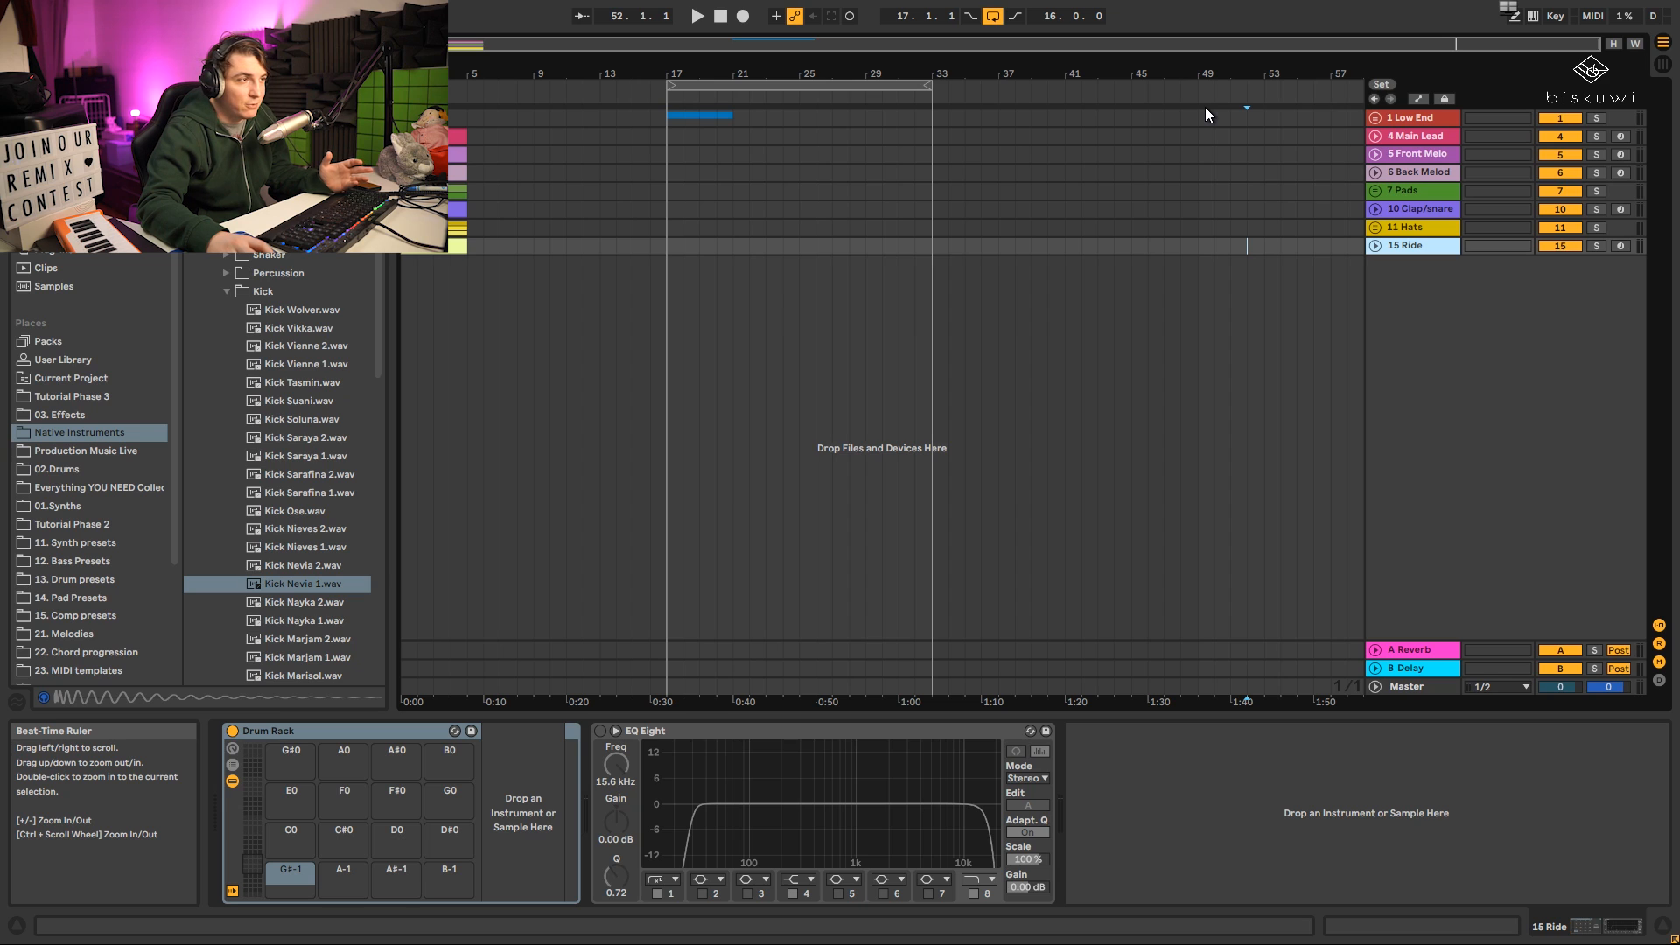
Unfold the Low End group and its Kick track, extend the kick clip to bar 33, and loop bars 17 to 21.
click(1375, 117)
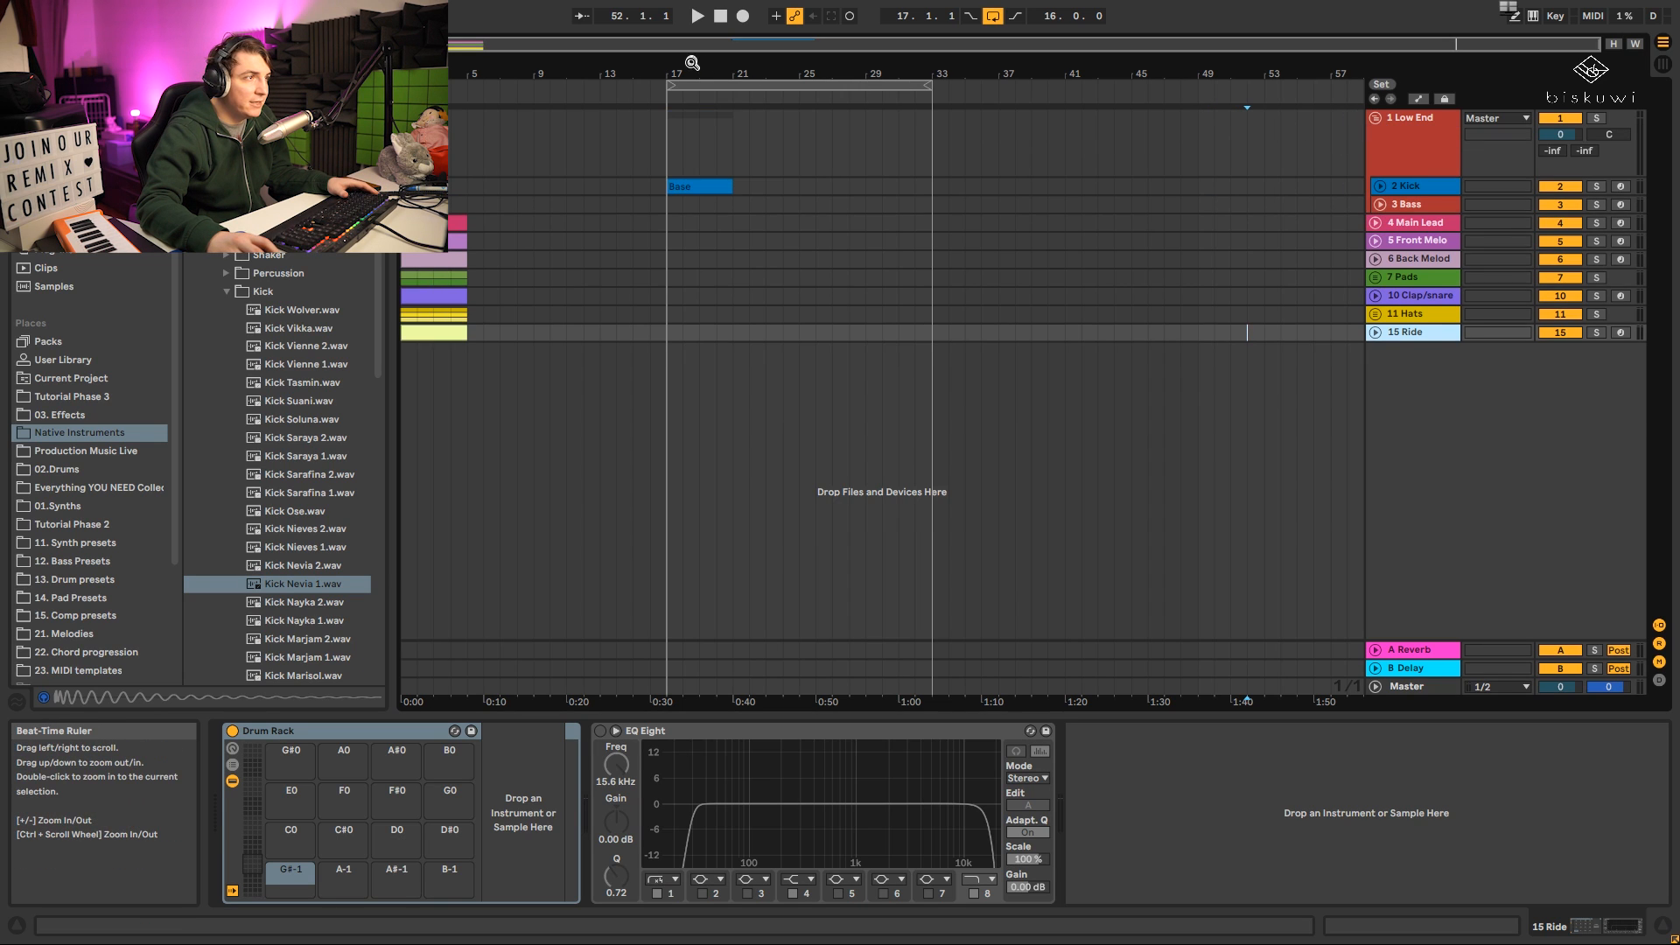
drag(692, 63, 724, 123)
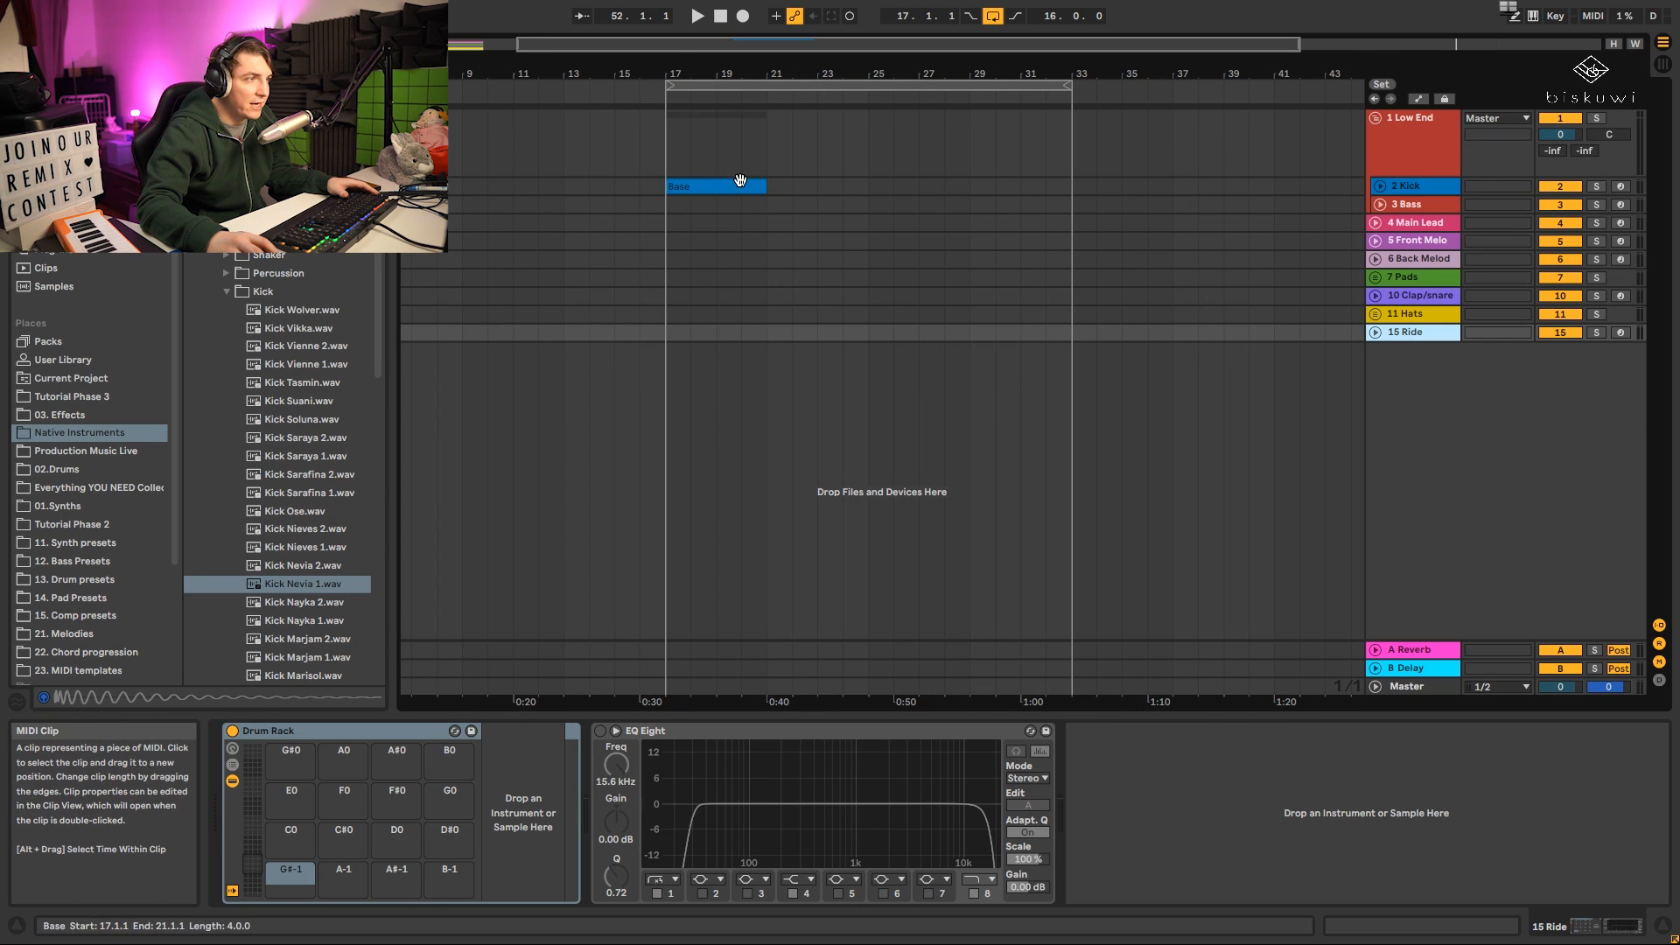
key(shift+Tab)
key(shift+Tab)
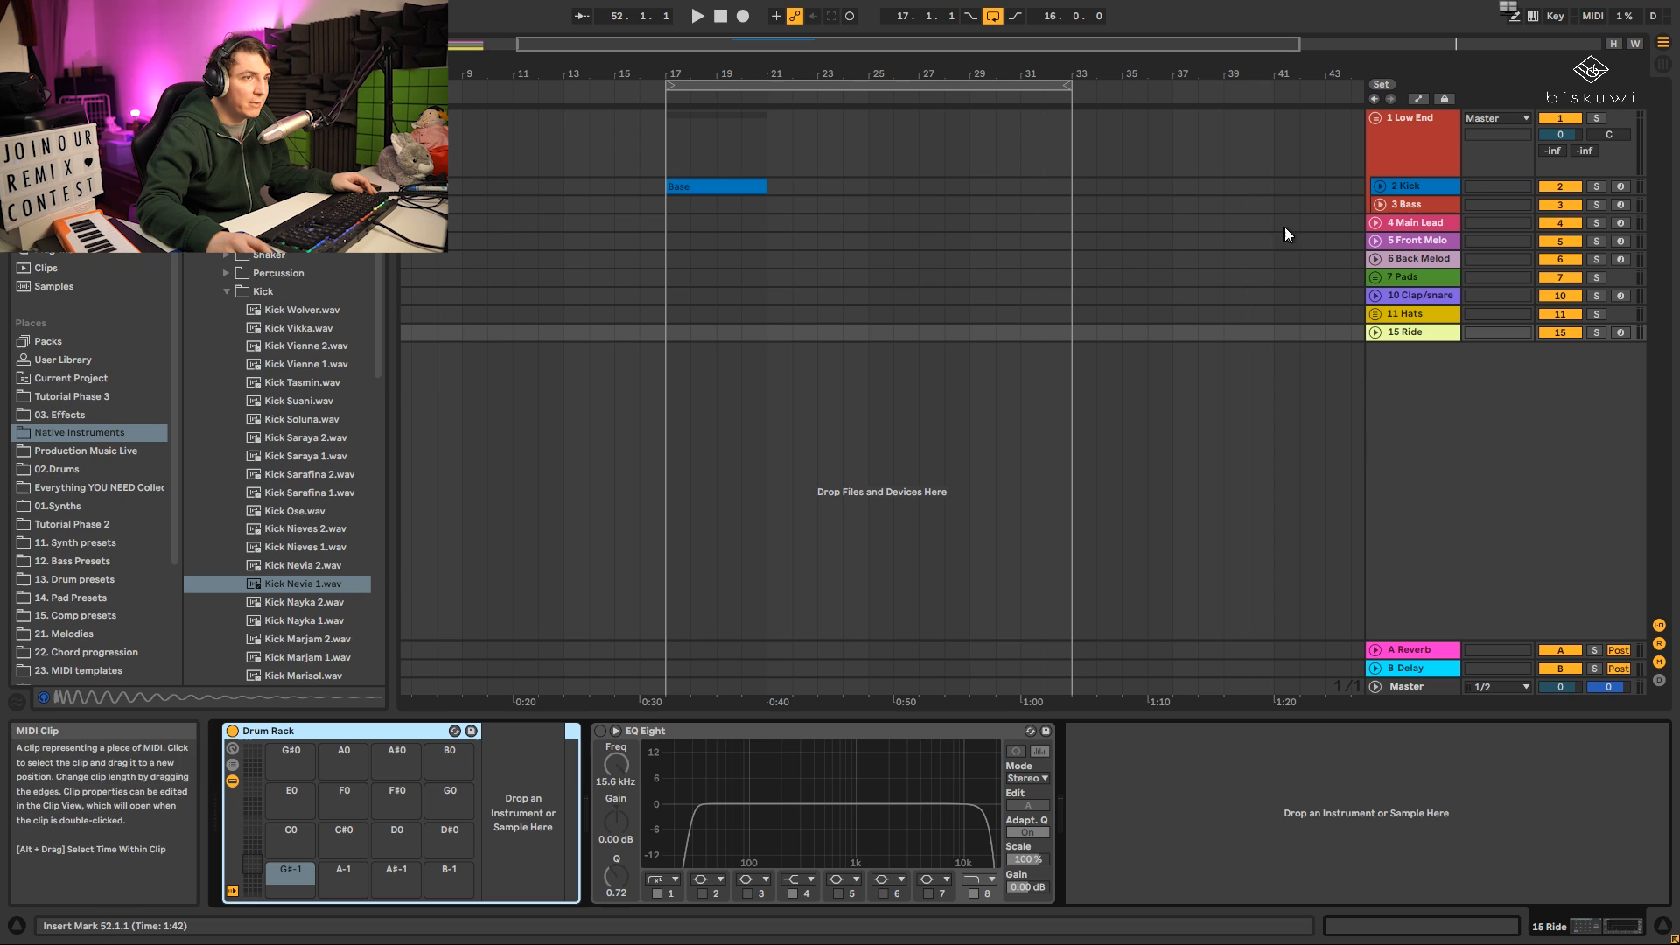
click(1379, 185)
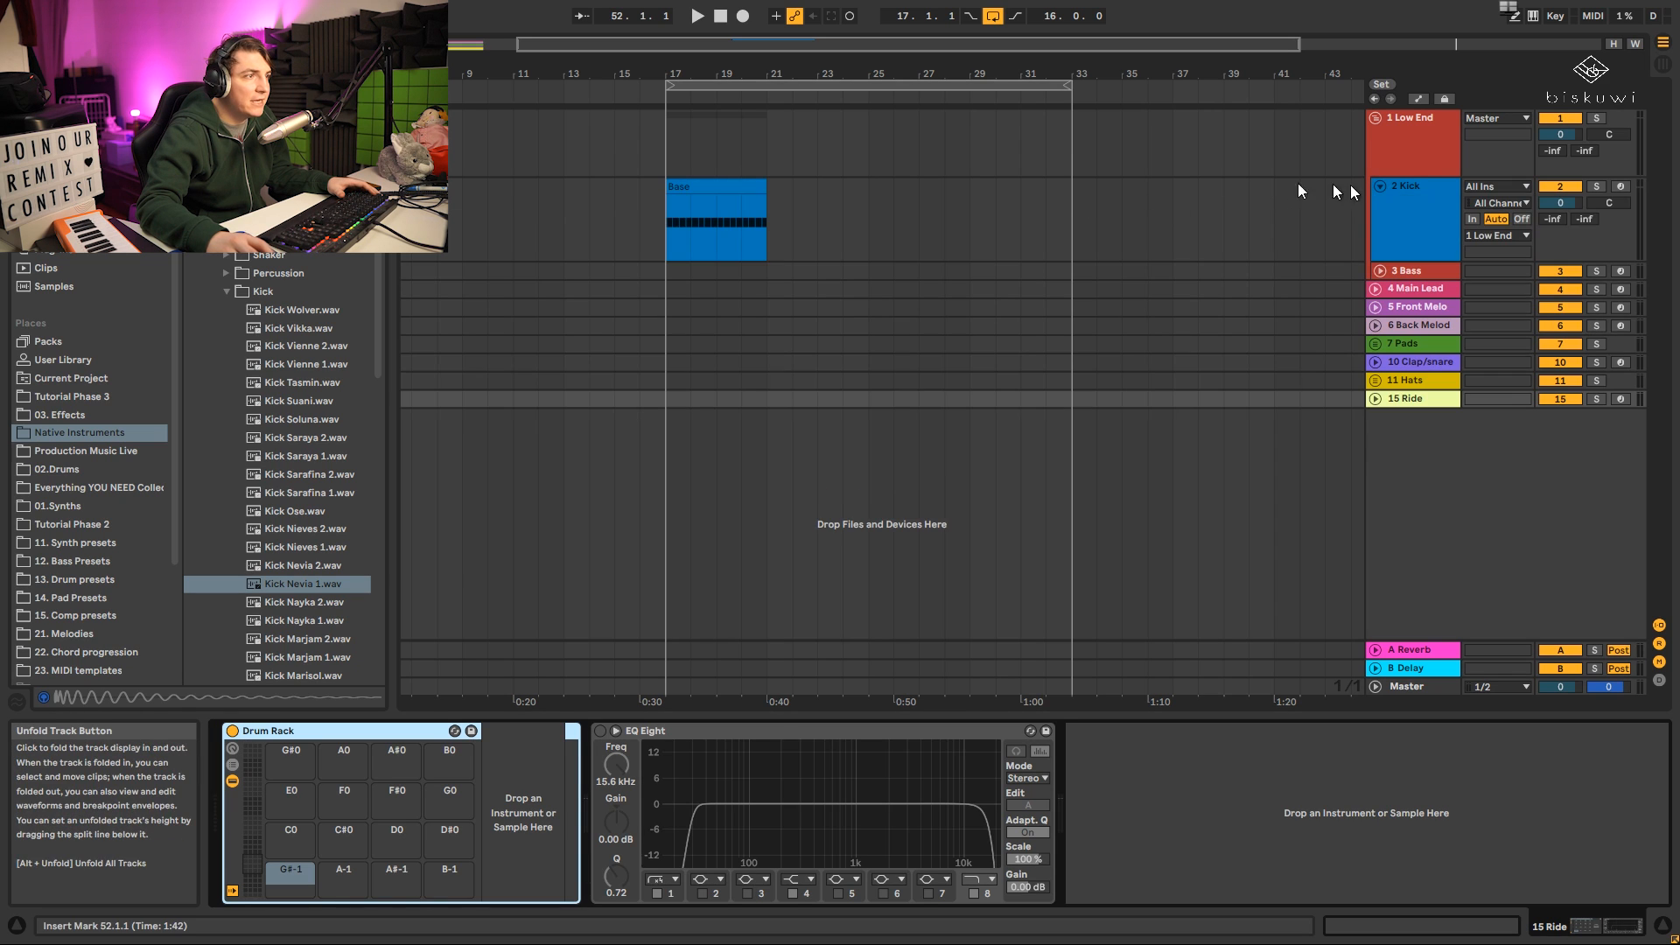
drag(766, 197, 1073, 198)
drag(1141, 44, 691, 98)
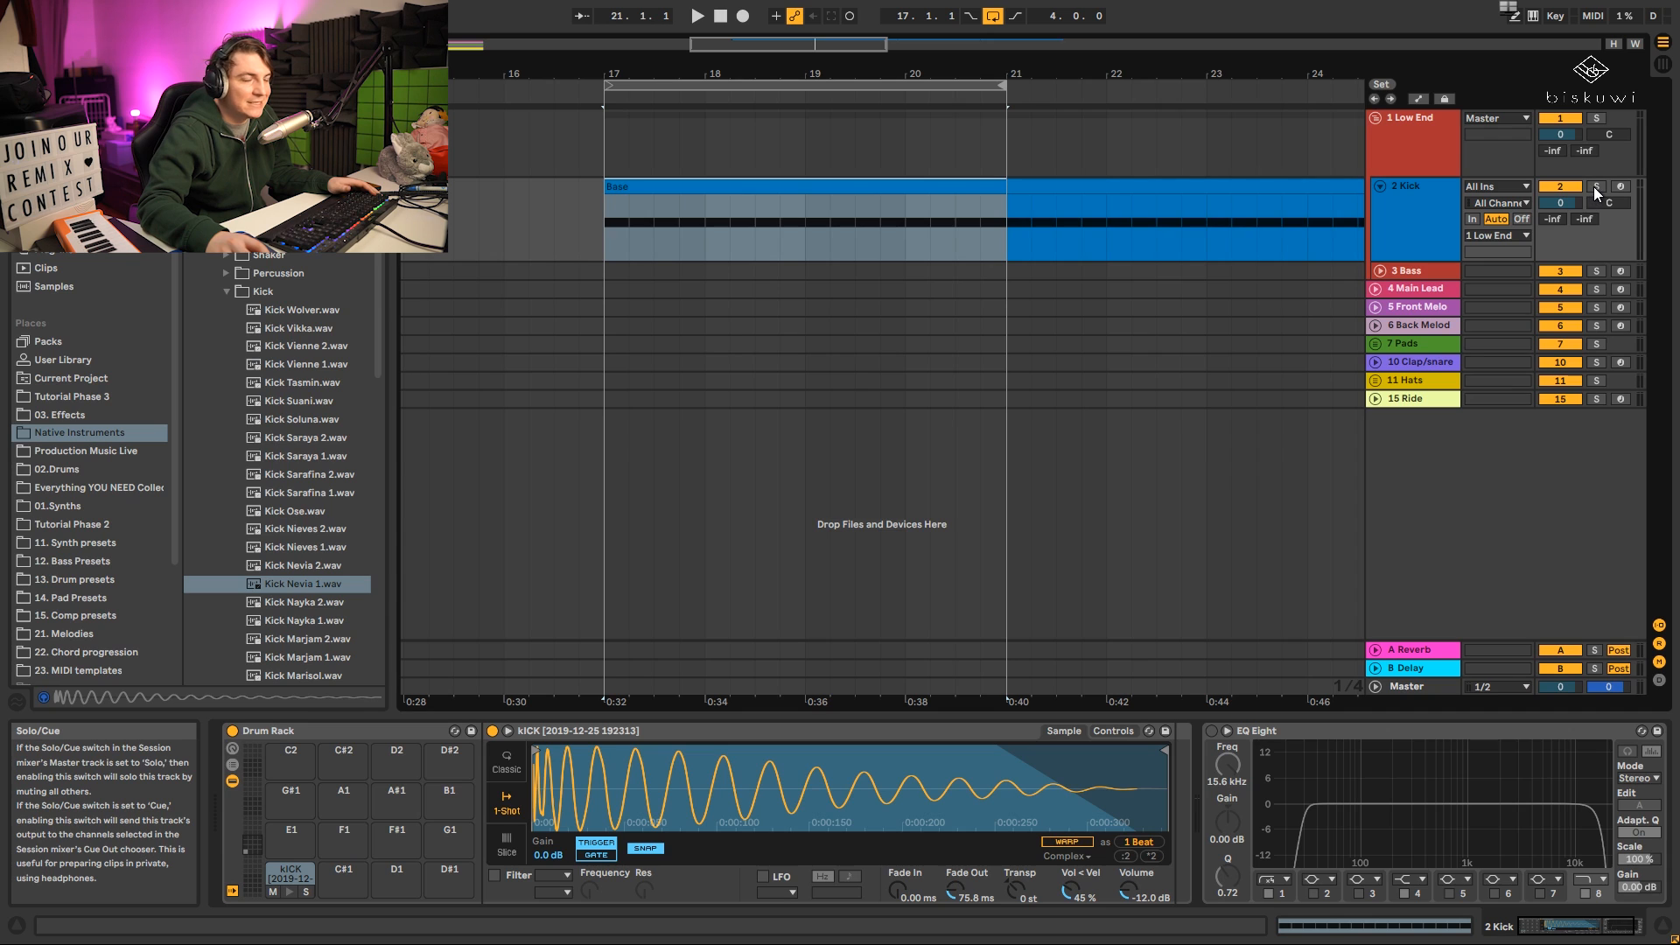
Play the loop, set the kick sample's Fade Out to 64.0 ms, and trim its end to just past the 250 ms mark.
key(space)
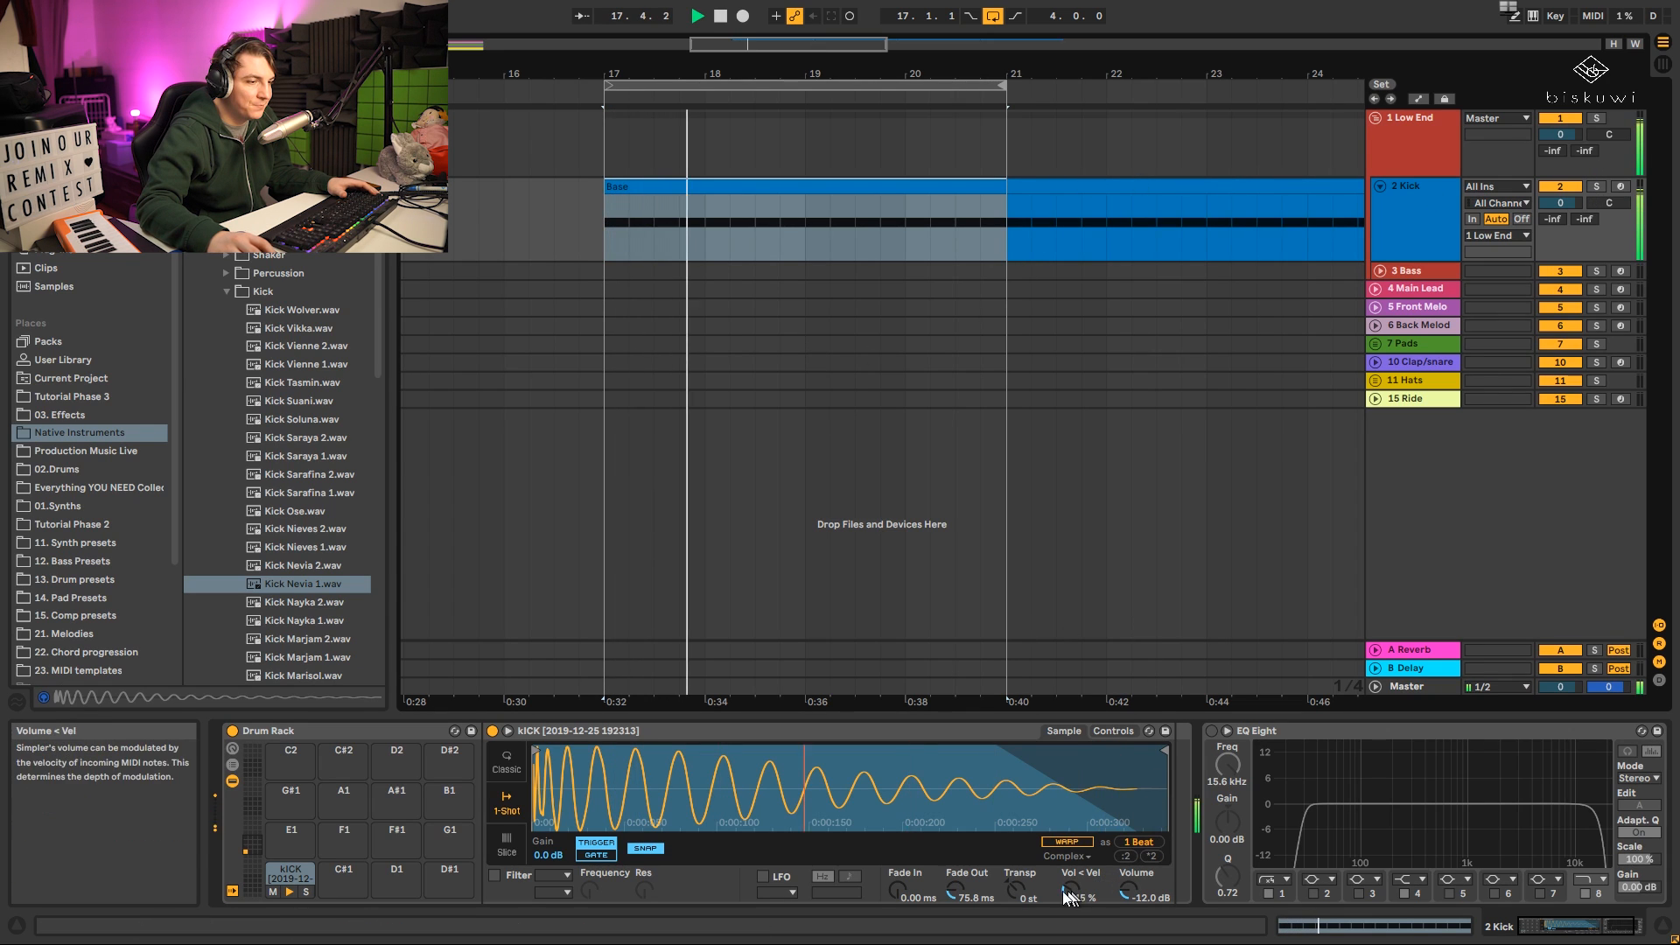
mouse_move(955, 889)
mouse_down()
mouse_move(956, 936)
mouse_move(956, 894)
mouse_up()
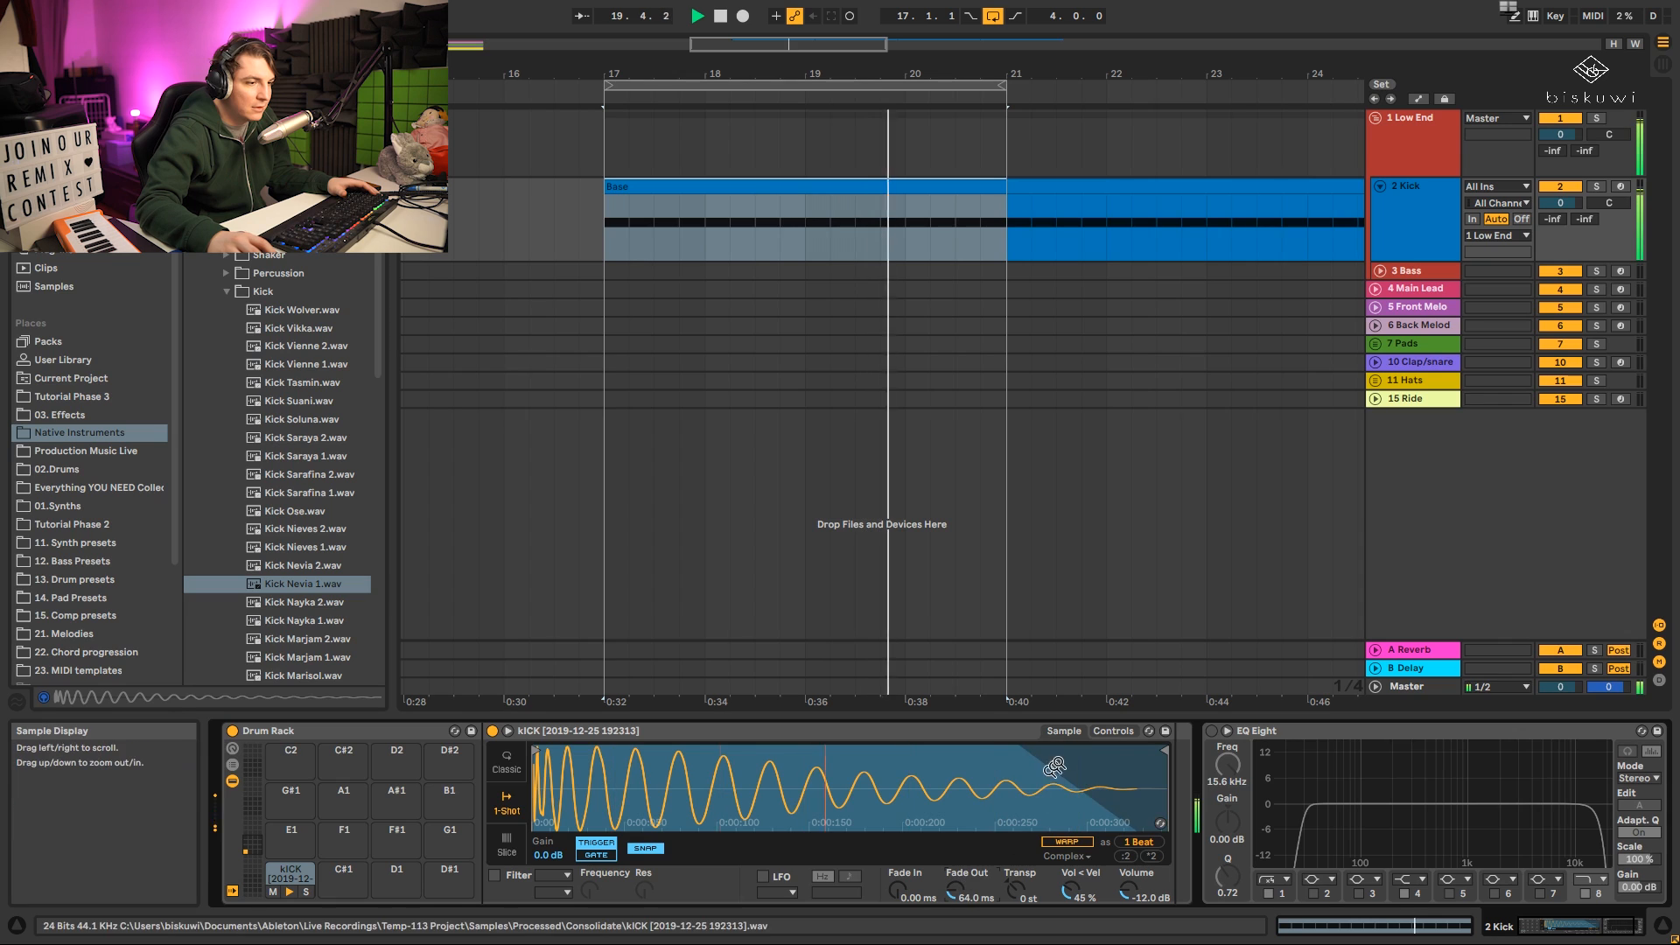
drag(1163, 759, 1007, 767)
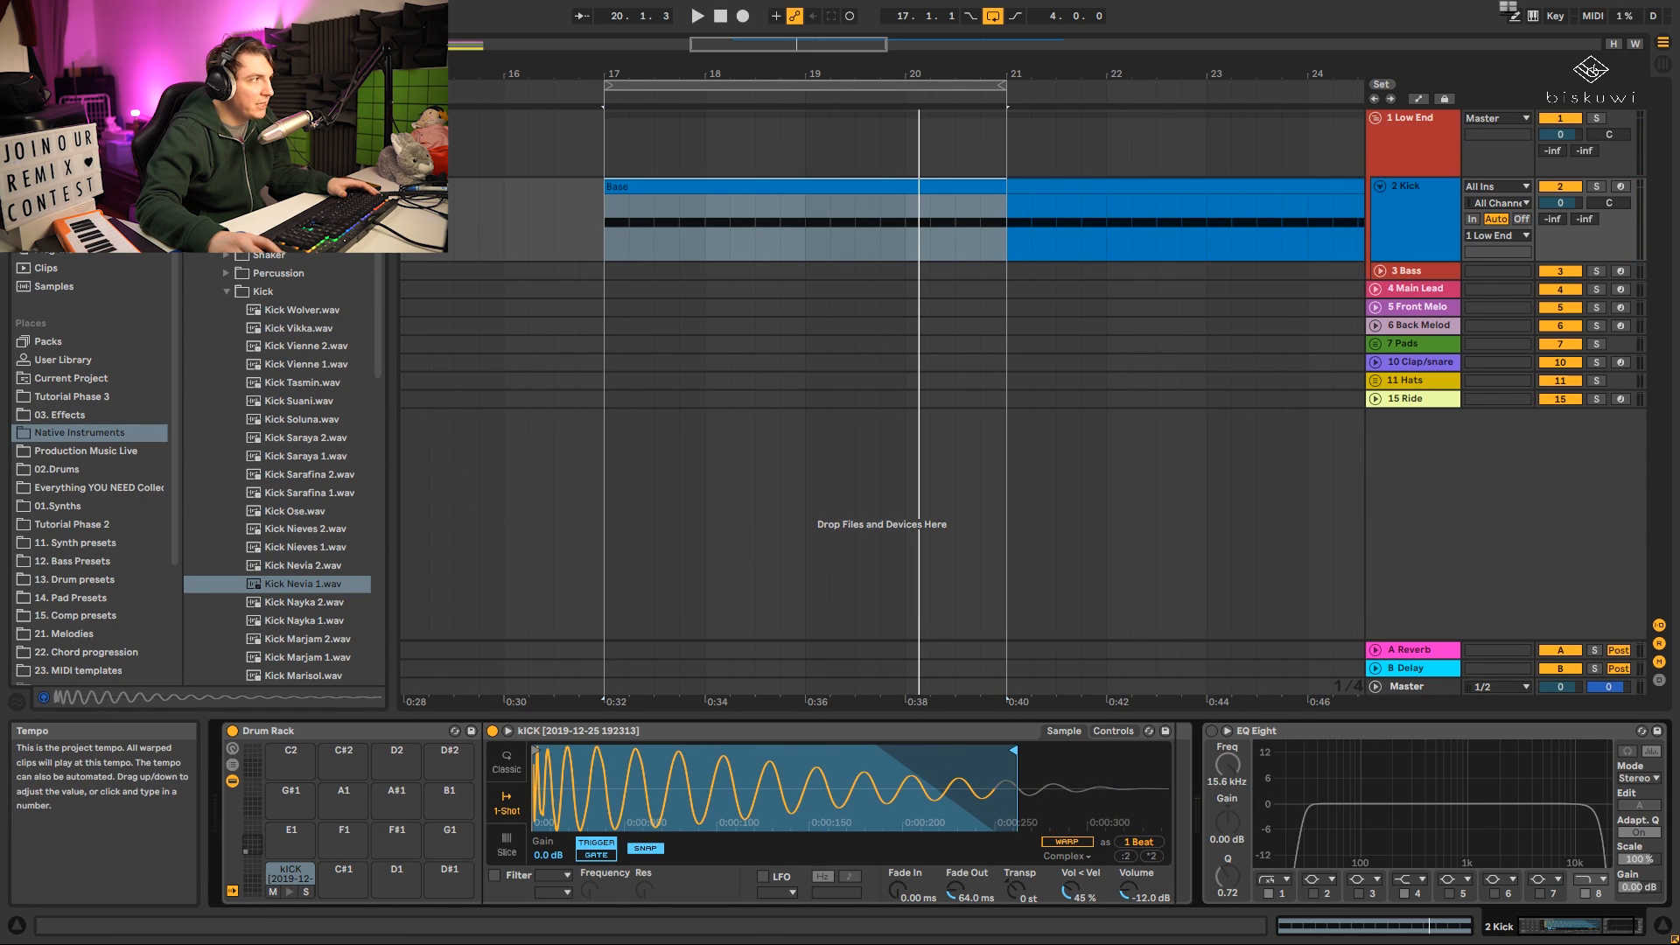
Raise the project tempo and trim the kick sample's end further, to just before the 250 ms mark, while the loop plays.
drag(92, 16, 92, 8)
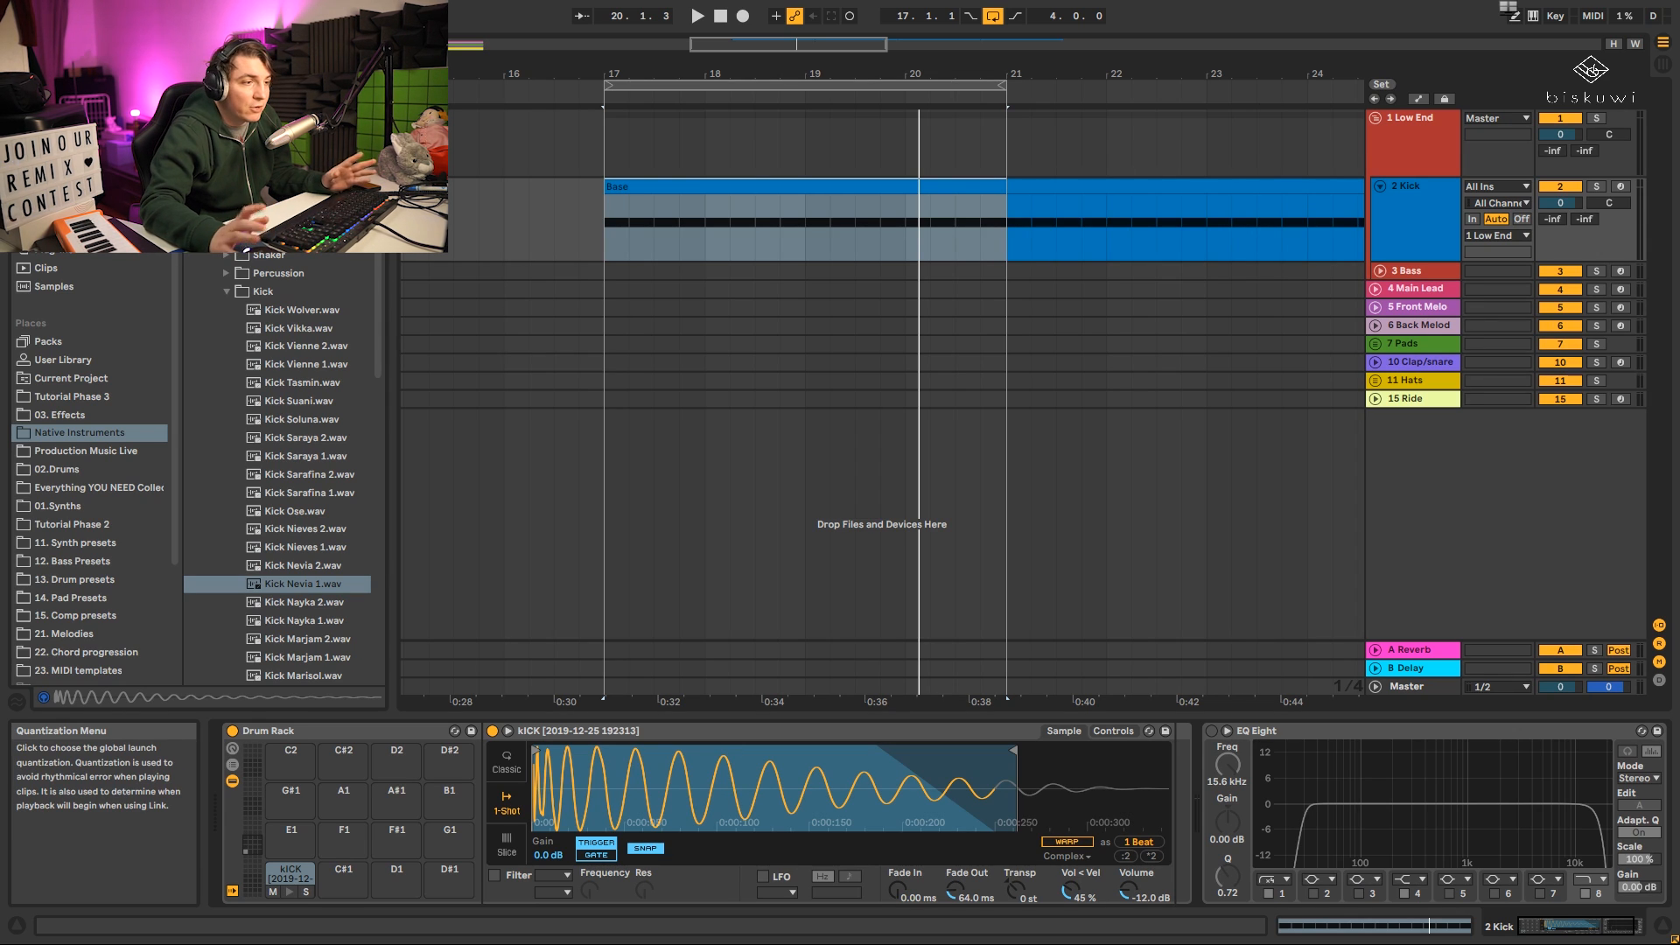
click(577, 99)
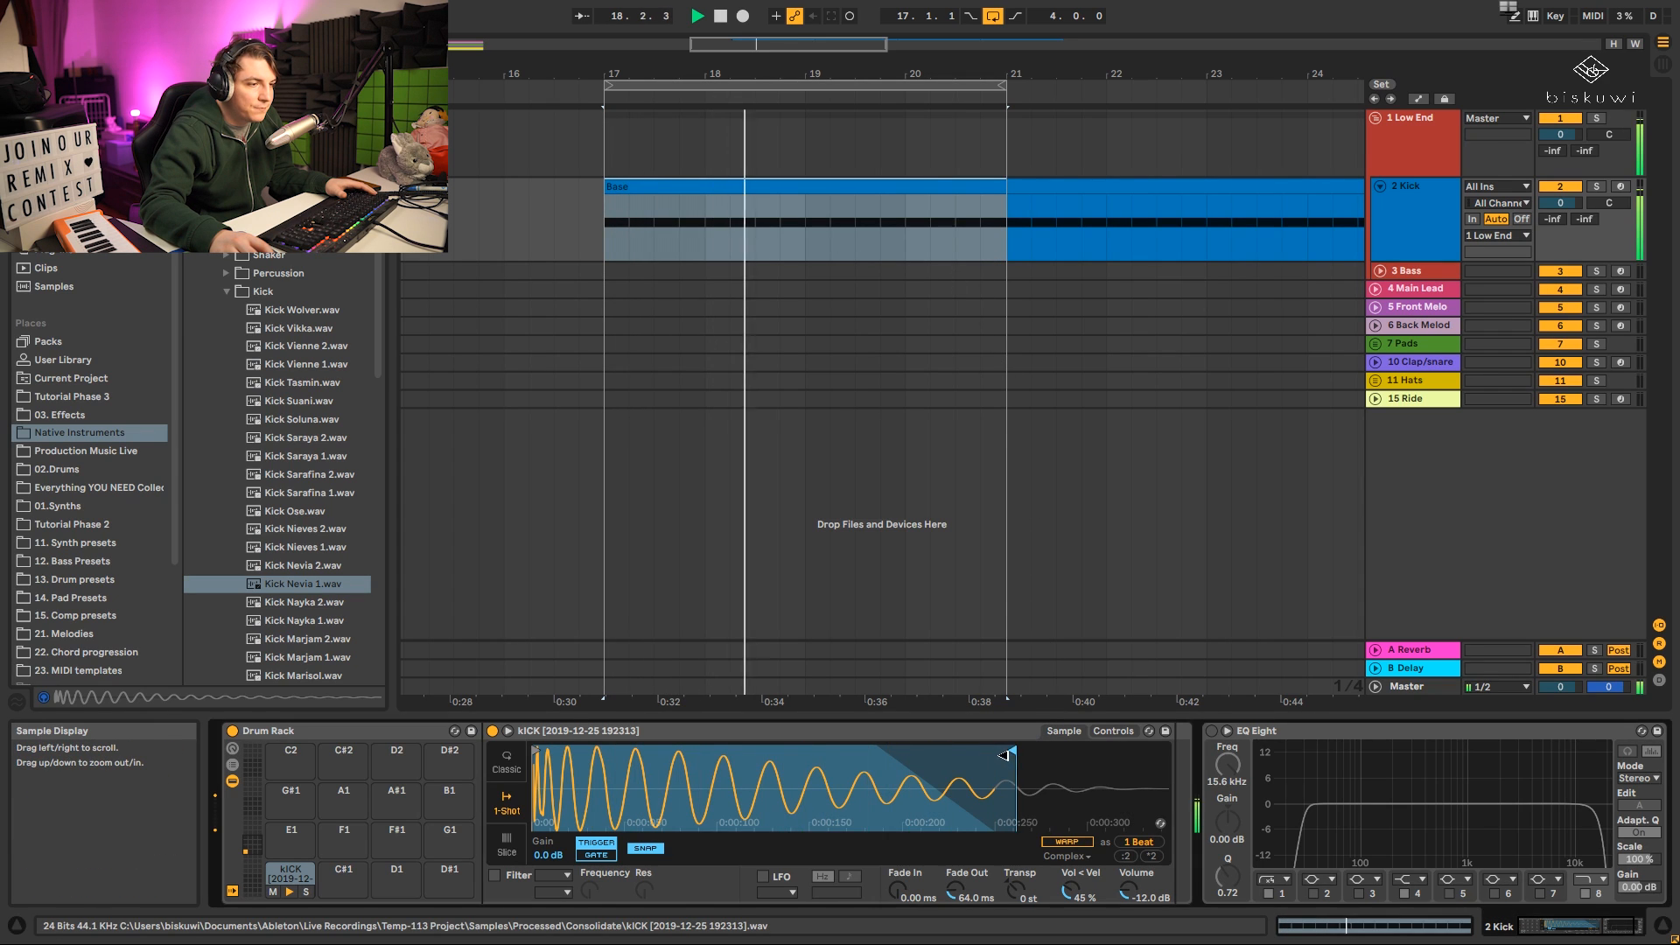
drag(1014, 761, 968, 762)
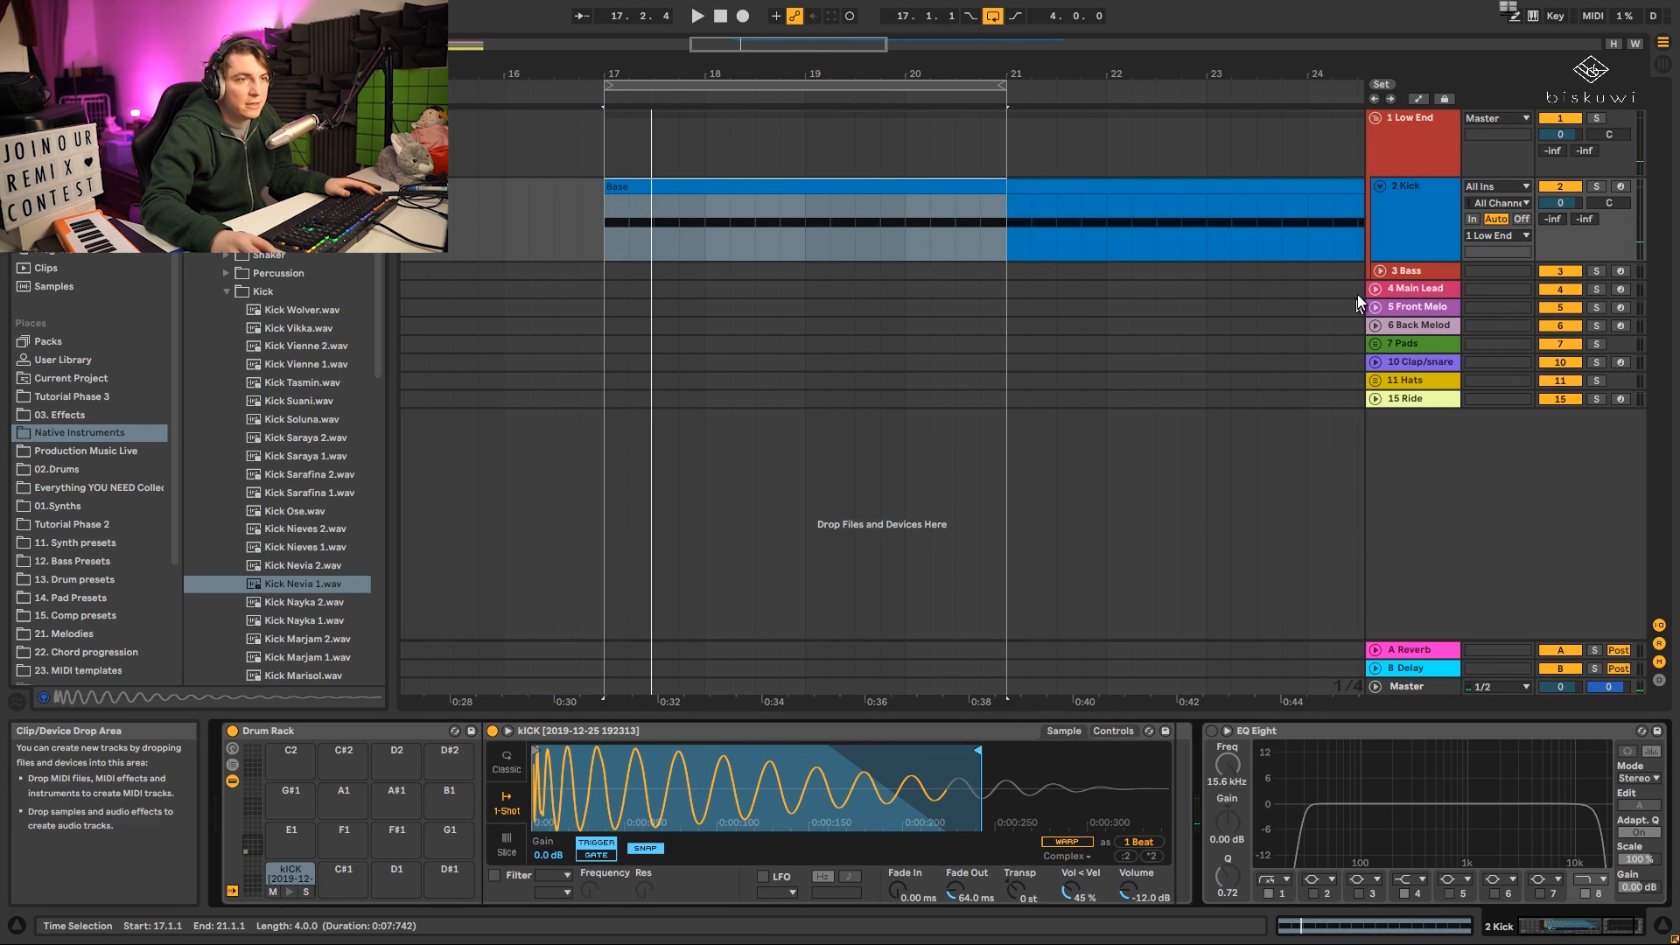
Unfold the Bass track, find the Diva synth in the browser, load it onto the track and close its plug-in window.
click(1380, 272)
click(1403, 273)
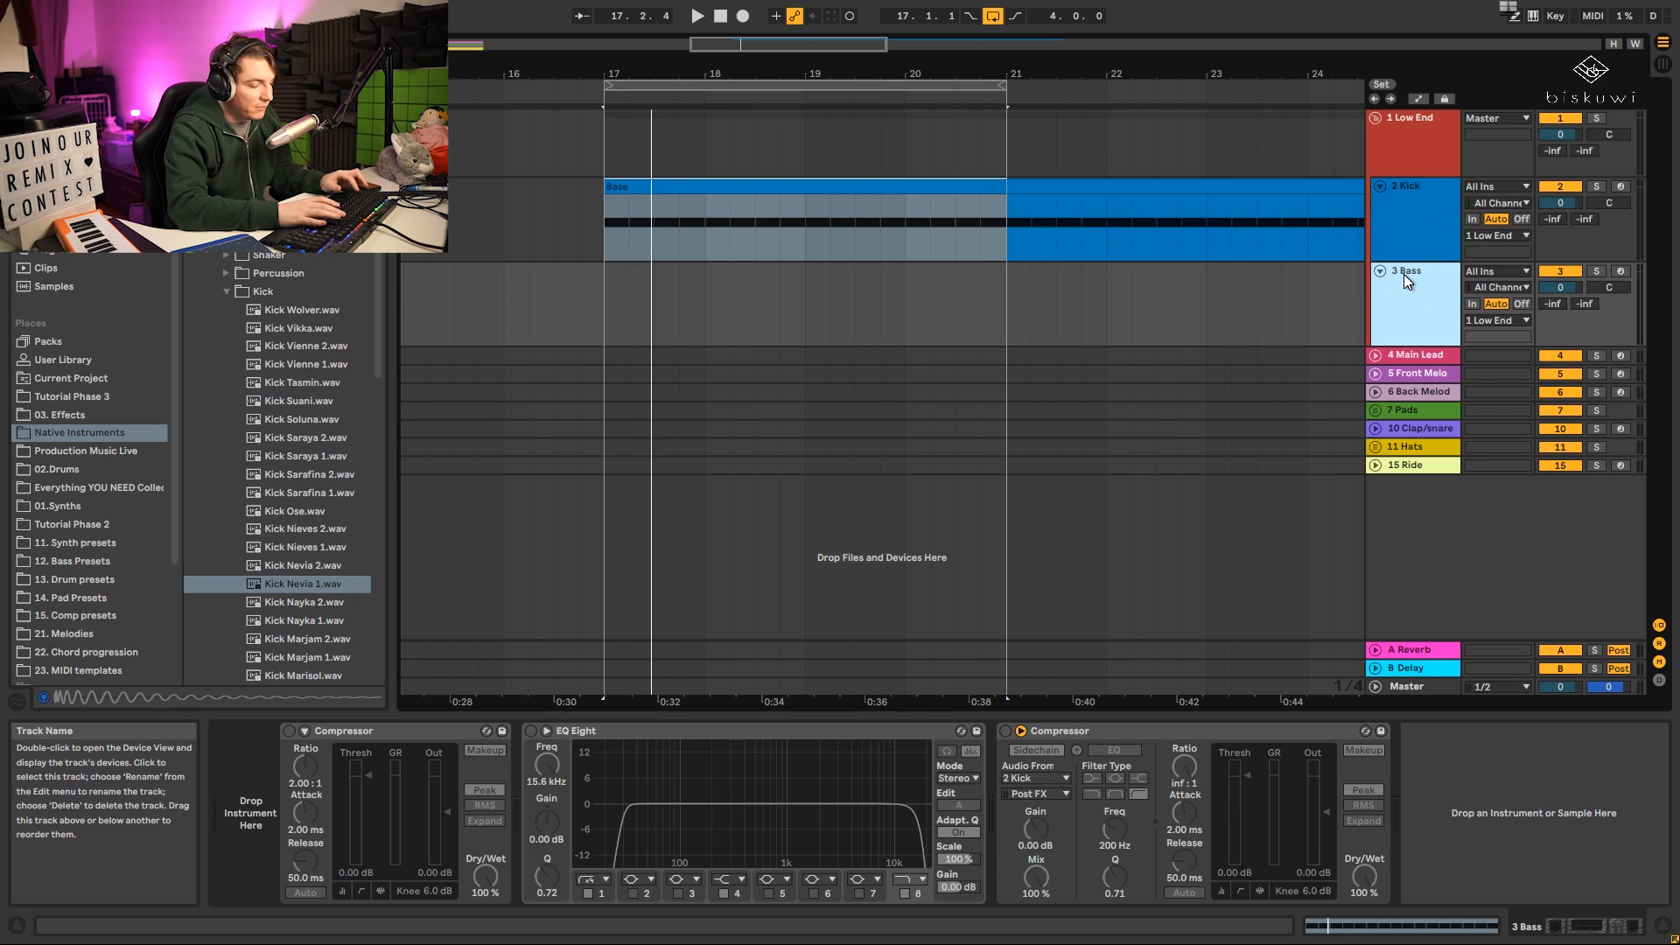
key(ctrl+f)
text(serum)
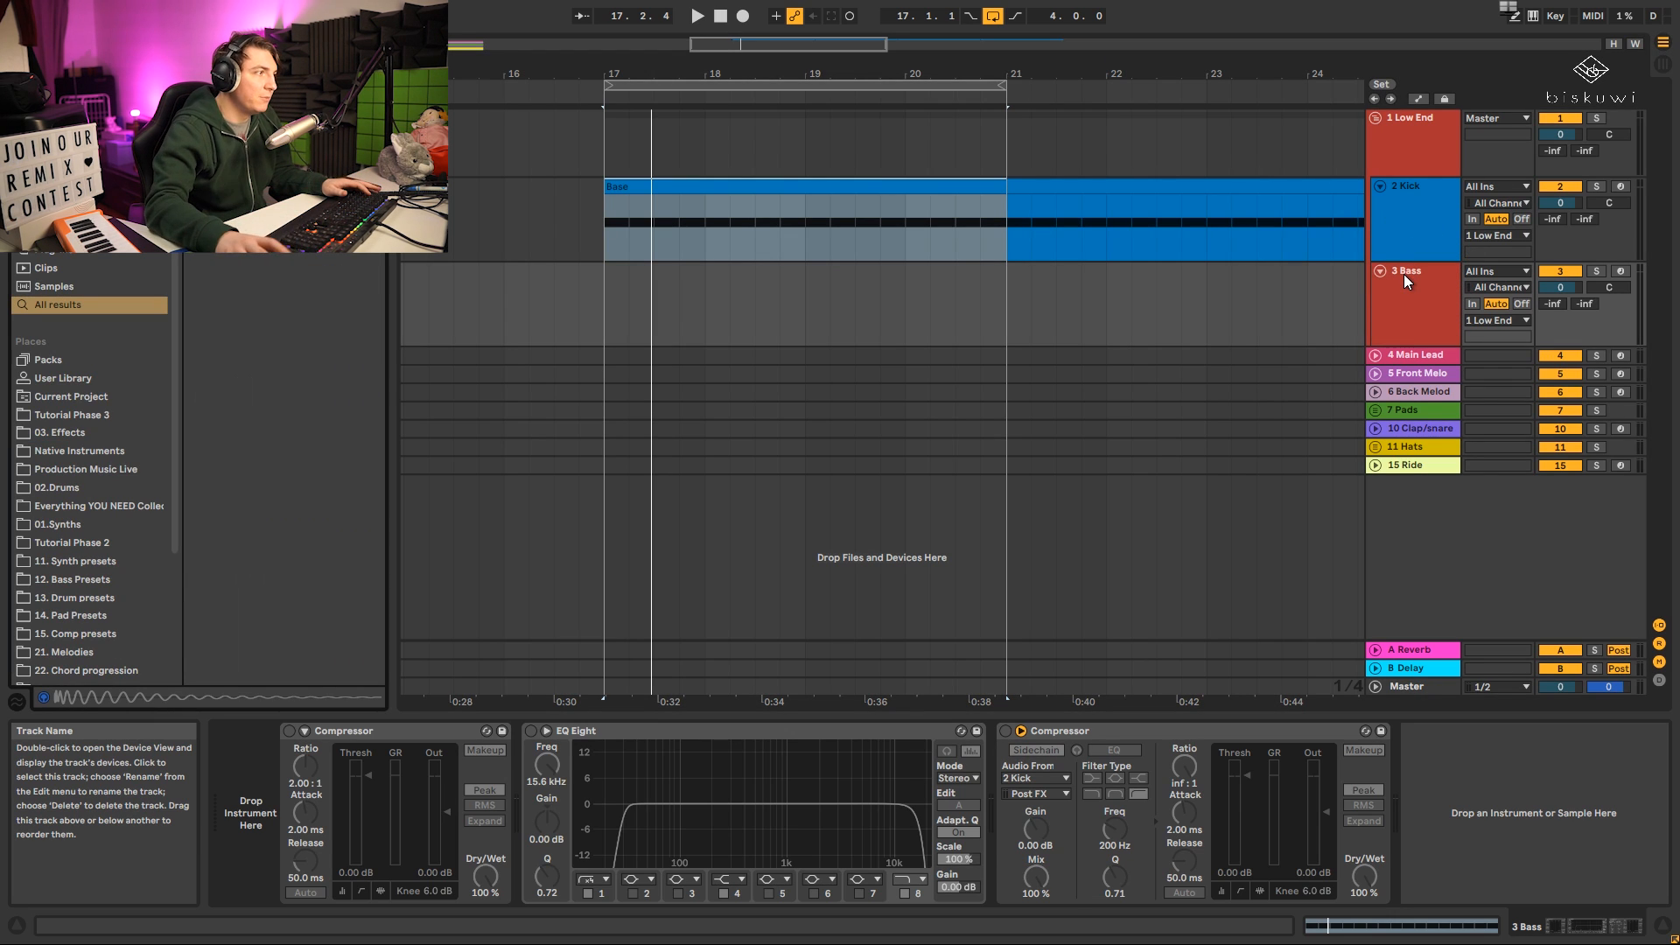
drag(254, 118, 1411, 274)
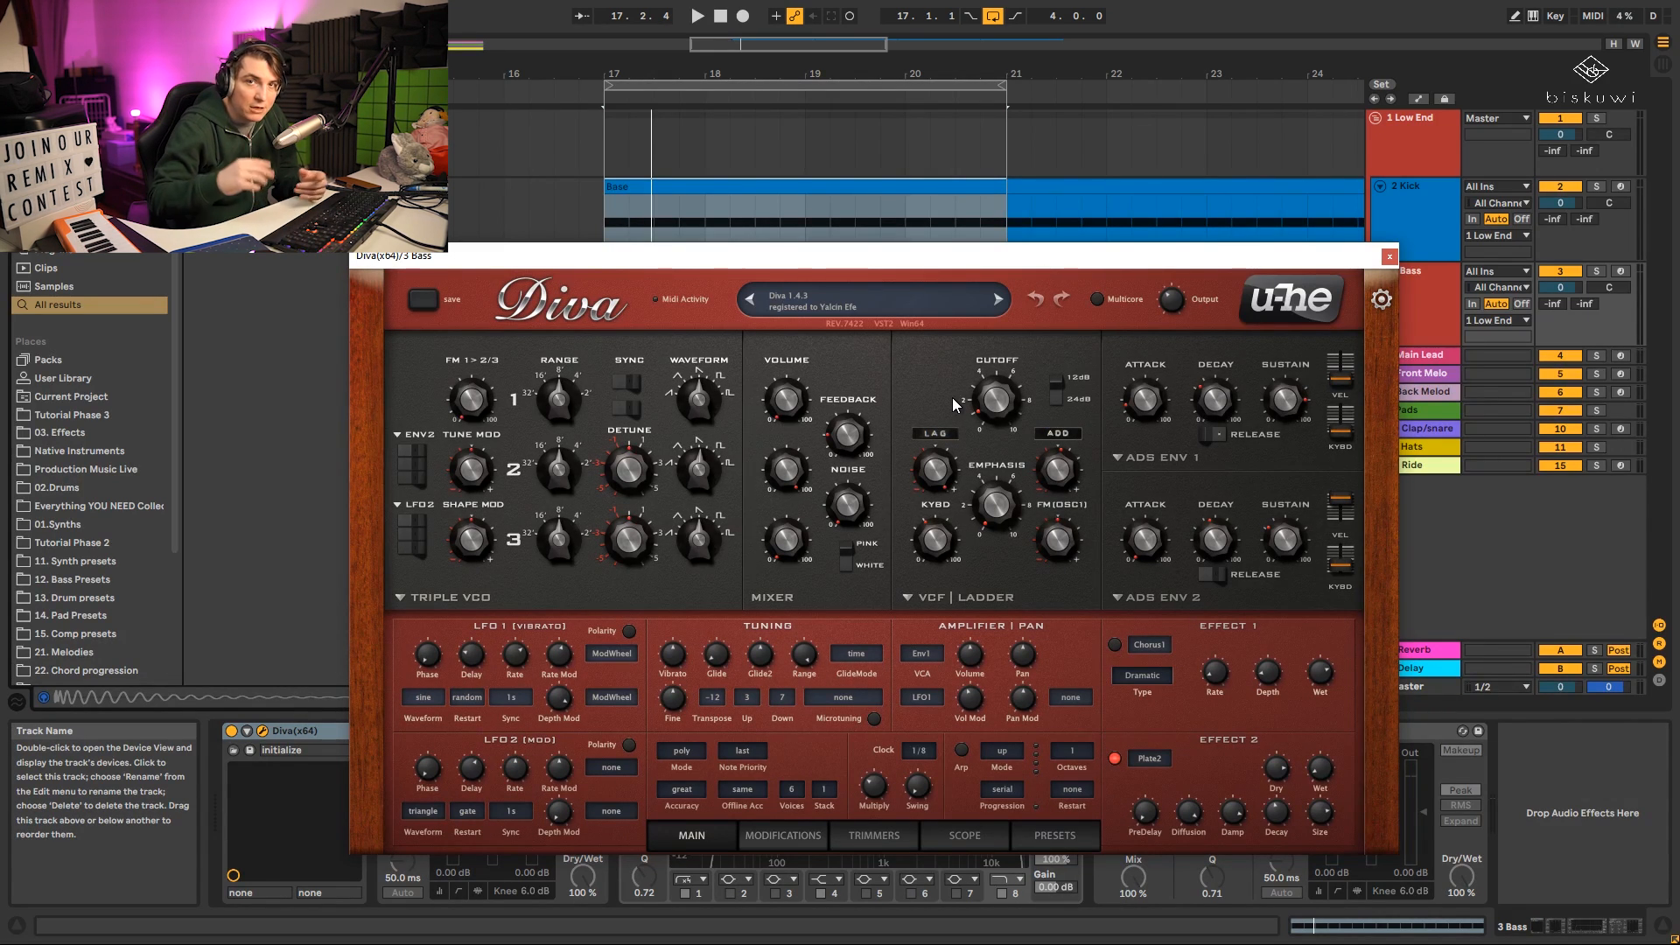
click(1388, 257)
Insert an empty MIDI clip from 17.1.1 to 17.3.1 on the Bass track and enlarge its note editor.
drag(607, 292, 690, 281)
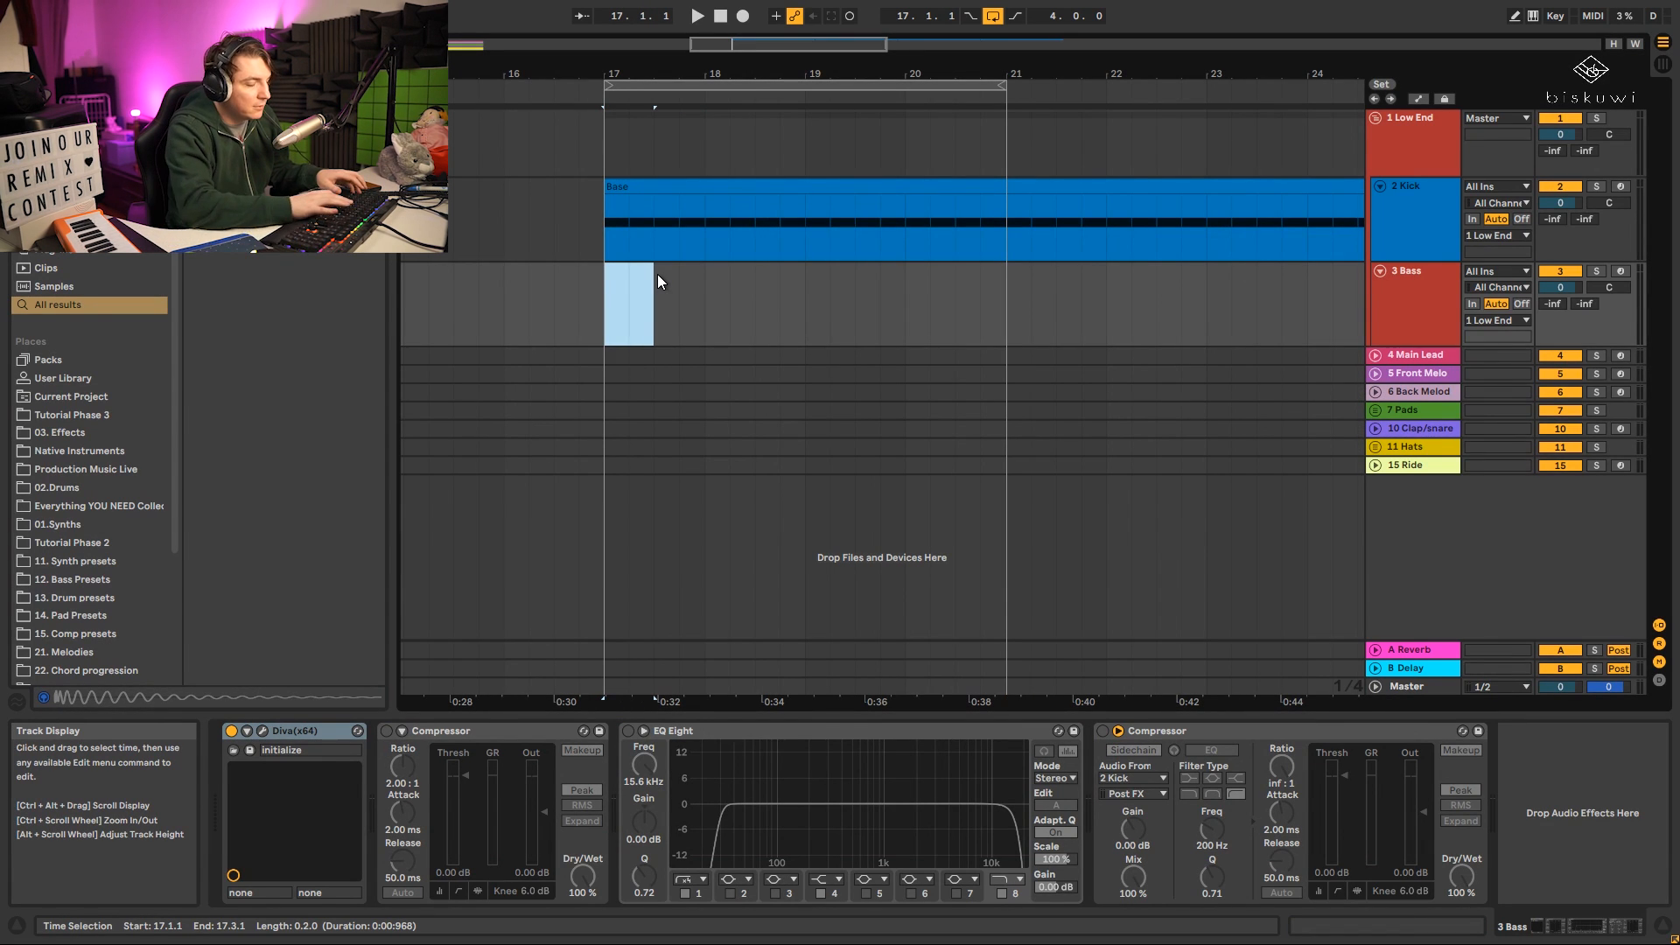
key(ctrl+shift+m)
drag(862, 715, 862, 348)
drag(470, 671, 495, 670)
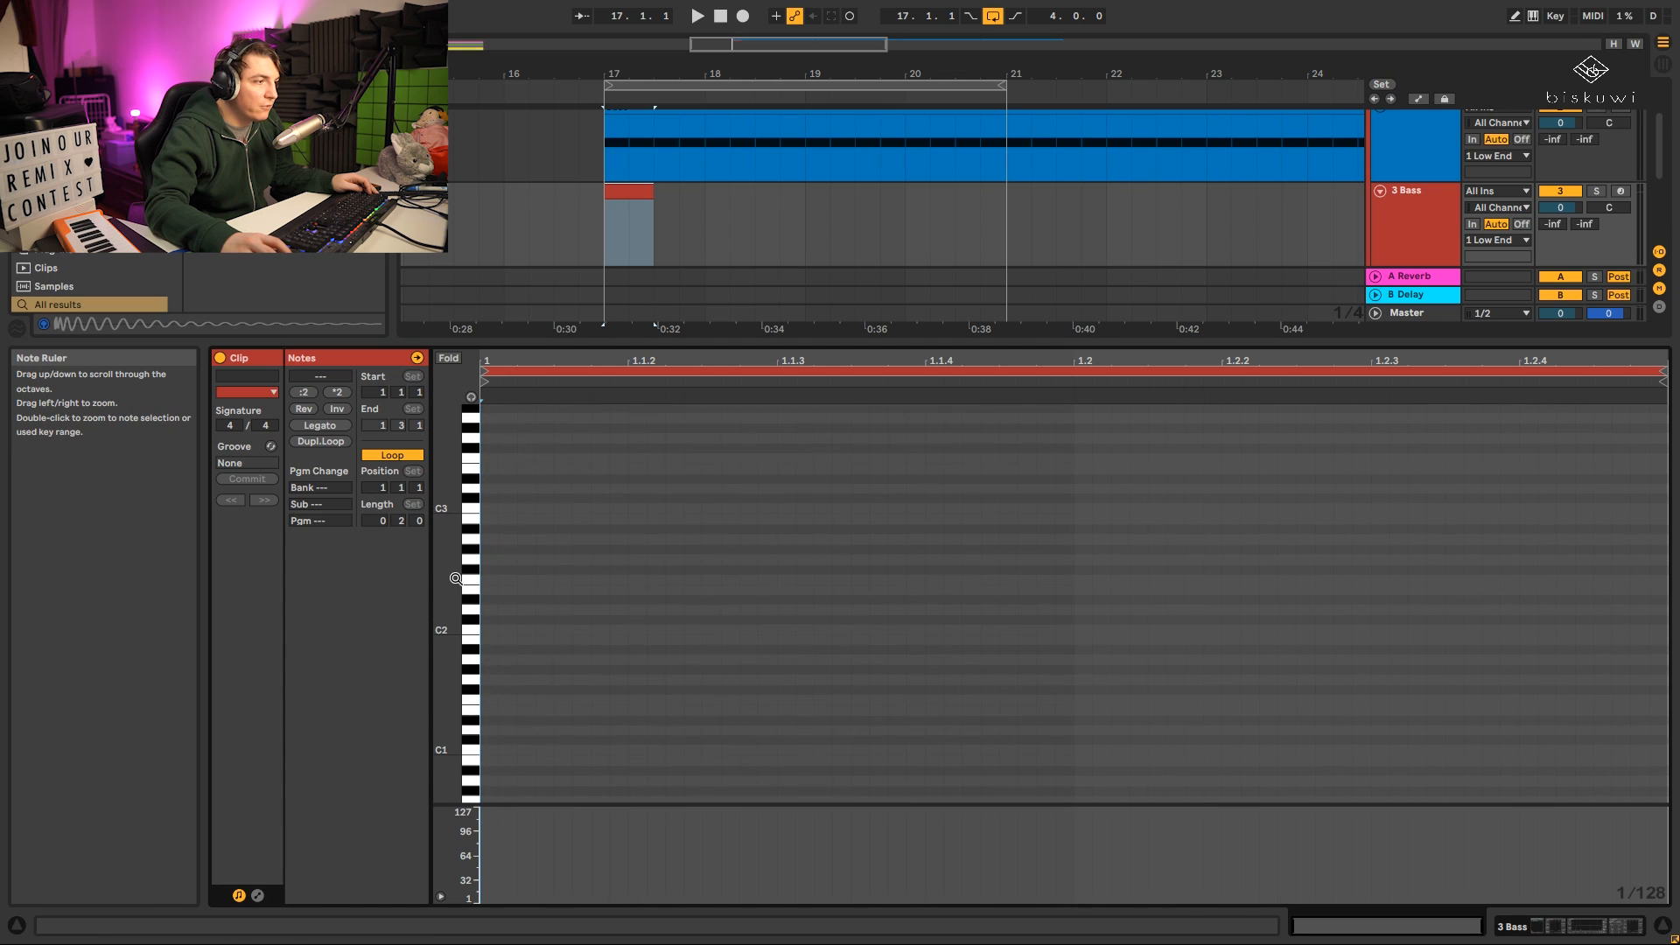
Add a sixteenth-long A1 note at the start of the bass clip and duplicate it seven times to fill the clip.
double_click(490, 659)
drag(449, 652, 480, 656)
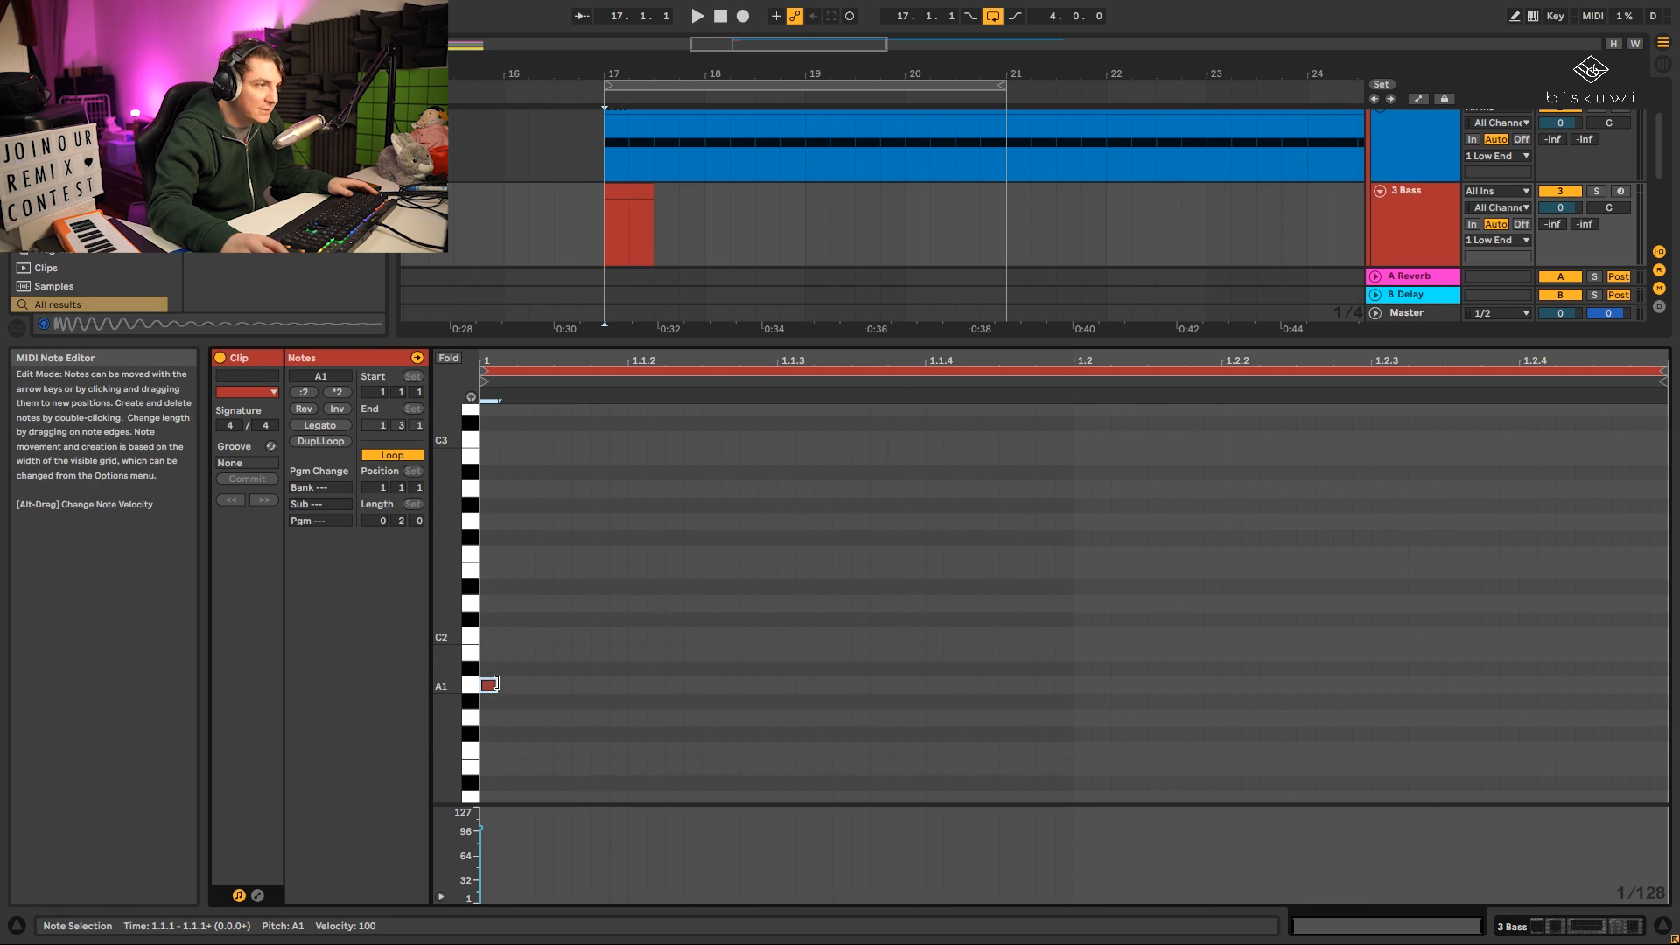
drag(496, 683, 625, 685)
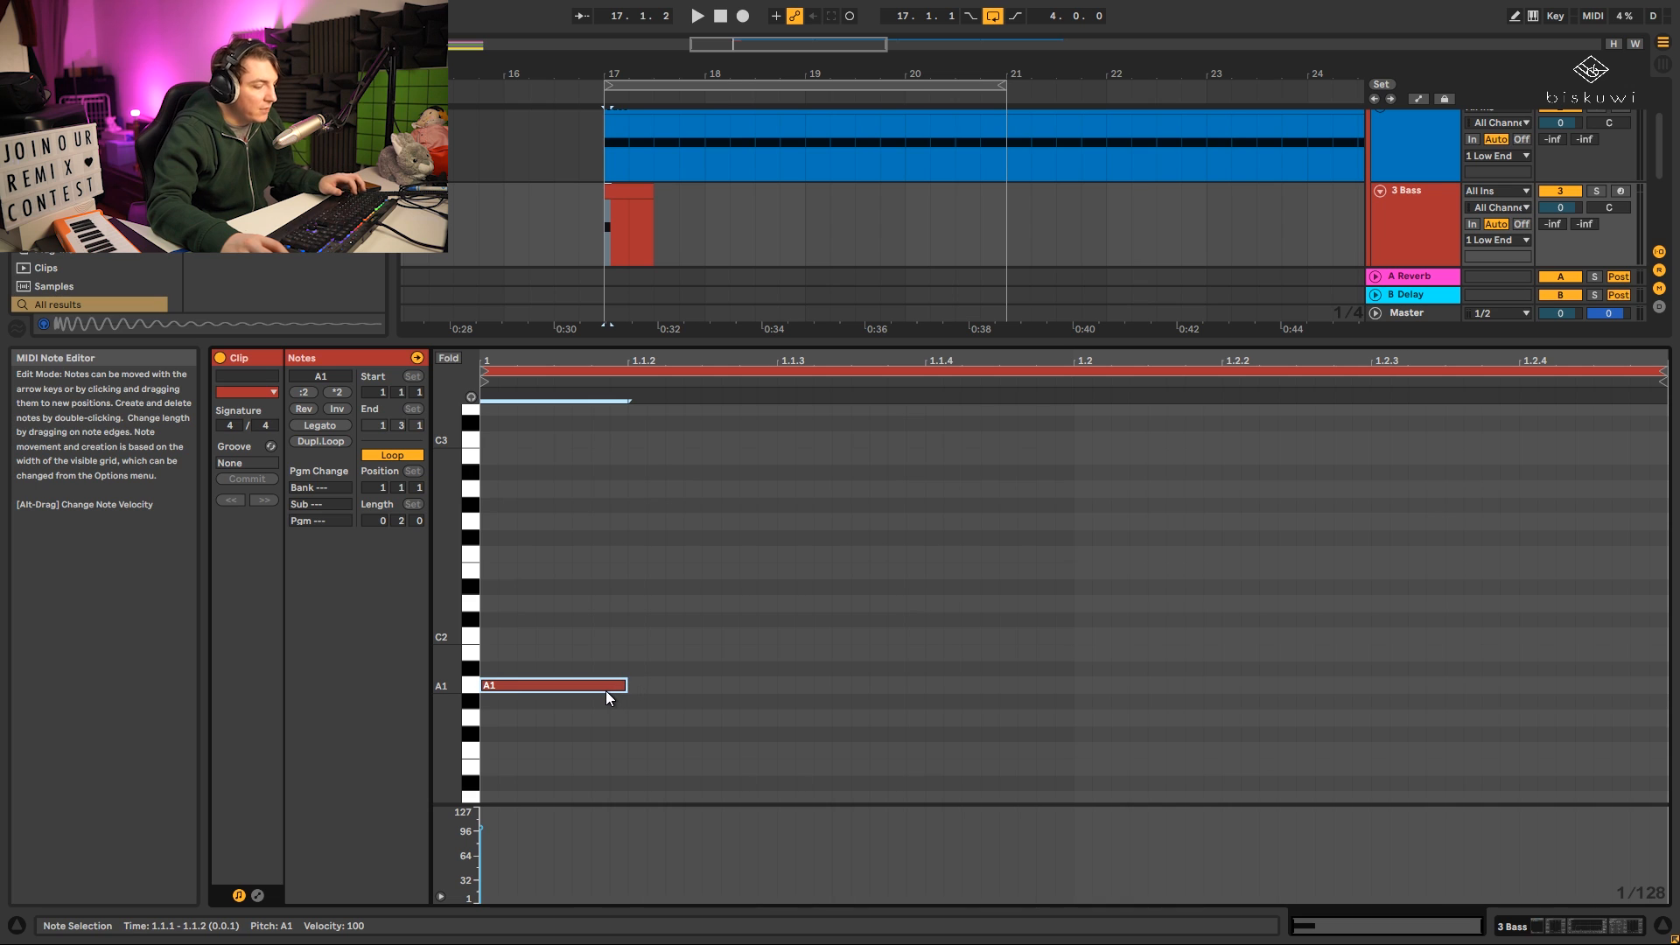
key(ctrl+d)
key(ctrl+d)
key(ctrl+d)
key(ctrl+d)
key(ctrl+d)
key(ctrl+d)
key(ctrl+d)
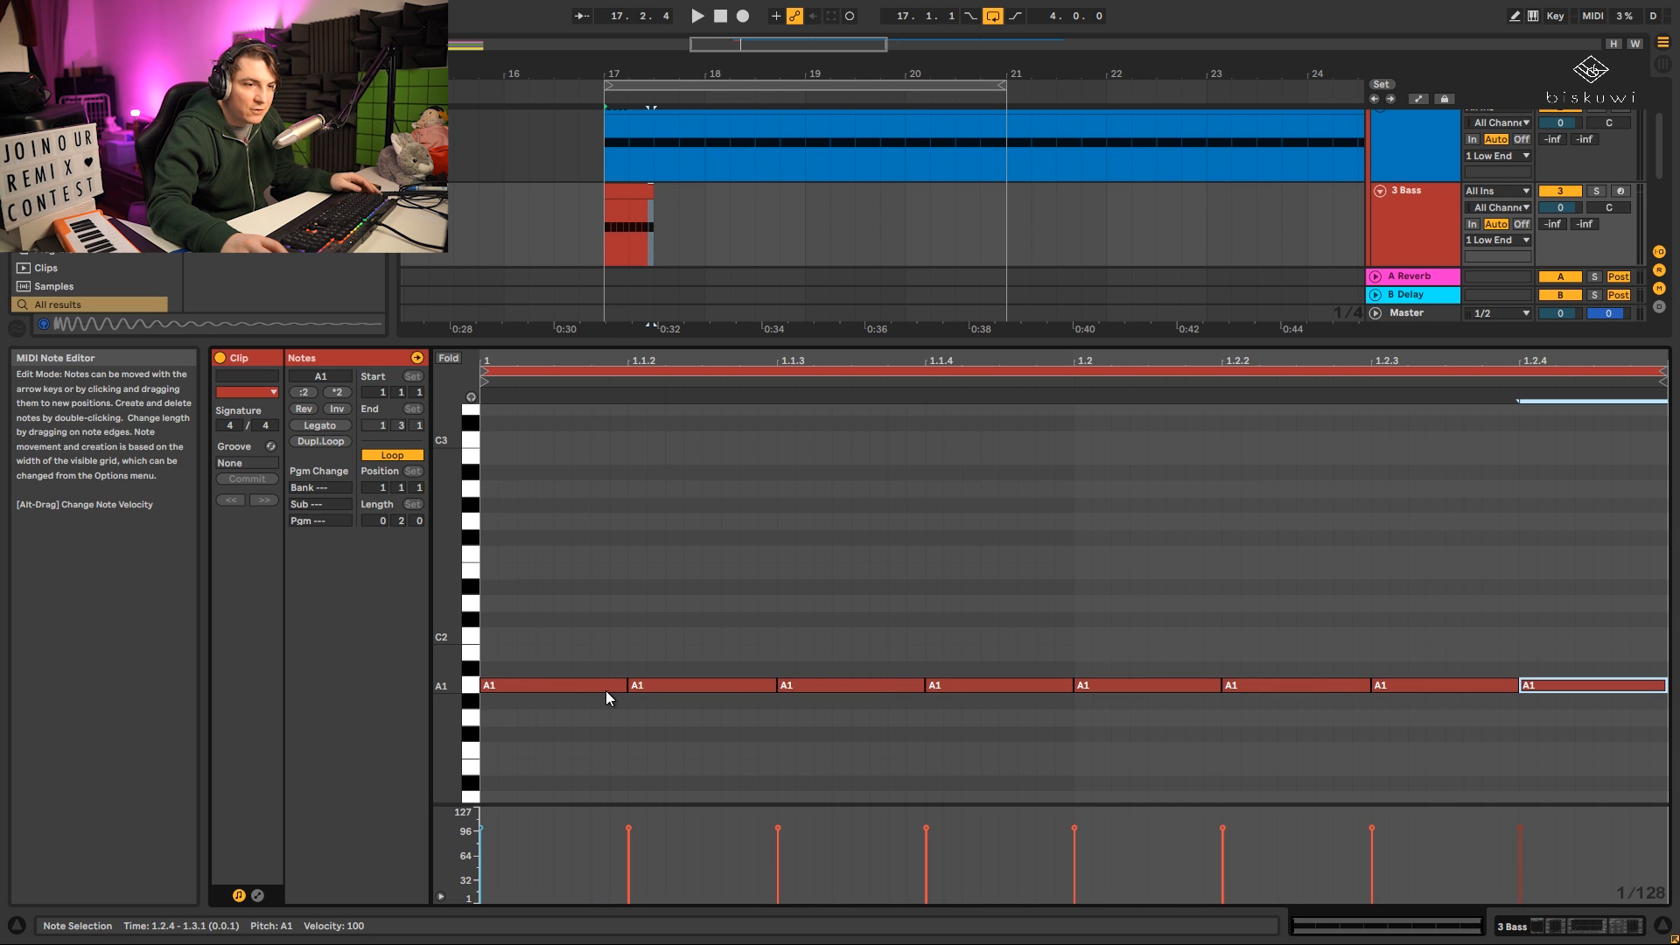
Extend the looped bass clip to bar 21 and briefly play it together with the kick.
key(shift+Tab)
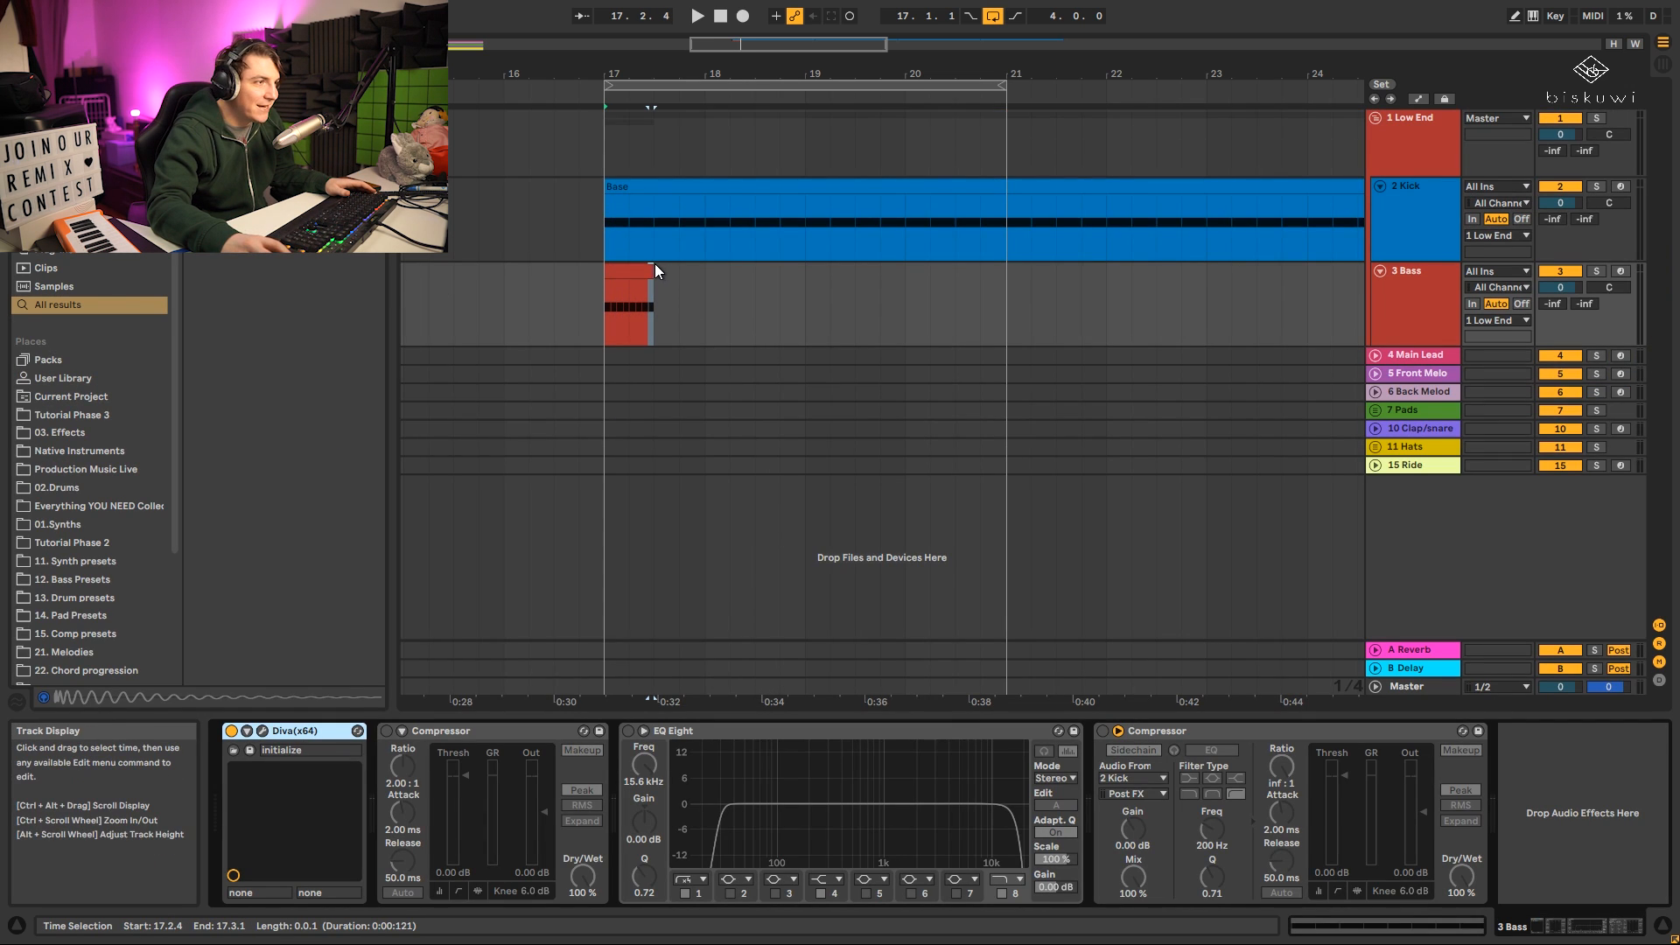
drag(654, 264, 1006, 264)
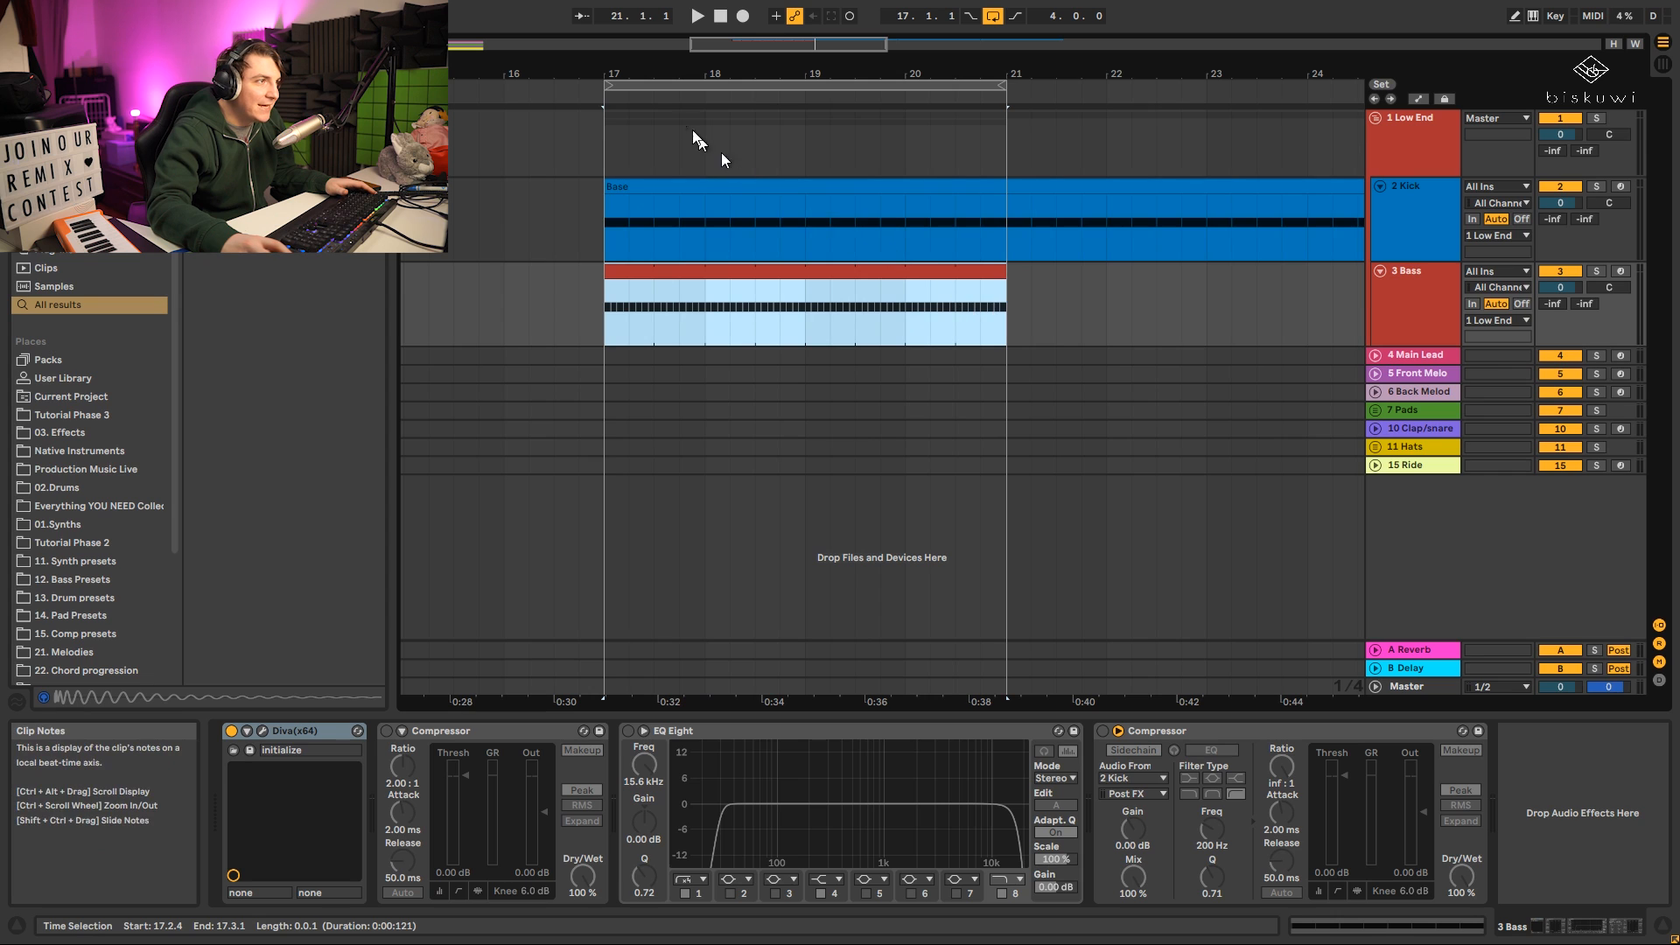
key(space)
drag(631, 72, 678, 70)
key(space)
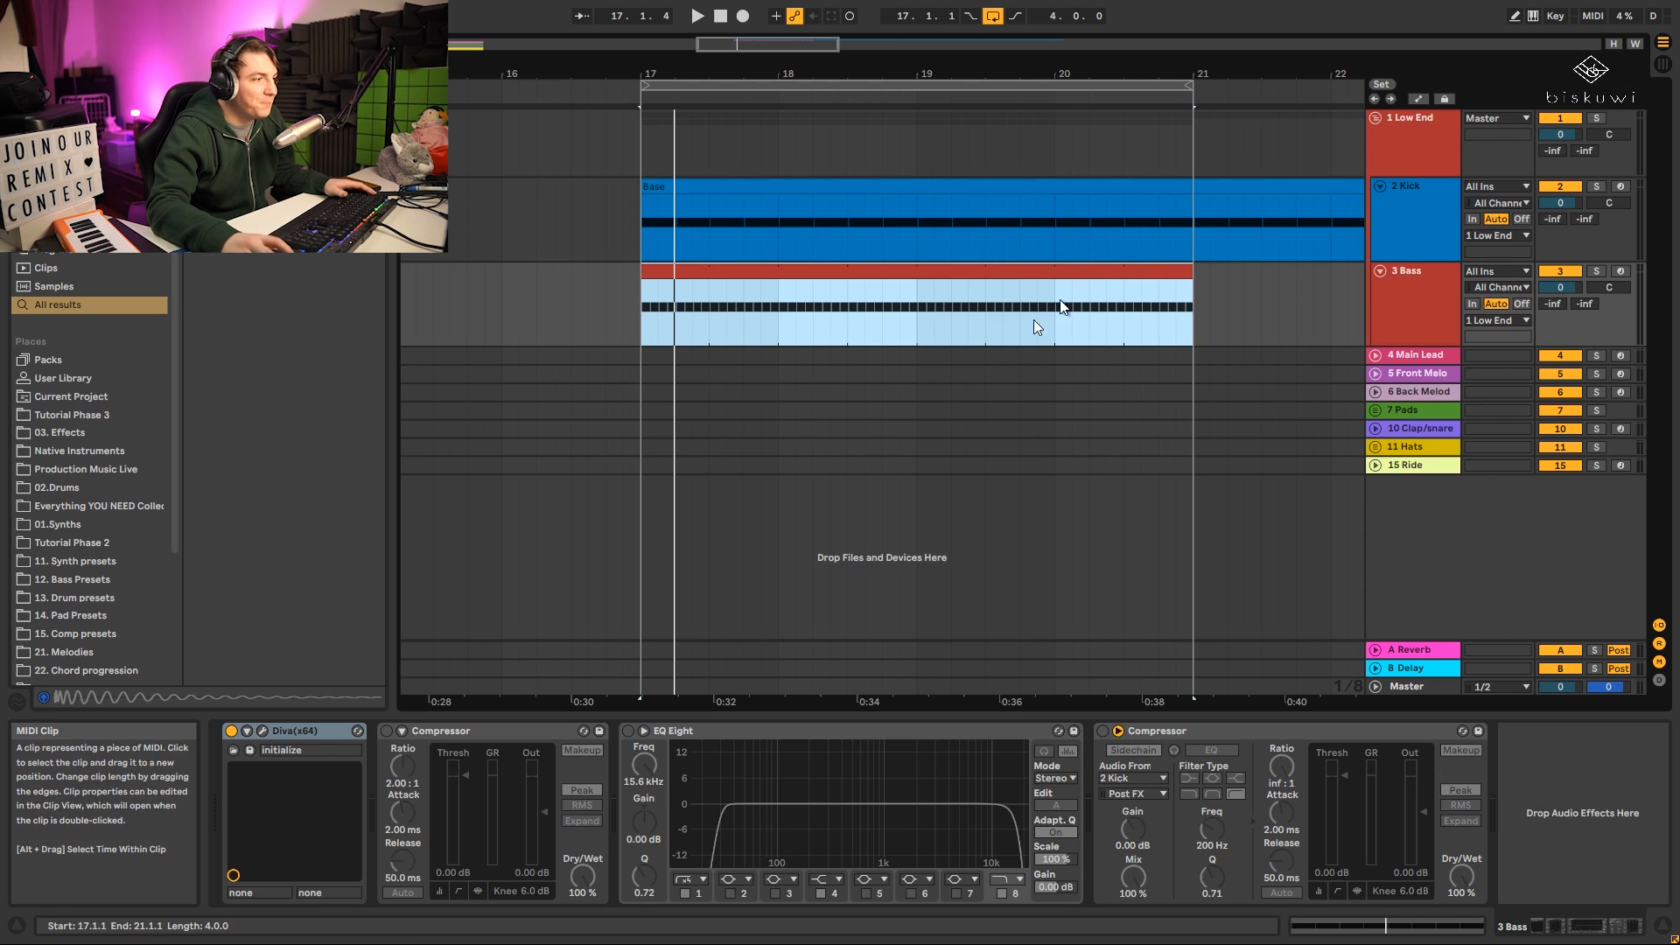
Open Diva, load the INIT Minimono preset from 8 TEMPLATES, and return to the main synth page.
click(261, 730)
drag(780, 259, 746, 224)
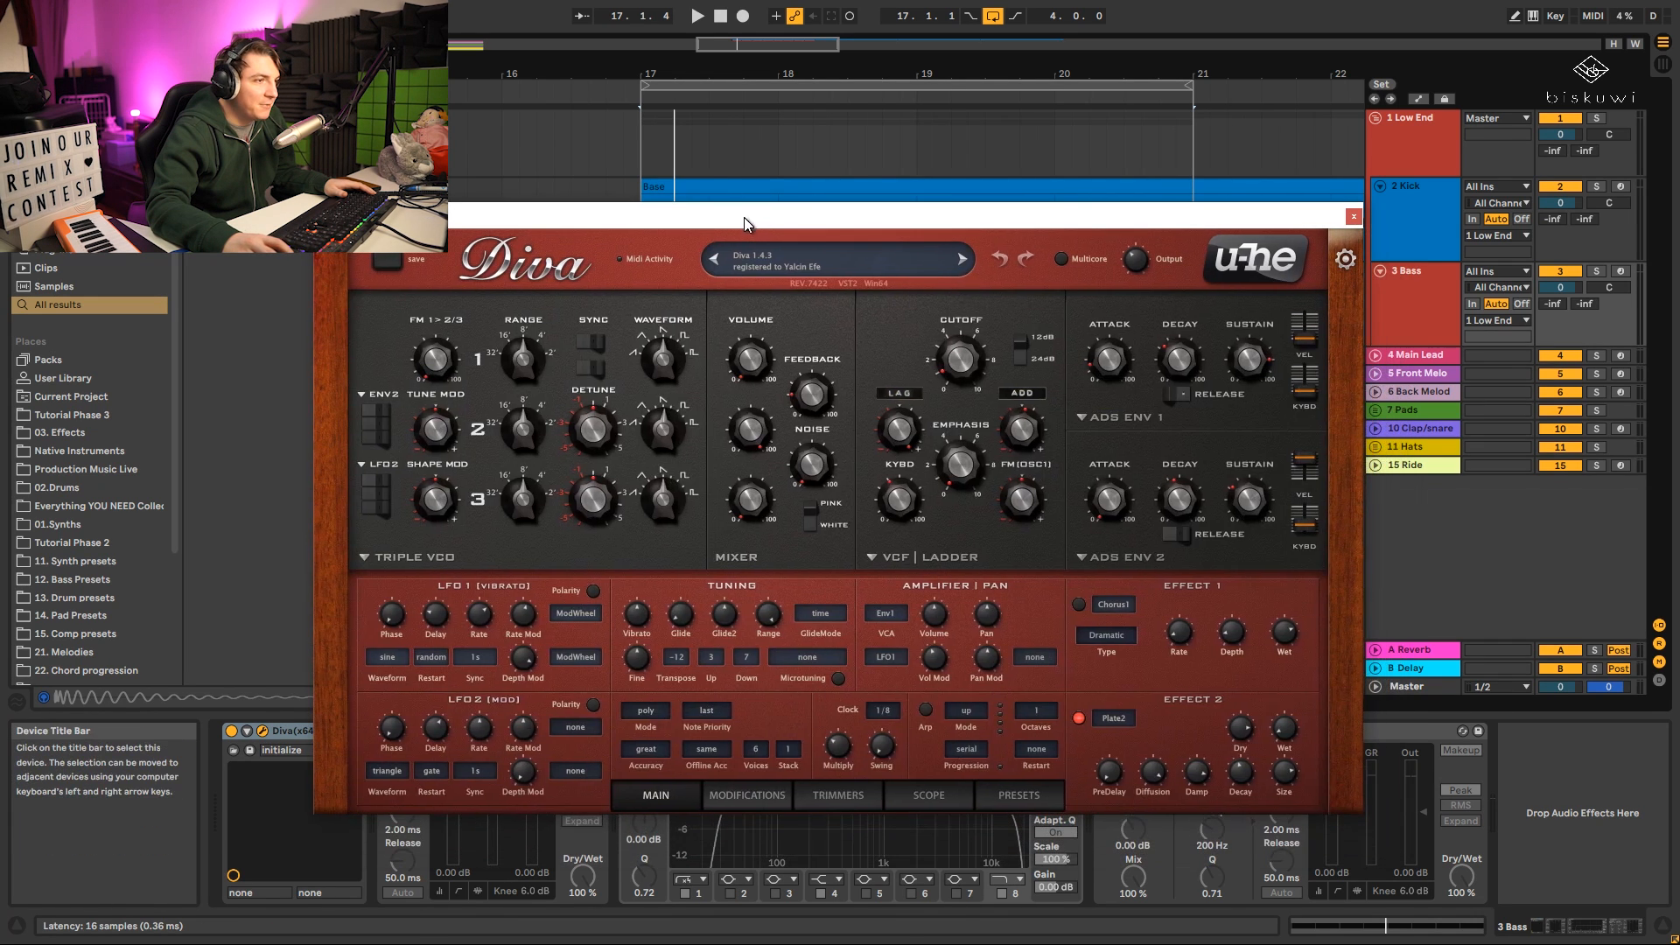
click(1020, 798)
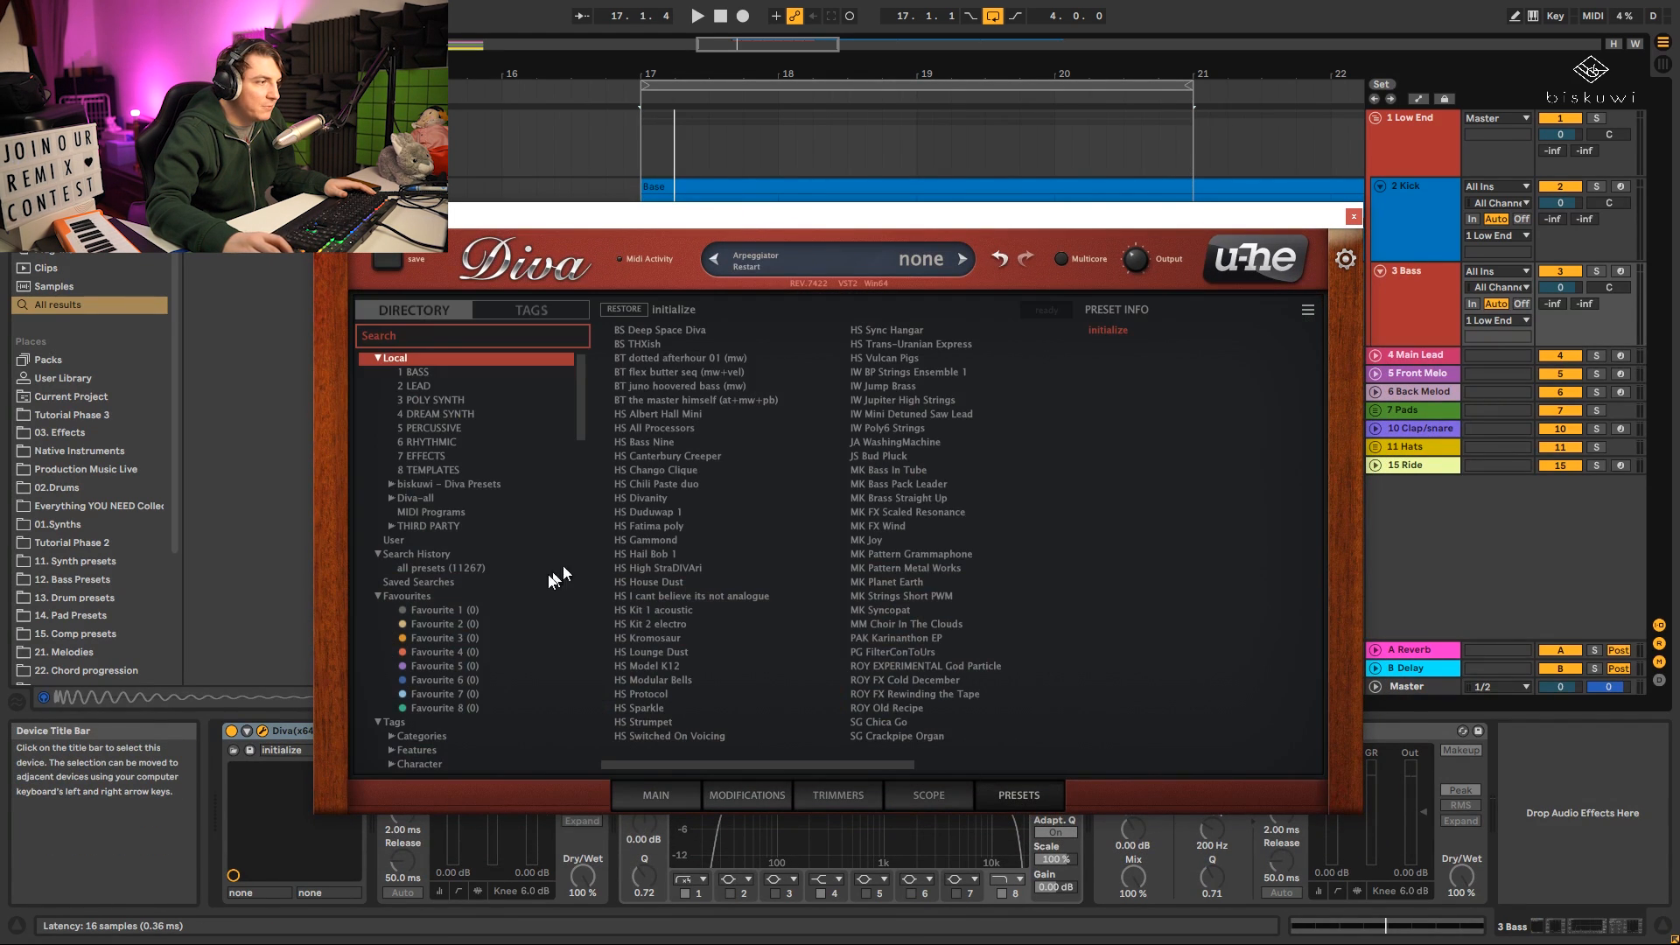
click(428, 469)
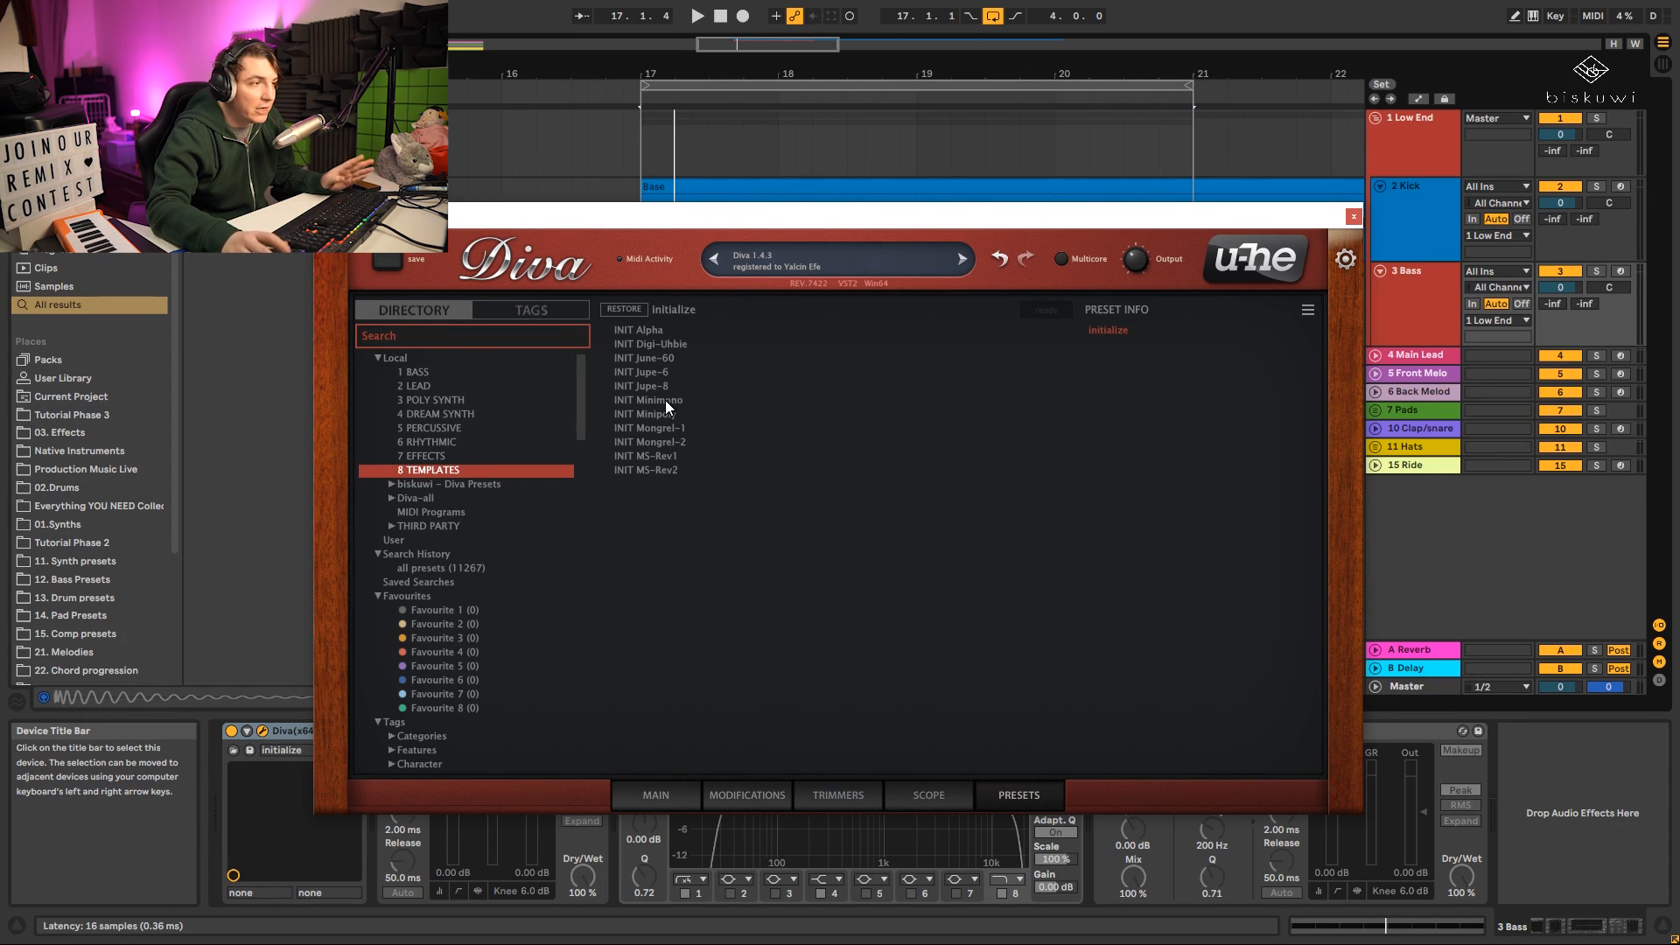
click(665, 401)
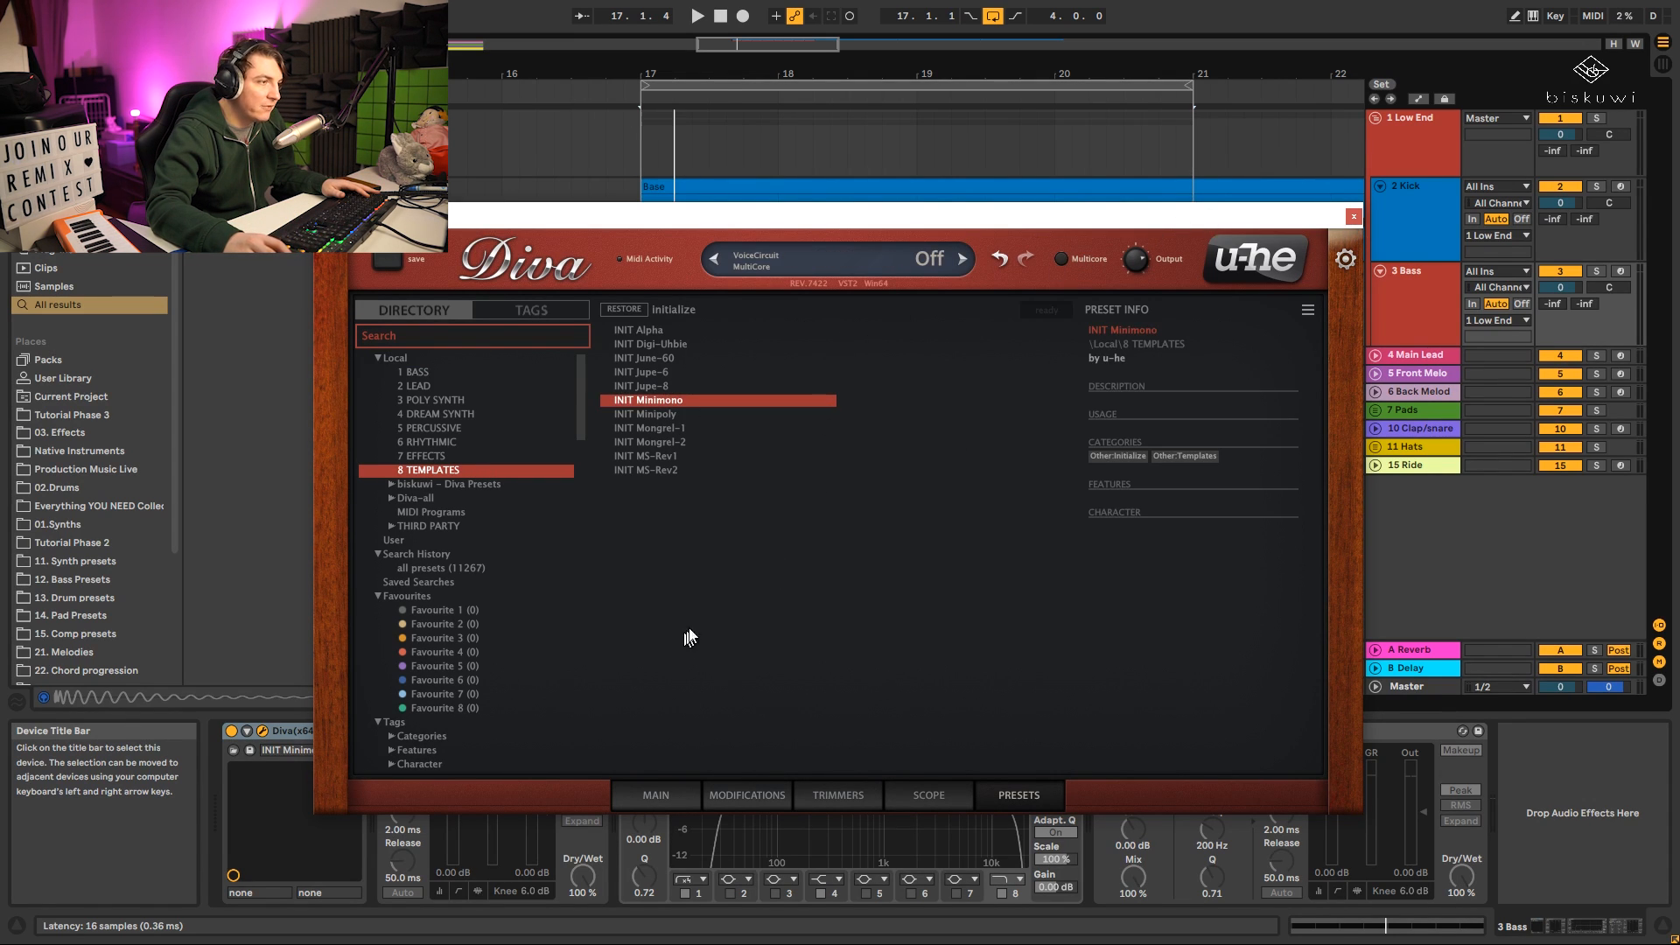
click(656, 794)
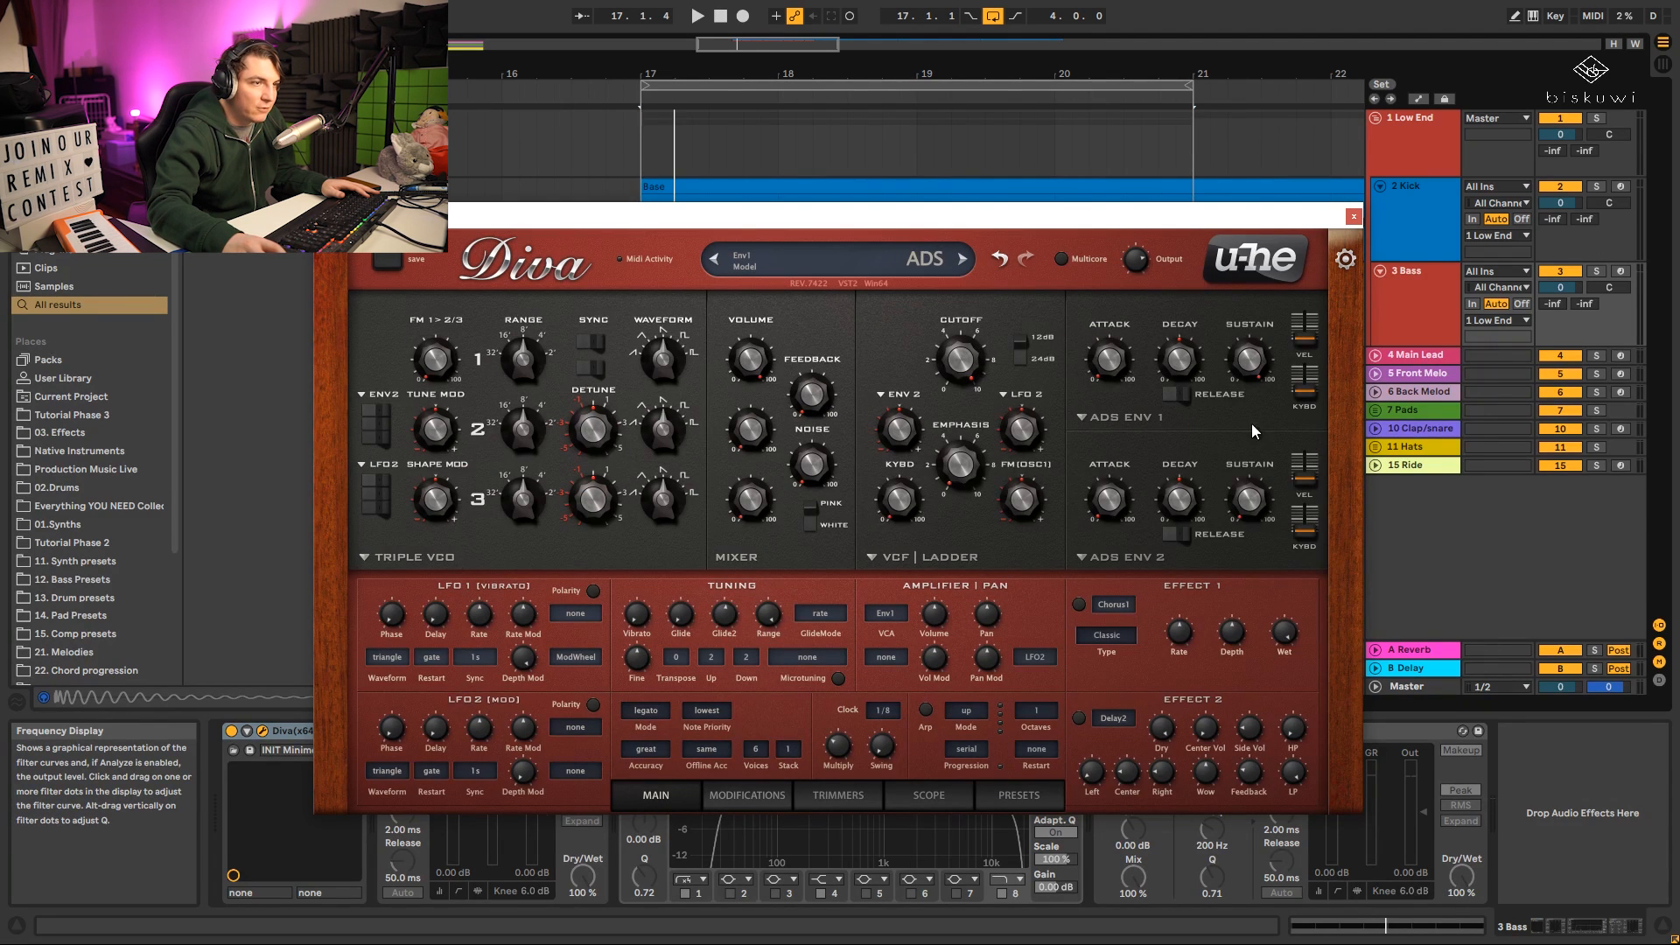
Change both of Diva's envelopes, Env 1 and Env 2, from the ADS model to the Analogue model.
click(1133, 415)
click(1156, 440)
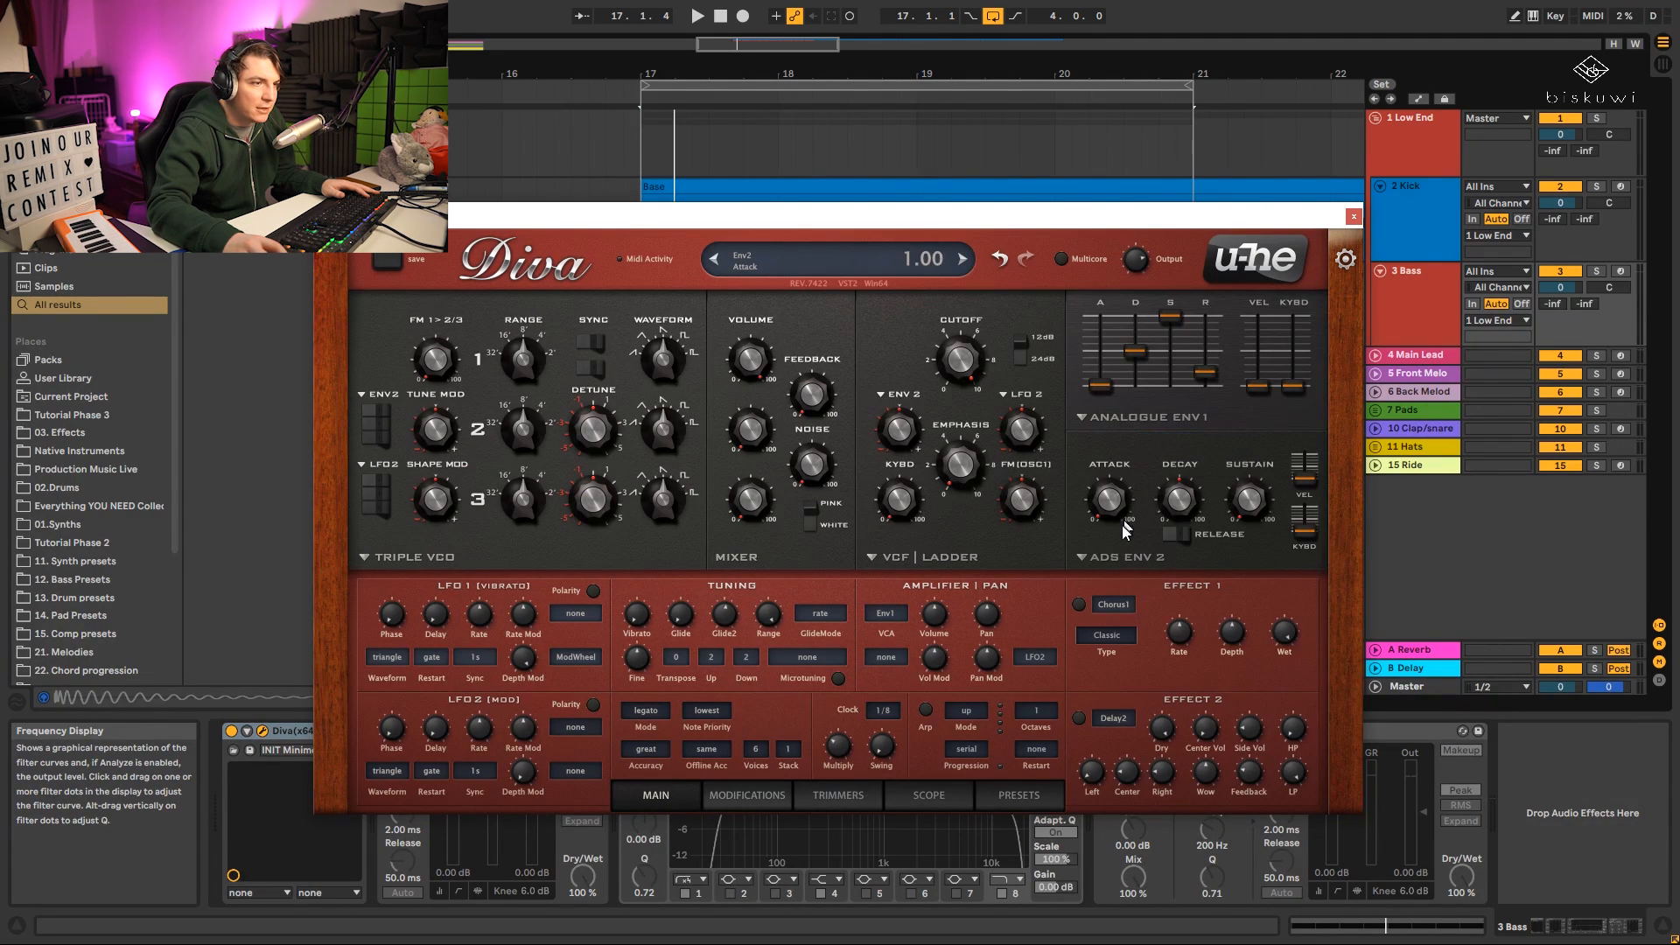
click(1113, 557)
click(1135, 591)
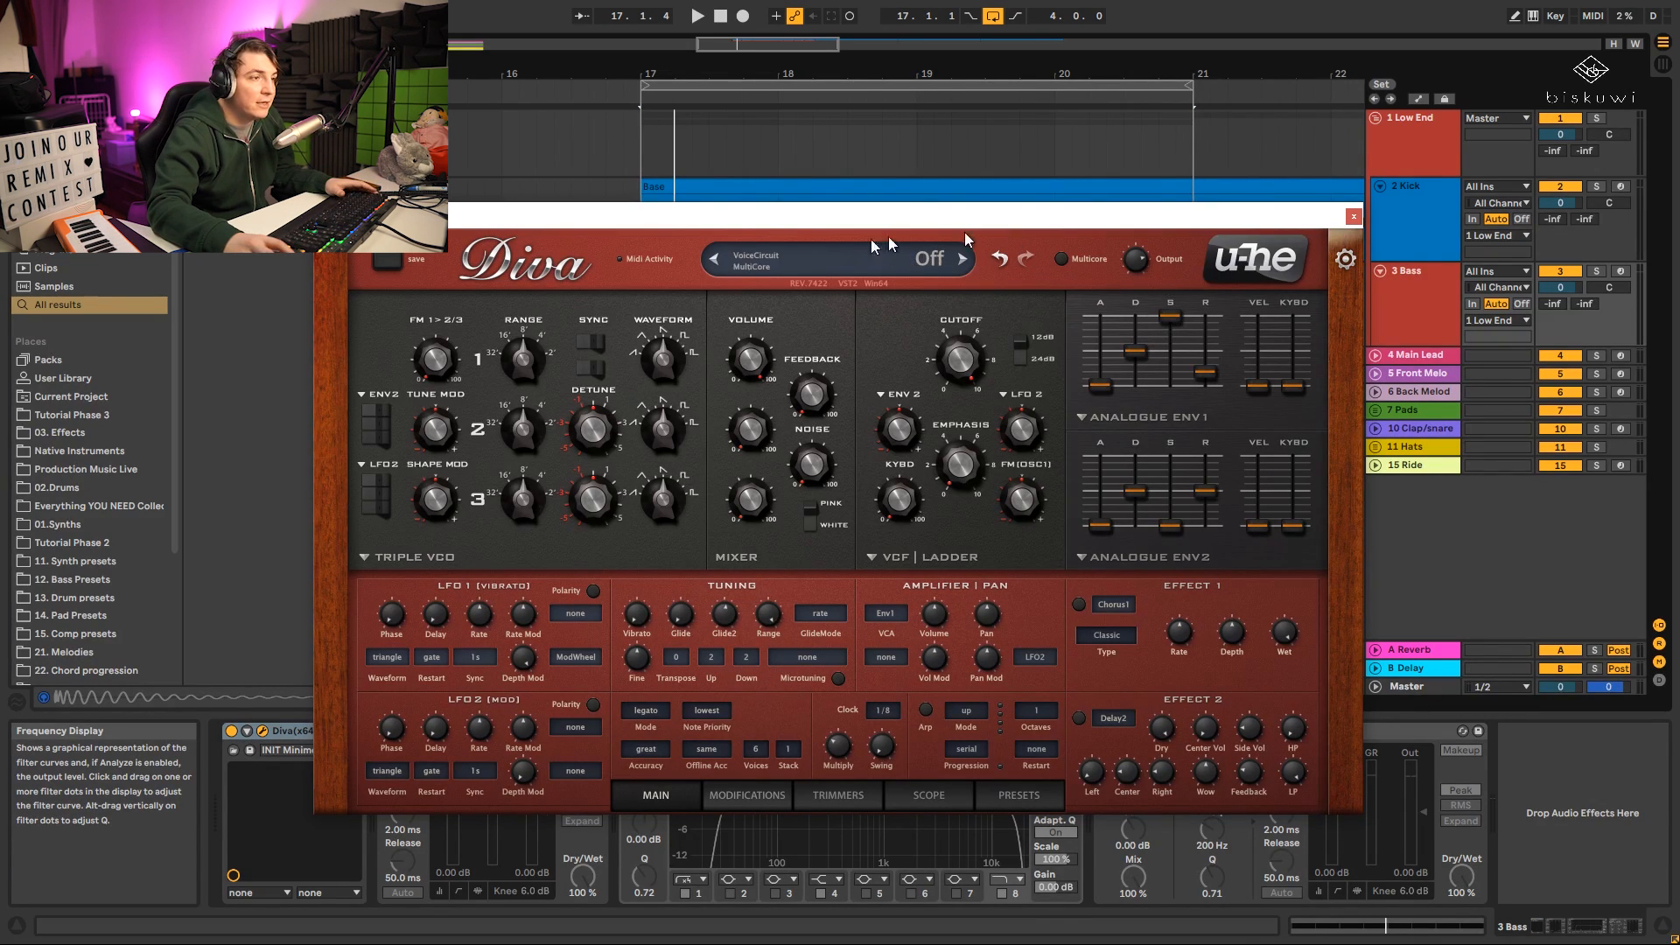
Audition the bass, set the filter's Env 2 modulation depth to about 44, and lower Env 1's sustain to minimum.
drag(910, 224, 874, 462)
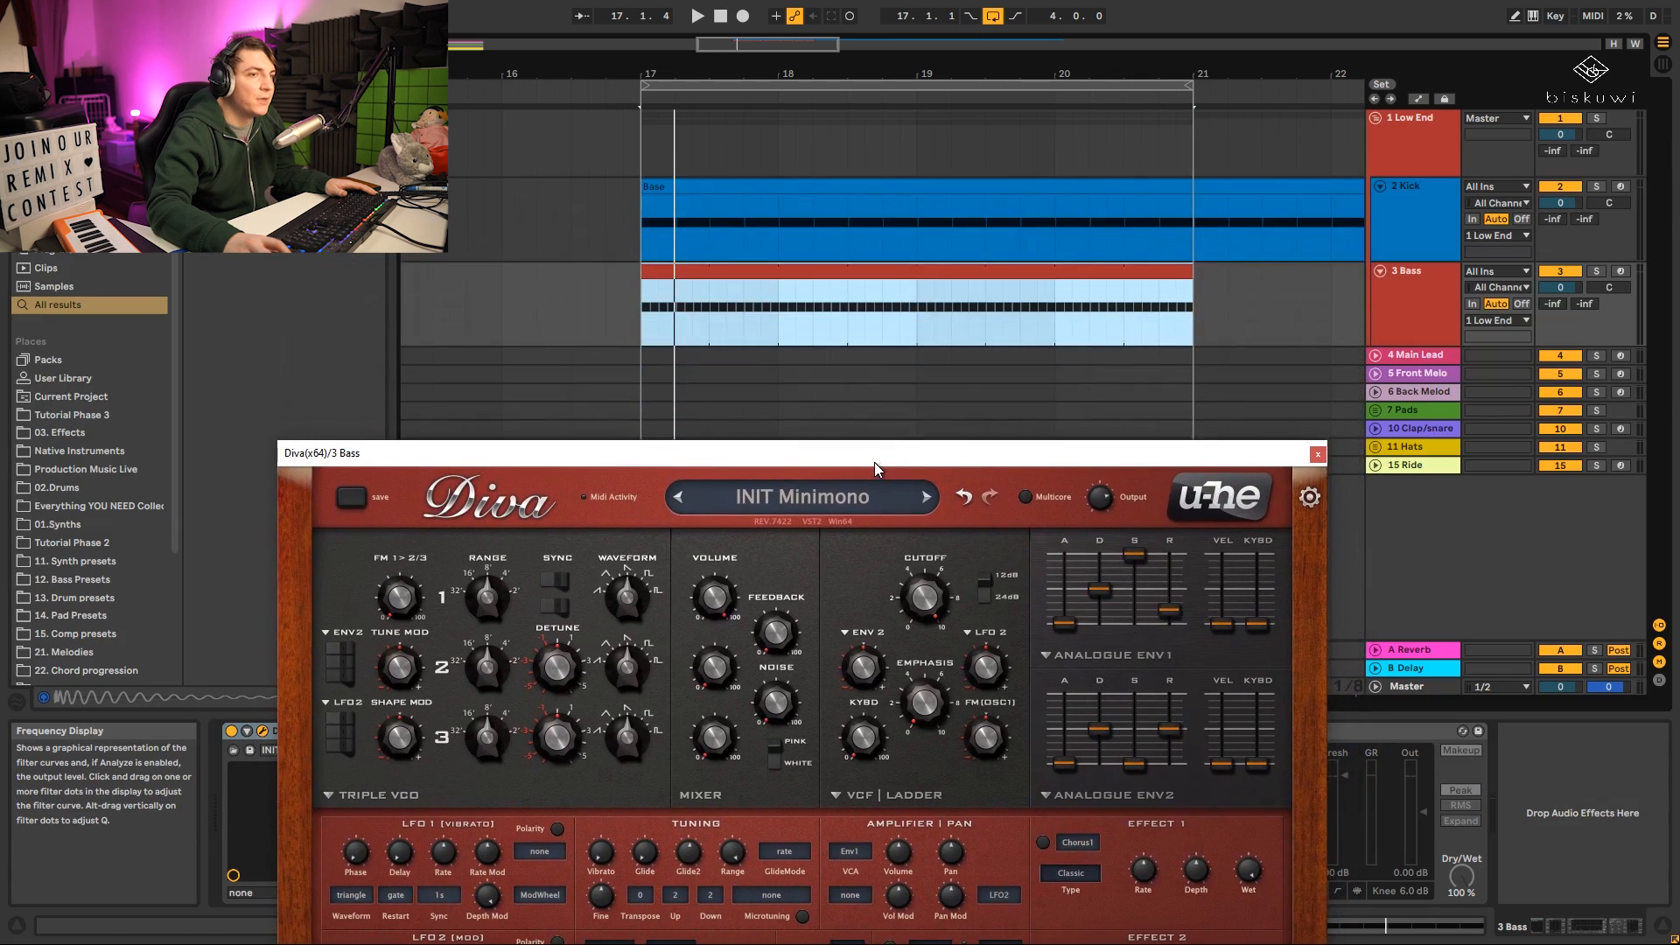
key(space)
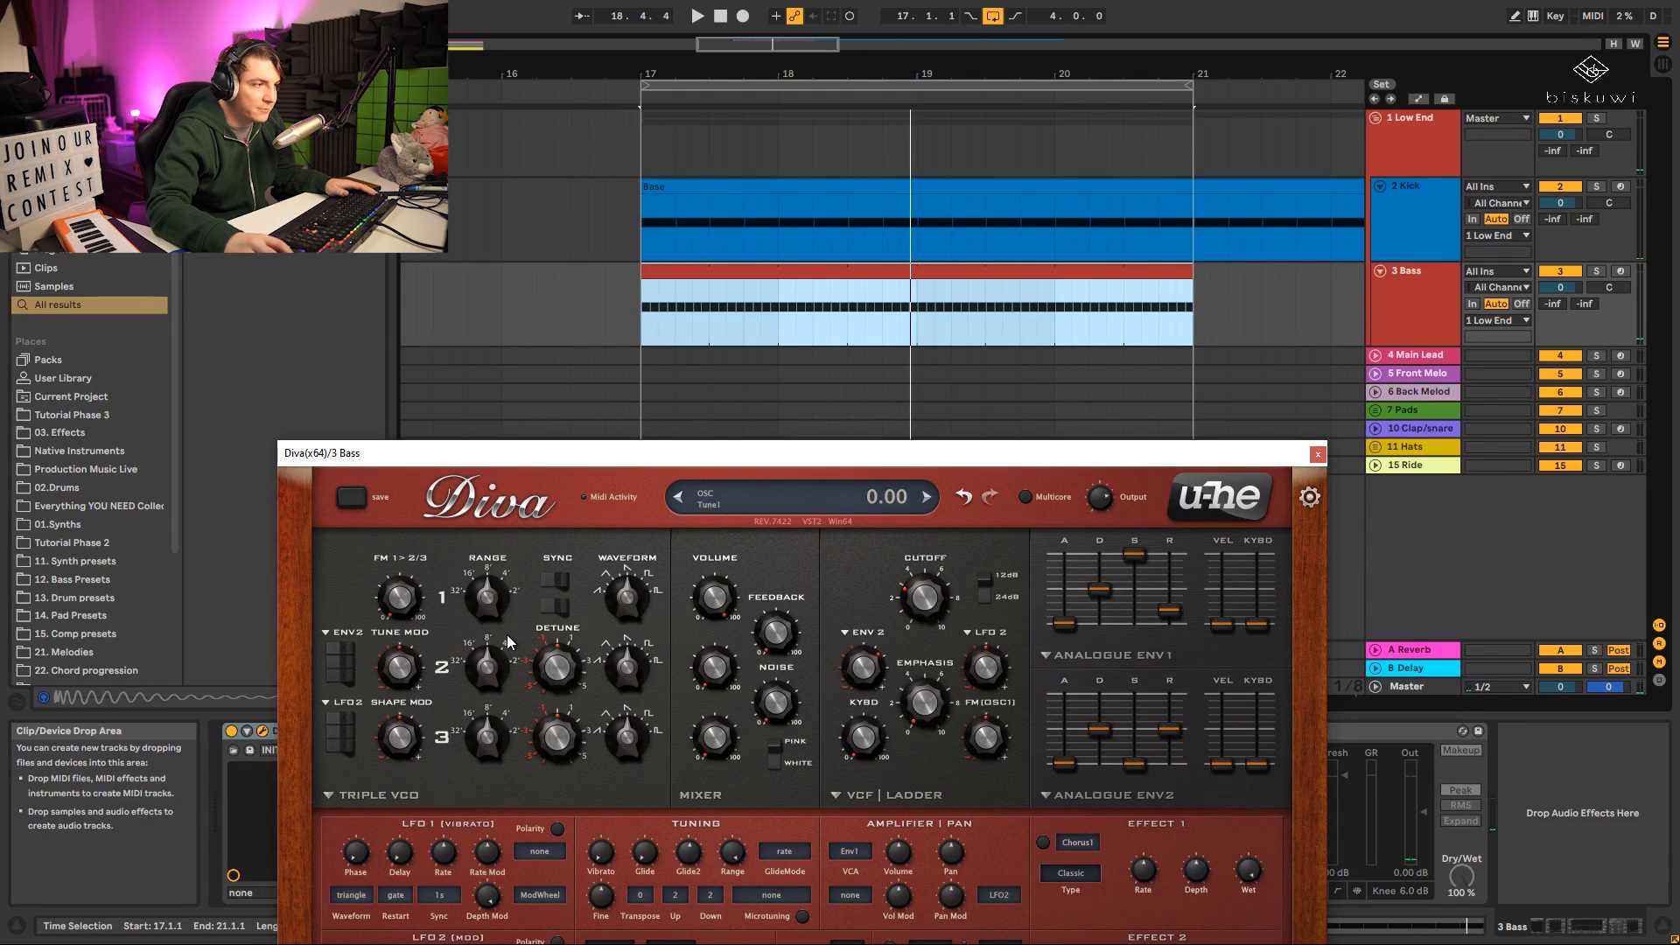
key(space)
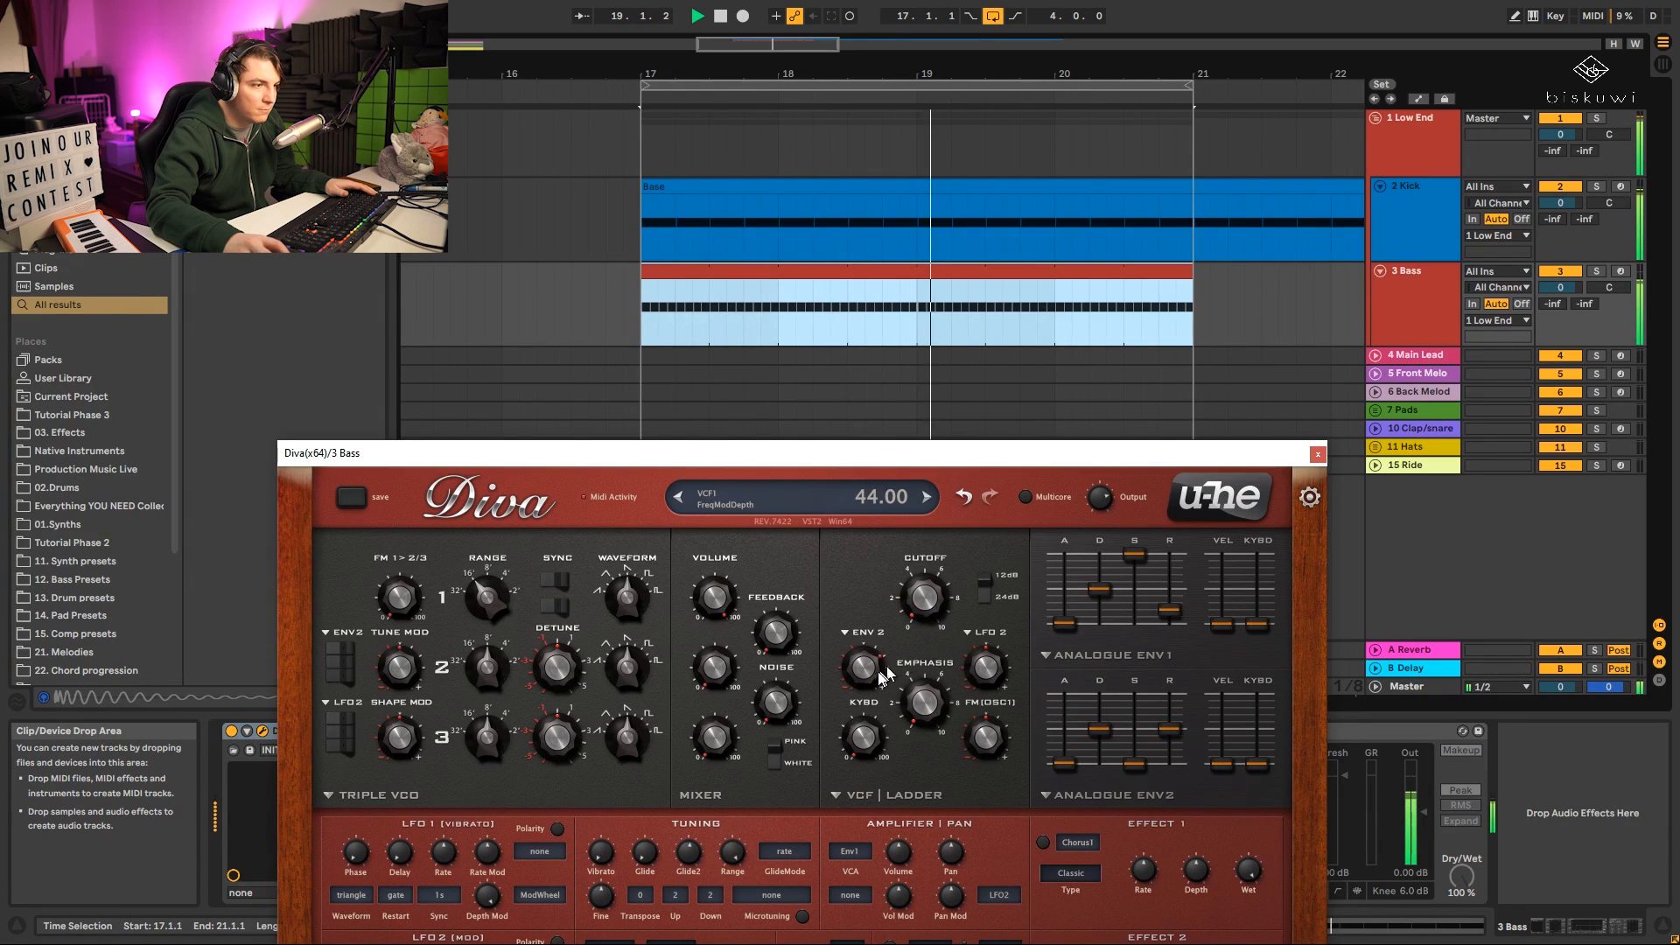
drag(865, 676, 870, 677)
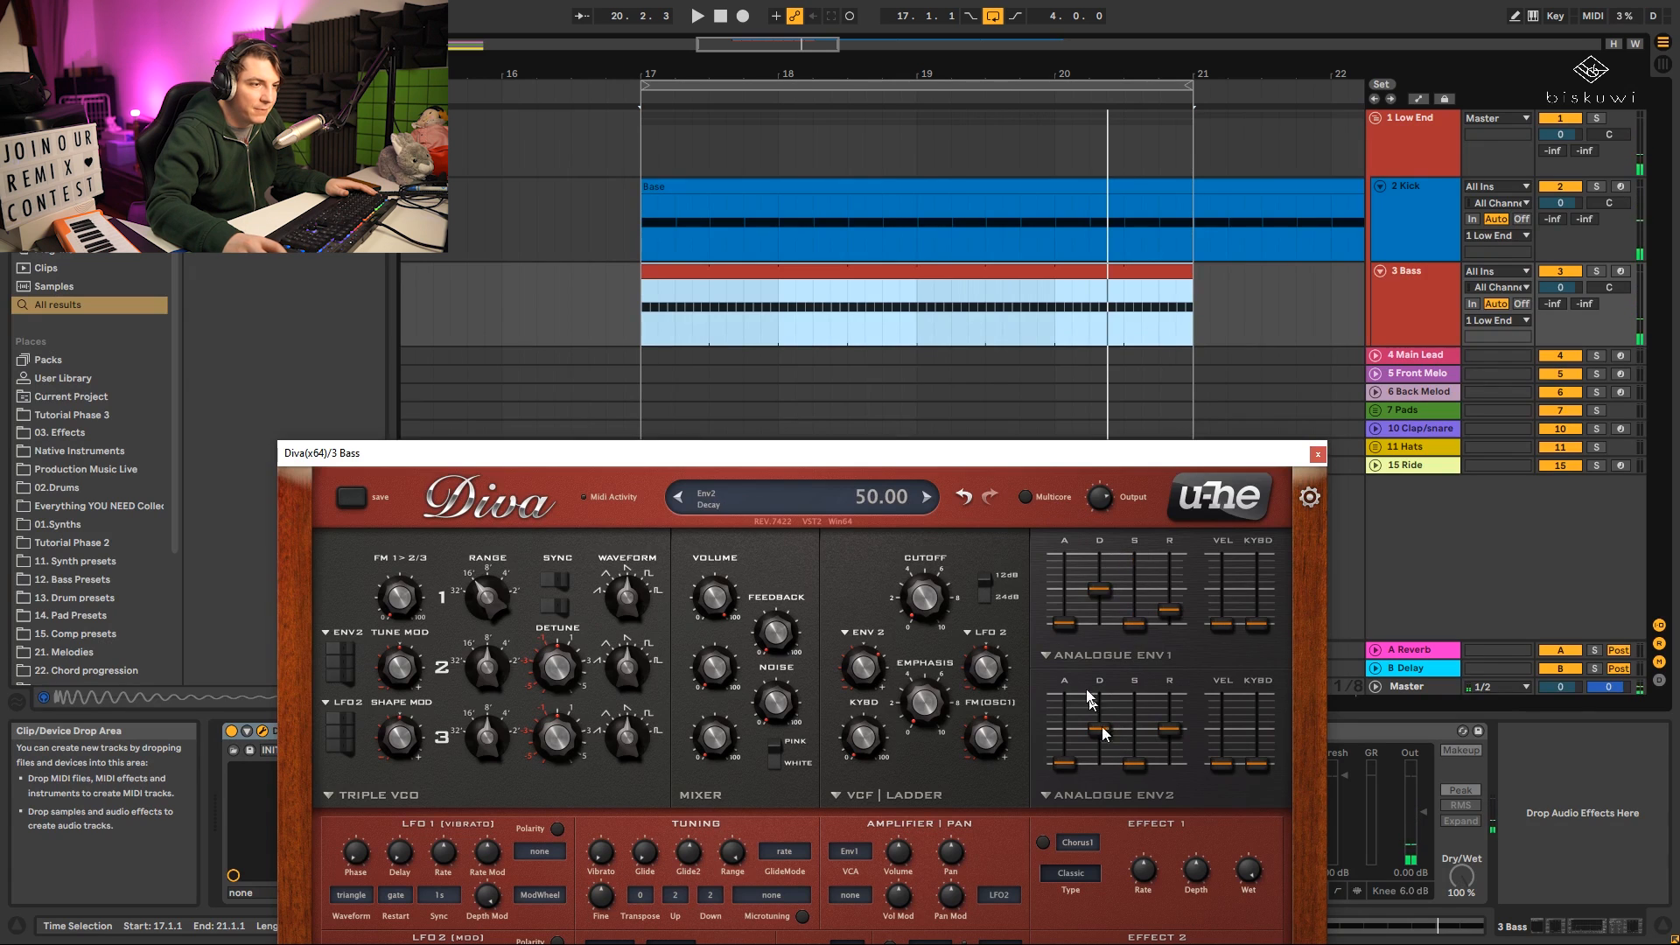
Enable Multicore in Diva and fine-tune the decay and release of both envelopes while the loop plays.
click(1025, 496)
drag(1047, 454, 1209, 218)
key(space)
drag(1242, 352, 1242, 371)
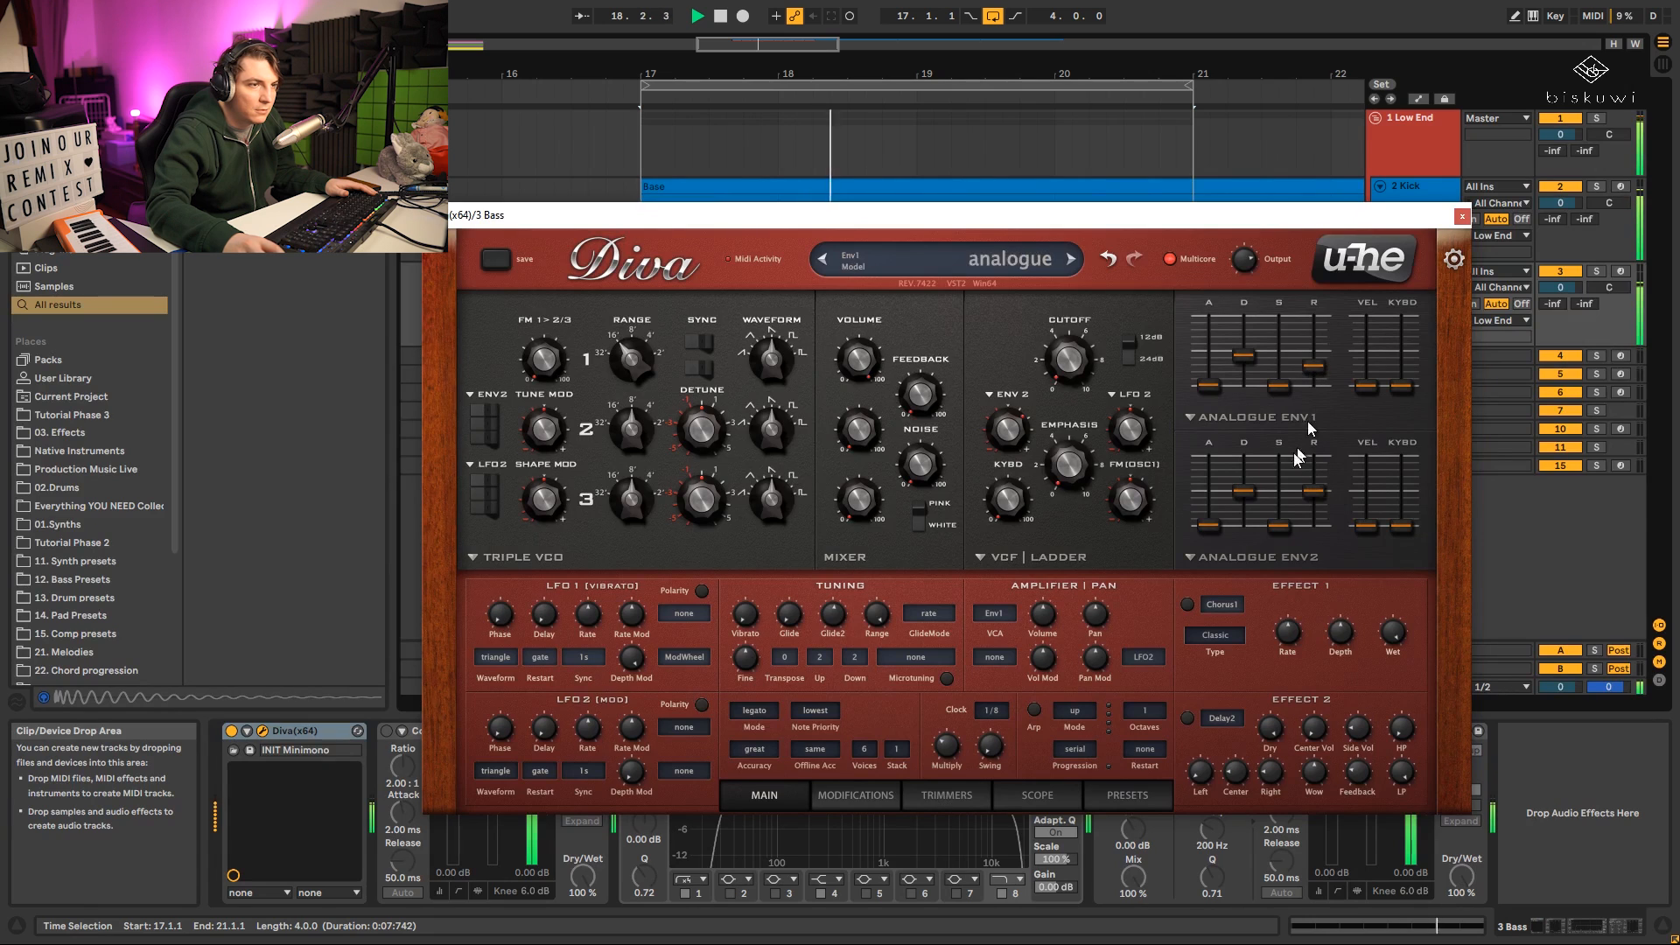
drag(1246, 488, 1314, 499)
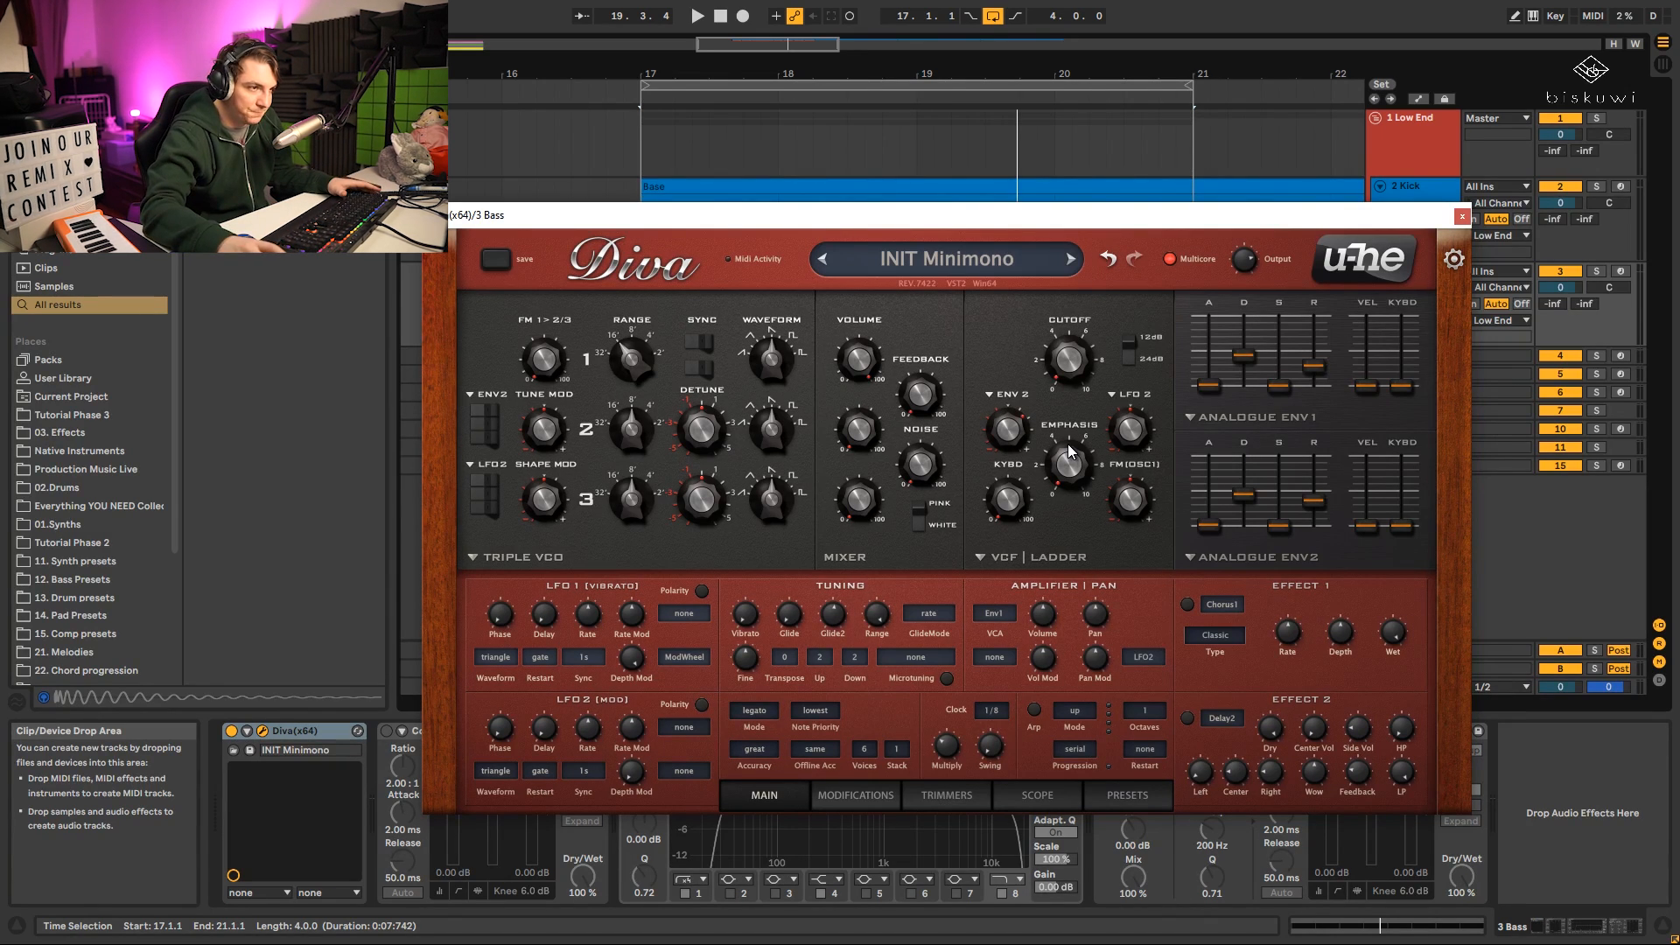
Fine-tune the filter's emphasis and set its Env 2 modulation depth to about 48 while the loop plays.
key(space)
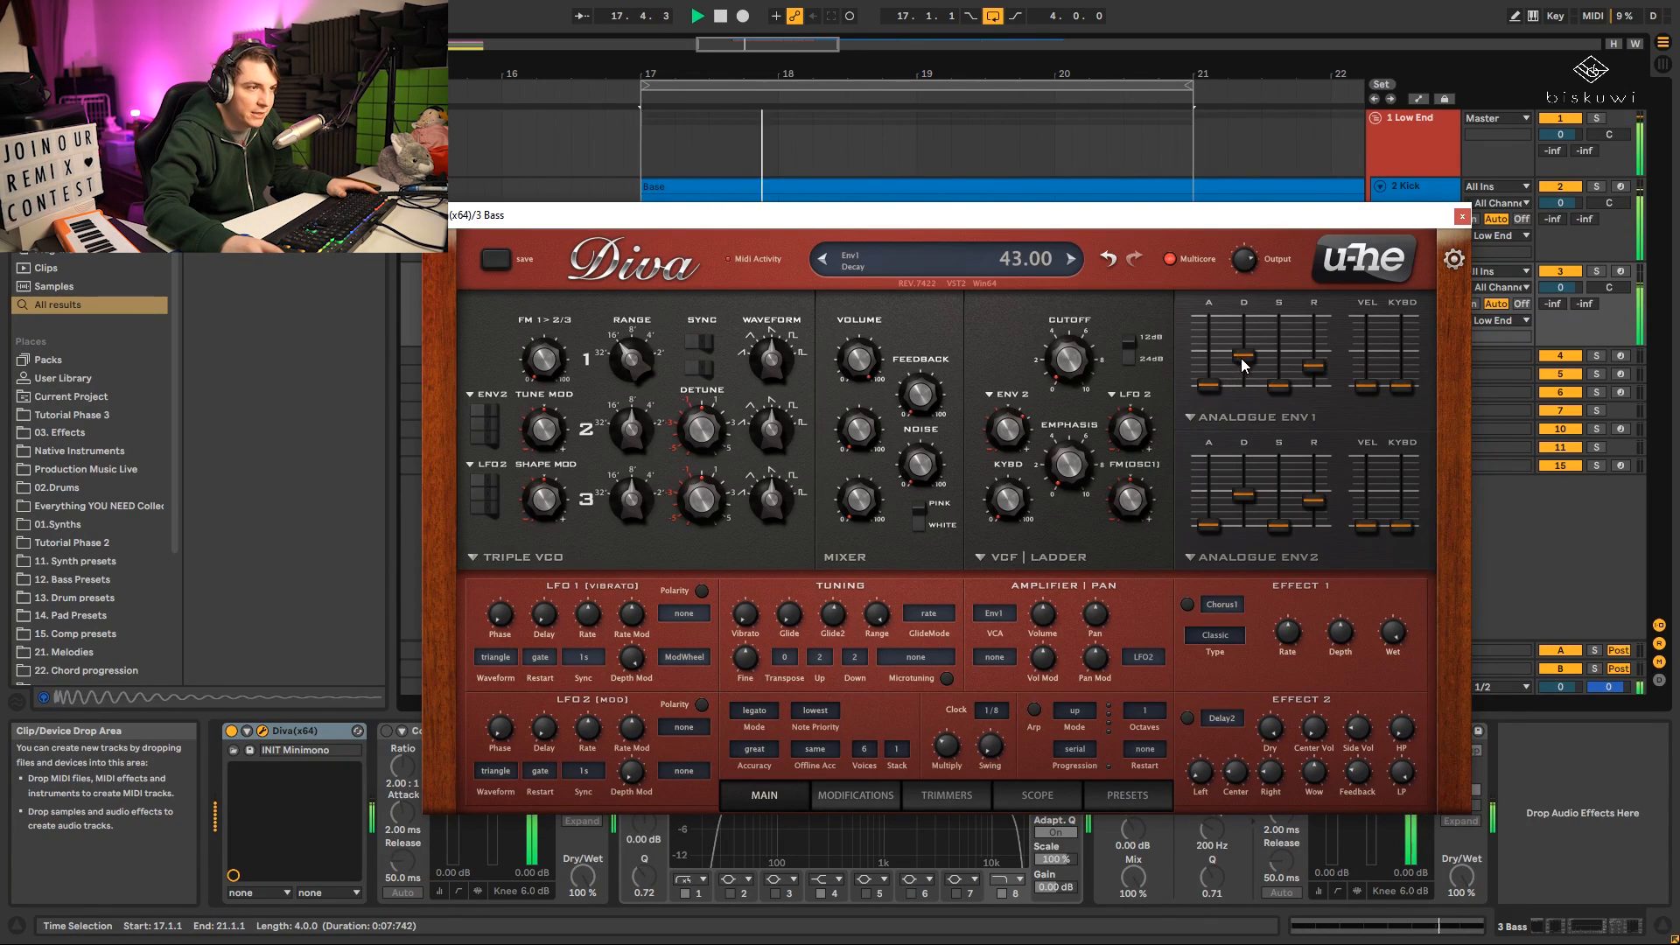
drag(1058, 456, 1061, 442)
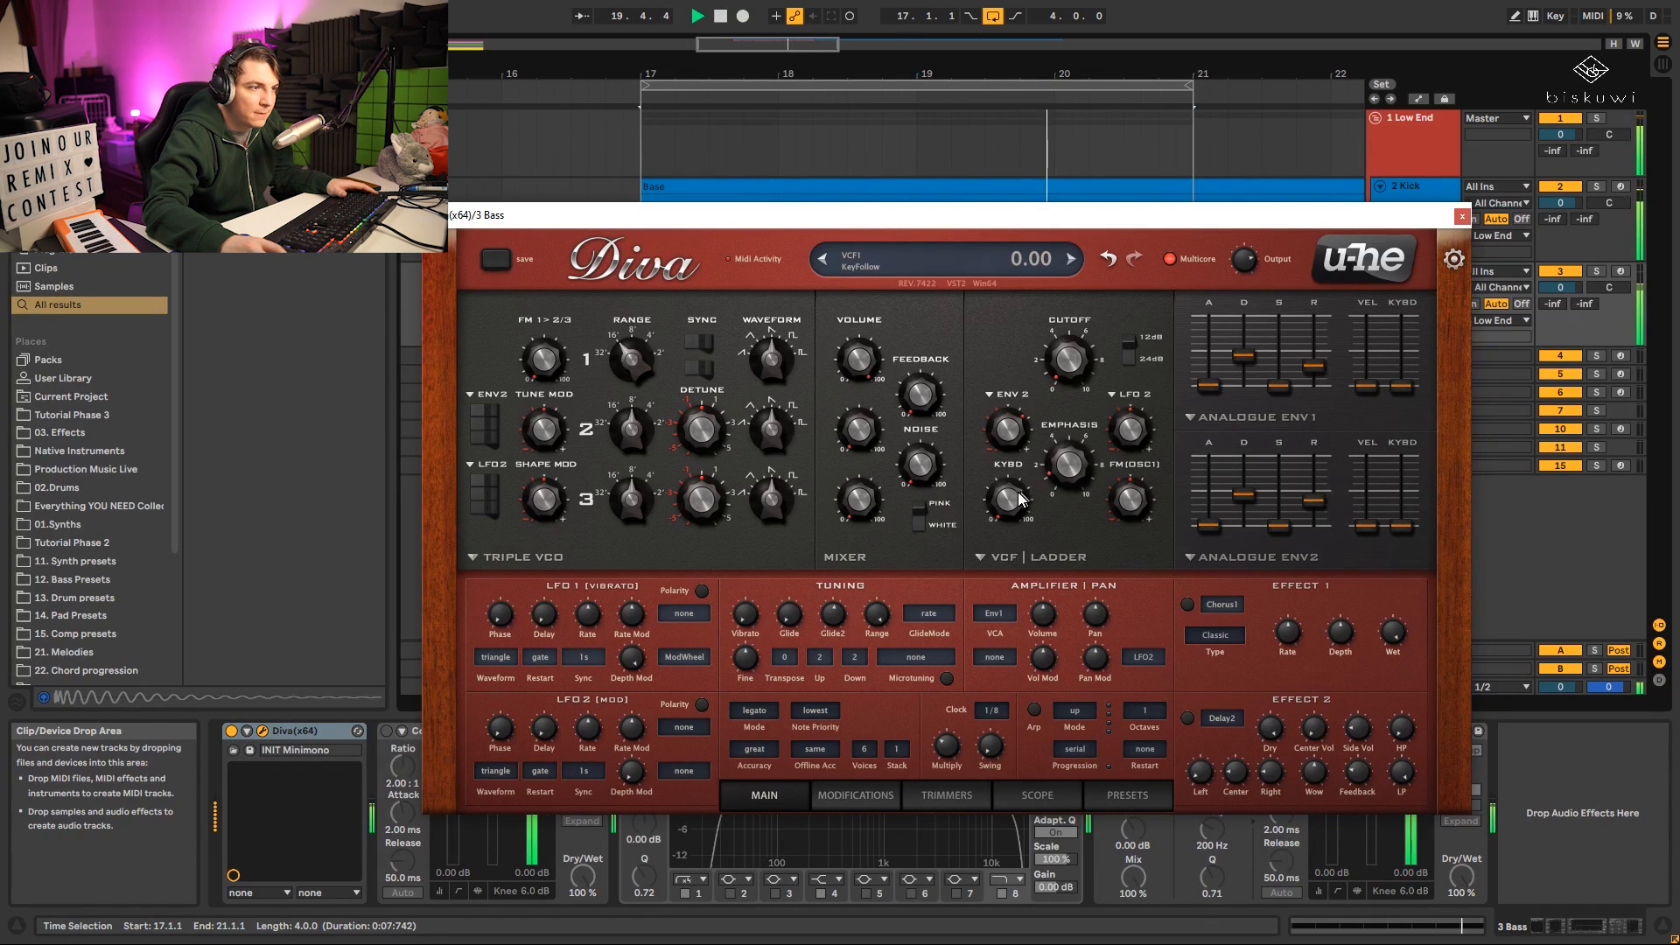
drag(1008, 444, 1025, 444)
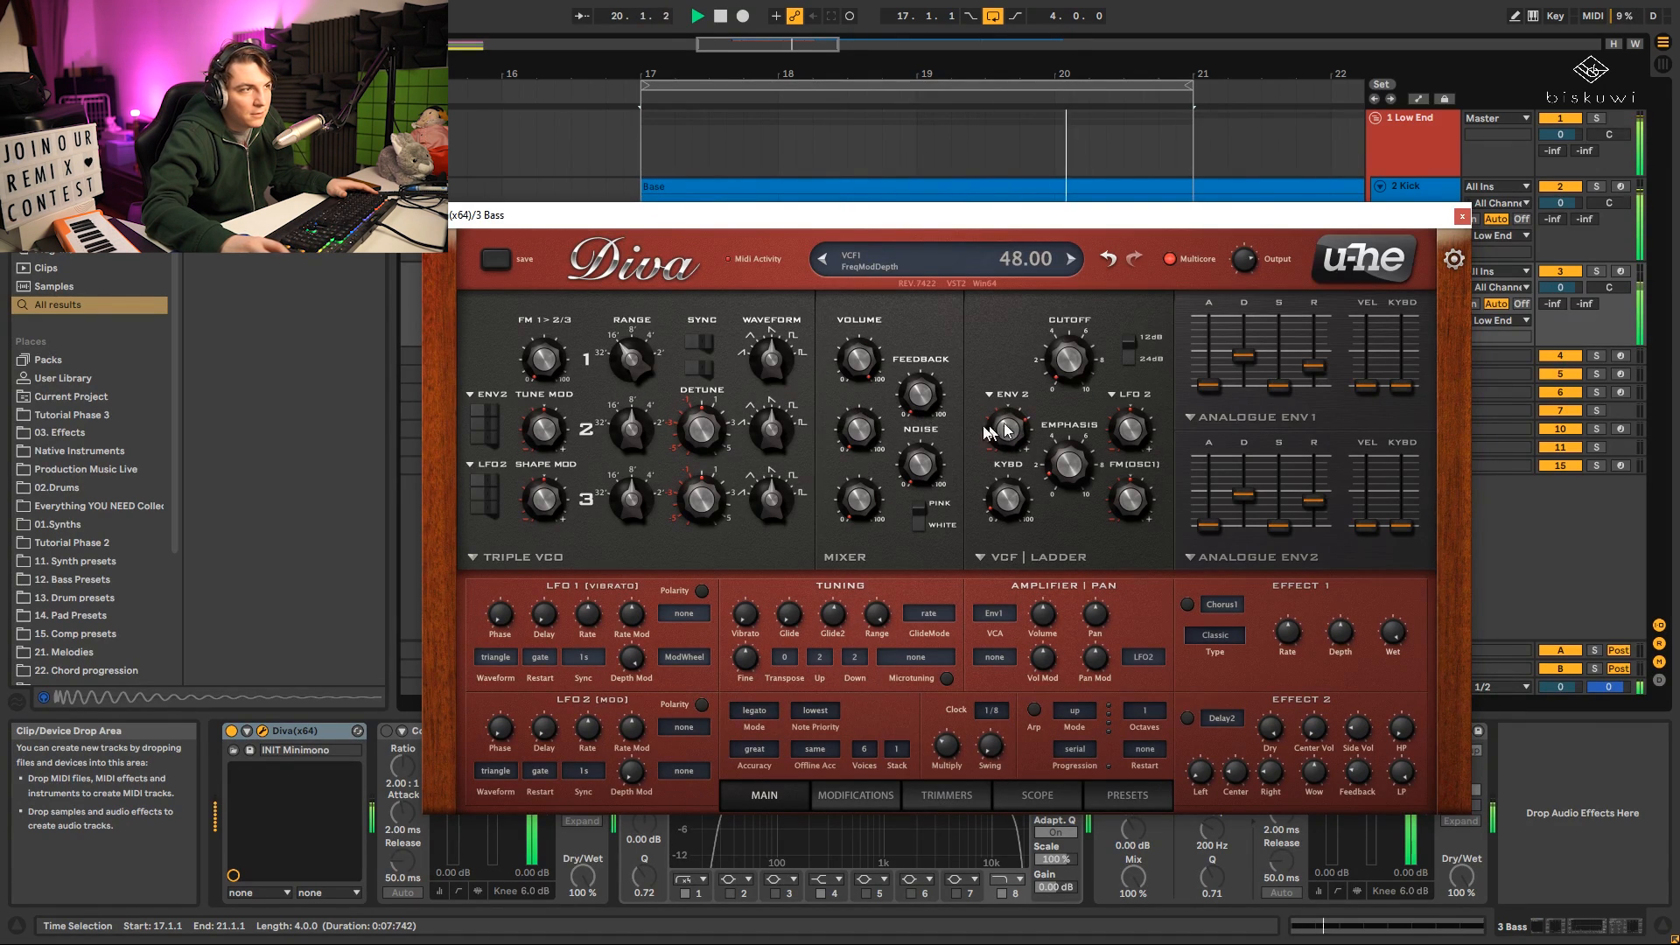
drag(775, 372, 778, 354)
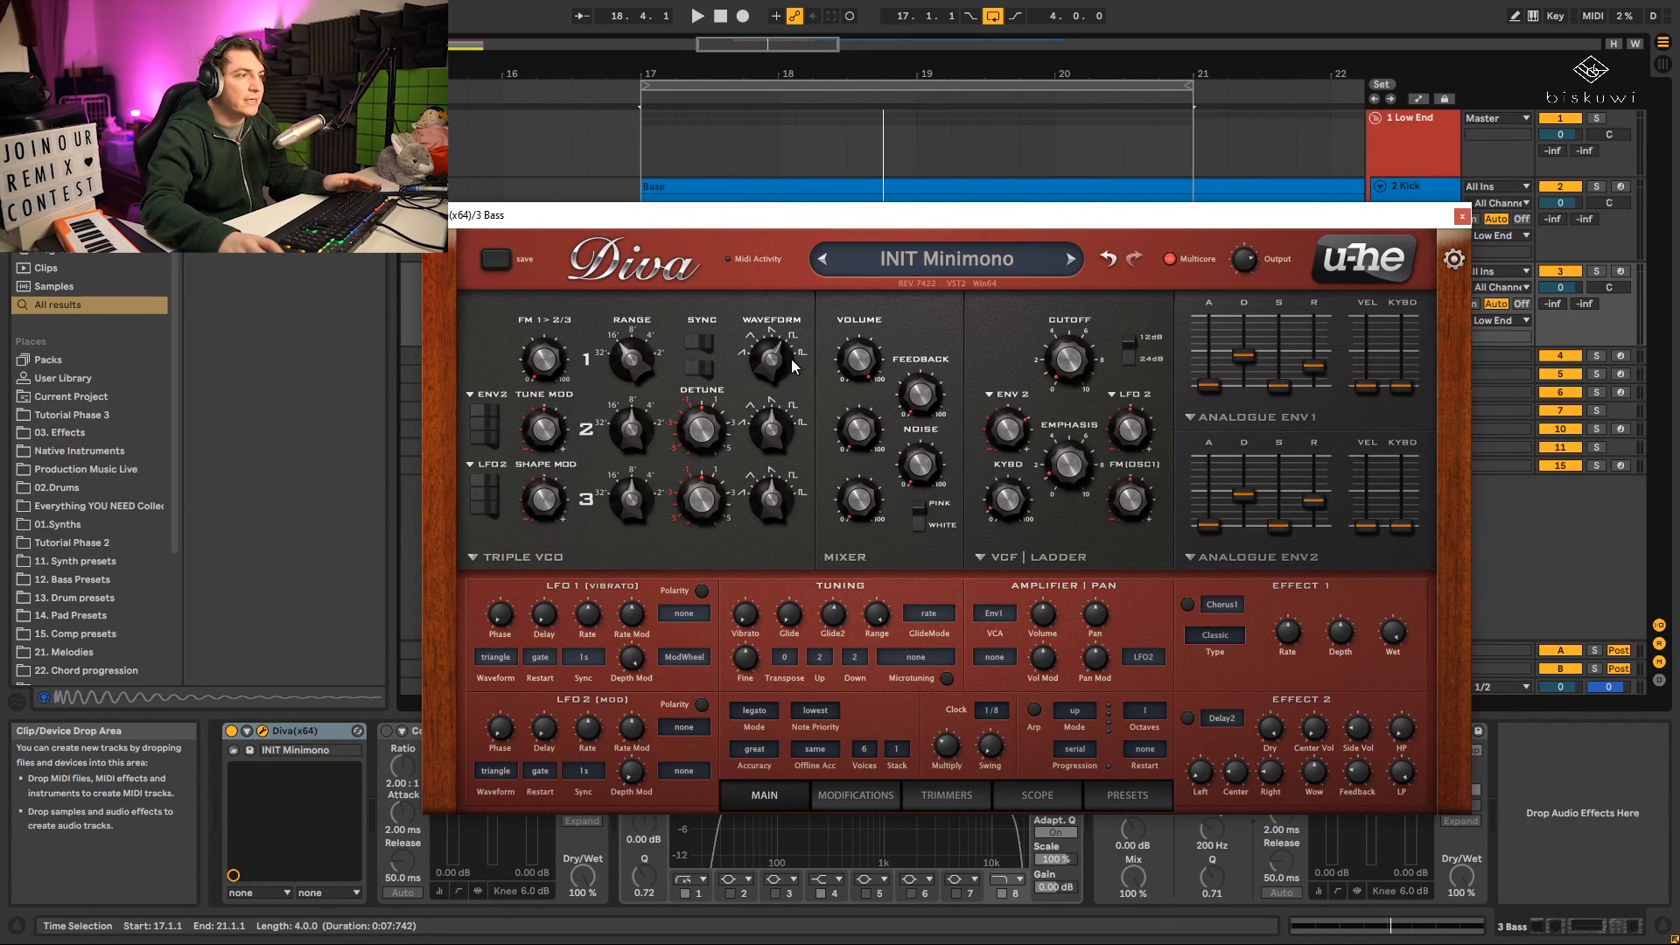
Play the loop again and set Env 1's decay to 41.
key(space)
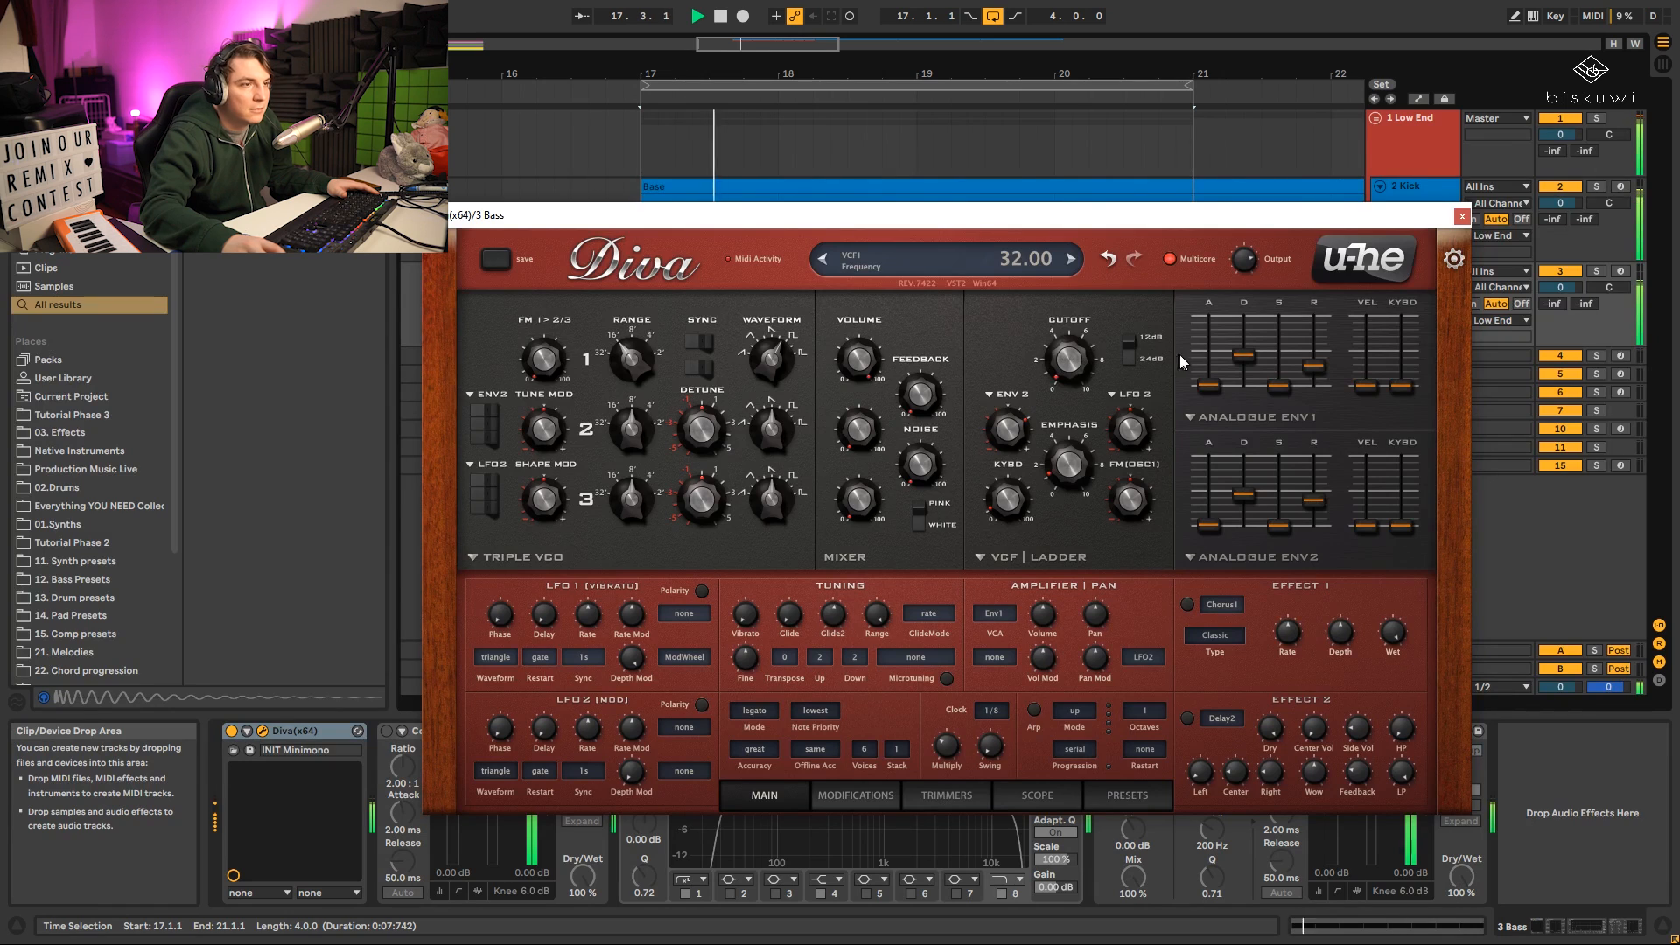
drag(1243, 353, 1243, 357)
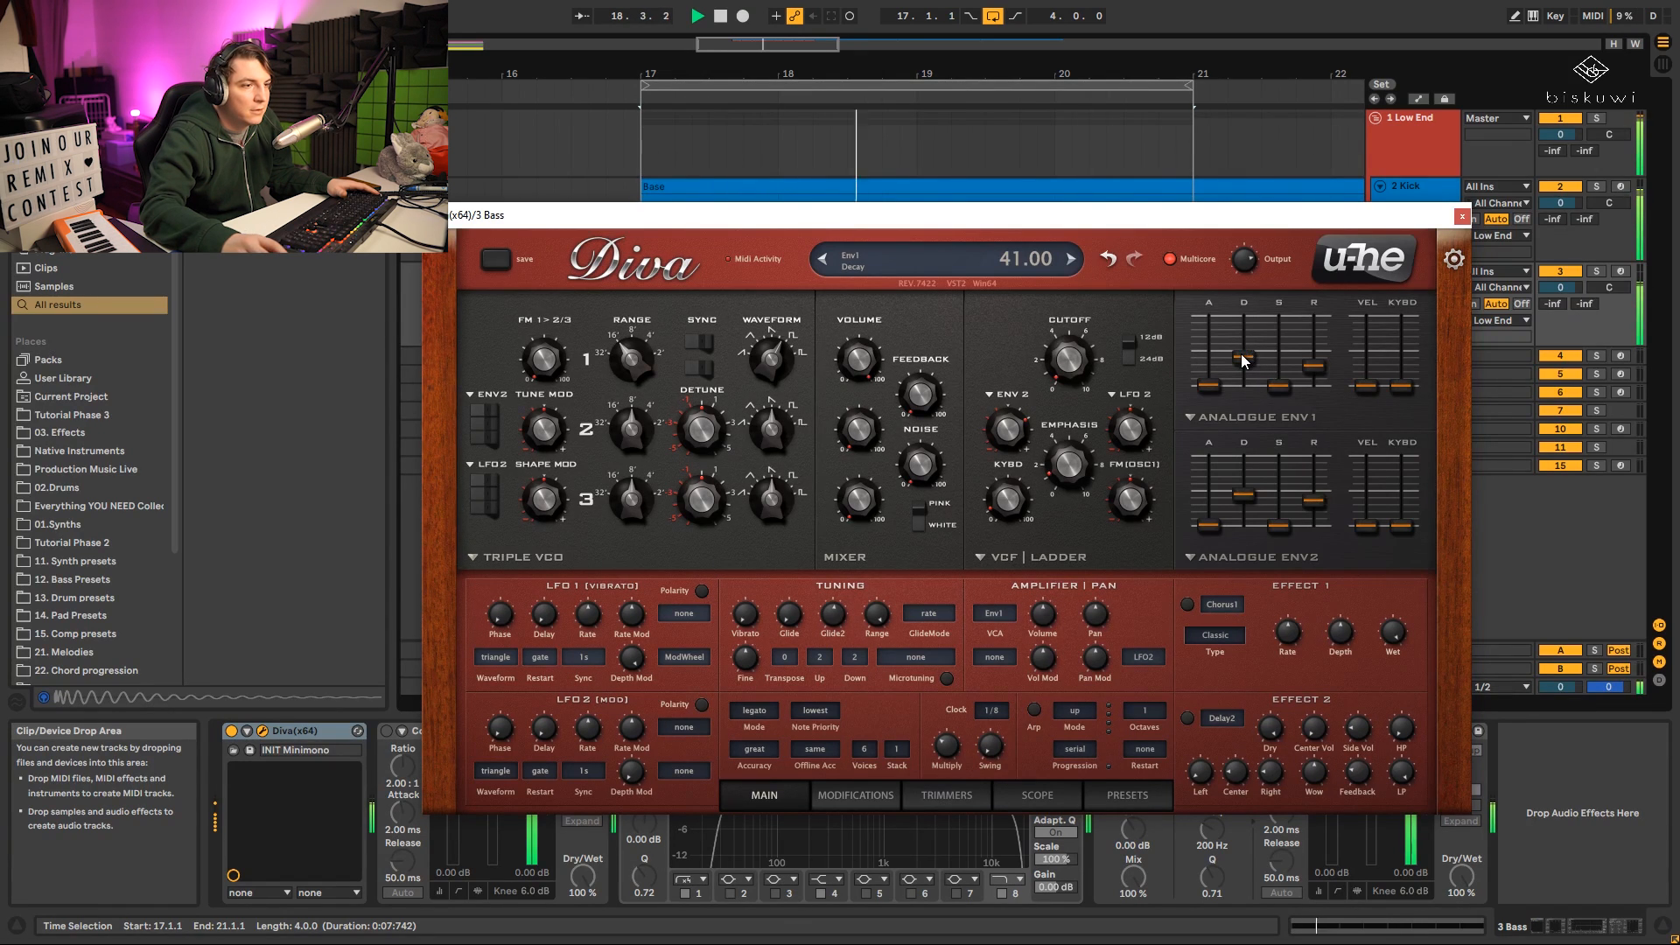
key(space)
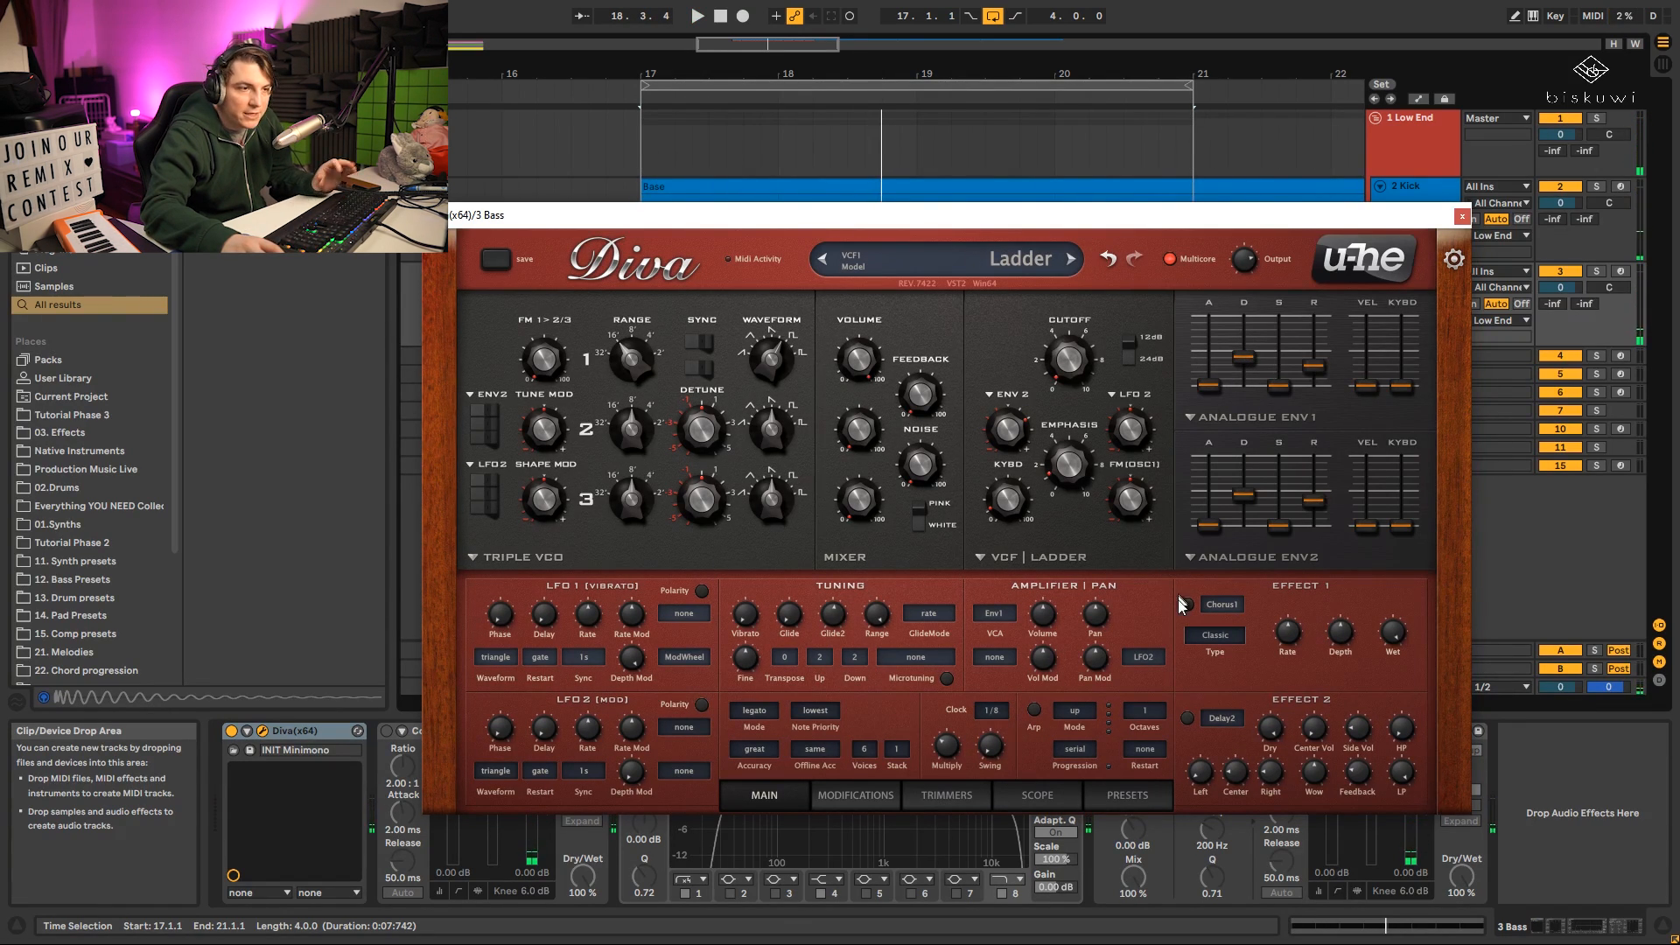
Change Effect 1 from Chorus1 to Rotary1 and enable it while the loop plays.
click(1223, 609)
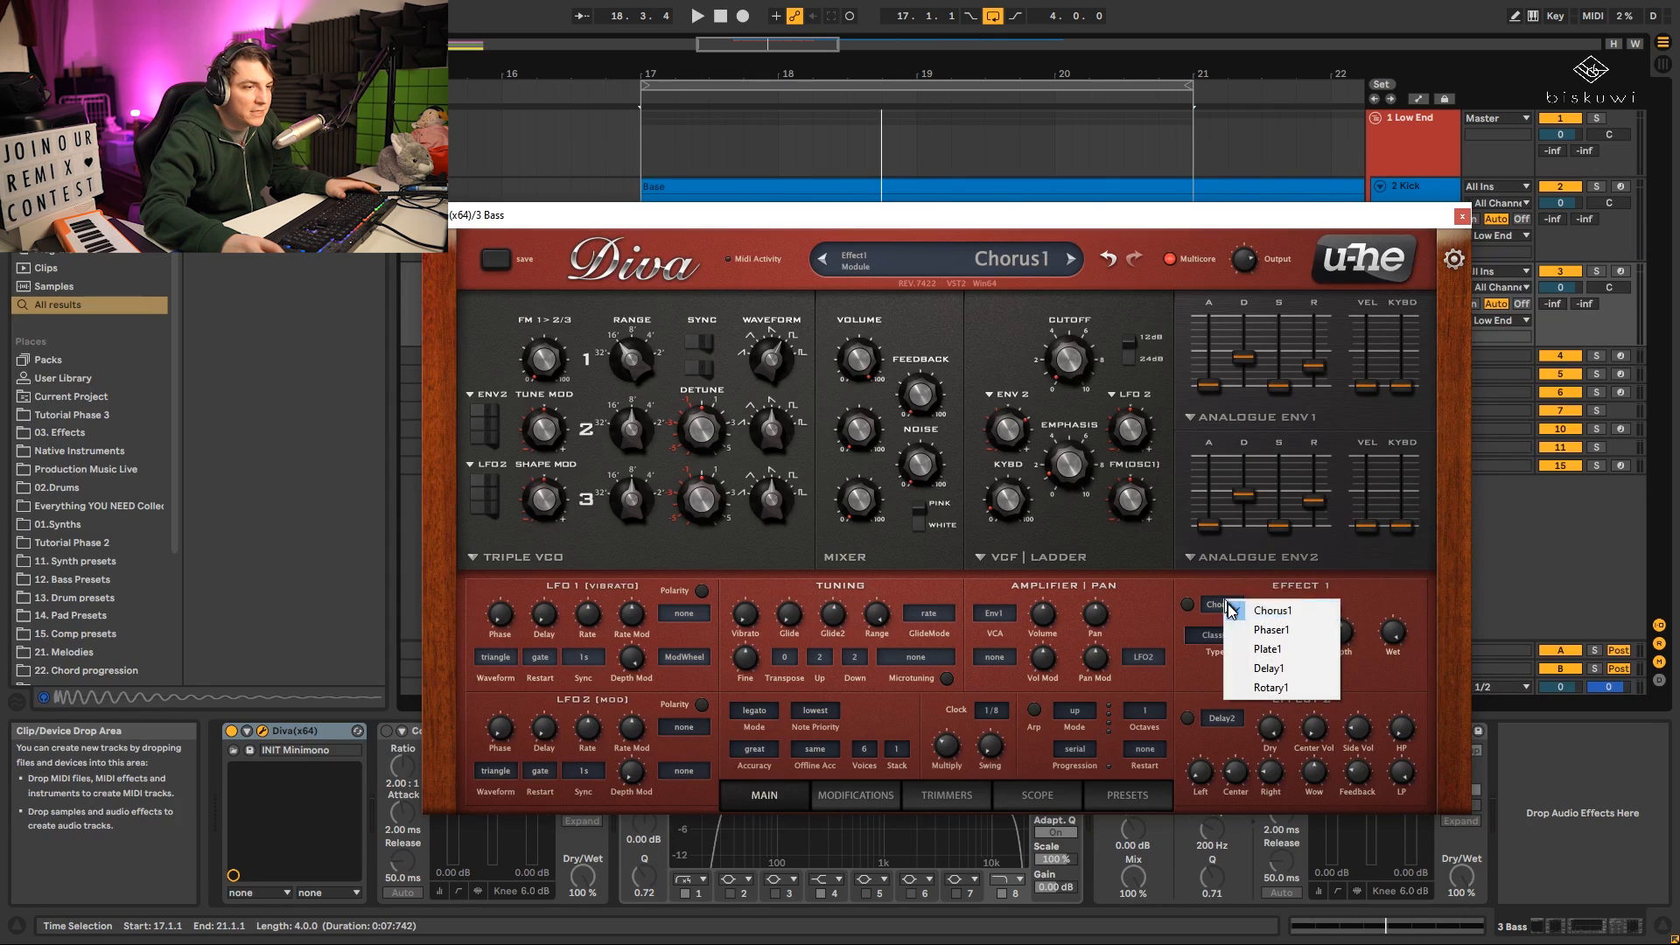
click(1251, 691)
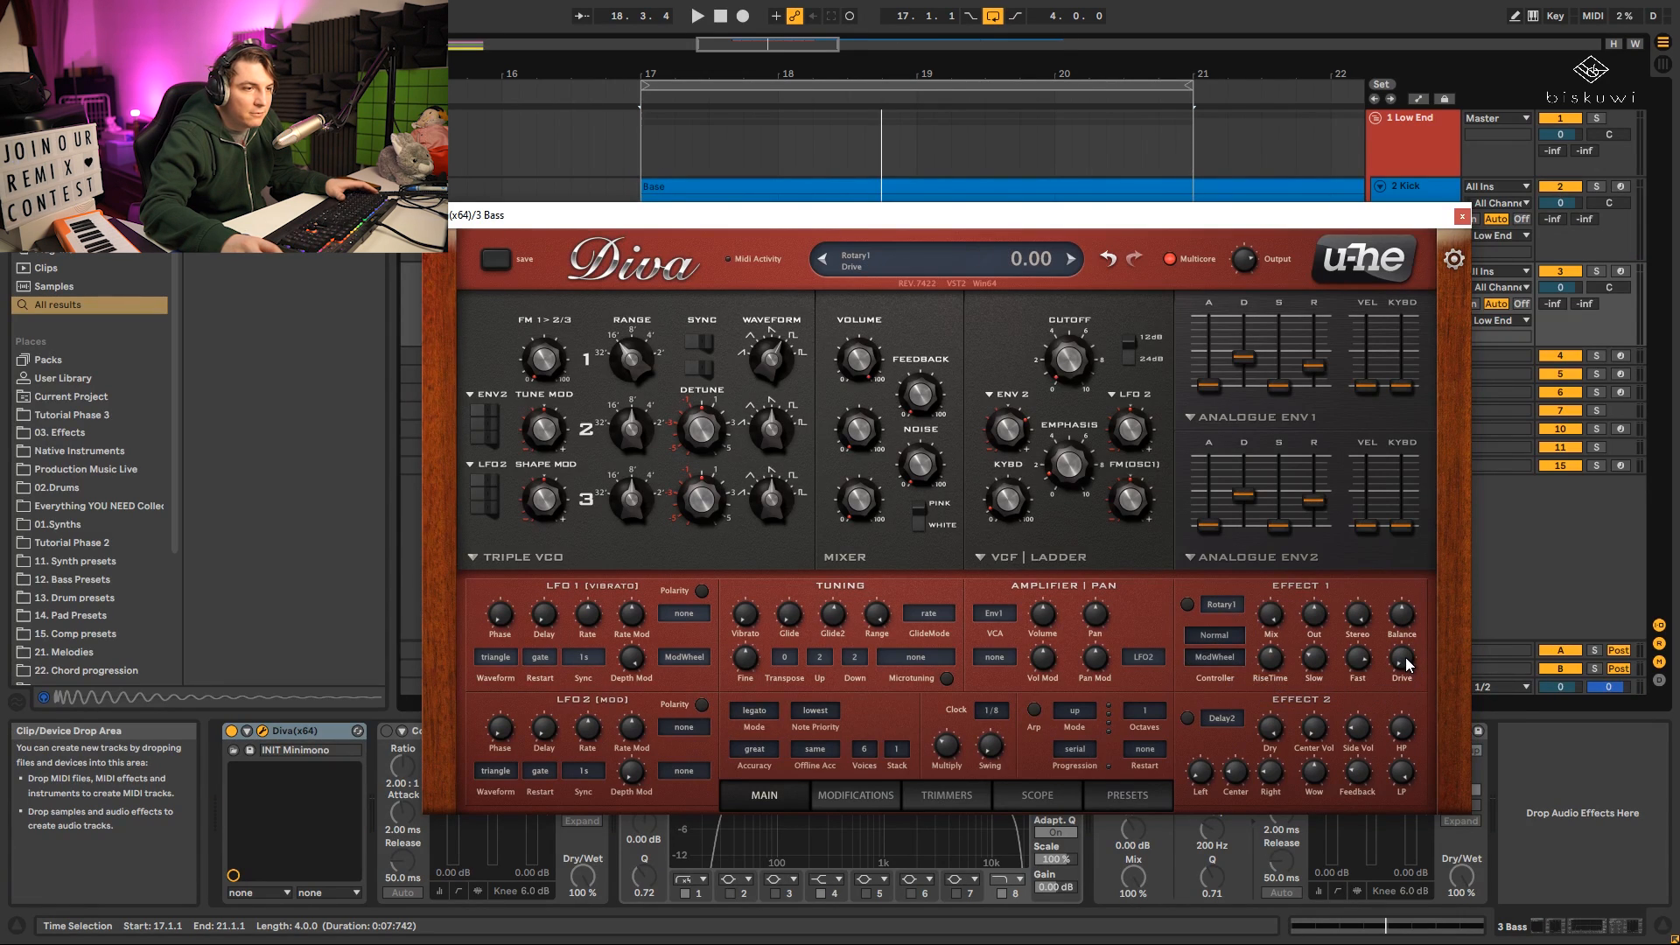
key(space)
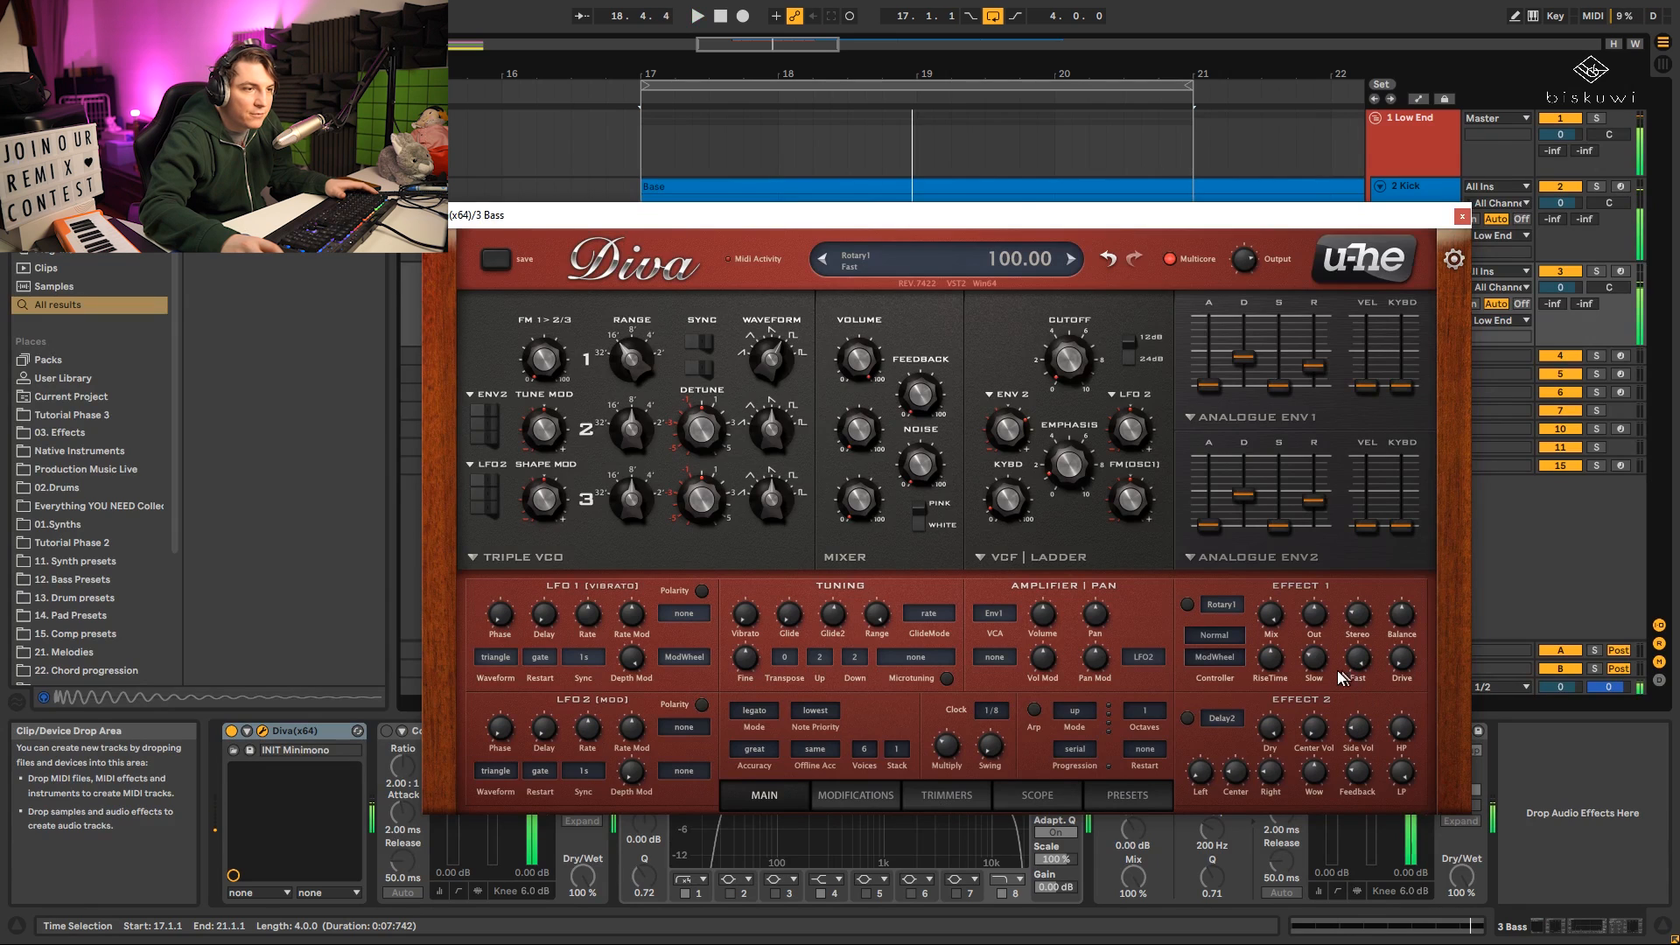
click(1187, 604)
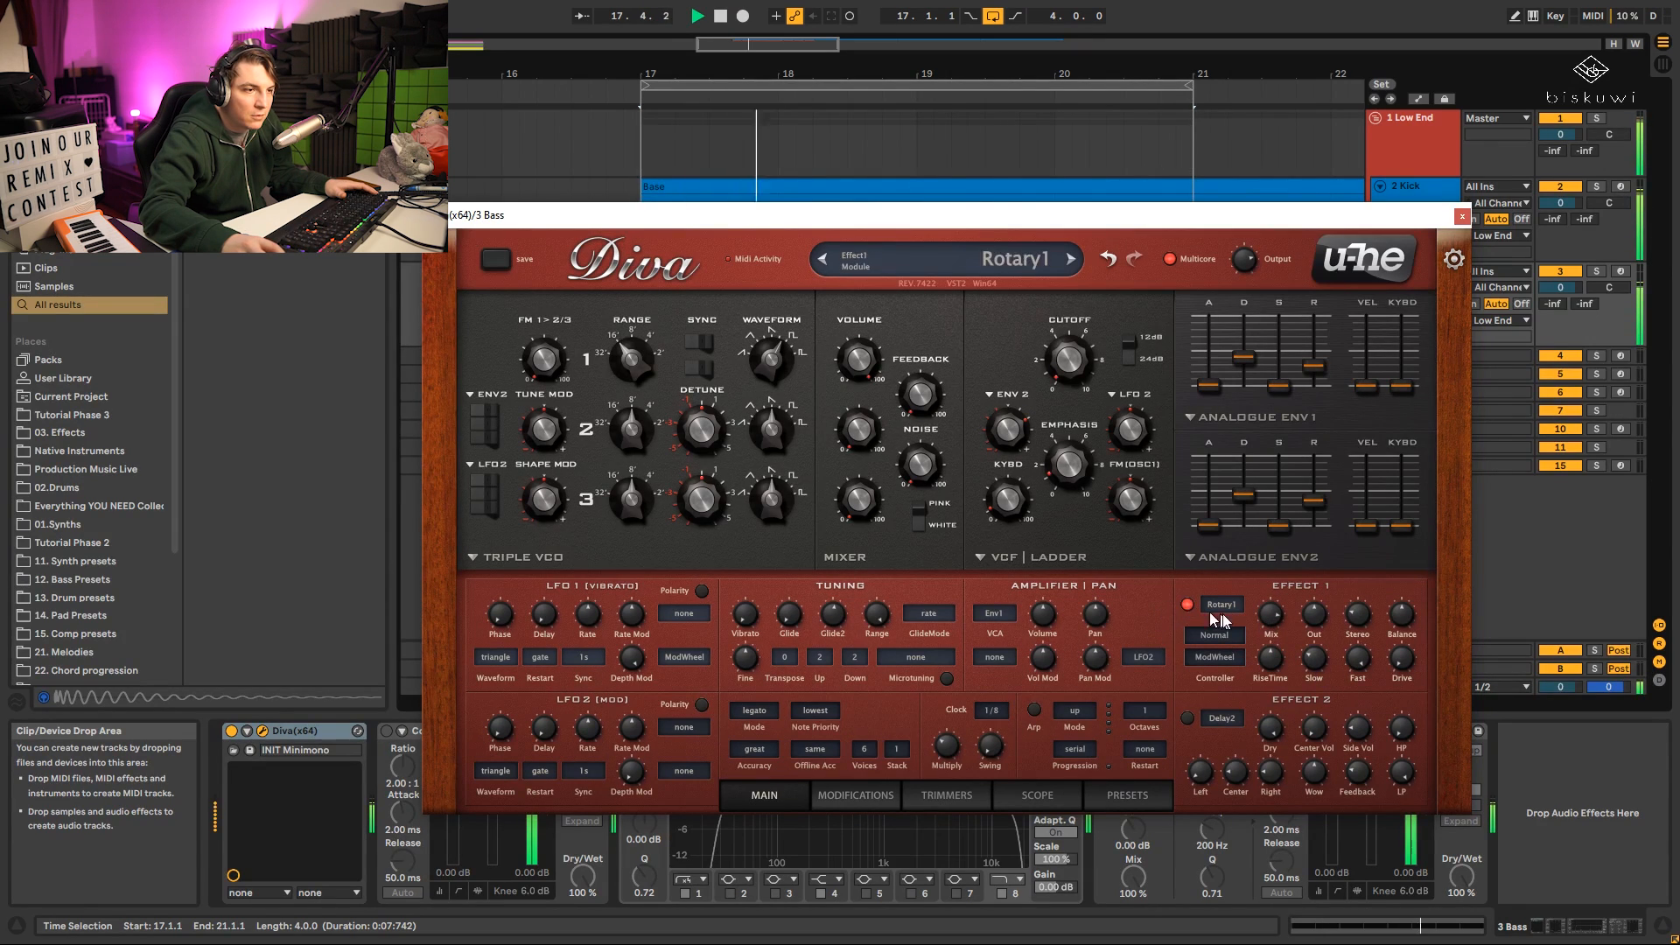
Set the Rotary1 mix to about 15.5 and compare the bass with the effect off and on, leaving it on.
drag(1290, 646, 1298, 742)
key(space)
key(space)
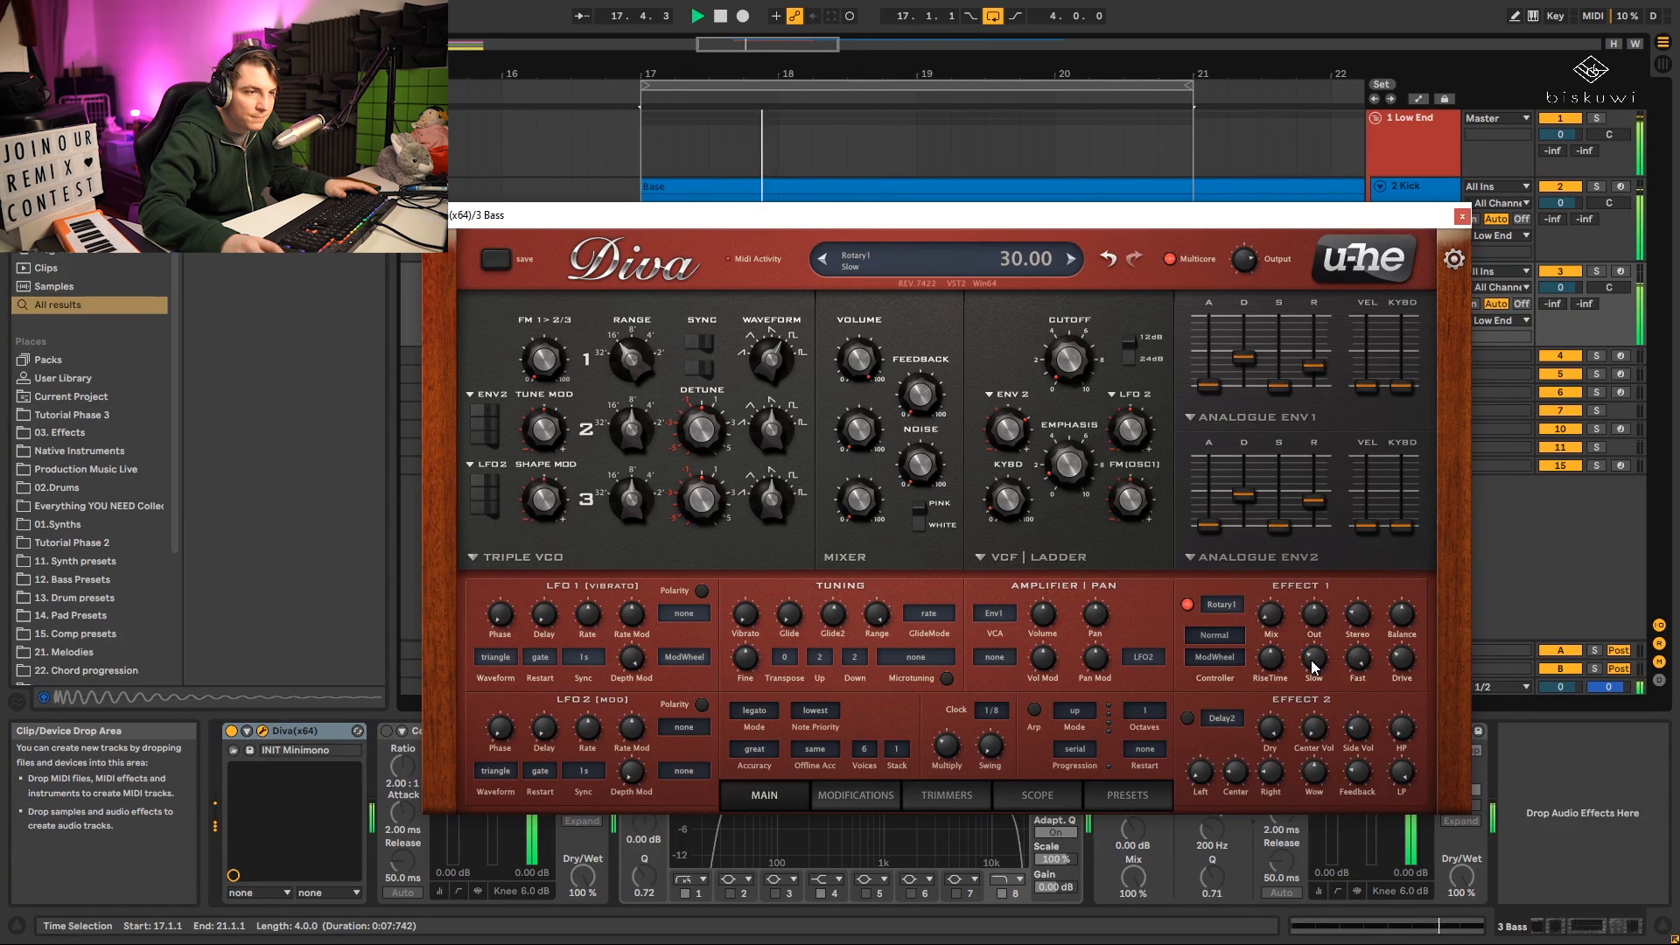
click(1187, 604)
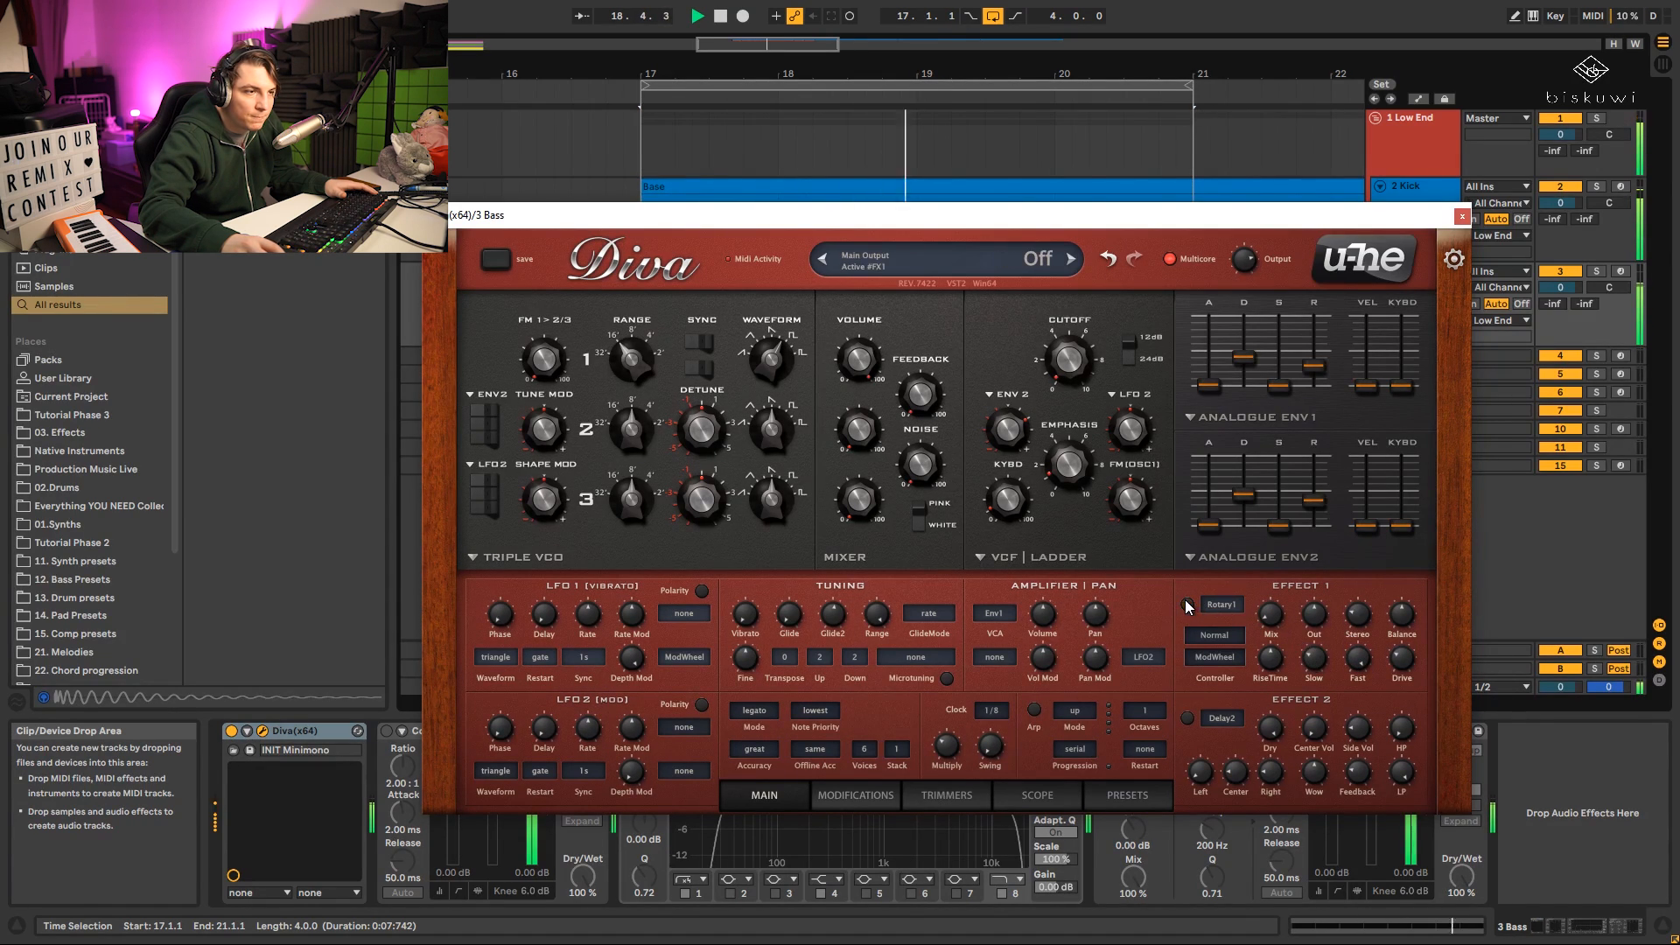
click(1187, 605)
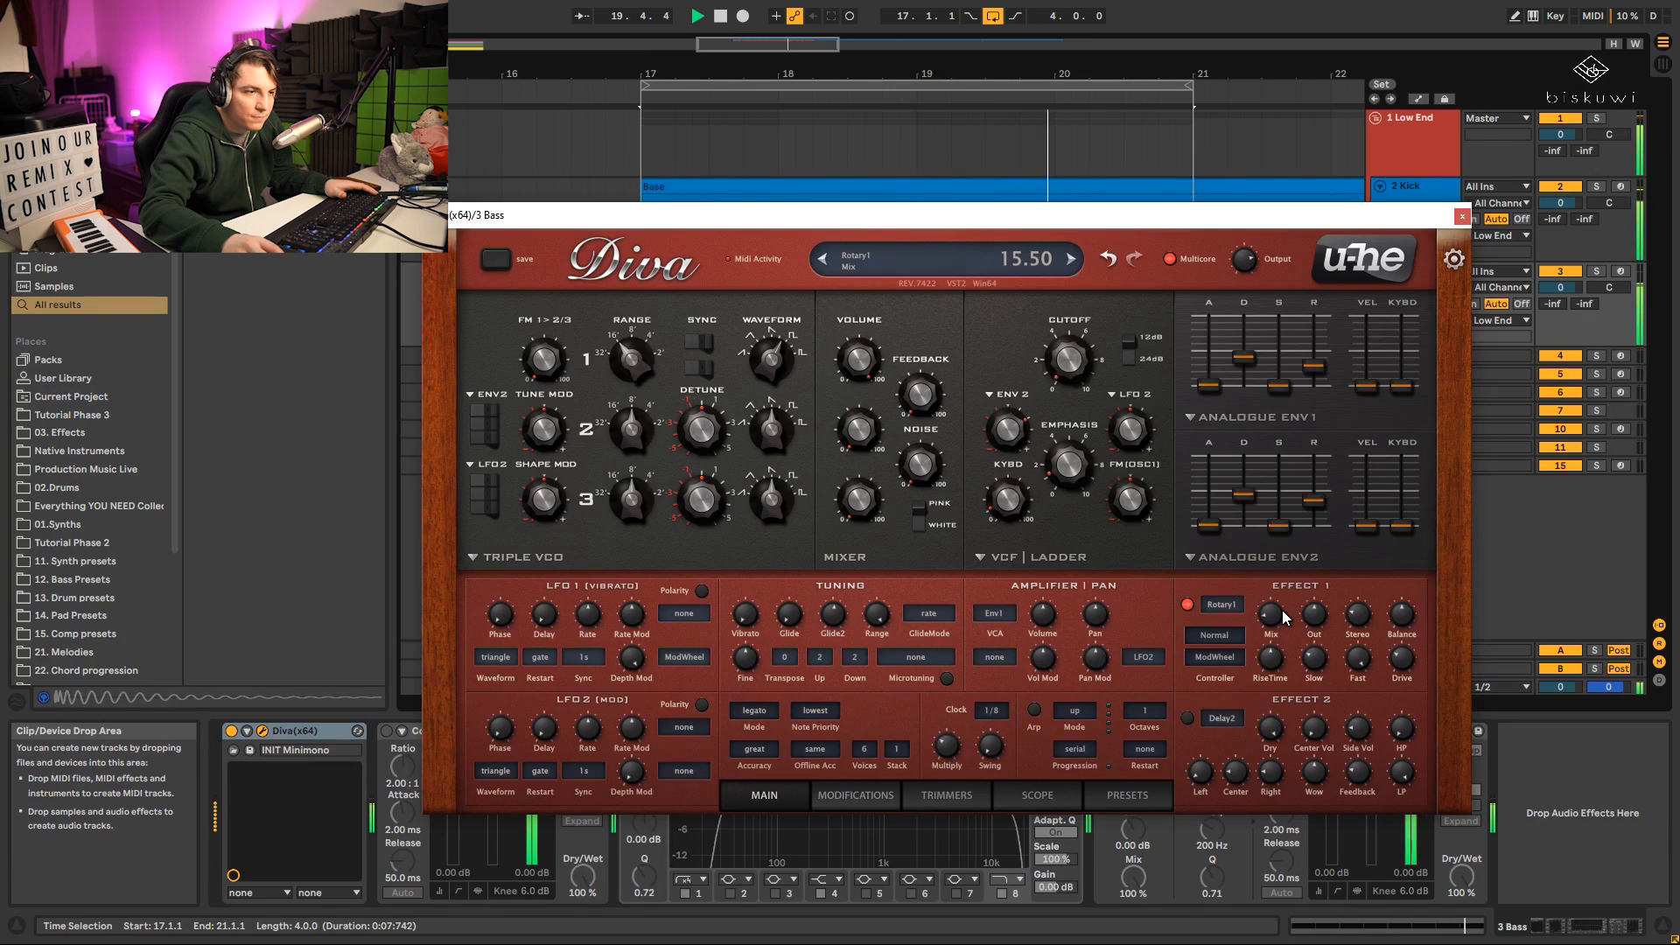
key(space)
click(1187, 605)
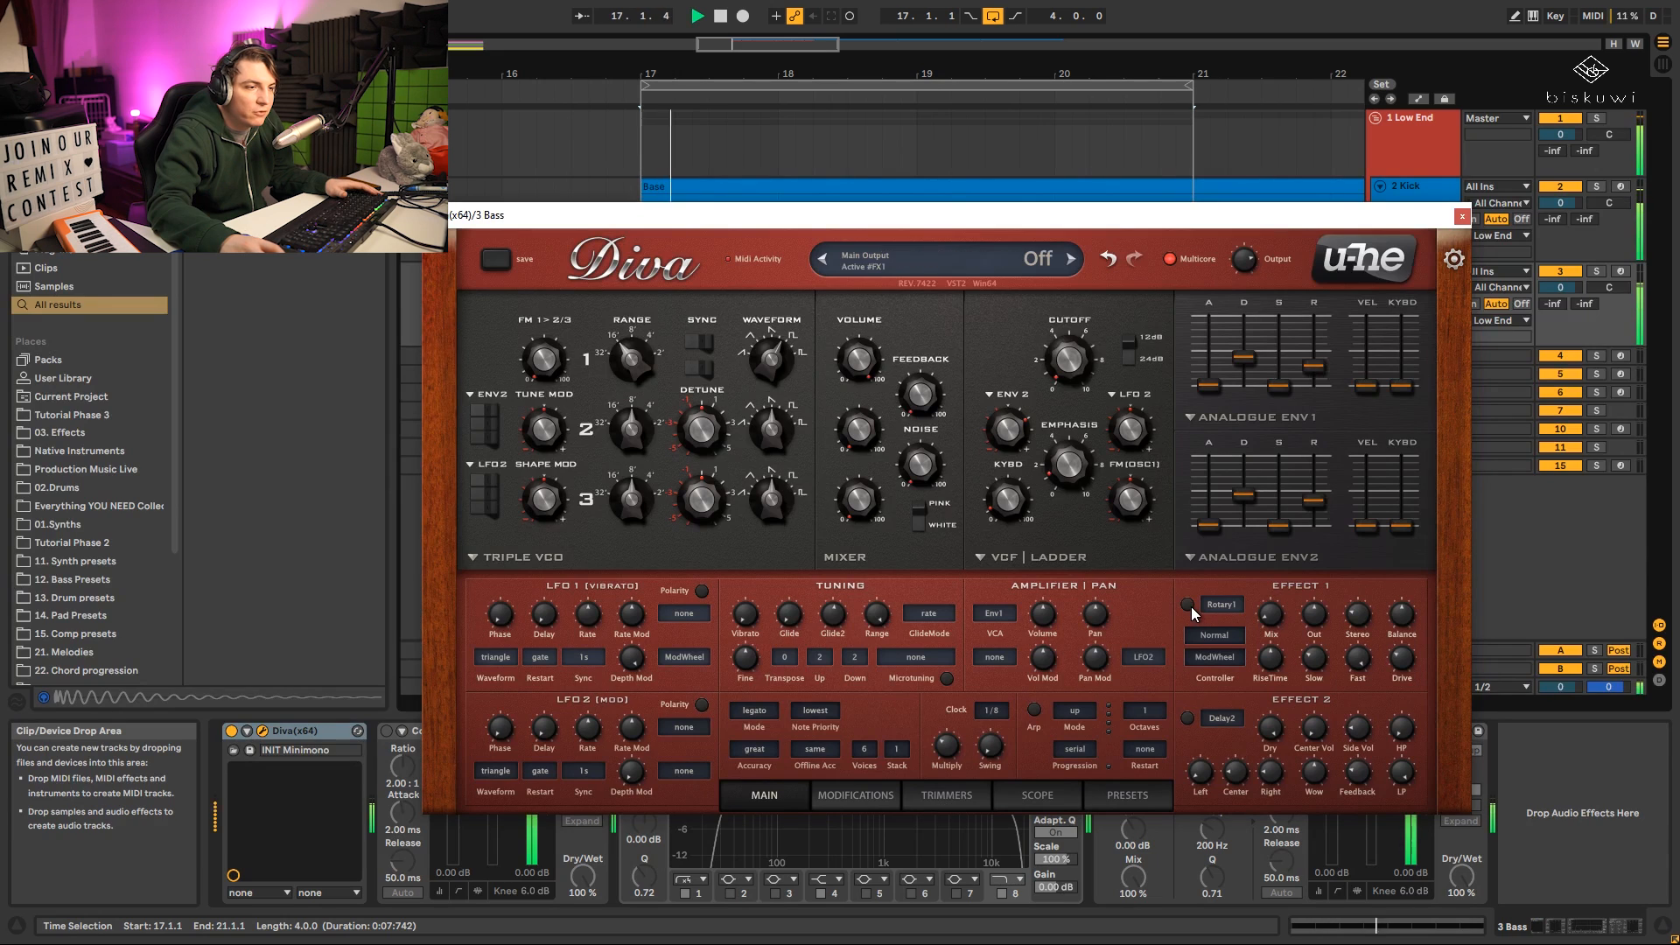
click(1188, 604)
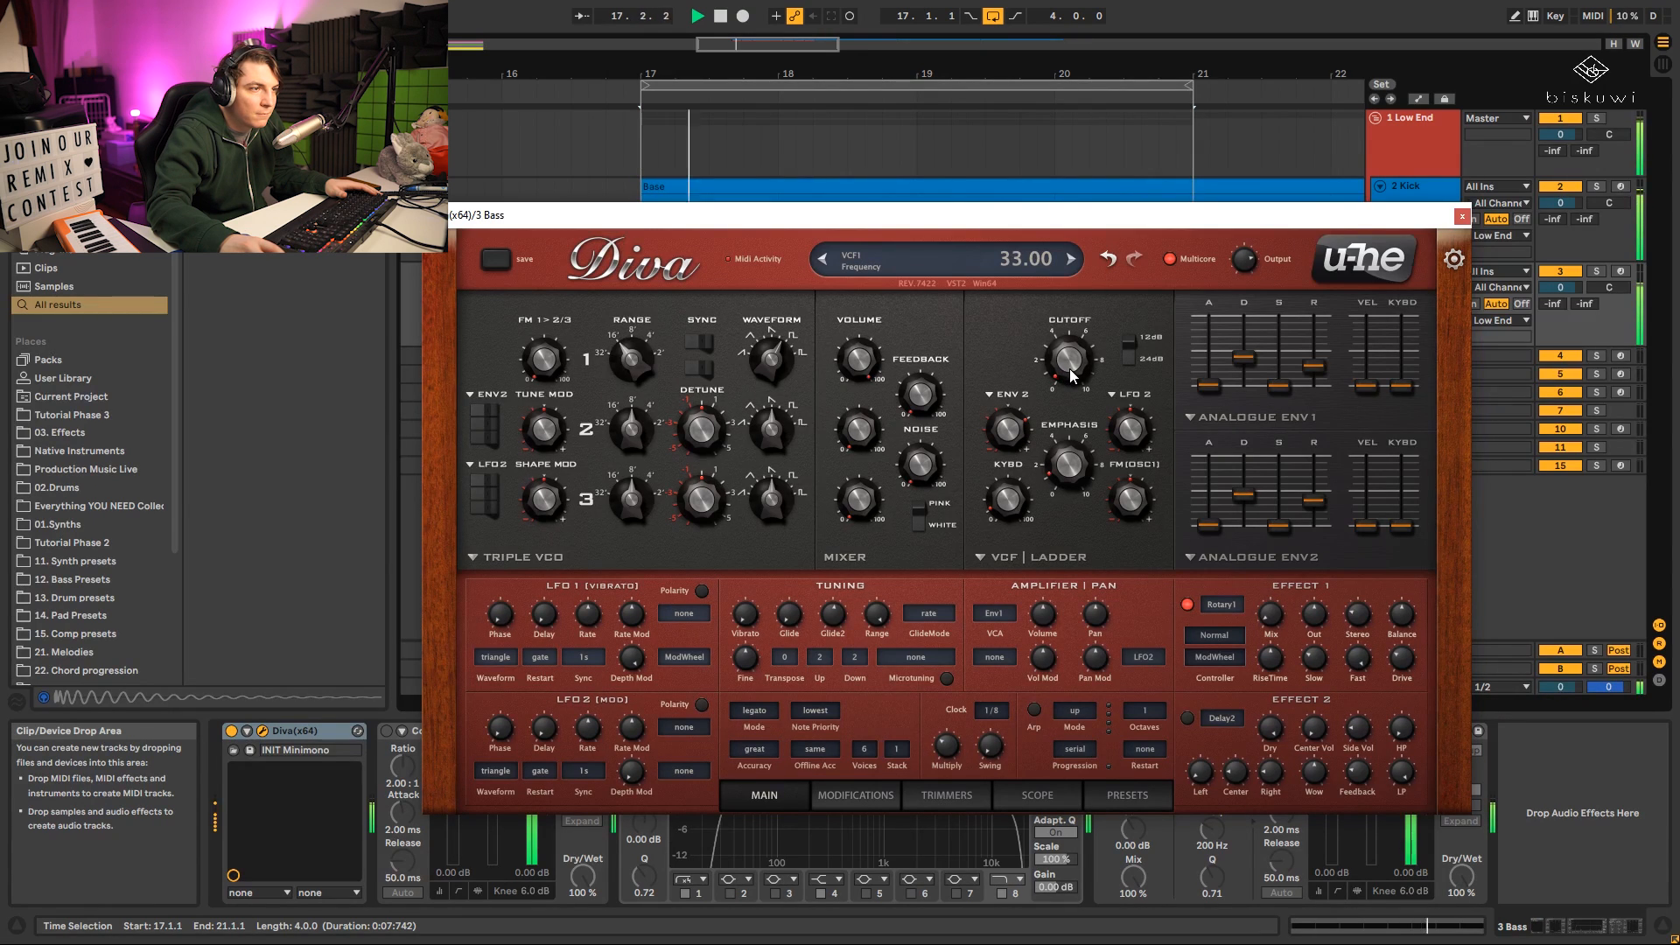
Set the filter's Env 2 modulation depth to 46, stop playback, and close Diva to return to the Bass track.
drag(1031, 428, 1031, 423)
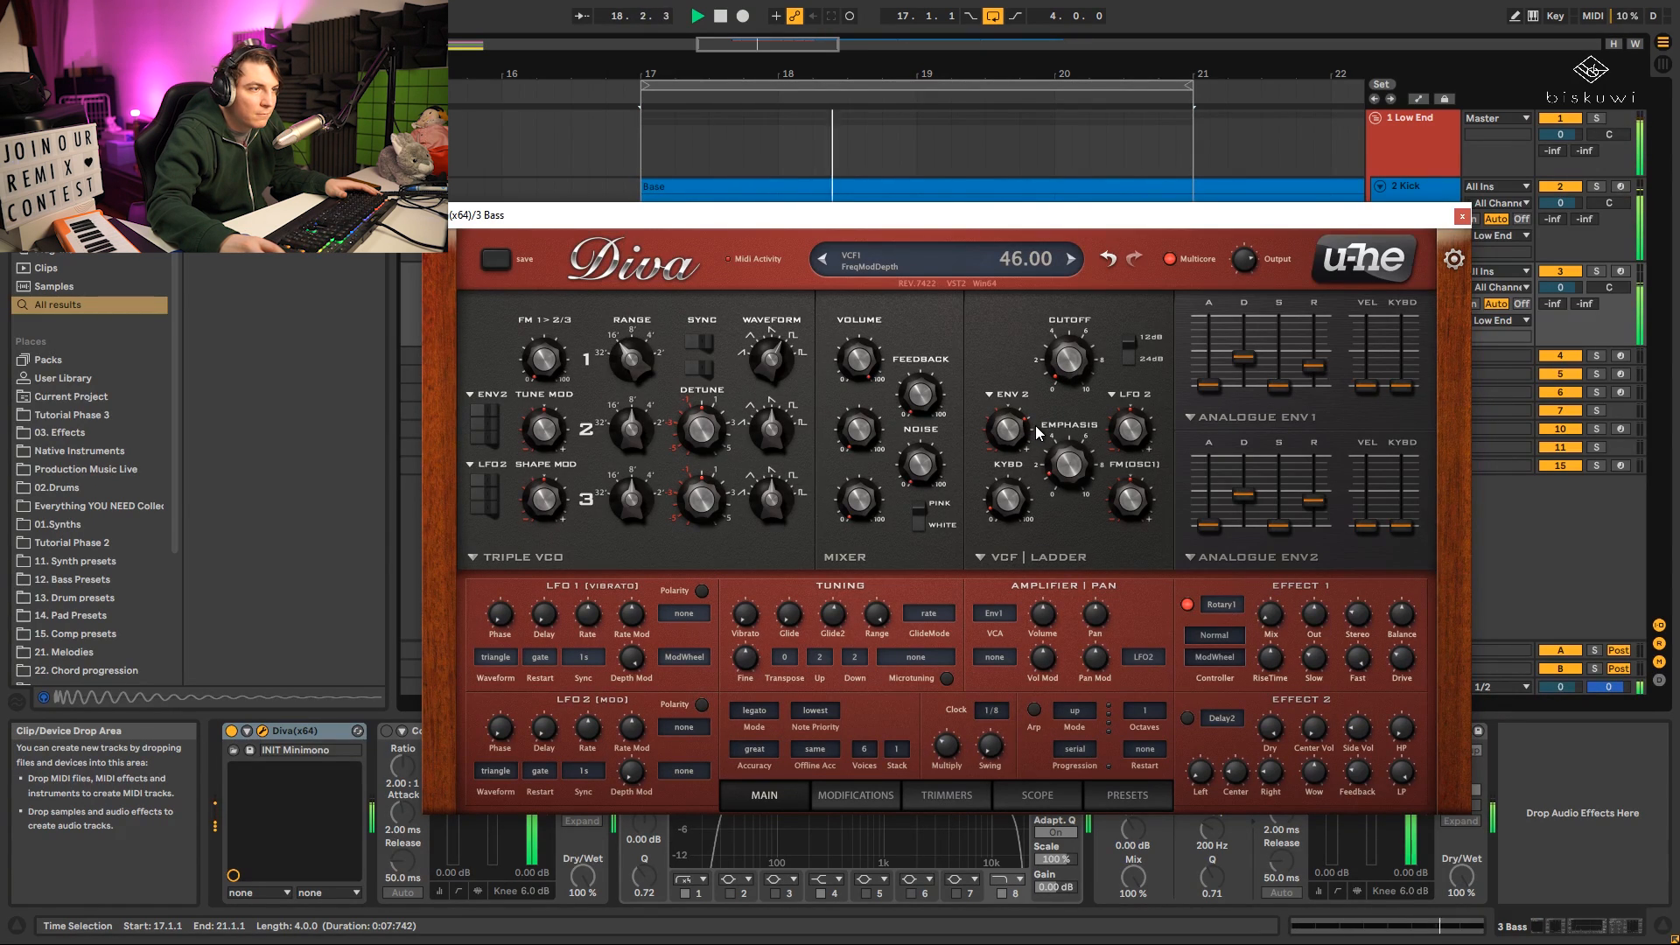
key(space)
click(1462, 216)
click(1414, 300)
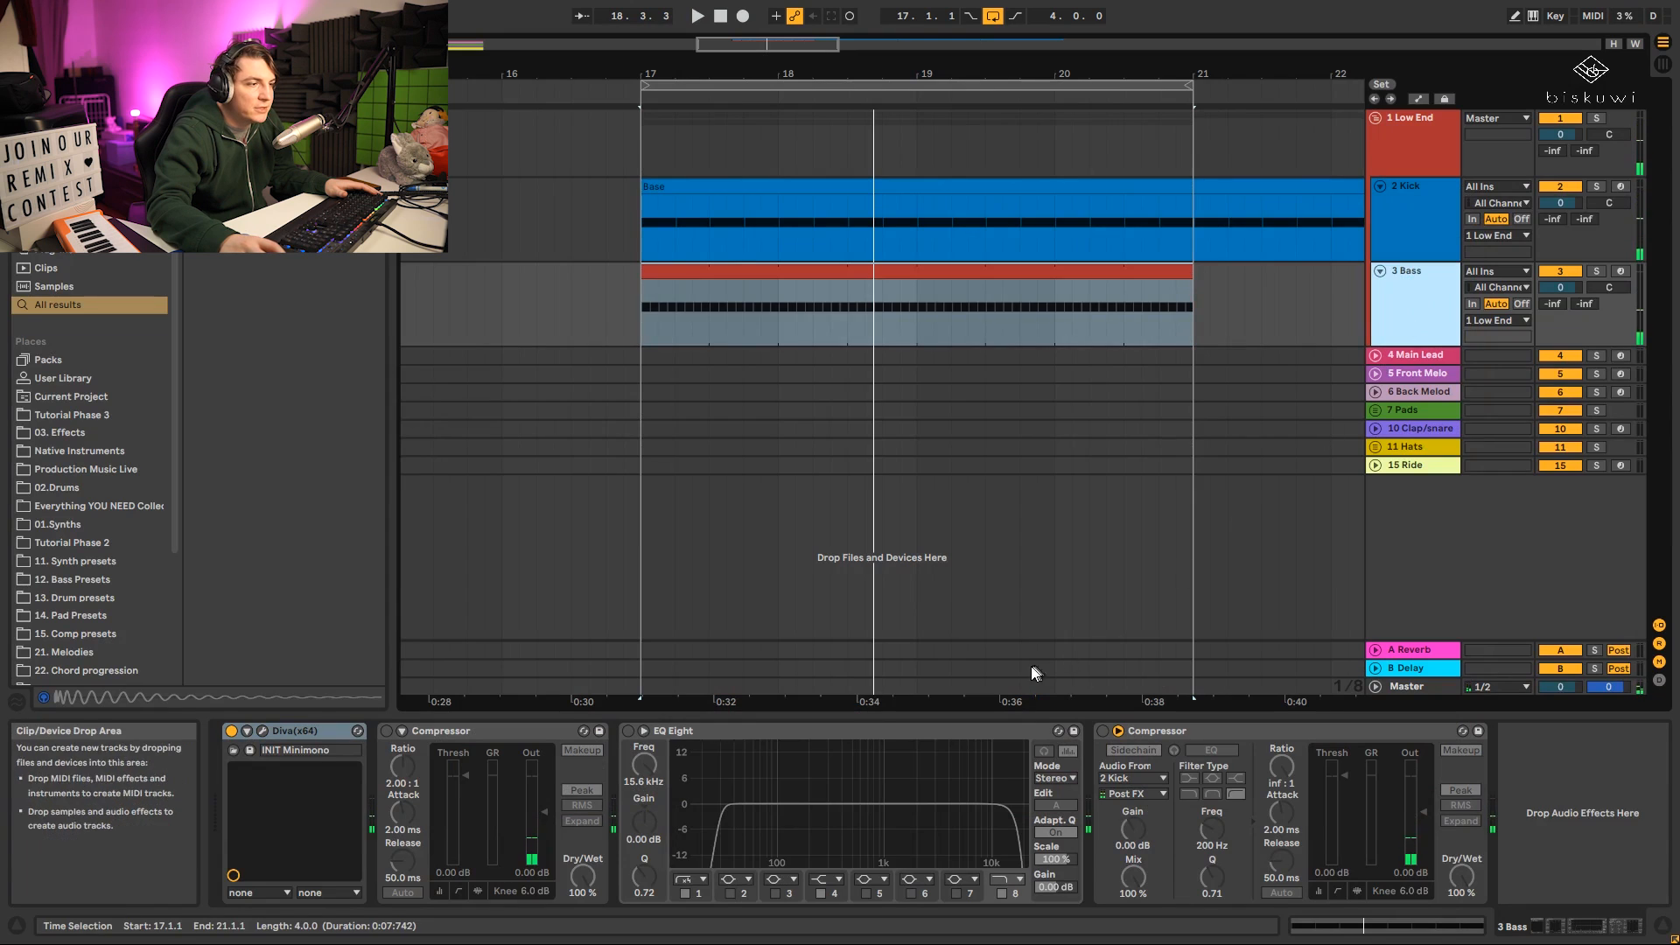
Show the first compressor's sidechain section, leave that compressor off, and activate the compressor sidechained to the kick.
click(499, 739)
click(402, 731)
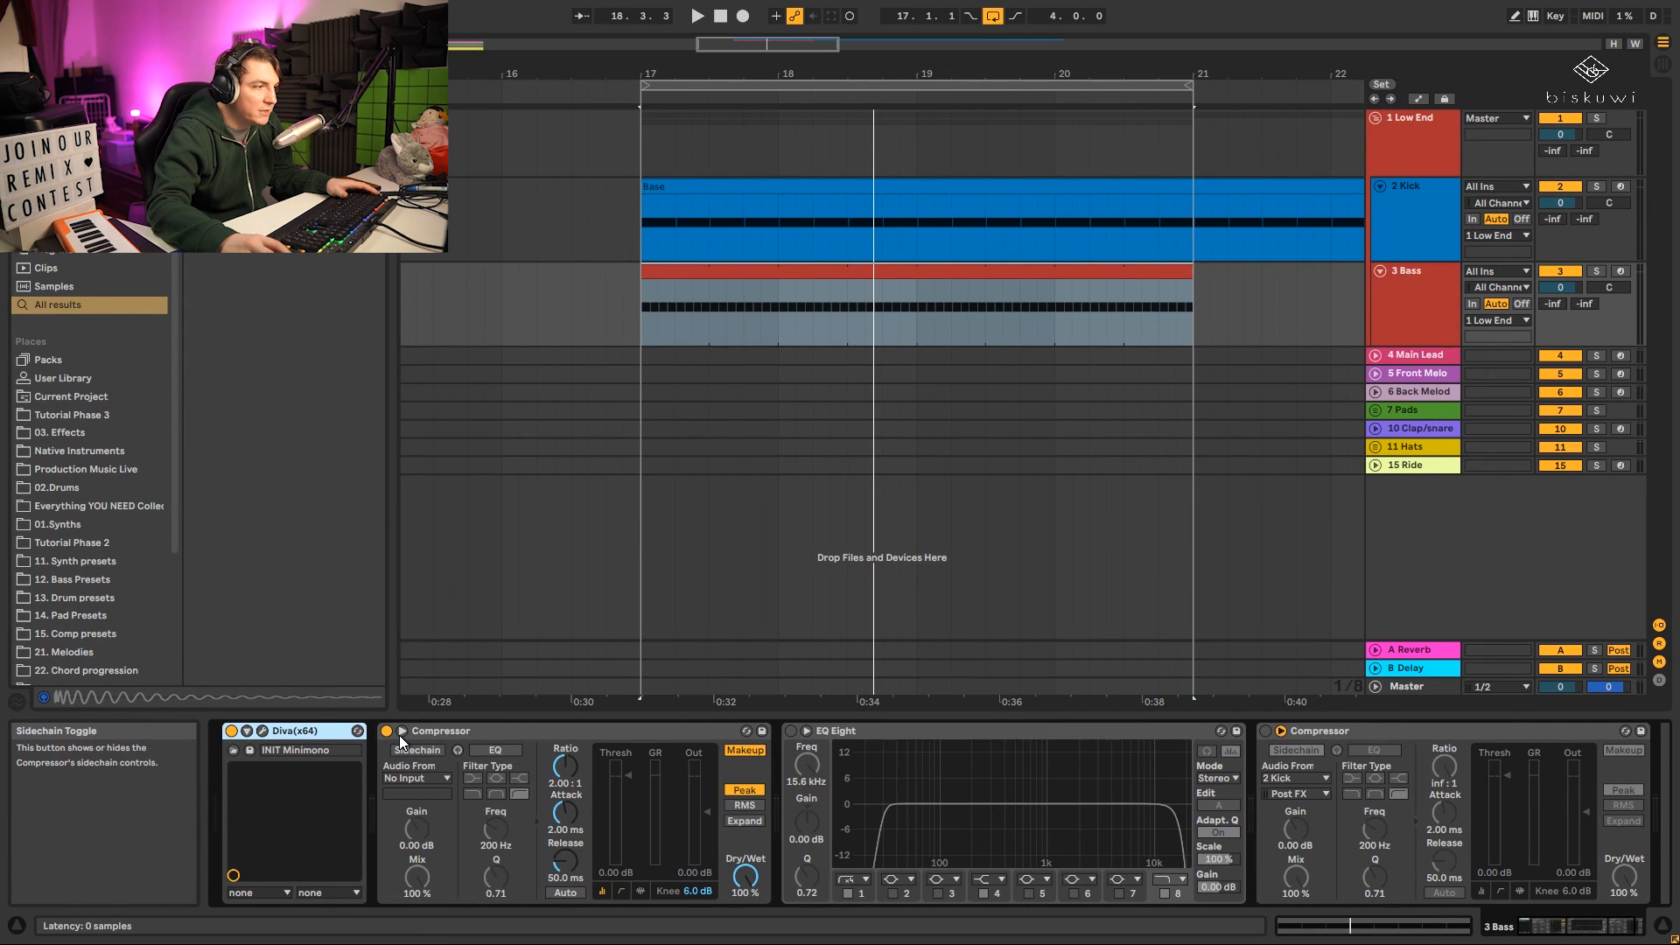
click(386, 730)
click(1265, 730)
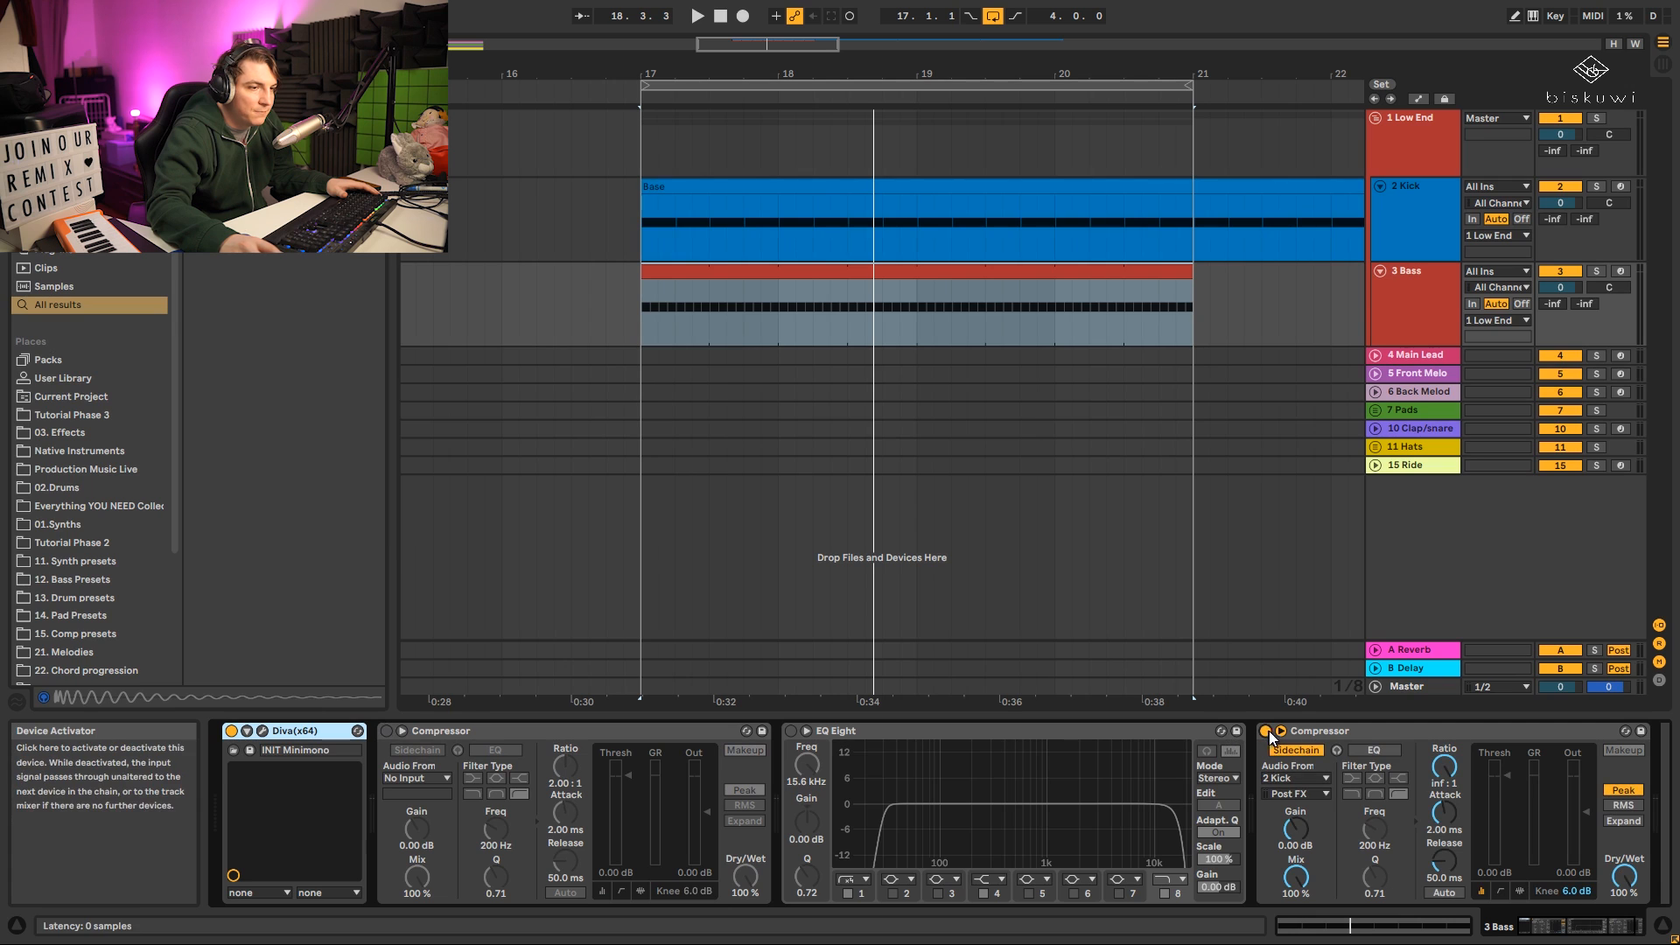
Set the sidechain compressor's threshold to -10.5 dB and audition the ducking against the kick.
key(space)
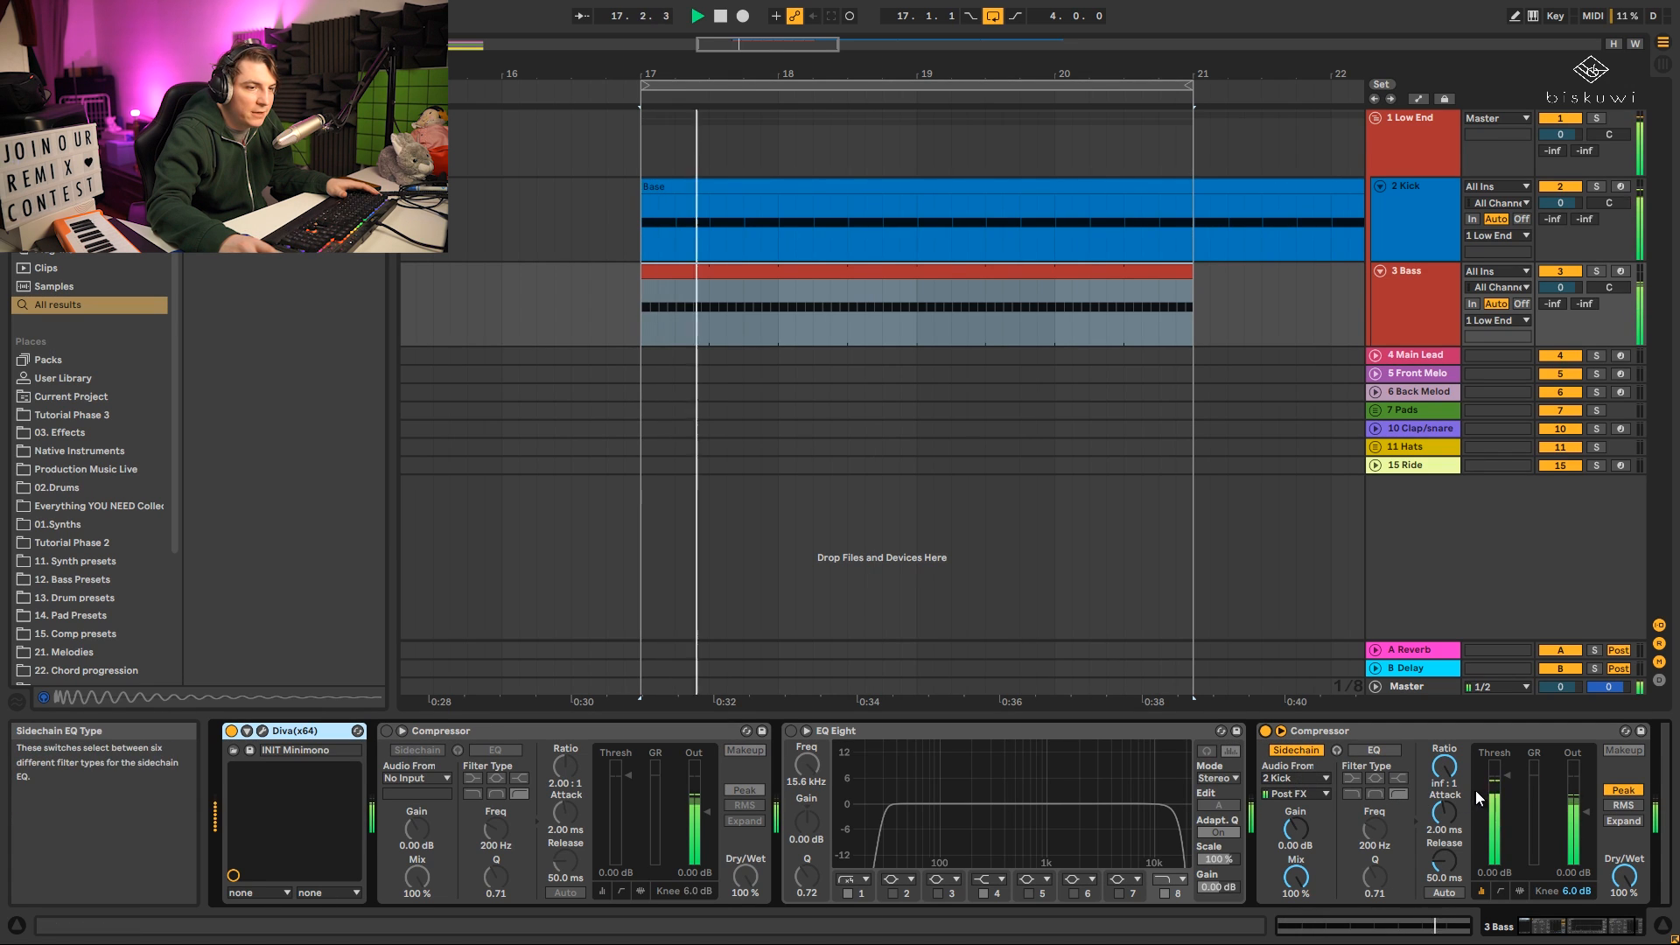
drag(1475, 790, 1506, 802)
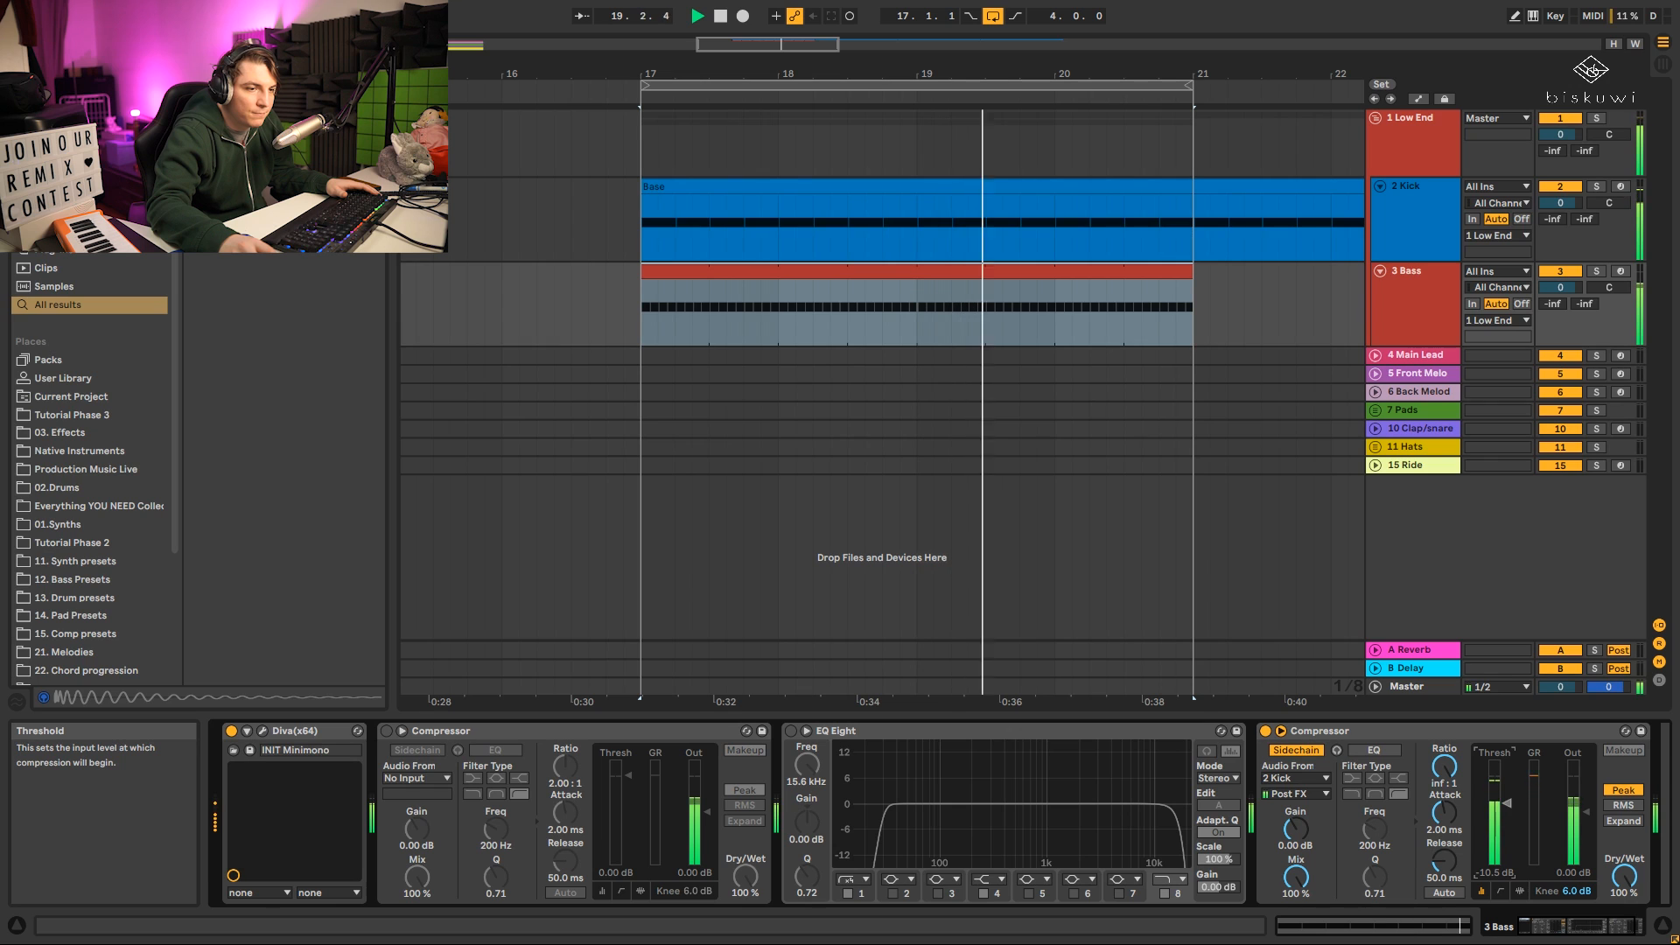
key(space)
key(space)
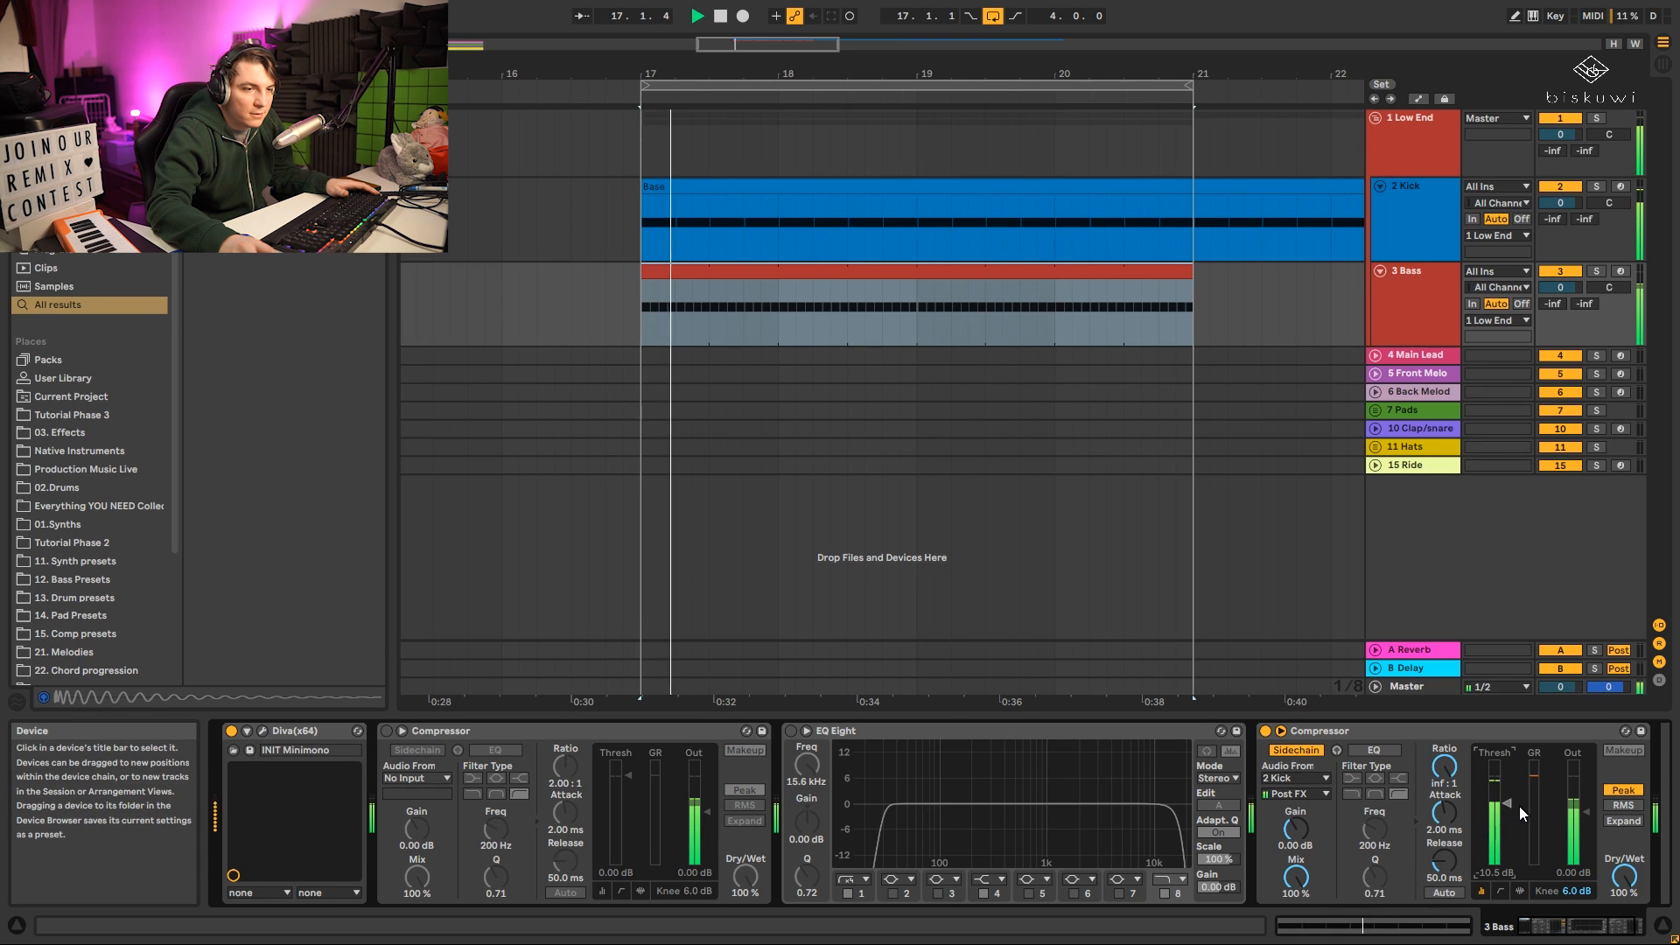
key(space)
Open the bass MIDI clip, select all the A1 notes, and vary their velocities between 65 and 101.
double_click(1029, 272)
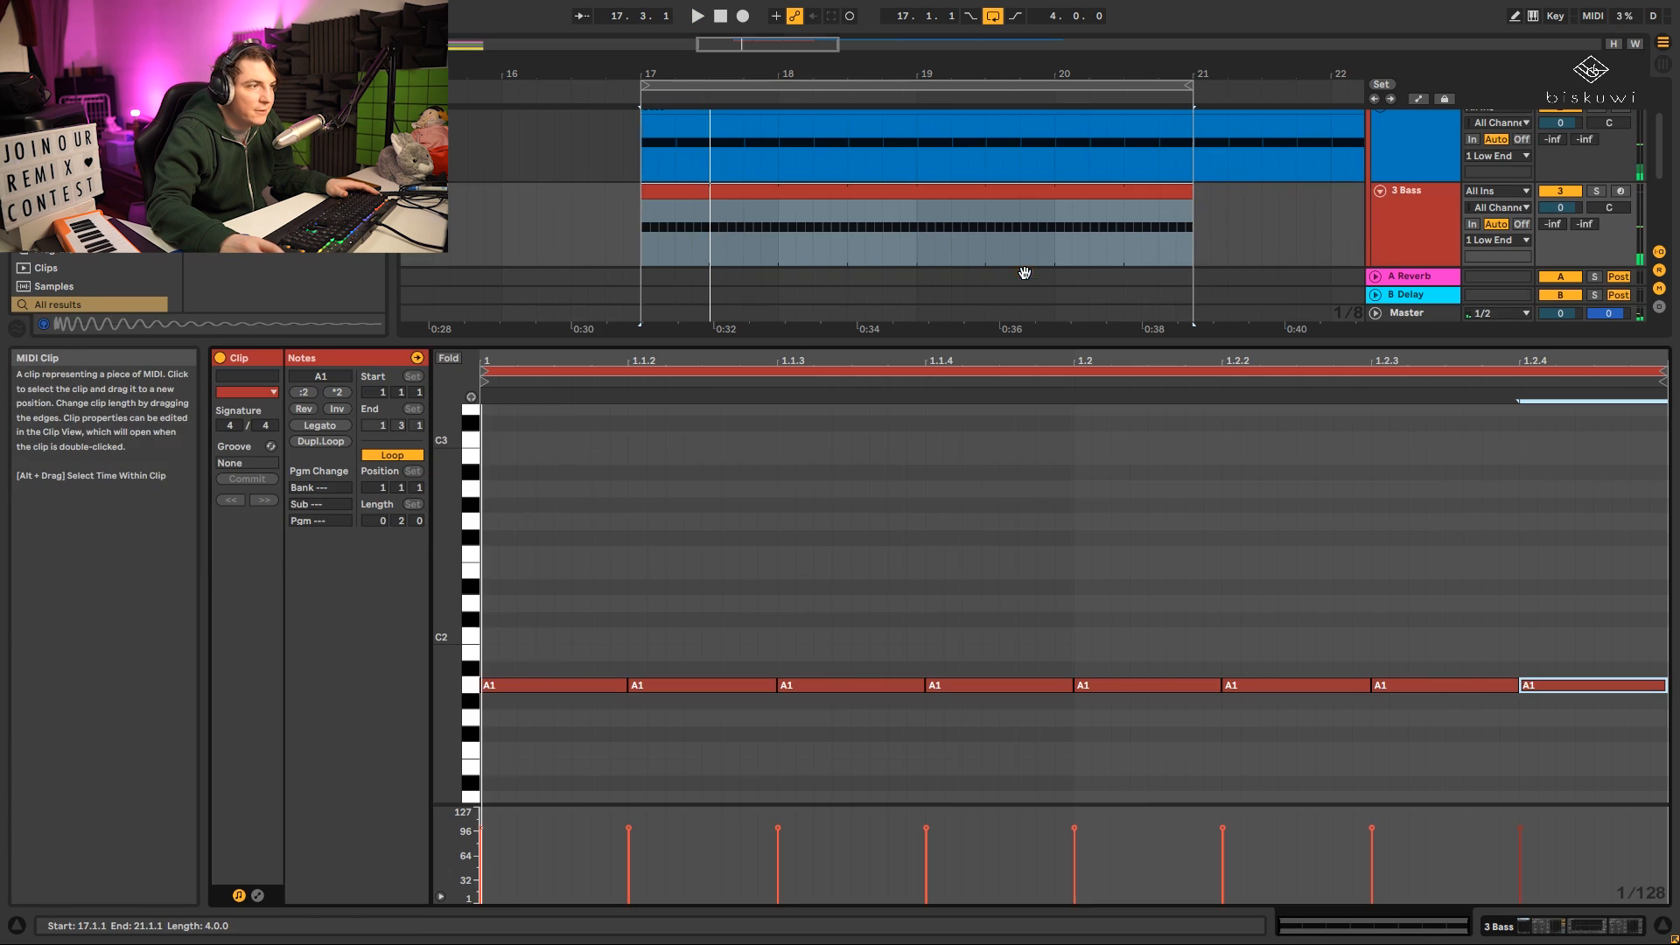
drag(451, 724, 469, 548)
key(ctrl+a)
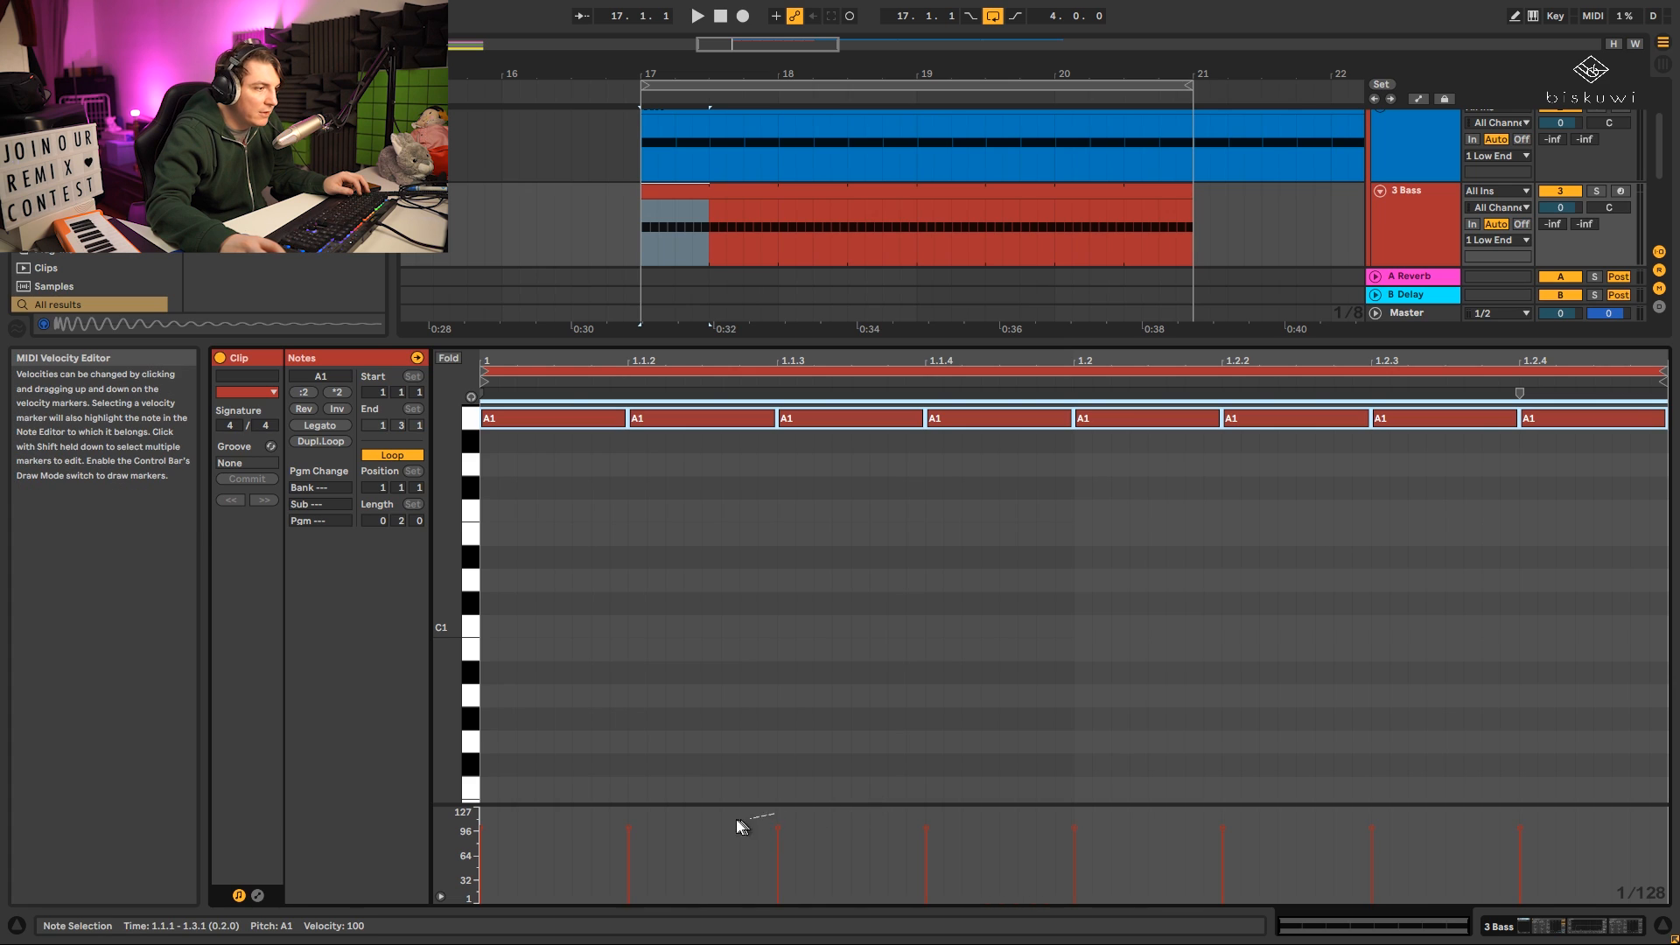
drag(401, 870, 418, 843)
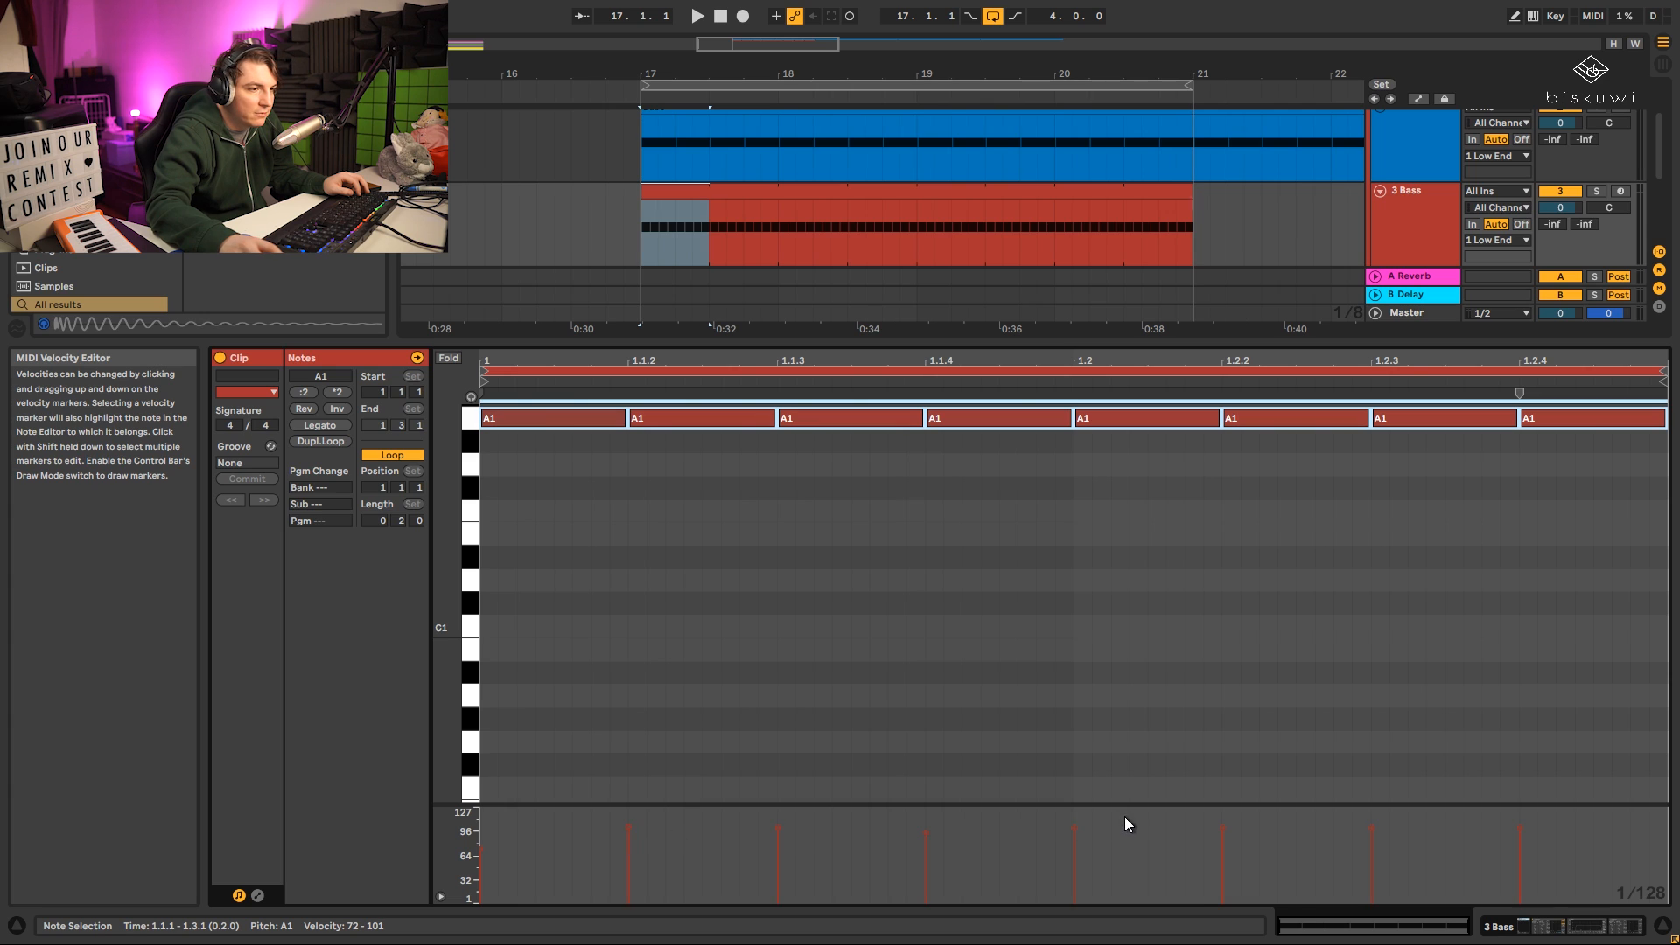
drag(1272, 826, 974, 868)
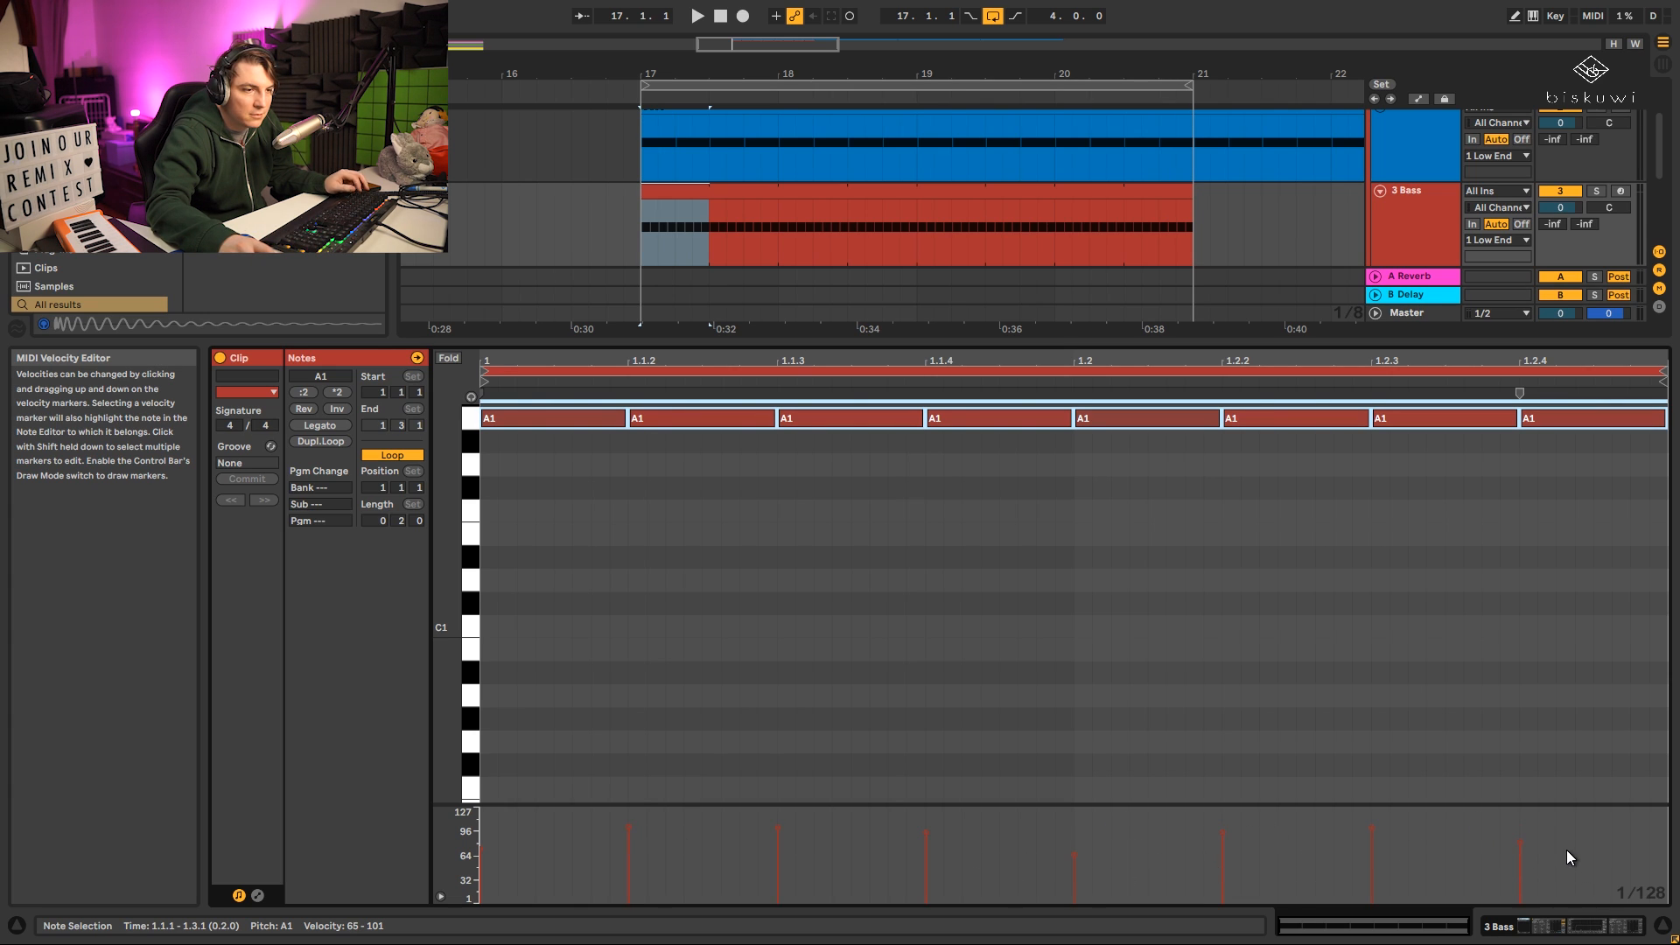
Return to the Bass devices, enable EQ Eight, and set its low cut to 19 Hz and high cut to 267 Hz during playback.
key(shift+Tab)
key(space)
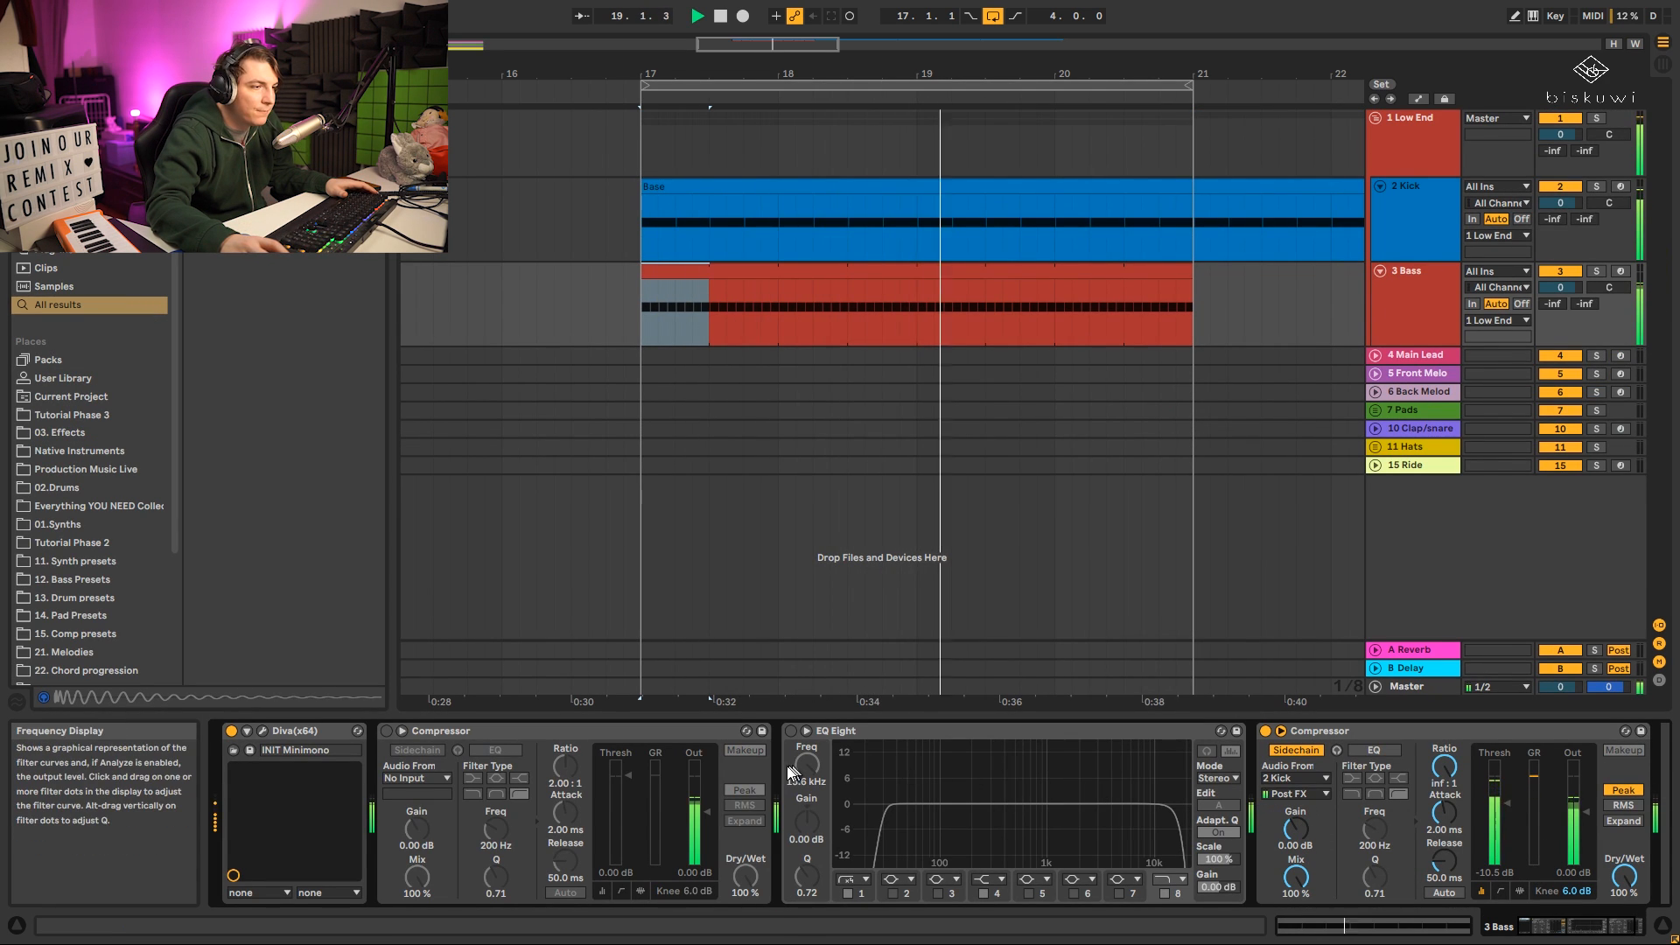
click(791, 731)
click(884, 818)
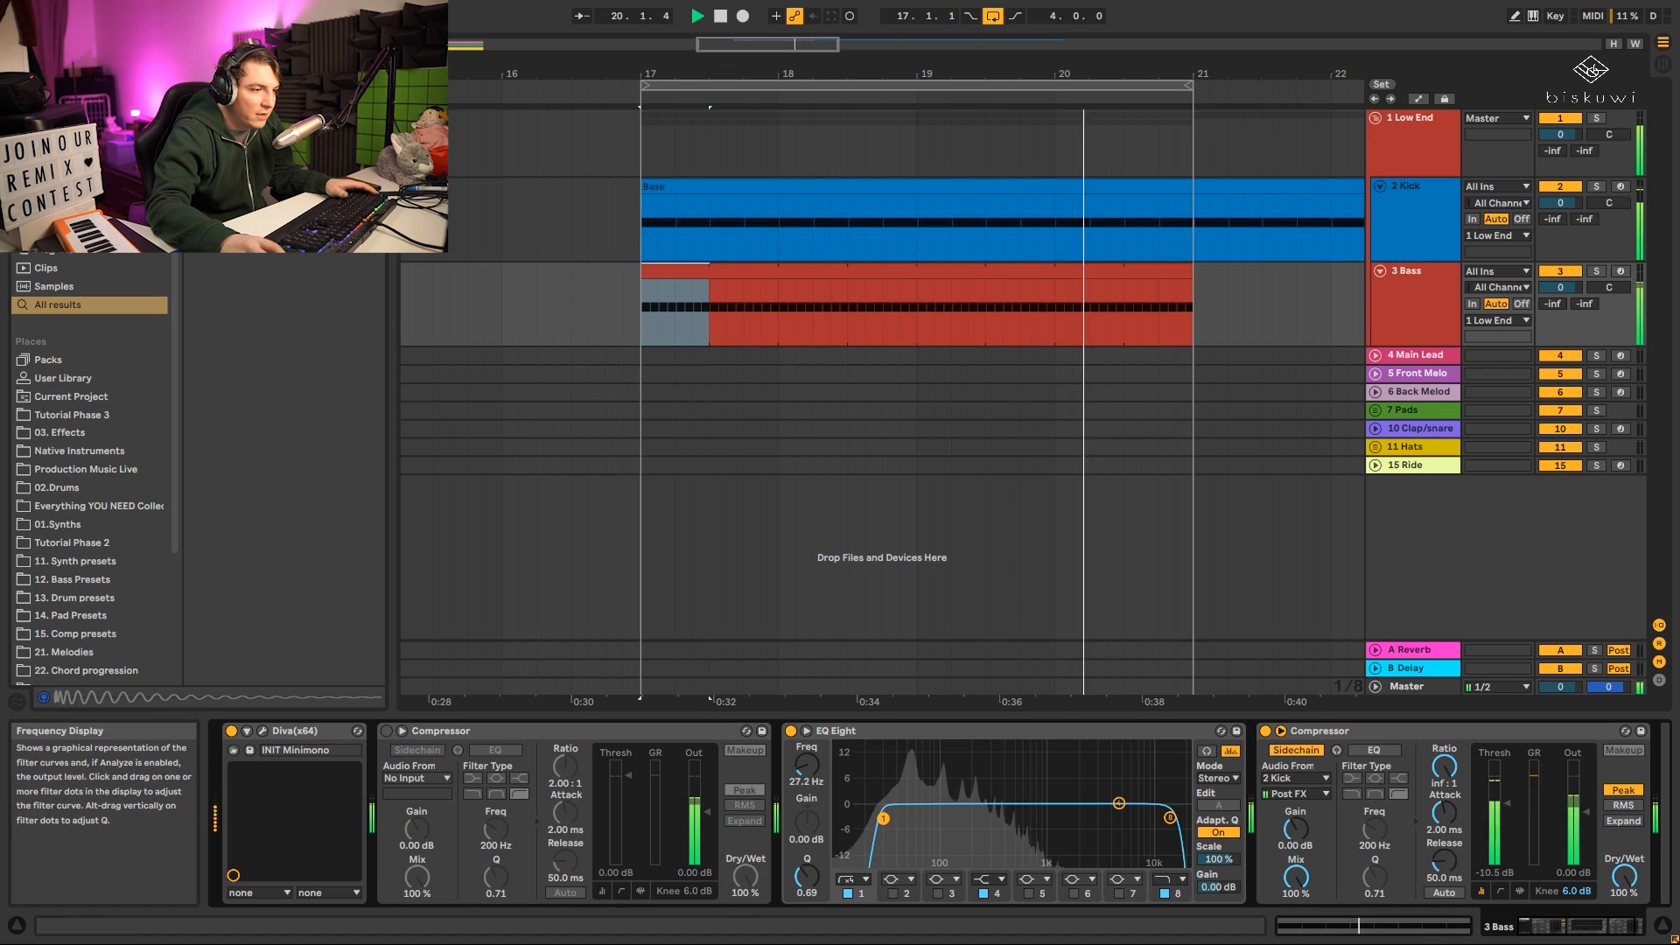
drag(884, 818, 867, 816)
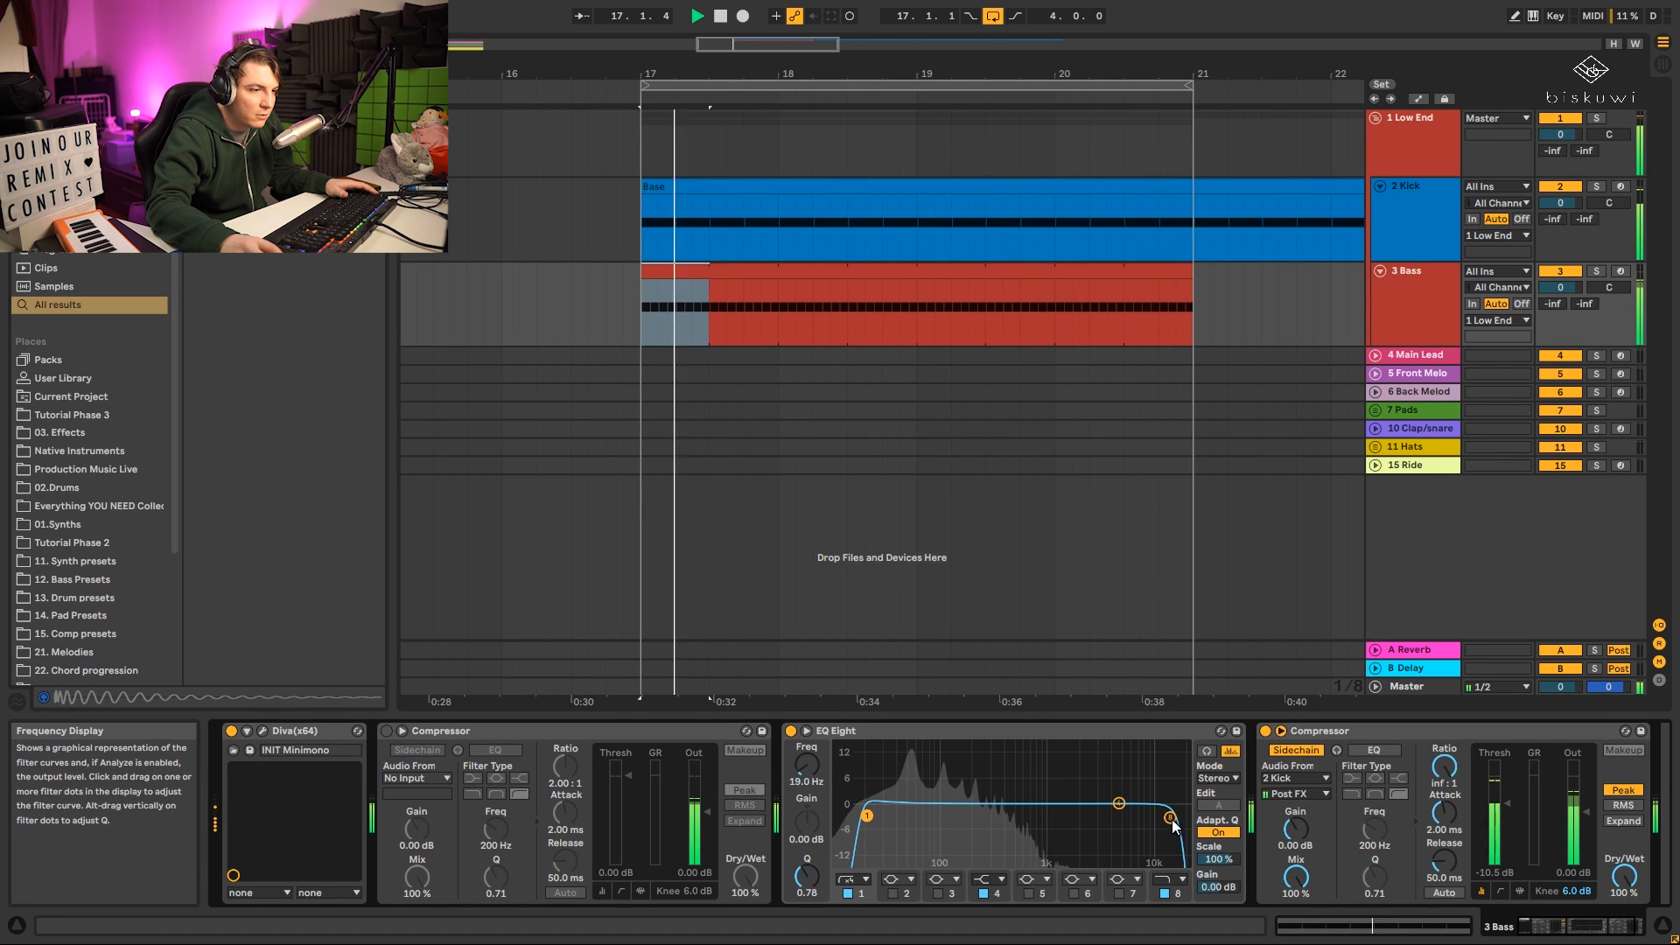
drag(1171, 818, 986, 824)
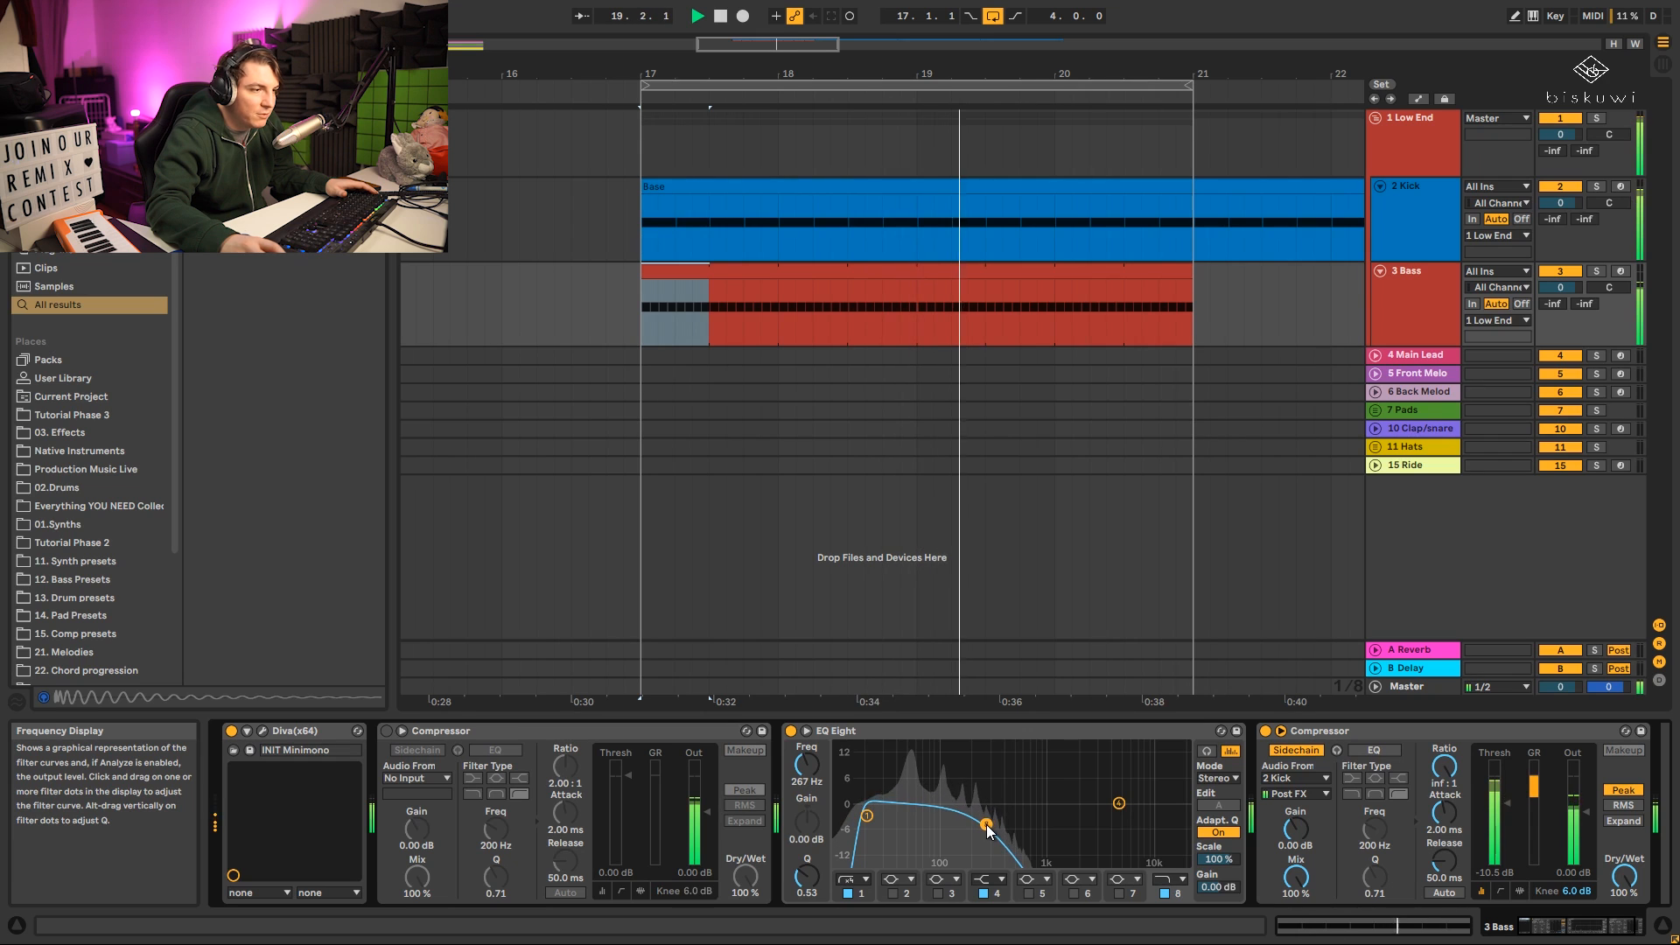
Balance the low end by lowering the Kick track to -4.2 dB and the Bass track to -6.1 dB.
drag(1560, 287, 1560, 303)
drag(1560, 203, 1560, 217)
drag(1560, 288, 1560, 293)
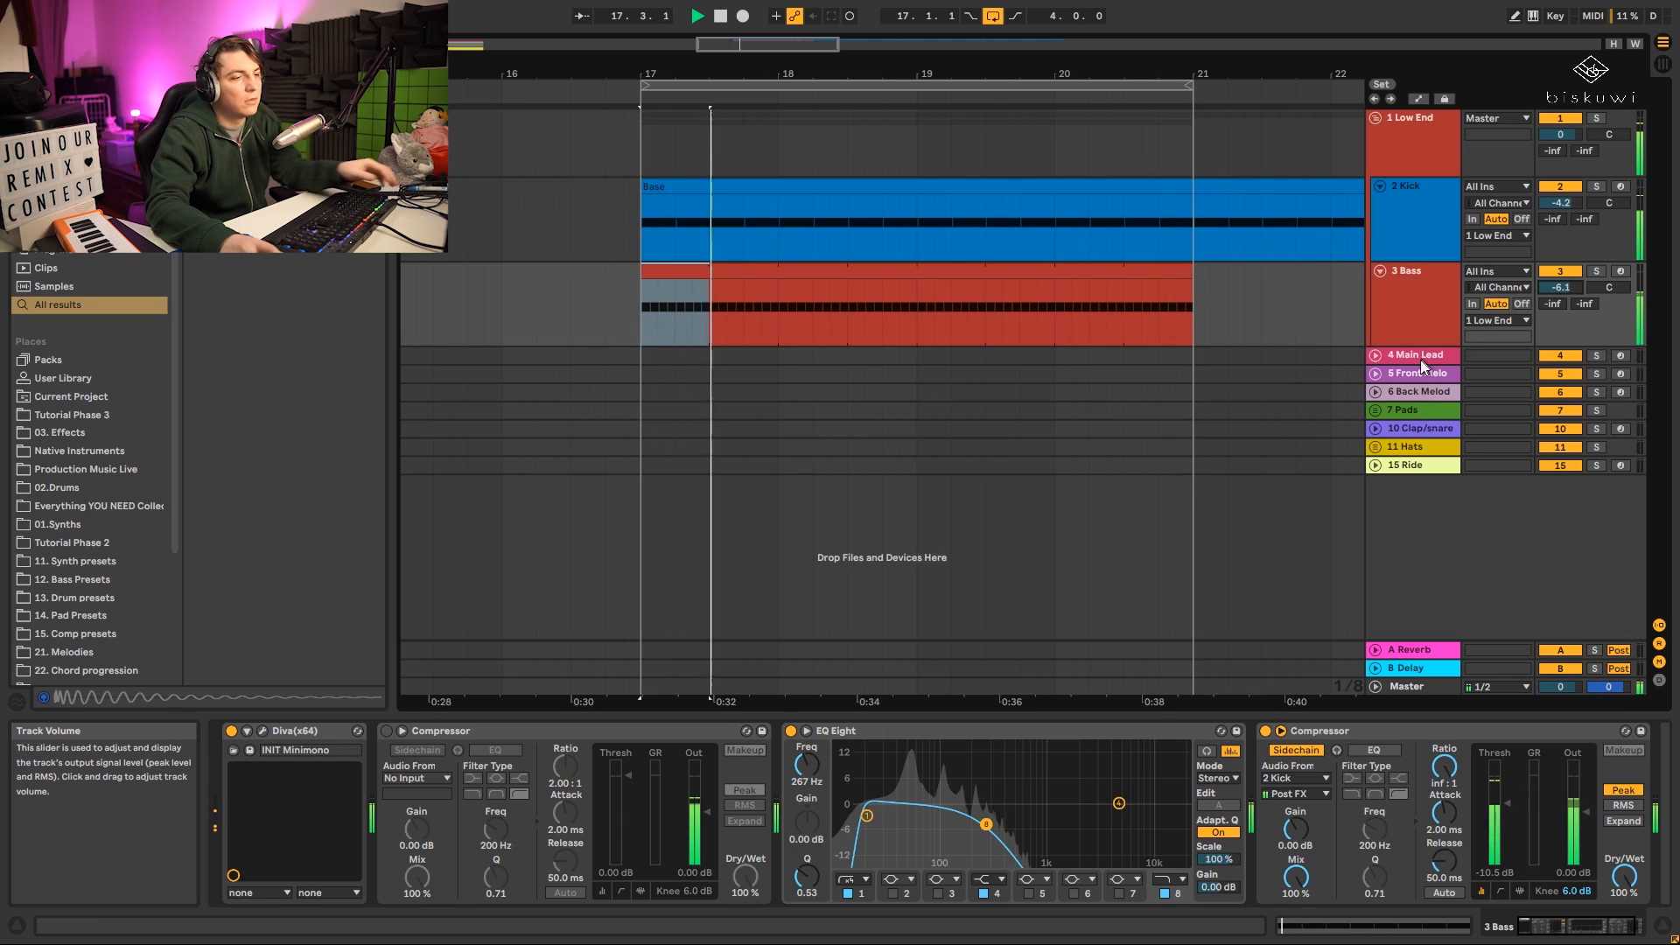
Lower EQ Eight's high cut on the bass to 206 Hz and stop playback.
drag(986, 824, 974, 820)
key(space)
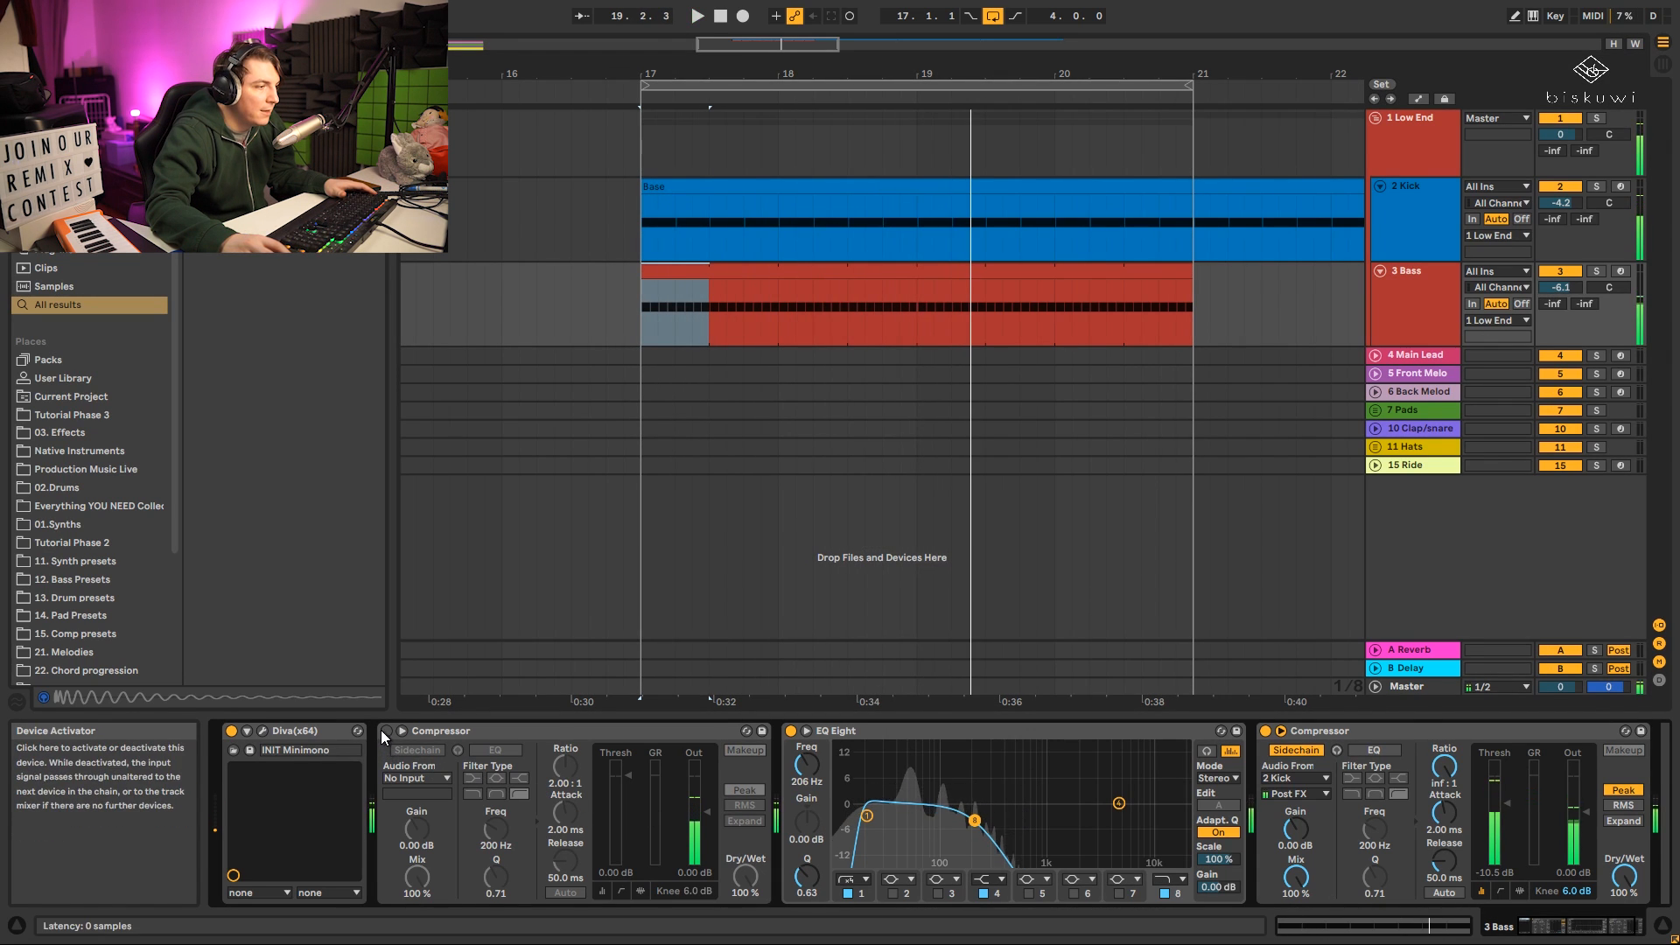
Enable the first Compressor on the Bass track and set its ratio to 2.93:1, attack to 5.47 ms and threshold to -11.8 dB.
click(385, 731)
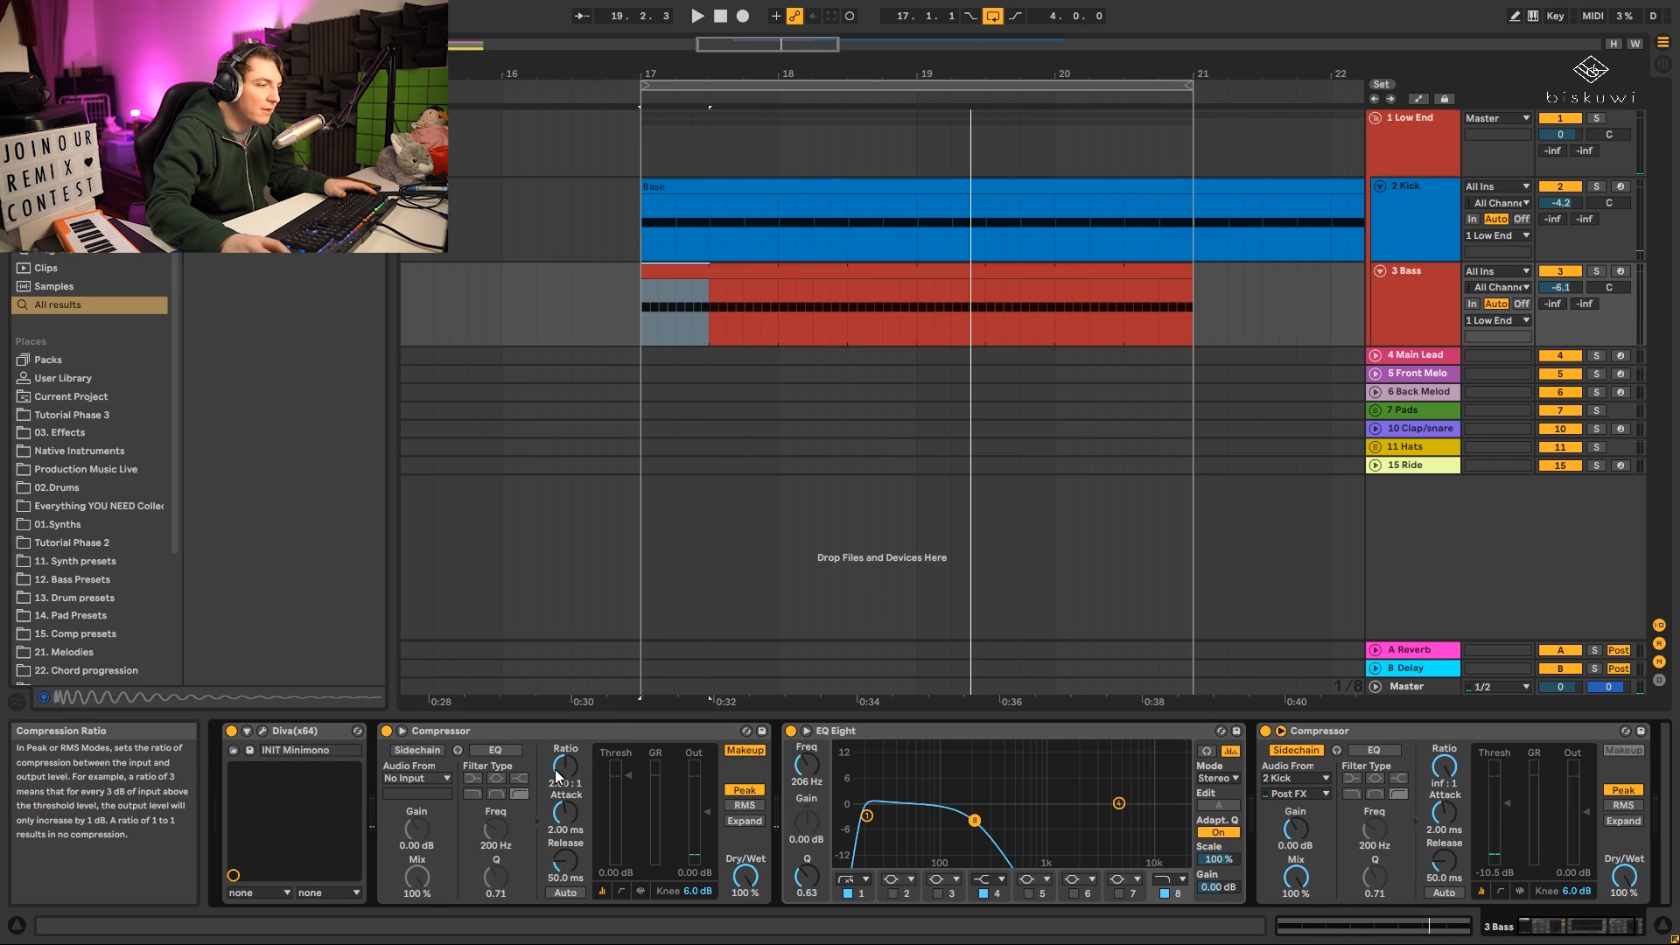
key(space)
mouse_move(569, 779)
mouse_down()
mouse_move(569, 763)
mouse_move(570, 798)
mouse_up()
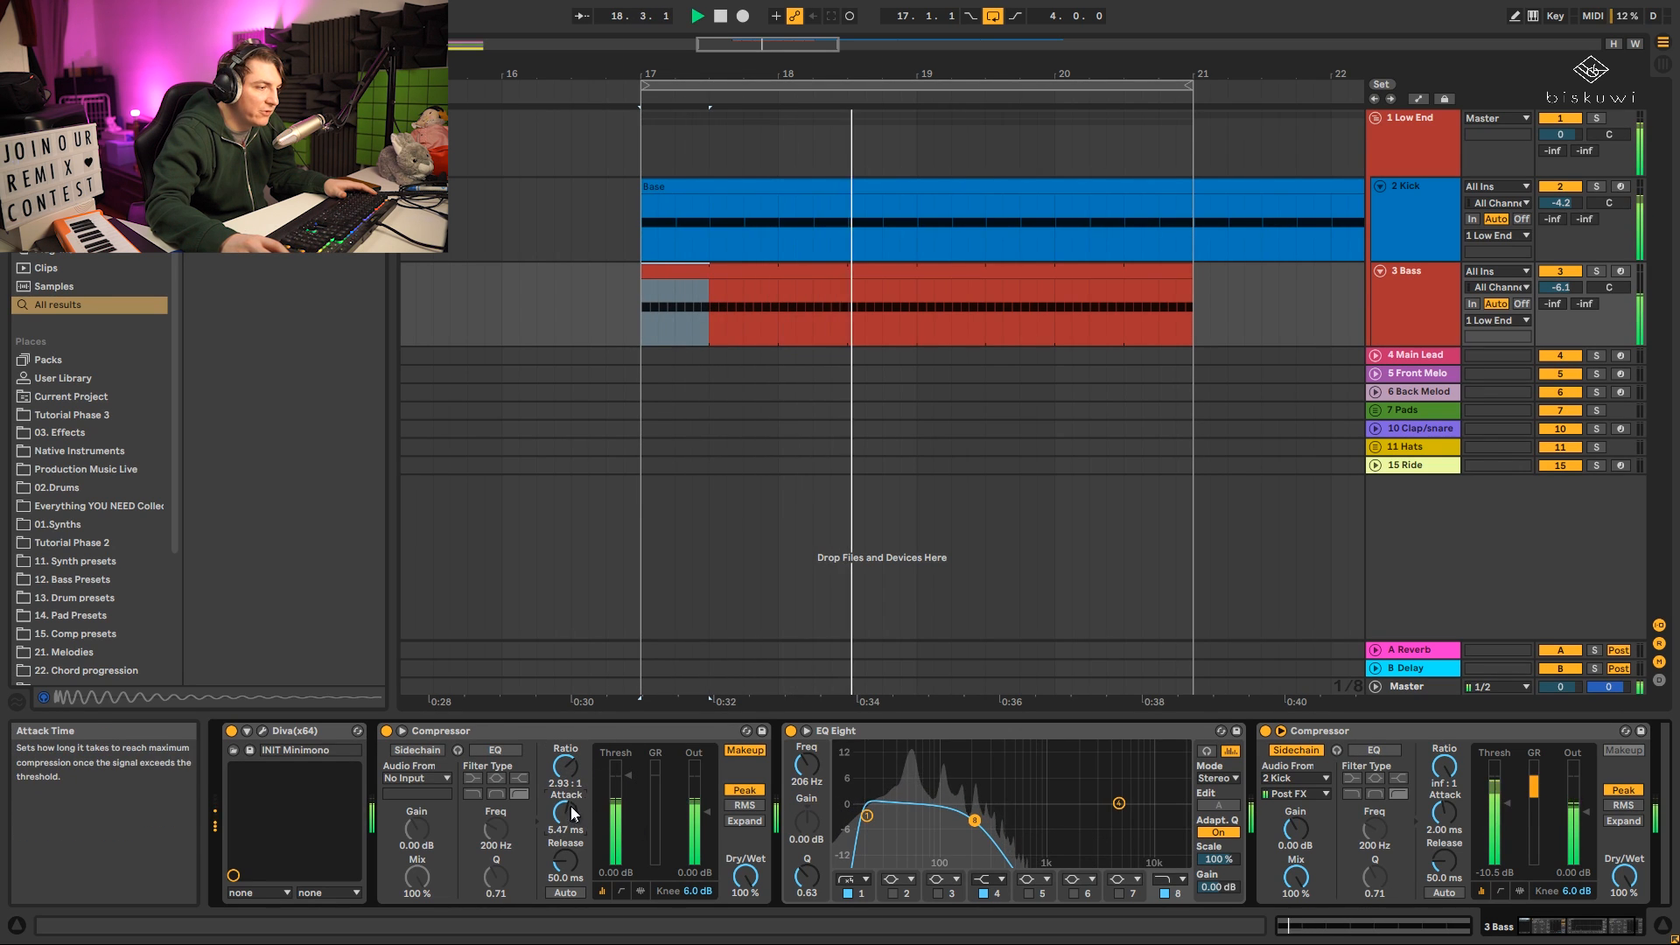
key(space)
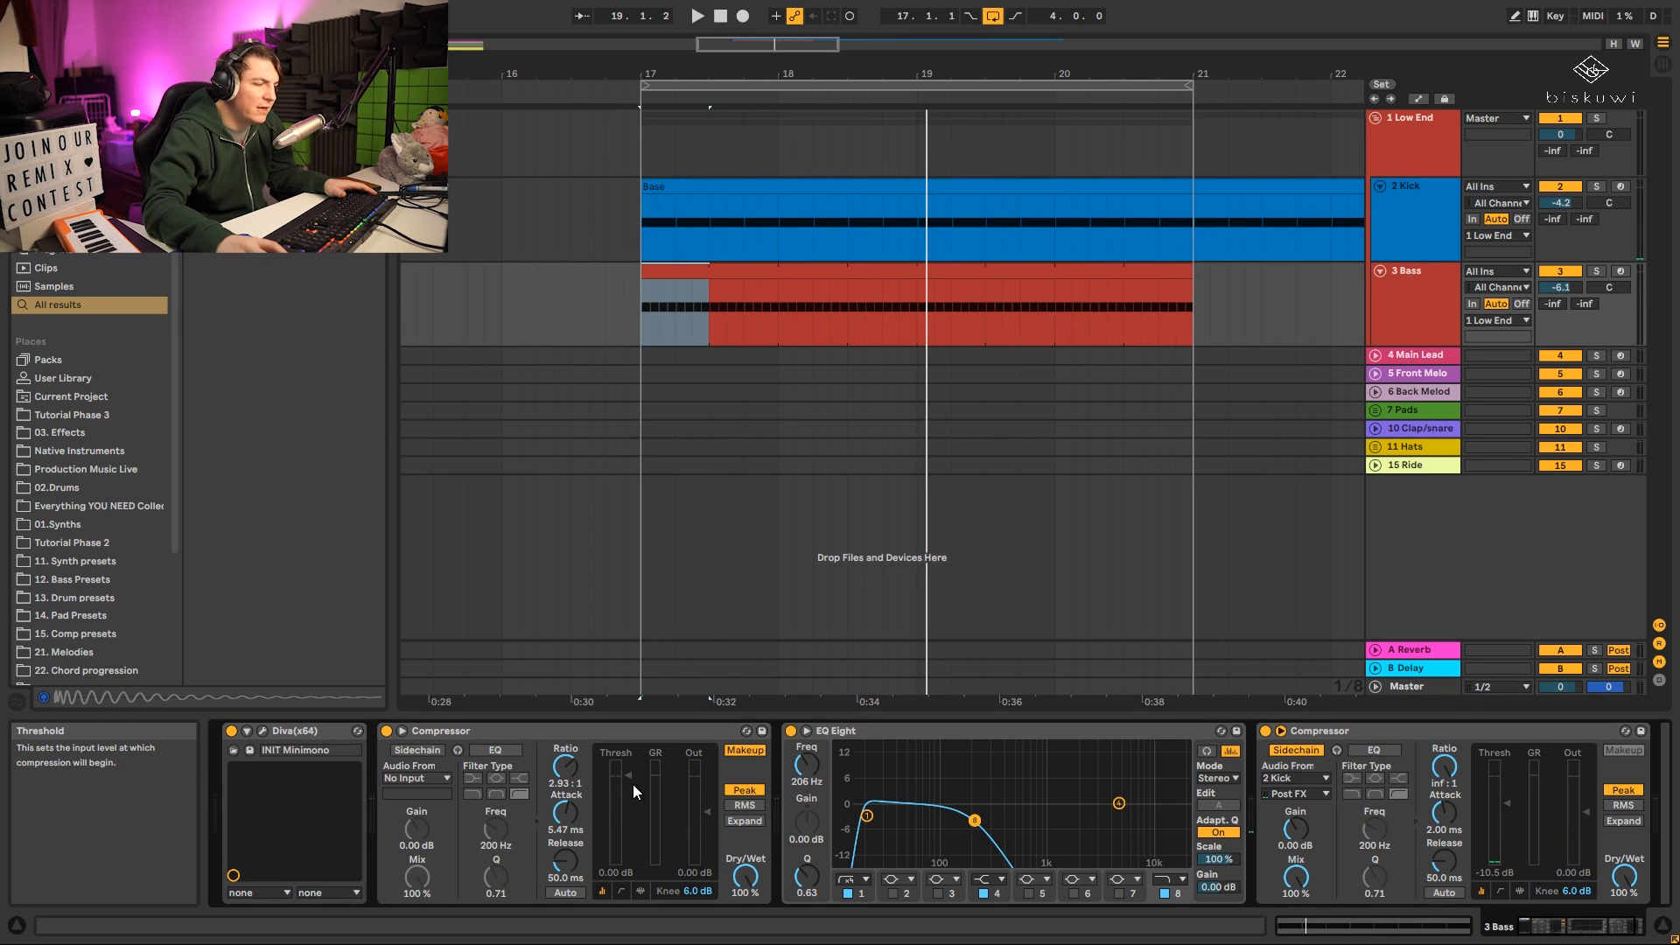
drag(627, 837, 627, 802)
key(space)
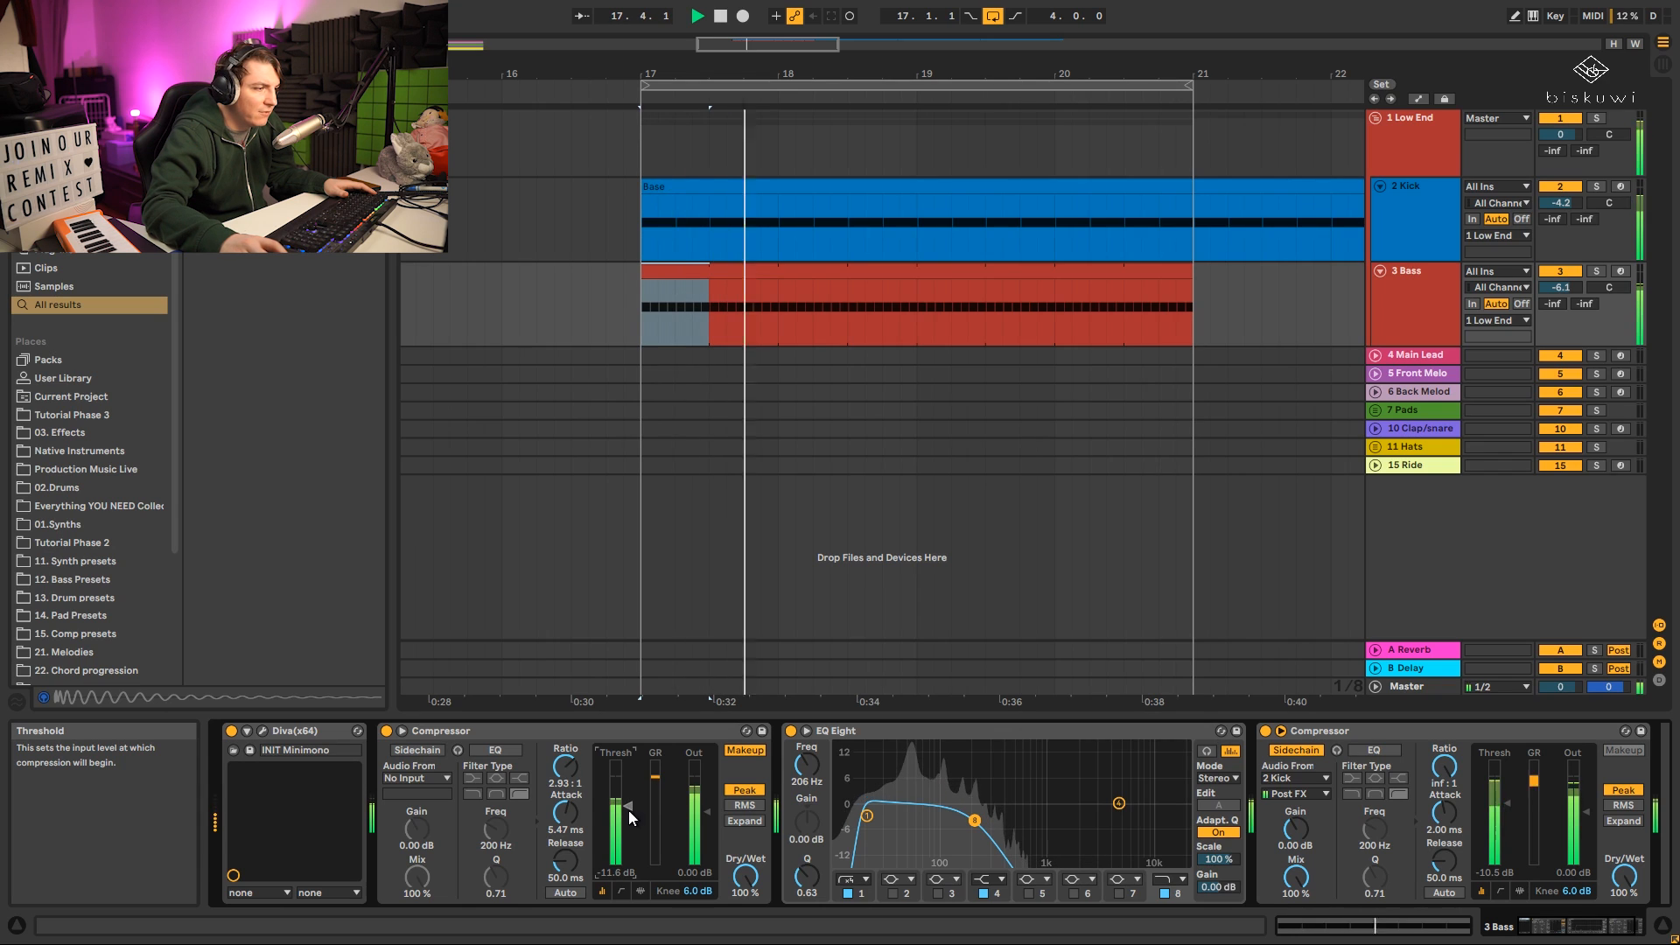
Refine the bass Compressor to a 3.32:1 ratio, 7.89 ms attack, 4.40 ms release and -14.9 dB threshold, with Makeup off.
key(space)
drag(564, 860, 565, 894)
drag(628, 805, 564, 758)
drag(629, 815, 629, 825)
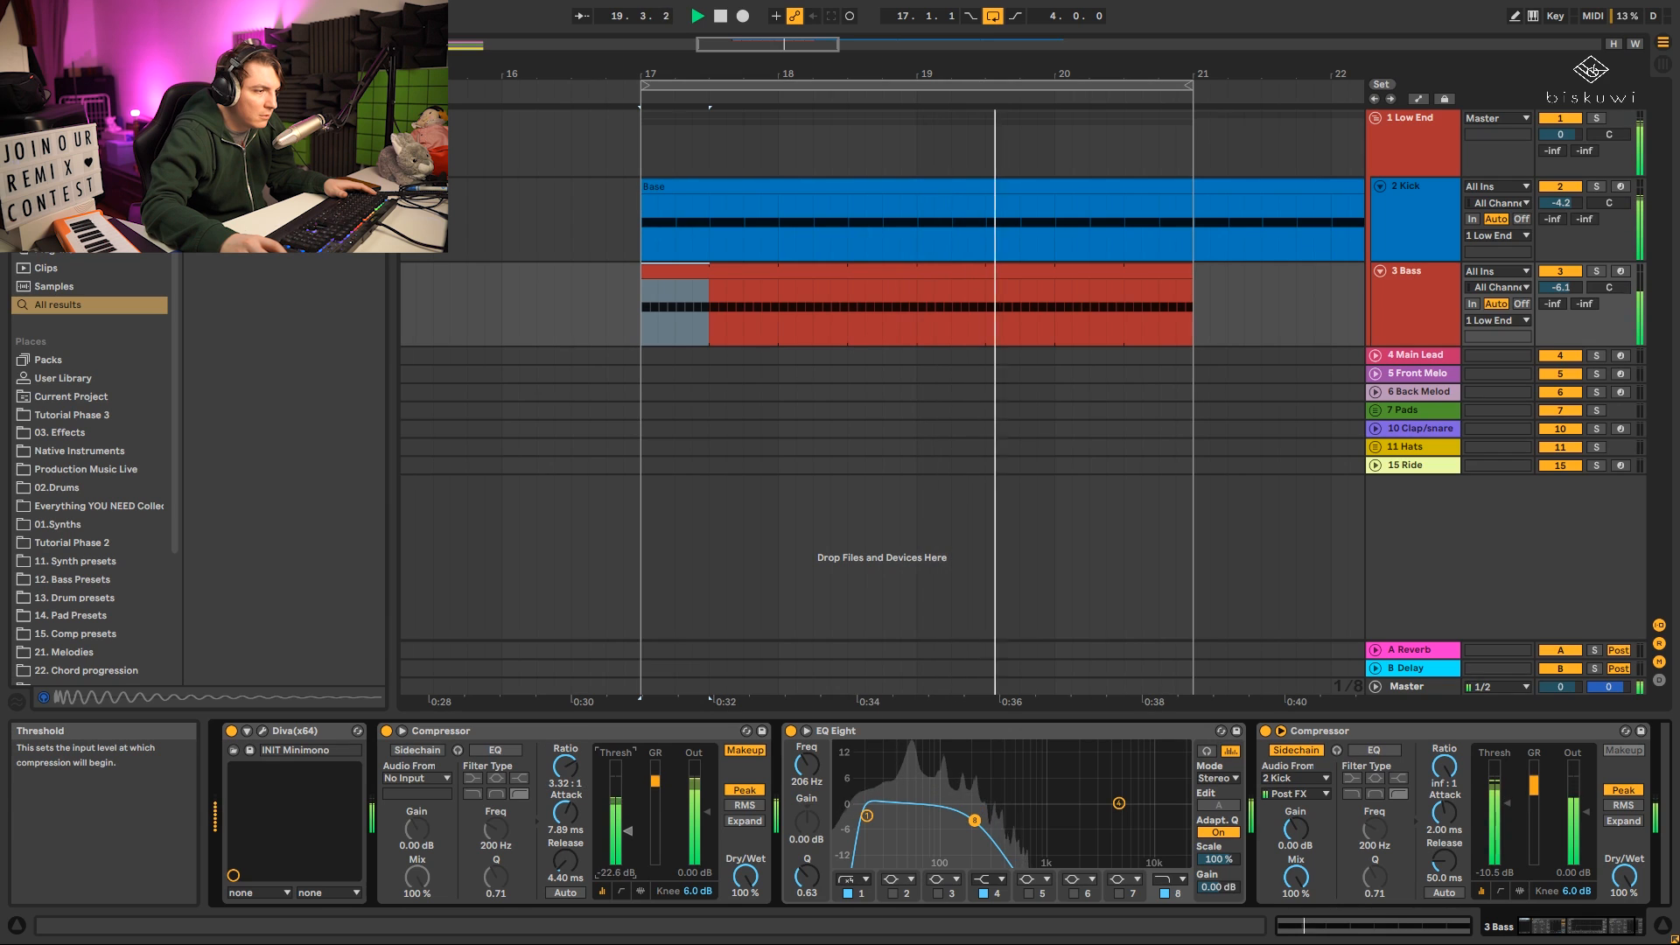
click(744, 751)
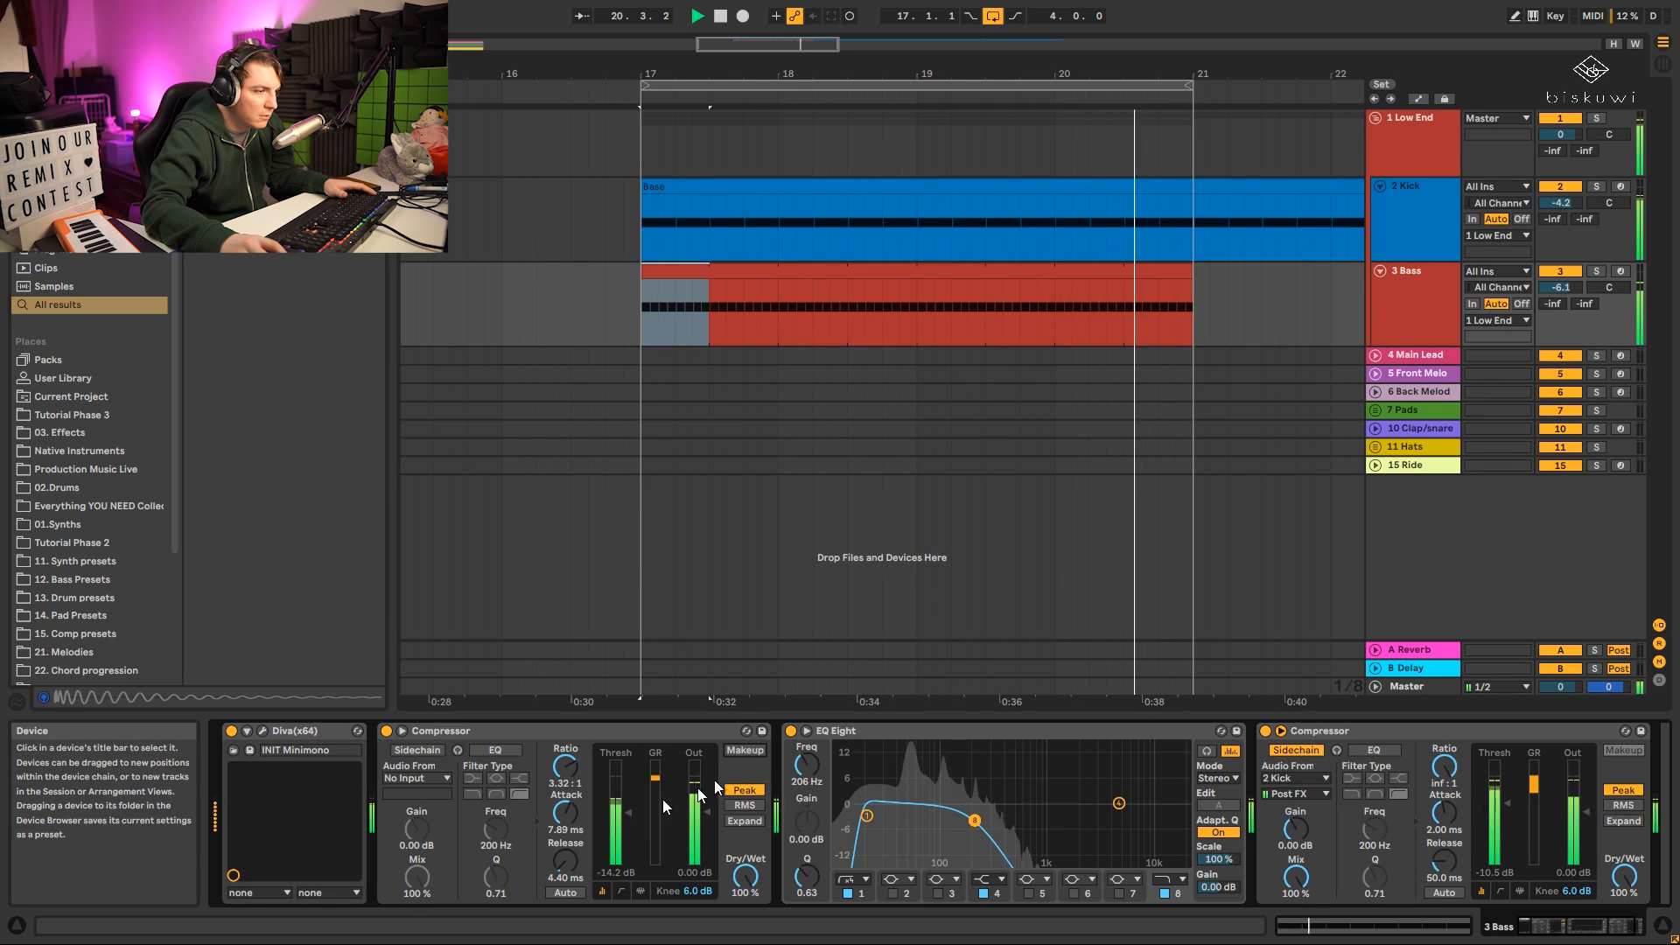
drag(628, 814, 628, 820)
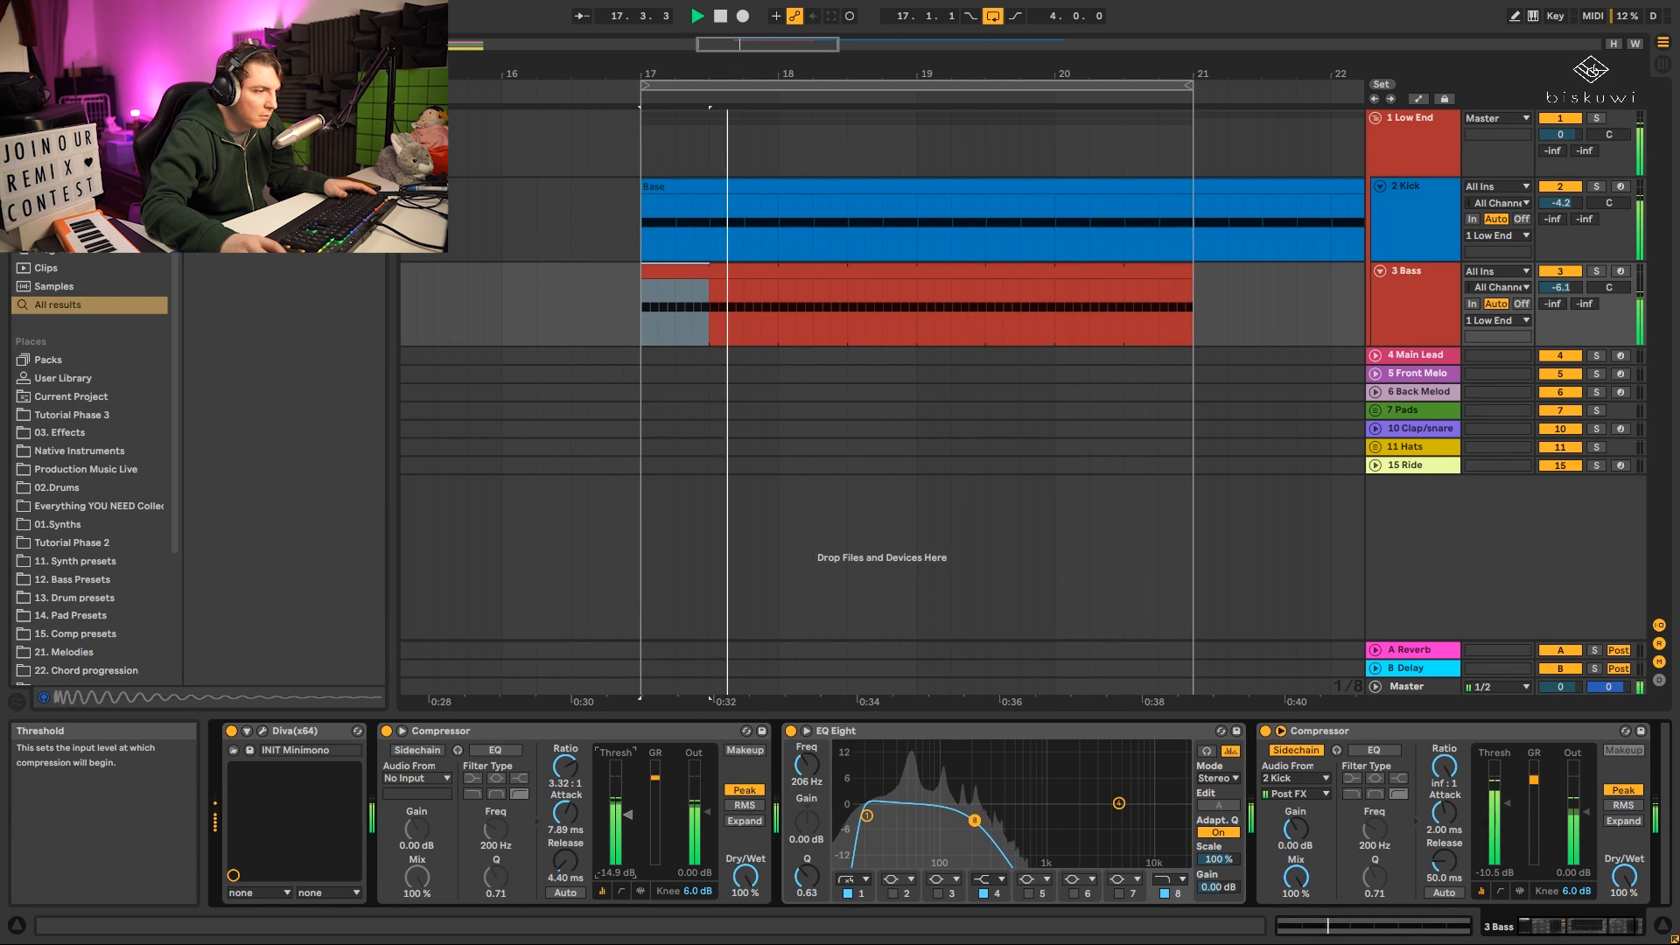
Compare the bass with the first Compressor bypassed and active, and stop playback.
click(385, 732)
click(386, 732)
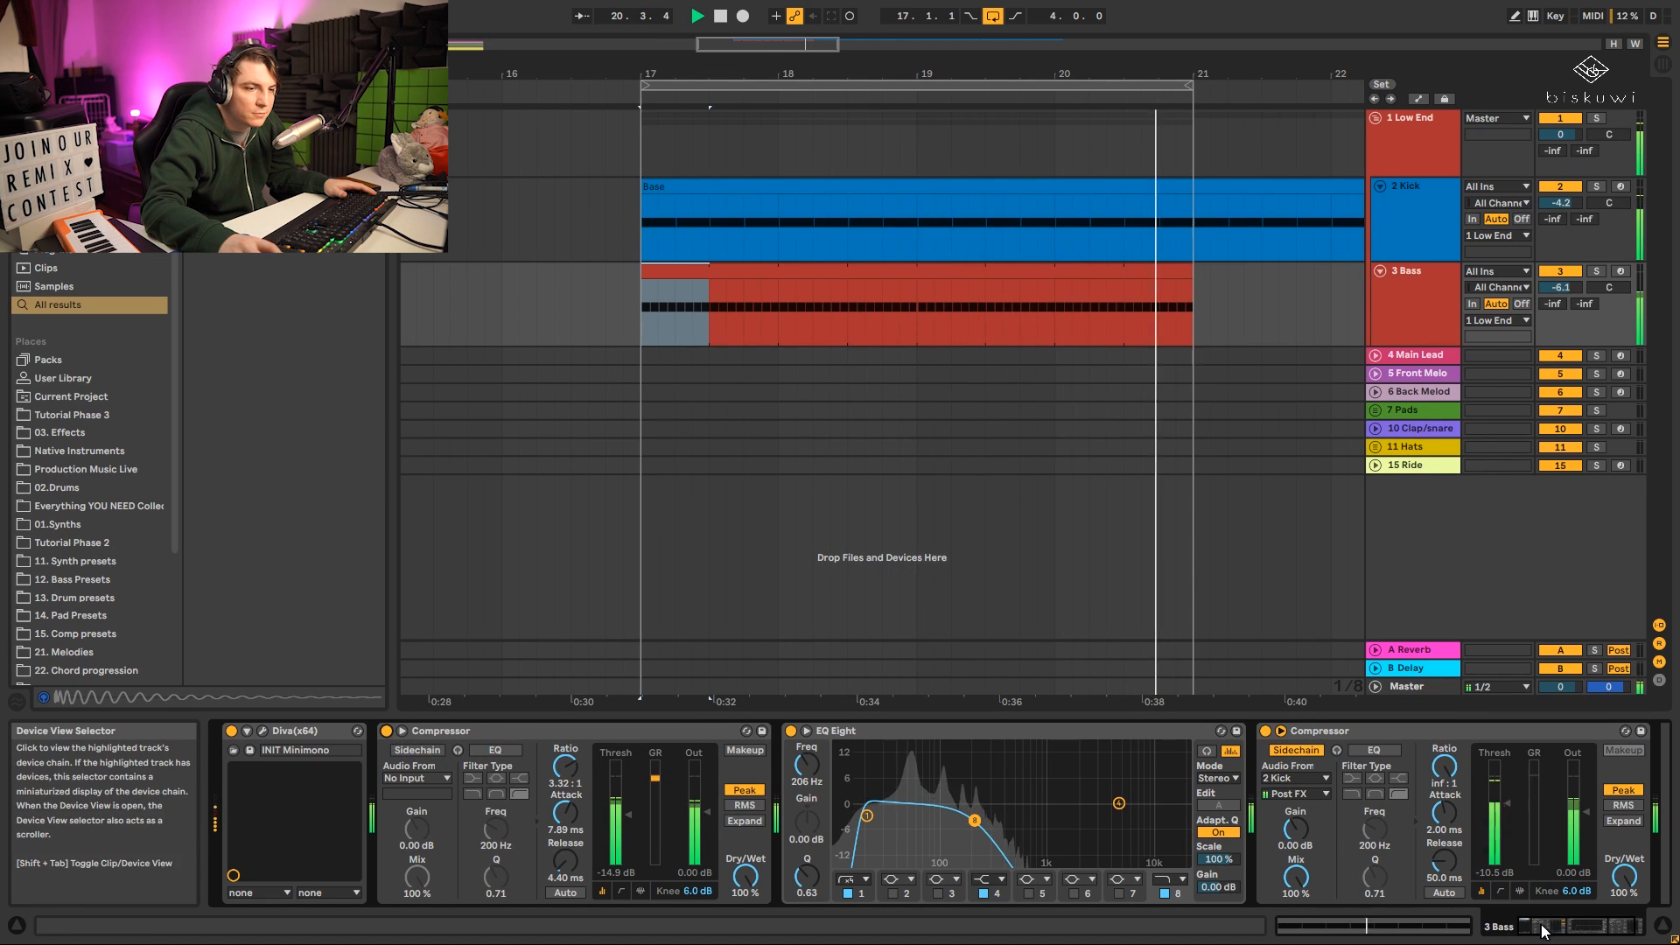
key(space)
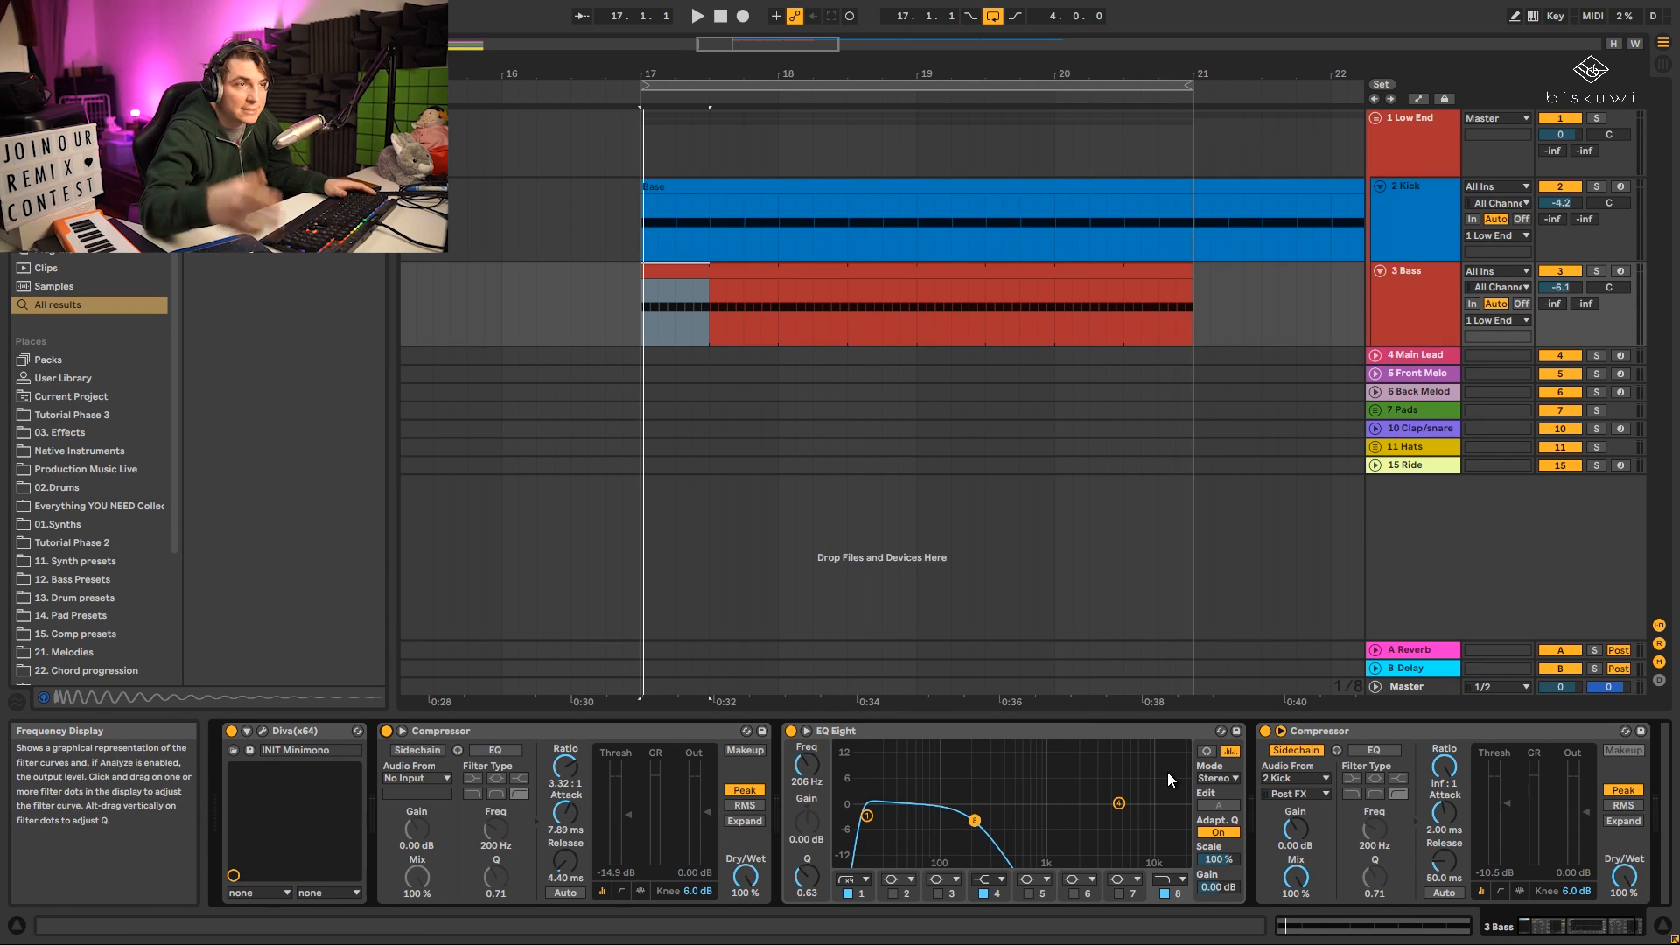
Enable EQ Eight on the Kick track and set its low cut to 27.8 Hz during playback.
click(1435, 249)
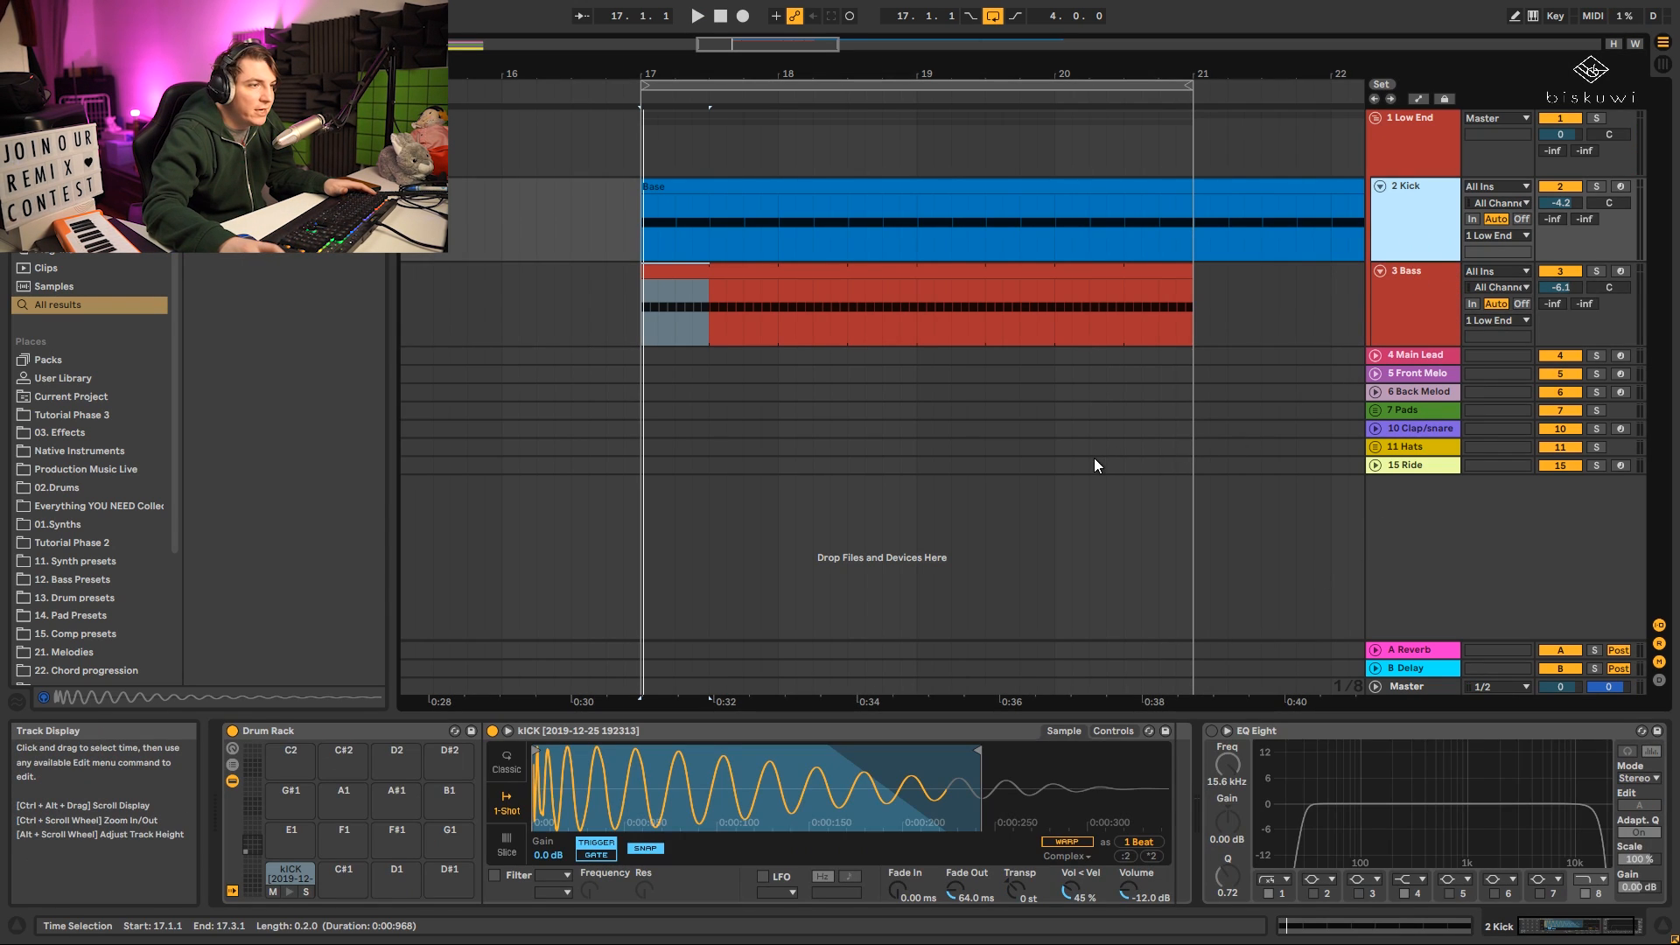
key(space)
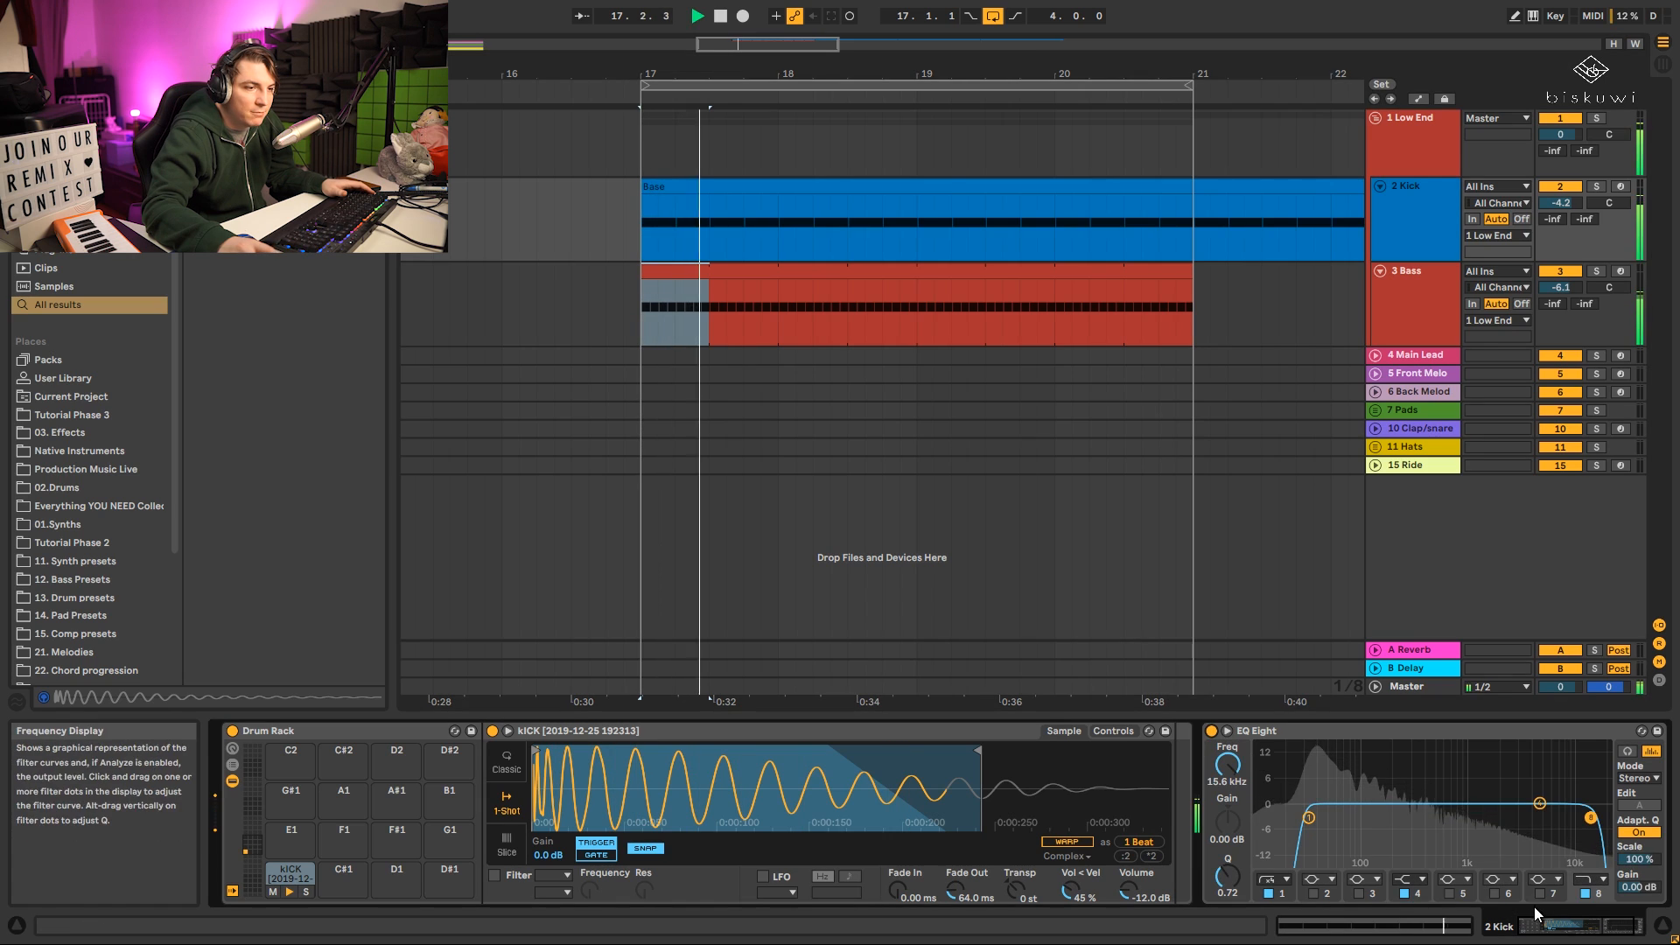
click(1304, 820)
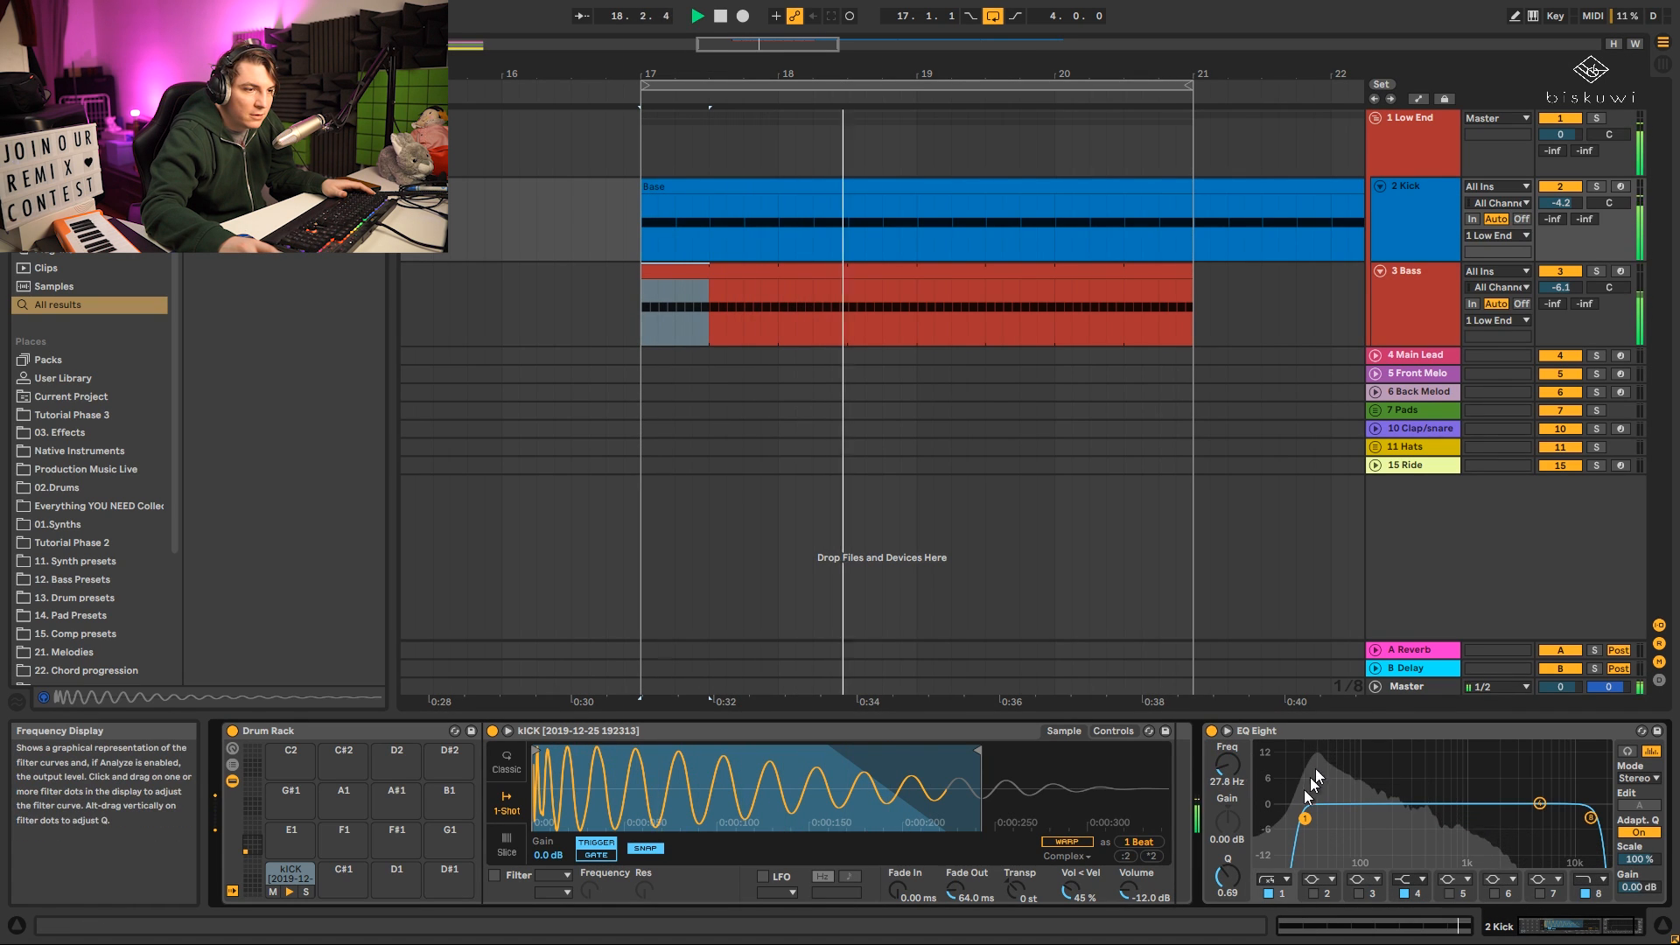
In the kick's EQ Eight, add a -6.57 dB dip at 445 Hz and a 3.35 dB high-shelf boost at 3.83 kHz.
click(1359, 892)
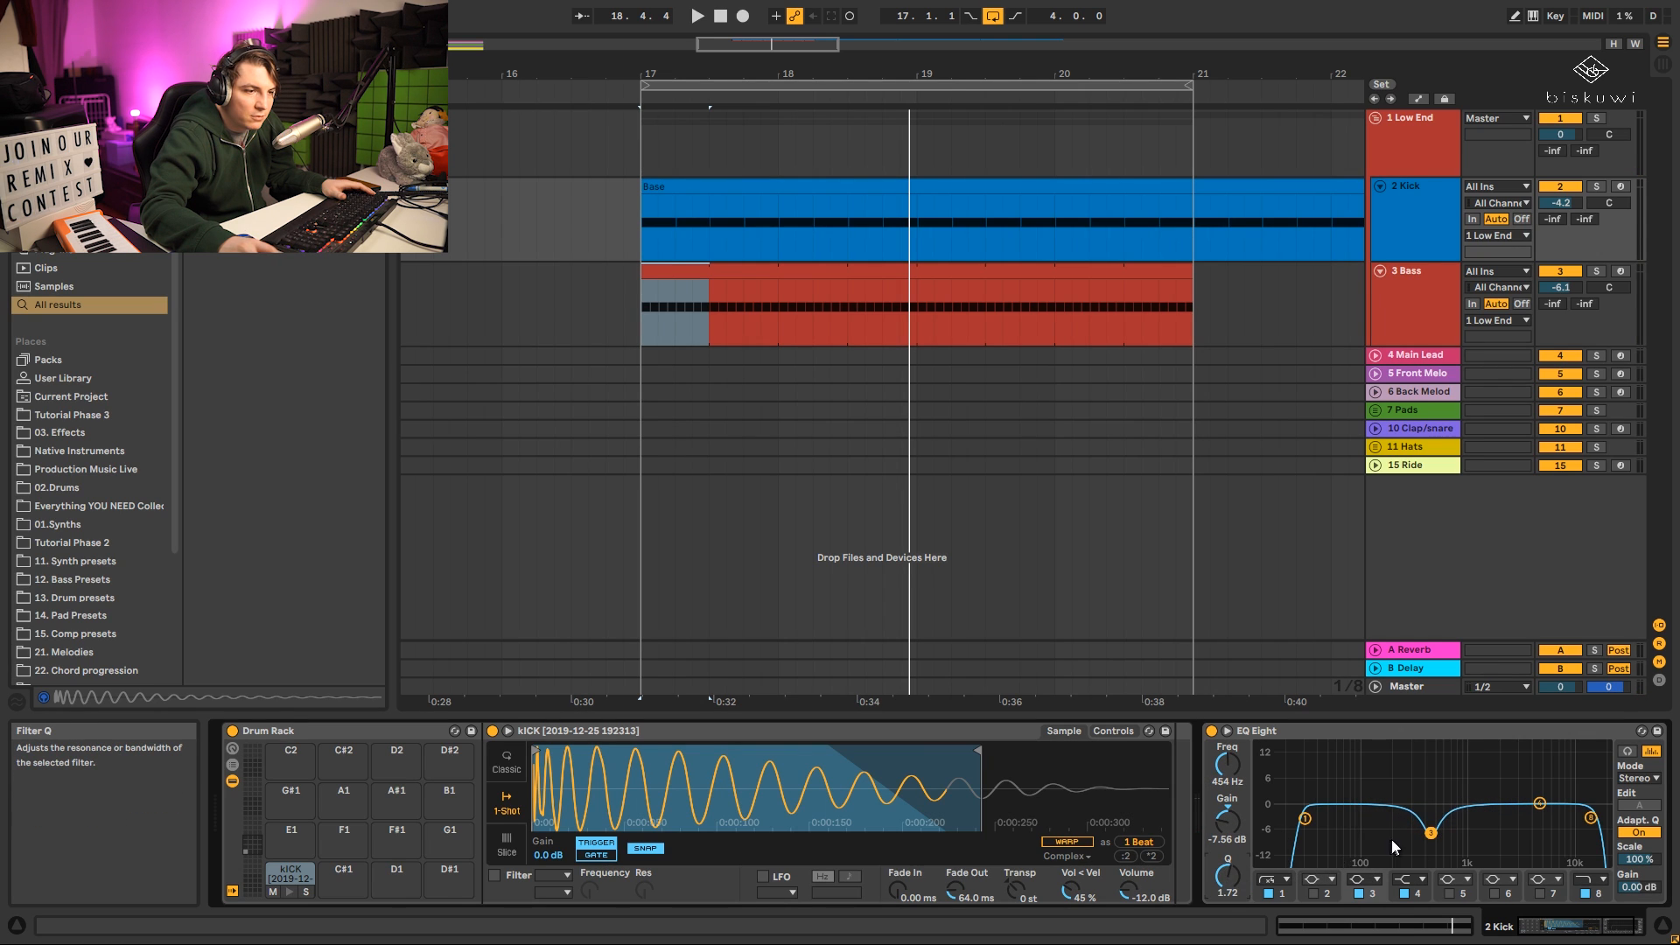
key(space)
mouse_move(1430, 833)
mouse_down()
mouse_move(1354, 859)
mouse_move(1393, 840)
mouse_move(1425, 770)
mouse_move(1429, 828)
mouse_up()
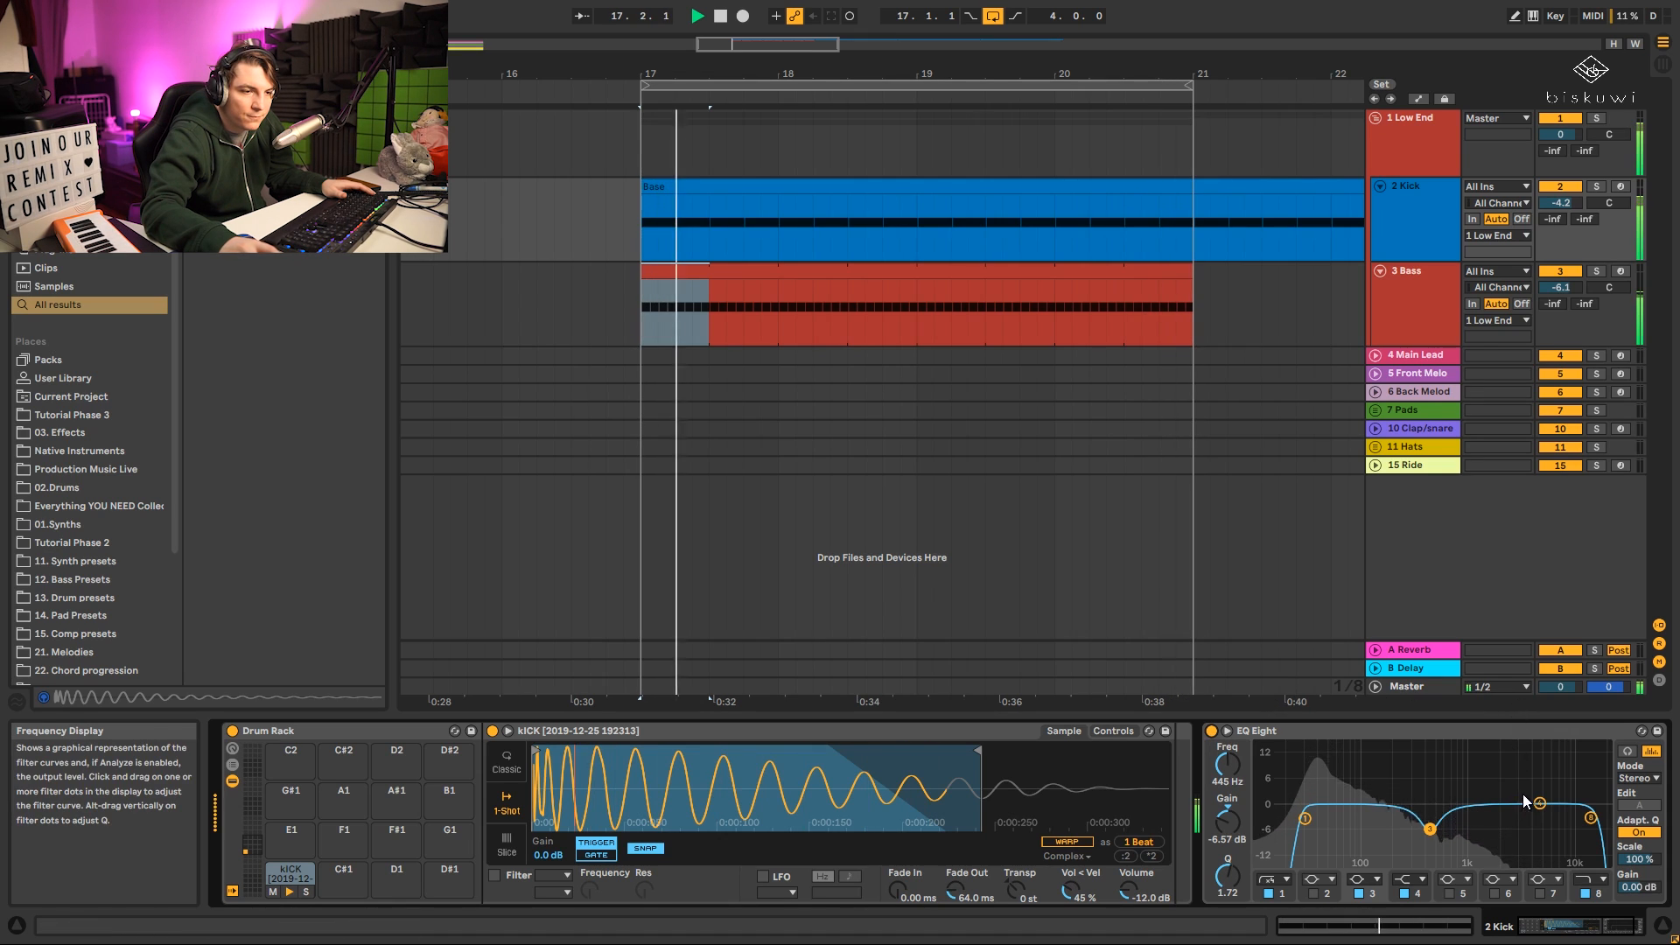
drag(1538, 802, 1527, 790)
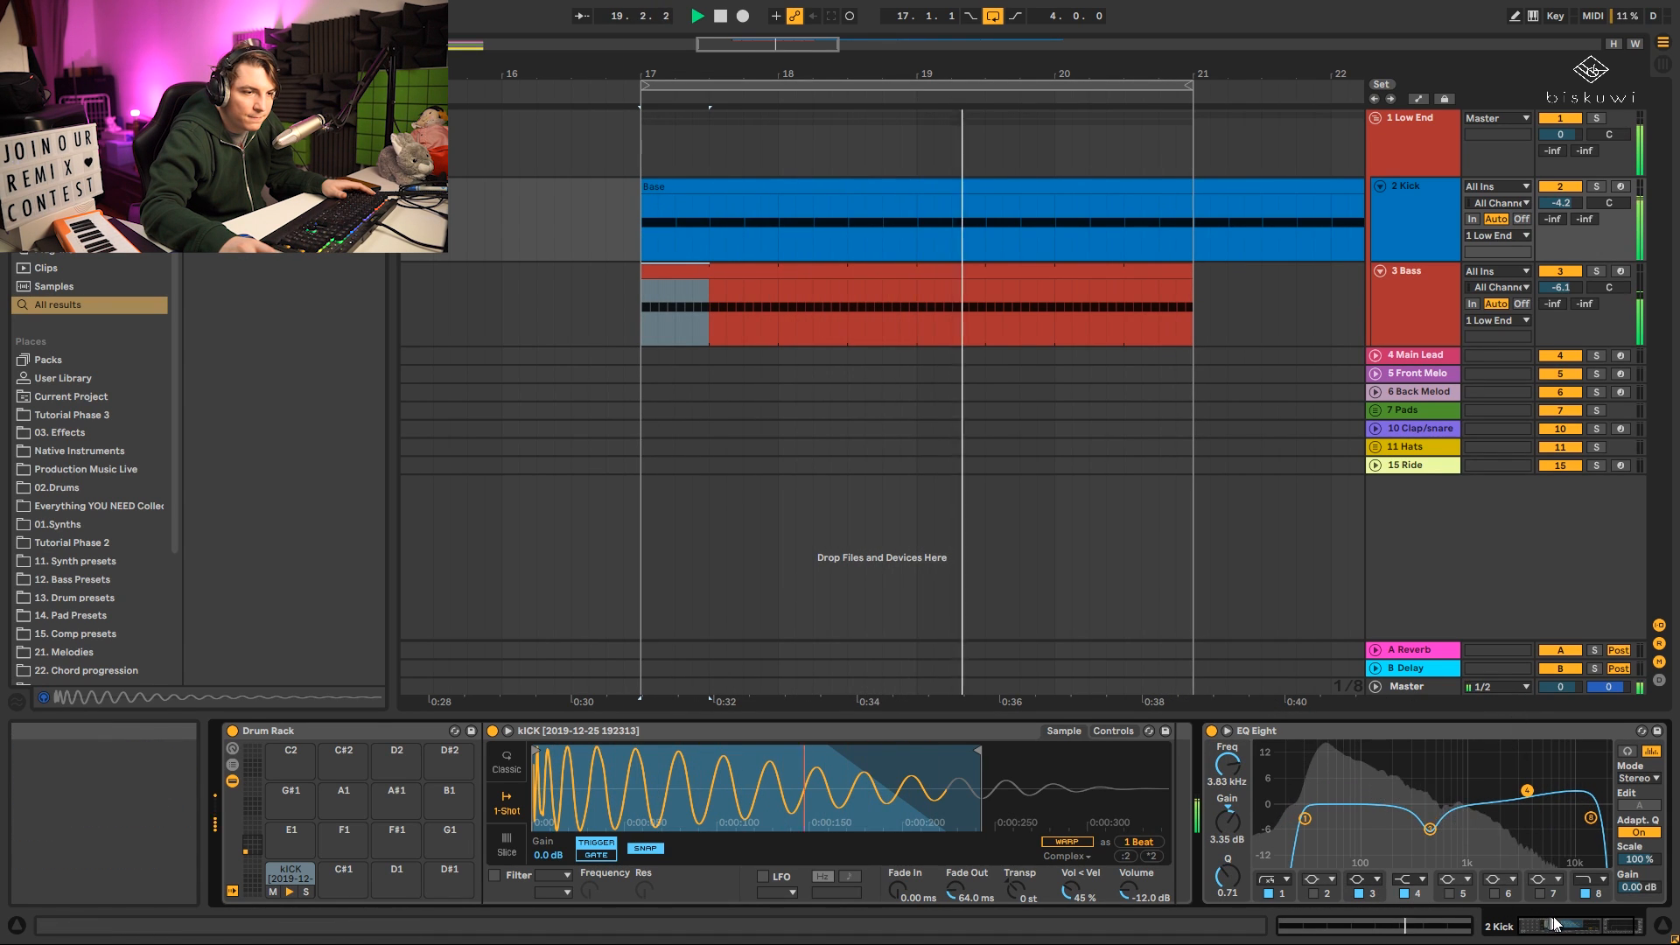
drag(1553, 924, 1557, 929)
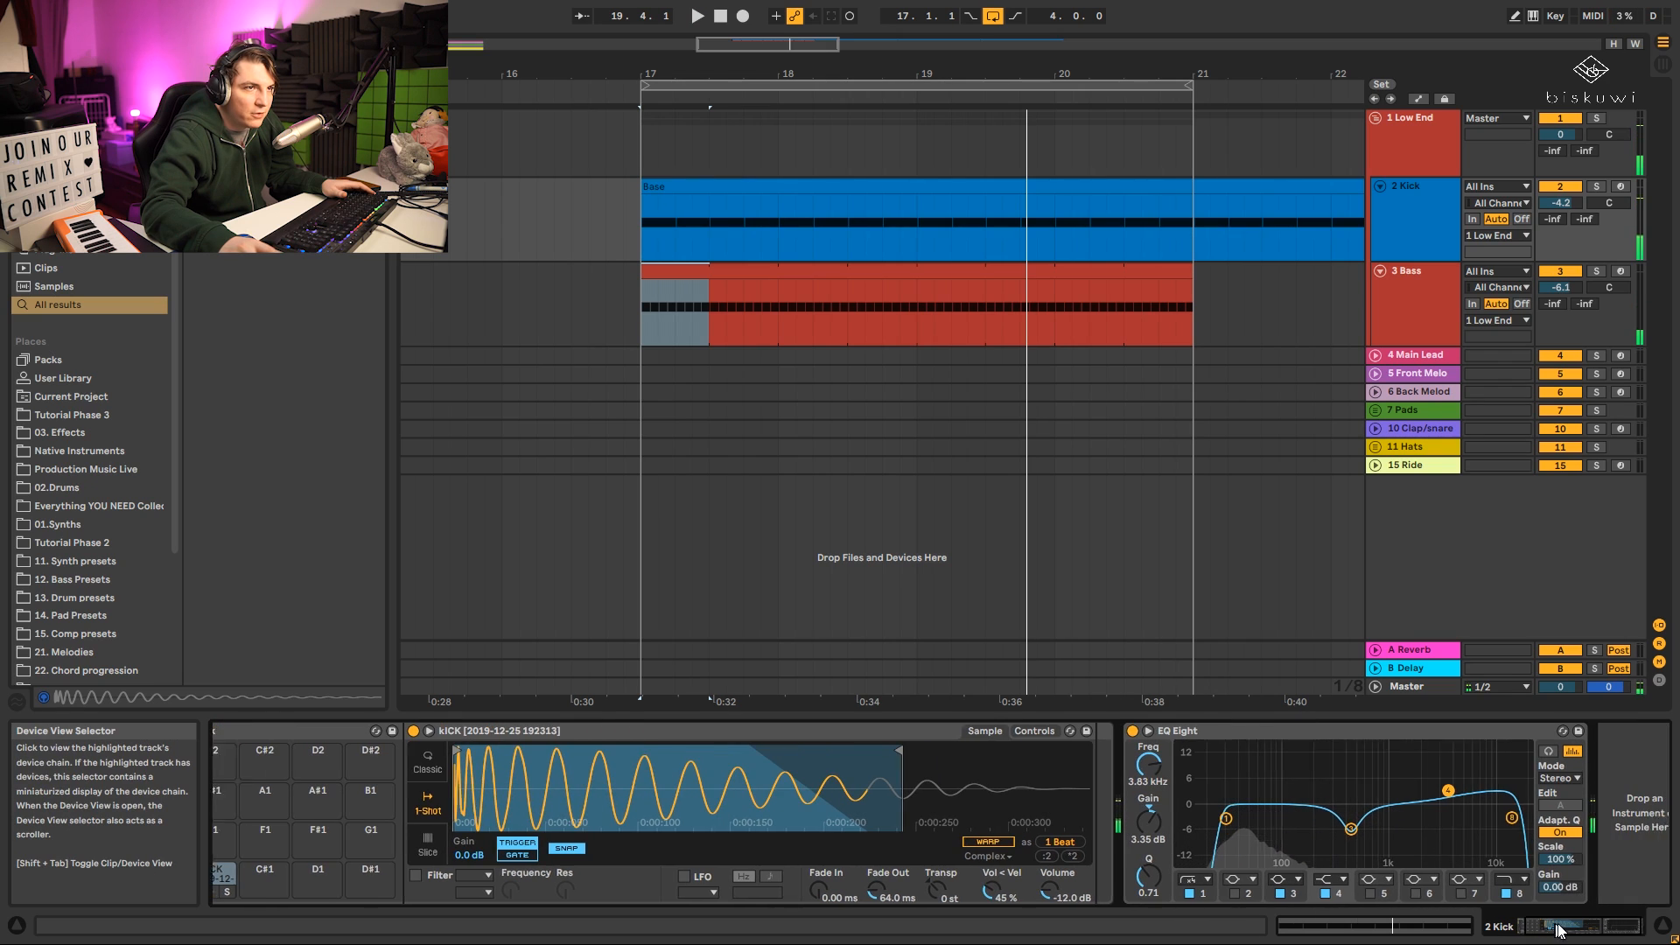
Show the Low End group's devices and search the browser for "drum mix".
click(1425, 162)
key(ctrl+f)
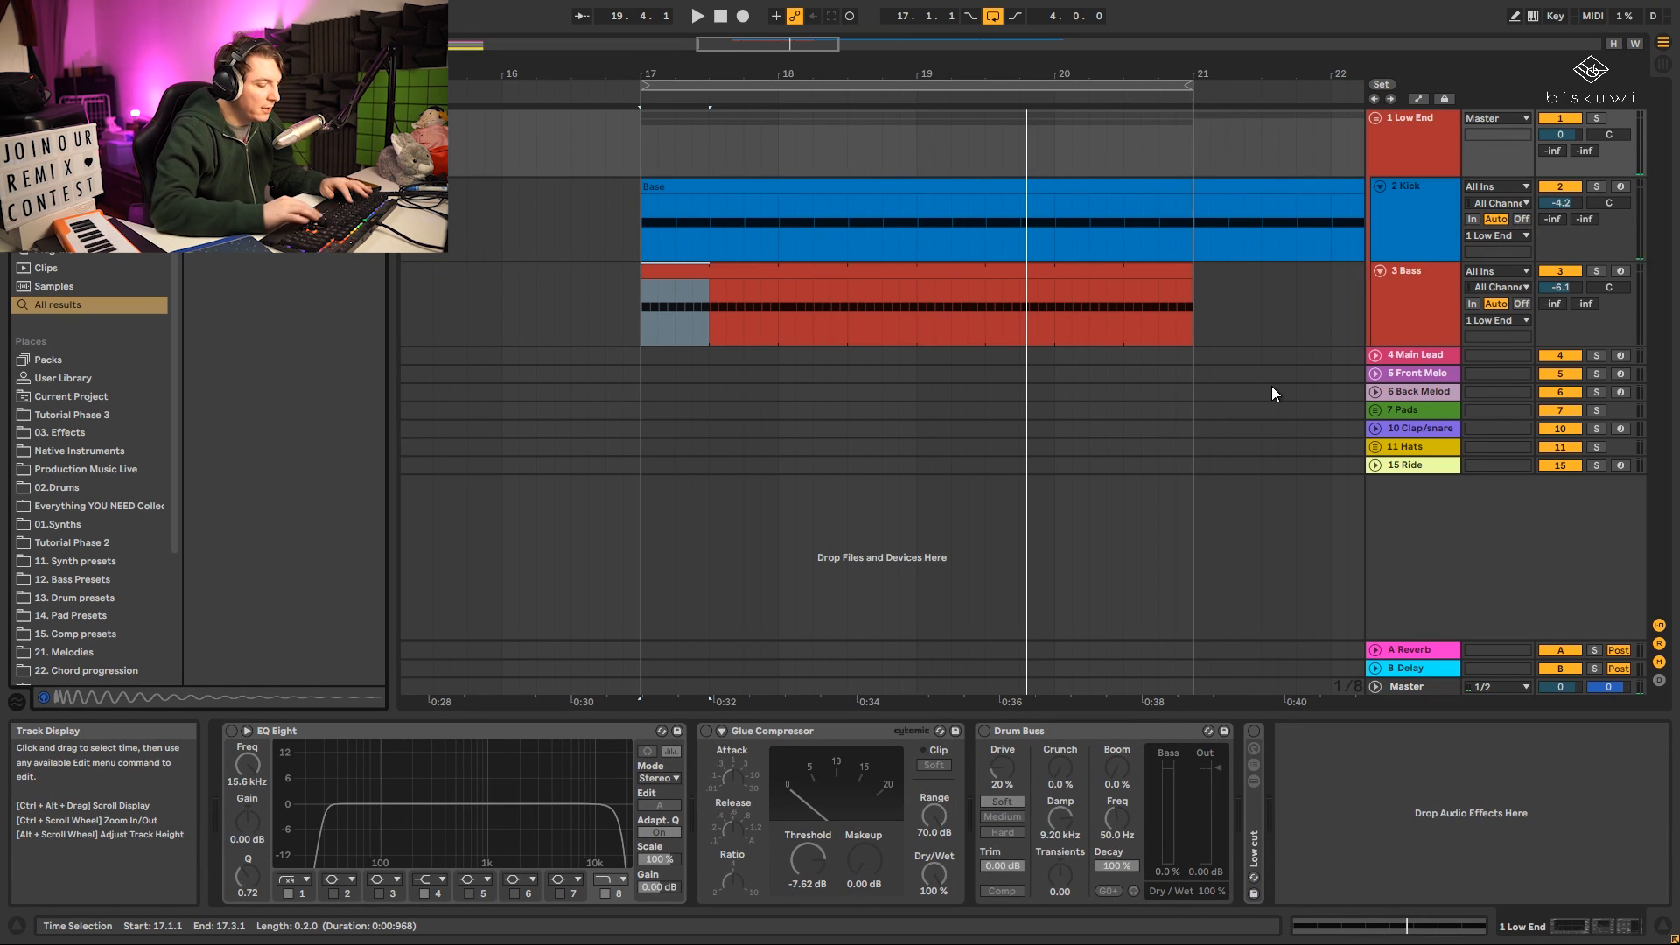
text(drum mix)
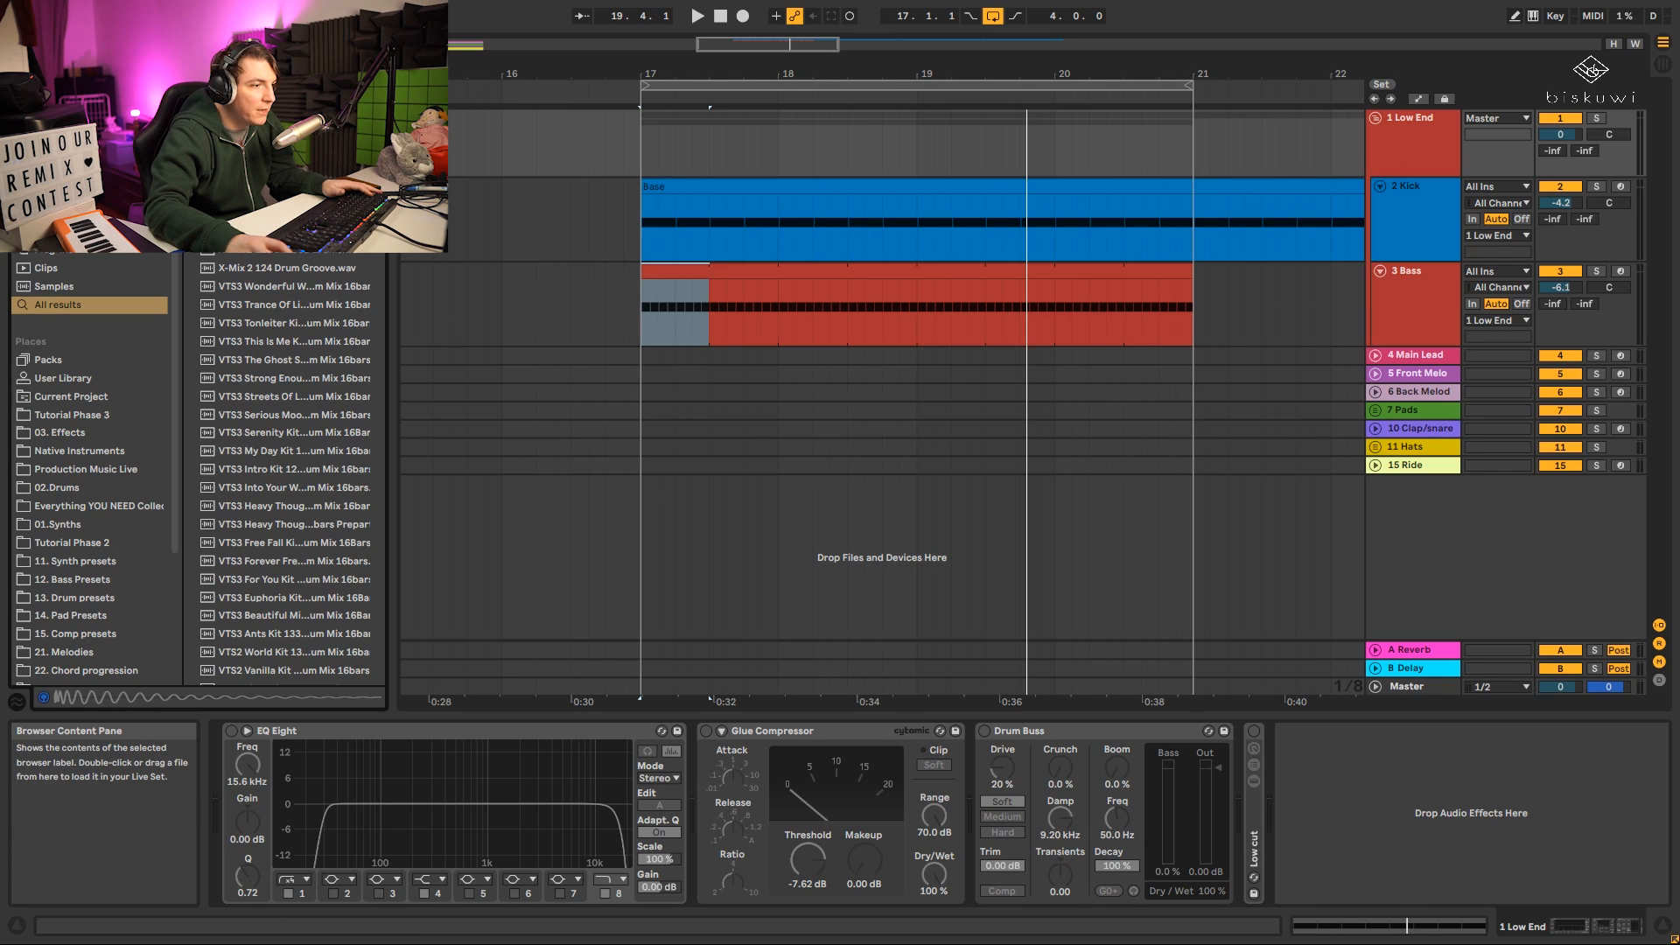
Enable Drum Buss on the Low End group and set its drive to 0% and output gain to -4.03 dB.
click(985, 733)
click(1408, 151)
key(space)
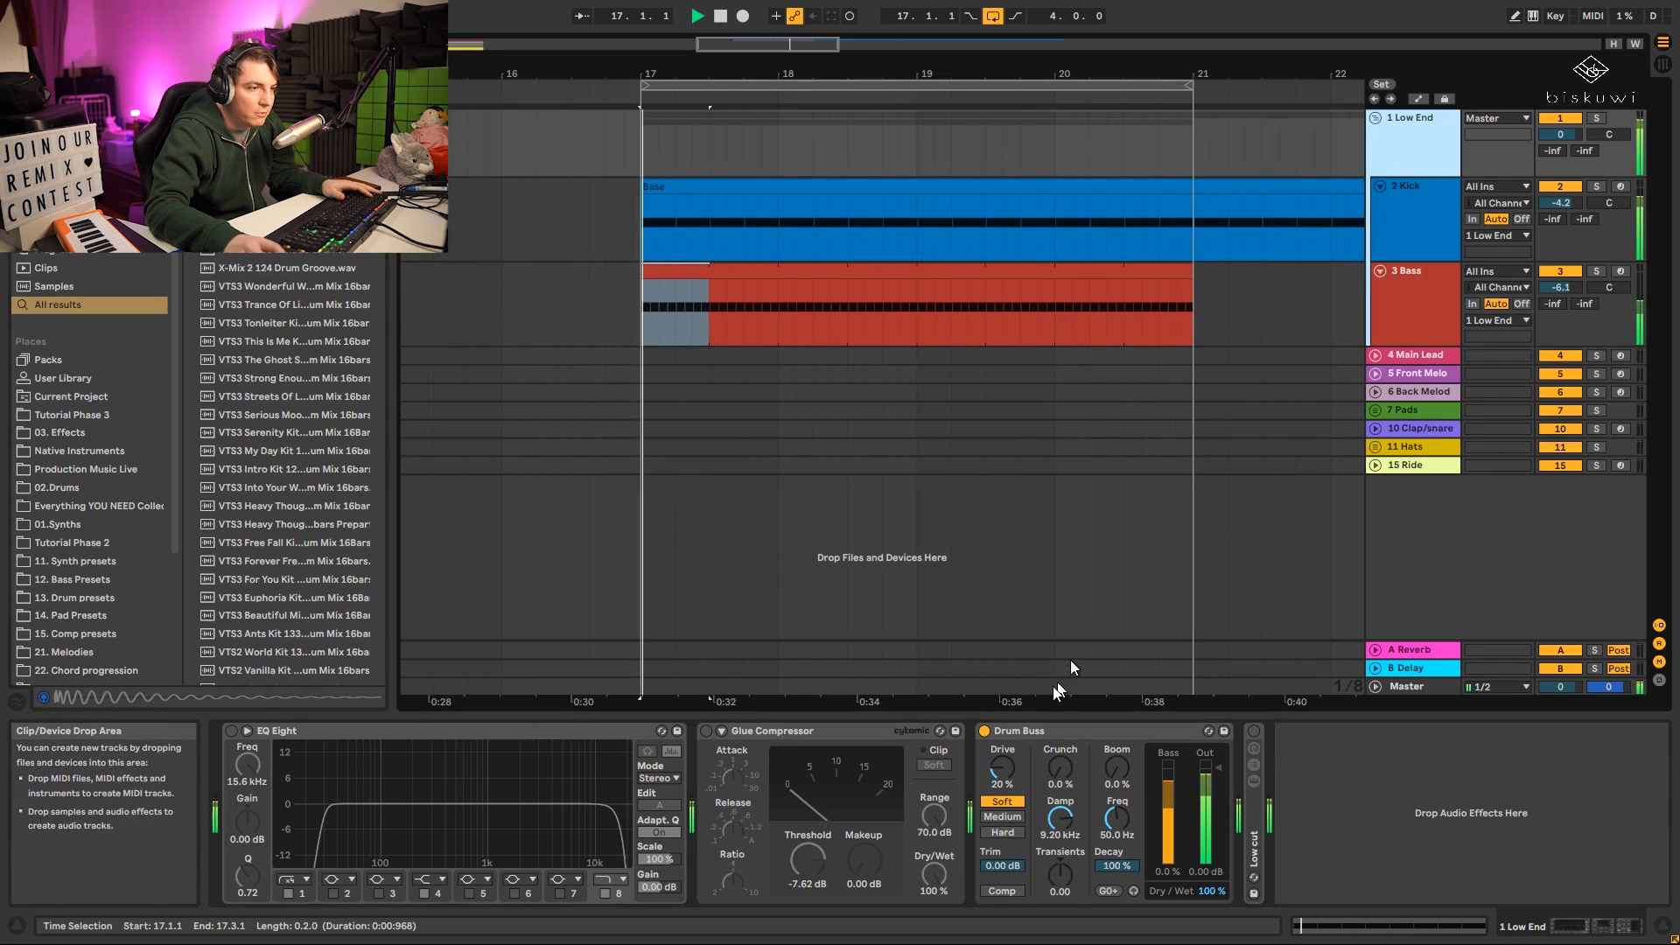
drag(1001, 768, 1002, 818)
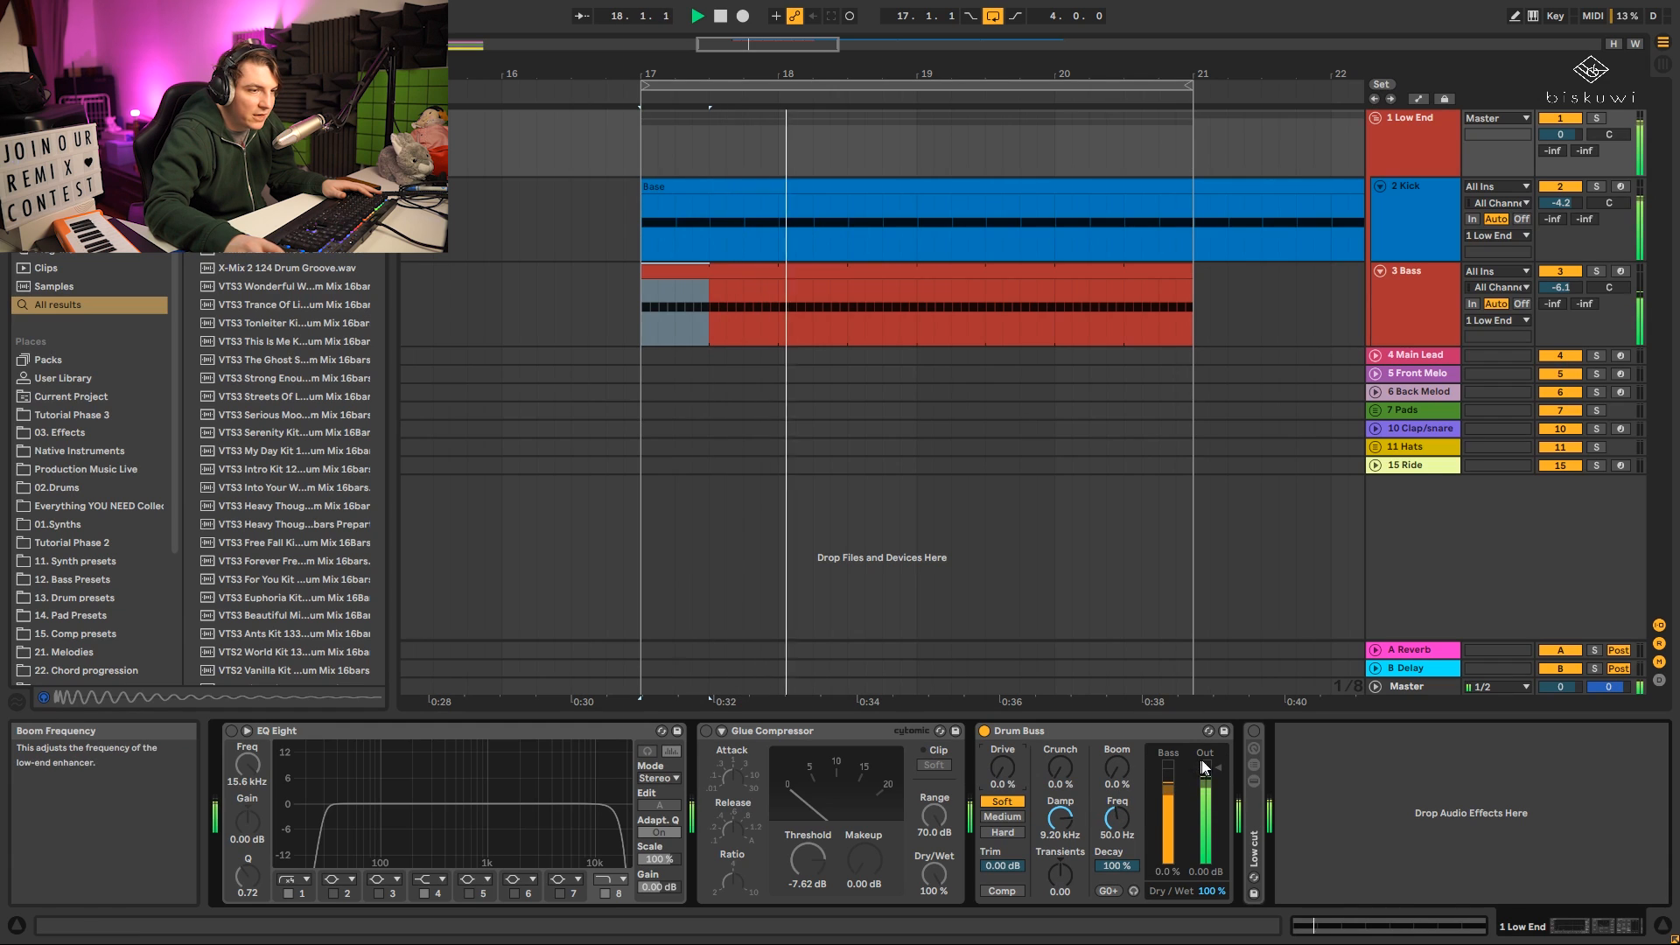
drag(1203, 767, 1205, 778)
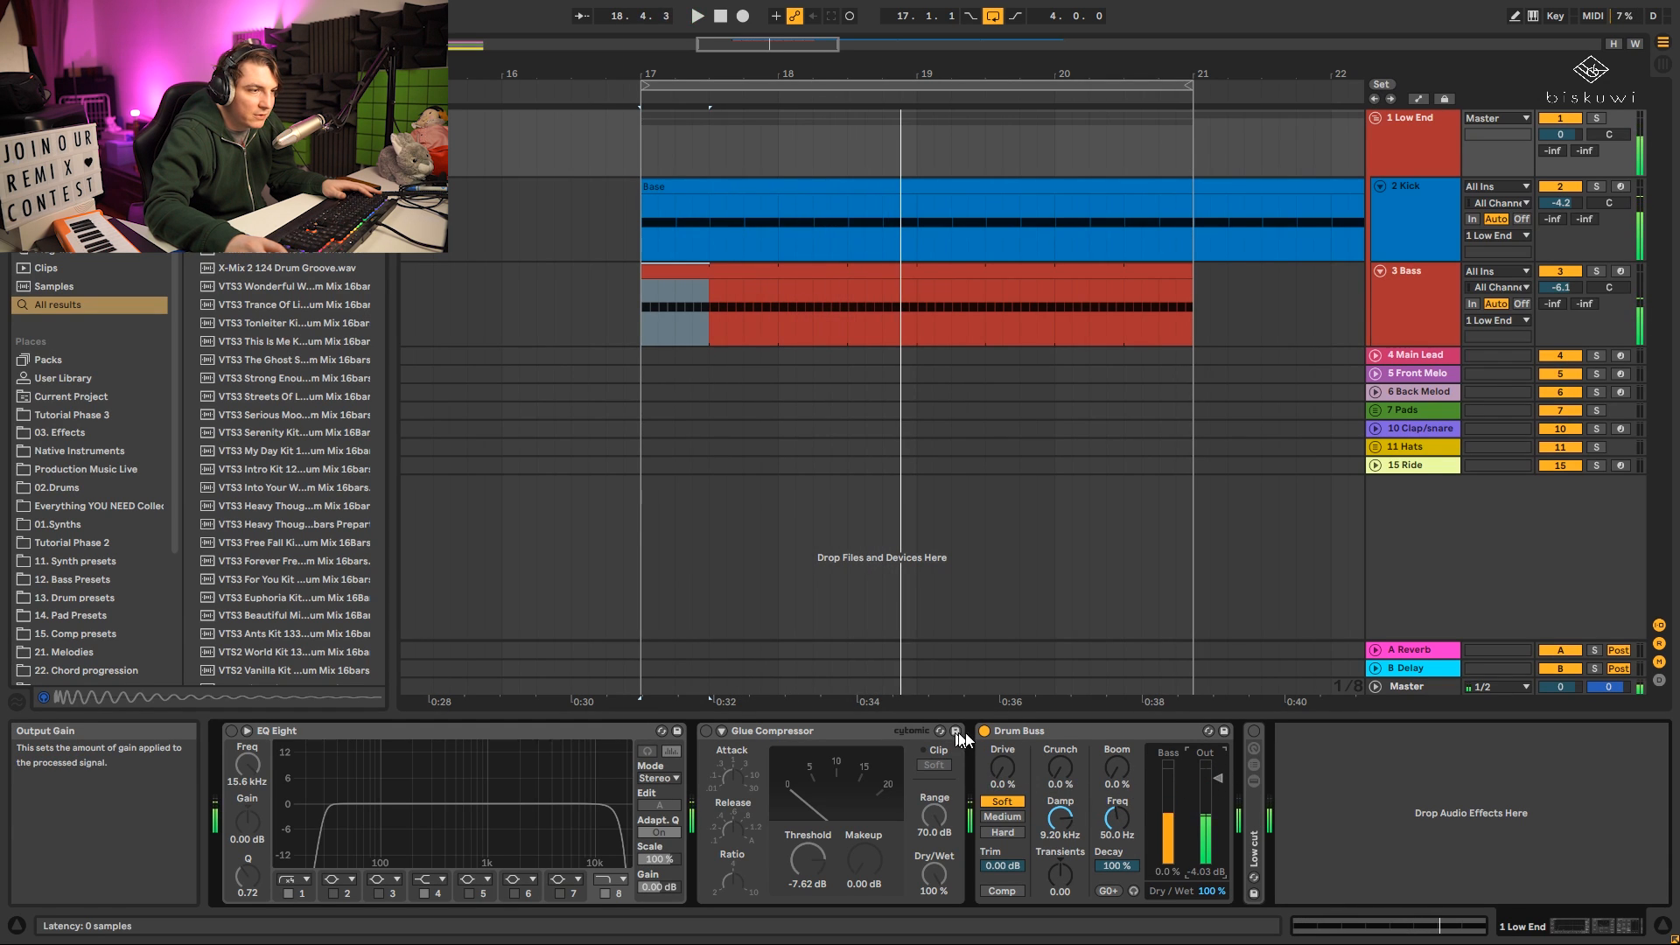
Level-match Drum Buss by comparing it bypassed and active during playback, setting its output gain to -3.29 dB.
key(space)
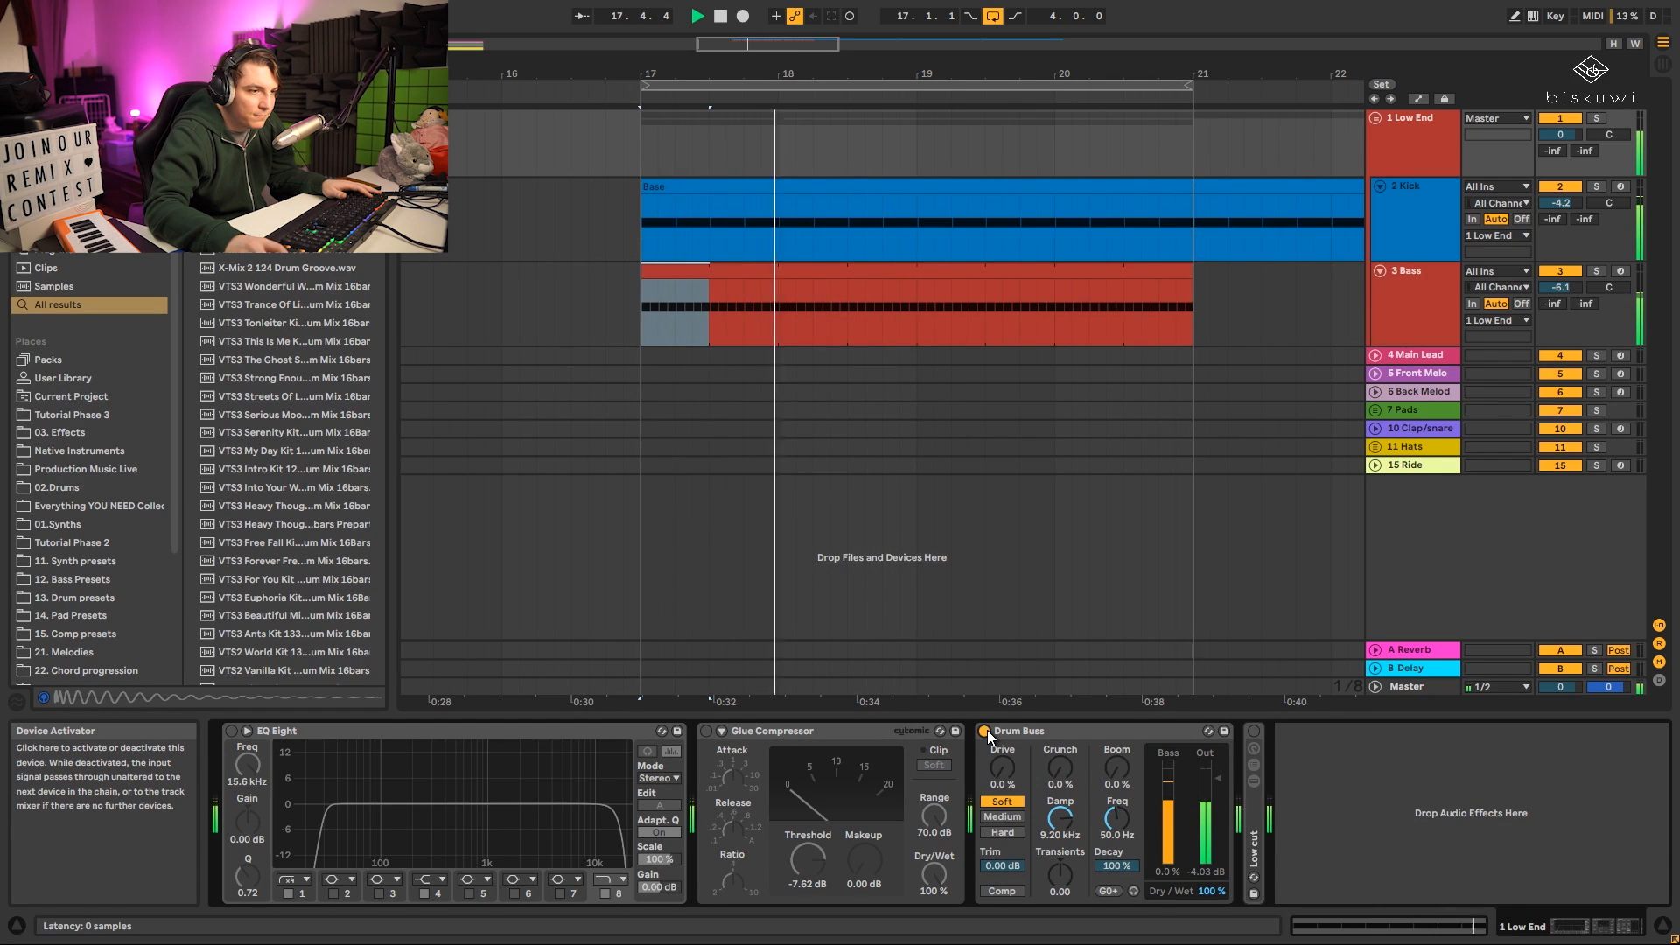
click(985, 732)
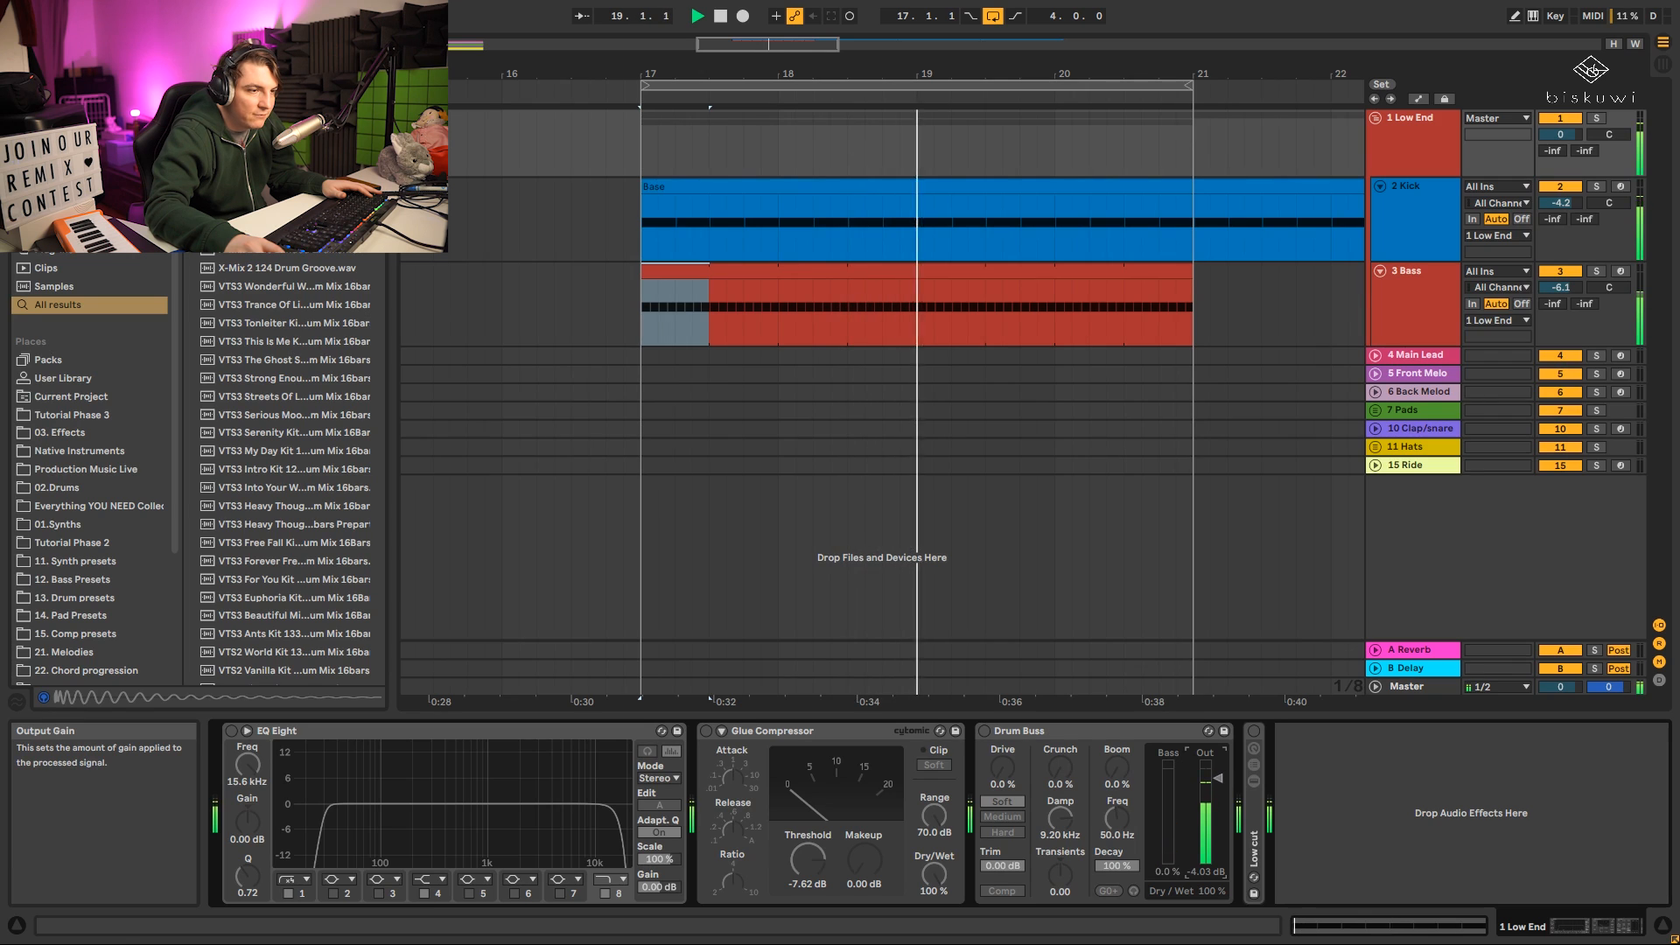
click(985, 731)
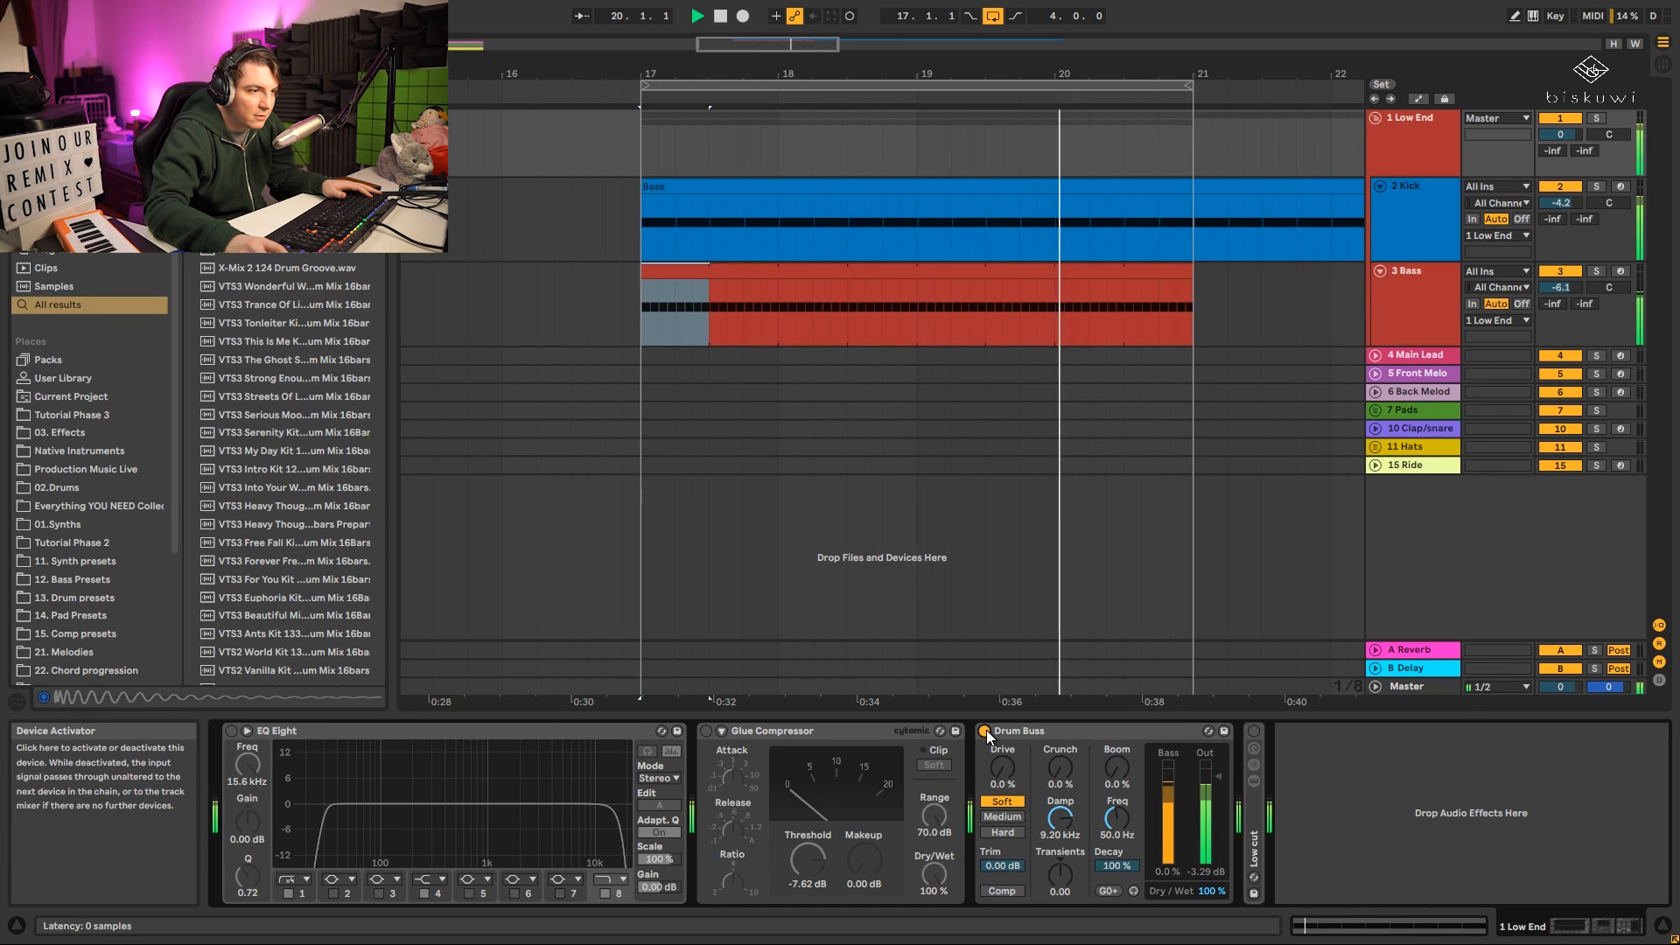
click(985, 732)
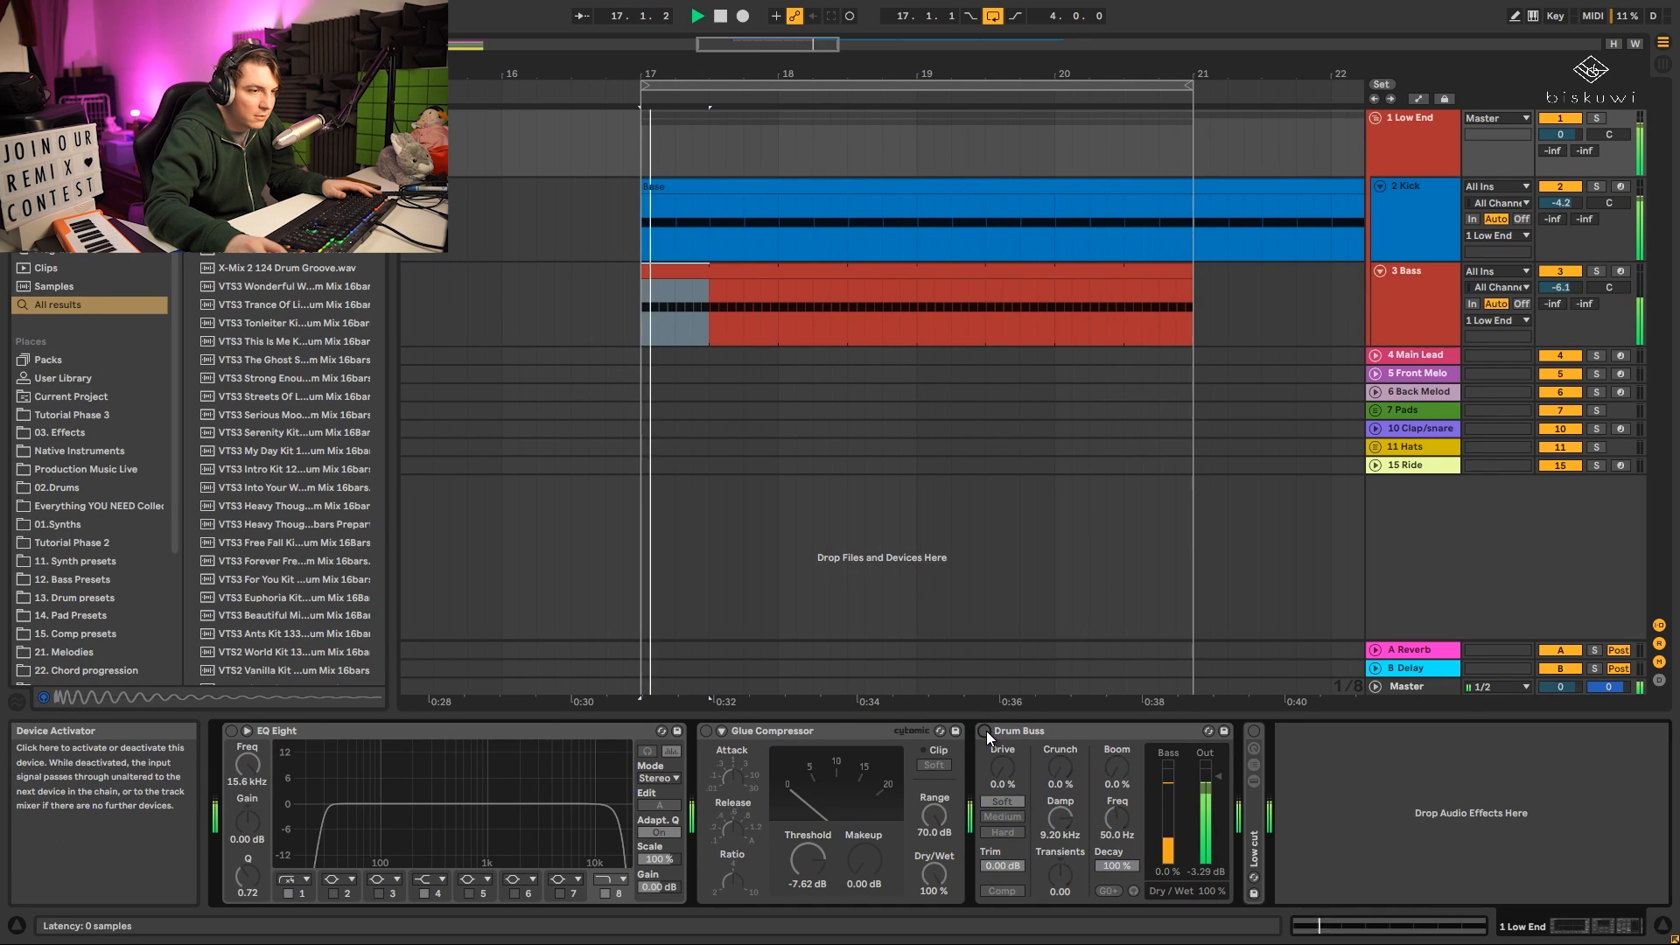
click(985, 731)
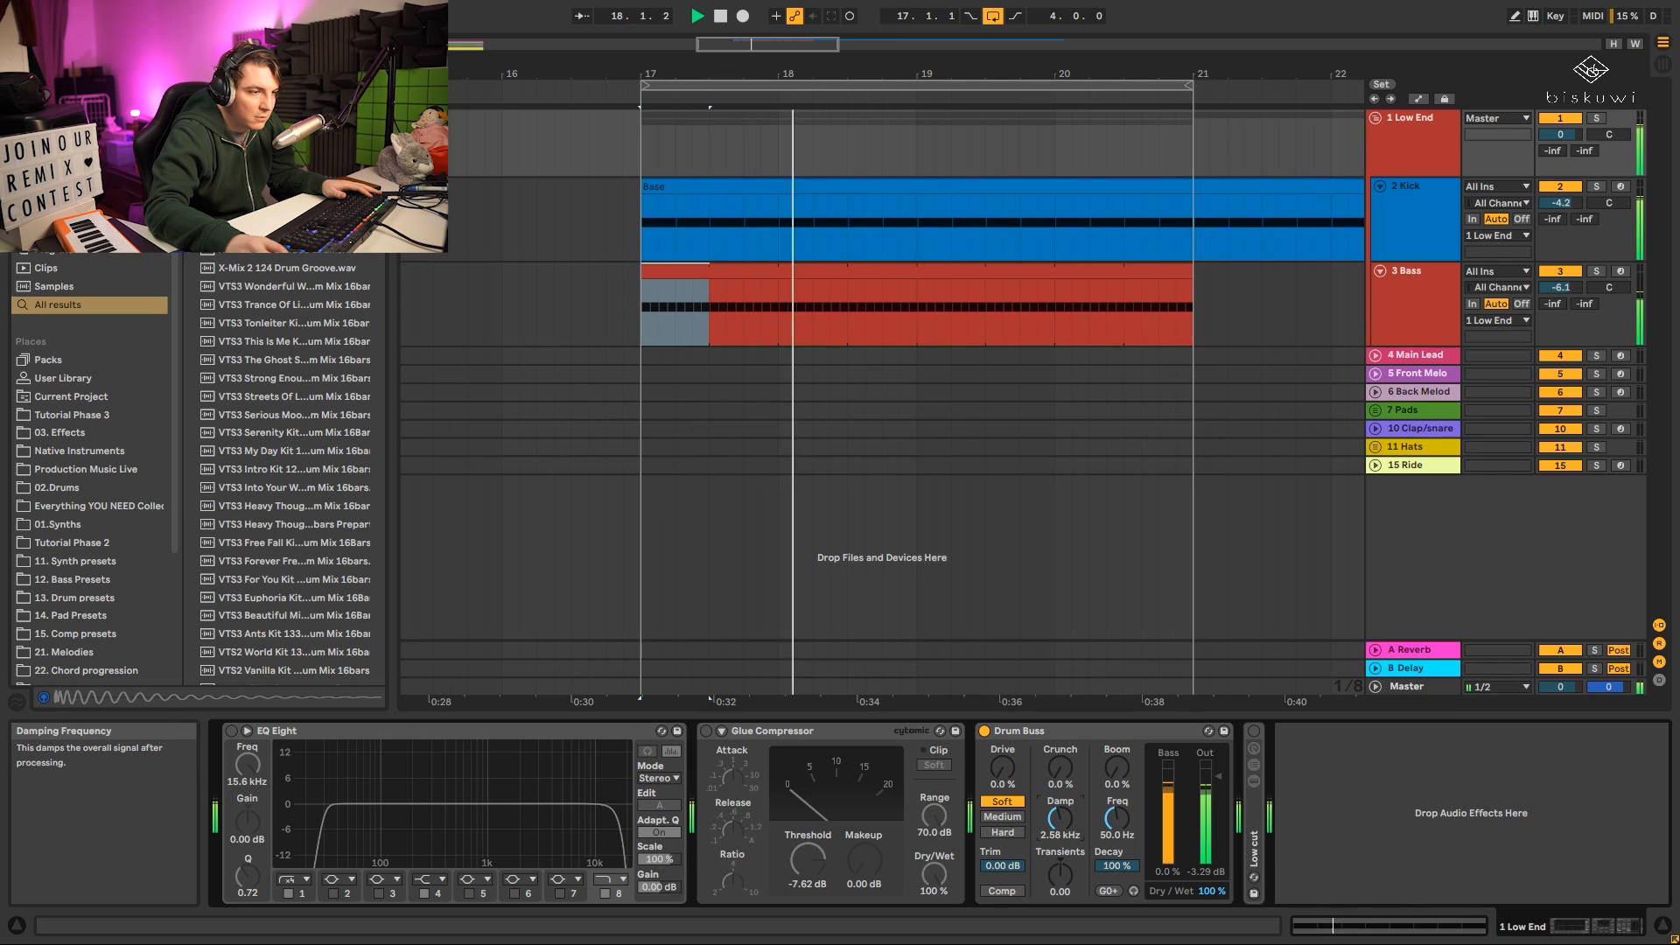
Set Drum Buss's damping to 7.39 kHz and drive to 13%, comparing the sound with the device bypassed and active.
drag(1059, 818, 1005, 768)
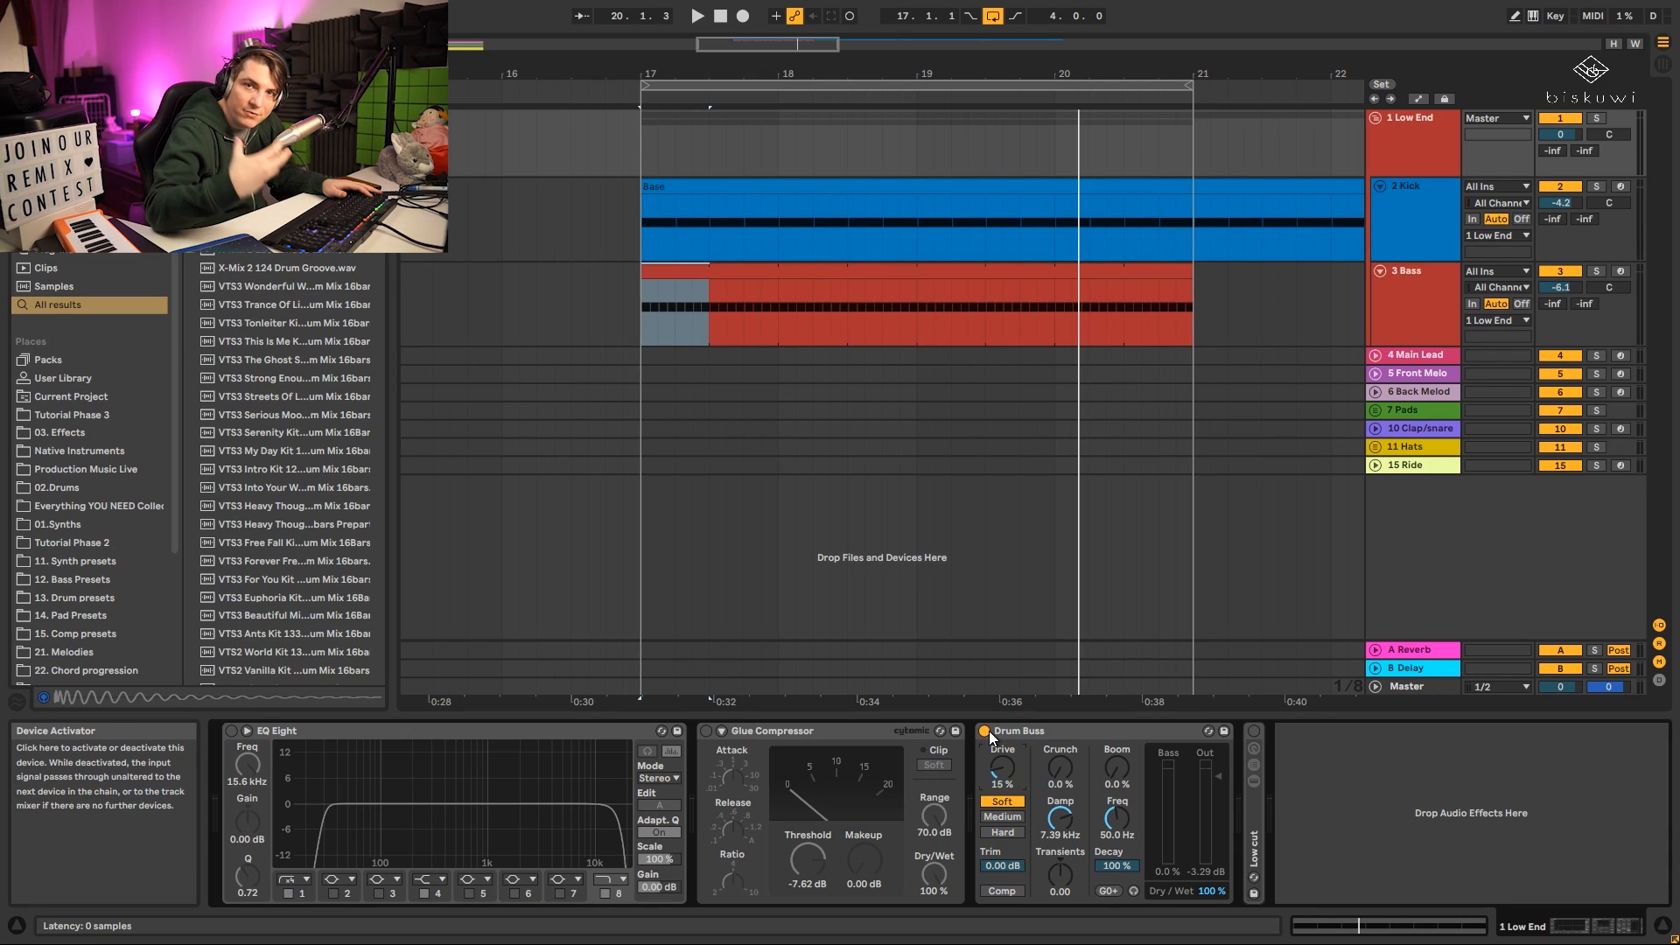
click(986, 731)
key(space)
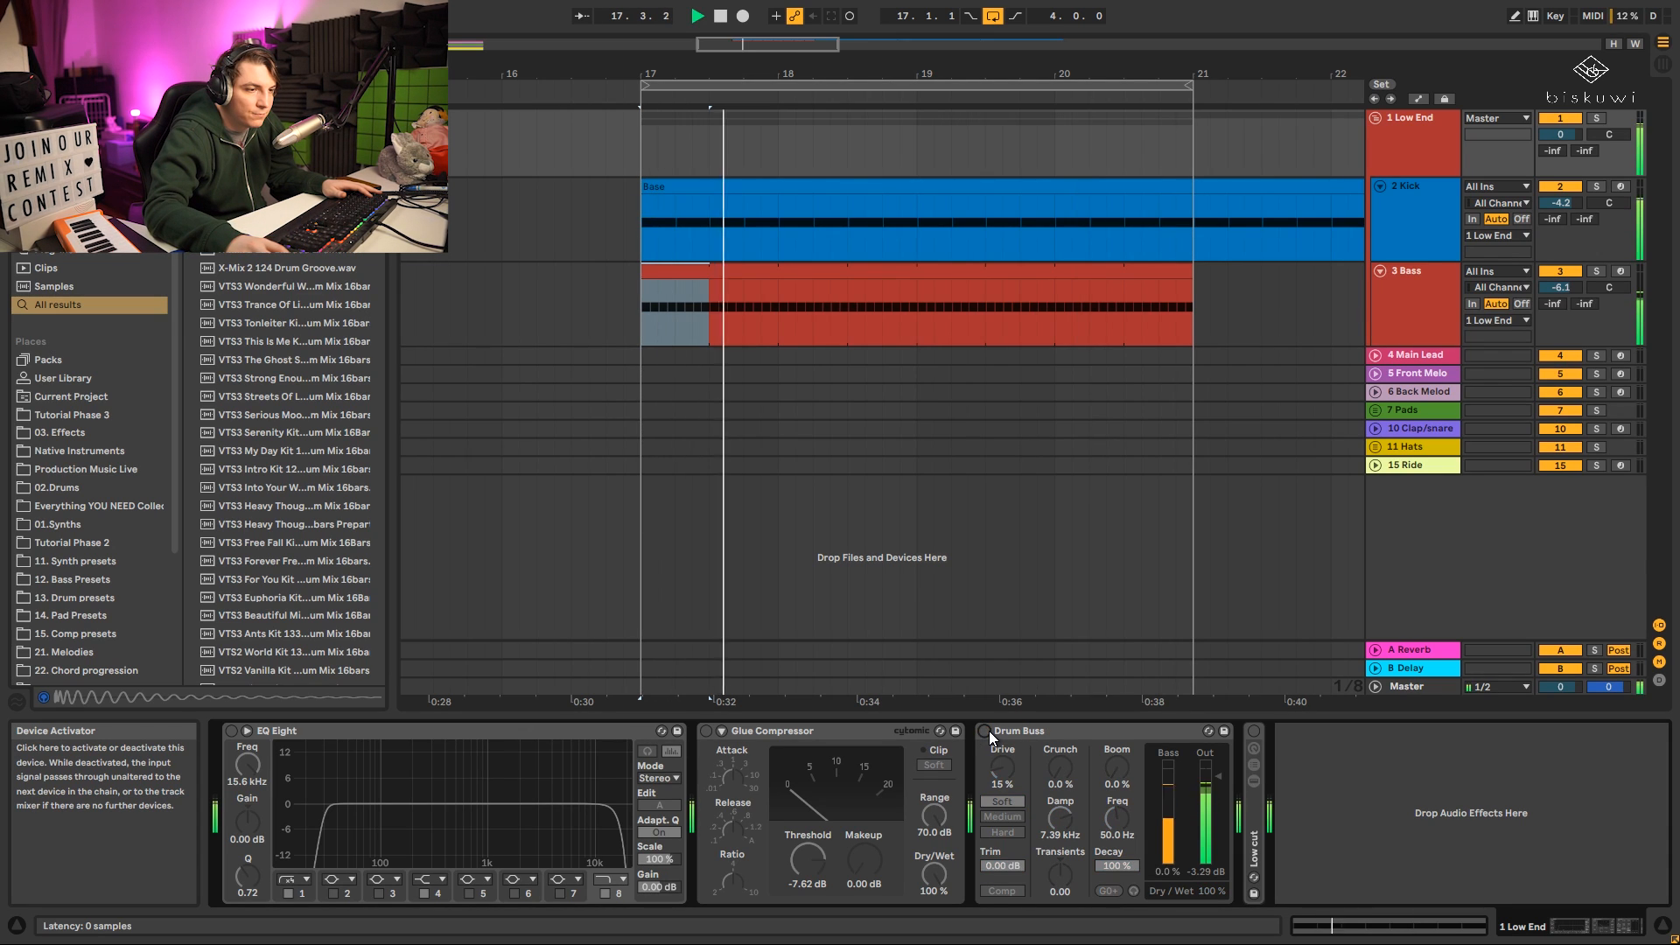
click(986, 731)
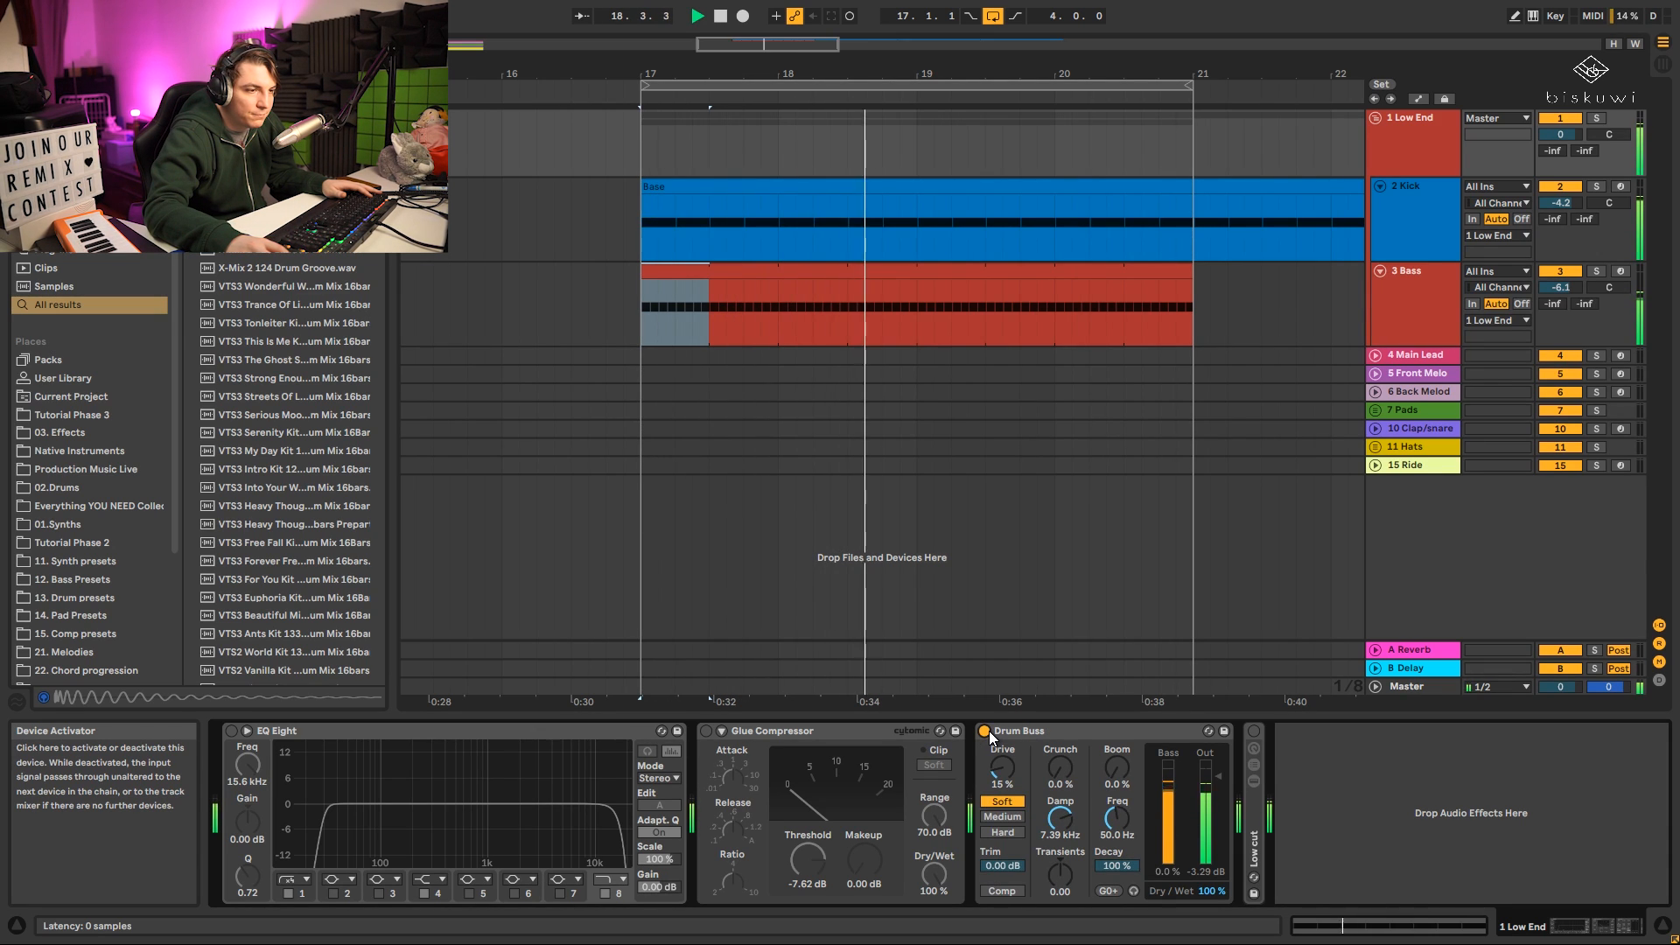
drag(1016, 787, 1016, 793)
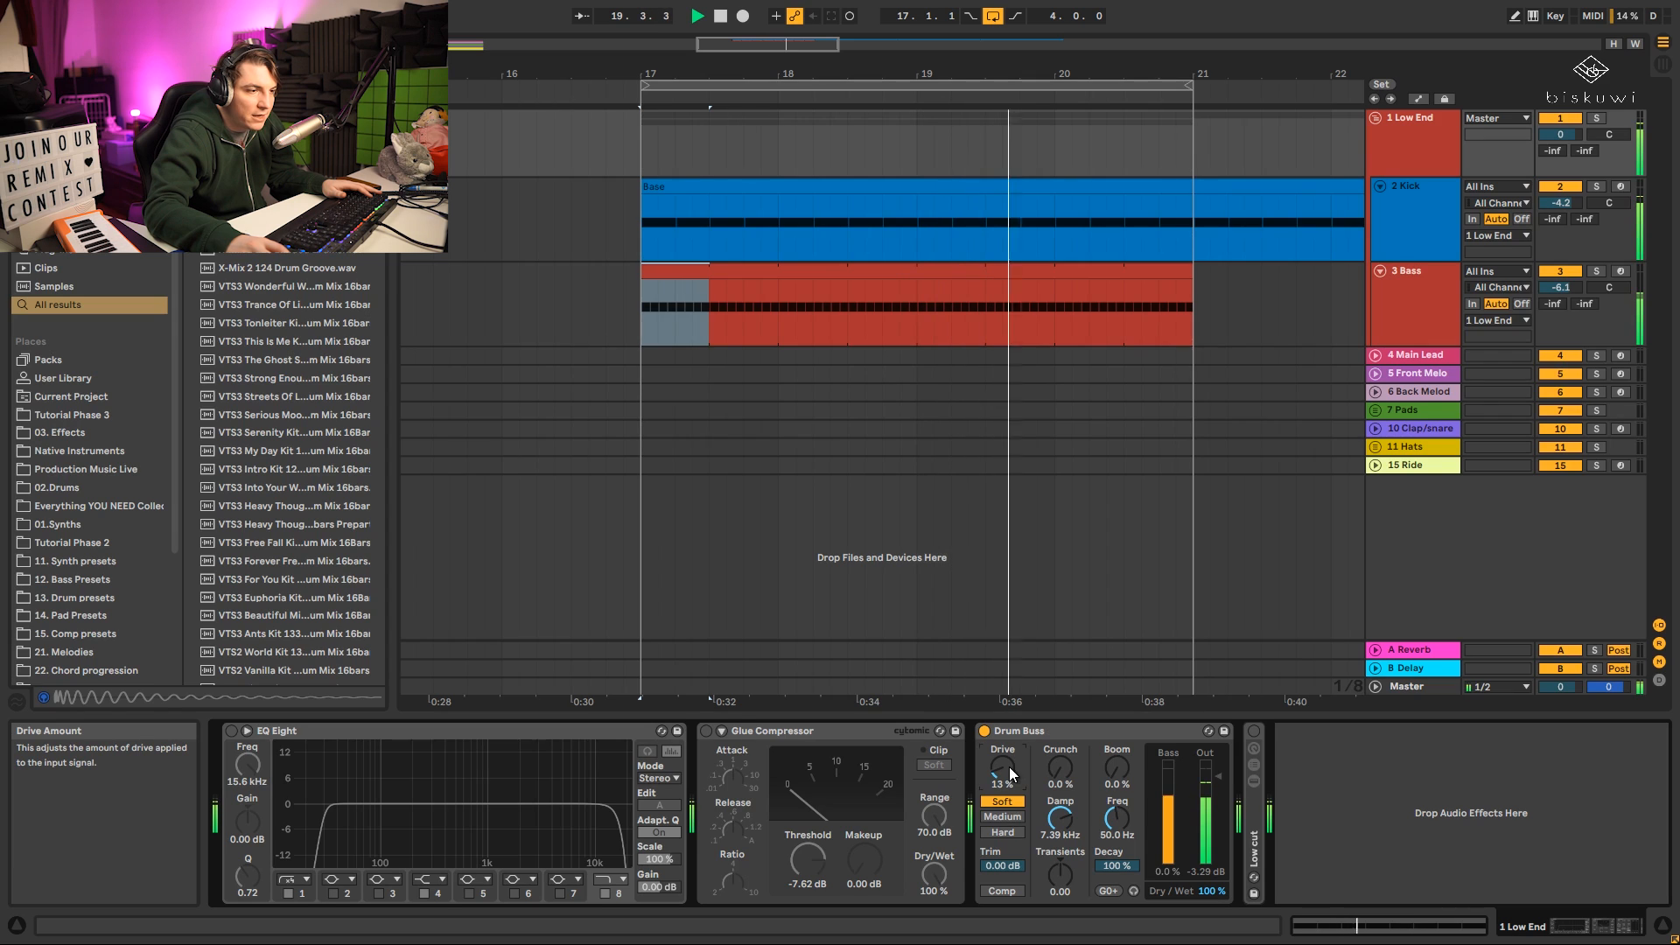
Unfold the Low cut rack, and enable the Glue Compressor with Soft clipping and a threshold of -9.52 dB during playback.
double_click(1258, 744)
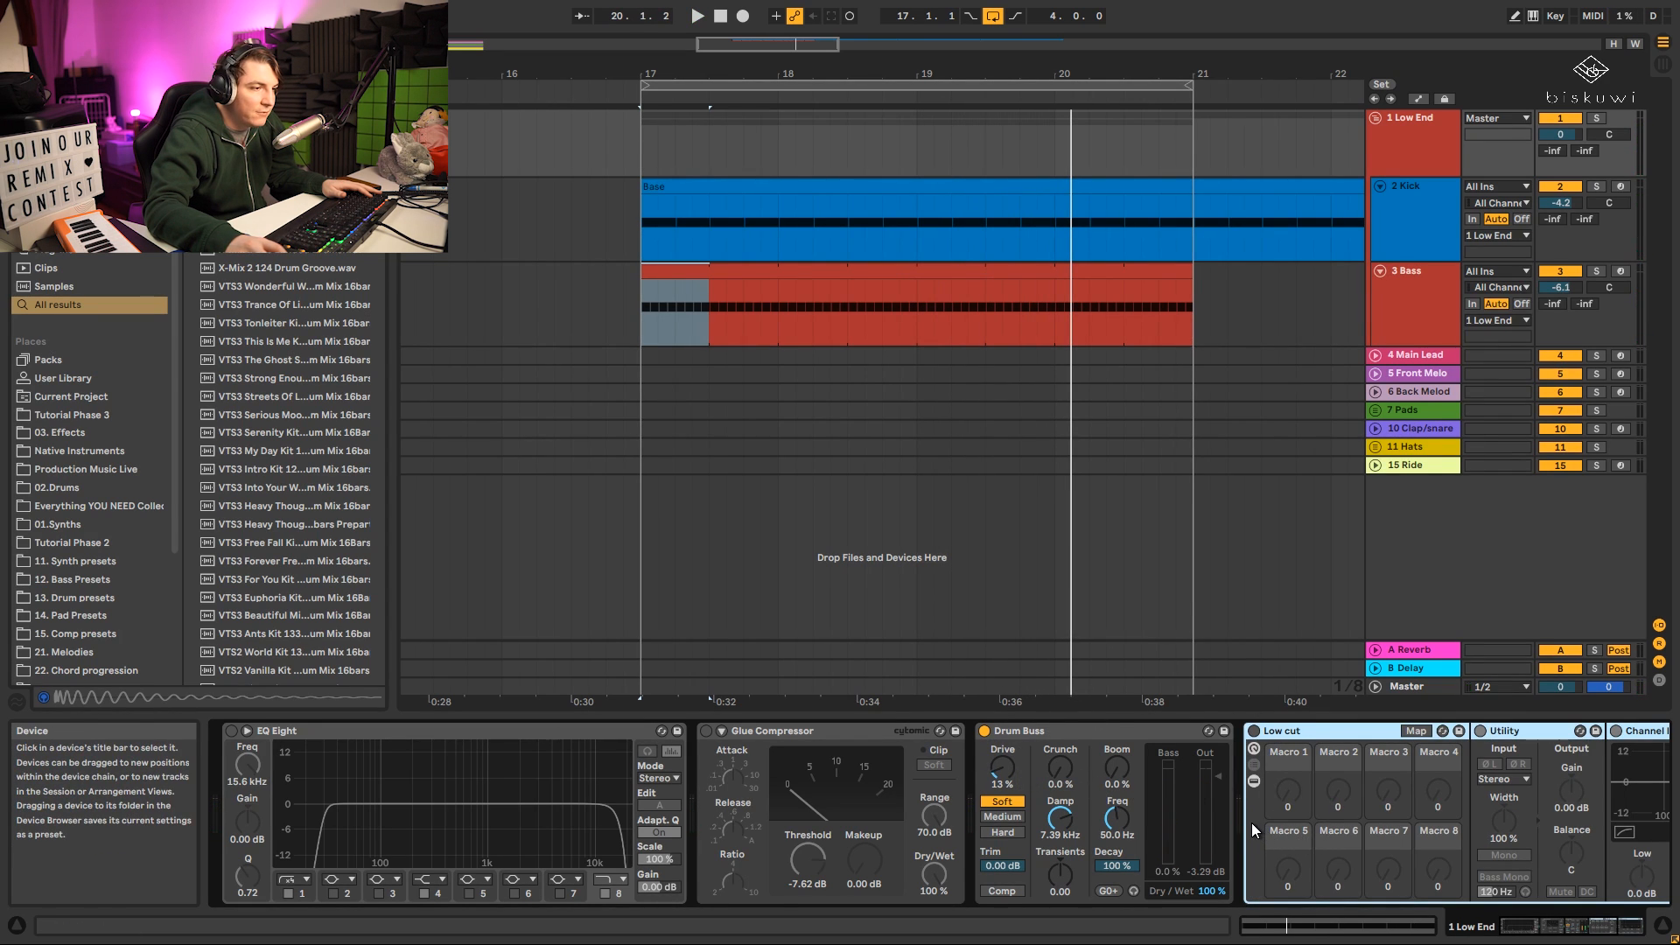
key(space)
click(706, 731)
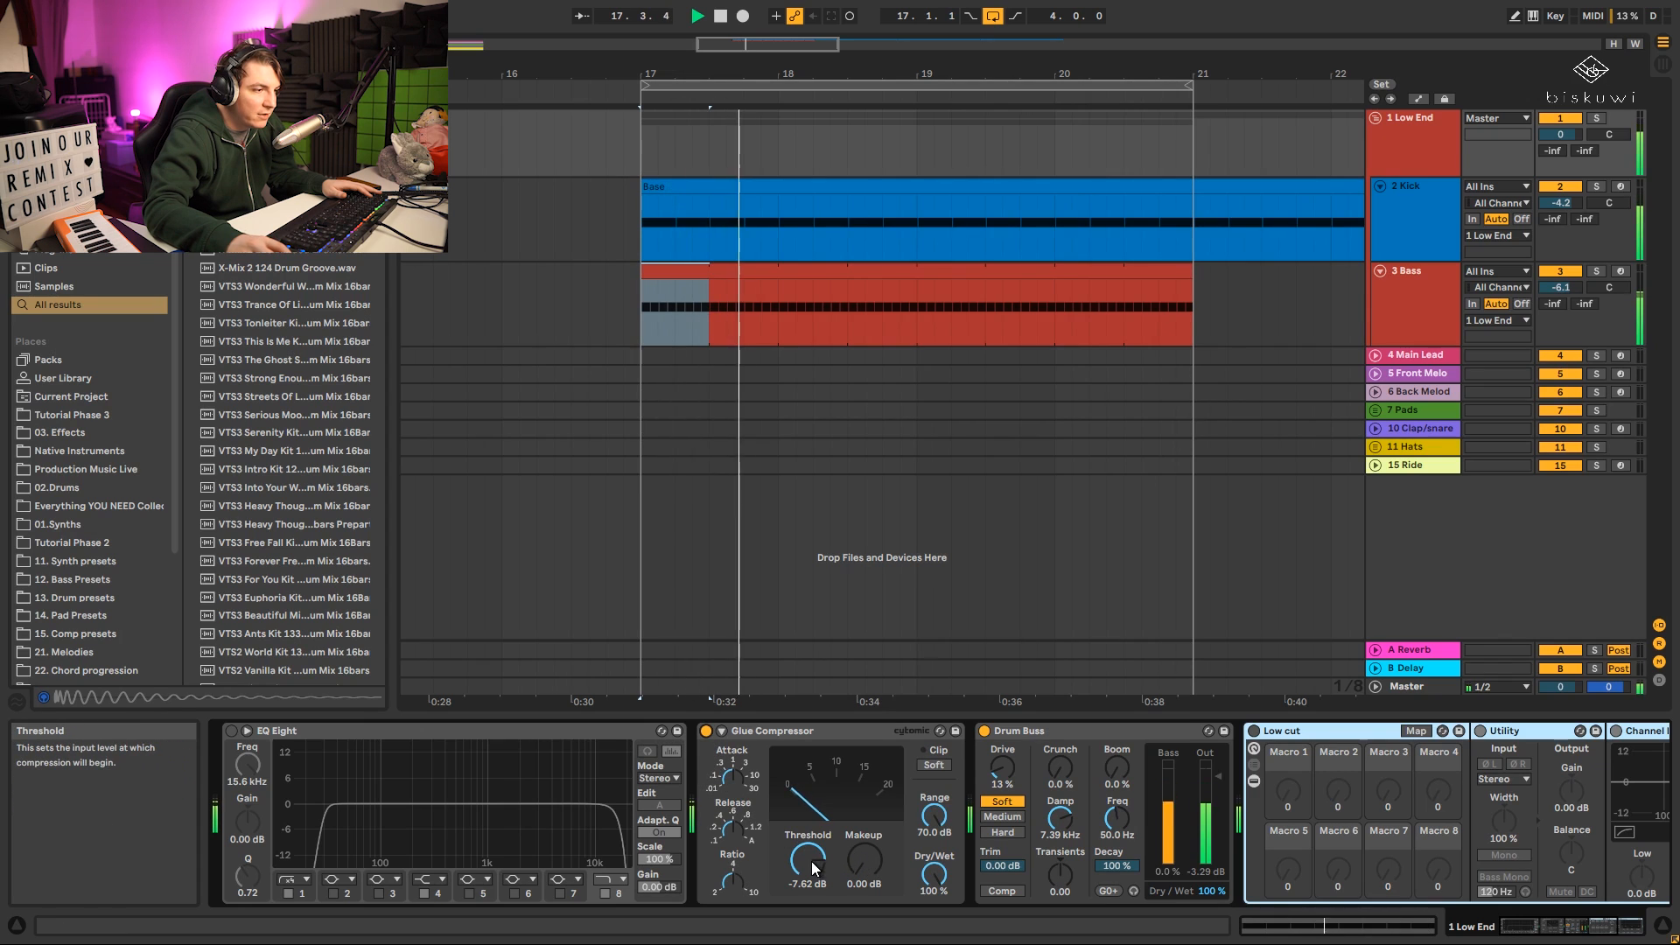
drag(811, 861, 811, 819)
click(933, 765)
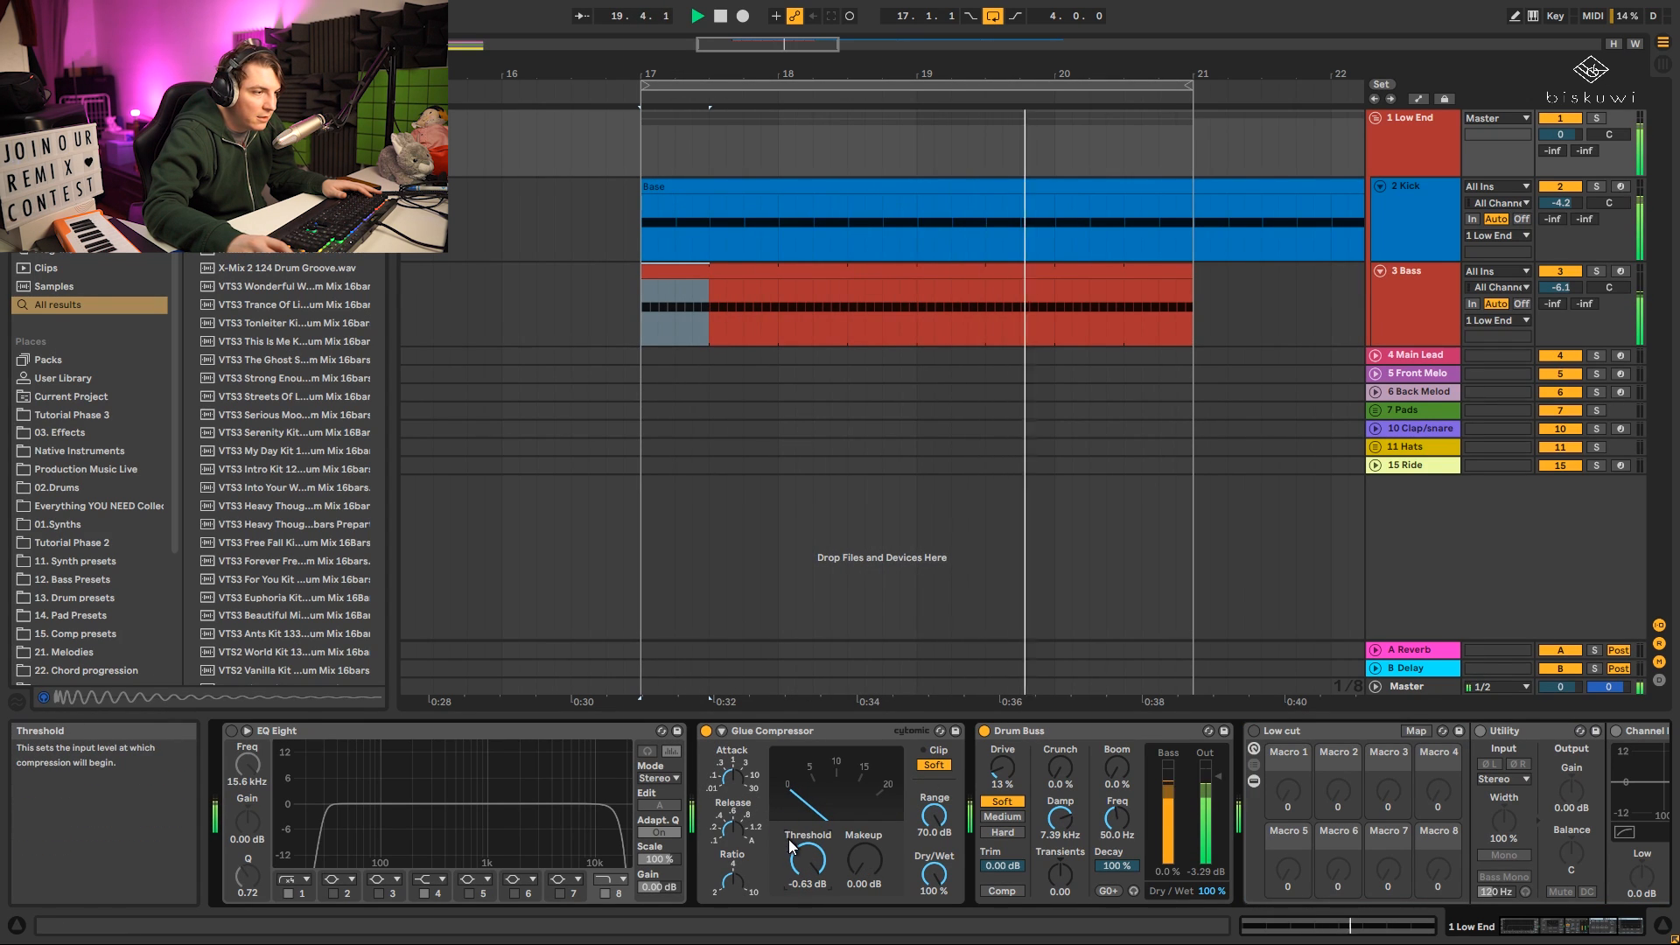
drag(797, 841, 797, 854)
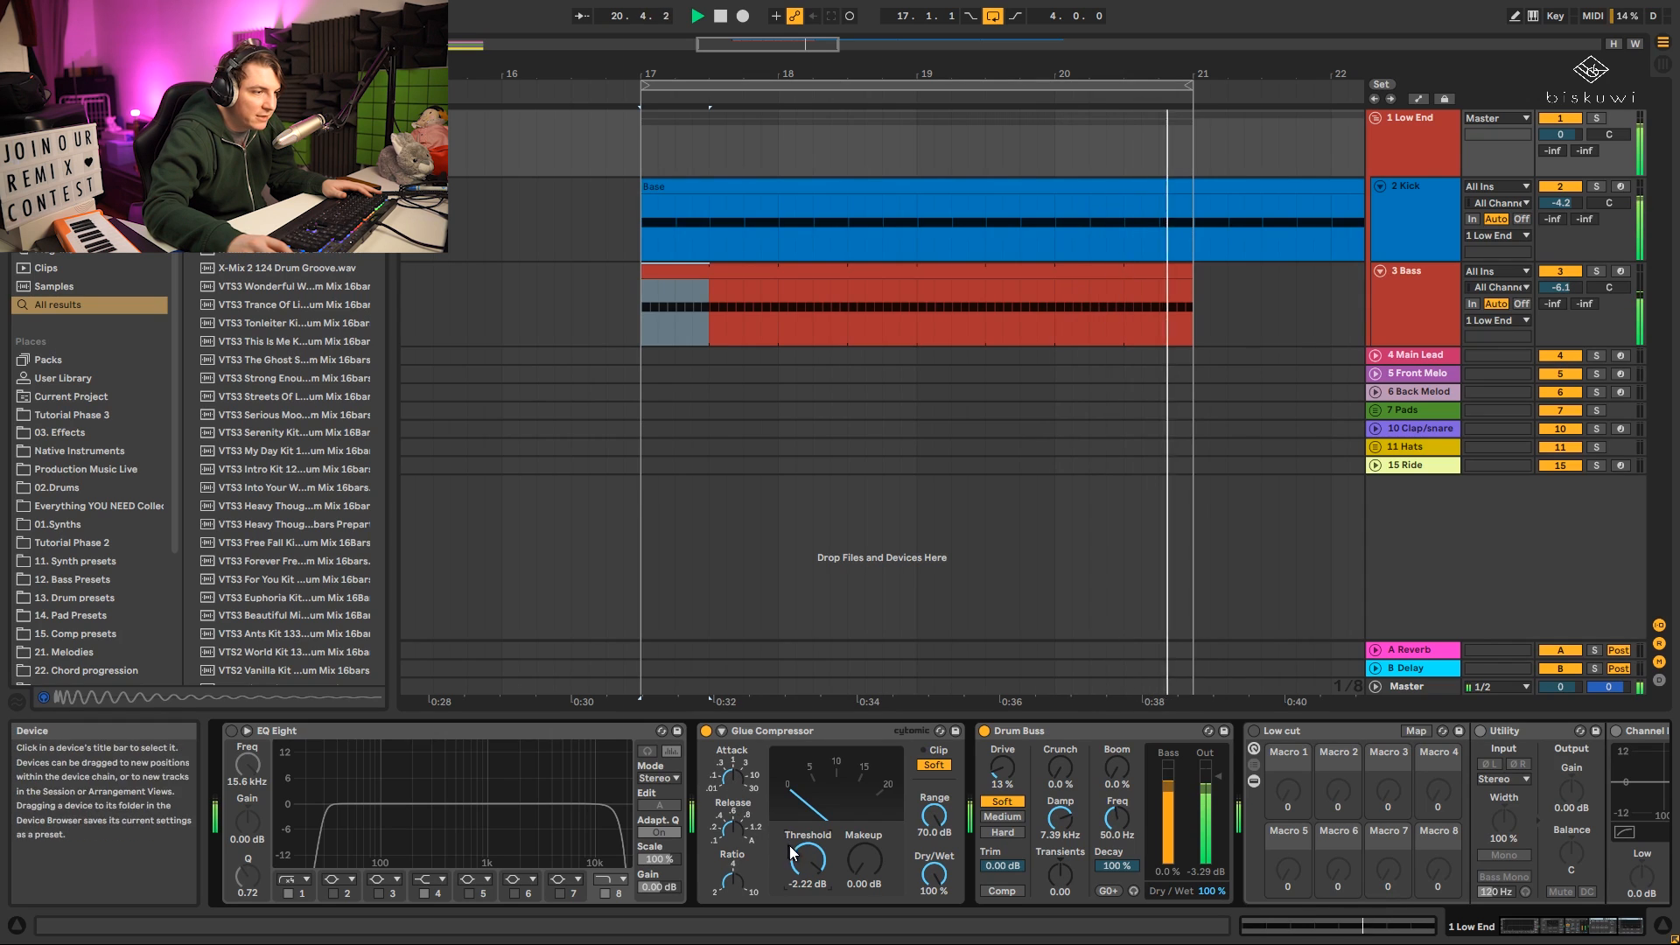
drag(797, 854, 797, 861)
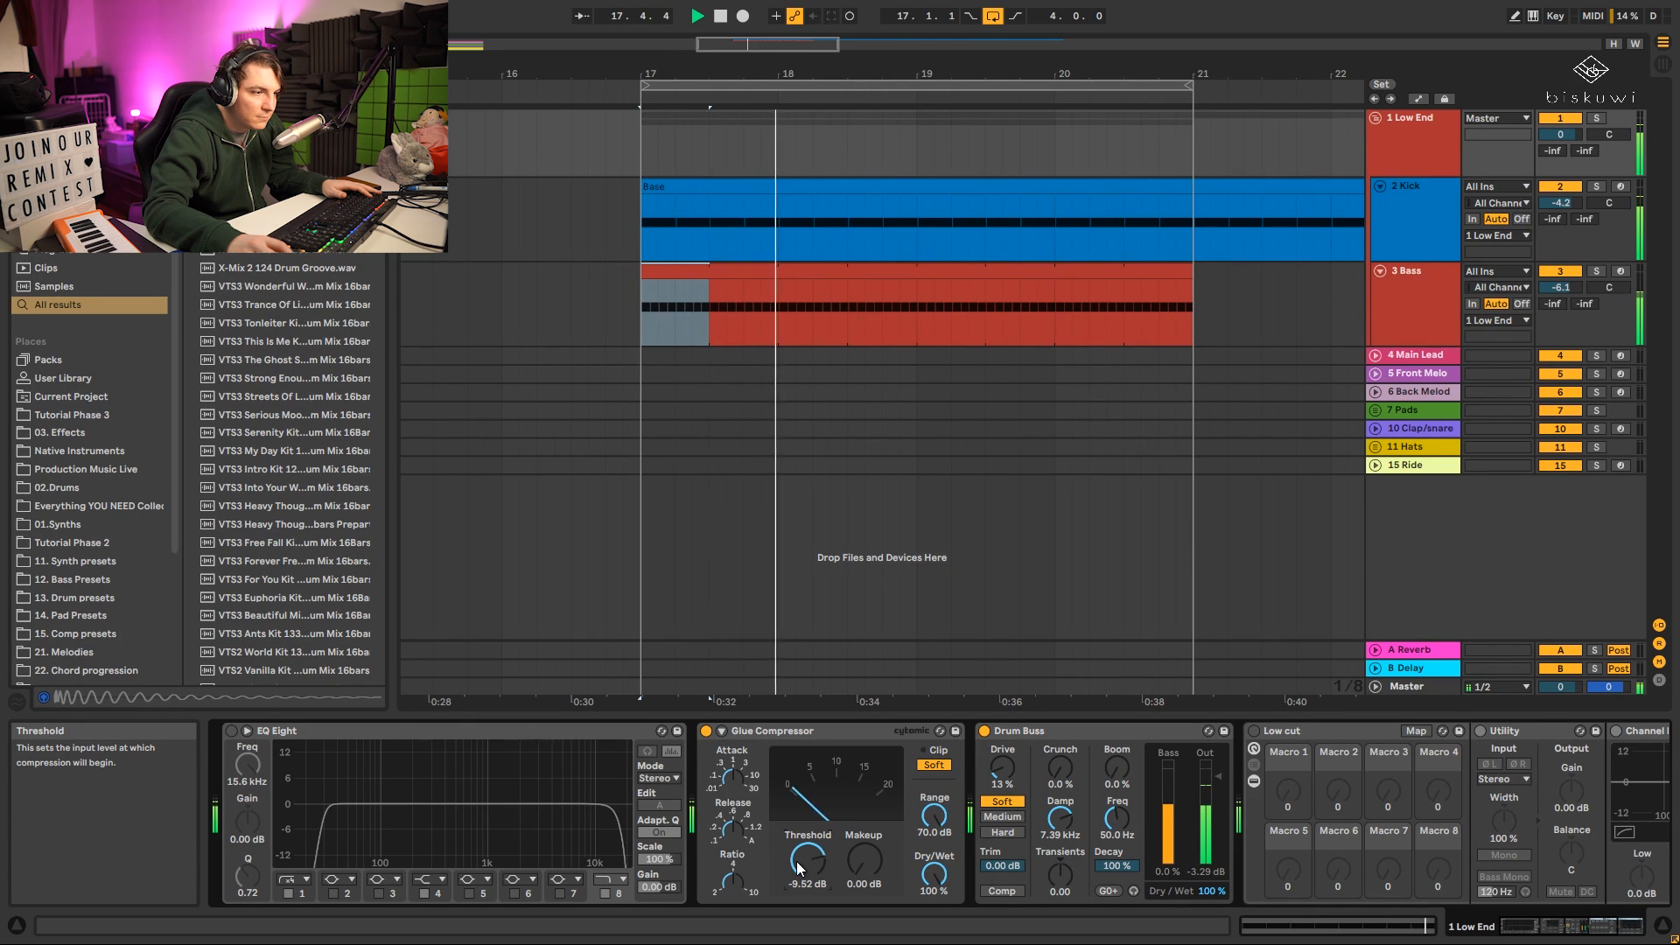
Compare the Low End group's sound with the Glue Compressor bypassed and active during playback.
click(705, 731)
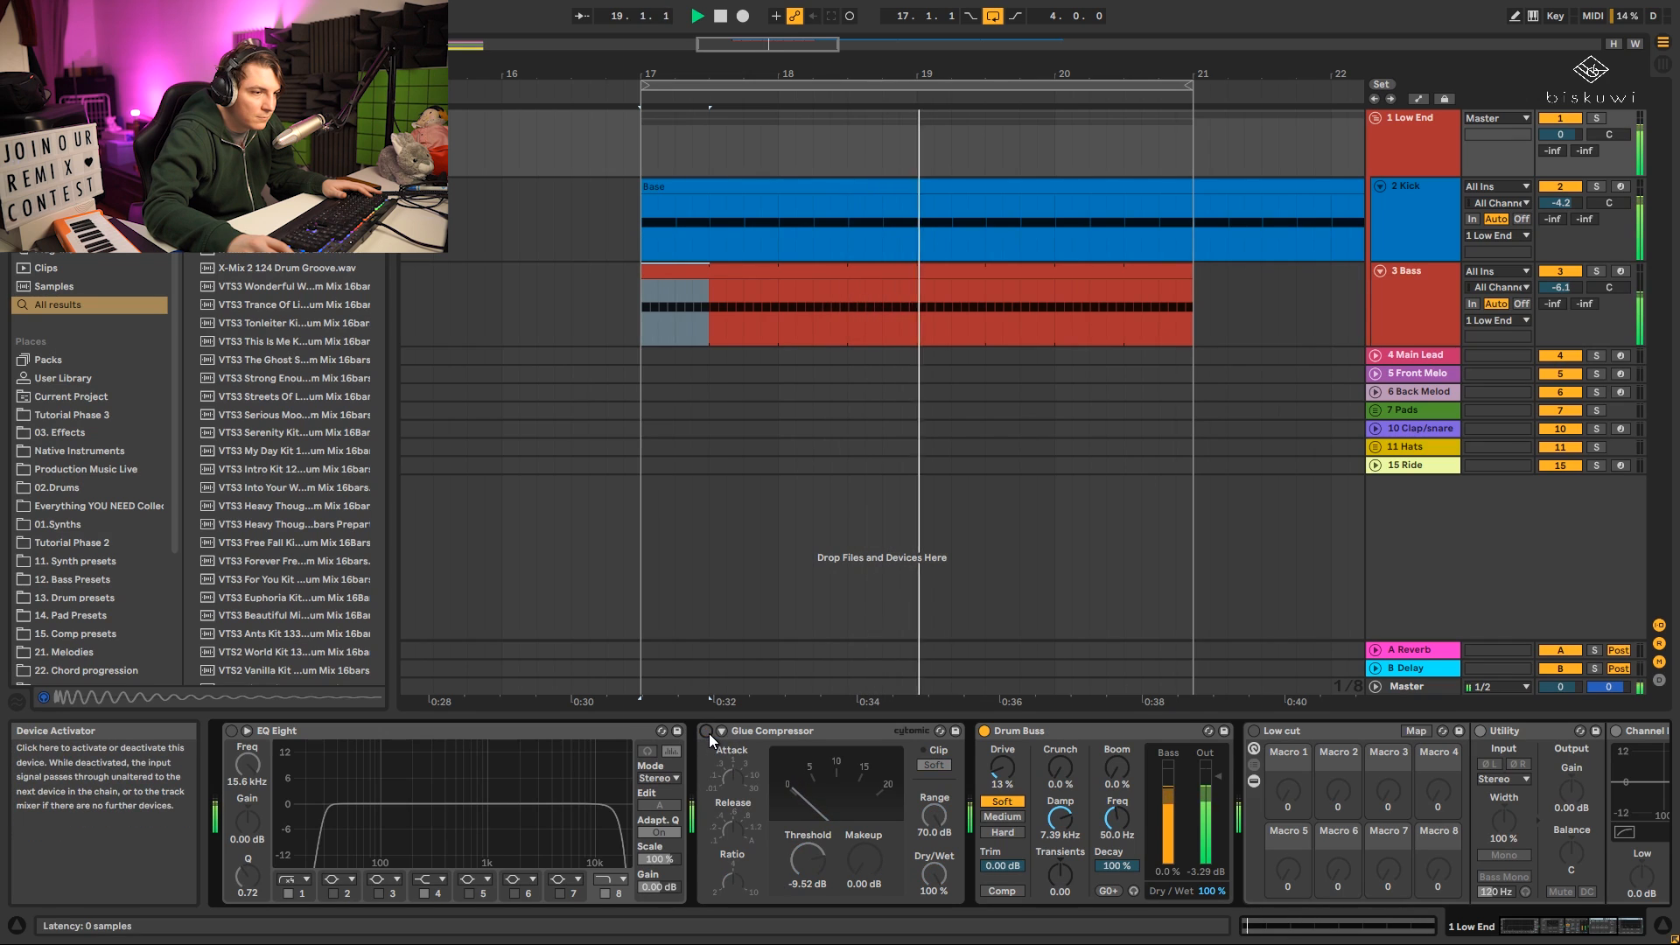
click(706, 731)
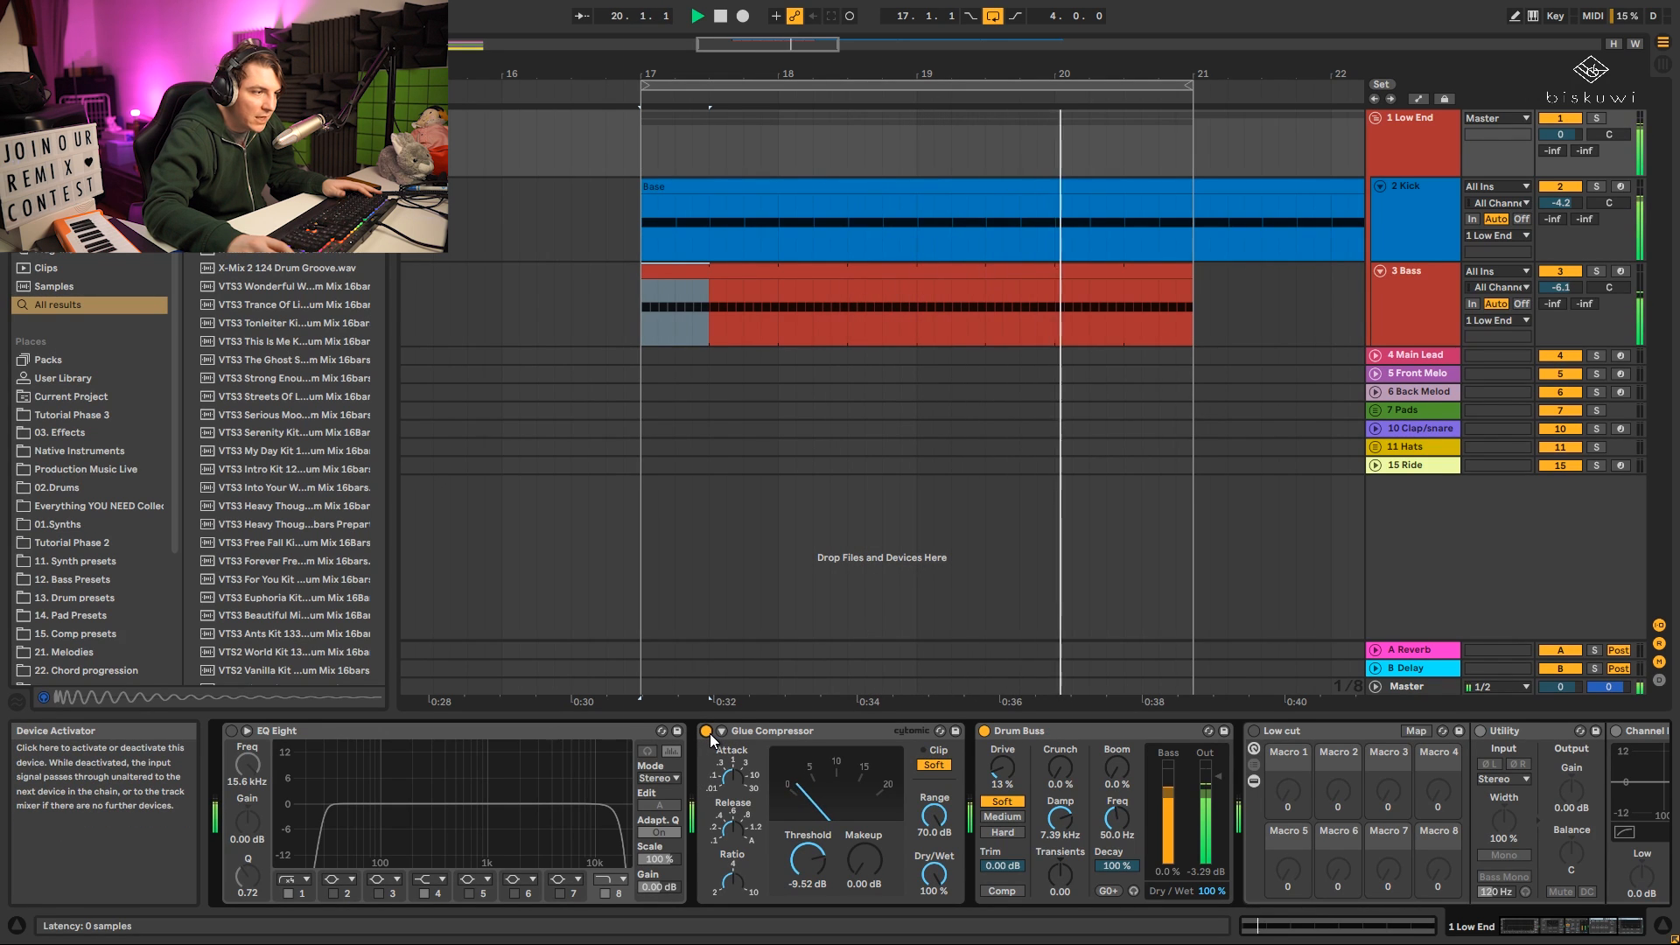
key(space)
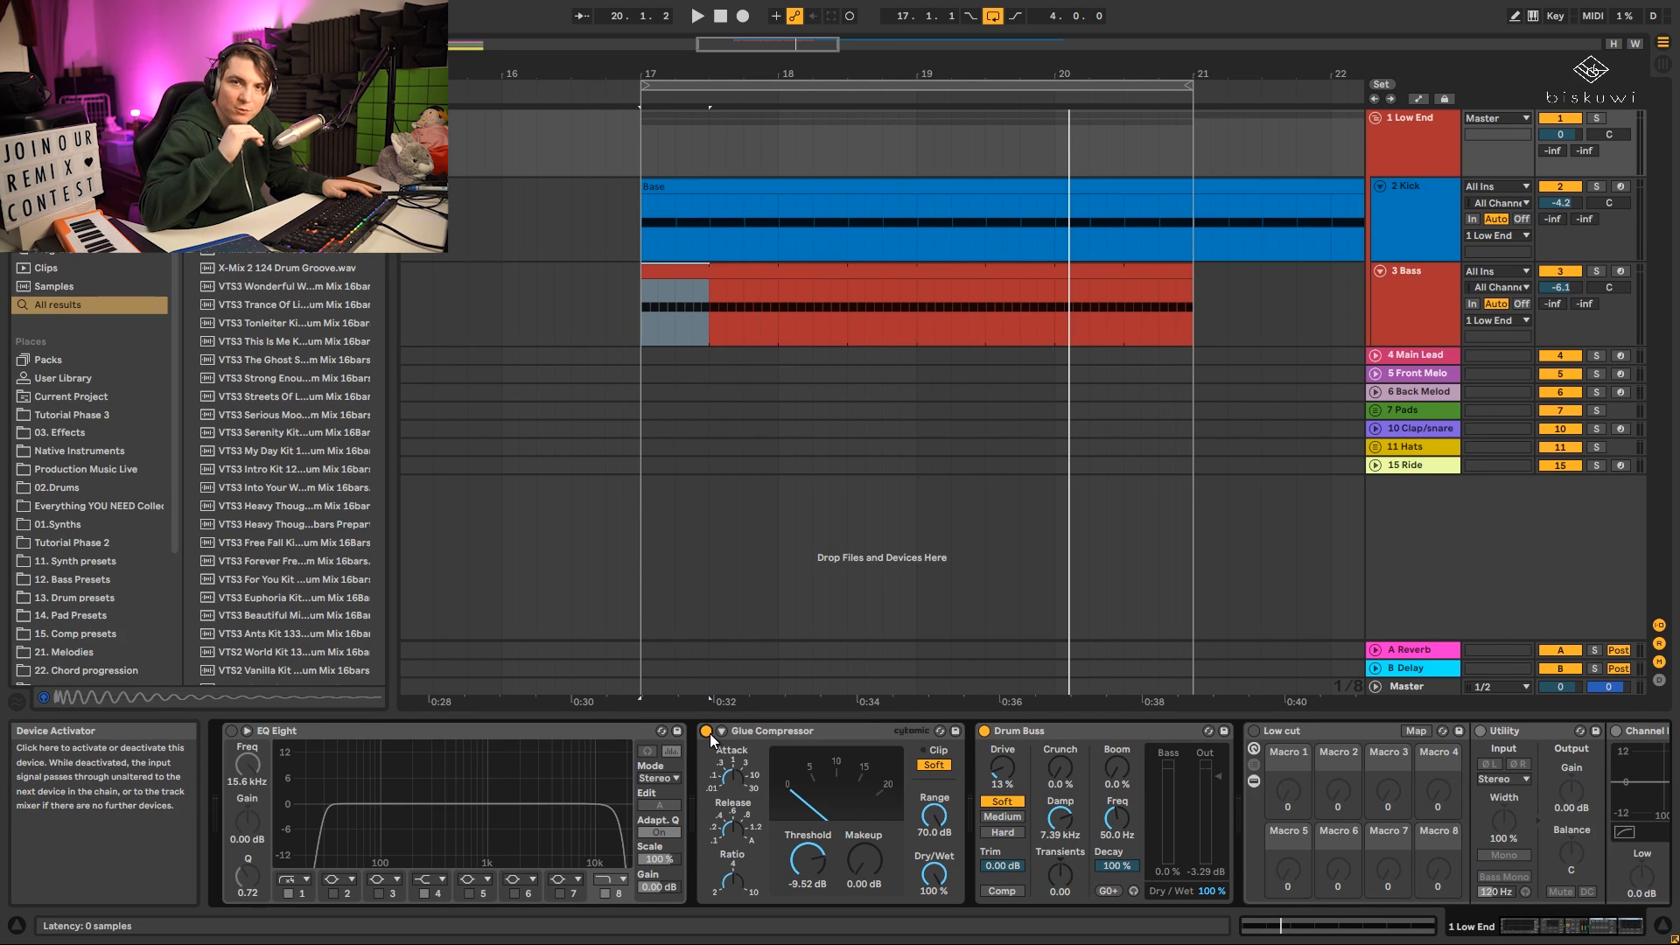
Enable EQ Eight on the Low End group during playback, set its low cut to 18.2 Hz and disable band 8's high cut.
key(space)
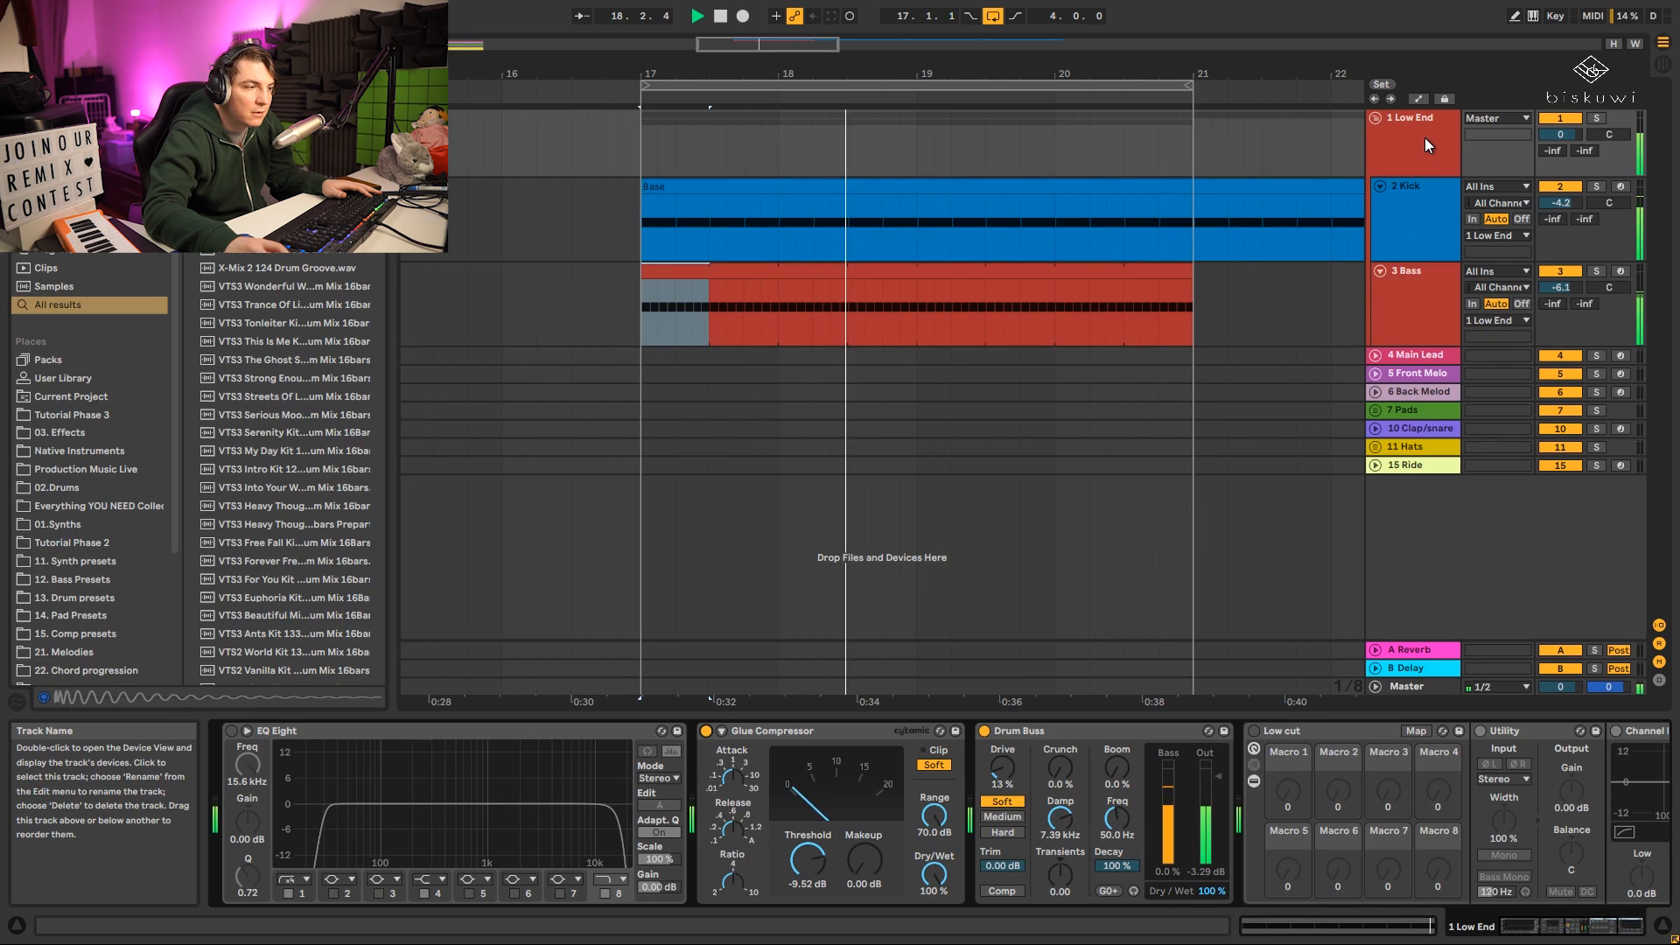
click(261, 731)
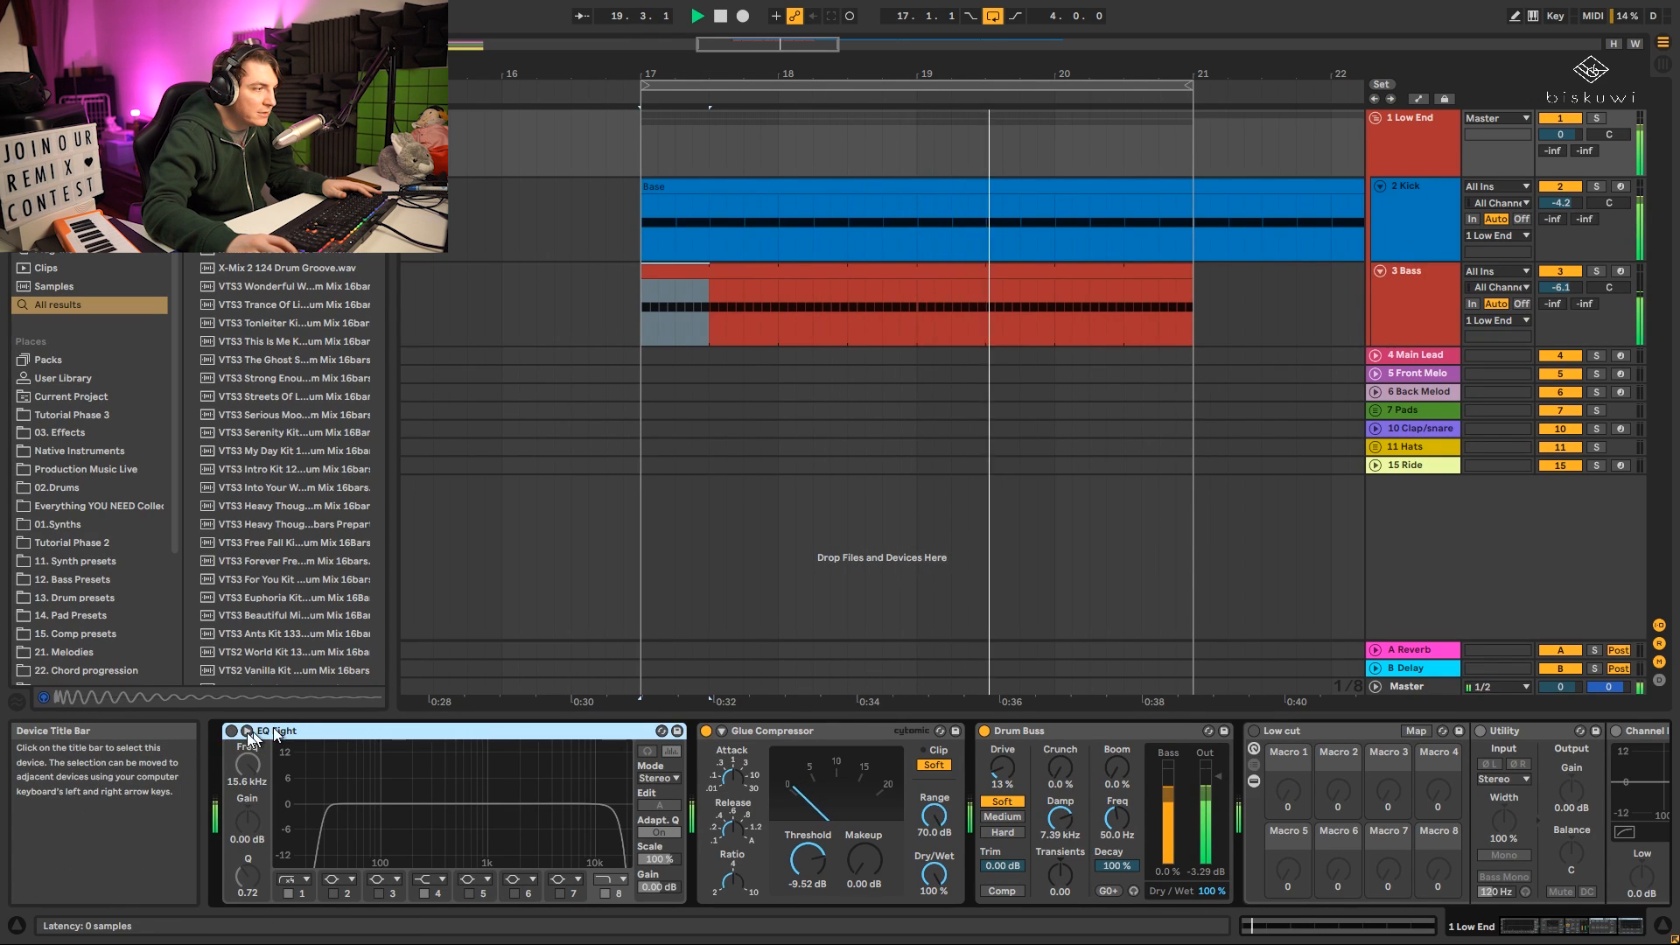
click(232, 731)
drag(330, 821, 305, 820)
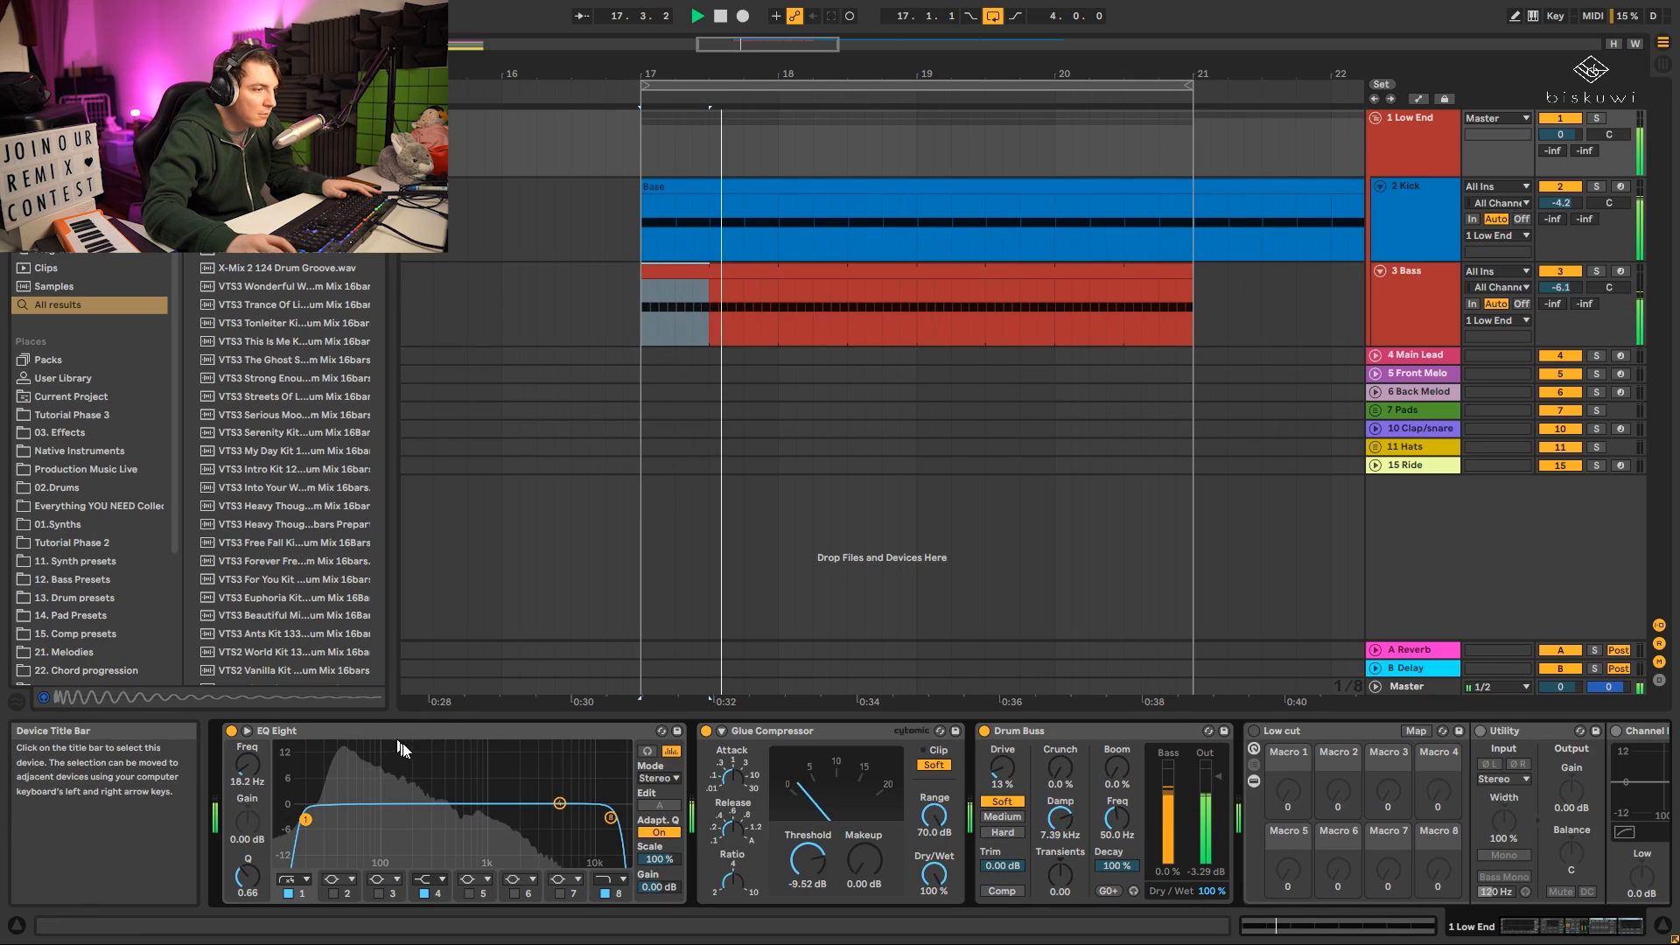
click(605, 894)
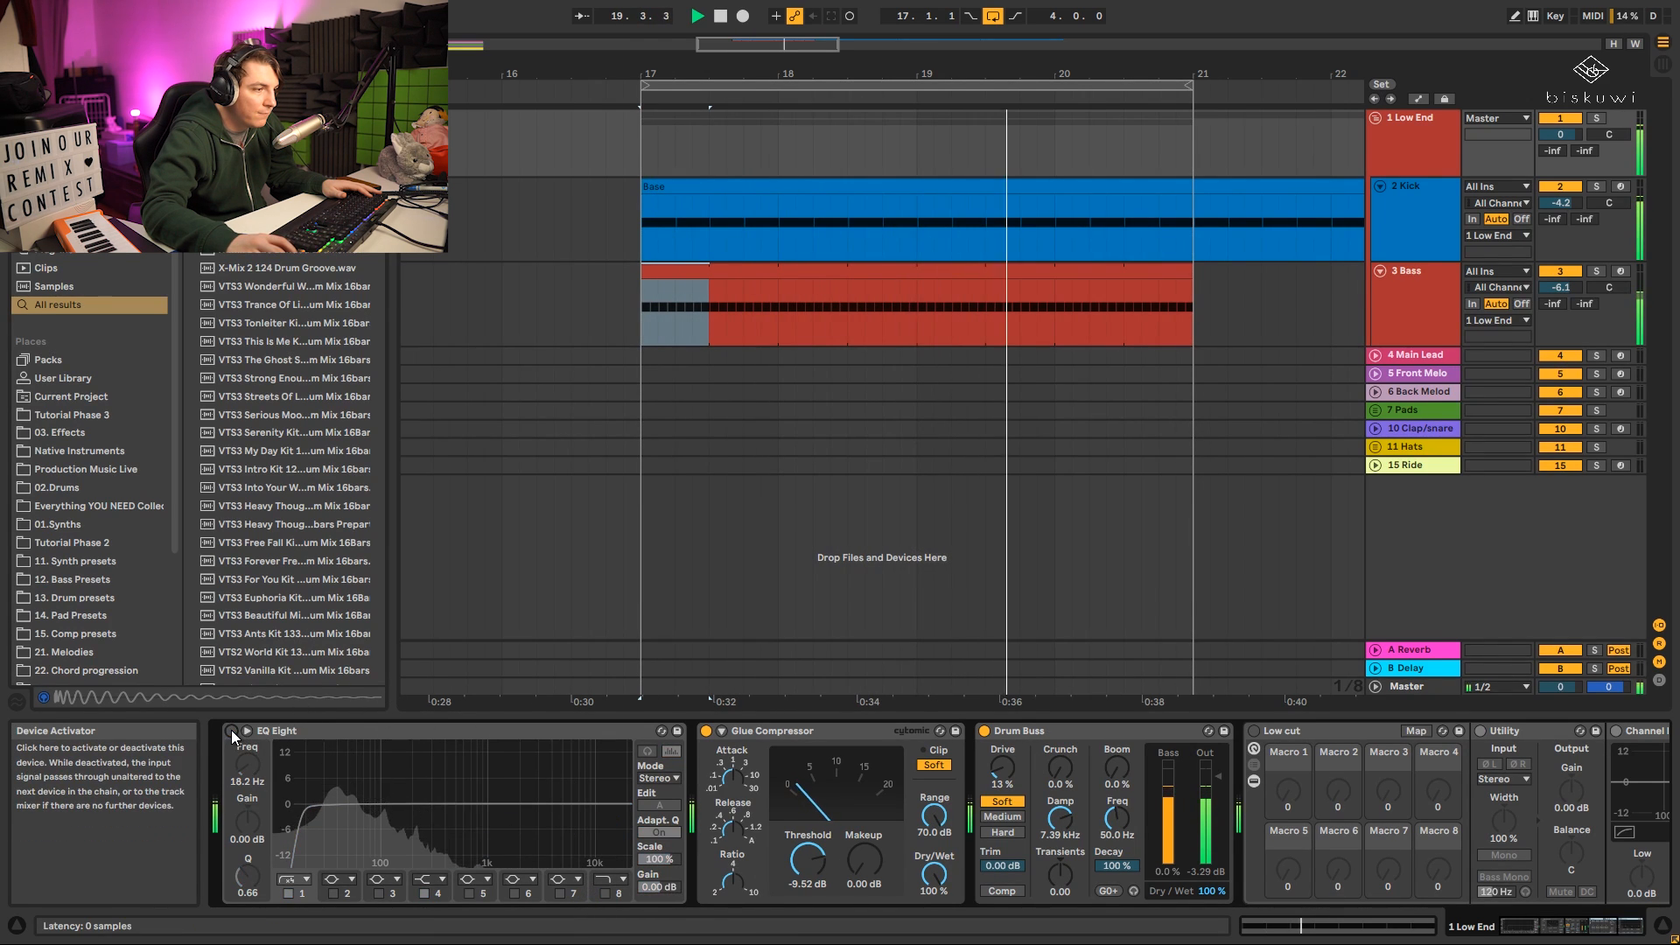
key(space)
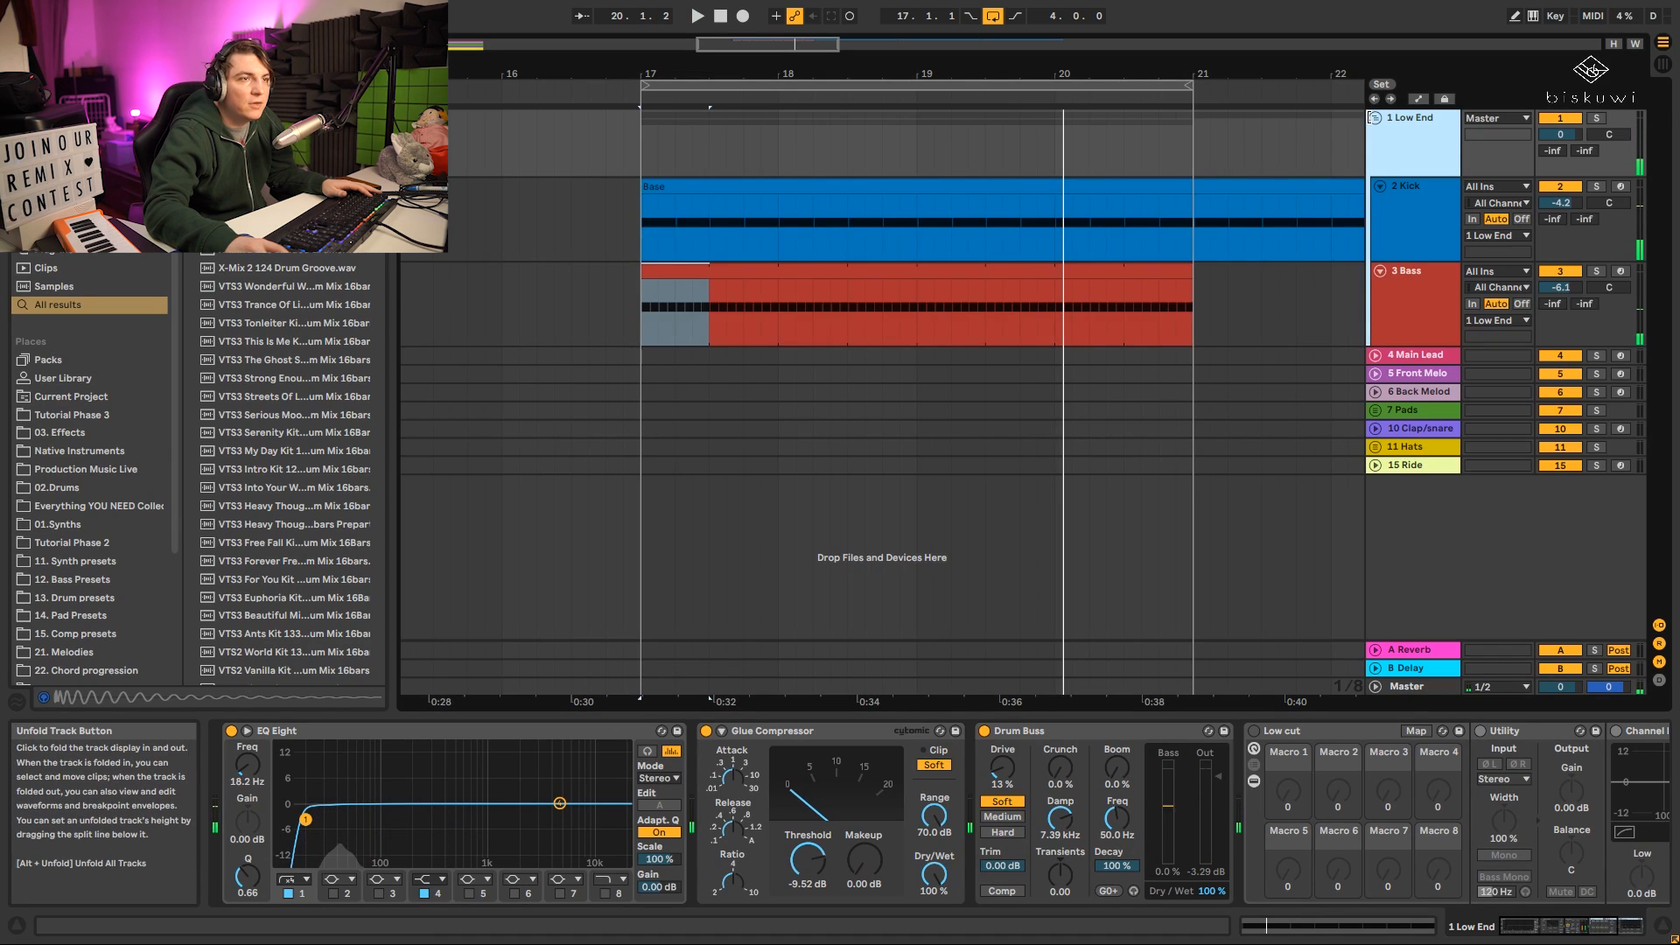
Fold the Low End group and load the Diva instrument onto the Main Lead track.
click(1374, 117)
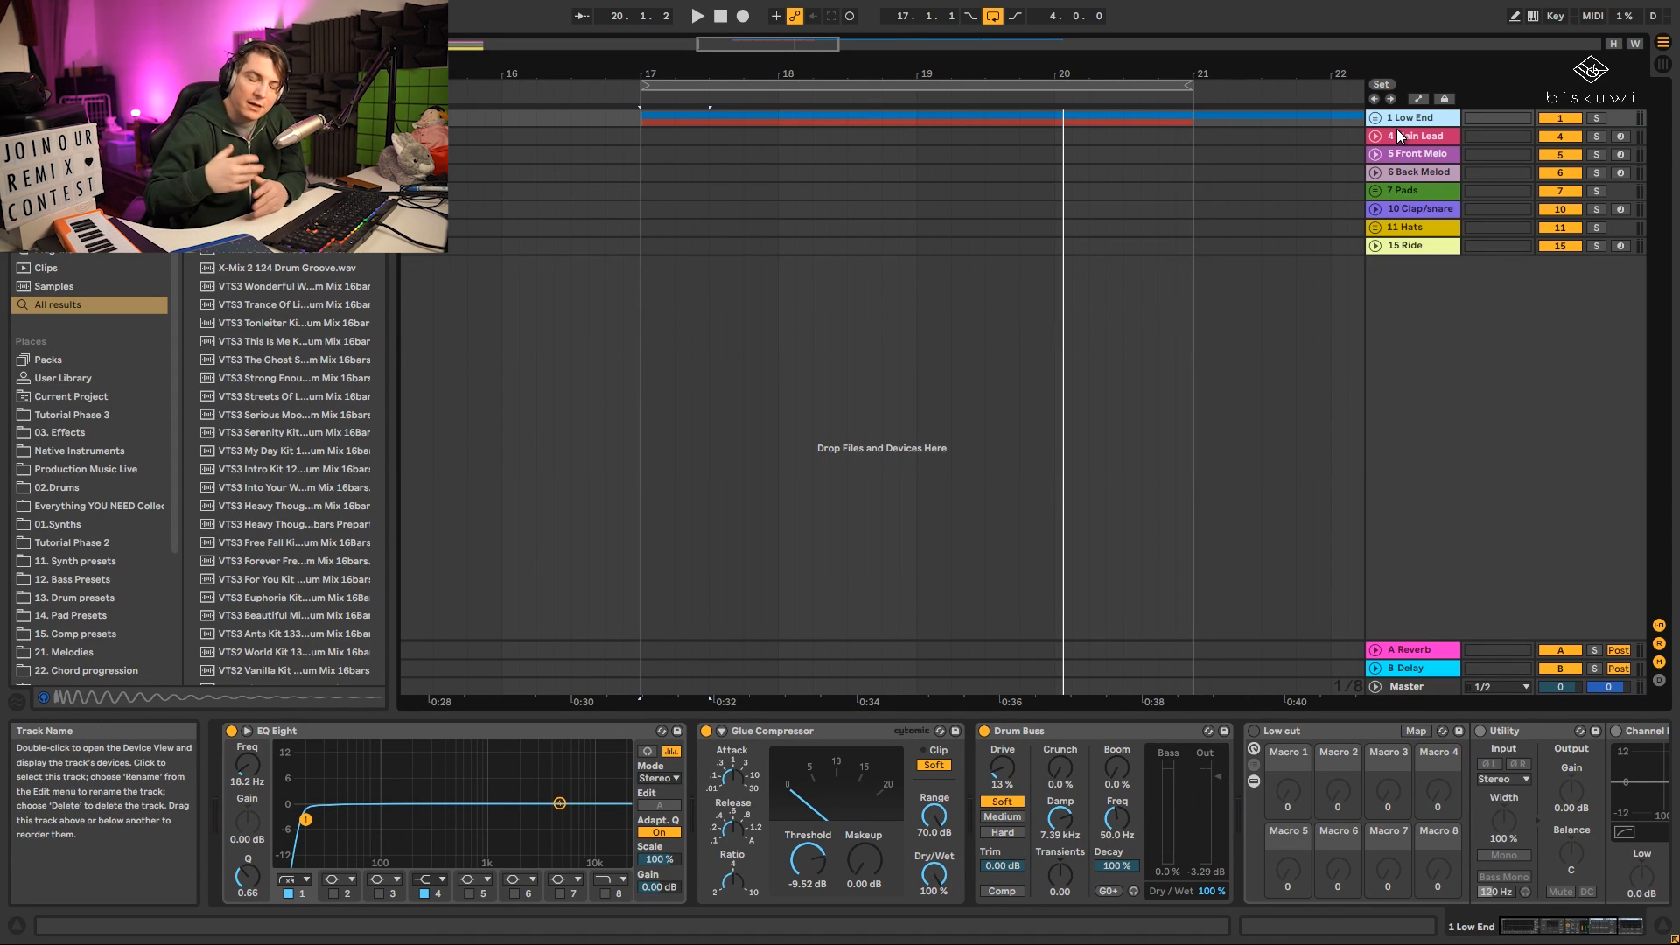
click(1414, 135)
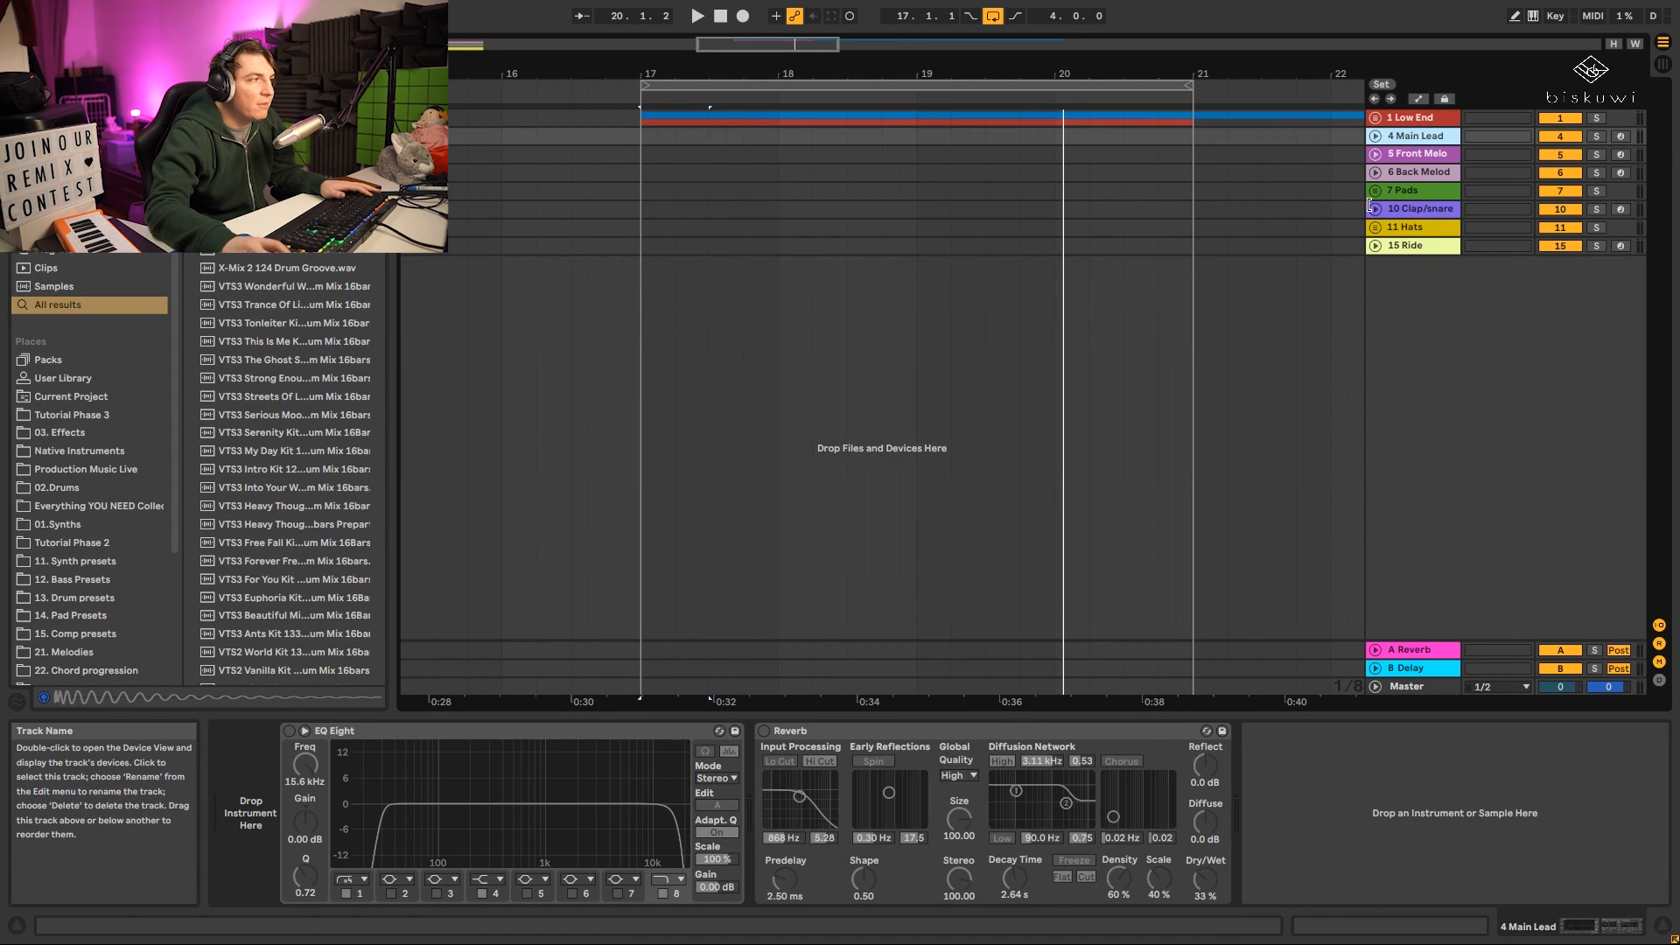
key(ctrl+f)
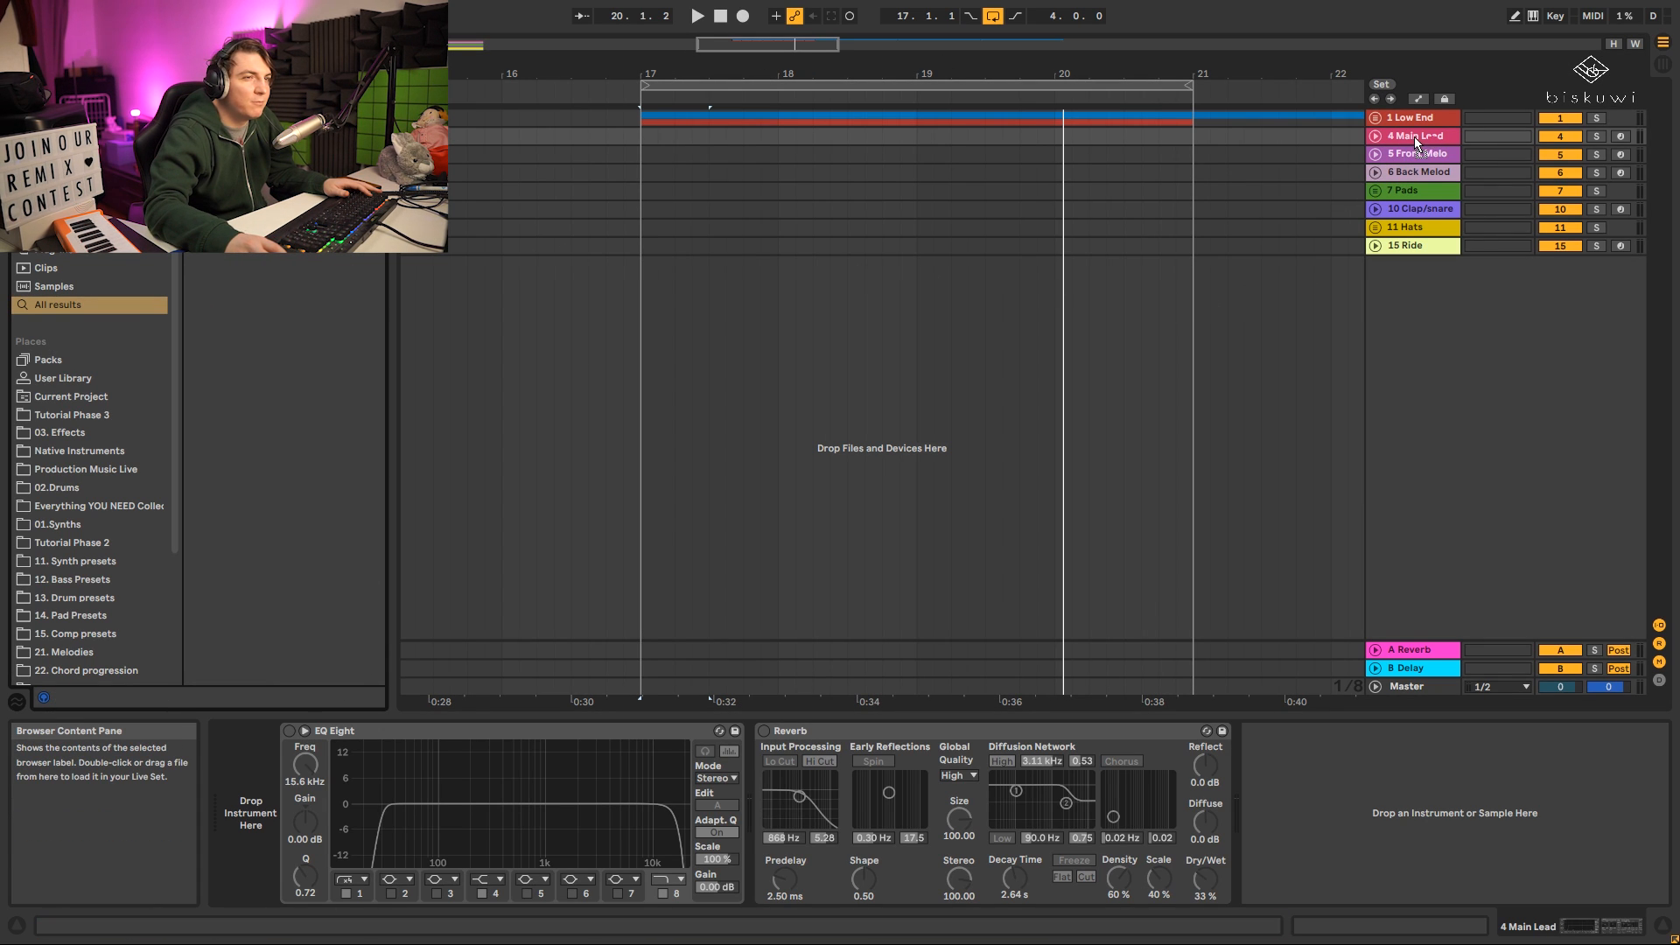
drag(1415, 137, 1414, 136)
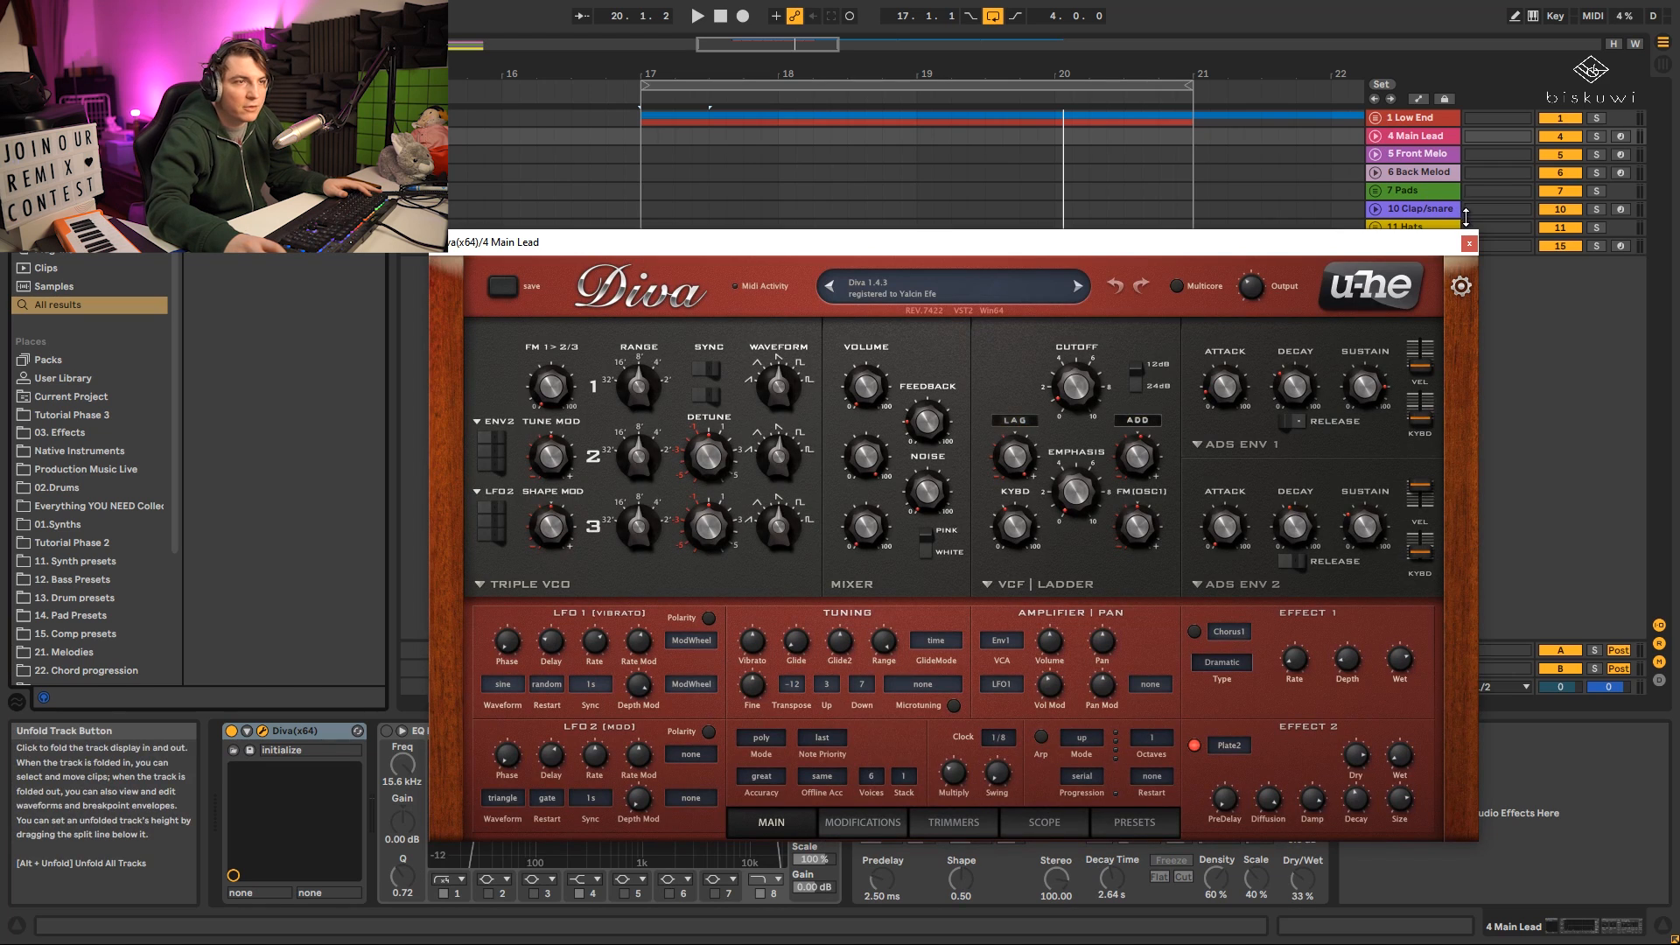
Load Diva's INIT Minimono template preset, enable Multicore and return to the main synth view.
click(1155, 827)
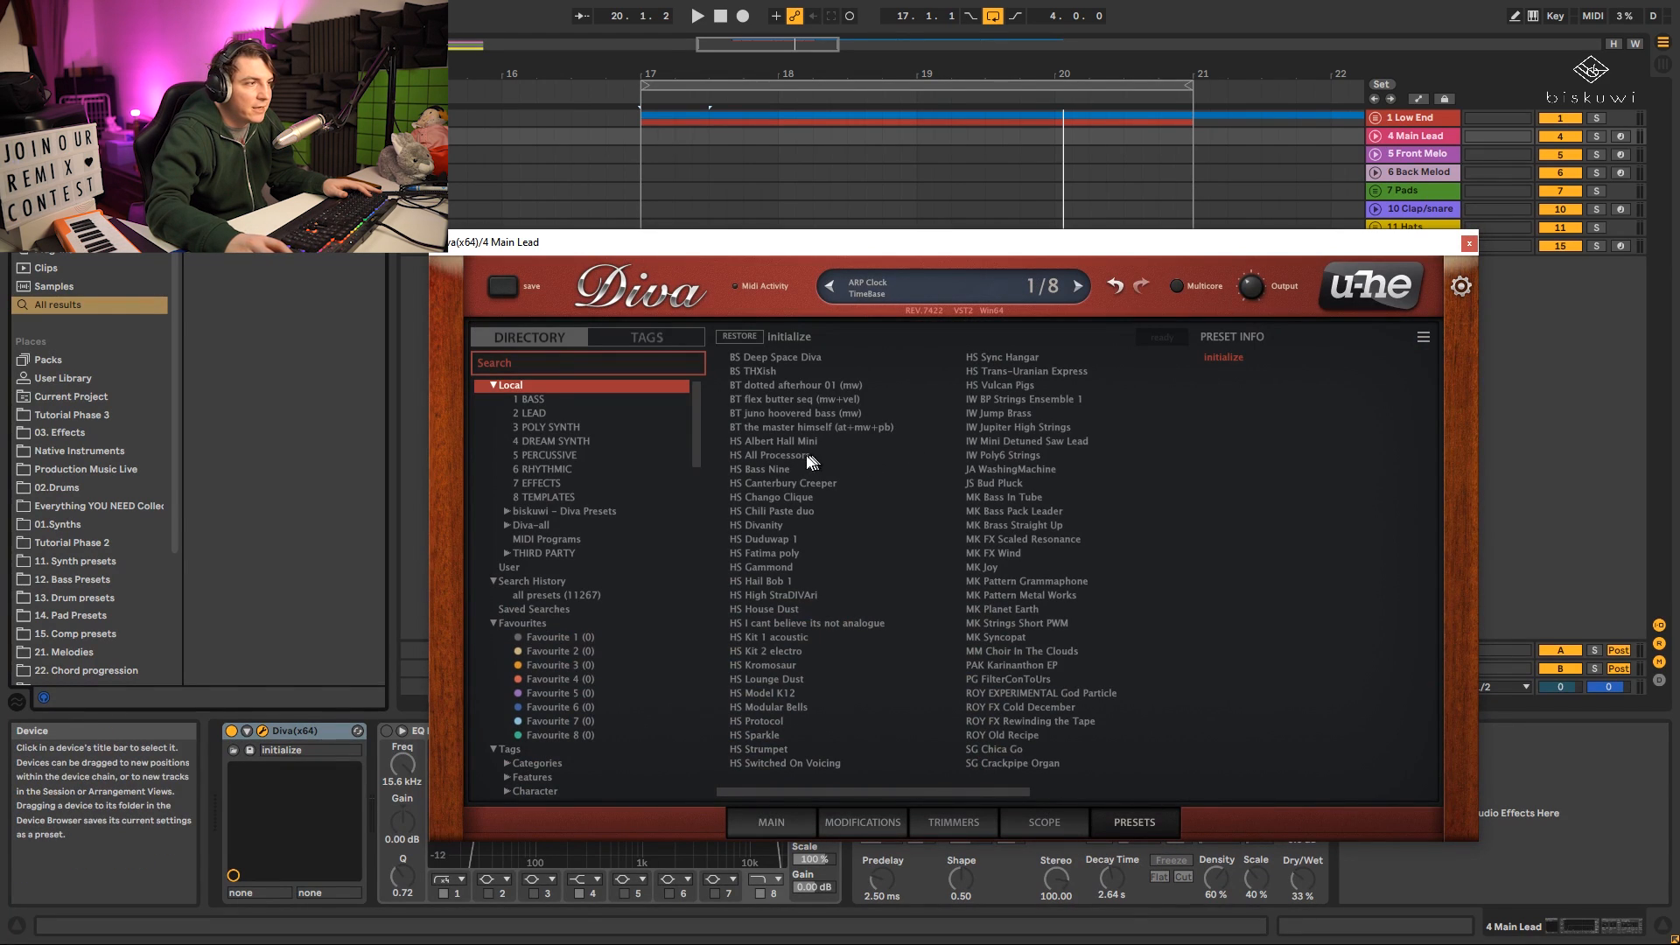
click(608, 497)
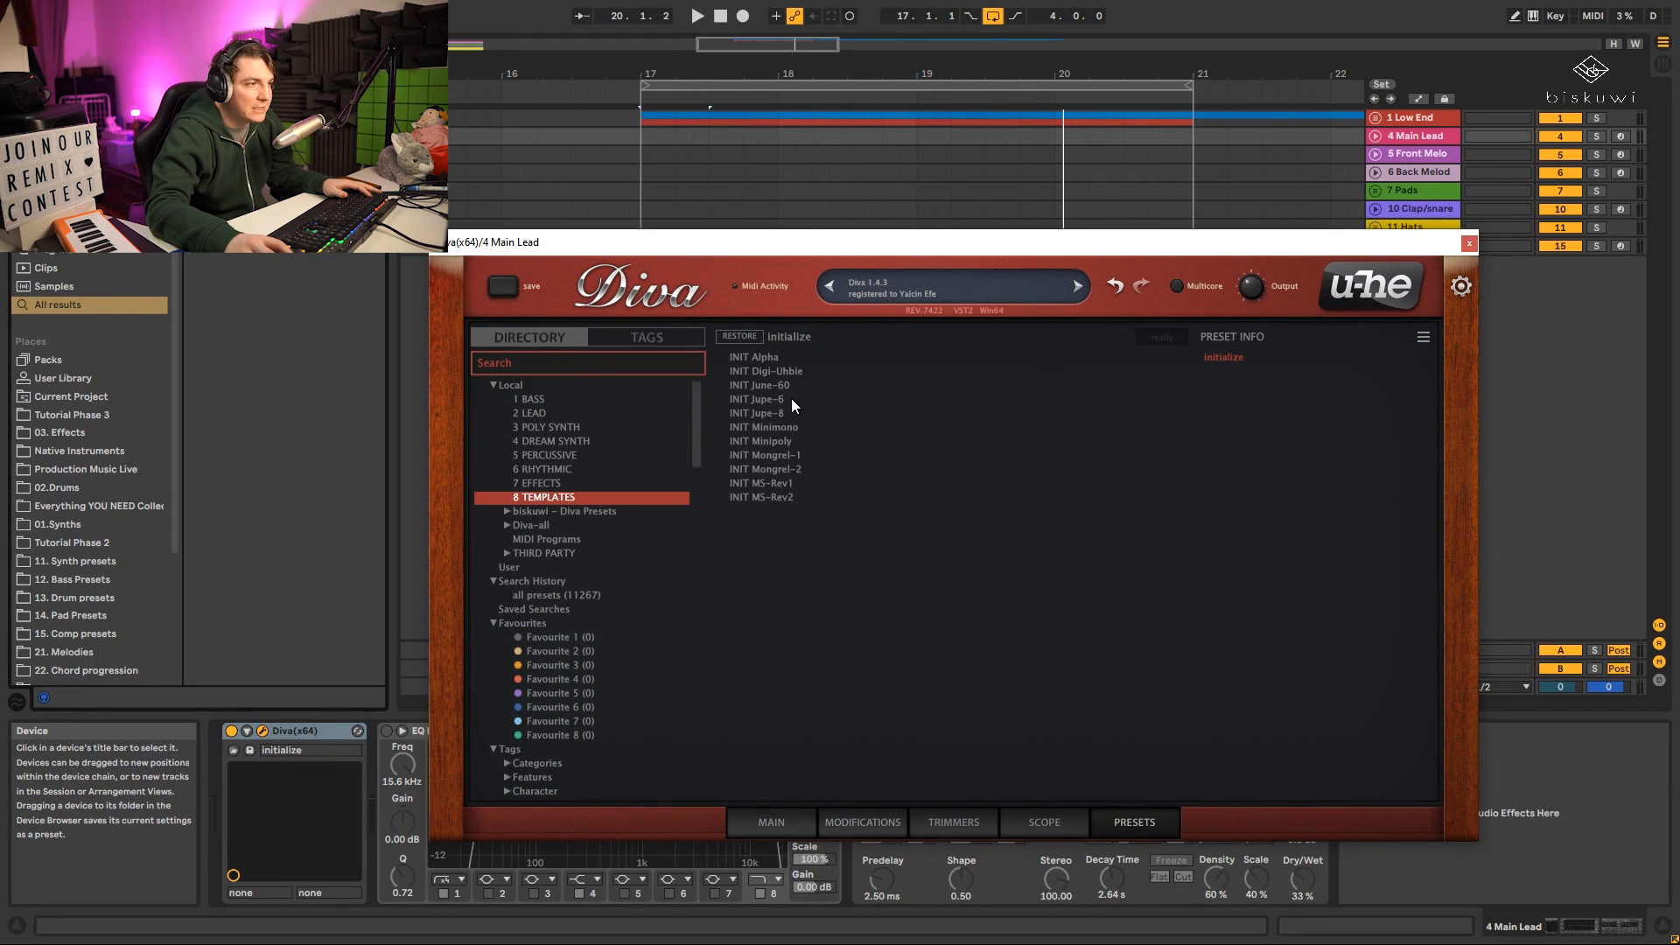
click(789, 426)
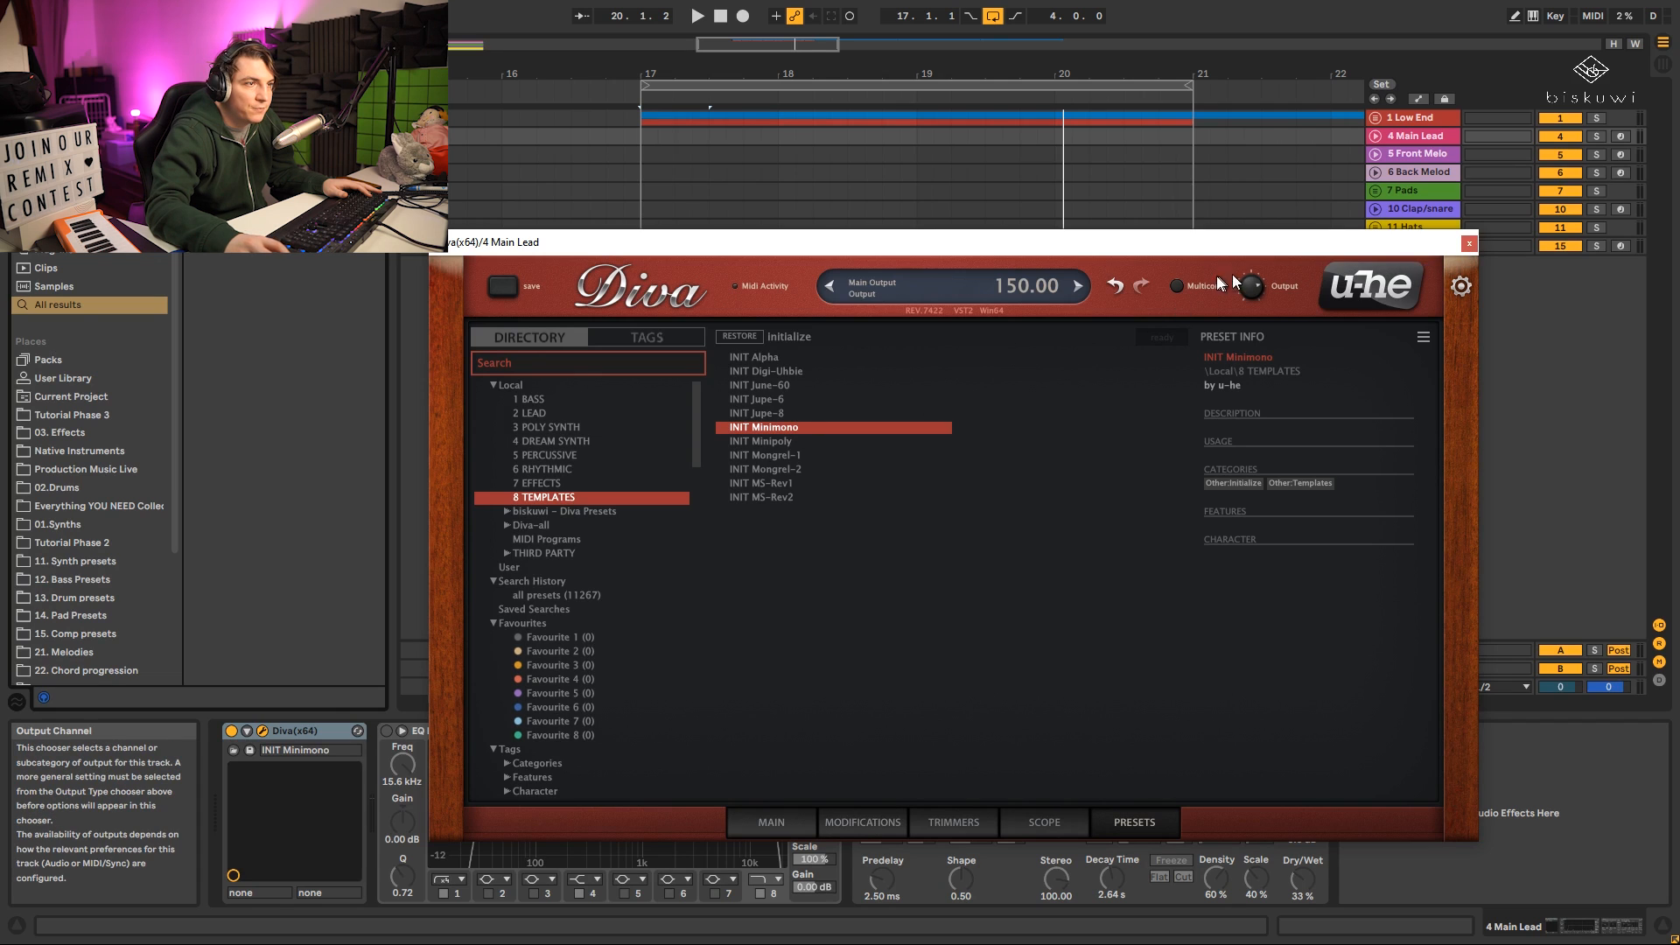
click(784, 826)
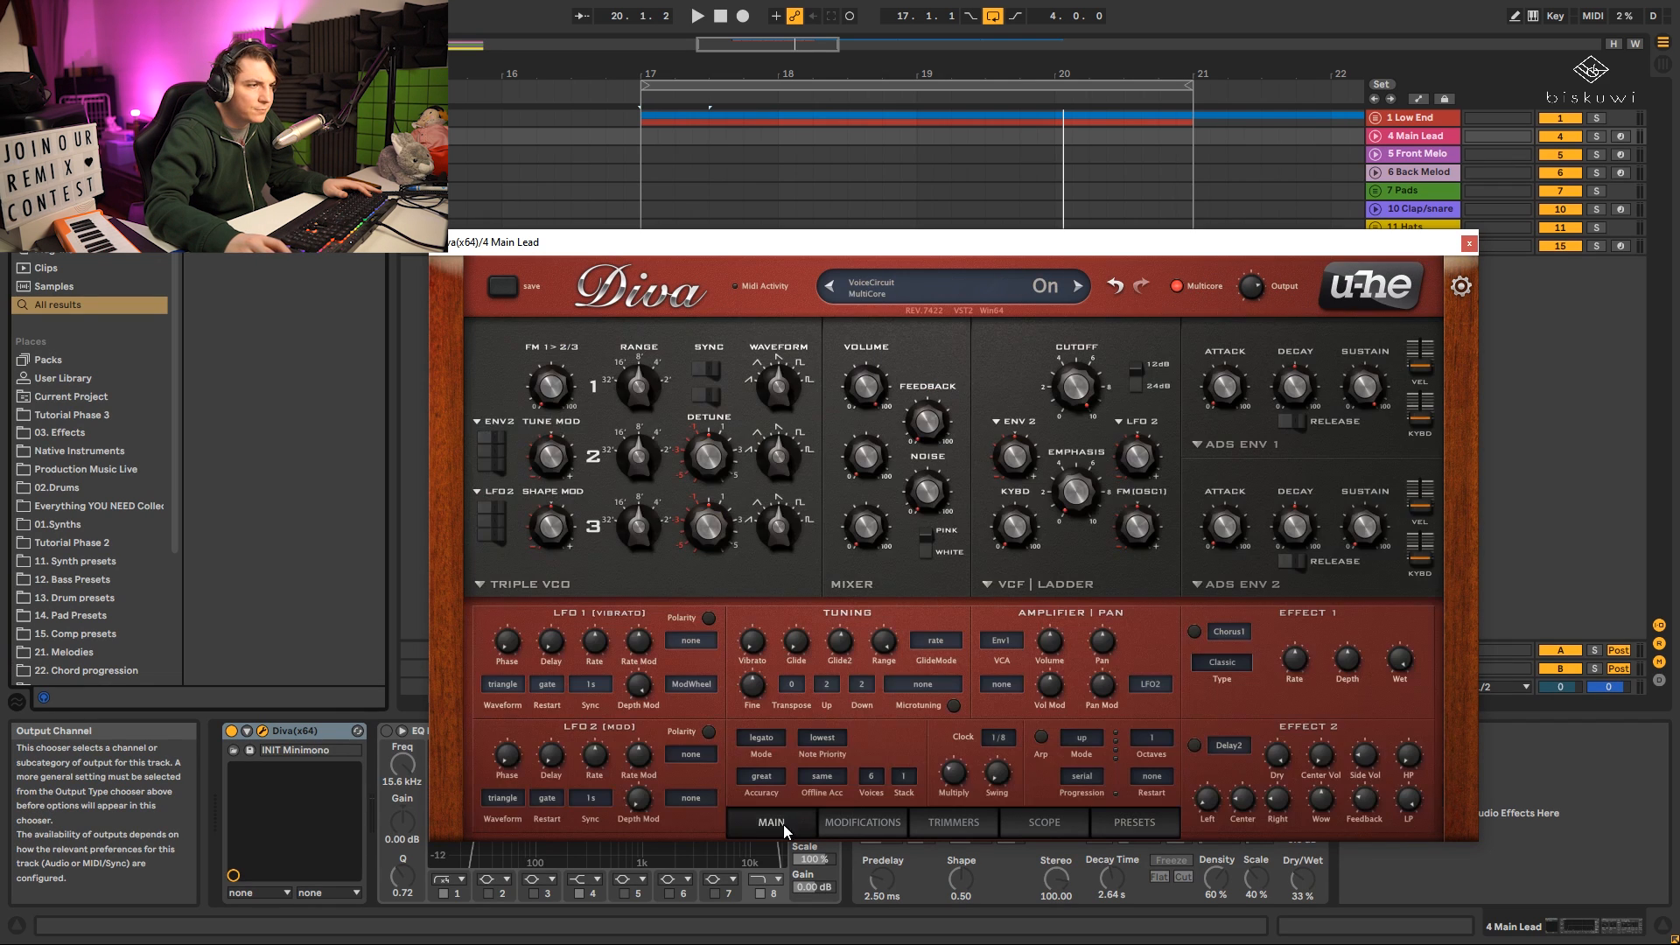
click(1260, 444)
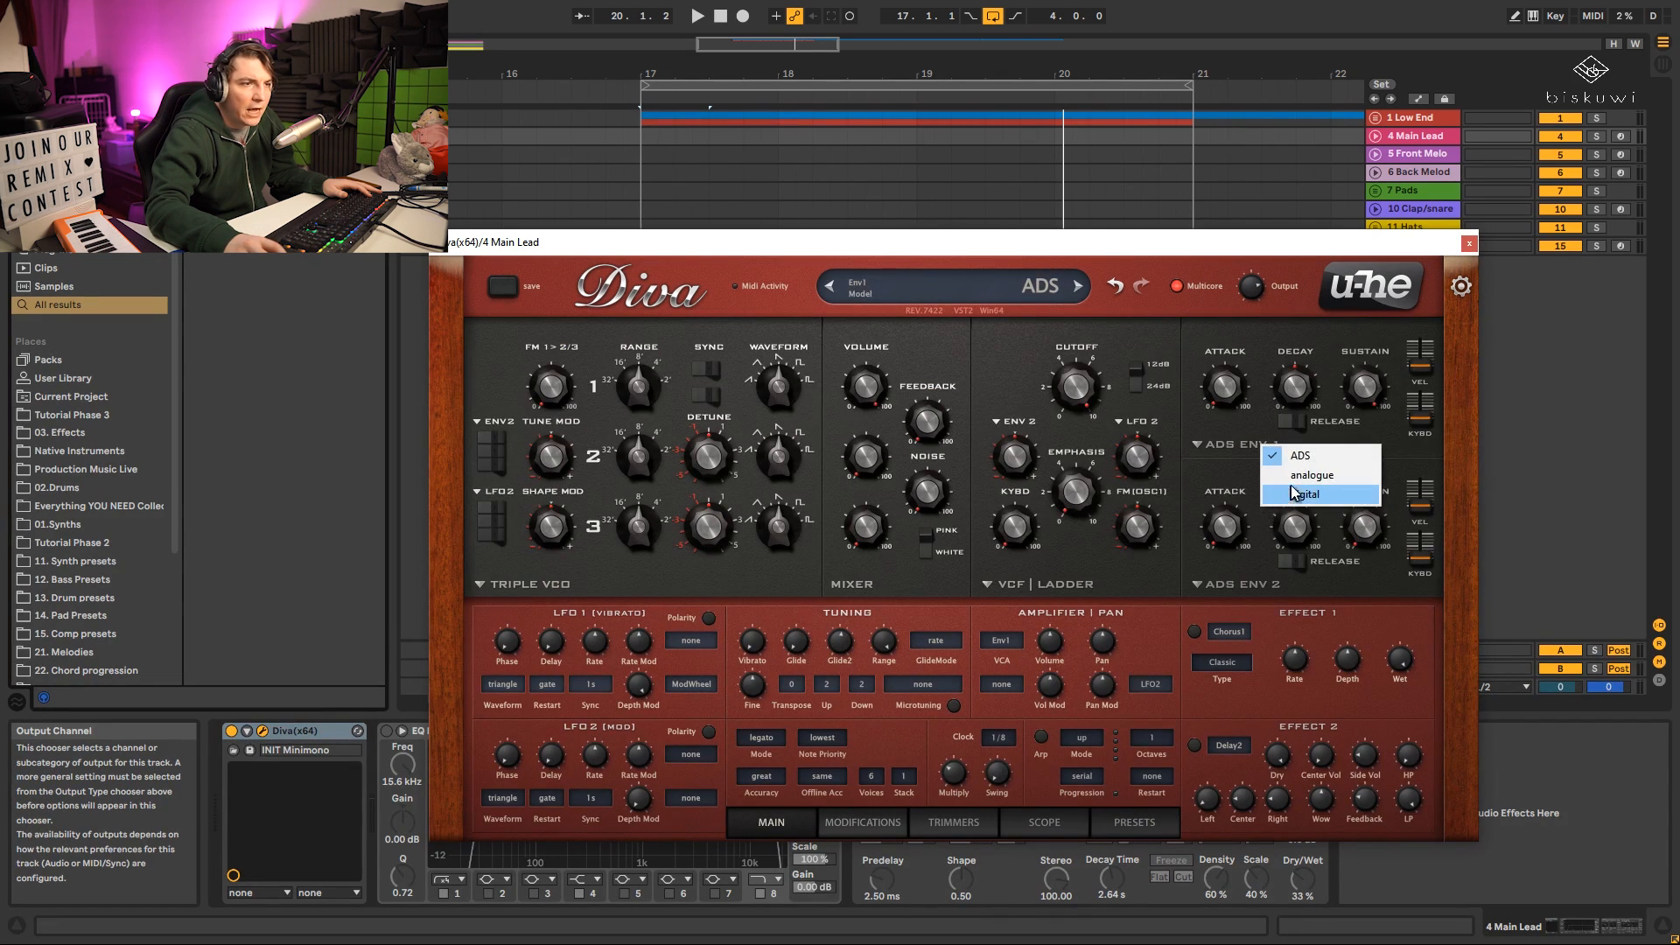
click(1282, 475)
click(1227, 584)
click(1242, 455)
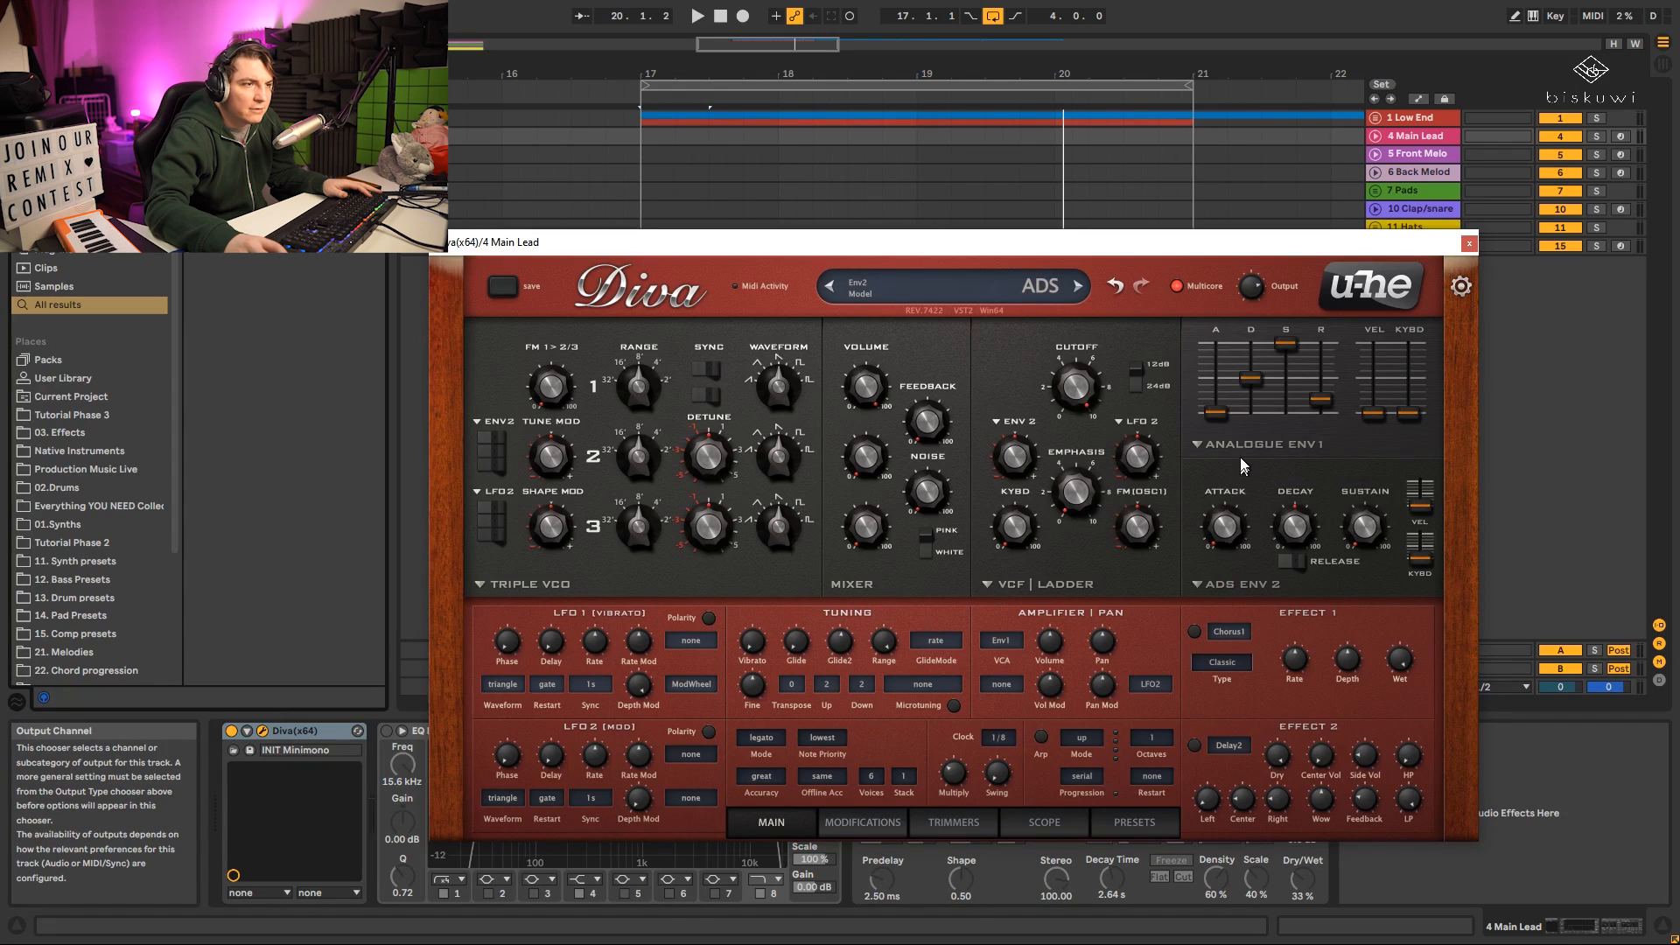
click(1251, 444)
click(1275, 442)
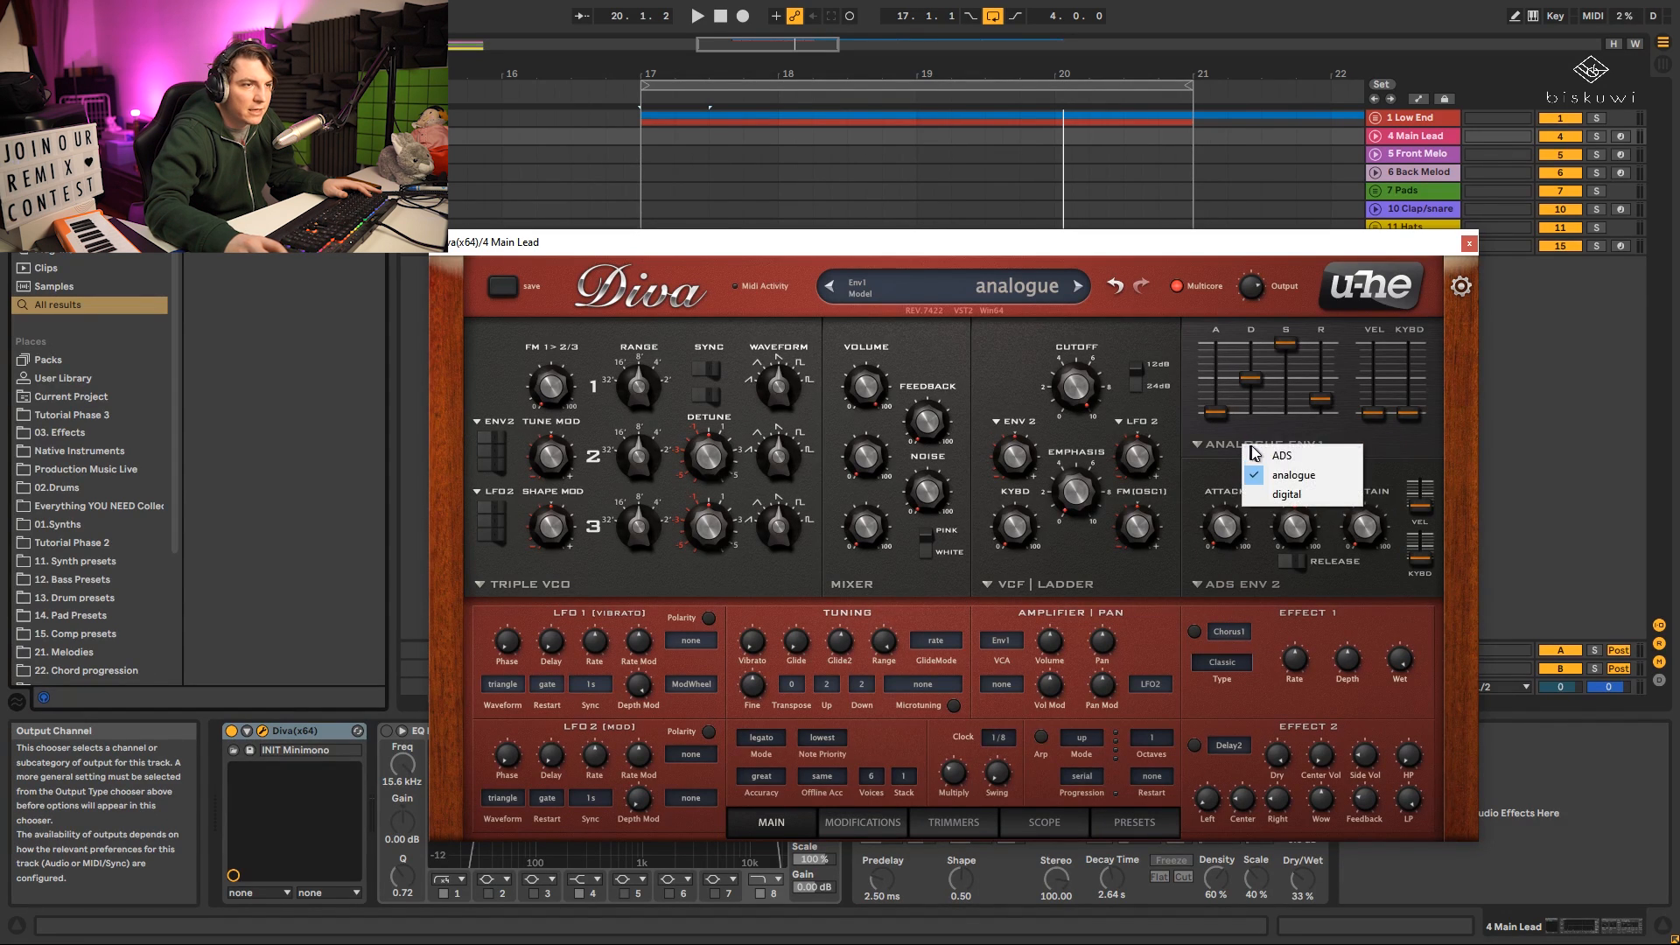
click(1281, 453)
Close the Diva window, unfold the Low End group, and copy the Bass clip at bar 17 onto the Main Lead track.
click(1469, 244)
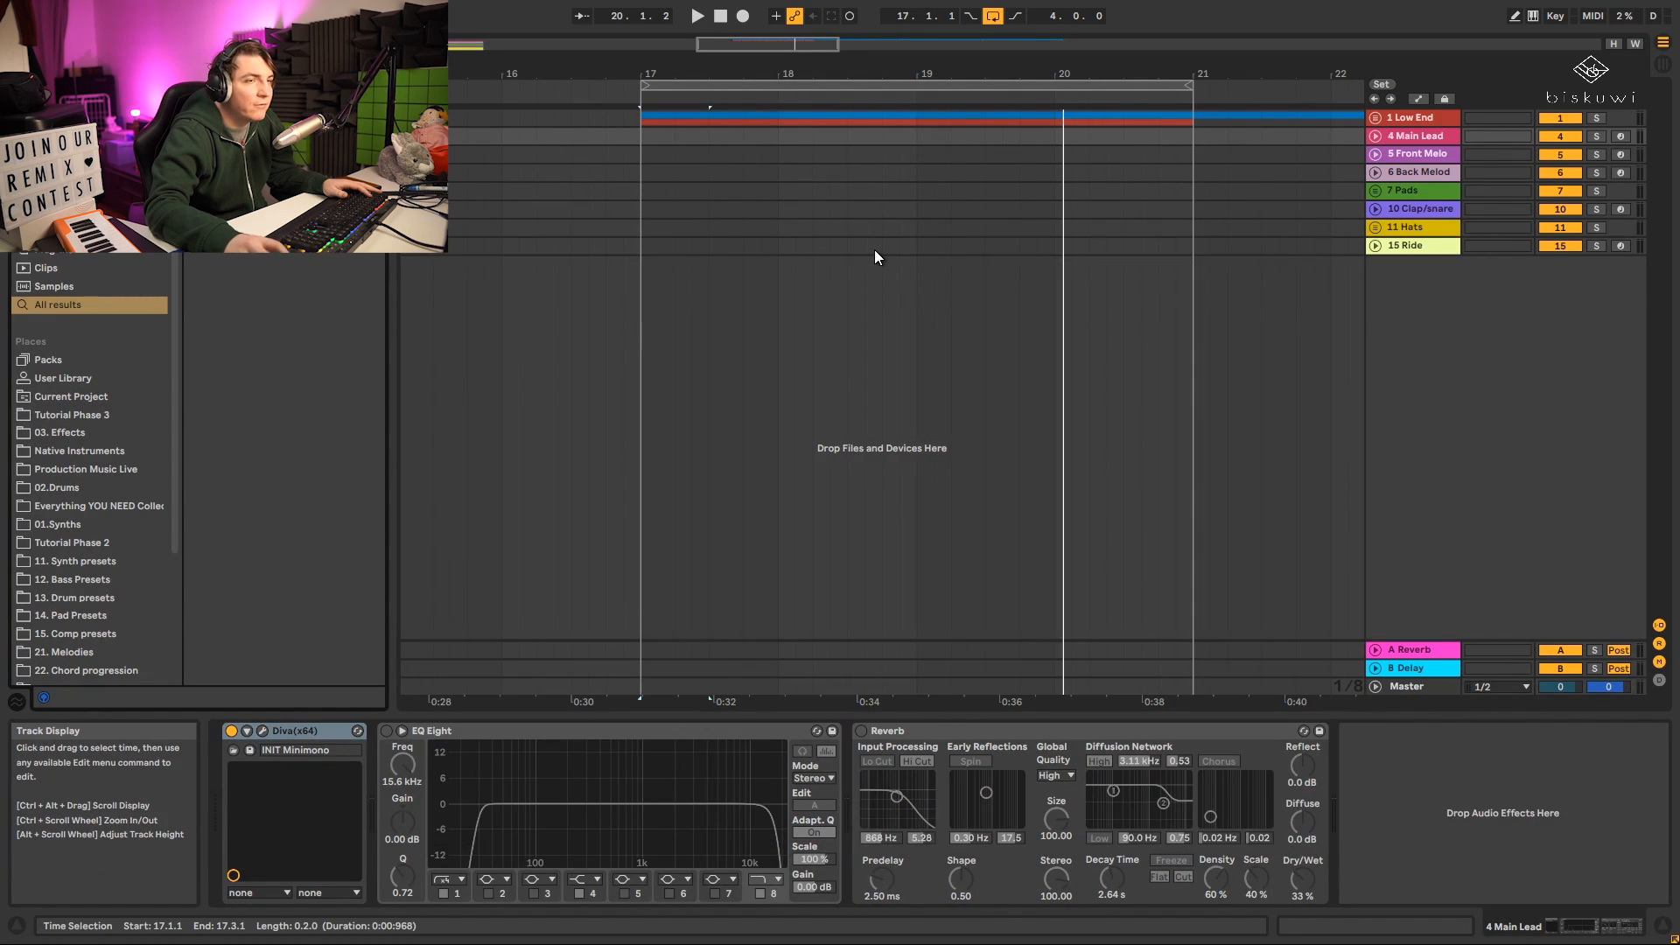
click(1376, 117)
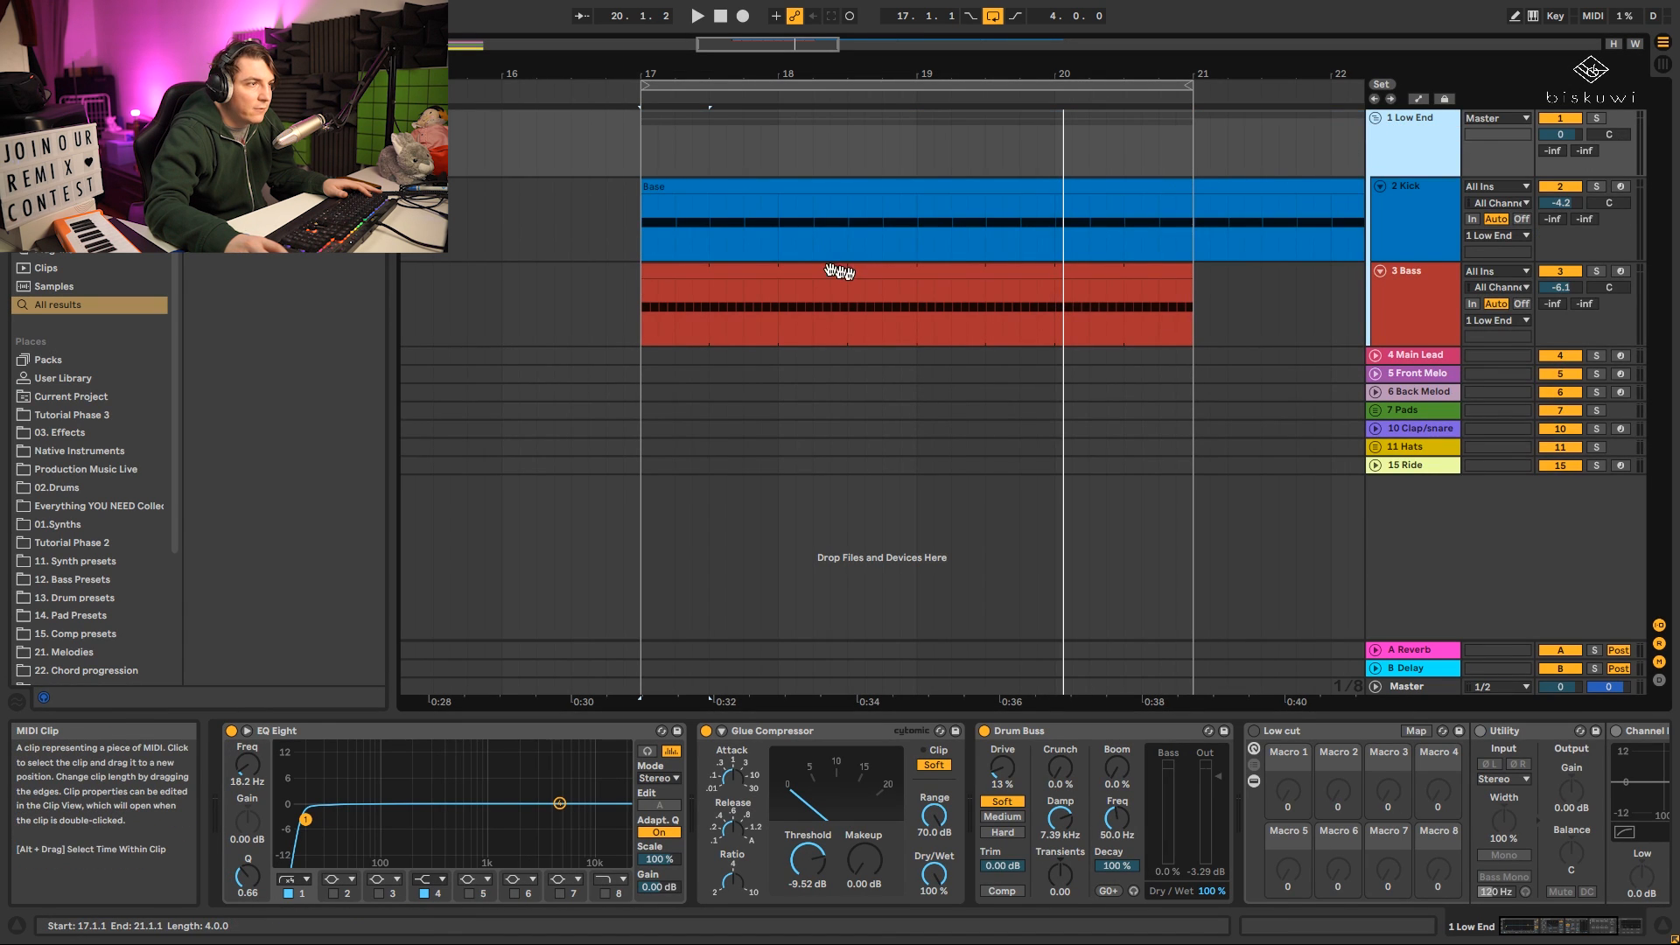
drag(802, 269, 792, 355)
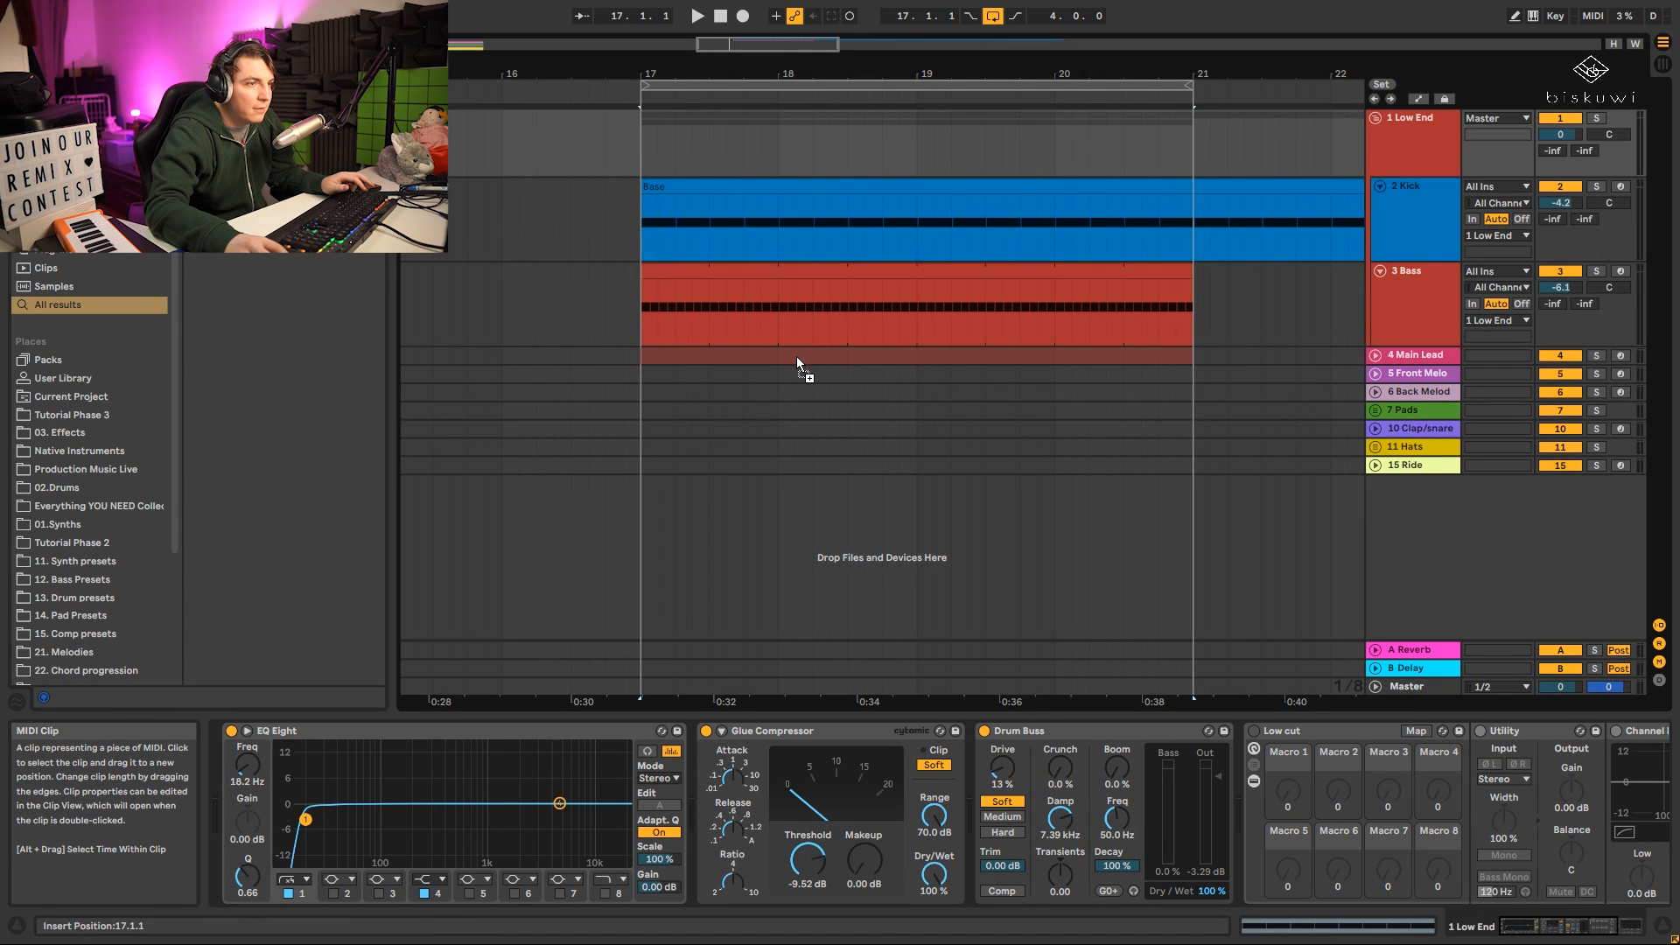
click(798, 355)
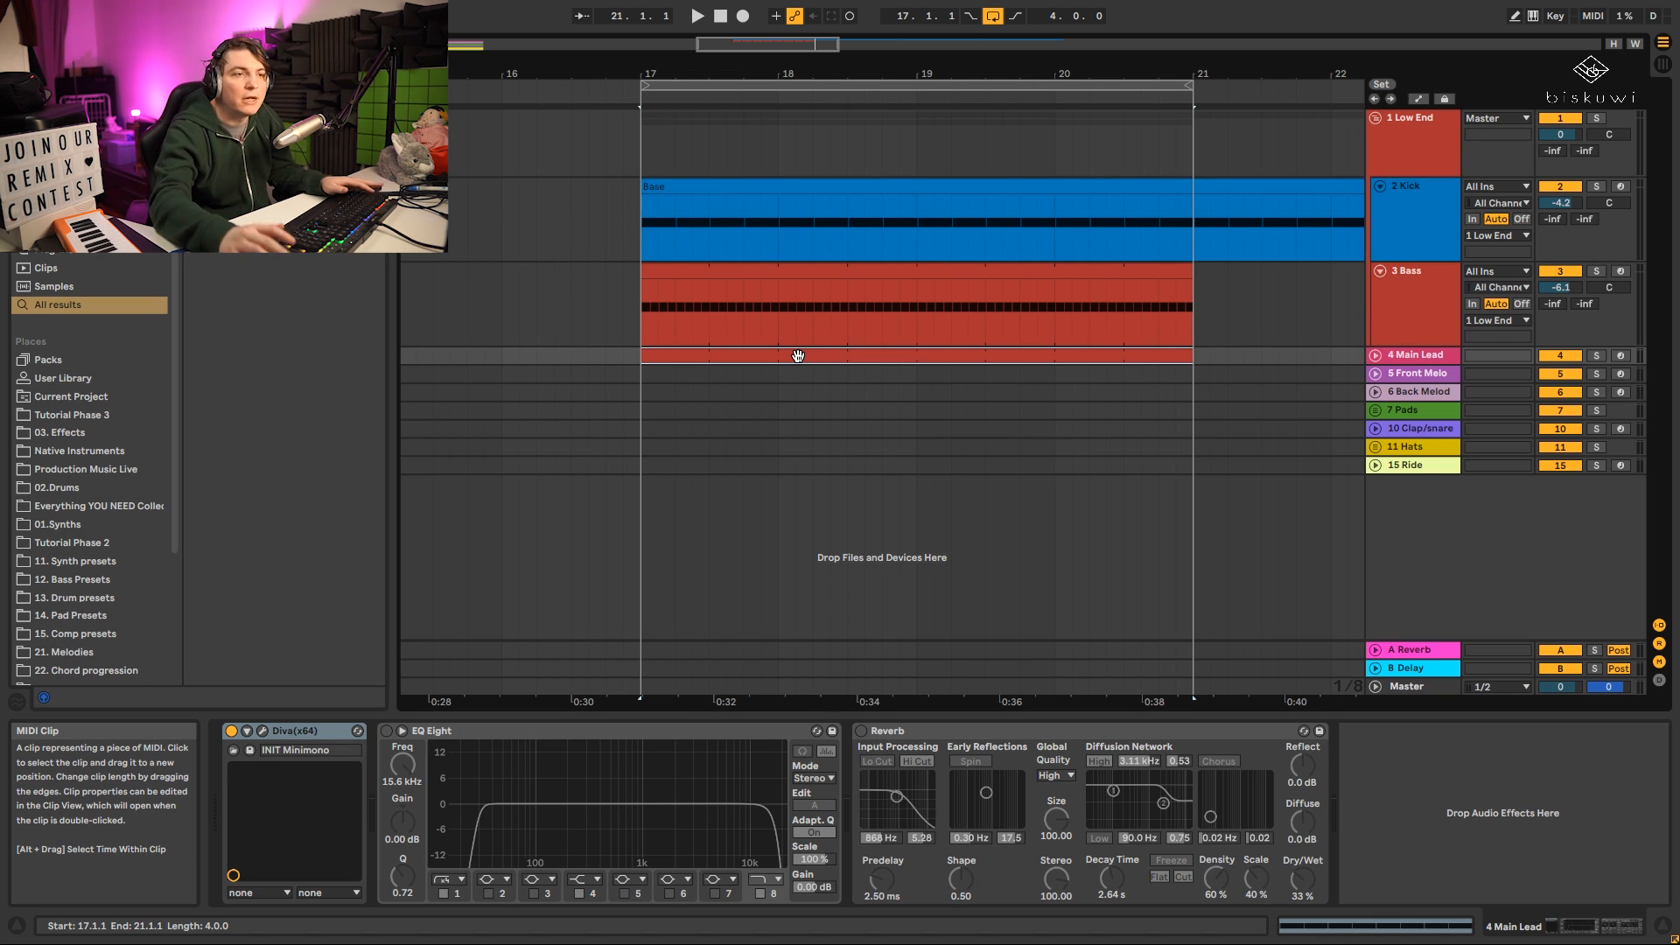
click(1374, 355)
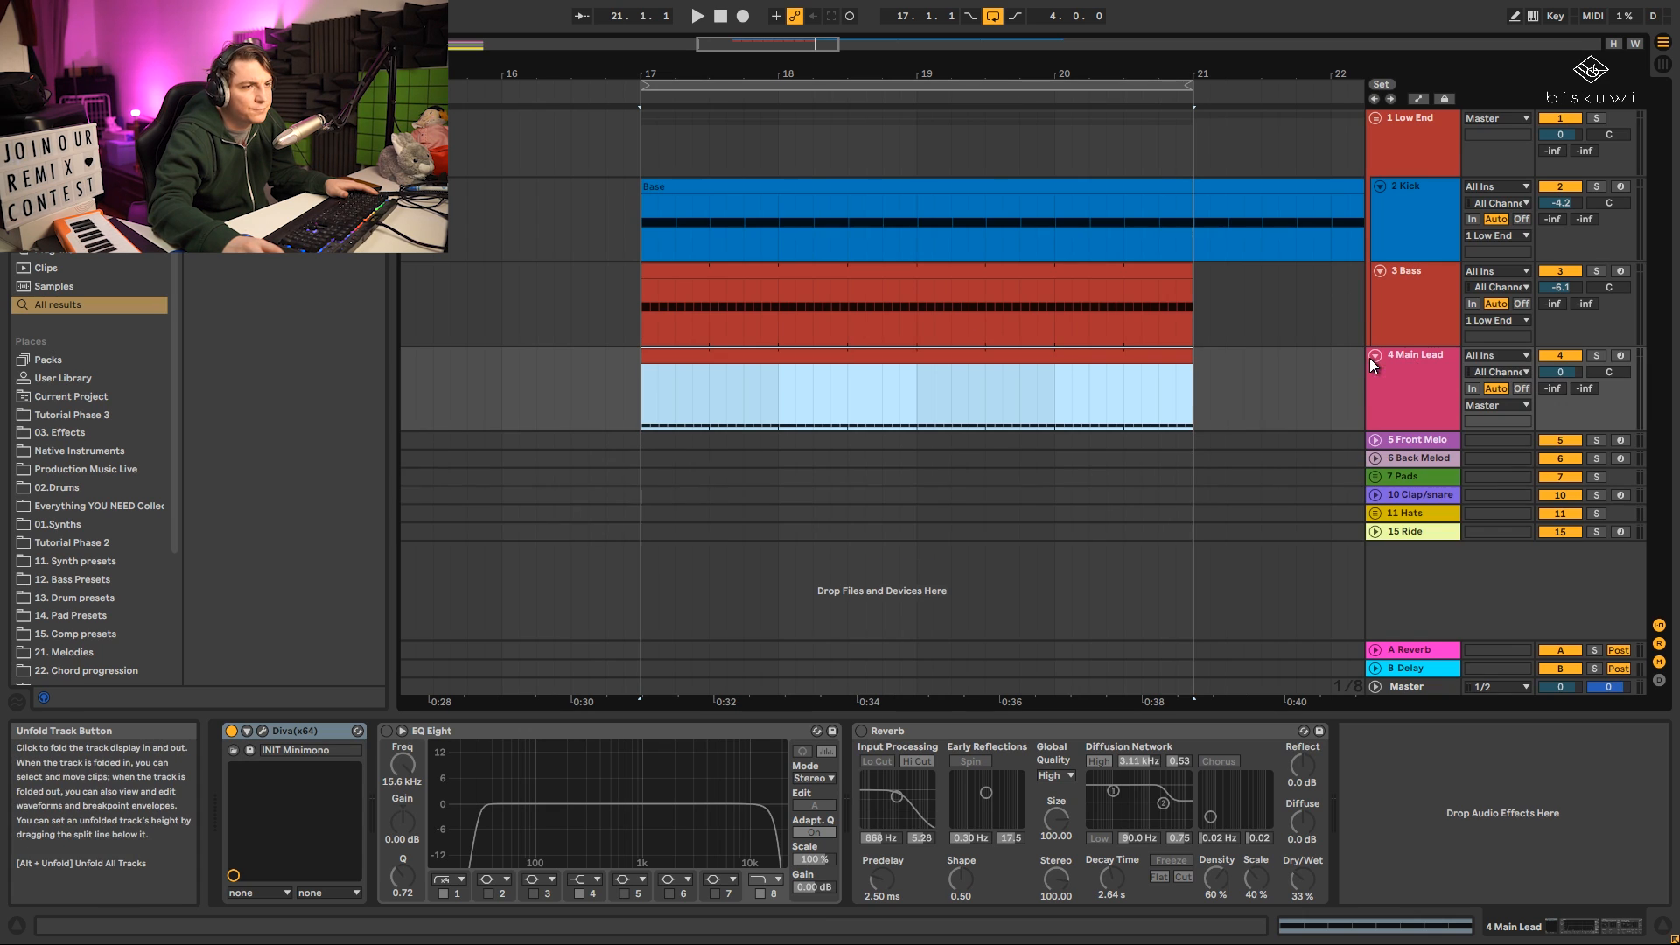
Solo the Main Lead track and set its volume to -6.0 dB during playback.
key(space)
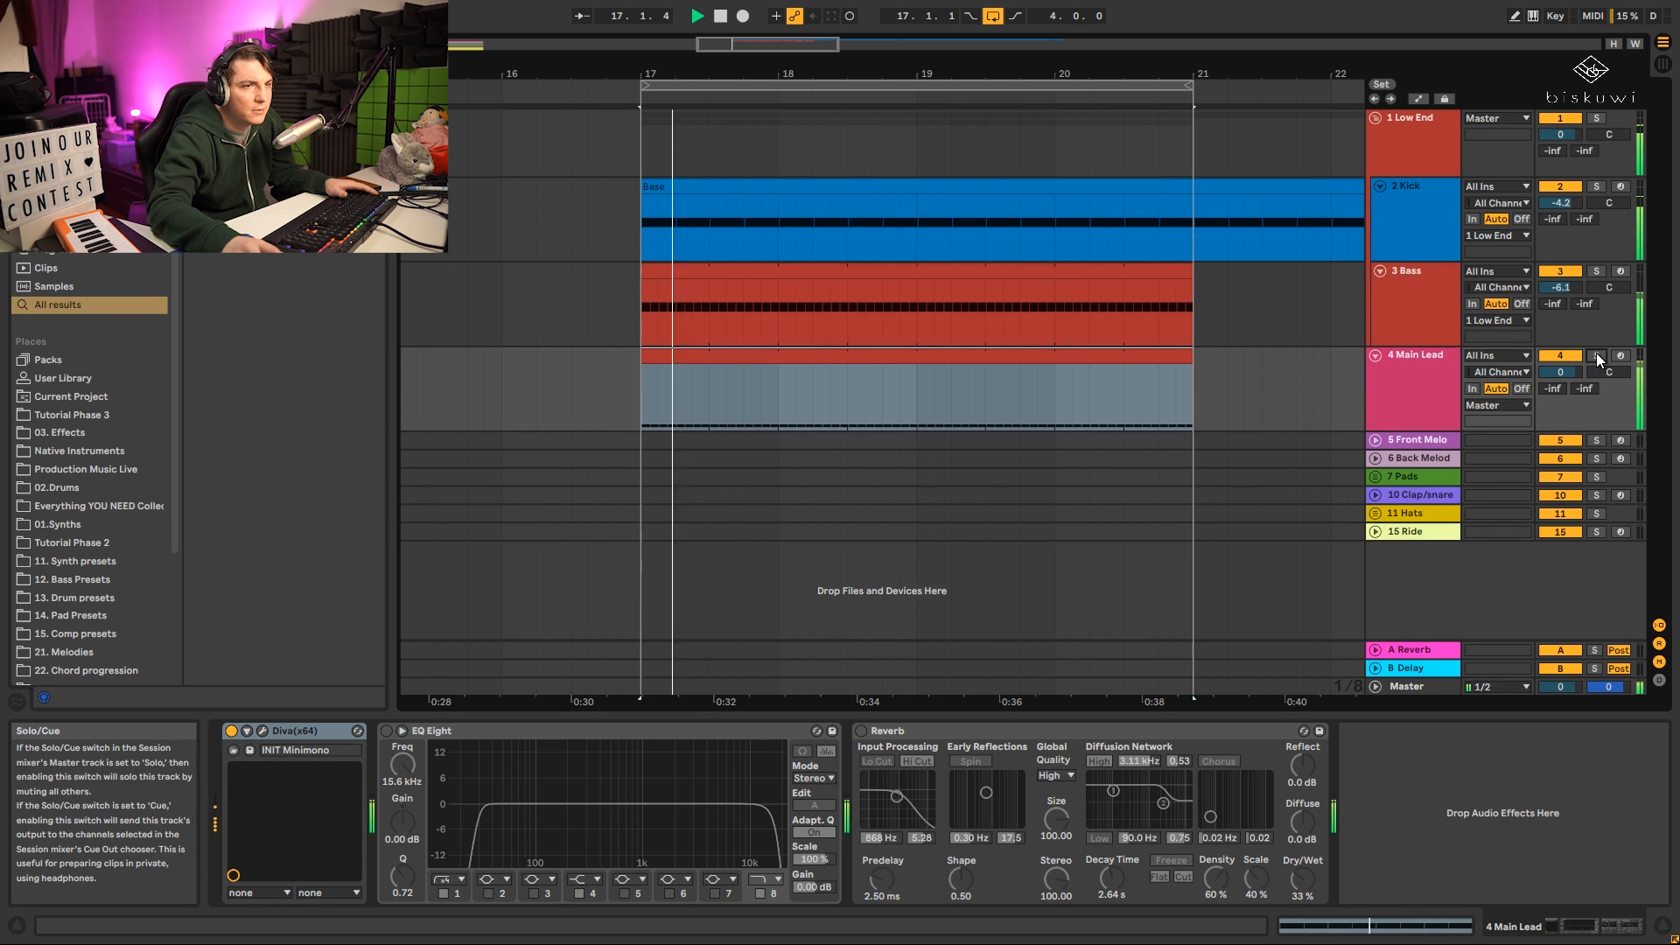
click(1595, 355)
drag(1564, 377, 1564, 398)
key(space)
key(space)
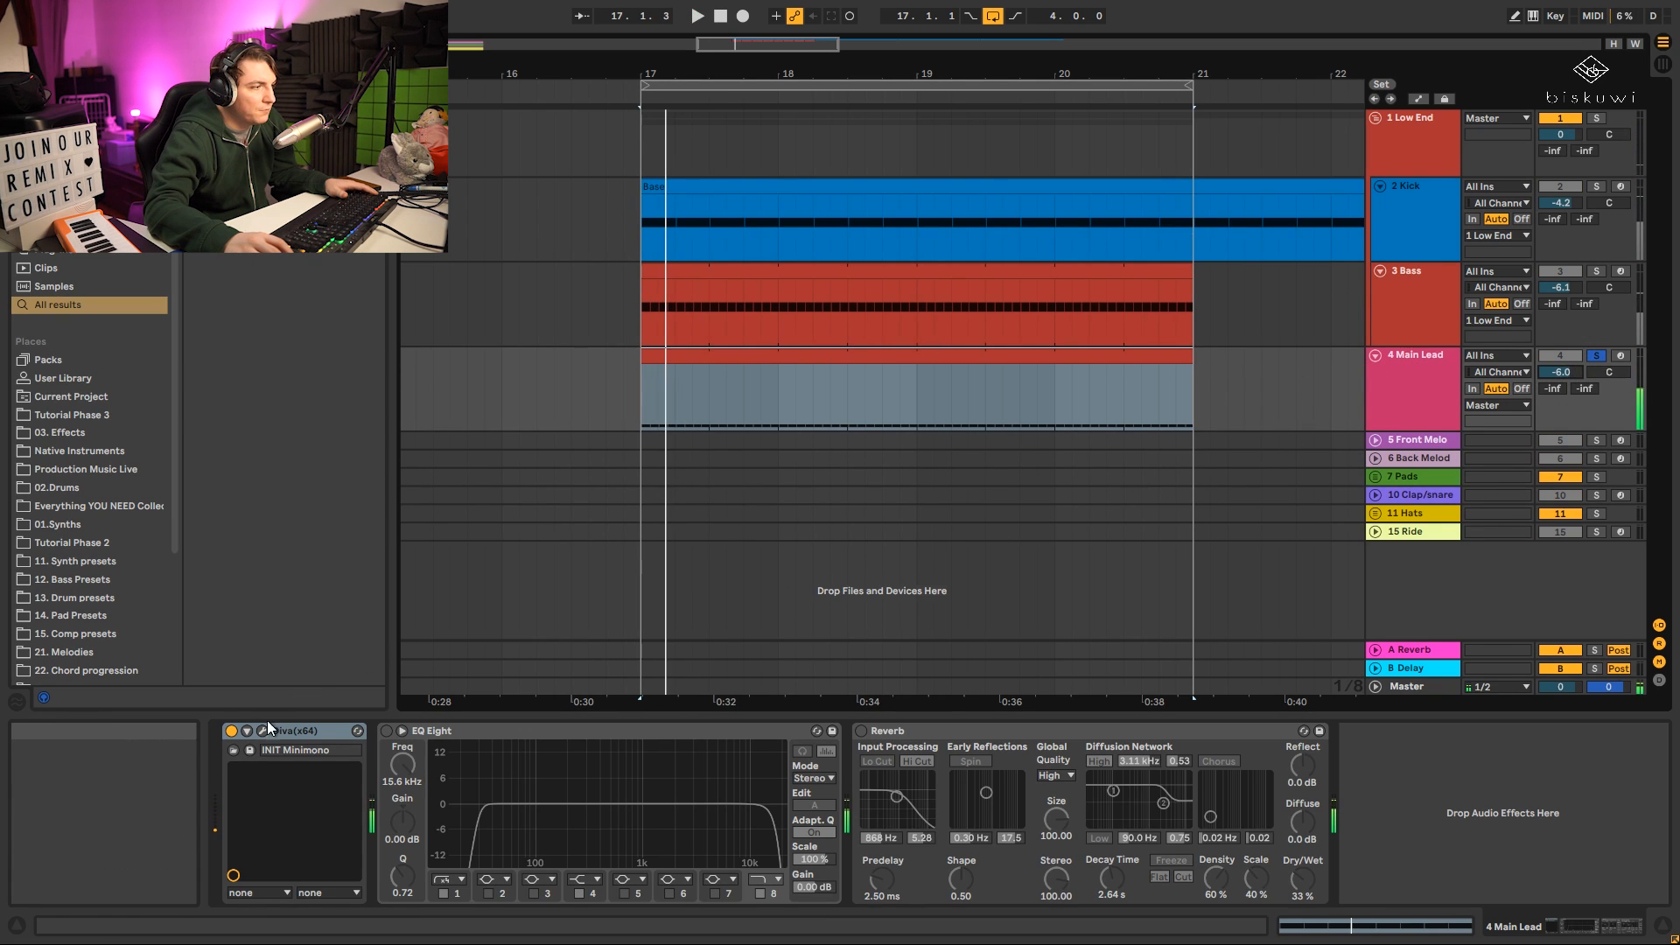
Reopen Diva on the Main Lead and set envelope 2's sustain to 0.00 and decay to 32.50 during playback.
click(265, 730)
click(265, 731)
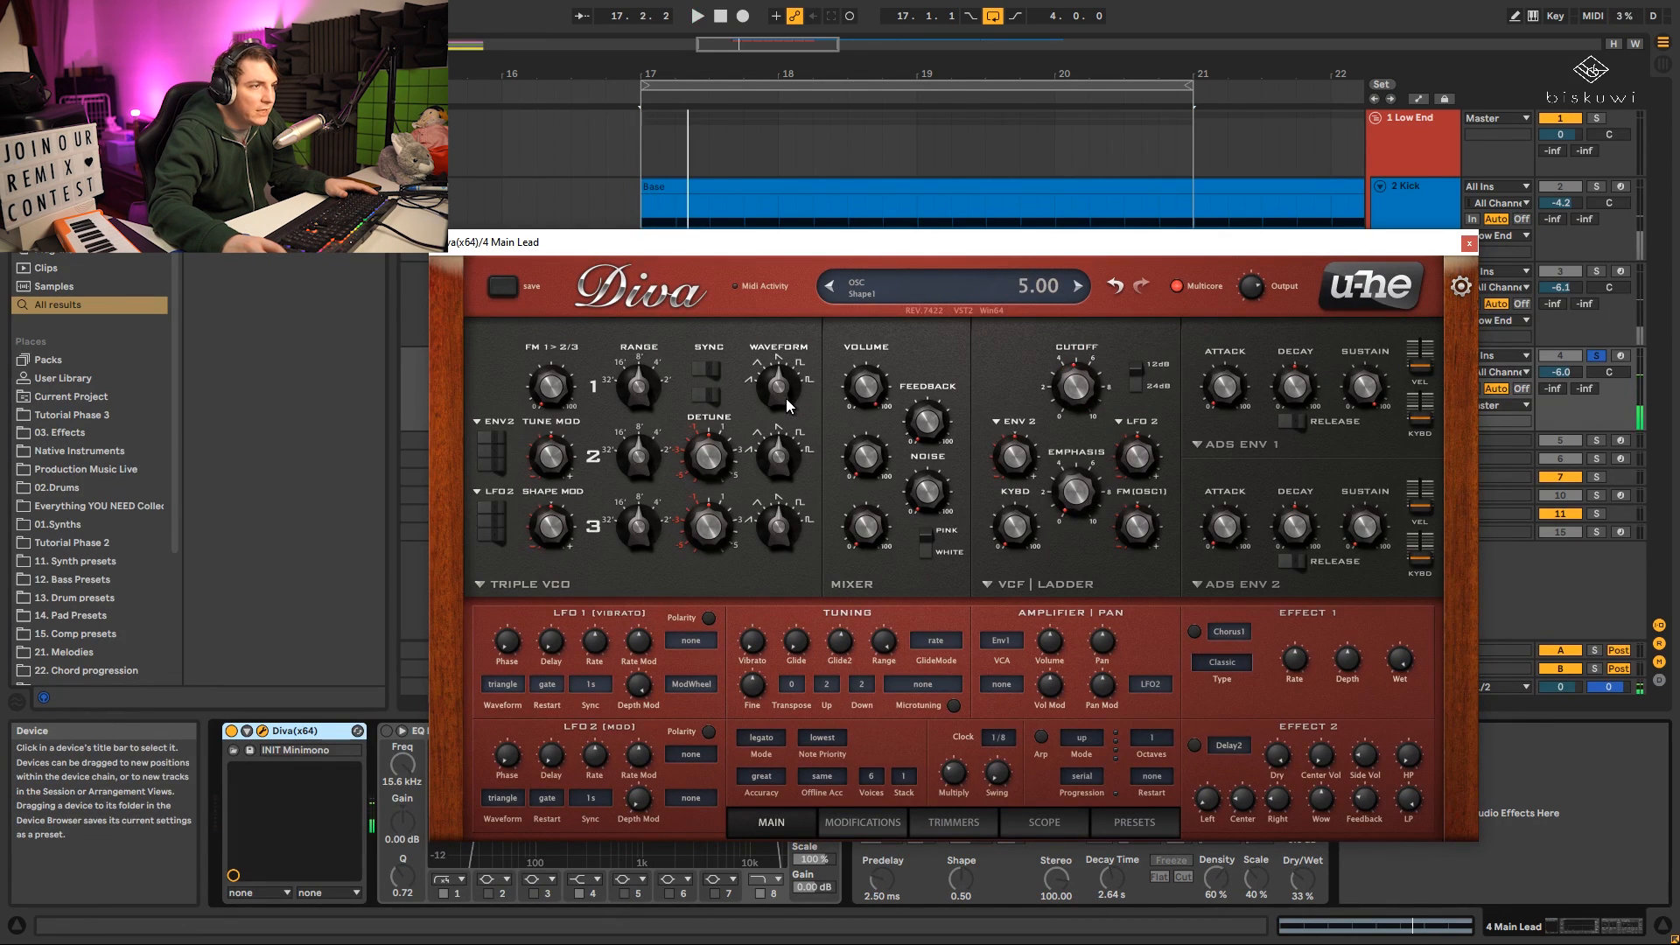
drag(865, 392, 868, 416)
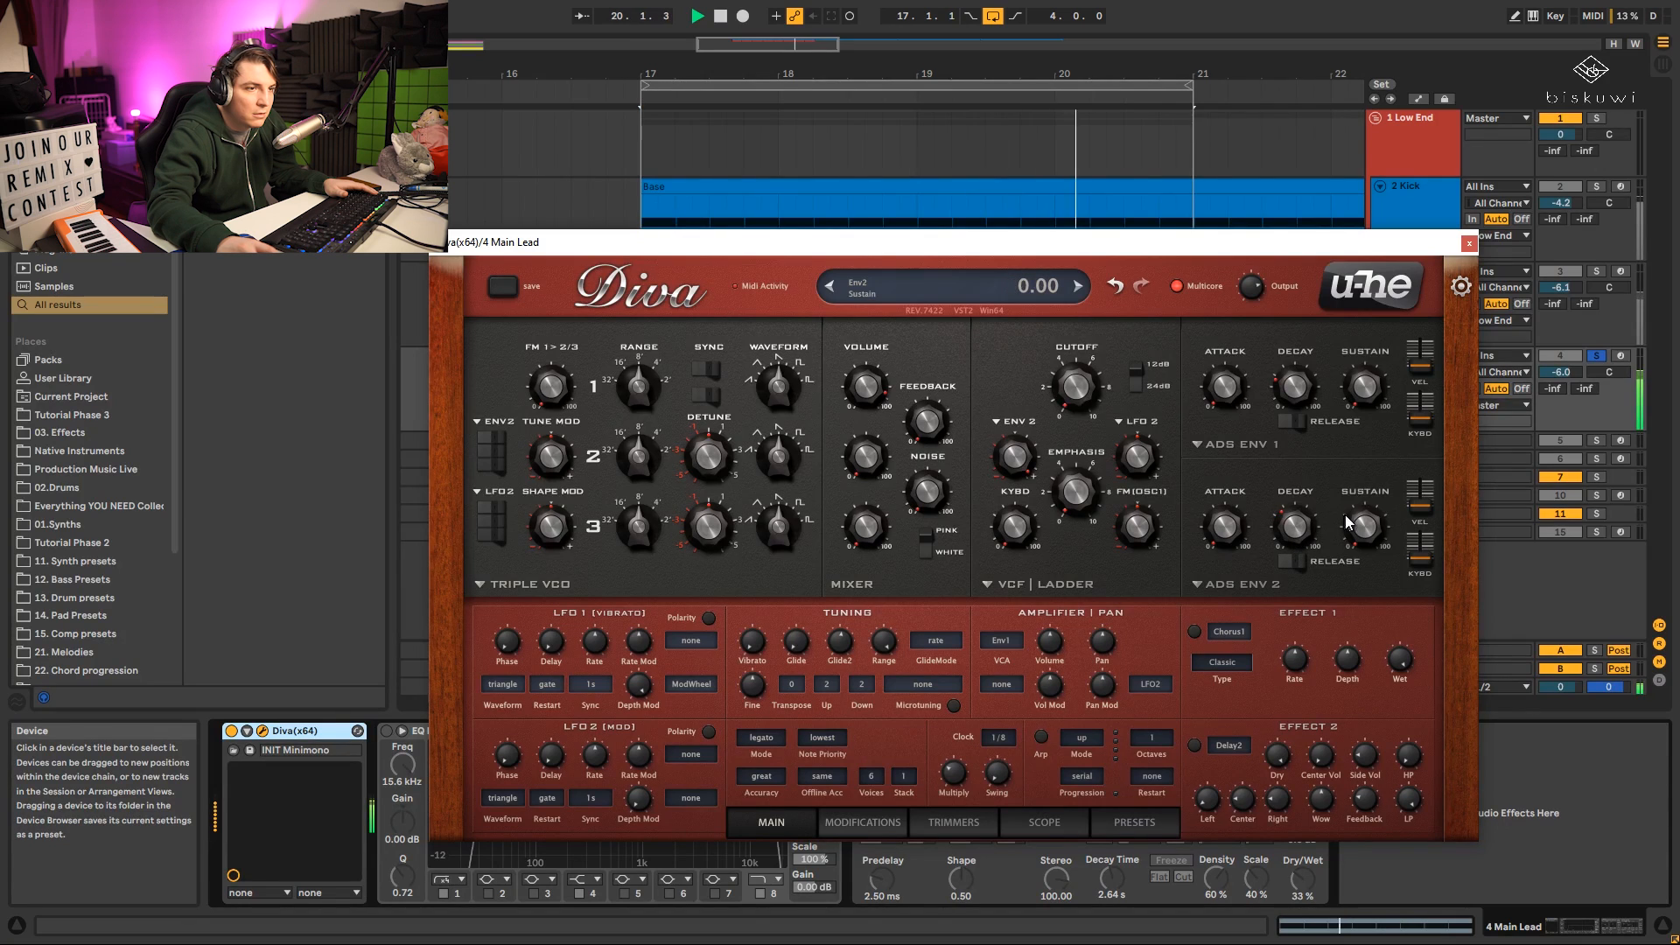
drag(1303, 522, 1306, 528)
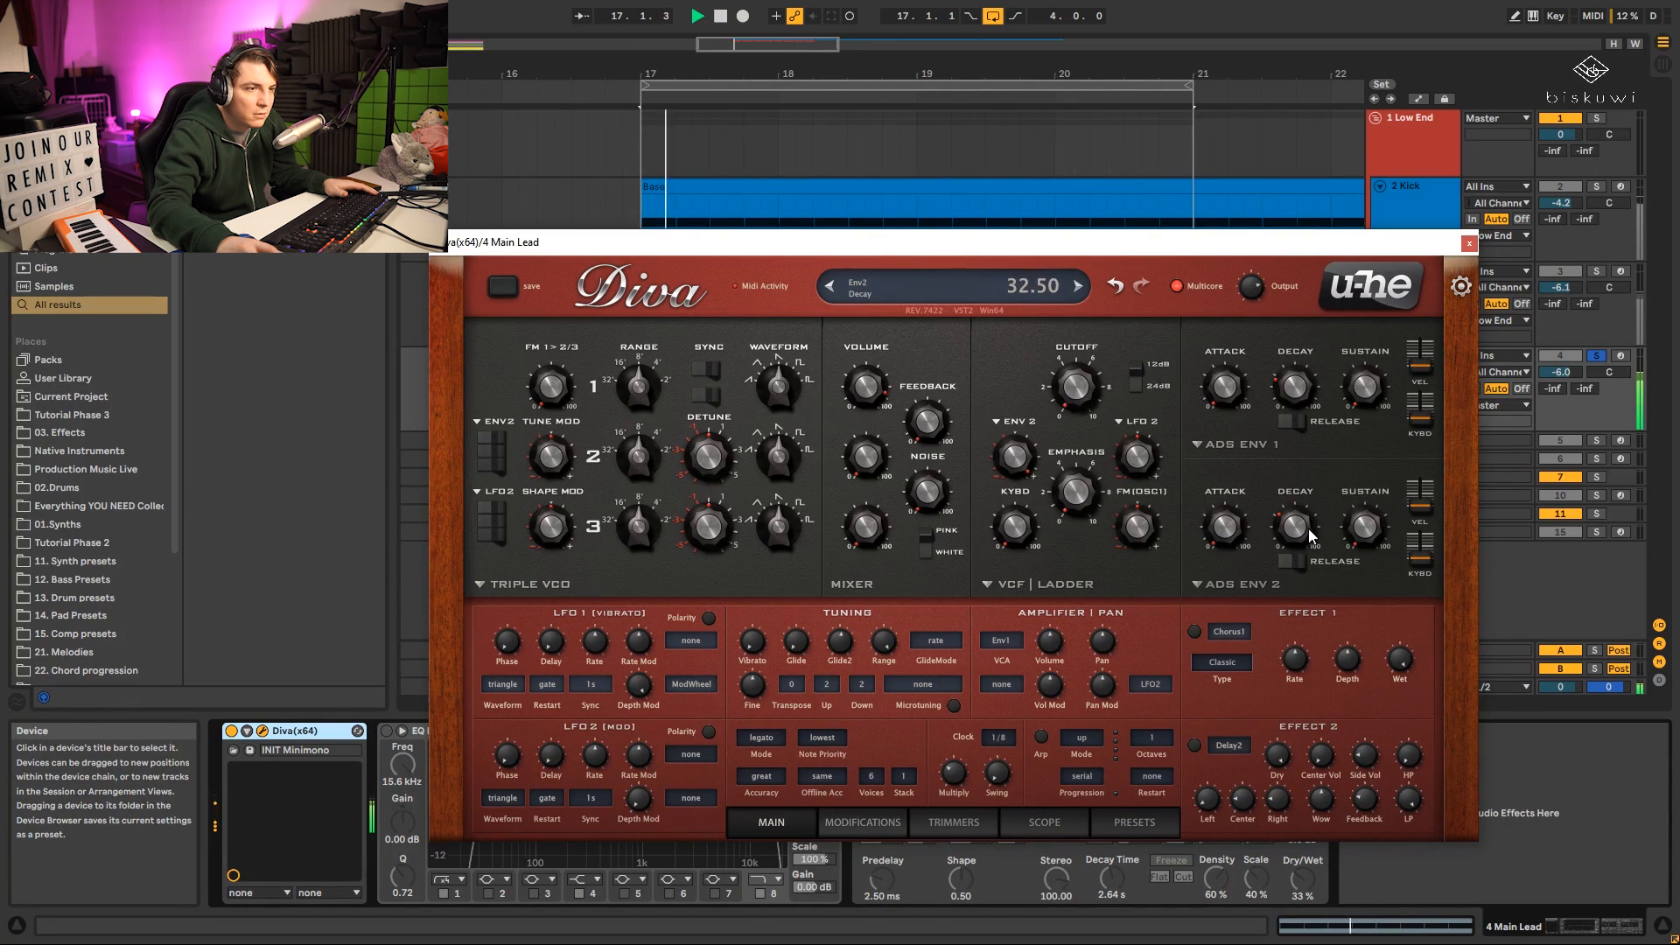
key(space)
Switch both of Diva's envelopes to the analogue model.
click(1255, 595)
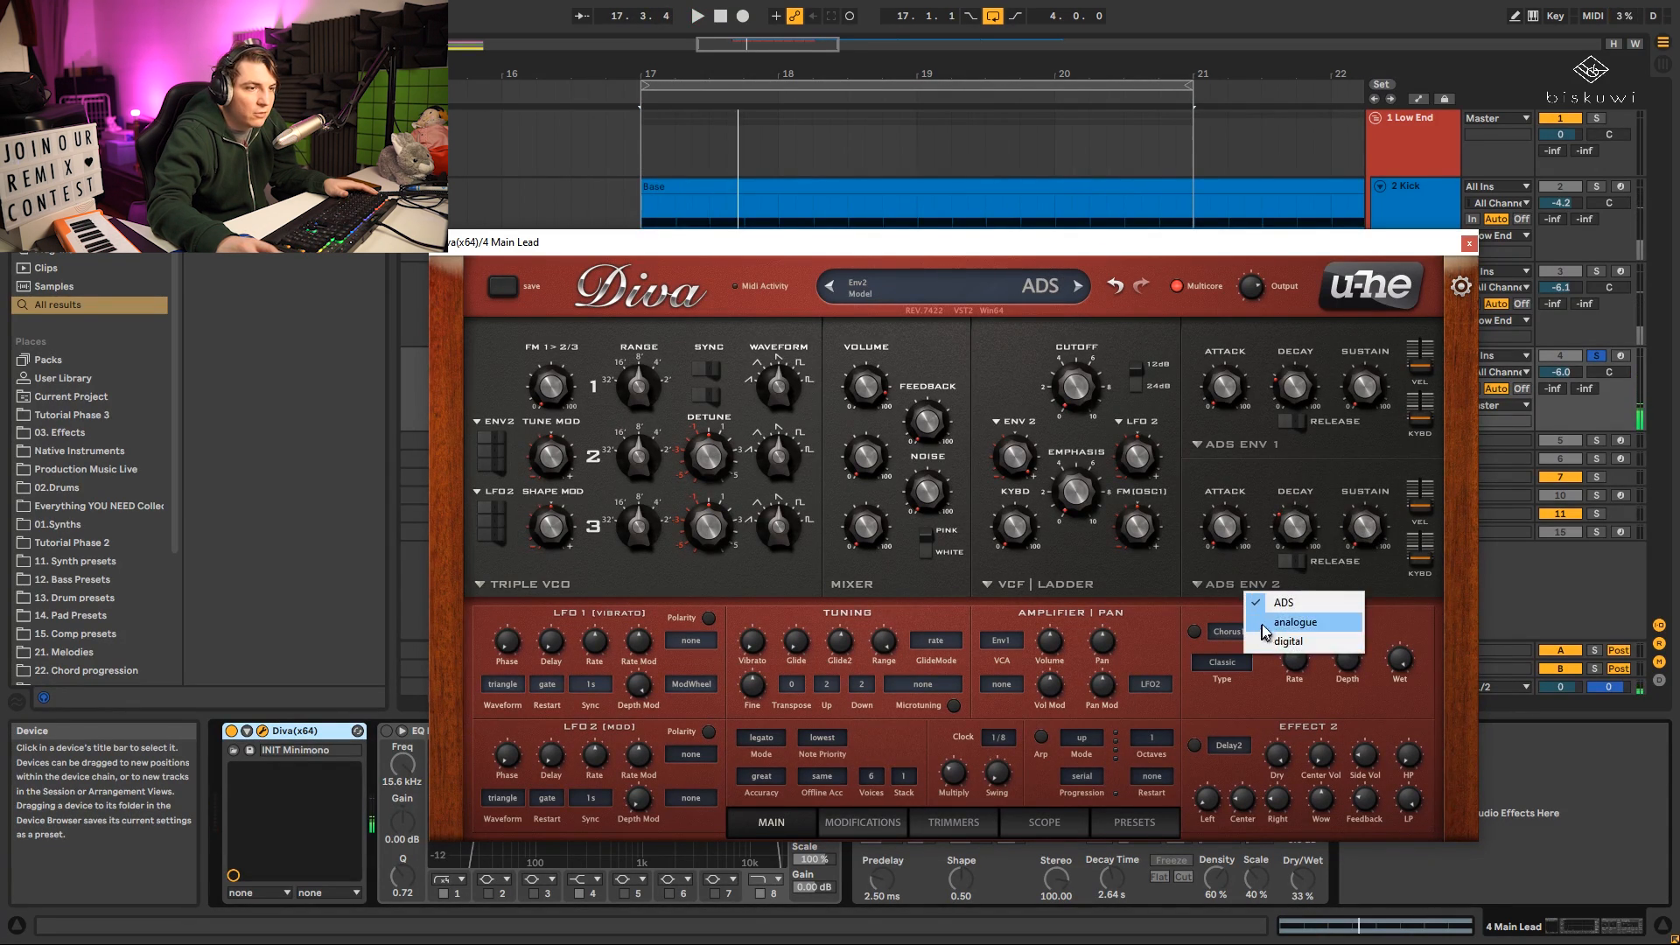
click(1291, 616)
click(1265, 443)
click(1303, 492)
click(1306, 456)
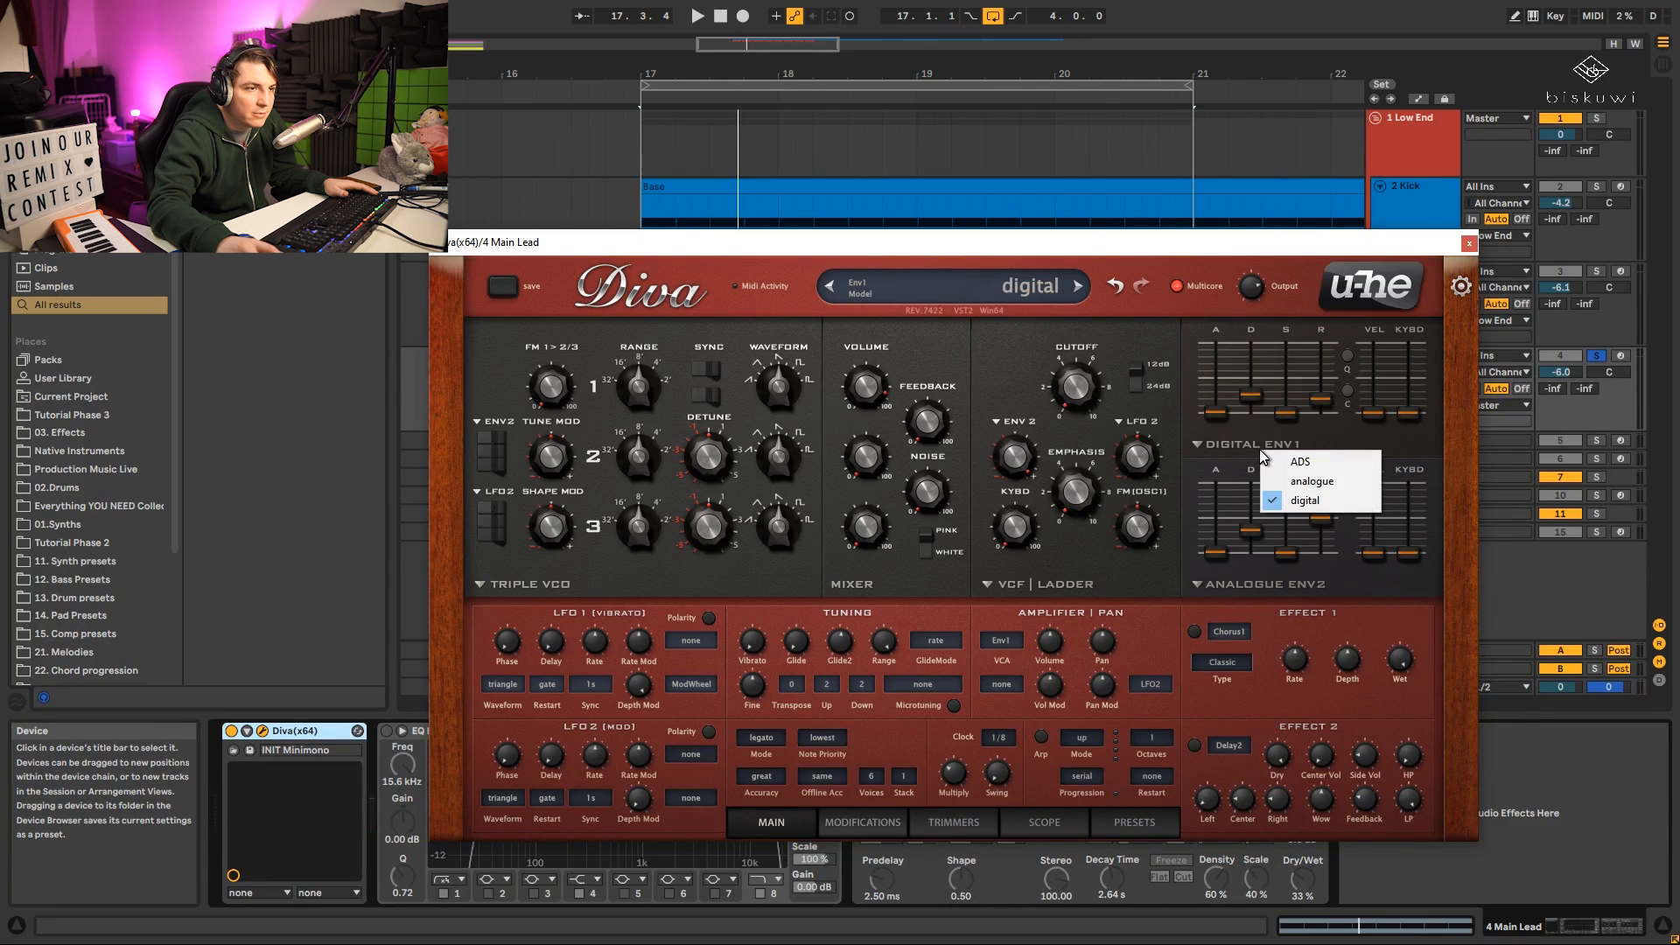
click(1303, 481)
Set envelope 1's decay to 36.50 and slightly raise envelope 2's decay during playback.
key(space)
drag(1252, 397, 1252, 379)
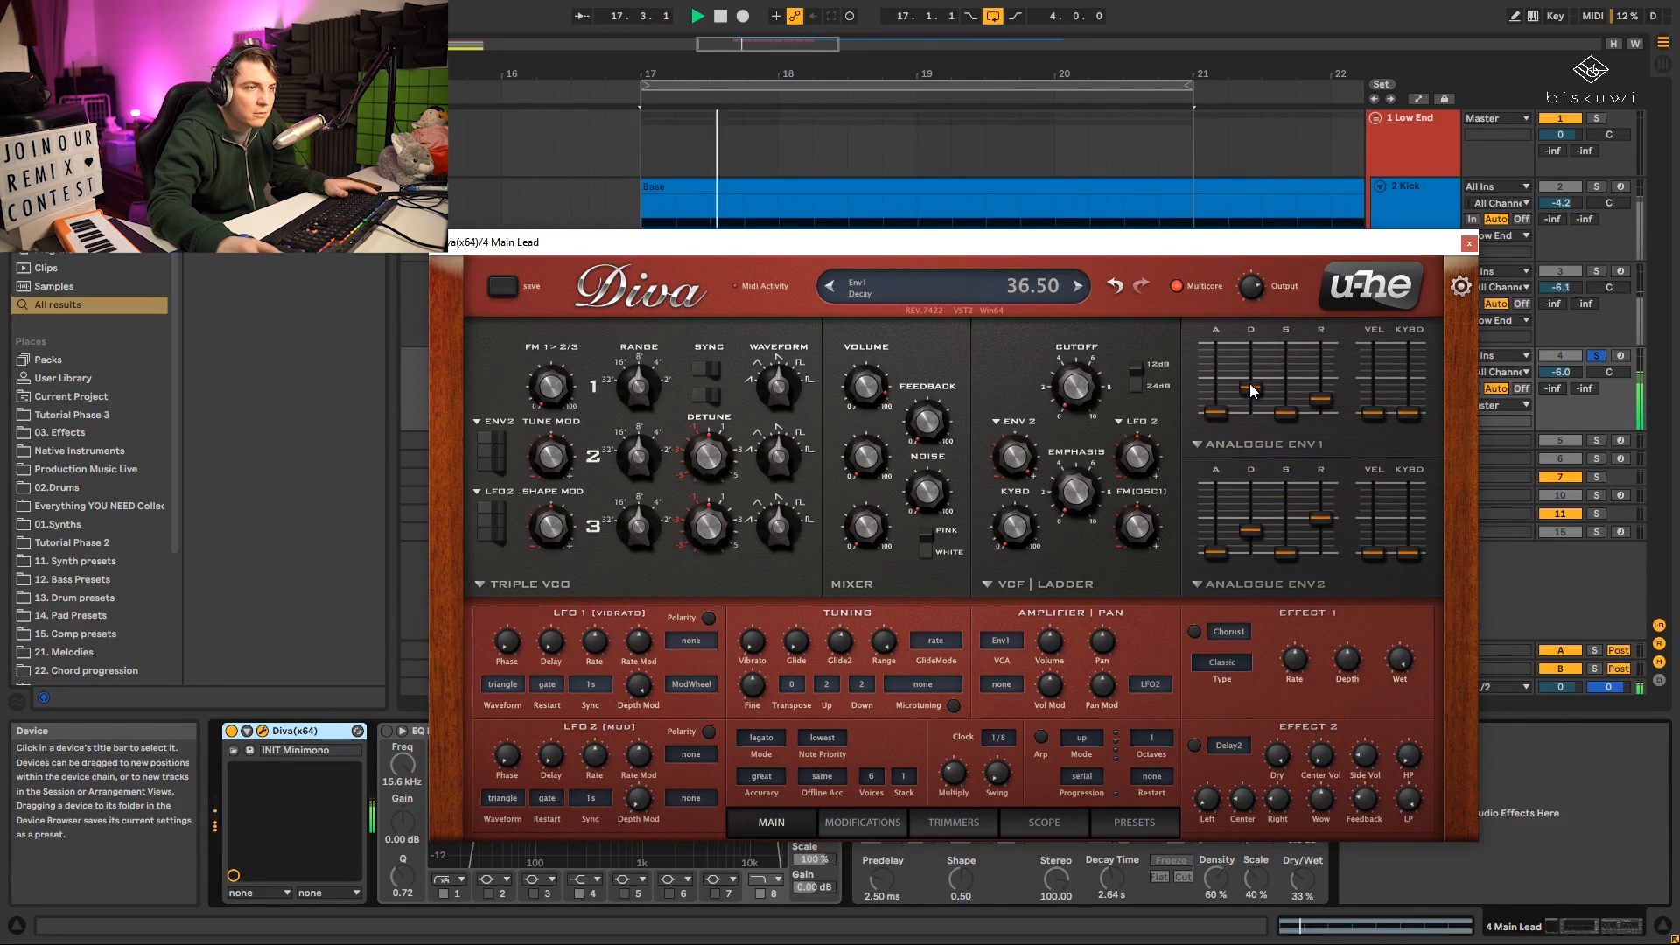
drag(1253, 531, 1253, 524)
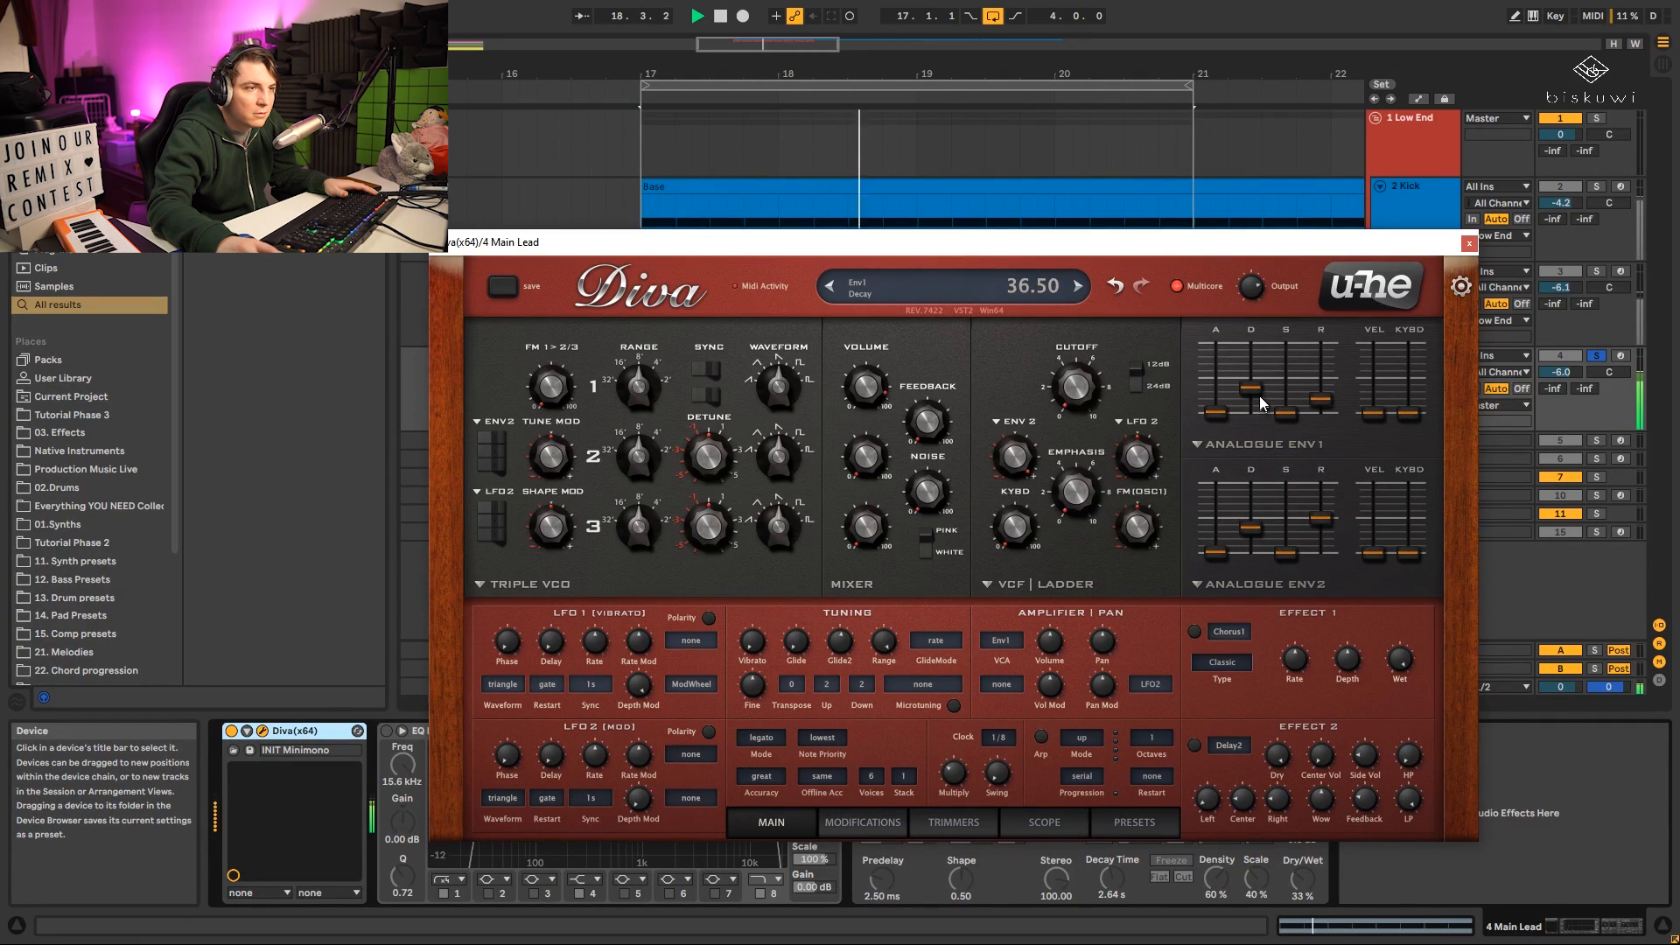
Set envelope 1's release to 30.00 and shorten envelope 2's release while auditioning the lead.
drag(1256, 390, 1323, 394)
key(space)
key(space)
drag(1328, 516, 1326, 530)
key(space)
key(space)
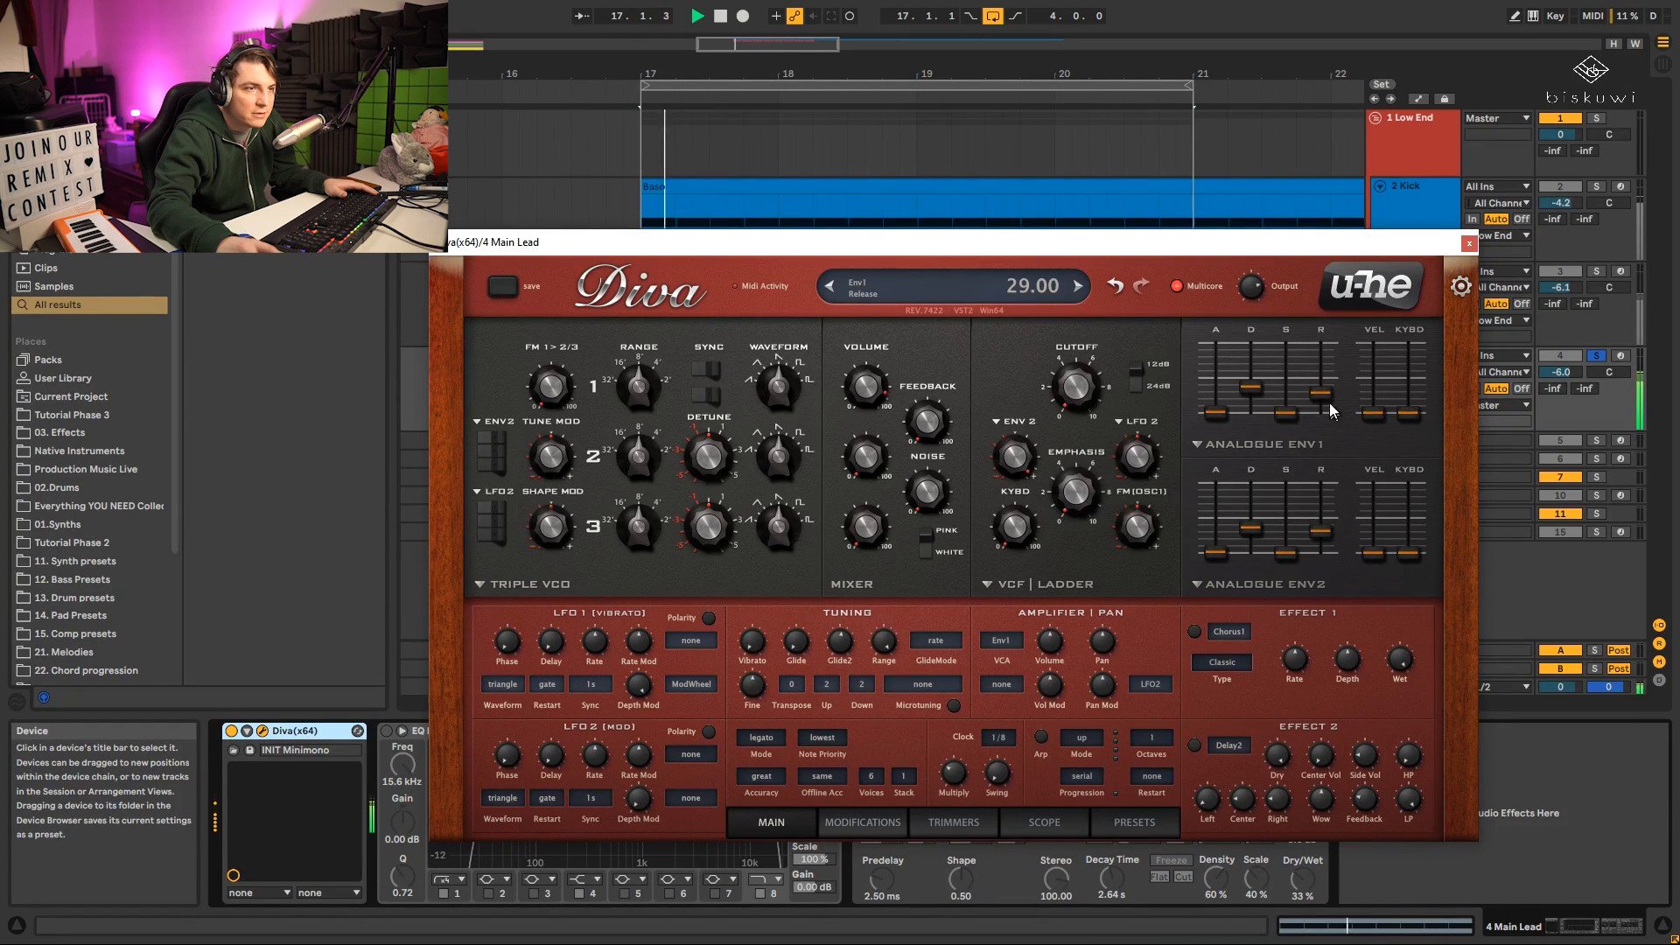
drag(1324, 399, 1323, 396)
drag(1327, 525, 1328, 528)
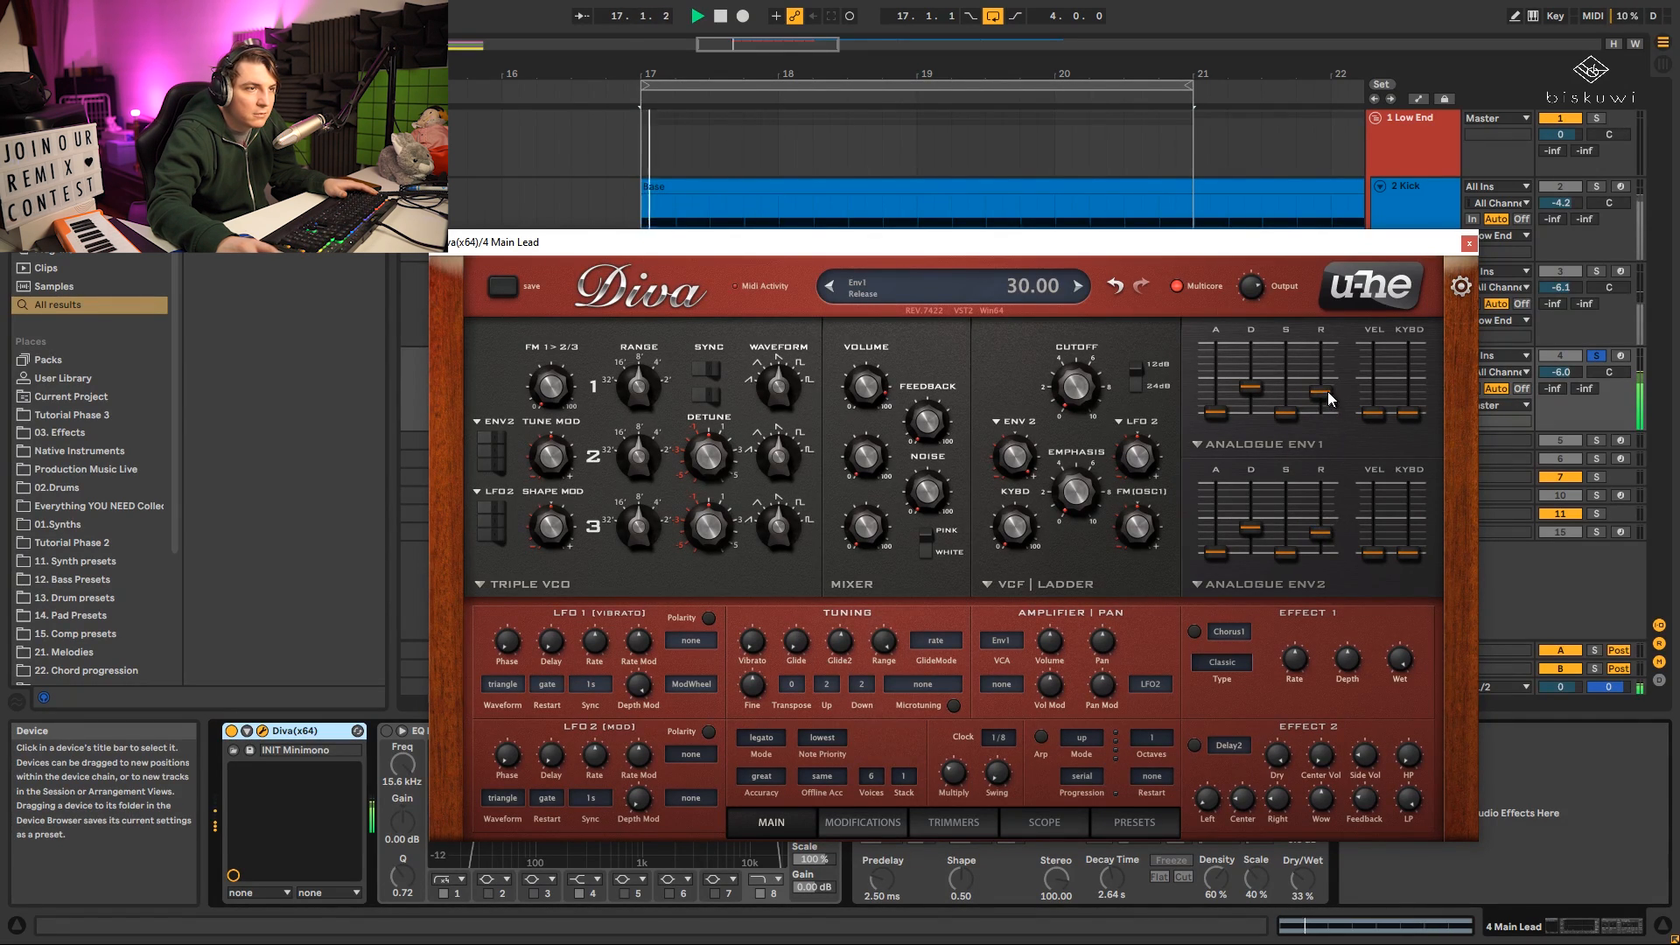
Adjust the ladder filter's envelope 2 depth and oscillator FM amount while auditioning the lead.
drag(1027, 472, 1031, 476)
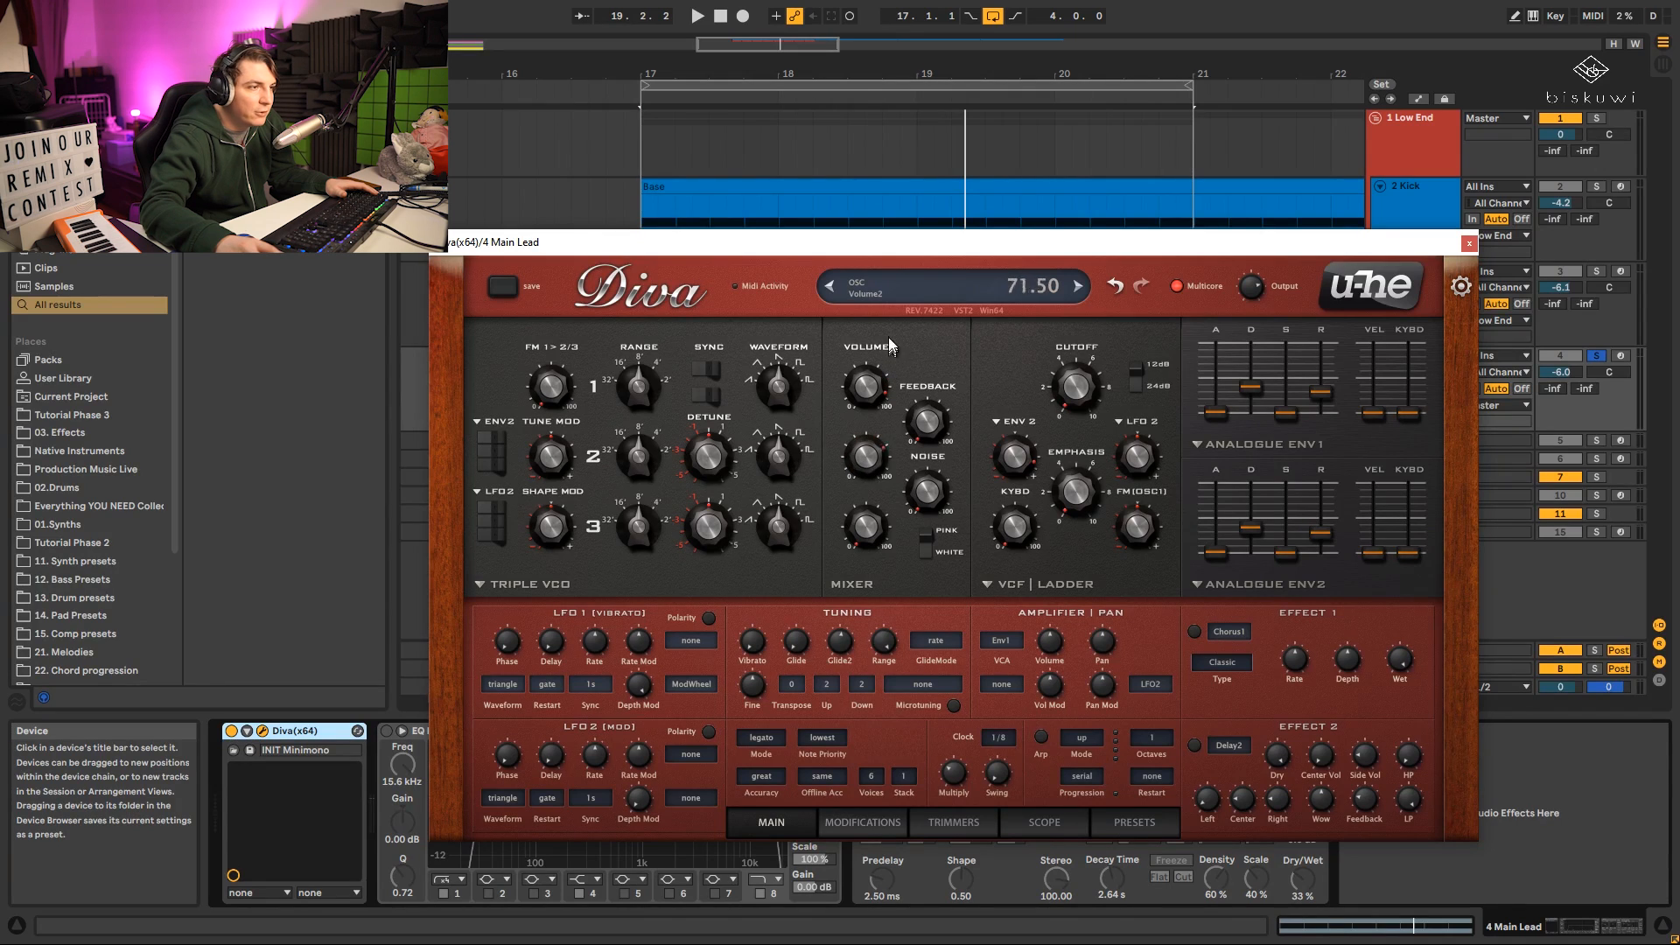
key(space)
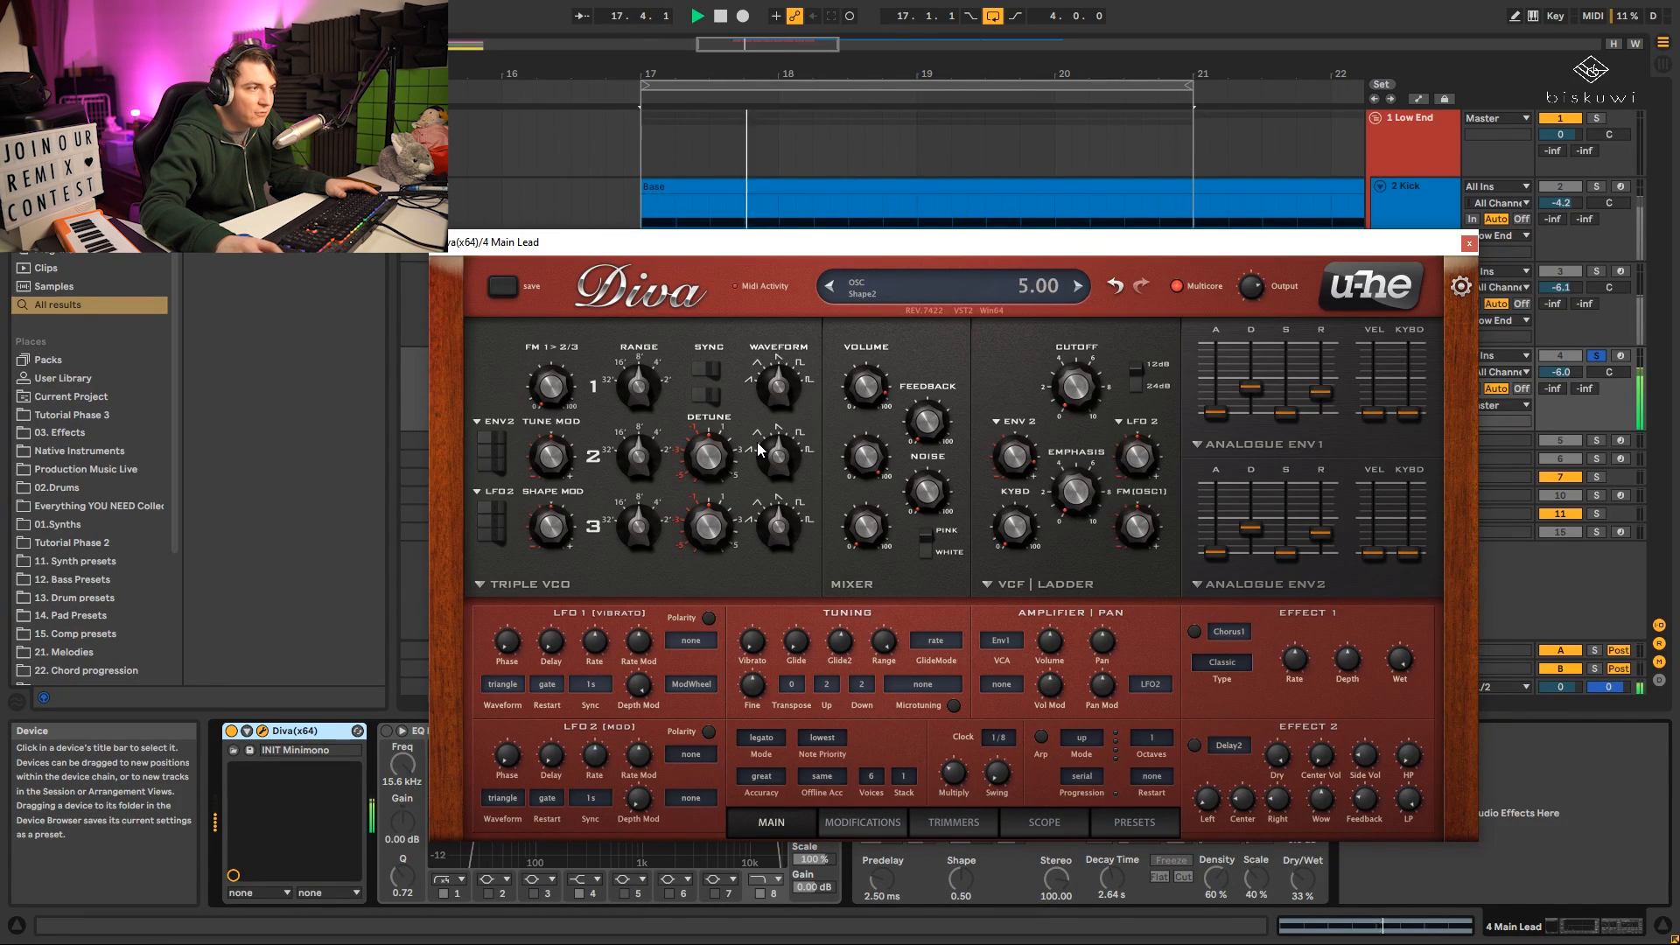
key(space)
key(space)
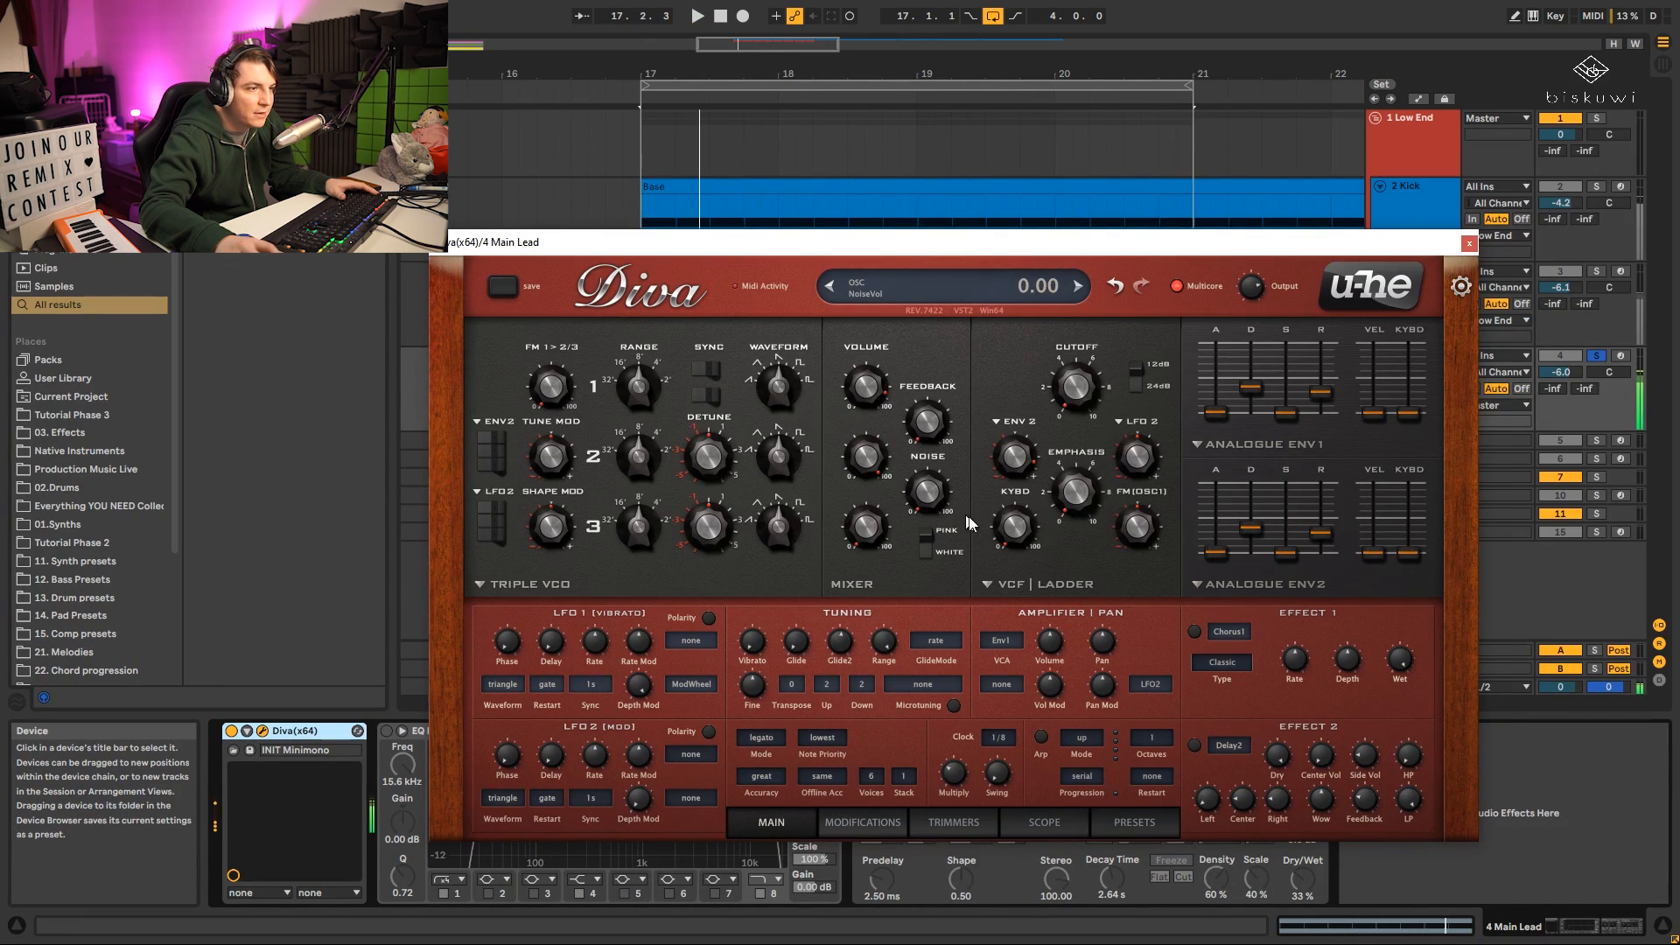
drag(1130, 542, 1134, 532)
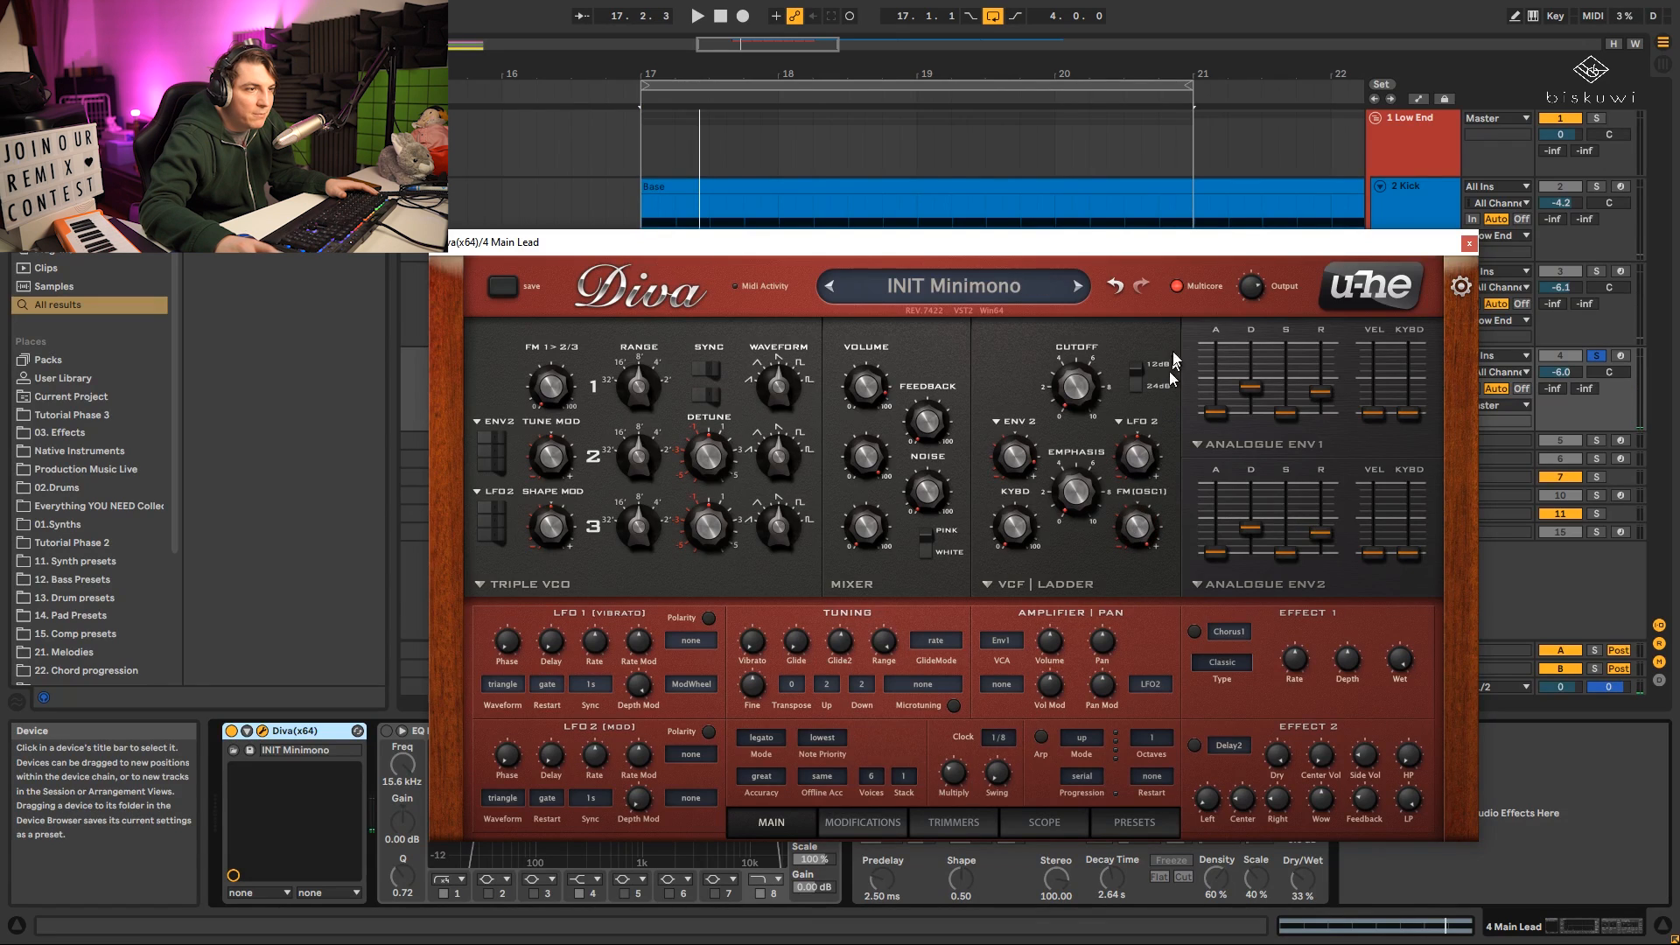
key(space)
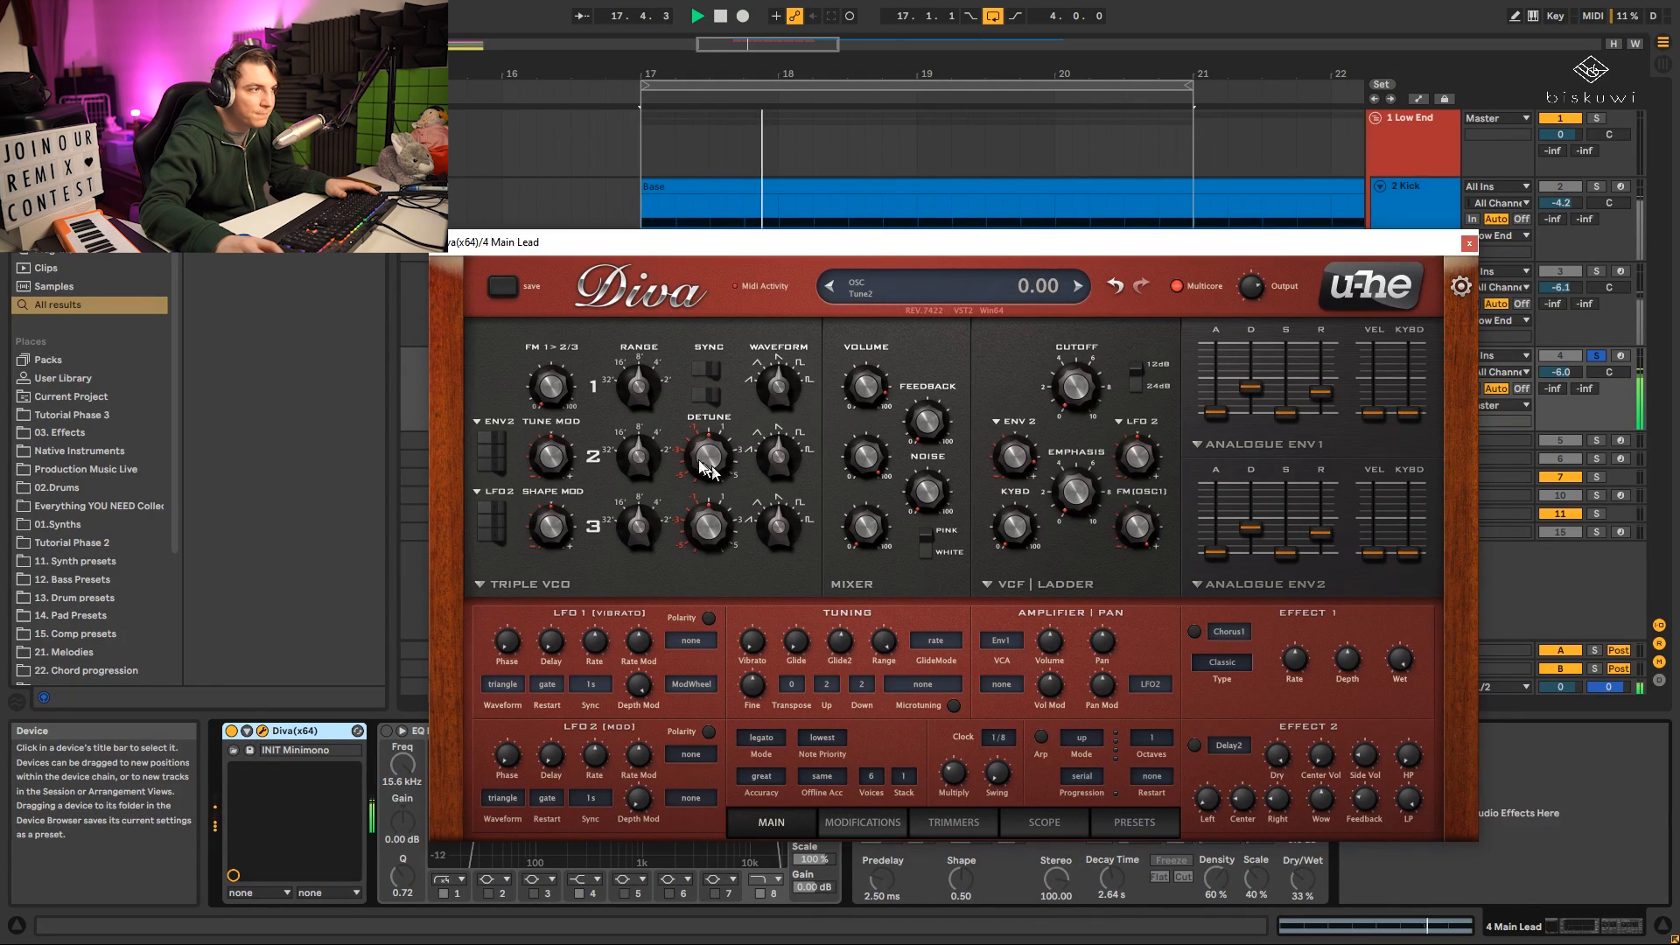
Detune oscillator 2 by ear around 4.20 while auditioning the lead.
drag(568, 324, 607, 239)
key(space)
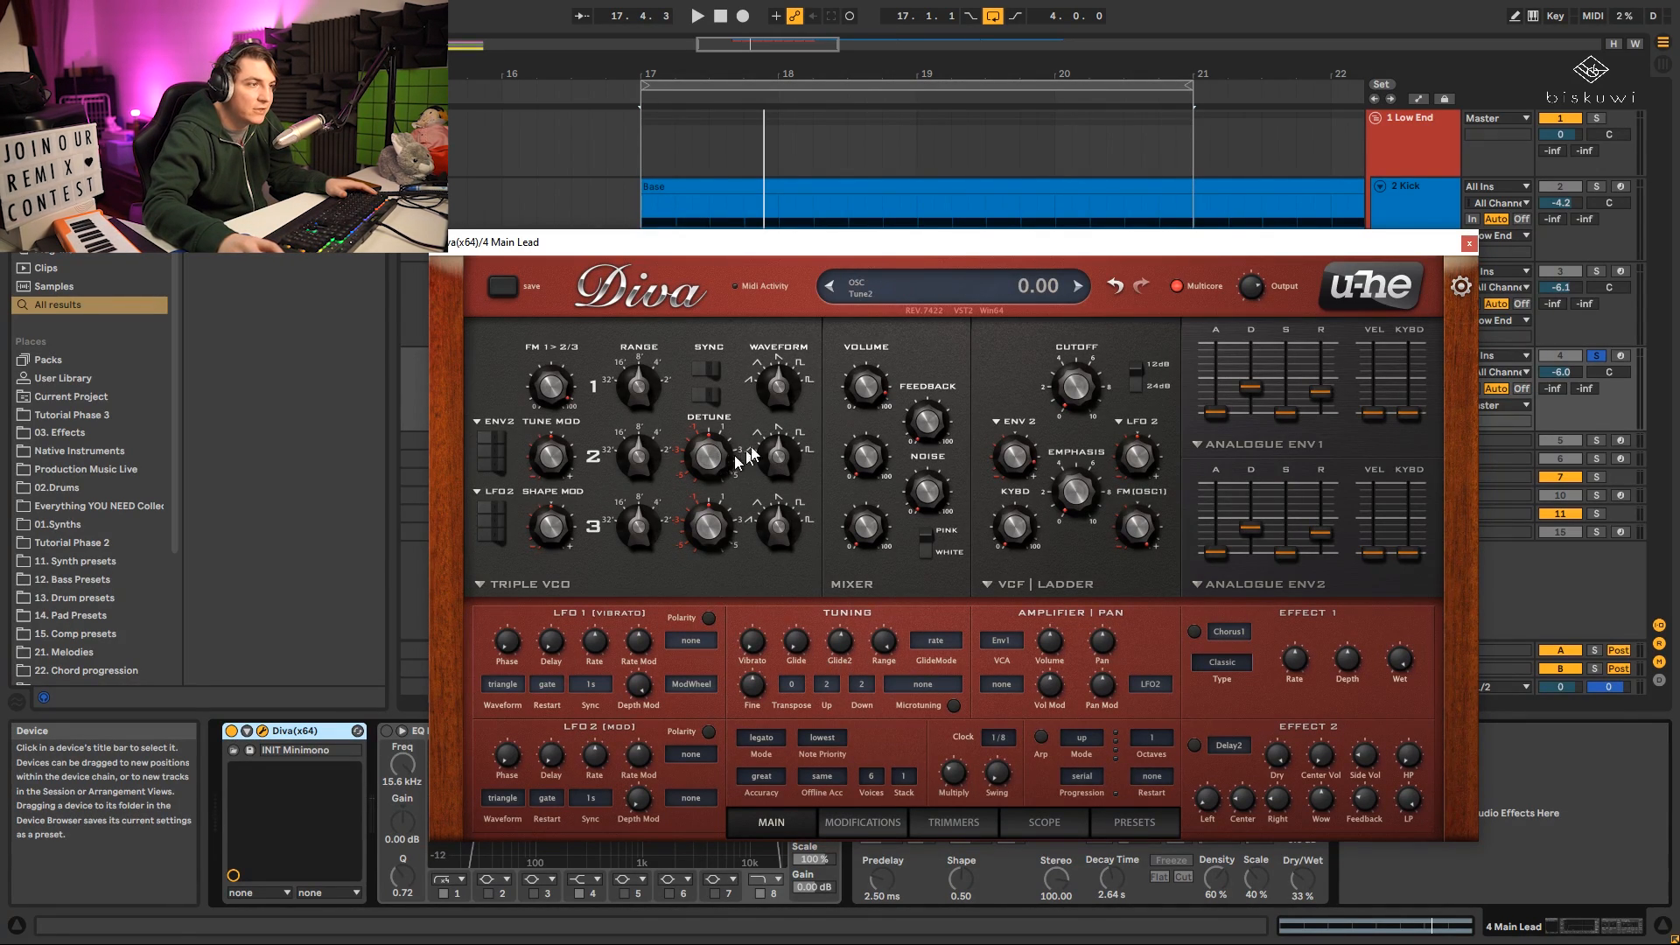
key(space)
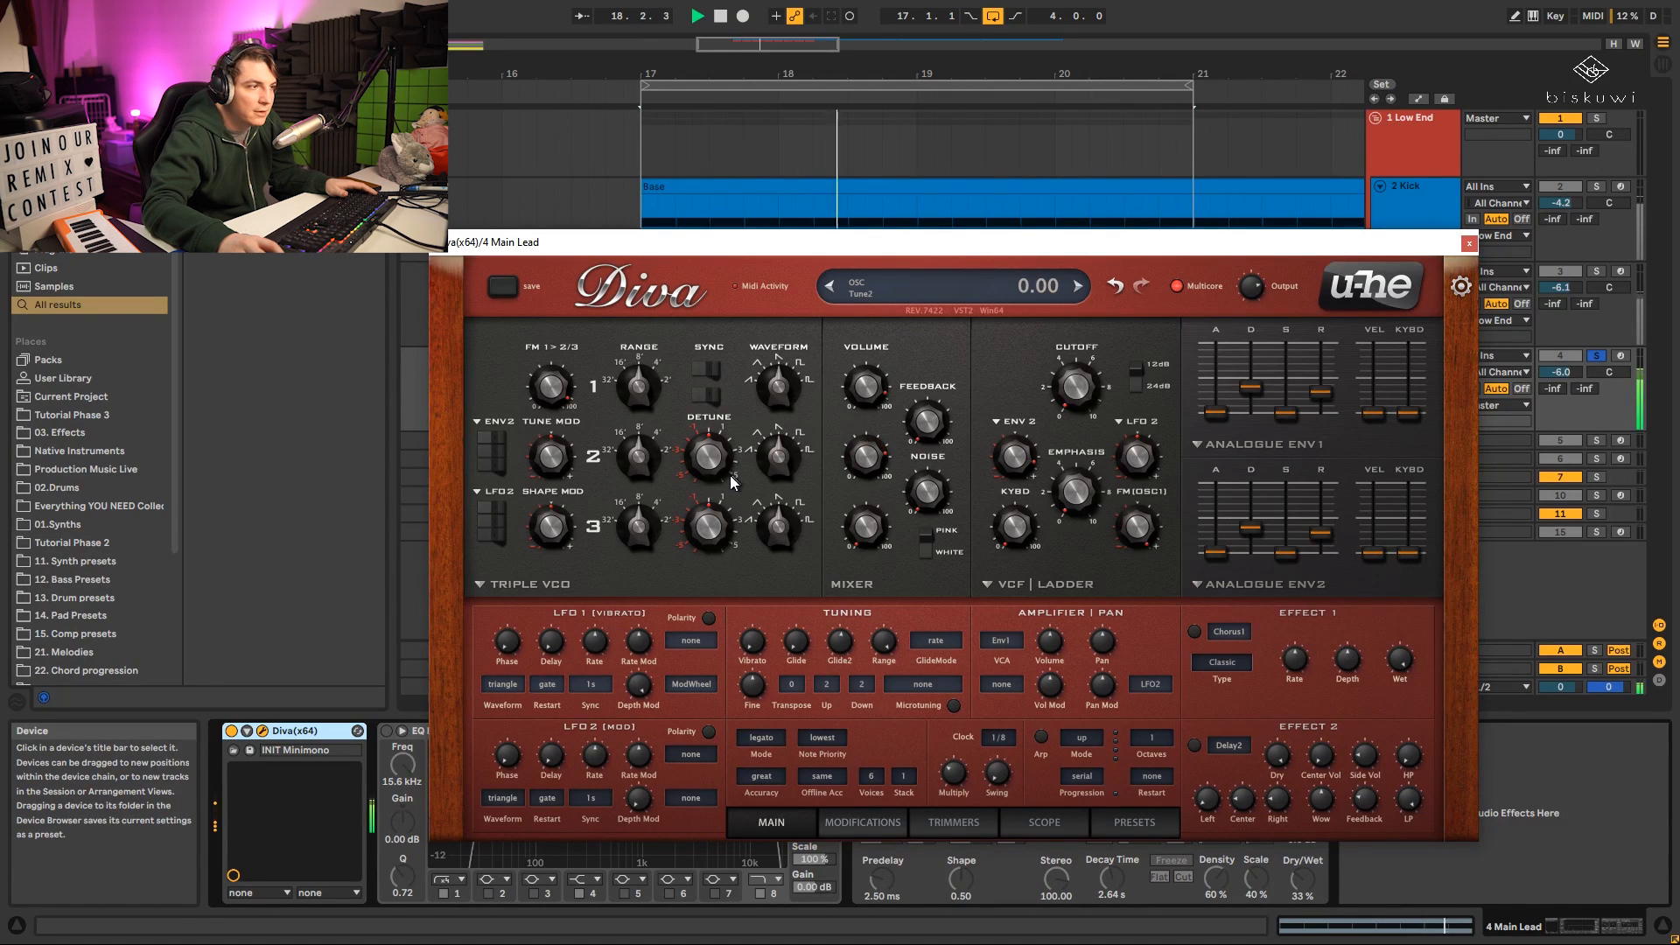
drag(715, 467, 824, 246)
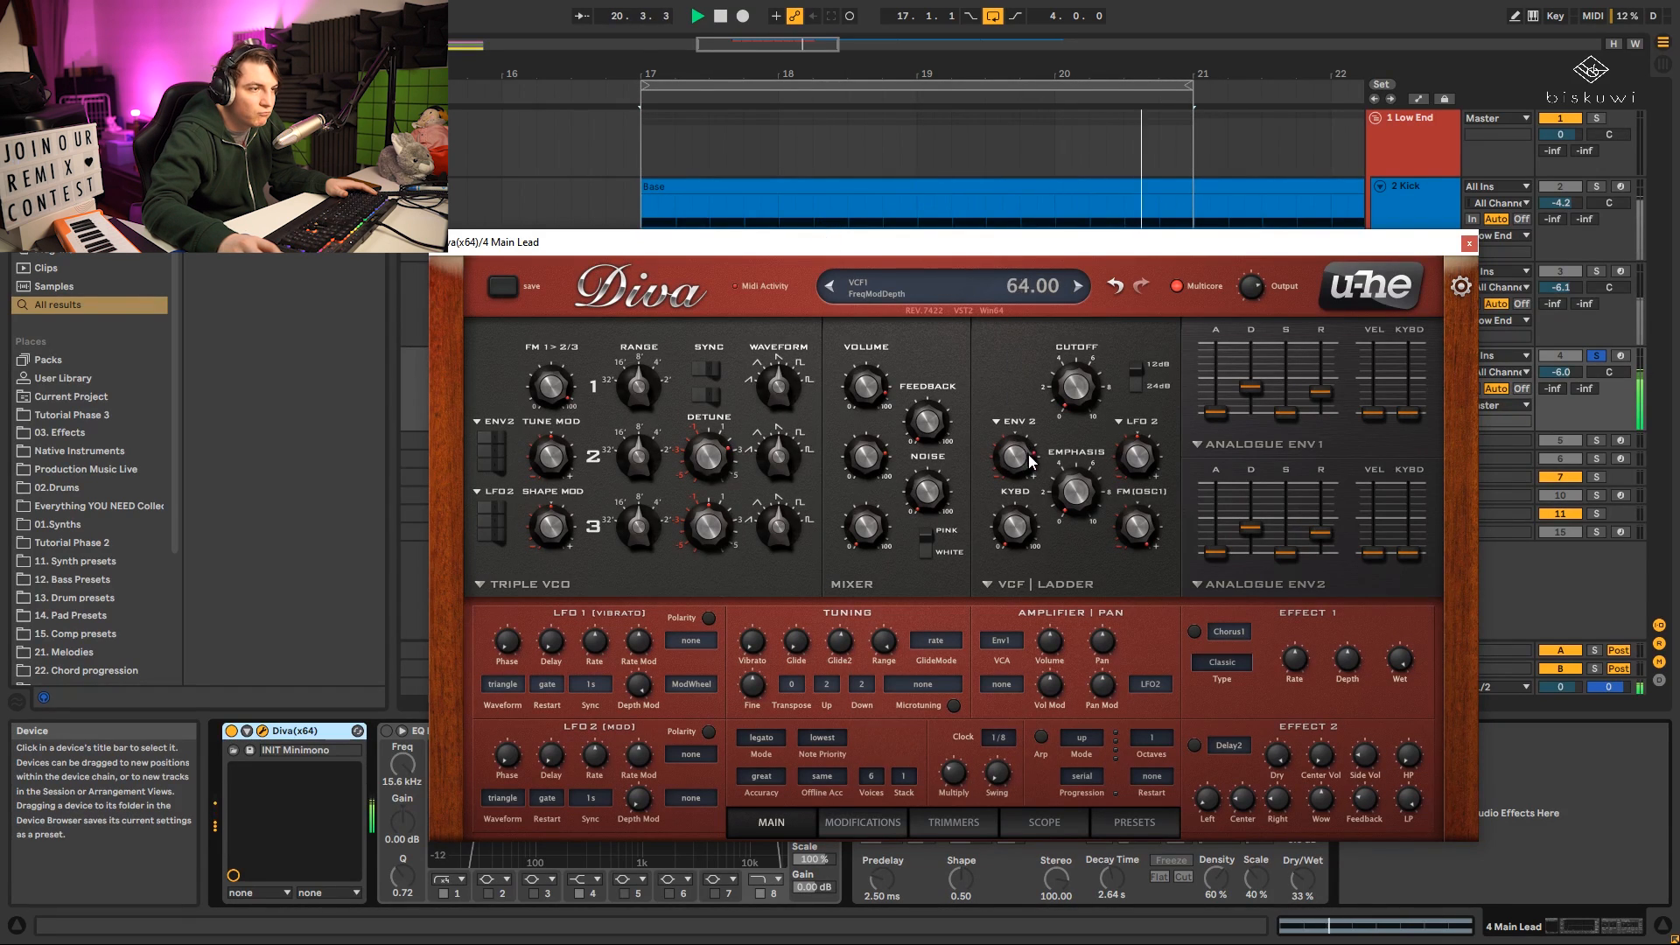
drag(710, 457, 794, 336)
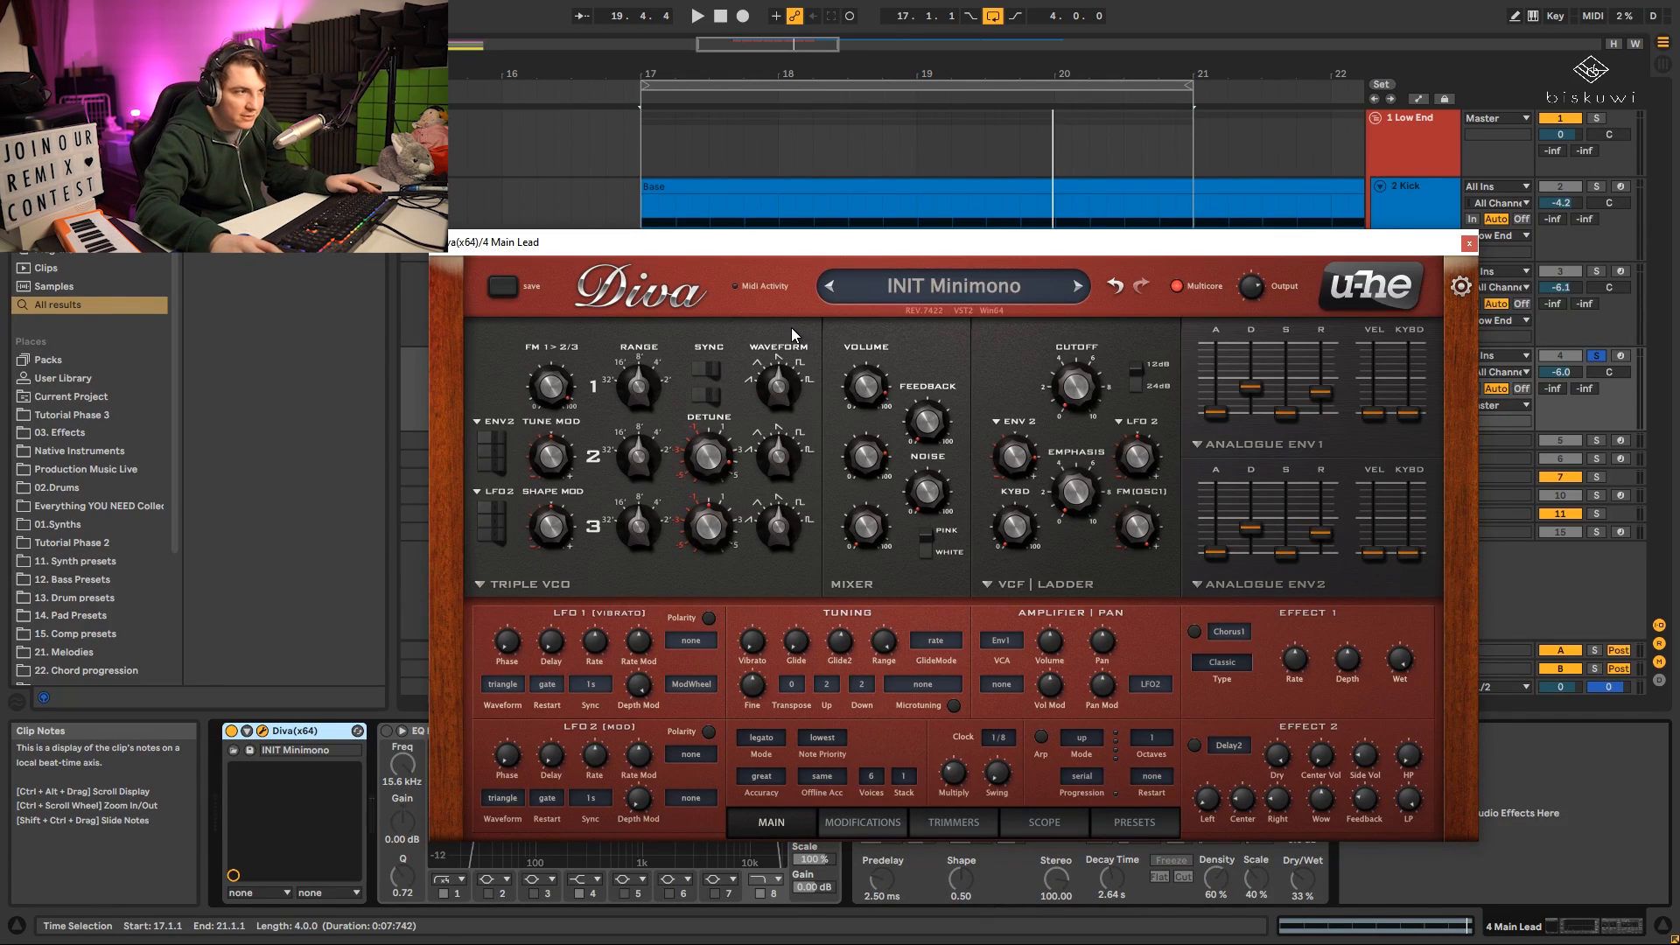
mouse_move(790, 453)
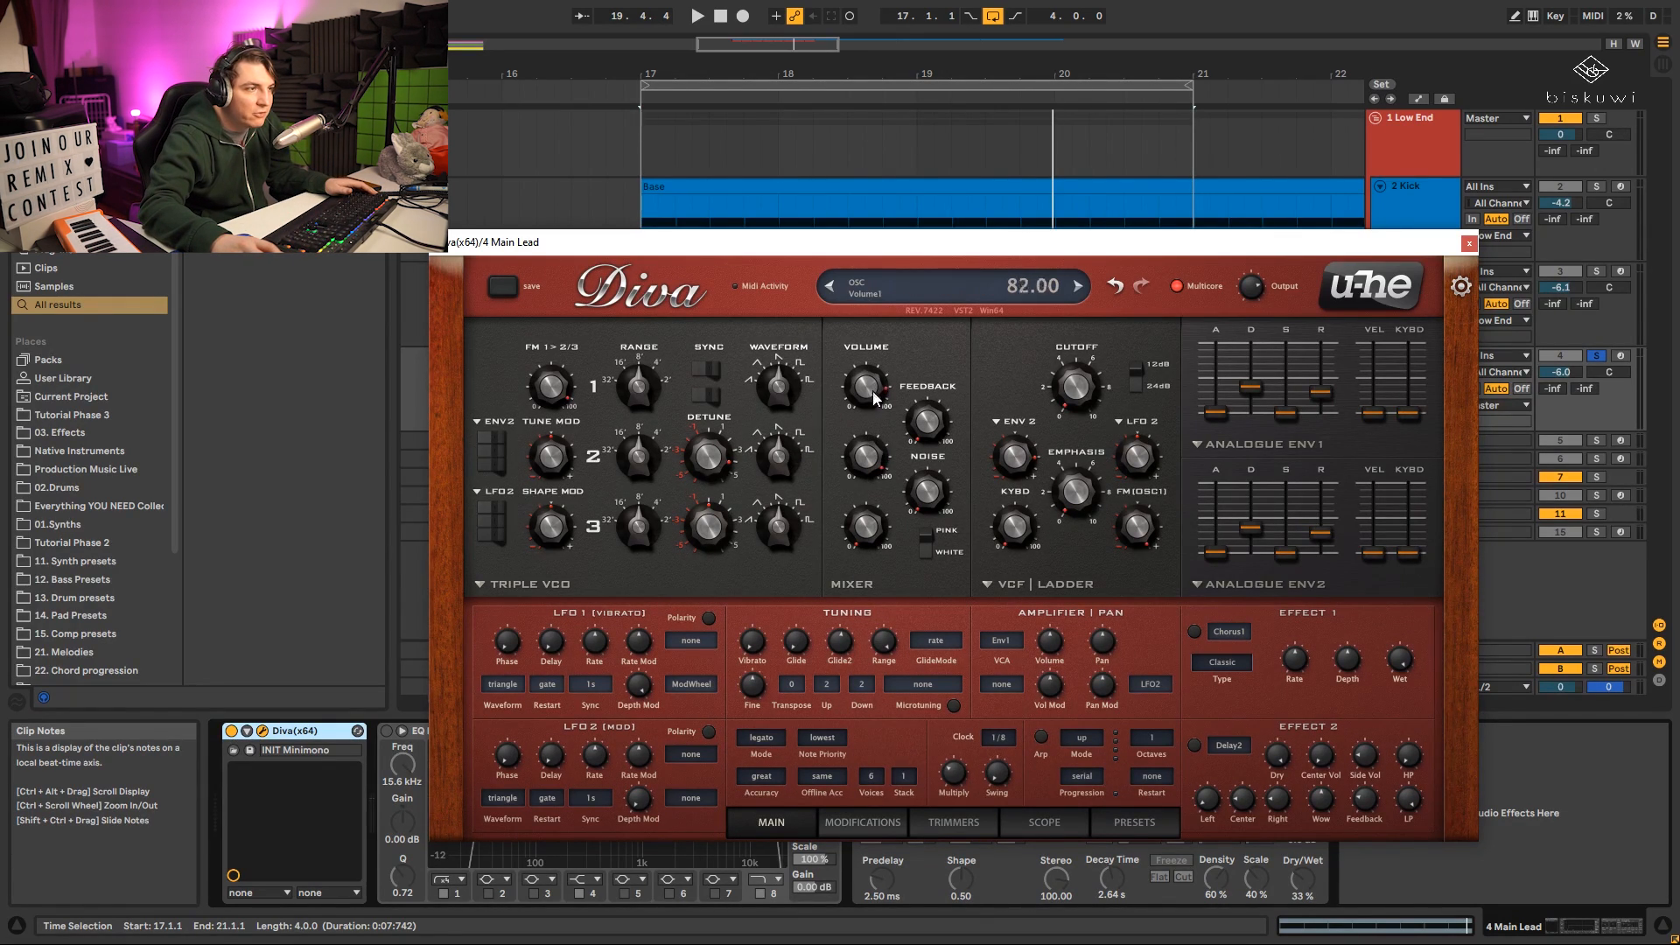
key(space)
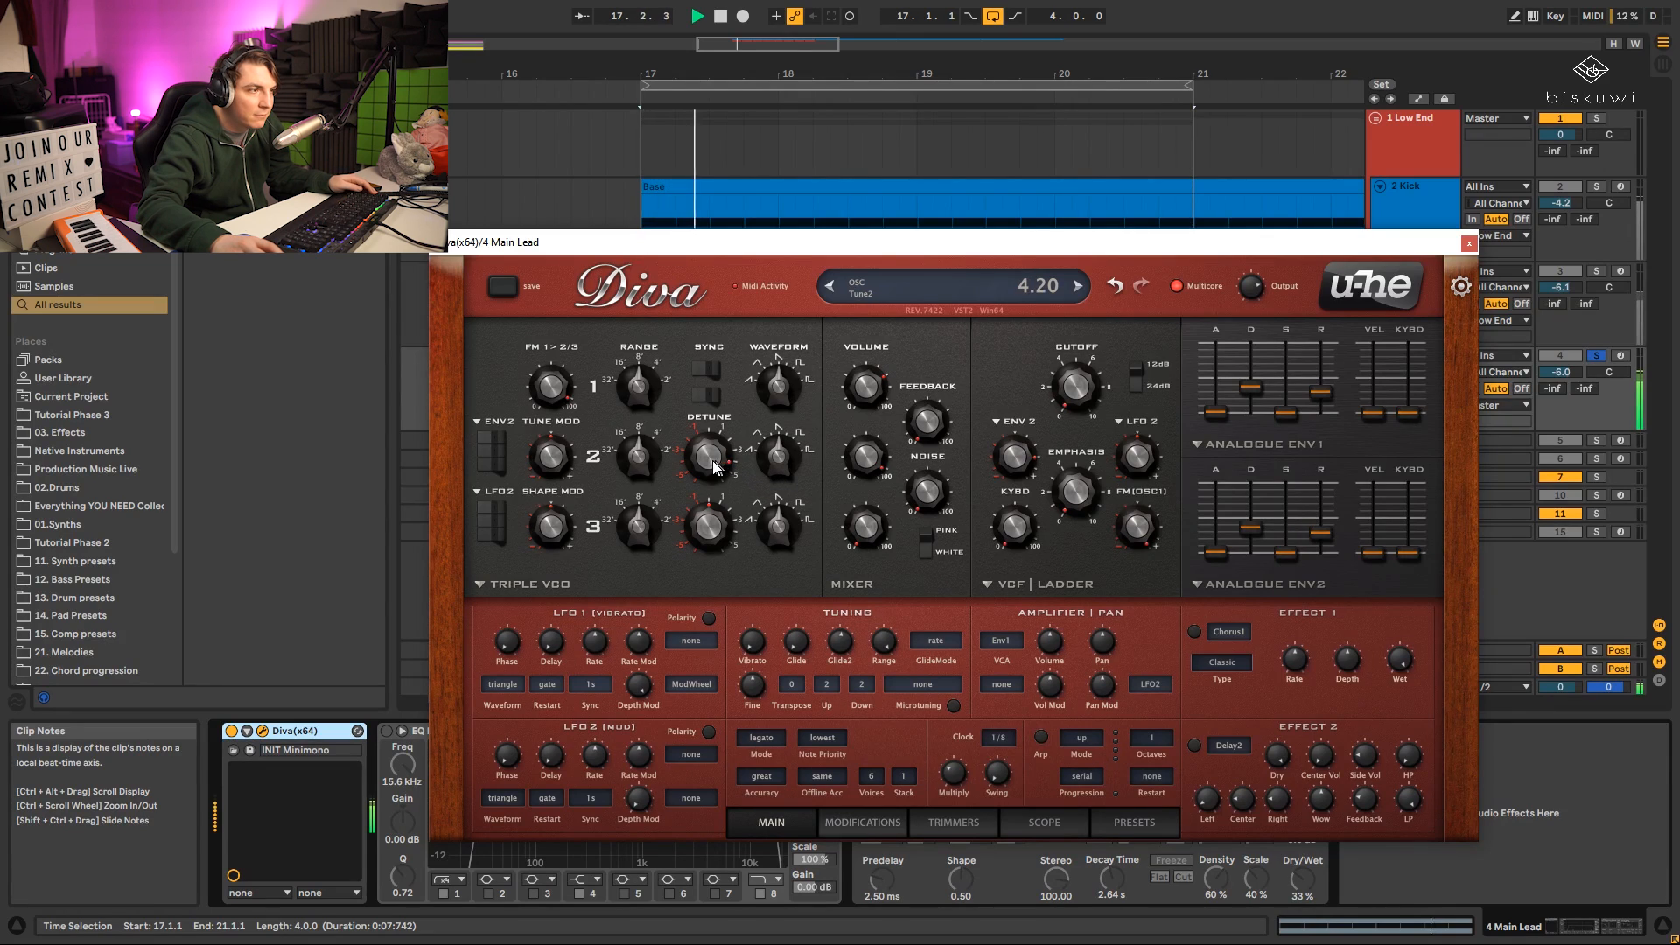
drag(711, 460, 725, 595)
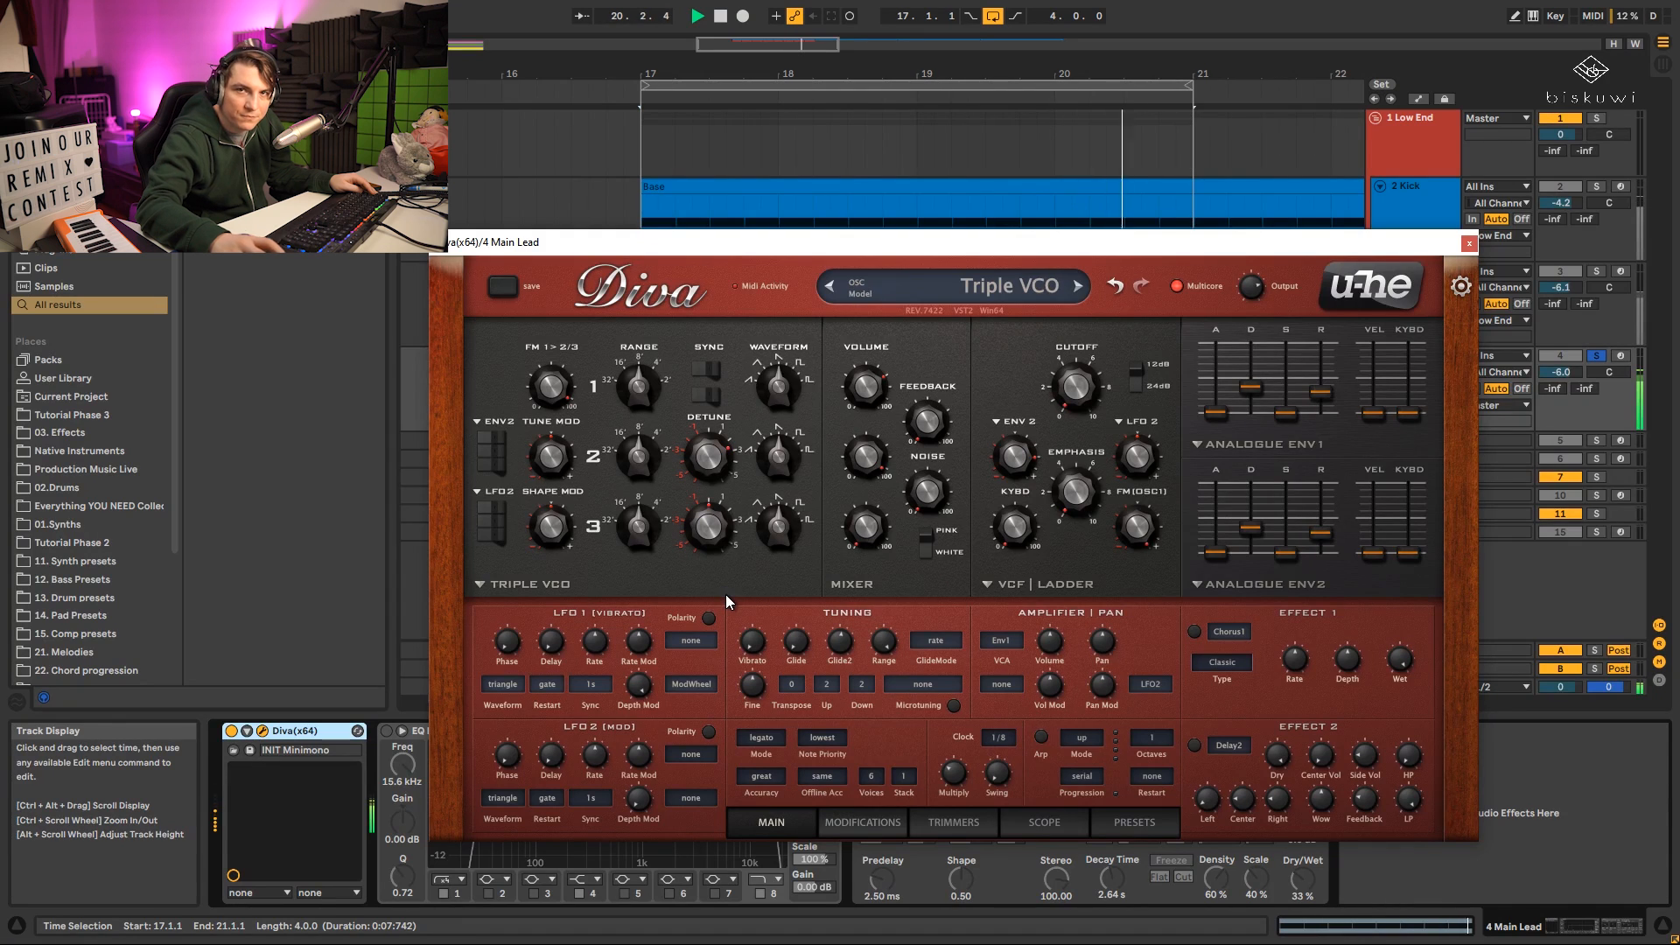
key(space)
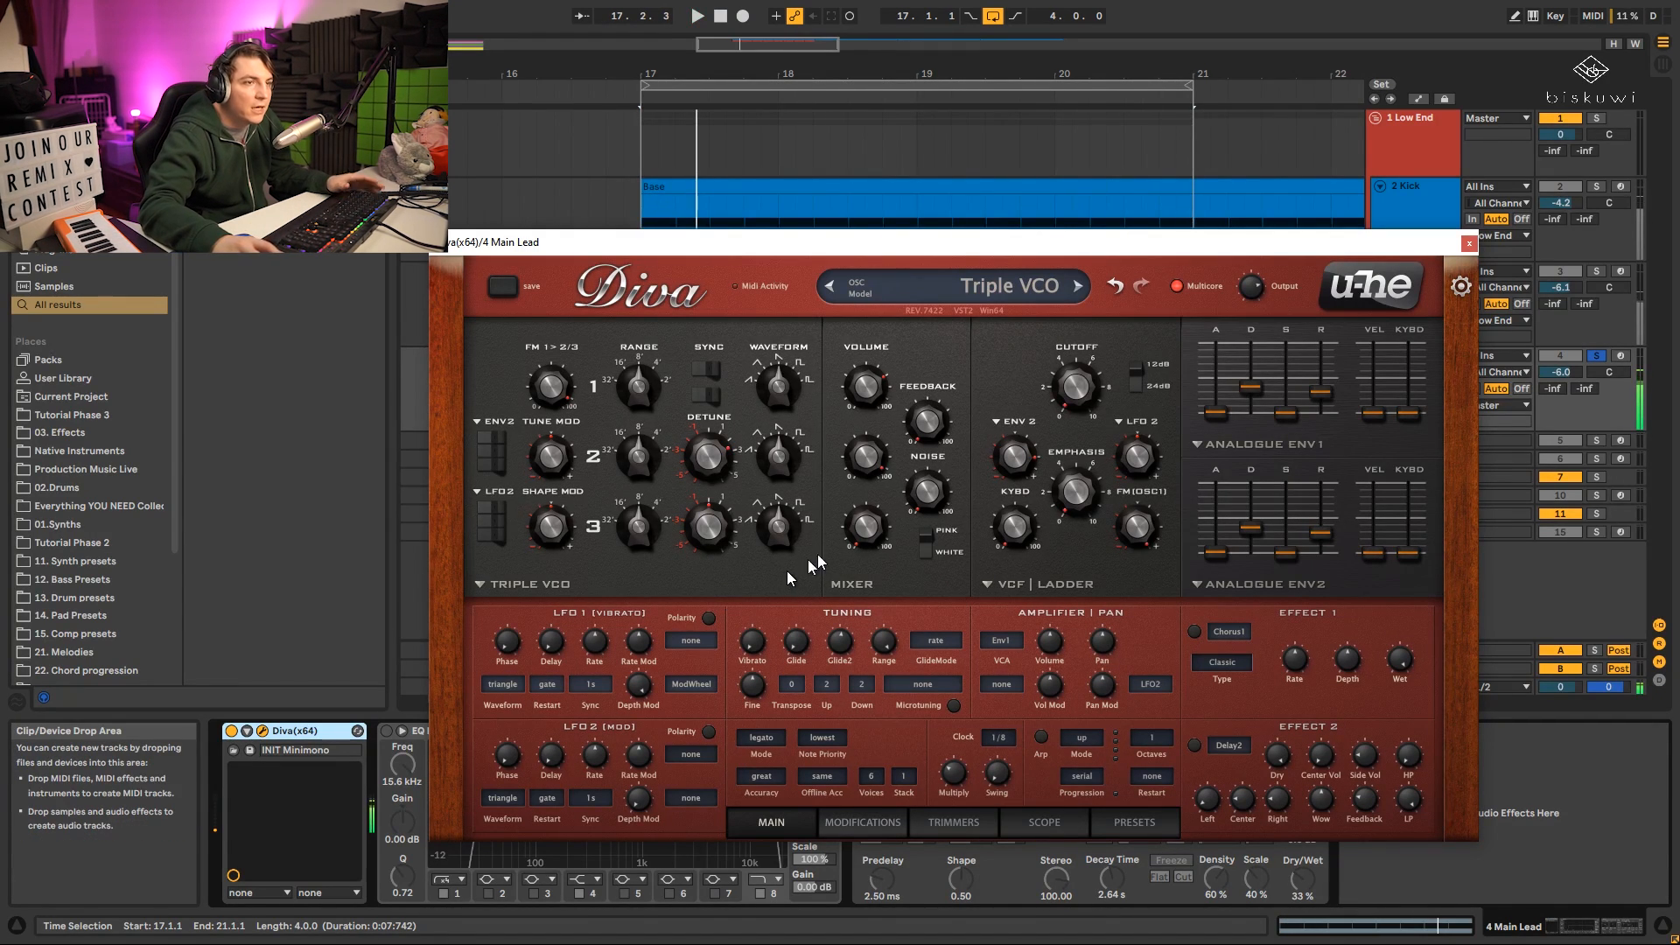
Close Diva and add a Tuner after the Reverb on the Main Lead track.
click(1469, 244)
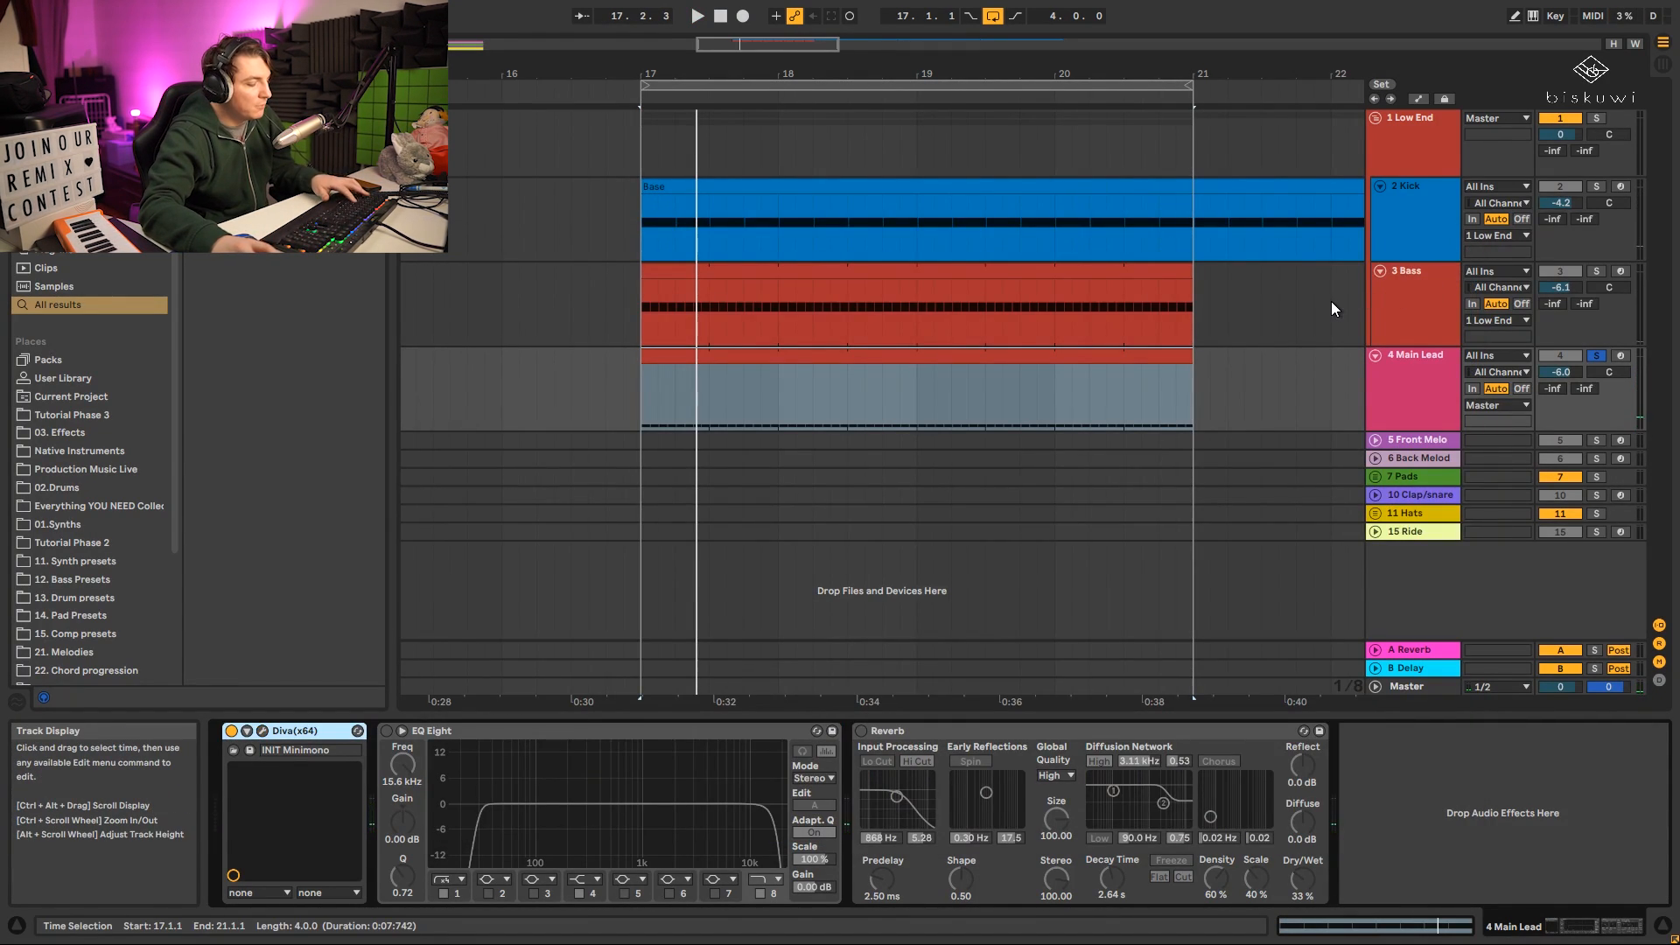
text(tuner)
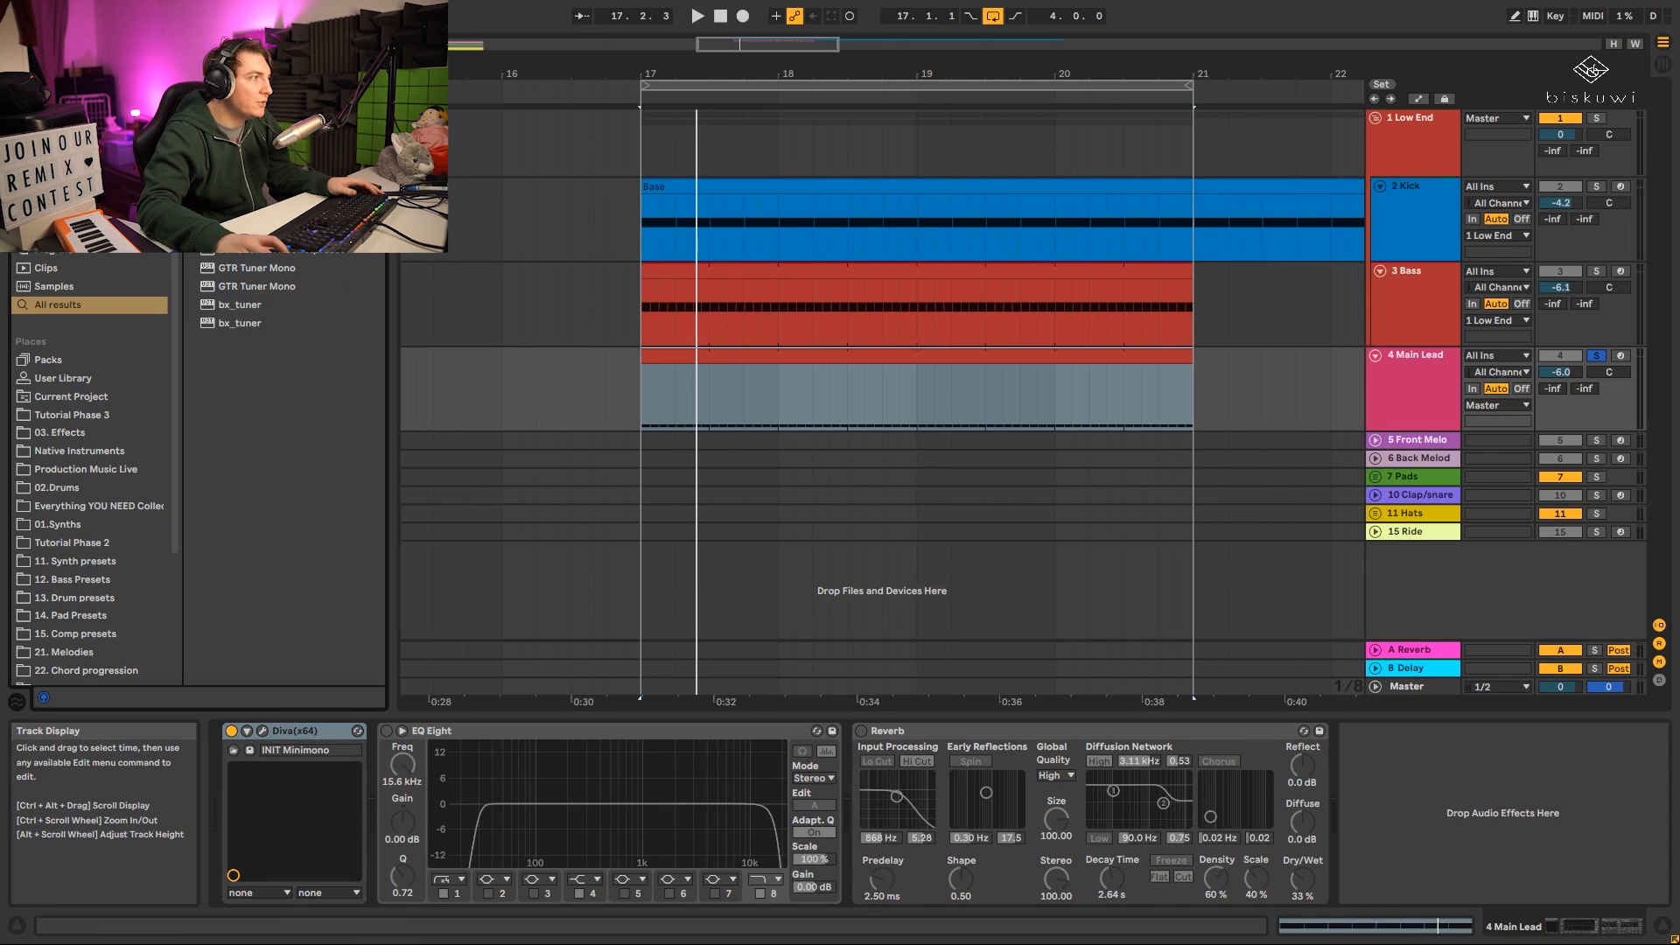
drag(241, 102, 1393, 756)
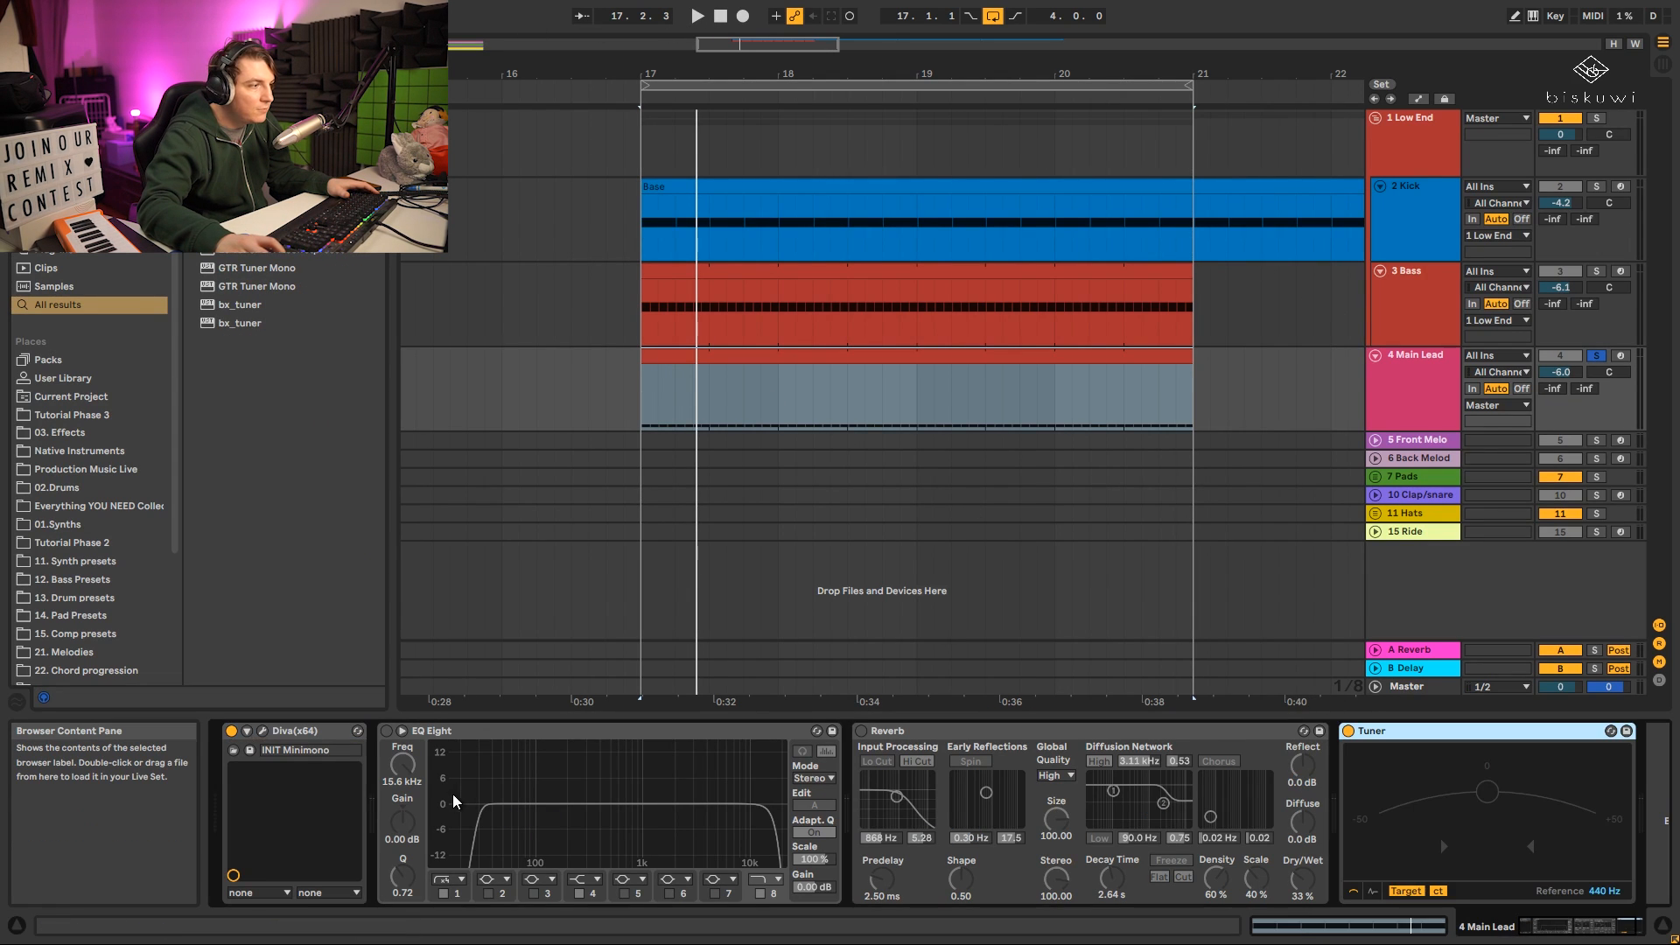
Reopen Diva beside the visible Tuner and check the lead's pitch during playback.
click(262, 731)
mouse_move(884, 454)
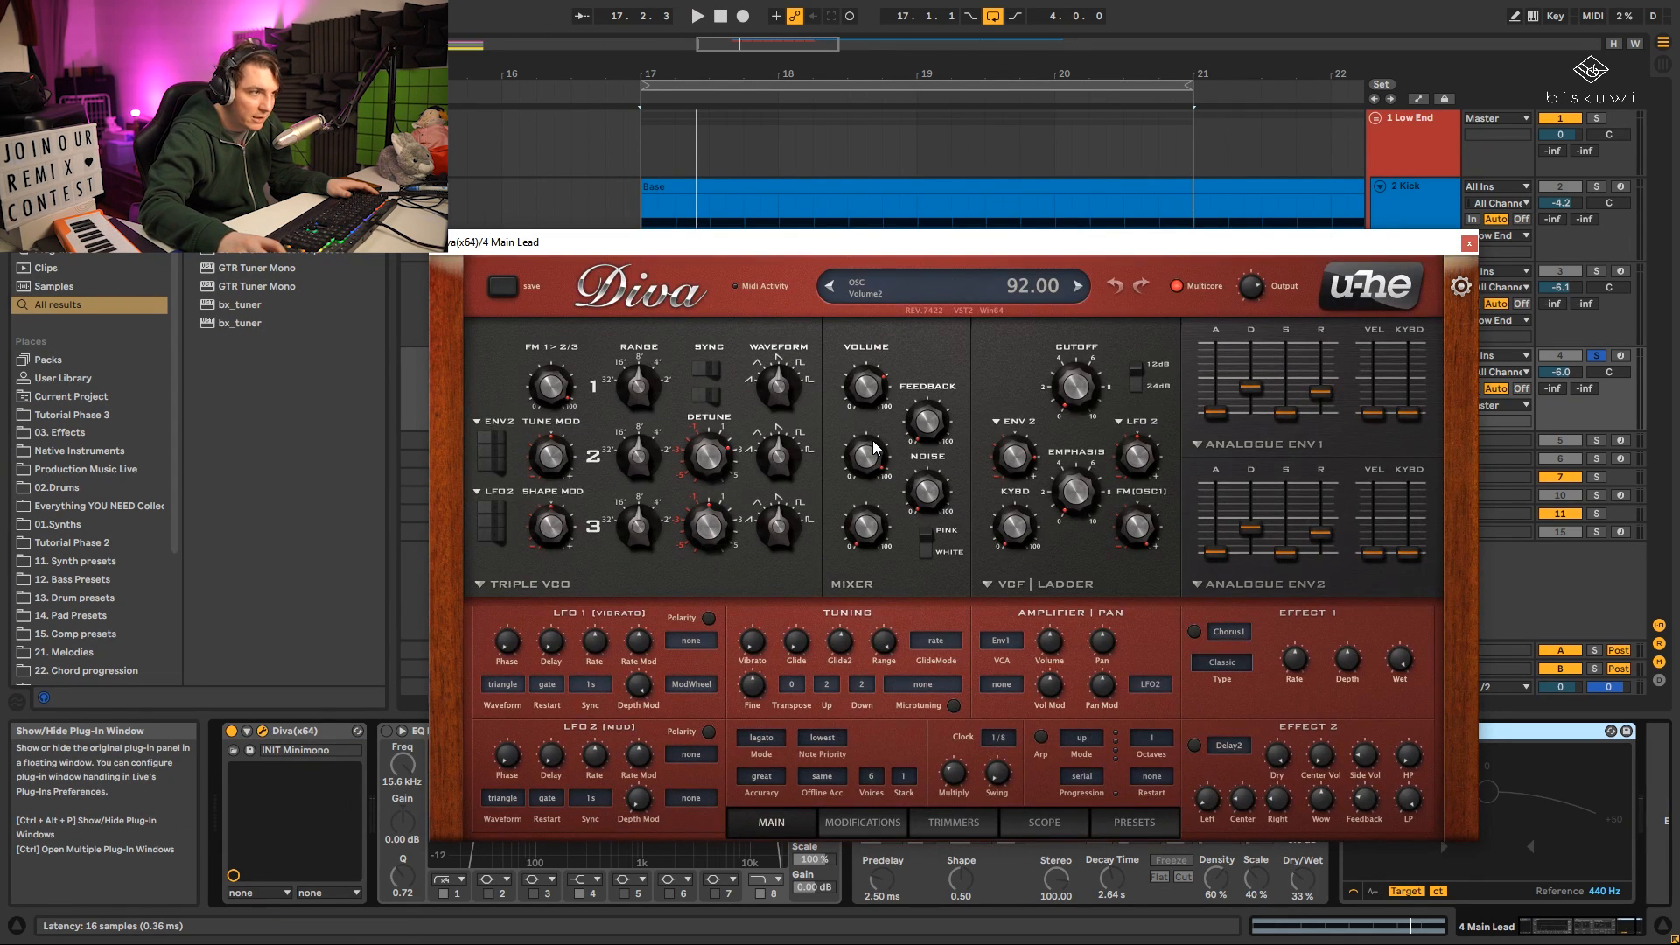
key(space)
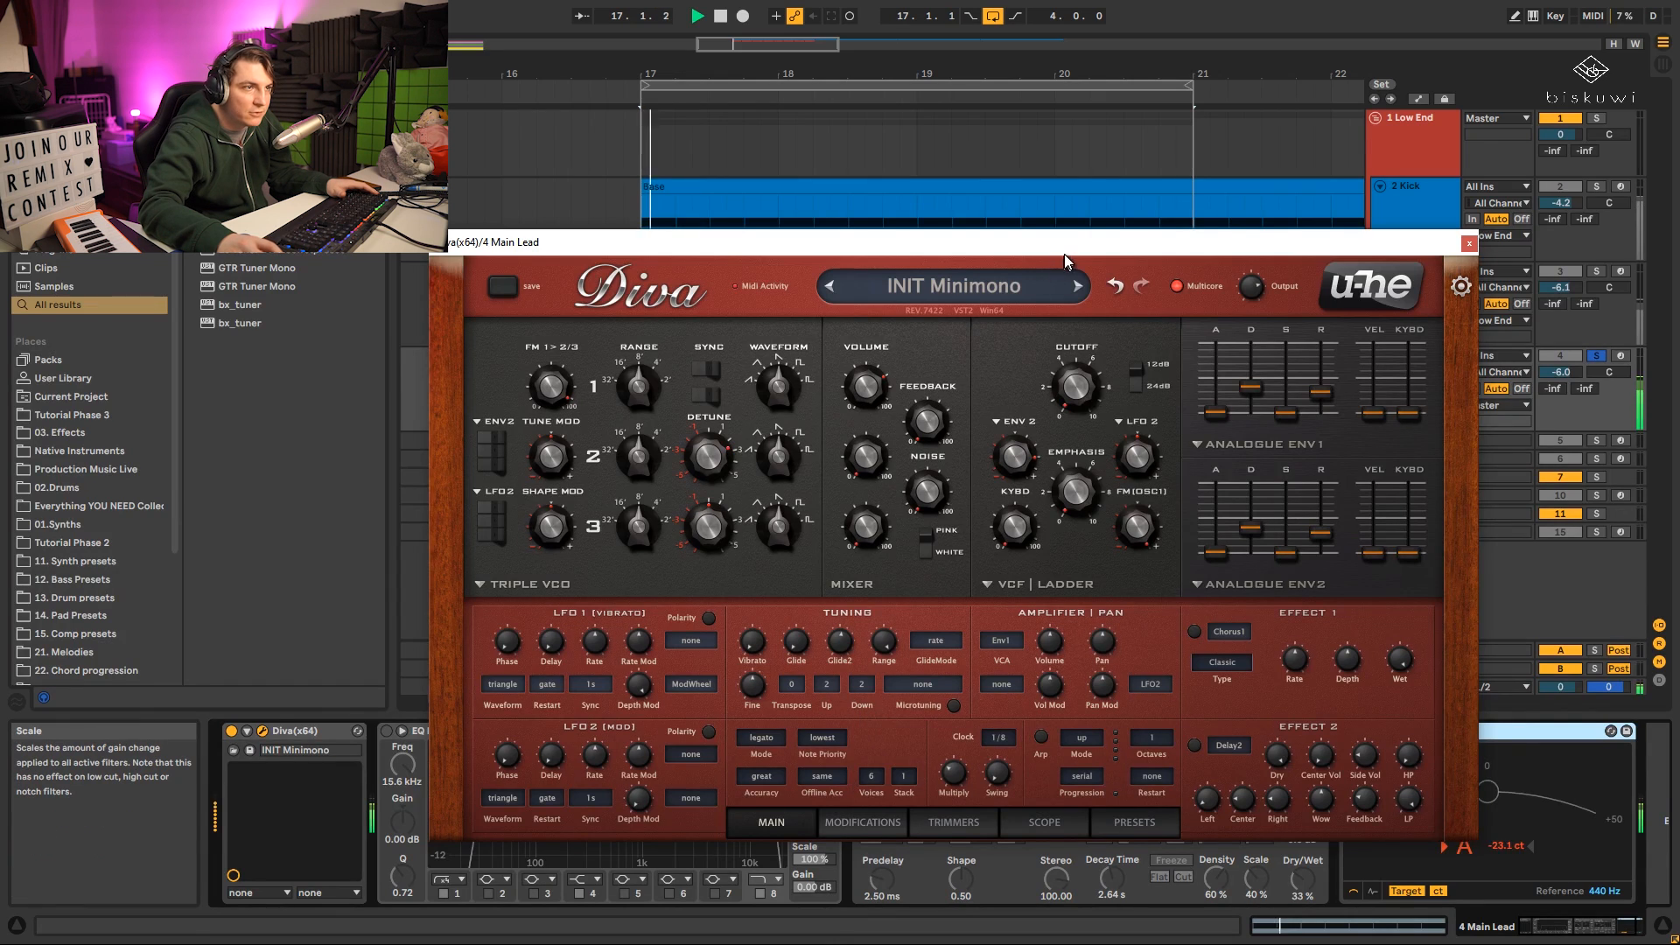
drag(1065, 254, 866, 161)
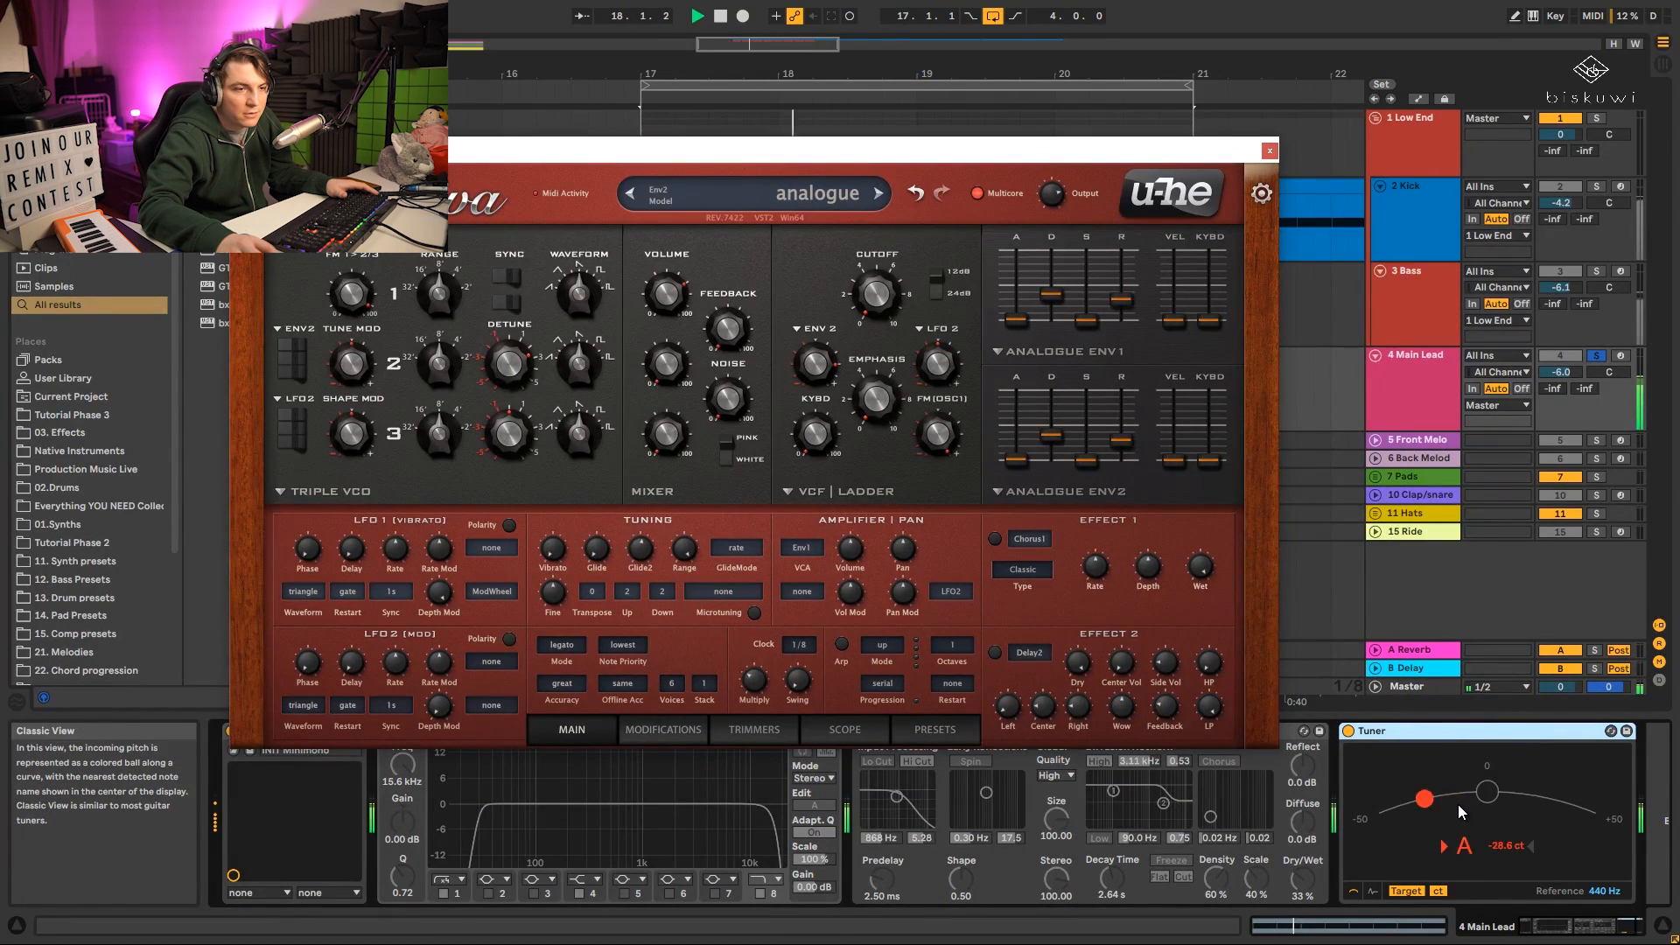
key(space)
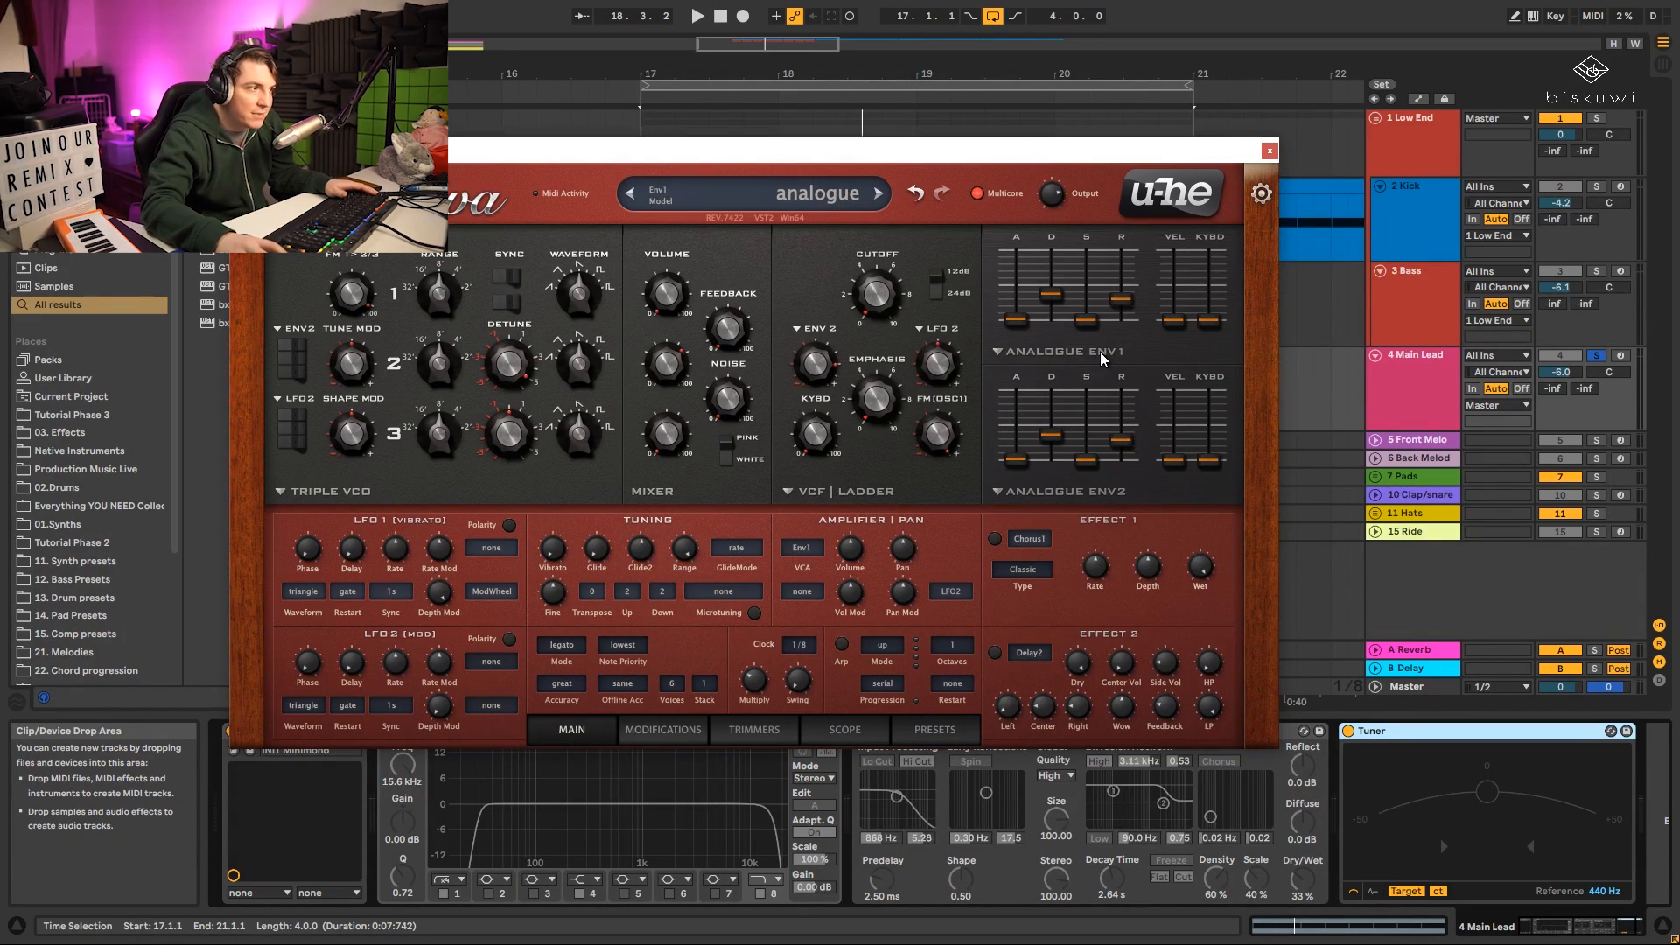
Lower oscillator 2's detune to 2.55 during playback, and remove the Tuner from the Main Lead.
key(space)
drag(516, 365, 524, 432)
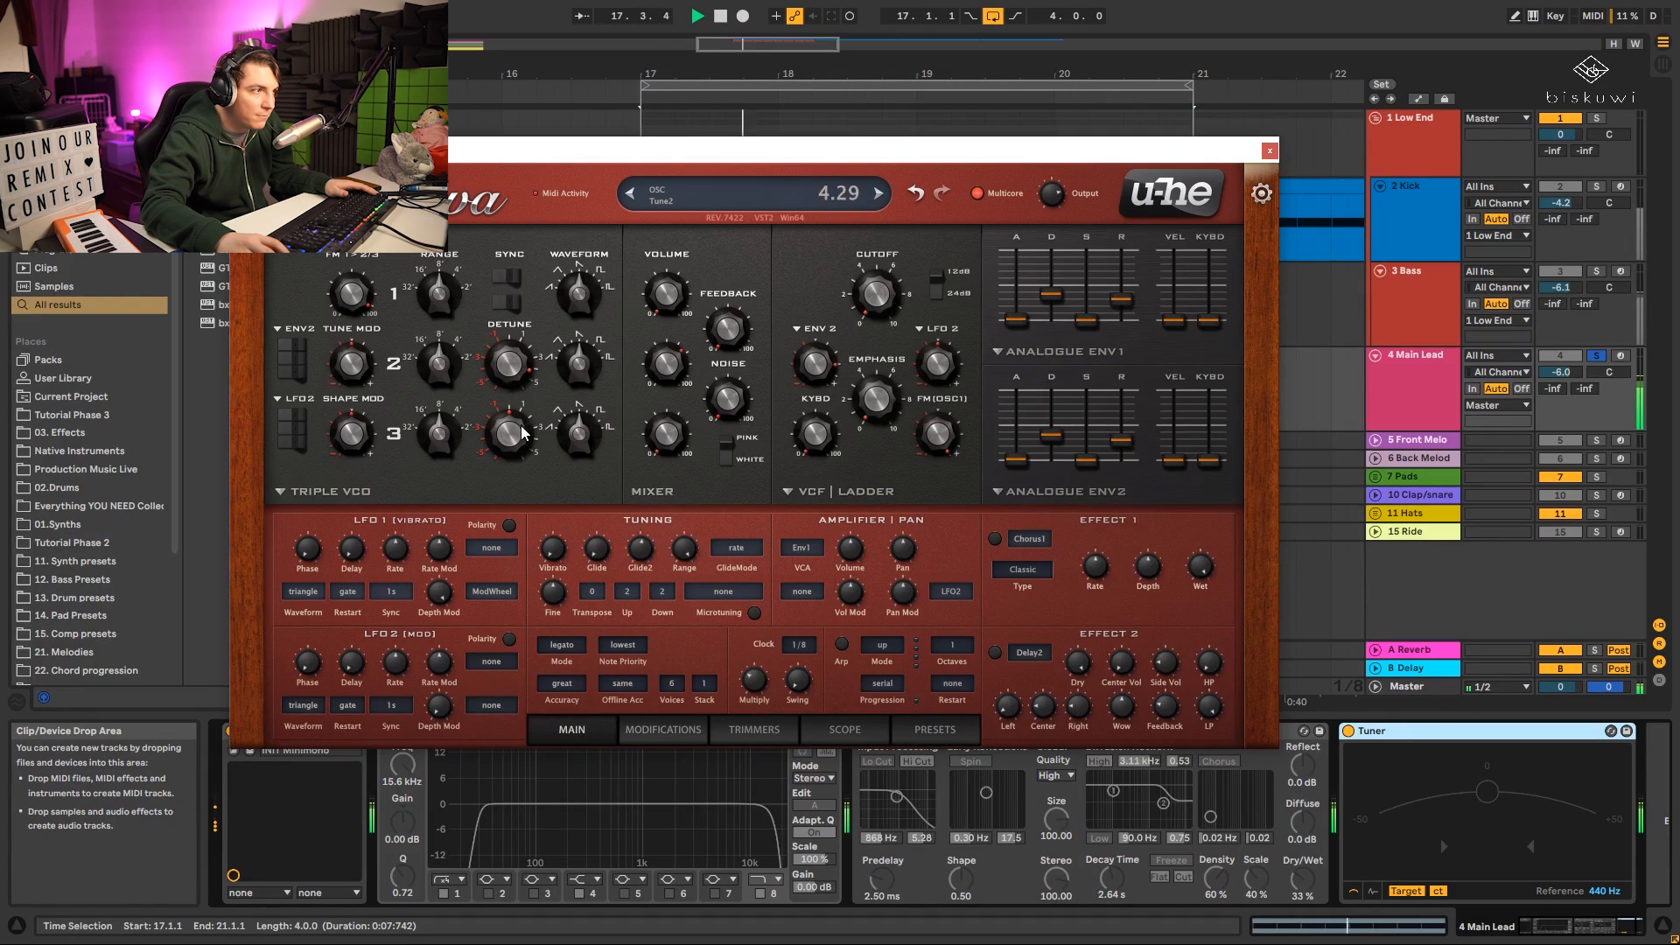
drag(531, 498, 552, 571)
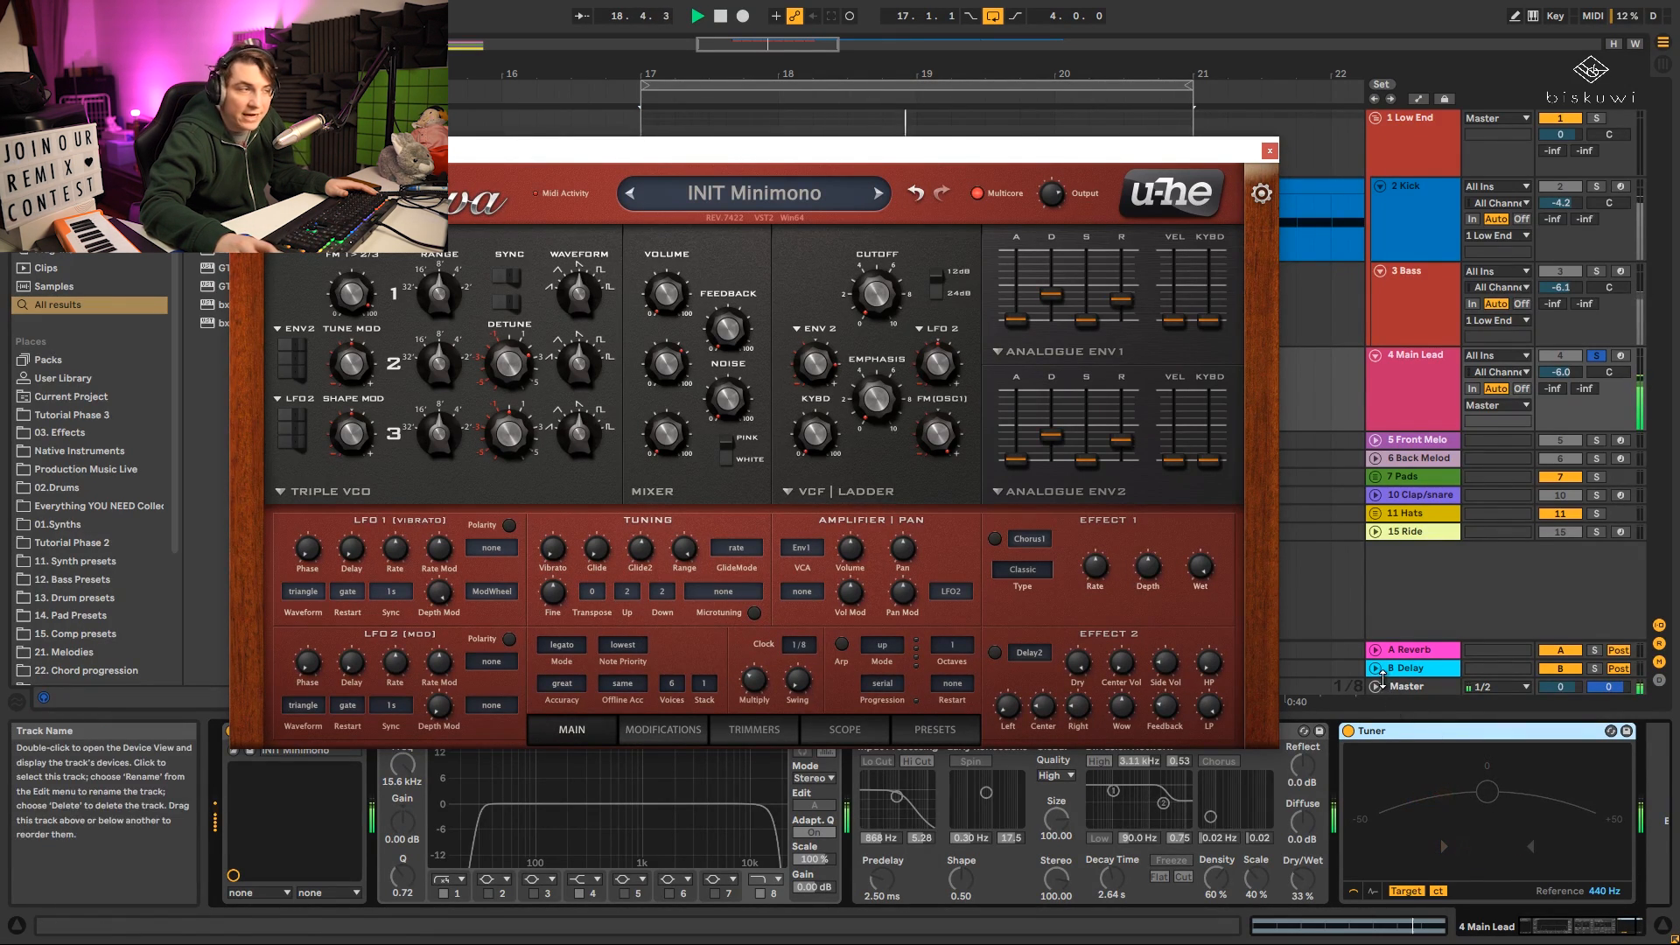
drag(514, 366, 533, 383)
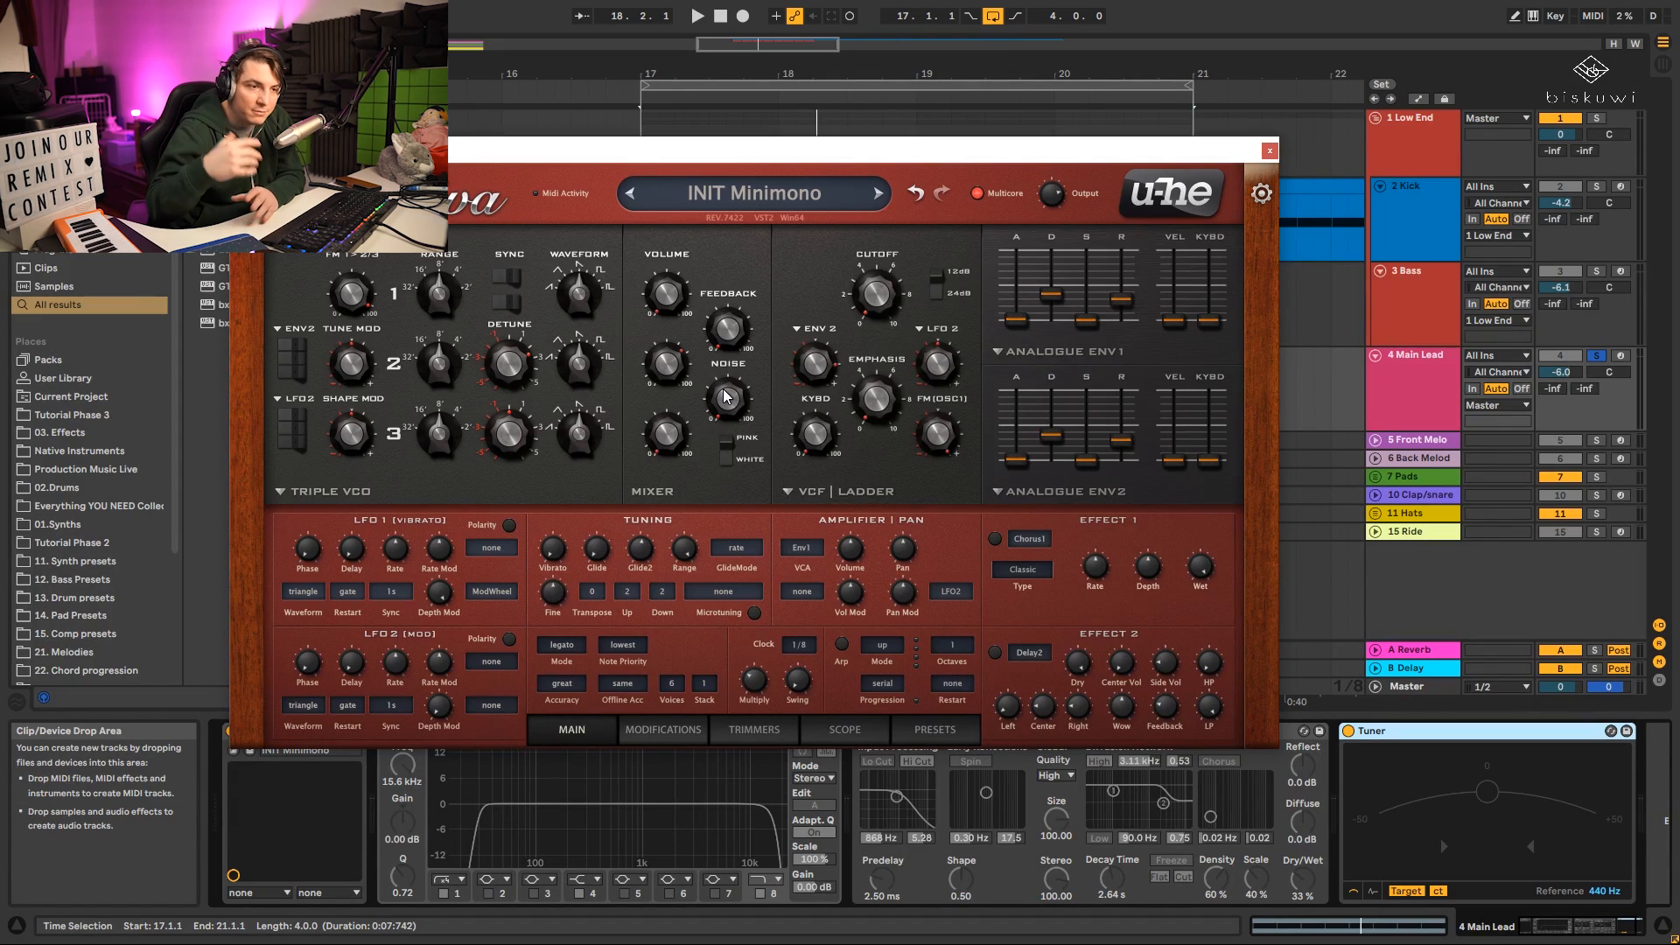
click(1417, 731)
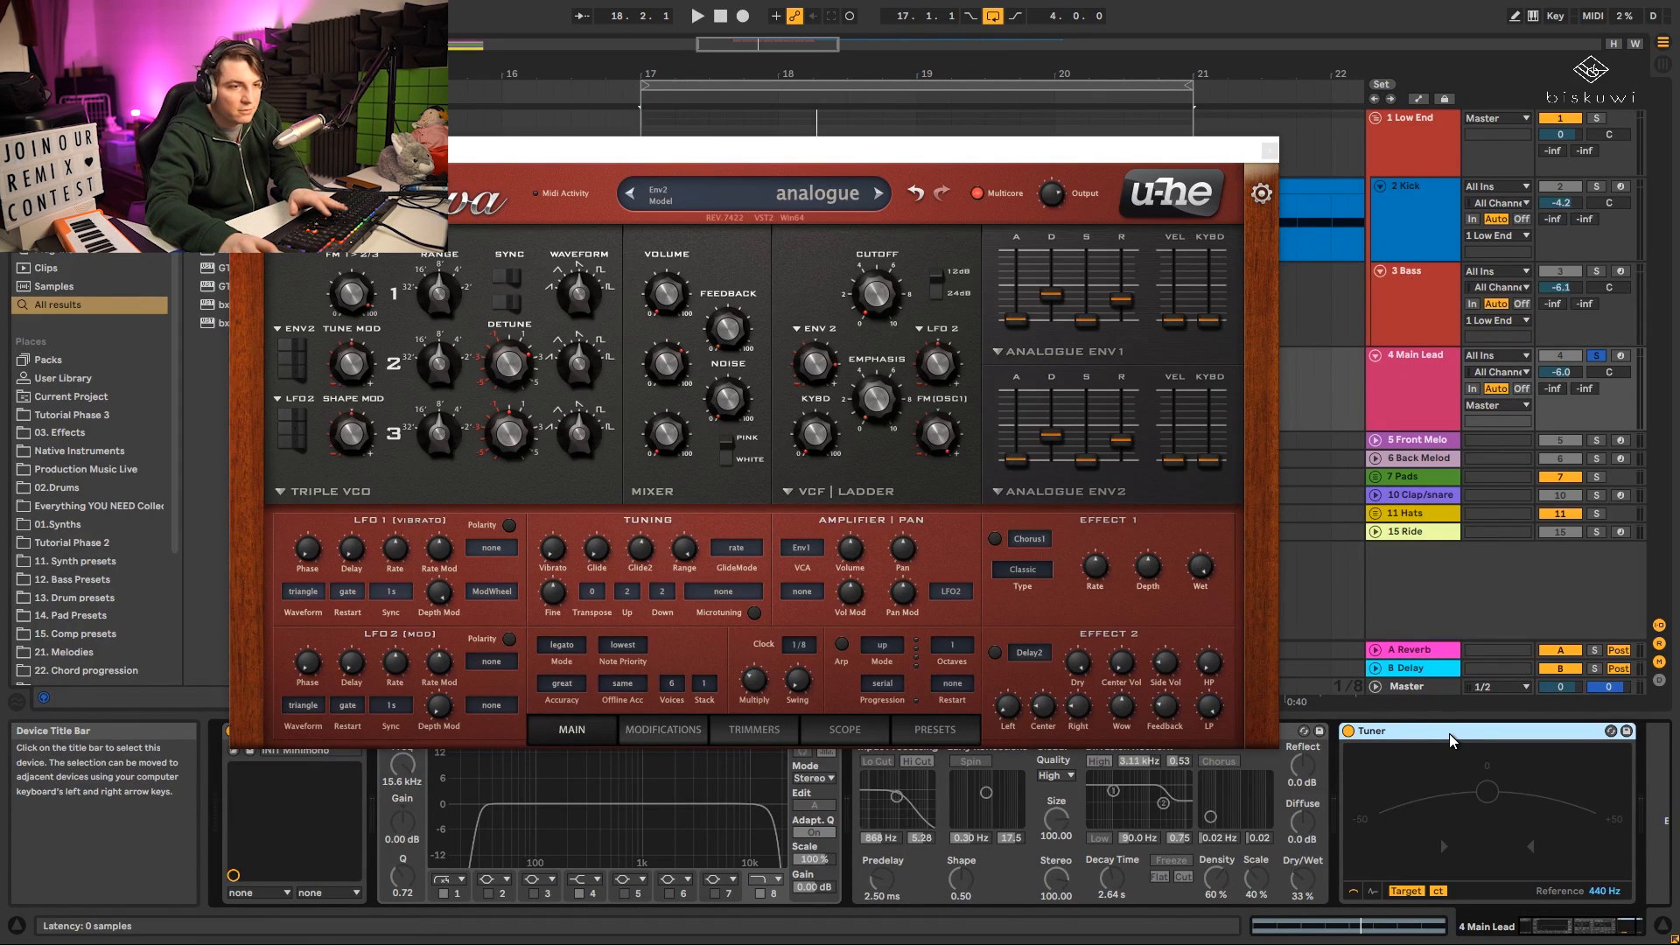
key(Delete)
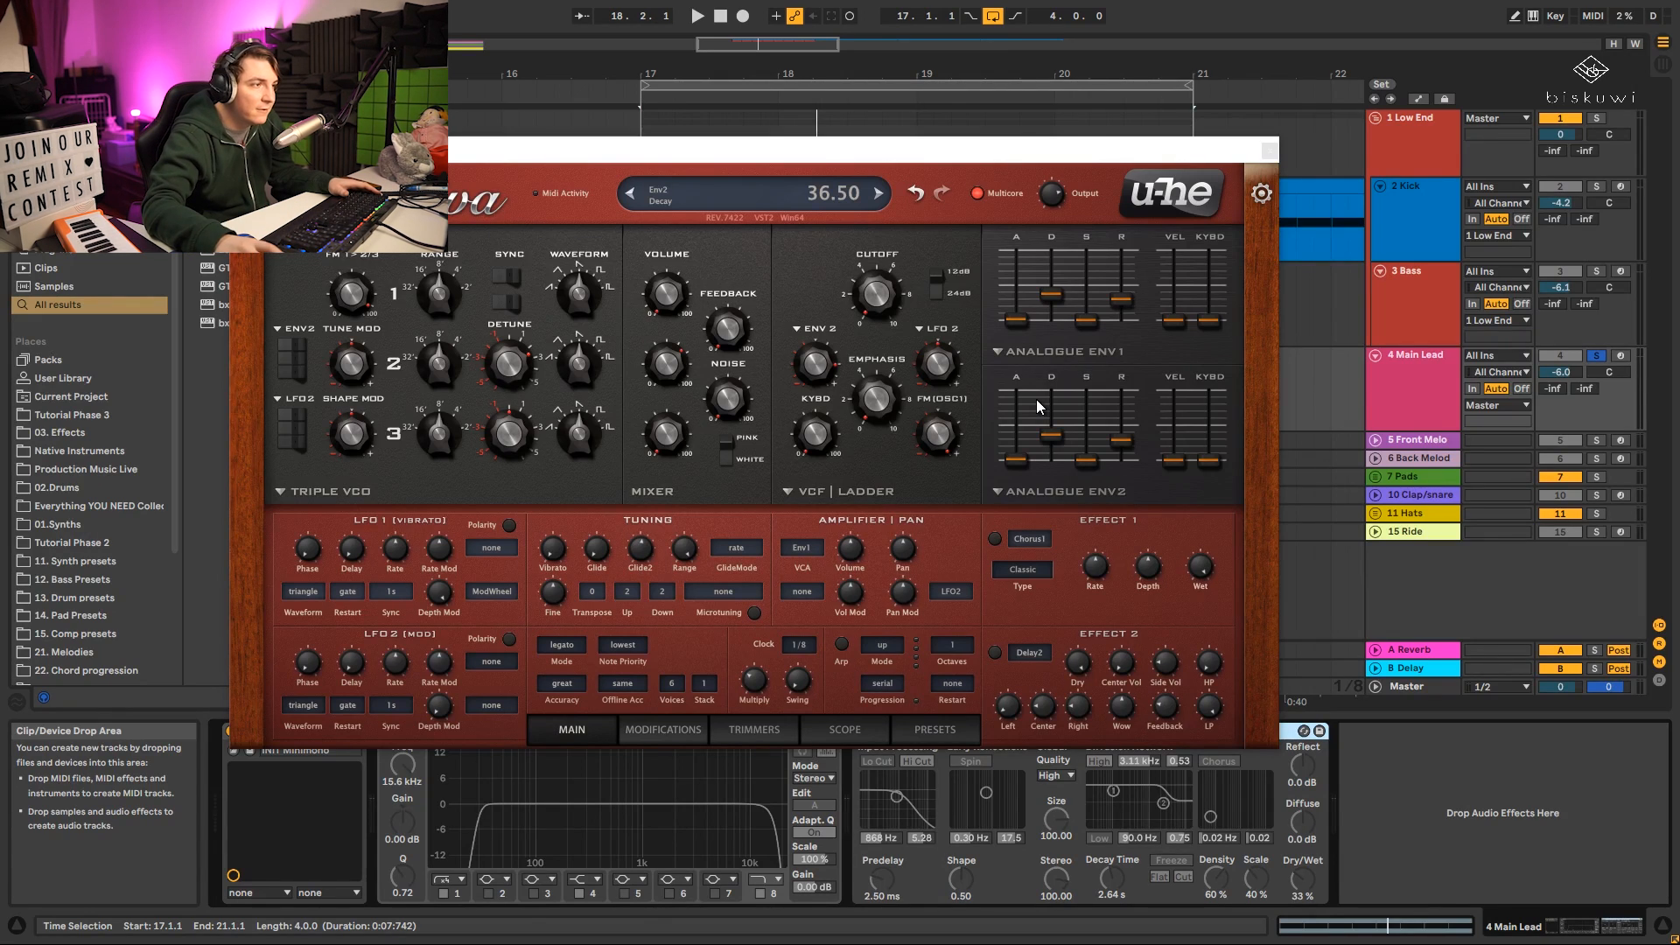
Raise the ladder filter's envelope 2 depth to about 74.00 during playback.
key(space)
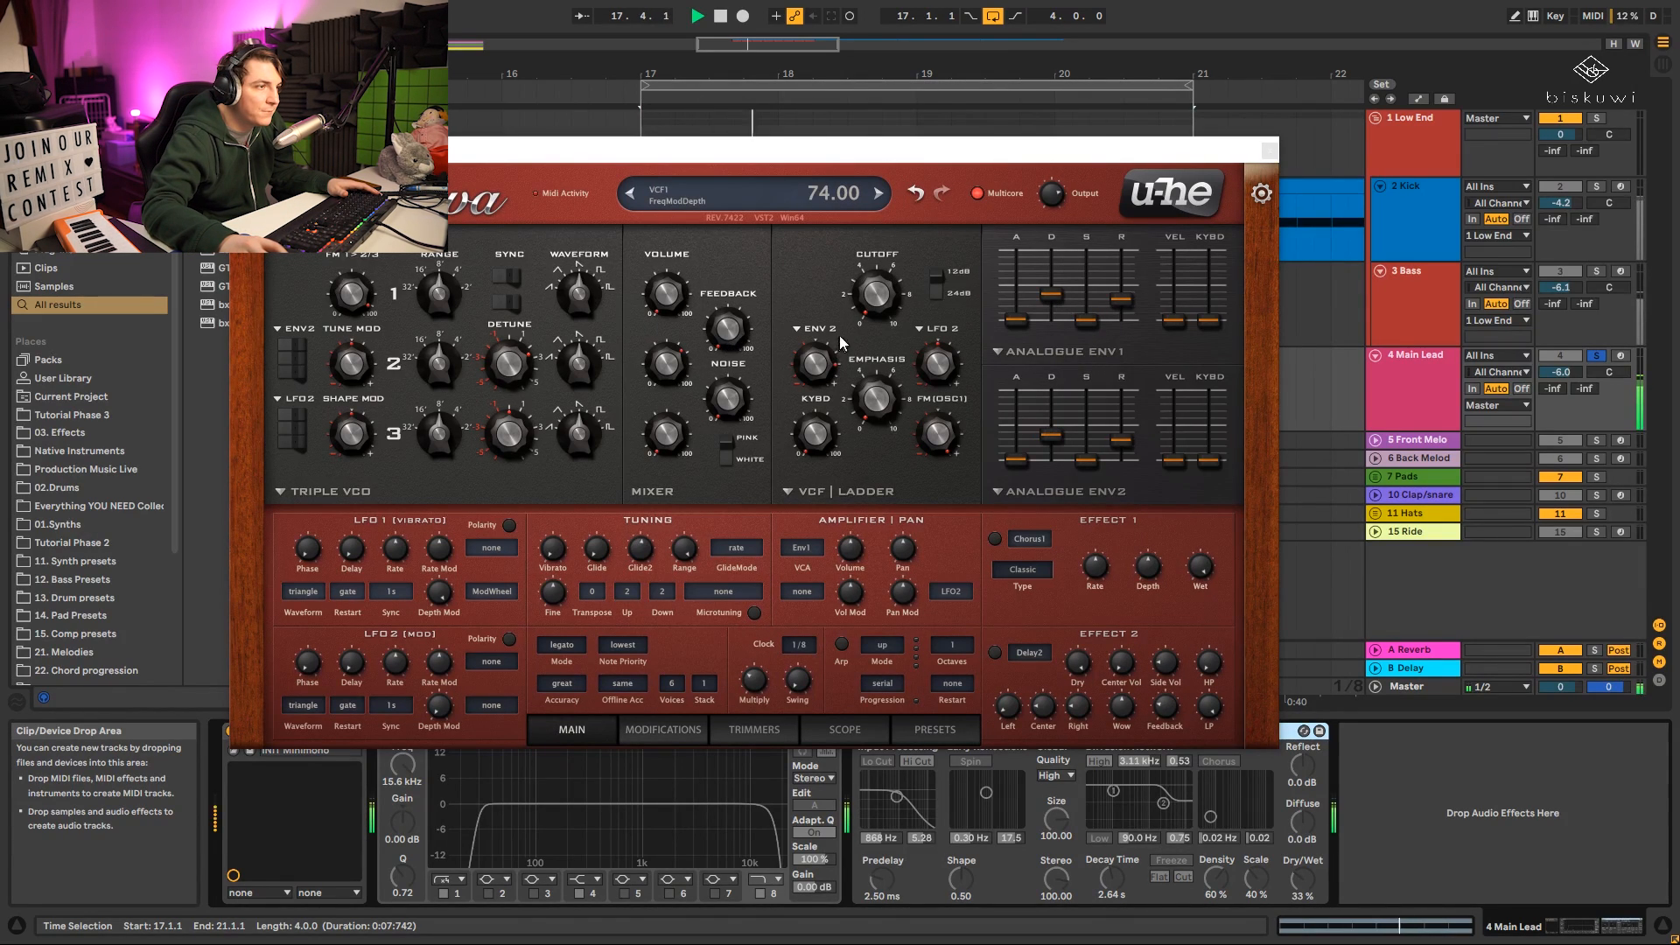
drag(829, 352, 837, 343)
key(space)
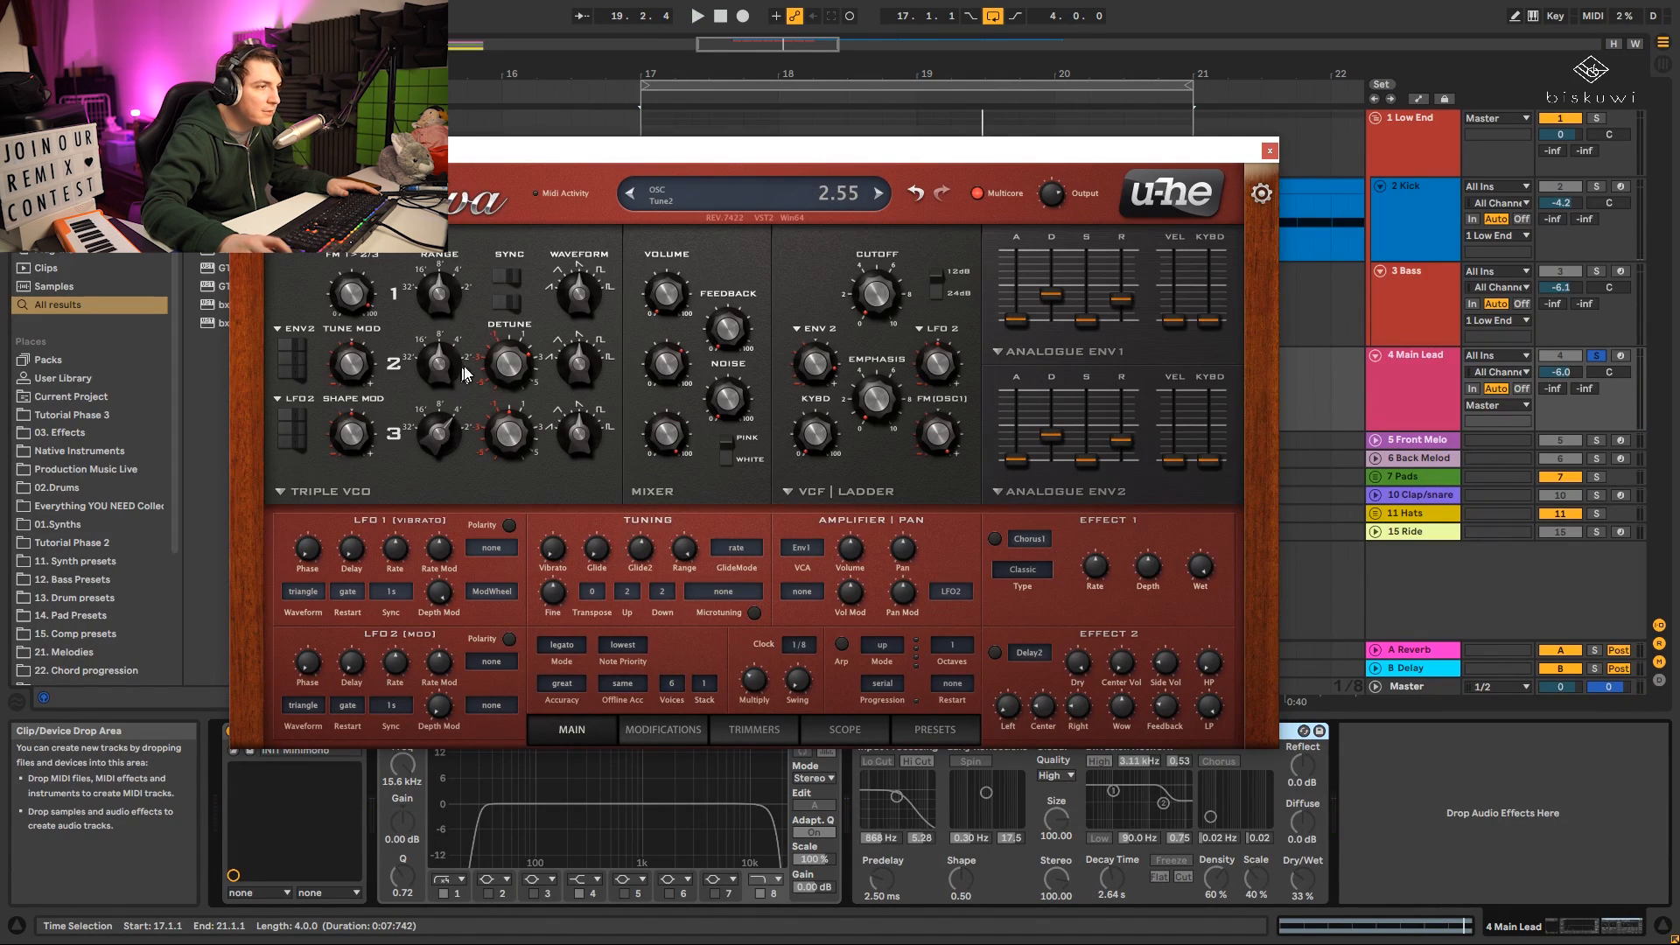
Raise oscillator 3's volume to 74.00 and adjust the mixer's feedback and noise levels while auditioning.
key(space)
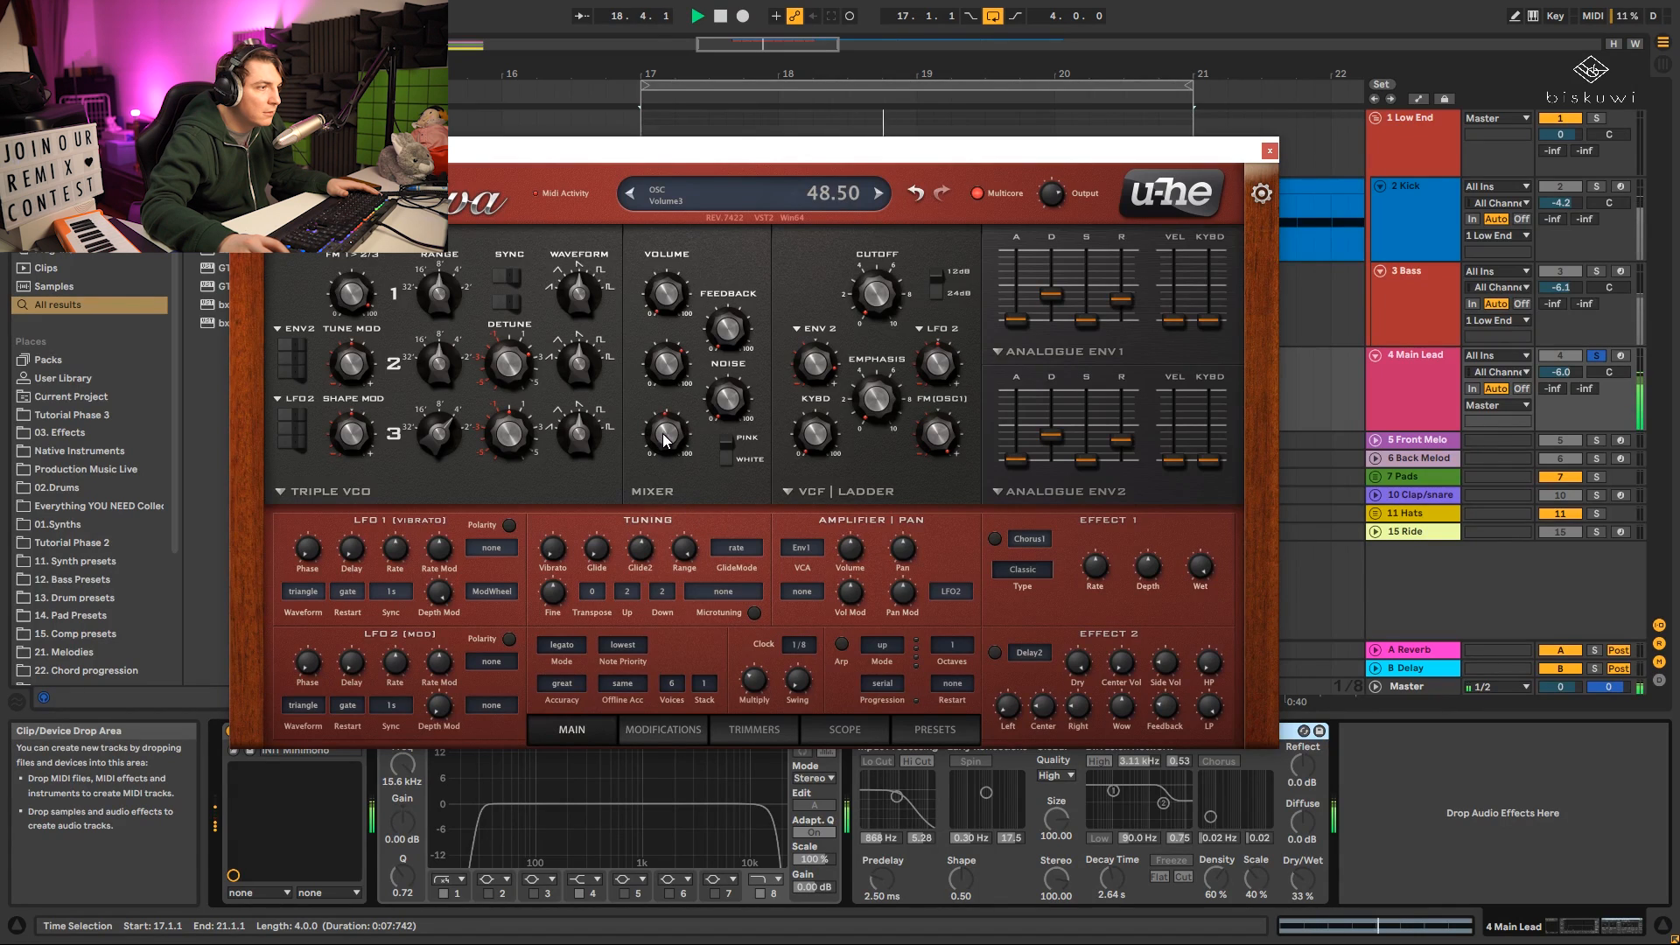
key(space)
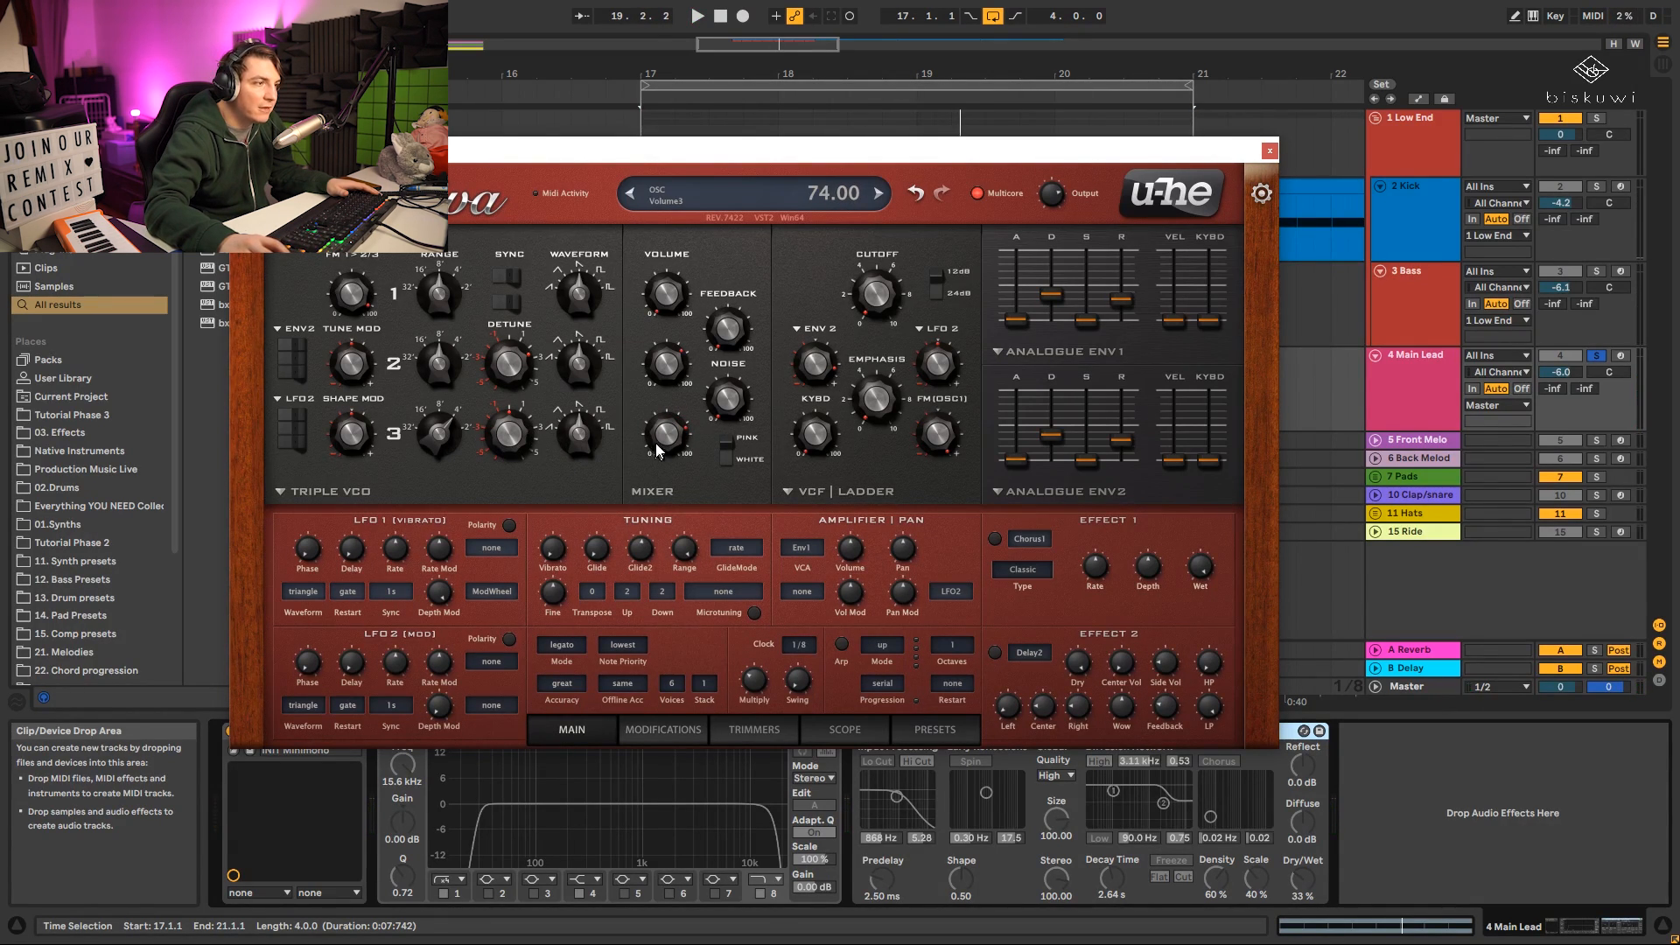
key(space)
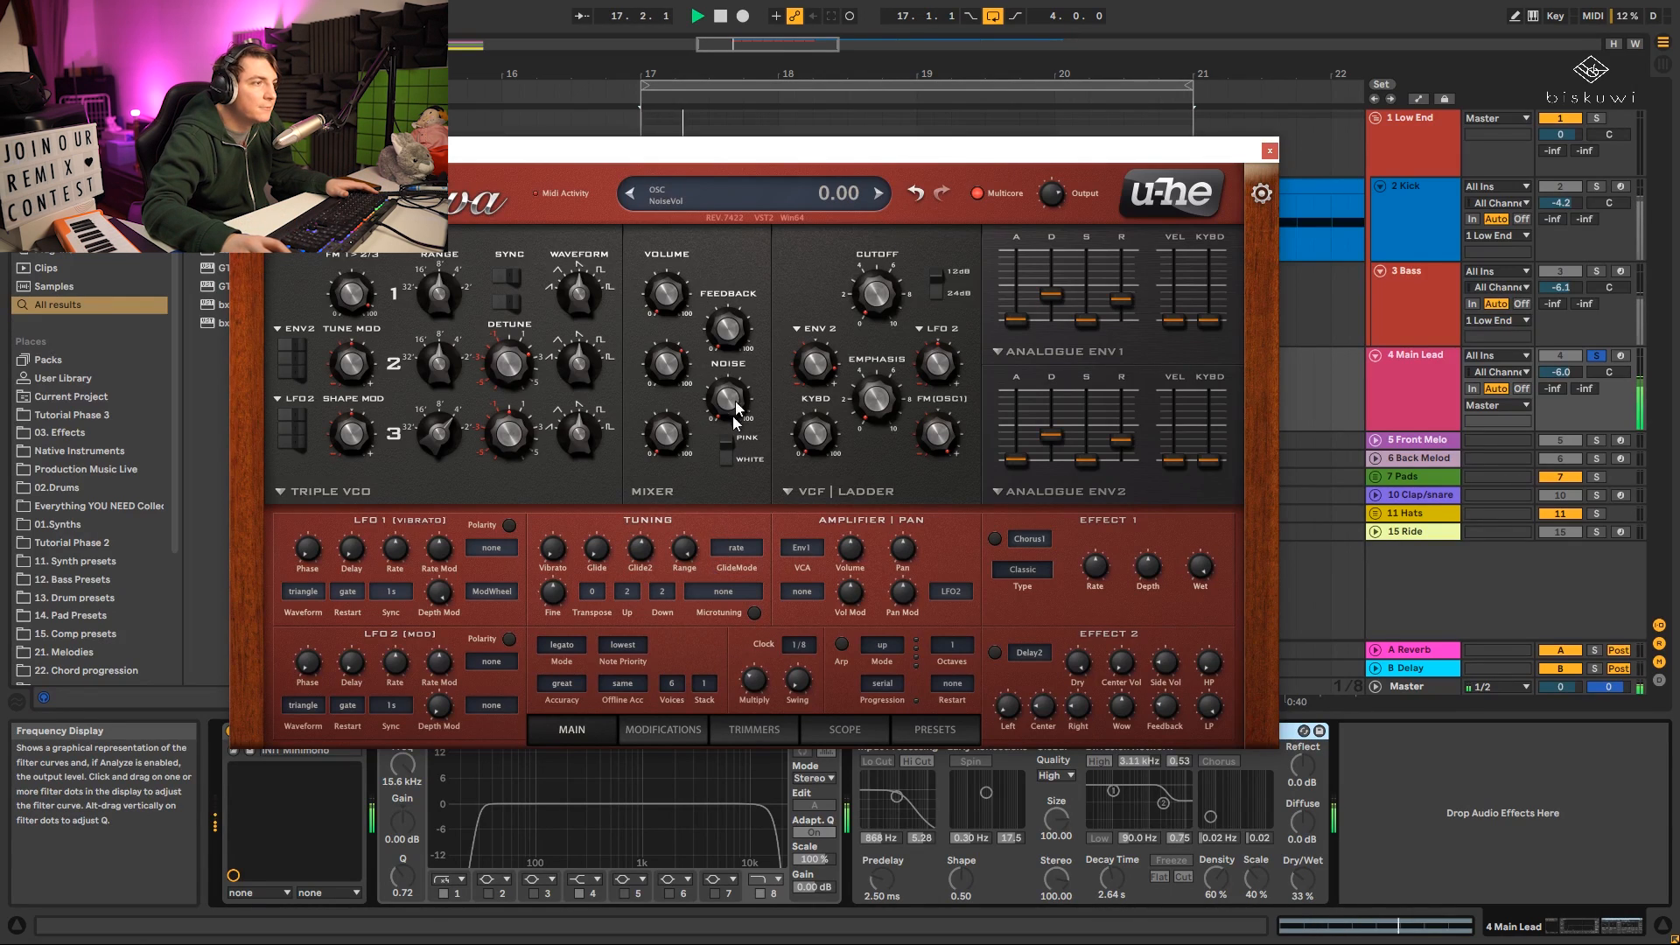
drag(726, 337, 728, 333)
drag(728, 400, 840, 360)
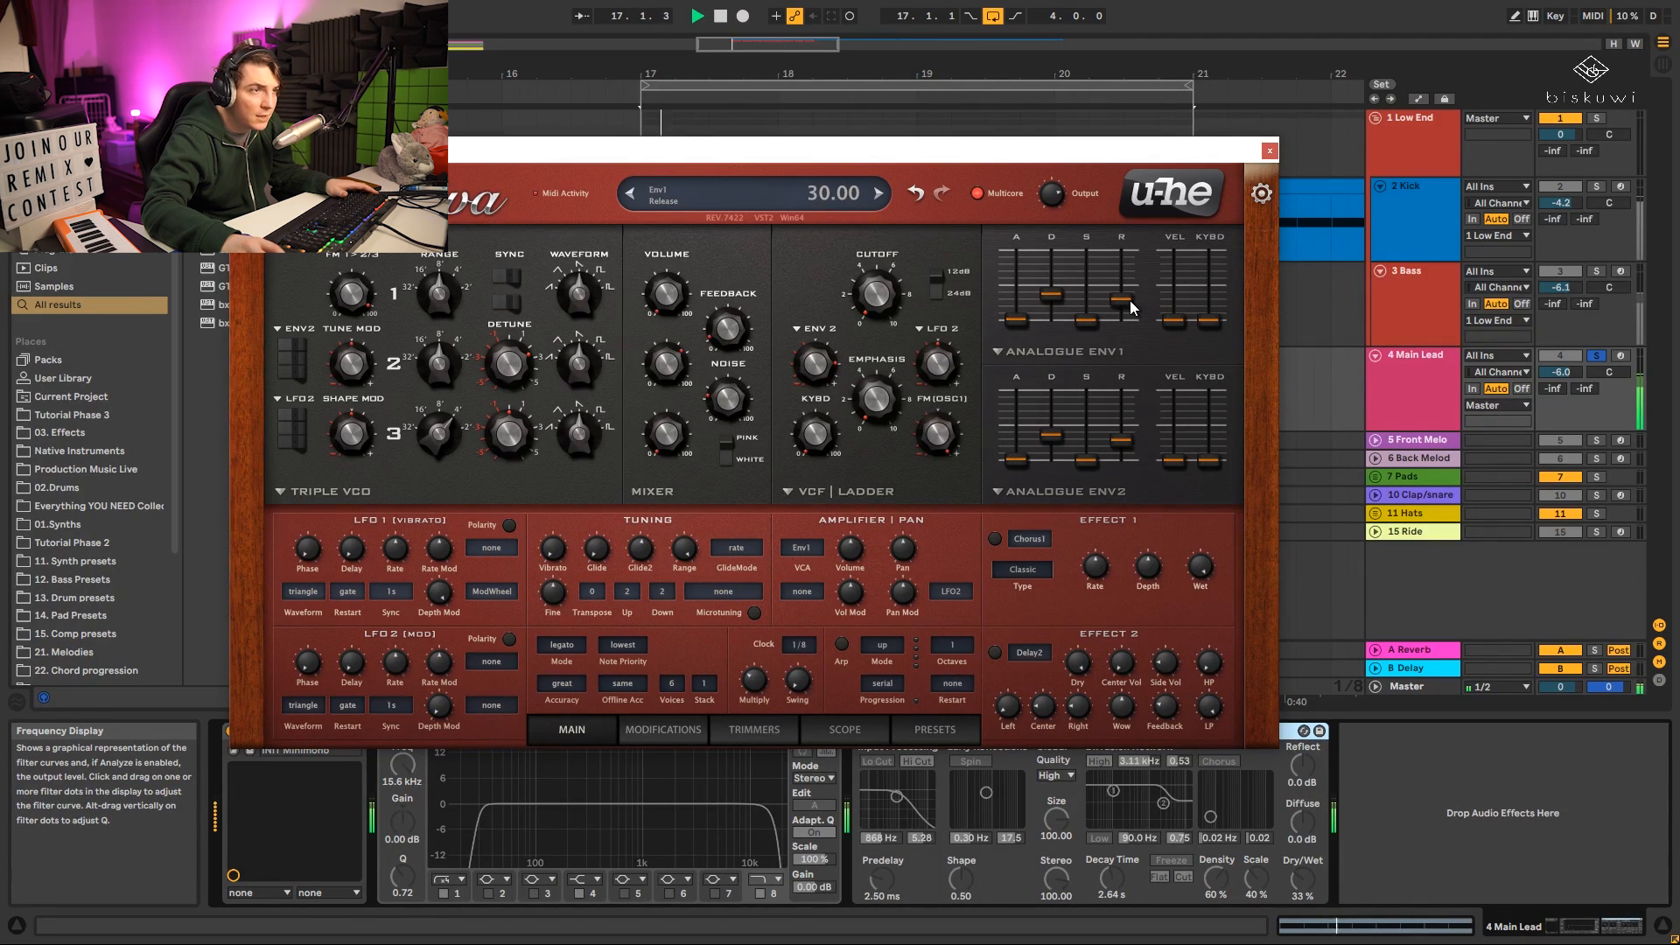
Slightly raise envelope 1's release and fine-tune envelope 2's release during playback.
drag(1129, 301, 1127, 292)
drag(1120, 454, 1057, 408)
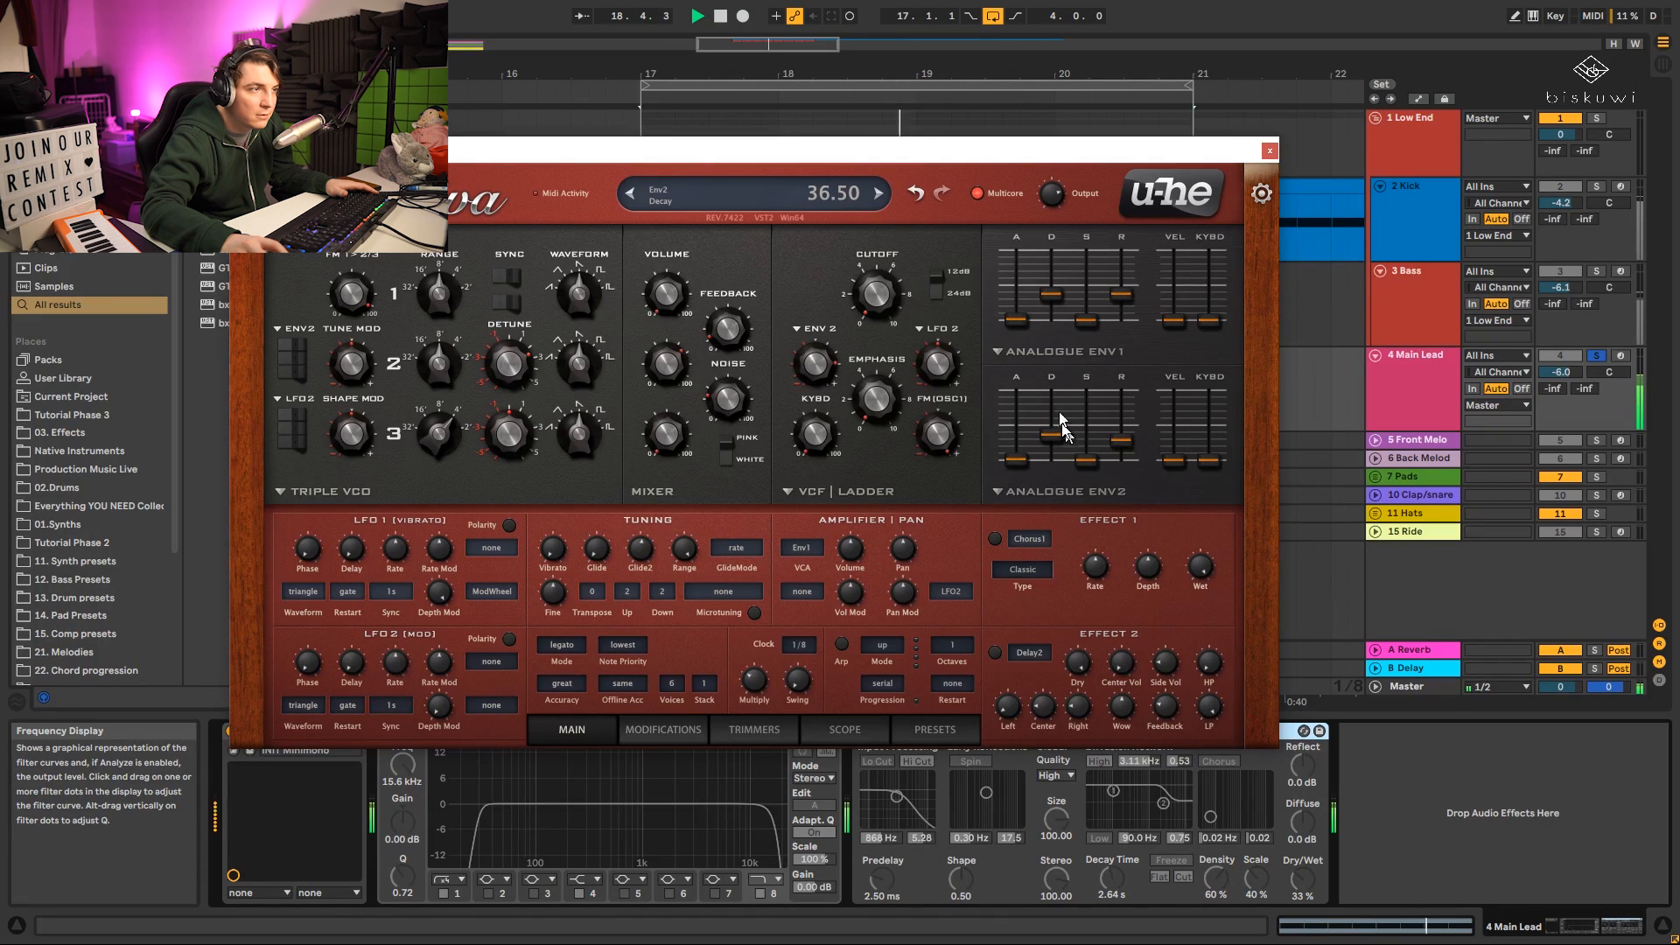
Adjust the filter cutoff to 38.50, switch the ladder filter to its 12dB slope and audition it.
mouse_move(891, 289)
mouse_down()
mouse_move(892, 189)
mouse_move(899, 275)
mouse_move(885, 276)
mouse_up()
key(space)
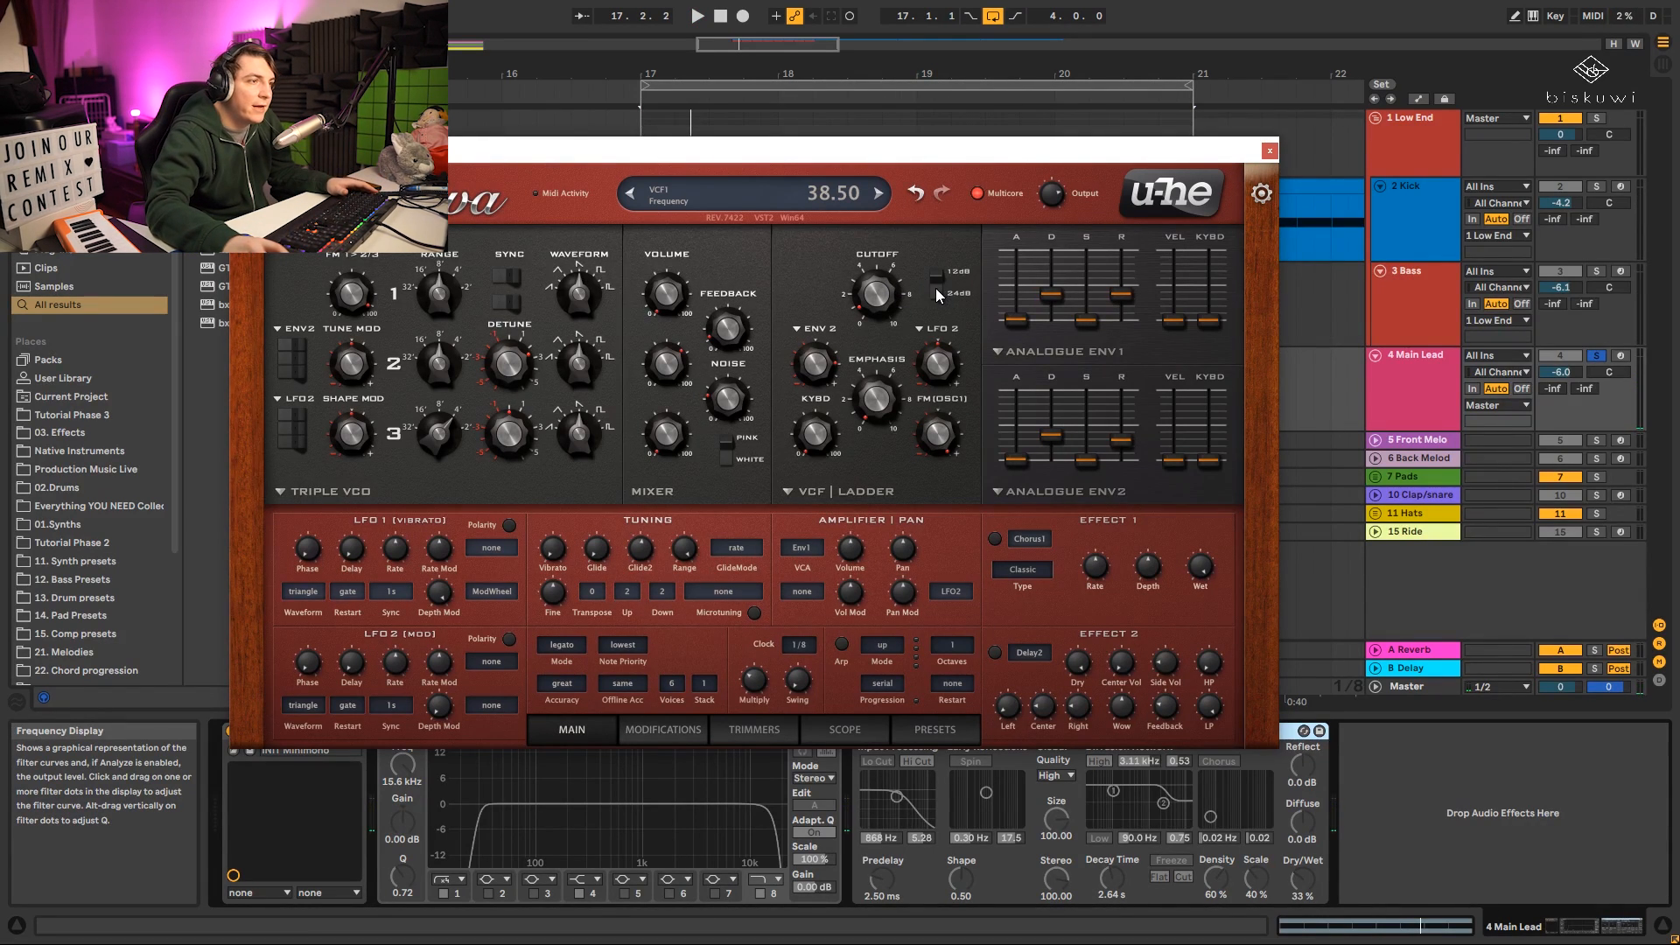
click(936, 291)
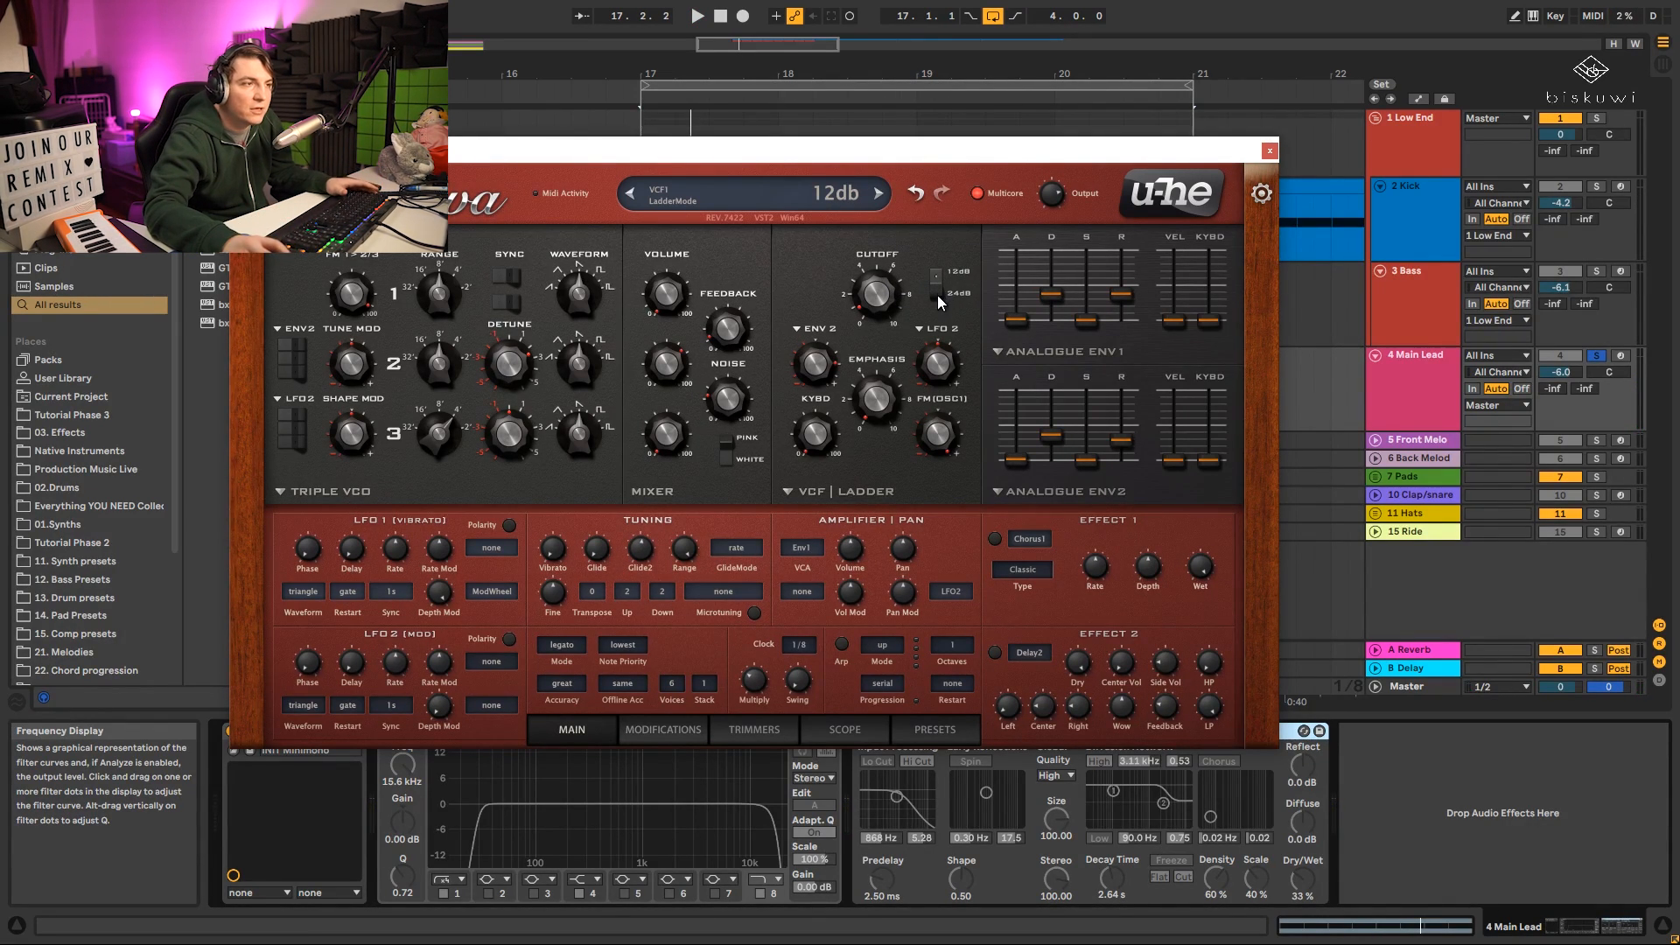
key(space)
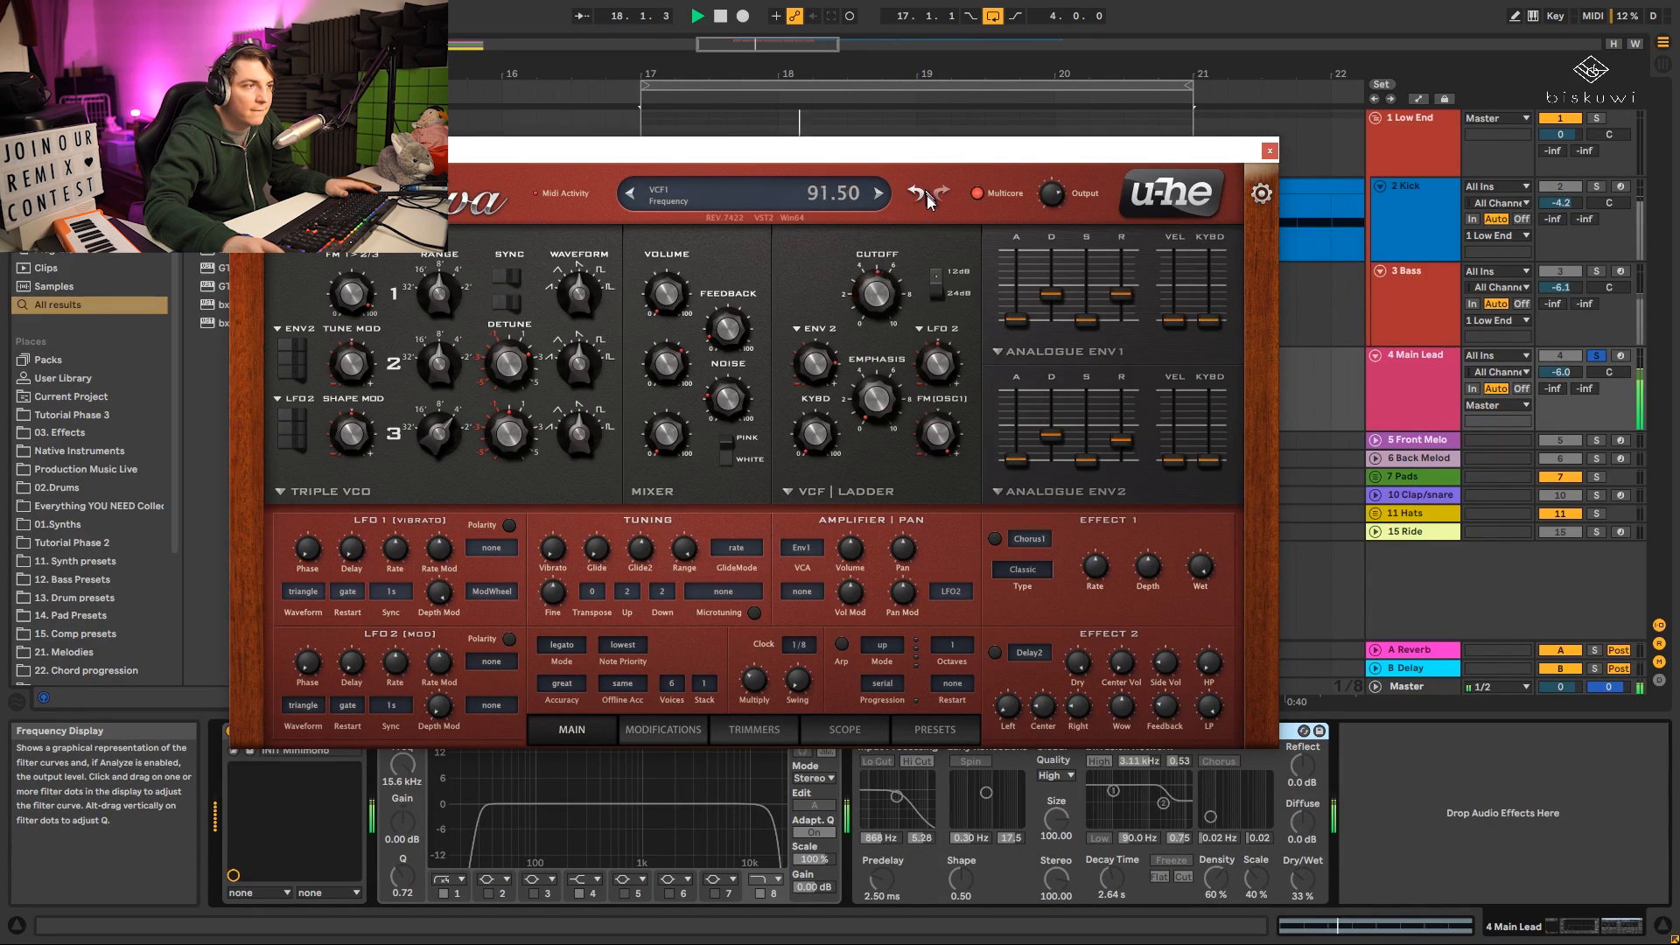
Lower the ladder filter's cutoff to about 31.50, toggle its slope switch and audition the lead.
key(space)
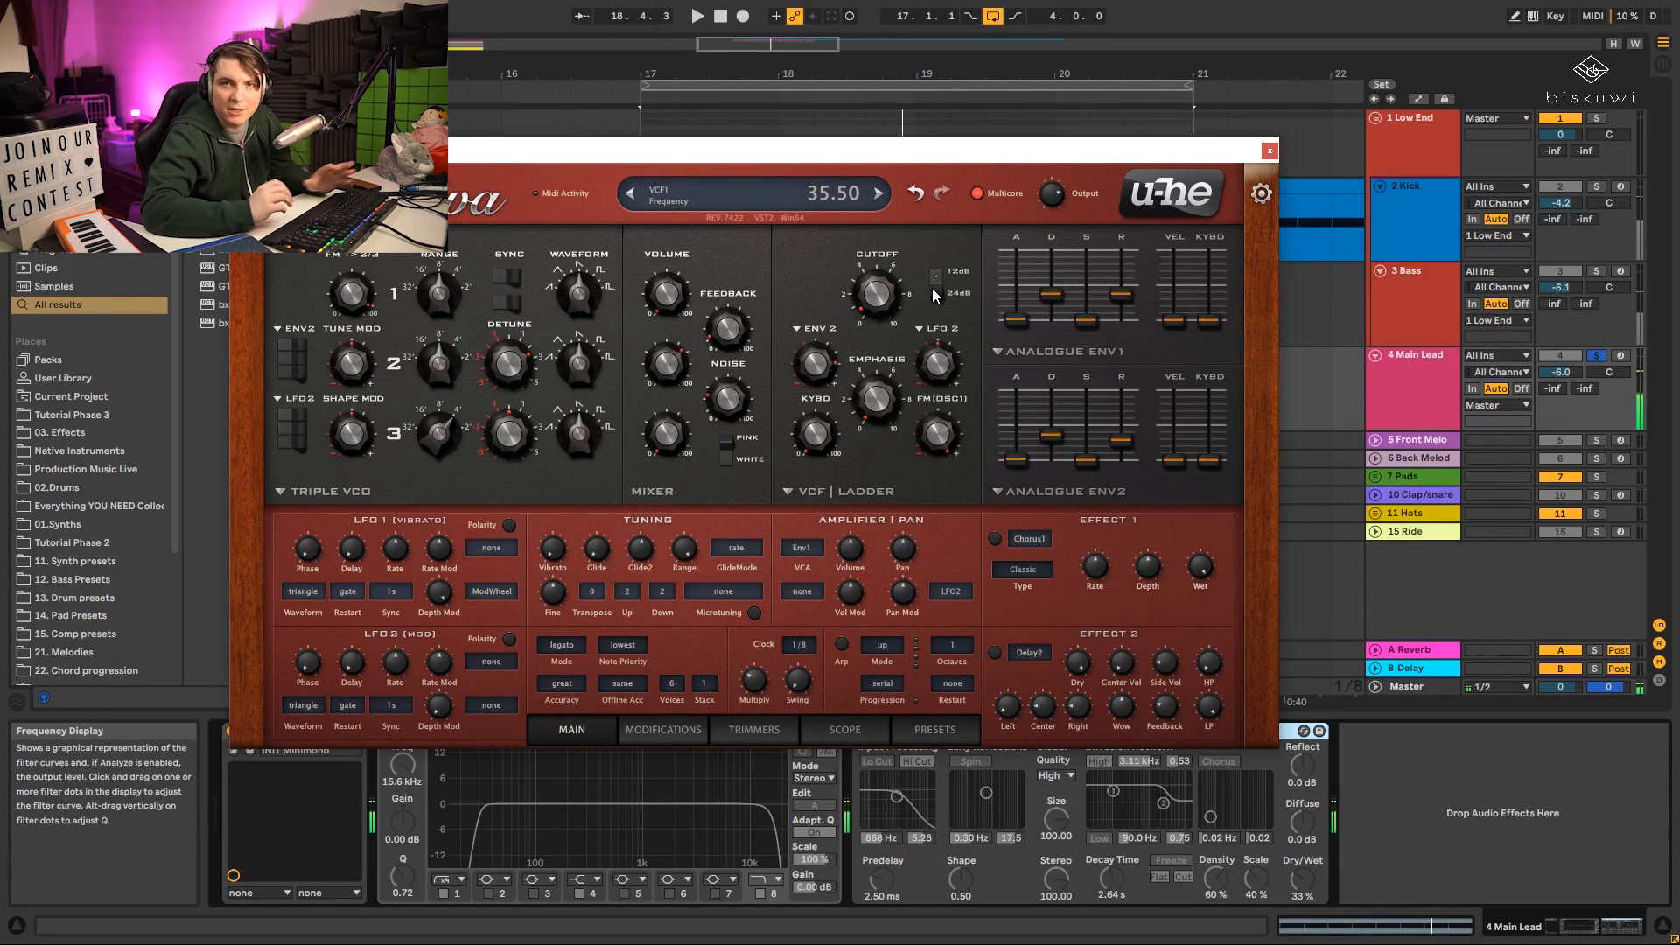
key(space)
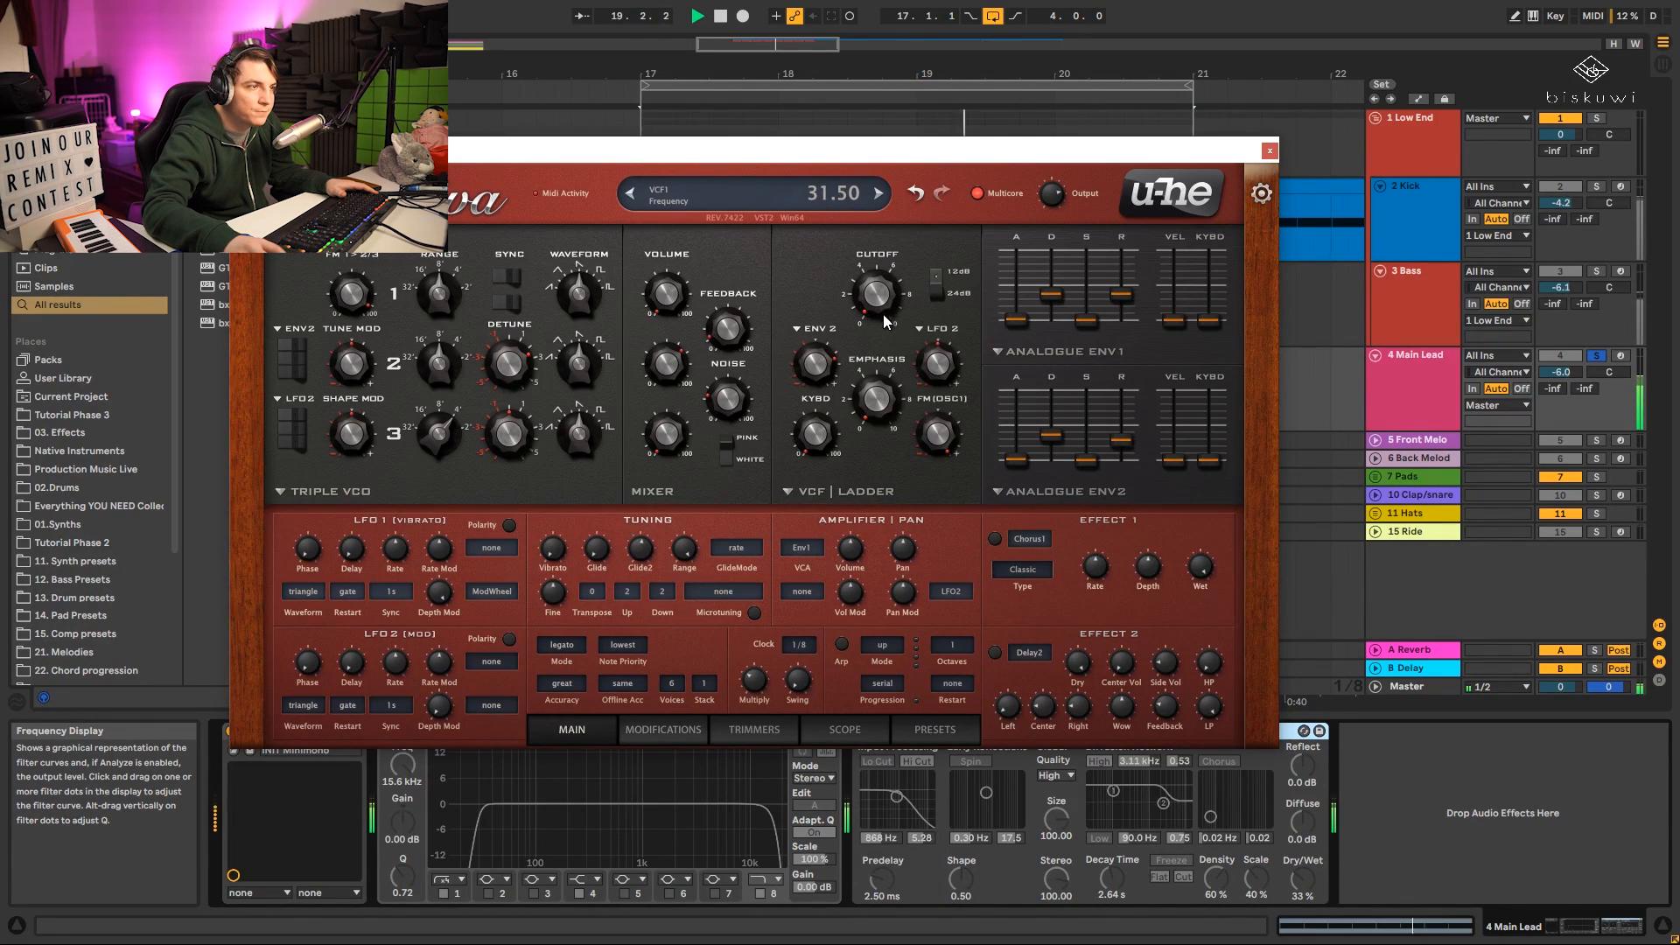
click(937, 287)
key(space)
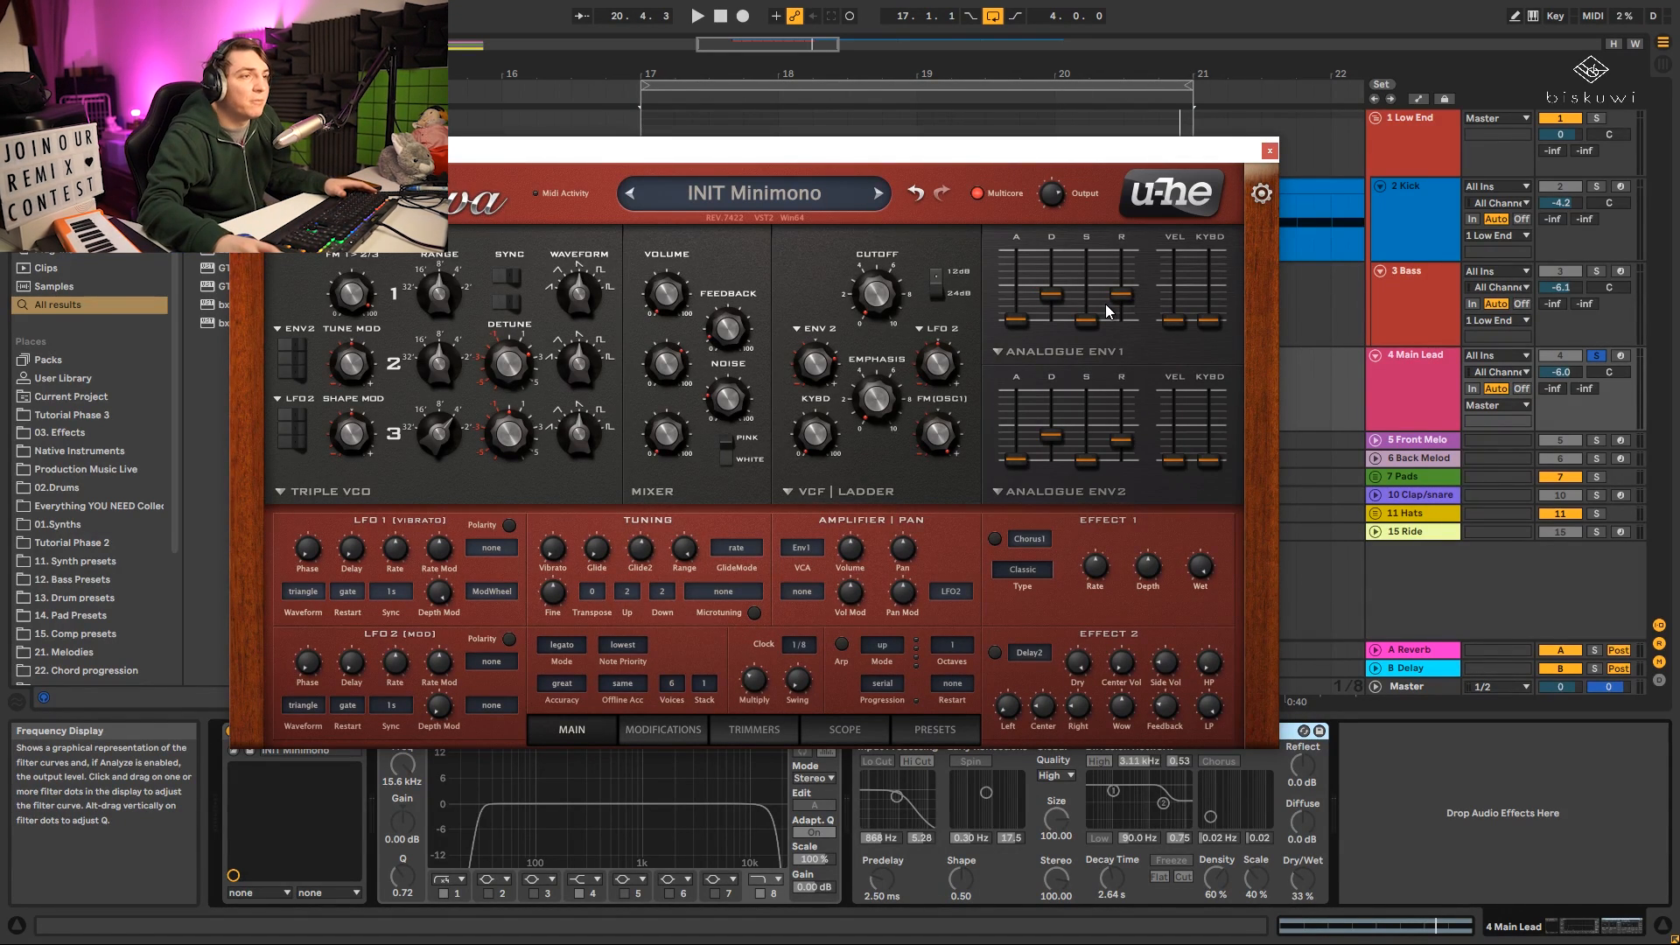
Enable the Chorus1 effect, set its wet level to about 12.00 and compare it on and off during playback.
key(space)
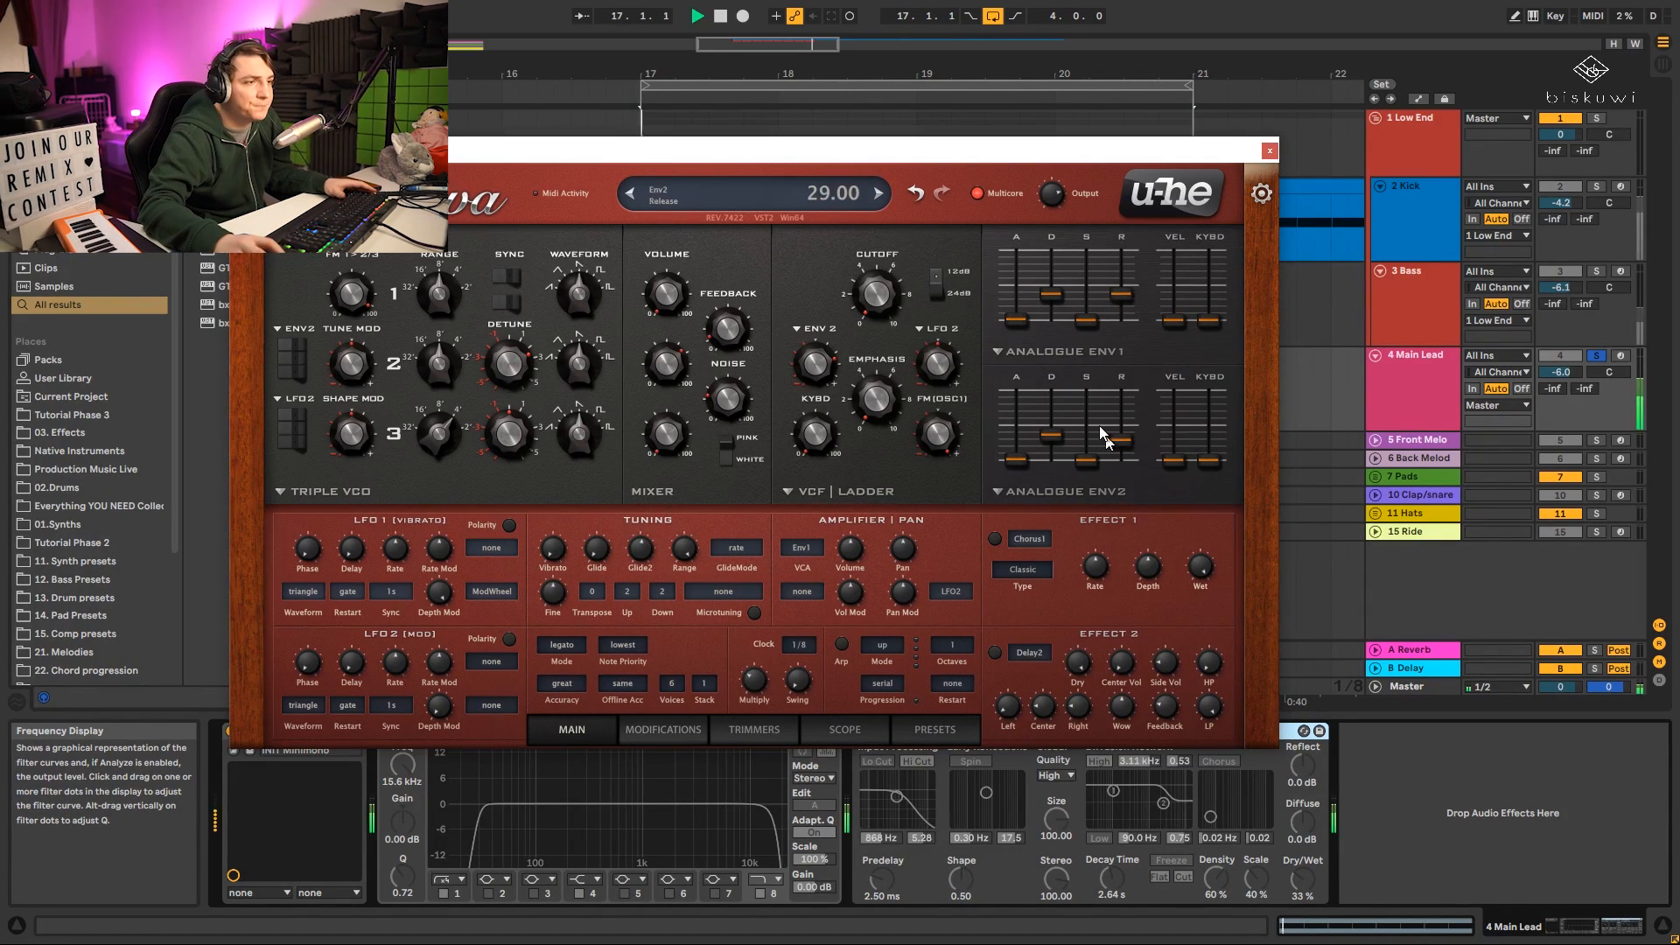
click(996, 539)
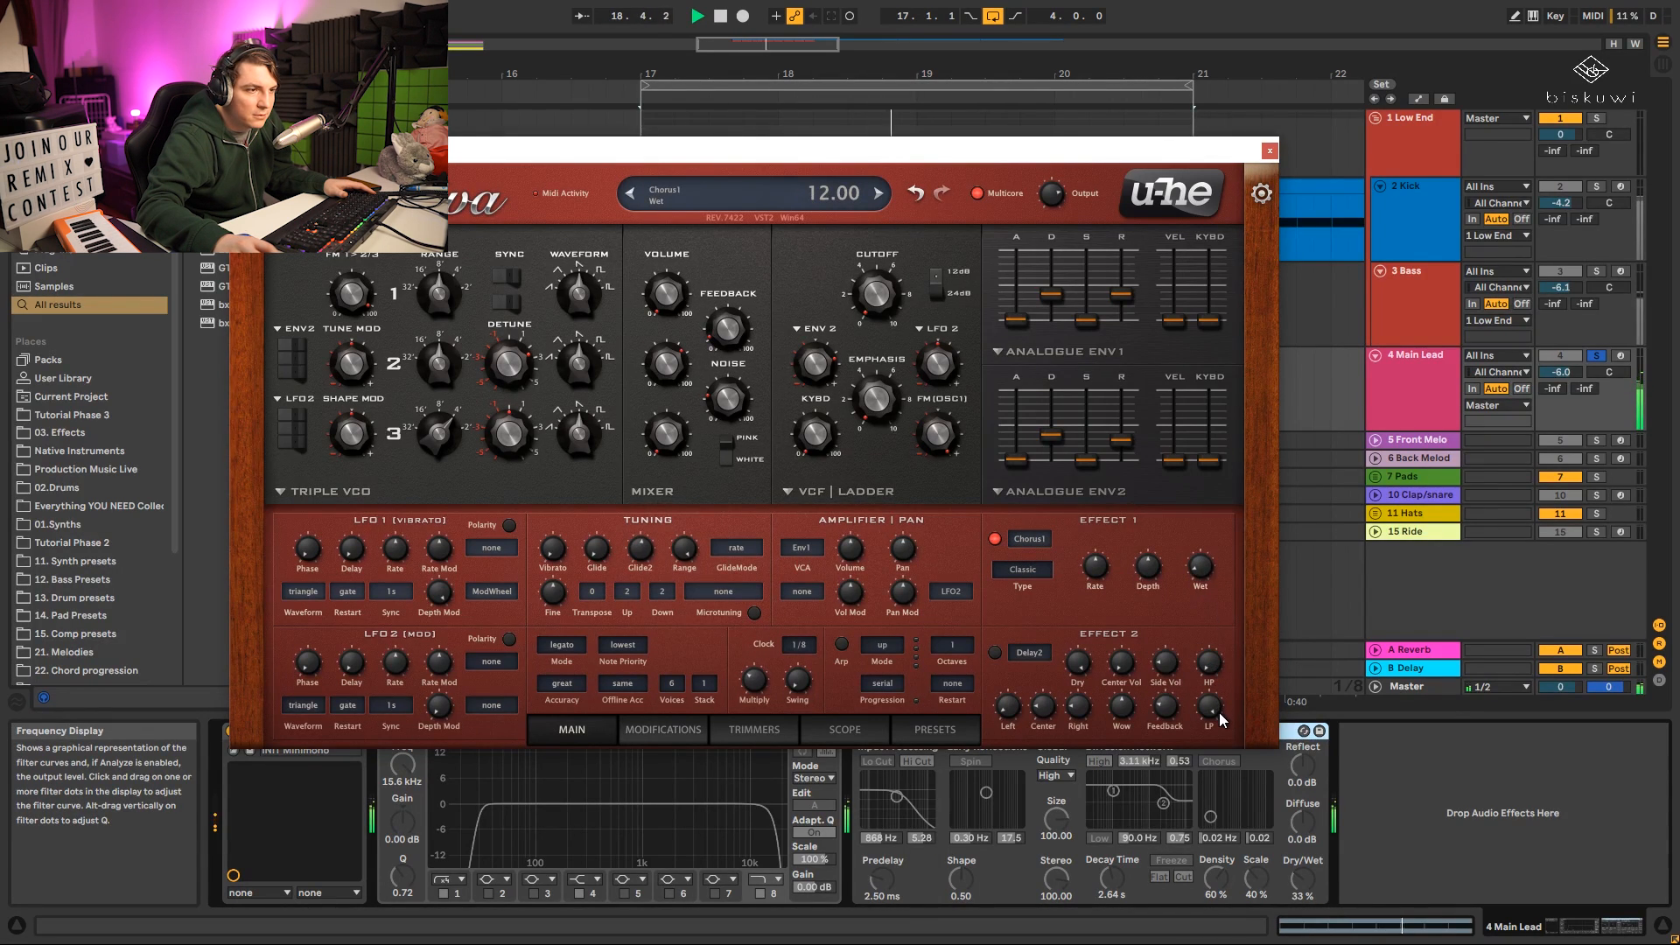
drag(1200, 565, 1225, 591)
click(995, 539)
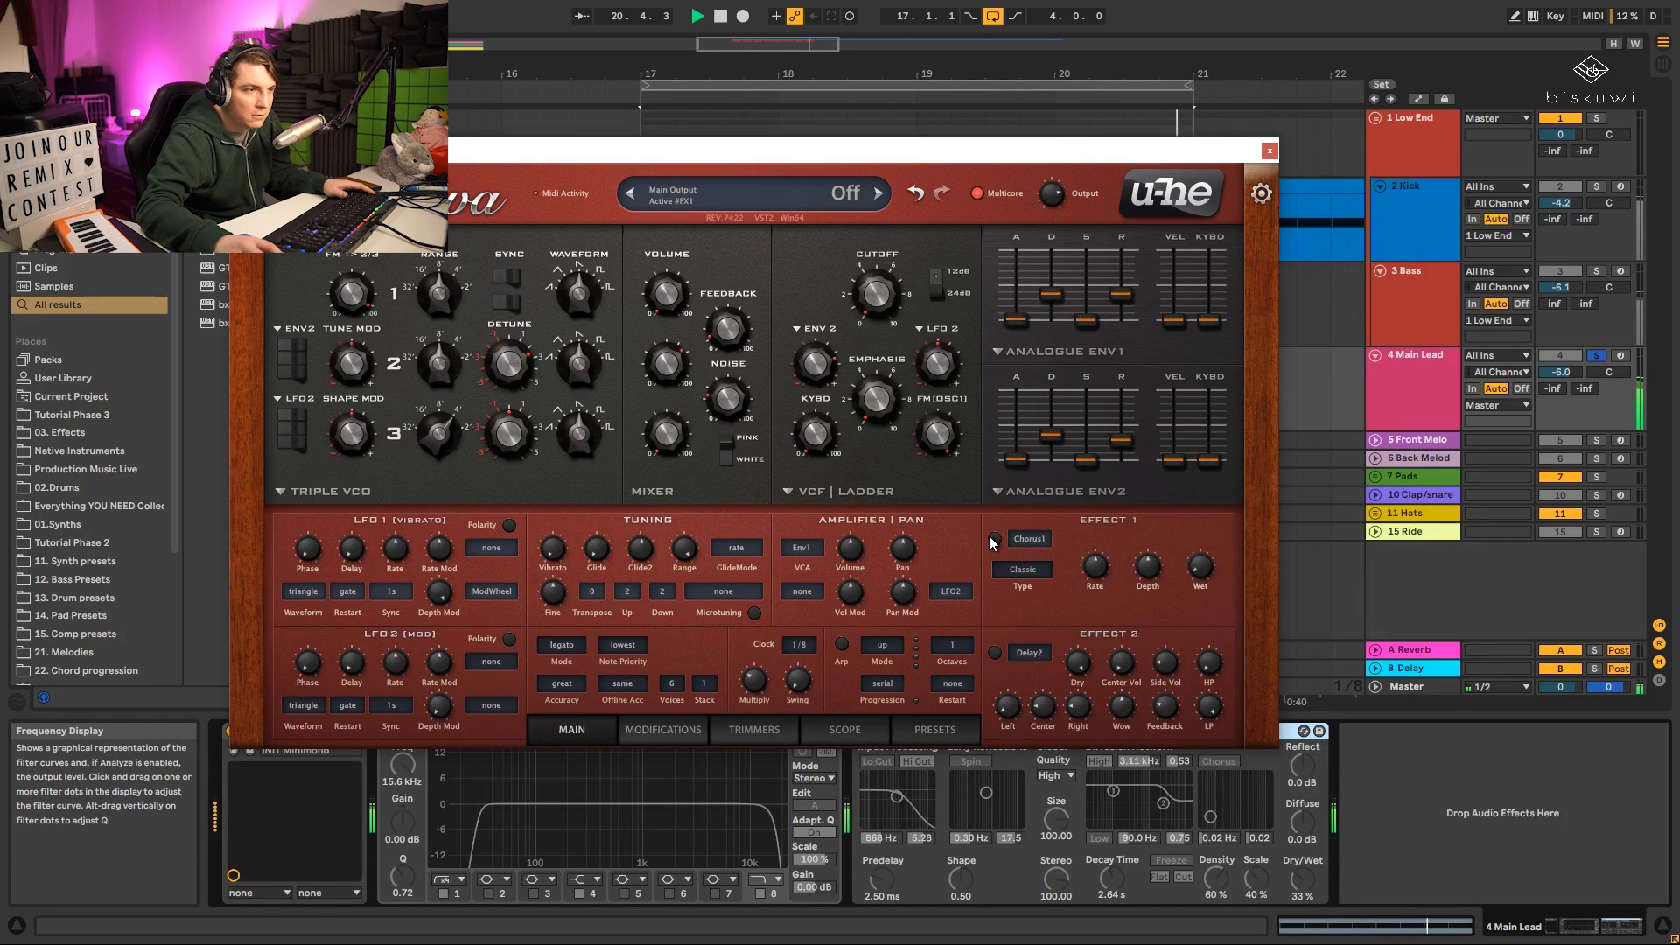
click(995, 539)
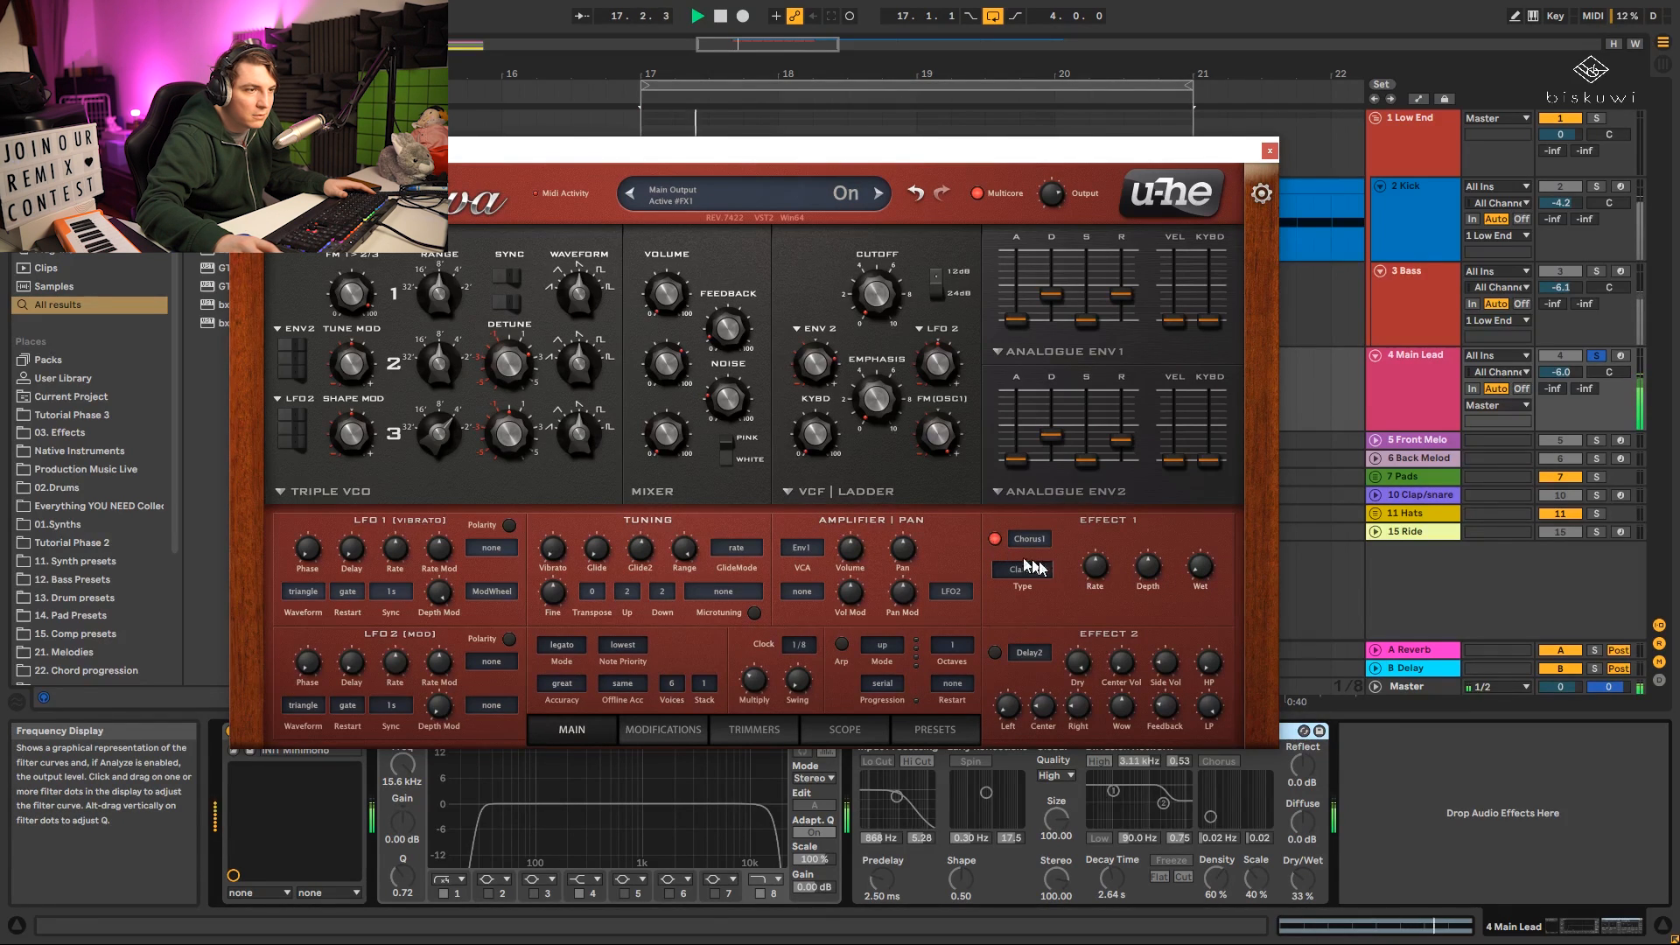
Enable effect 2 with the Delay2 module and audition it on the lead.
click(995, 652)
click(1047, 659)
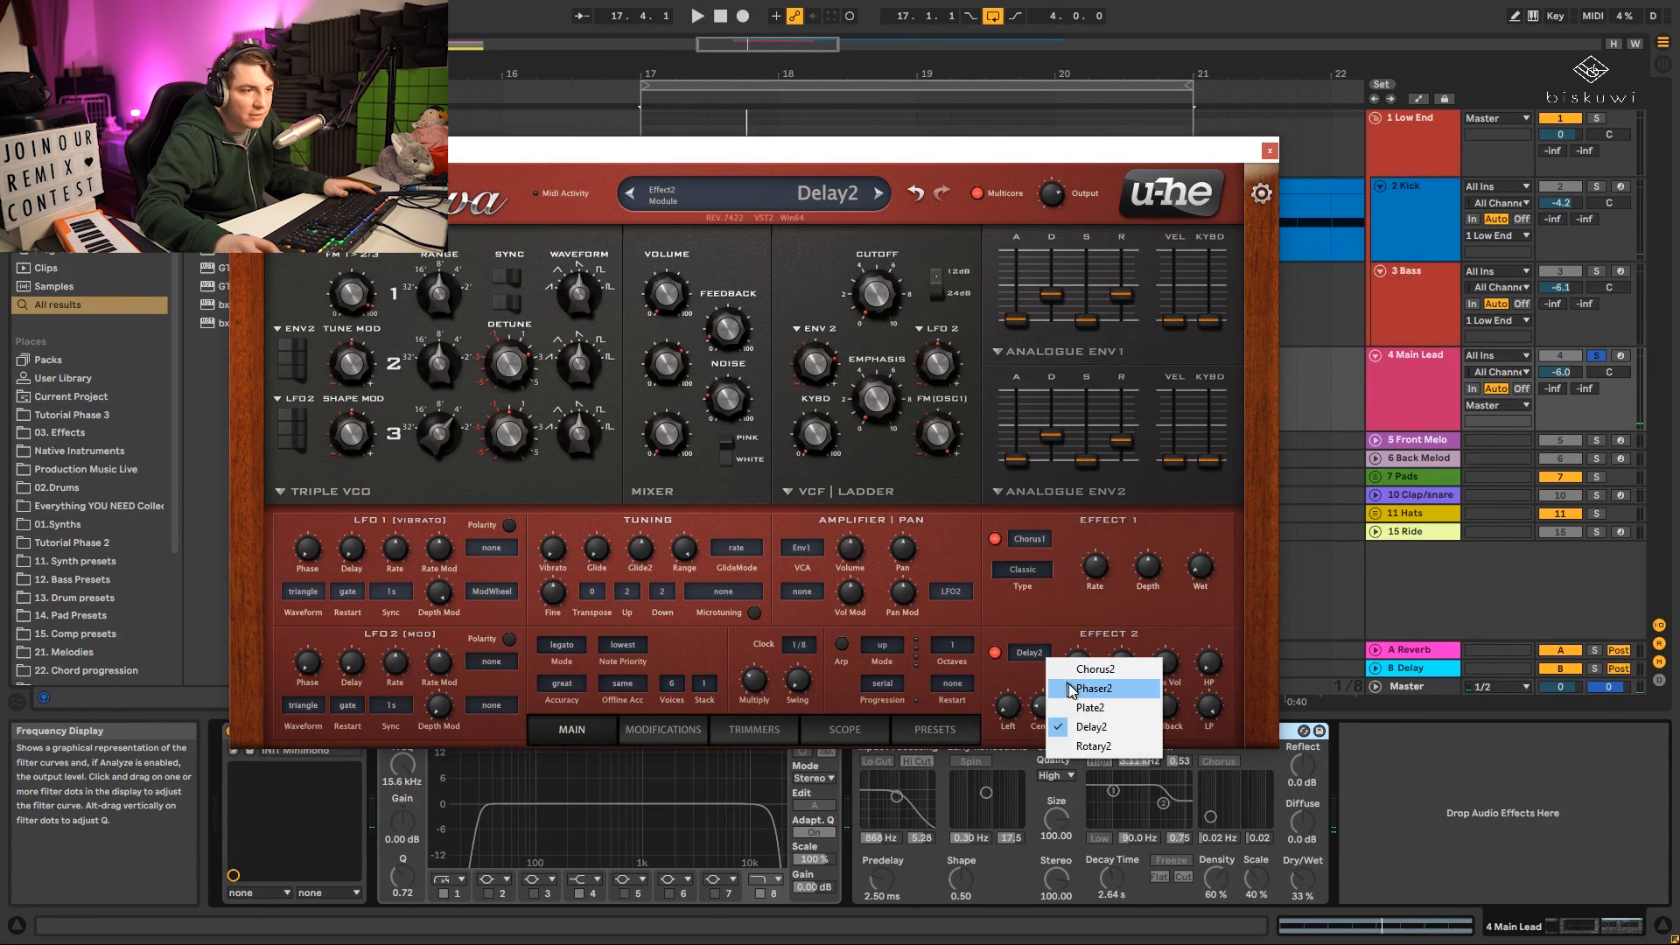
click(1116, 725)
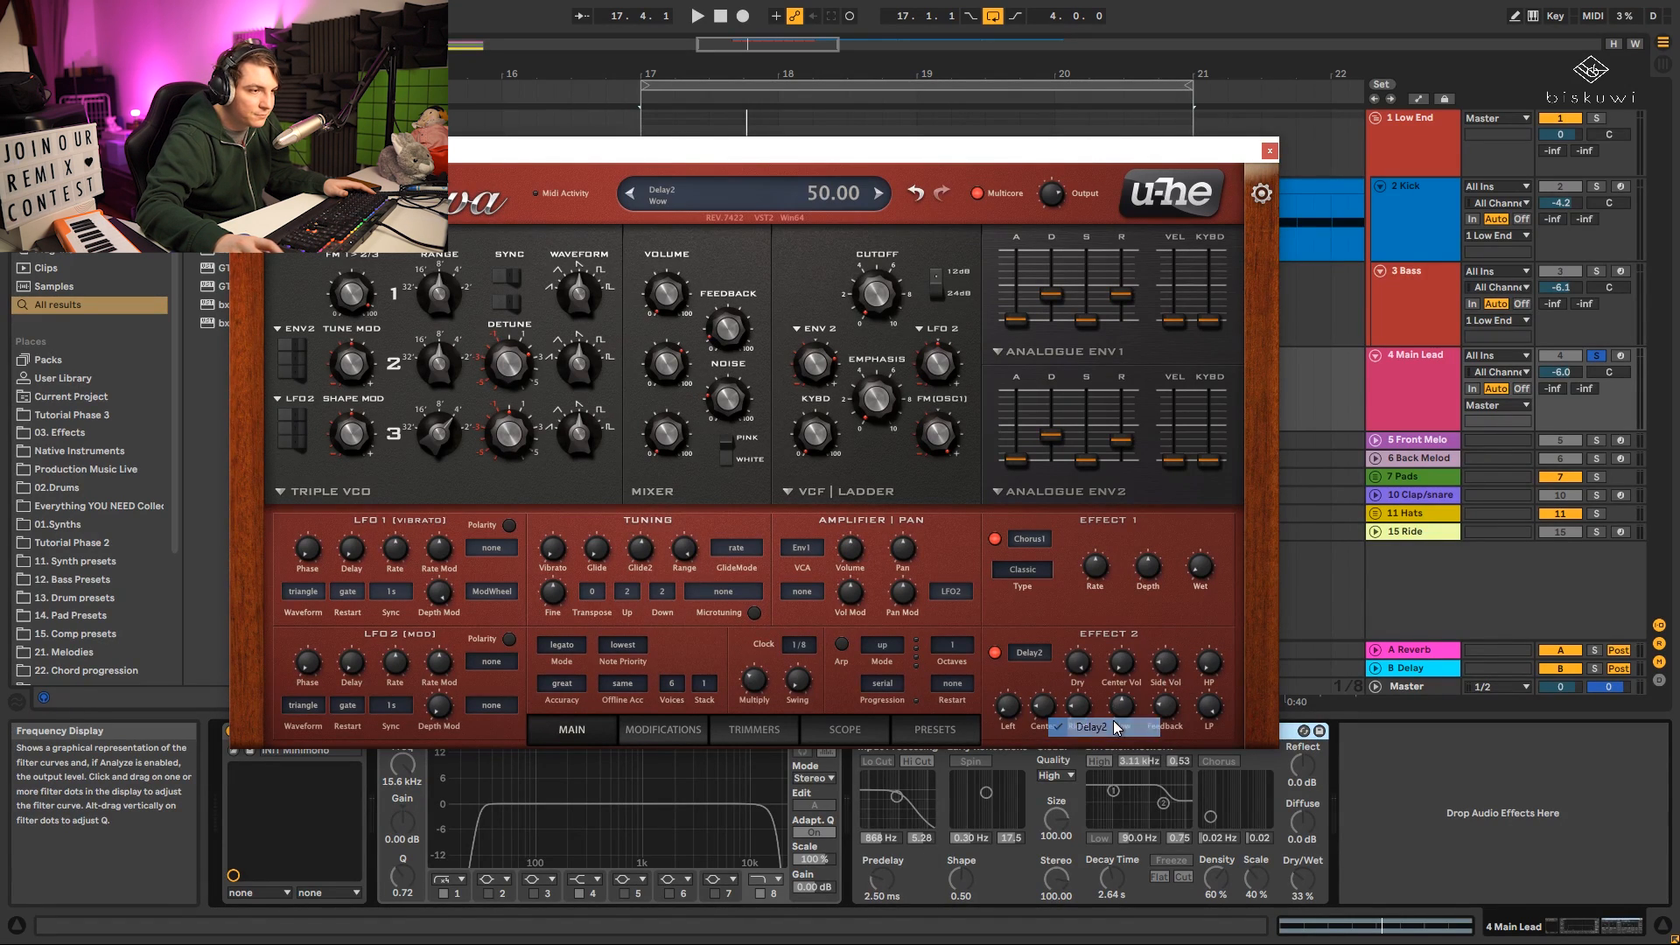
key(space)
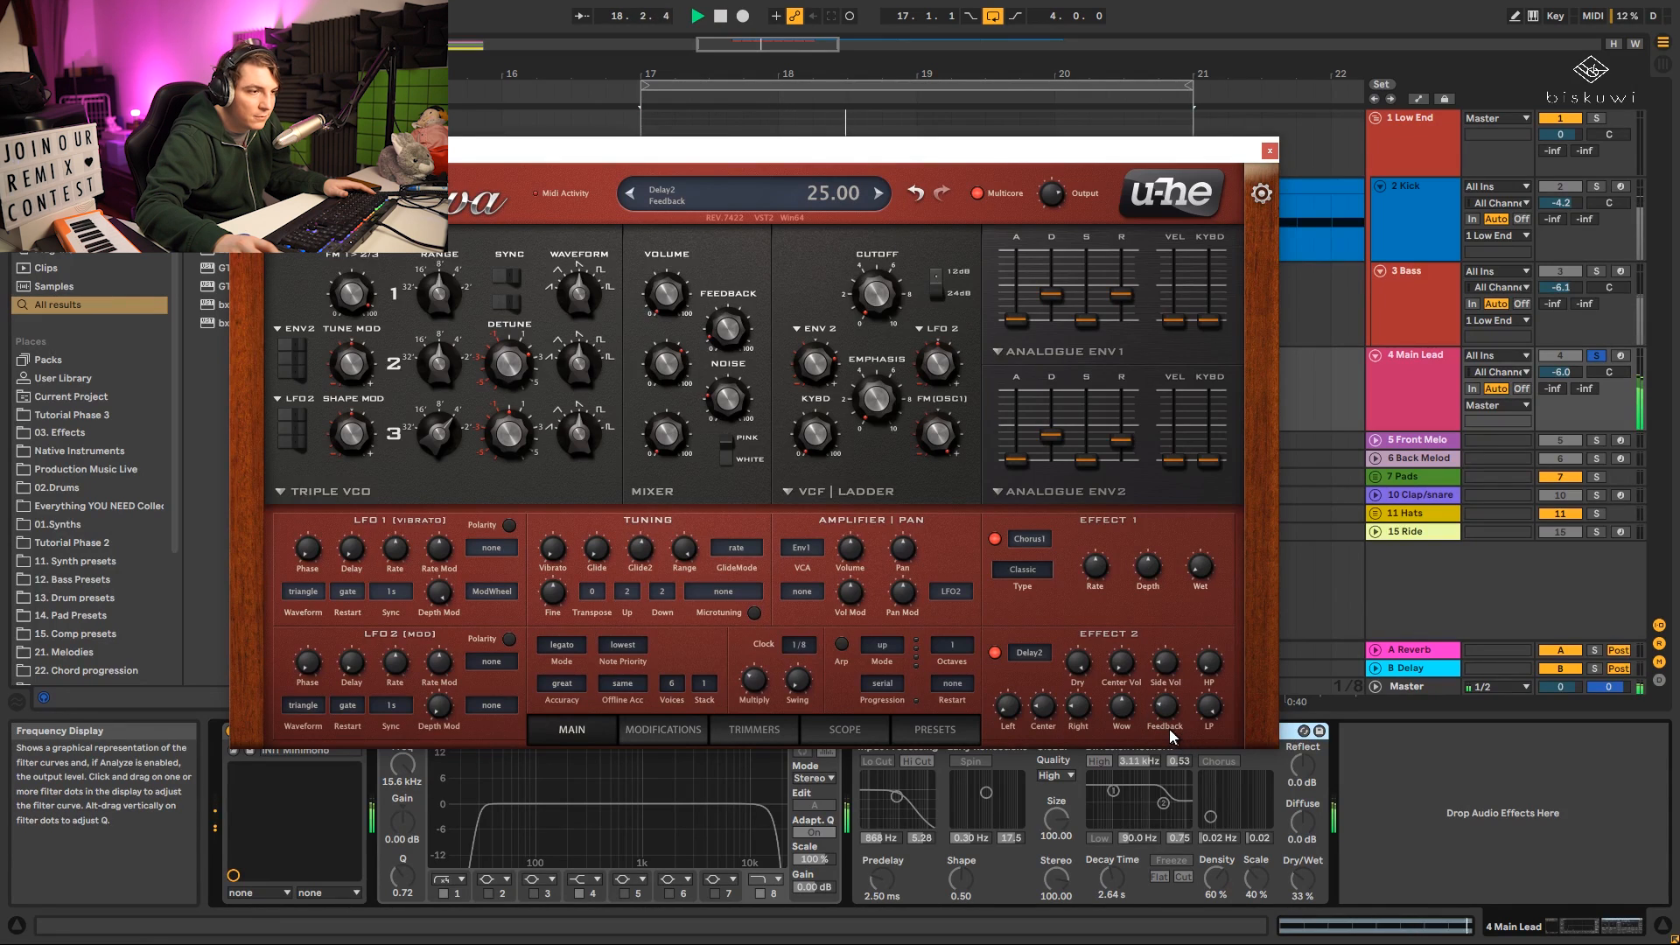
key(space)
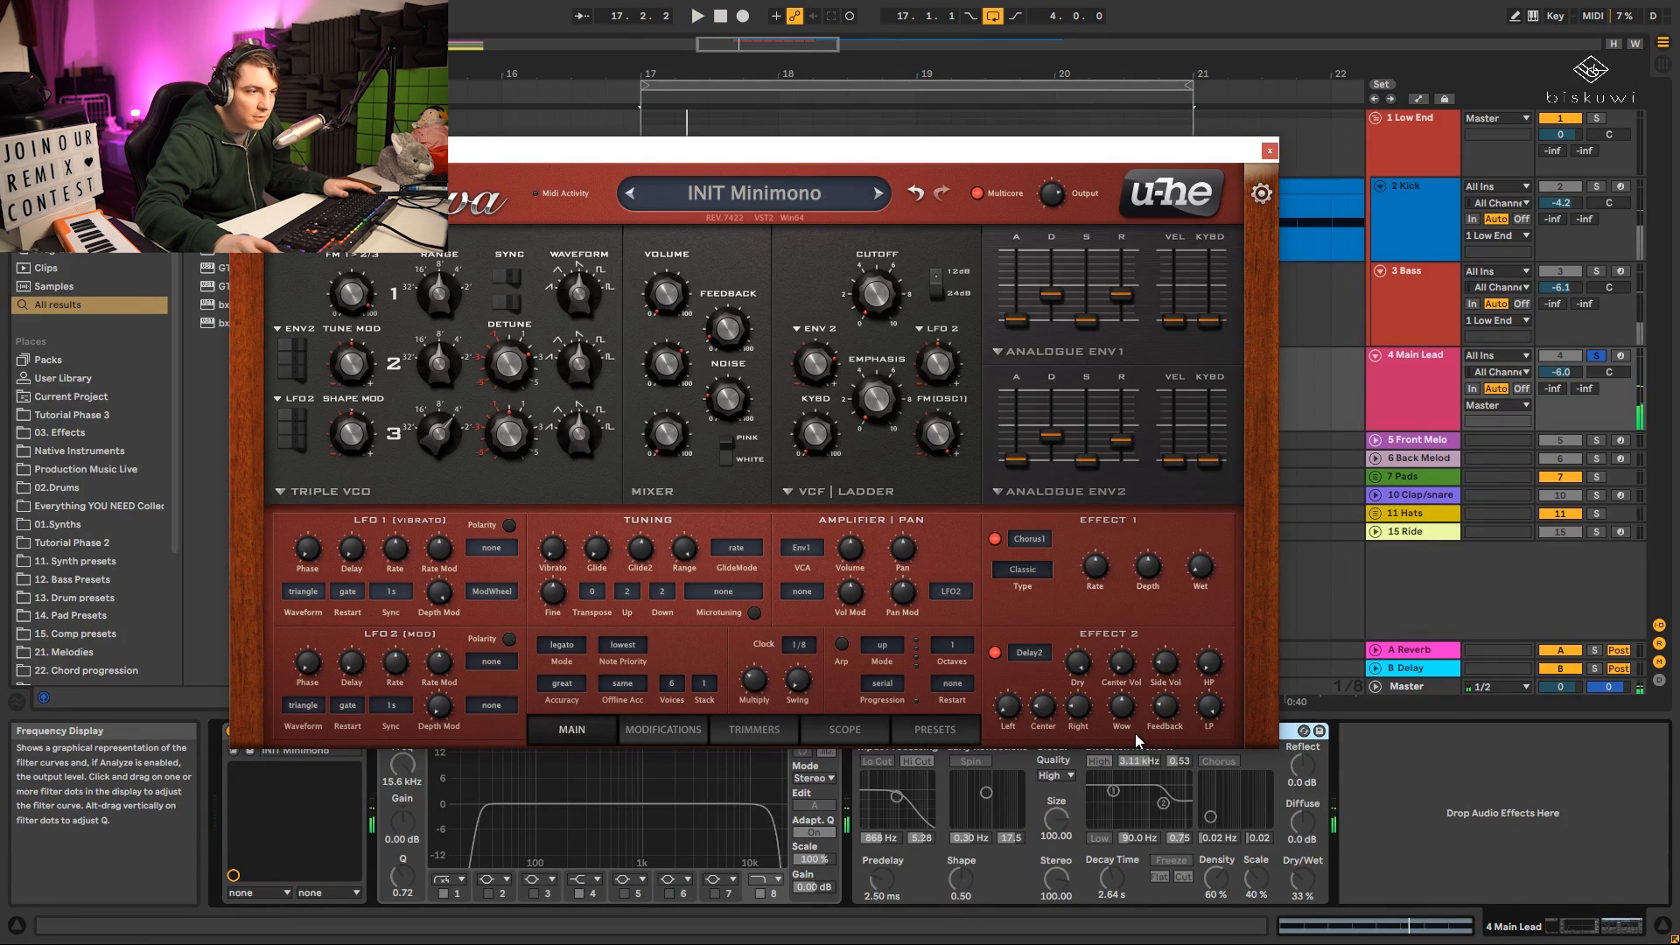
Switch effect 2 to Plate2, lower its size and set its wet level to 14.00 during playback.
click(1040, 659)
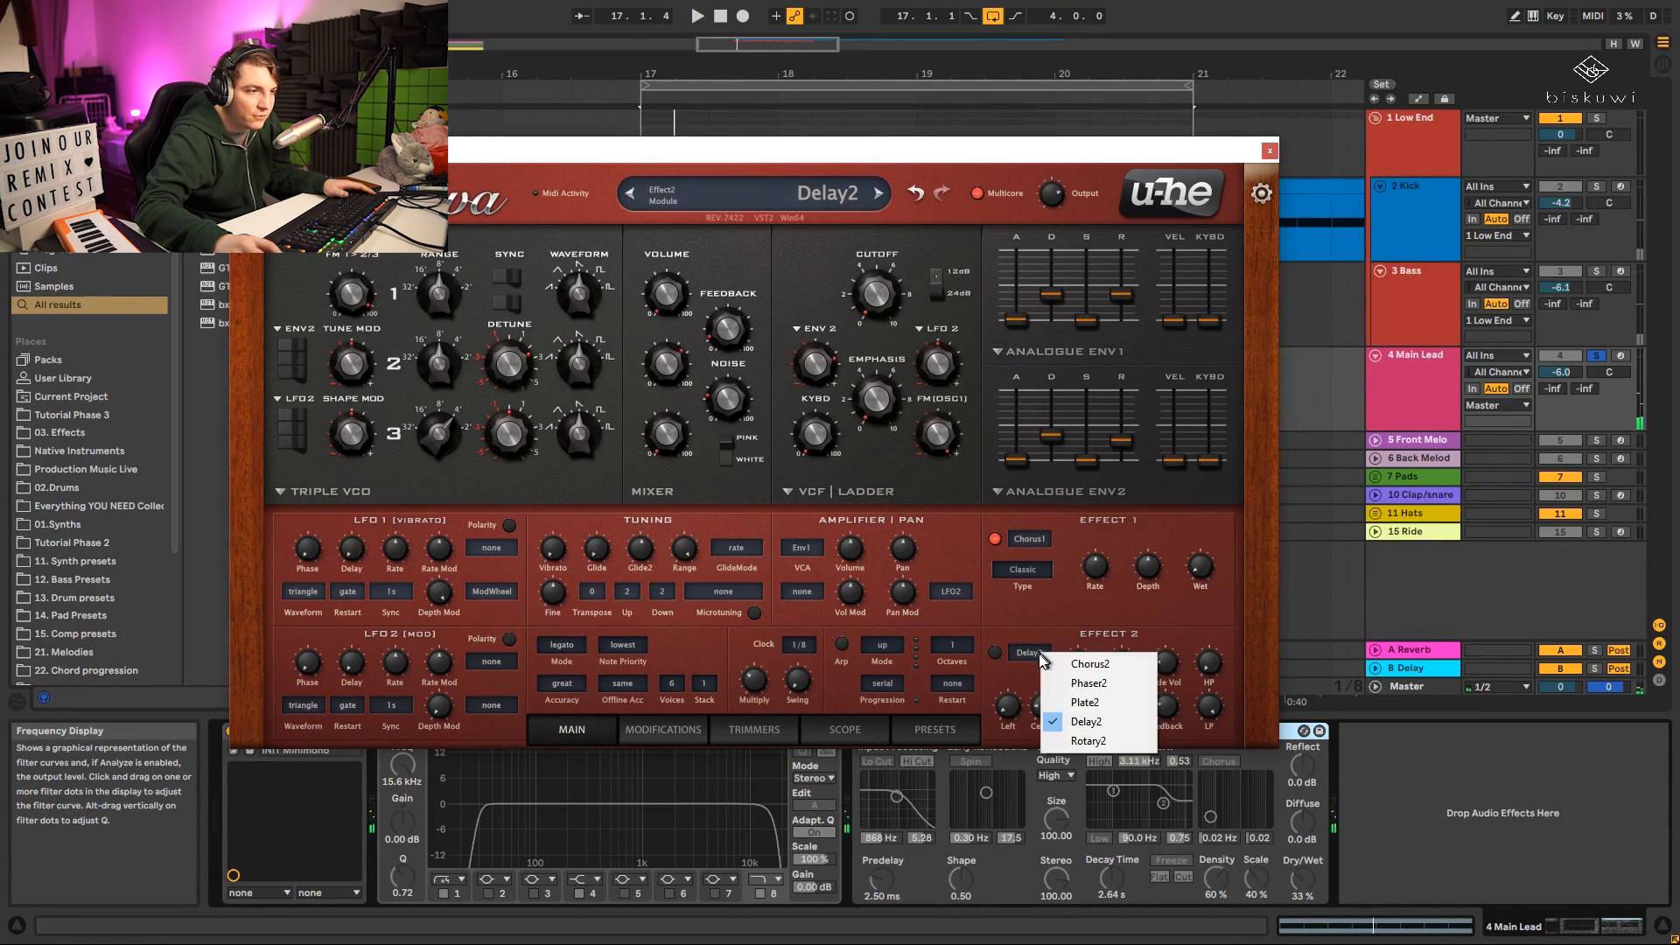
click(1085, 702)
key(space)
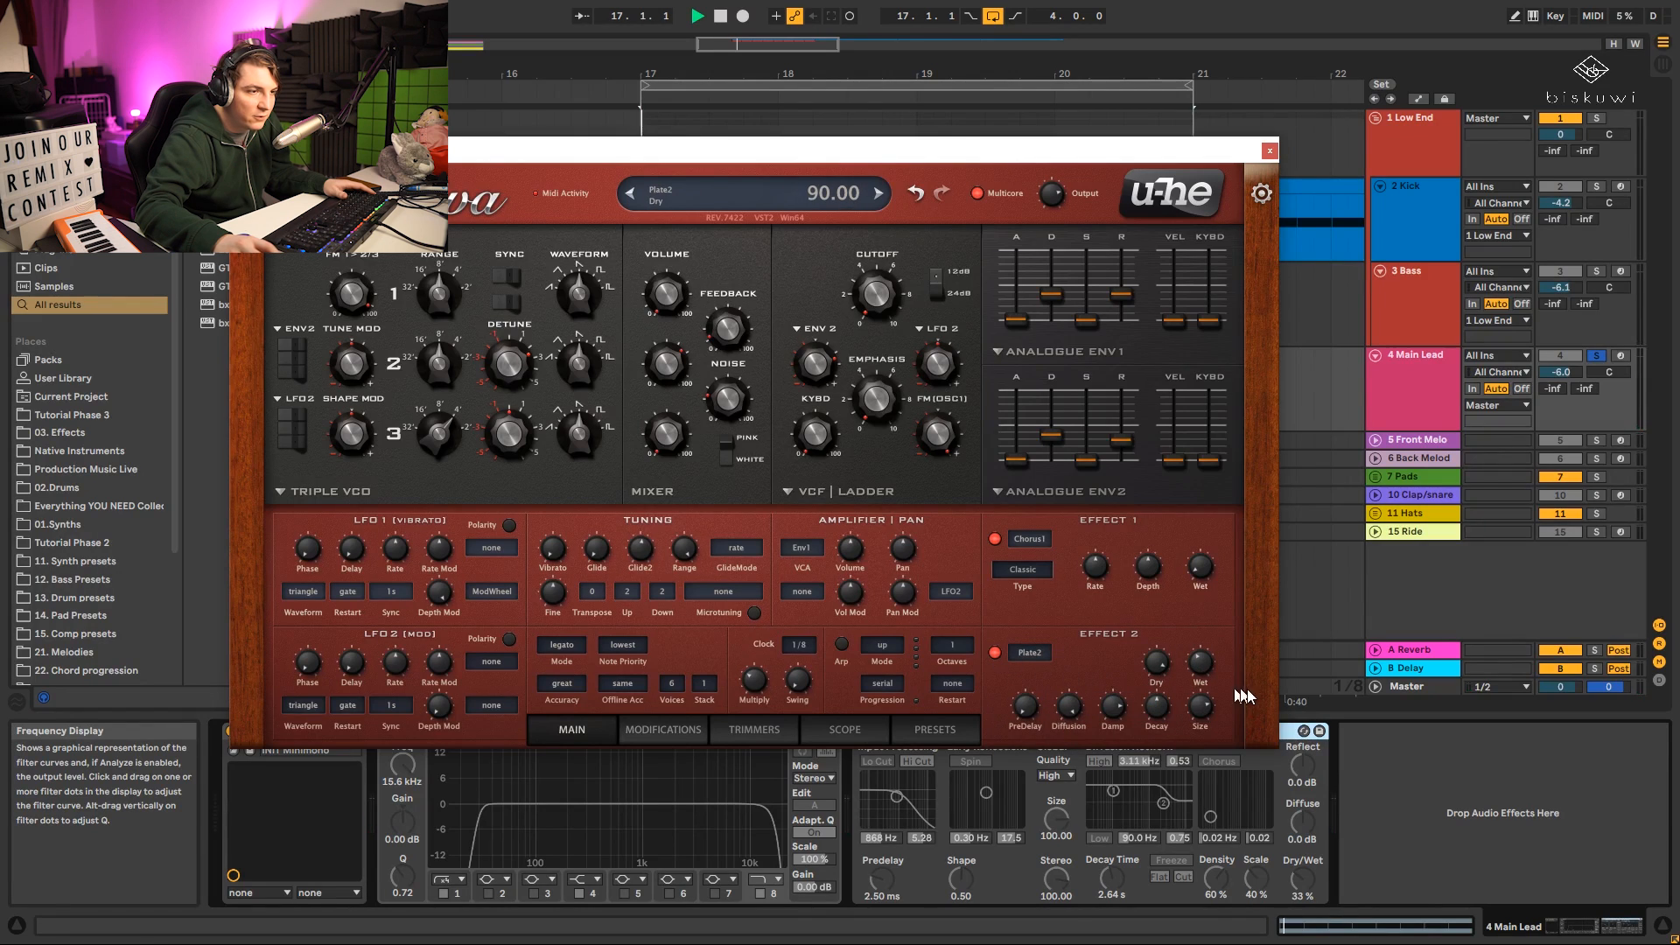
drag(1200, 662, 1218, 721)
drag(1201, 708, 1214, 741)
mouse_move(1202, 660)
mouse_down()
mouse_move(1203, 640)
mouse_move(1226, 668)
mouse_up()
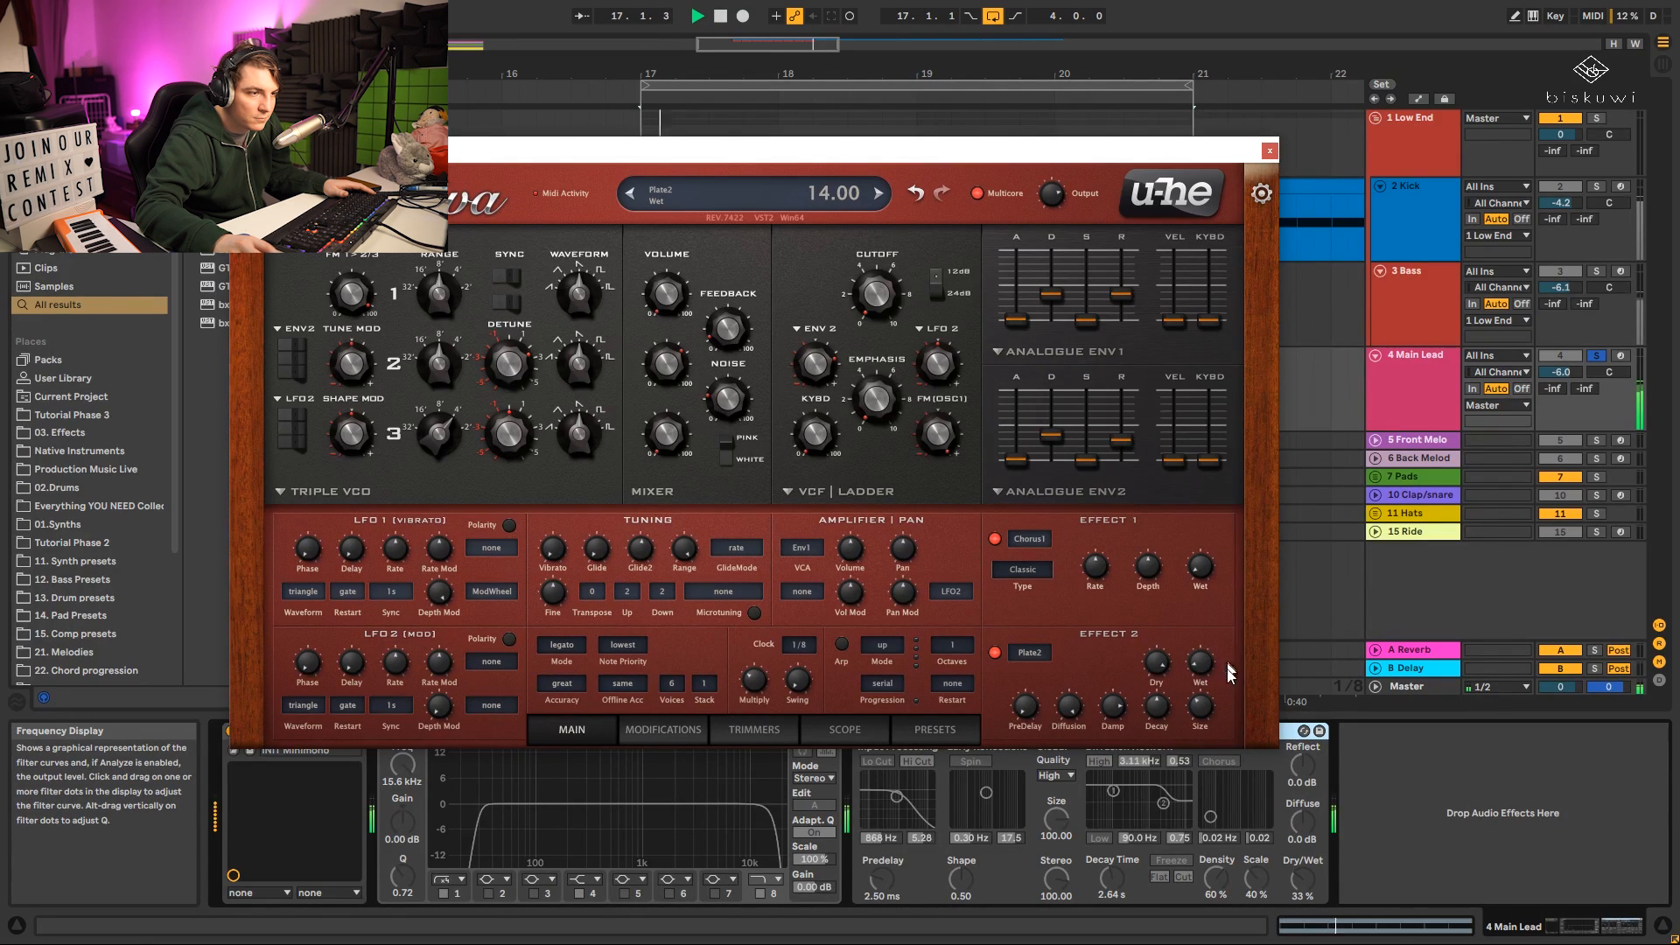
Set the ladder filter's cutoff to 35.00 and close the Diva window.
drag(877, 292, 887, 275)
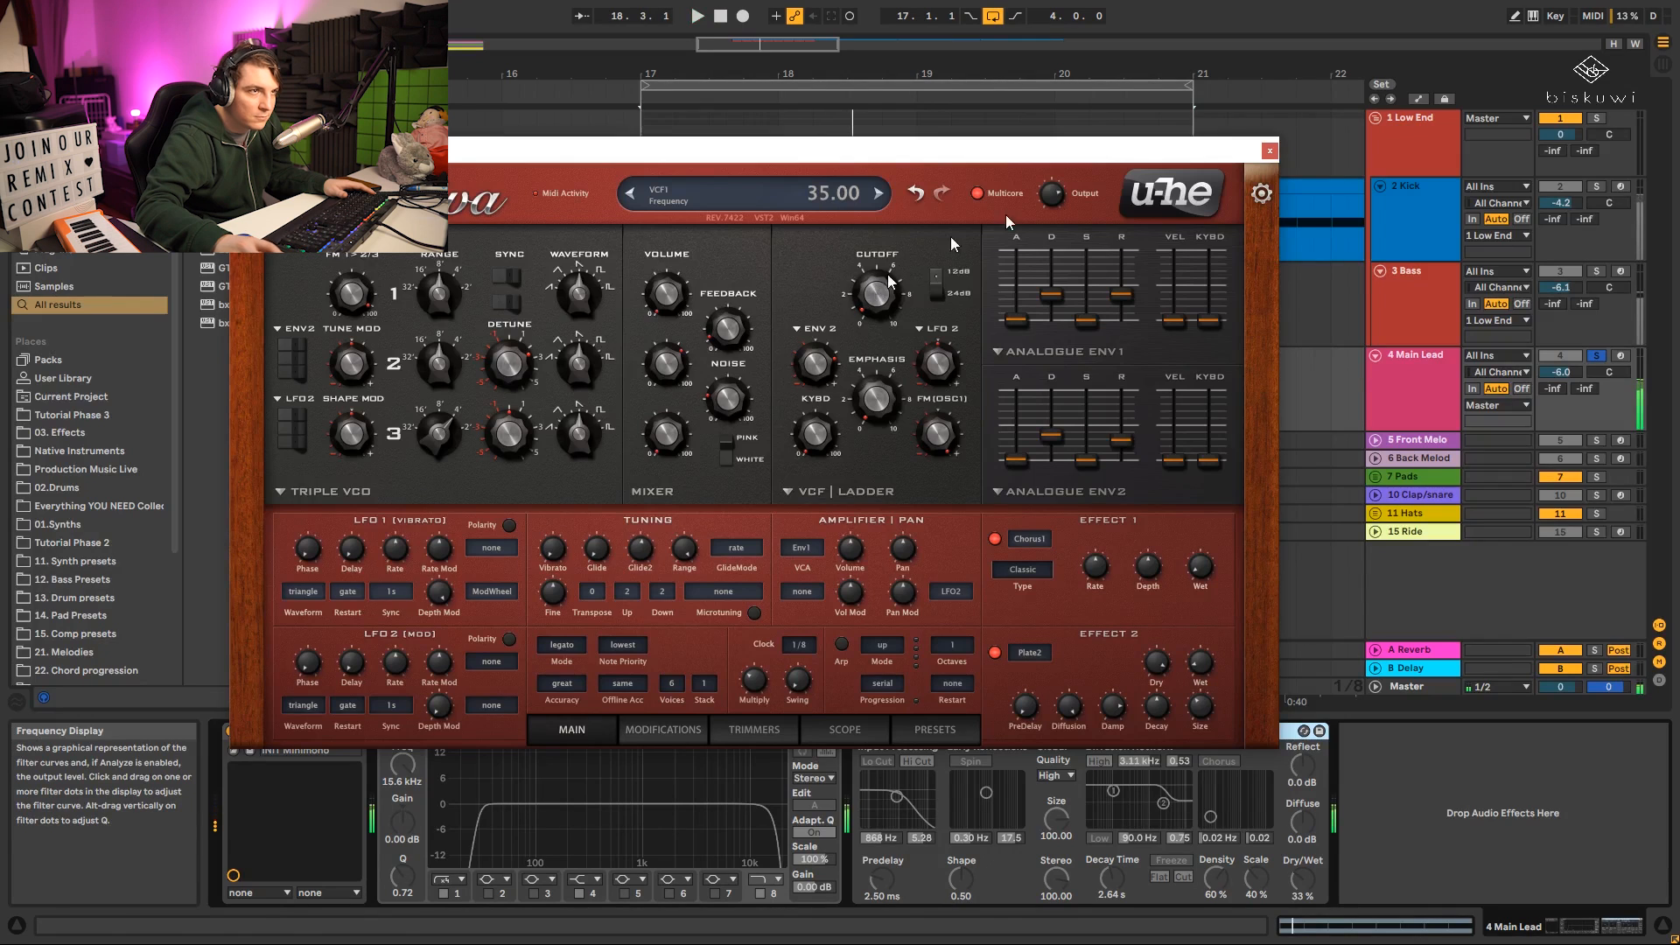
click(1269, 150)
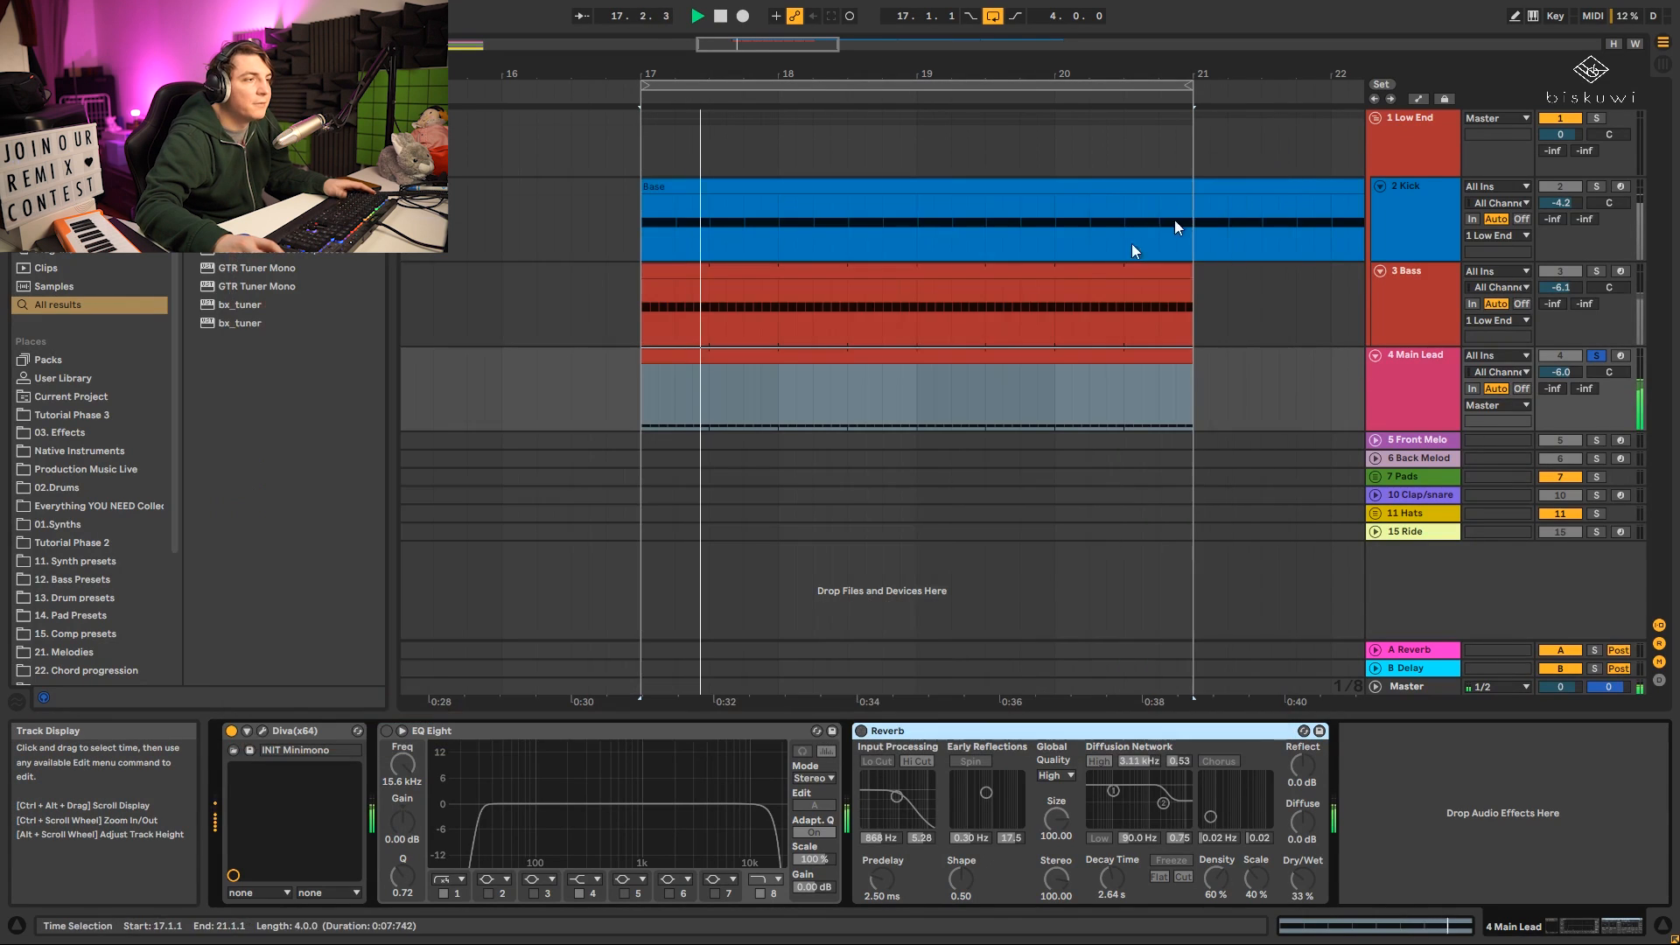
Check the notes of the Main Lead clip and arm the Main Lead track for recording.
double_click(689, 364)
scroll(815, 648, up, 3)
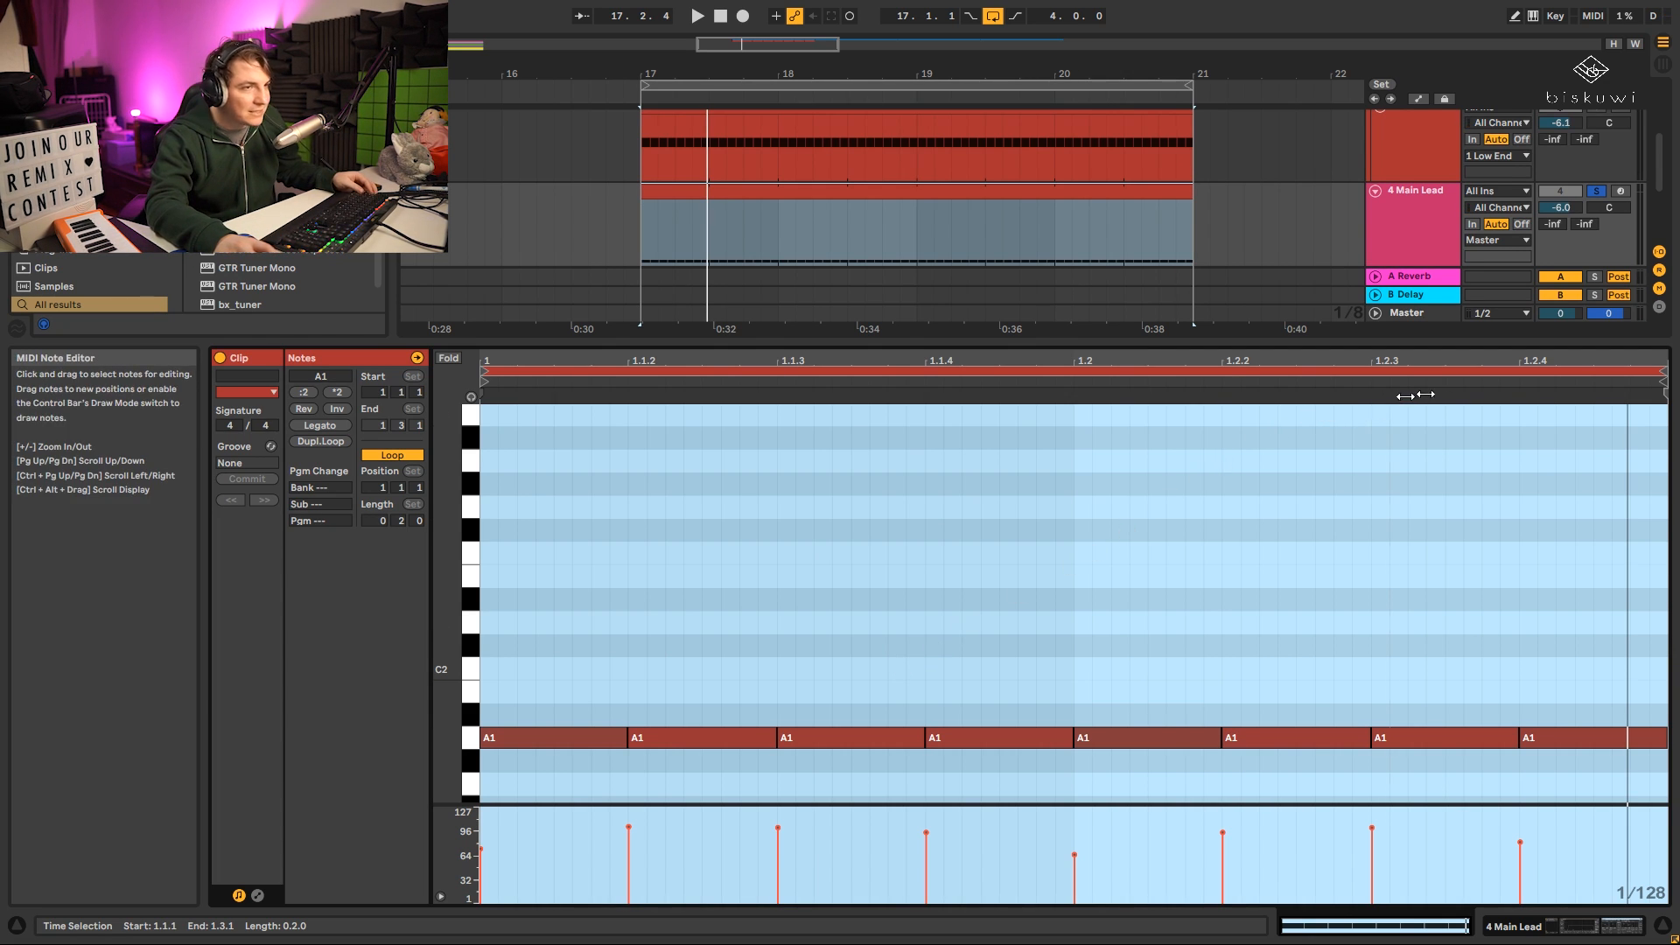
key(shift+Tab)
click(1624, 358)
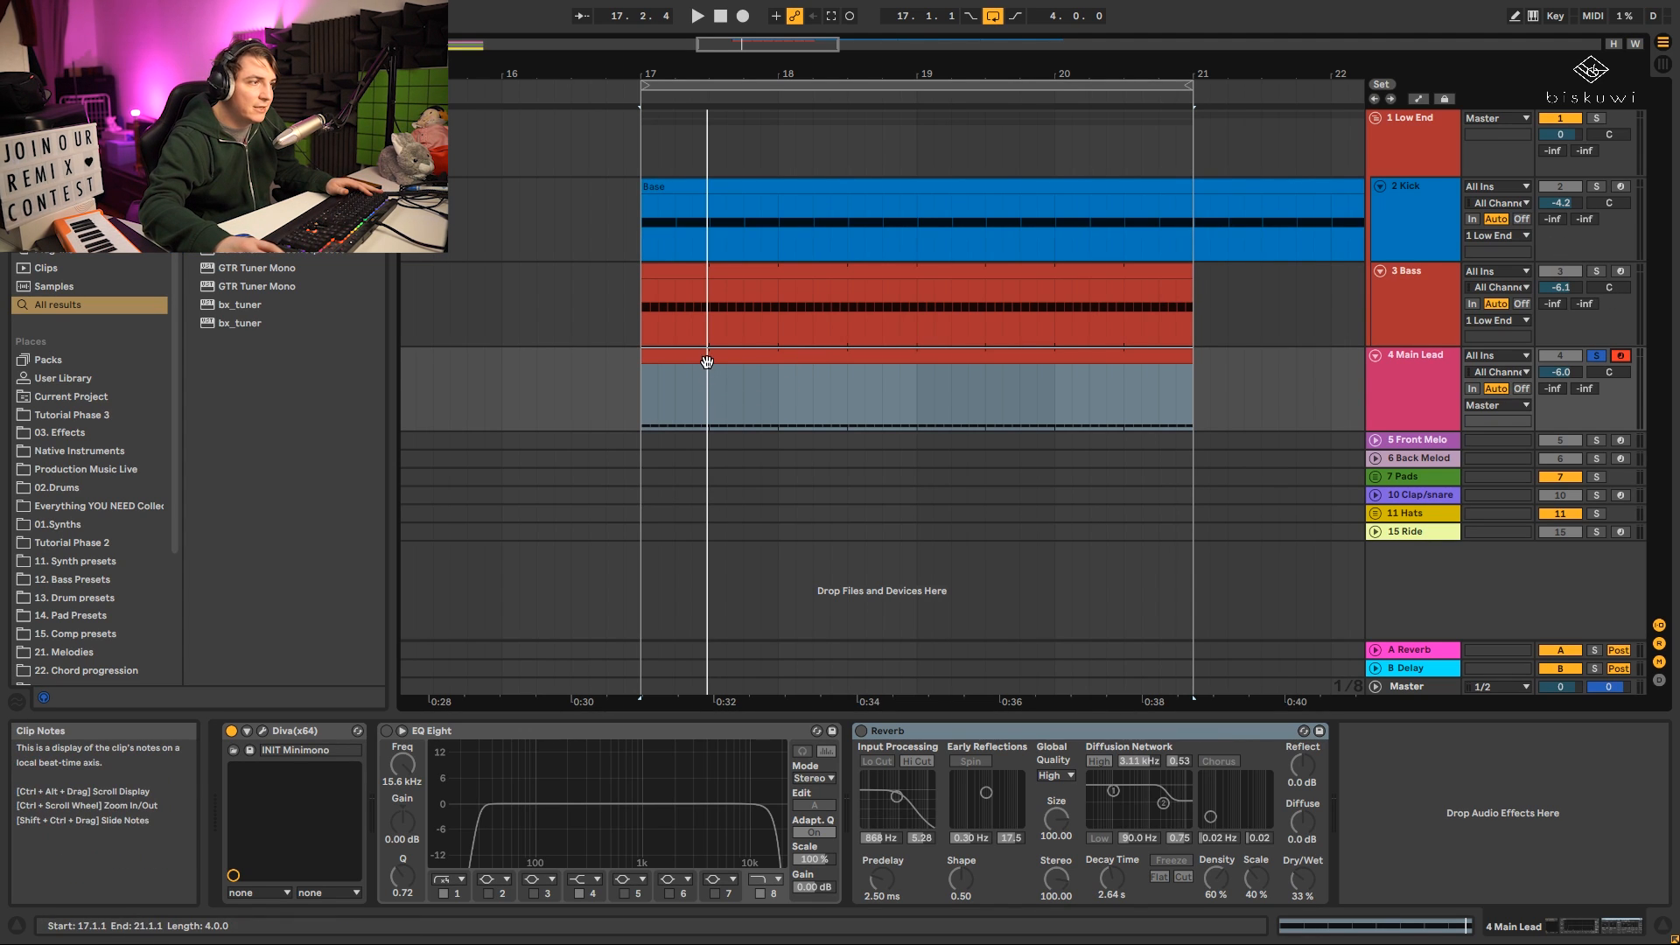
Open the Main Lead clip for note editing, copy the A1 note at 1.1.3 up to E2 and start playback.
double_click(710, 399)
scroll(728, 661, up, 1)
scroll(859, 716, down, 2)
click(852, 704)
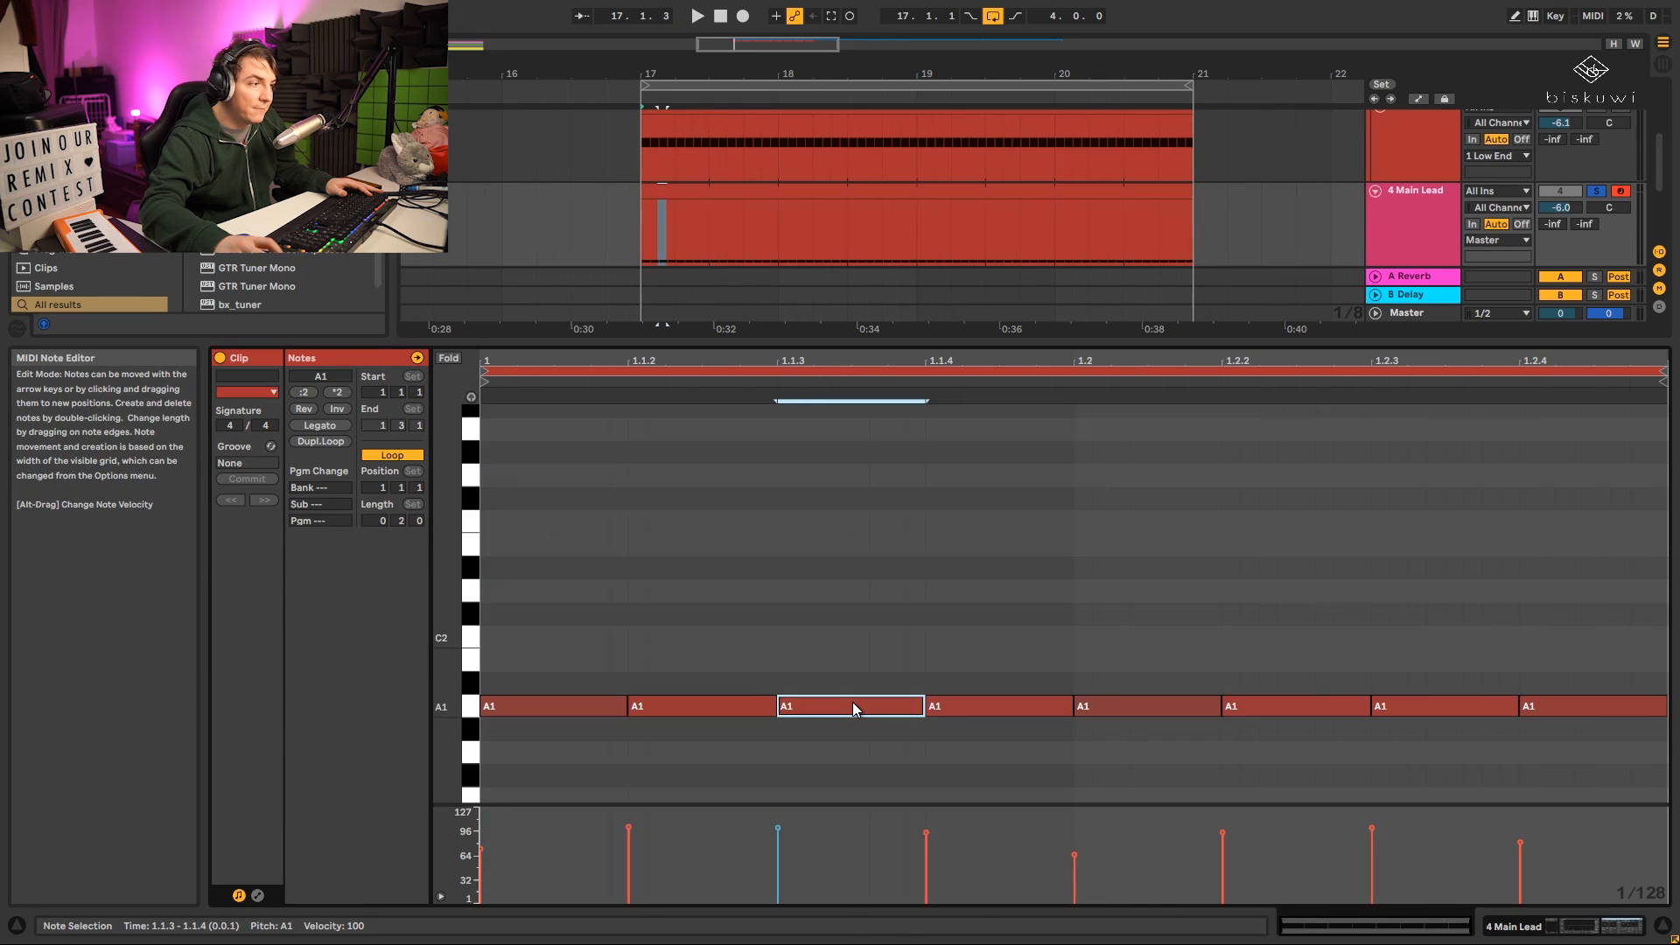
drag(852, 705, 859, 548)
key(space)
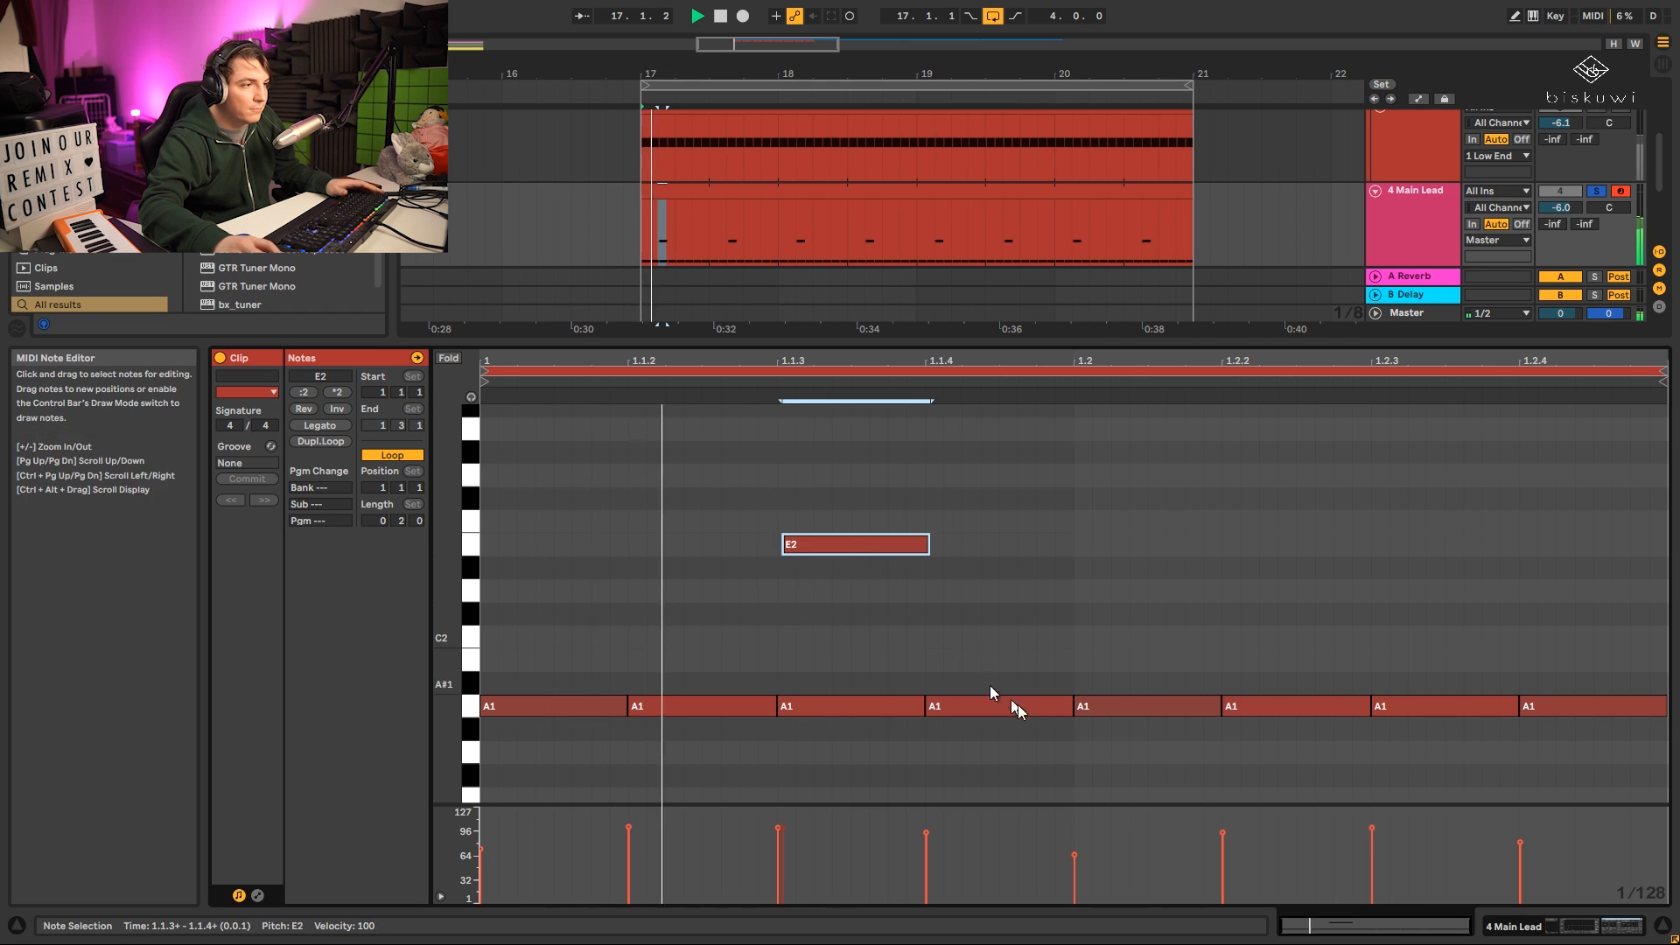
Raise the note at 1.1.4 to F2 and delete the leftover A1 note at 1.1.3.
drag(1006, 705, 1004, 521)
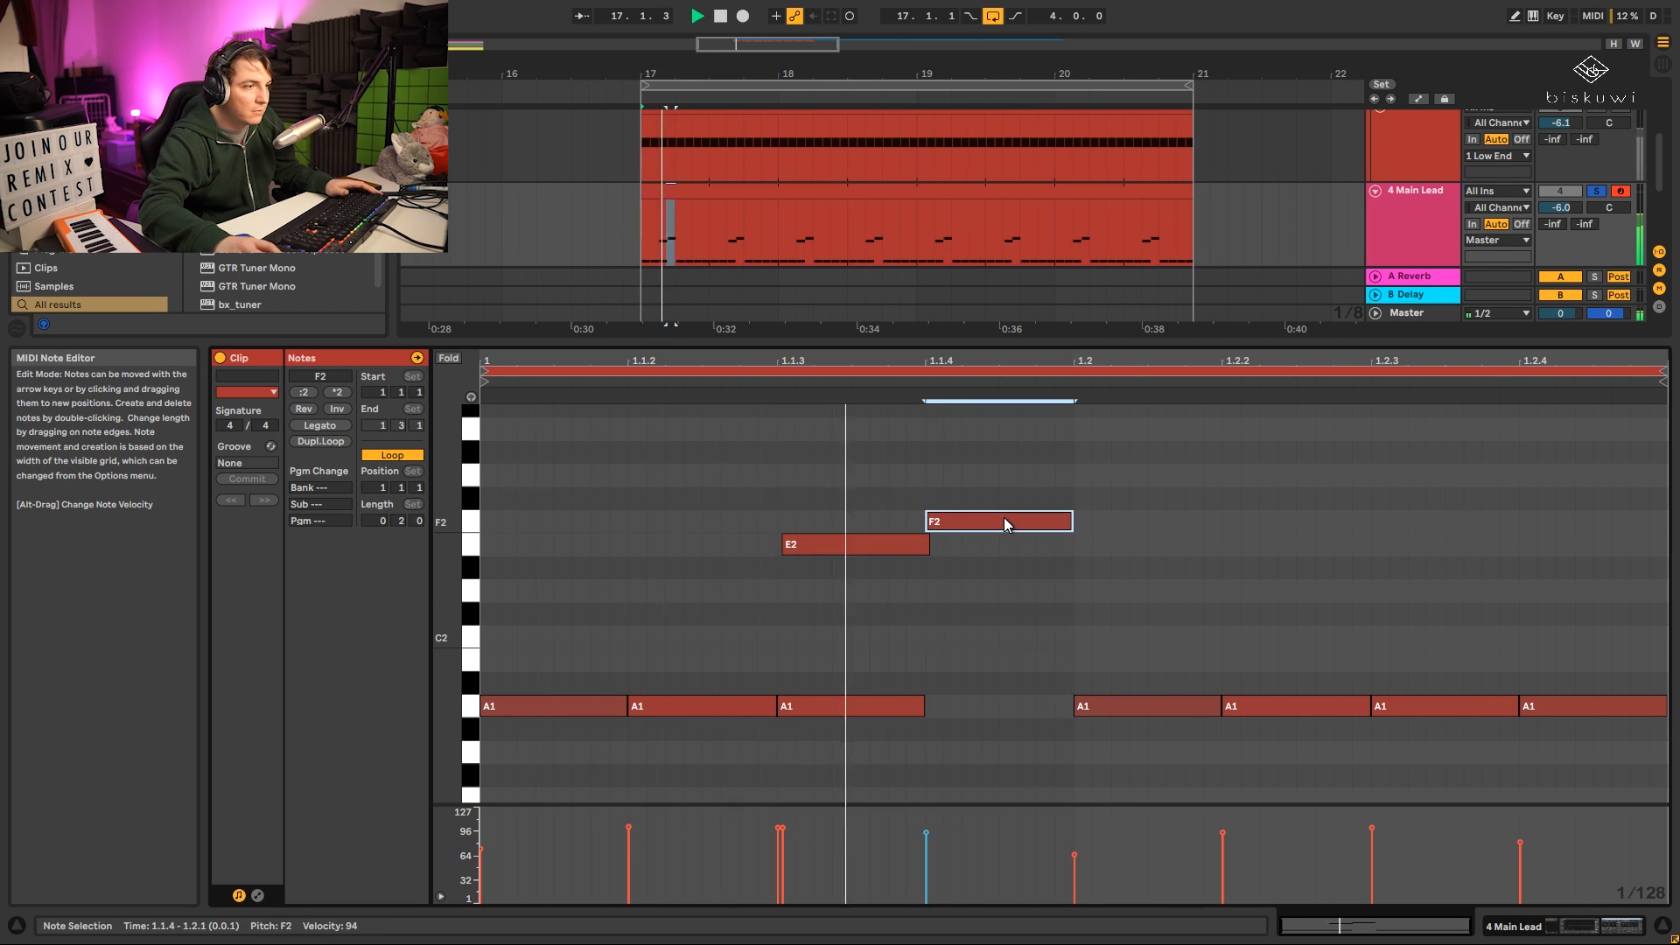
click(851, 701)
key(Delete)
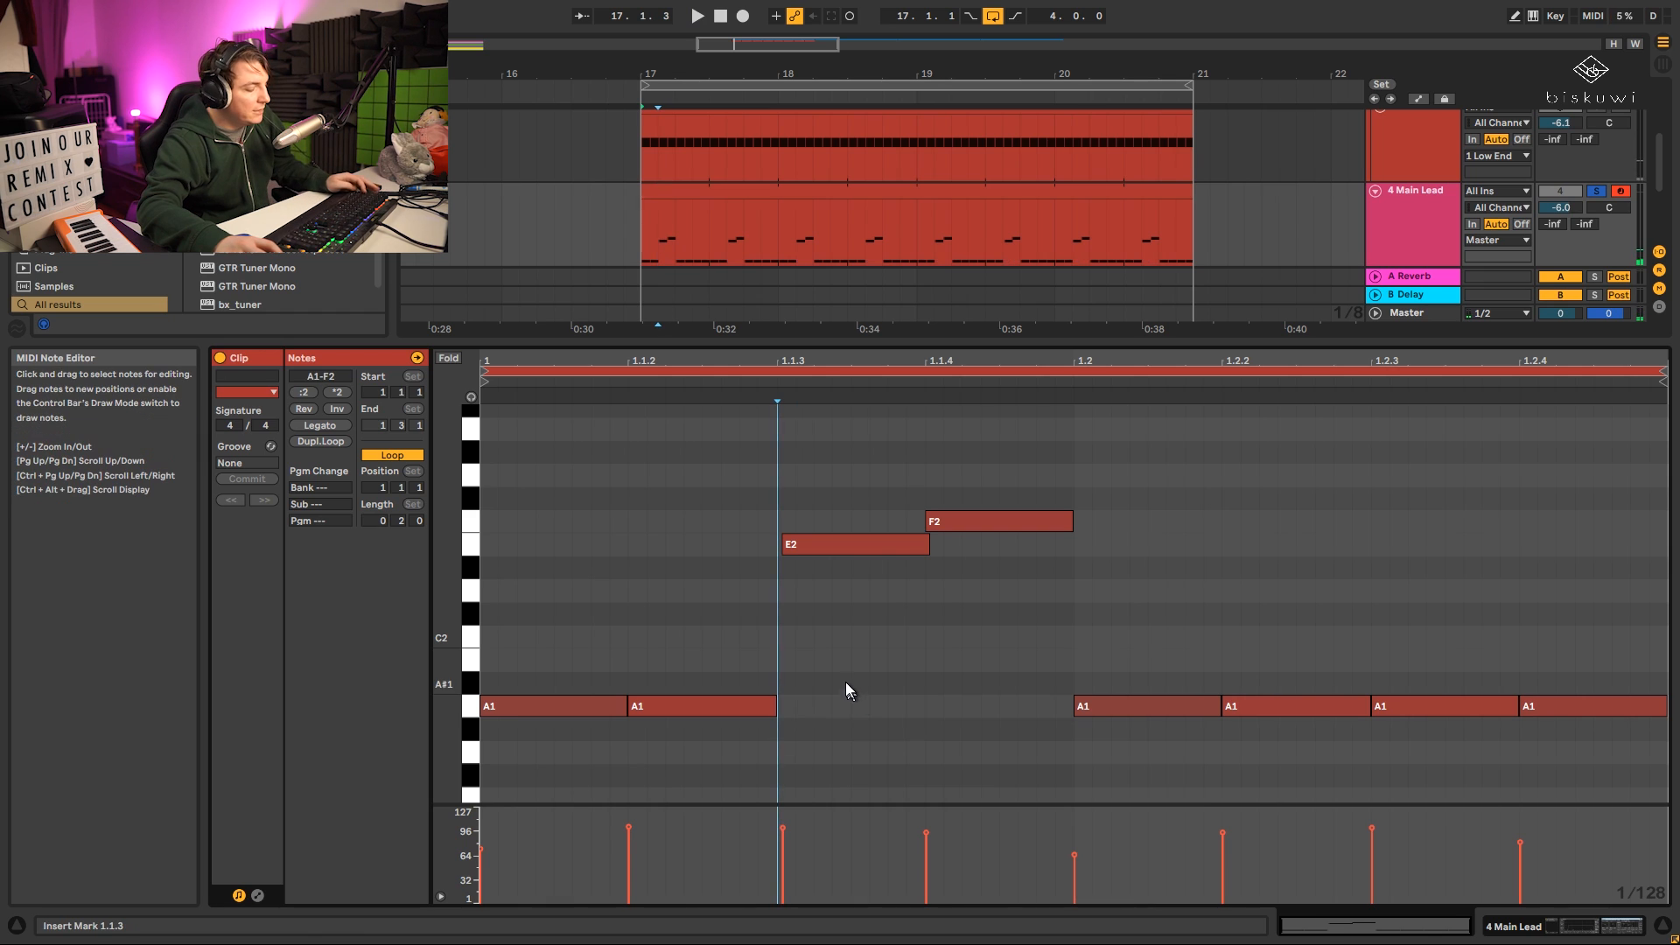
Quantize all notes in the Main Lead clip.
key(ctrl+a)
right_click(837, 548)
click(883, 582)
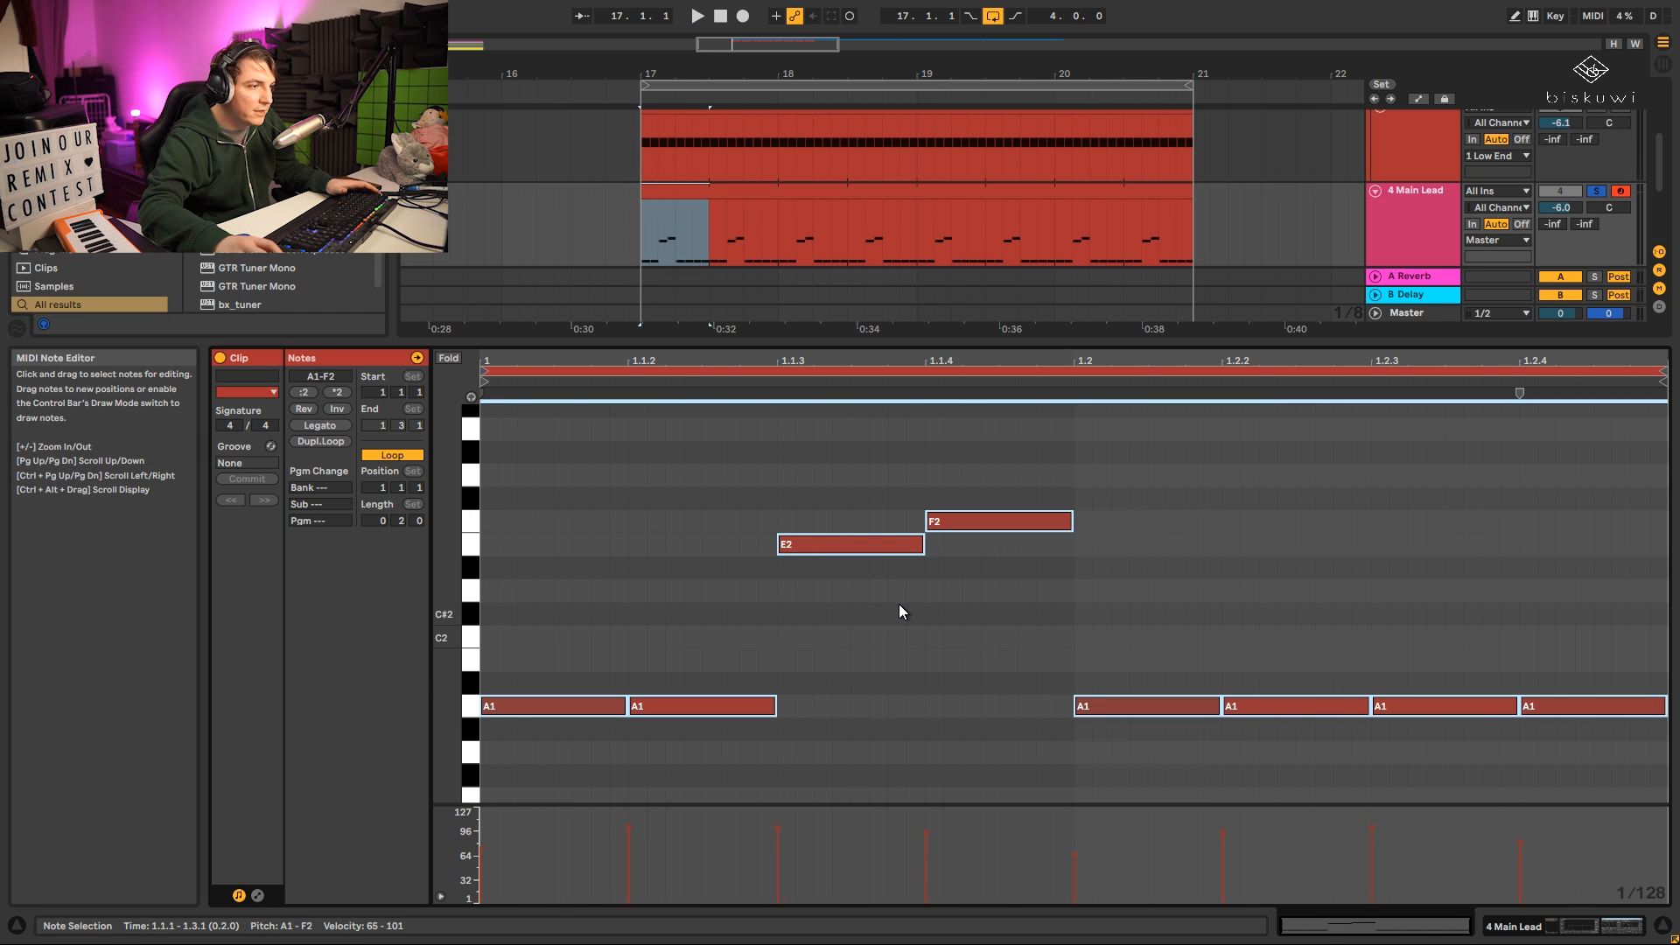
Raise the note at 1.2.3 to F2 and the note at 1.2.4 to E2, and audition the melody.
click(1435, 705)
drag(1435, 702, 1443, 525)
drag(1582, 704, 1582, 544)
key(space)
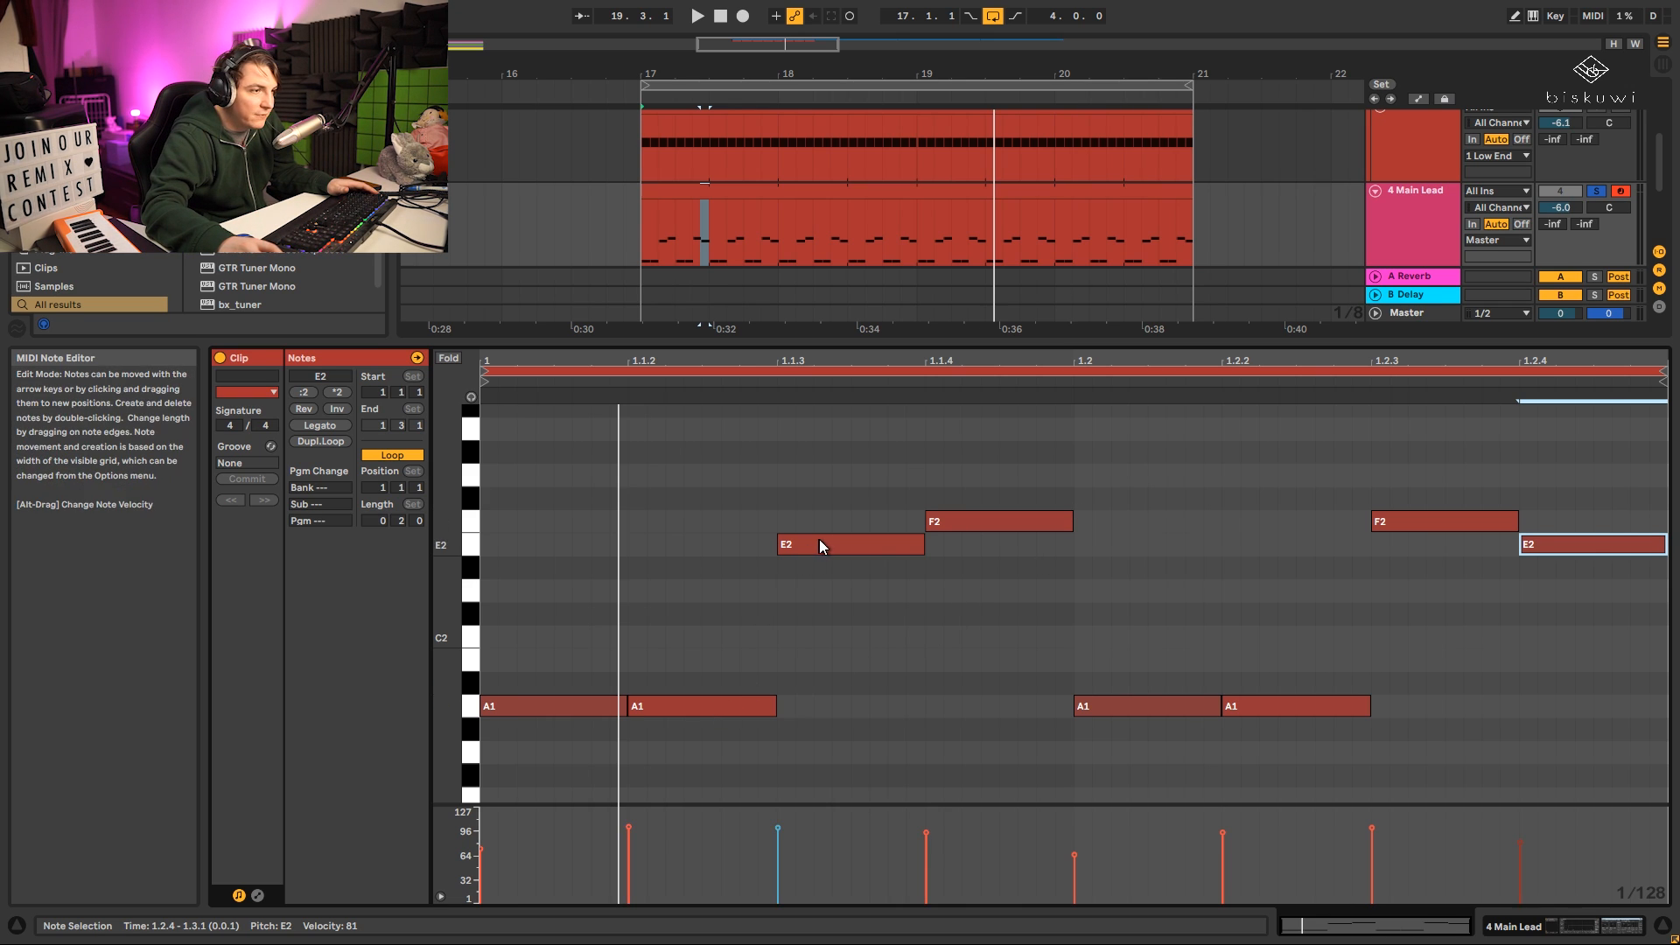
Raise the A1 note at 1.2 to A#1 and audition the melody.
click(1100, 701)
drag(1101, 700, 1127, 682)
key(space)
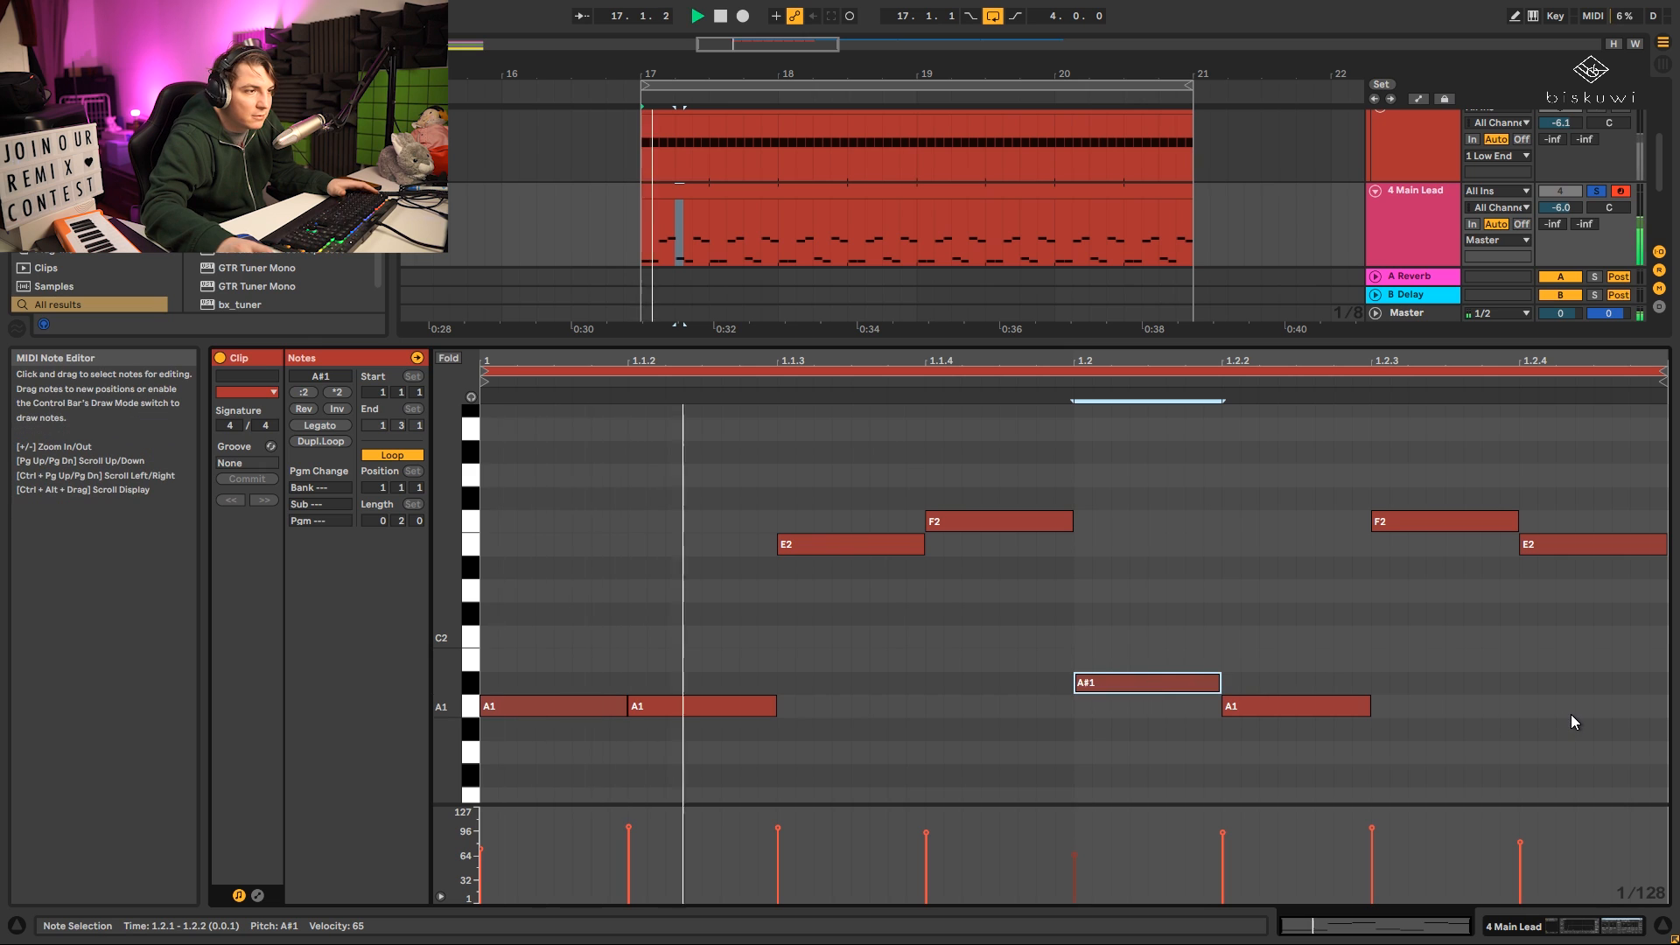
Lower the F2 note at 1.1.4 to C2 and audition the melody.
click(983, 523)
key(space)
drag(981, 522, 979, 626)
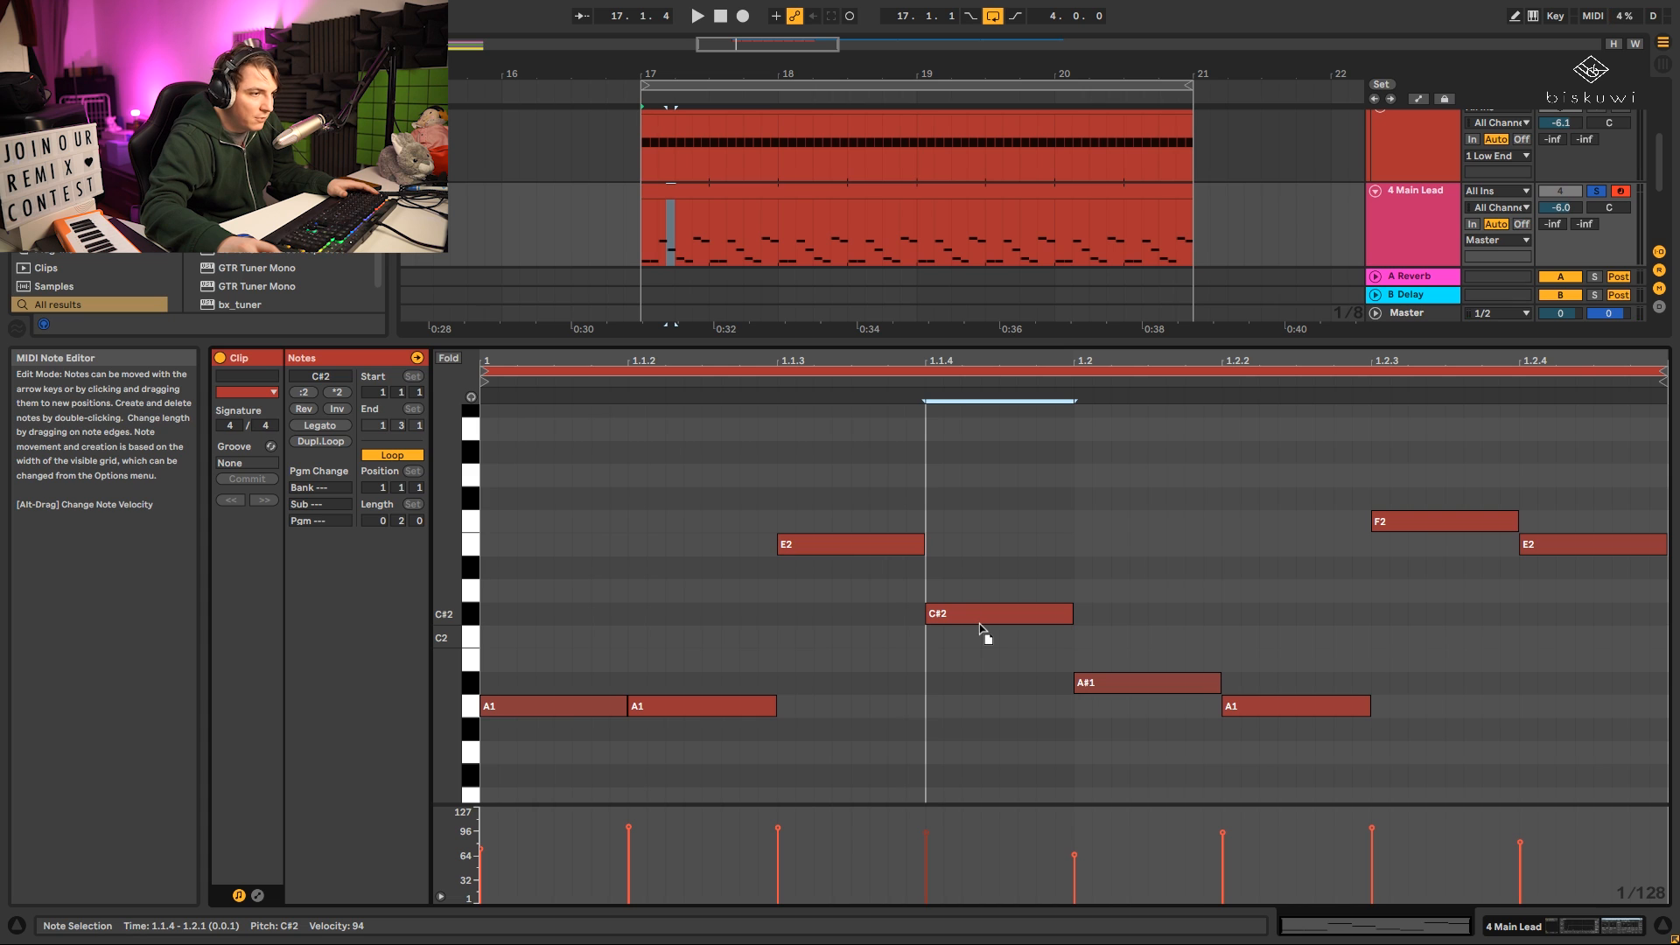
drag(979, 626, 986, 634)
key(space)
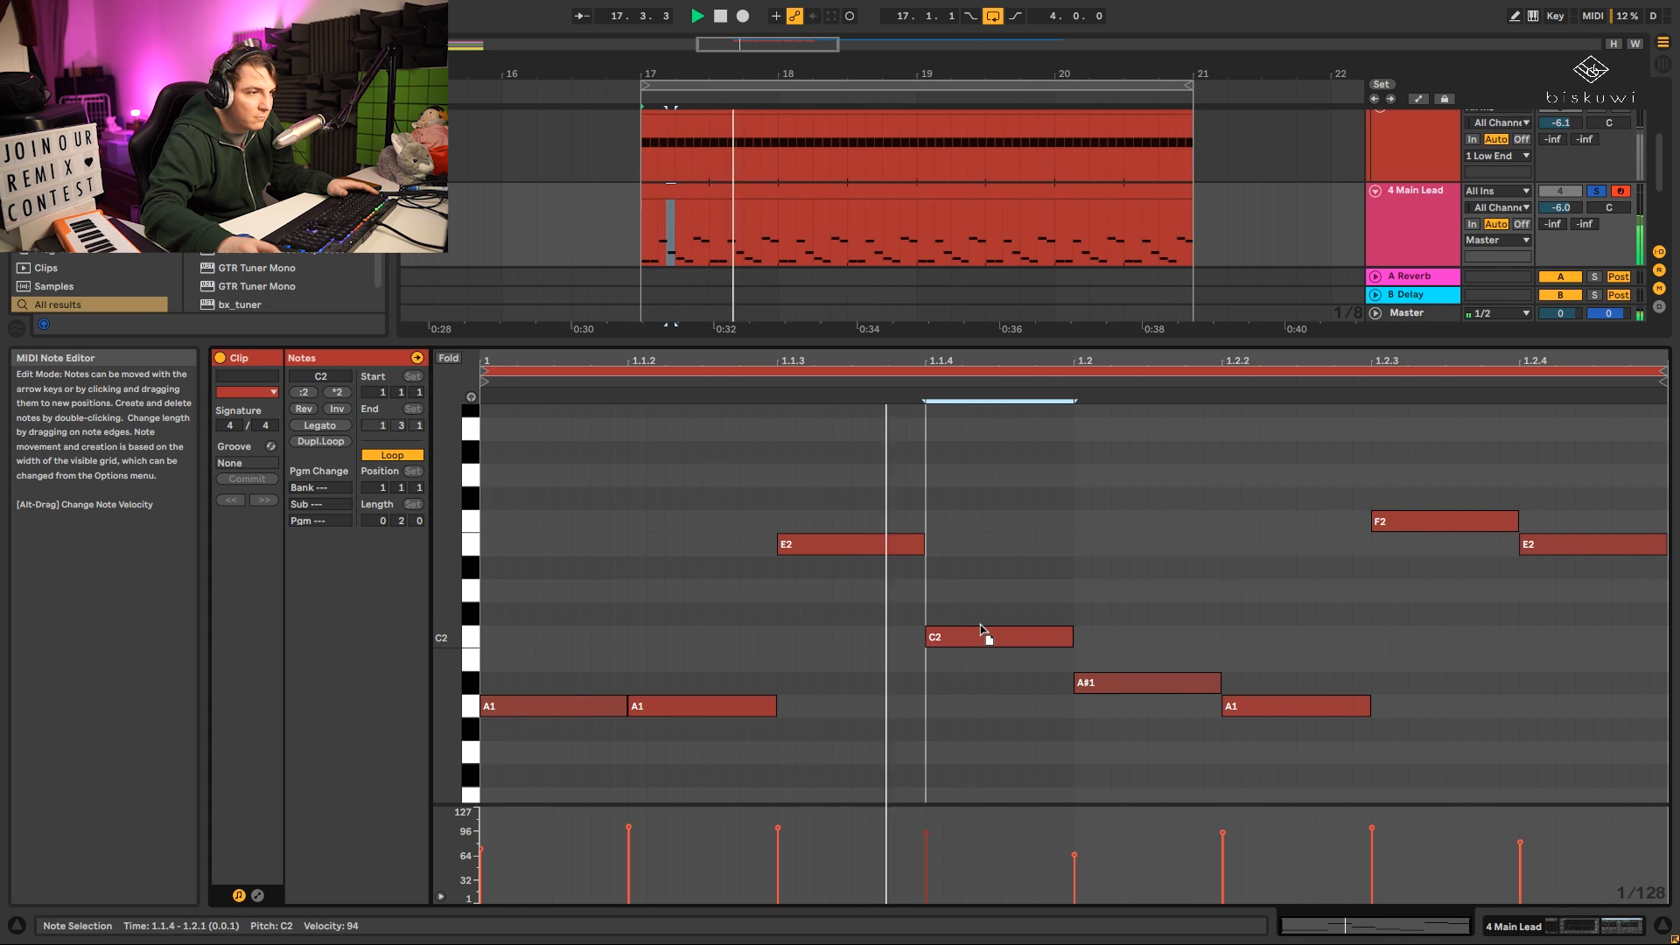
Lower the F2 note at 1.2.3 to C2 and quantize all notes in the clip.
drag(1426, 514, 1435, 655)
drag(1431, 648, 1425, 649)
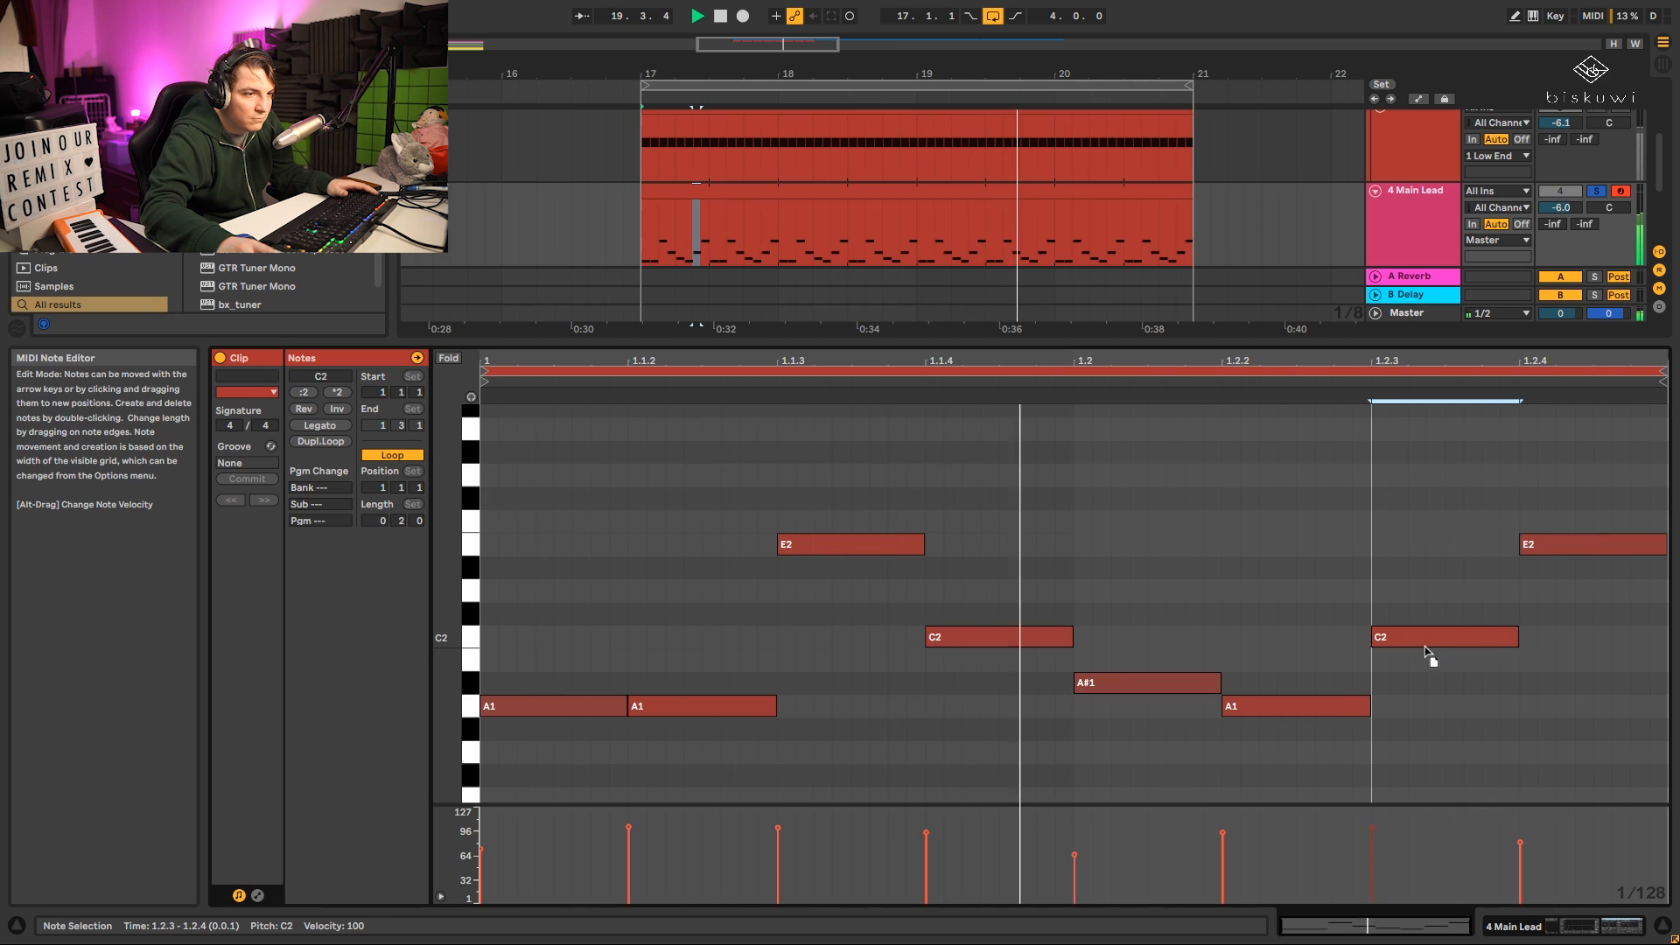
right_click(1424, 649)
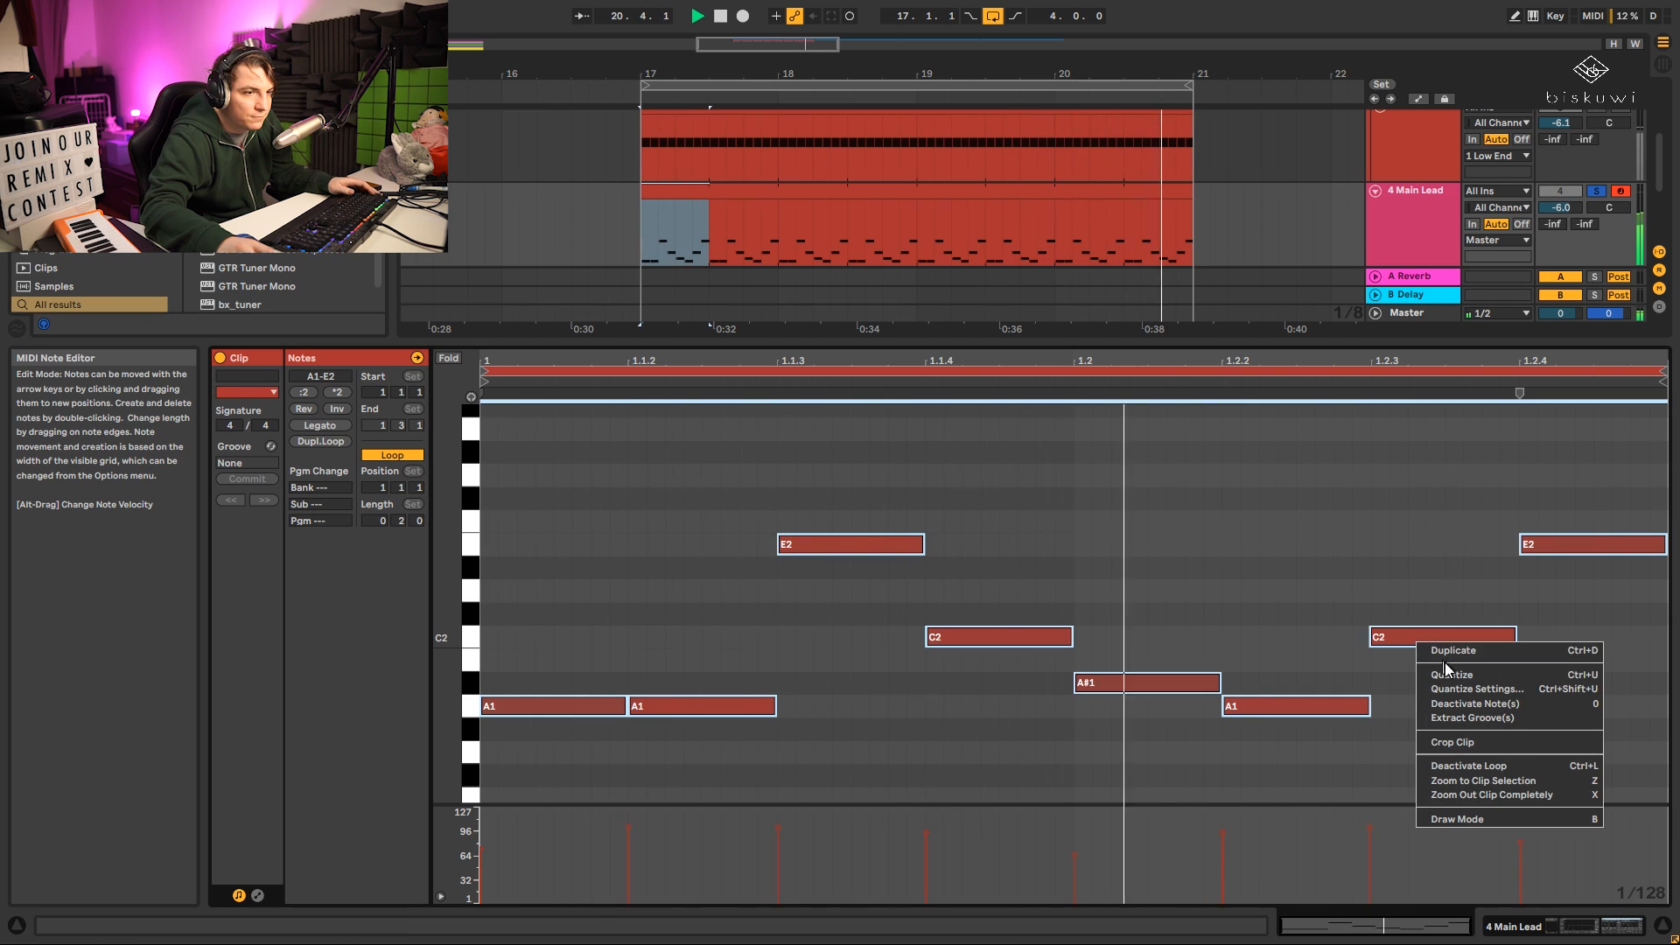
click(1454, 680)
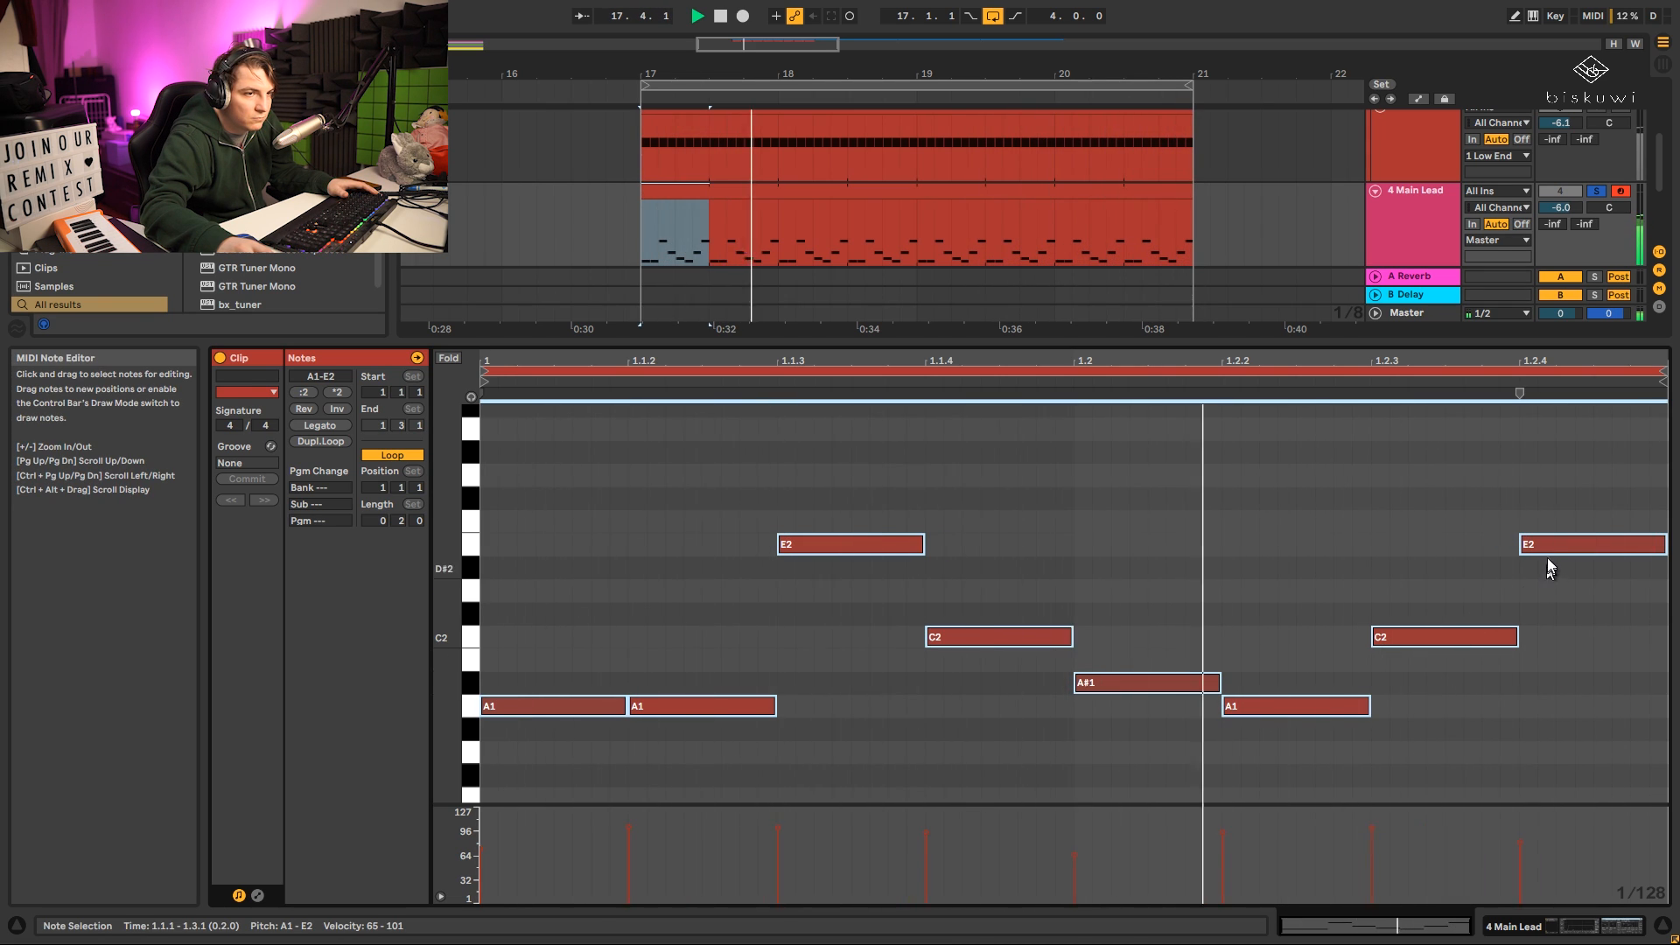
Lower the last note, at 1.2.4, to B1 and audition the melody.
click(1555, 578)
mouse_move(1548, 544)
mouse_down()
mouse_move(1550, 682)
mouse_move(1549, 667)
mouse_up()
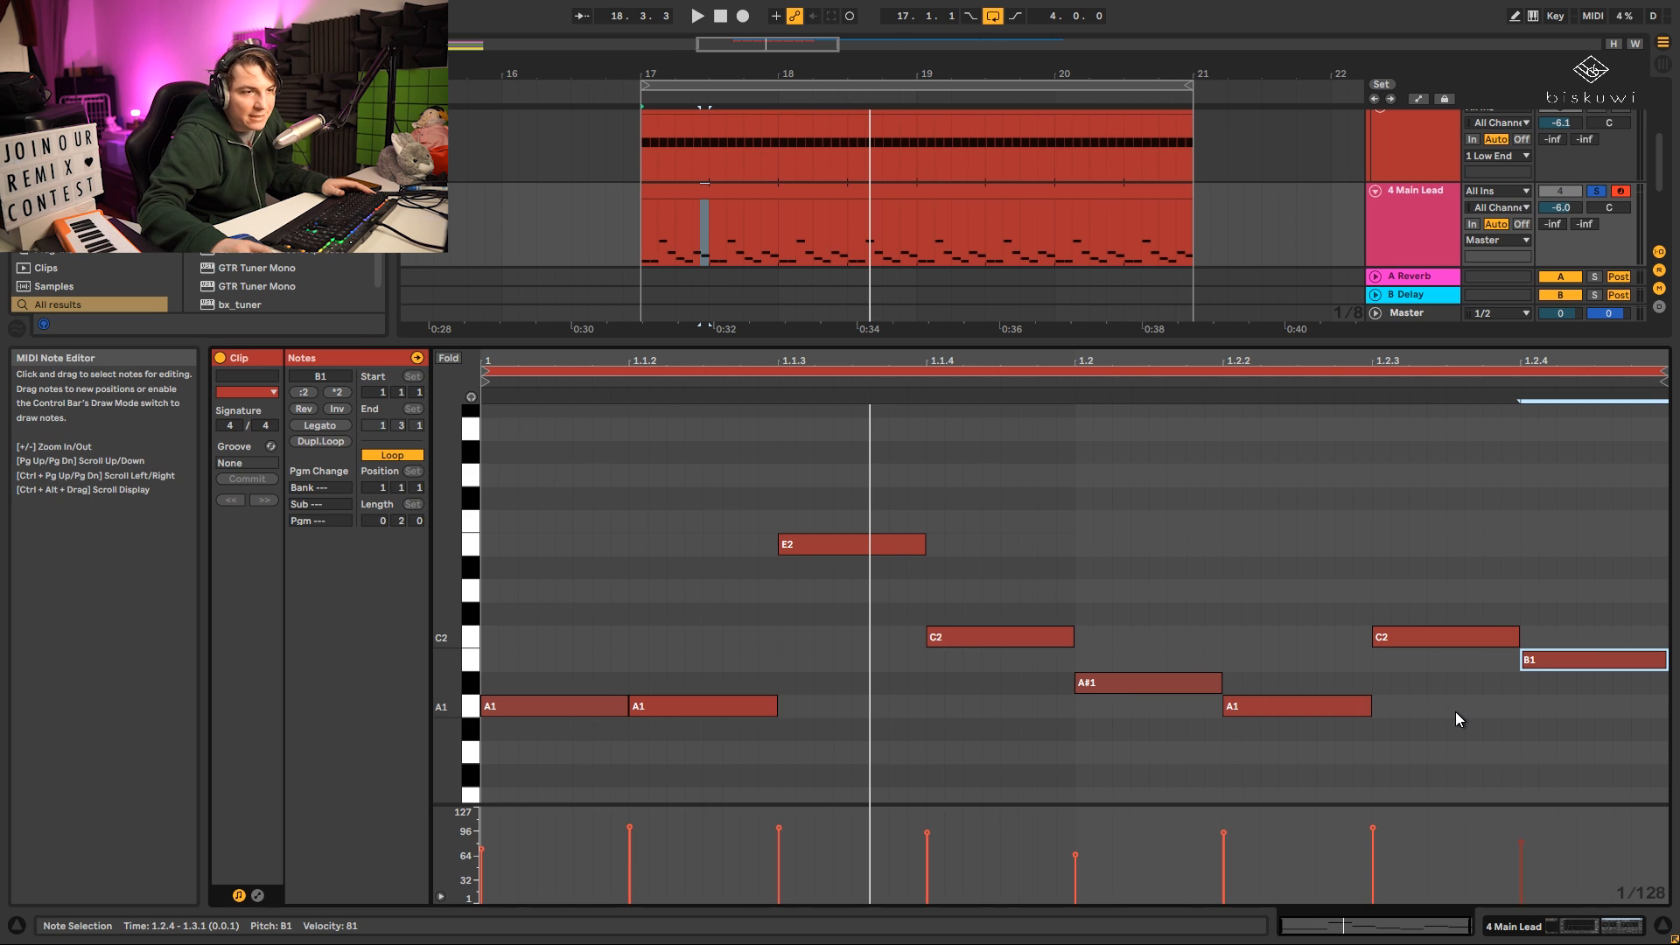
drag(1456, 712, 1265, 682)
click(1231, 677)
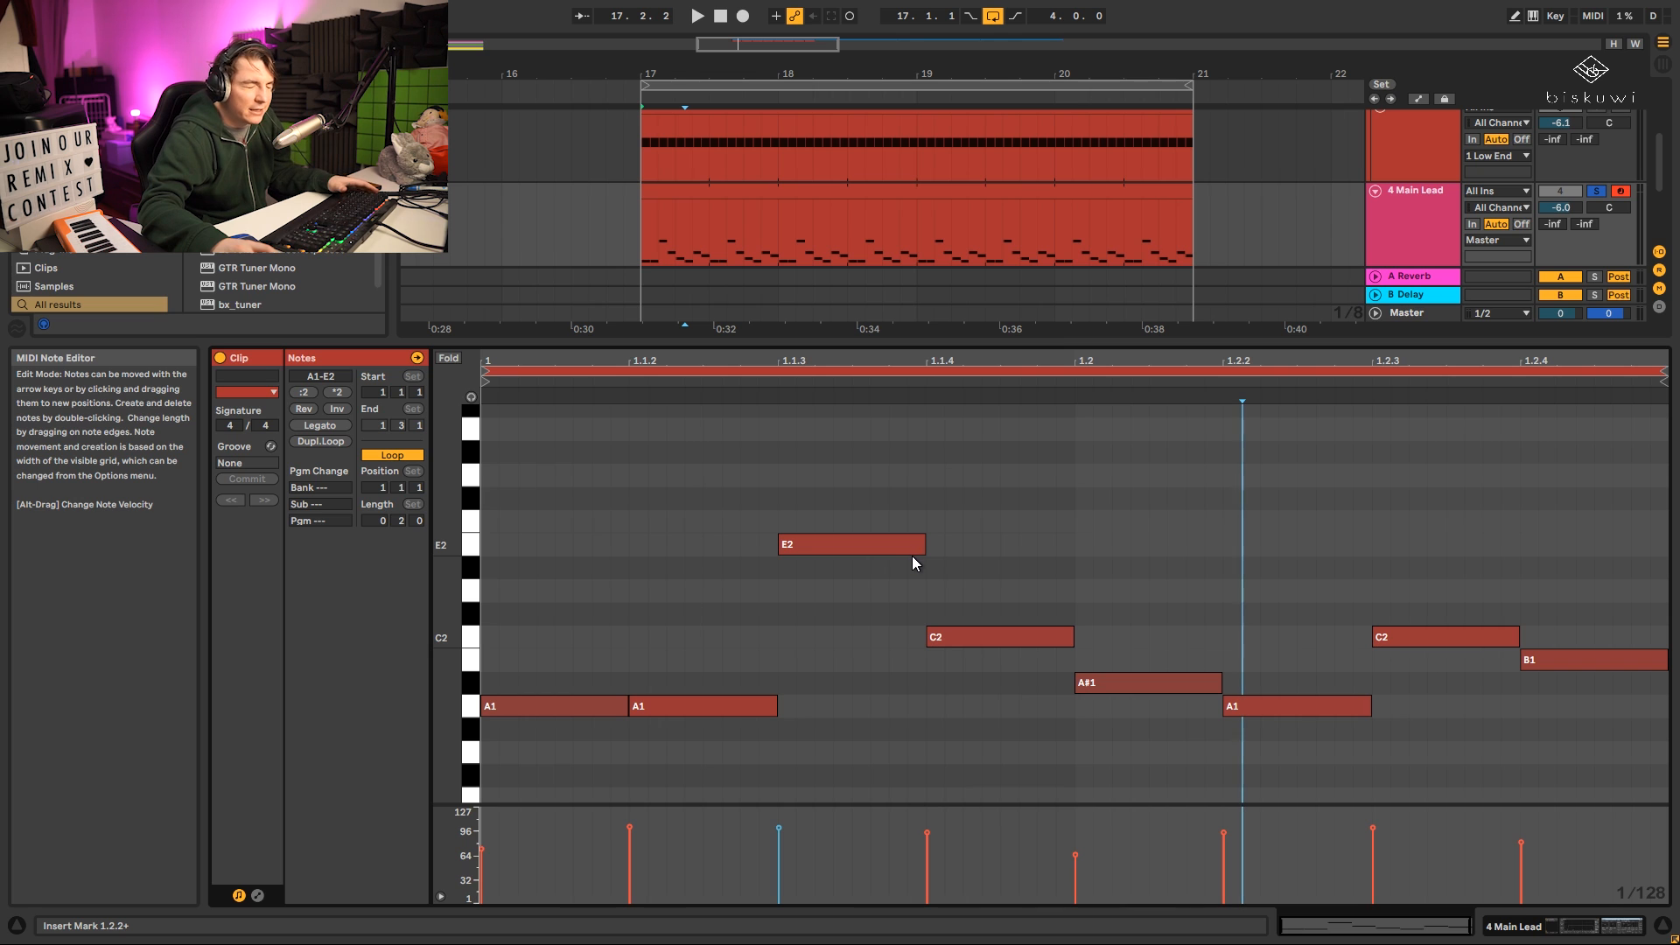
key(space)
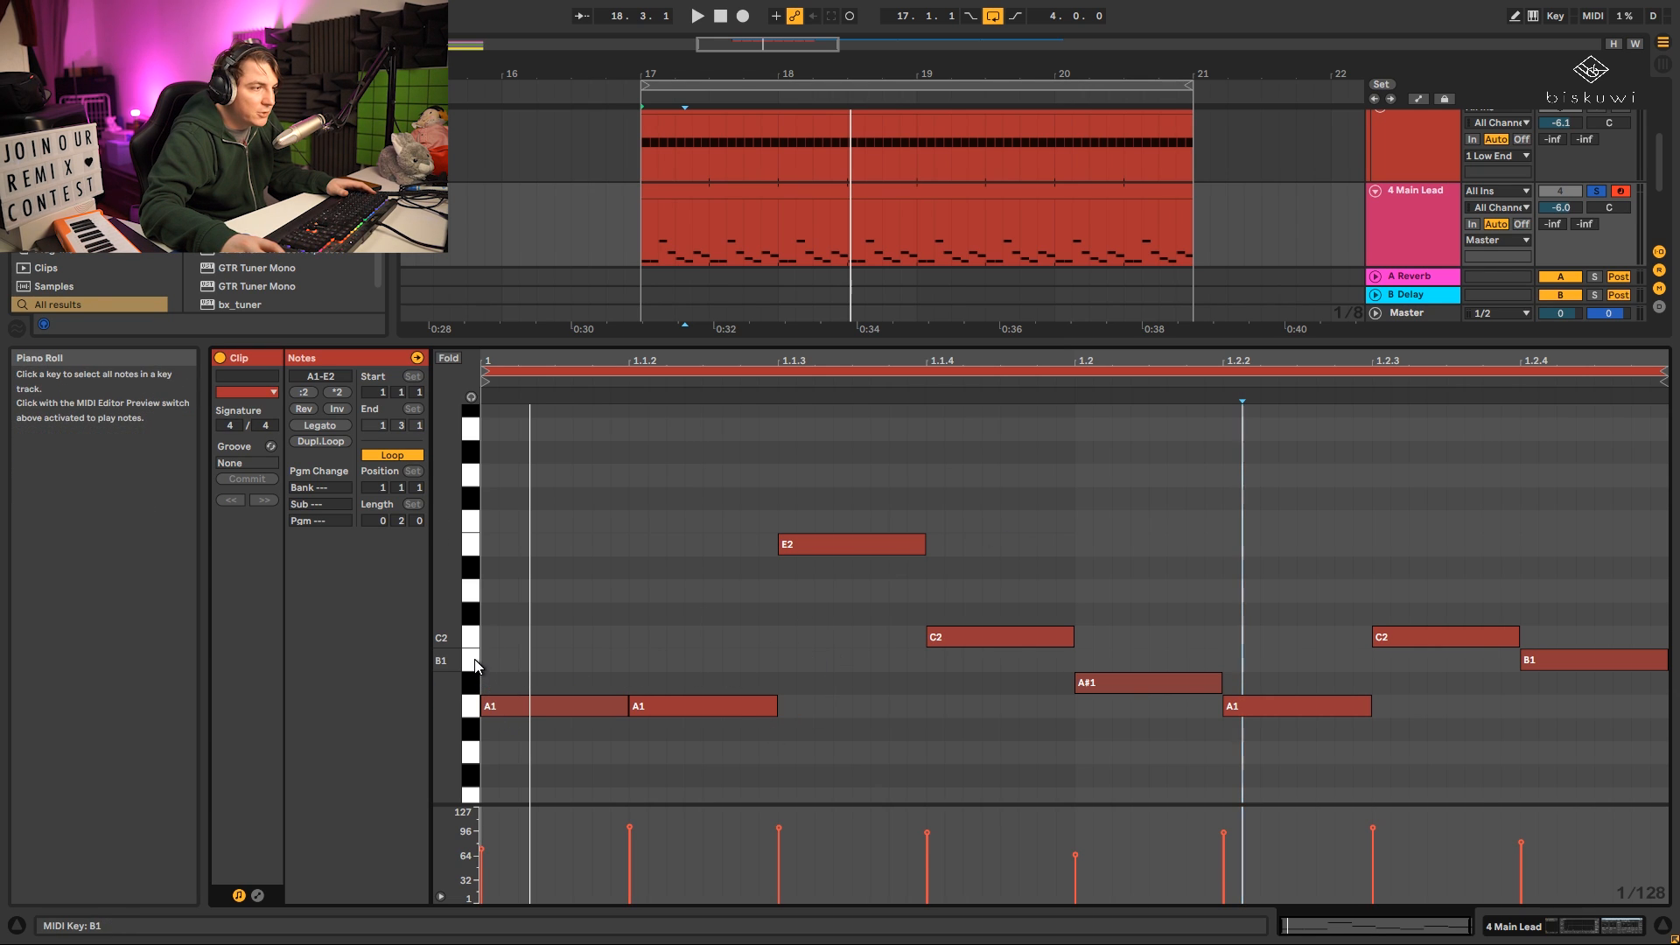
Change the melody notes to D2 at 1.1.3, E2 at 1.1.4, A1 at 1.2, D2 at 1.2.3 and E2 at 1.2.4.
drag(850, 546, 862, 595)
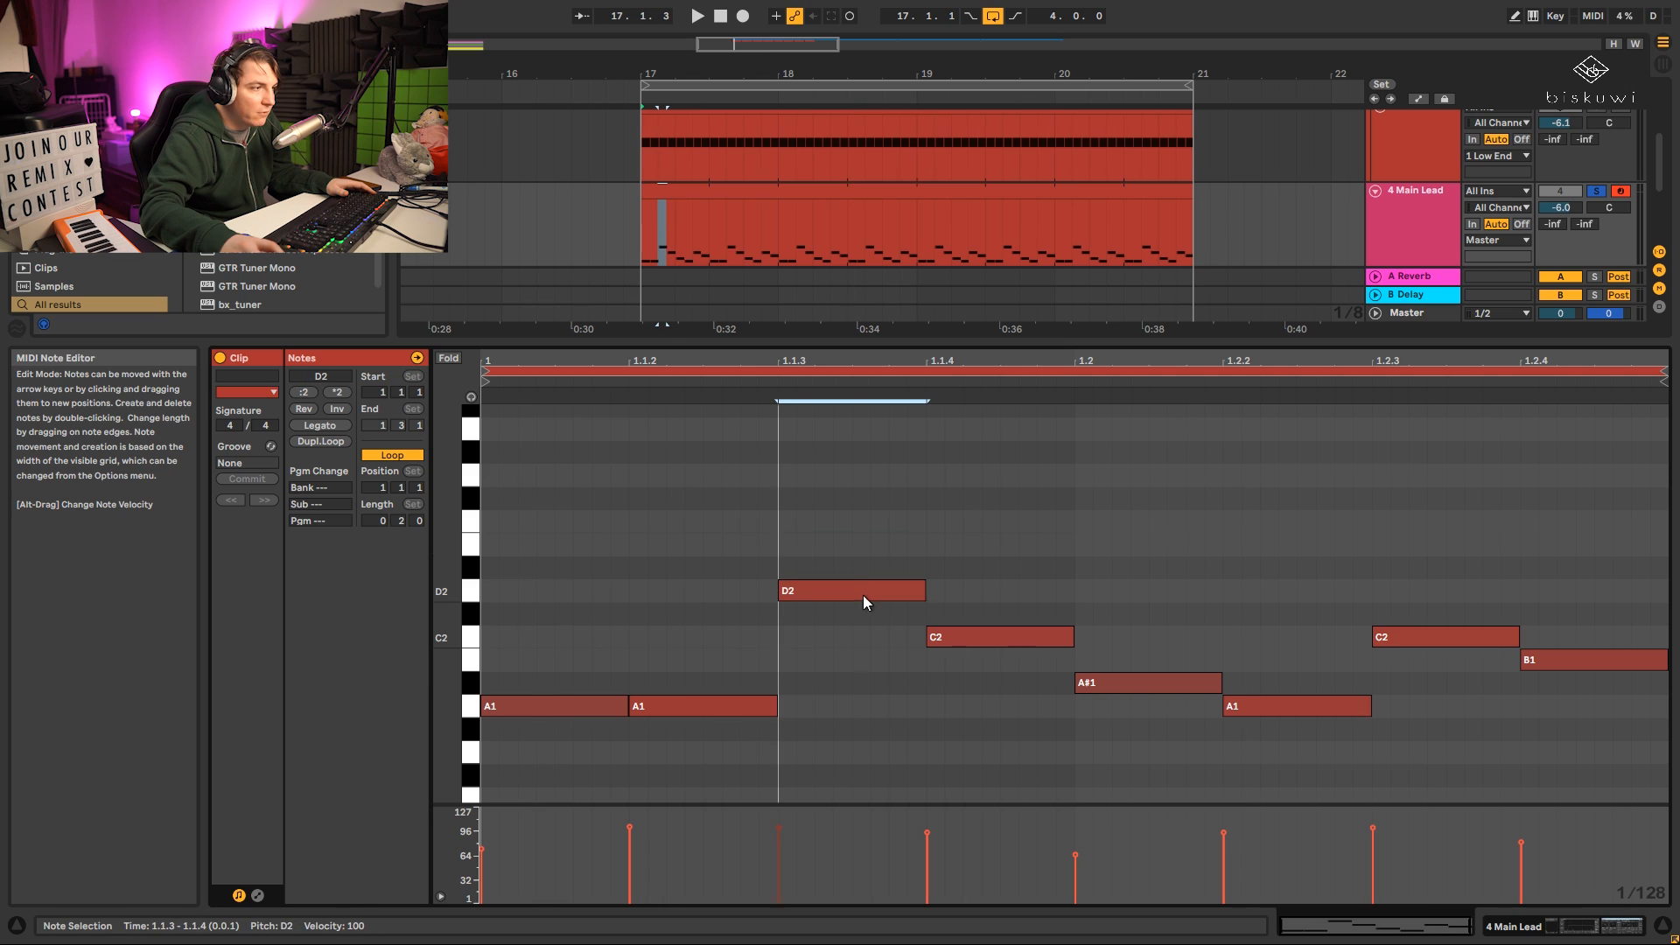
drag(967, 634, 969, 548)
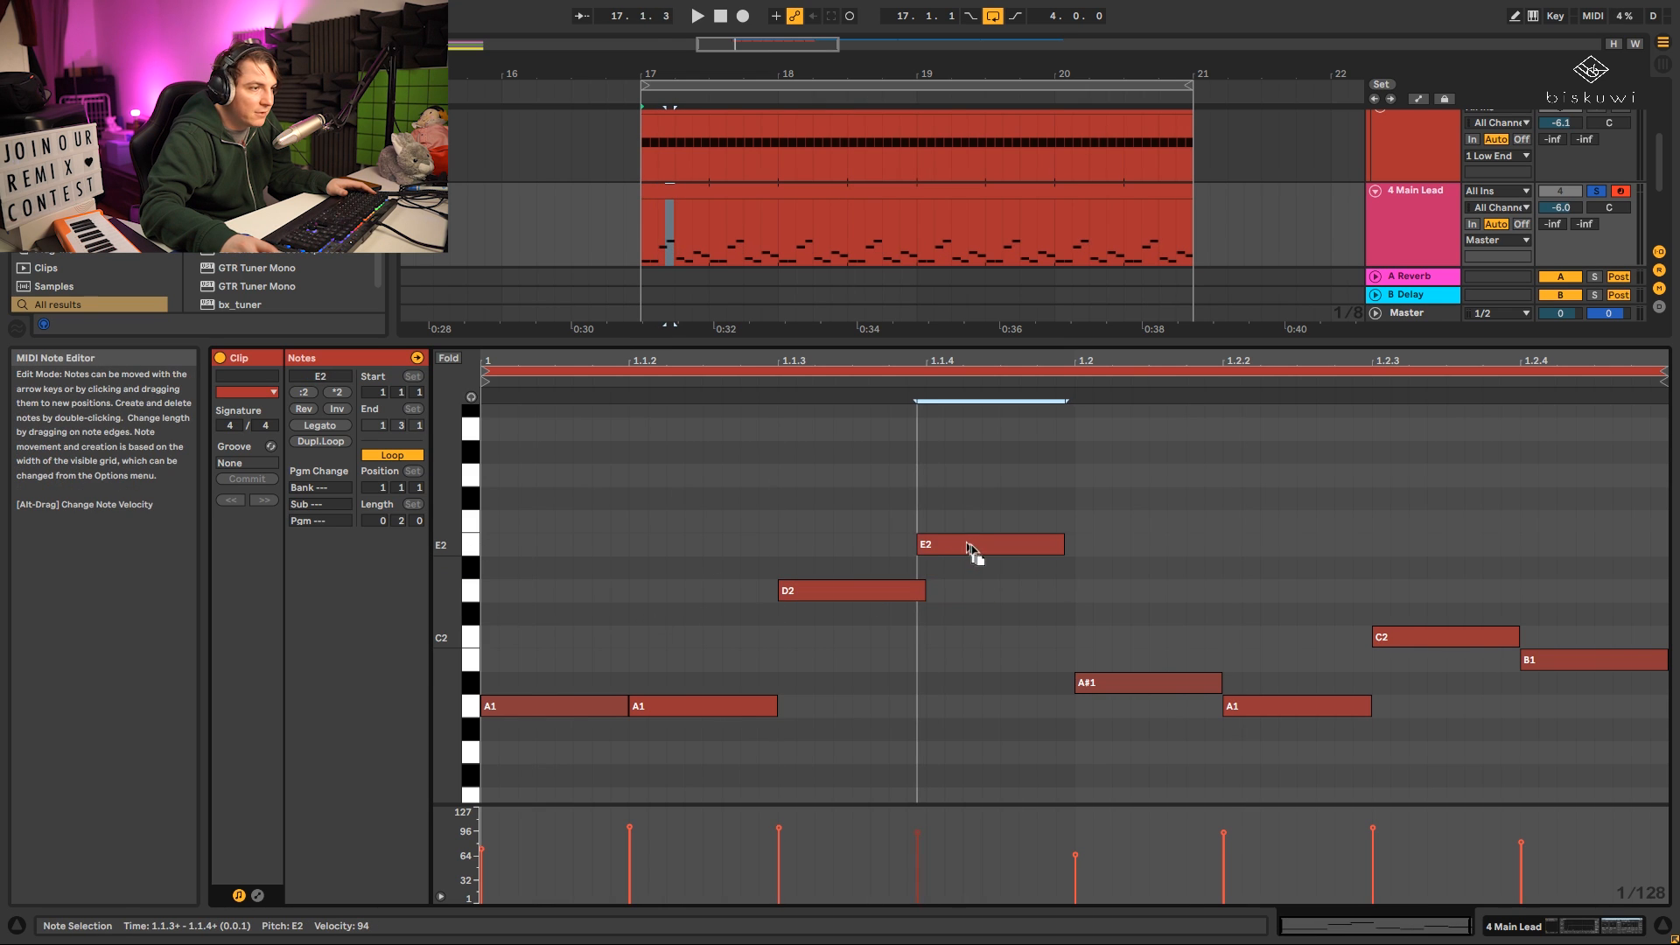
drag(1169, 684, 1166, 707)
drag(1432, 640, 1426, 584)
drag(1545, 658, 1555, 539)
Audition the melody and quantize all notes in the clip.
key(space)
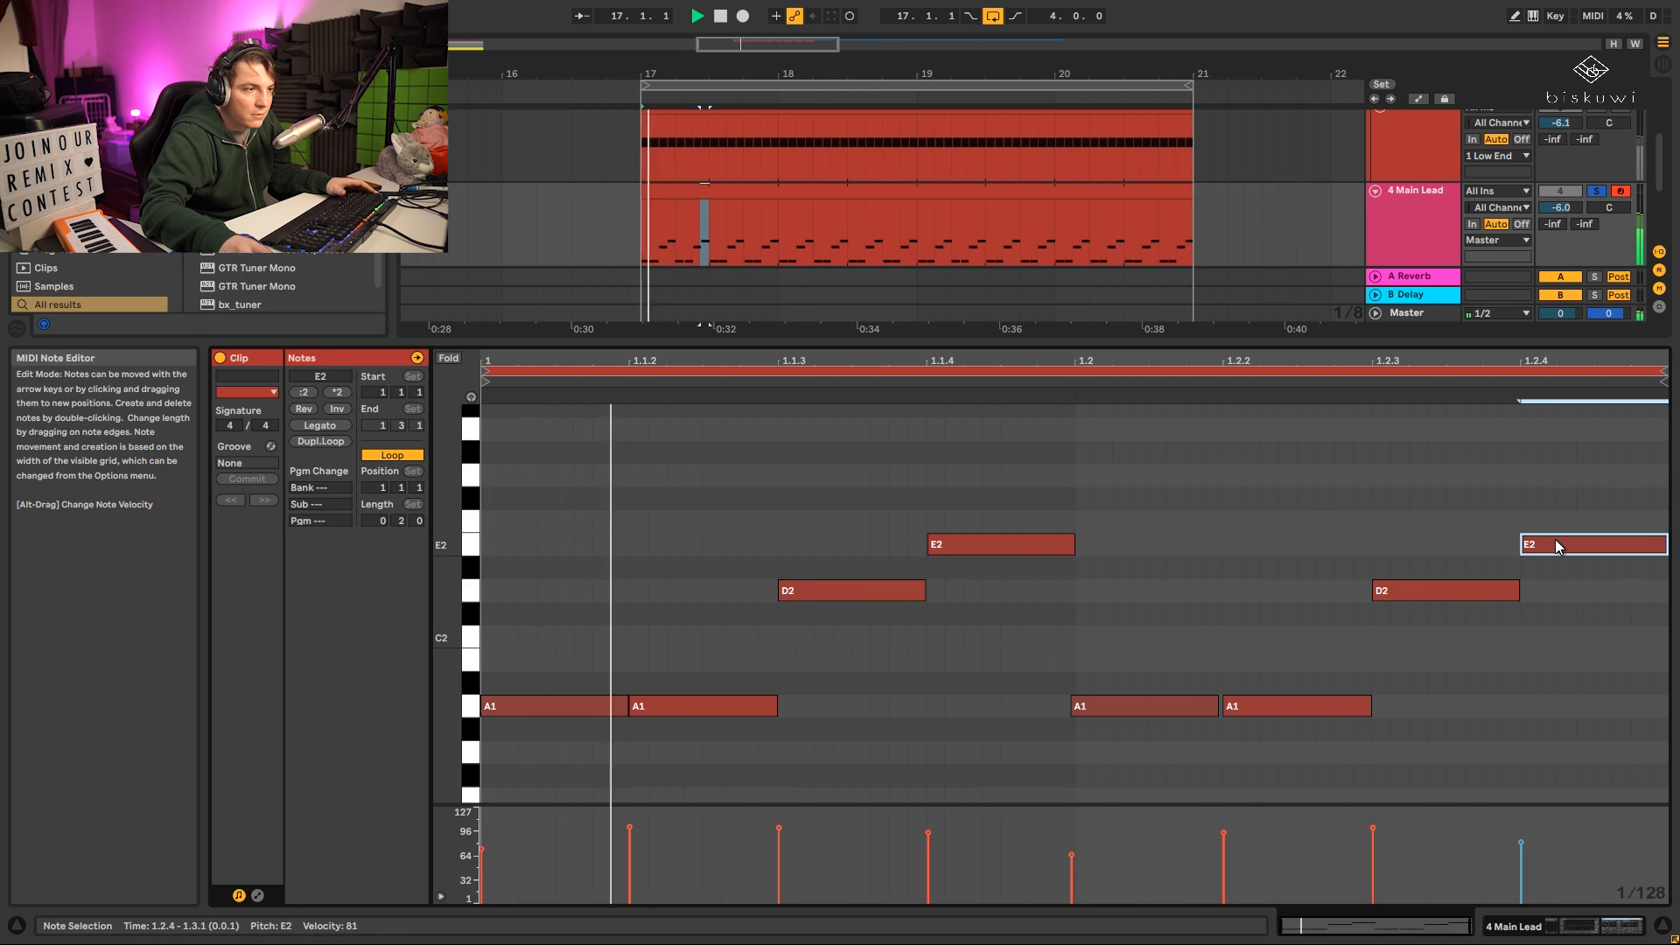
key(ctrl+a)
right_click(1043, 556)
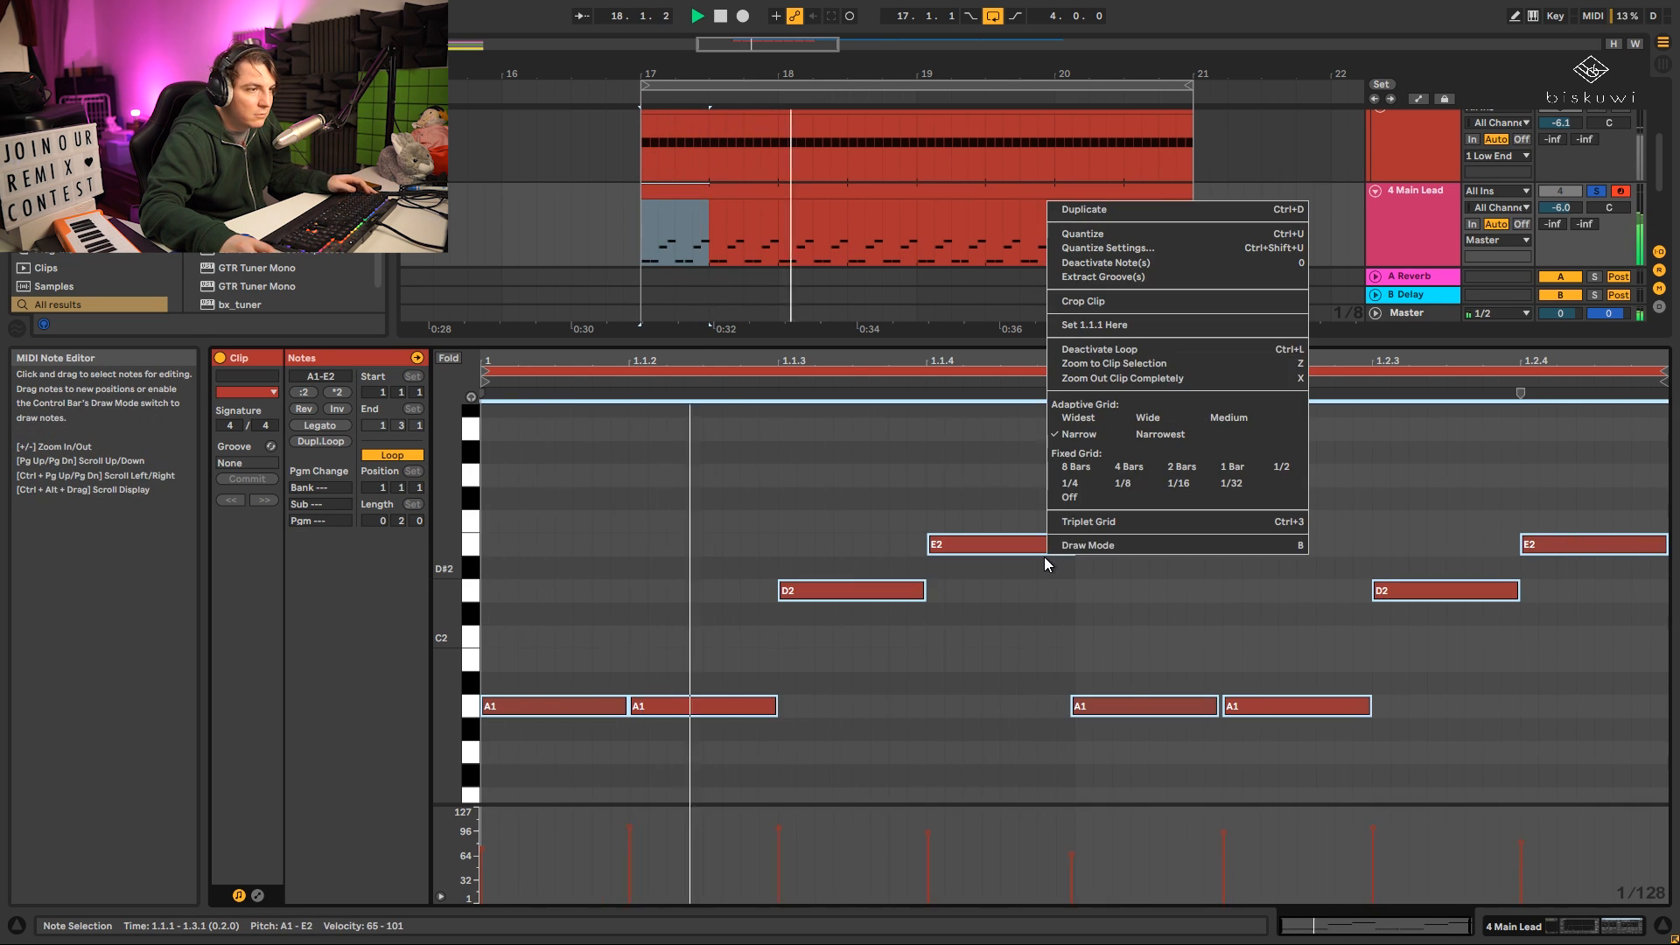
click(1104, 234)
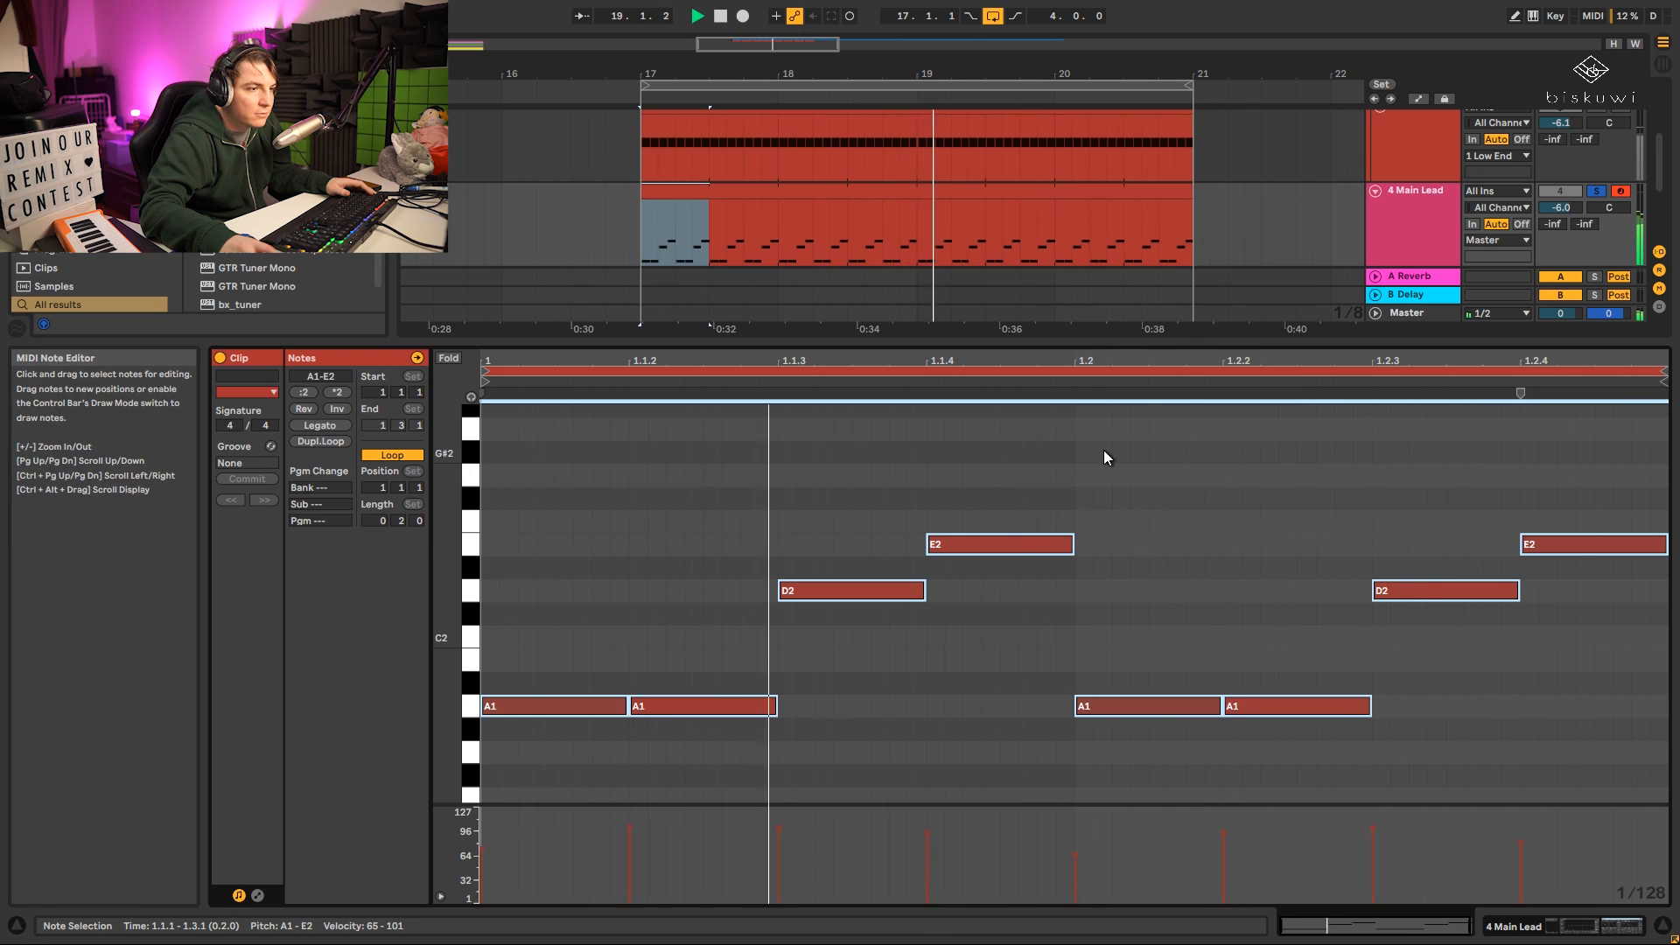
Swap the last two notes so E2 plays at 1.2.3 and D2 at 1.2.4.
mouse_move(1392, 594)
mouse_down()
mouse_move(1414, 545)
mouse_move(1463, 538)
mouse_move(1545, 553)
mouse_move(1545, 618)
mouse_move(1543, 600)
mouse_up()
key(ctrl+z)
click(1501, 560)
key(ctrl+z)
right_click(1541, 599)
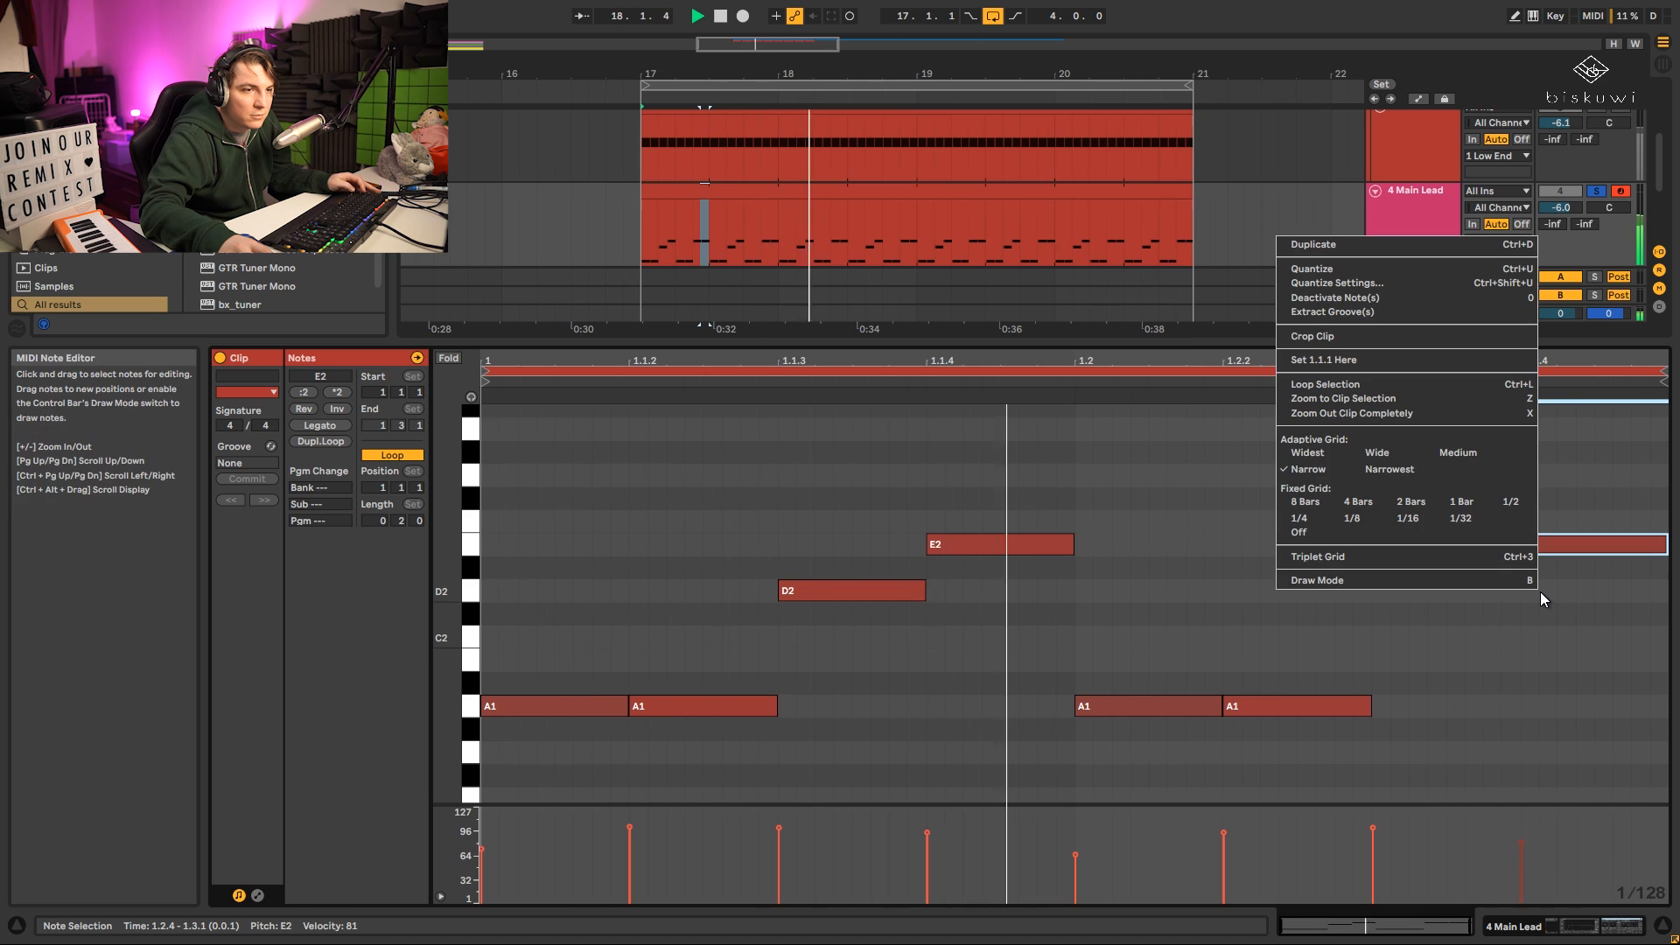
click(1565, 549)
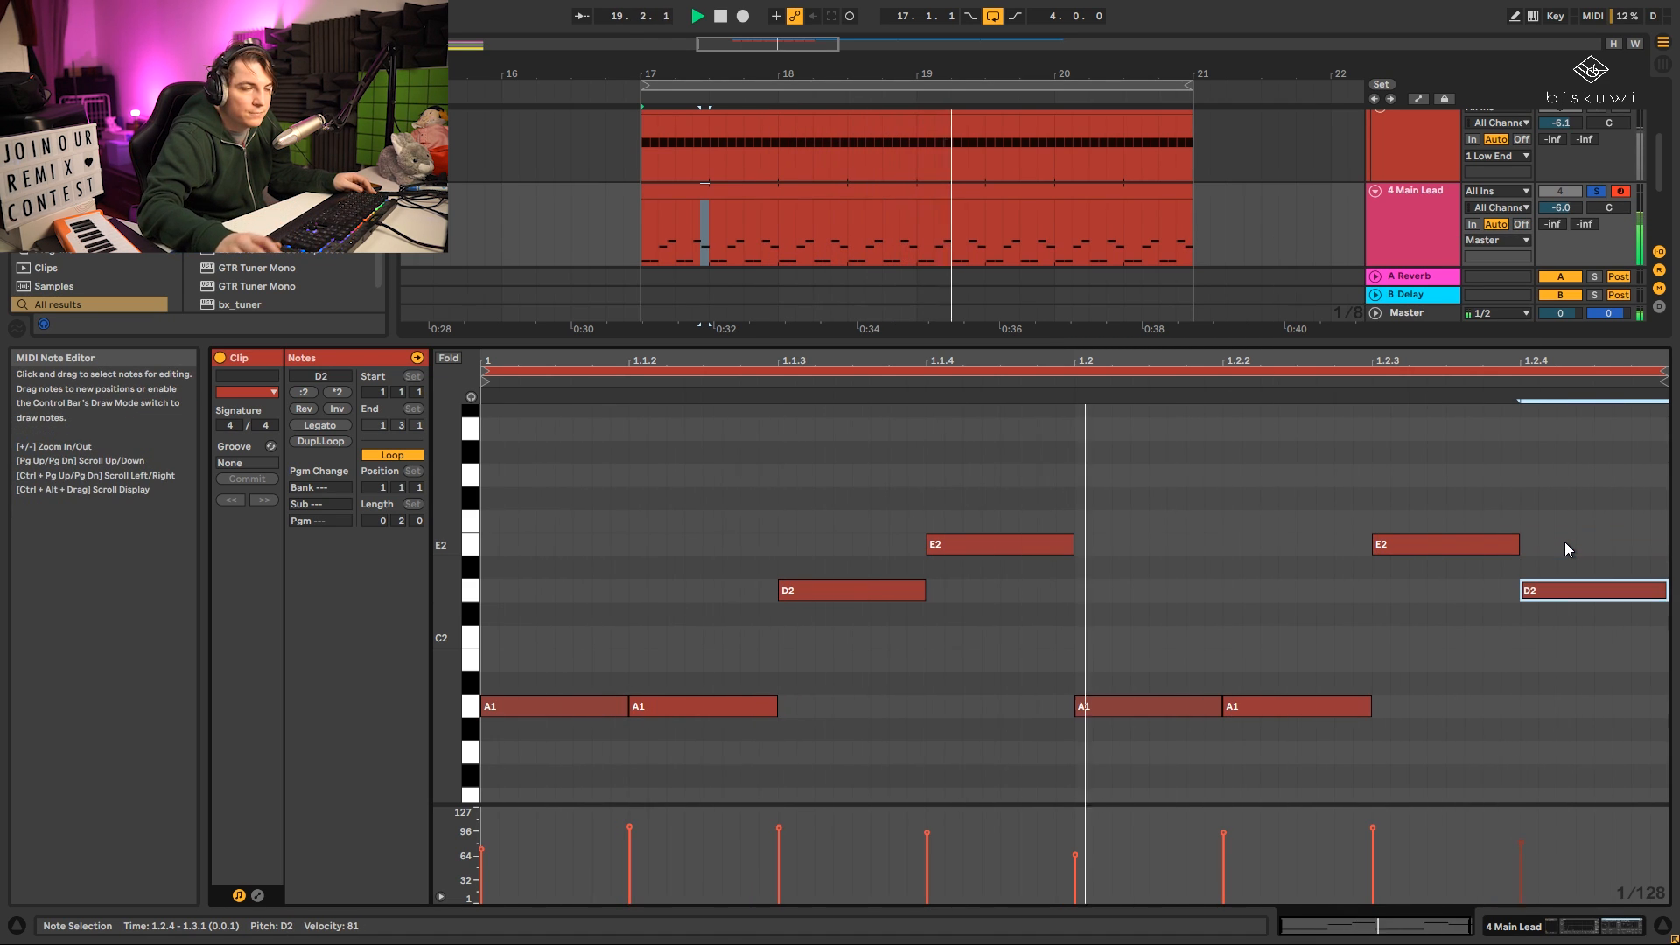
Audition the Main Lead melody together with the kick and bass.
key(shift+Tab)
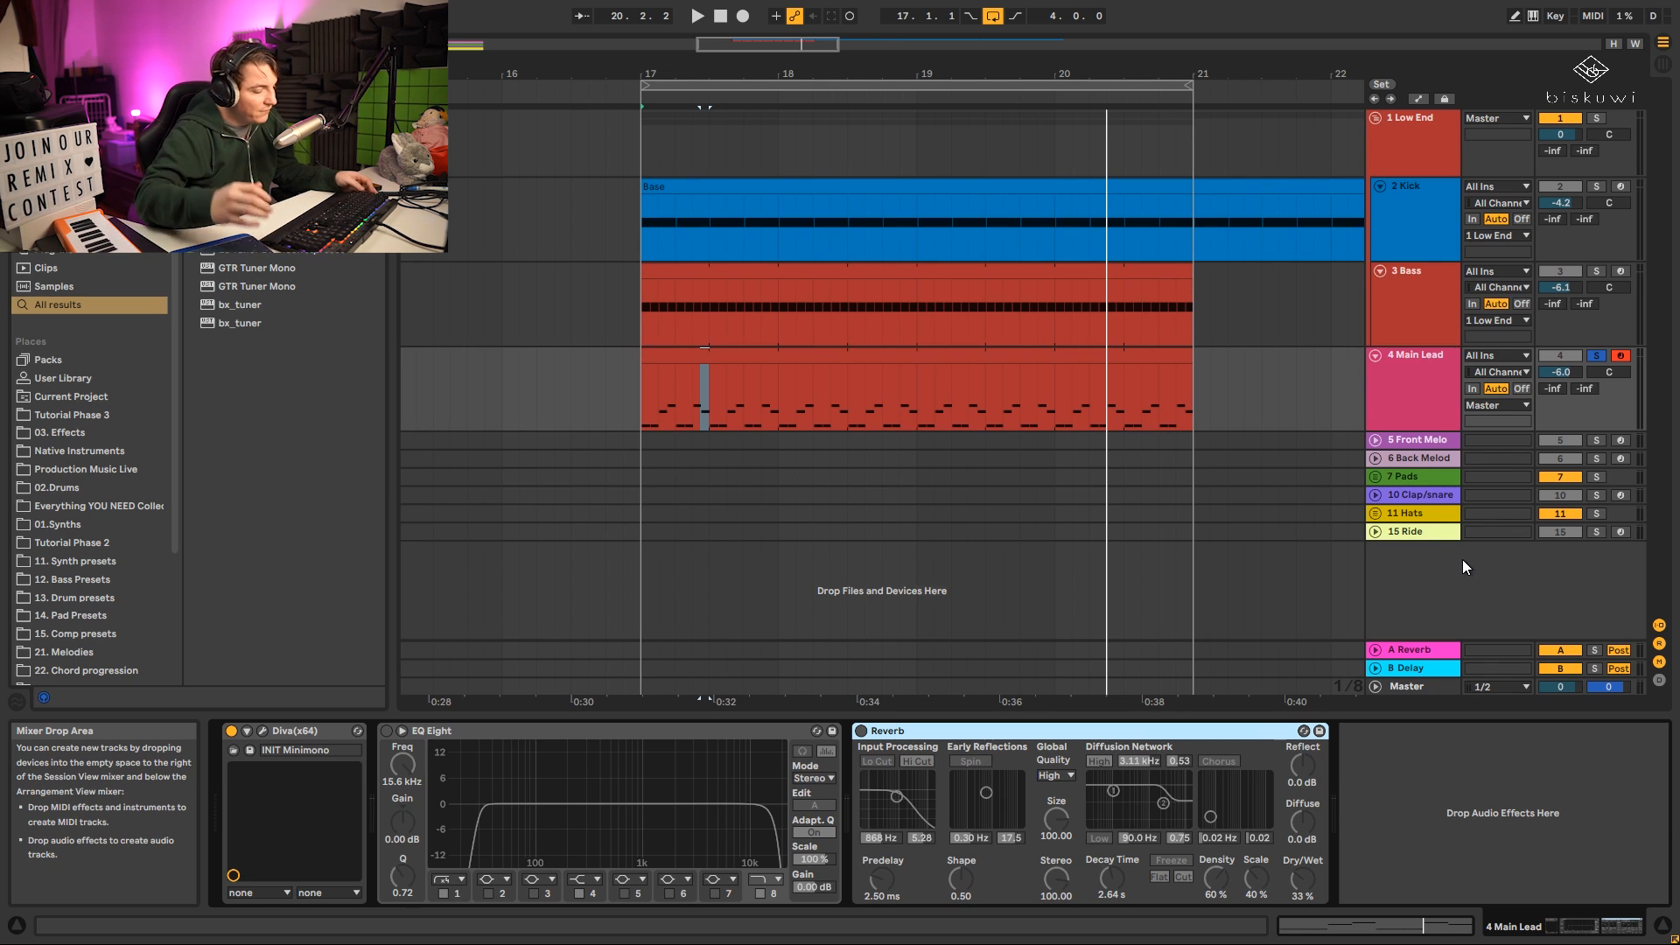
key(space)
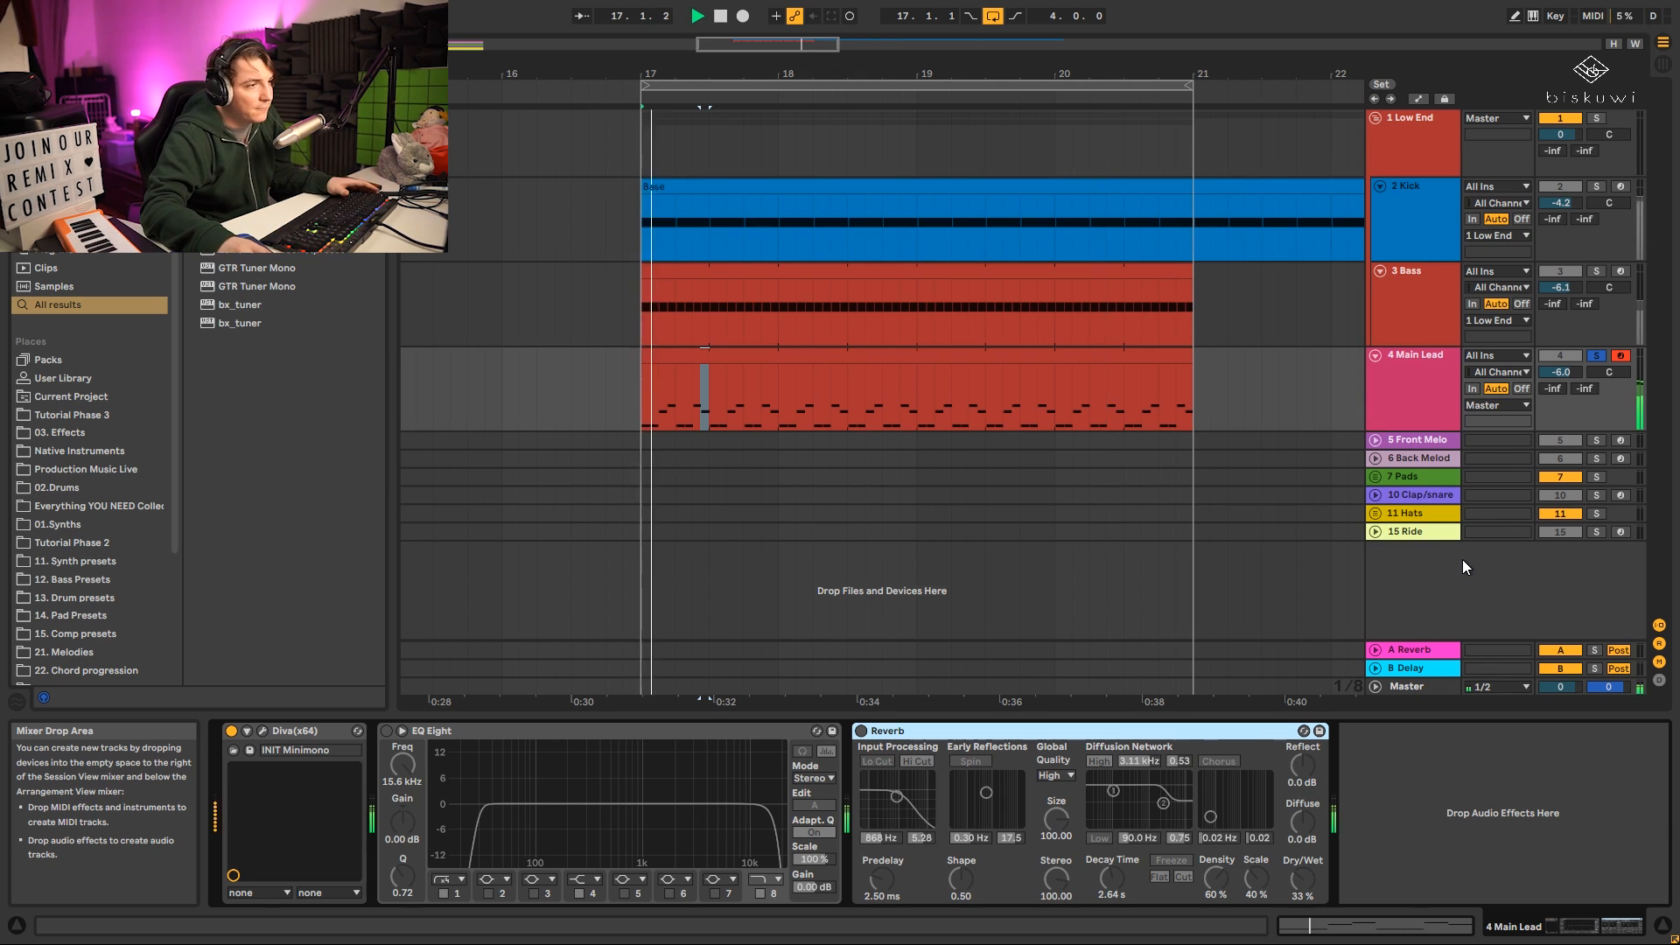
double_click(1100, 359)
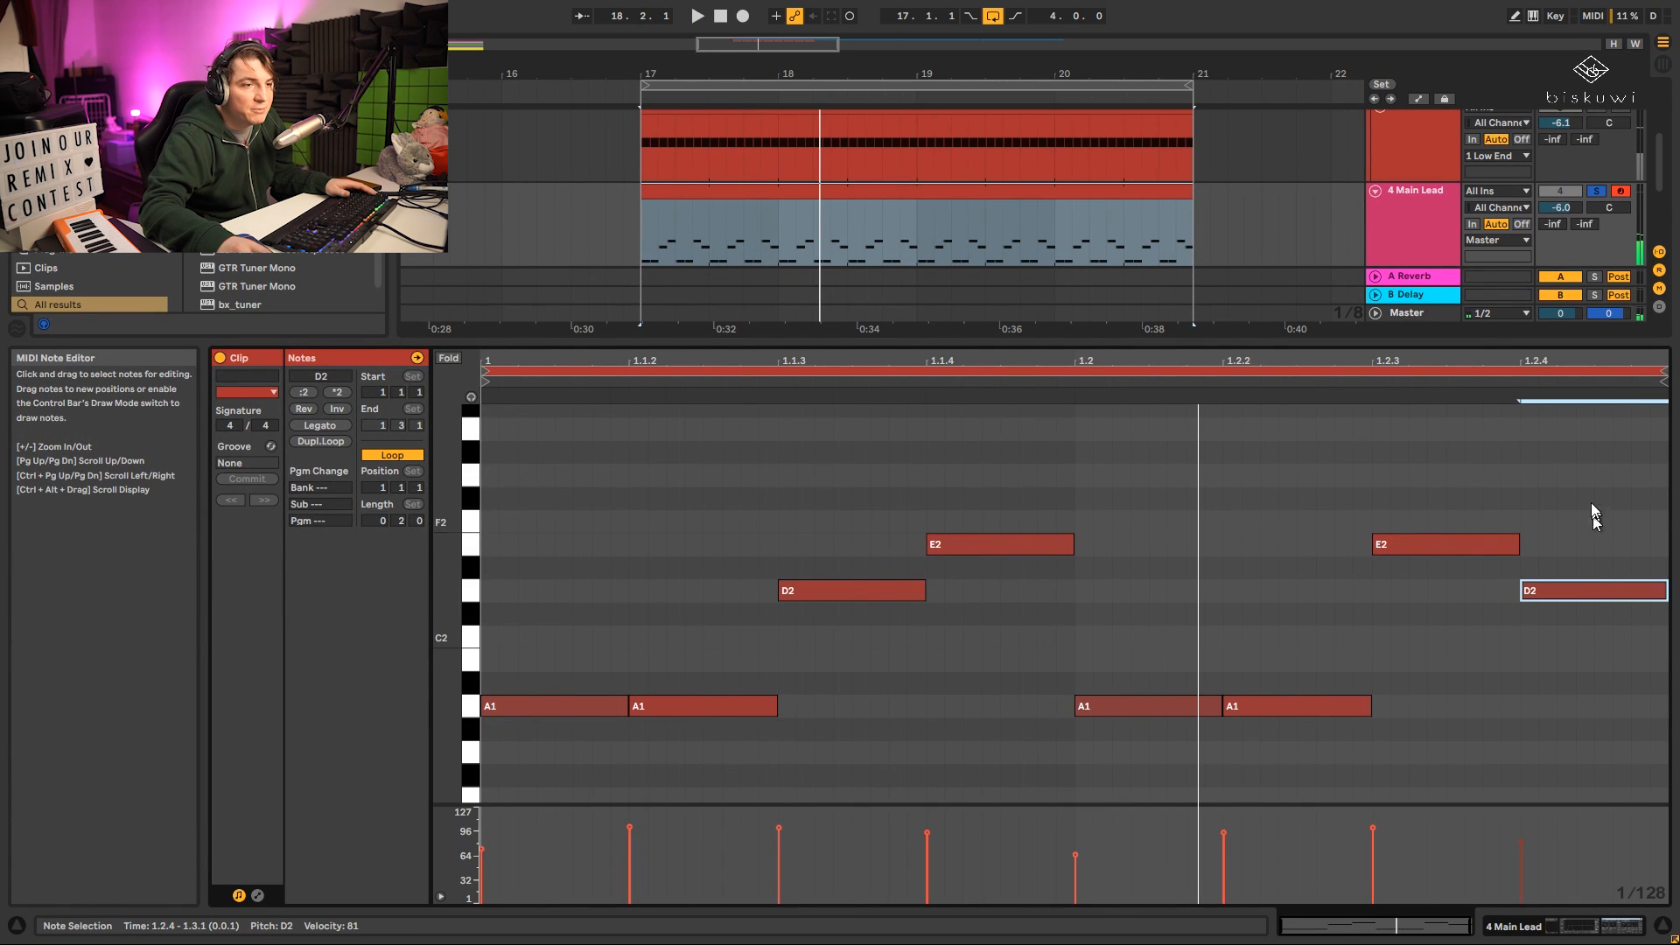
key(space)
drag(1592, 456, 585, 763)
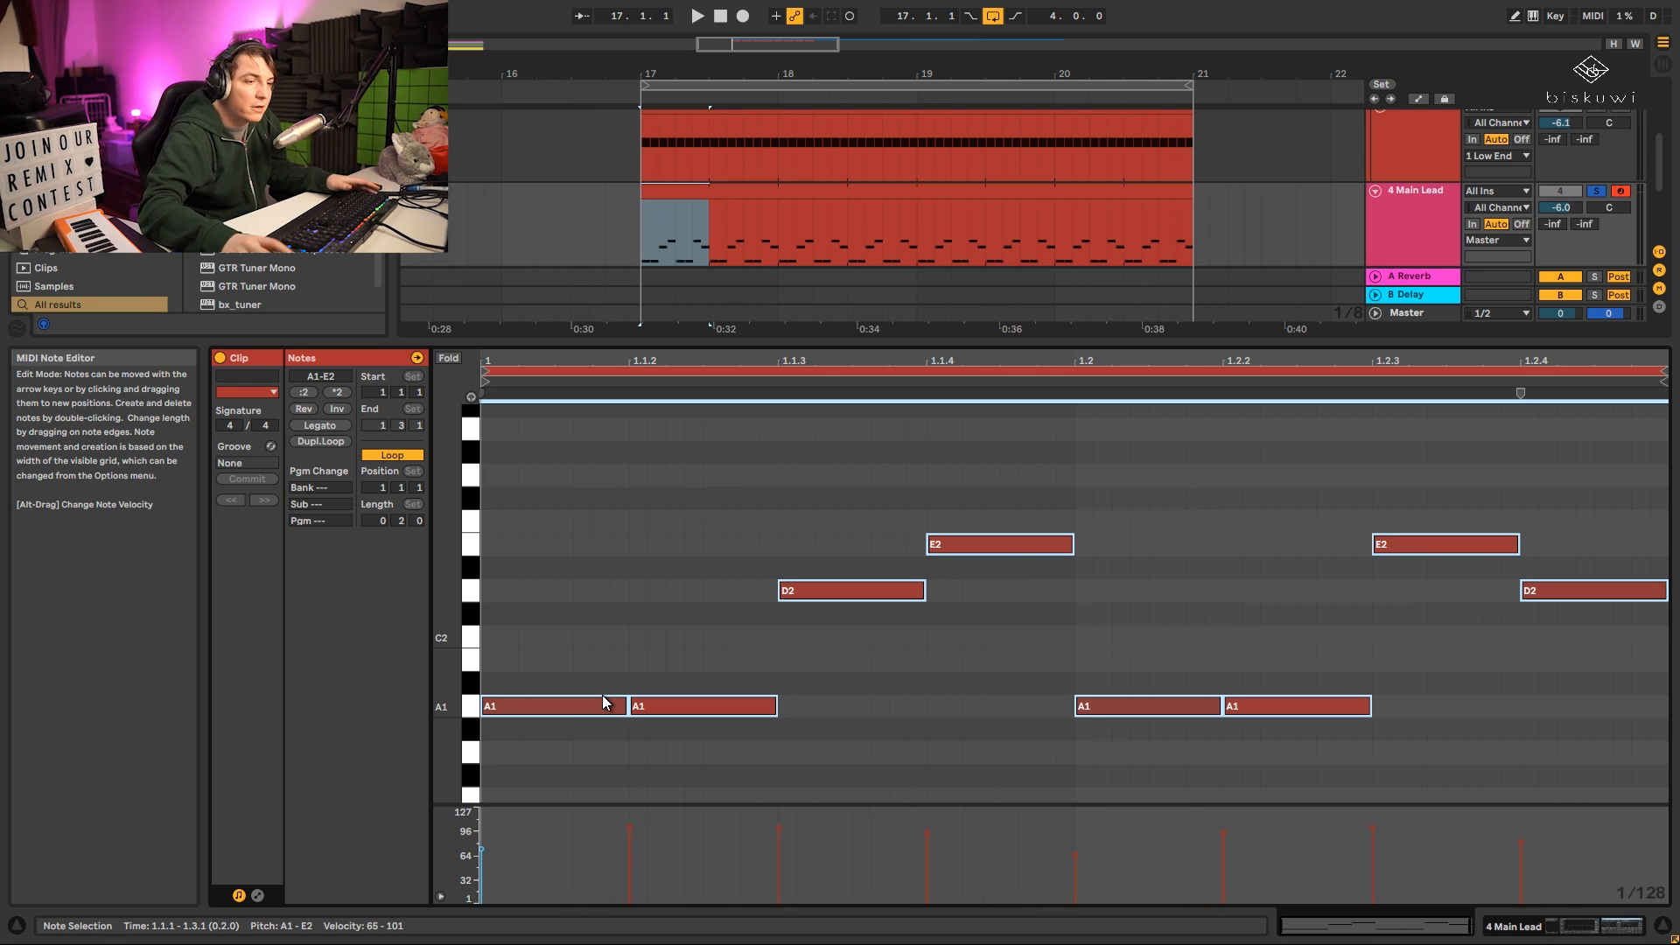
key(space)
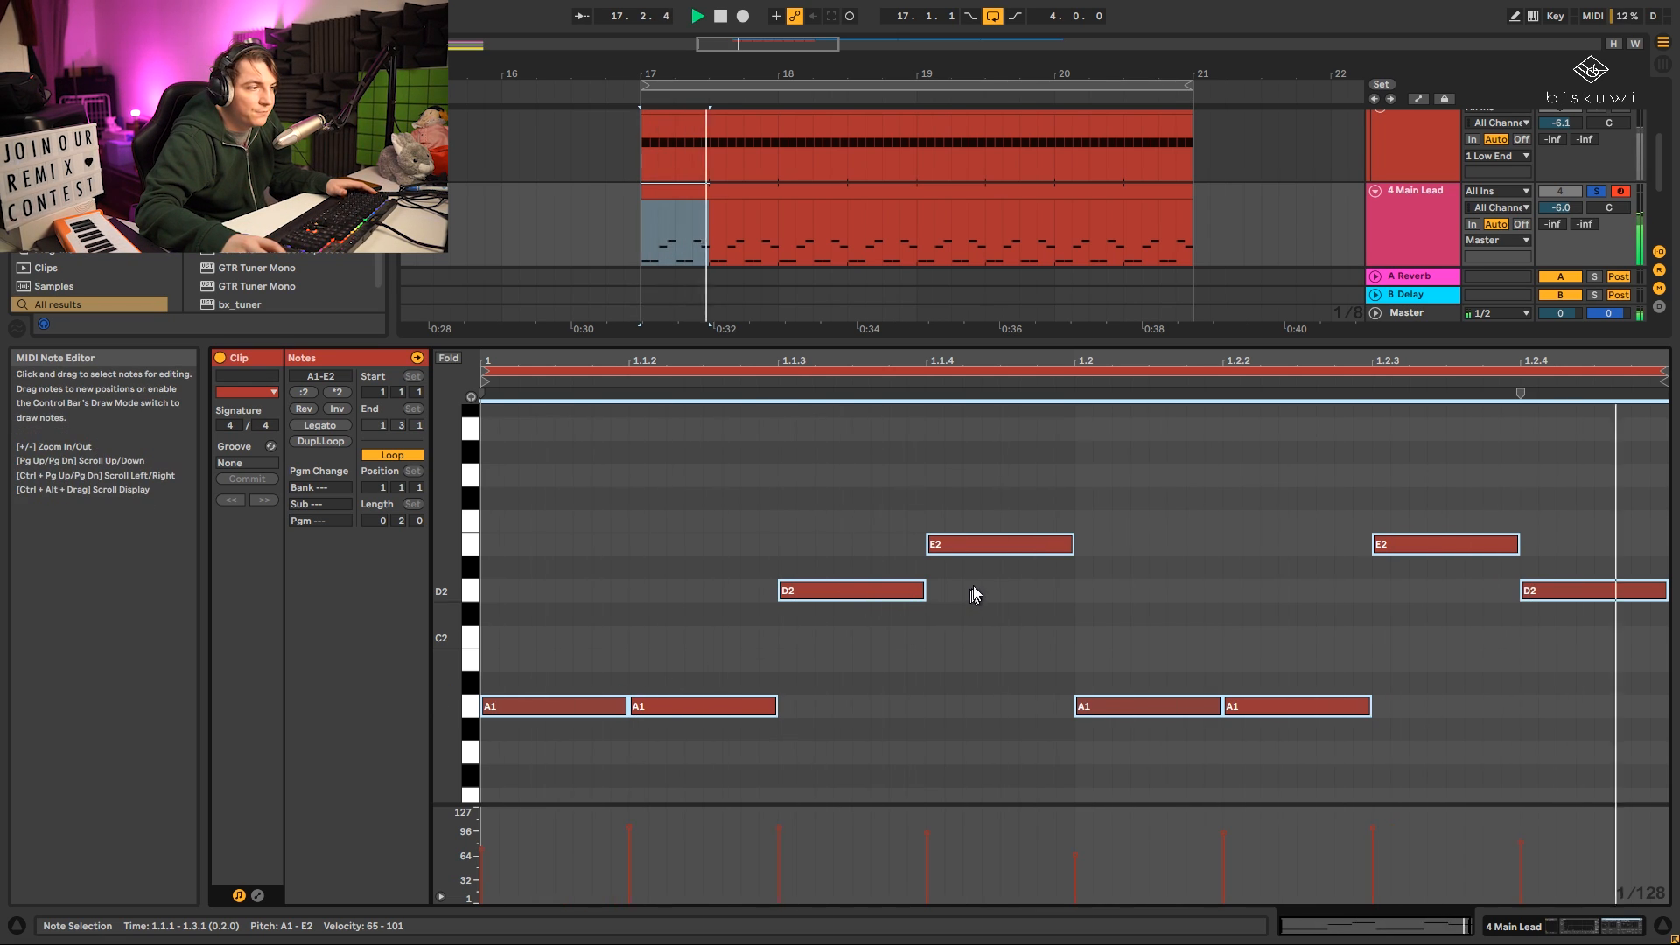
key(space)
click(887, 658)
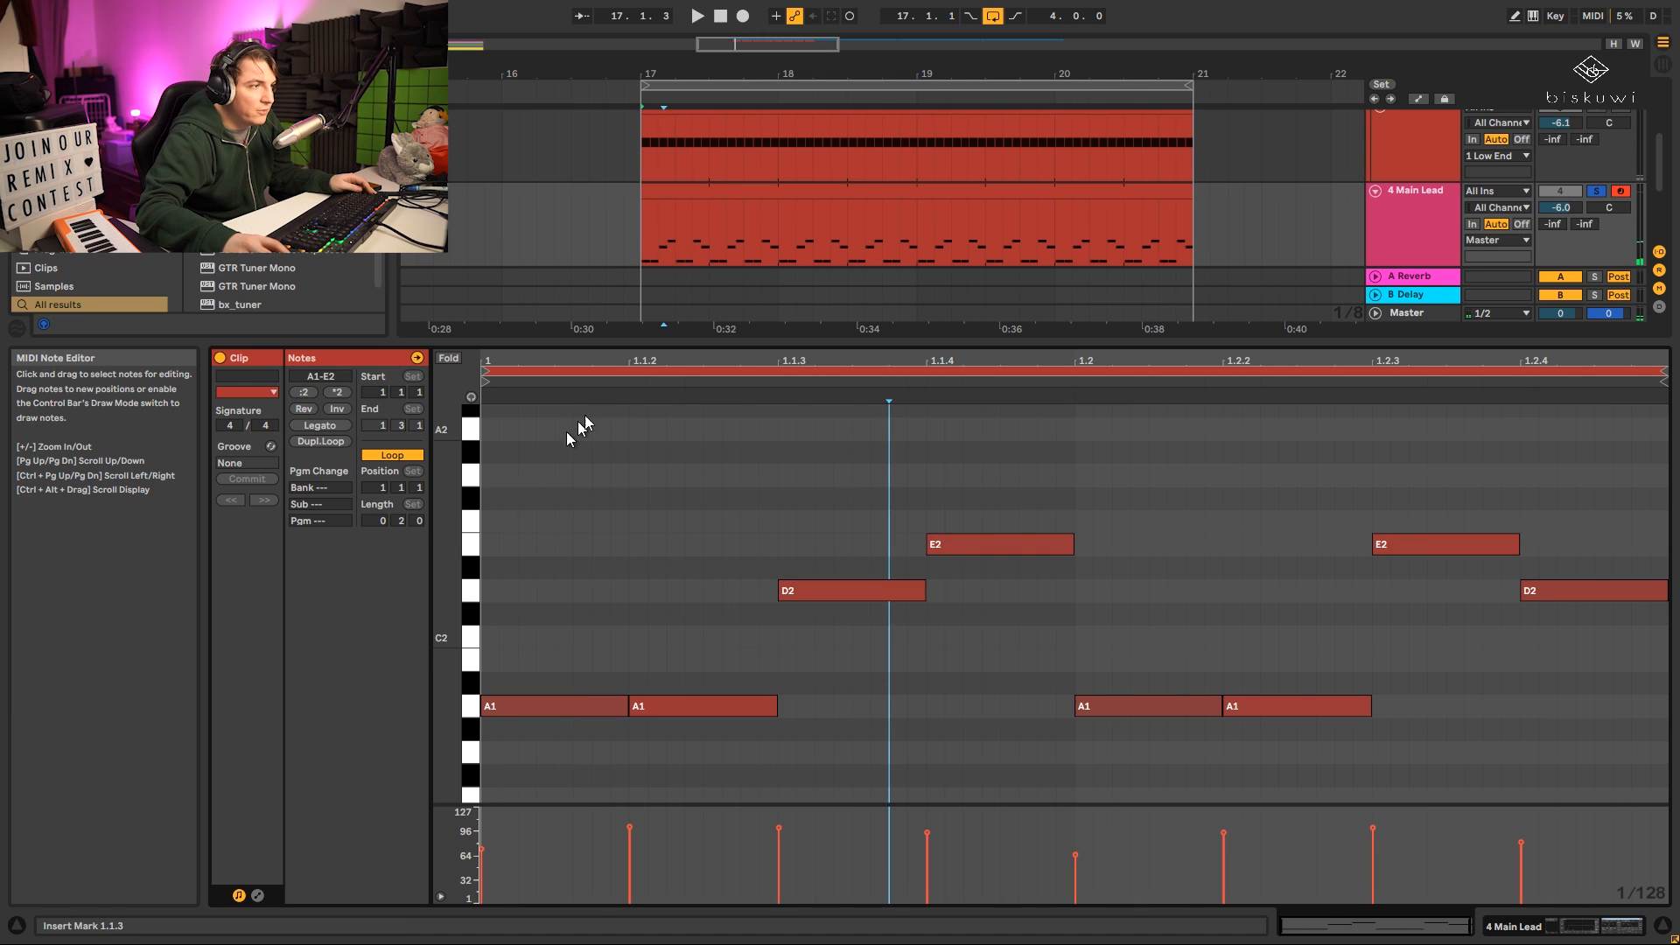
Cut the Main Lead clip to one bar, from bar 17 to 18, and extend it as a loop to bar 21.
key(shift+Tab)
click(780, 372)
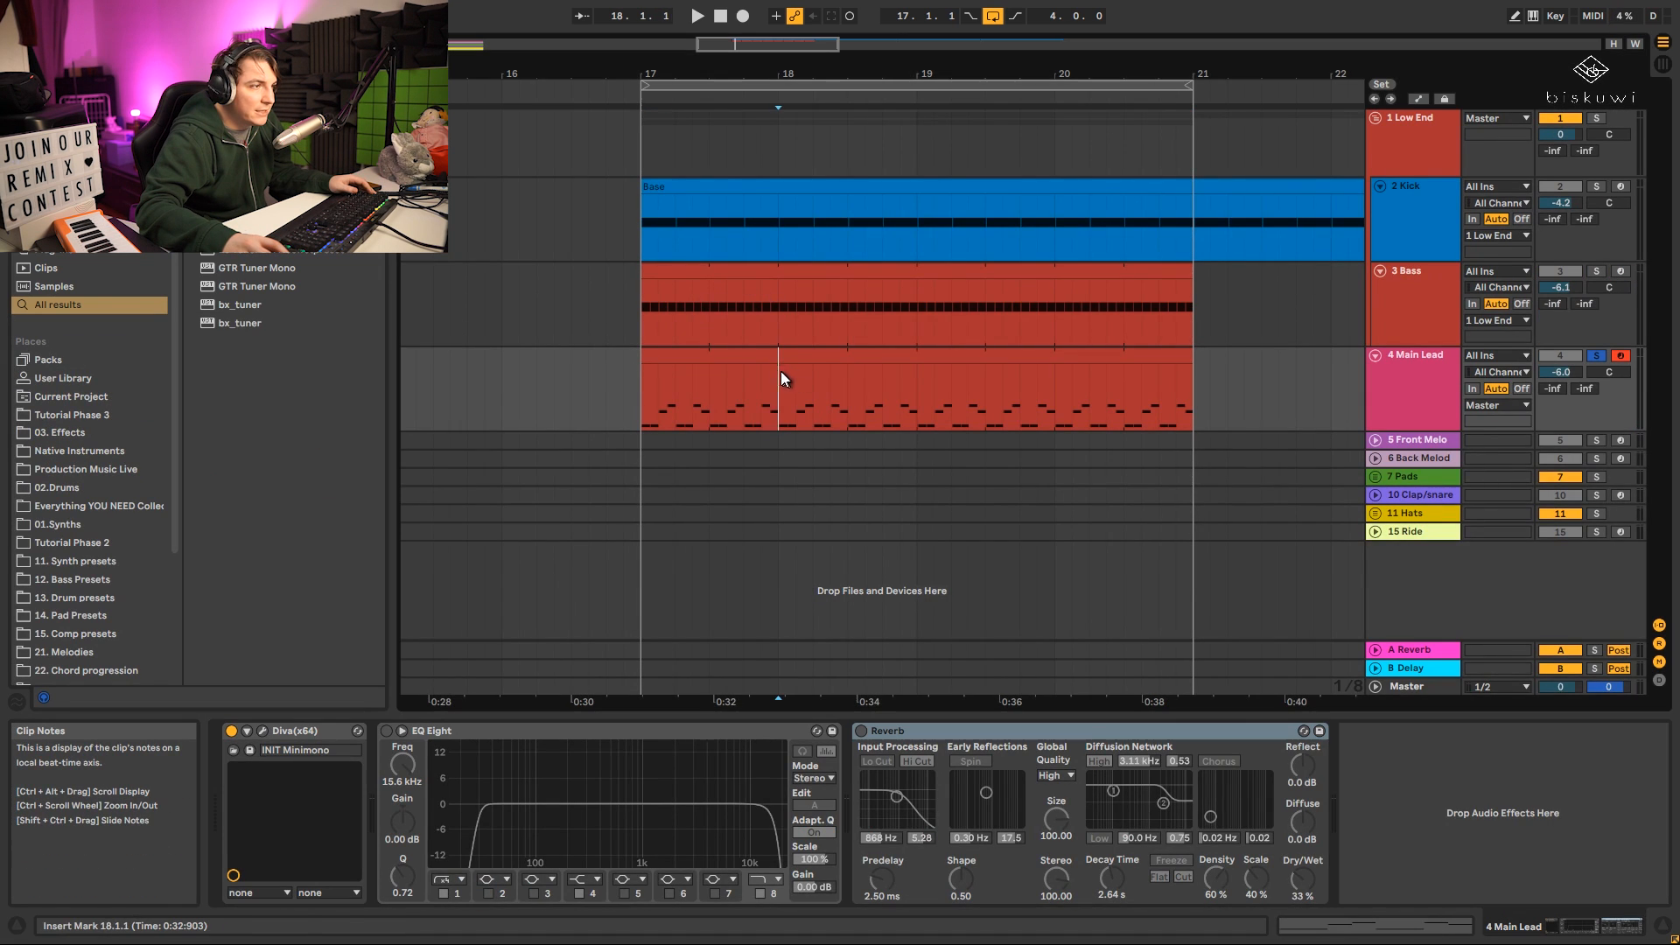
double_click(677, 360)
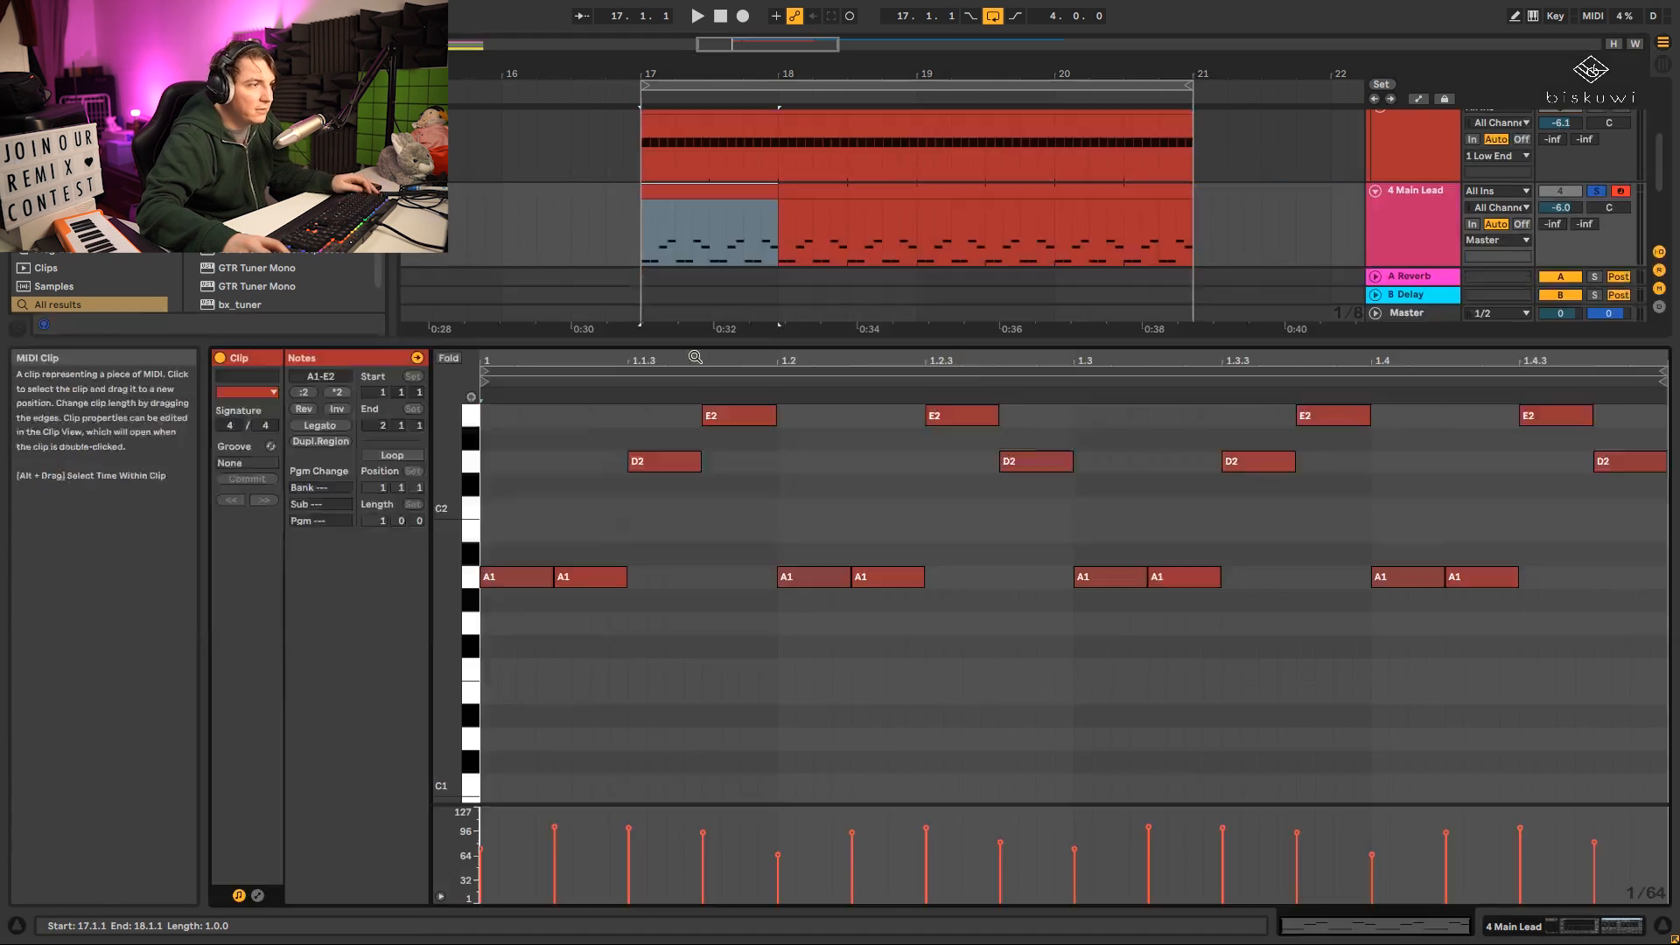
key(shift+Tab)
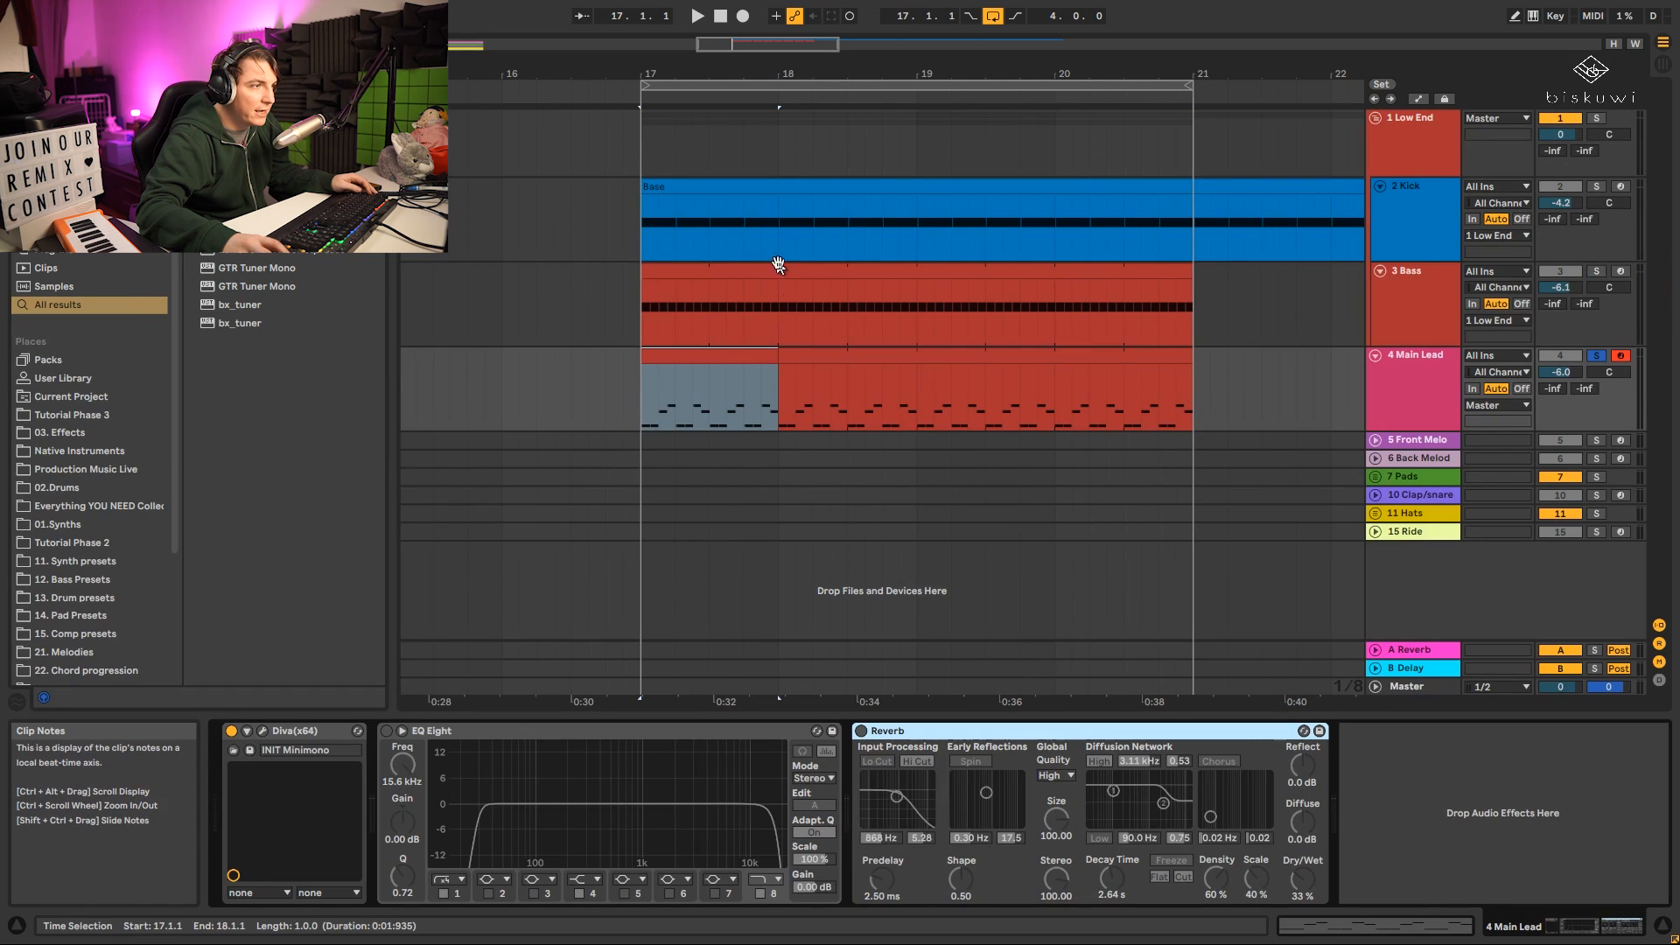
drag(774, 351, 1210, 362)
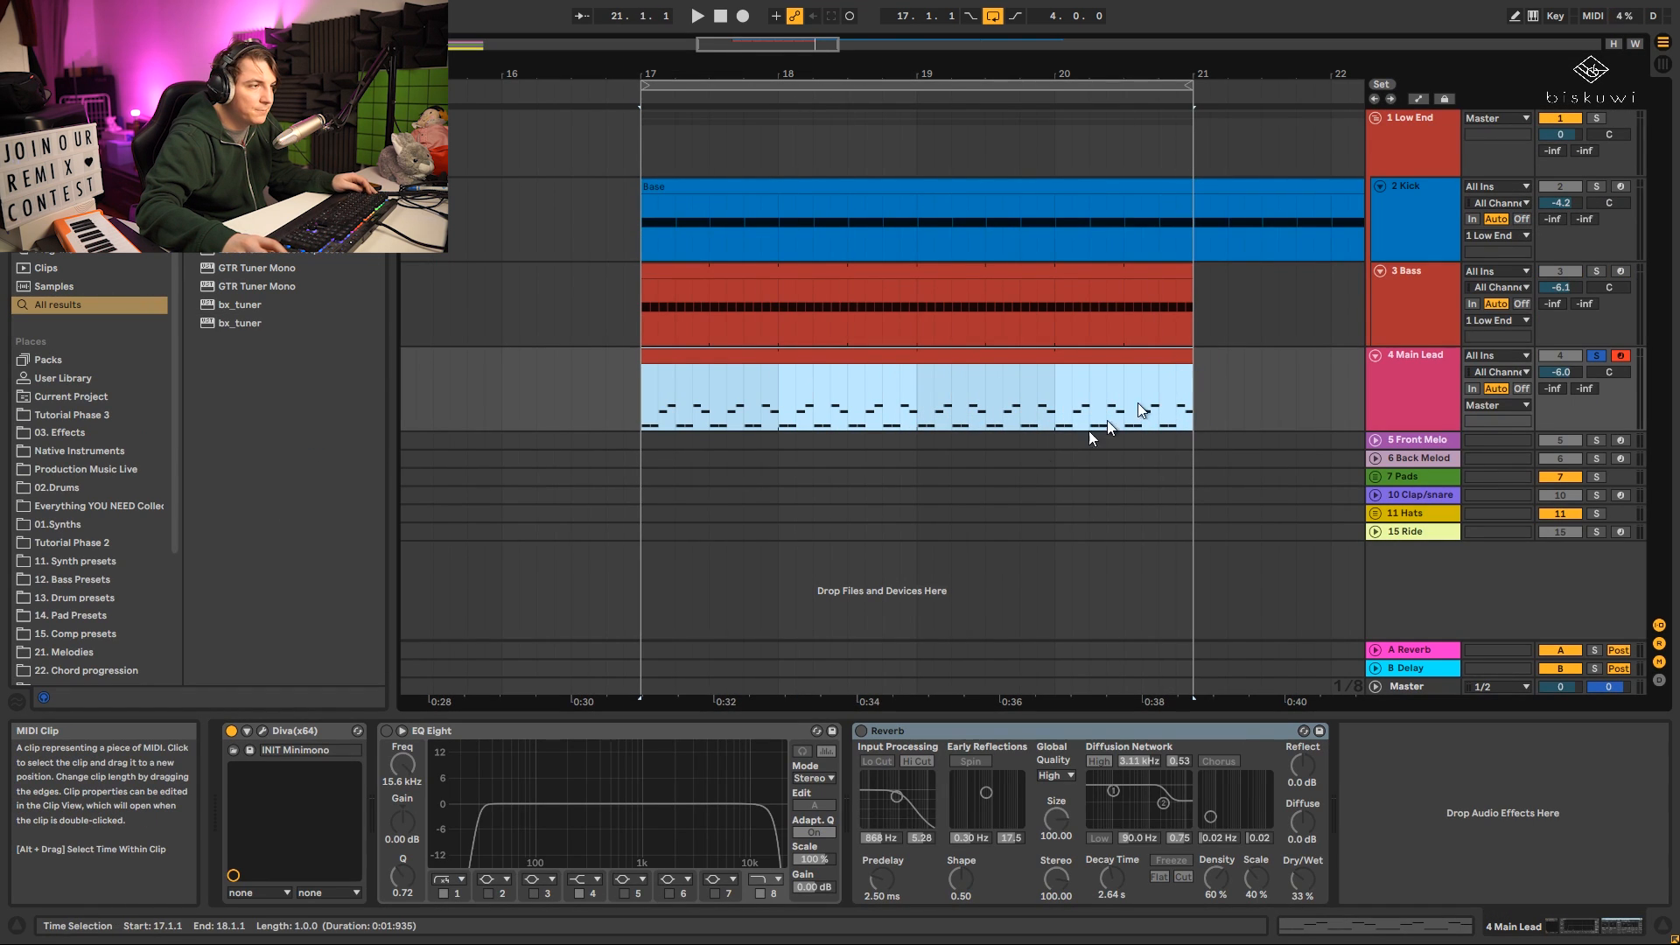
Audition the one-bar loop and raise its A1 note at 1.1.2 by an octave to A2.
key(shift+Tab)
key(space)
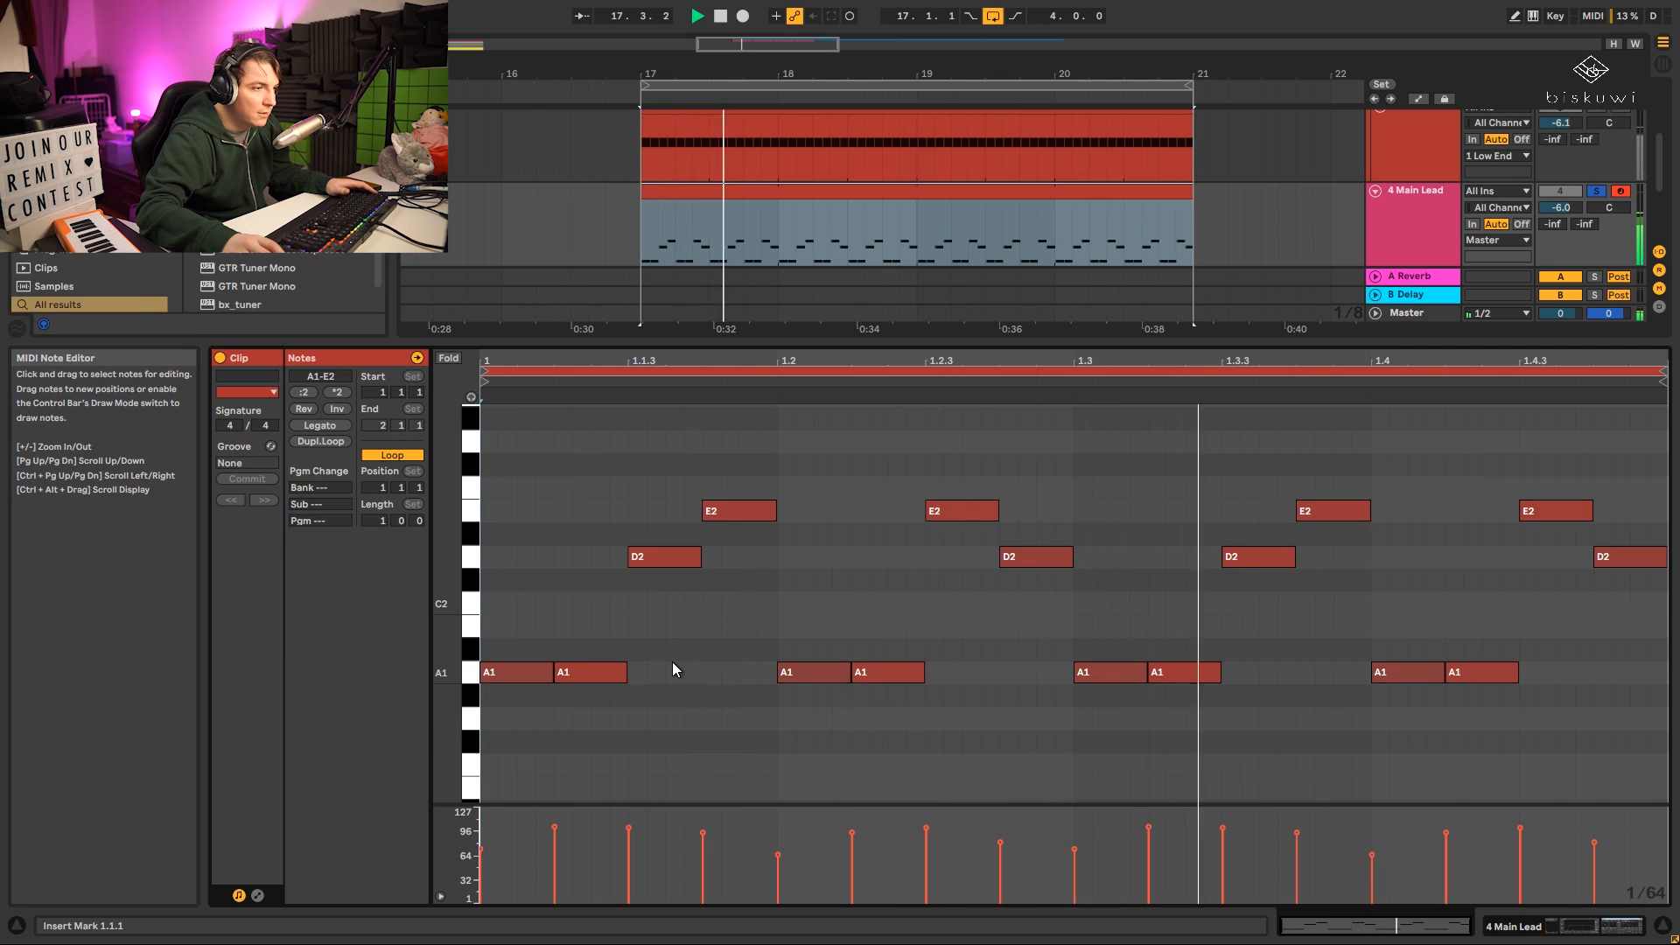
key(space)
drag(983, 637, 795, 714)
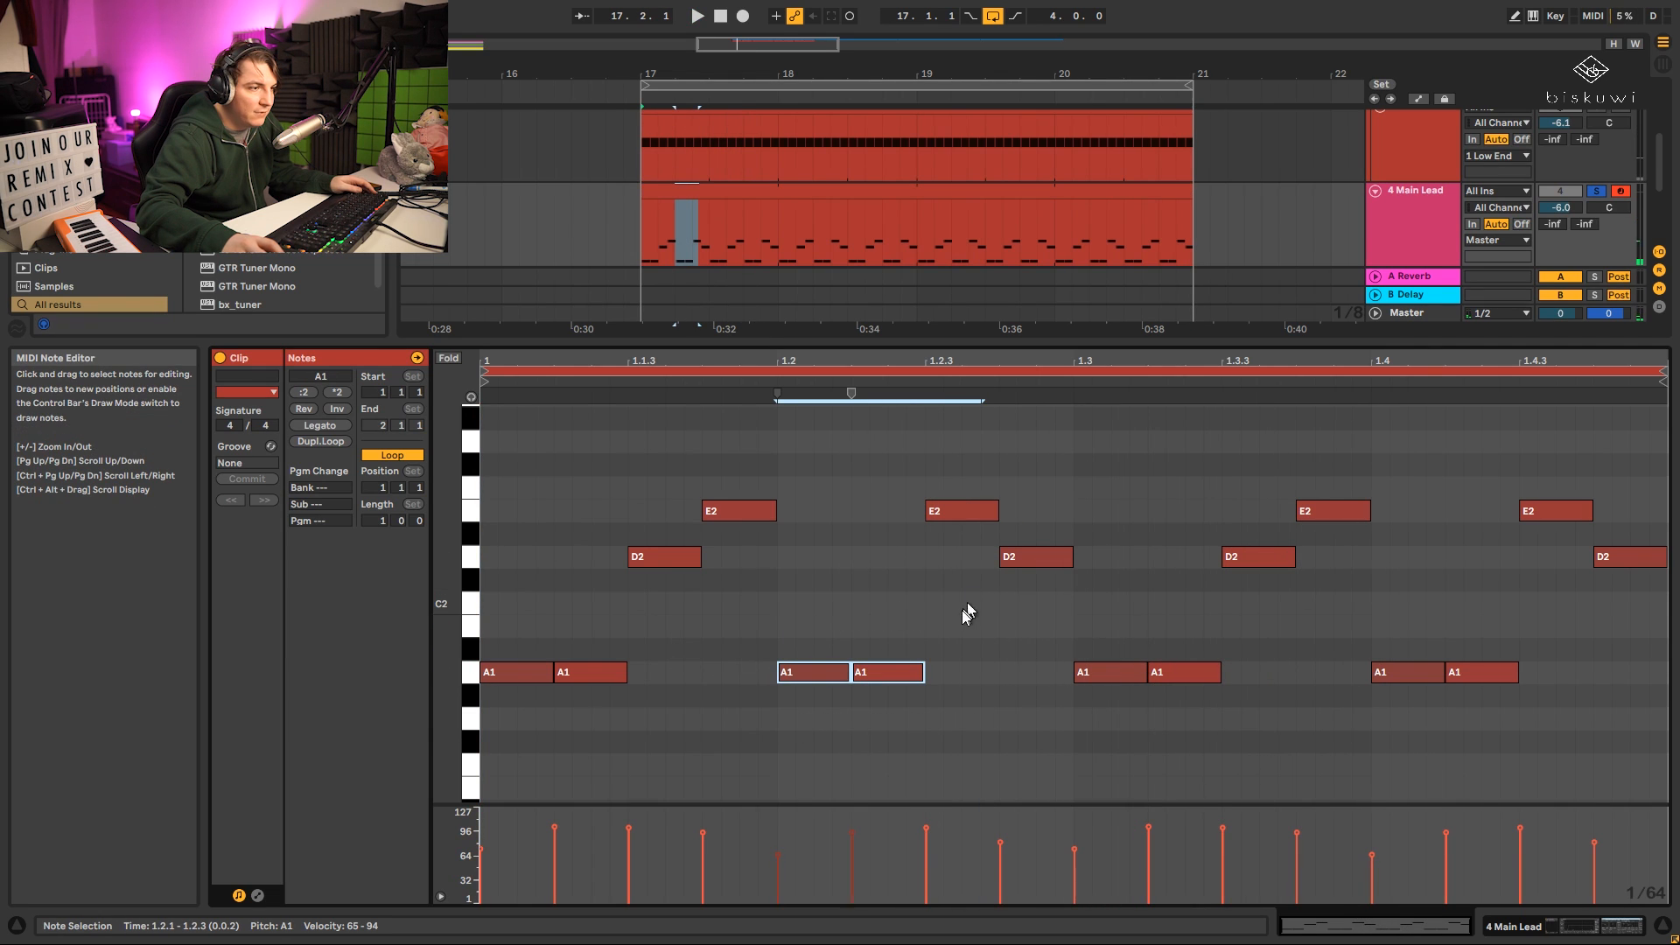
key(space)
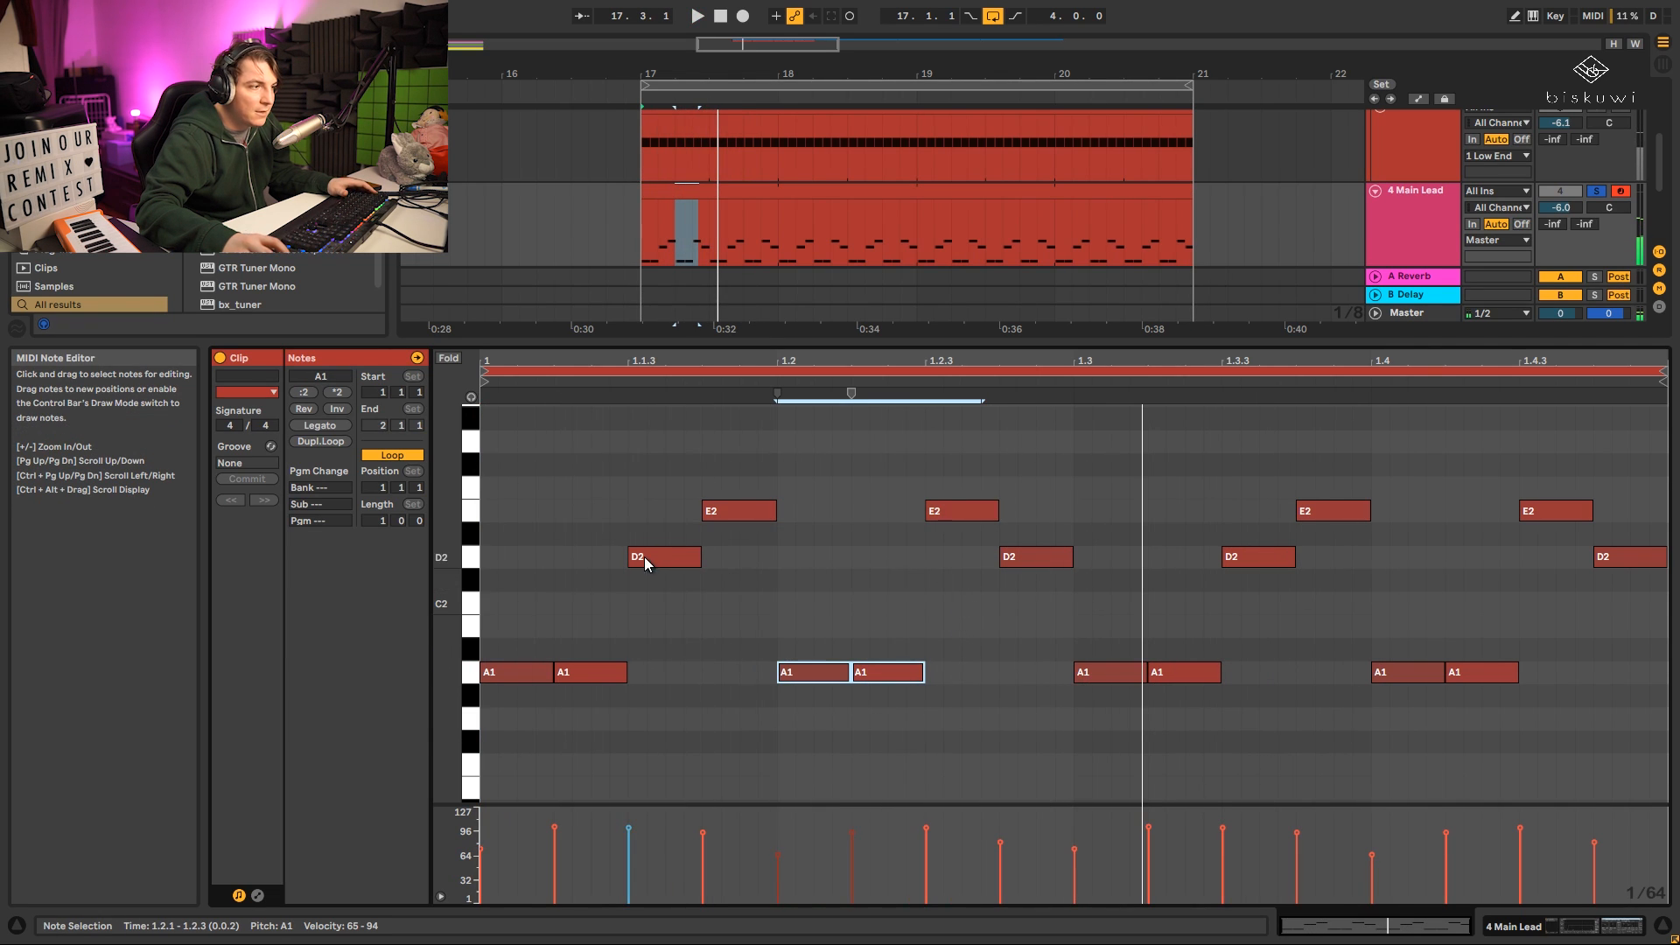
click(585, 671)
key(shift+Up)
key(space)
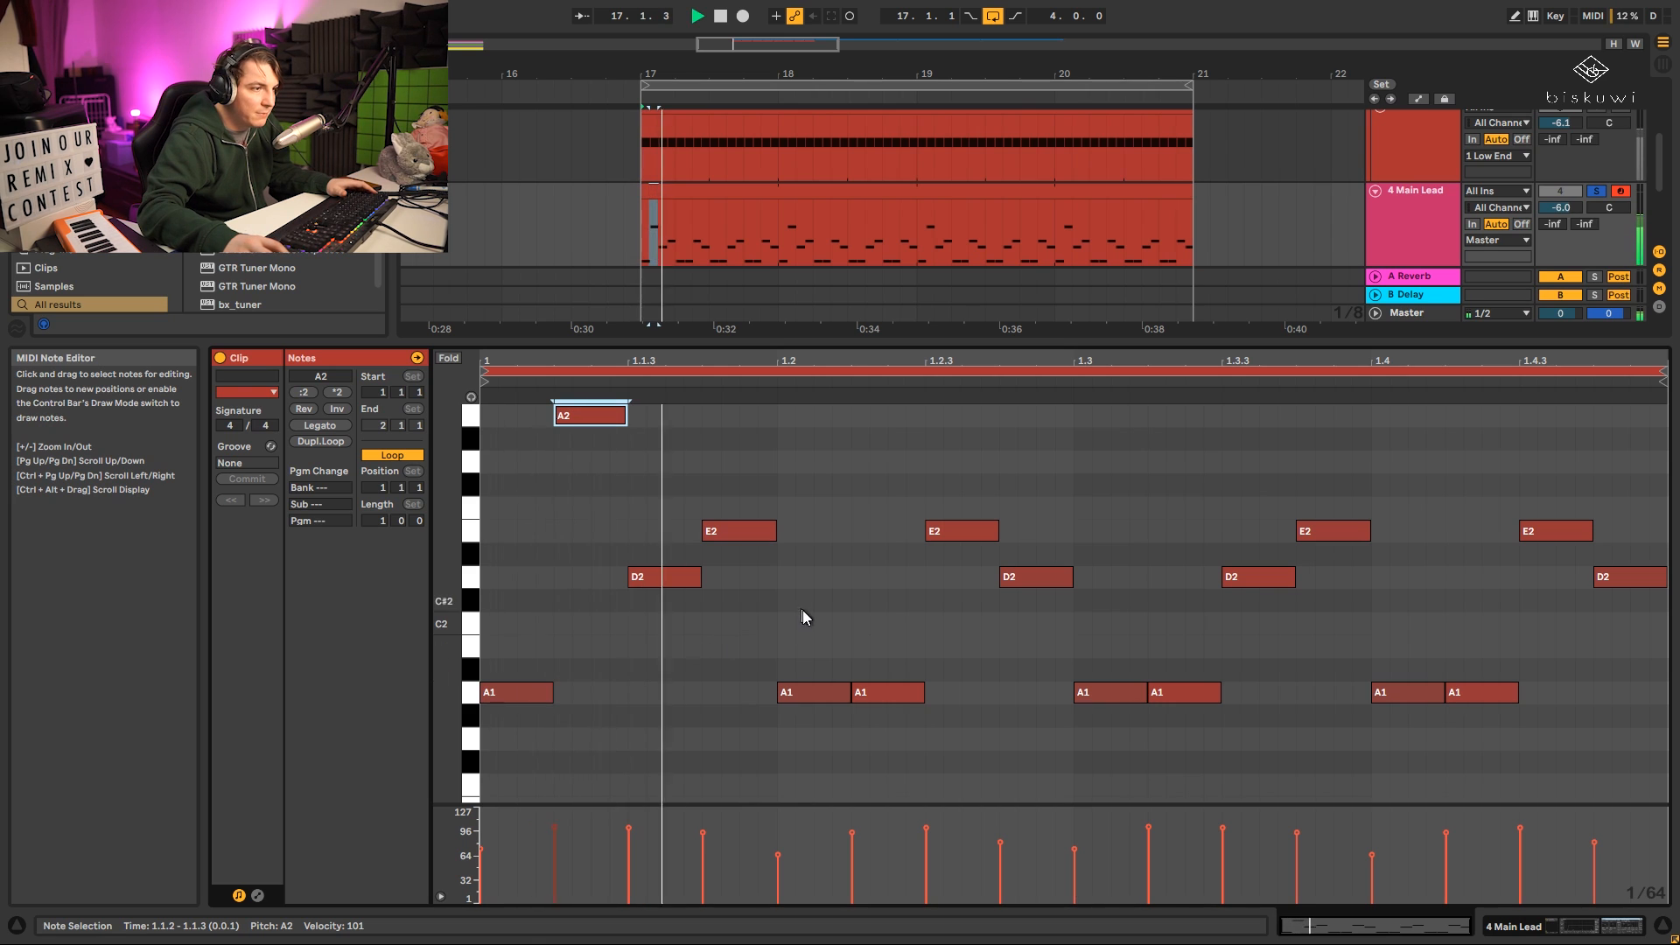
Raise the A1 note at 1.2.2 to A2 and the D2 note at 1.2.4 to D3, and audition the melody.
click(881, 690)
key(shift+Up)
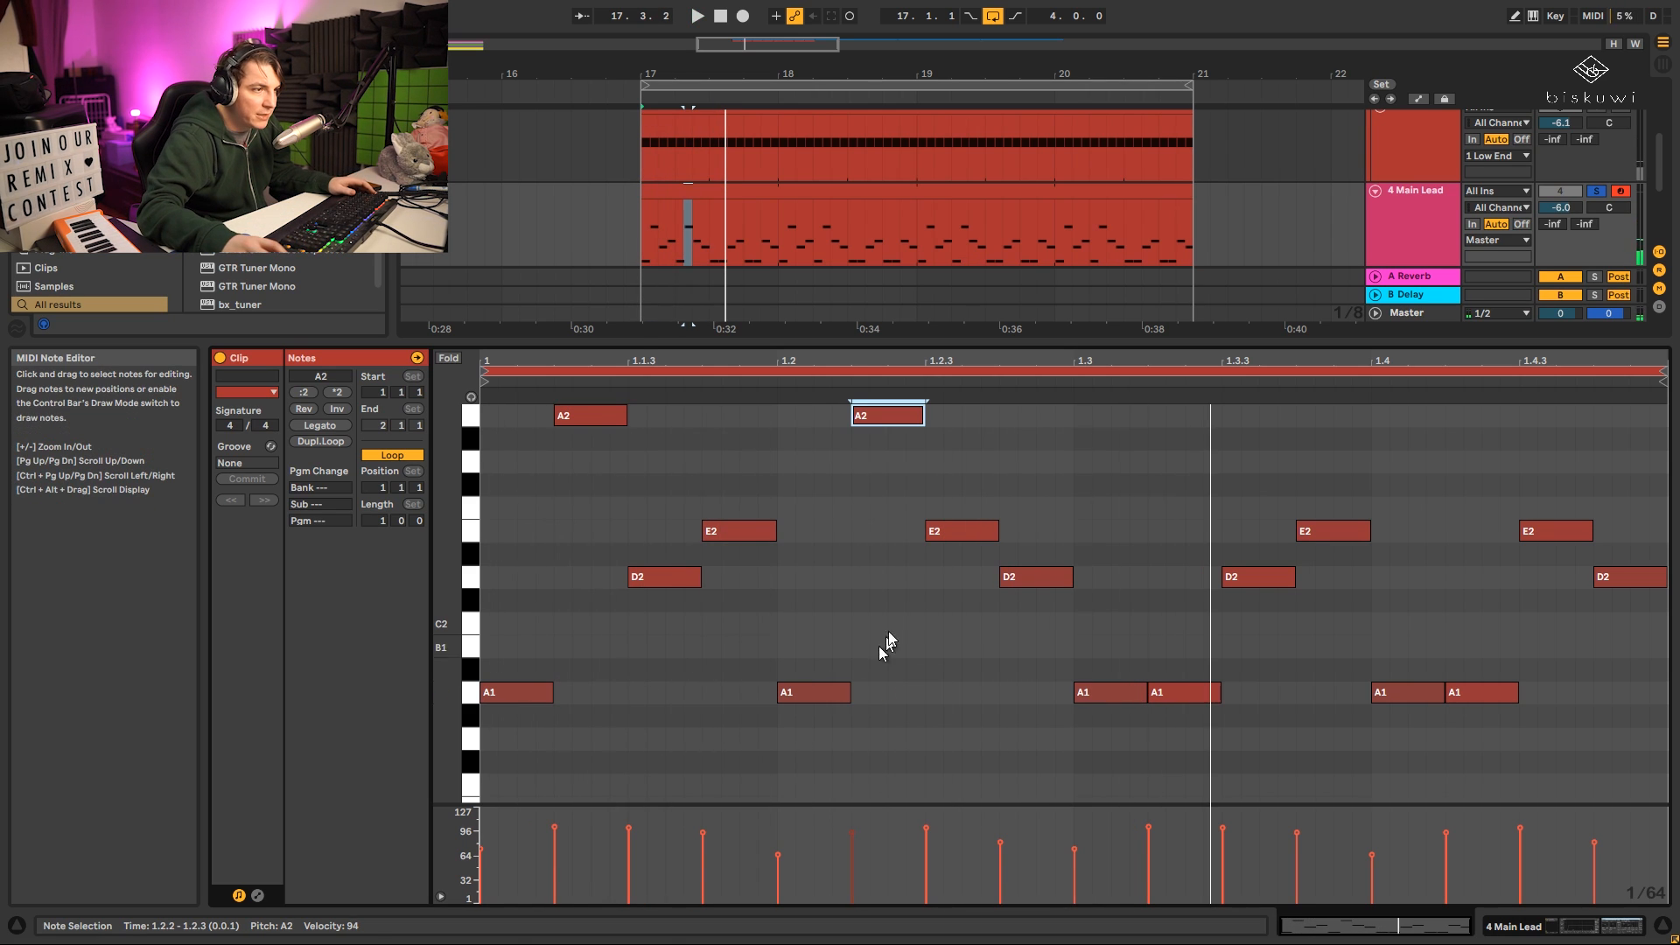
click(1022, 574)
key(shift+Up)
key(space)
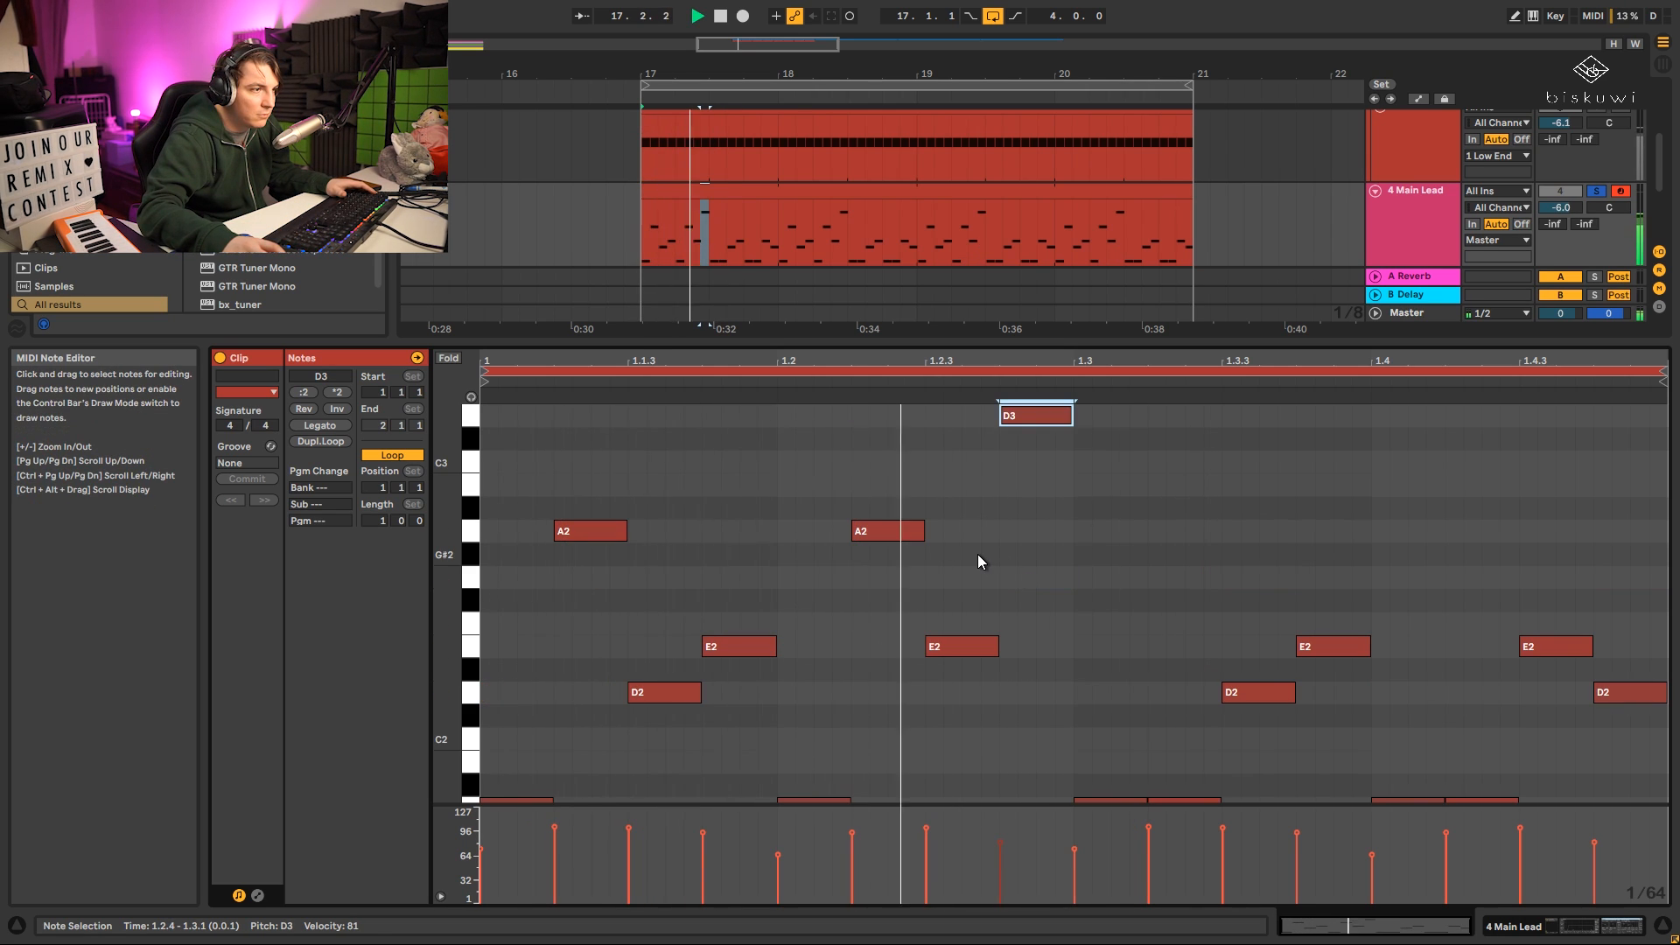
Raise the A1 notes at 1.3.2 and 1.4 by an octave to A2.
scroll(978, 560, down, 3)
click(1189, 712)
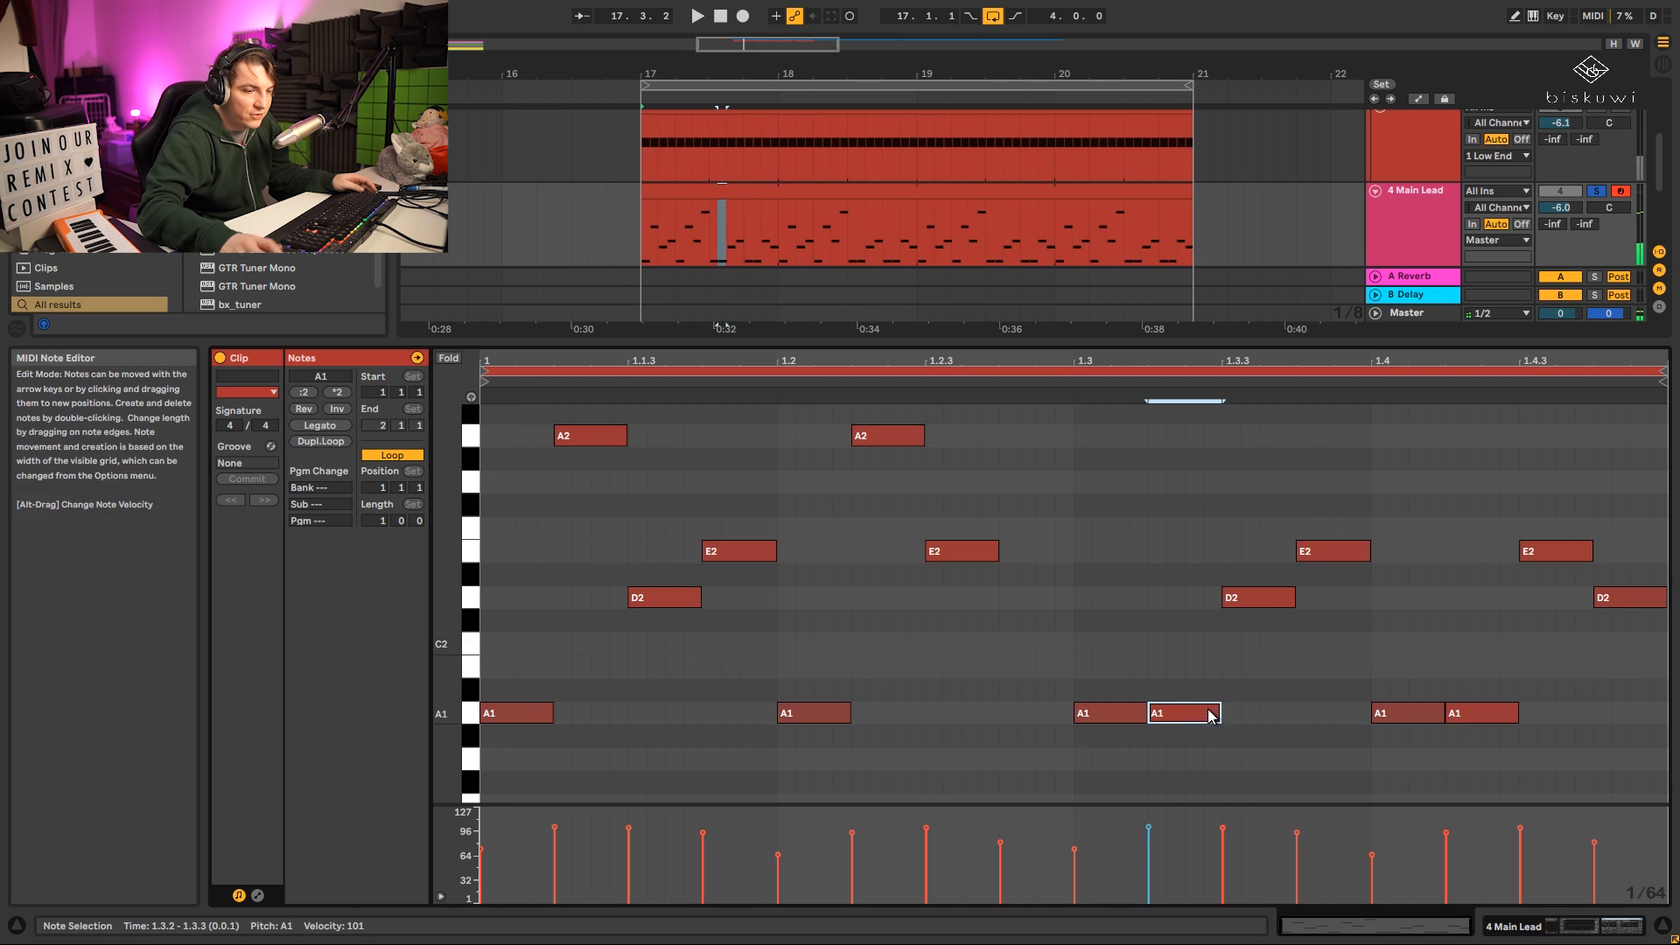
key(shift+Up)
click(1411, 714)
key(shift+Up)
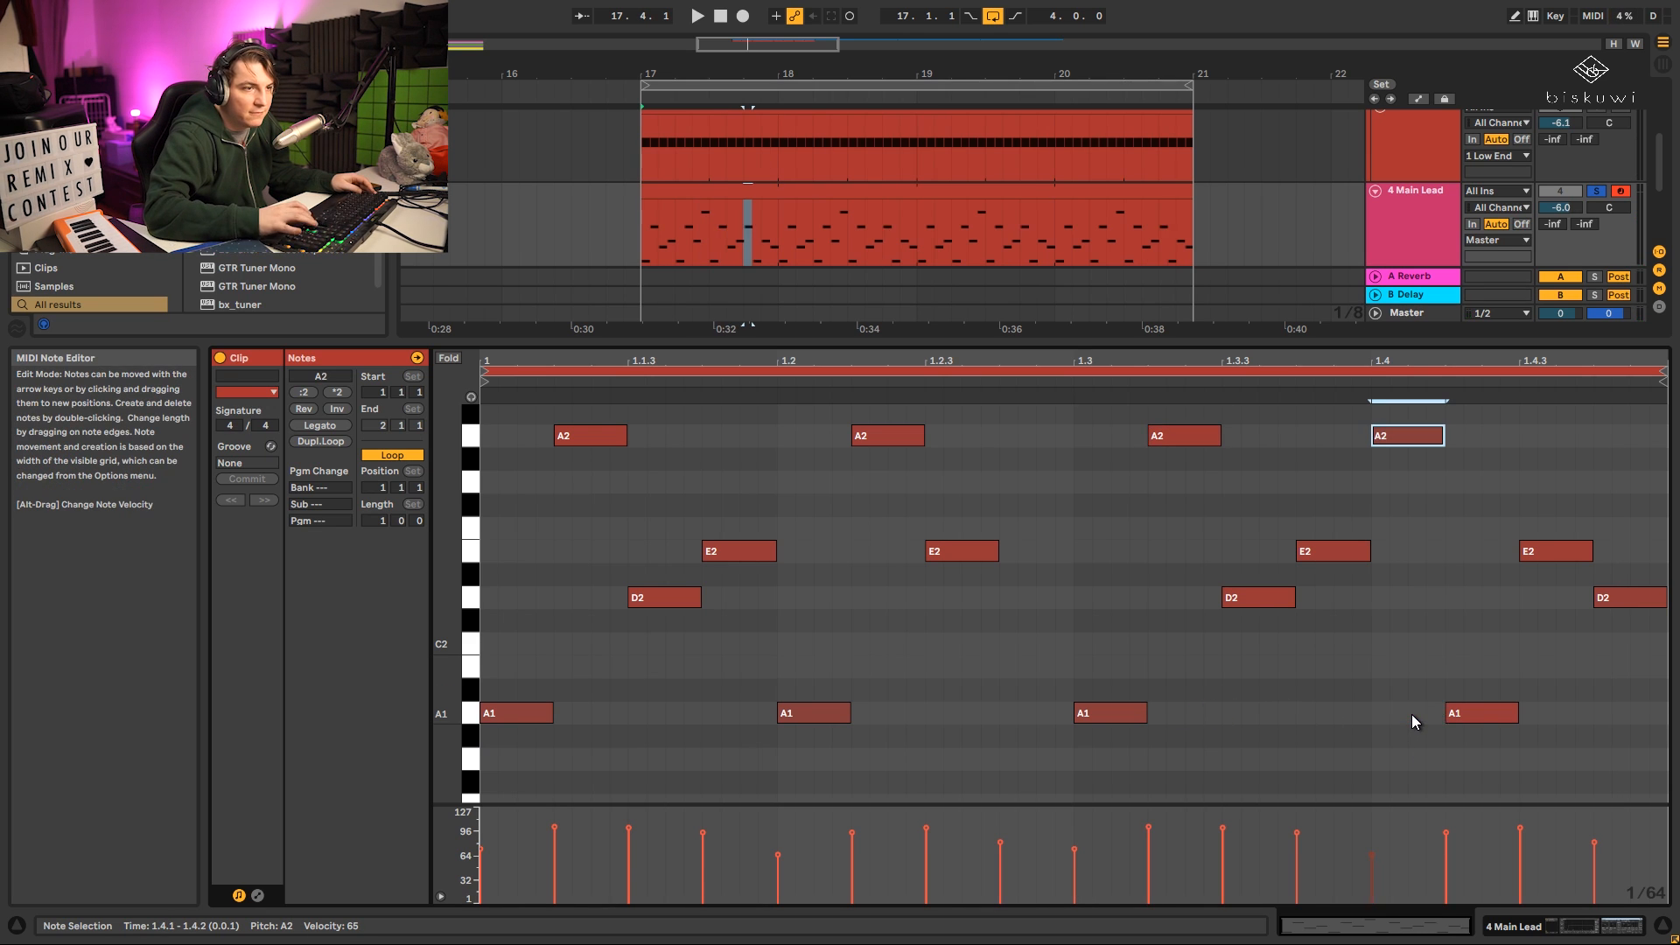
Try the note at 1.4 at A3 while auditioning the melody, and return it to A2.
key(shift+Up)
key(space)
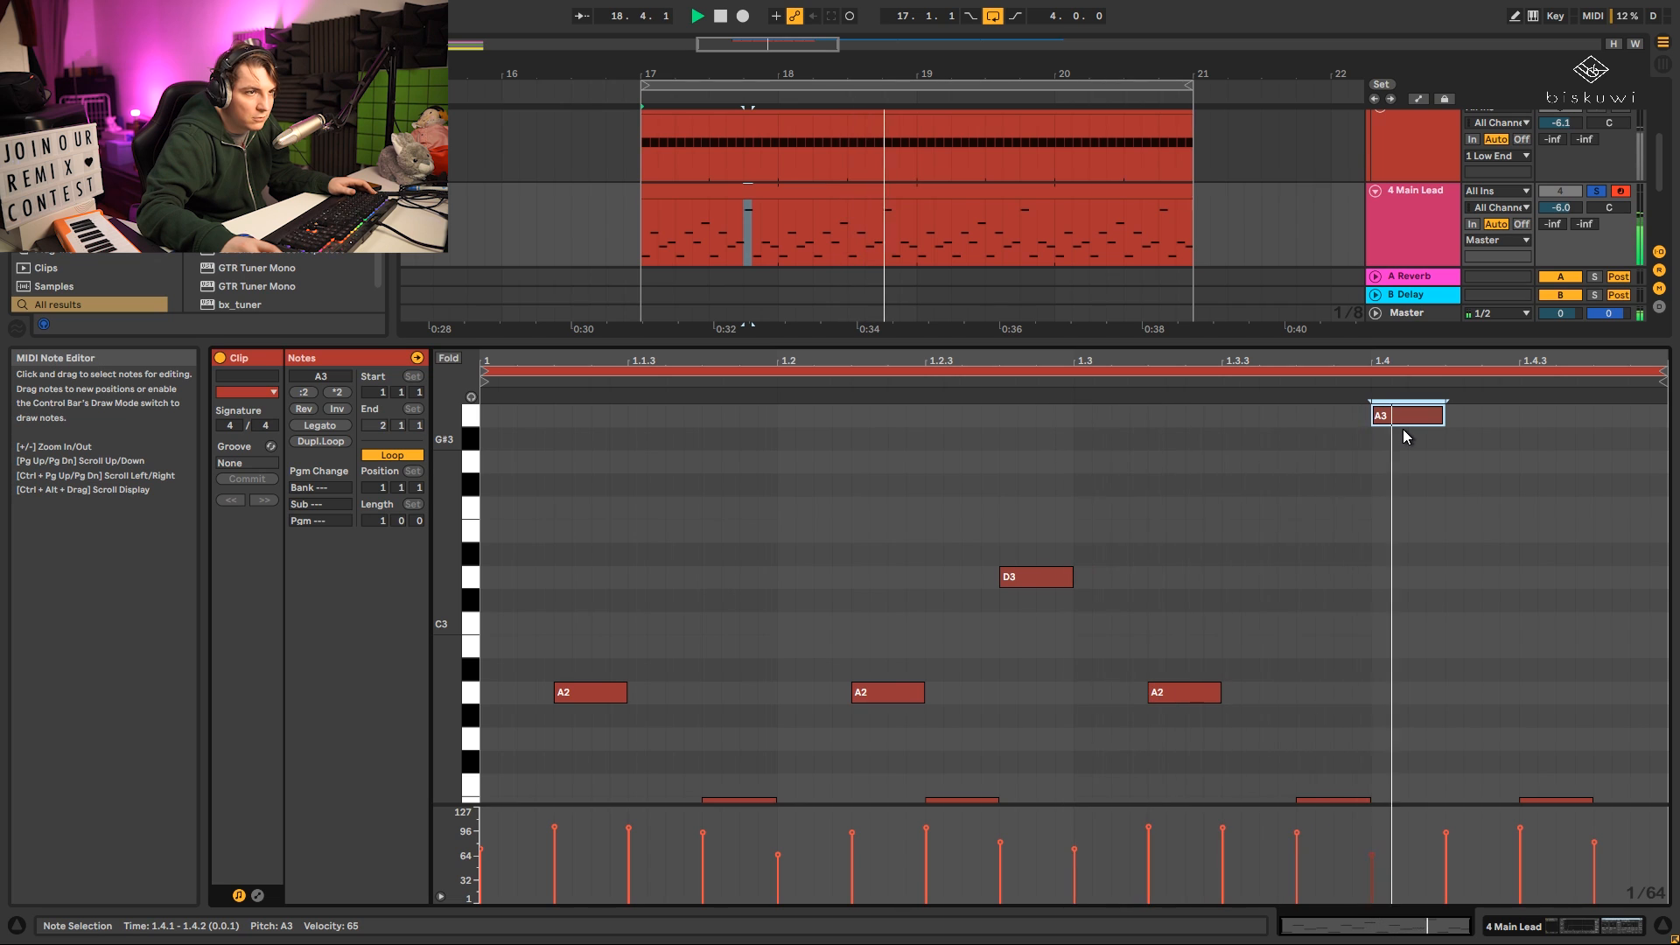
key(shift+Down)
scroll(1189, 532, down, 5)
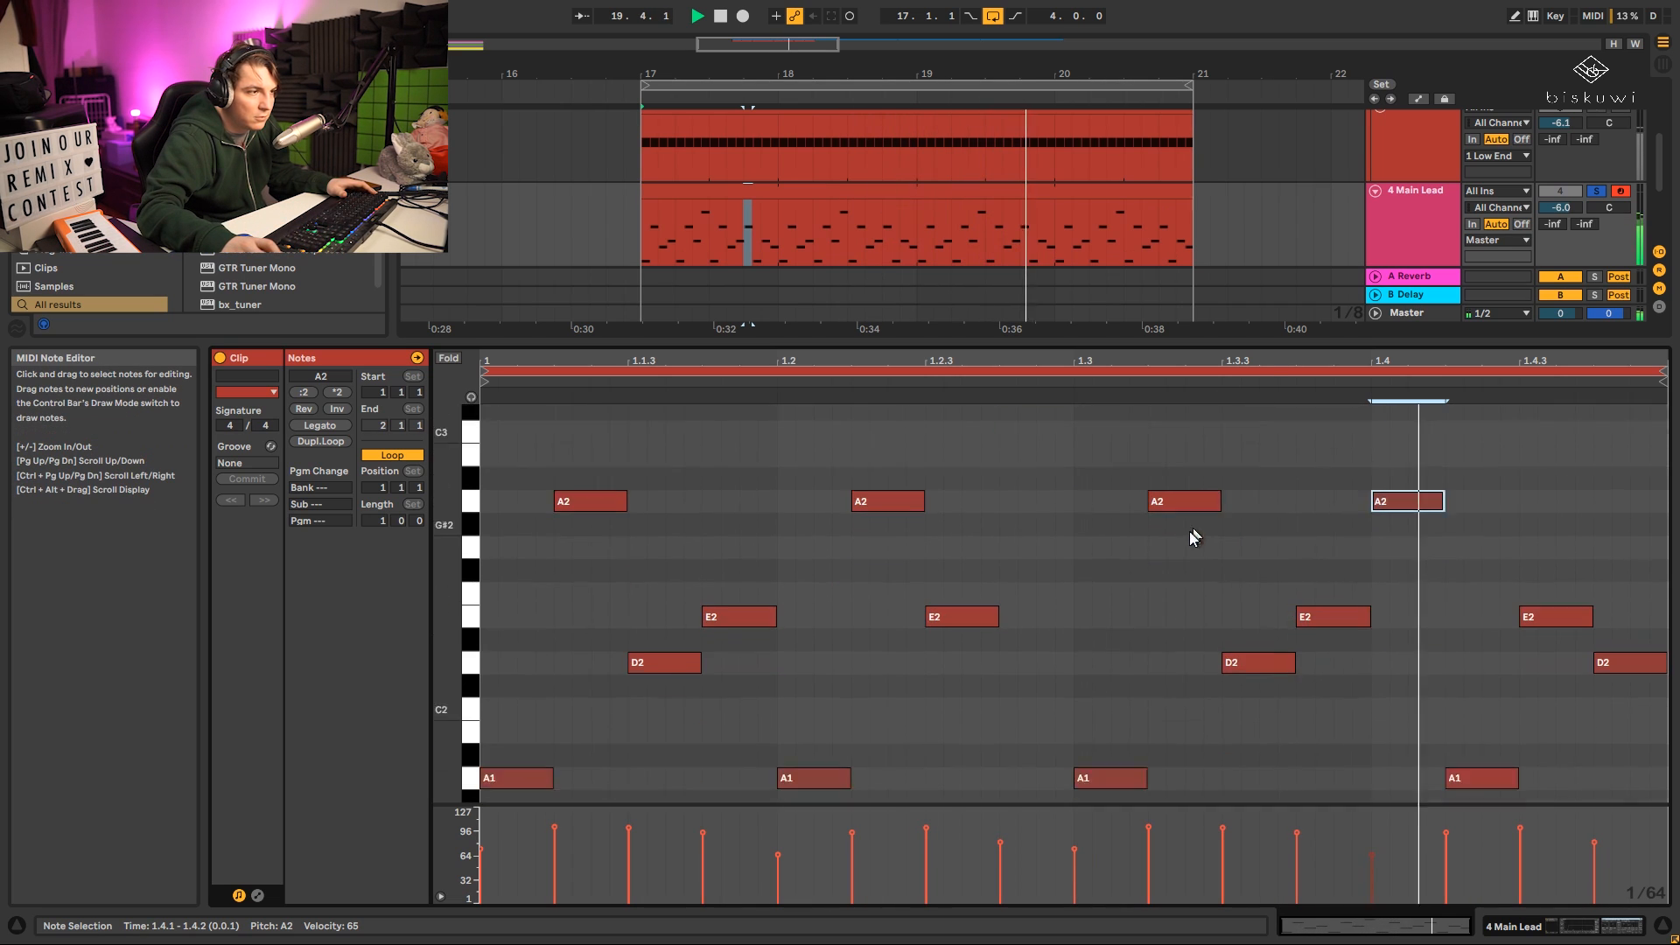
scroll(908, 617, up, 3)
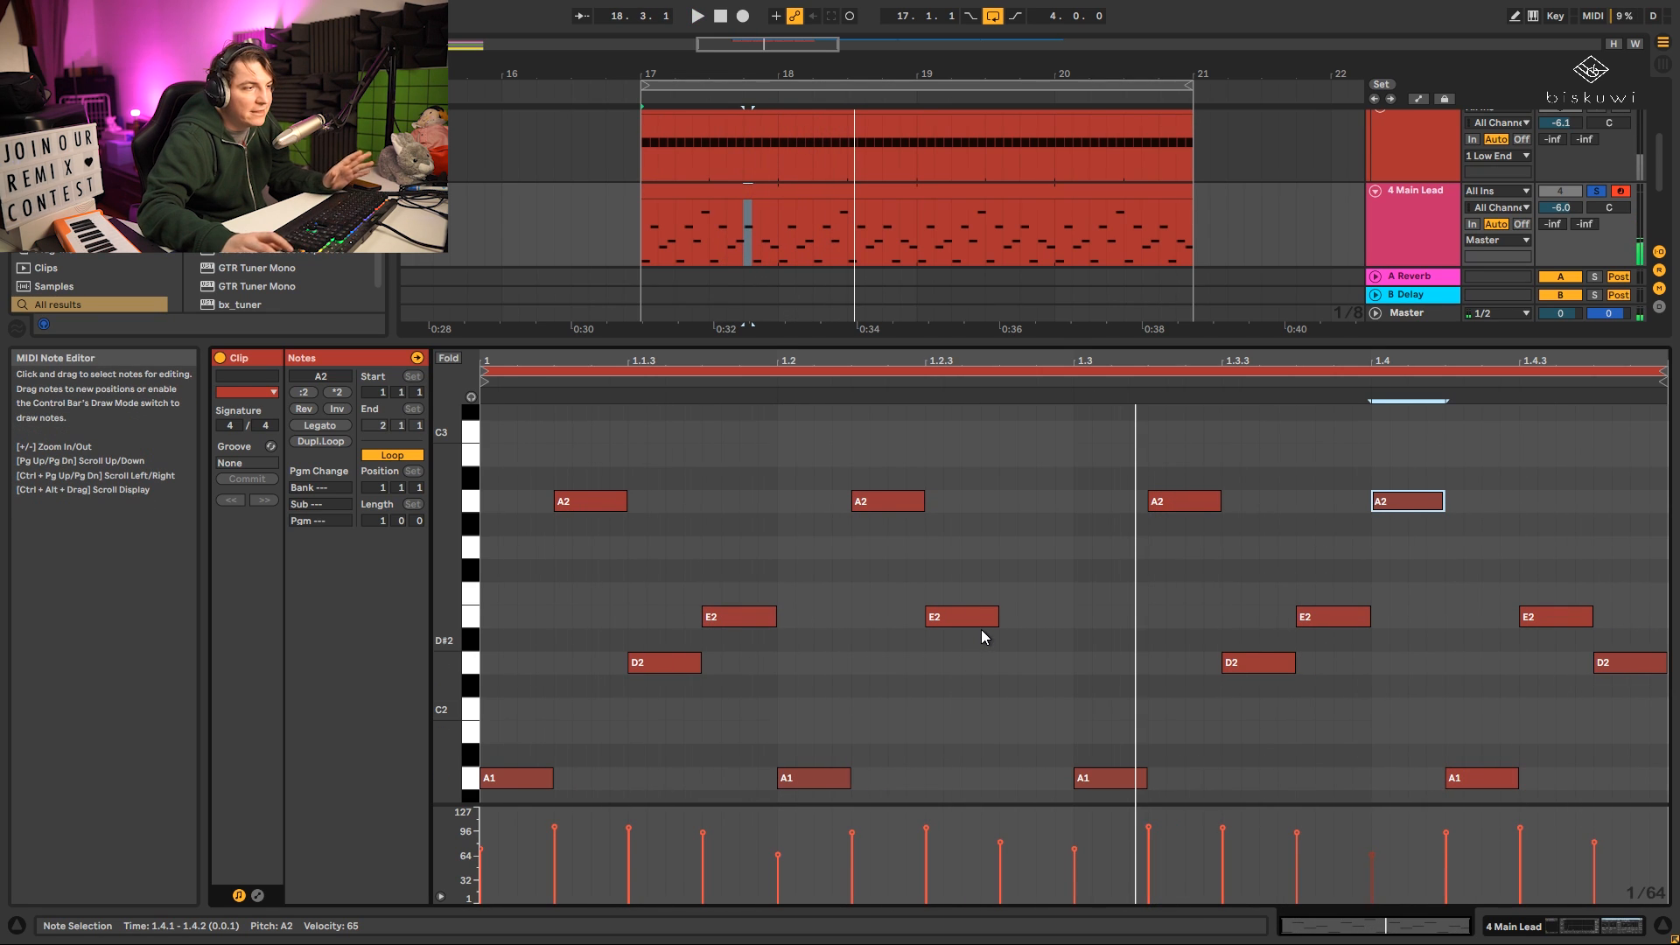
Swap the D2 and E2 notes so E2 plays at 1.1.3 and D2 at 1.1.4, auditioning the melody.
click(691, 661)
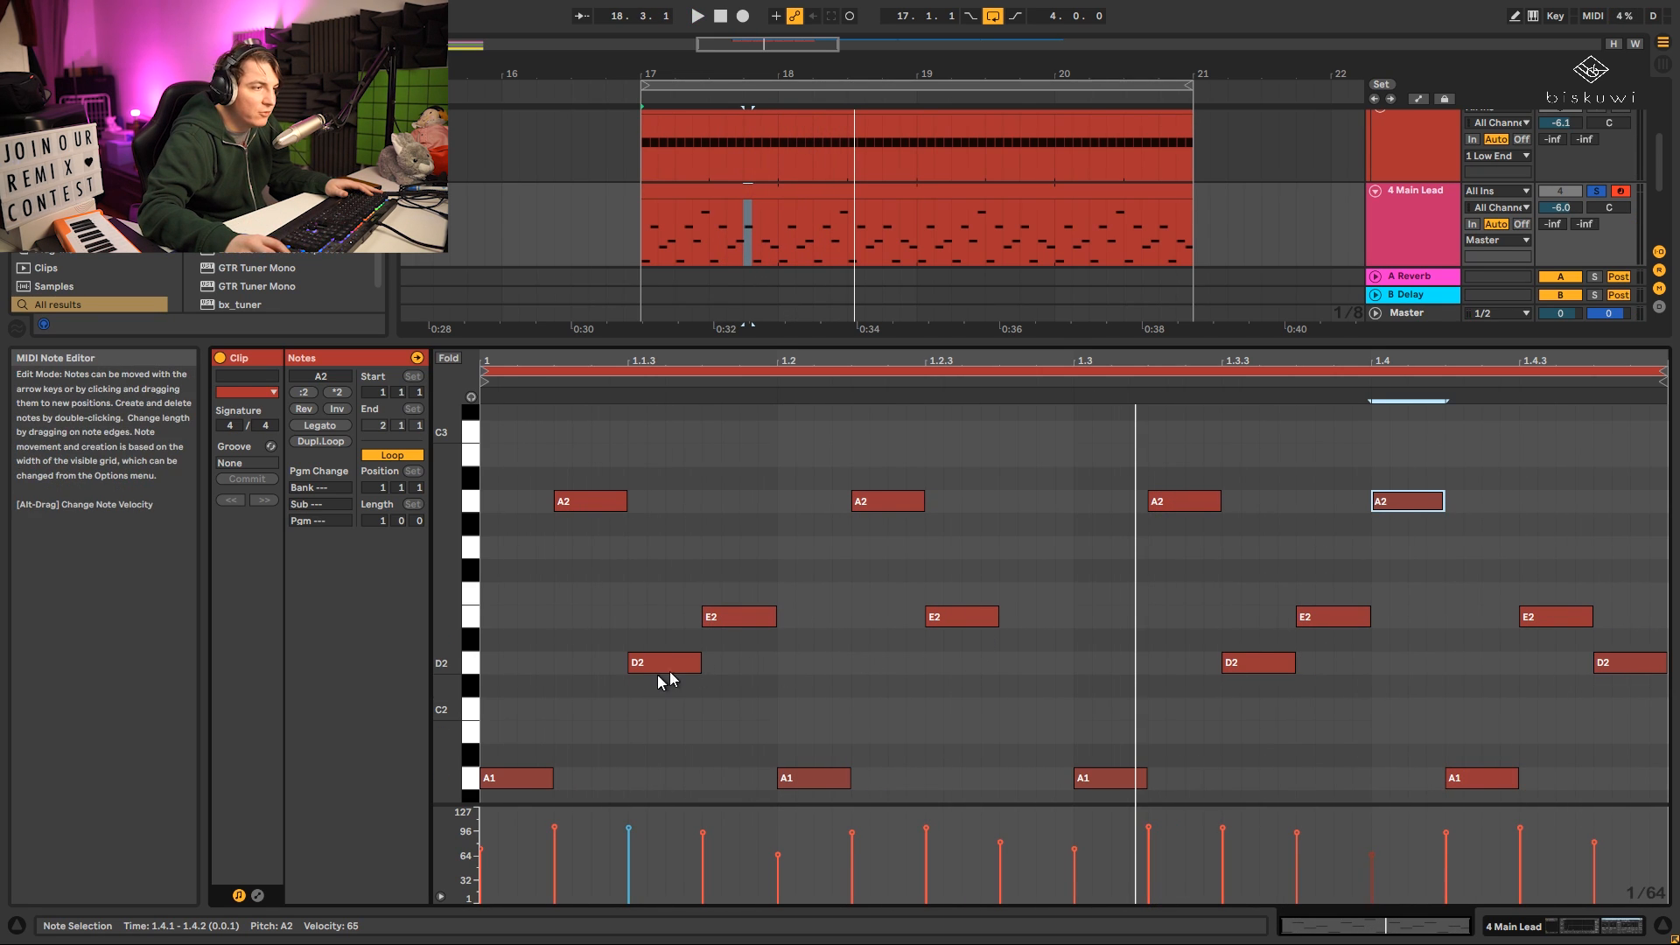
drag(658, 665, 733, 672)
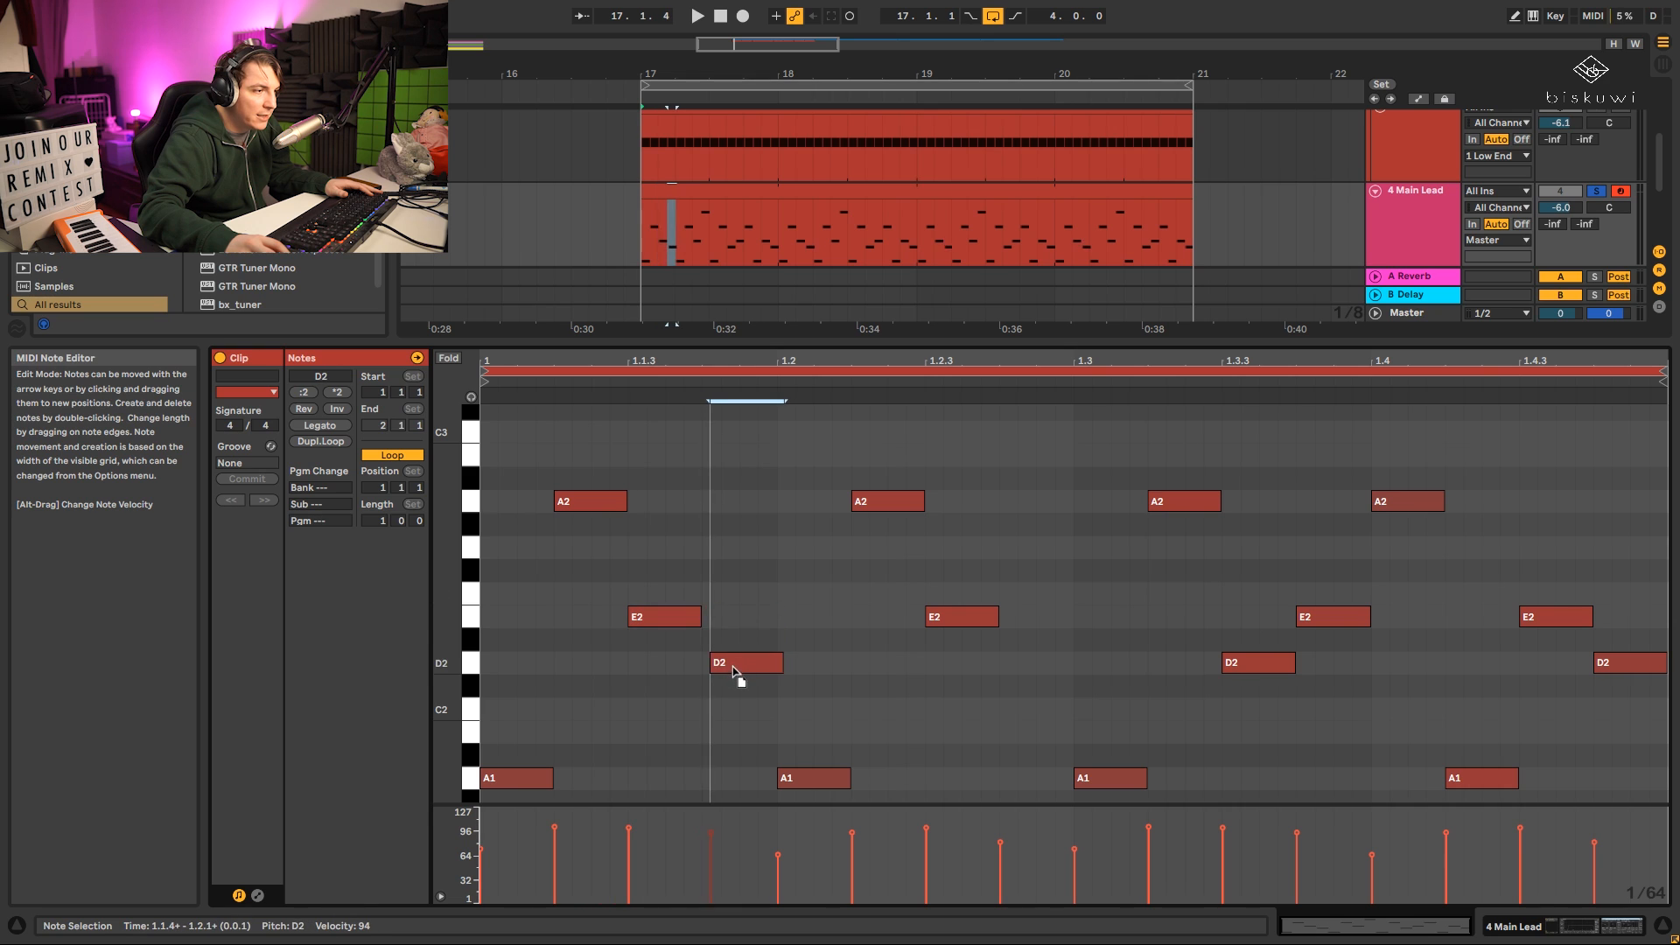
key(space)
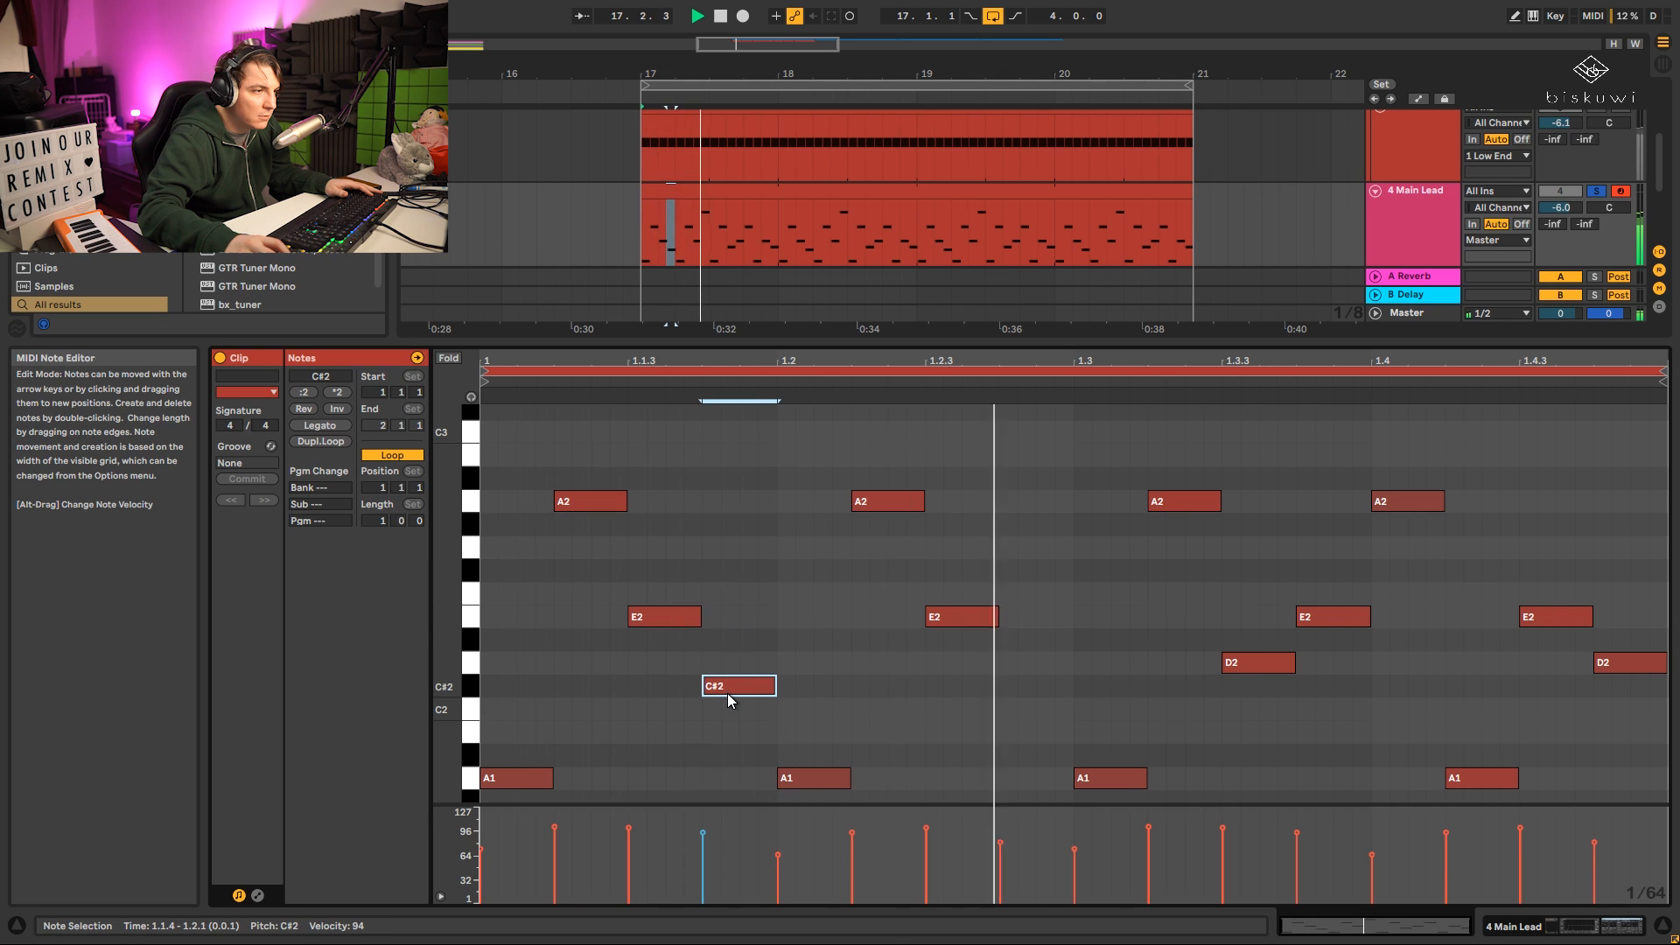
drag(727, 693, 733, 671)
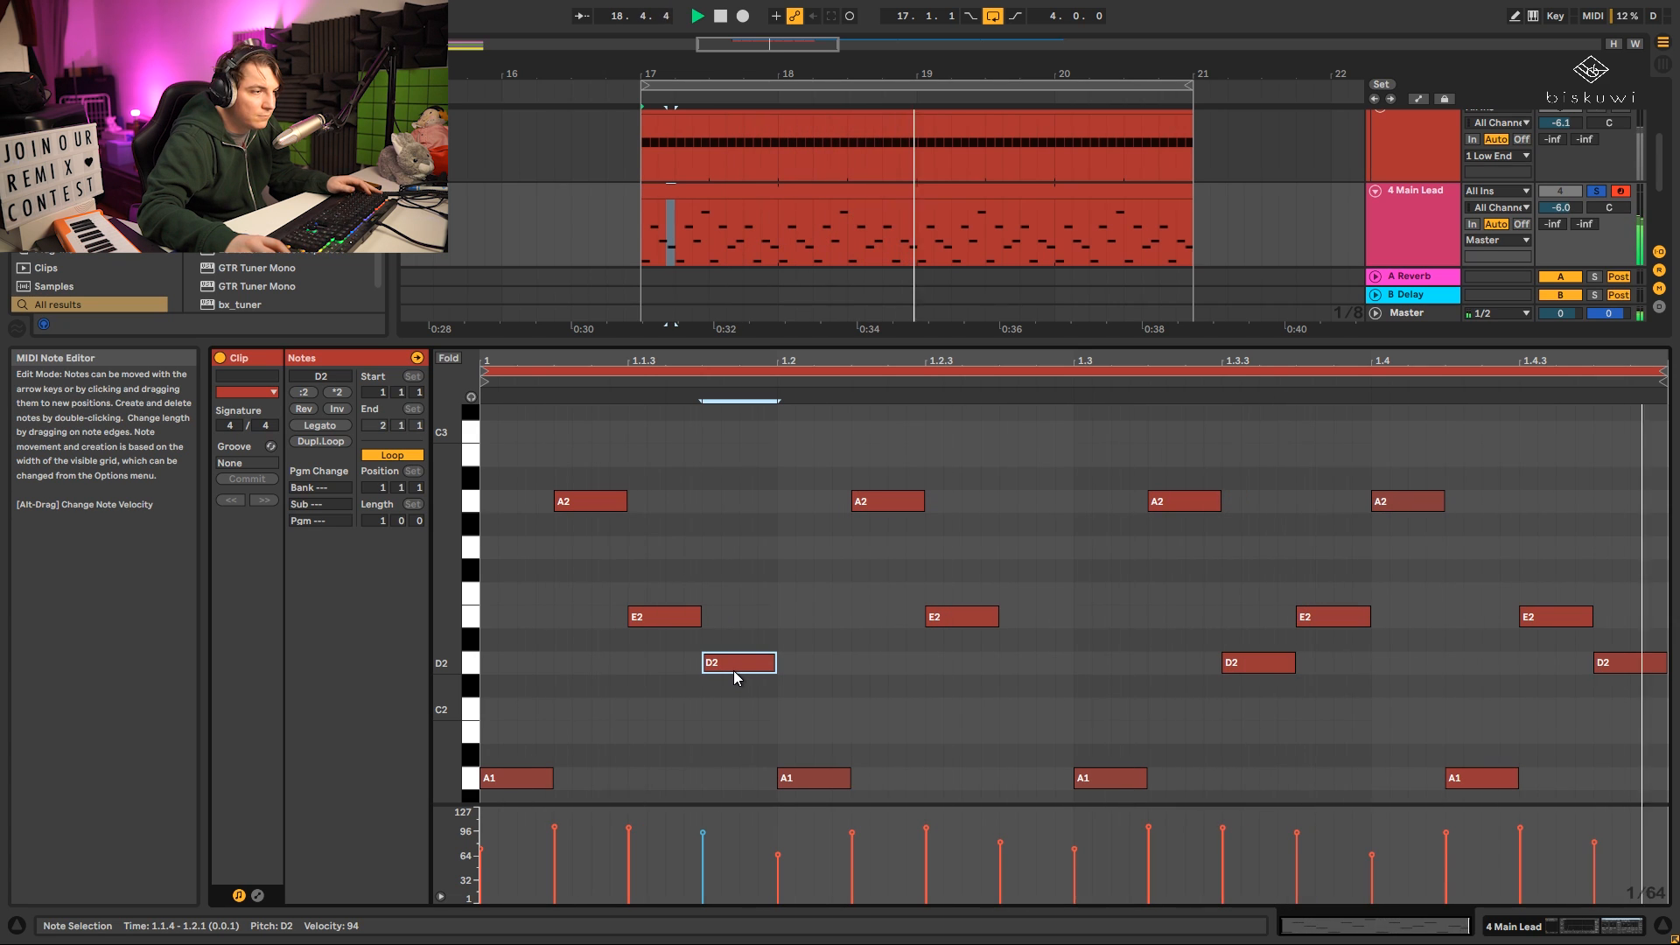
Cut the Main Lead clip down to its first three beats, from 17.1.1 to 17.4.1, and open it for note editing.
scroll(975, 609, down, 4)
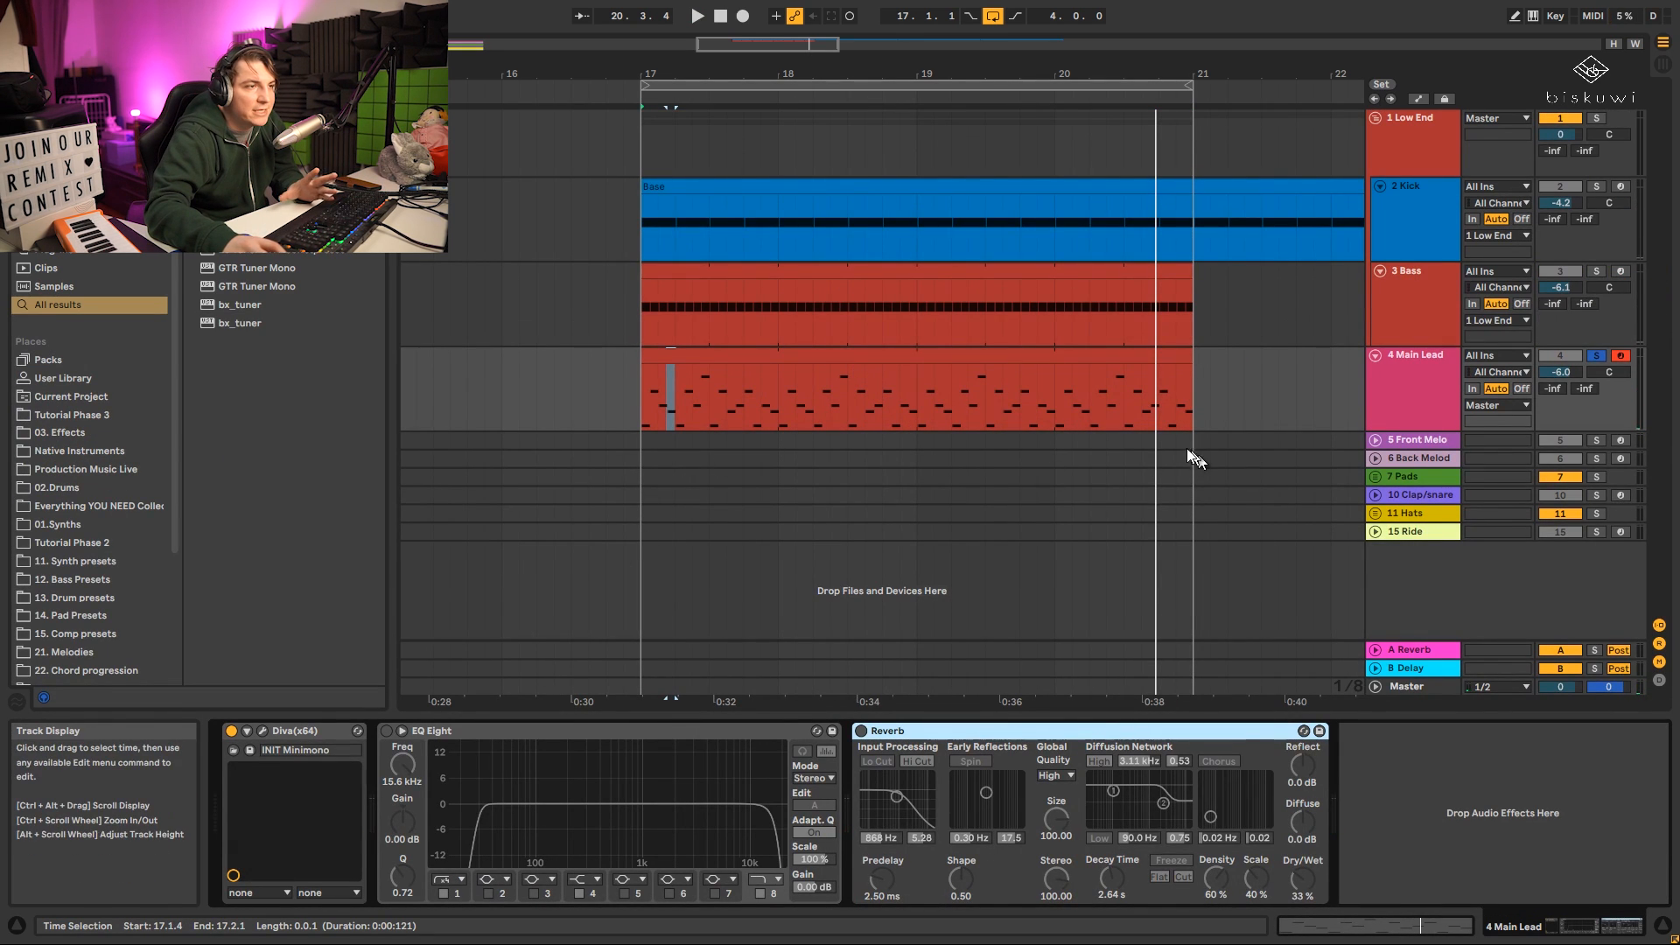
drag(647, 402, 742, 358)
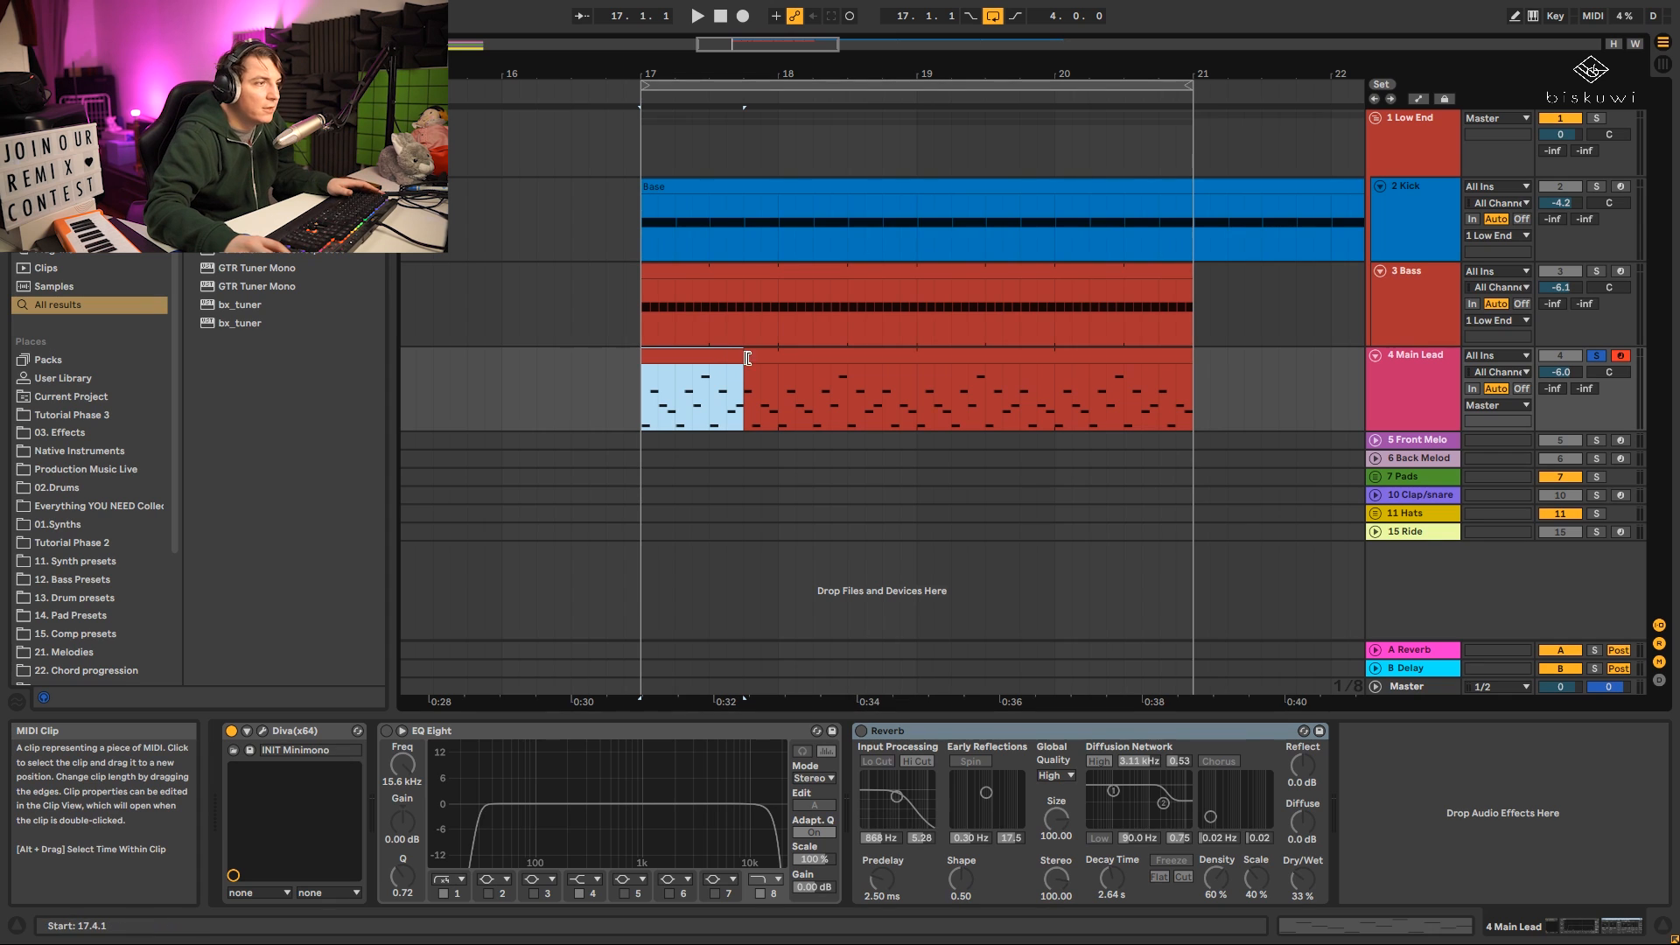
key(ctrl+e)
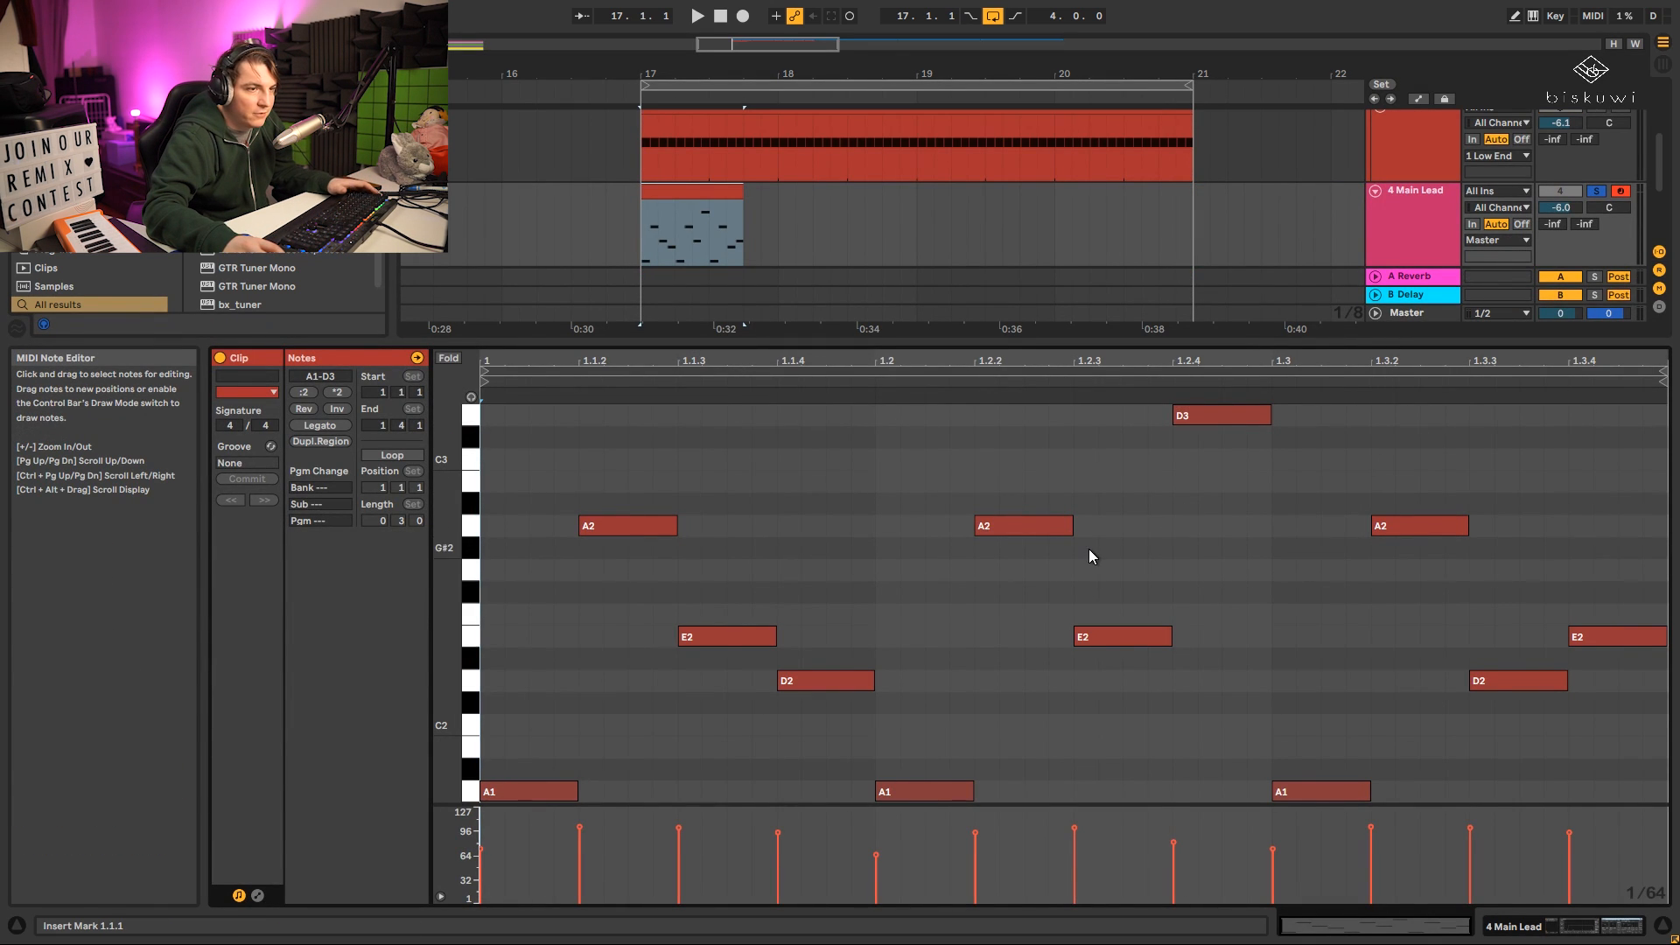
Turn on looping for the Main Lead clip and extend it to 20.3.1, auditioning the repeated melody.
key(space)
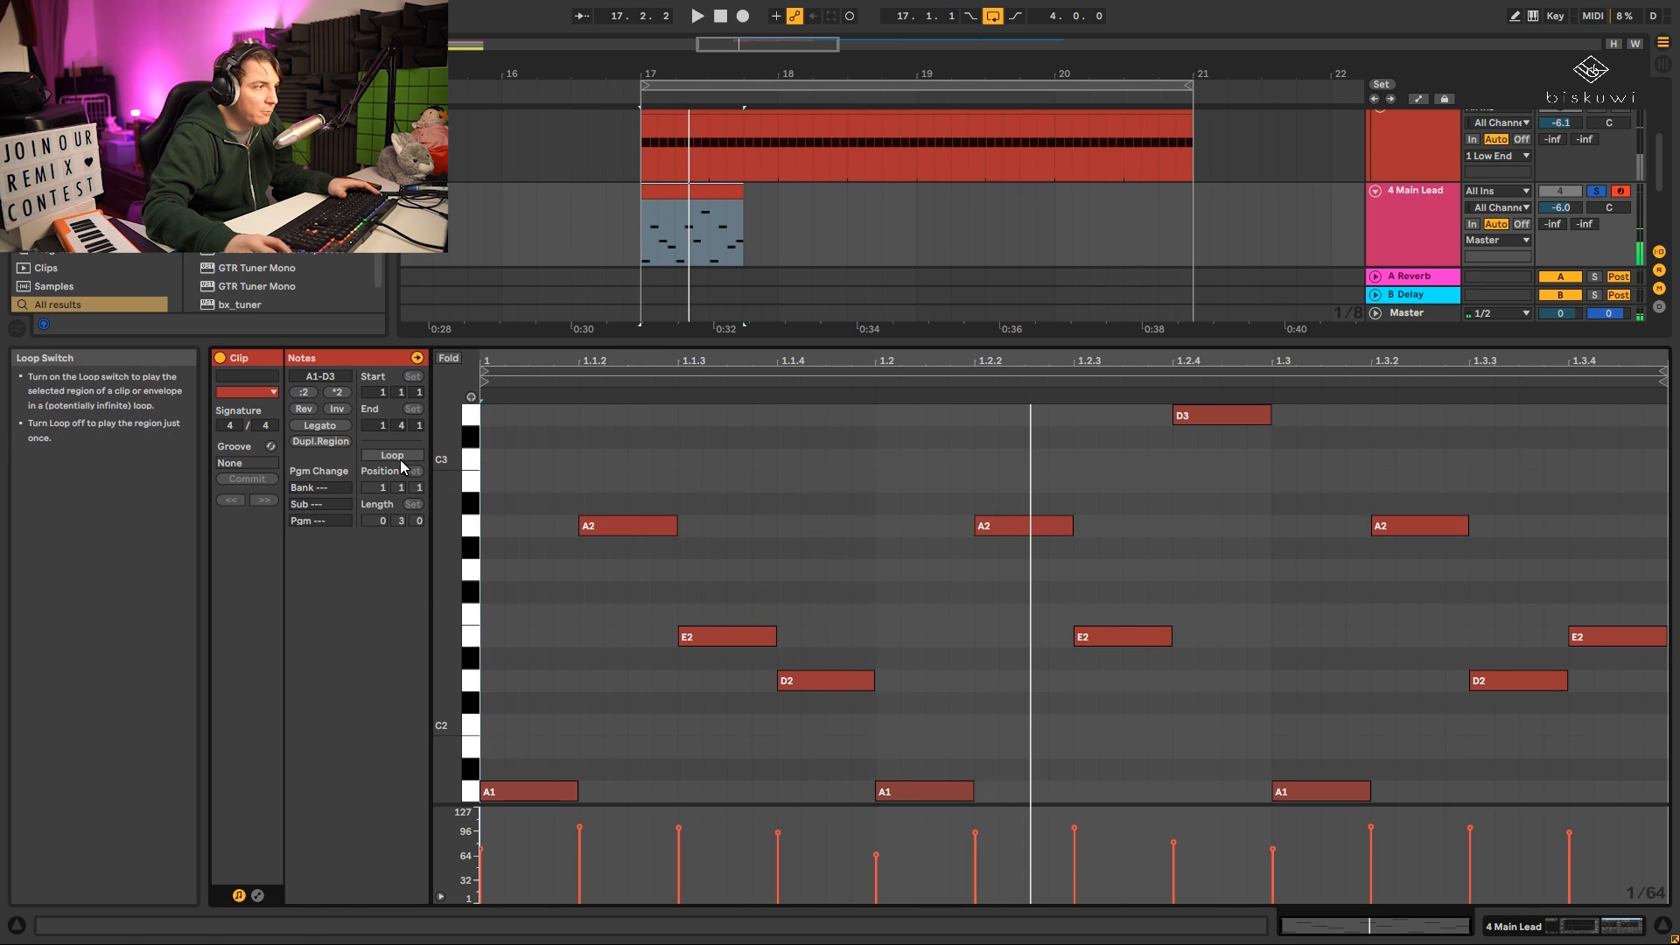
click(392, 455)
drag(737, 198, 1124, 200)
key(space)
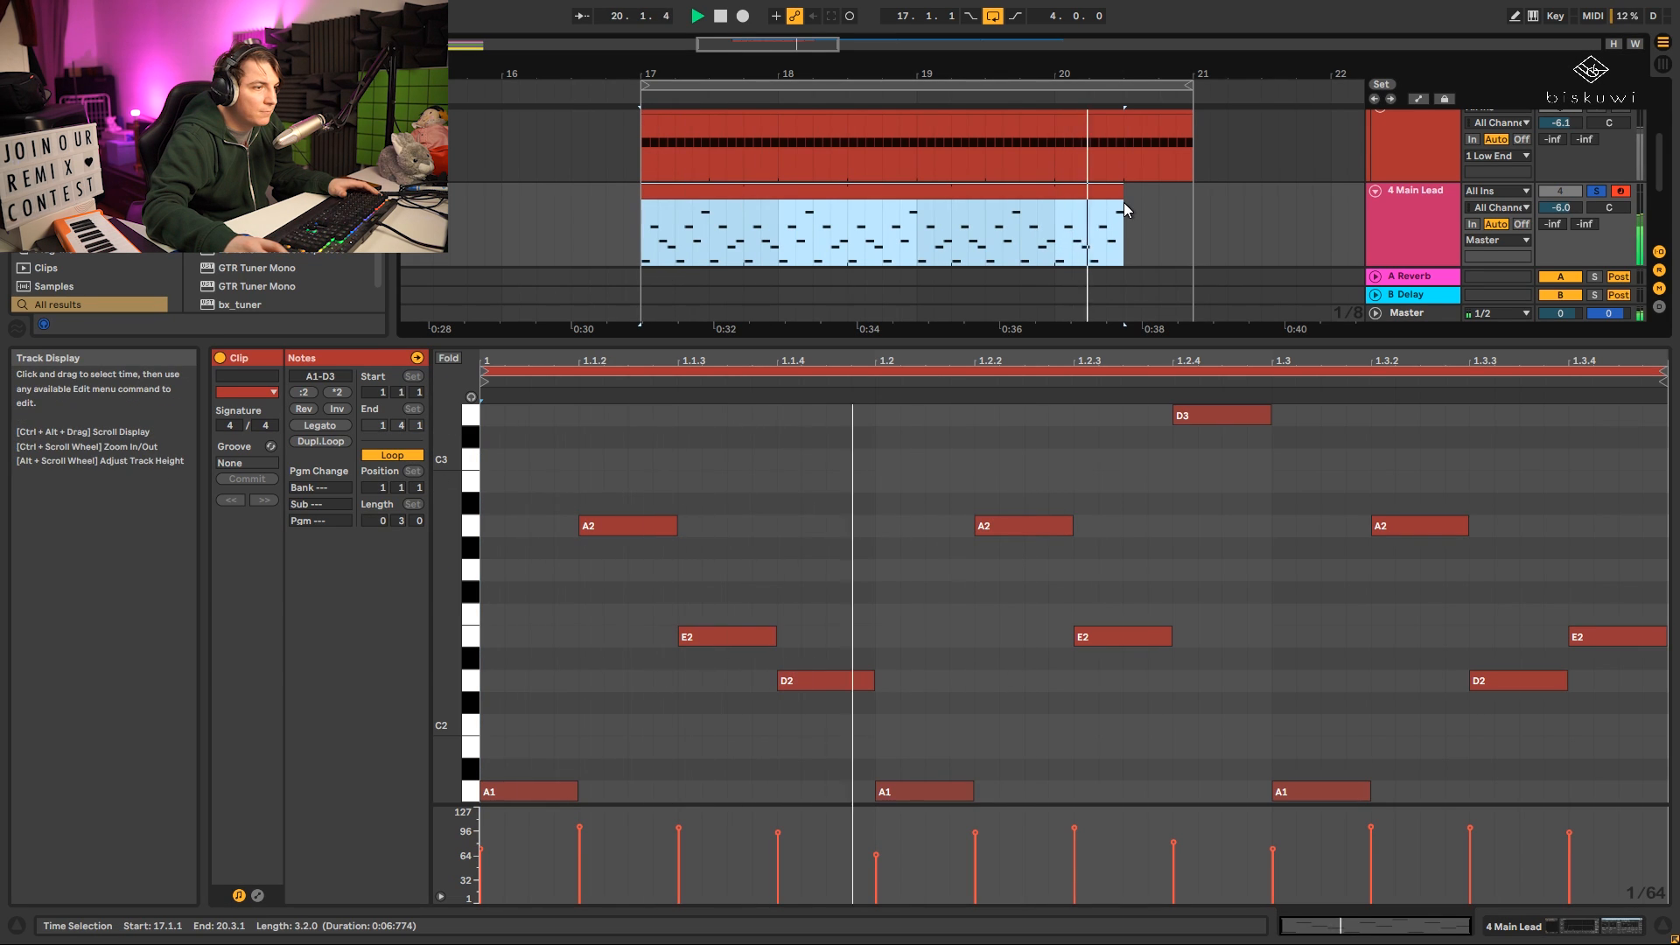
key(space)
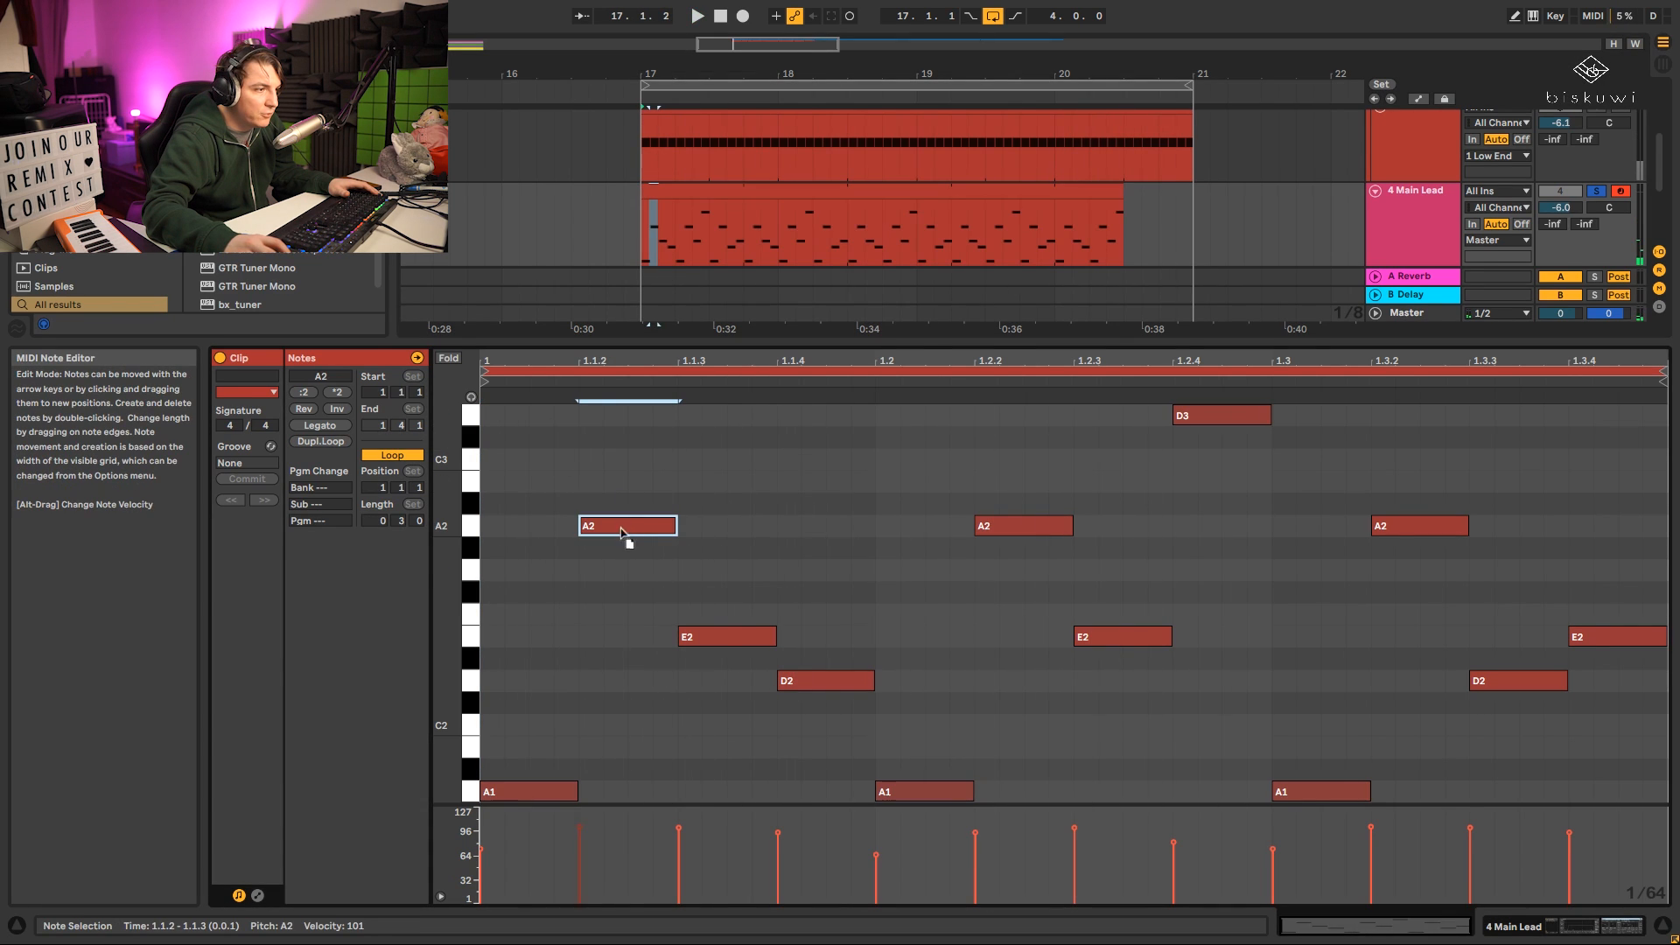
Try the note at 1.1.2 at D2 and A1, return it to A2, and audition the melody.
drag(622, 526, 616, 681)
scroll(796, 681, down, 3)
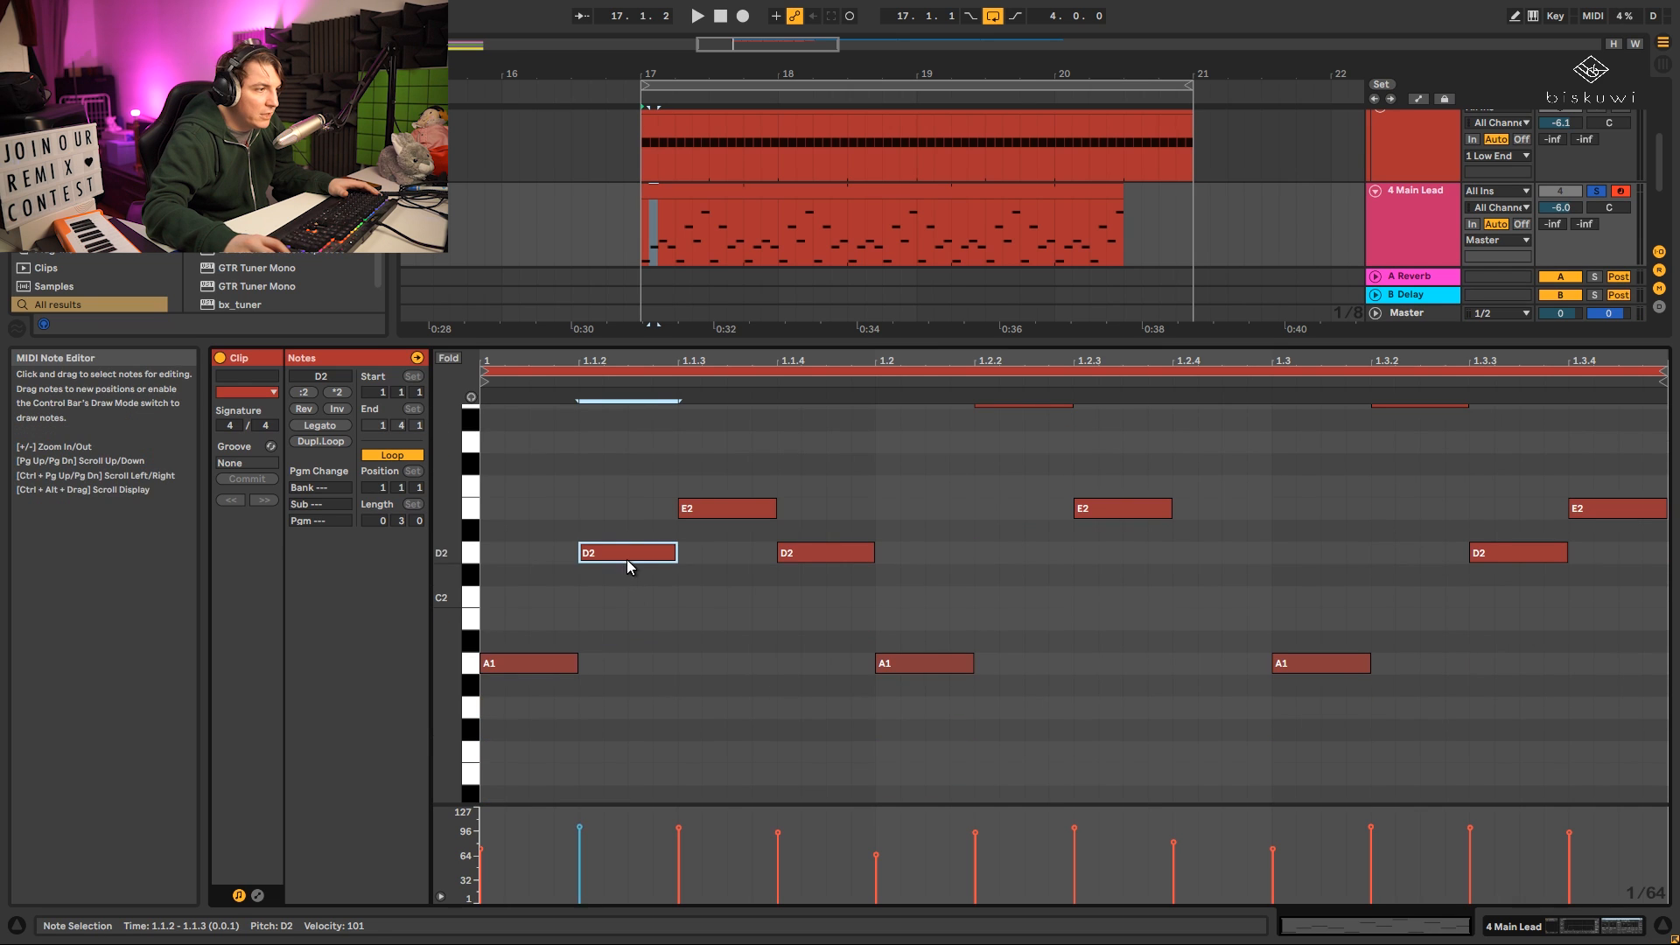
drag(626, 559, 637, 658)
key(shift+Up)
key(space)
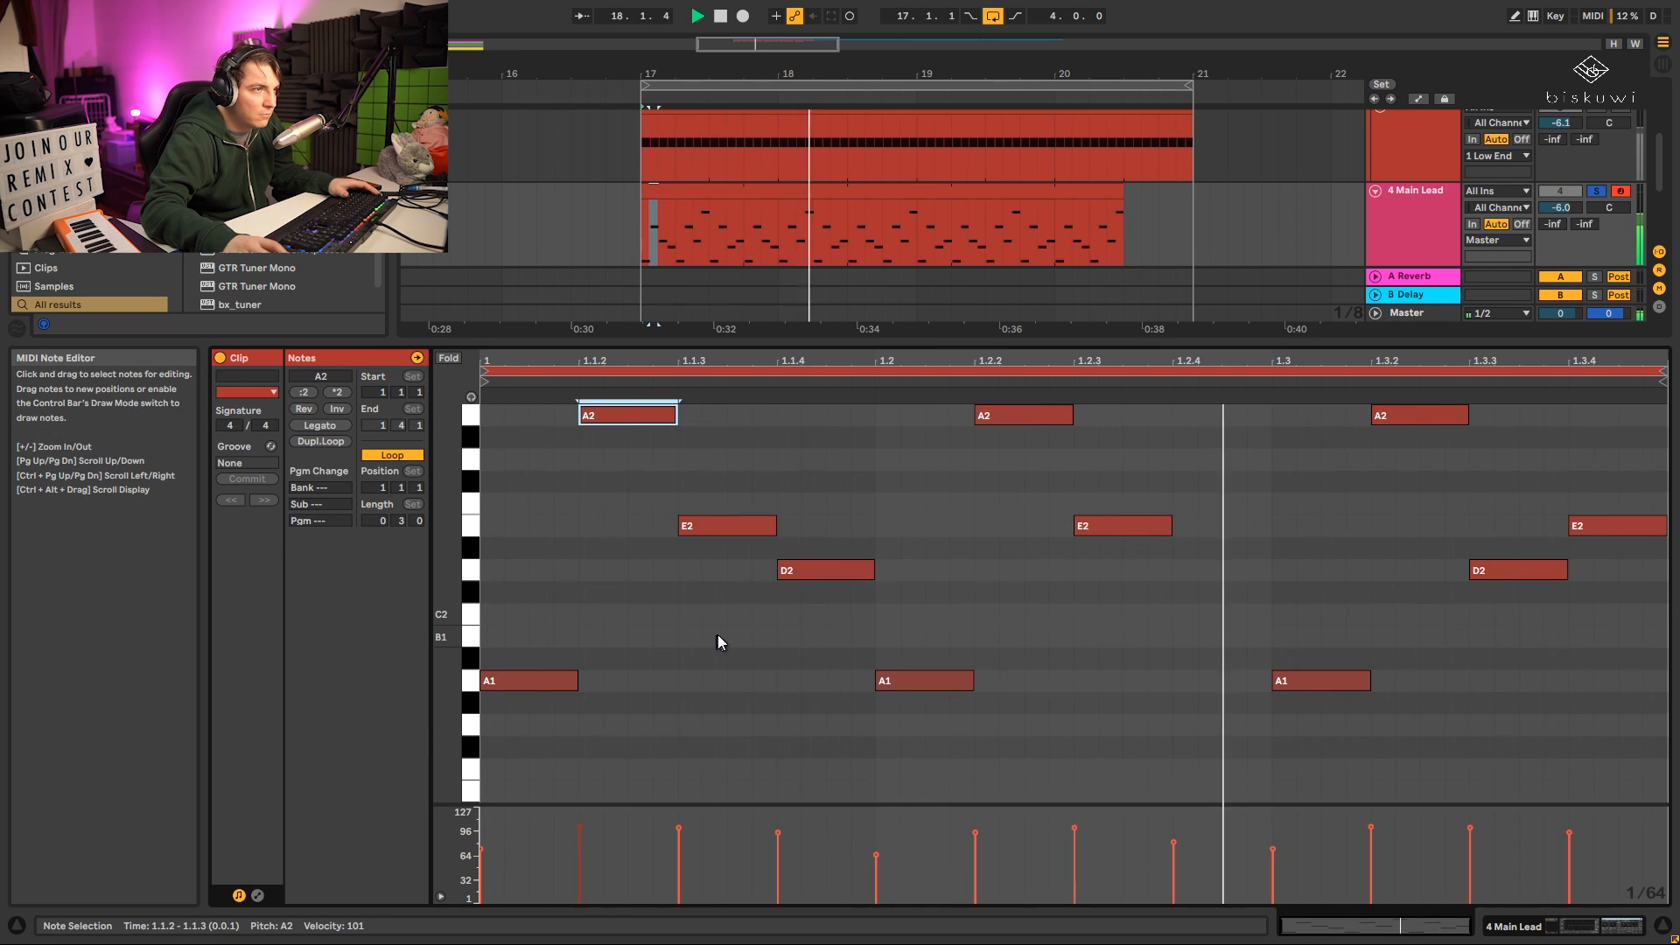
key(space)
Shorten the Main Lead clip to end at 19.1.1, duplicate it up to 21.1.1, and play it unsoloed with the other tracks.
drag(1123, 226, 916, 189)
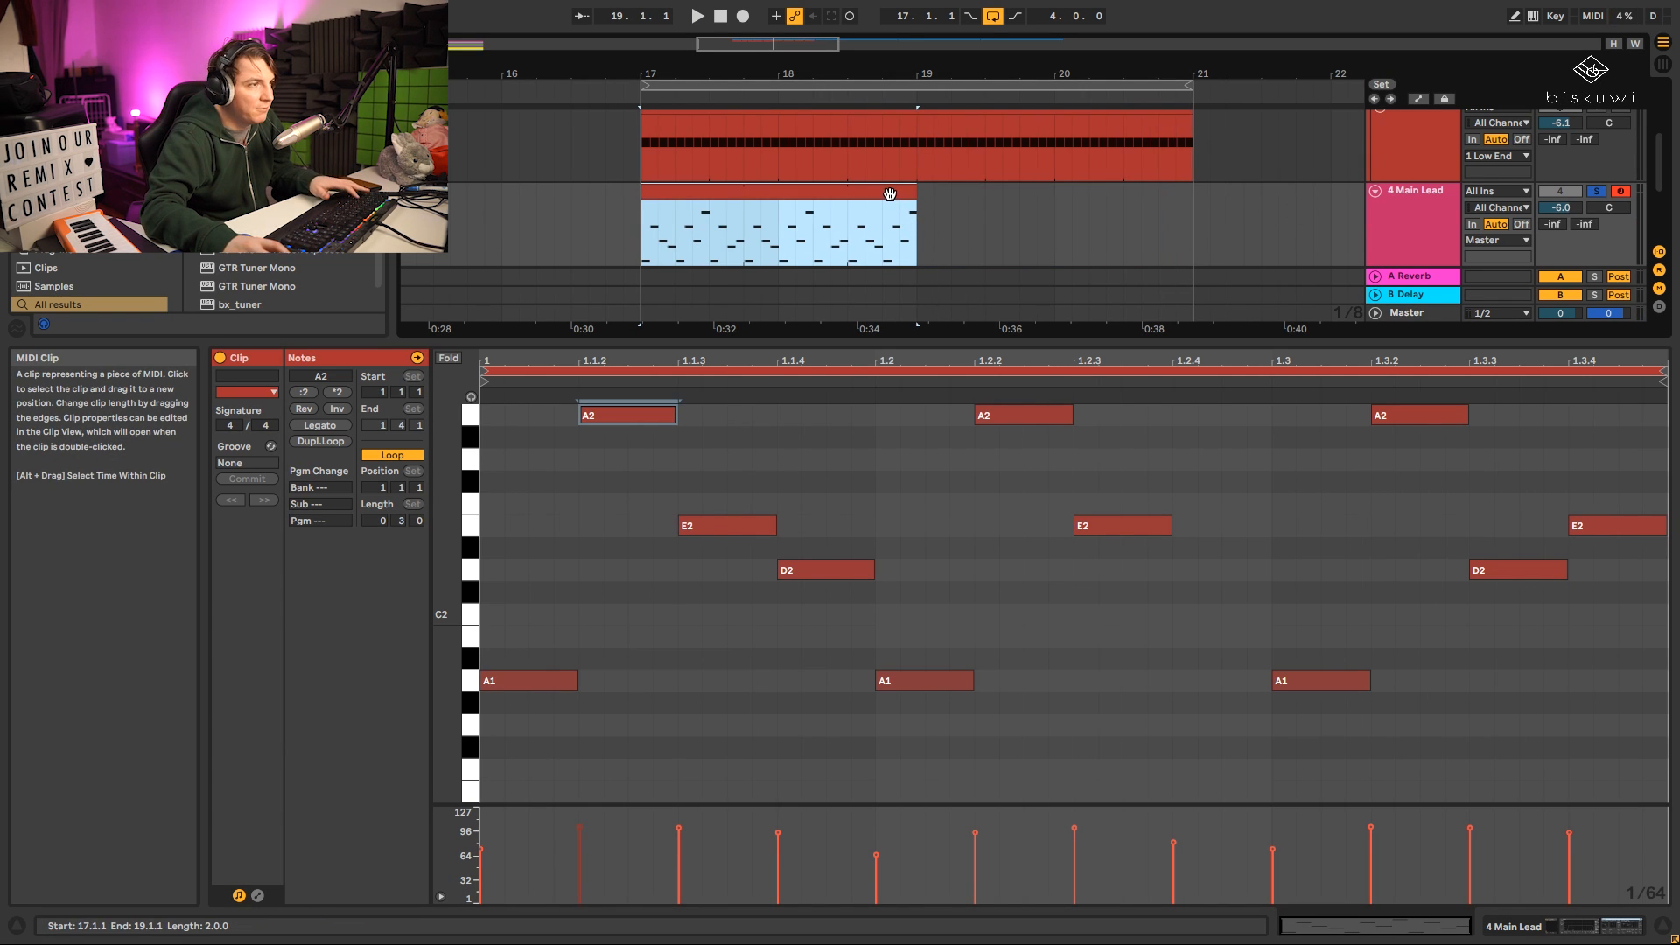
key(ctrl+d)
click(1595, 190)
key(space)
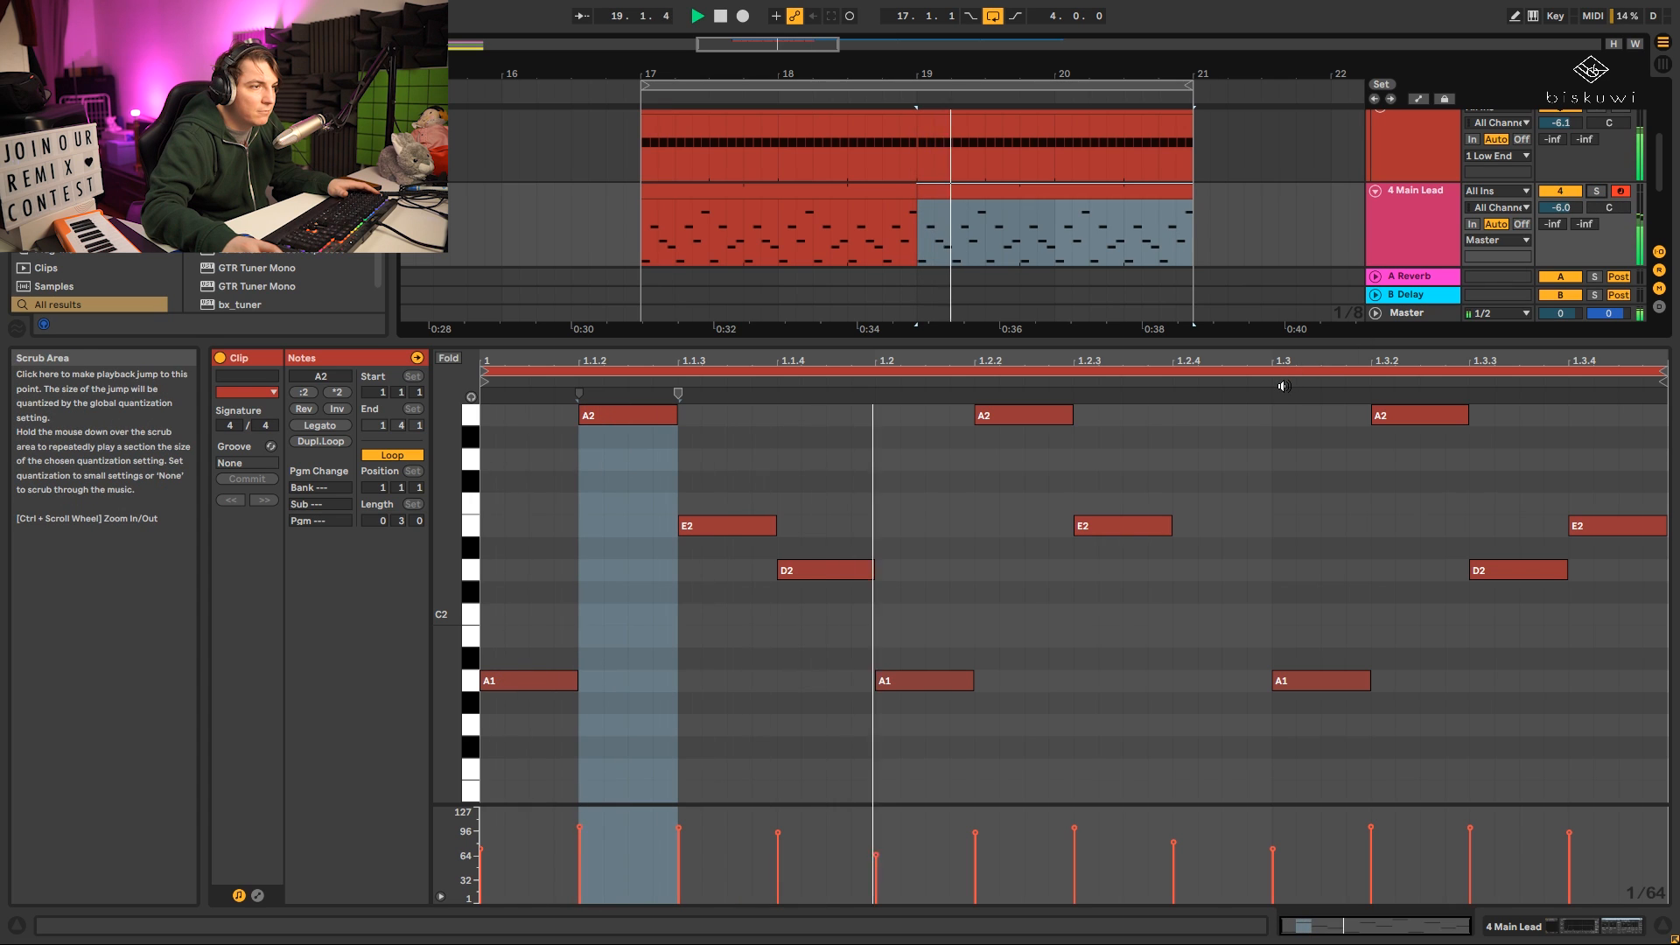
Lower the A2 notes at 1.1.2 and 1.3.2 in the second Main Lead clip by an octave to A1.
scroll(952, 610, up, 2)
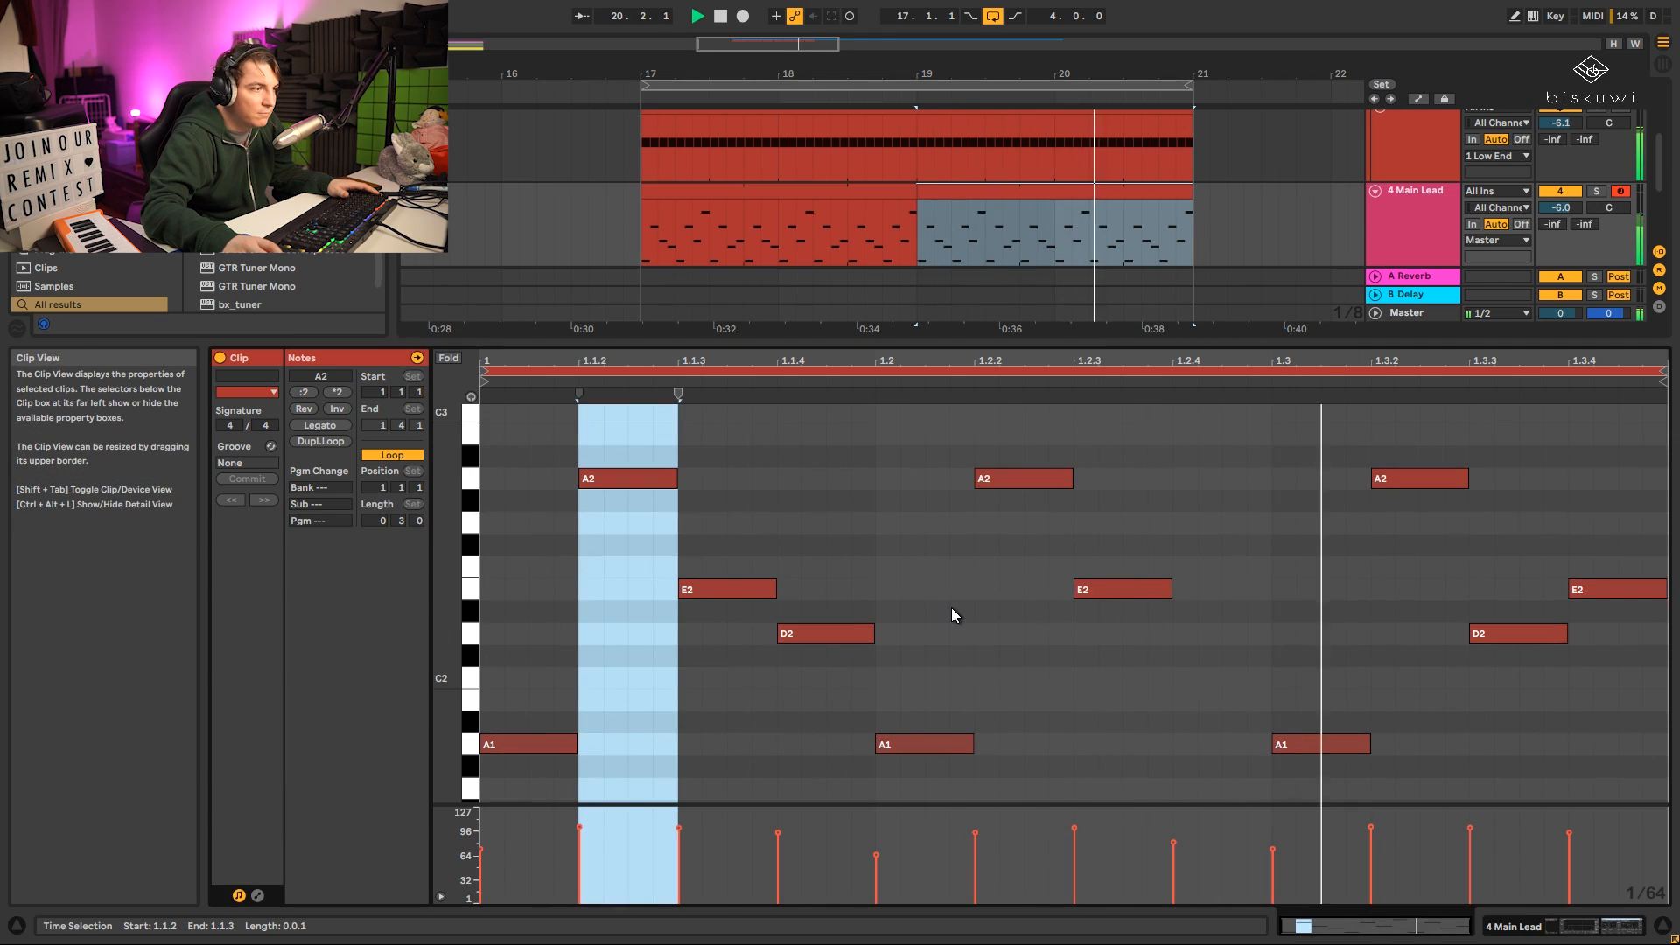
click(639, 487)
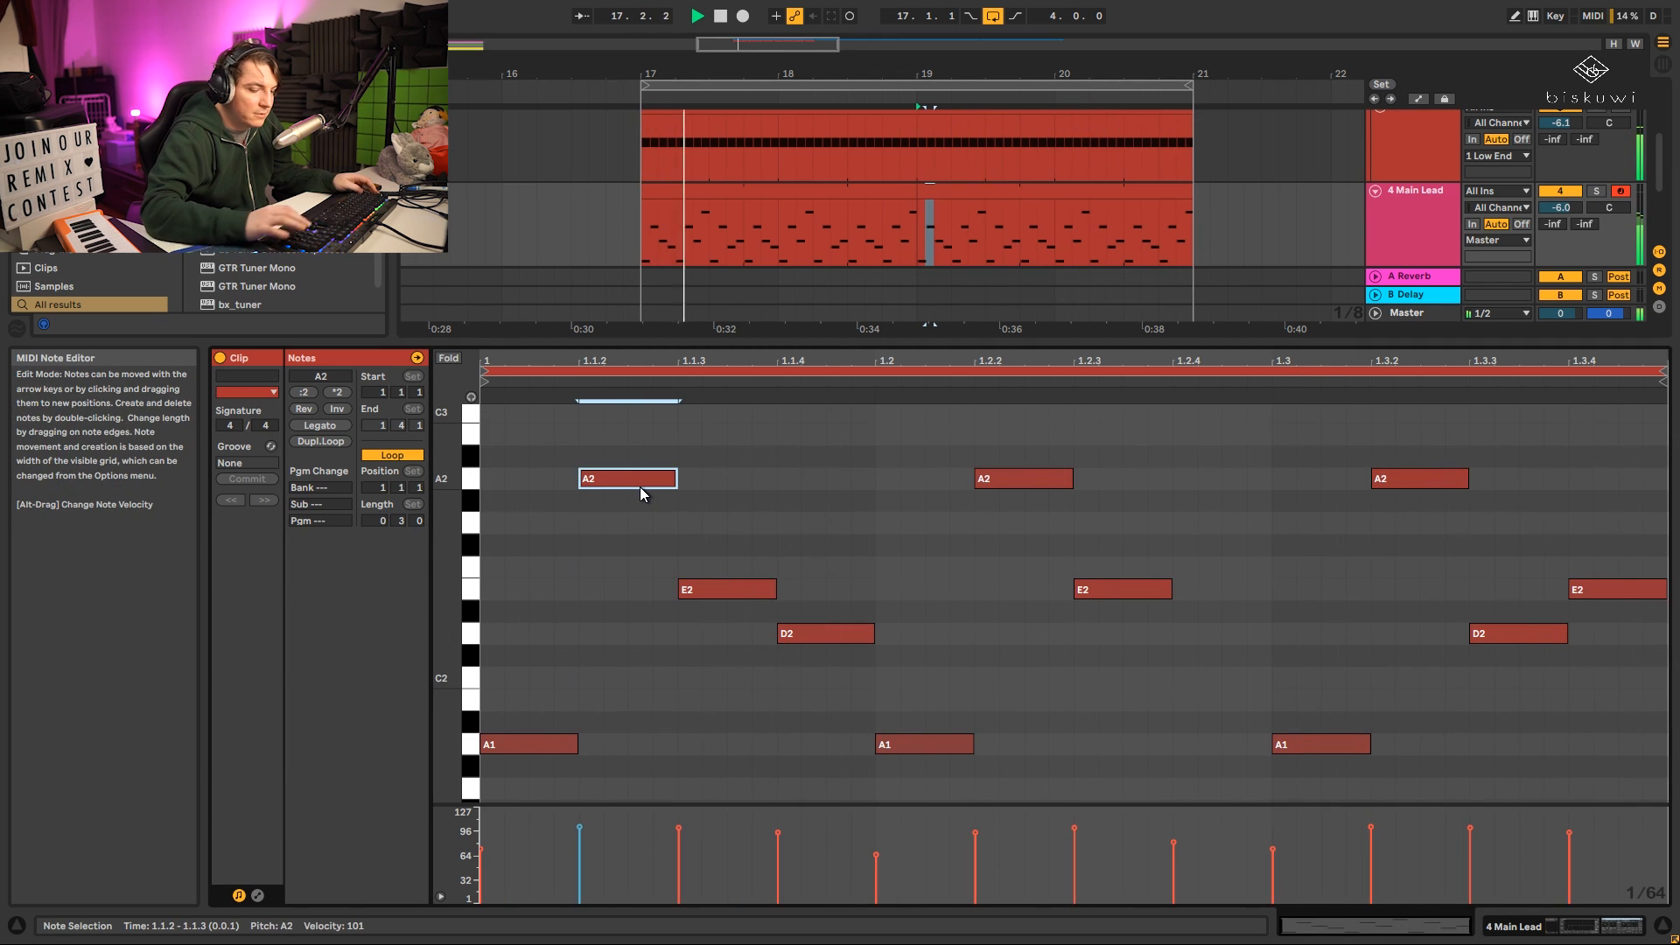
key(shift+Down)
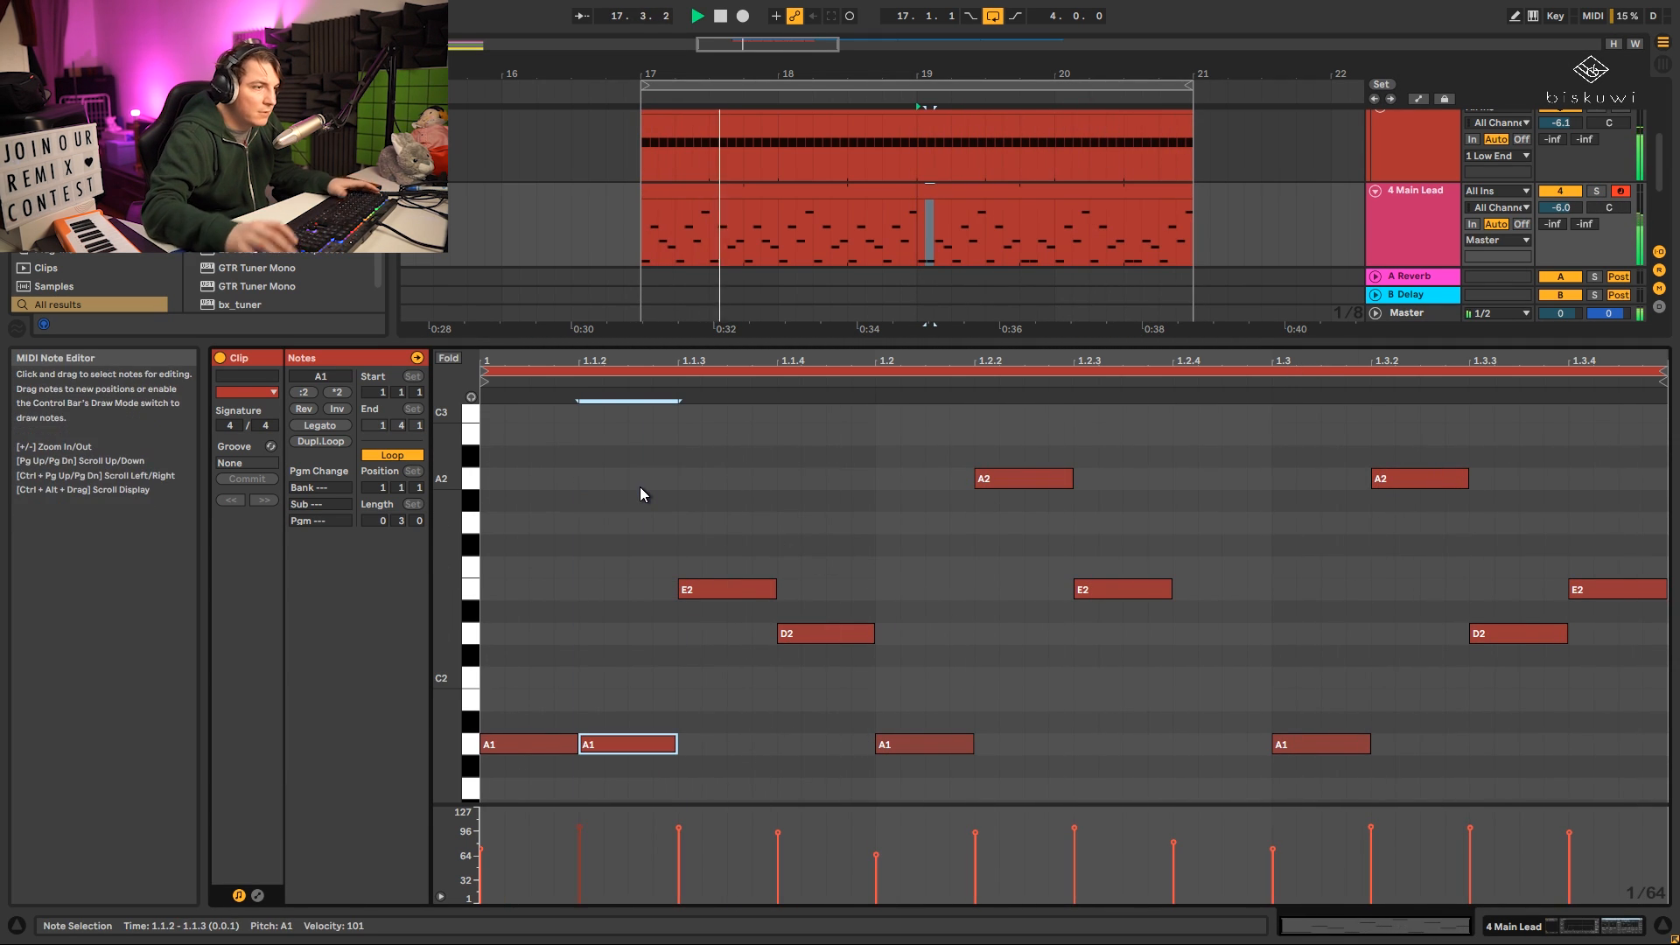
click(1032, 480)
click(1379, 483)
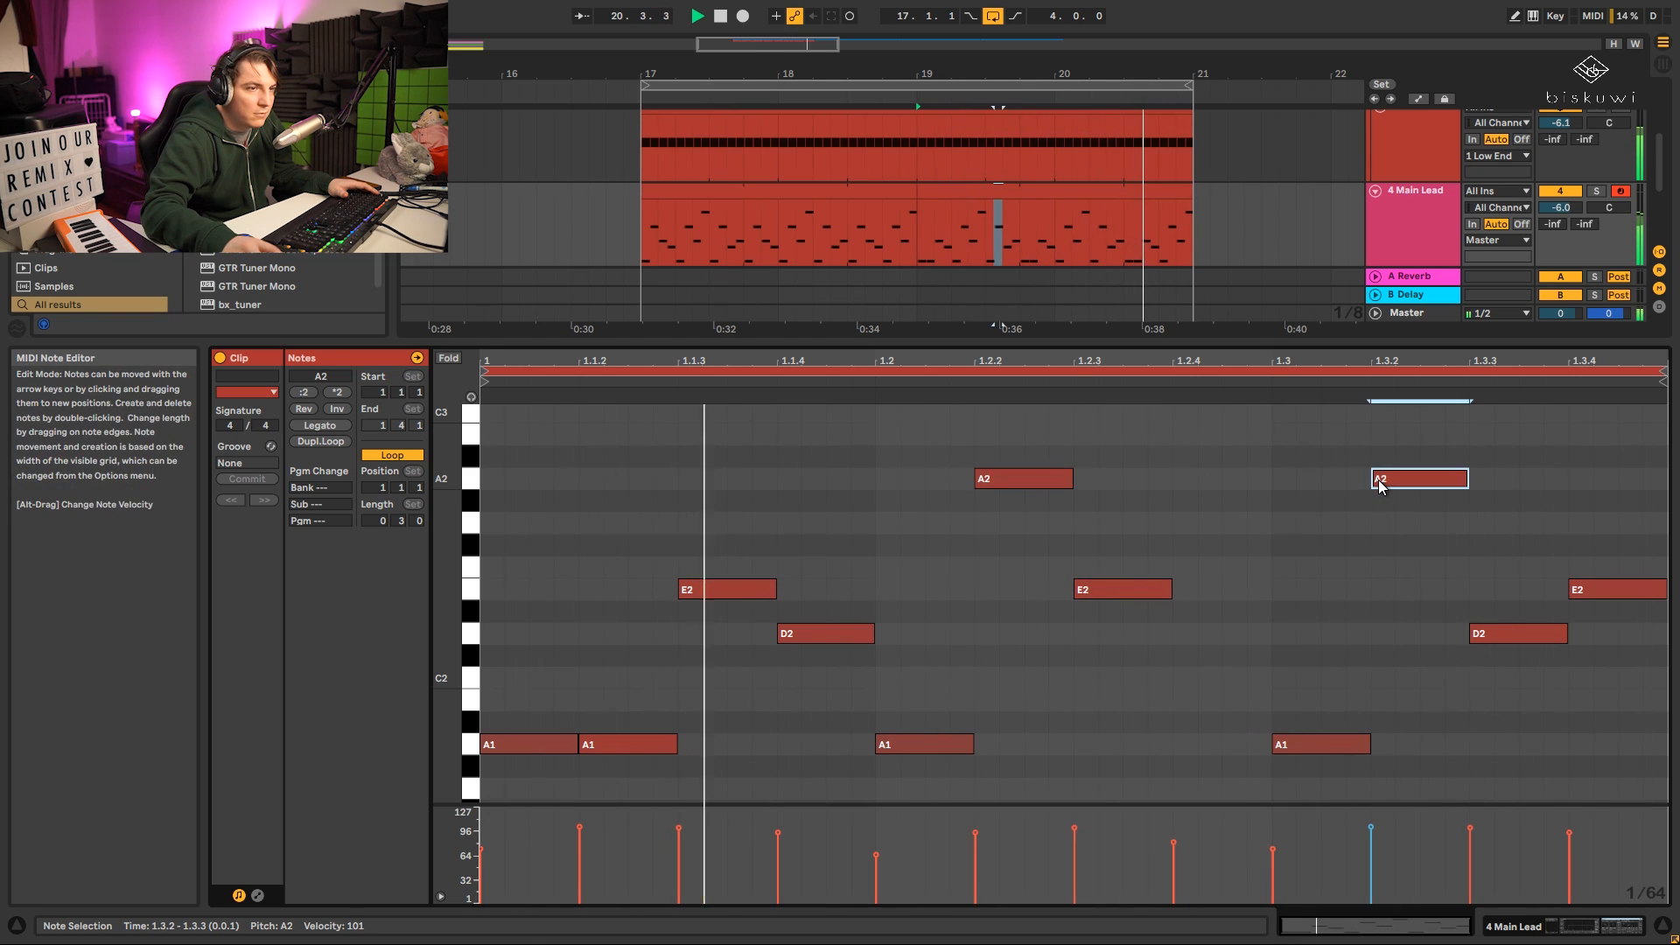
key(shift+Down)
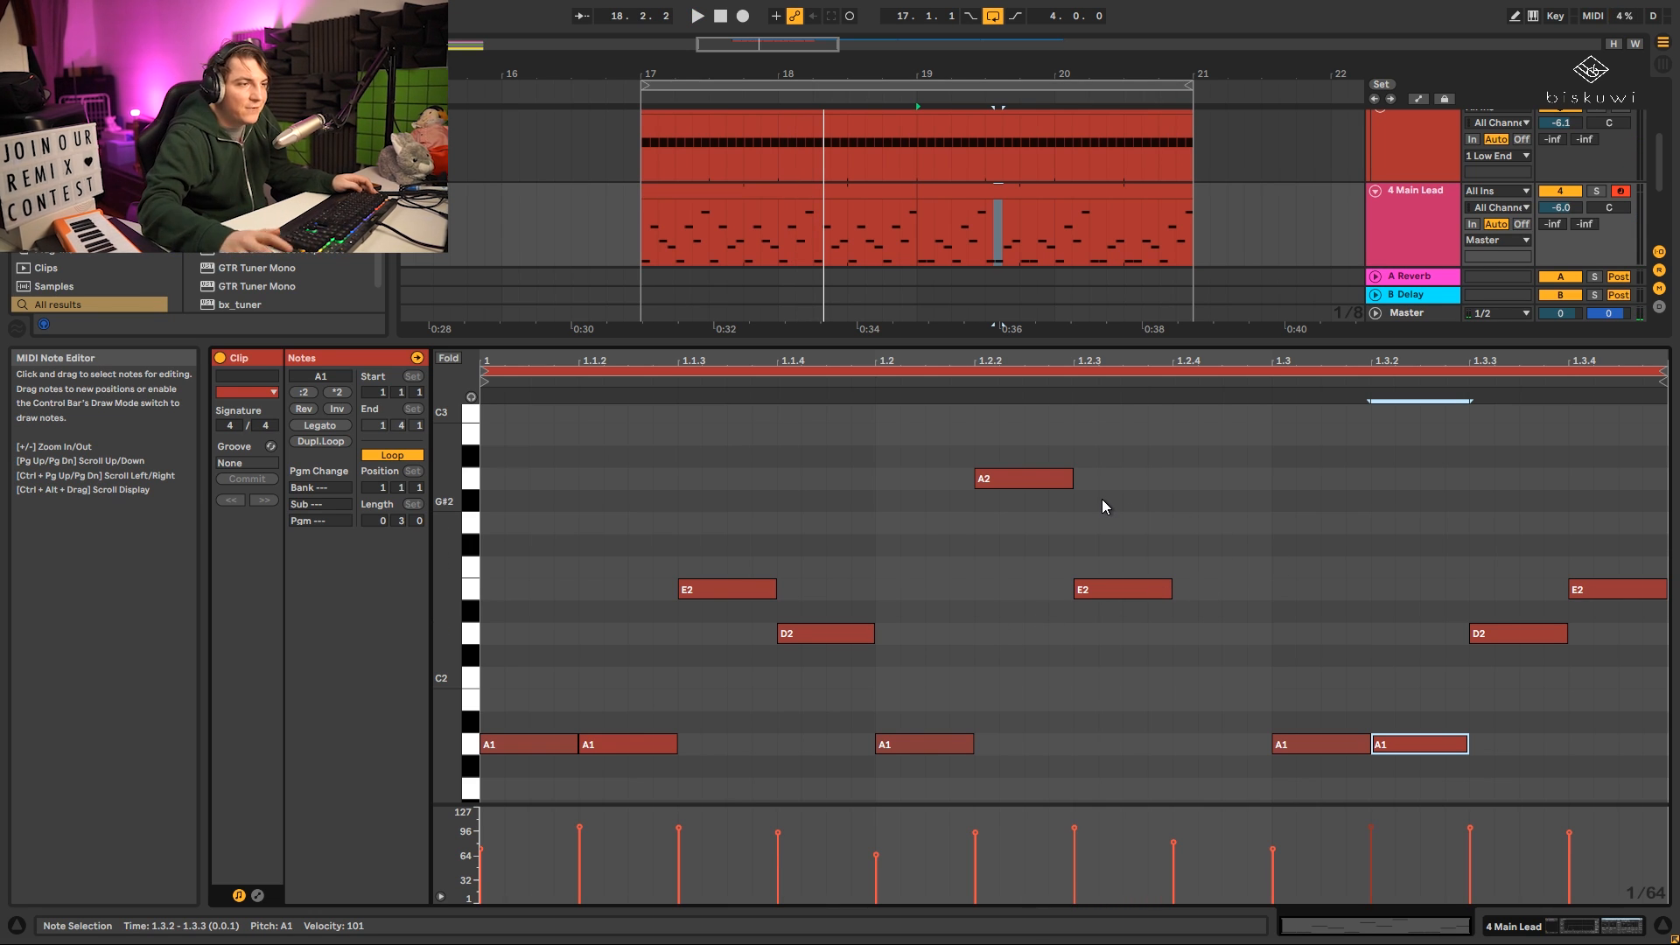
Lower the A2 at 1.2.2 to A1 and add a D2 note from 1.2.4 to 1.3.1 in the second clip.
click(1001, 479)
key(shift+Down)
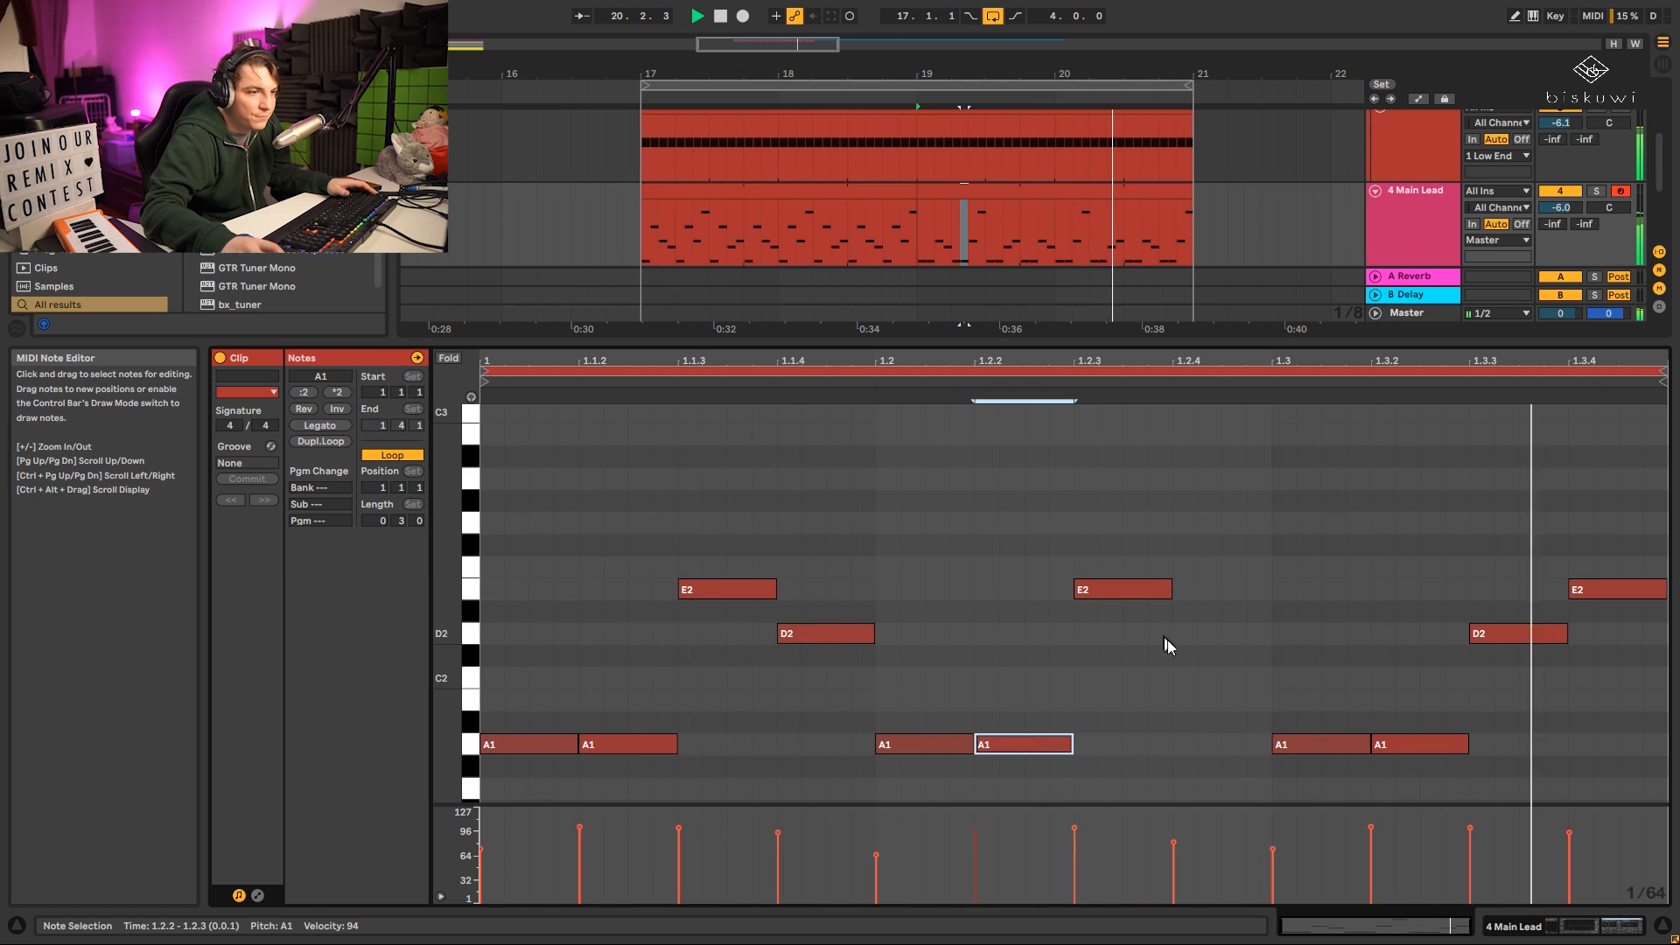
key(space)
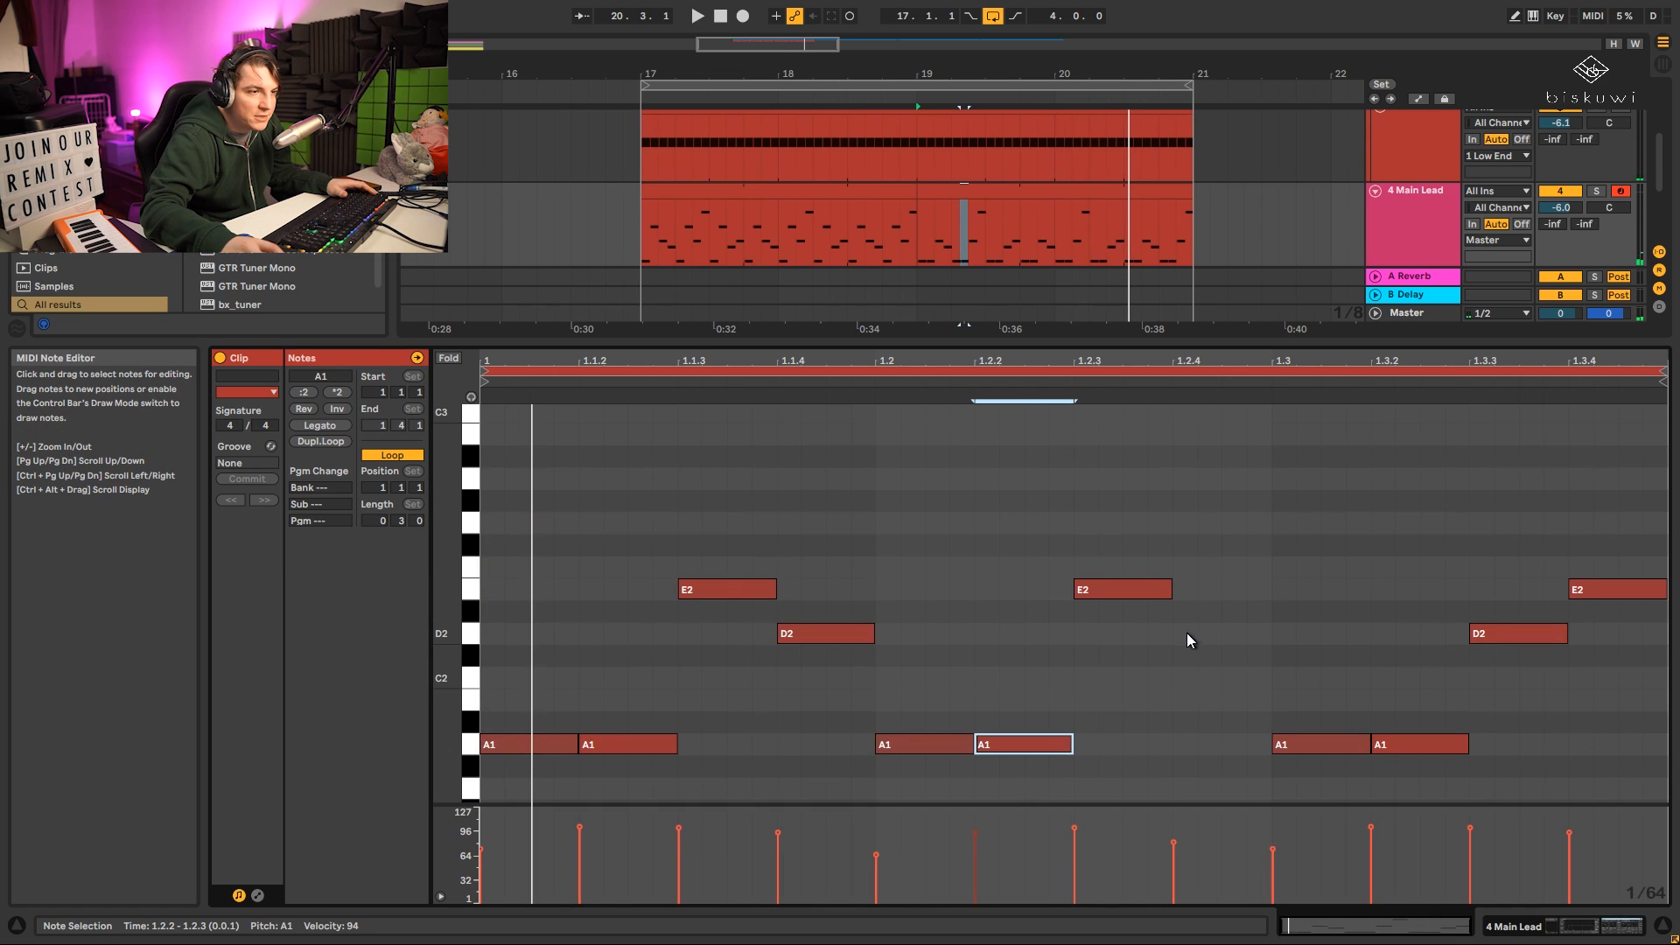
double_click(1183, 634)
drag(1191, 633, 1262, 636)
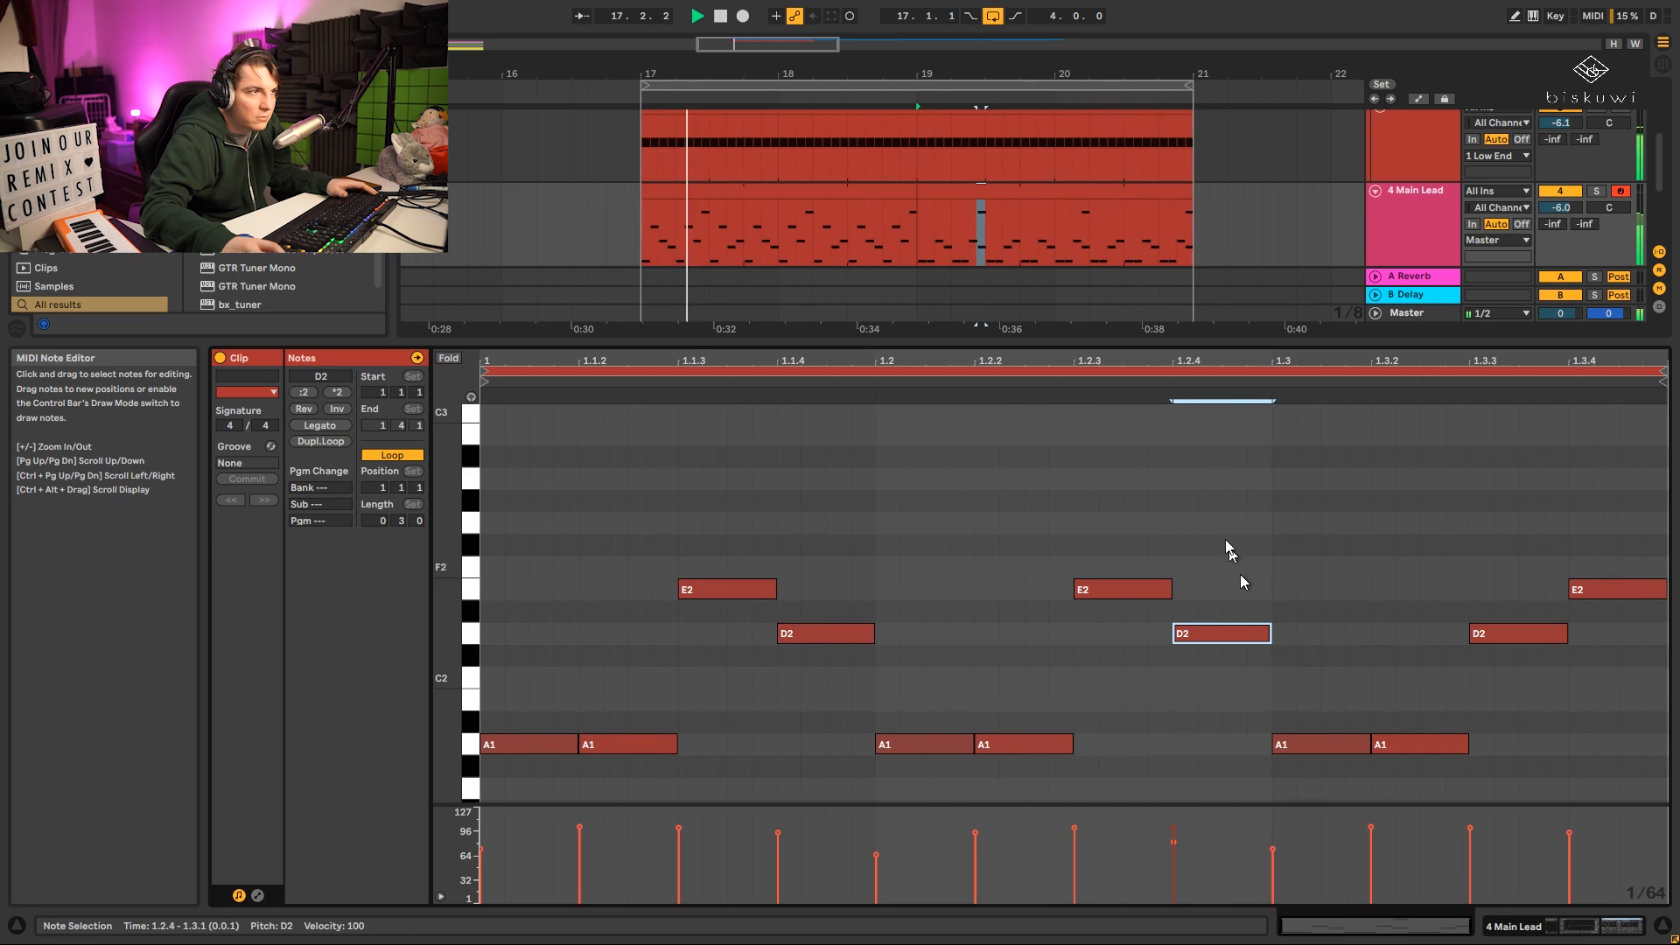
Replace the first Main Lead clip at 17.1.1 with a copy of the edited second clip and play it.
click(869, 196)
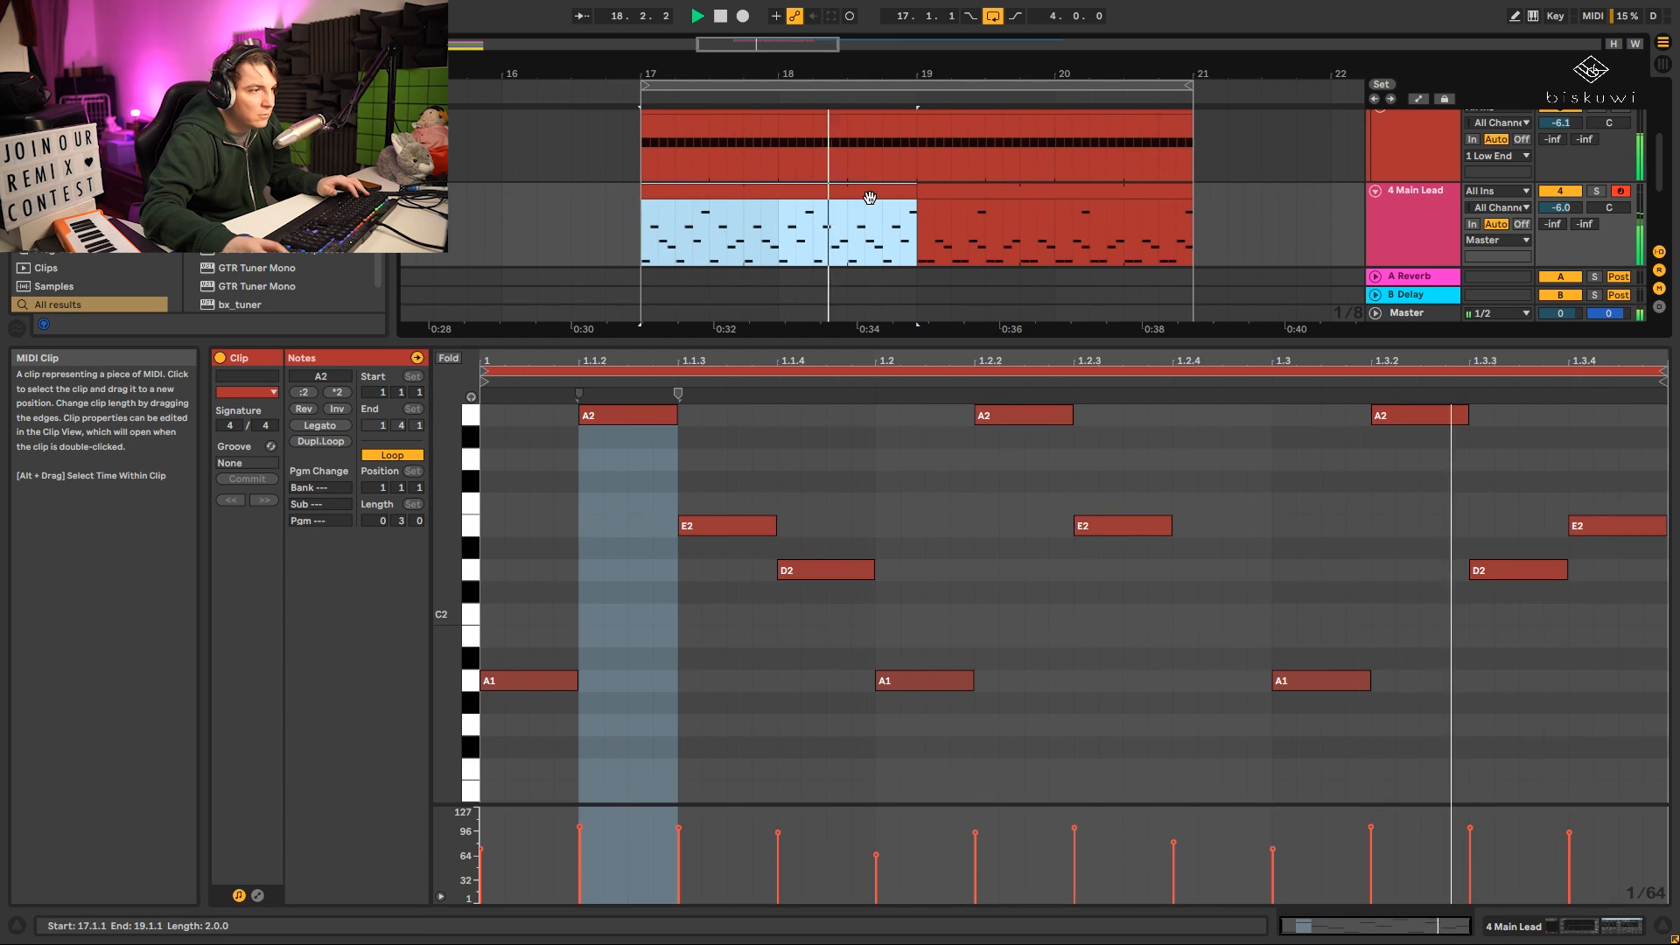
key(space)
key(Delete)
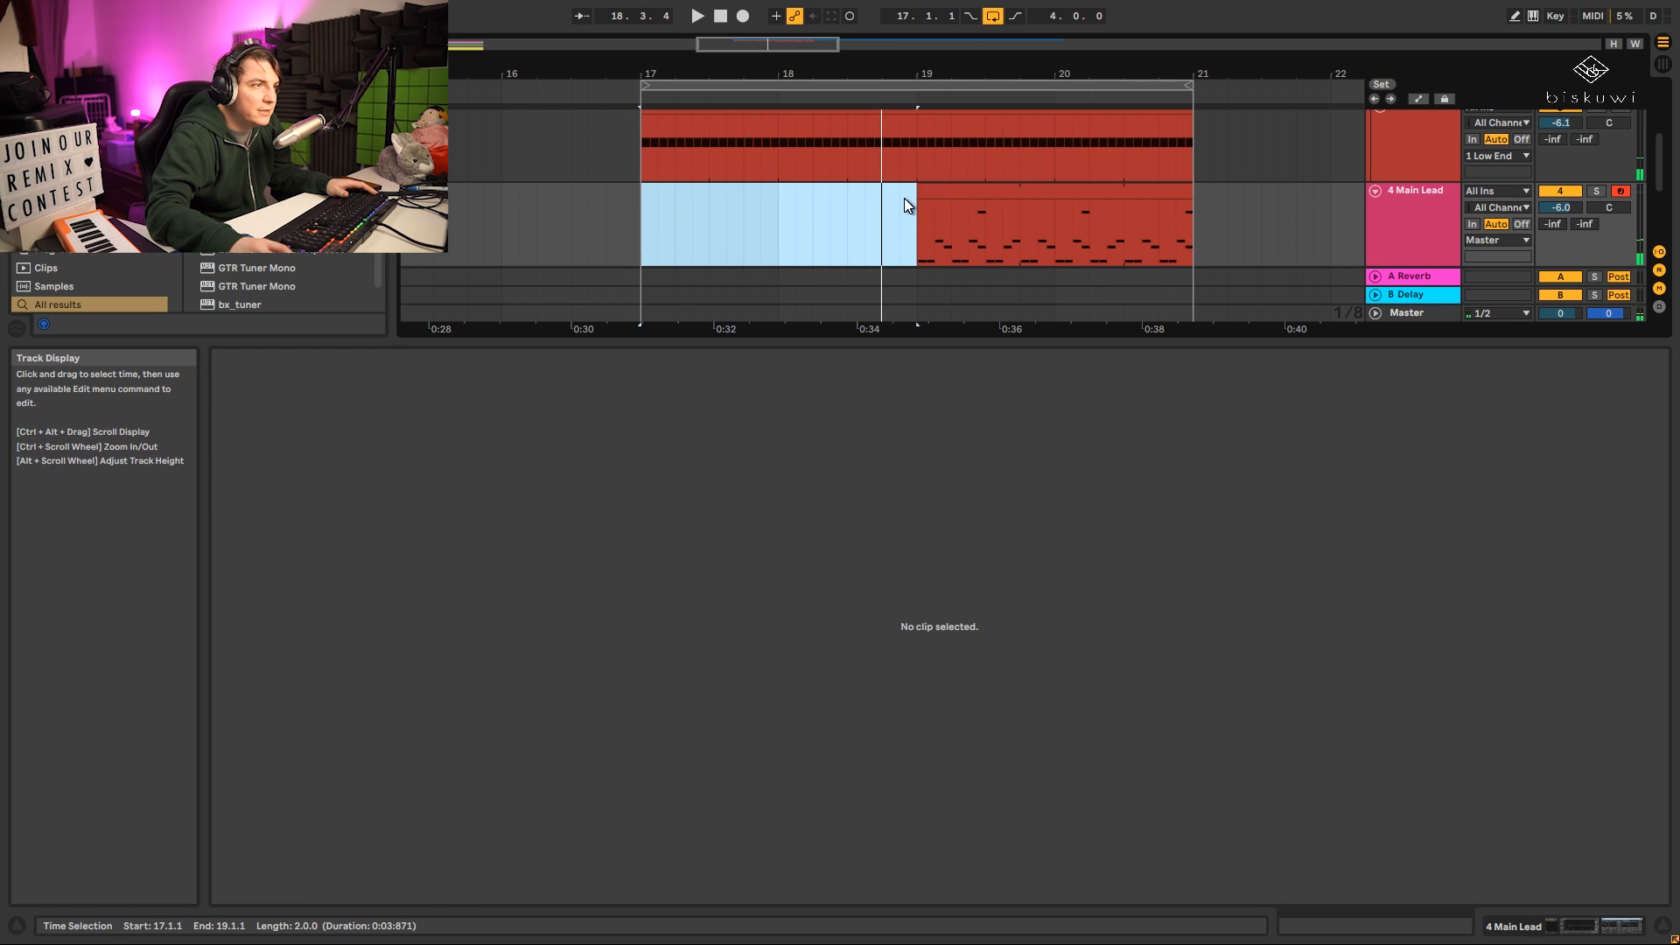
drag(946, 192, 668, 210)
key(space)
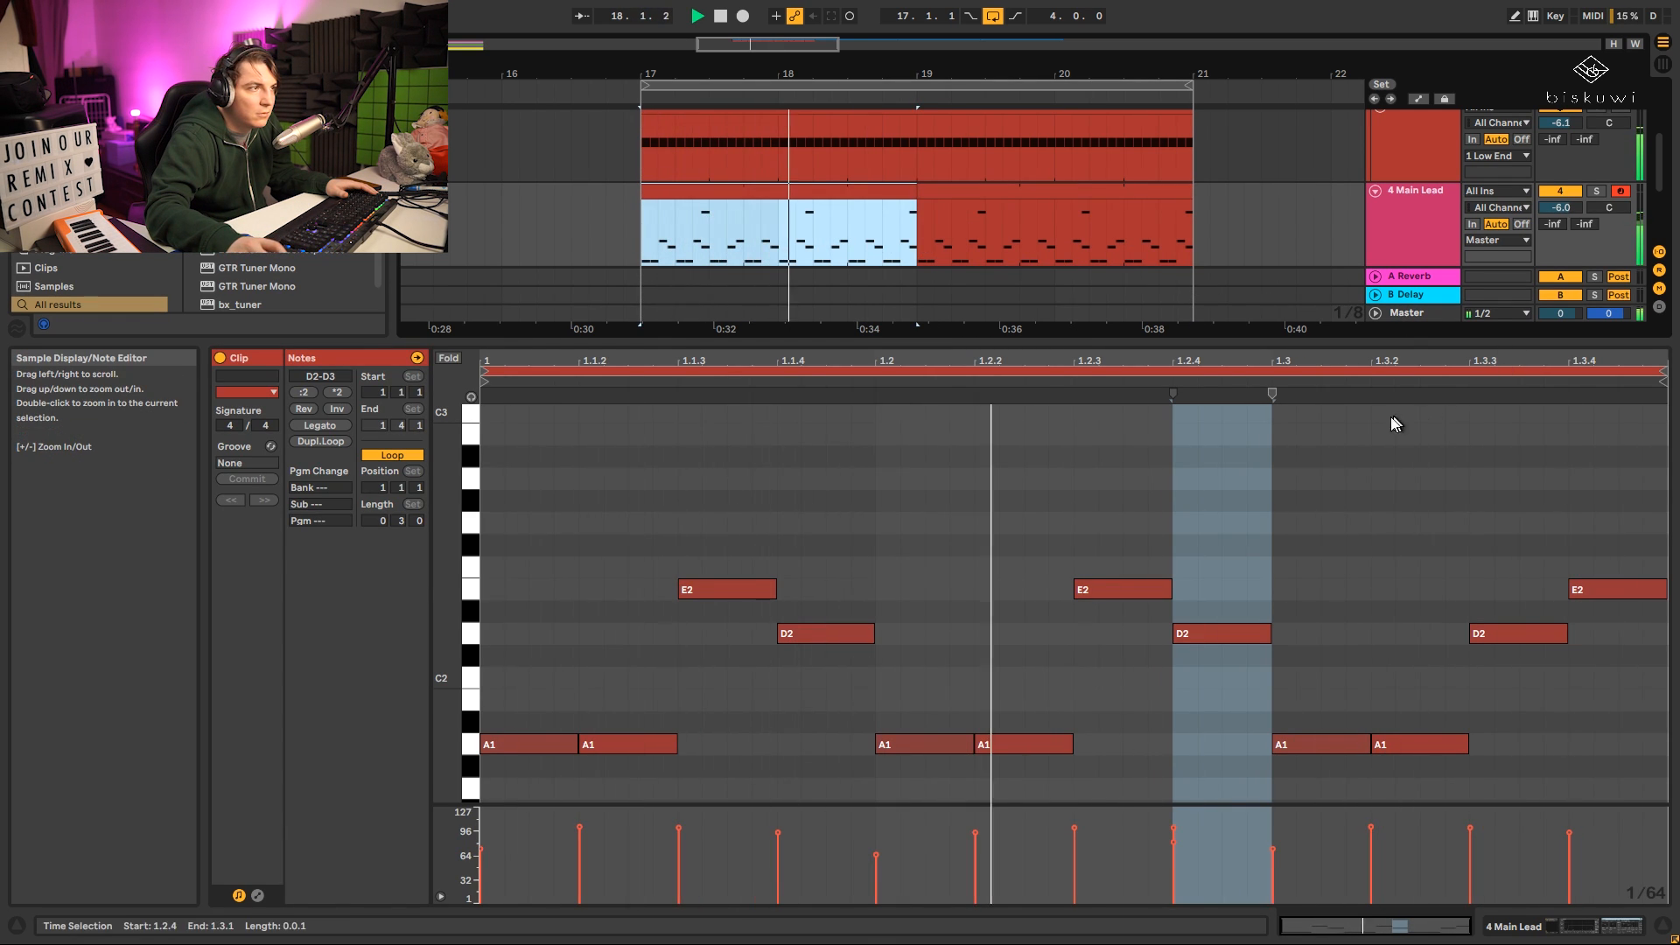
Delete the D3 note at 1.2.4 from the first Main Lead clip and duplicate that clip over 19.1.1 to 21.1.1.
scroll(1458, 481, up, 3)
click(1457, 482)
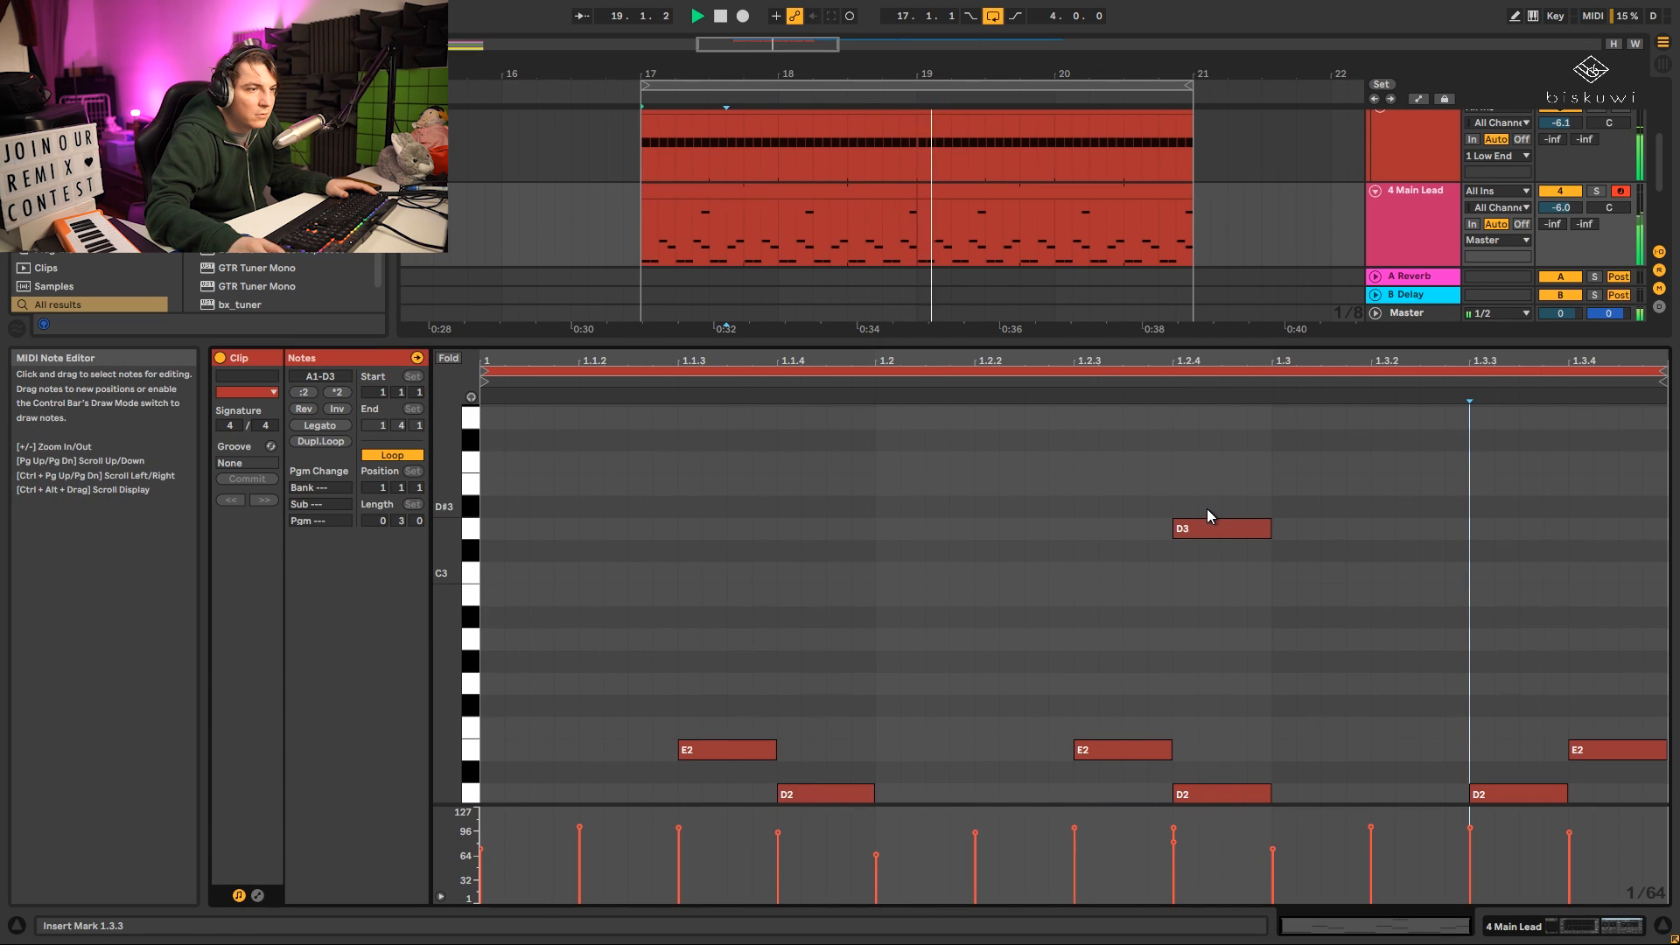
click(1225, 530)
click(1226, 541)
scroll(1142, 464, down, 6)
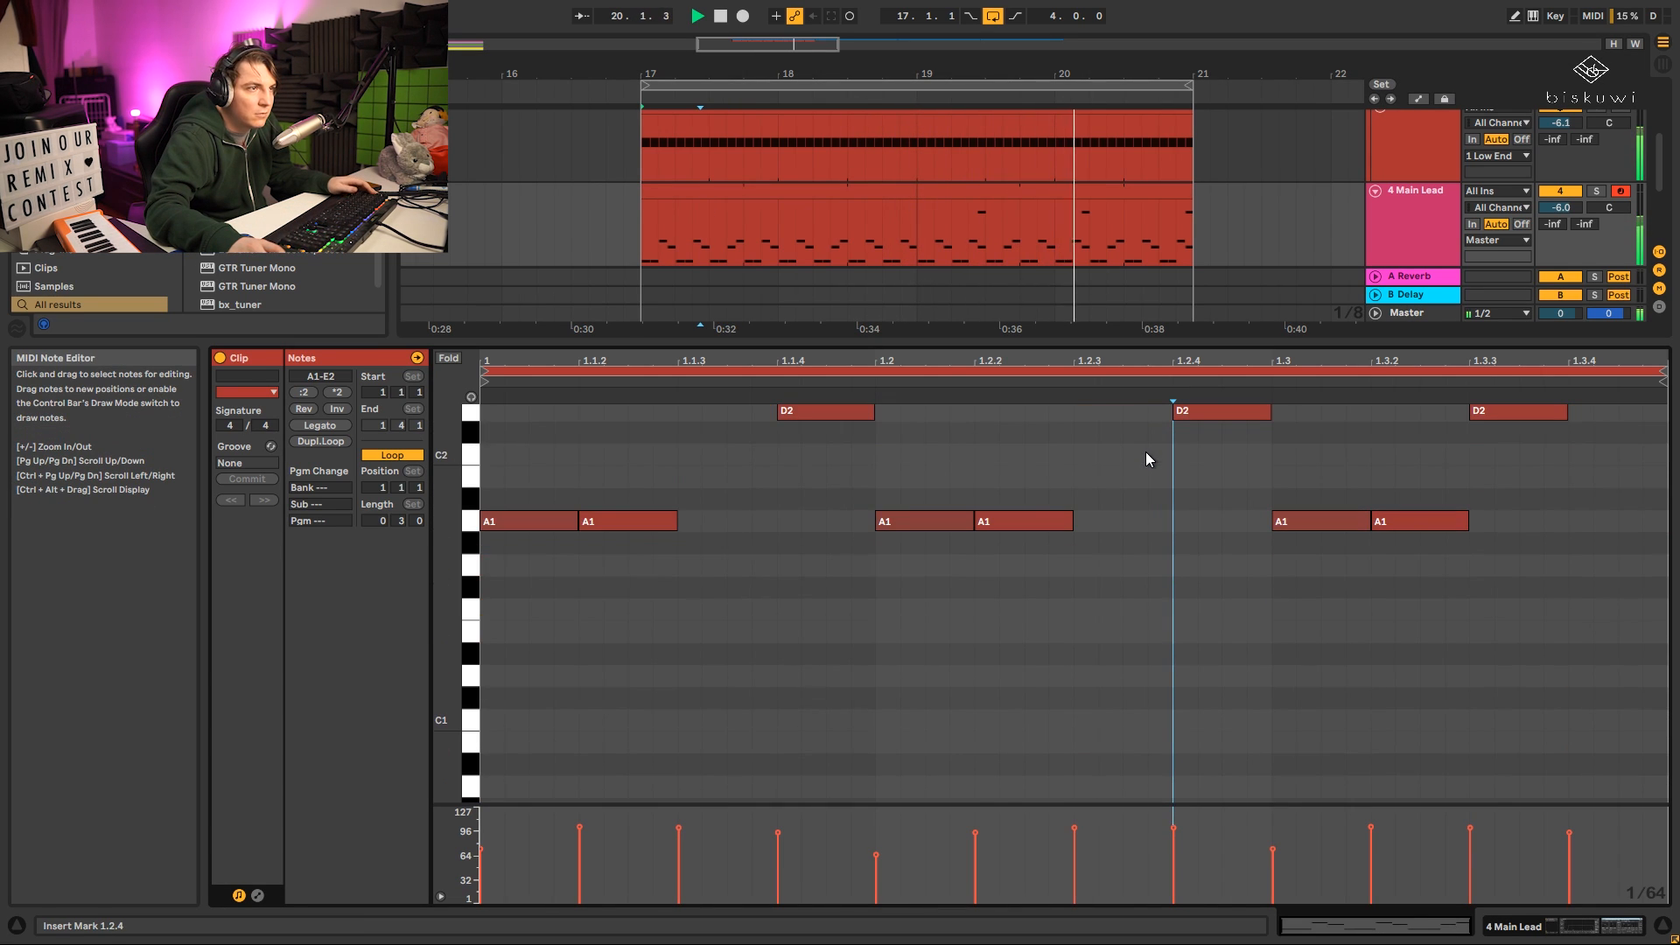
scroll(1052, 482, up, 3)
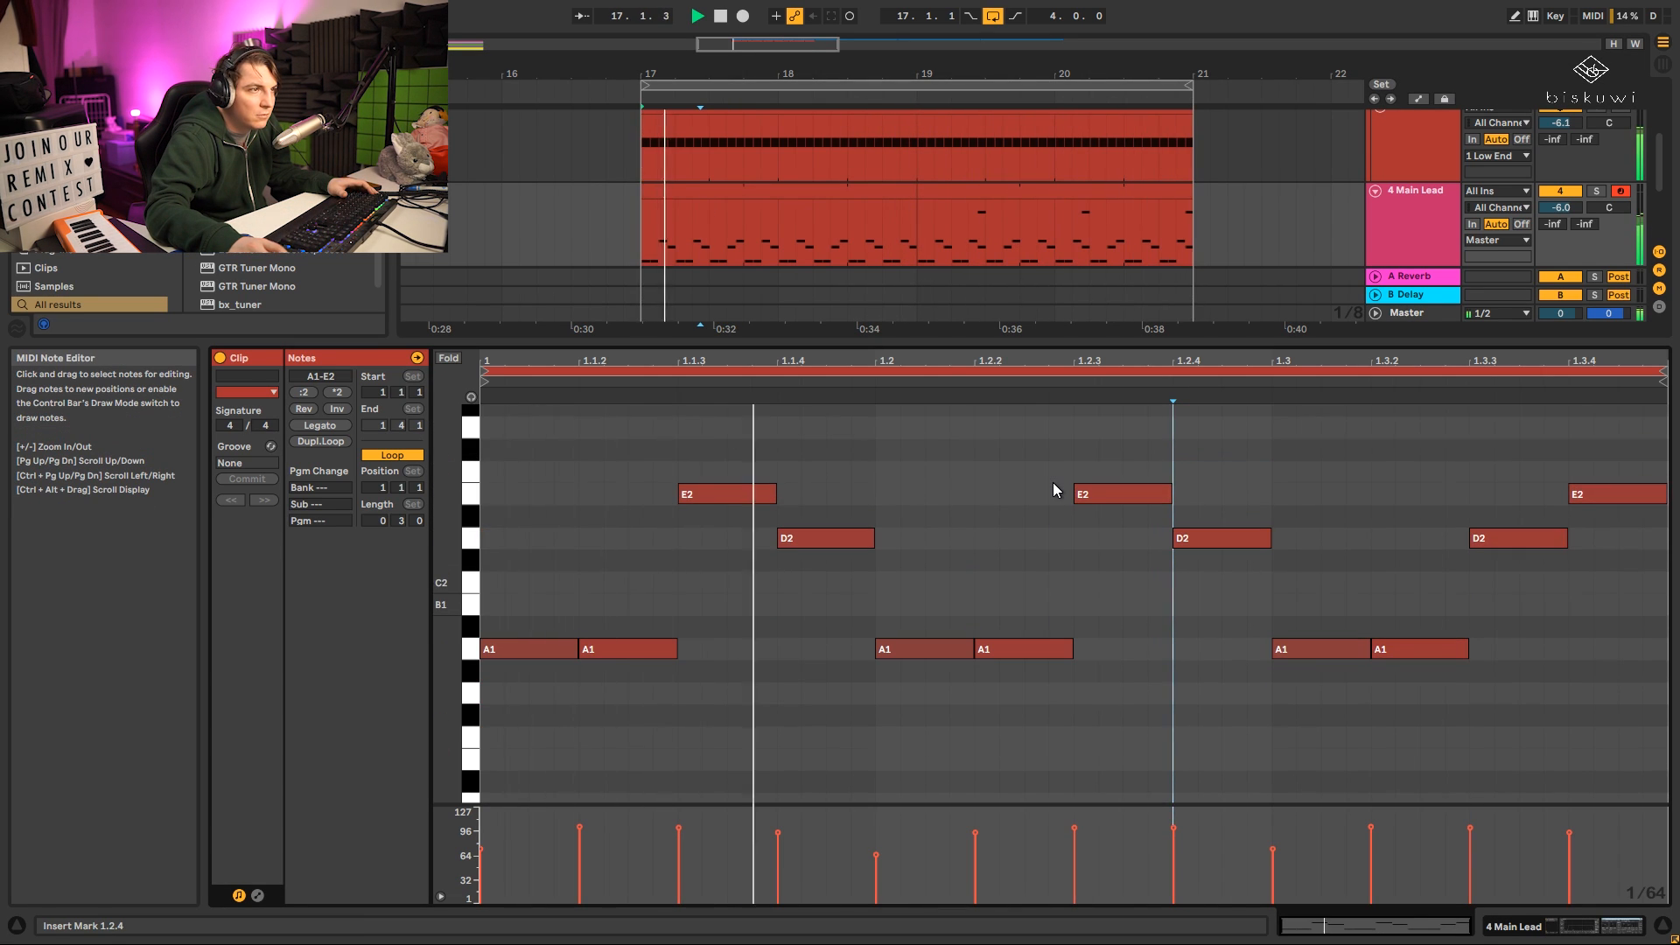
click(851, 190)
key(ctrl+d)
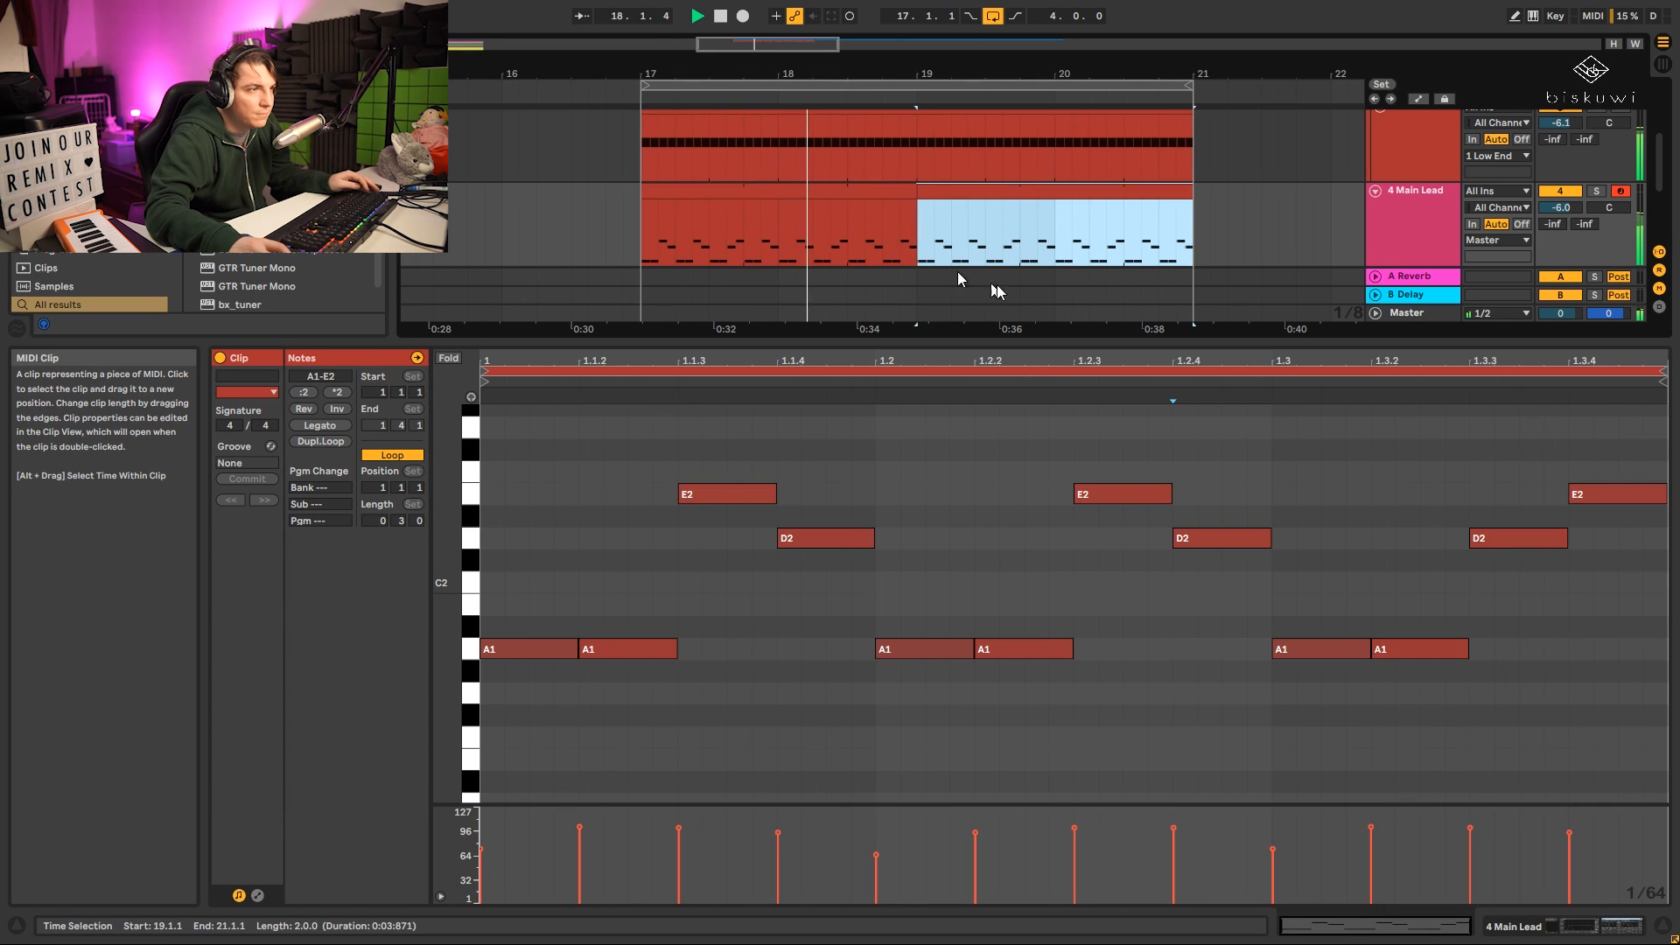
Open the Main Lead's Diva synth to check its filter cutoff during playback, and close it.
key(shift+Tab)
key(space)
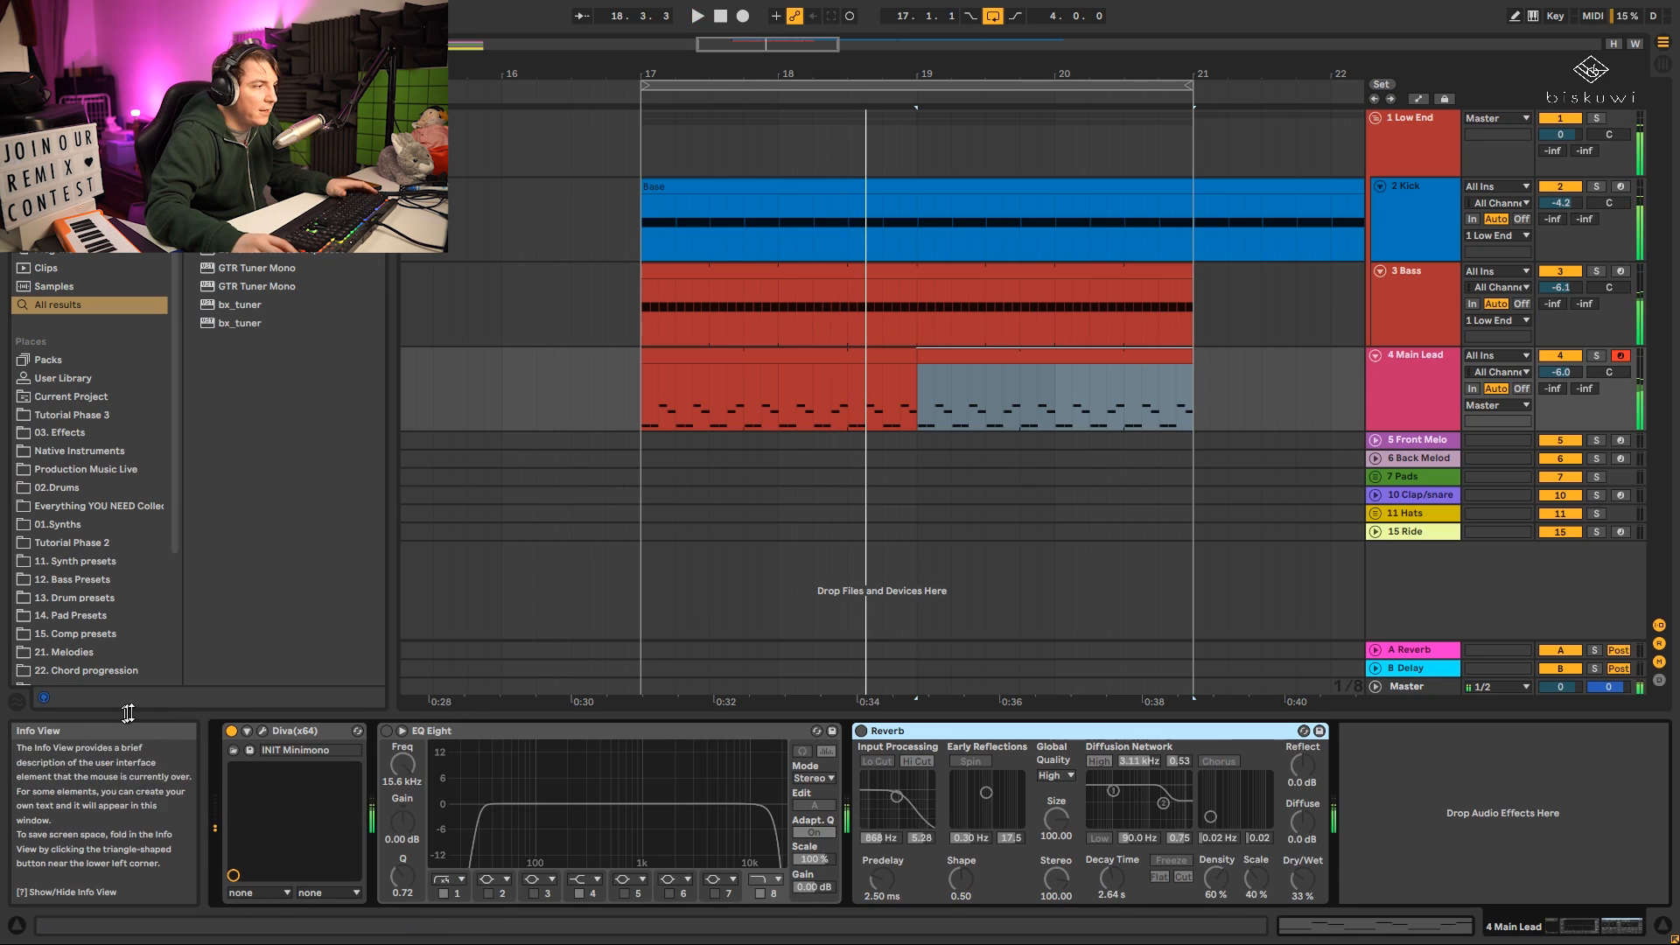
click(264, 731)
drag(899, 143, 1038, 136)
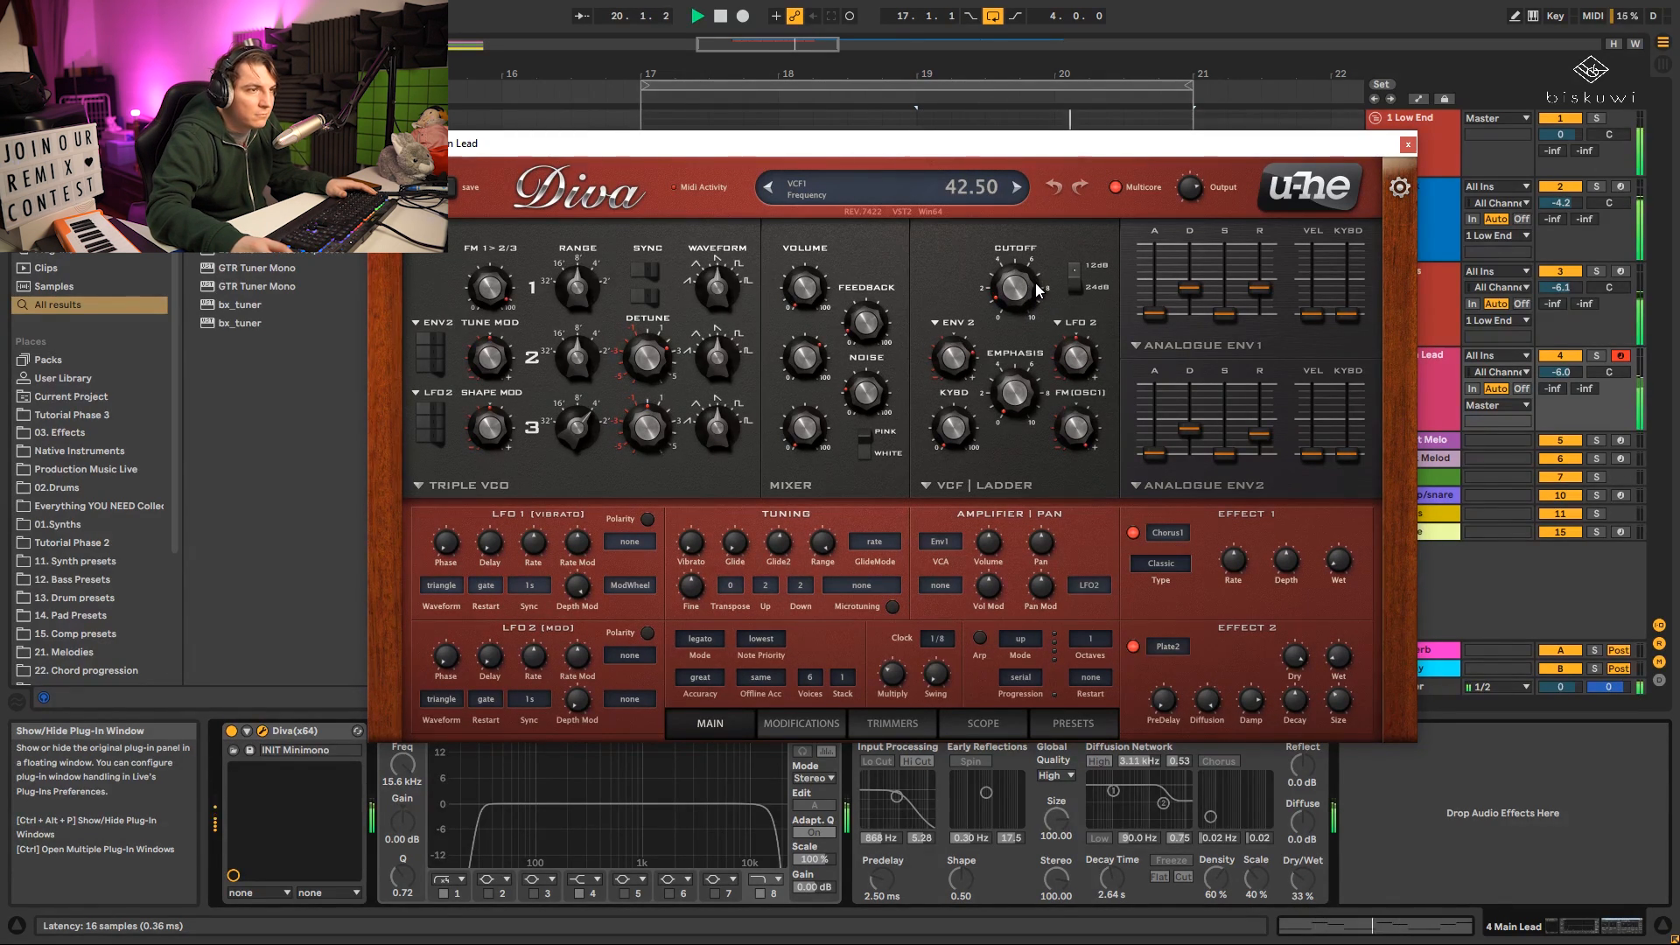
click(1408, 144)
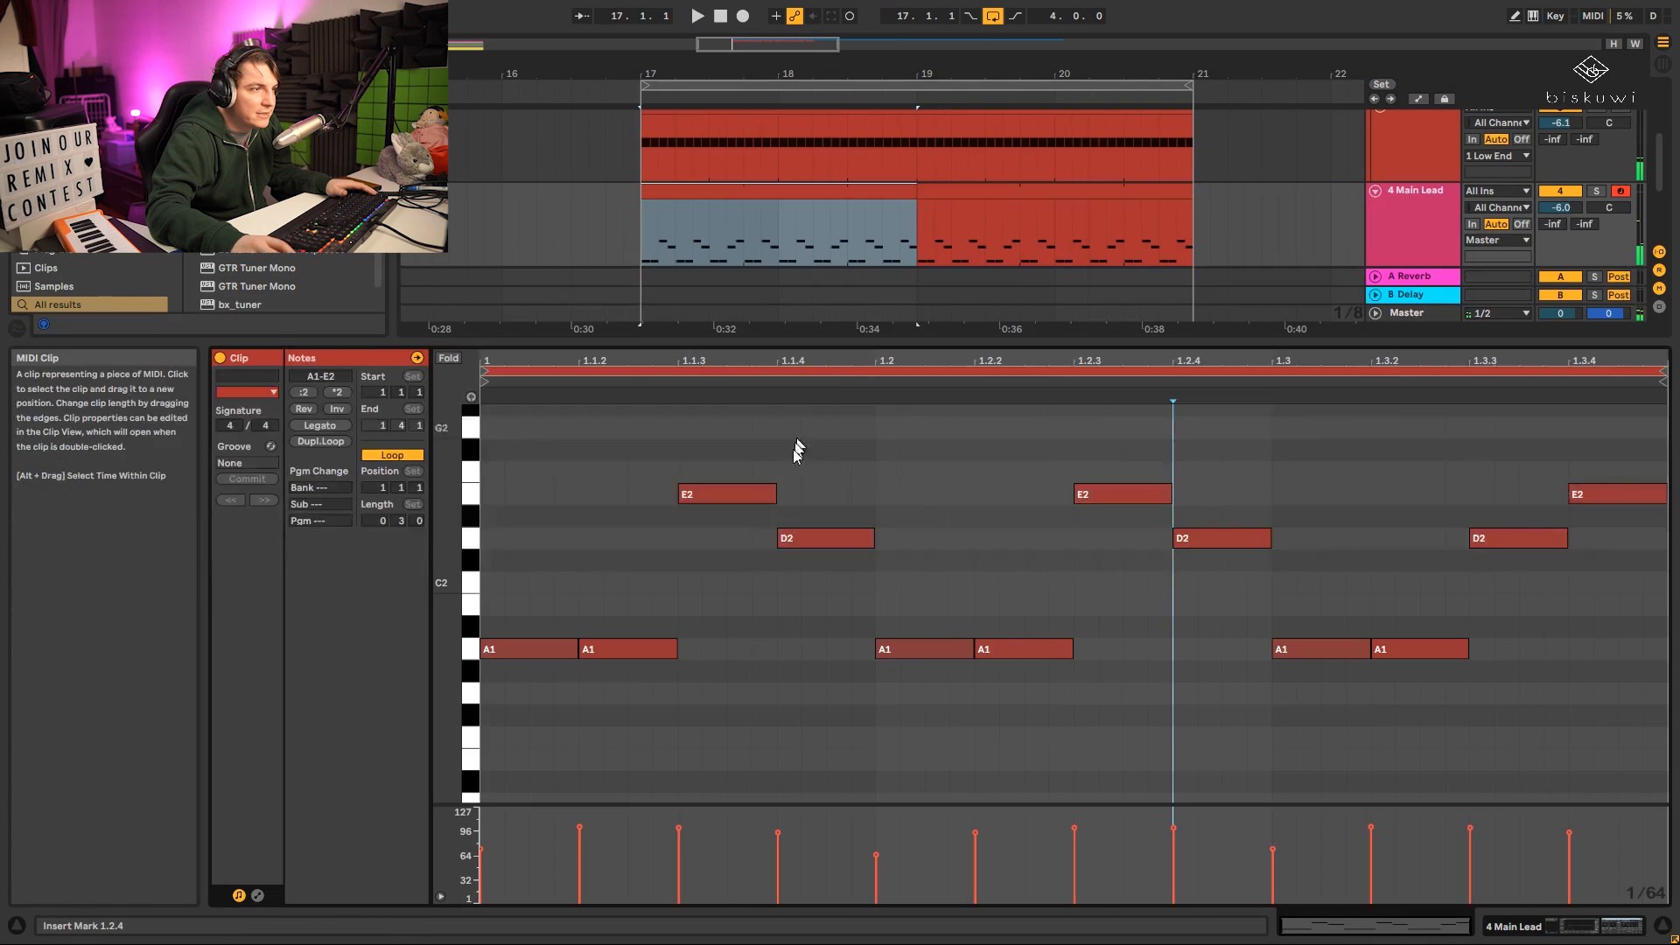
Raise the A1 note at 1.3.1 in the first Main Lead clip by an octave to A2 and audition it.
double_click(869, 346)
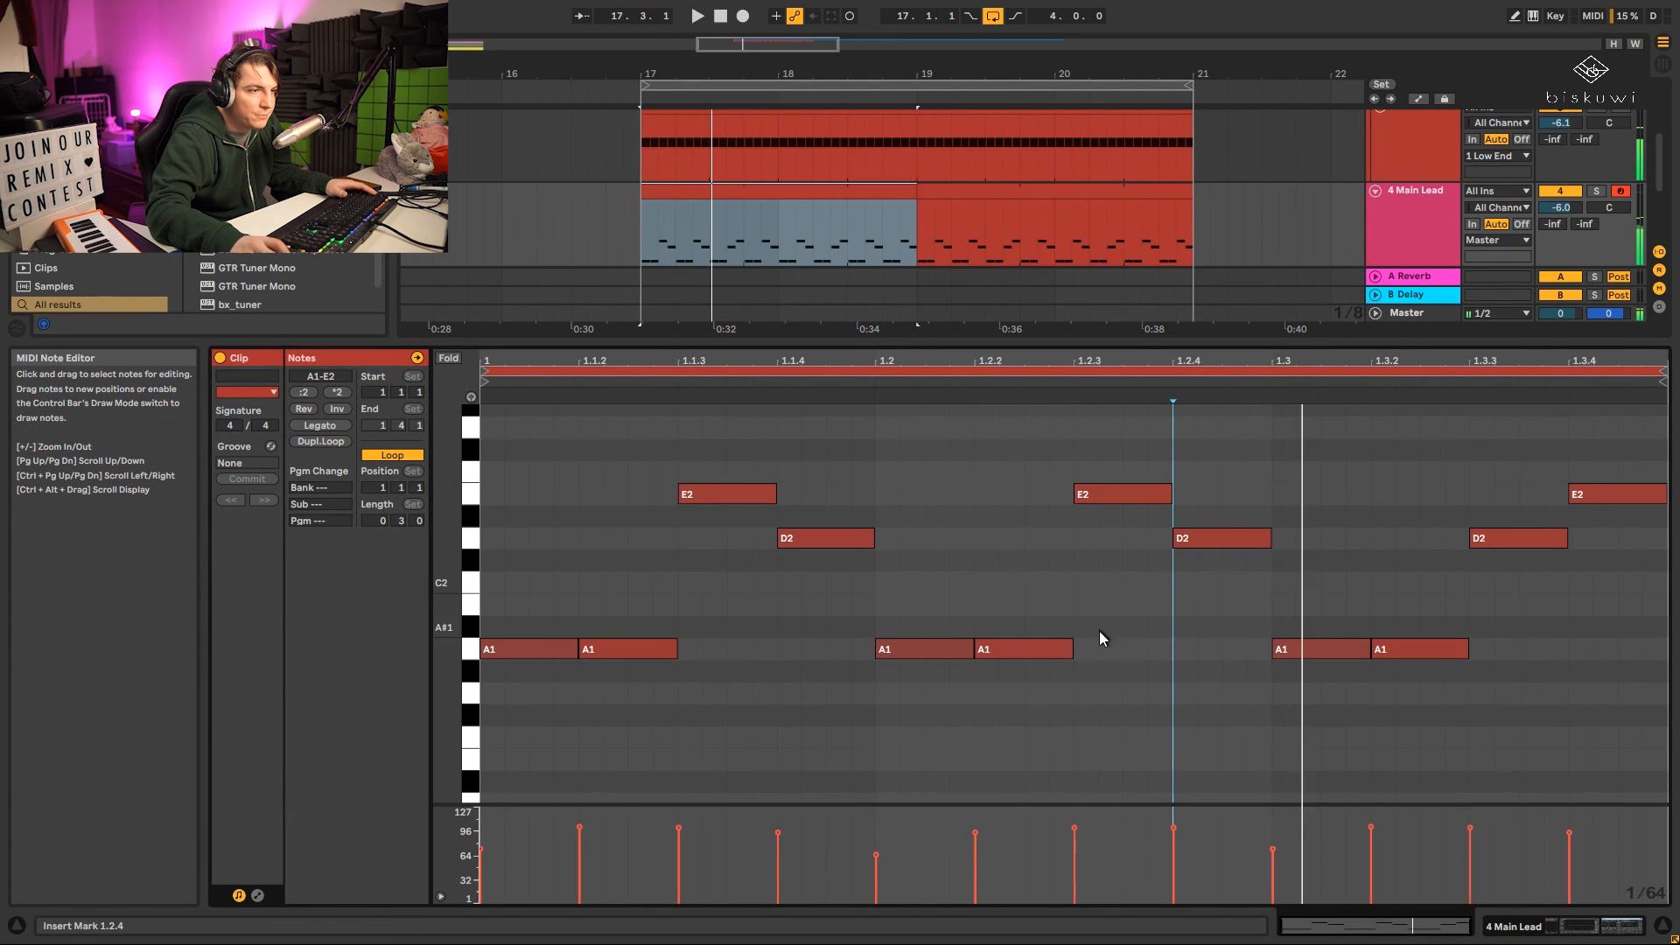
scroll(1137, 613, up, 1)
click(1333, 681)
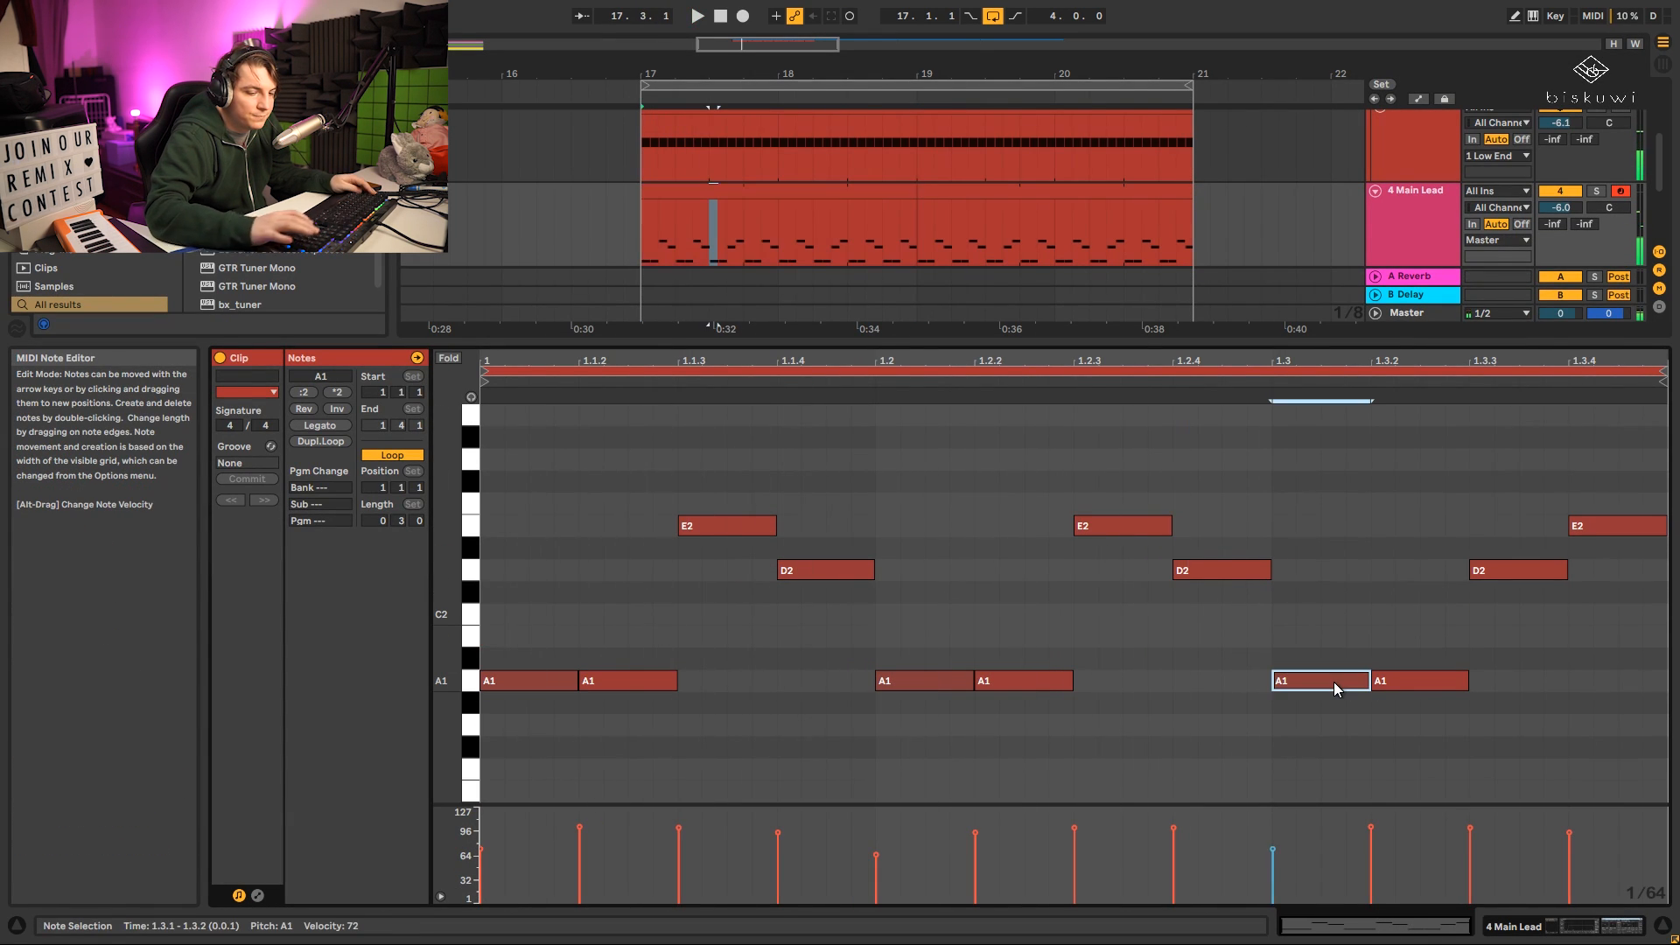
key(shift+Up)
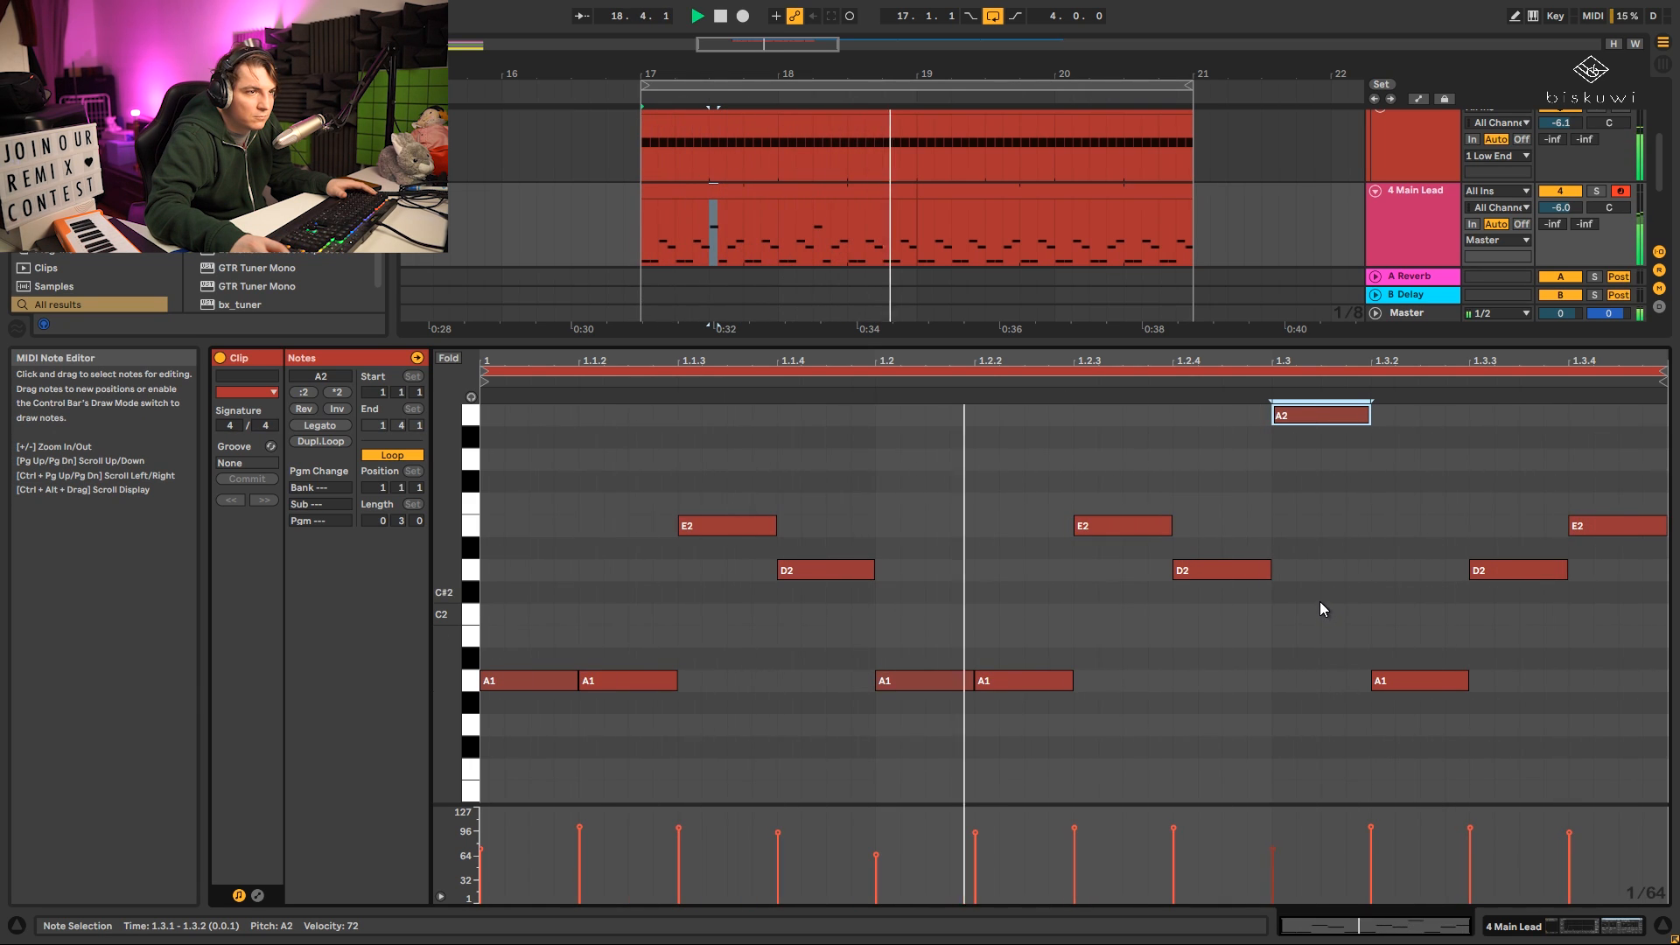
key(space)
Consolidate the Main Lead section from 17.1.1 to 18.3.1 into its own clip and open it for note editing.
key(shift+Tab)
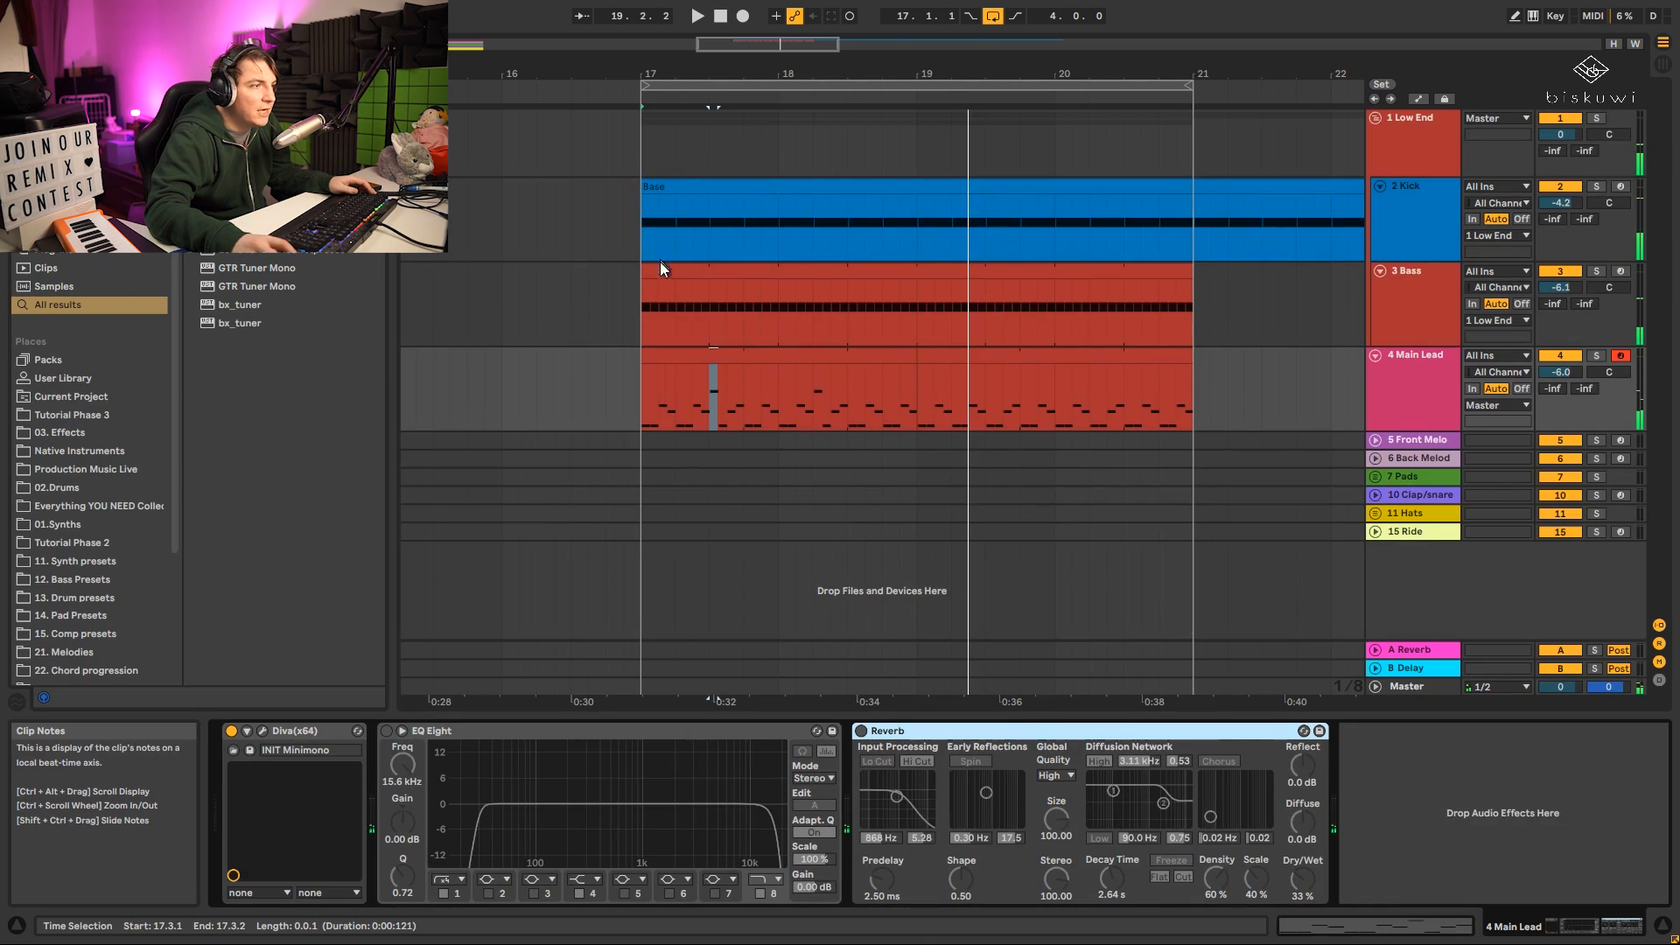
click(667, 359)
drag(846, 394, 665, 364)
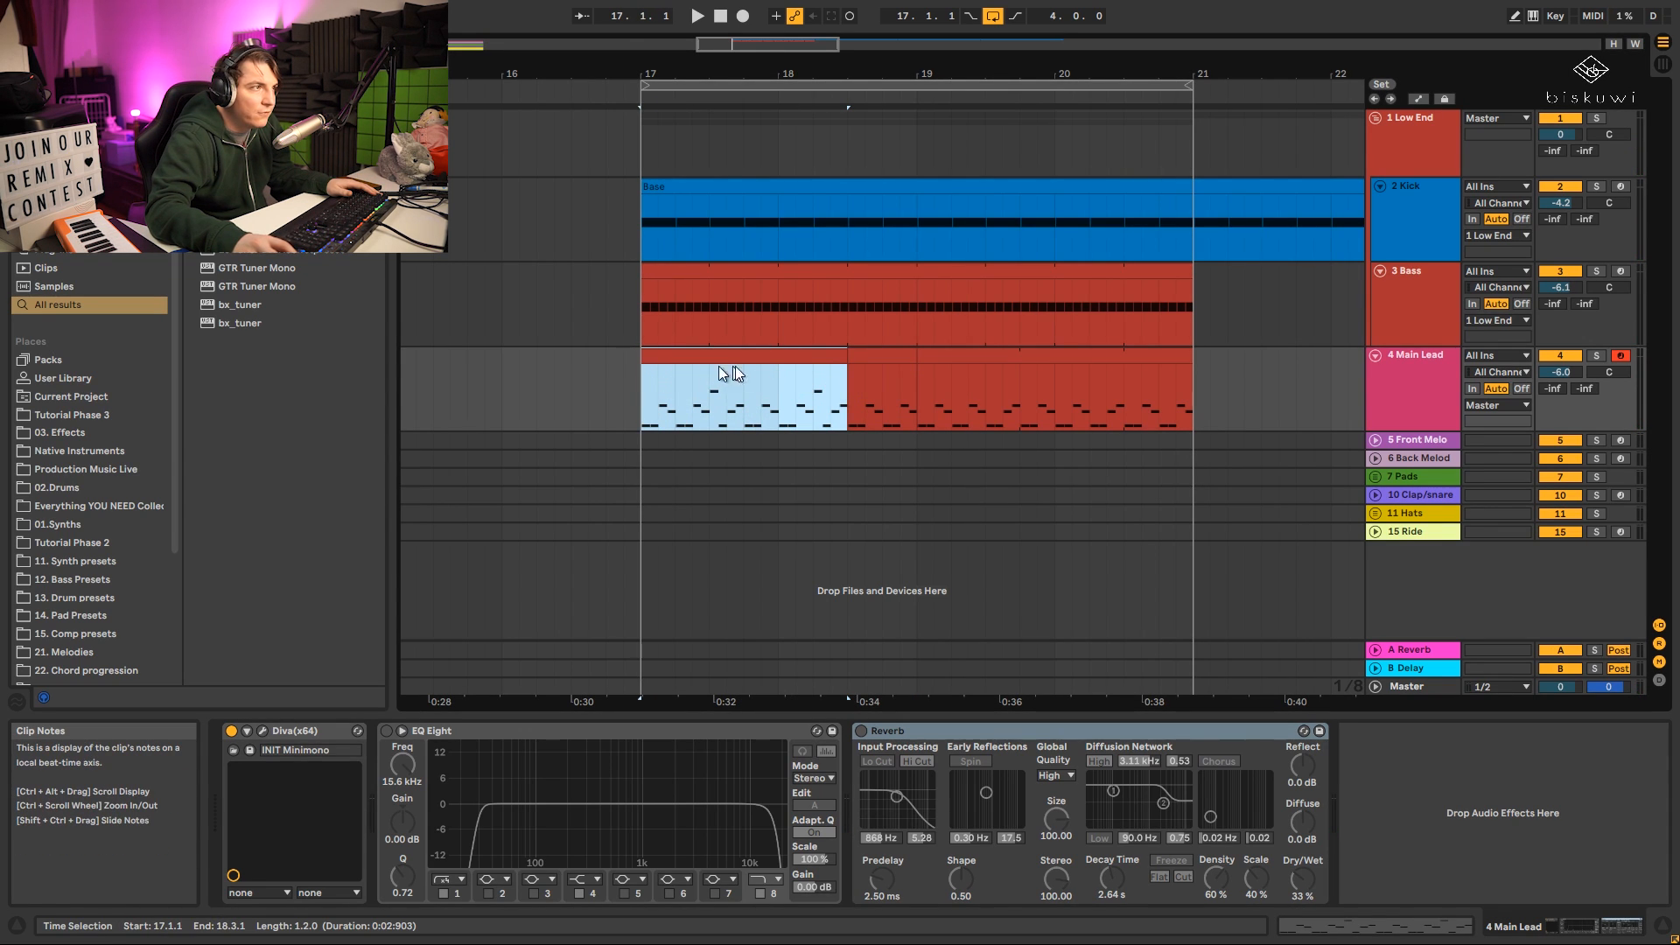
double_click(798, 364)
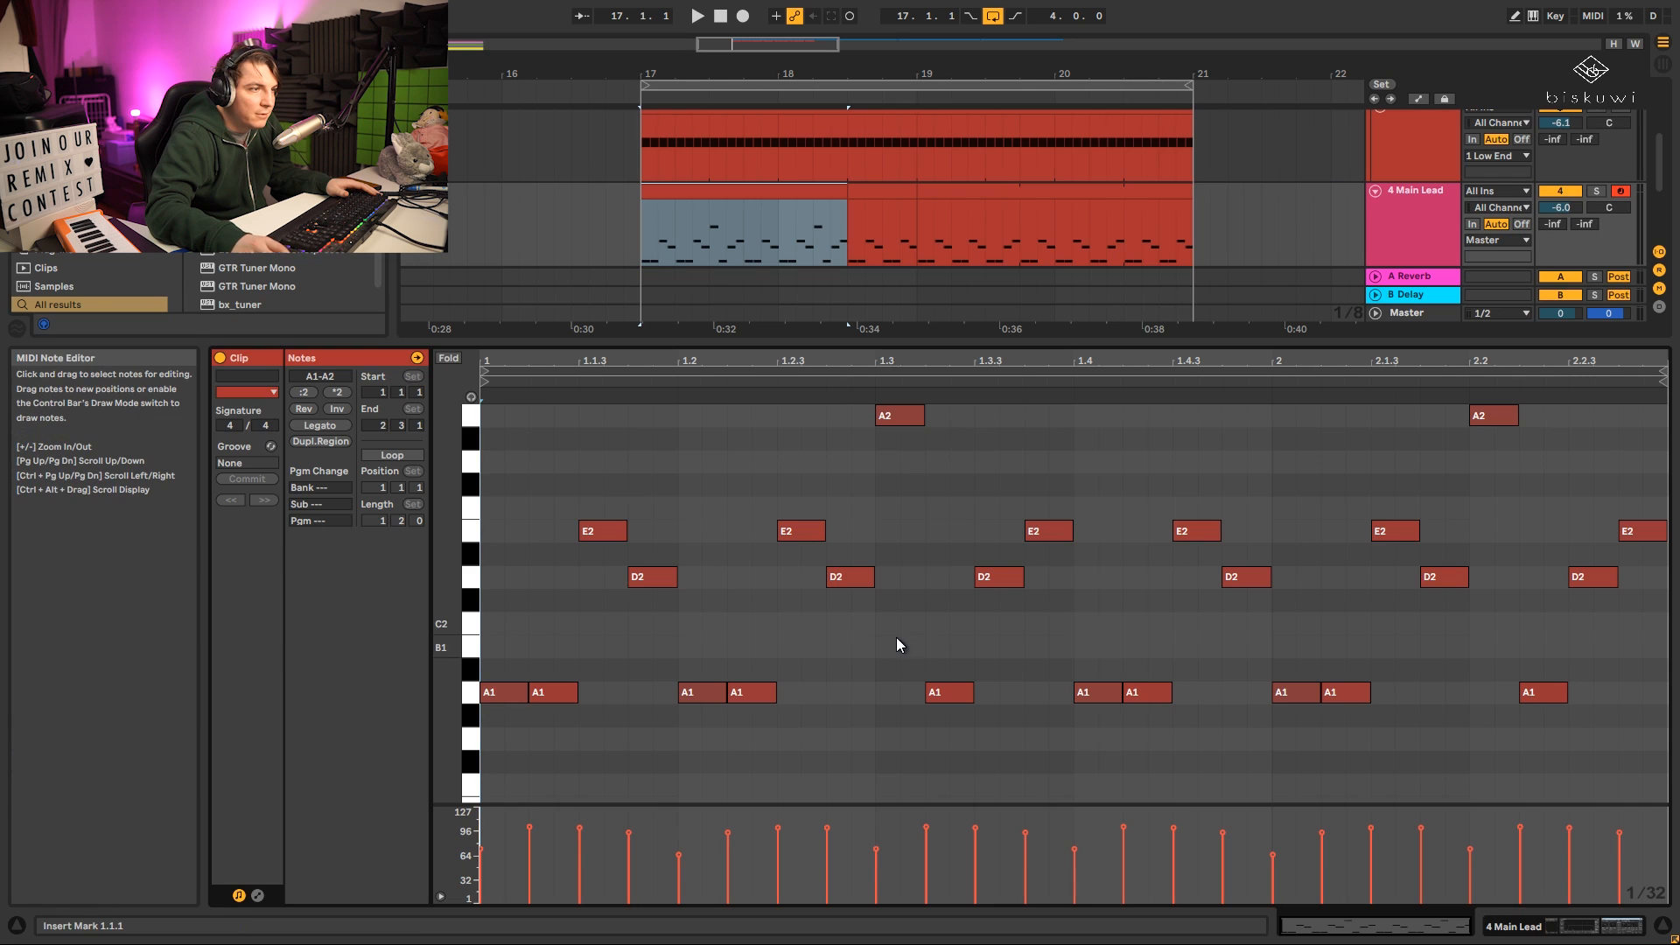
Lower the A2 note at 1.3 in the consolidated clip to A1 while auditioning the melody.
scroll(896, 637, up, 2)
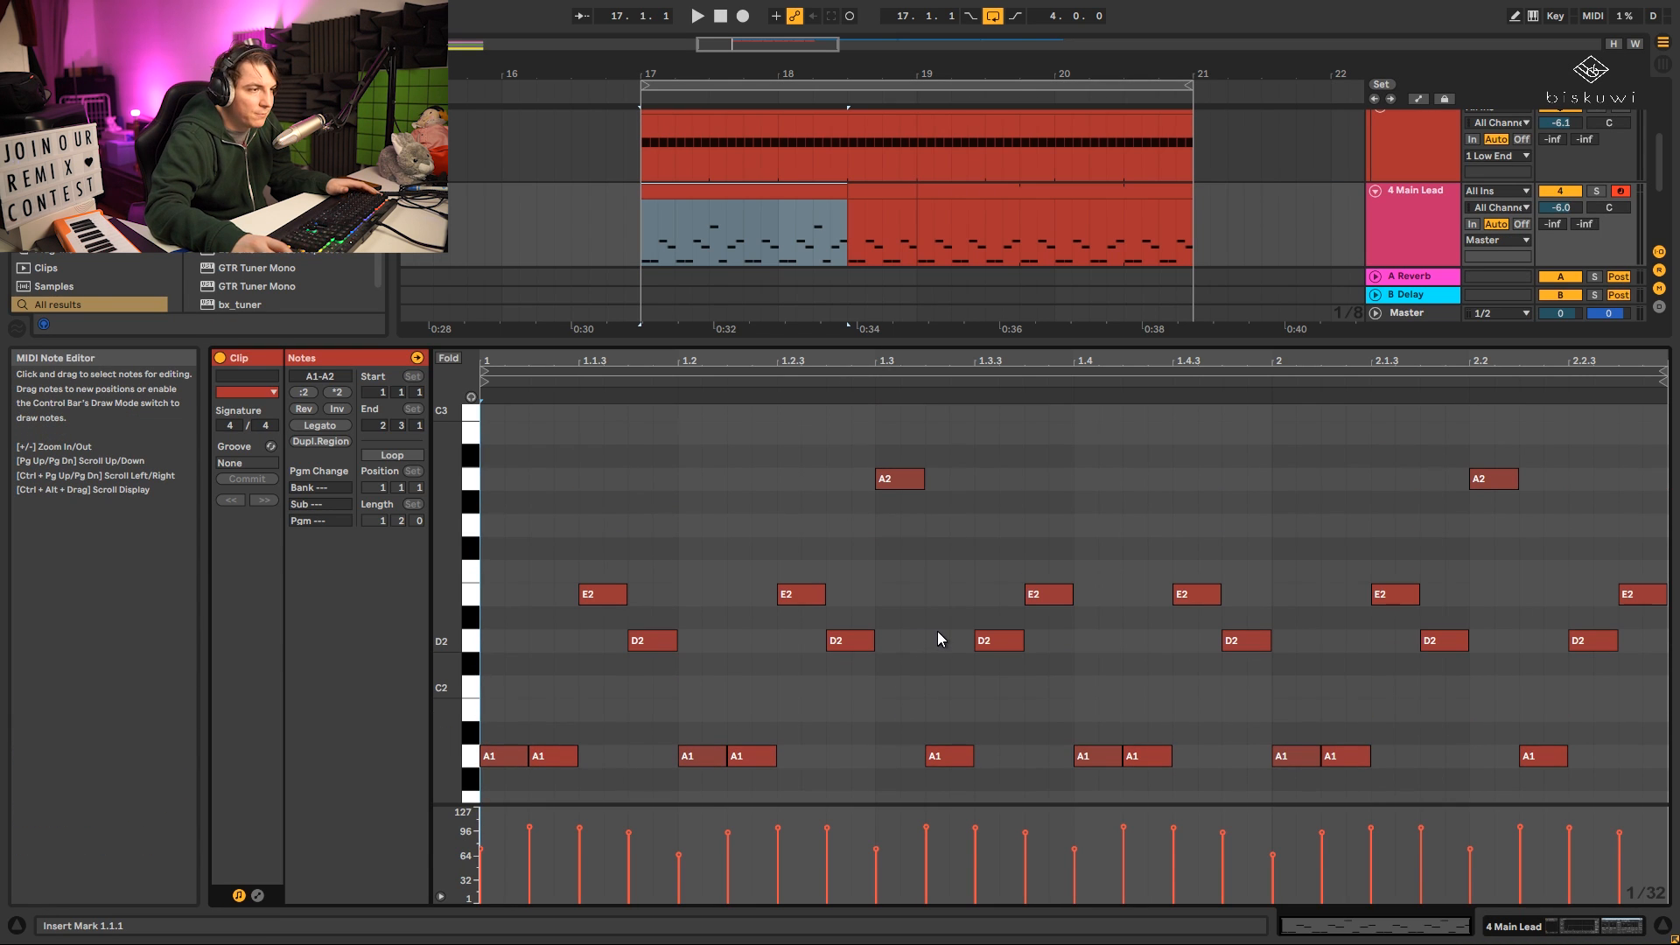
key(space)
click(910, 480)
drag(913, 512, 909, 759)
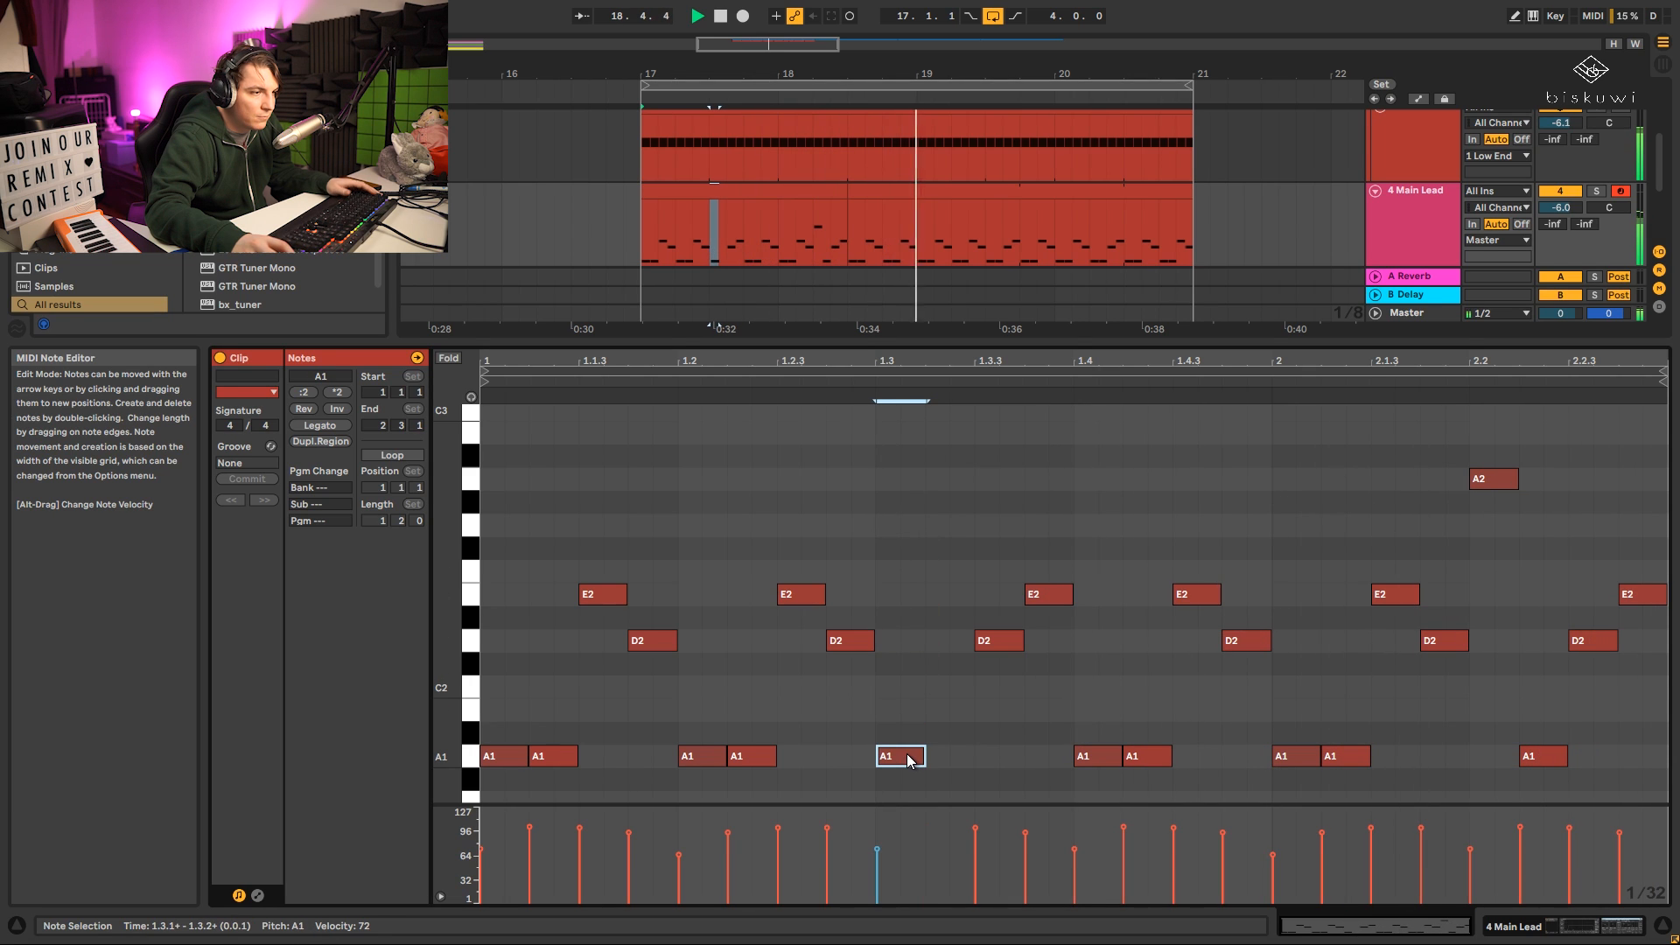
Quantize all notes in the consolidated Main Lead clip.
key(ctrl+a)
right_click(911, 755)
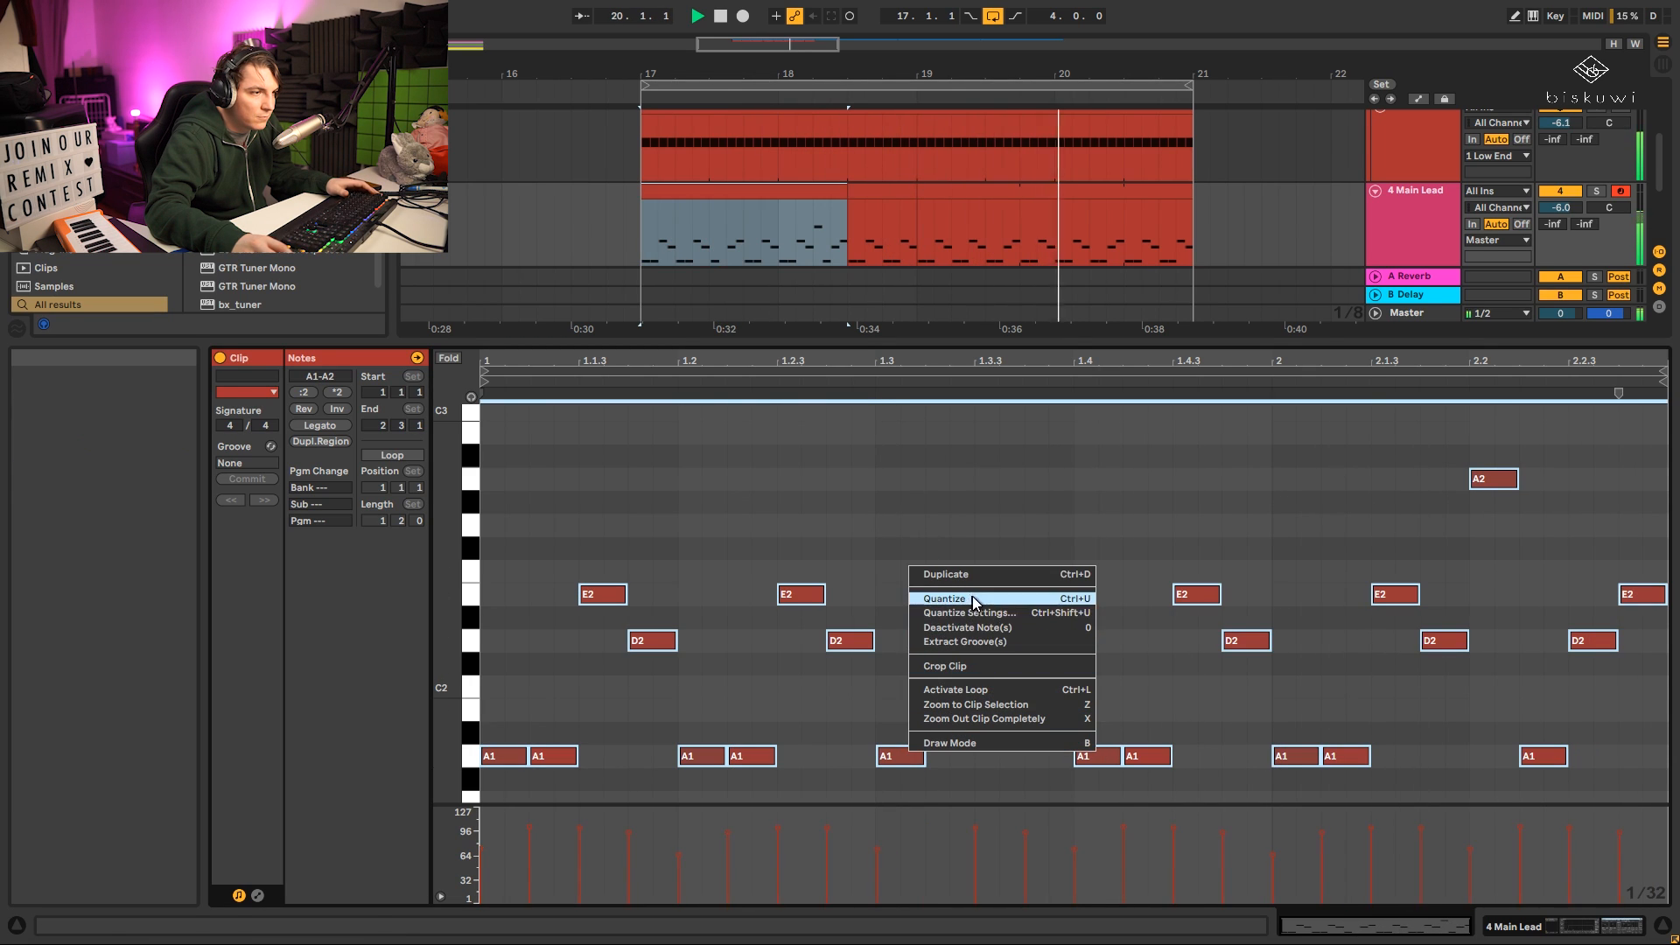
click(973, 597)
Add an A1 note from 1.3.2 to 1.3.3 in the Main Lead clip and audition it.
double_click(932, 753)
key(space)
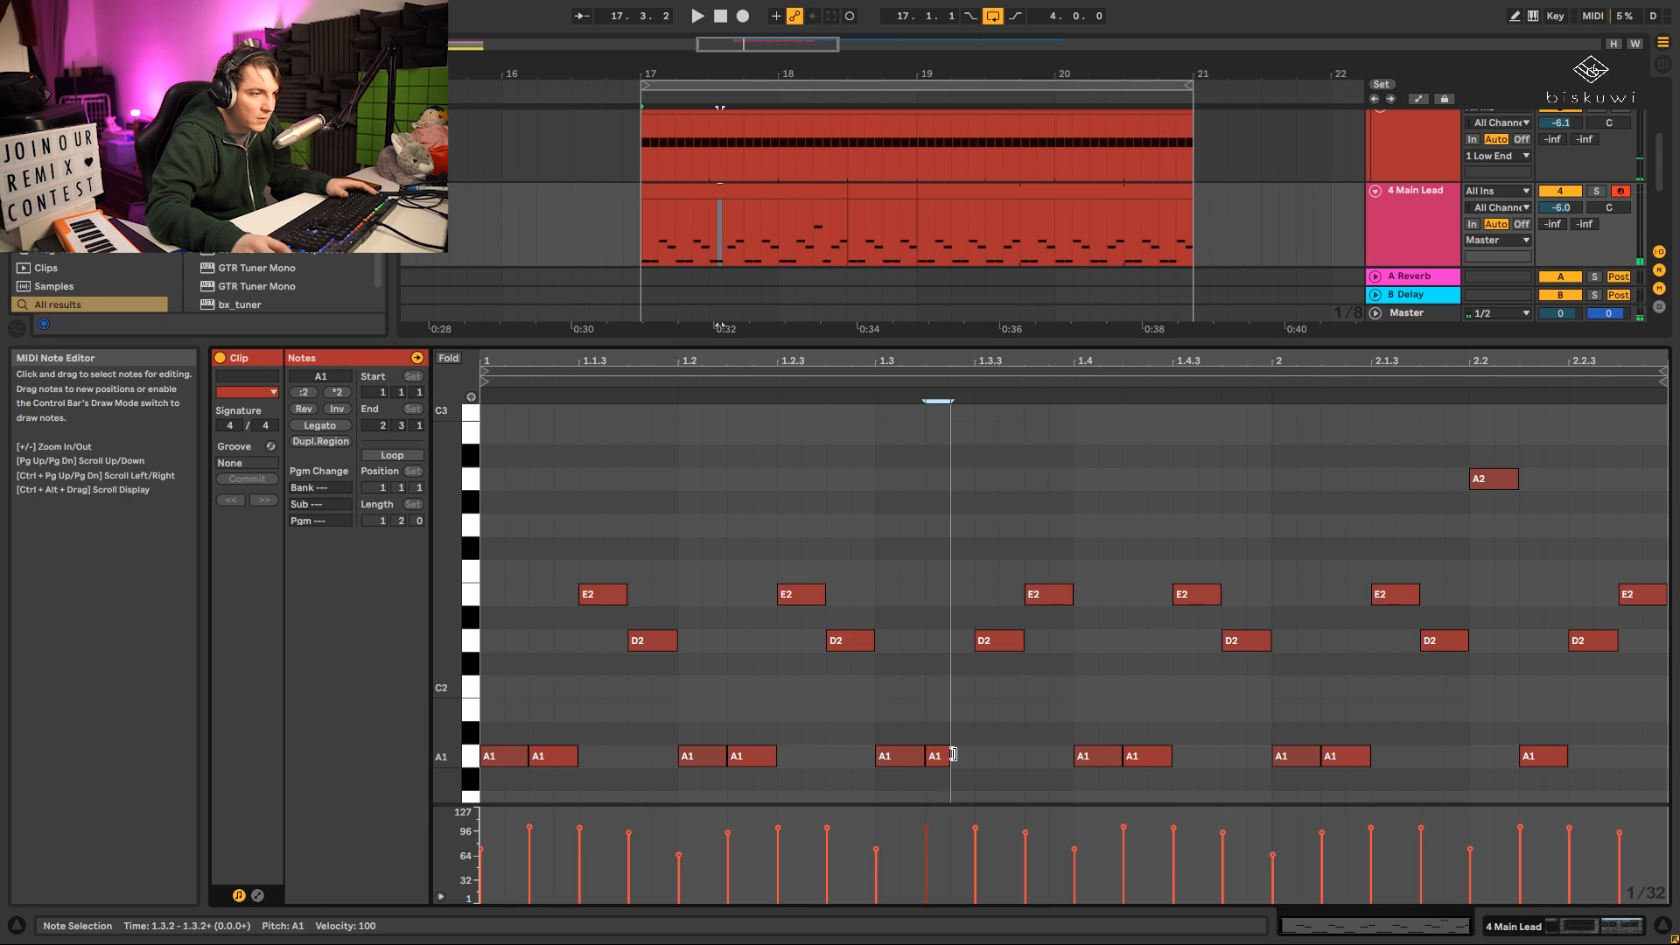
drag(952, 754, 969, 756)
key(space)
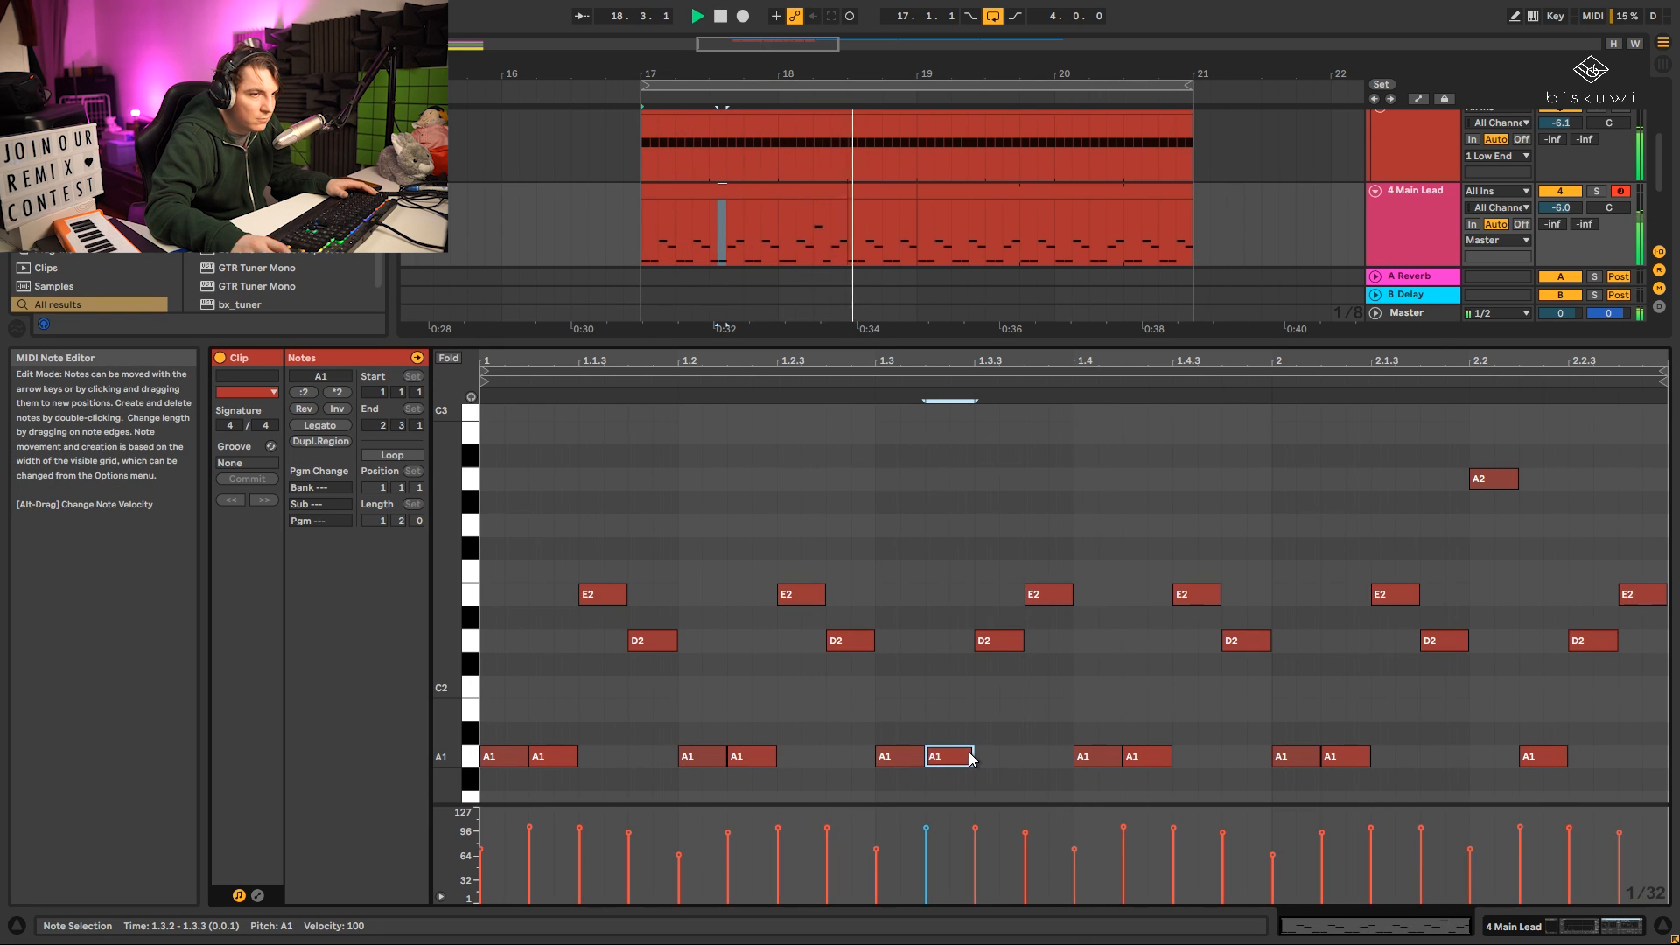
key(space)
Turn on looping for the consolidated Main Lead clip, extend it to 21.1.1 and audition the result.
click(805, 192)
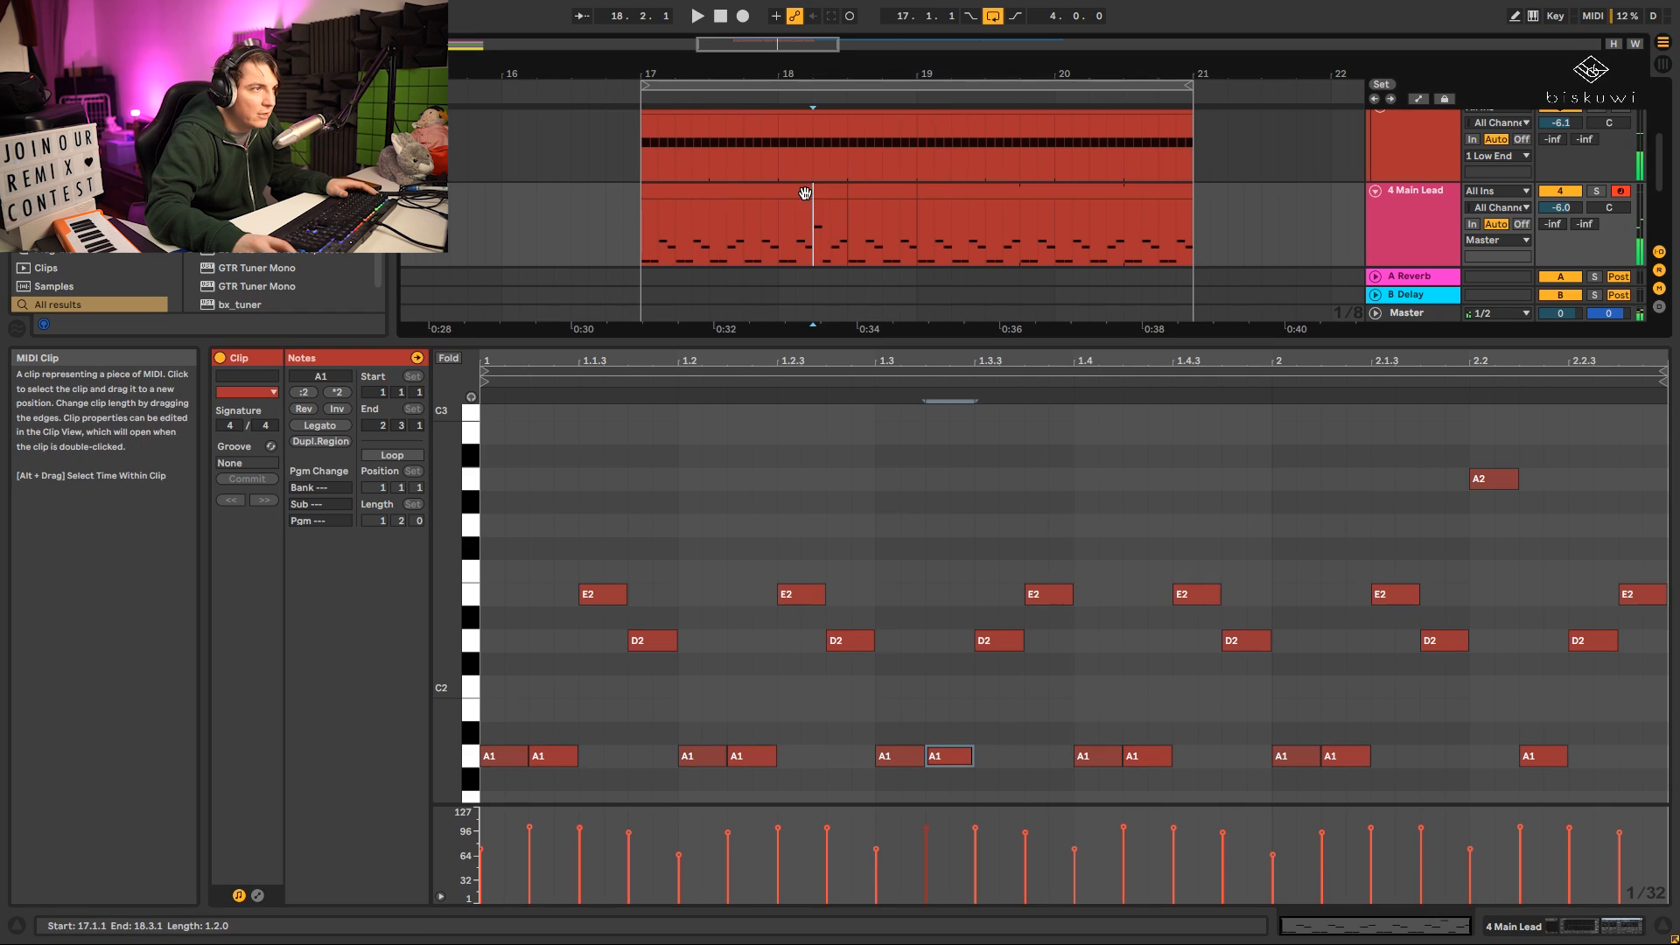
click(805, 193)
click(392, 455)
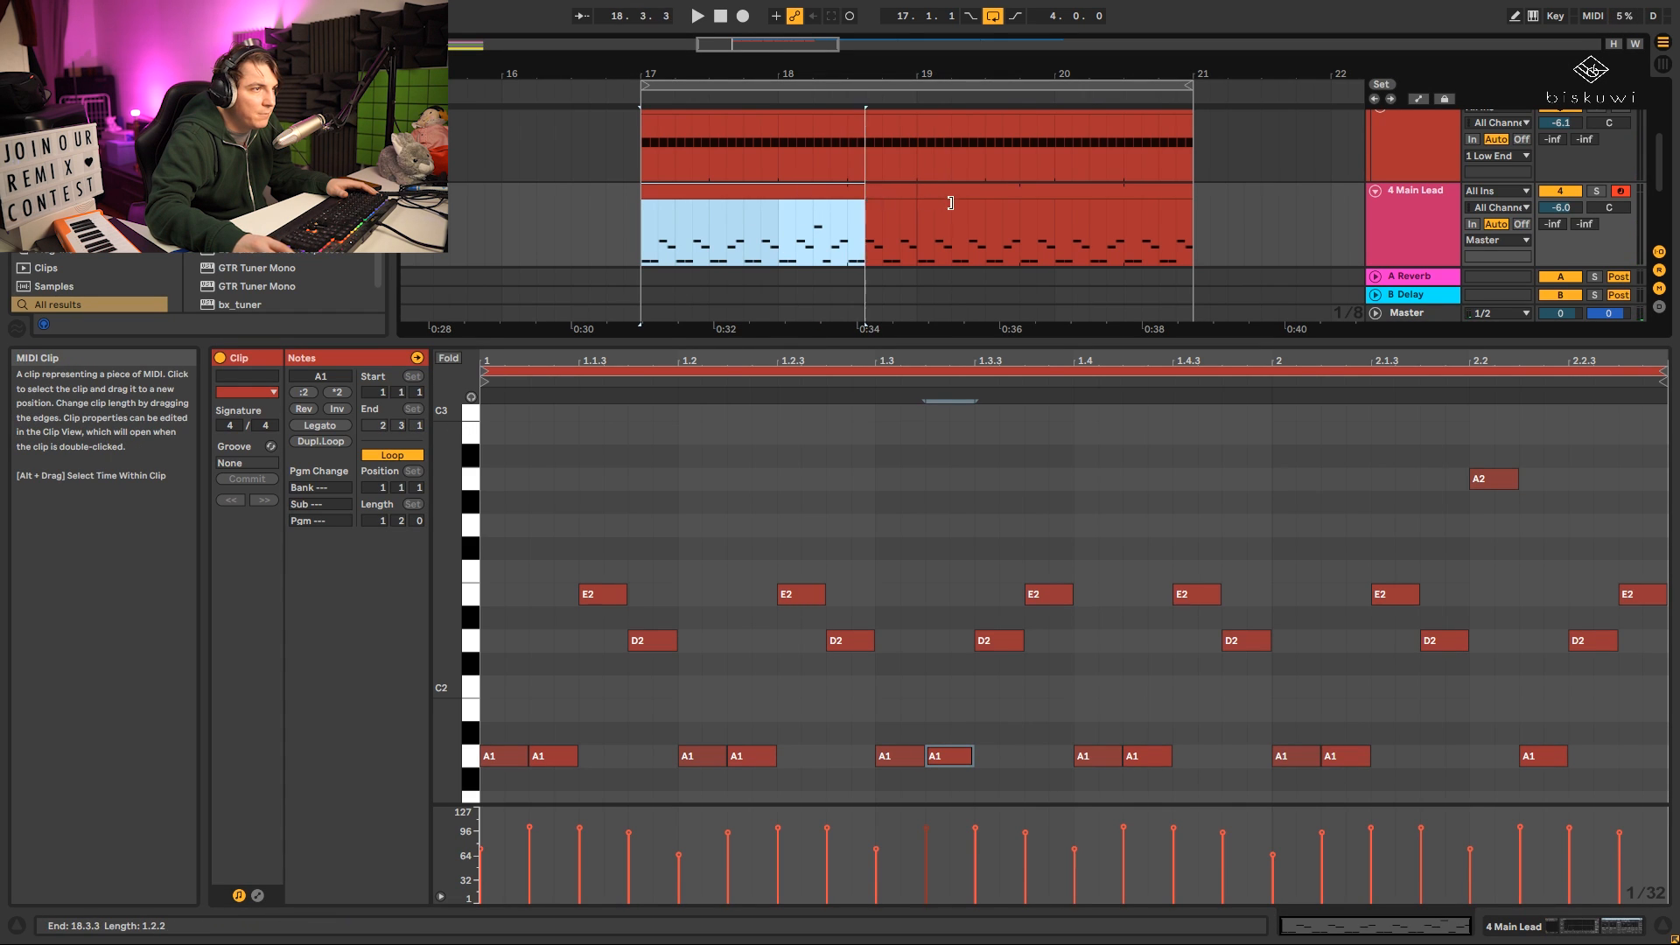
drag(950, 203, 1213, 216)
key(space)
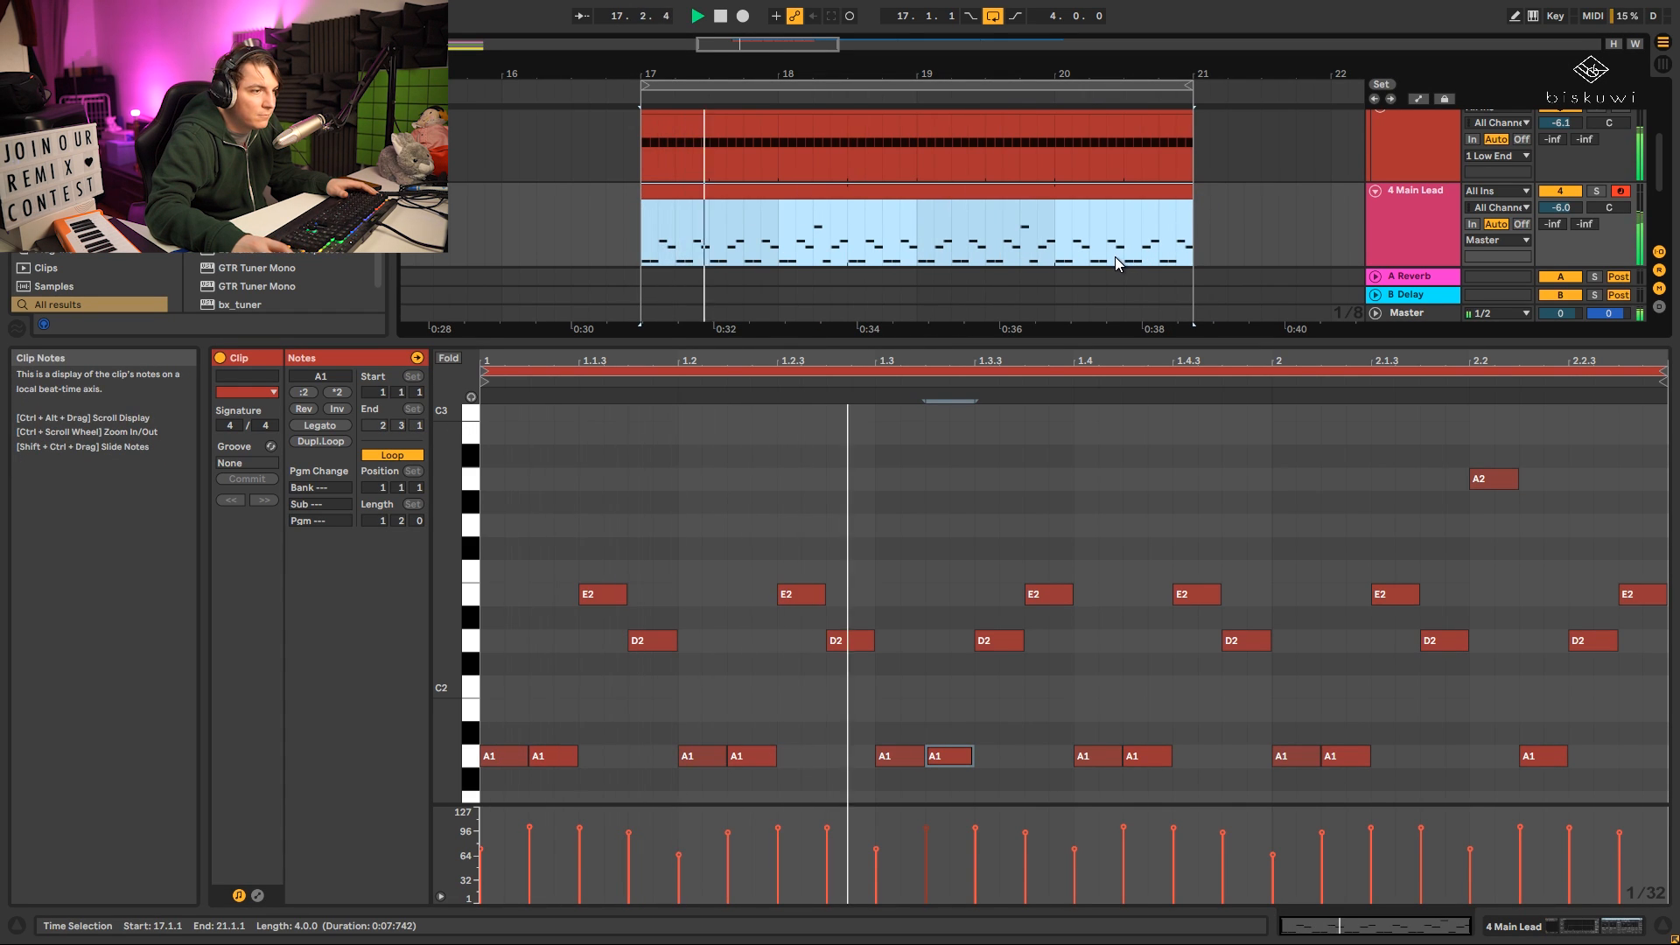
key(space)
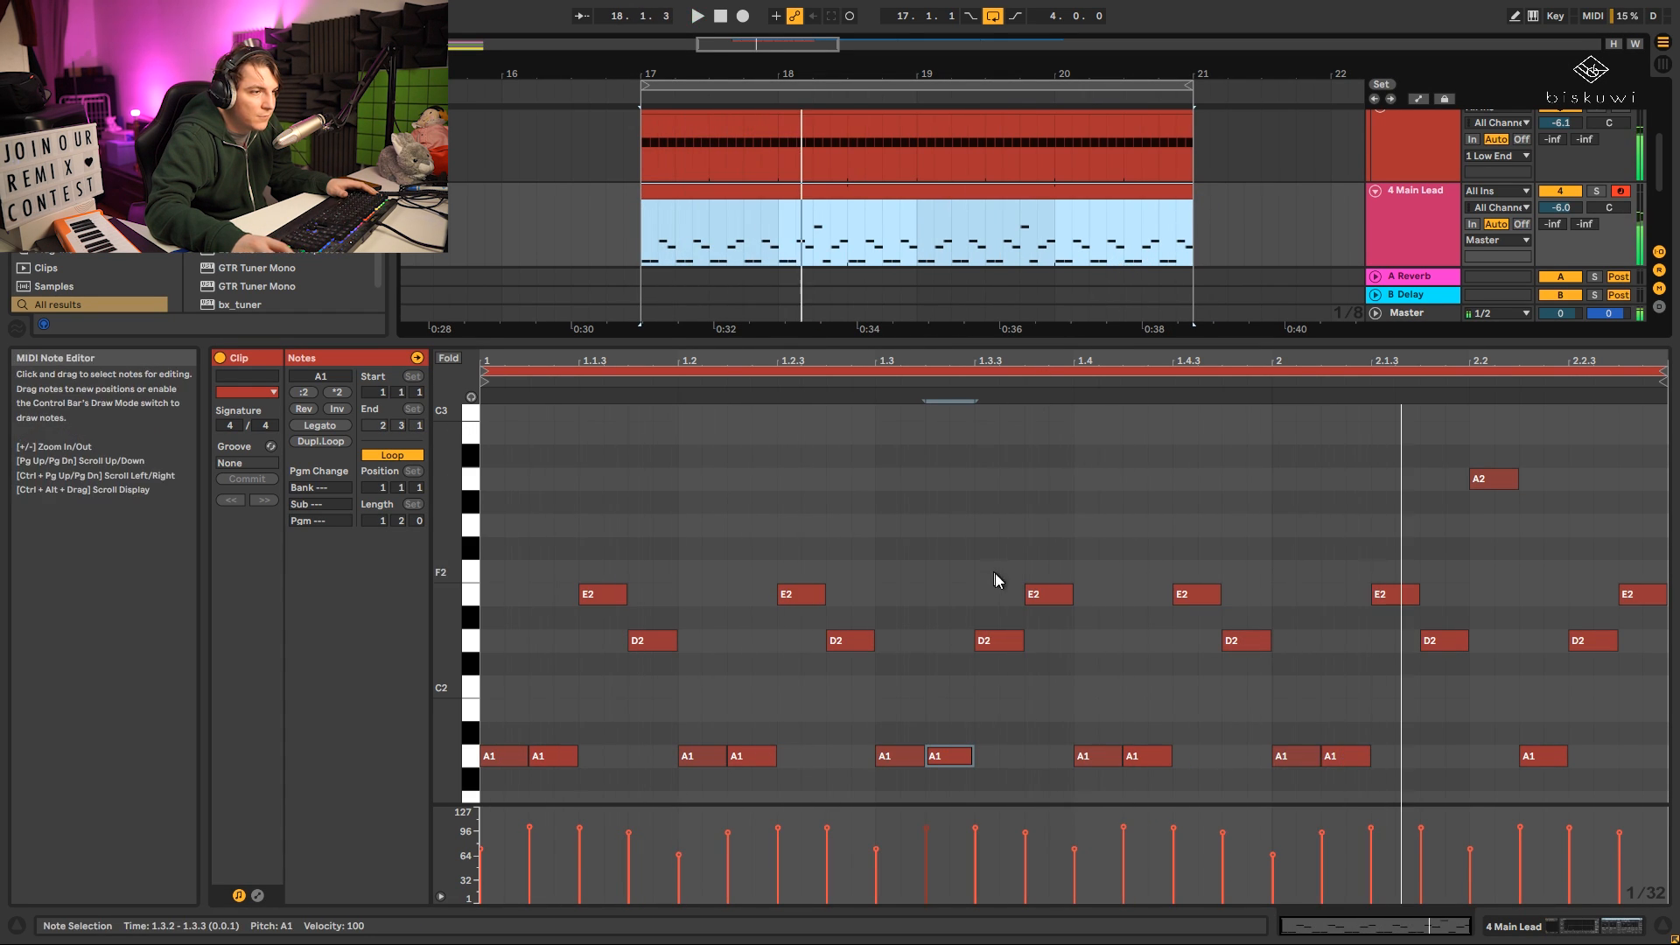
Try the E2 note at 1.3.4 an octave higher as E3, audition it and return it to E2.
click(1043, 599)
key(shift+Up)
key(space)
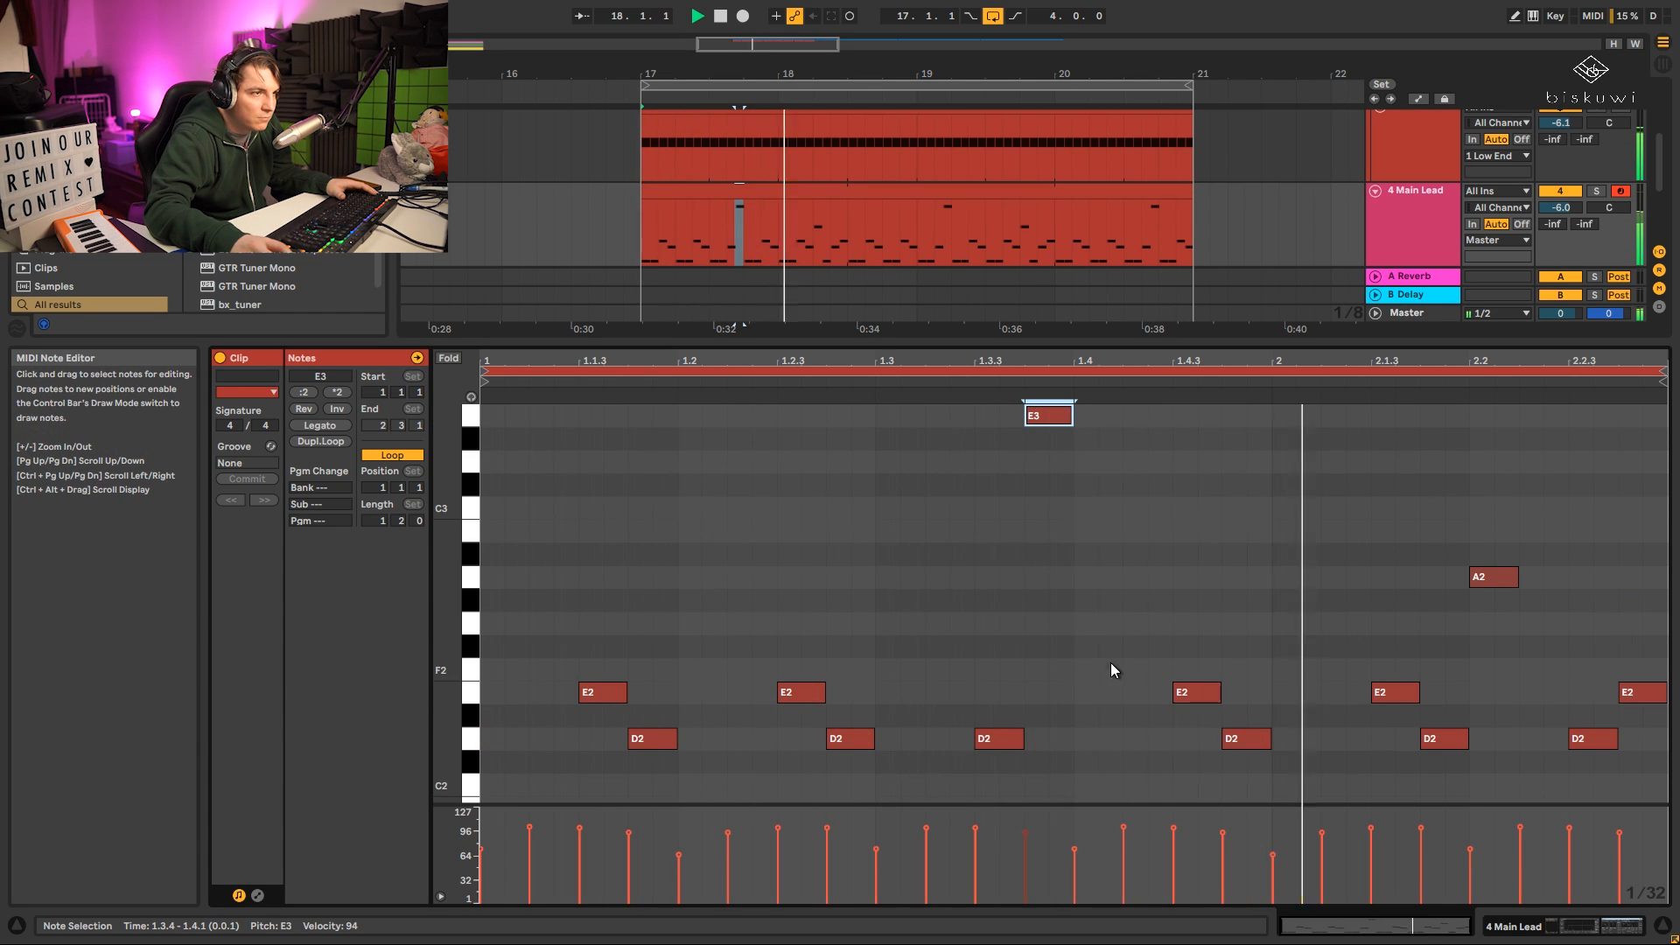
key(shift+Down)
key(space)
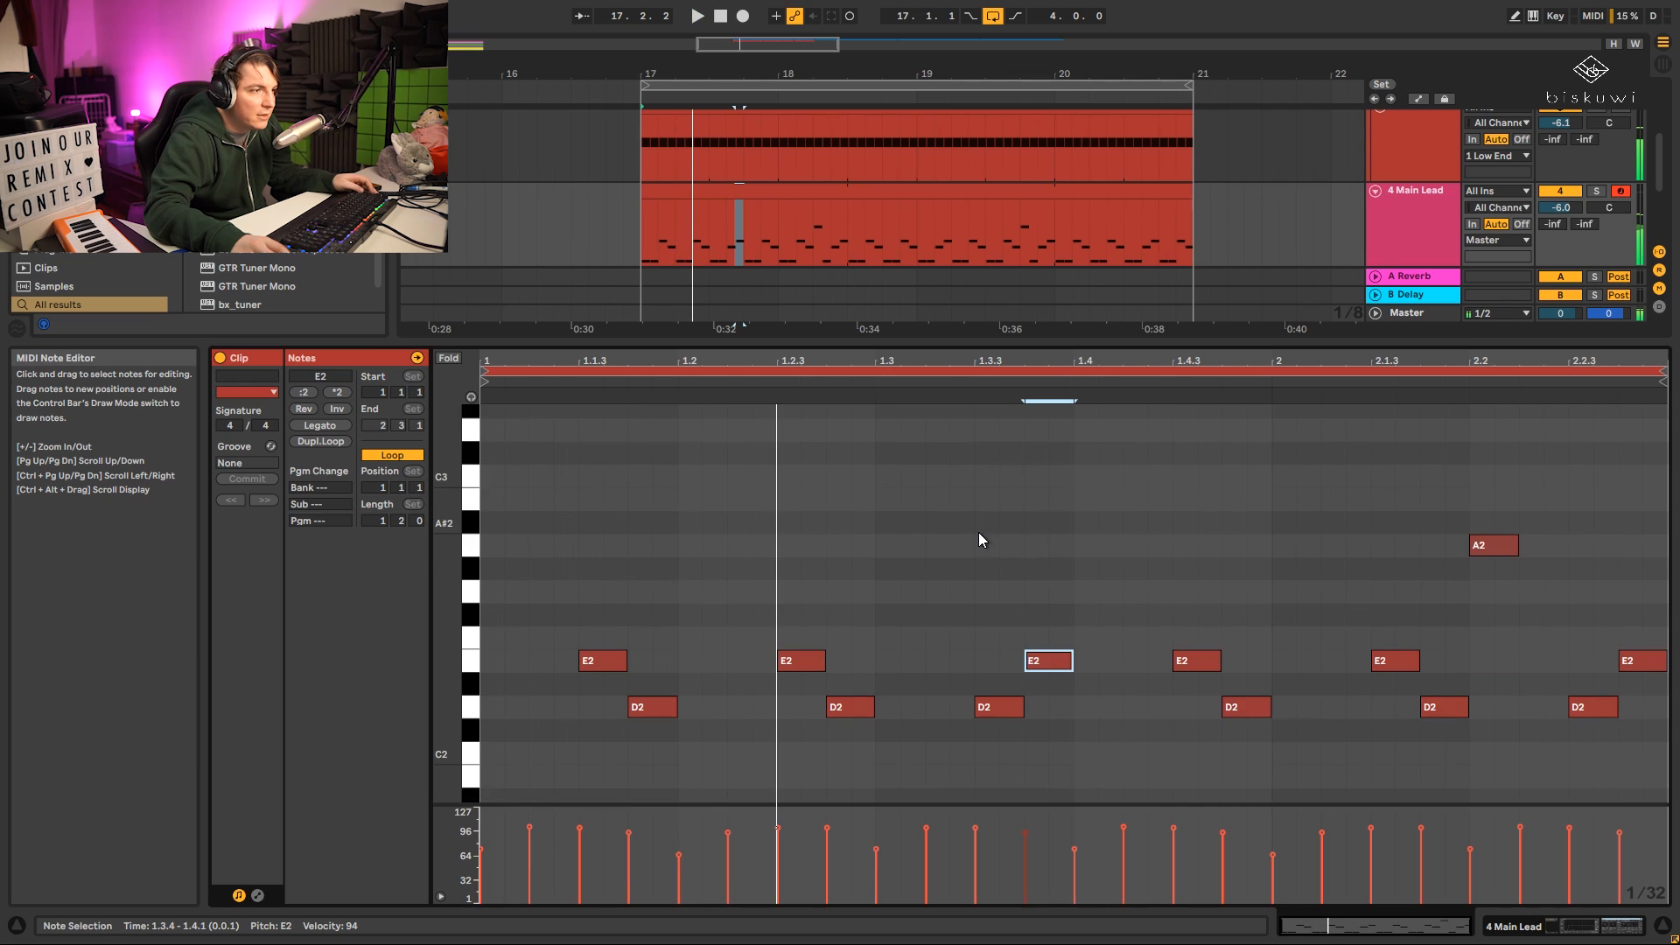
Open the Main Lead's Diva synth to check its filter frequency during playback, and close it.
key(shift+Tab)
click(262, 731)
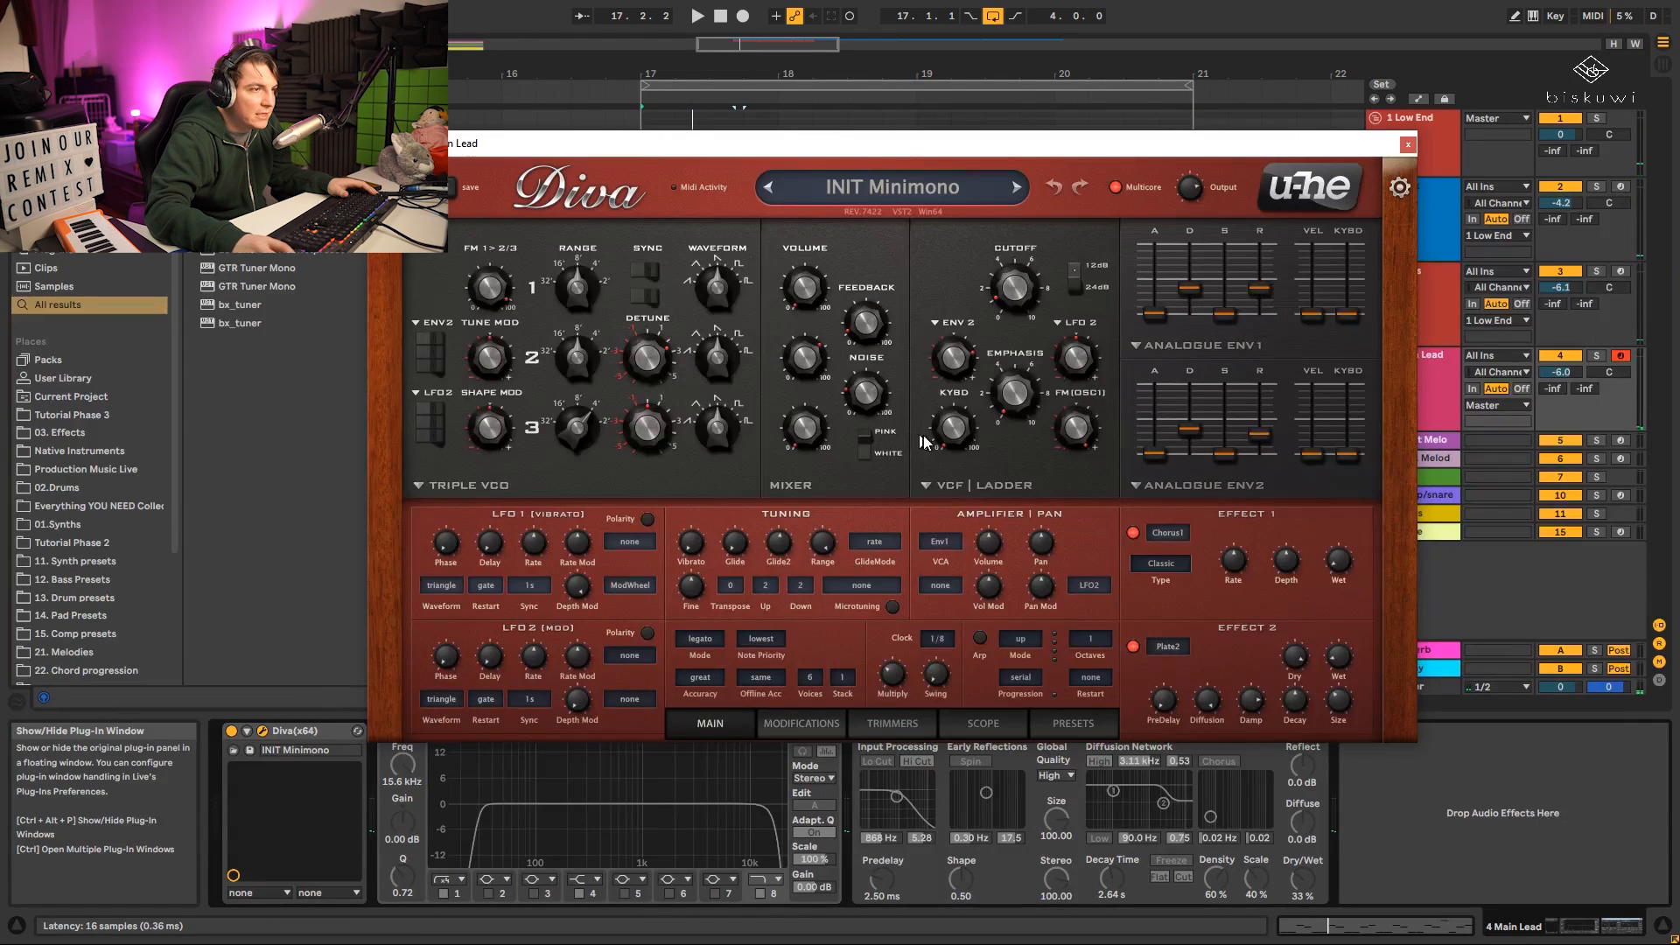
key(space)
key(shift+Tab)
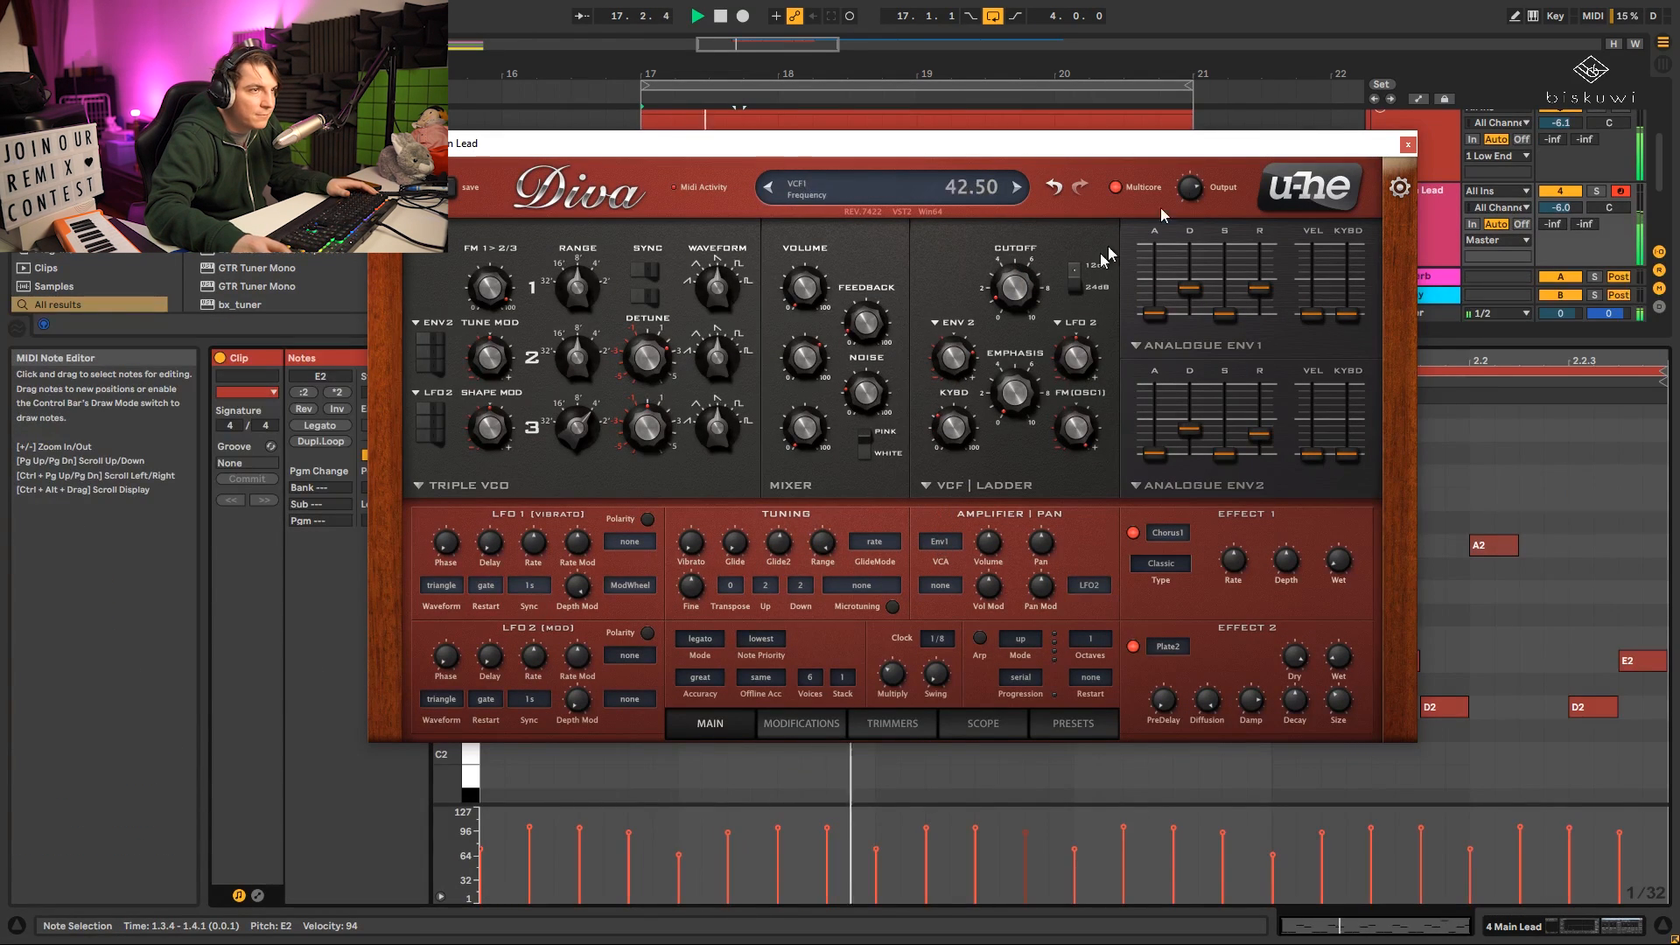
click(1409, 144)
Try raising the D2 notes at 1.3.3 and 1.4.4 by an octave to D3 and audition the melody.
click(994, 714)
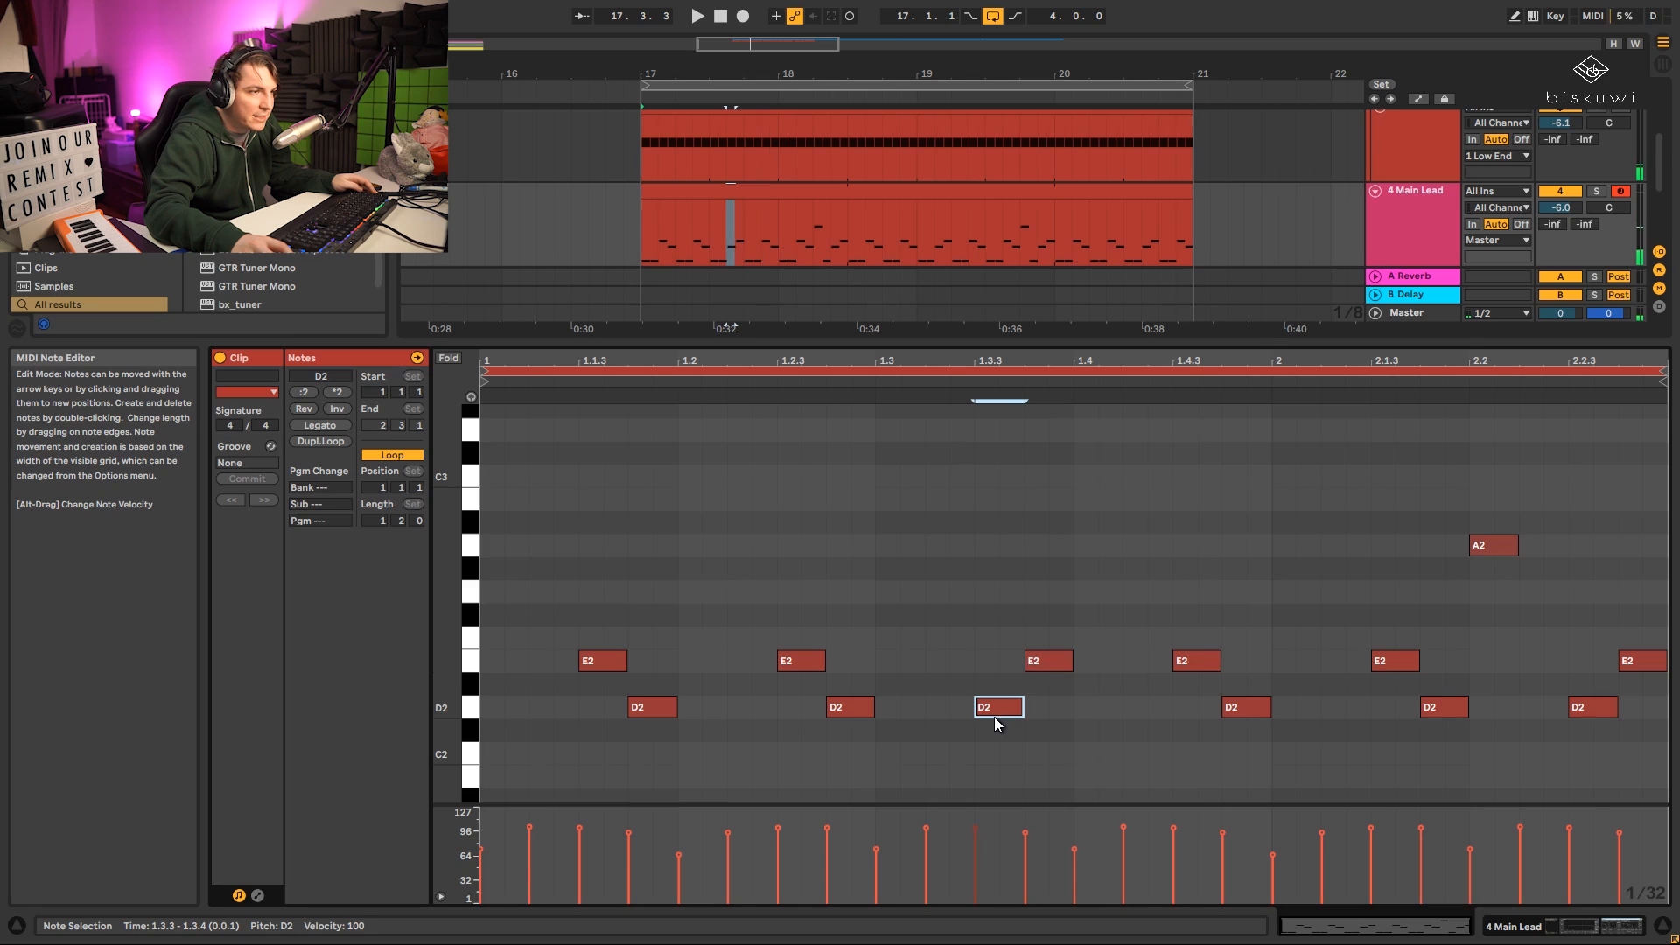
key(space)
key(shift+Up)
key(space)
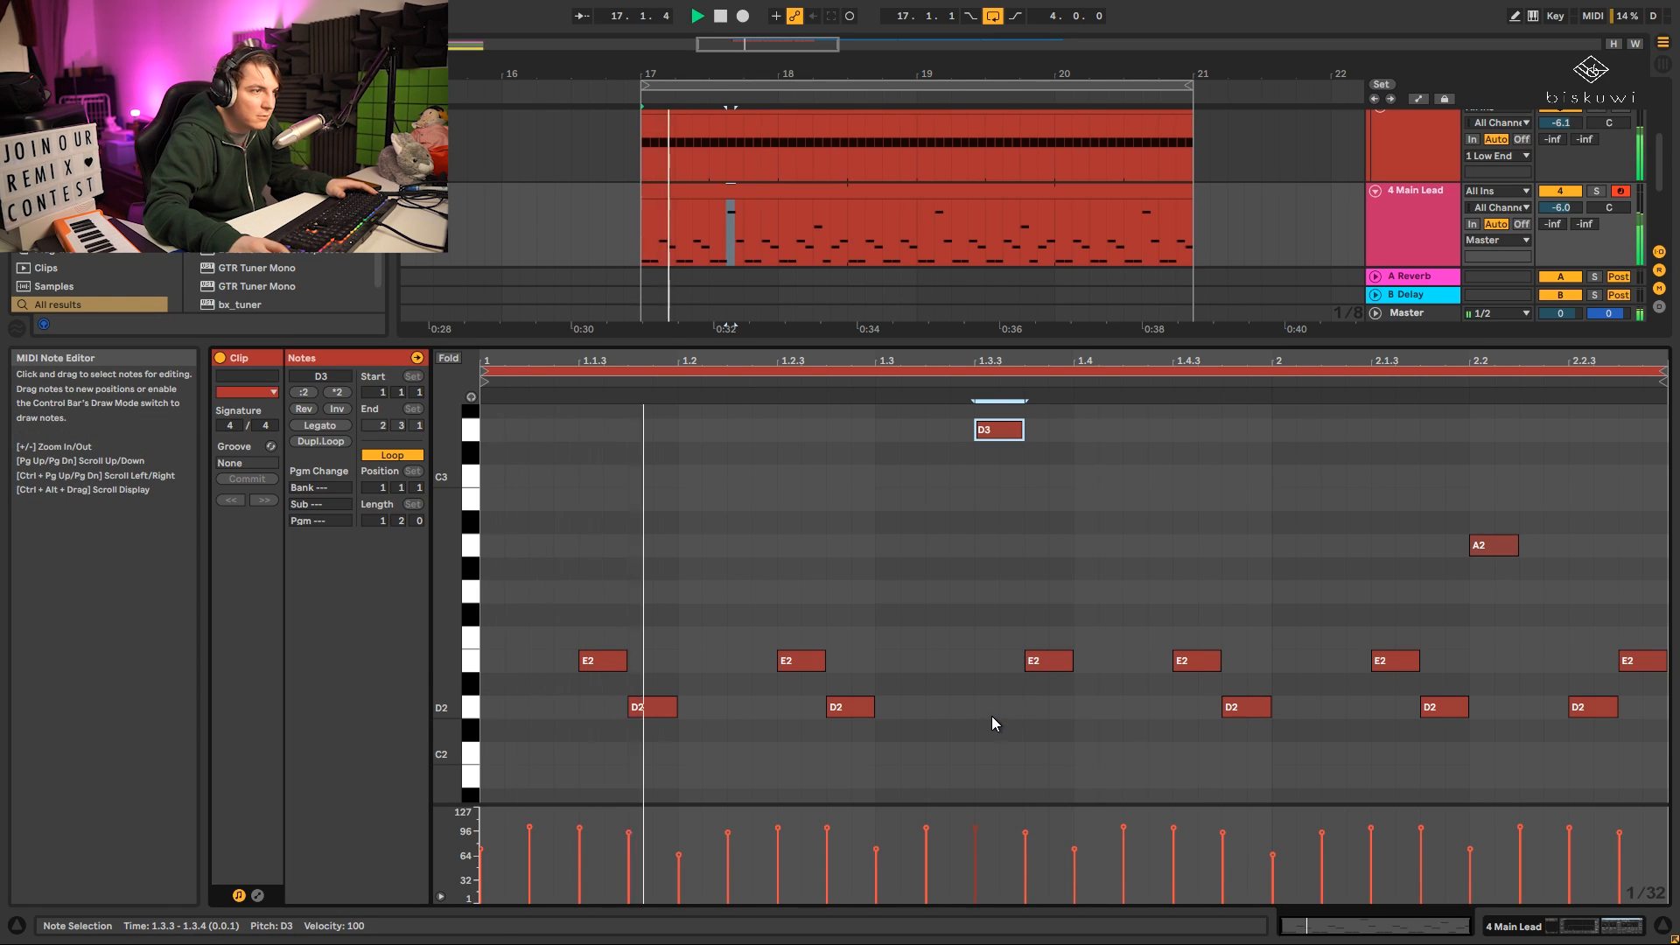
click(1240, 710)
key(space)
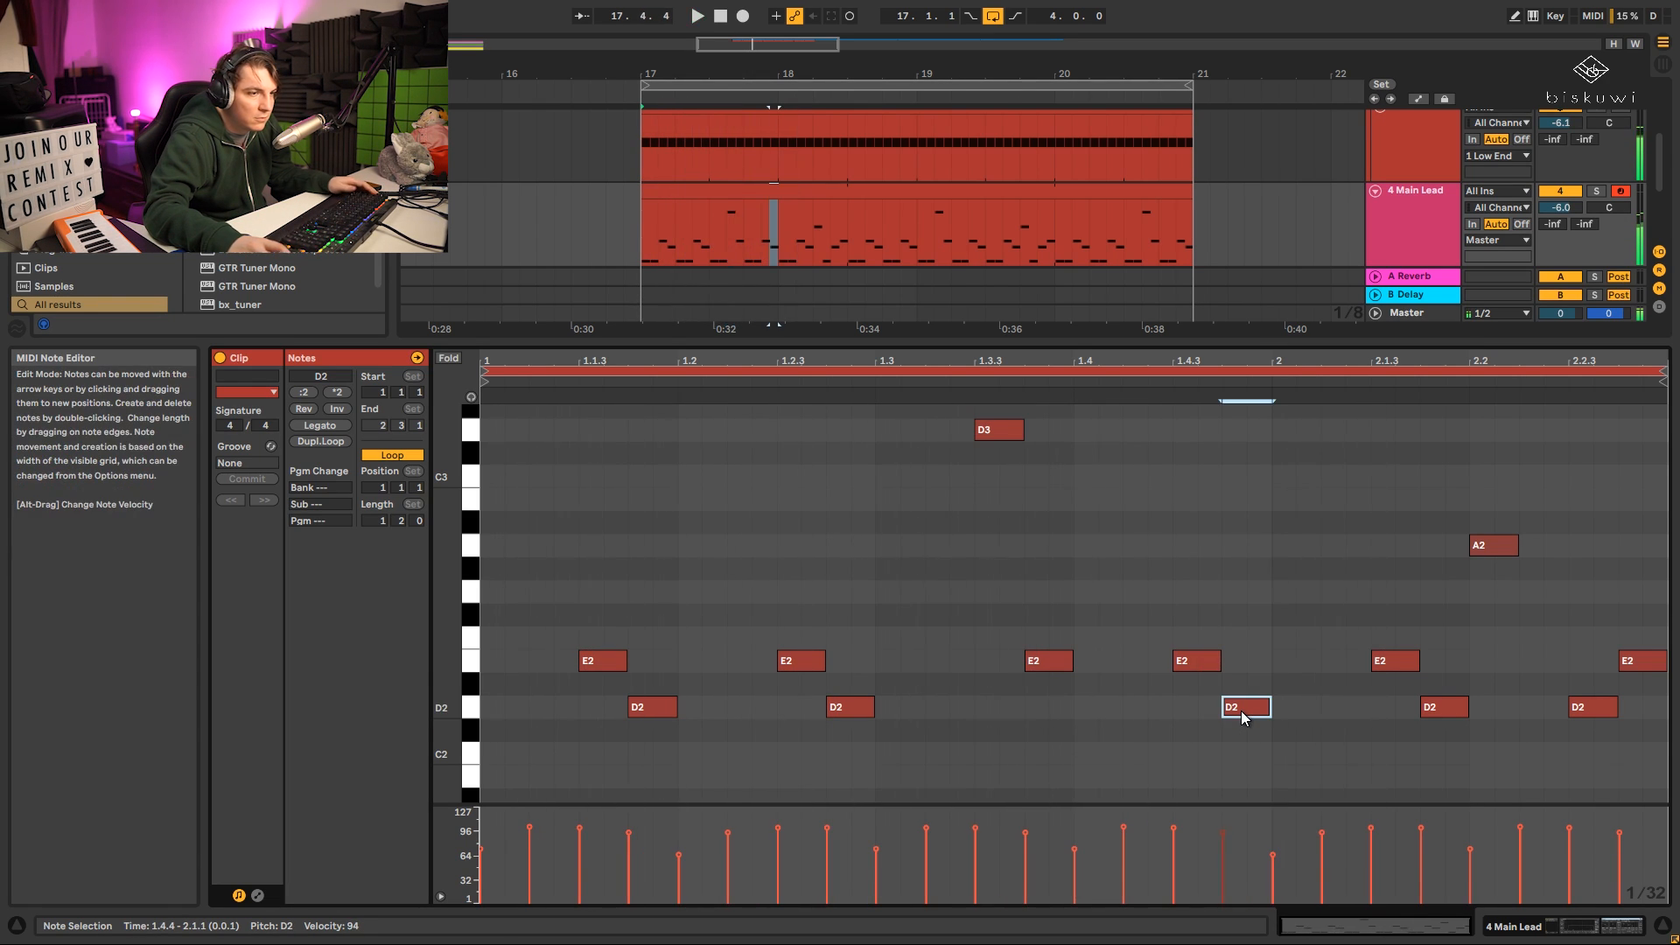
key(shift+Up)
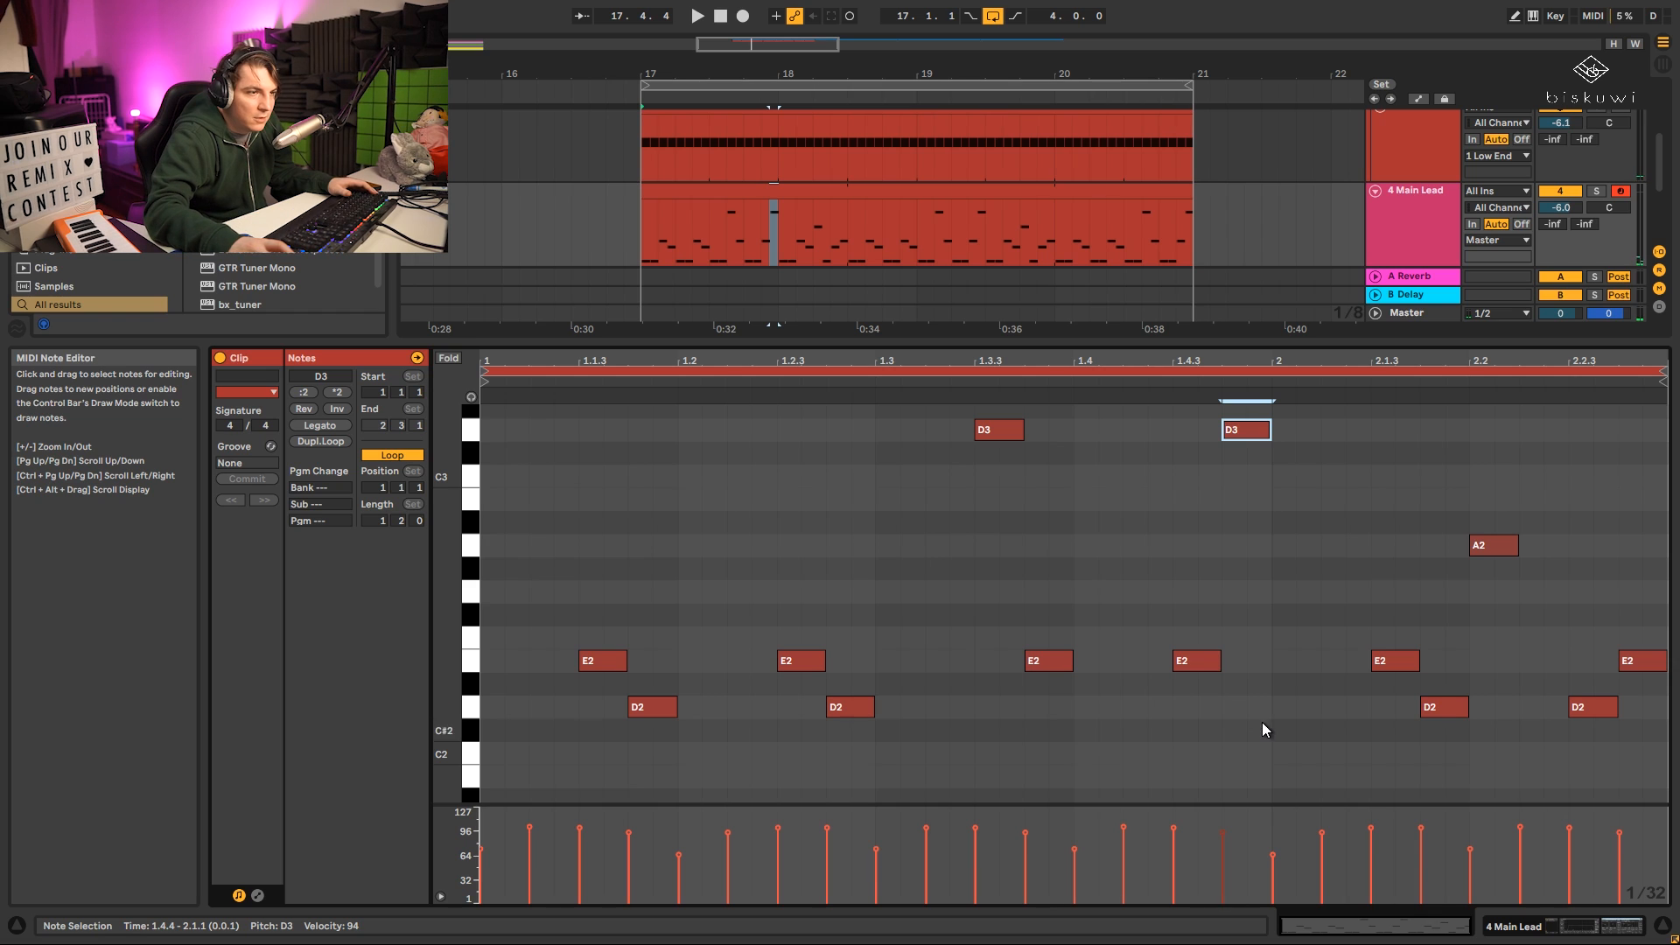
key(space)
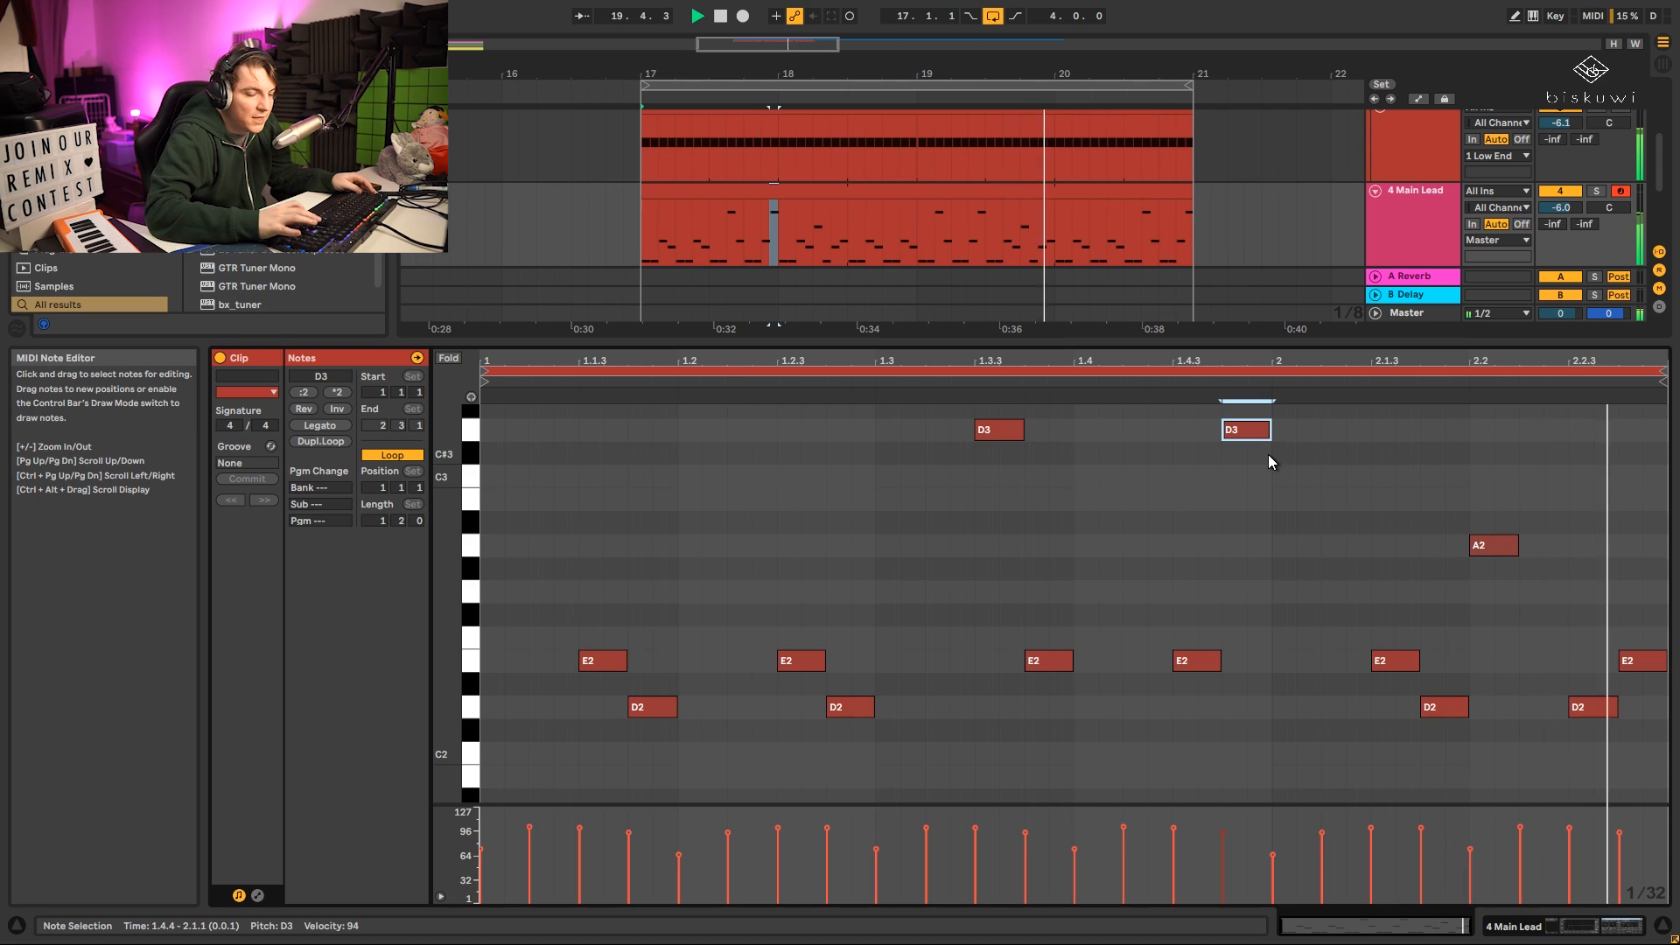
Lower the two D3 notes at 1.4.4 and 1.3.3 by an octave back to D2.
key(shift+Down)
click(978, 428)
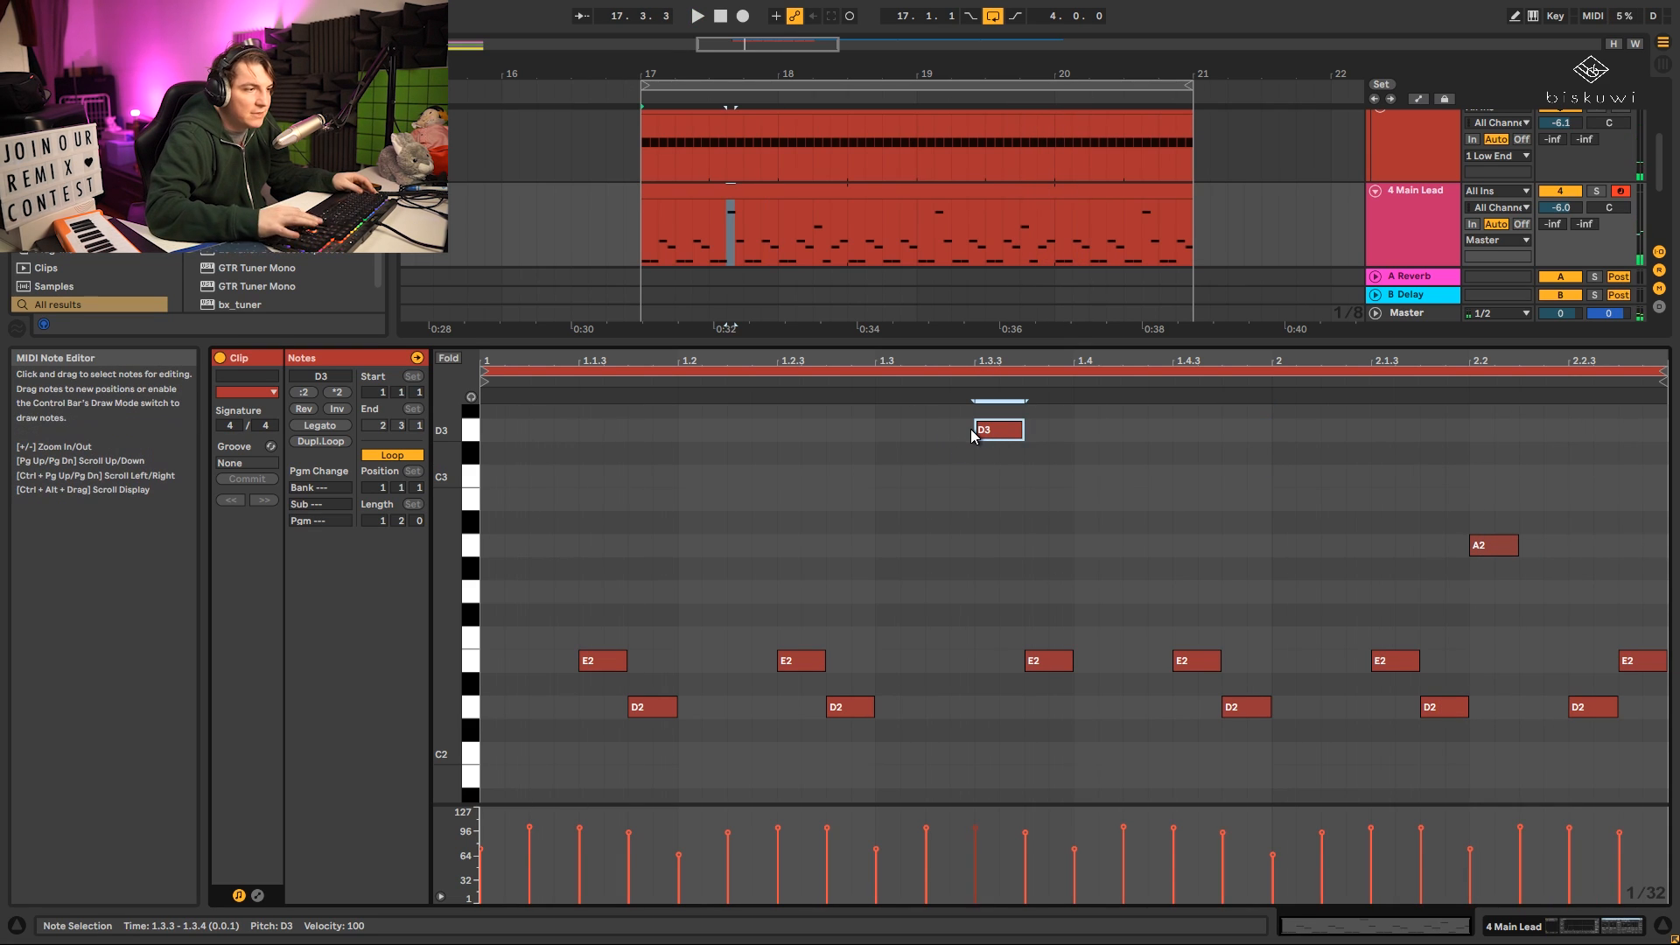
key(shift+Down)
Swap the pitches at 1.1.3 and 1.1.4 so they play D2 and E2, and audition the loop.
scroll(589, 533, down, 3)
drag(600, 507, 600, 551)
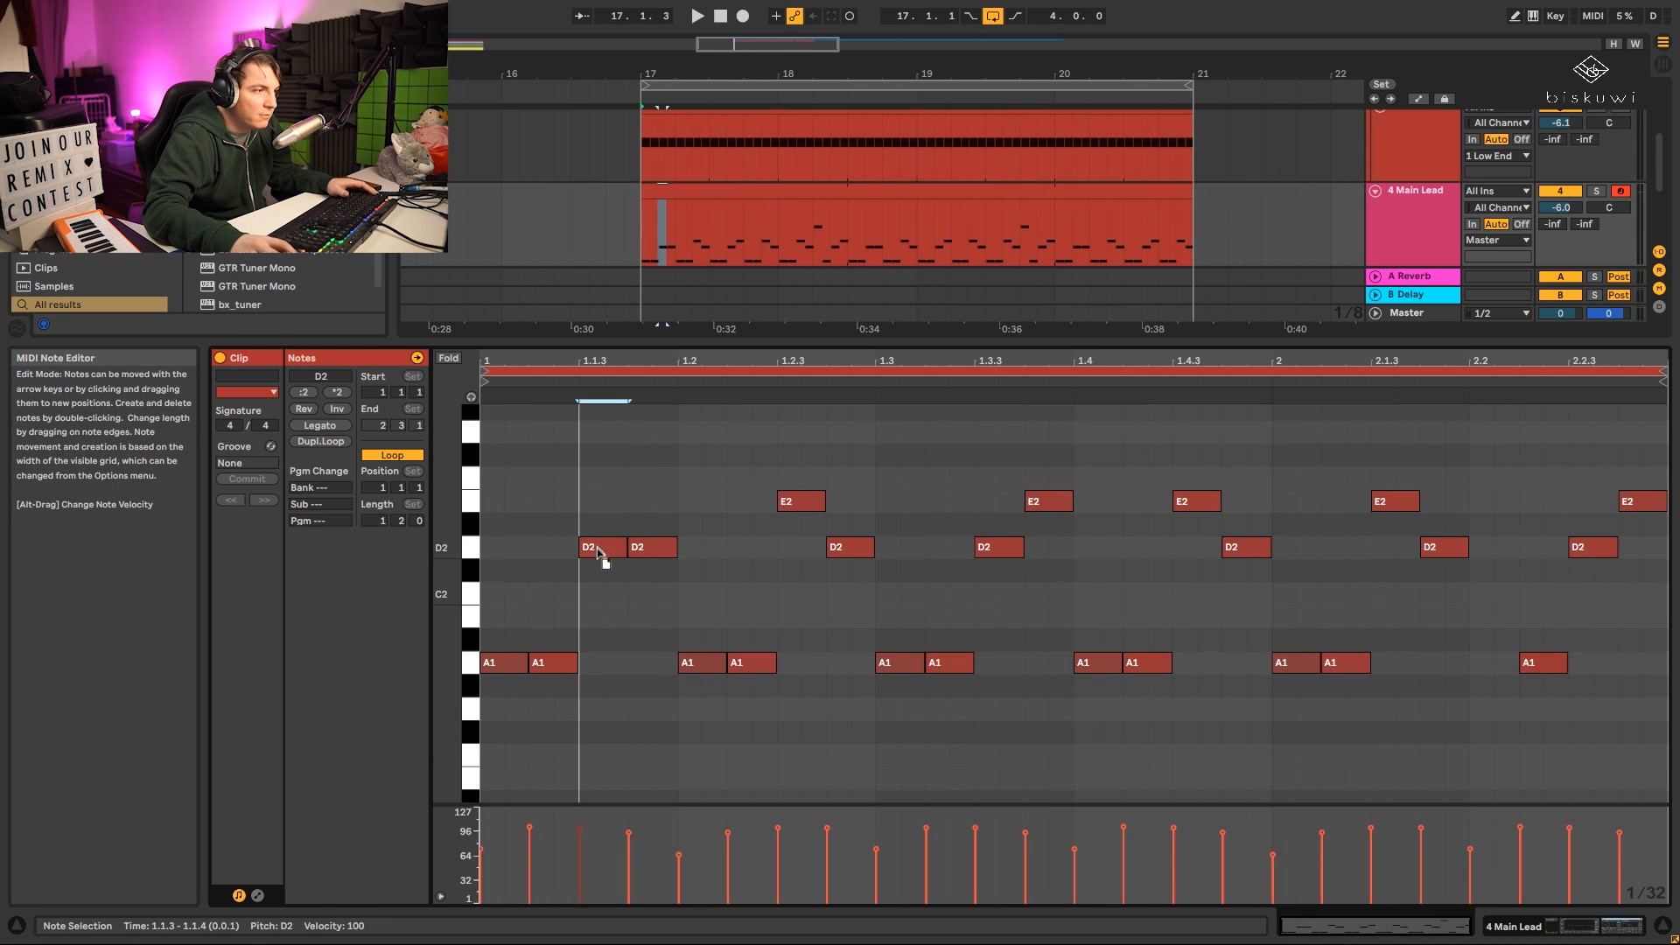
click(651, 552)
key(space)
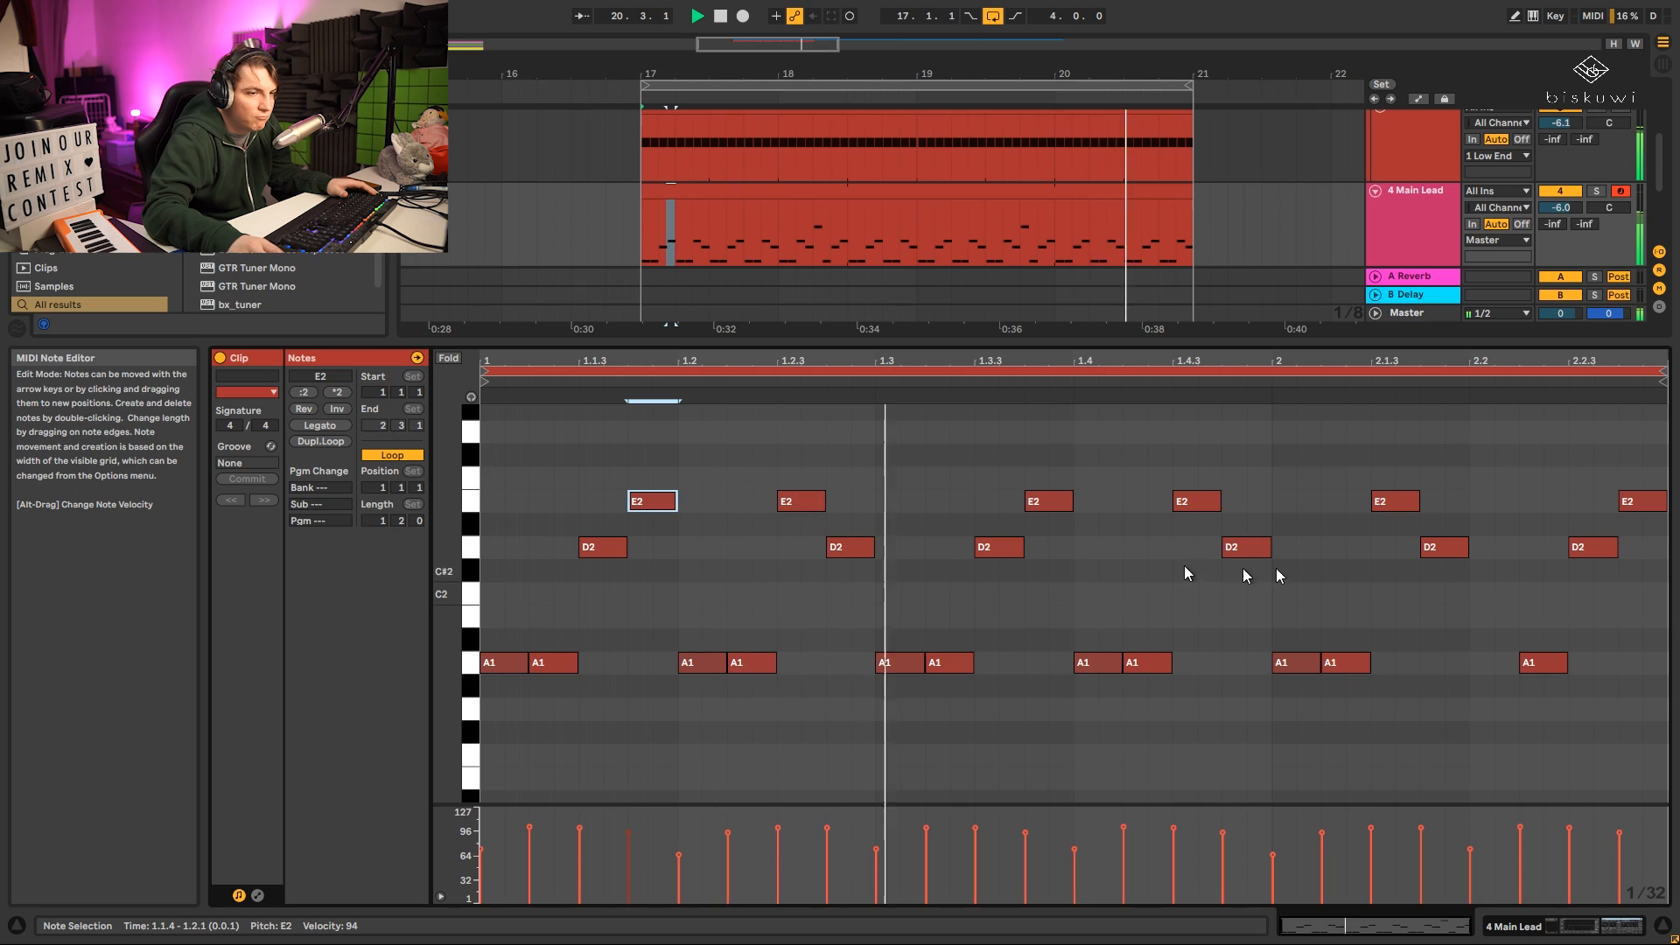
scroll(1183, 565, up, 4)
scroll(1526, 594, down, 2)
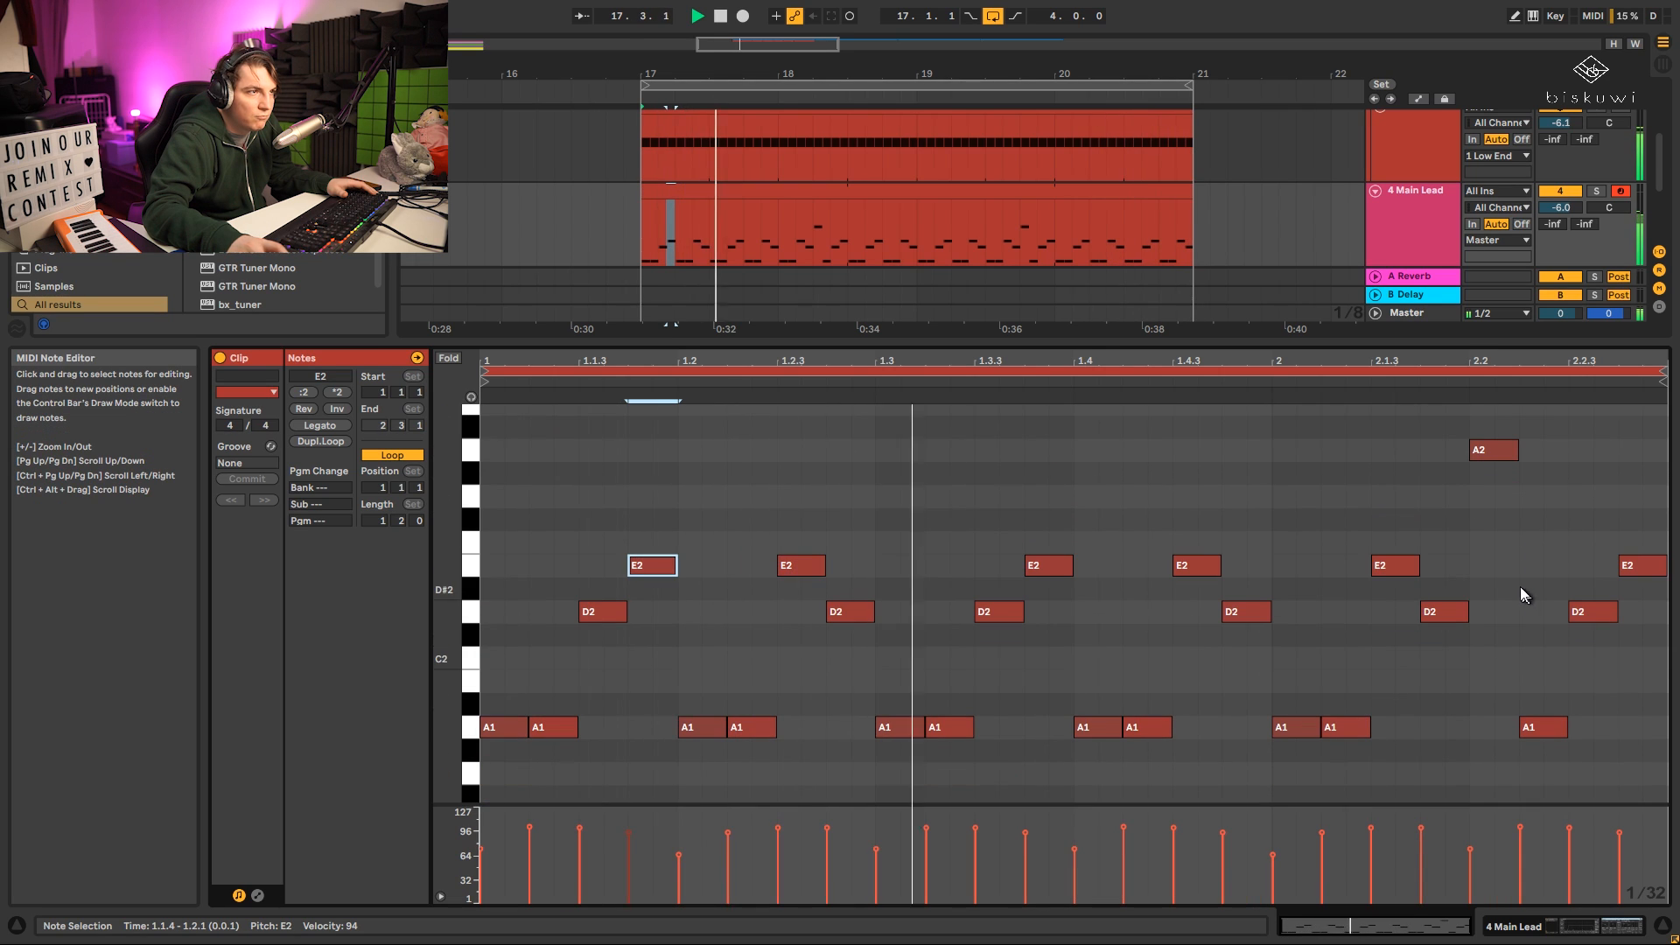
Review Diva's filter emphasis, Env 2 depth and Plate2 wet level during playback, and close the synth.
click(1359, 507)
key(shift+Tab)
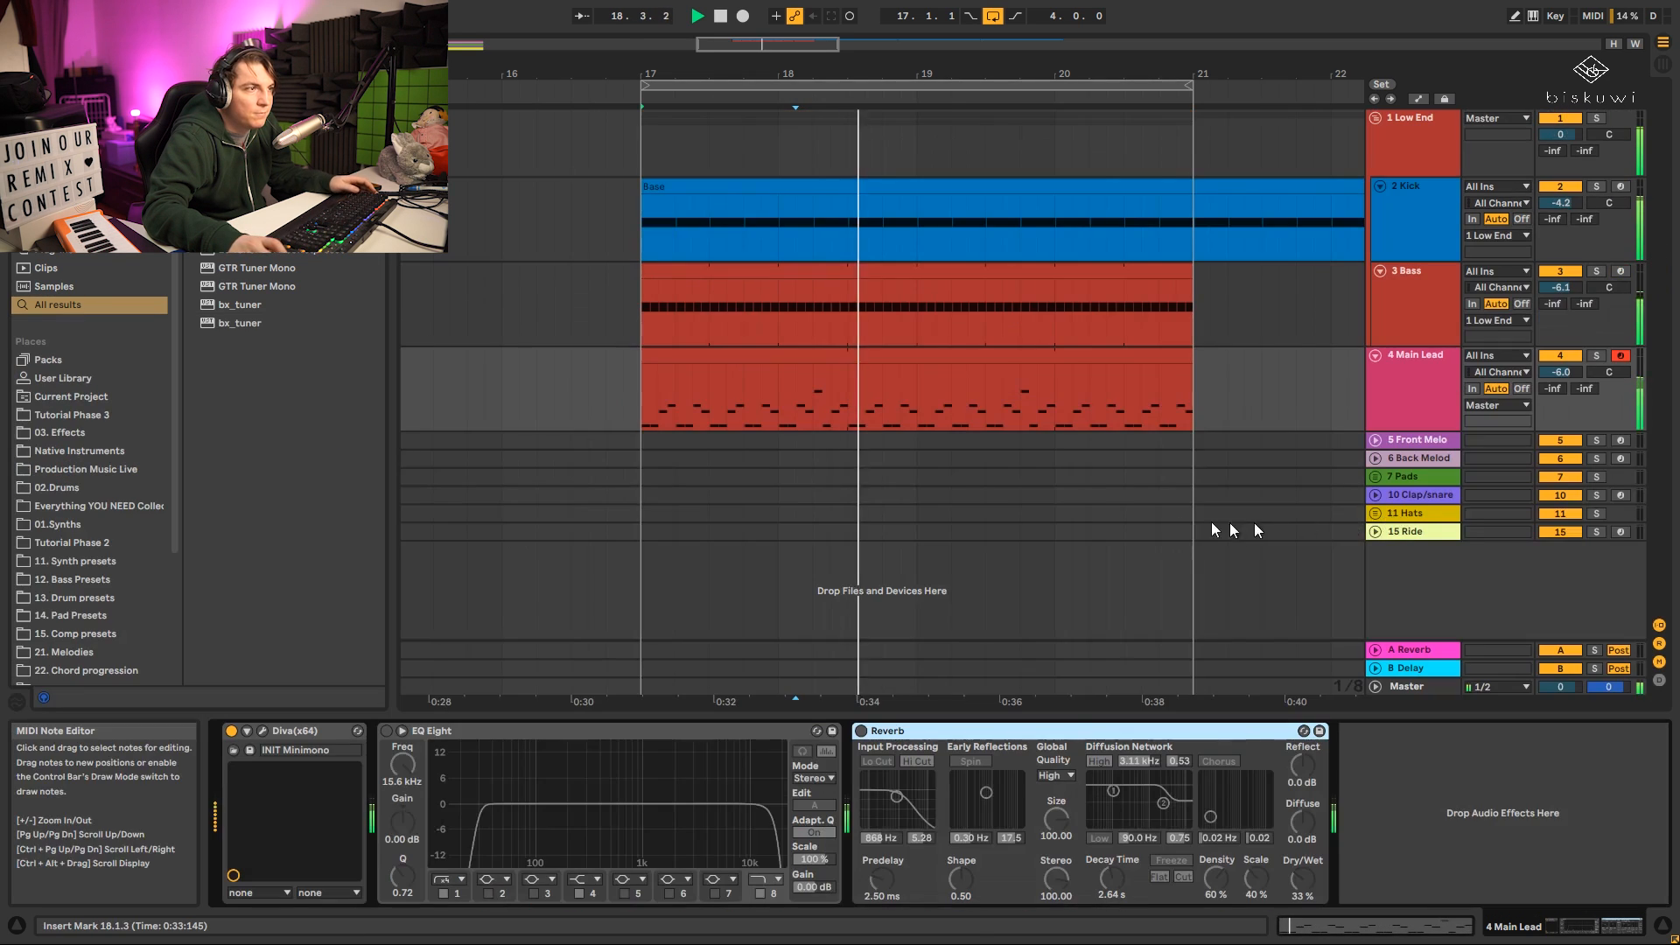
key(space)
click(263, 730)
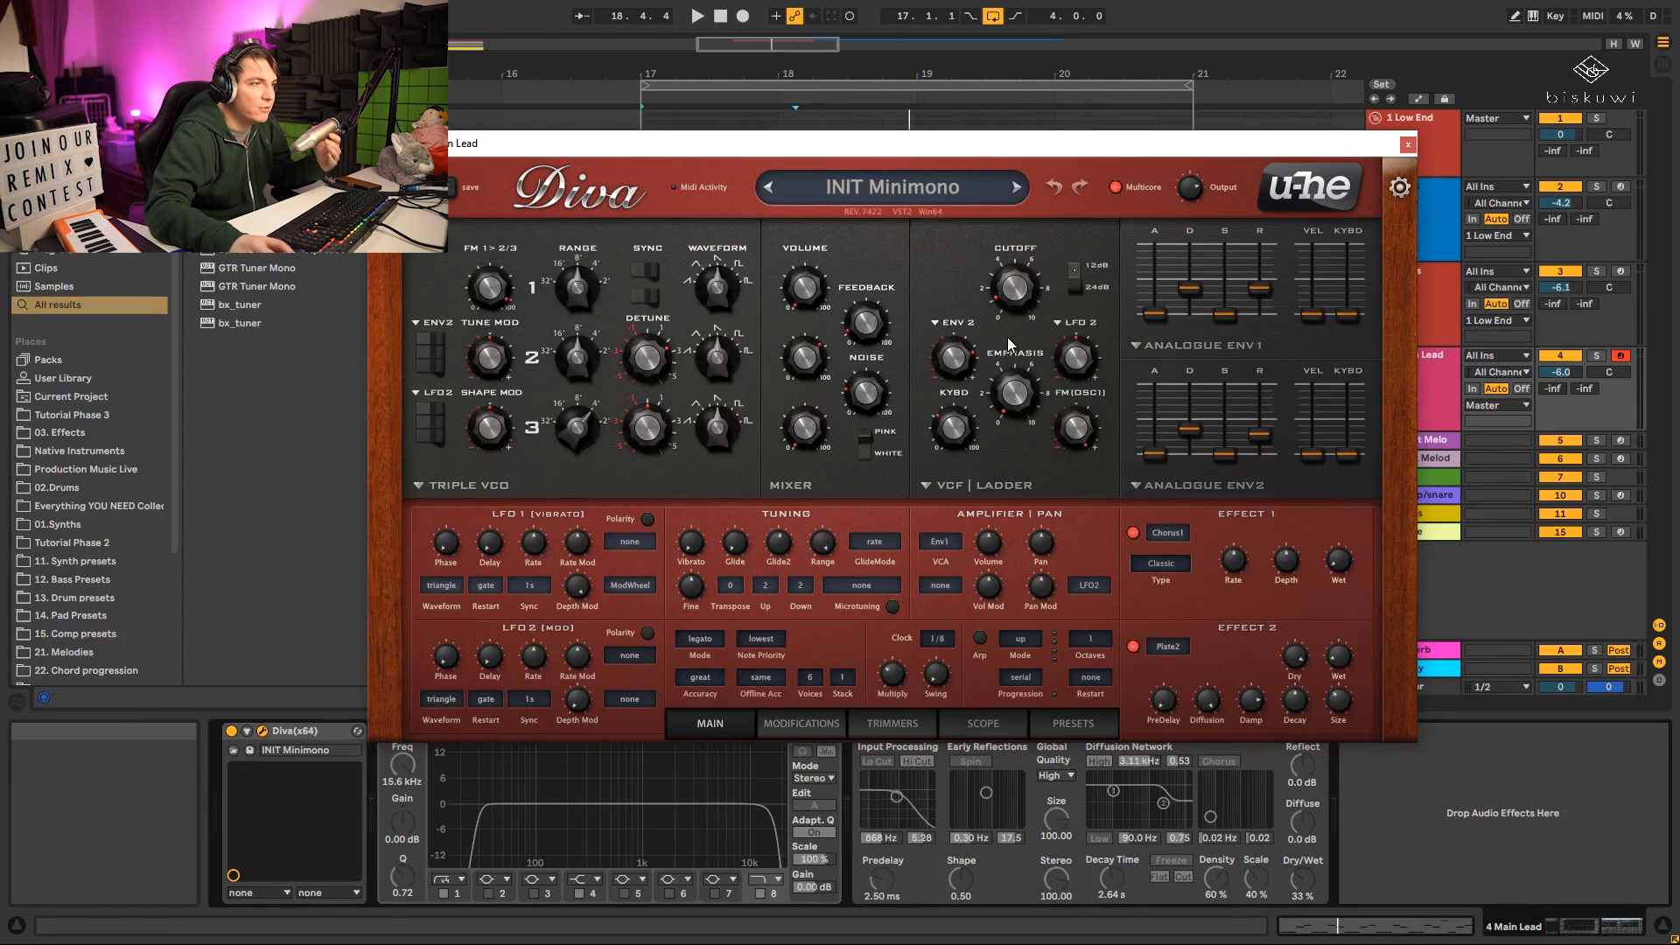
key(space)
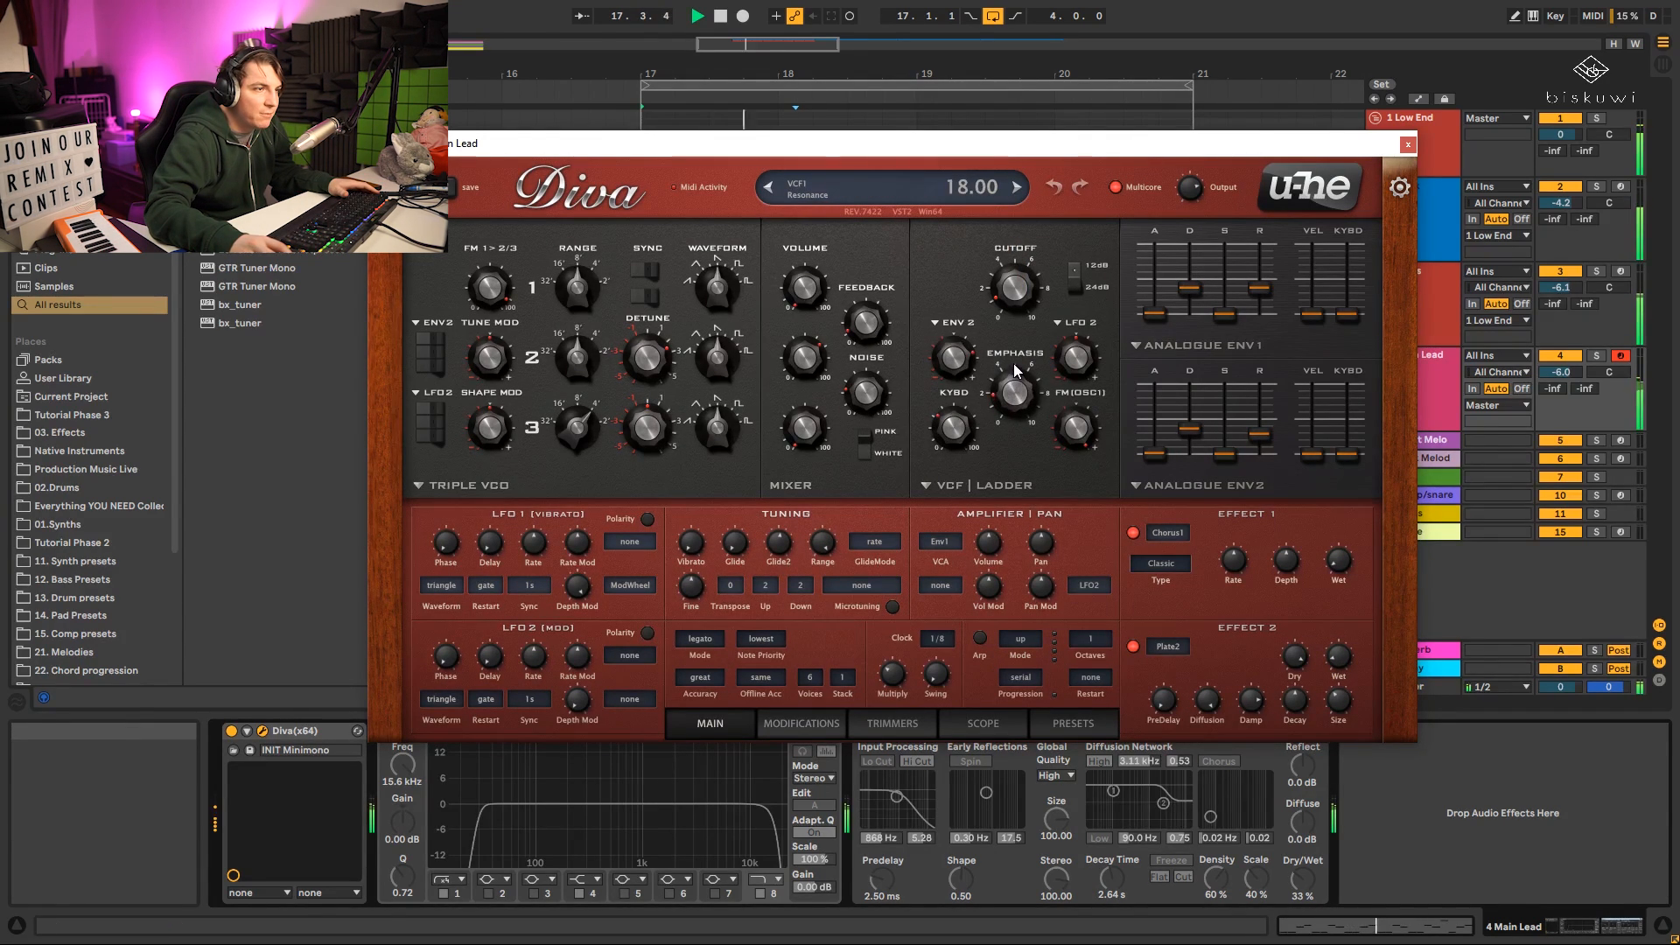
drag(1013, 364, 1025, 378)
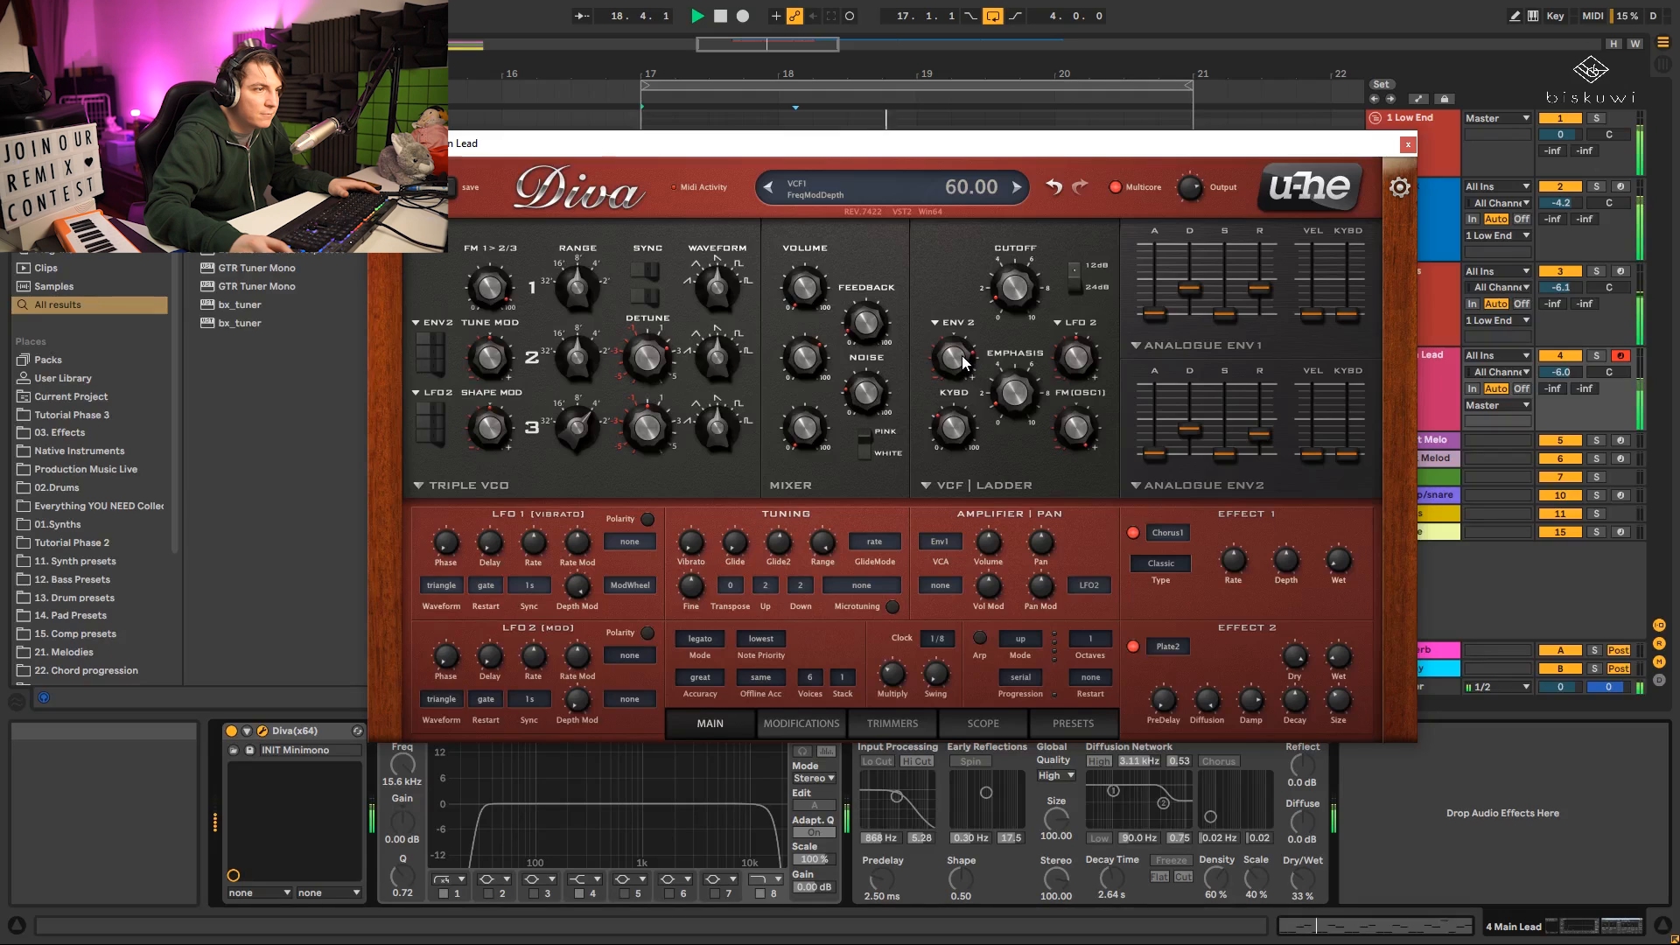
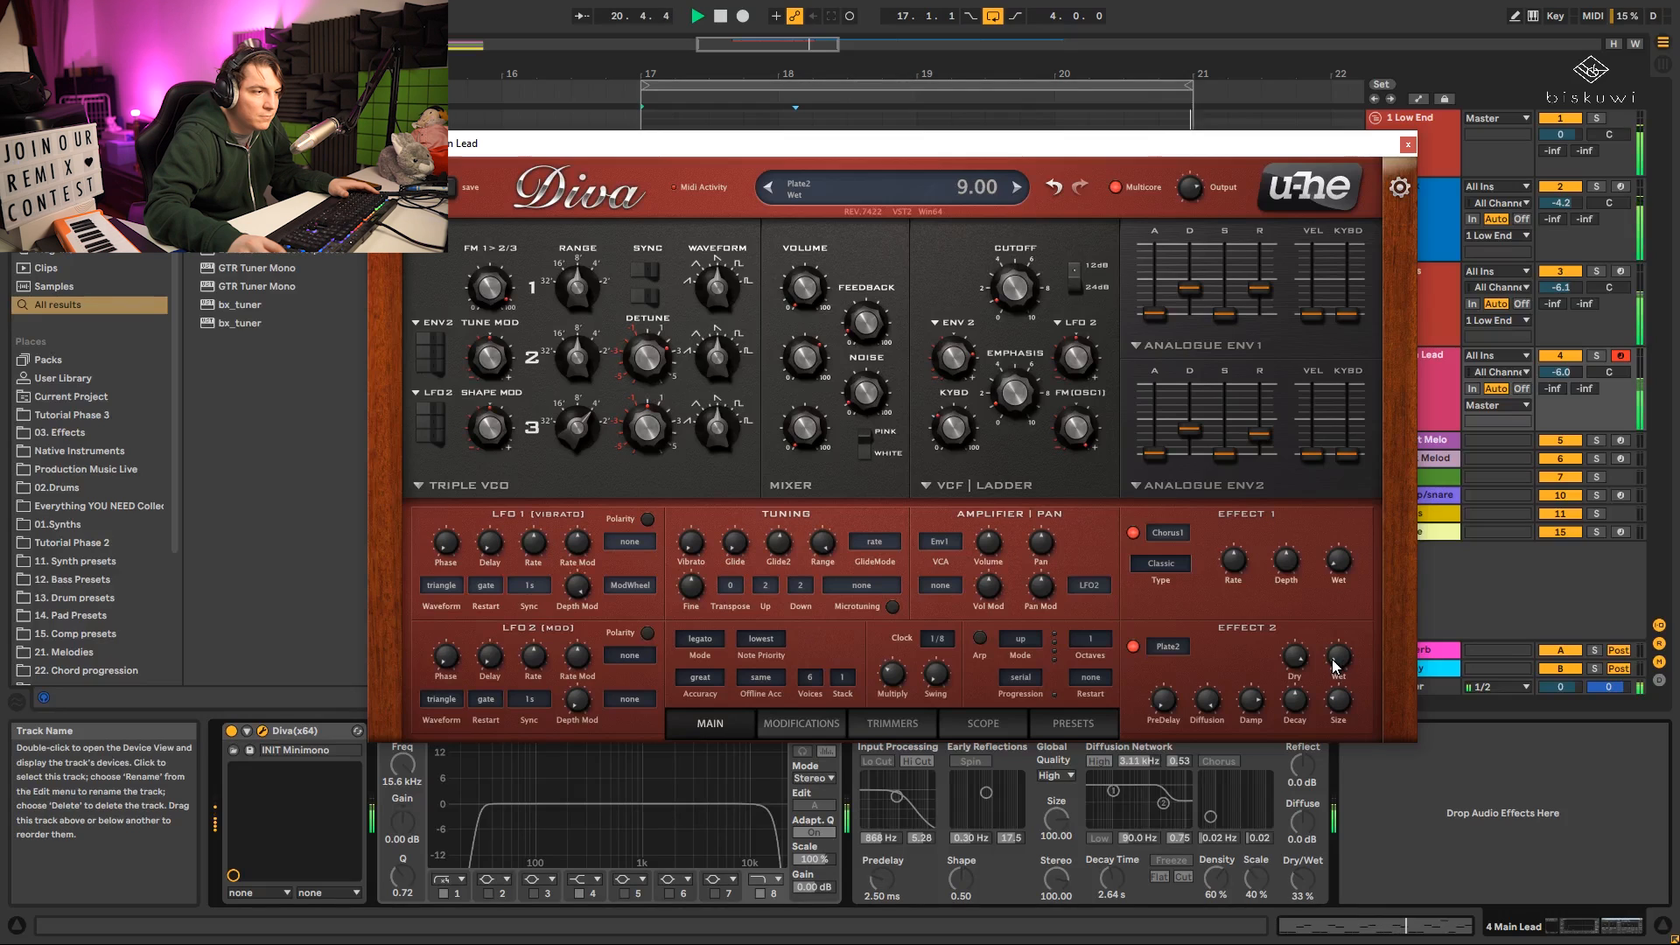
click(1408, 144)
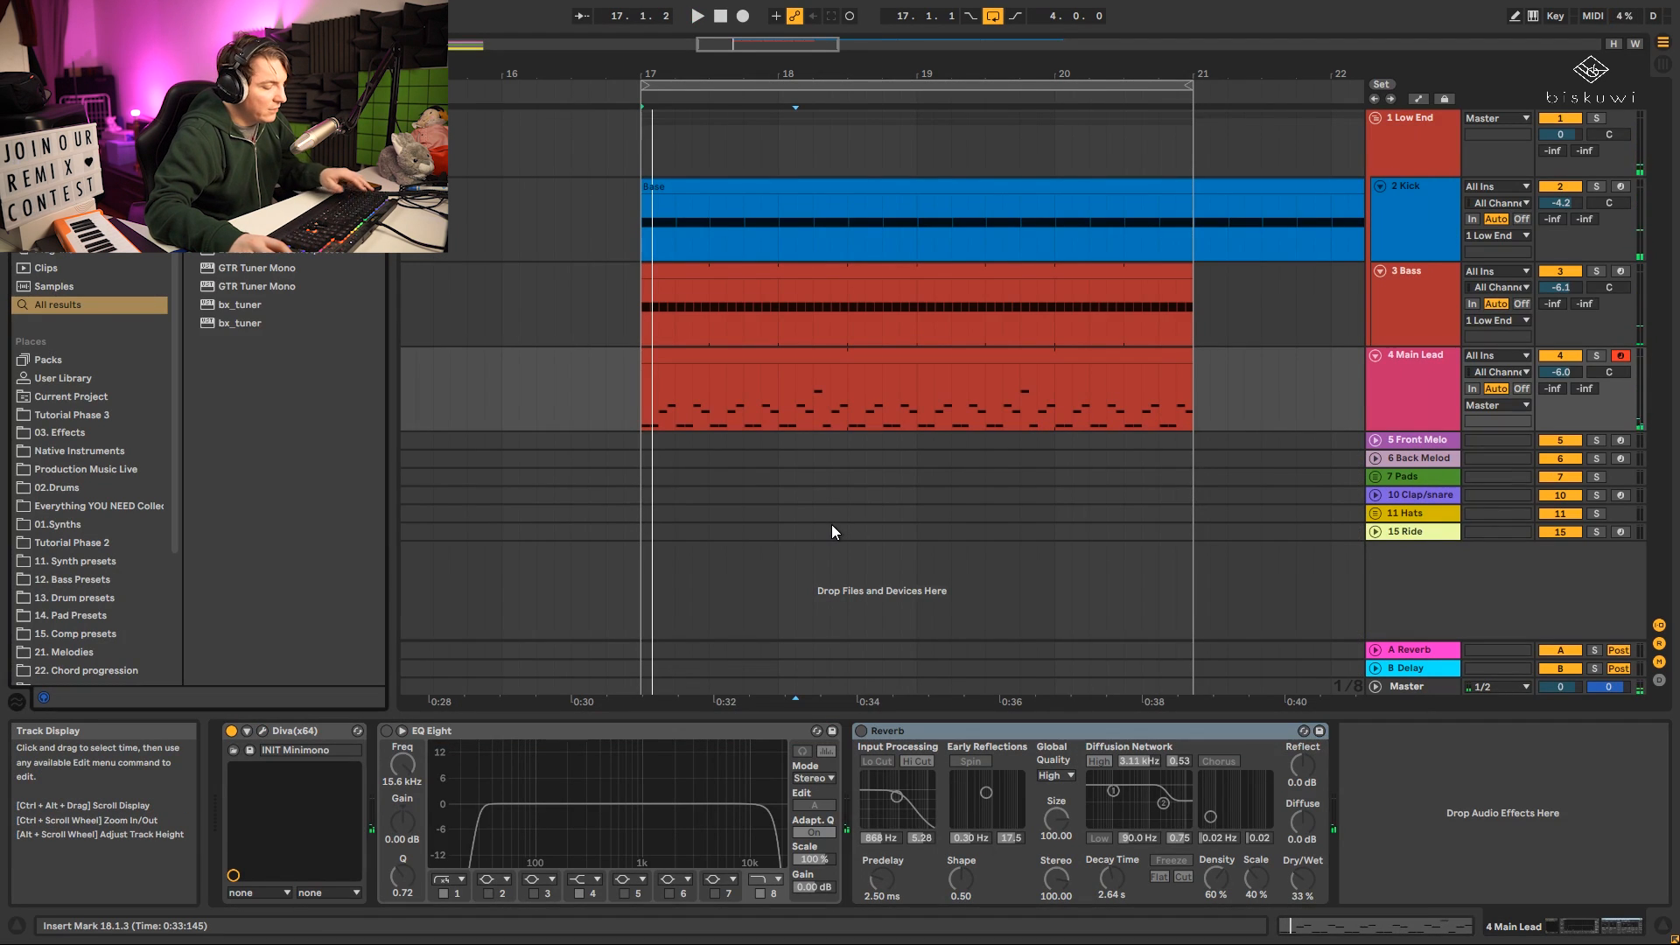
Try inserting a Delay device between Diva and EQ Eight on the Main Lead, and remove it.
key(ctrl+f)
text(delay)
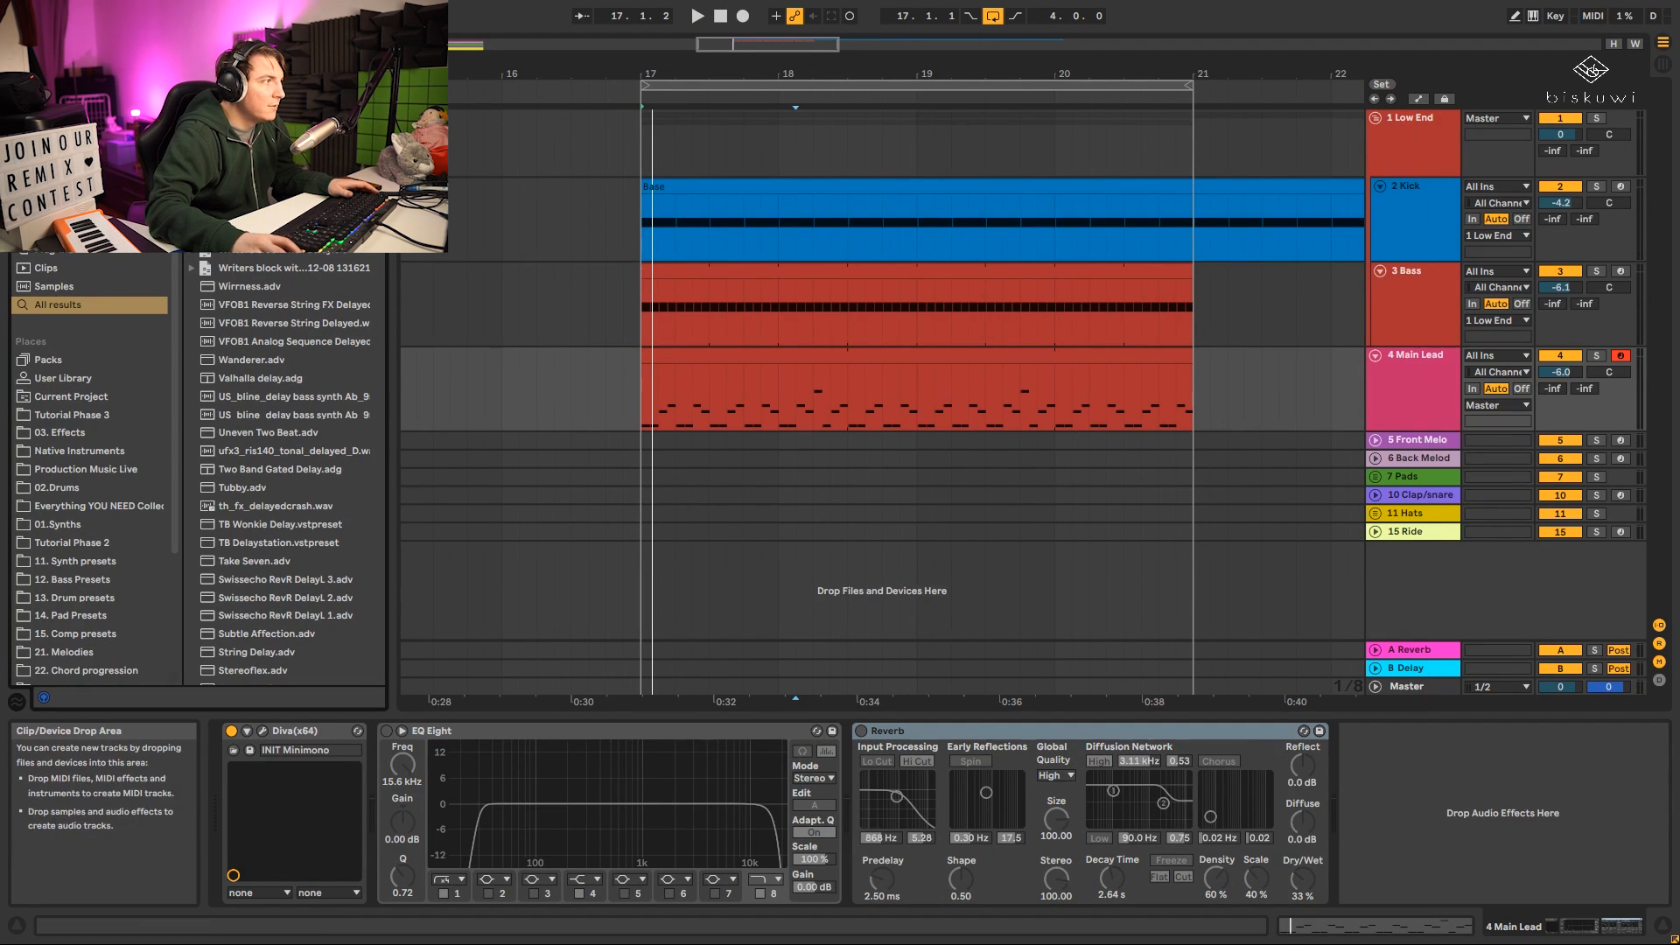
drag(395, 686, 387, 755)
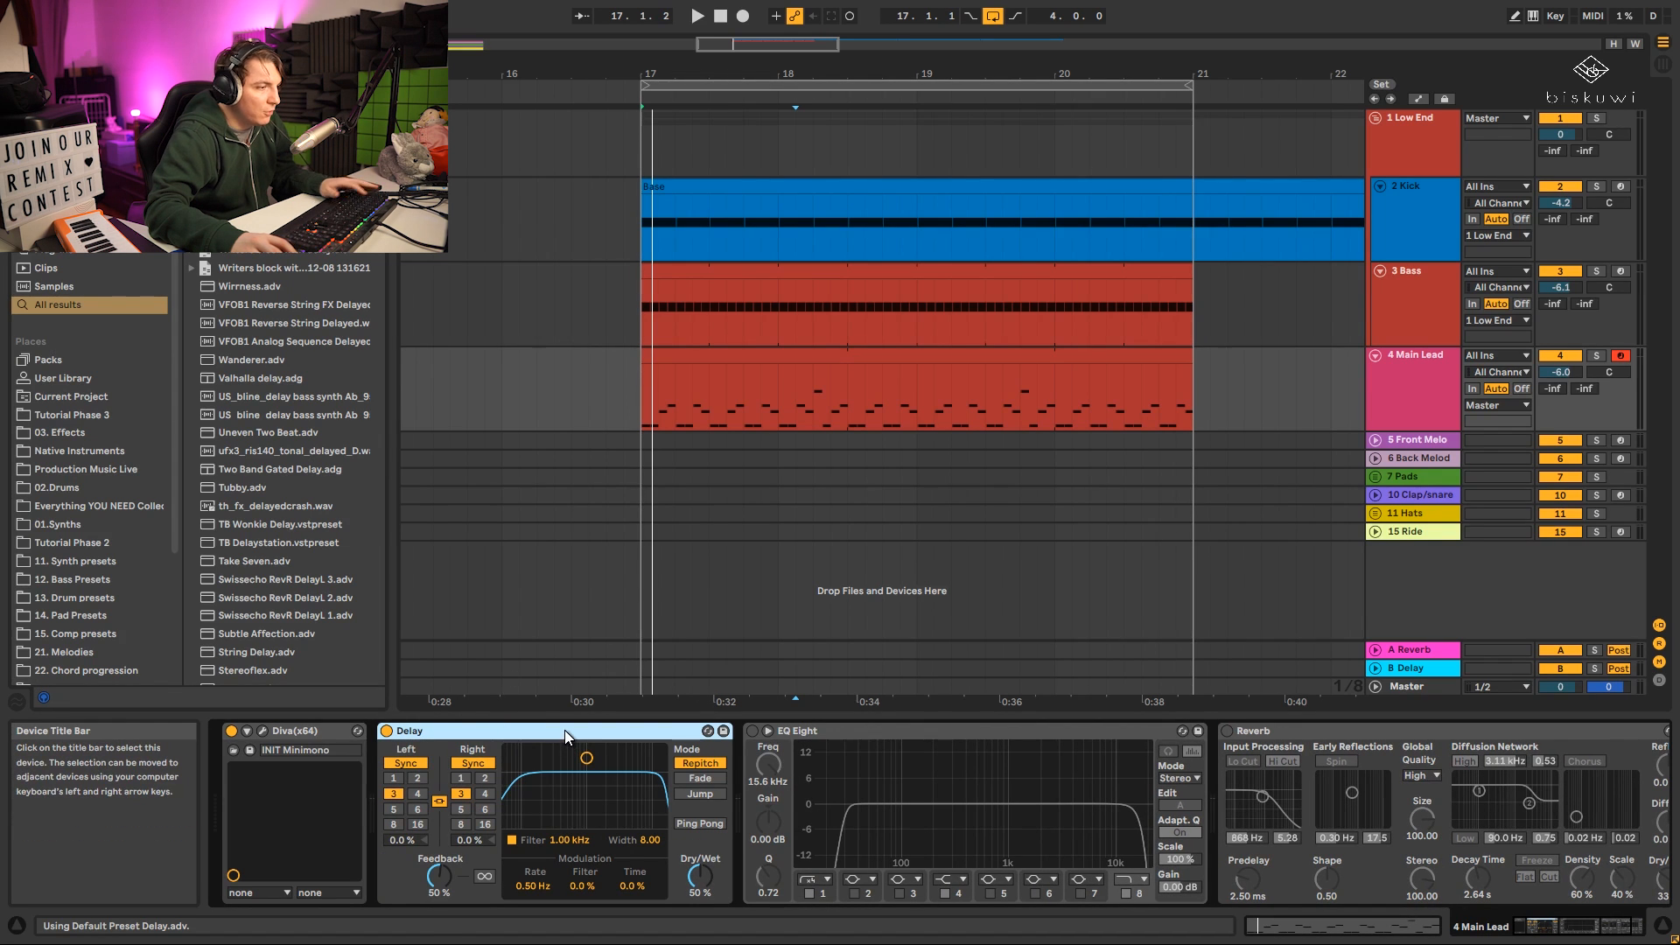
key(Delete)
Add Echo directly after Diva on the Main Lead, with Dry/Wet at 27% and Ping Pong mode.
key(ctrl+f)
text(echo)
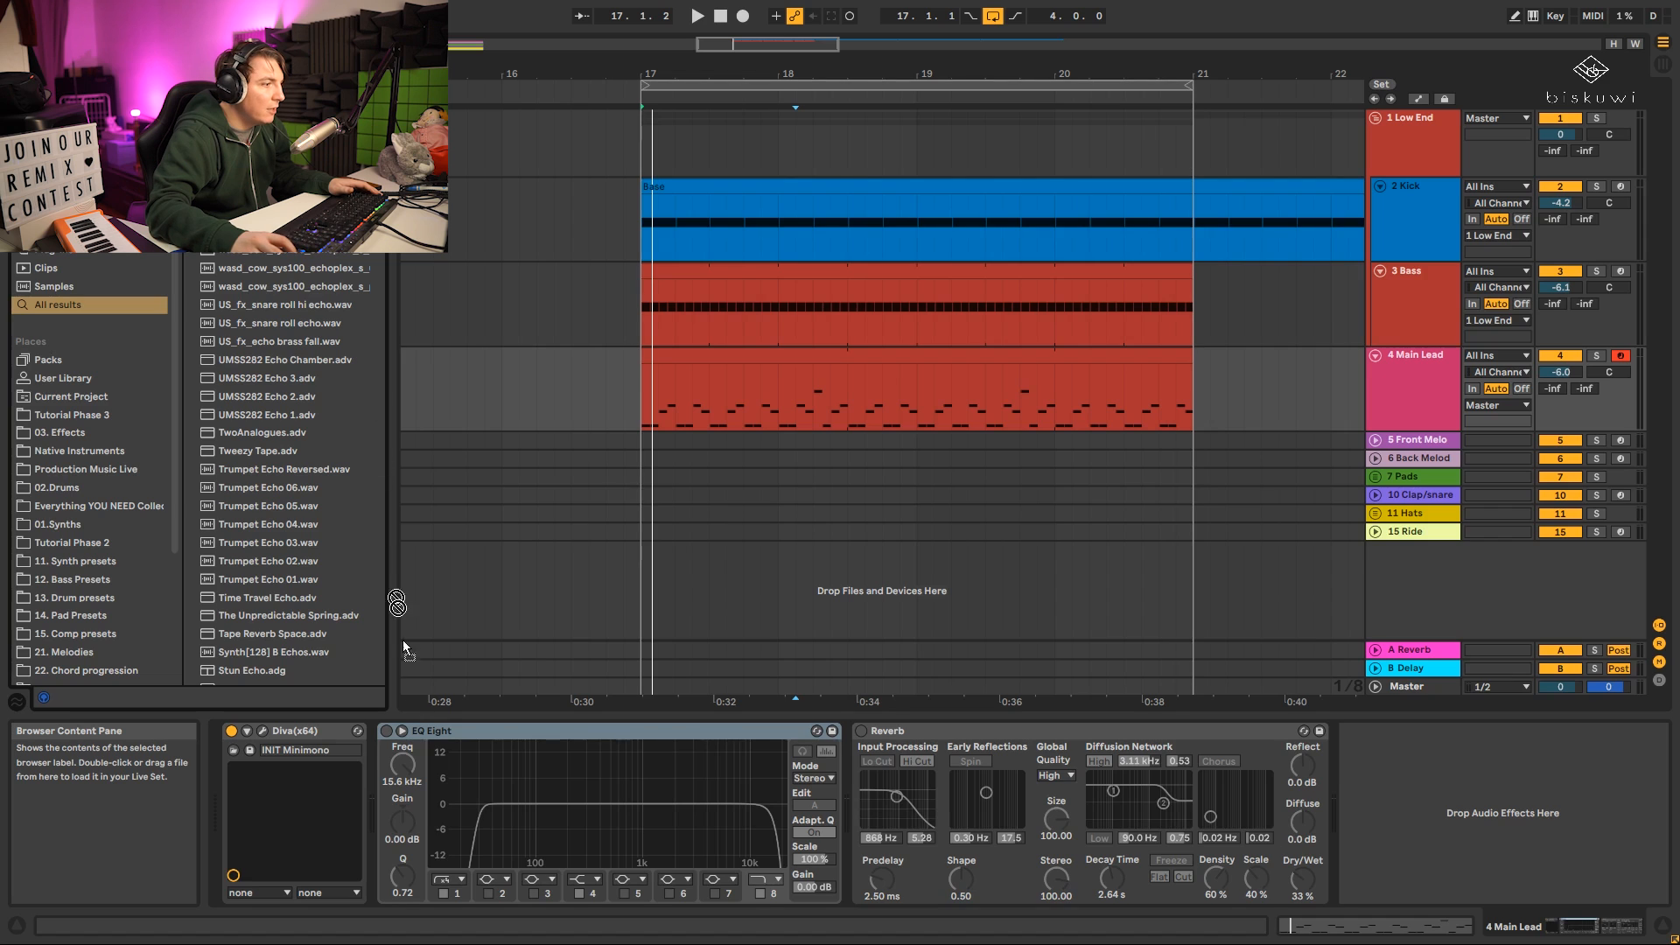
drag(403, 641, 389, 796)
key(space)
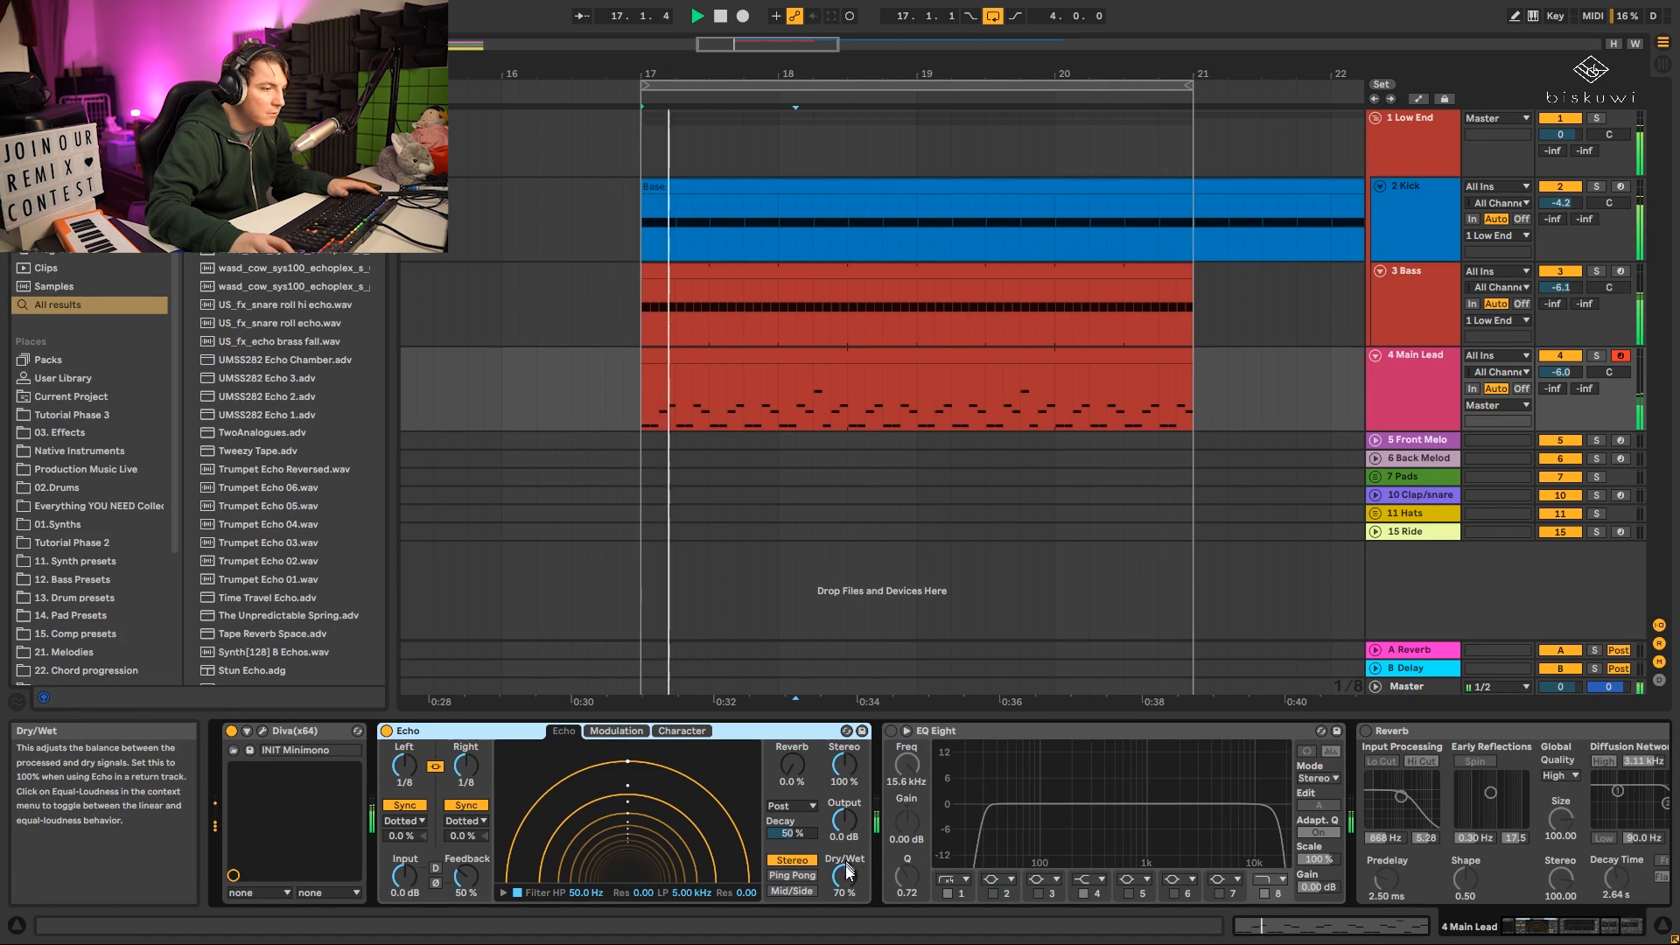
drag(848, 869, 848, 904)
click(796, 875)
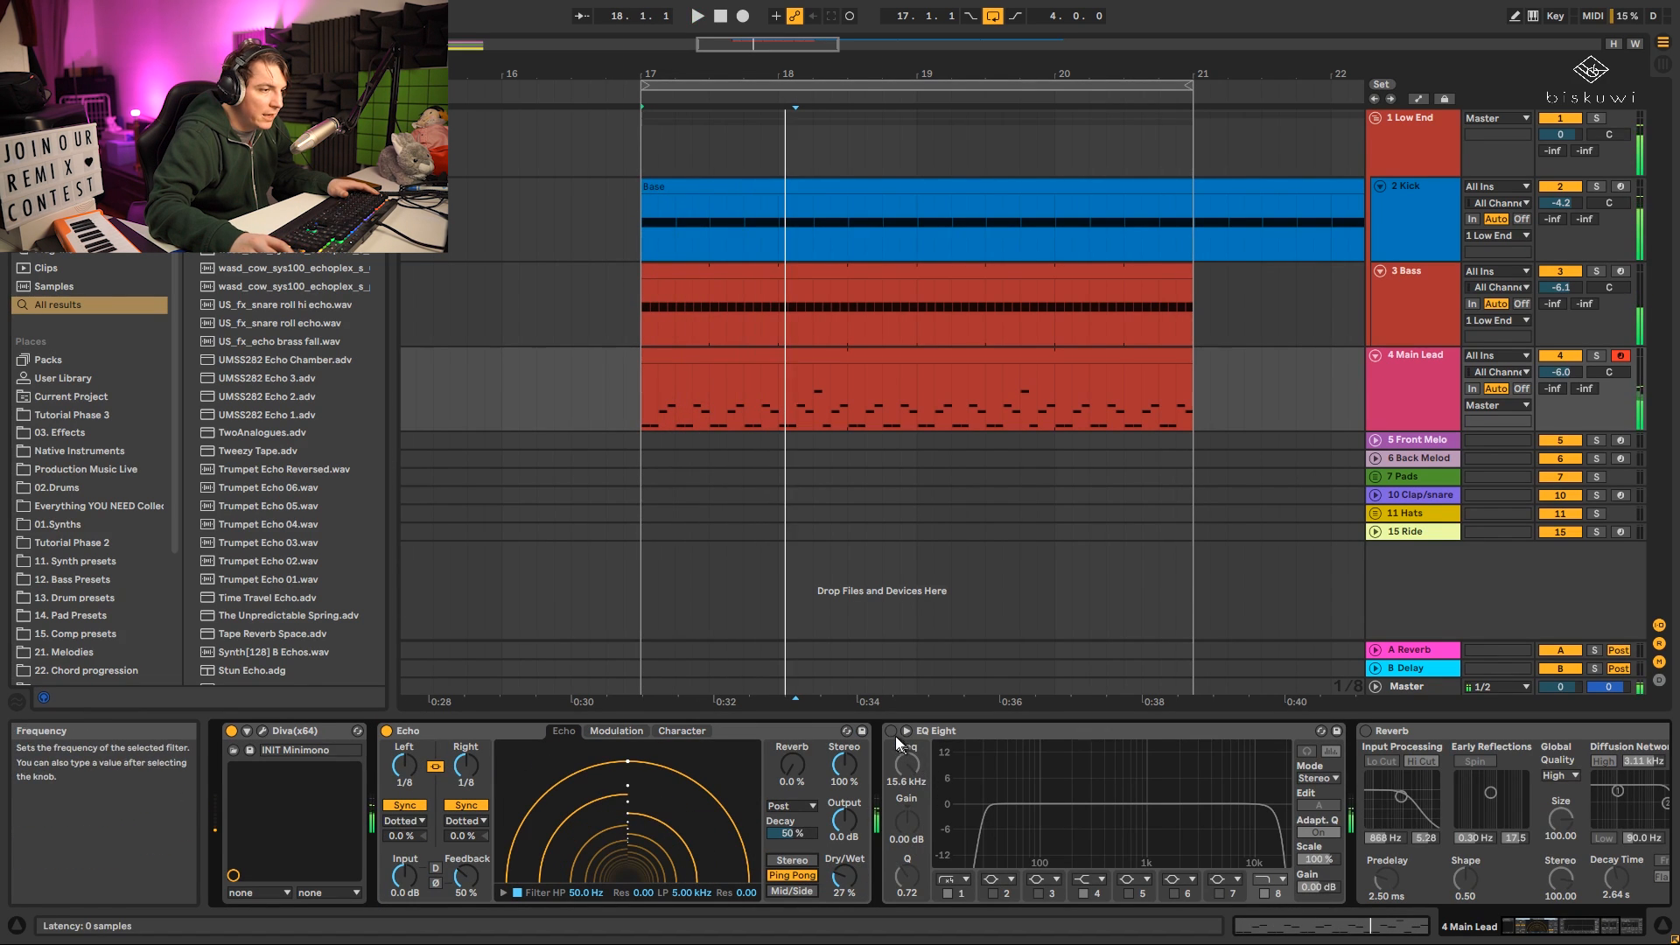
Enable EQ Eight ahead of Echo and set its low cut to 111 Hz with Q 0.56 during playback.
drag(400, 842, 522, 821)
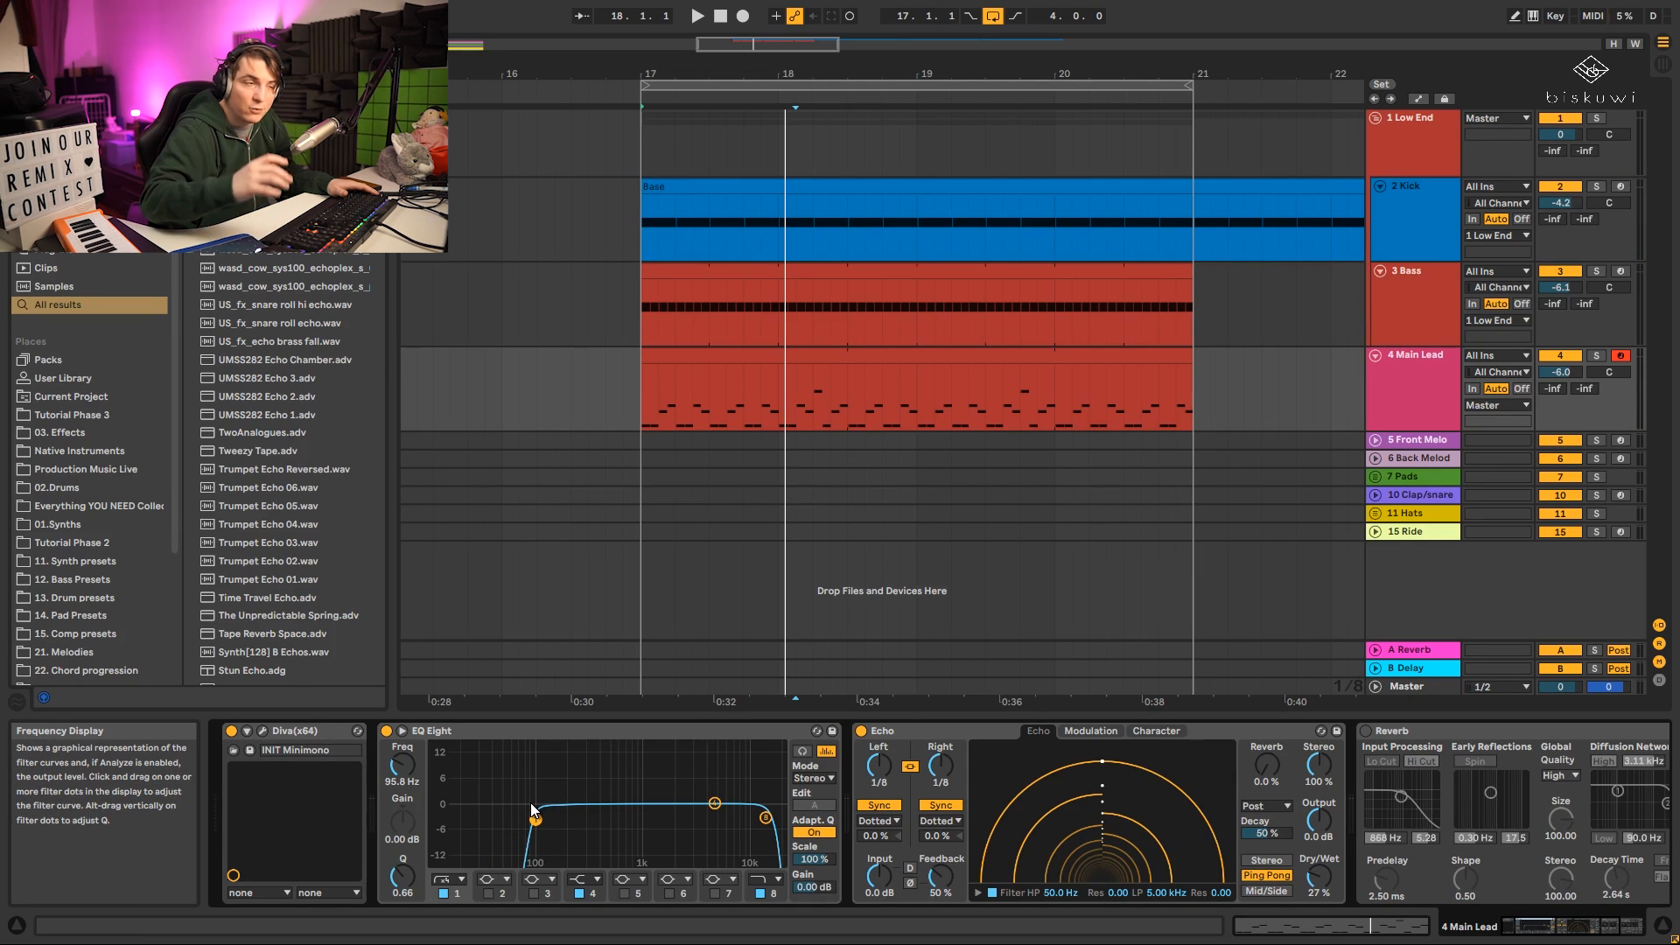
key(space)
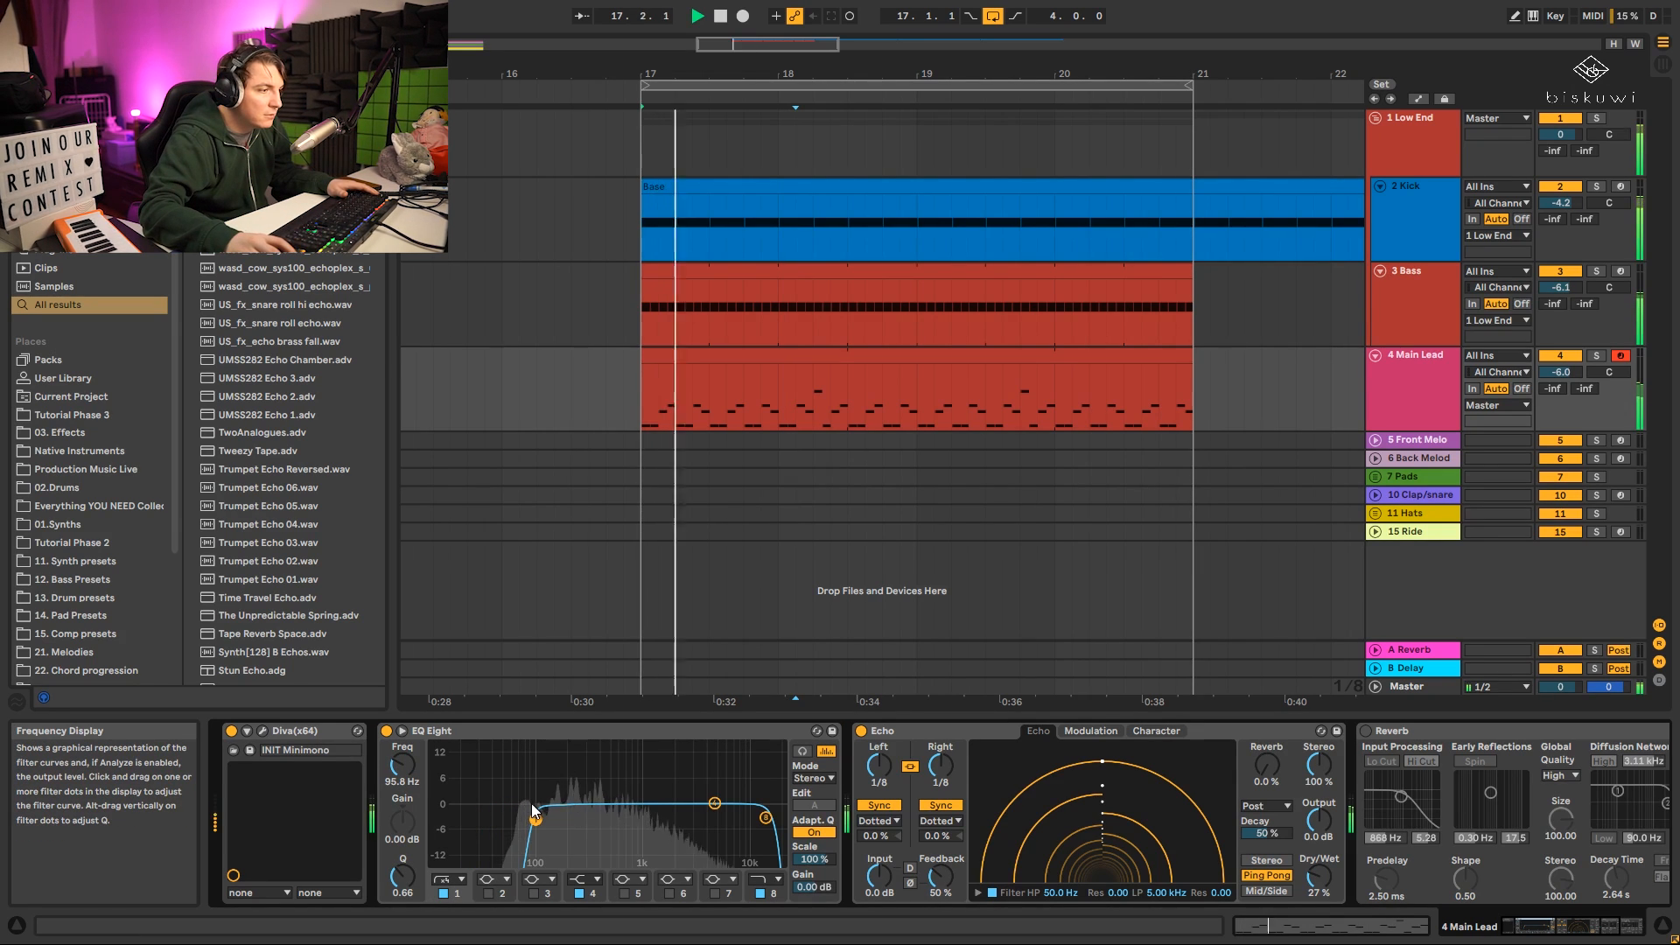
drag(532, 803, 543, 823)
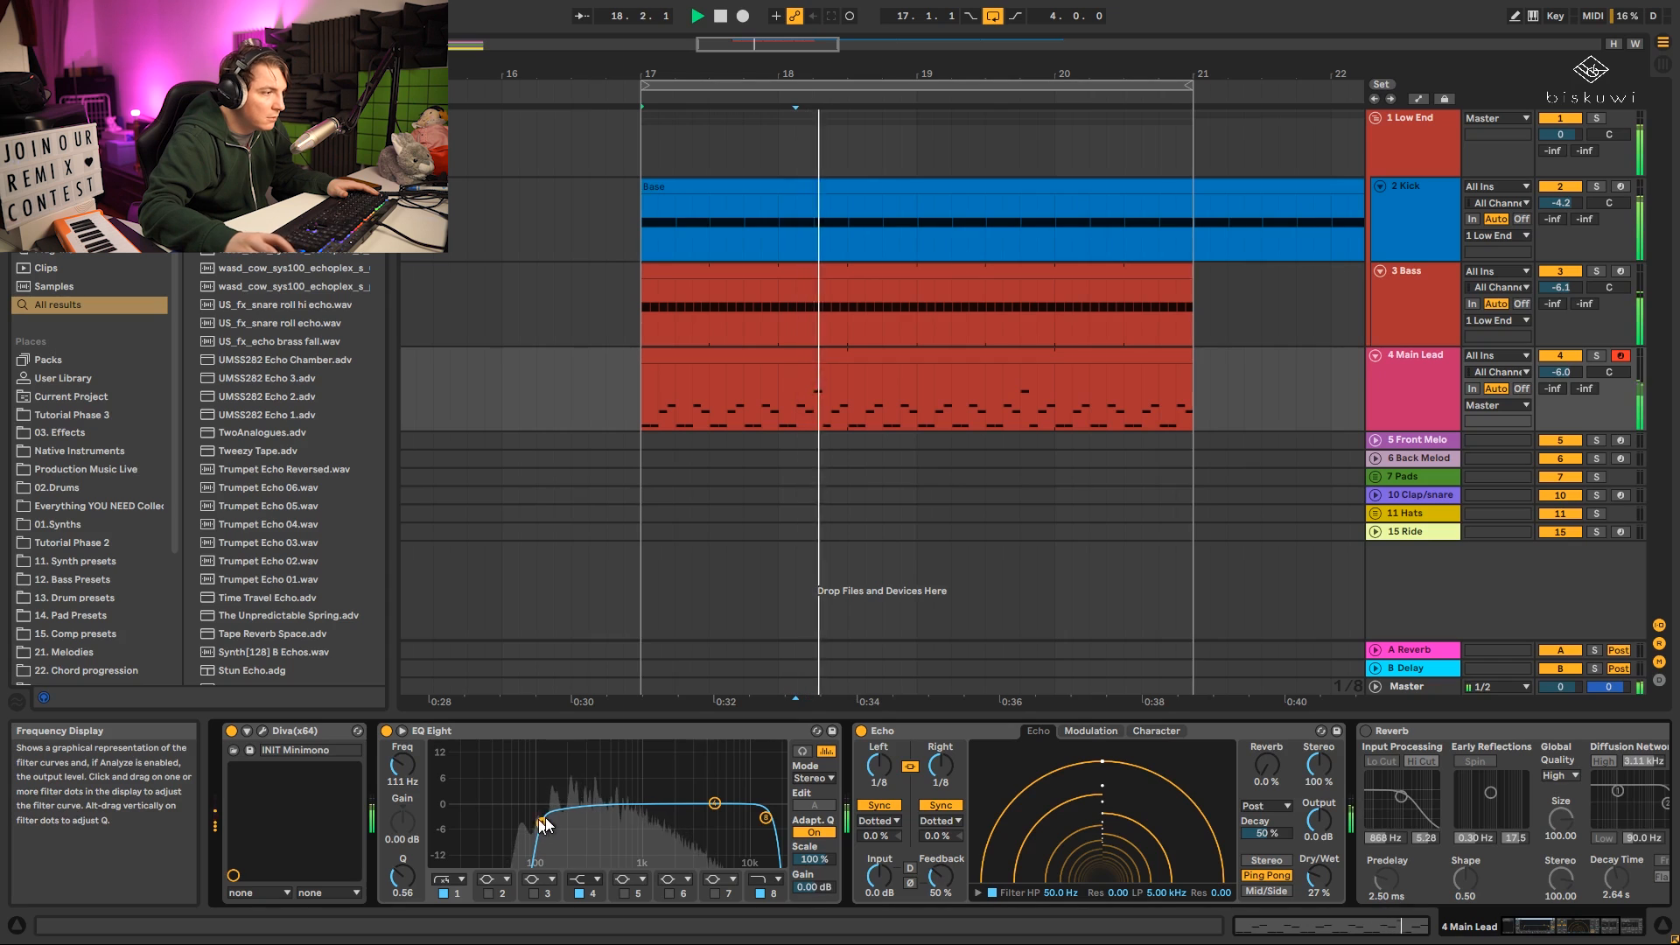
key(space)
Adjust Diva's filter cutoff and check its Env 2 depth during playback of the Main Lead, and close the synth.
click(262, 731)
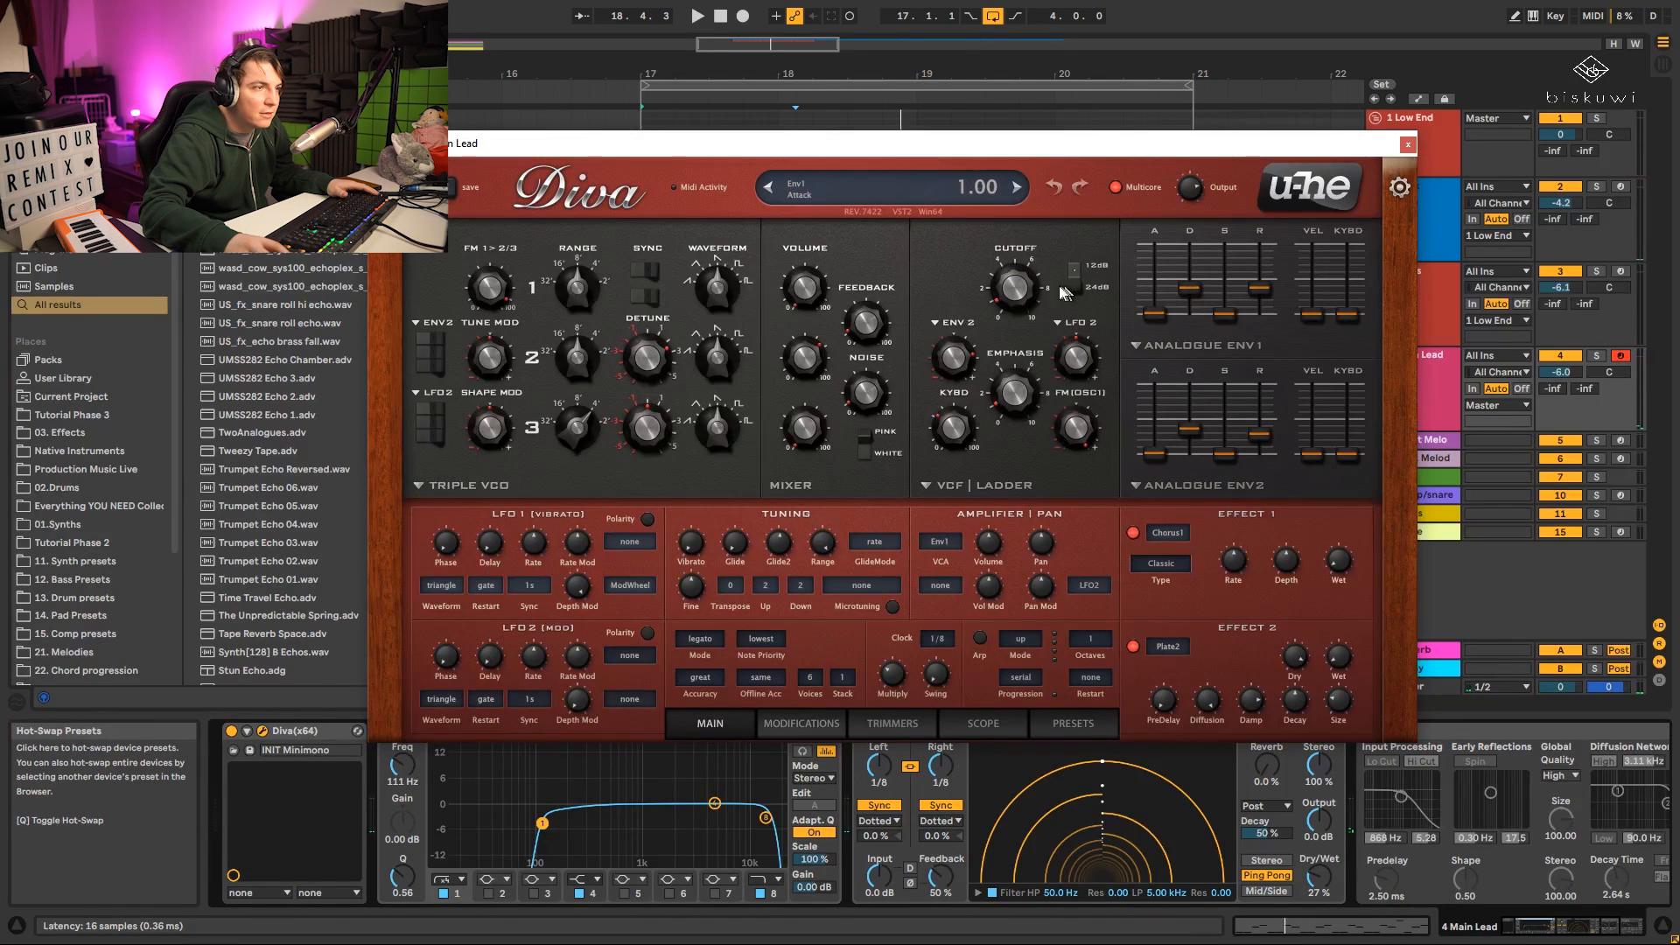
key(space)
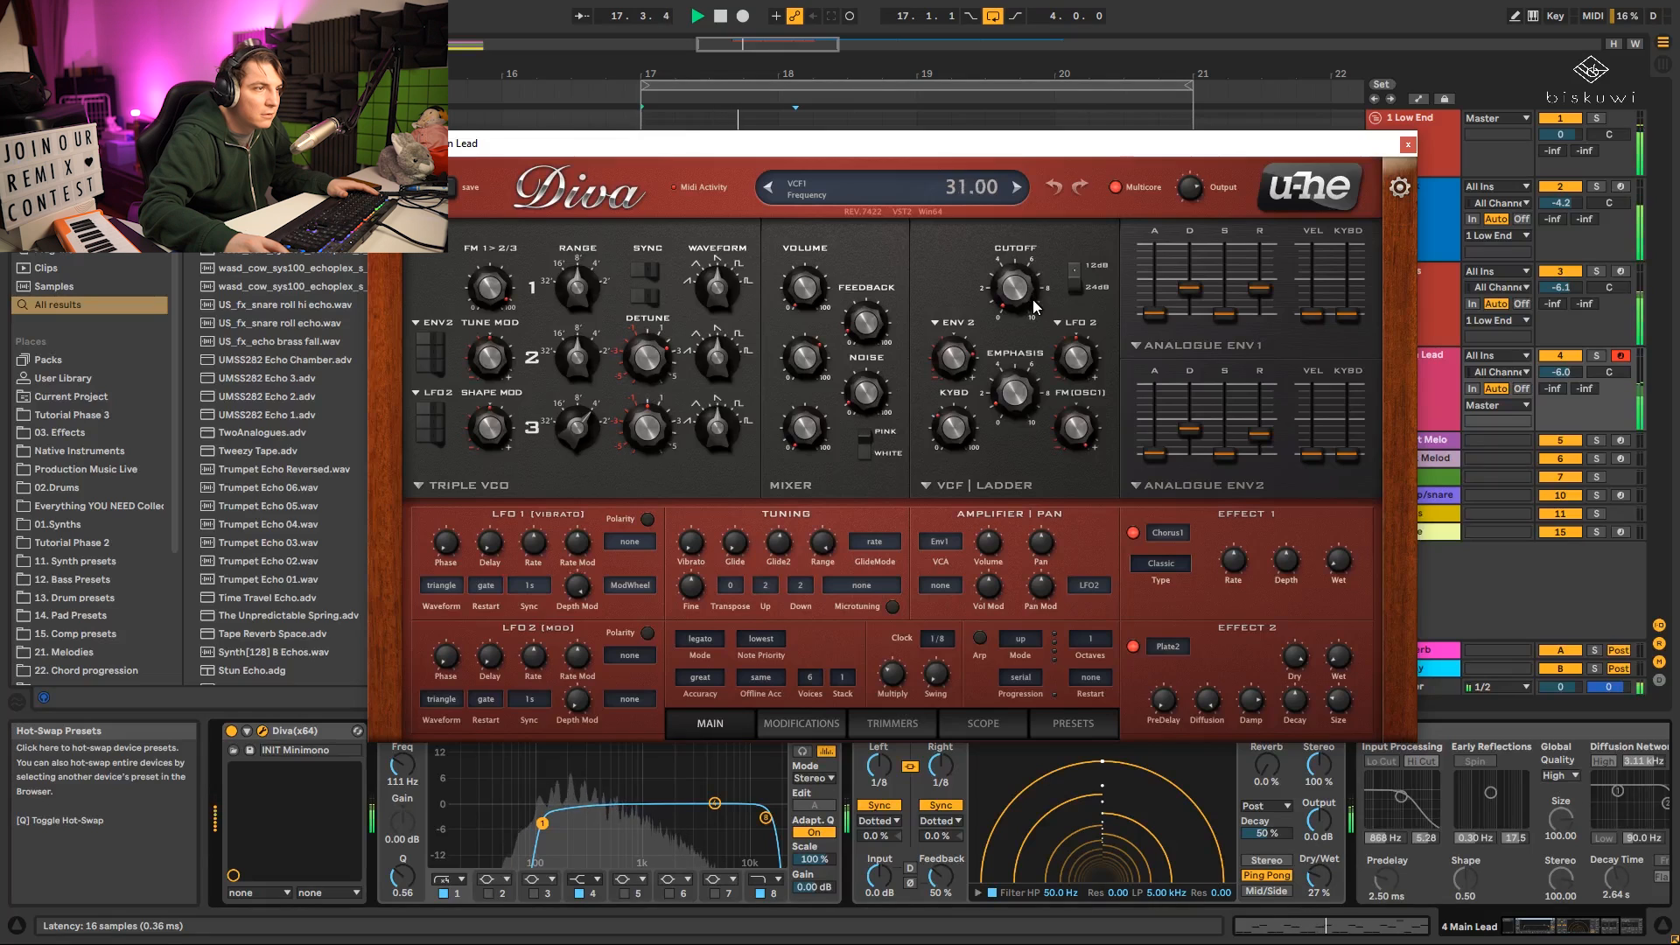
click(1079, 289)
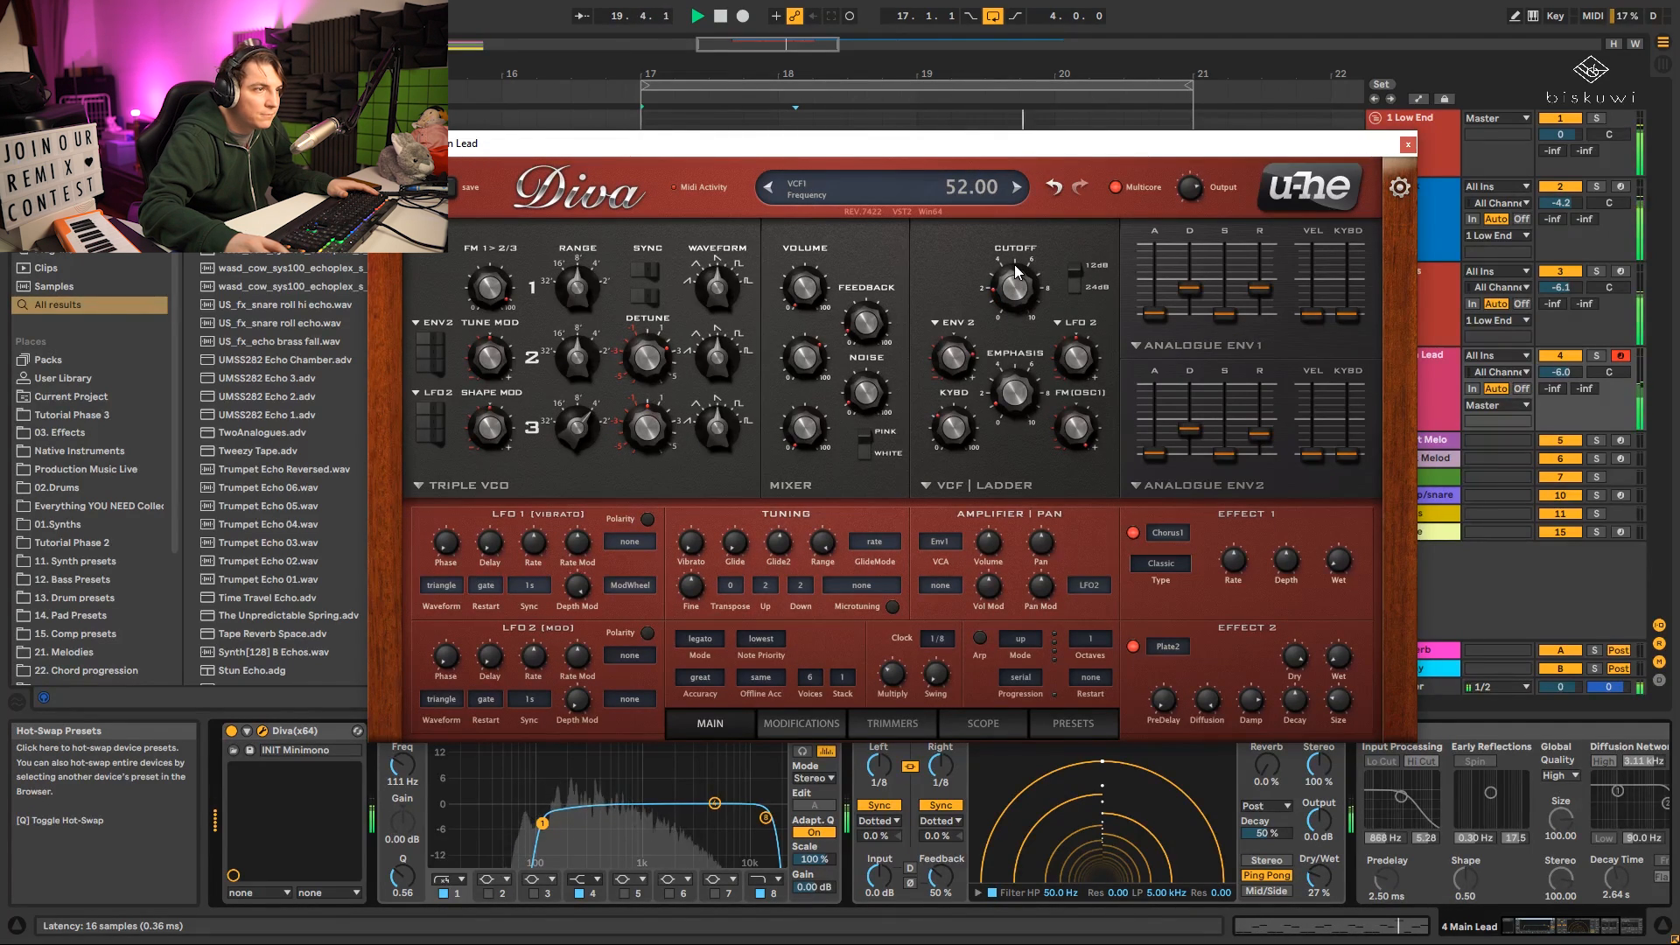
drag(1015, 264, 1016, 268)
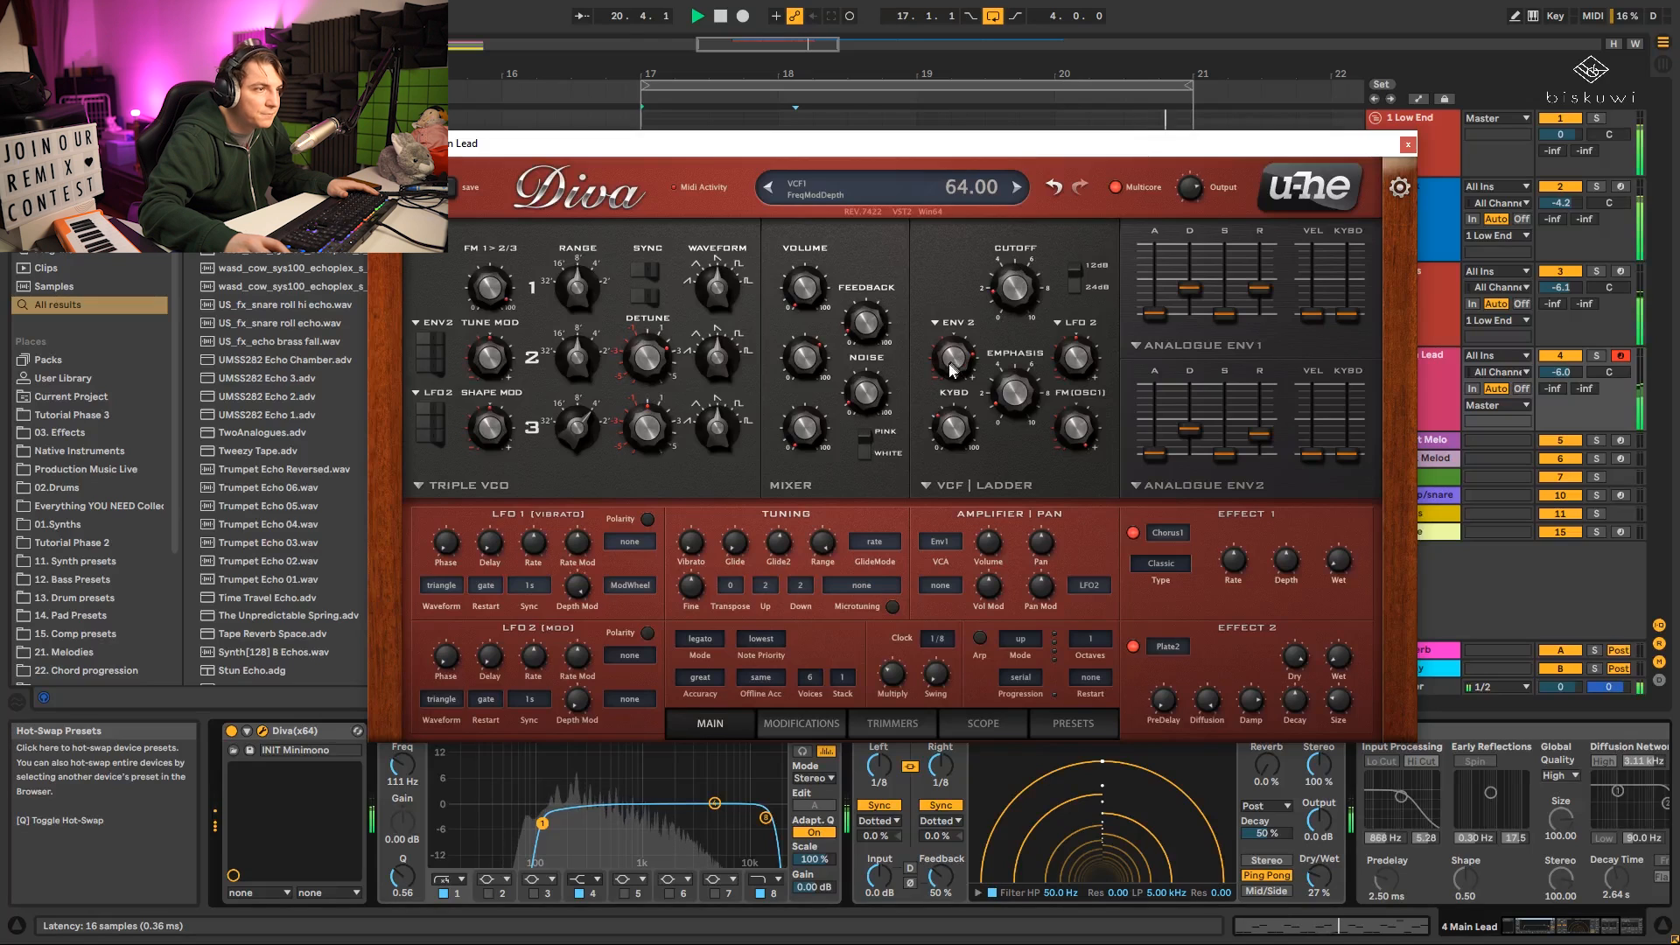
click(1407, 144)
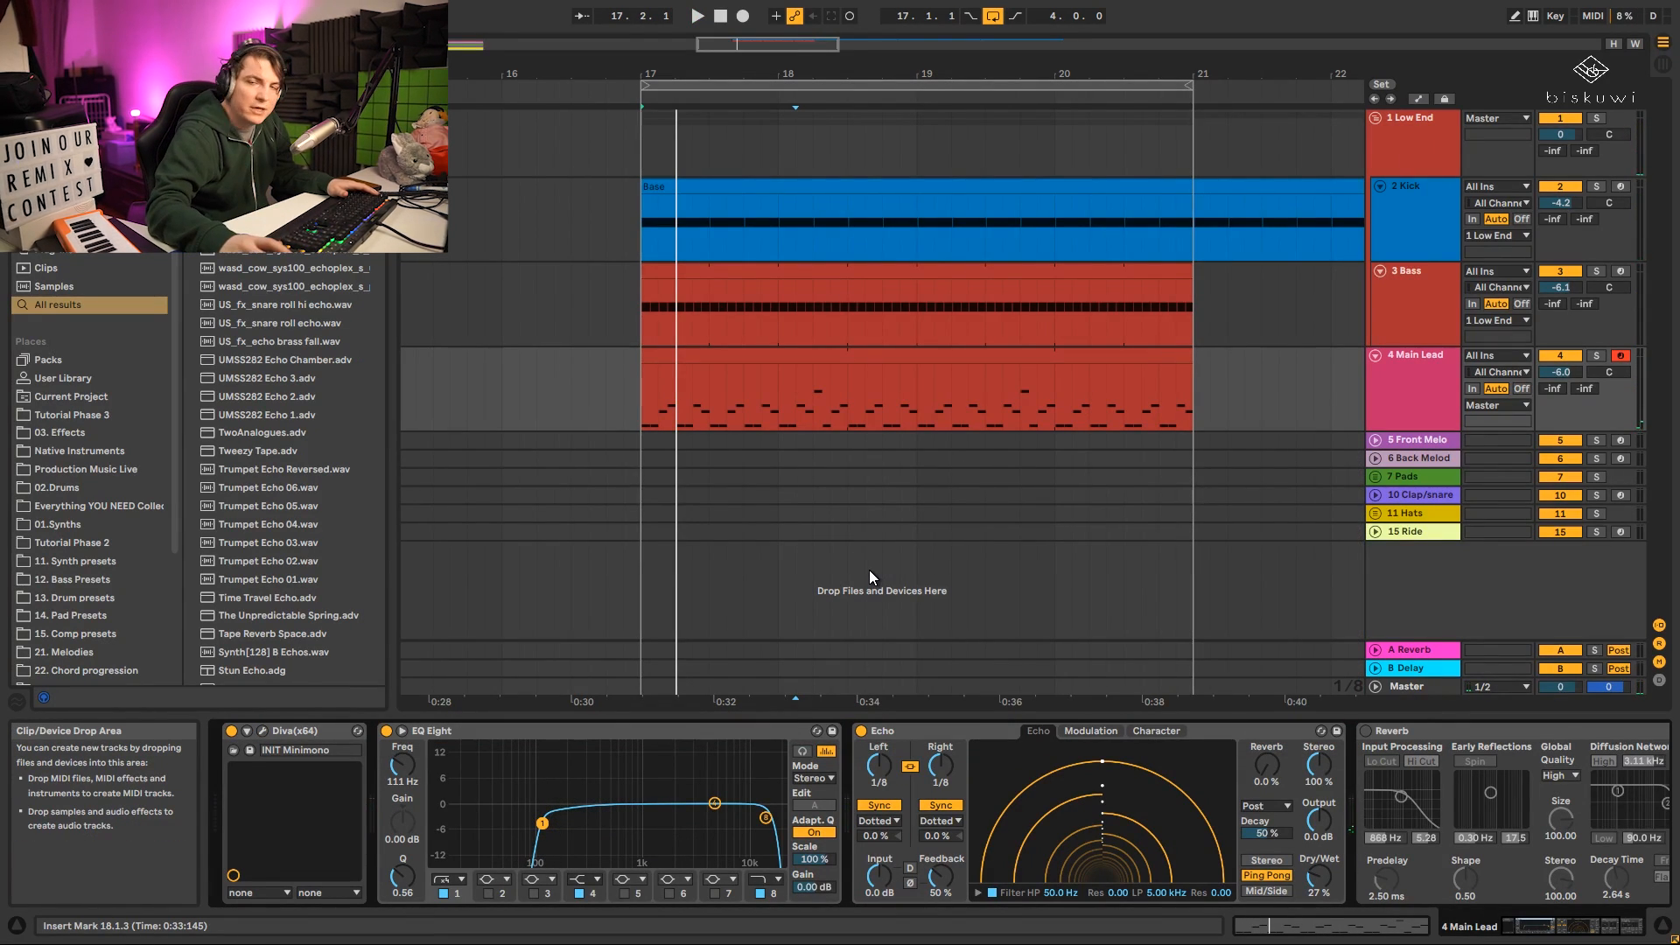
Raise the low cut in the Main Lead's EQ Eight to 144 Hz with Q 0.63 during playback.
key(space)
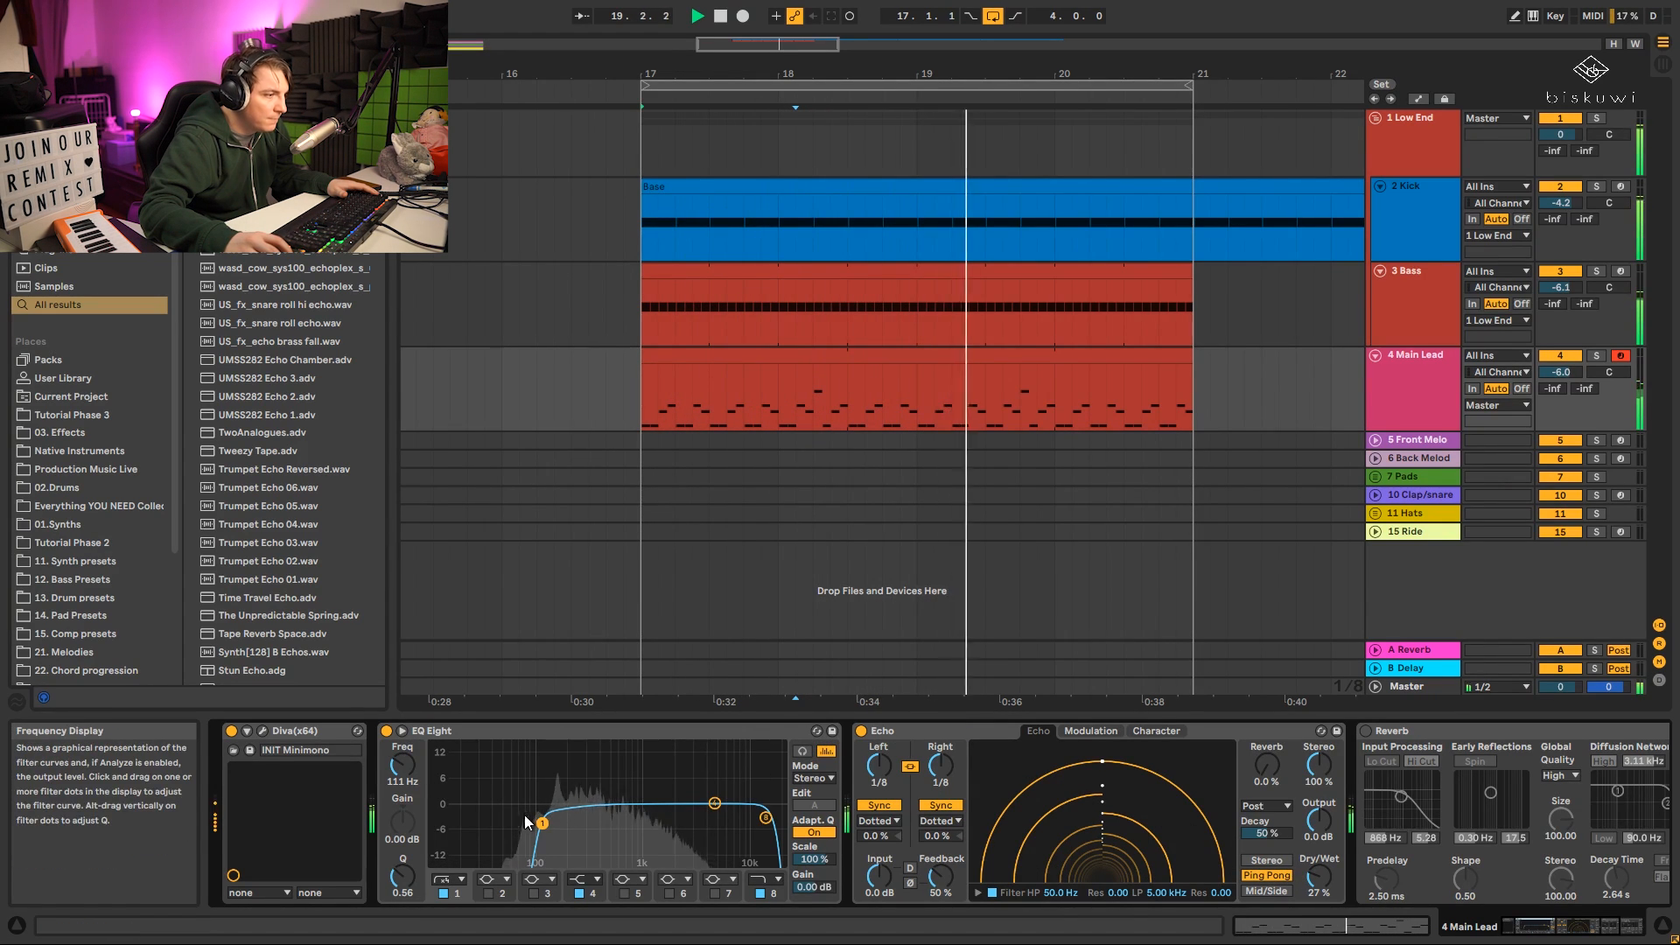
drag(543, 823, 553, 820)
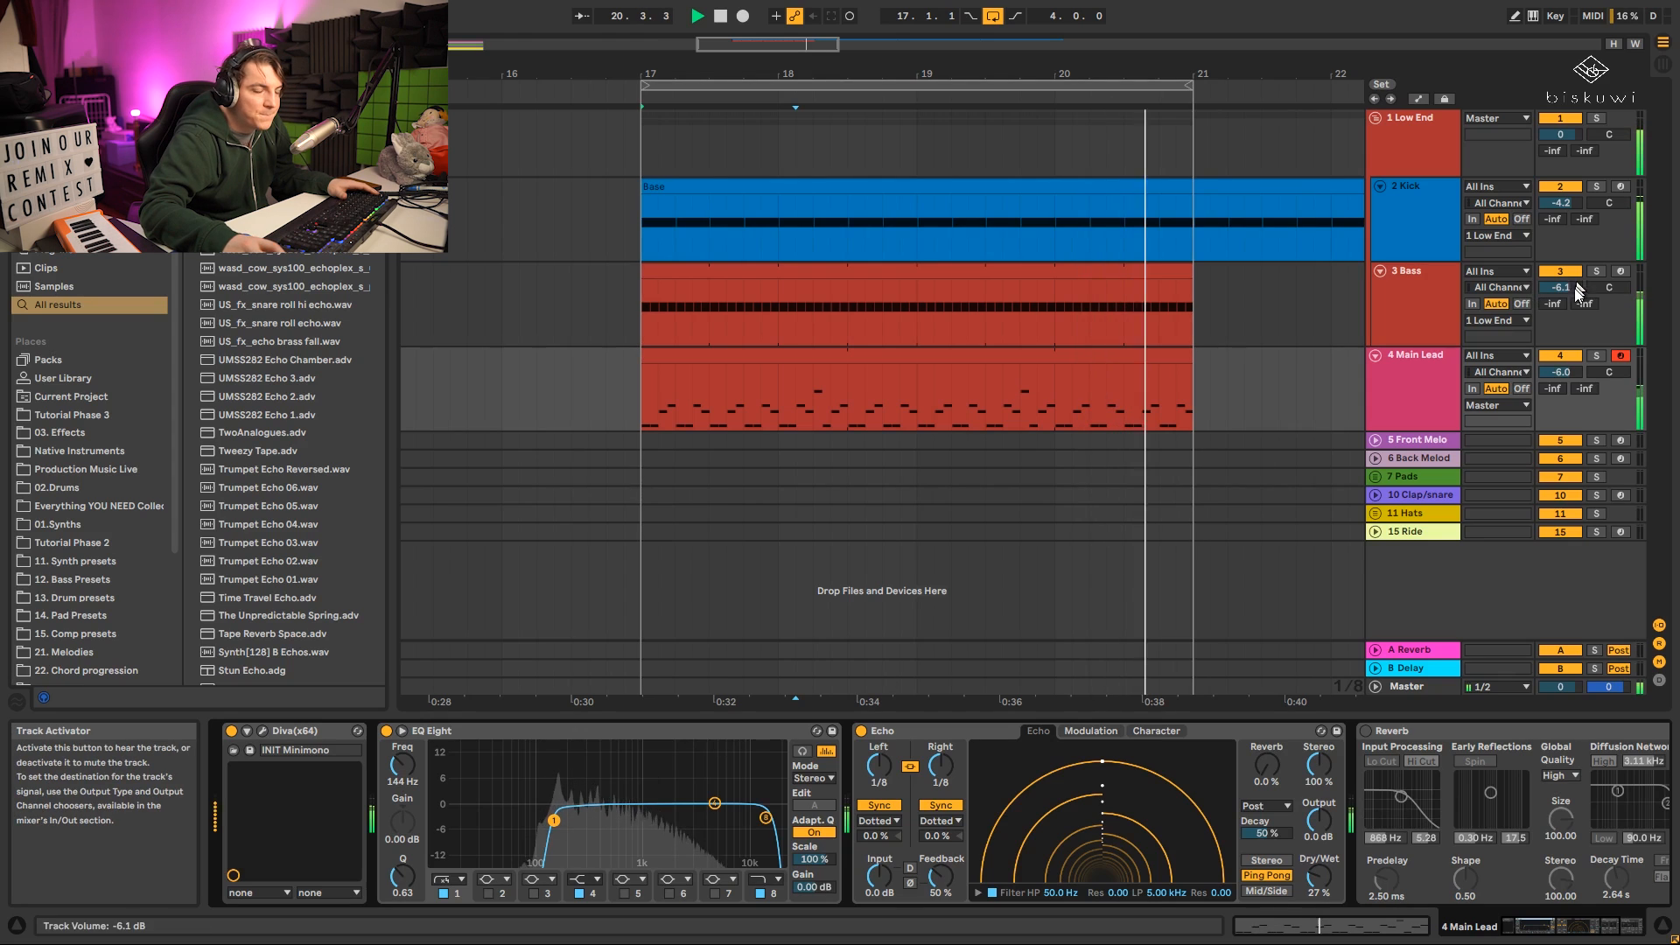
click(1440, 317)
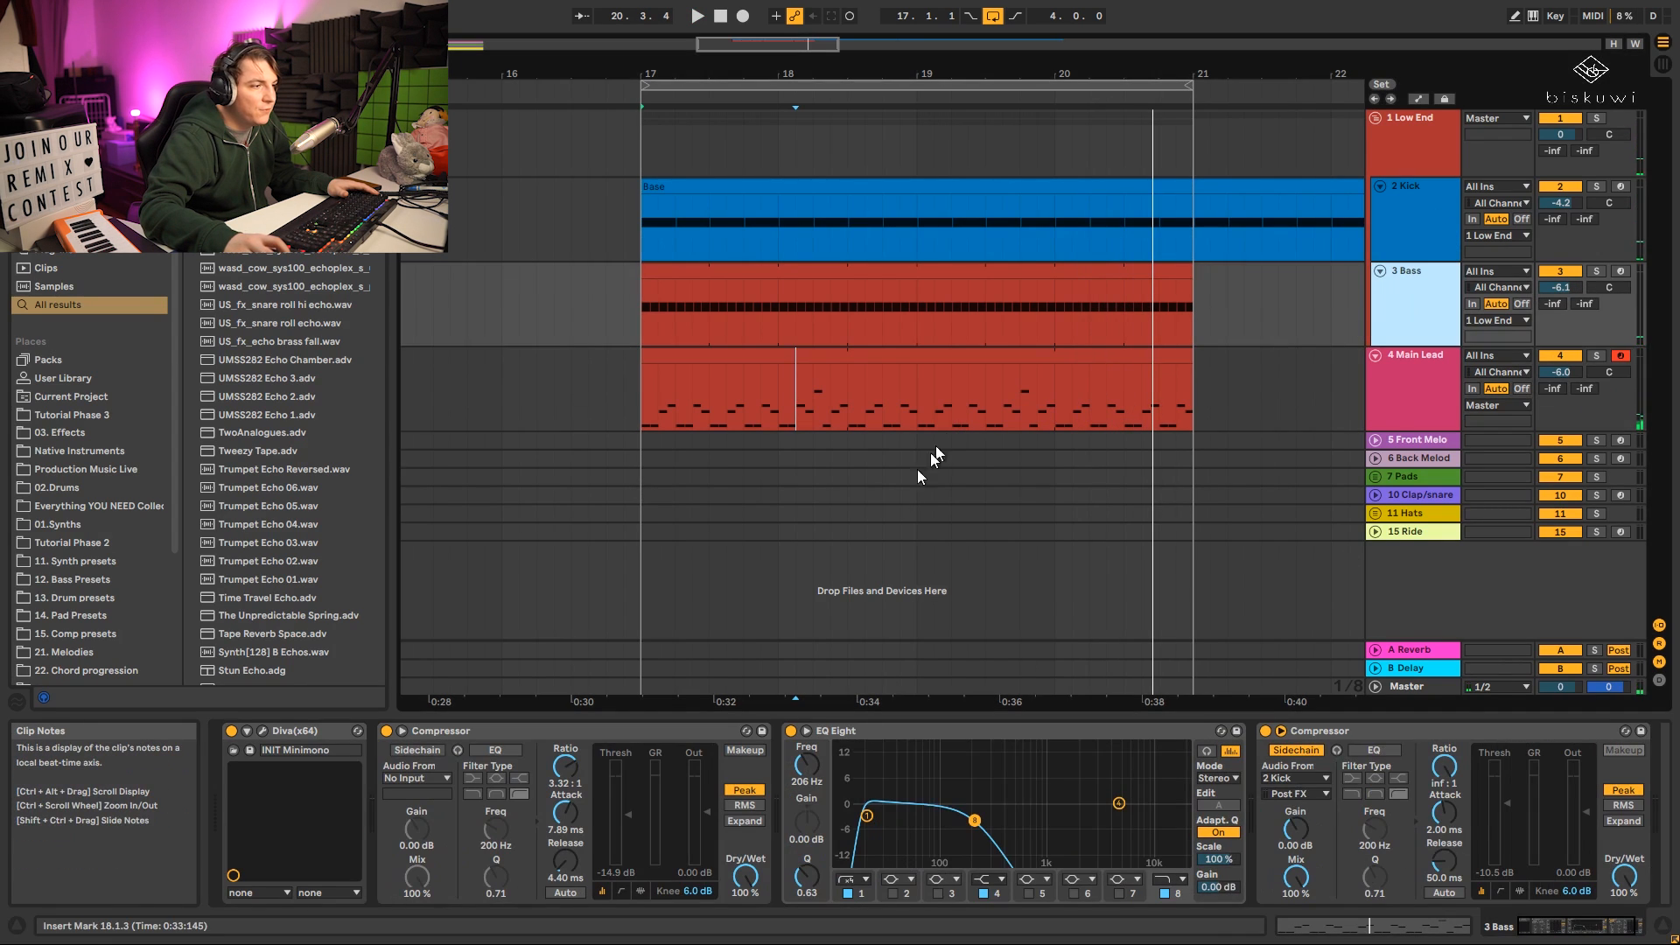
click(1341, 730)
click(1432, 393)
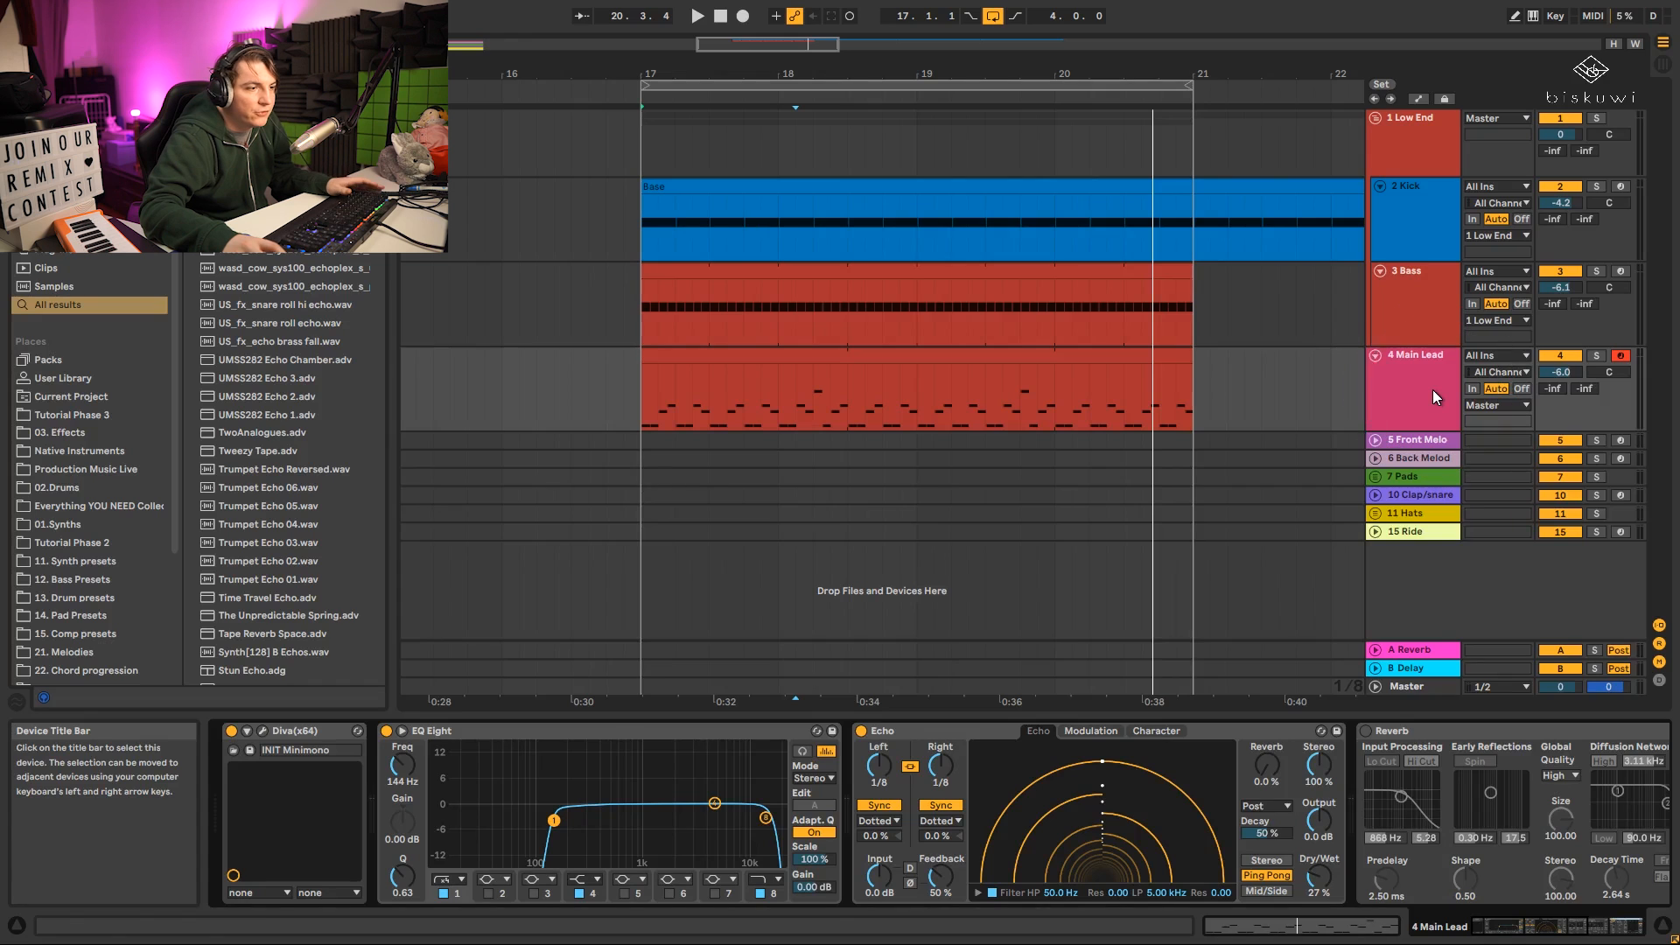
click(1058, 730)
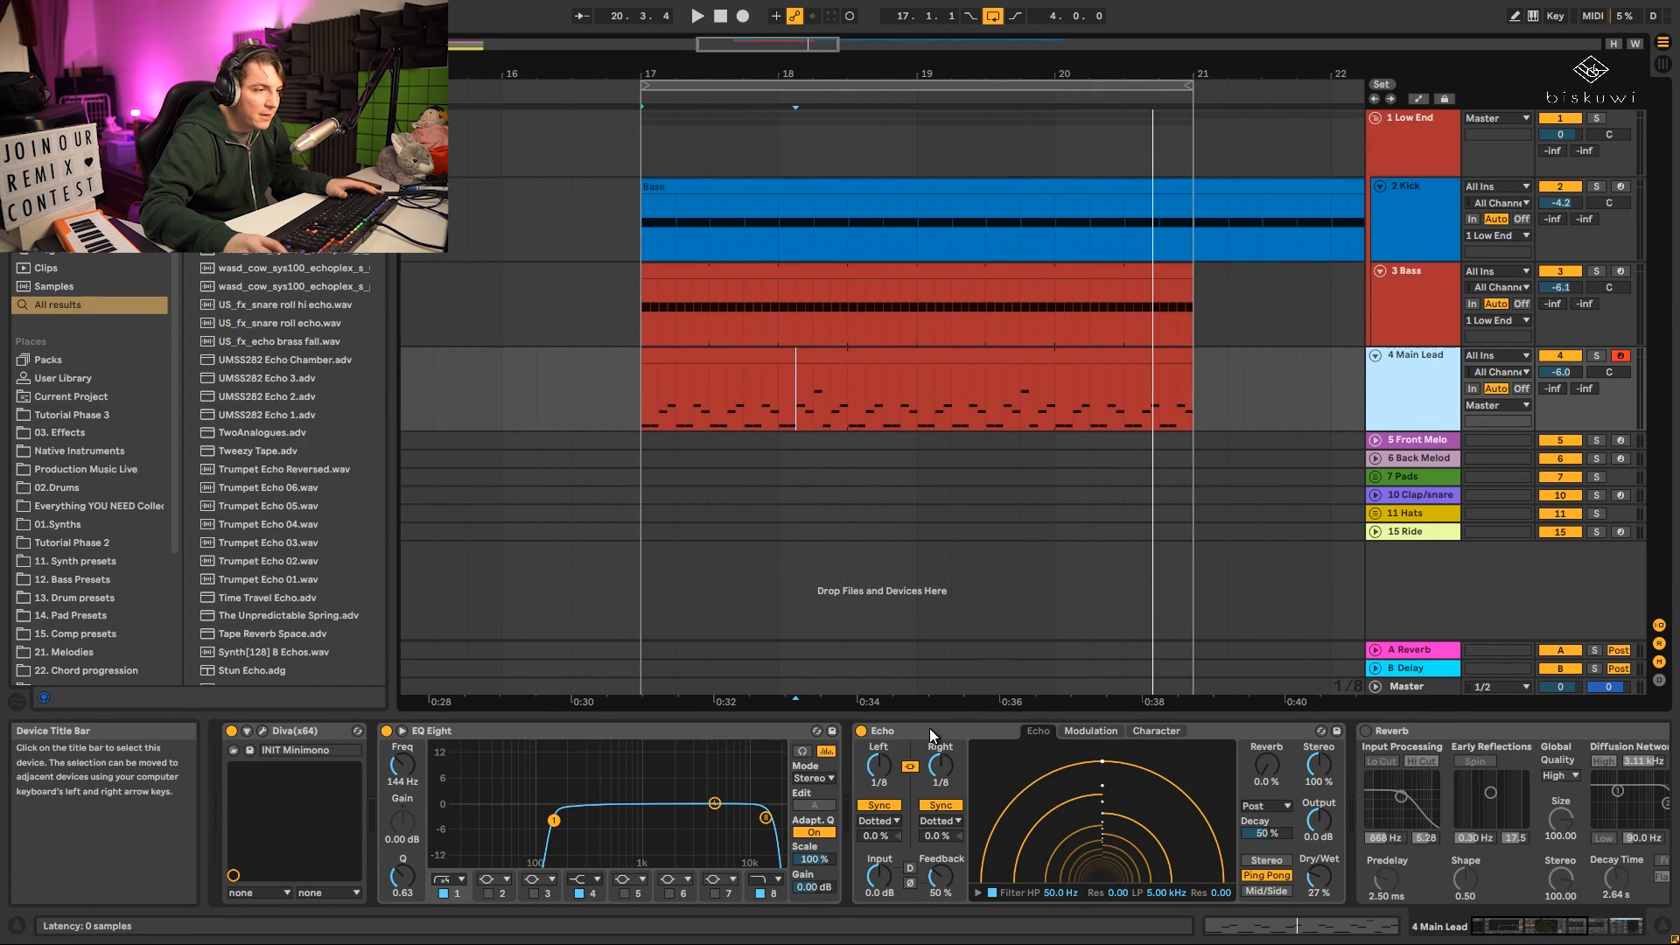
scroll(1547, 879, right, 5)
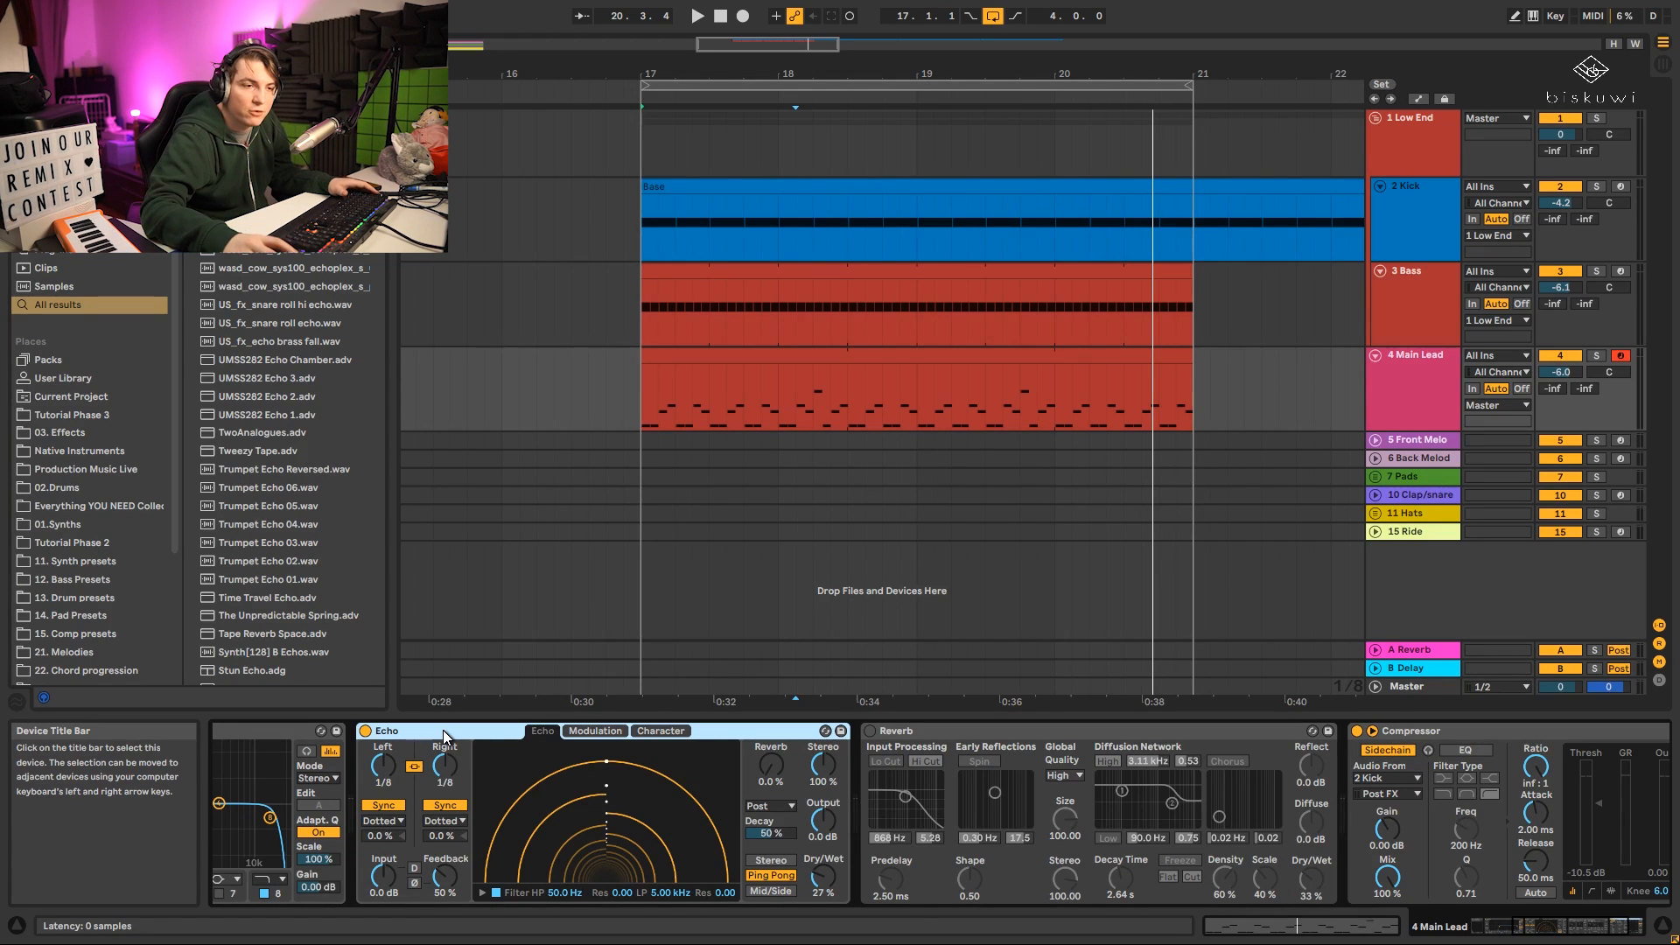
key(space)
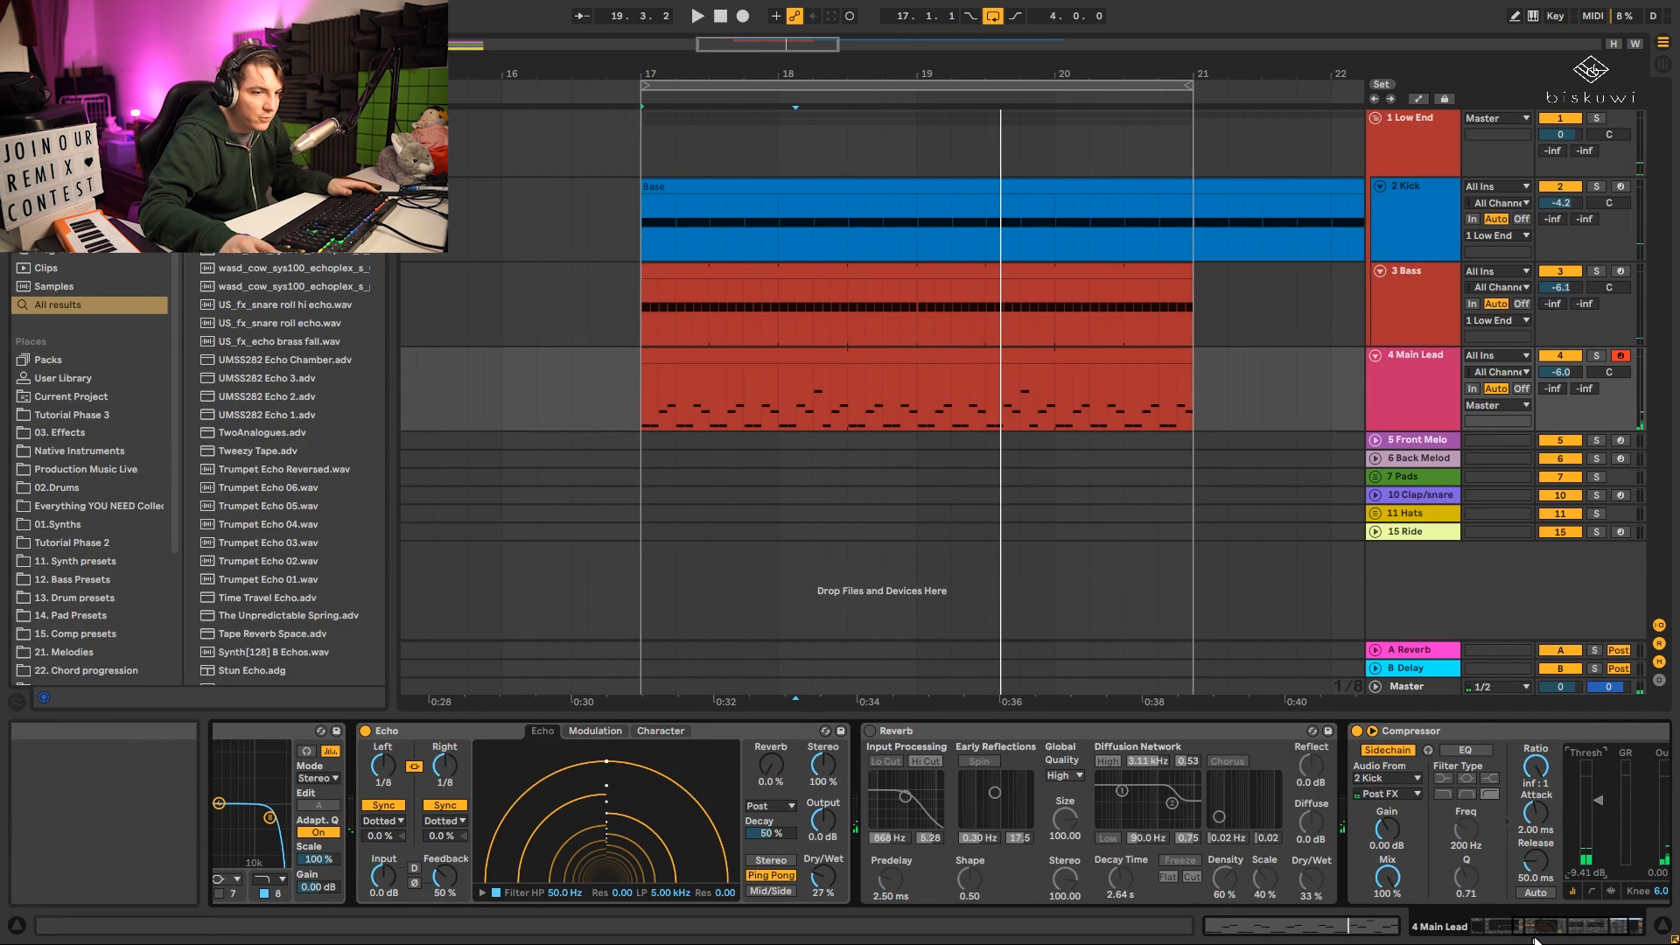
Enable band 5 in the Main Lead's EQ Eight, boosting 1.21 kHz by 4.34 dB, and lower the high end.
drag(1566, 925, 1491, 927)
click(622, 893)
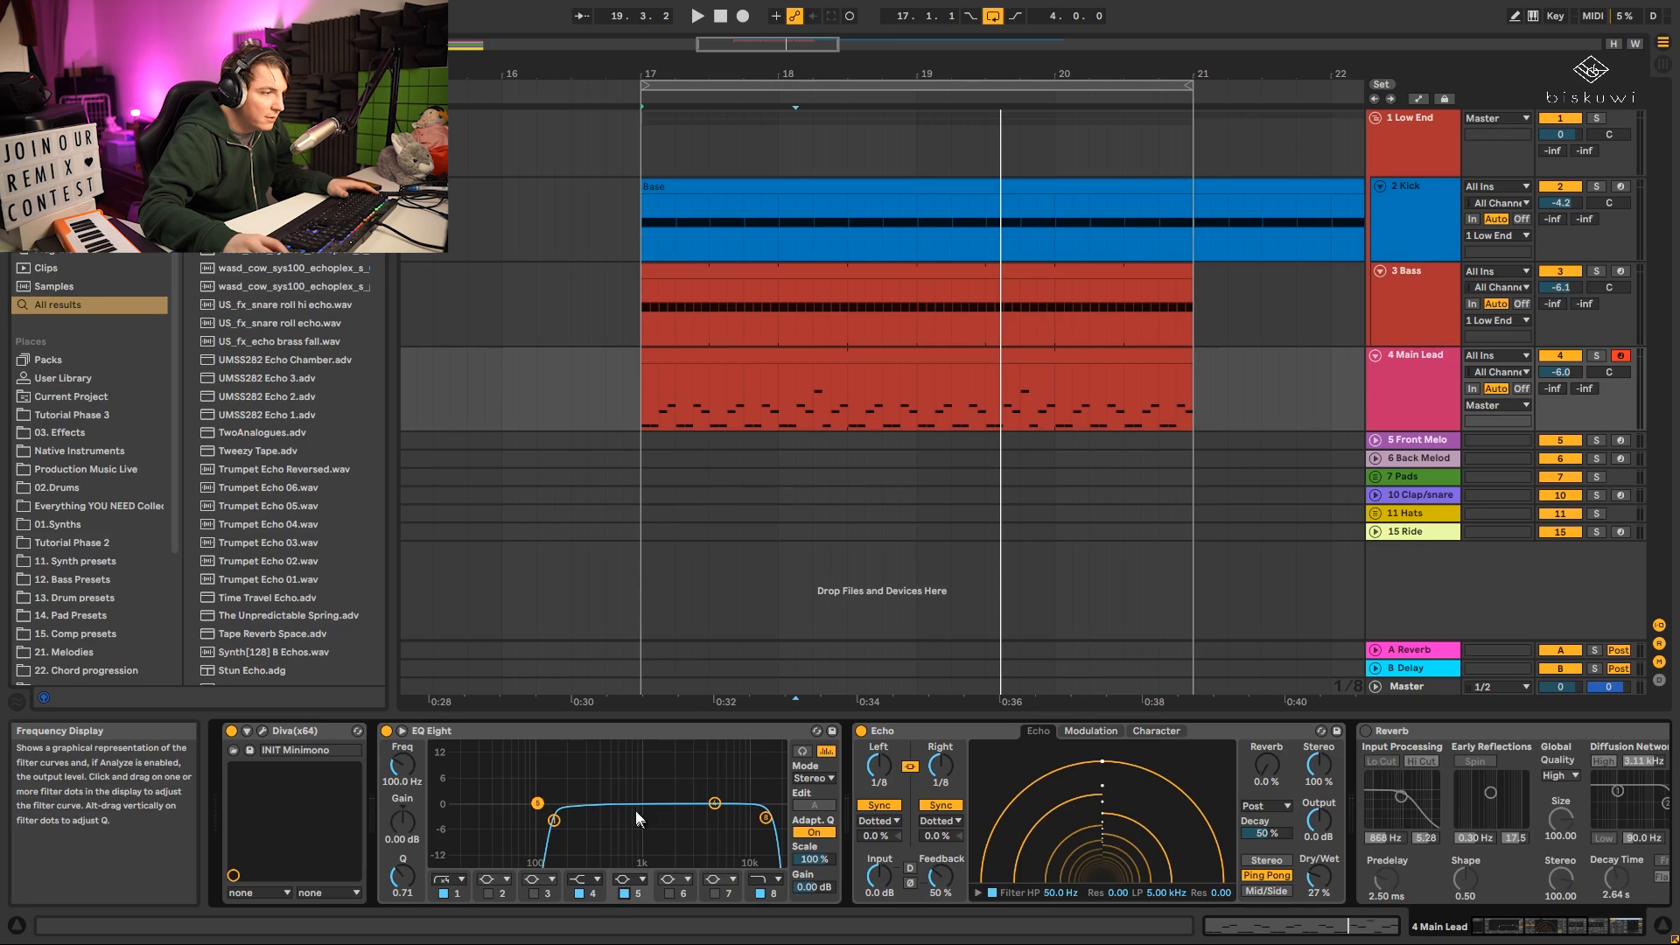
drag(538, 803, 650, 786)
key(space)
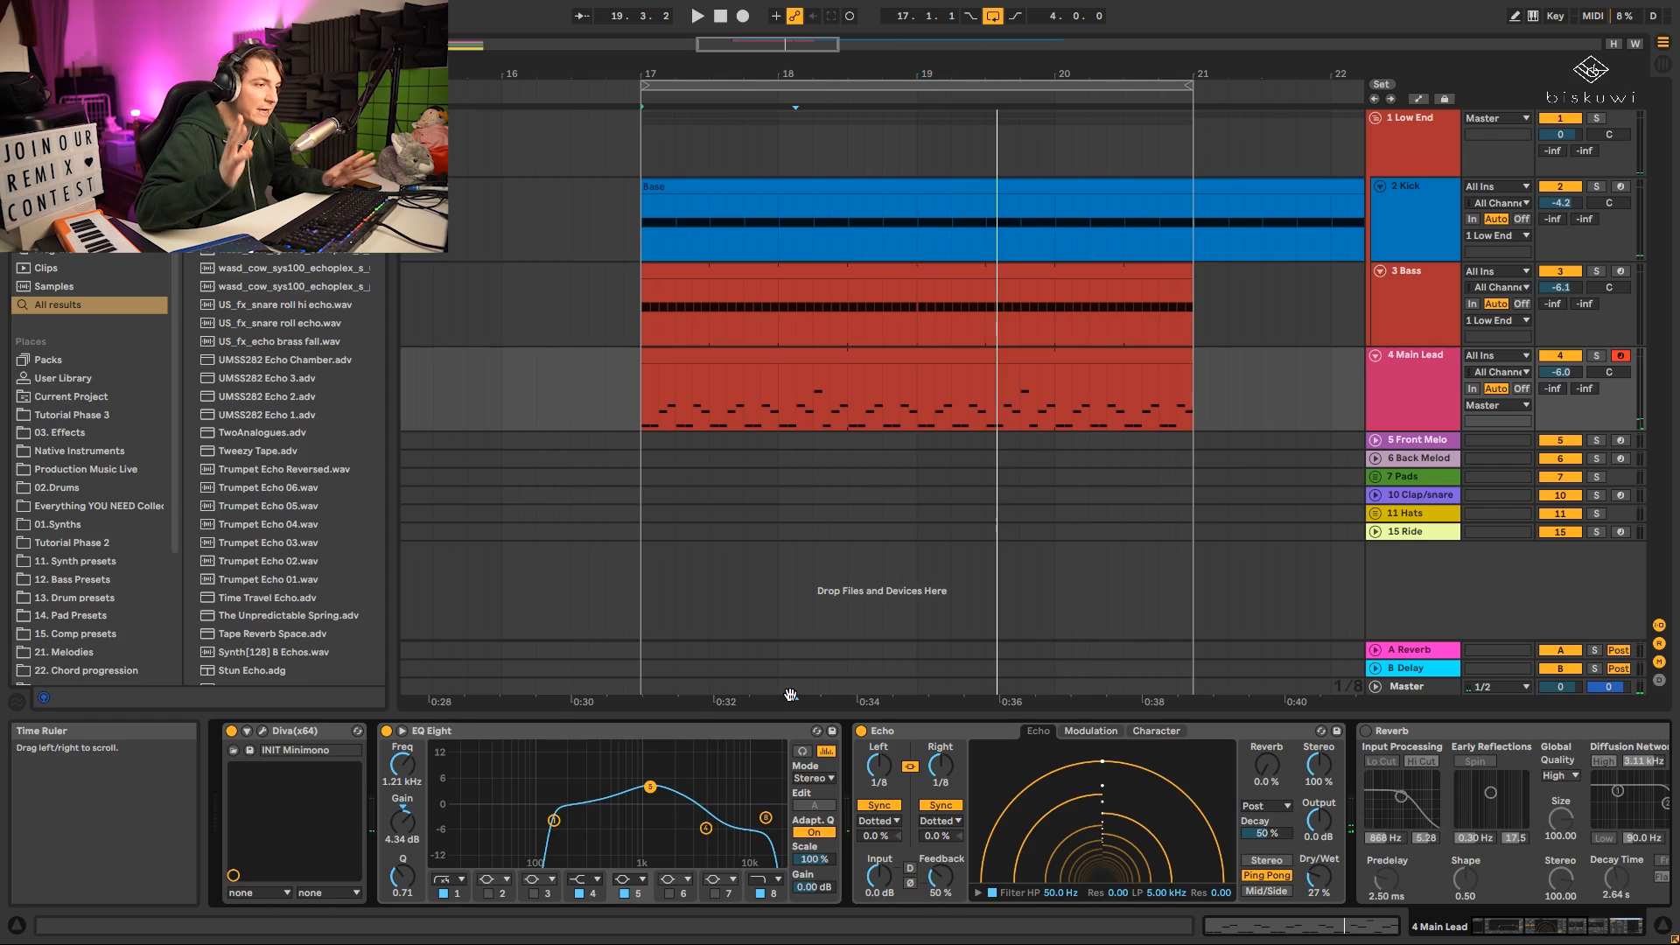
Show Echo's filter display and set its high-pass to 251 Hz and low-pass to 6.87 kHz during playback.
key(space)
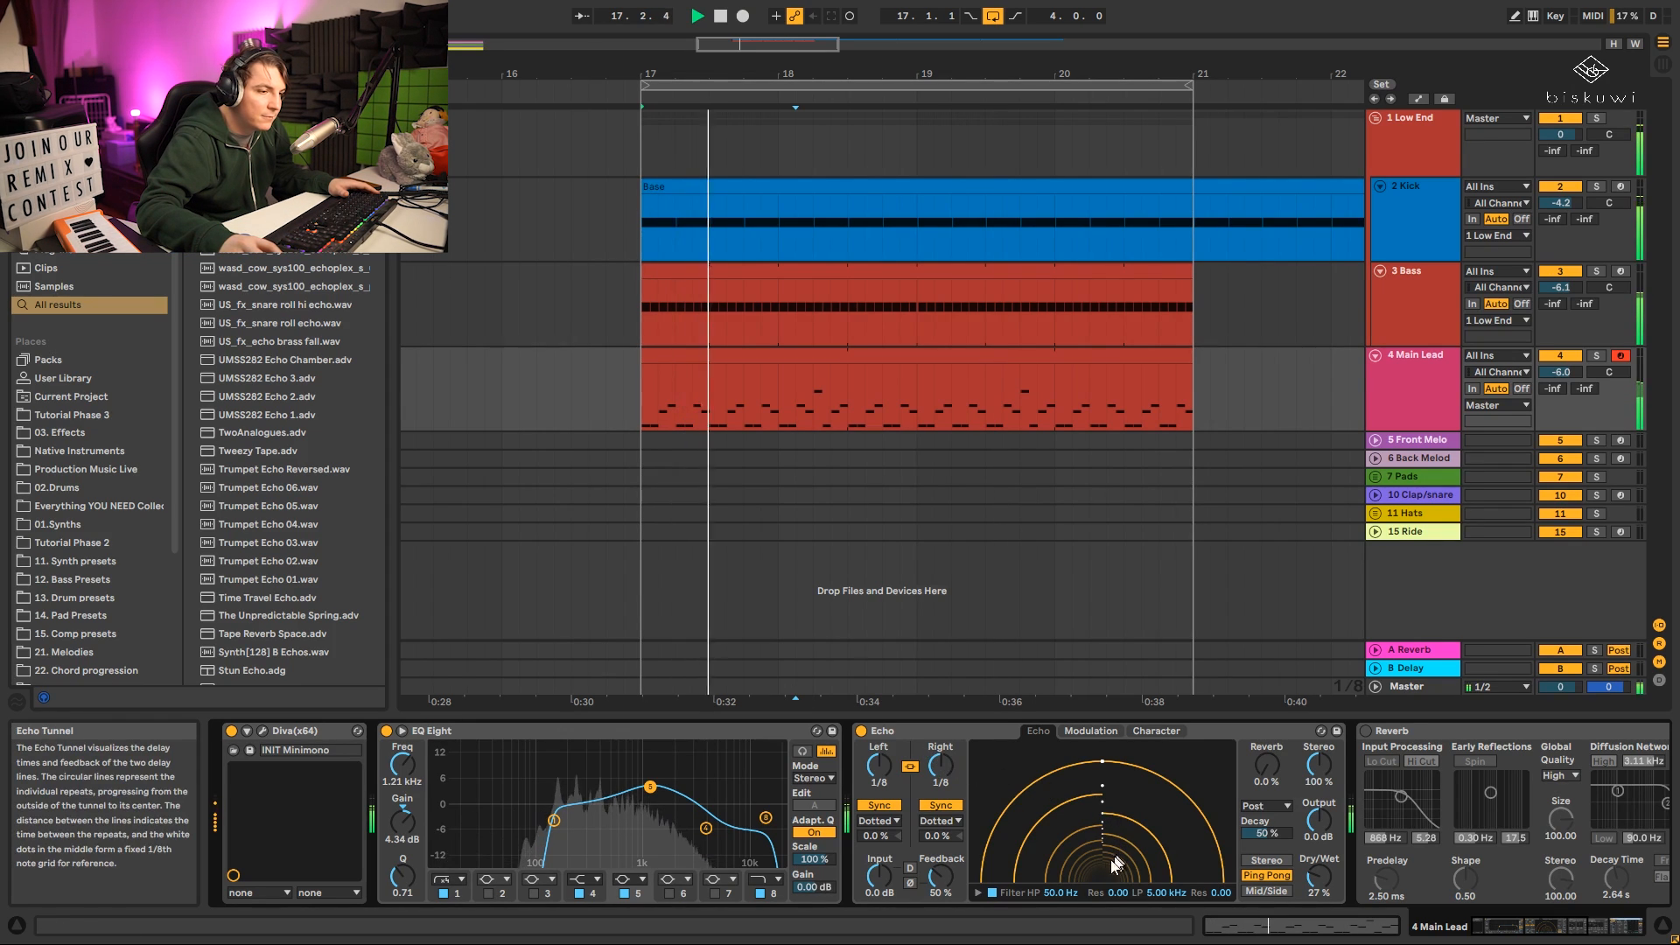
click(978, 892)
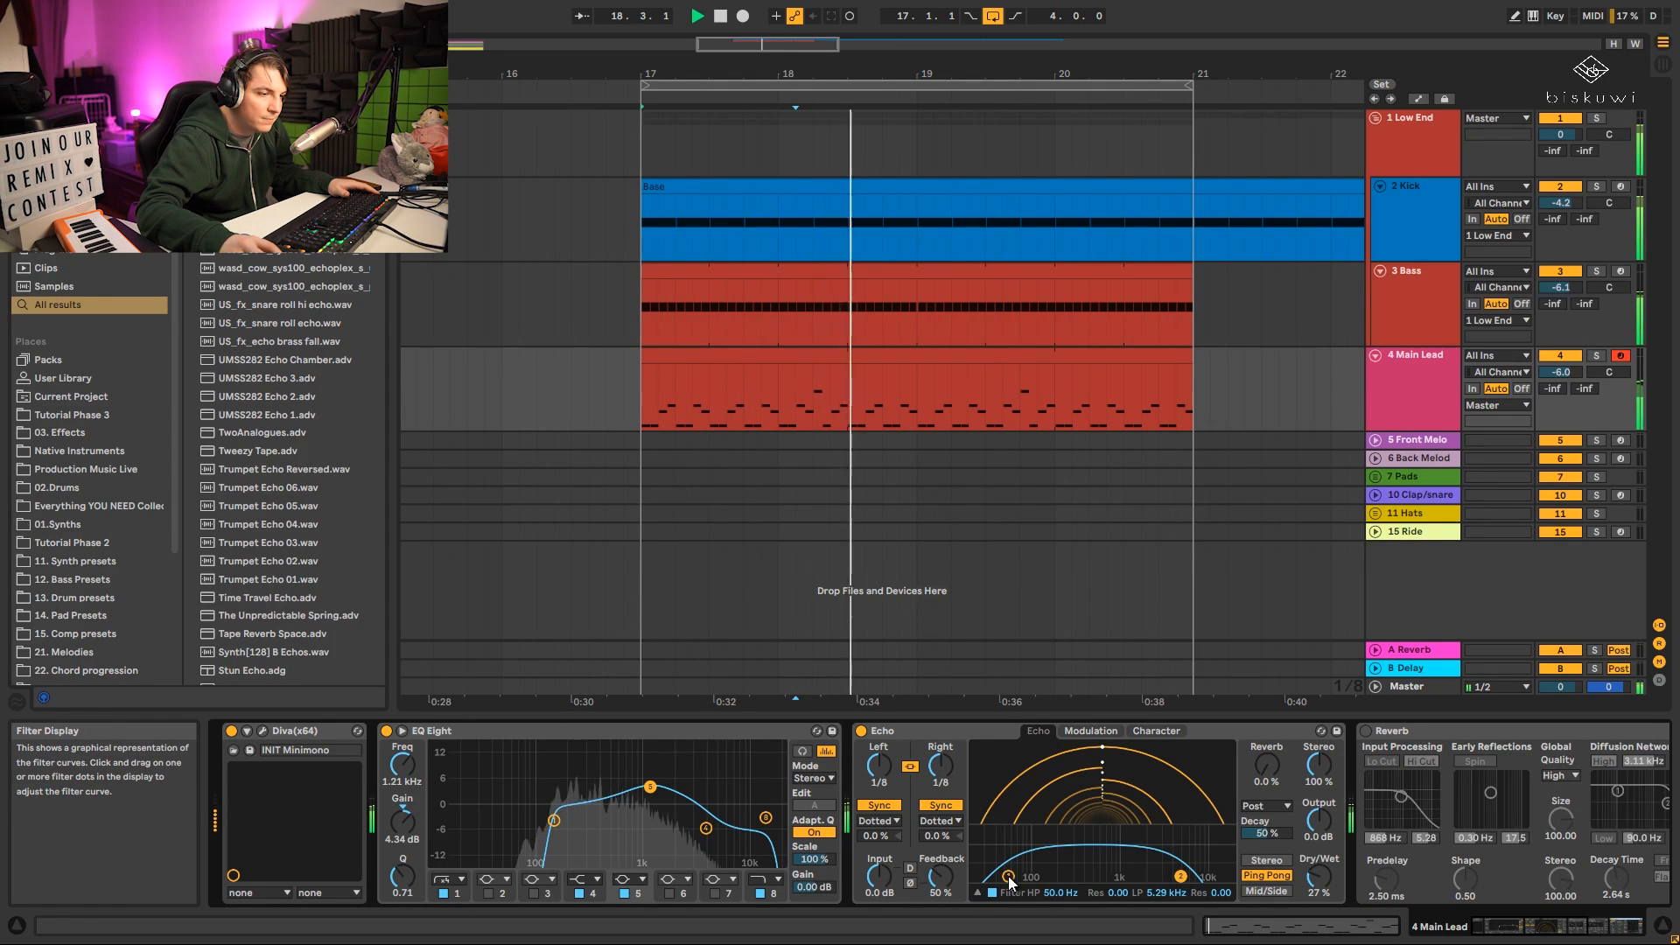
drag(1007, 876, 1067, 866)
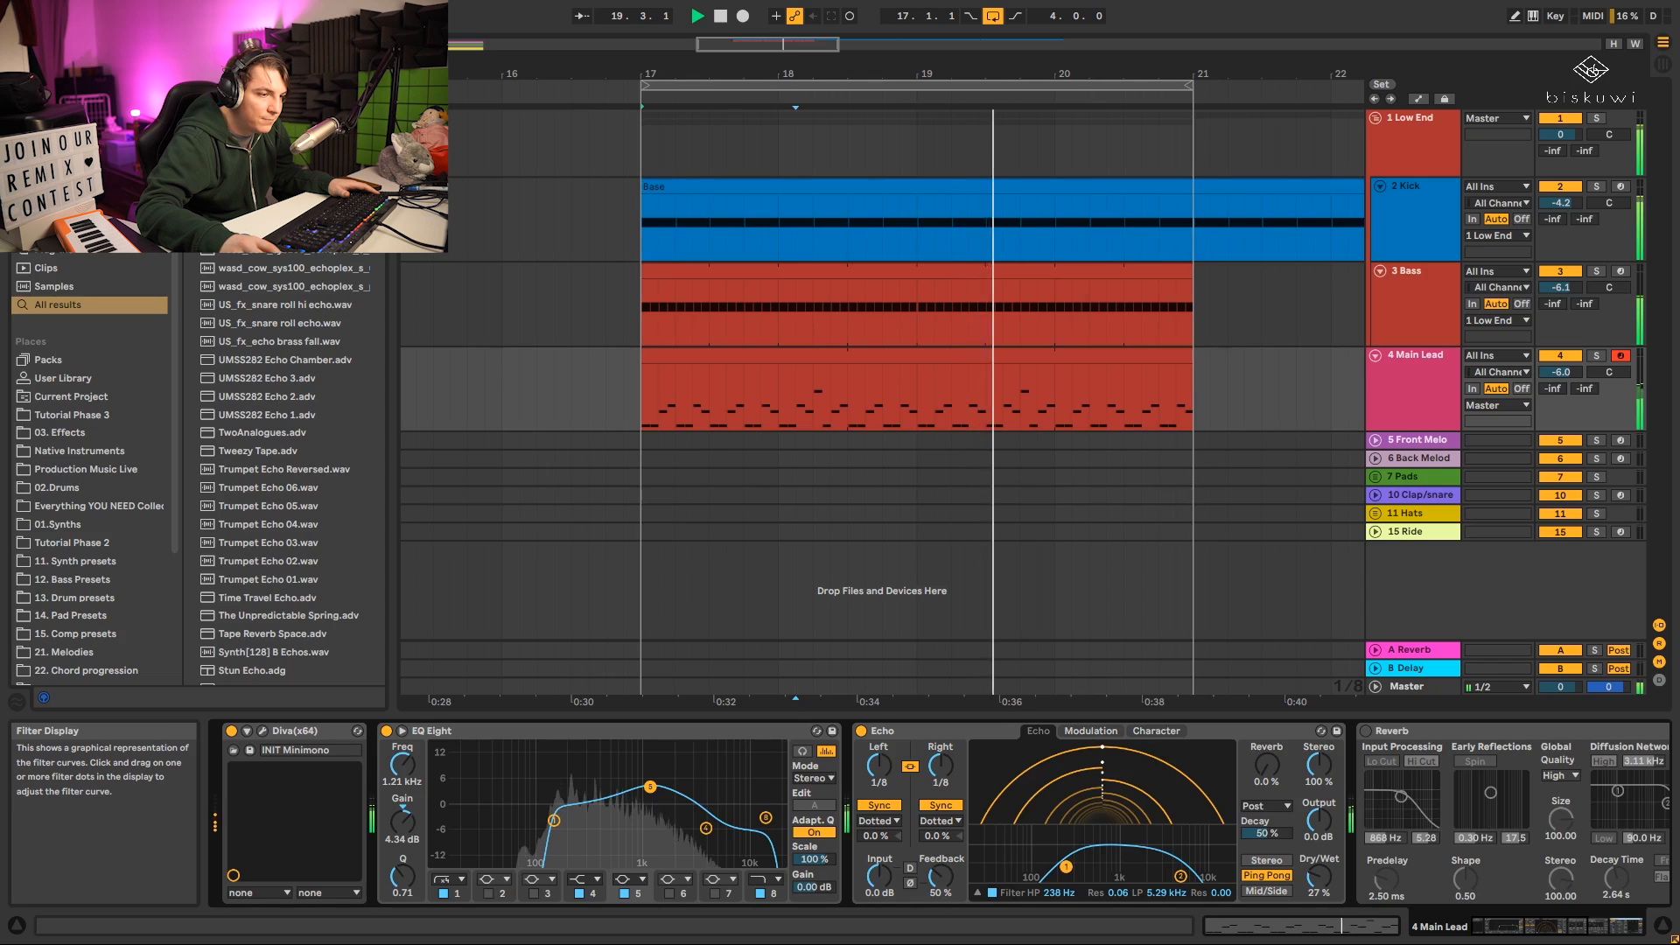
drag(1181, 876, 1190, 871)
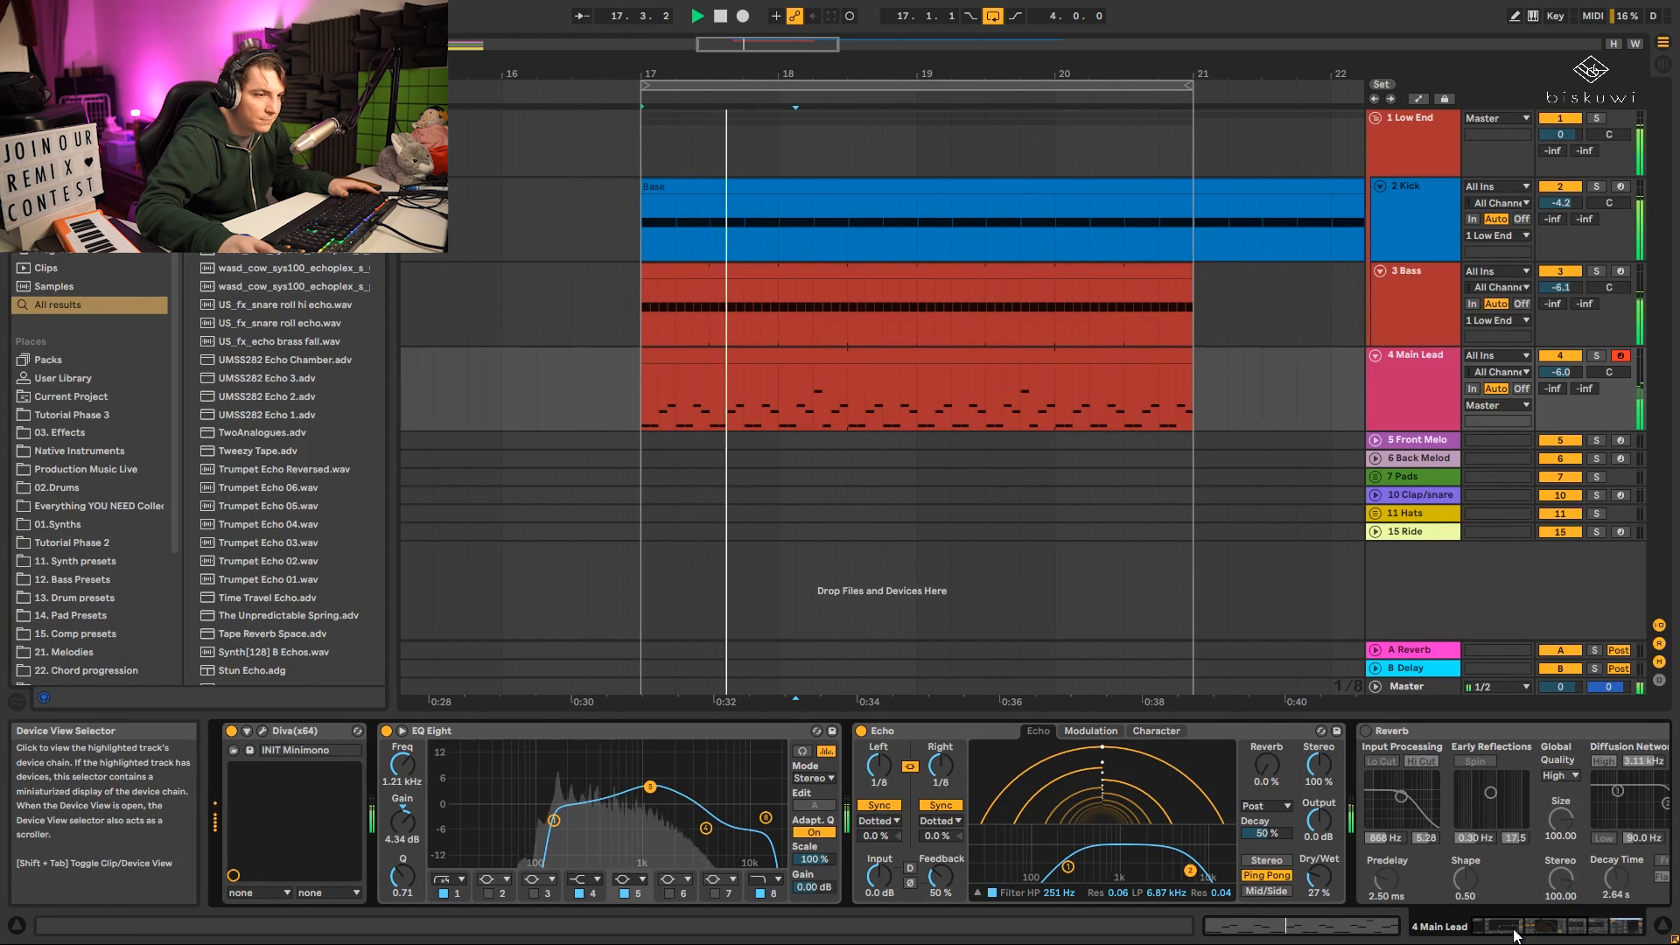
mouse_move(1512, 928)
mouse_down()
mouse_move(1557, 929)
mouse_move(1498, 933)
mouse_up()
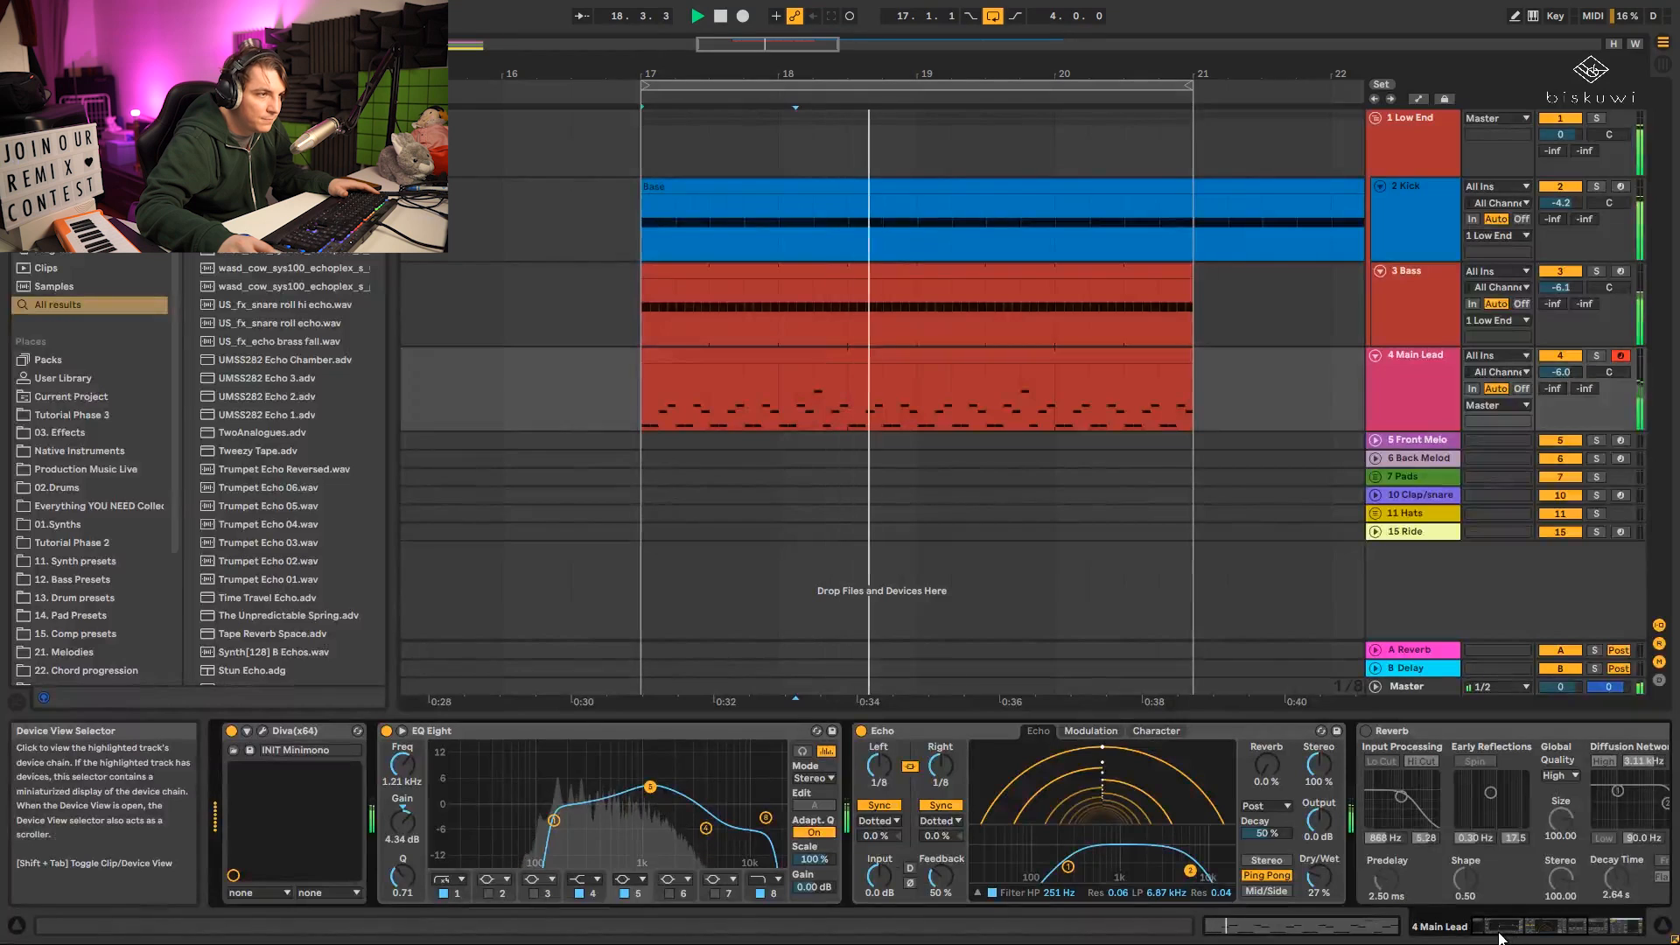
Fold the Low End group and the Main Lead track in the arrangement.
click(1389, 357)
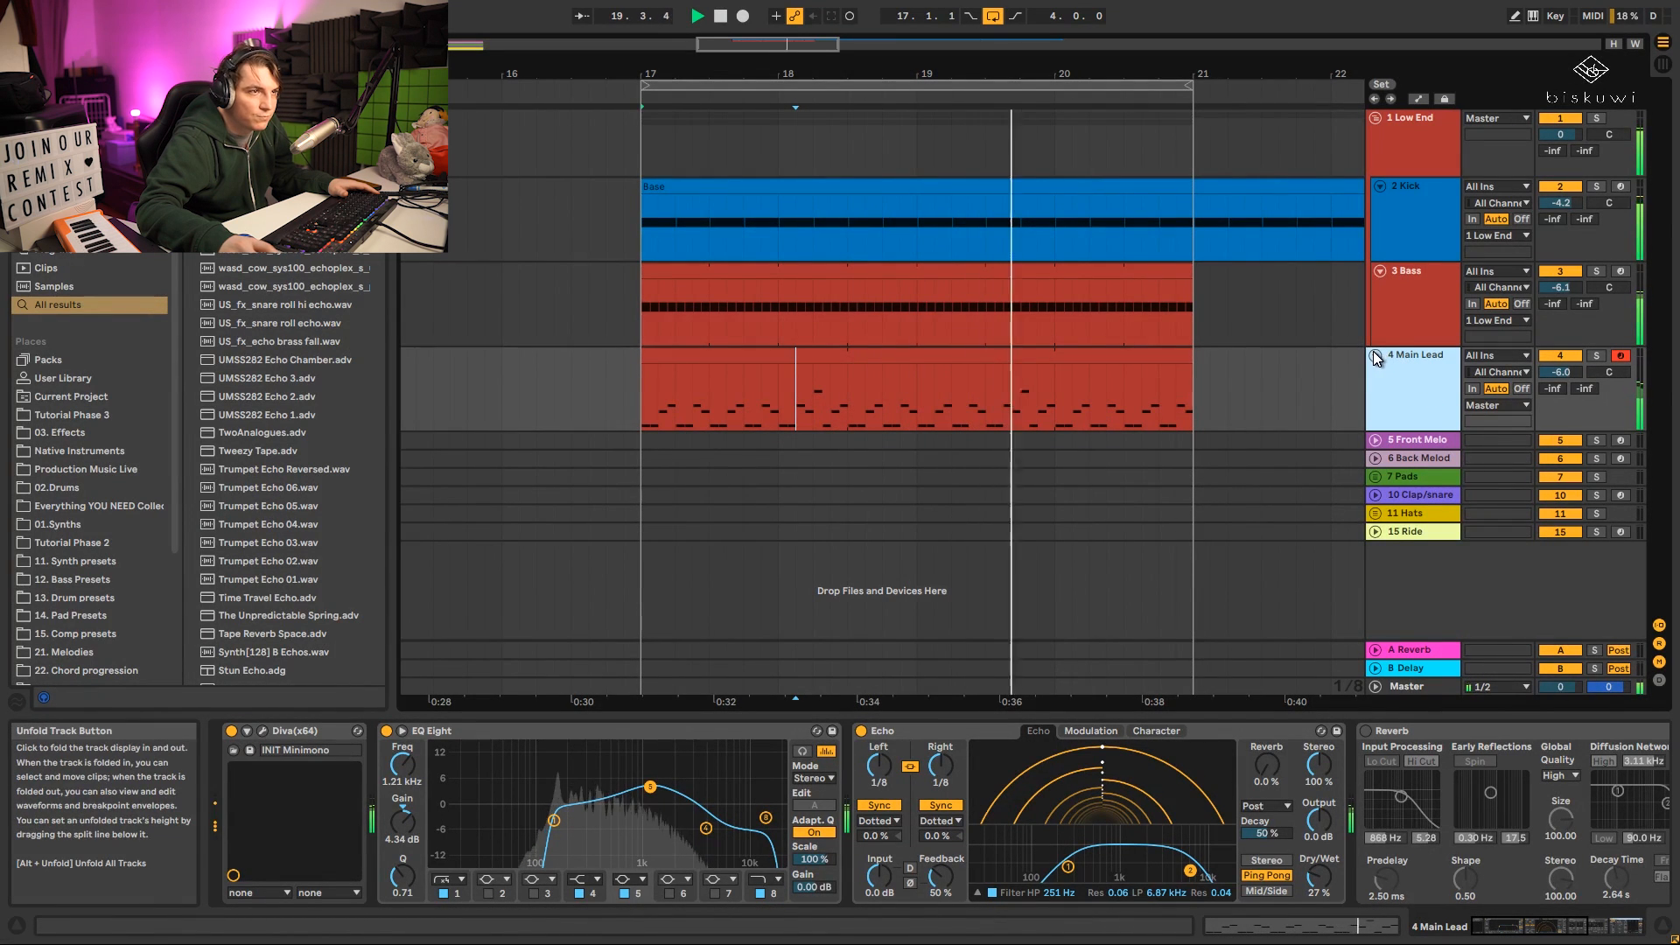
click(1373, 119)
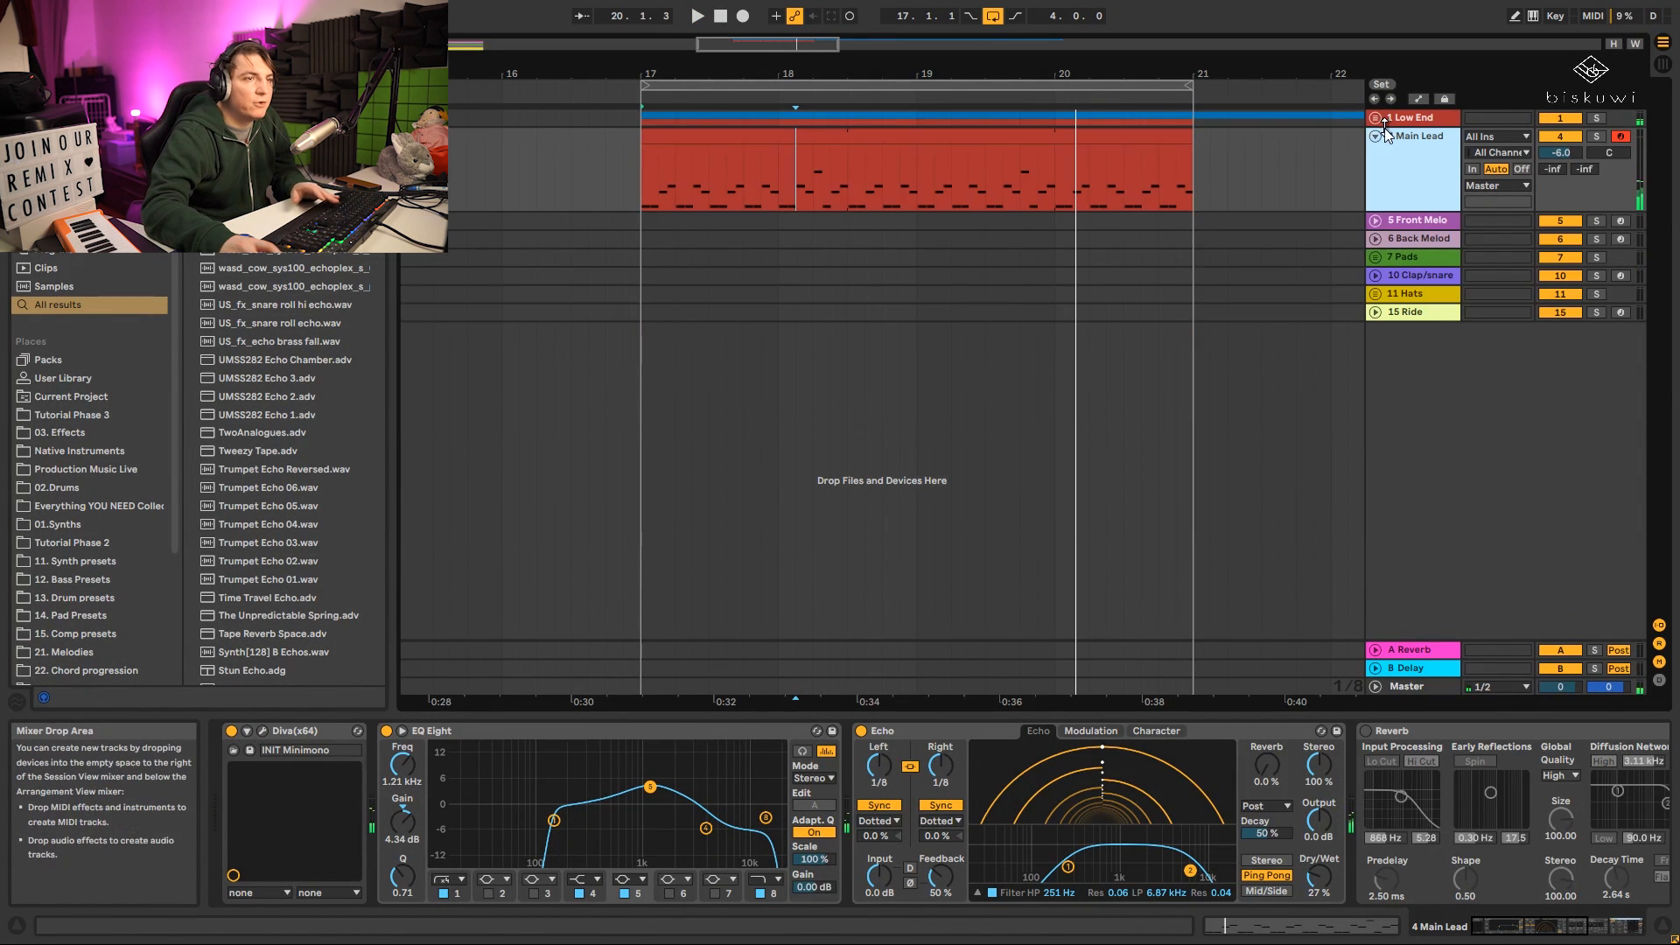
click(1374, 136)
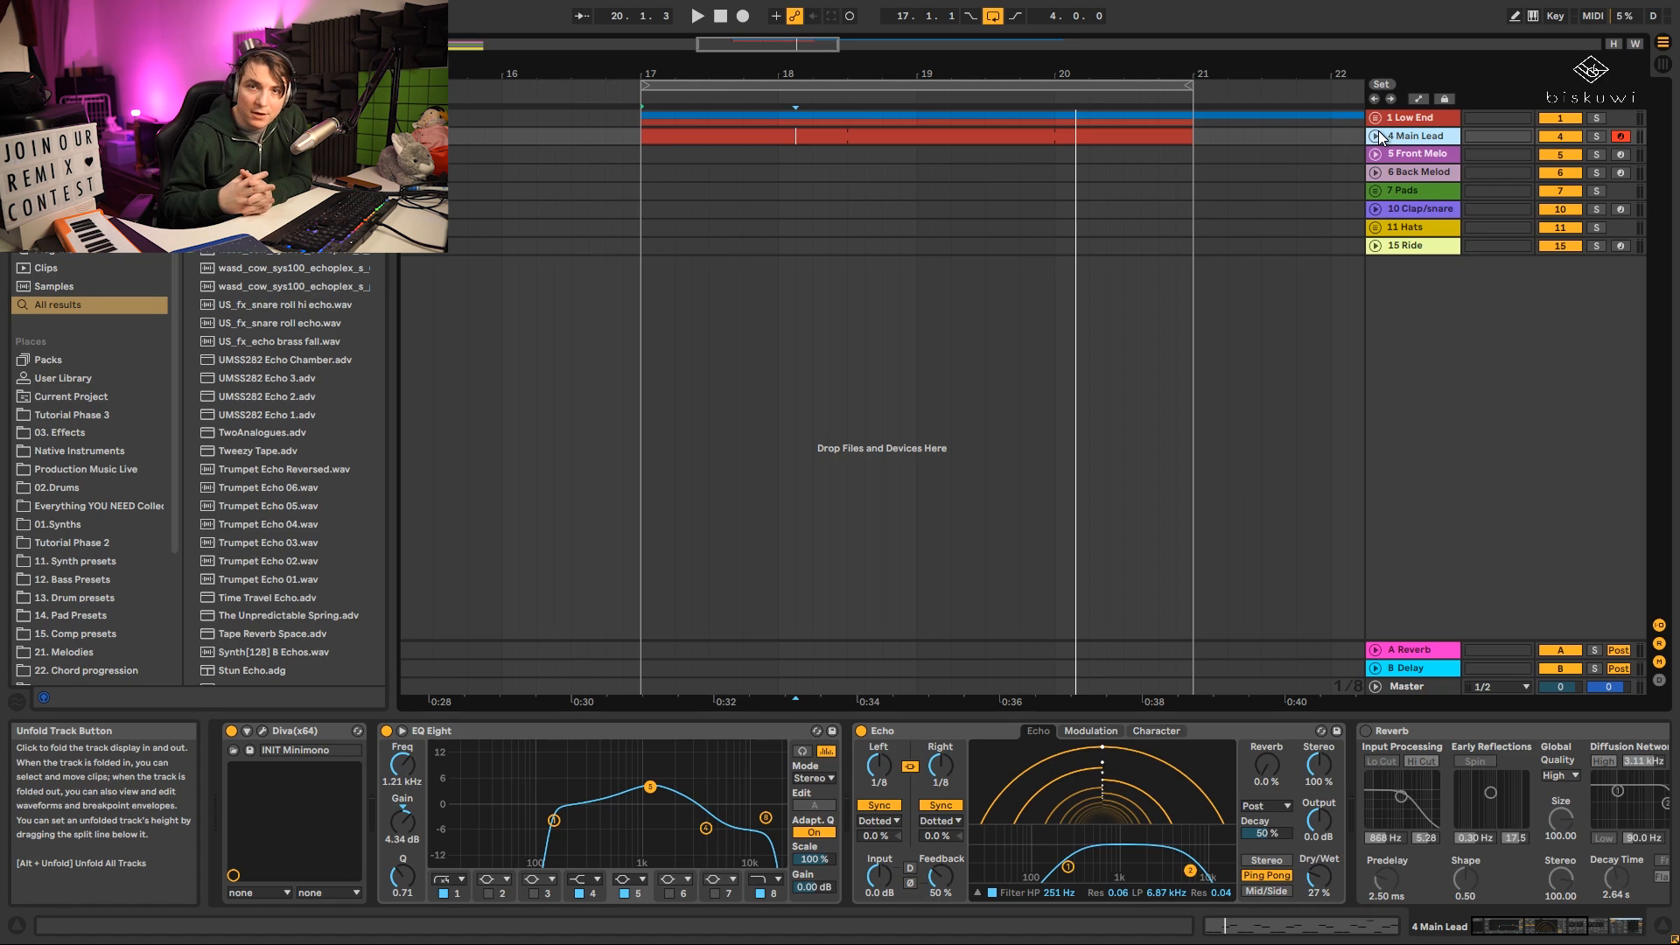
Load the PML_DPV3_HIHAT_CLOSED_001 sample from Production Music Live onto the C1 pad of the 16th Hat's Drum Rack.
click(1373, 225)
click(1424, 264)
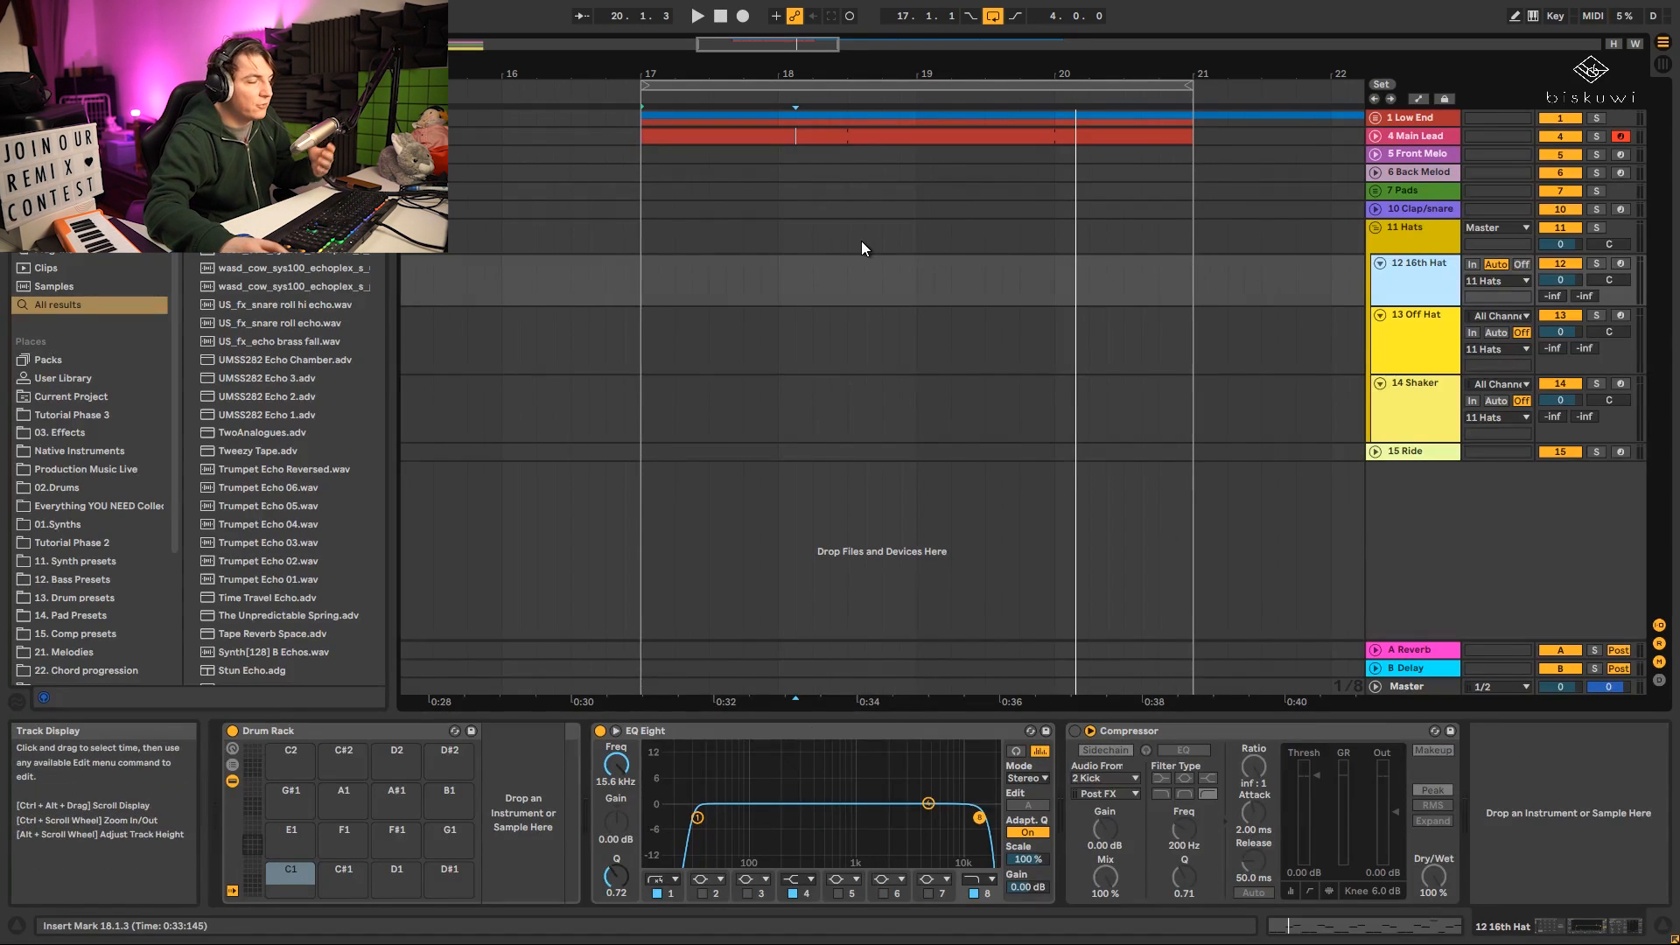
key(ctrl+f)
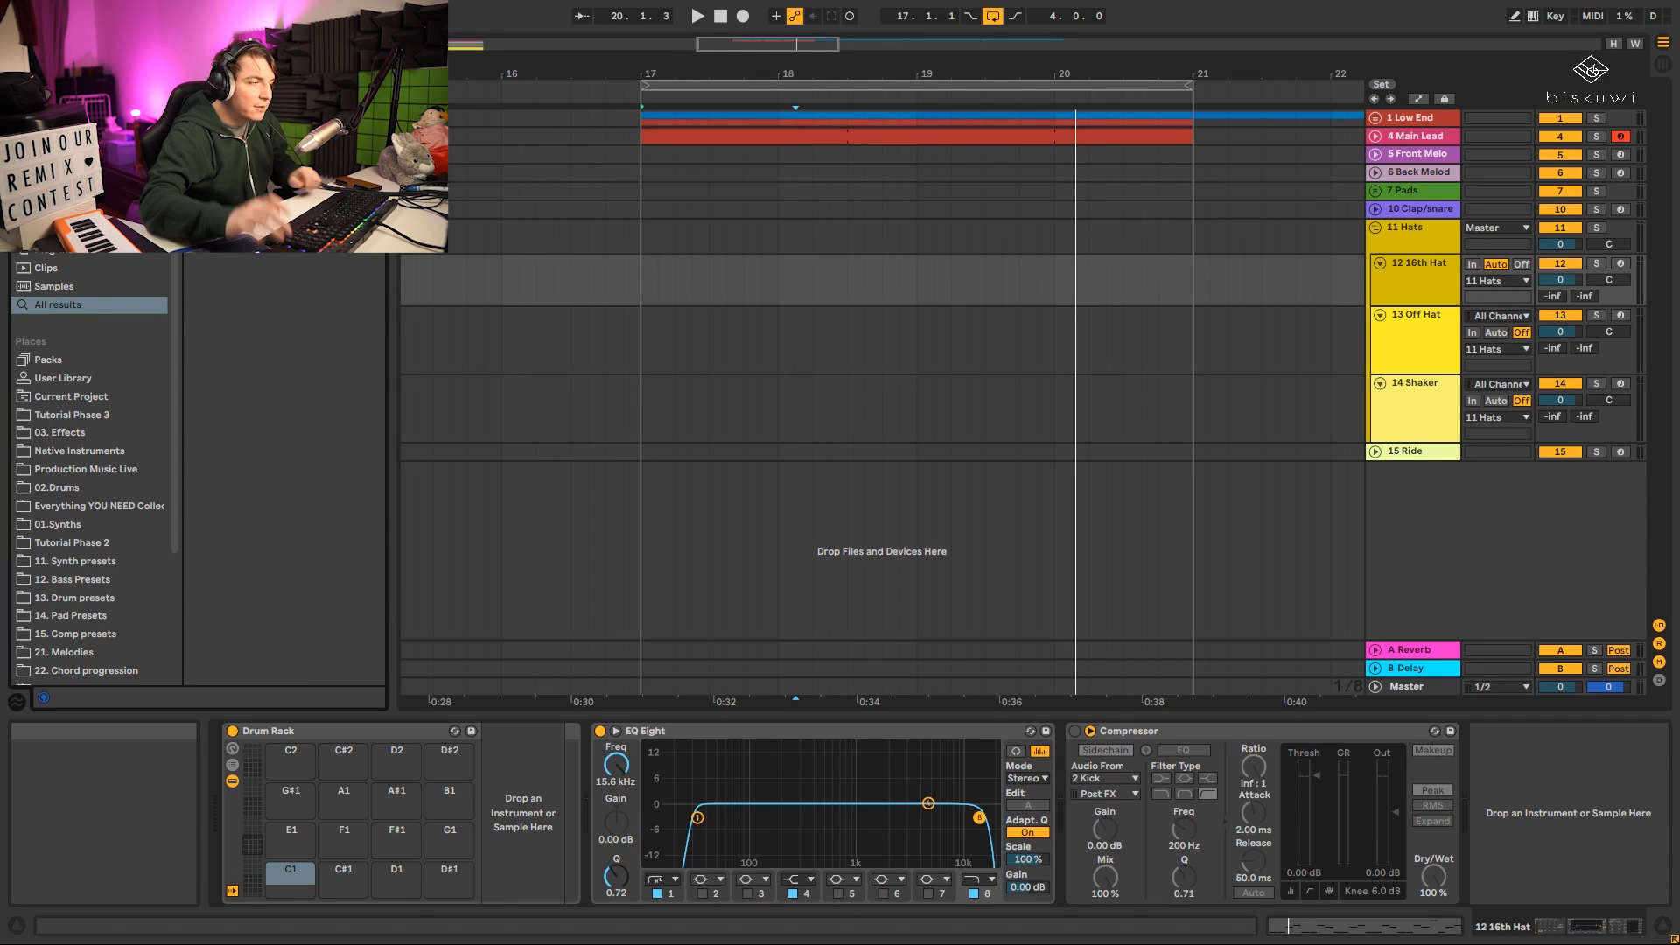
click(105, 470)
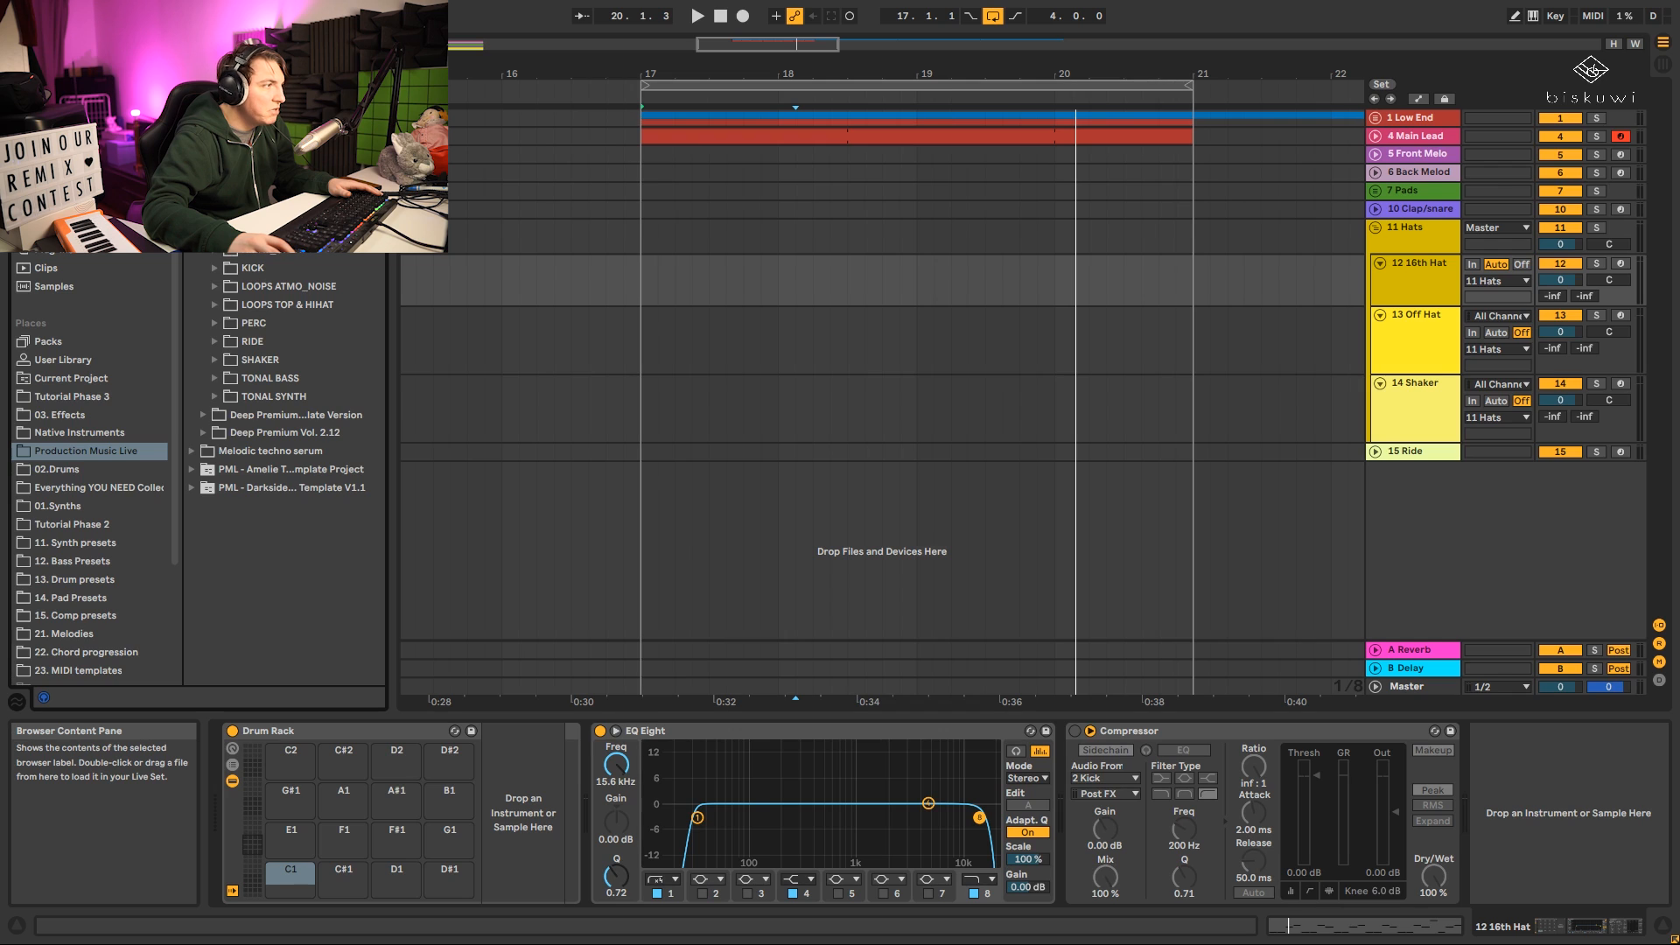
click(215, 231)
click(287, 328)
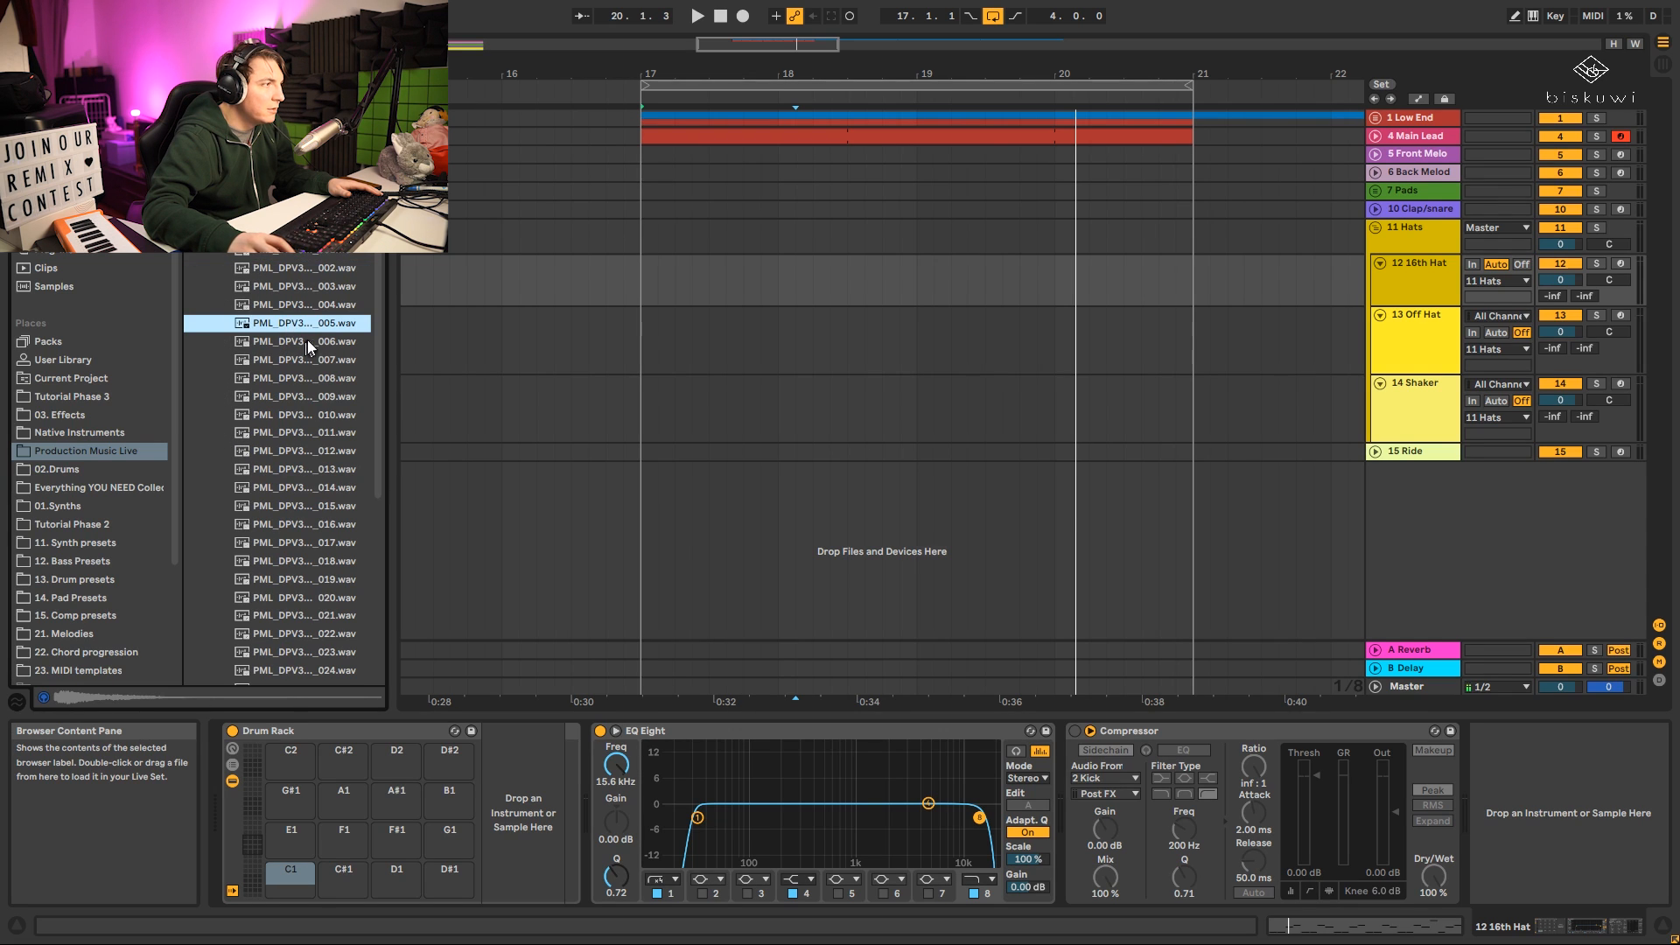
click(306, 254)
drag(307, 252, 289, 873)
Move the 16th Hat's Base clip into the loop at bar 17 and start playback.
drag(665, 77, 691, 13)
drag(450, 265, 703, 261)
key(space)
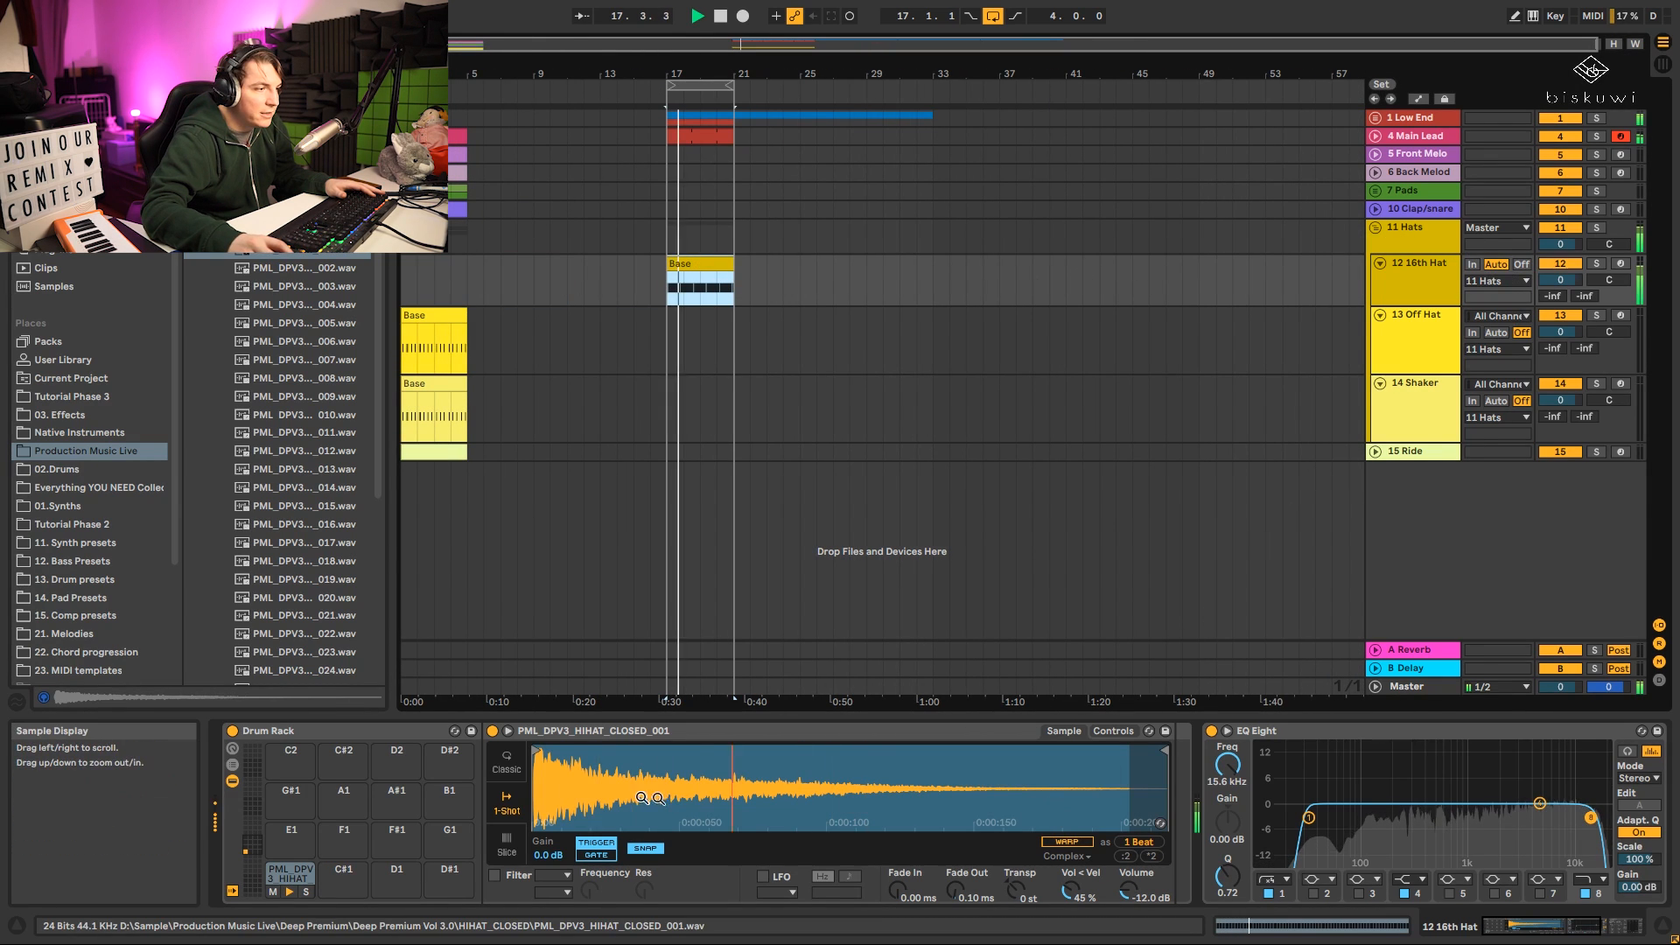
Trim the closed hi-hat sample to its quiet tail and set the 16th Hat's EQ Eight low cut to 539 Hz with Q 0.49.
drag(530, 757, 884, 754)
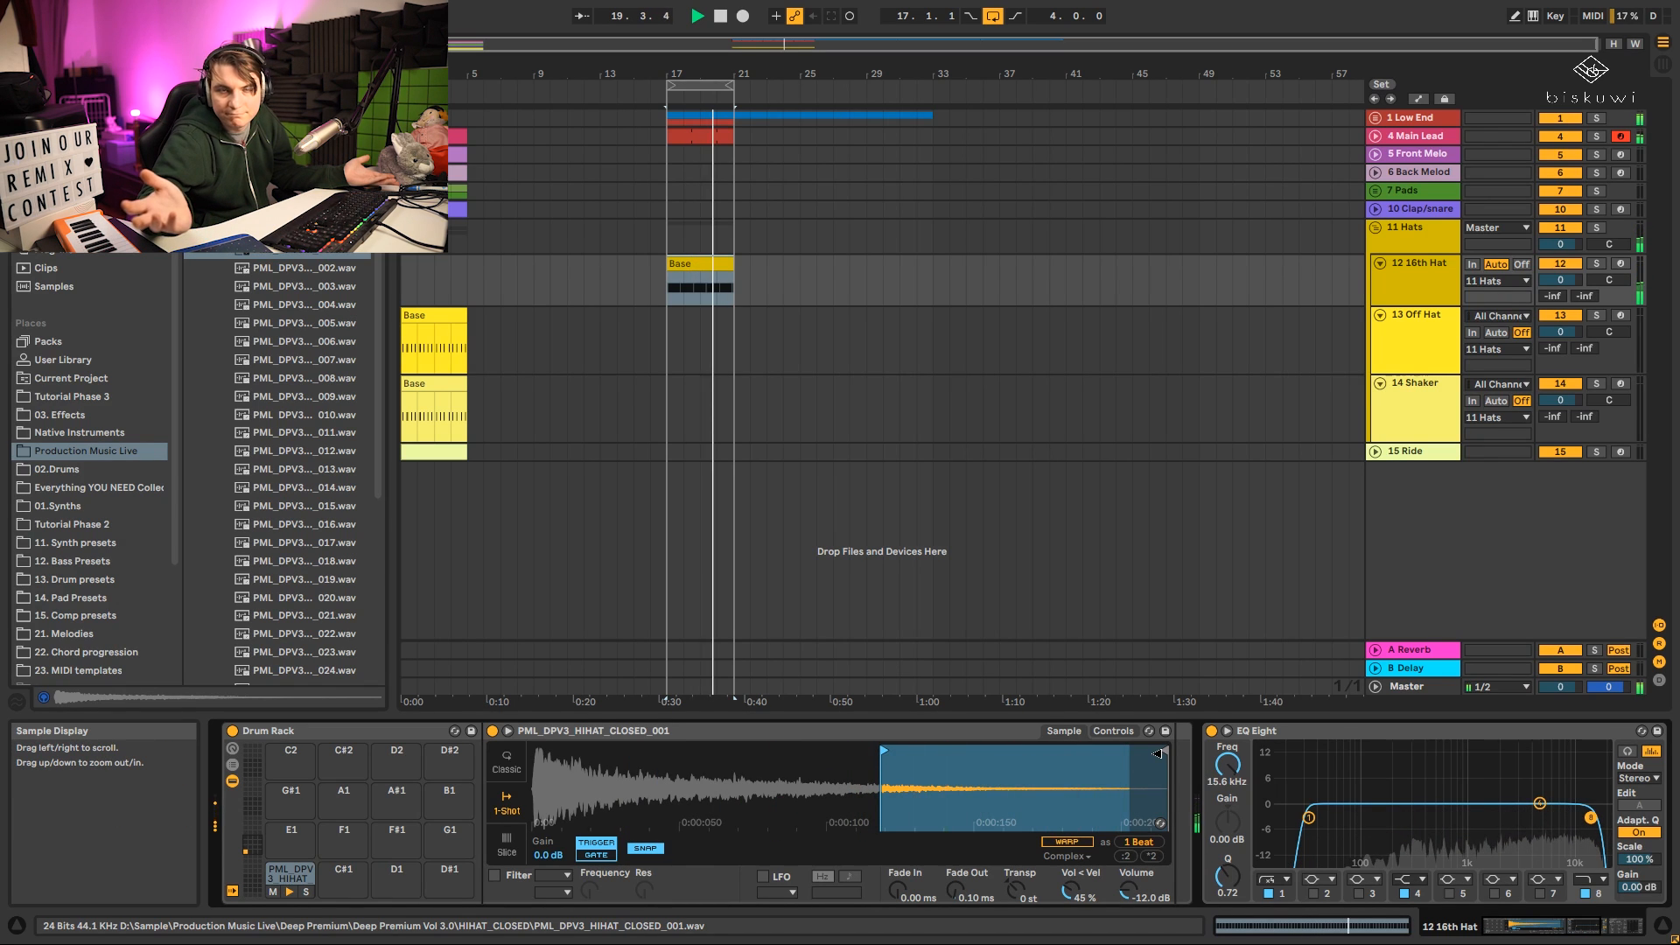
drag(1160, 751, 1131, 752)
drag(1307, 817, 1438, 826)
key(space)
Insert Auto Pan ahead of EQ Eight on the 16th Hat and set its amount to 29.4% during playback.
key(ctrl+f)
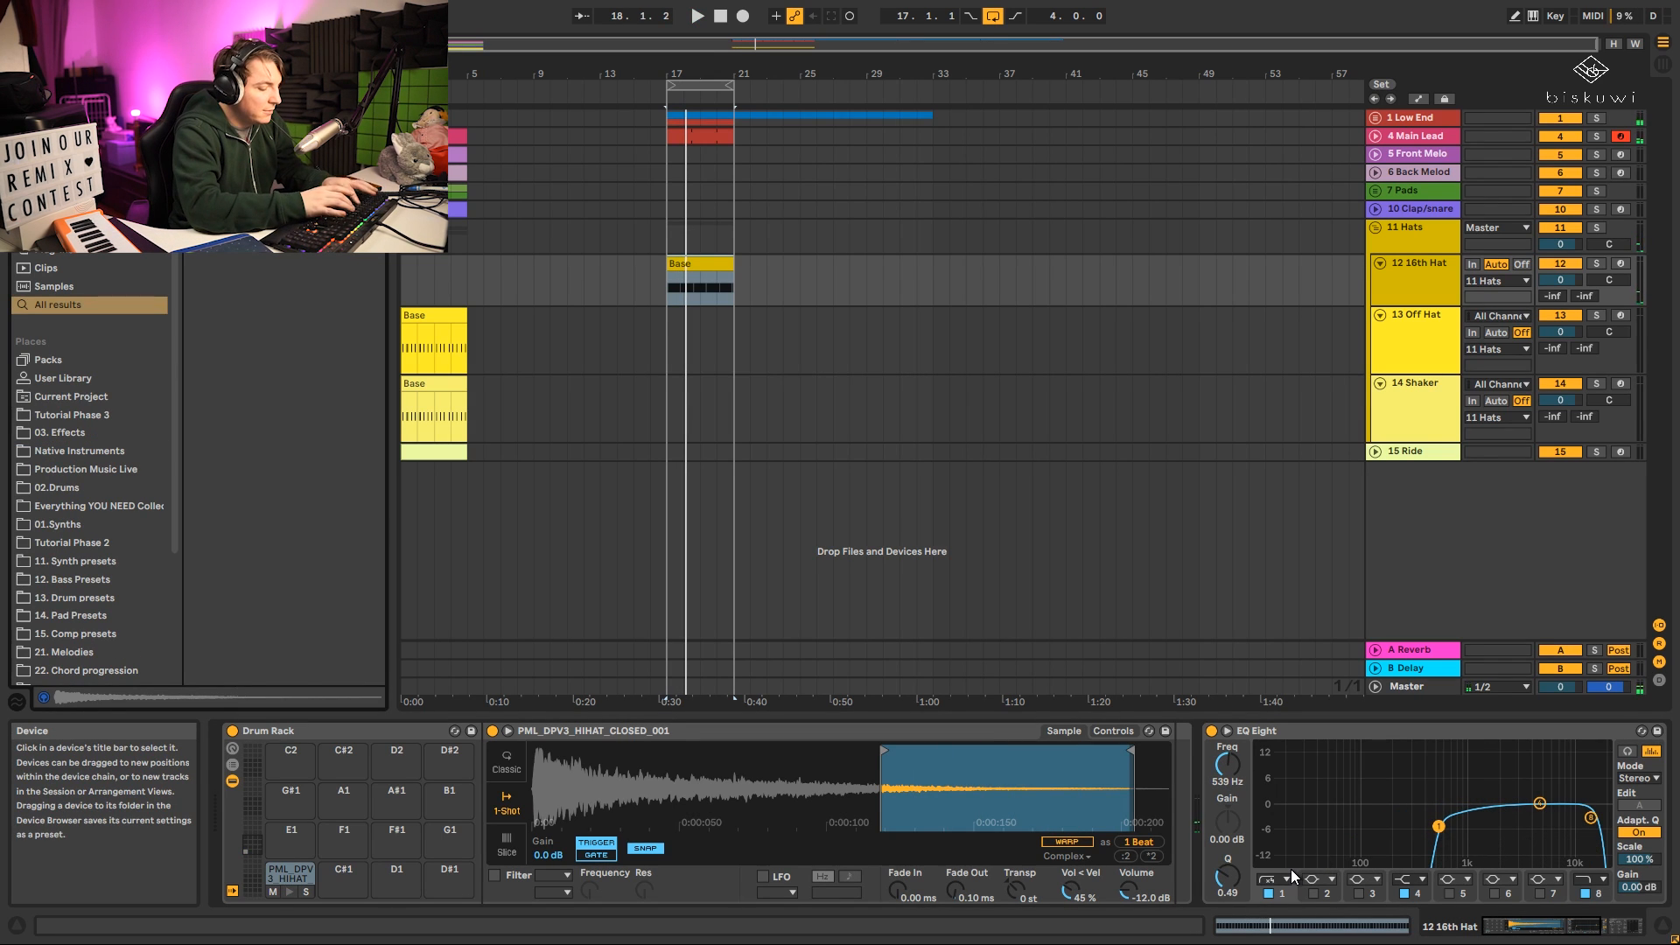
text(auto pan)
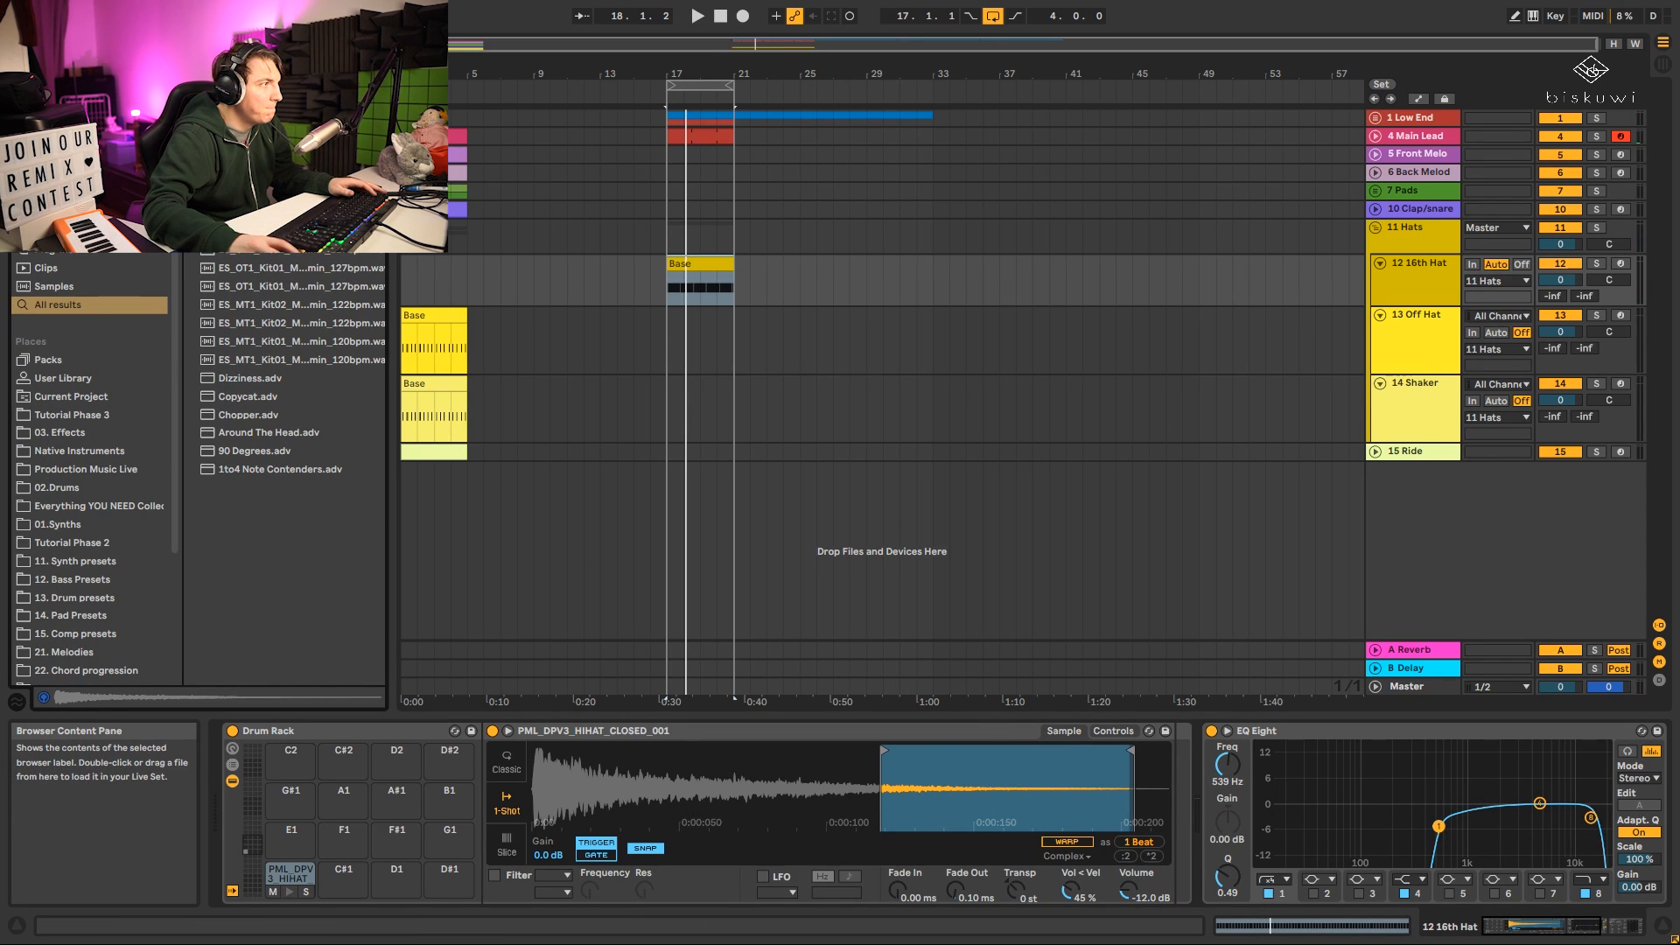
drag(241, 84, 1226, 822)
key(space)
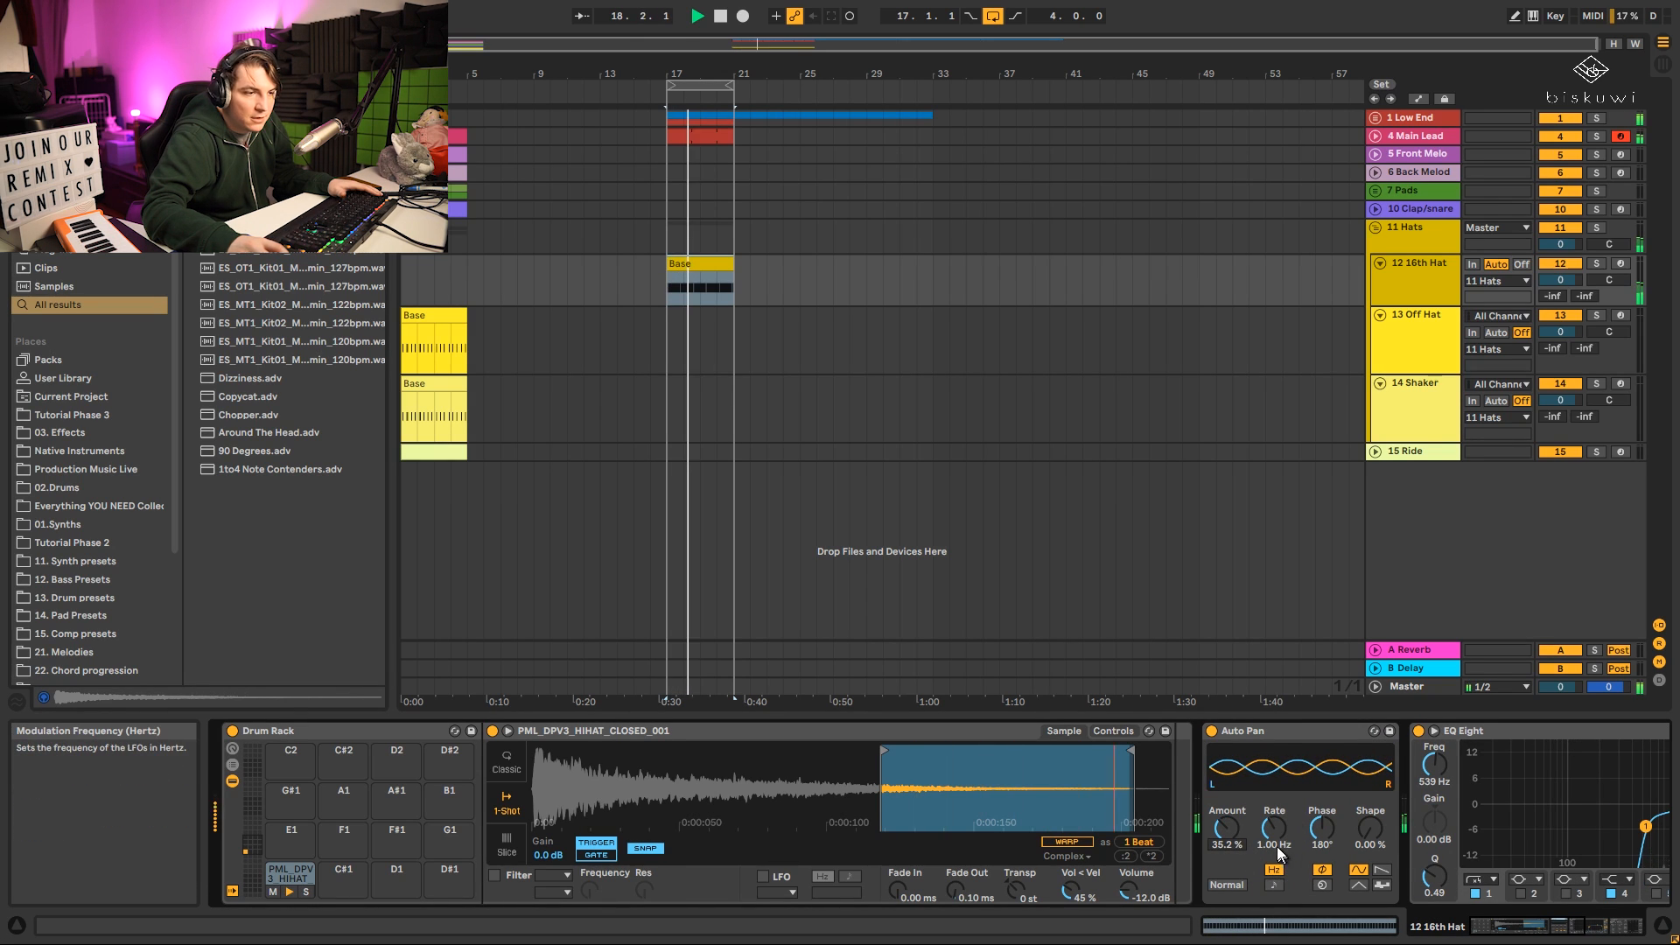
key(space)
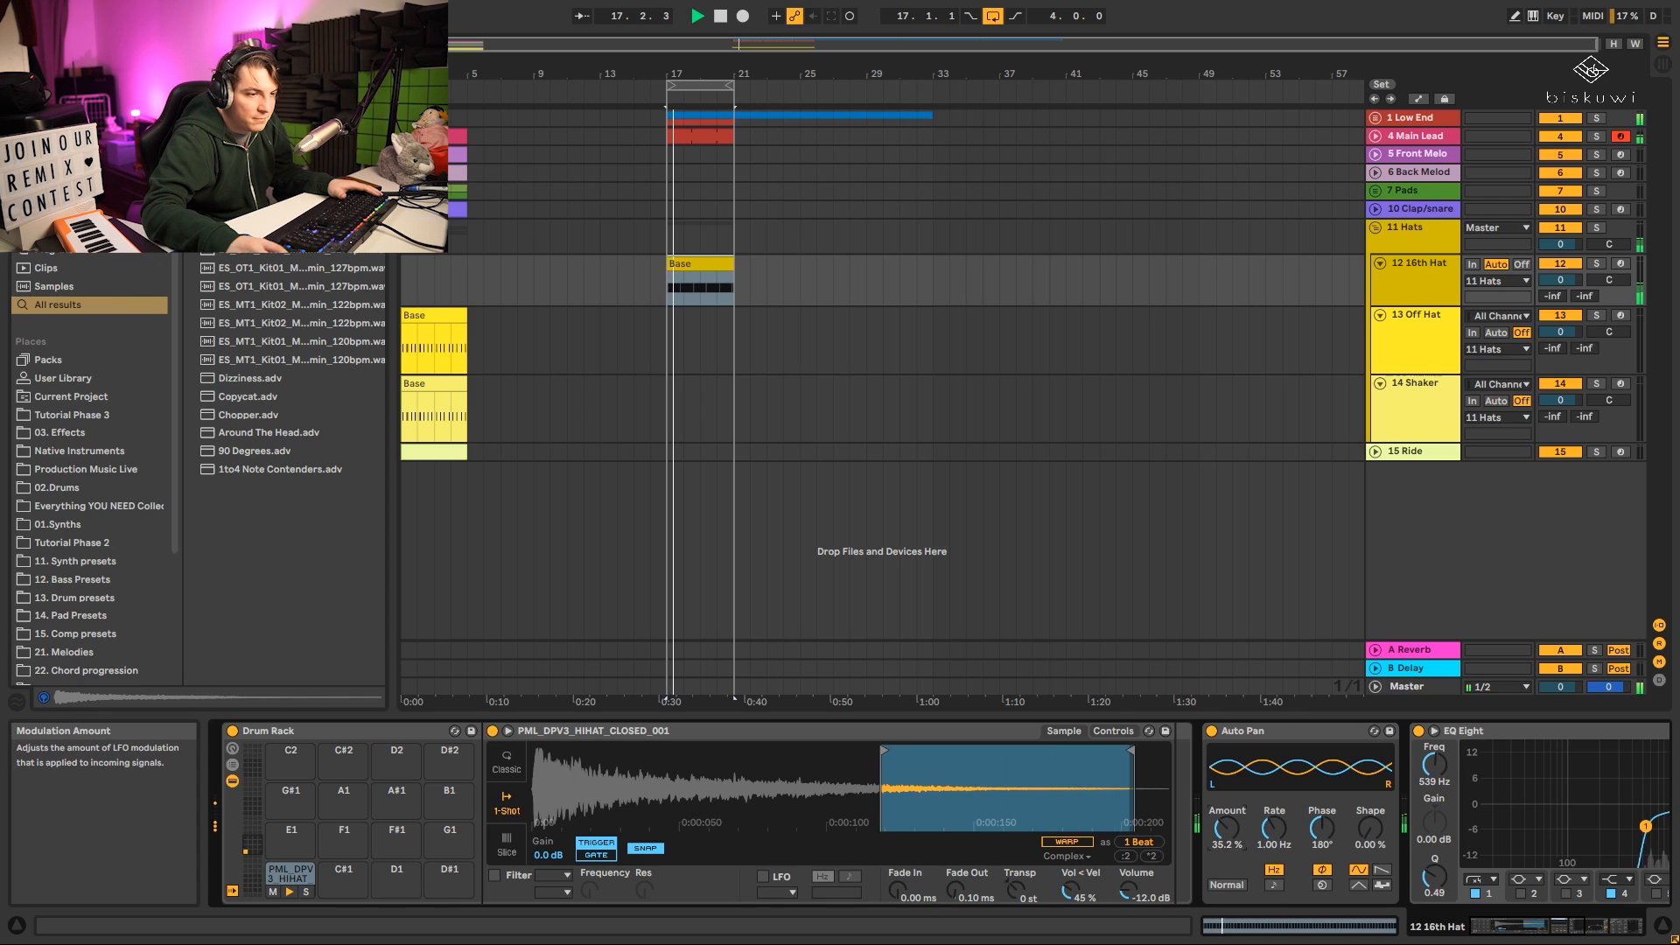
drag(1227, 827, 1226, 830)
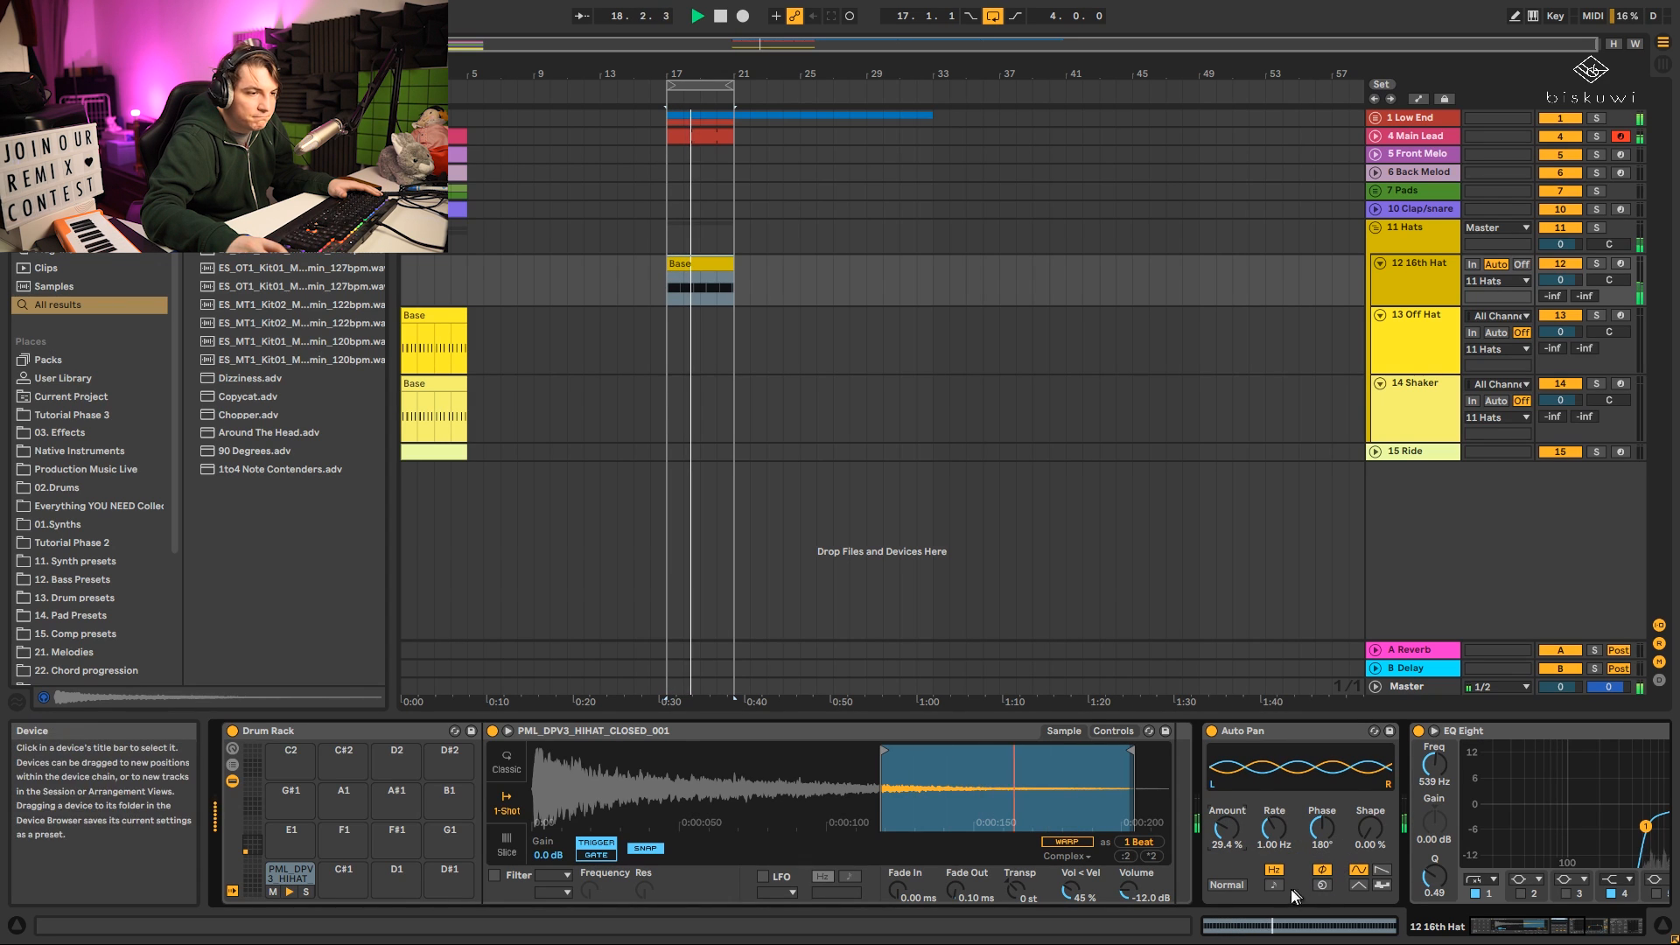
Raise the 16th Hat's EQ Eight low cut to 843 Hz.
scroll(1269, 866, right, 5)
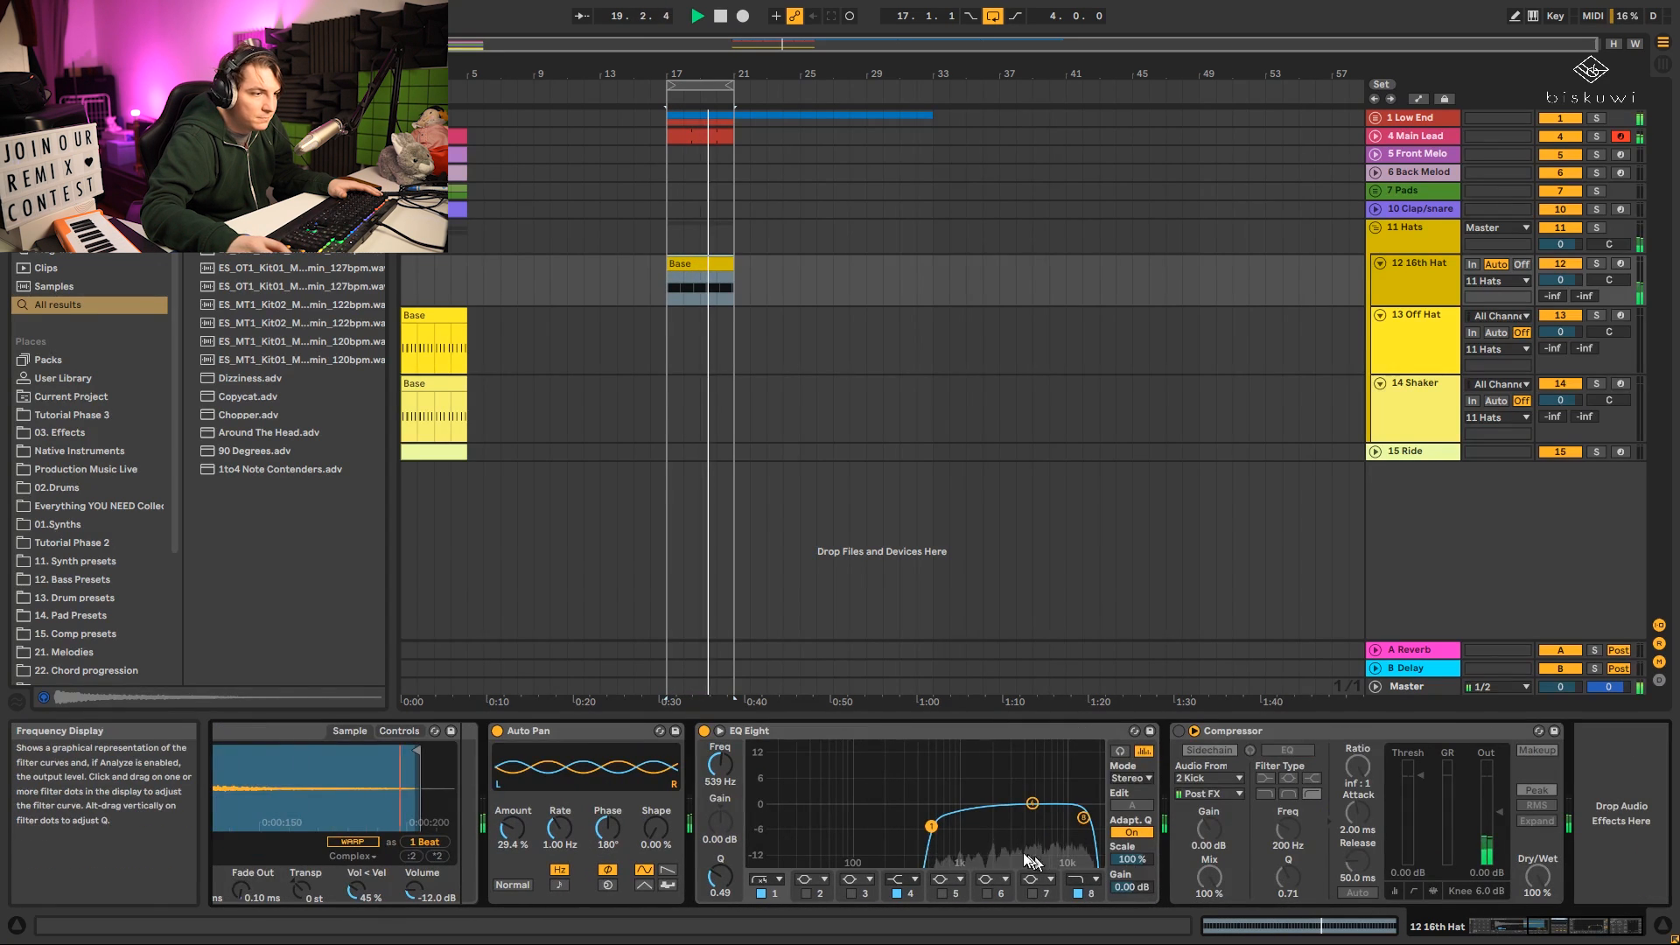
drag(932, 829, 952, 828)
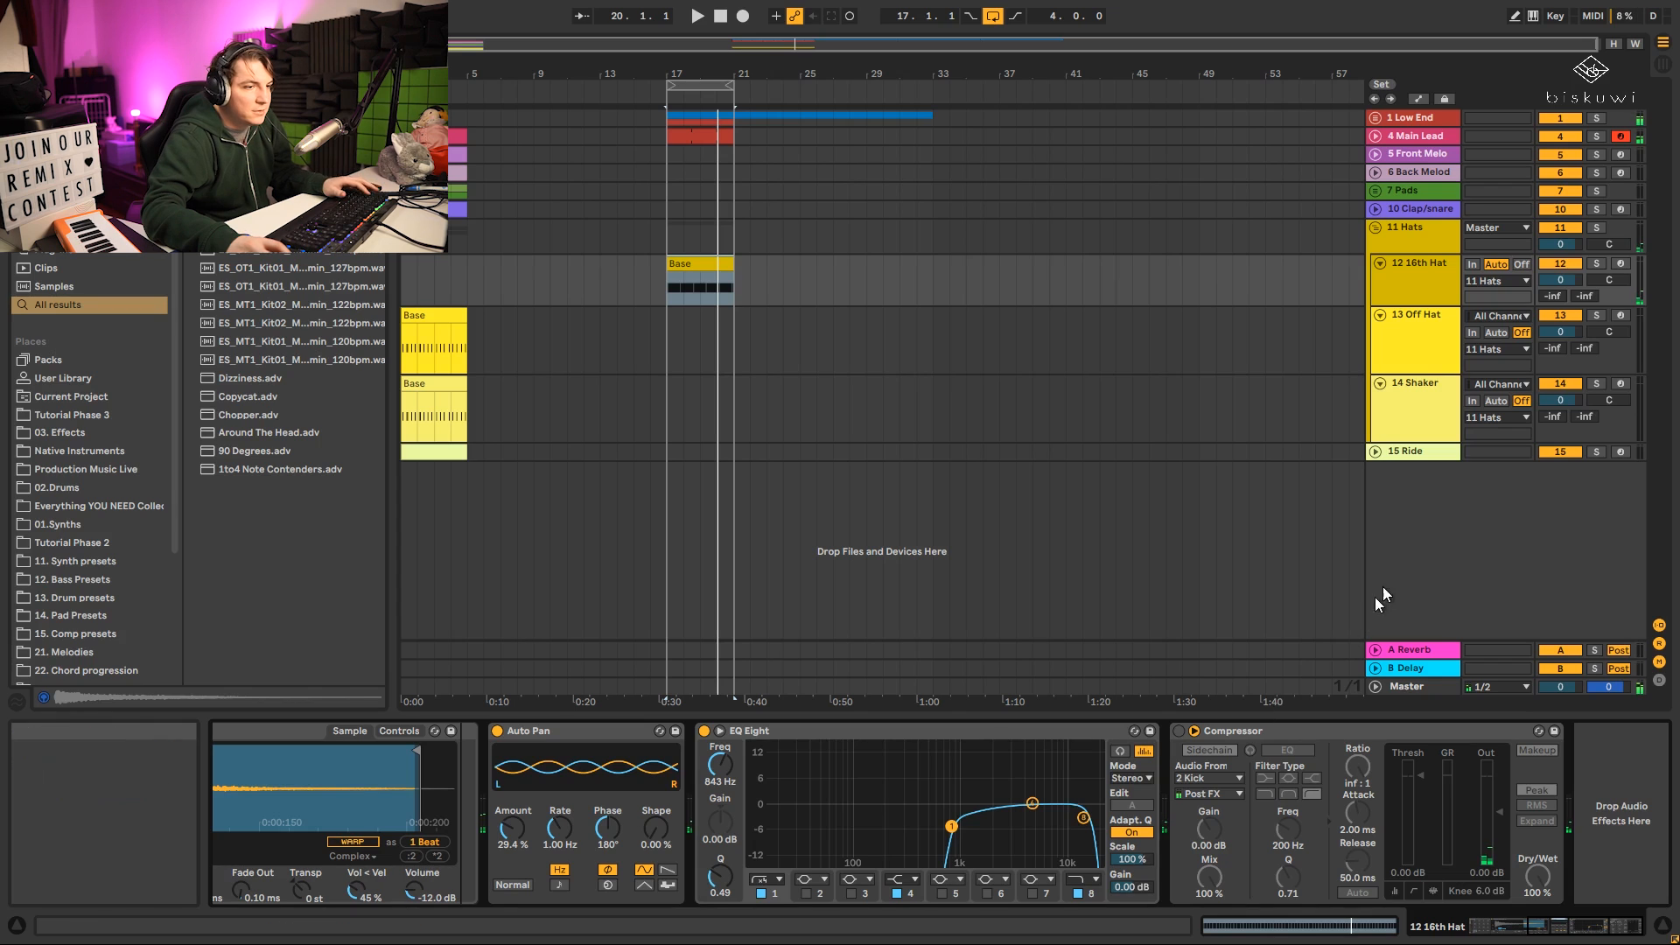
Enable the 16th Hat's kick-sidechained Compressor and lower its threshold to -12.3 dB during playback.
click(1178, 731)
key(space)
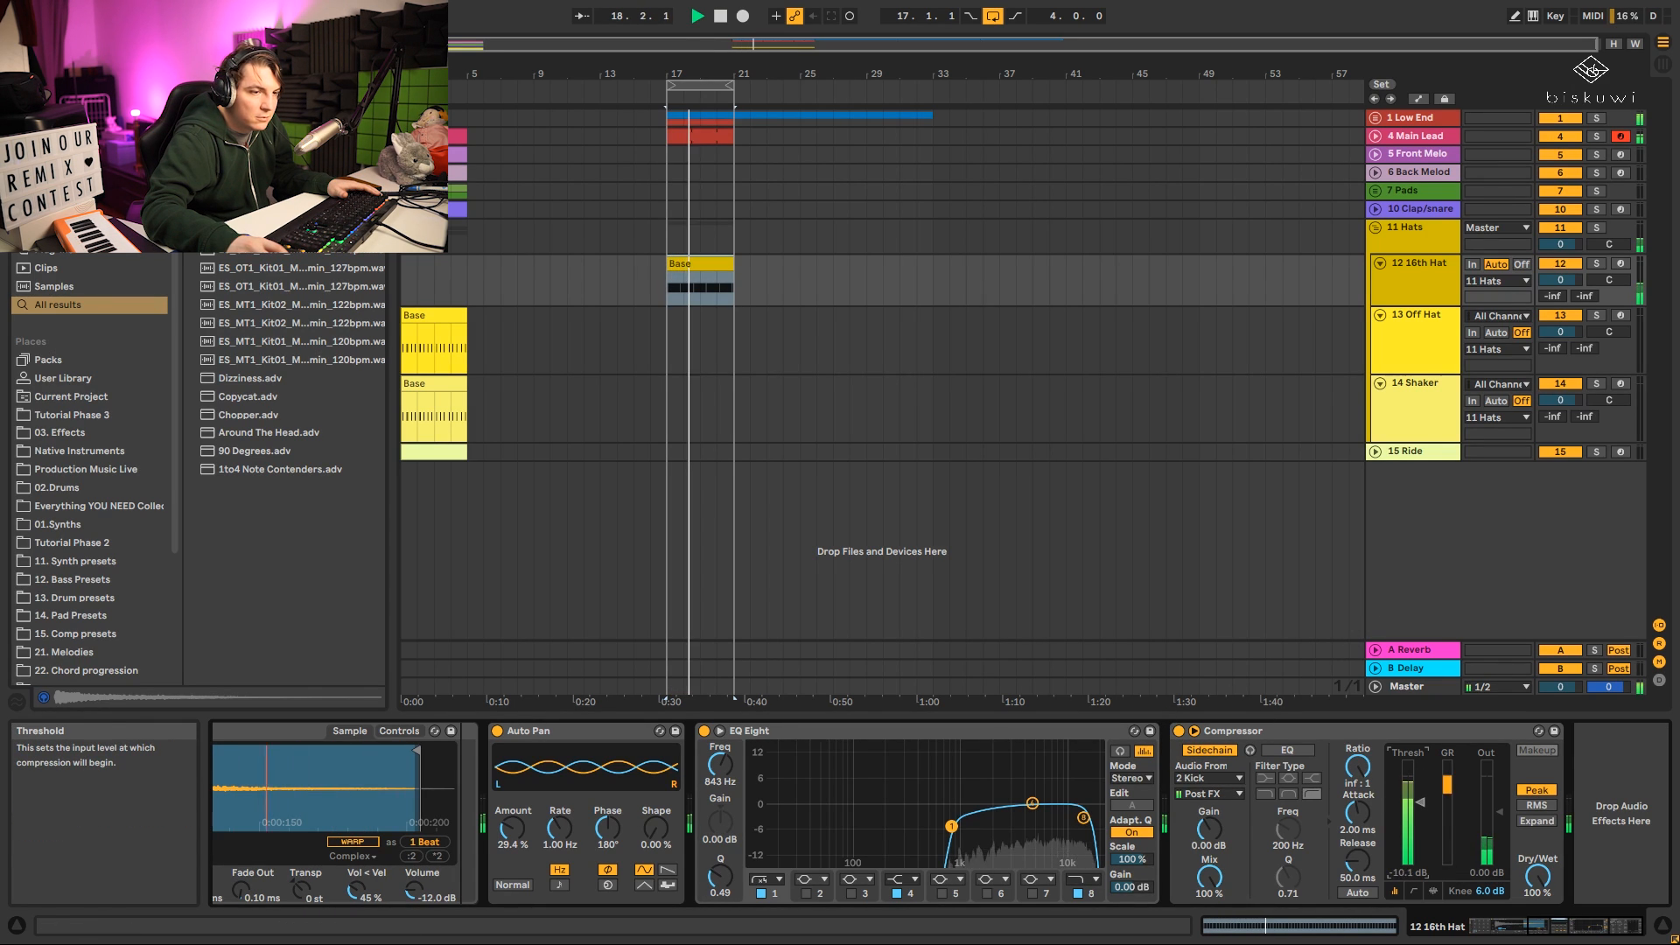
key(space)
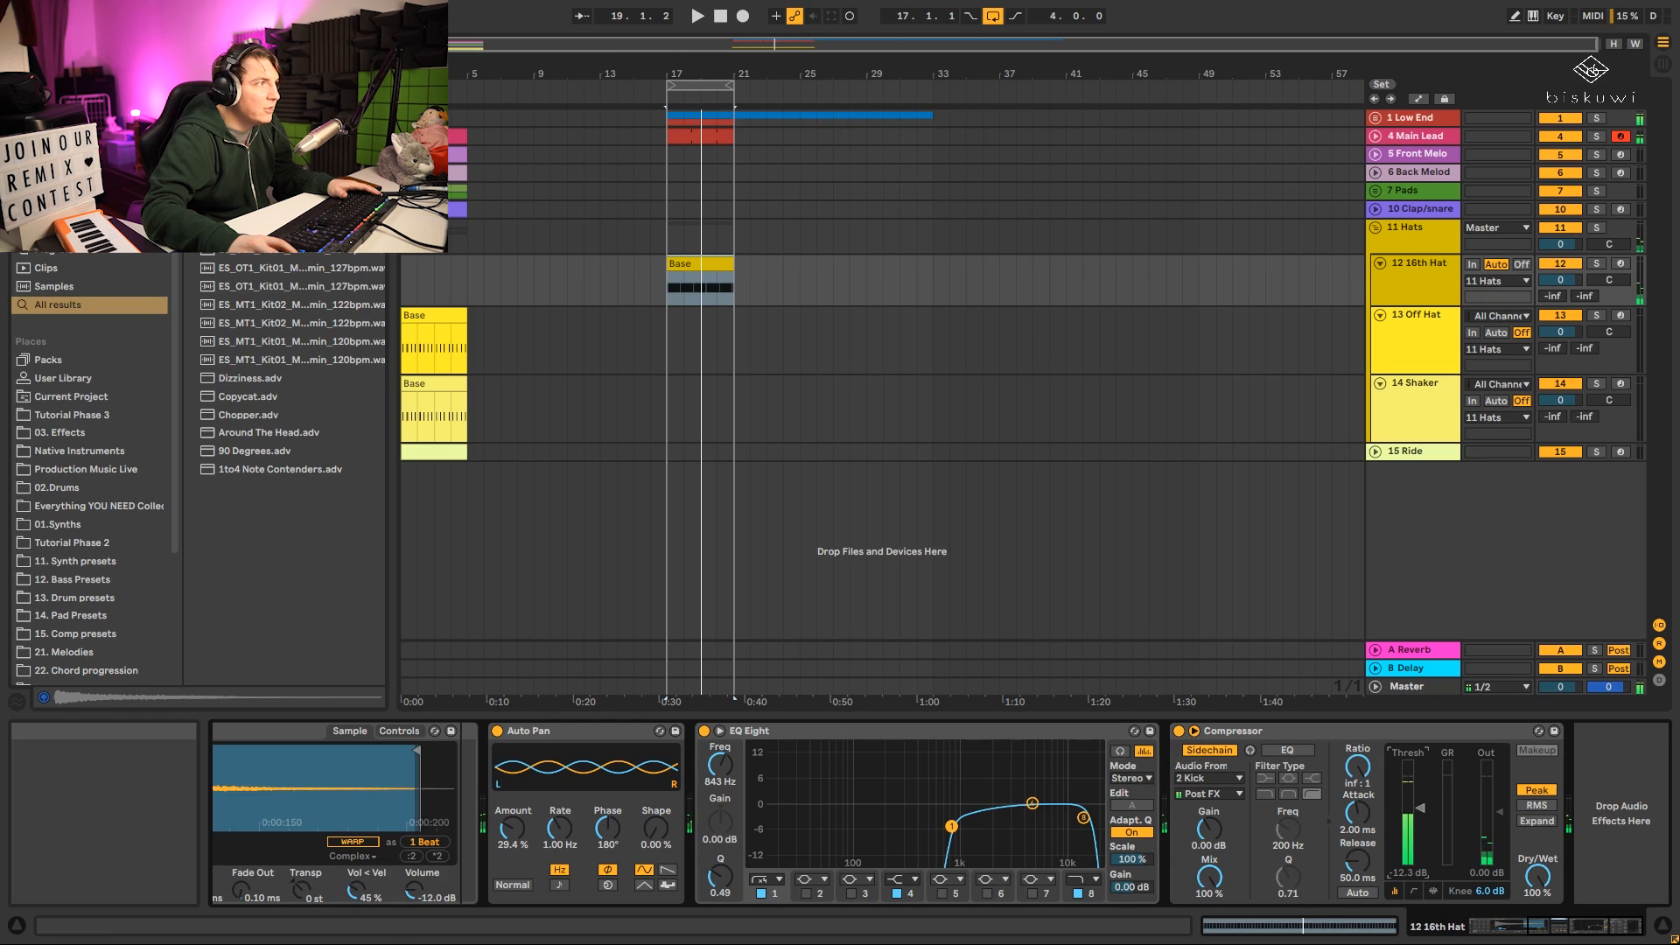
Show the Groove Pool, browse the library's Percussion grooves and load Agogo 1 into the pool.
key(ctrl+f)
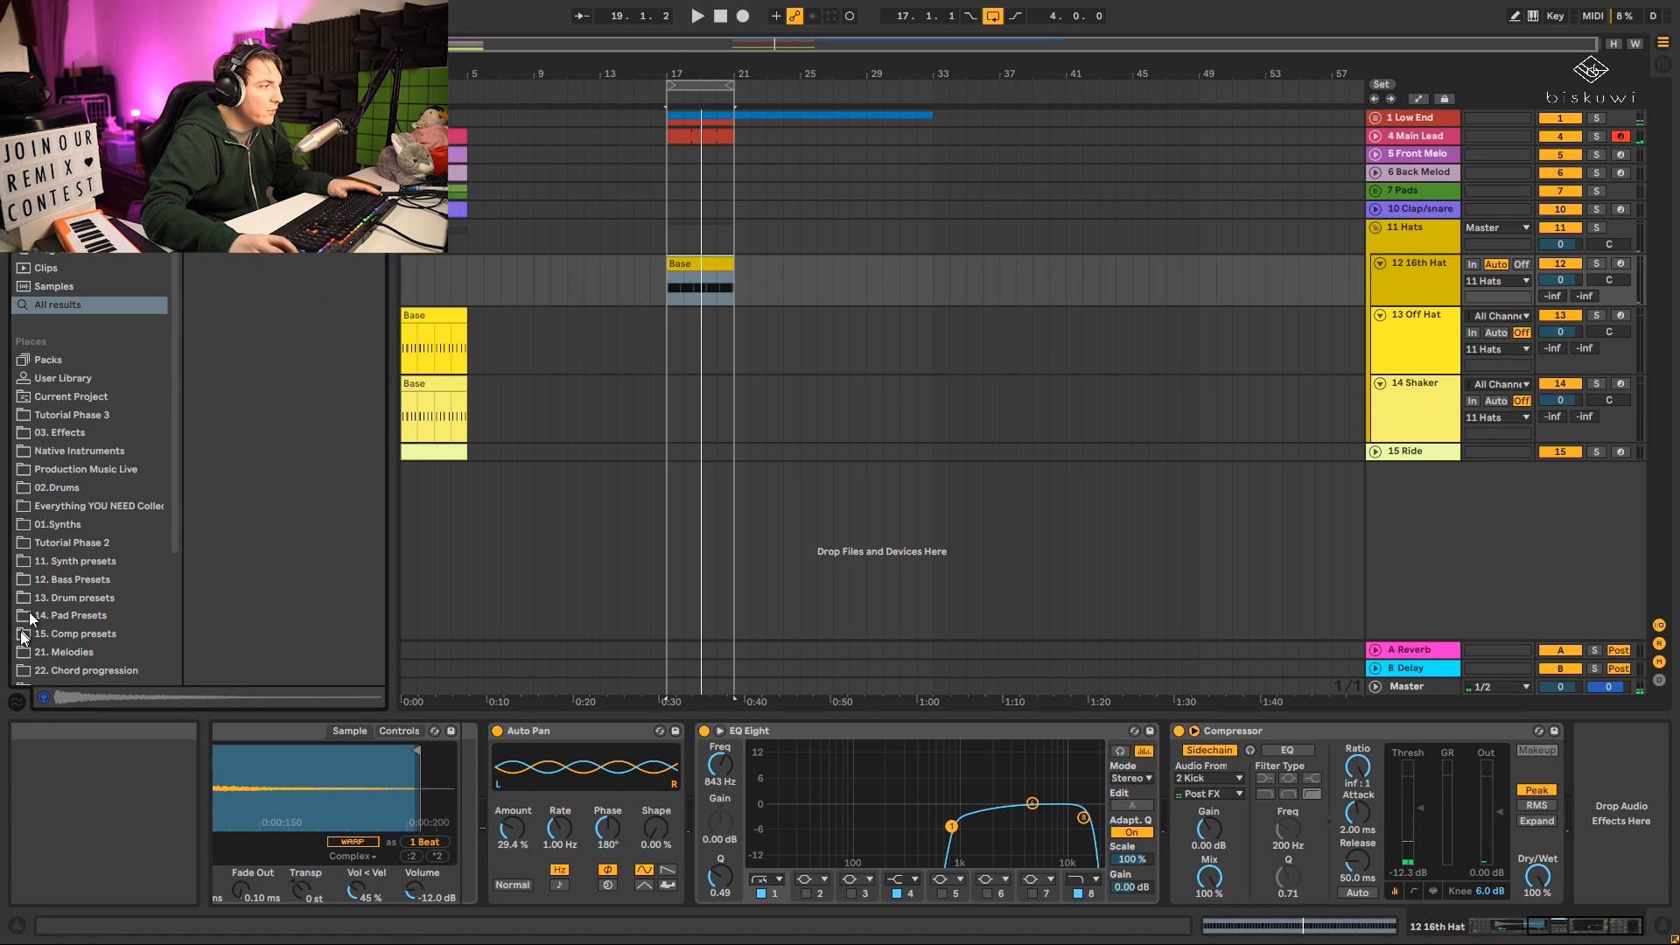
click(16, 705)
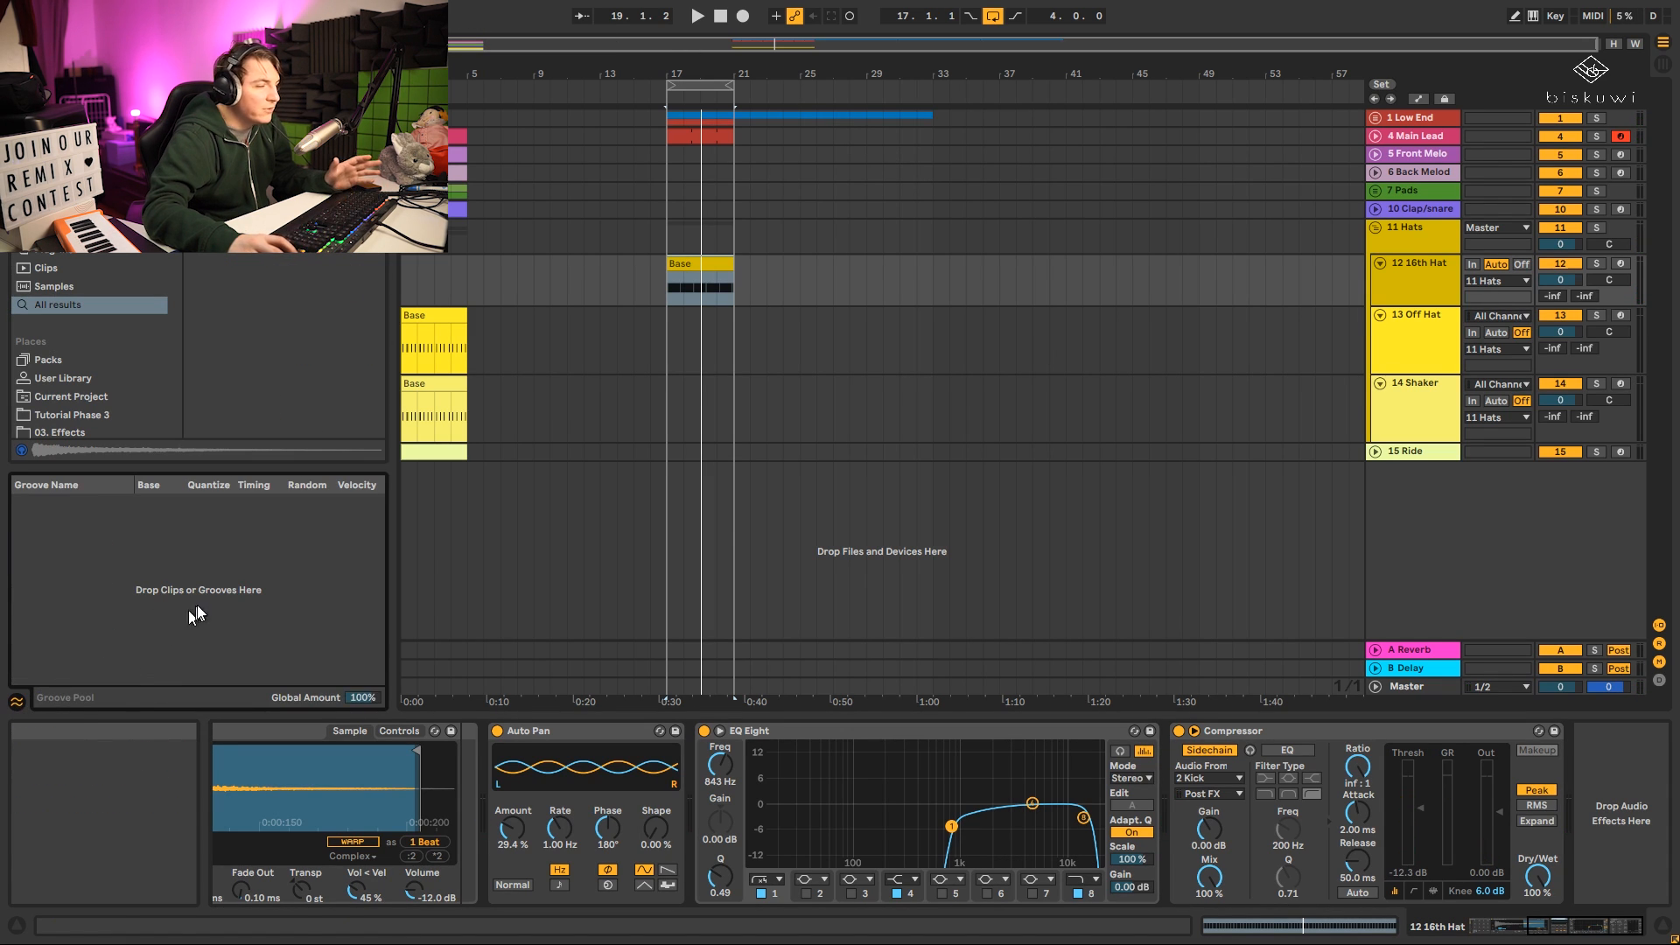
drag(494, 74, 481, 166)
right_click(280, 537)
click(293, 546)
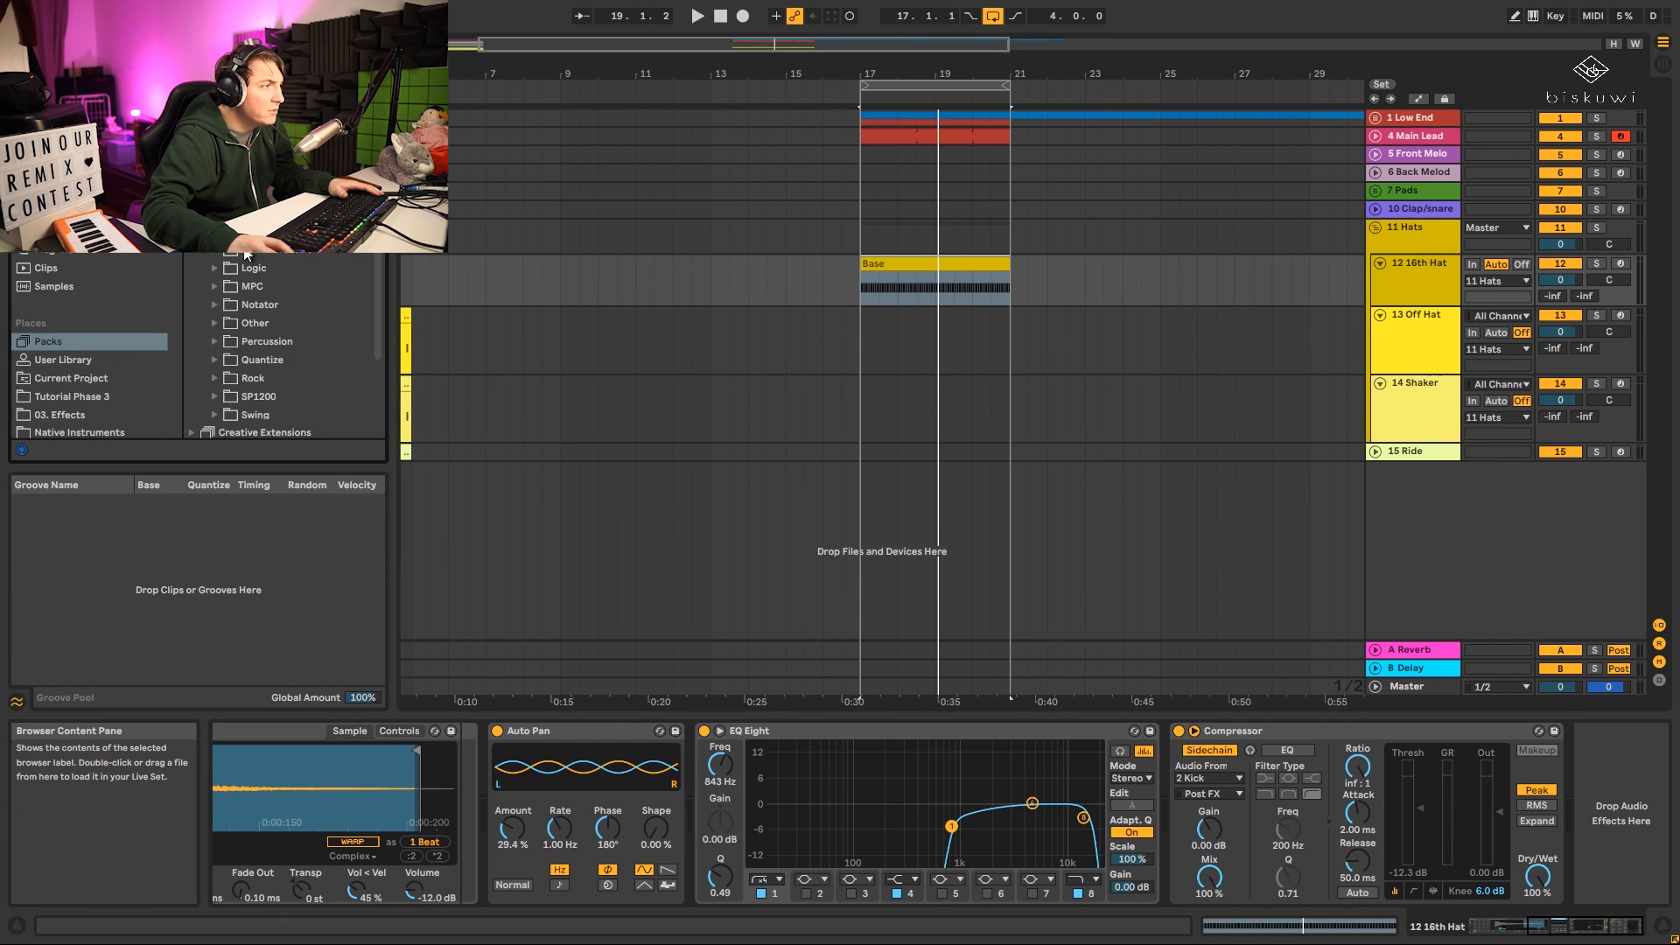
click(218, 342)
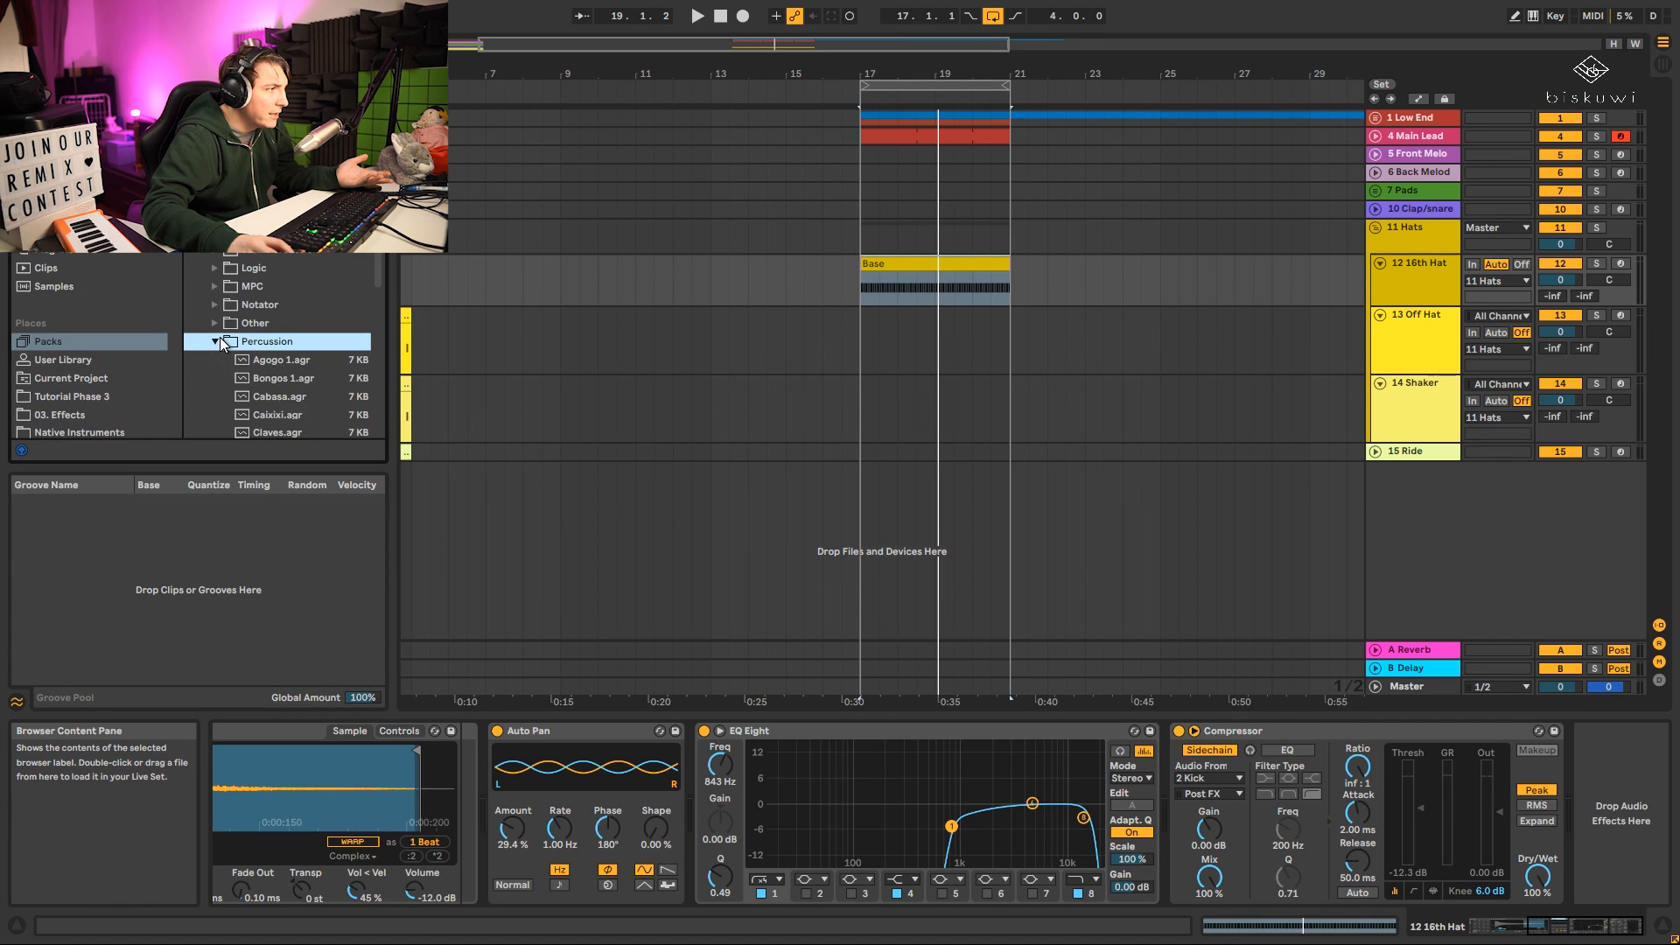
click(261, 363)
scroll(282, 391, down, 3)
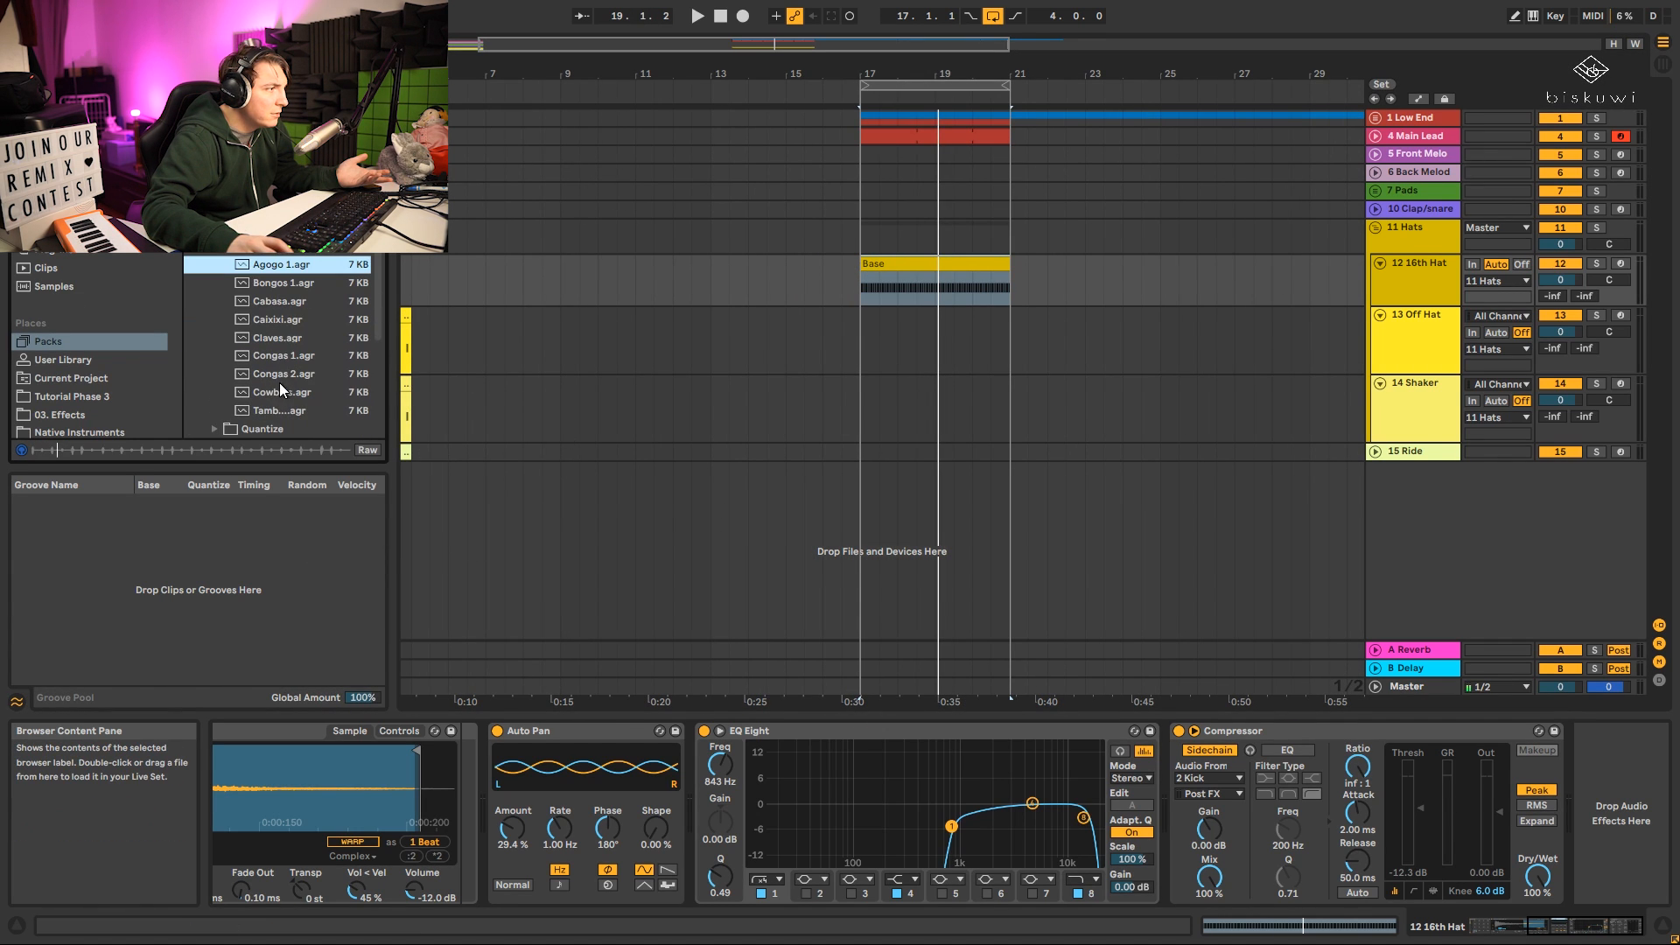
double_click(269, 265)
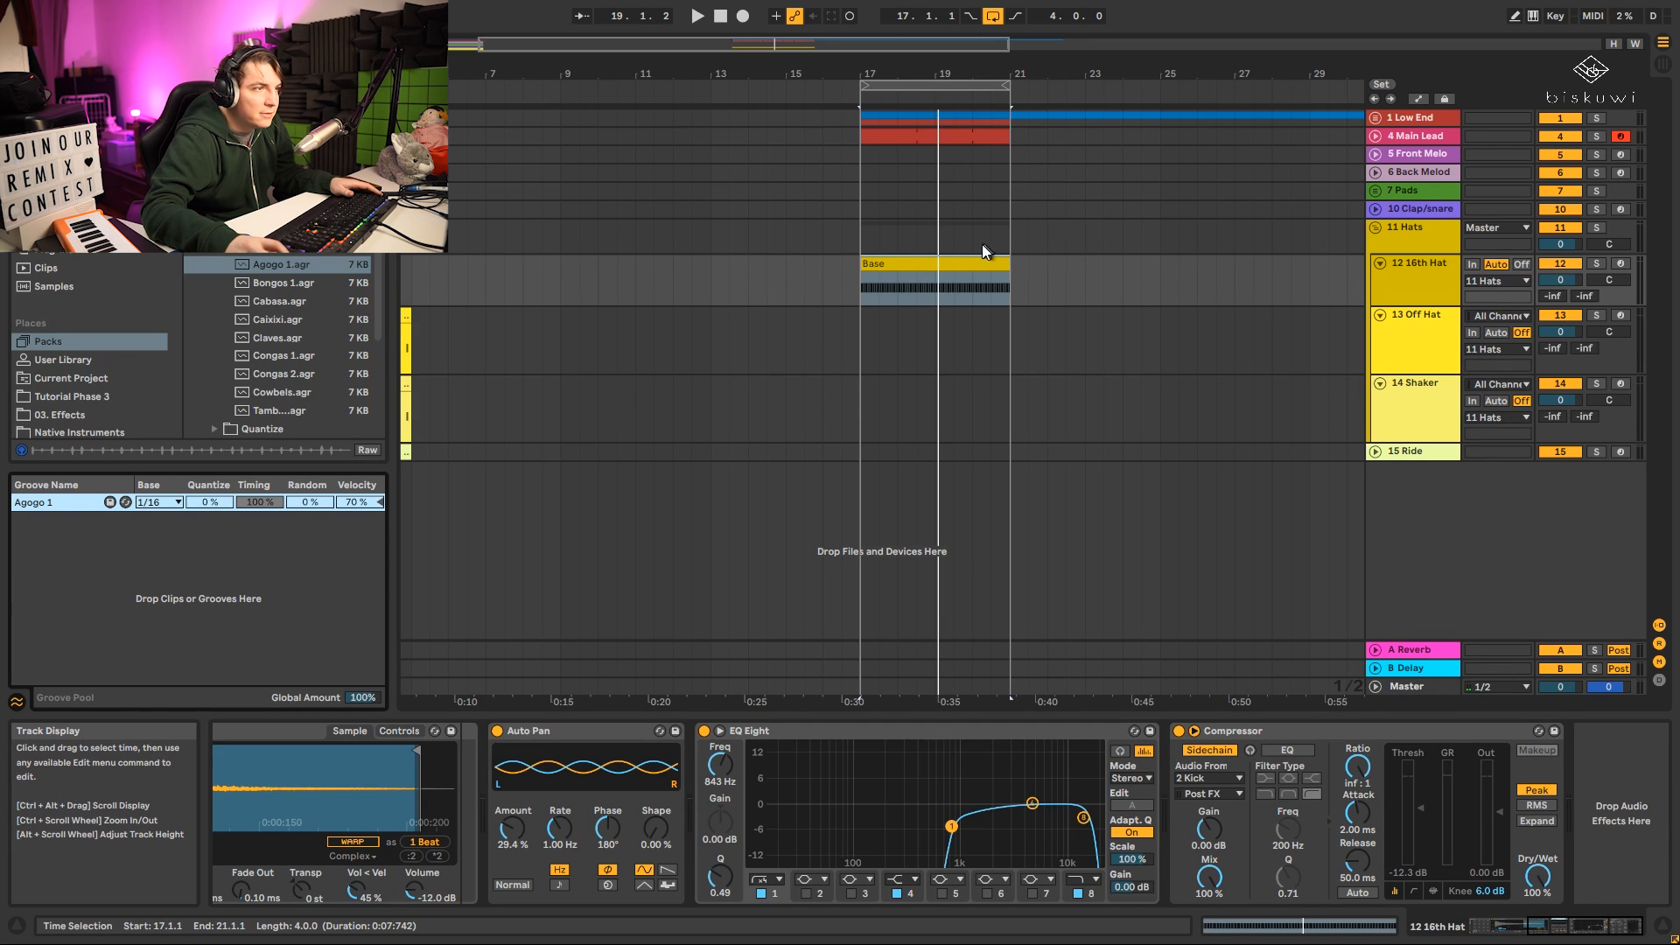
Assign the Agogo 1 groove to the 16th Hat's Base clip and set the groove's timing amount to 49%.
double_click(911, 263)
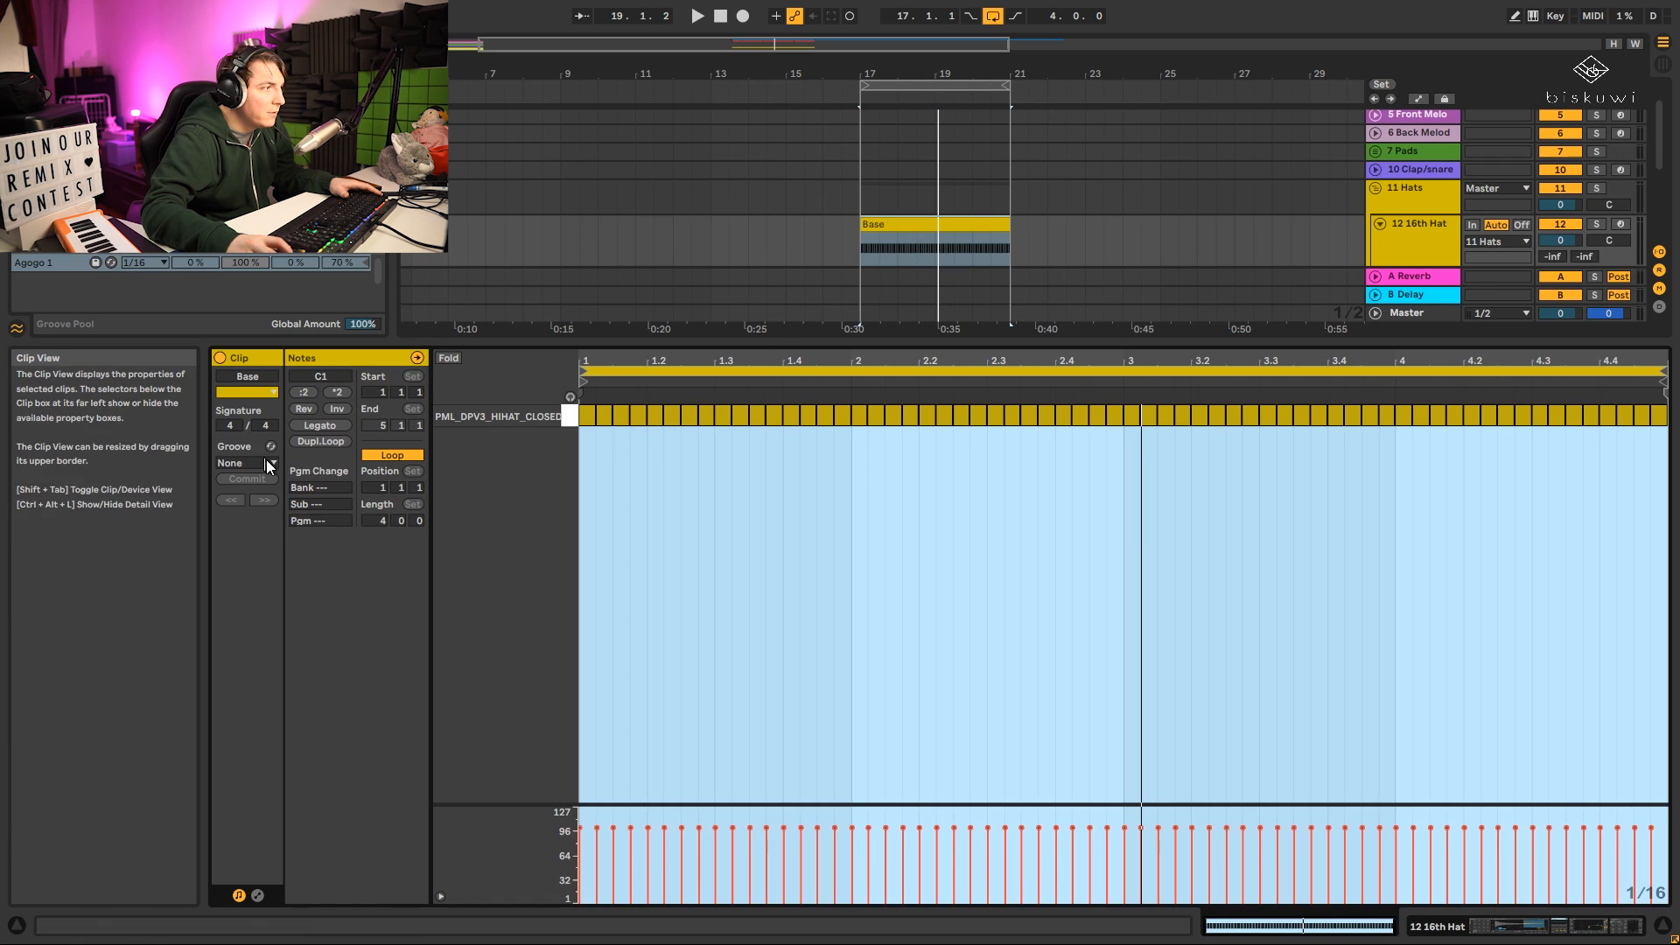
click(266, 462)
click(264, 493)
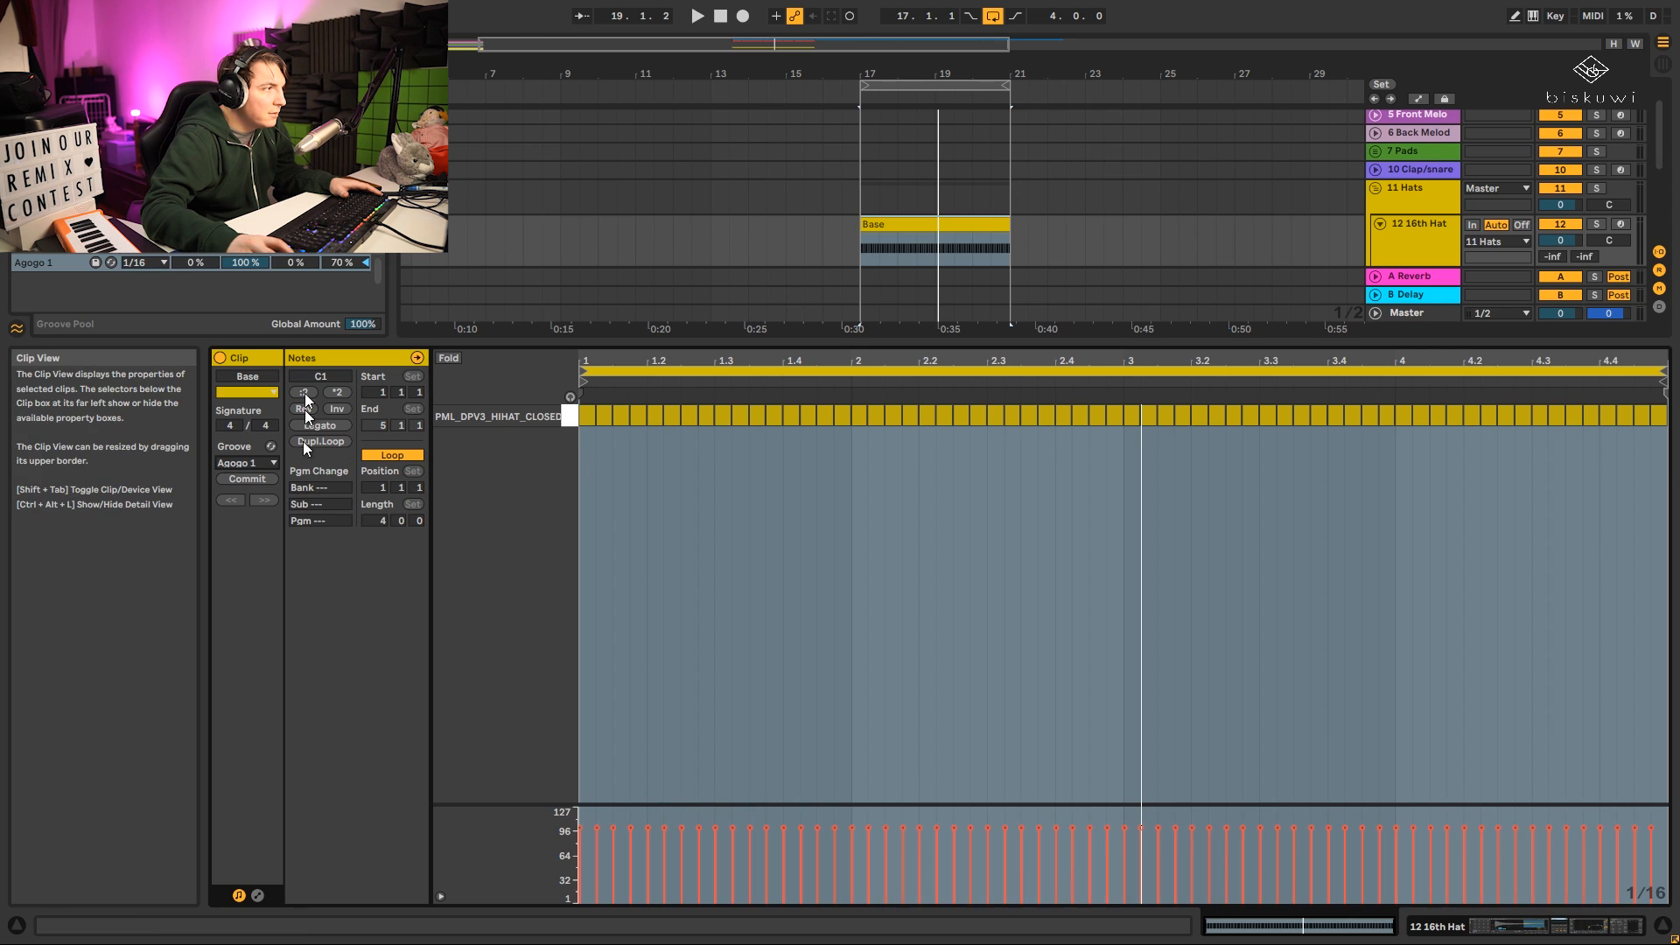
drag(239, 257, 240, 282)
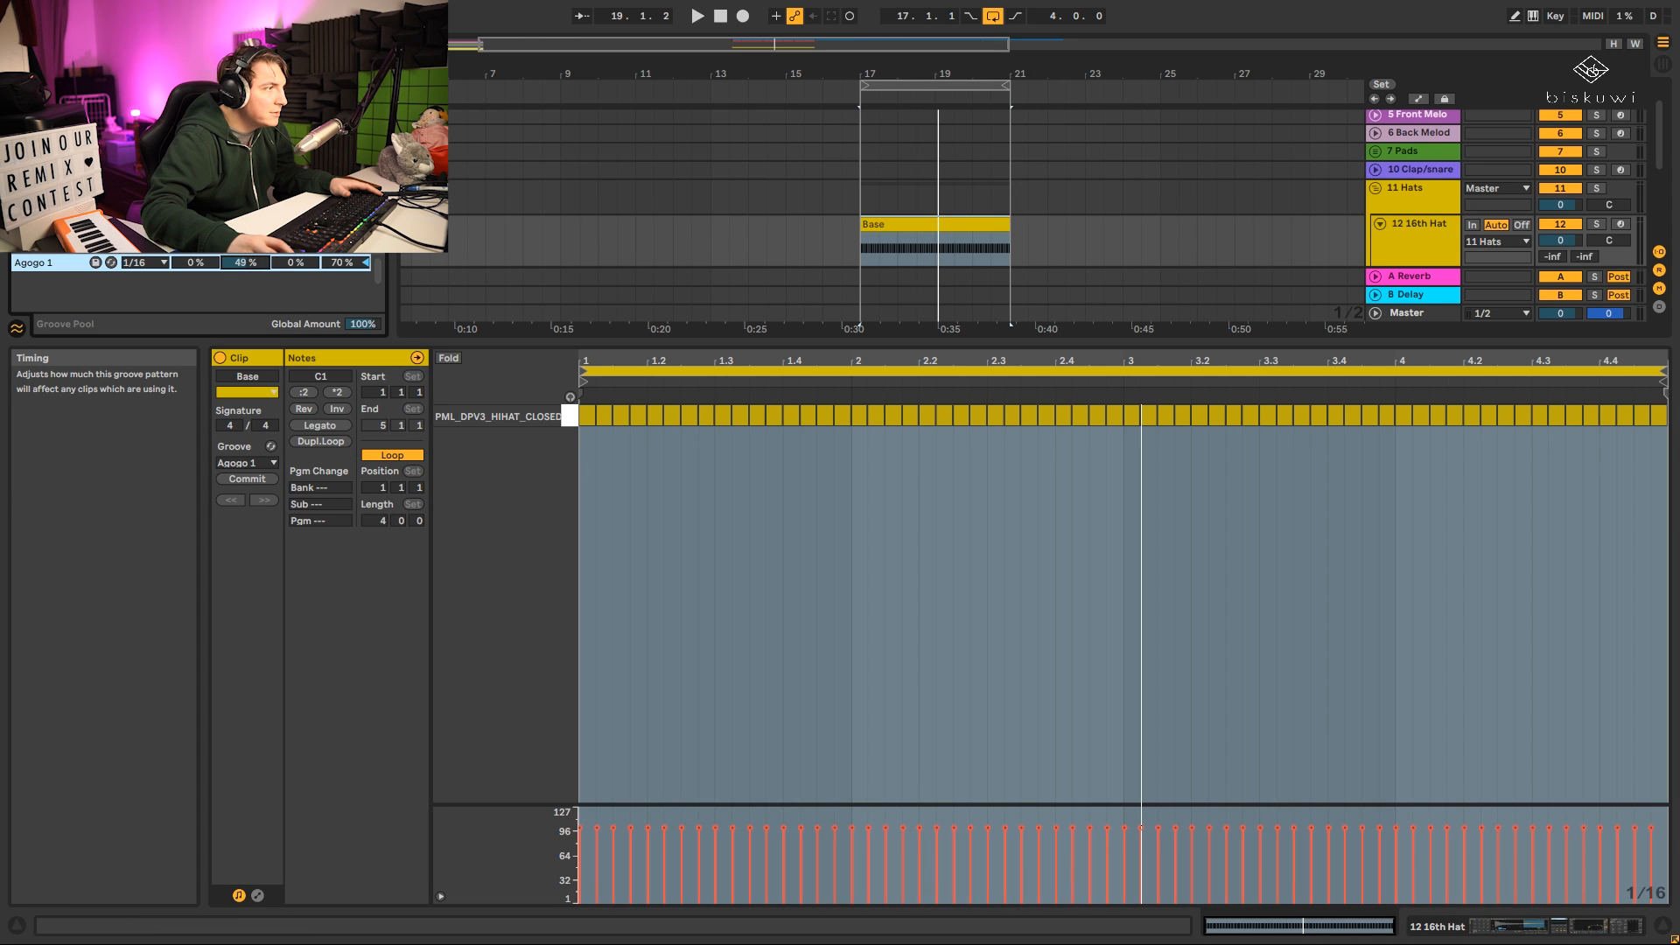
Set the Agogo 1 groove's timing to 42% and velocity to 48%, commit it to the 16th Hat clip, and play the loop.
drag(340, 262, 339, 283)
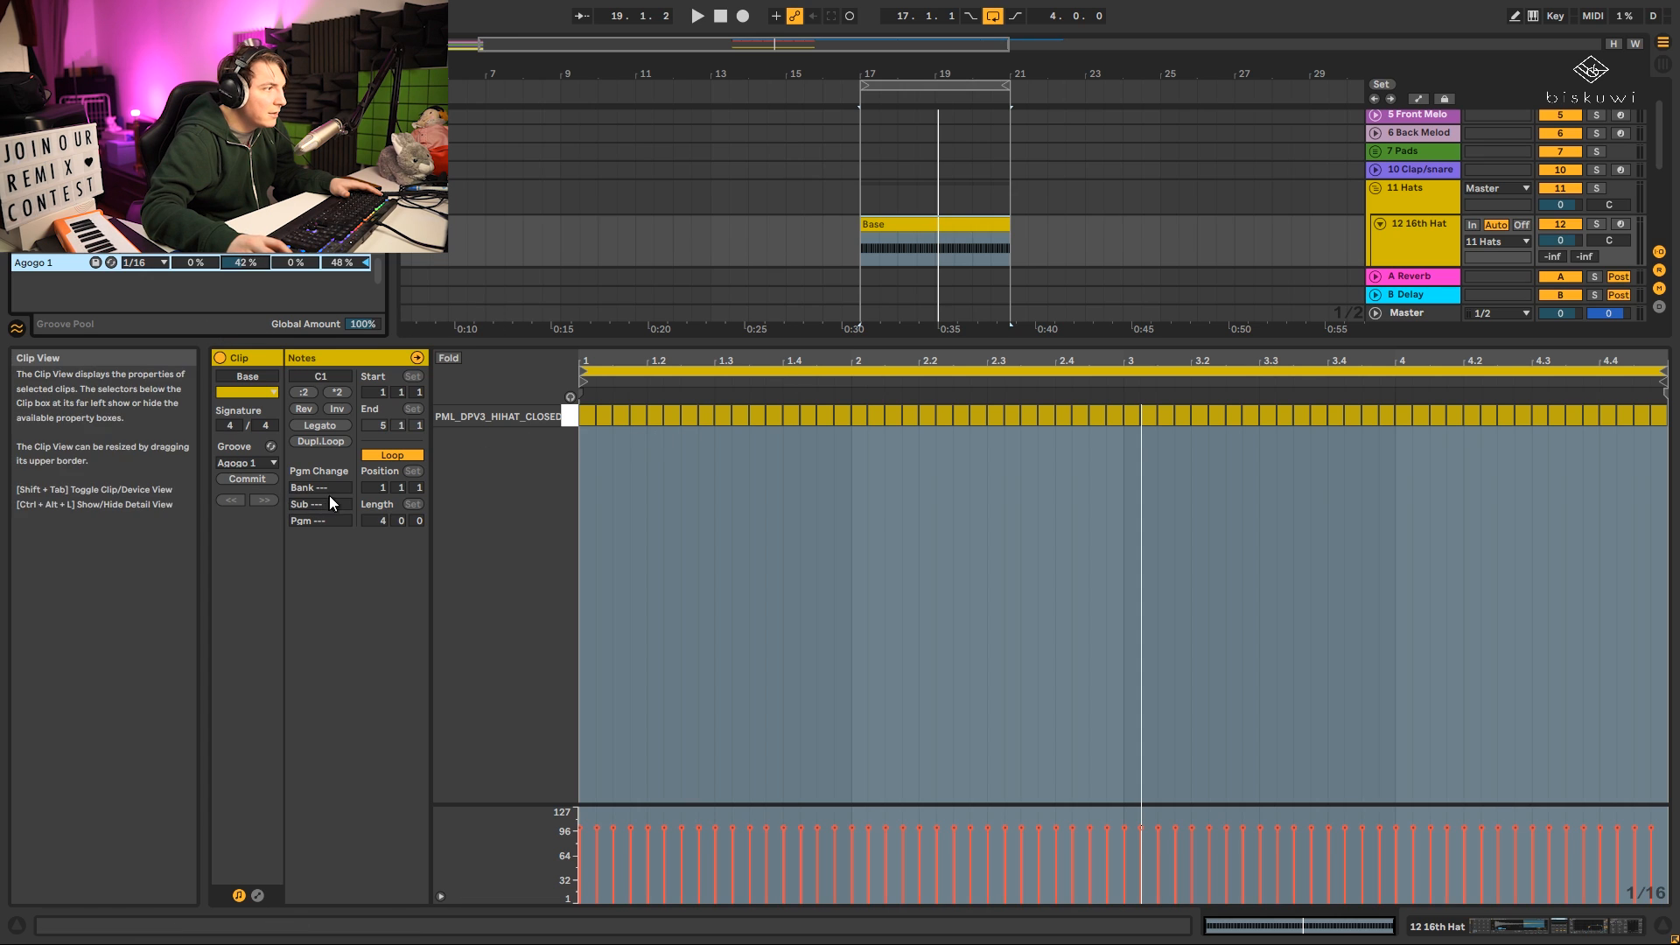
click(249, 478)
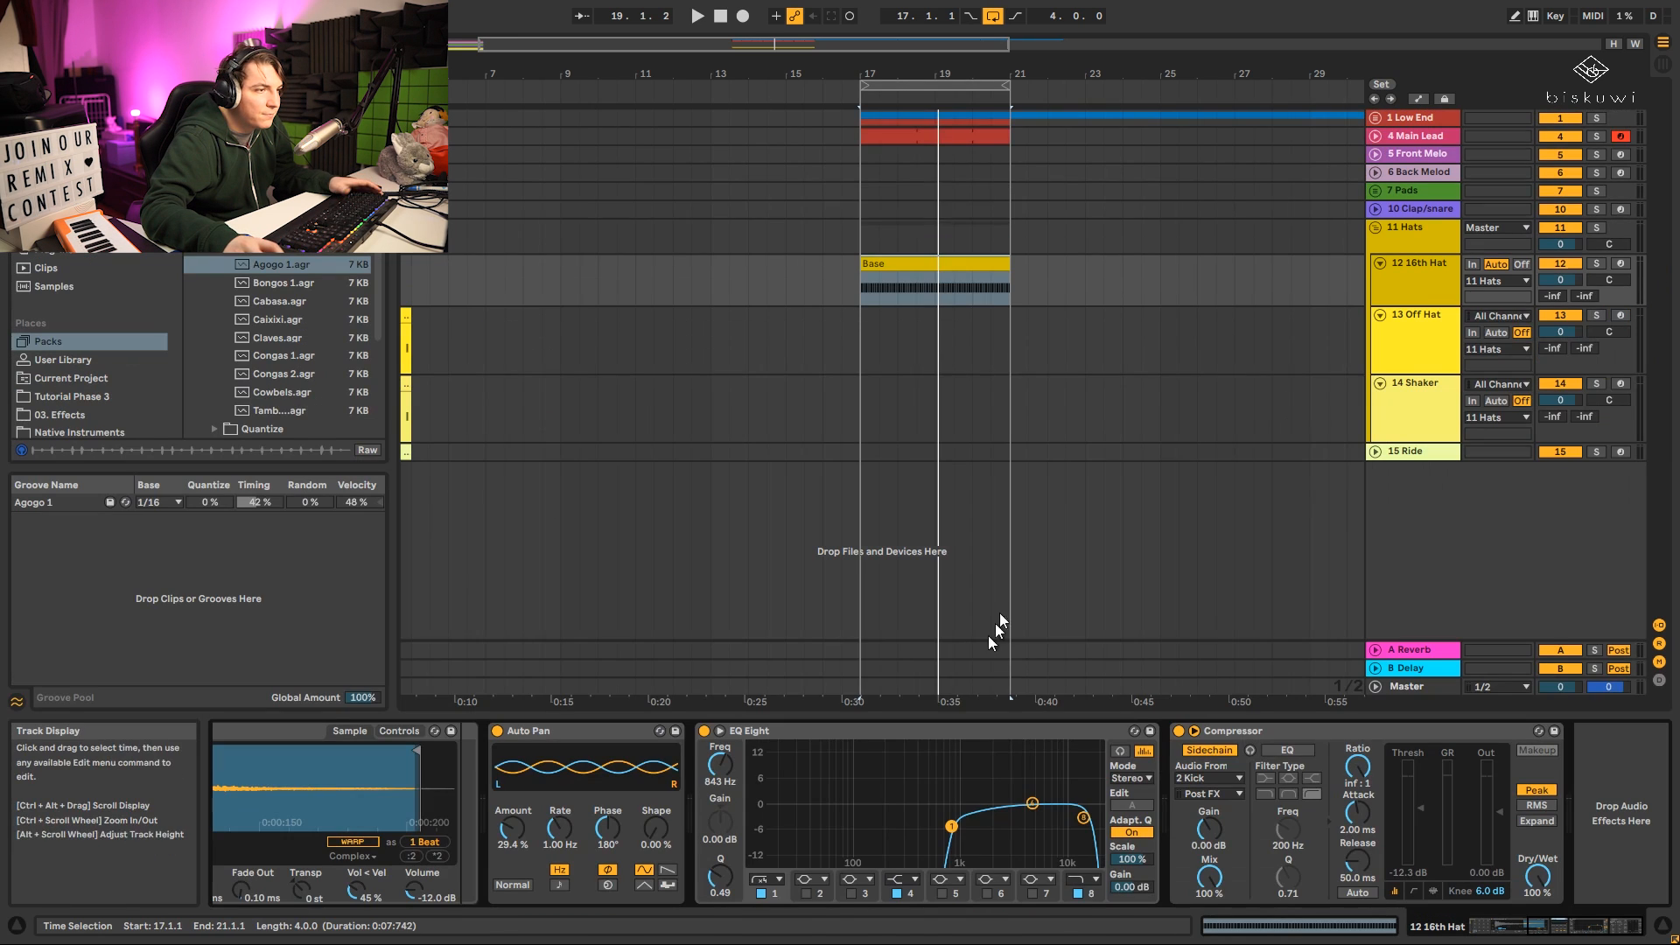
key(space)
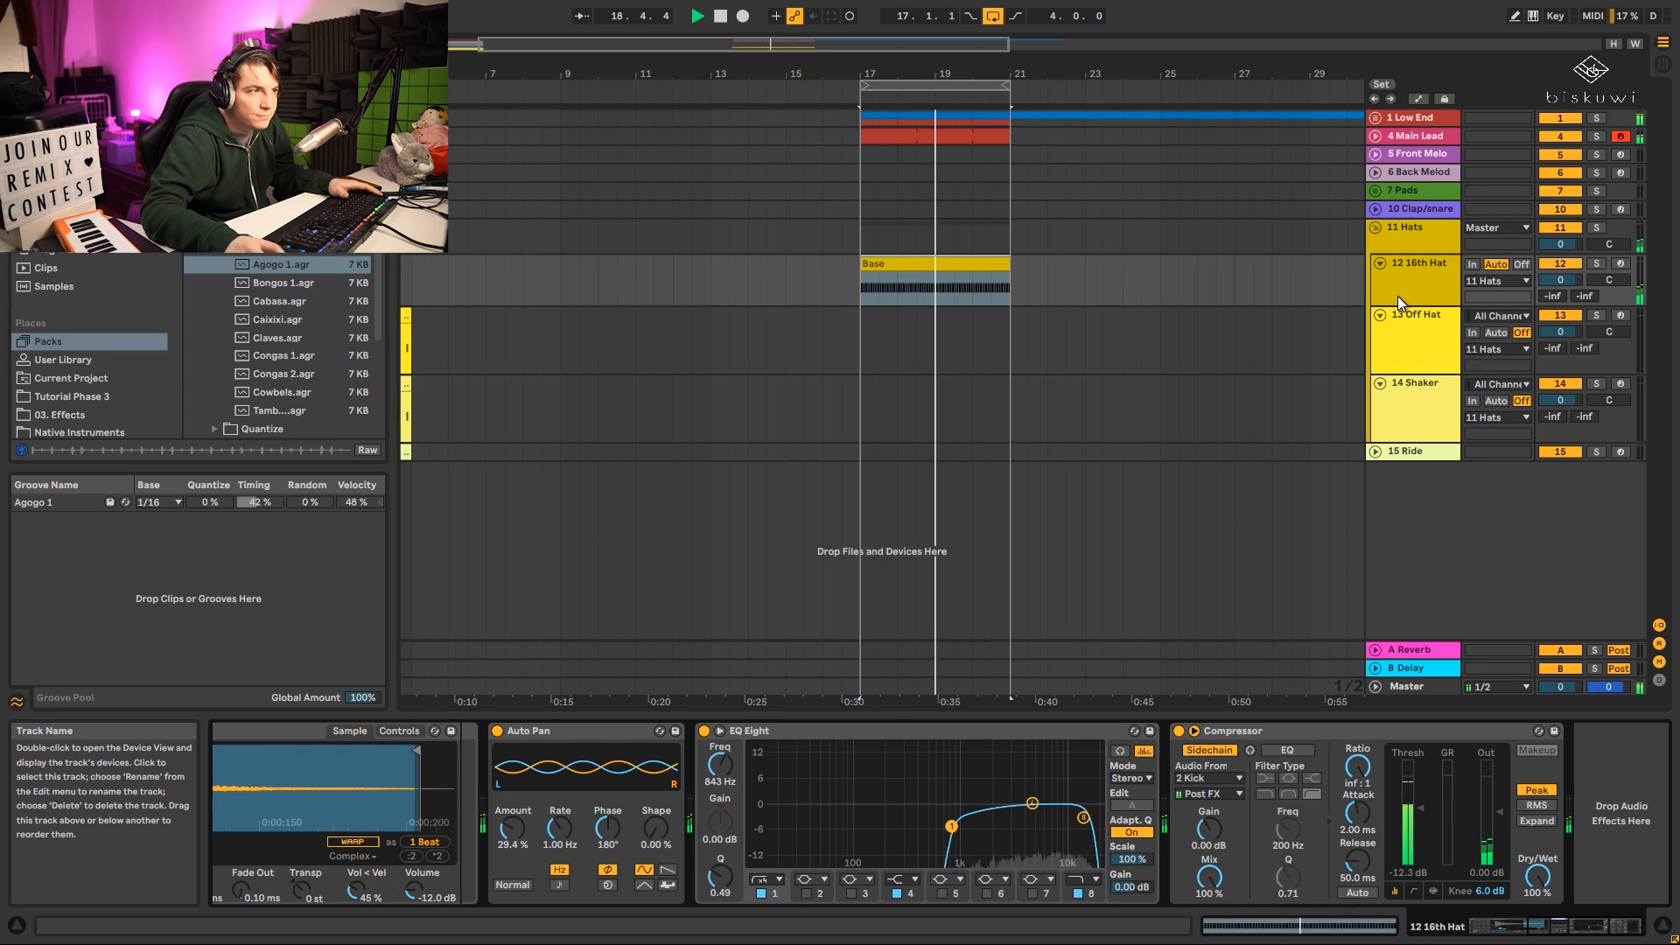
Set the Main Lead track's volume to -8.2 dB, unfolding the track for the change and folding it again.
click(1375, 136)
drag(1563, 158, 1563, 177)
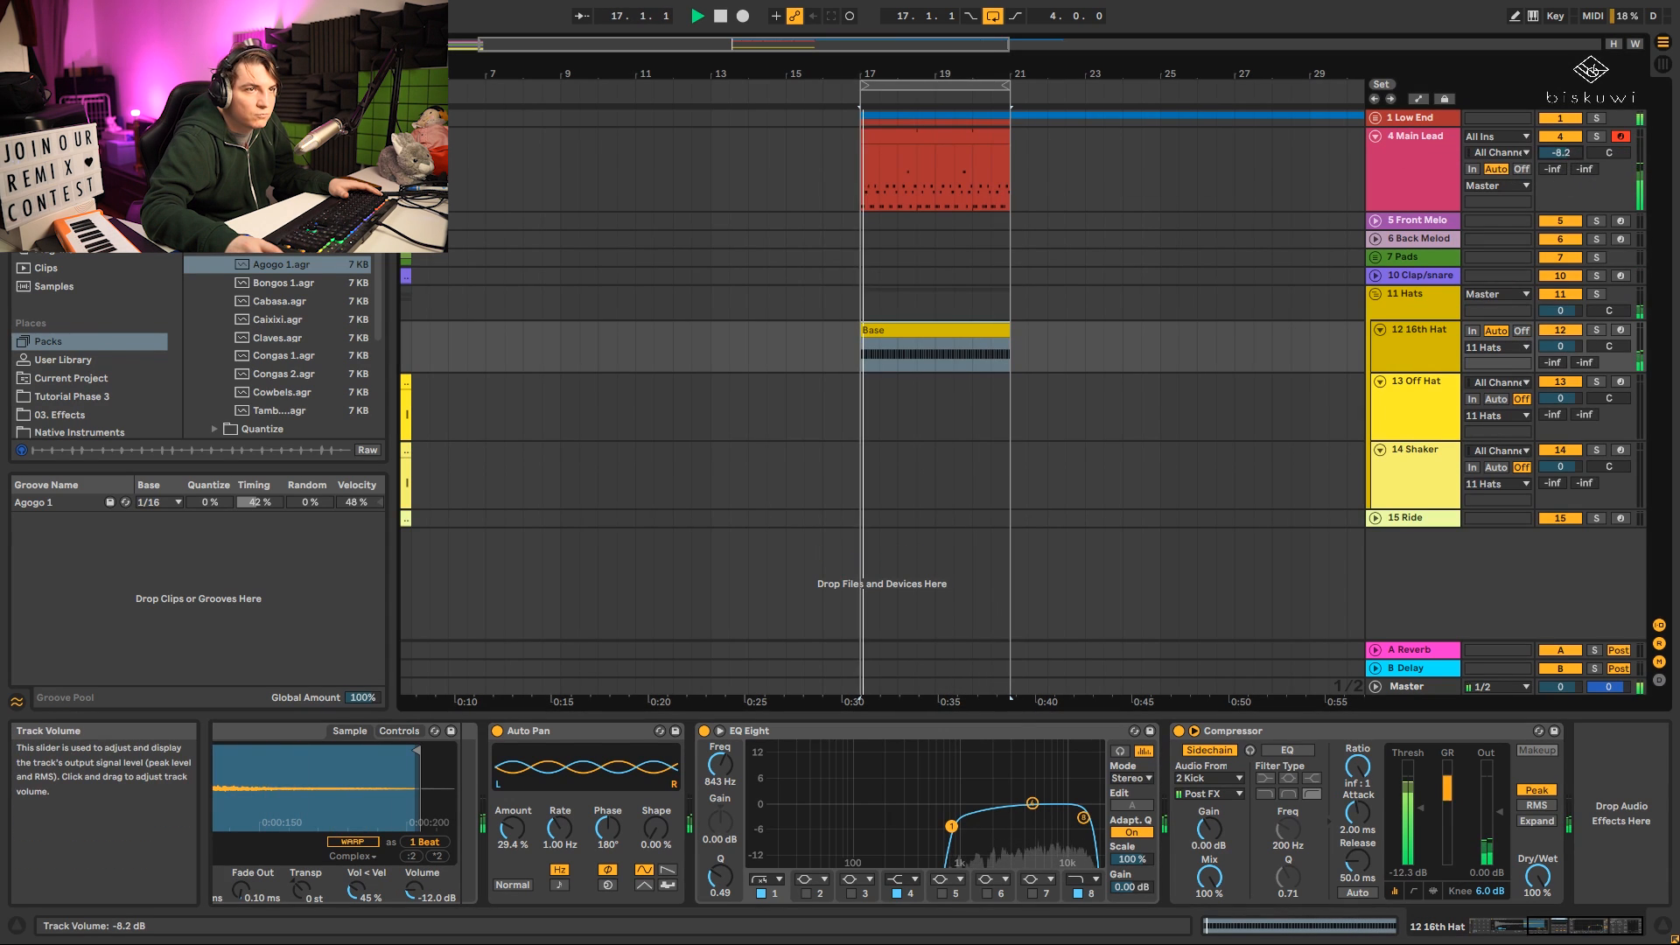
click(1375, 136)
click(1372, 227)
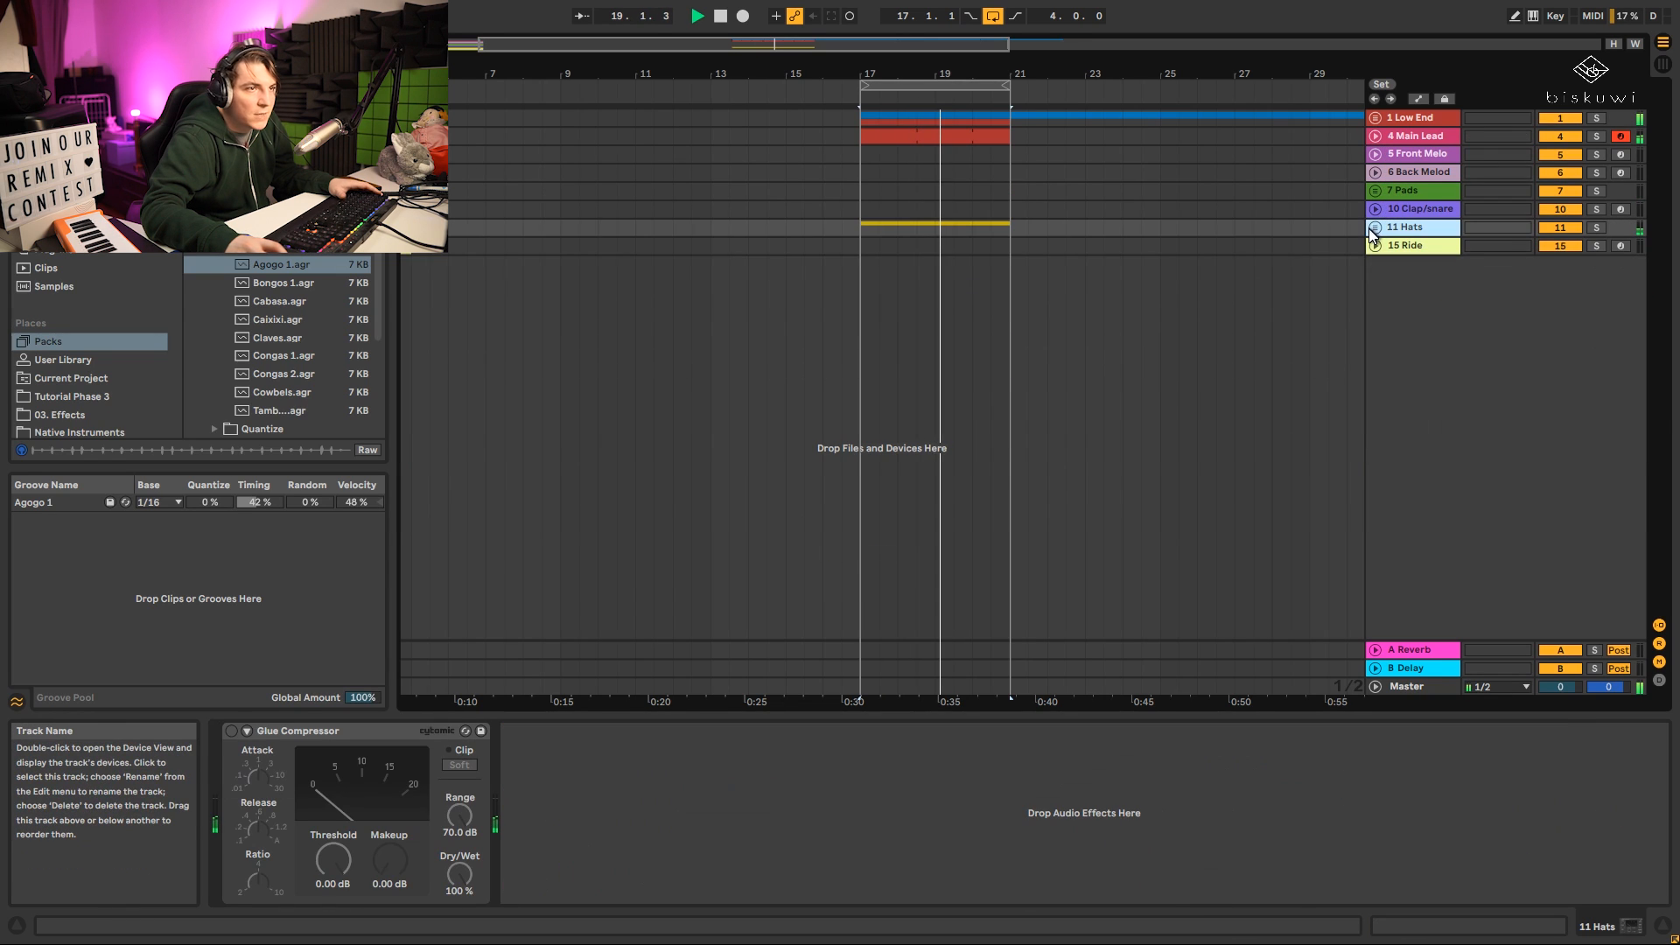
Load OpenHH Suani.wav from the Native Instruments hihat samples onto pad C1 of the Off Hat track's Drum Rack.
click(1414, 333)
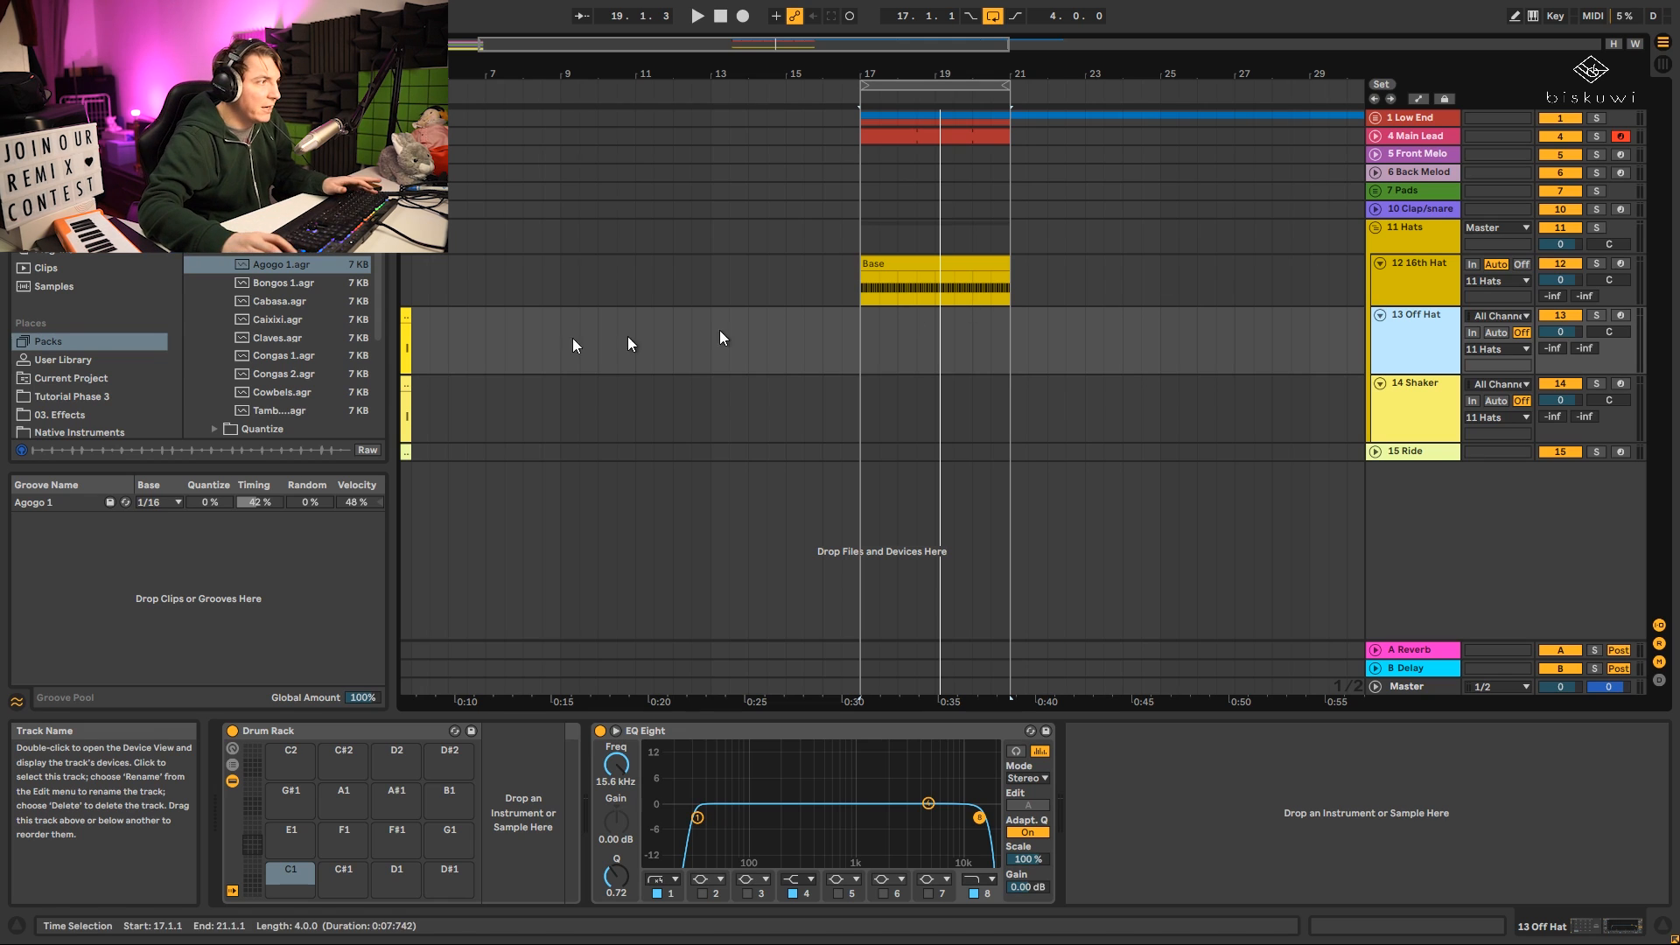
scroll(95, 378, down, 2)
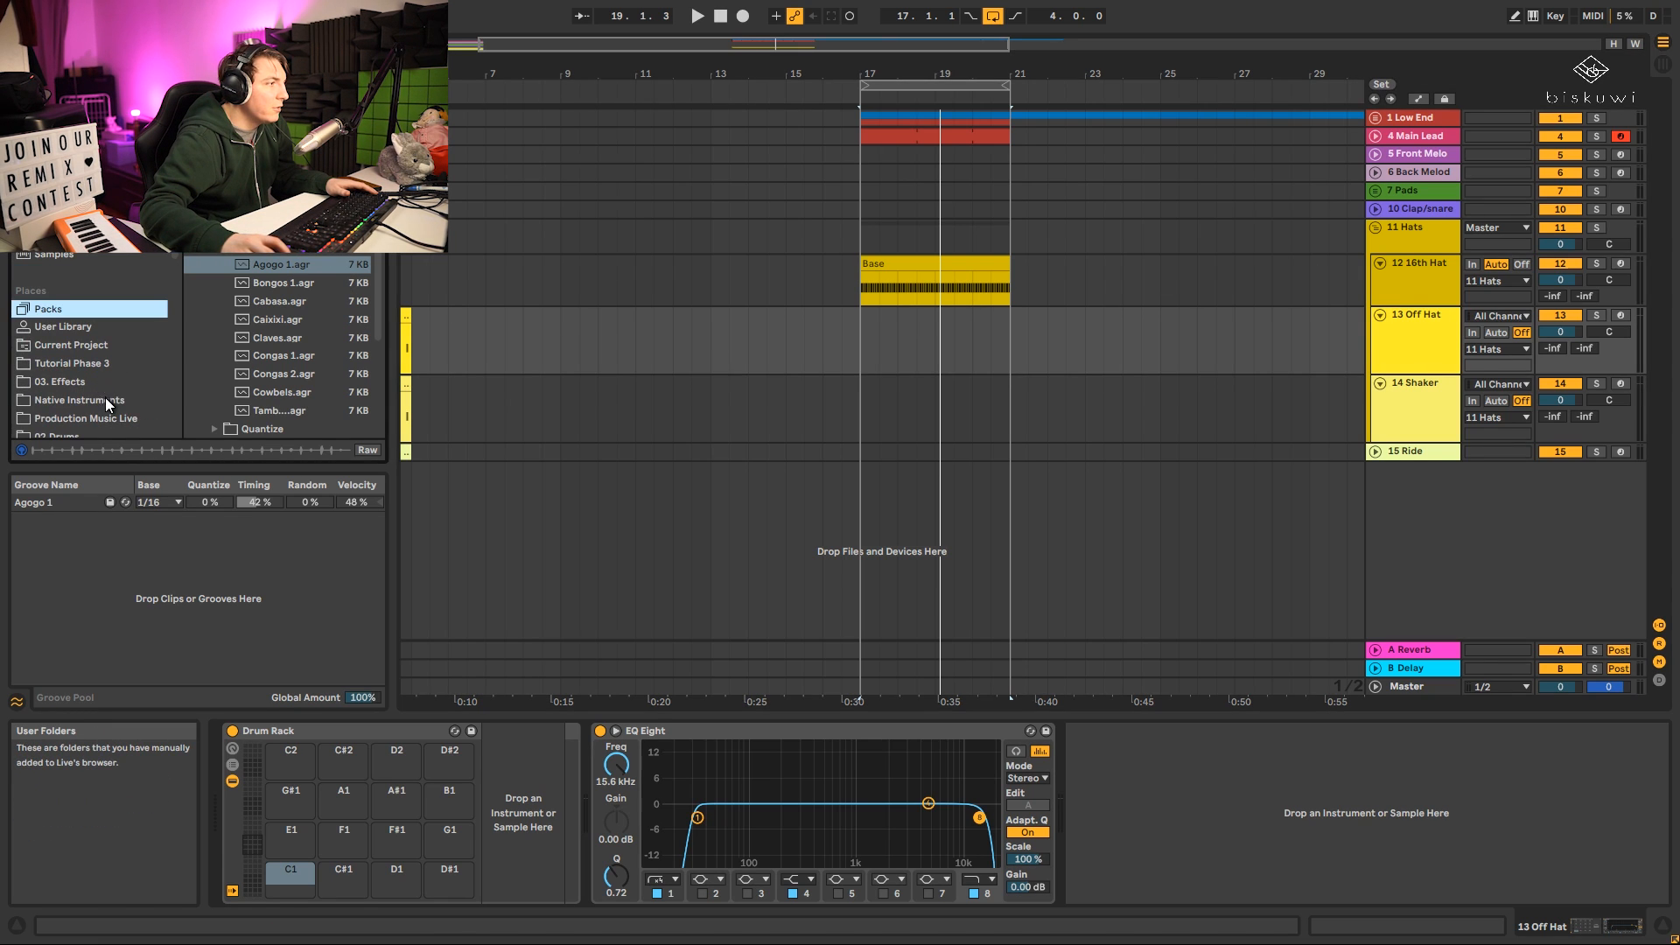
click(105, 400)
click(237, 293)
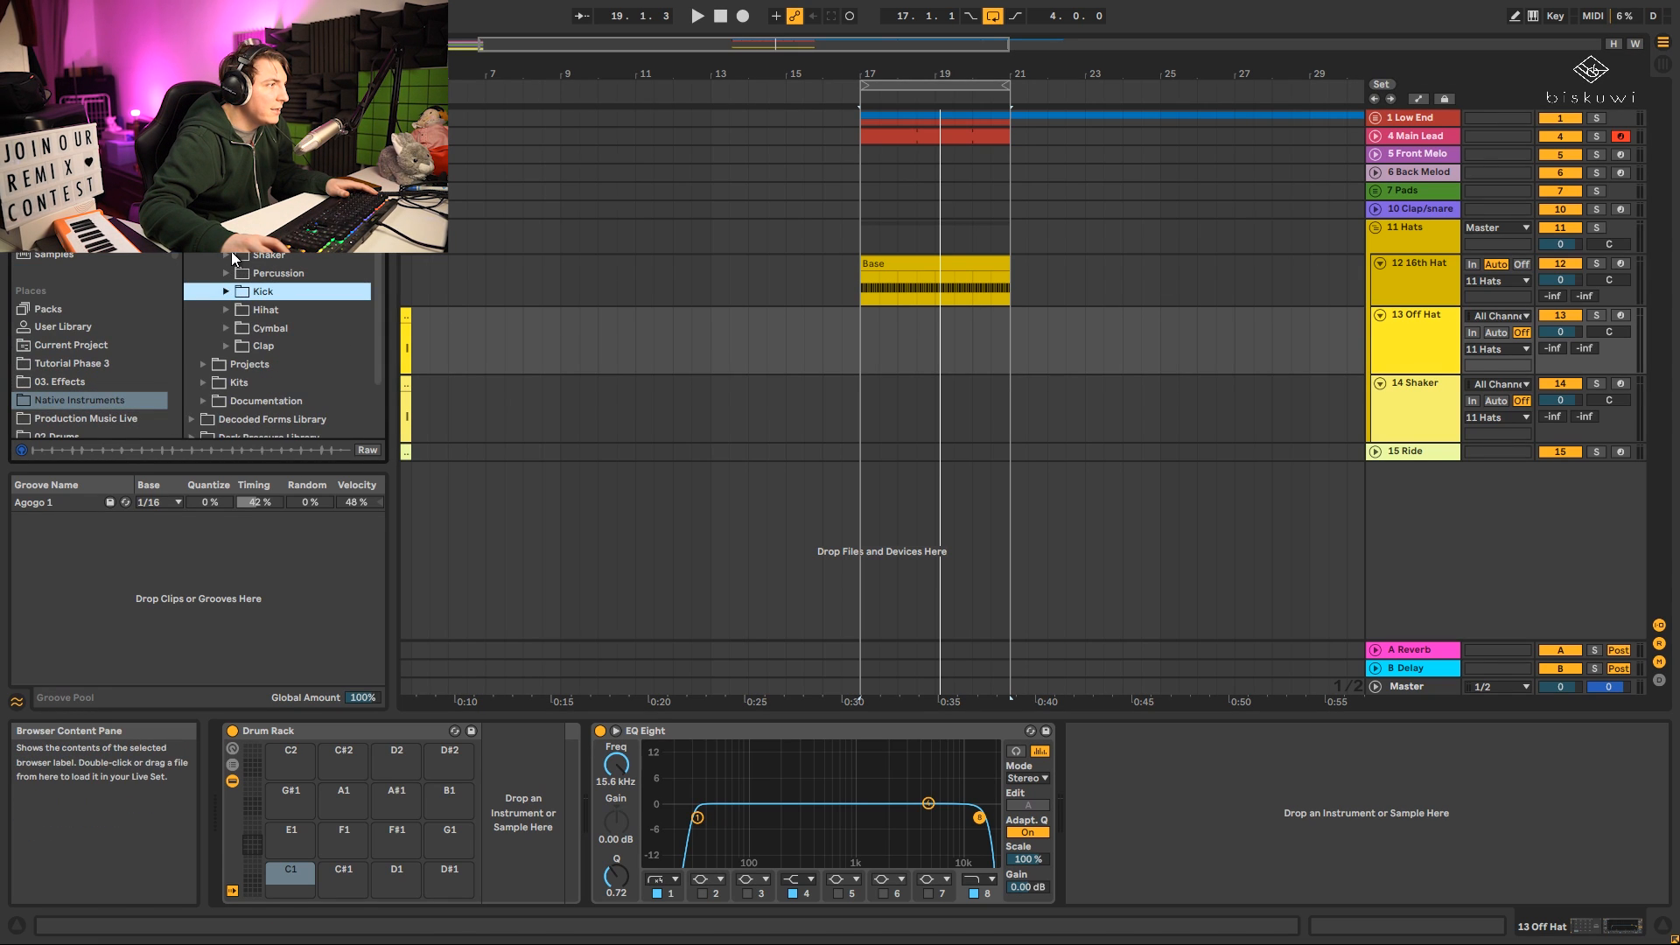
click(238, 310)
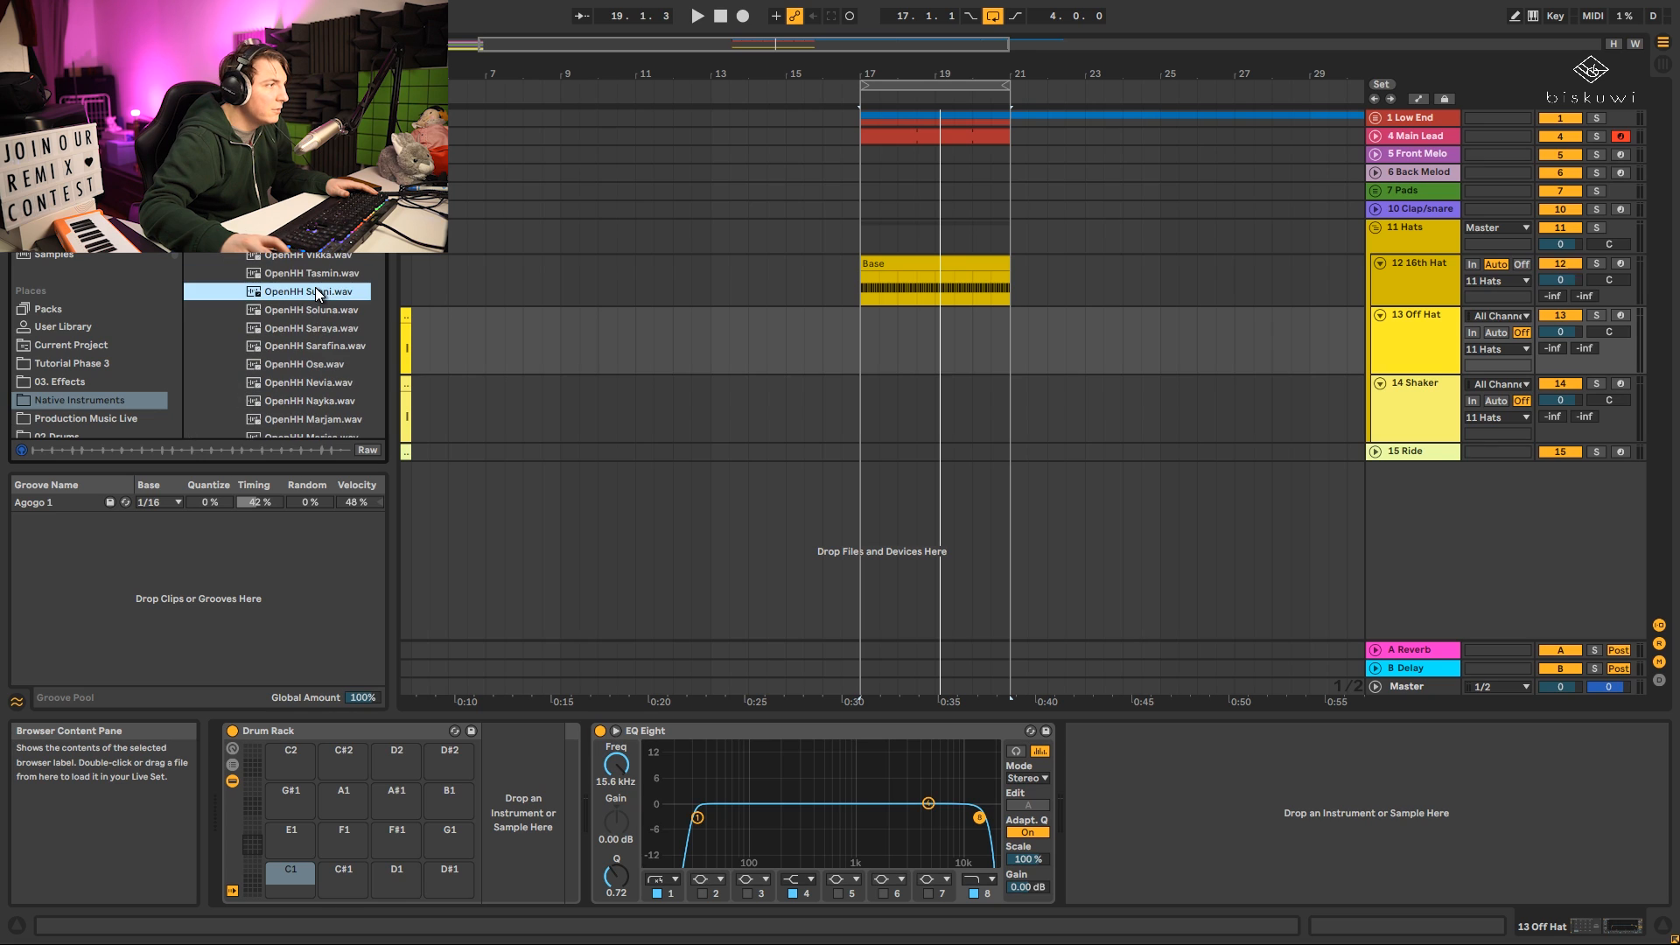
drag(298, 290, 386, 763)
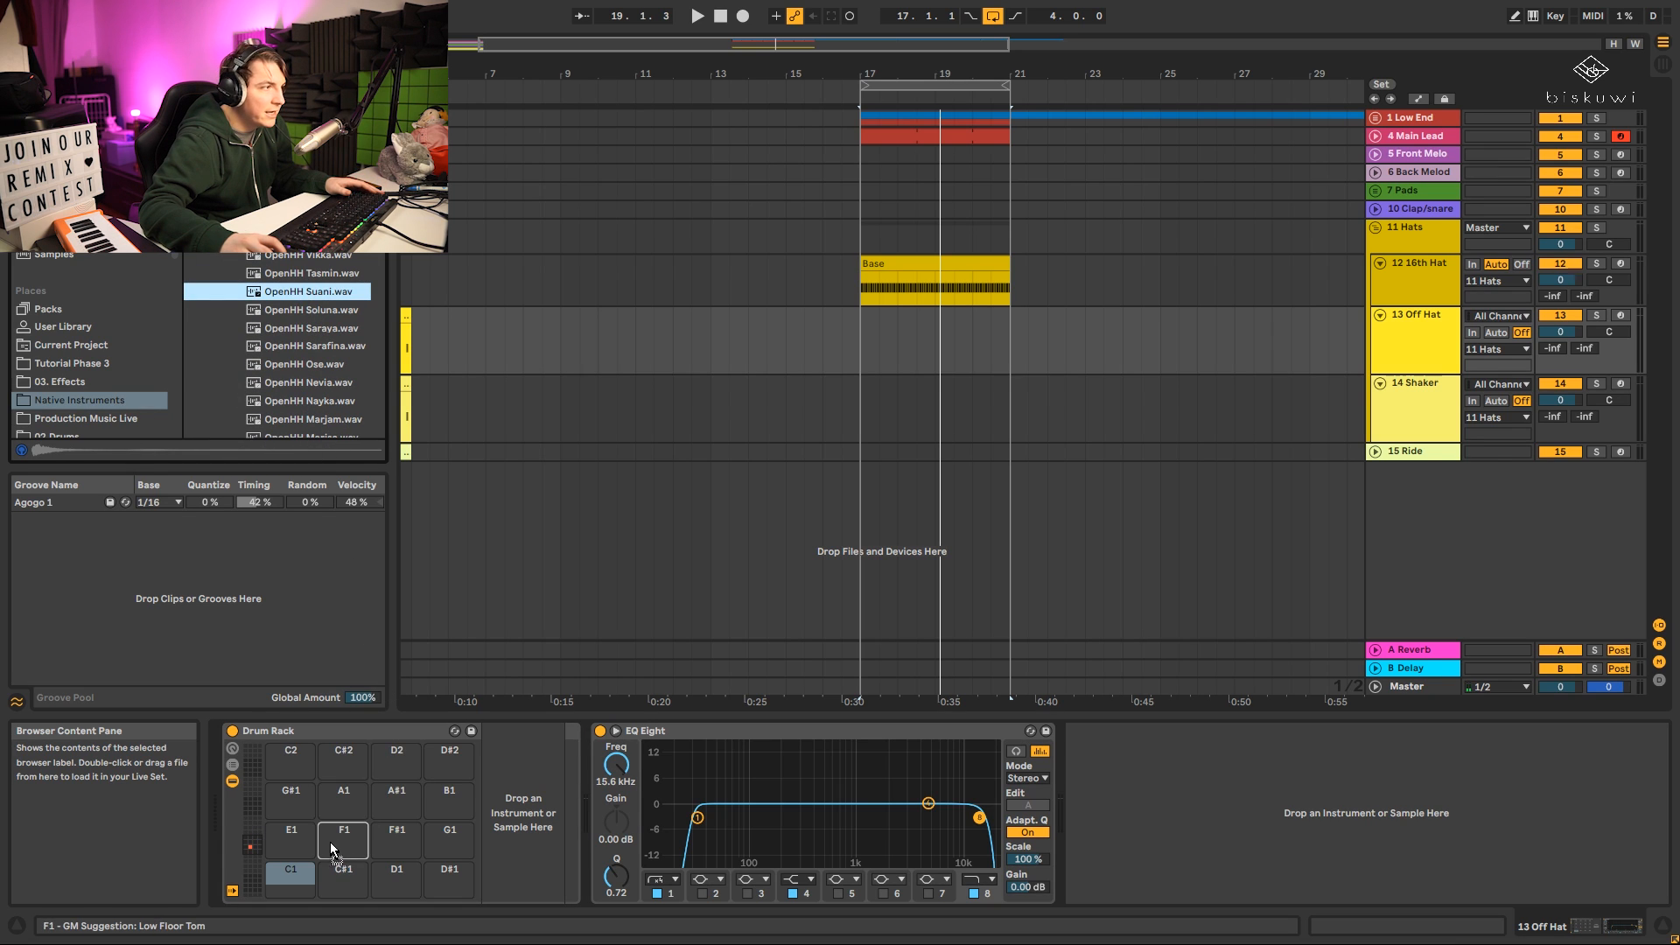
drag(291, 875, 291, 875)
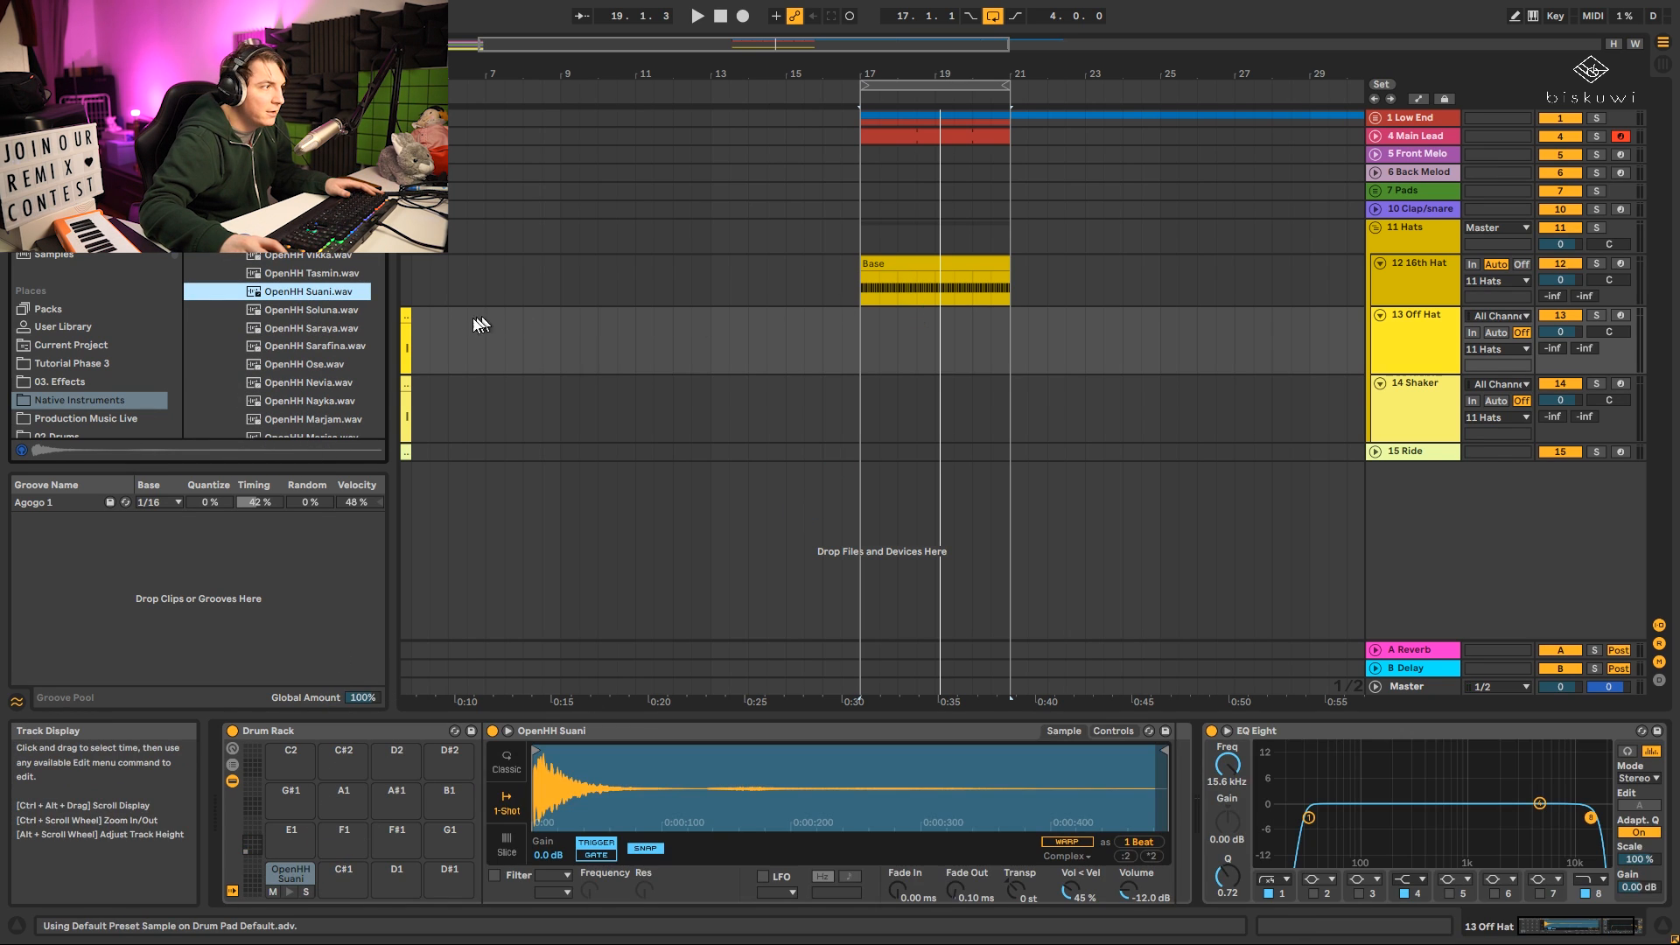
Copy the Off Hat track's Base clip to bar 17 and set the track's volume to -14.5 dB during playback.
drag(449, 75, 569, 66)
drag(473, 314, 999, 316)
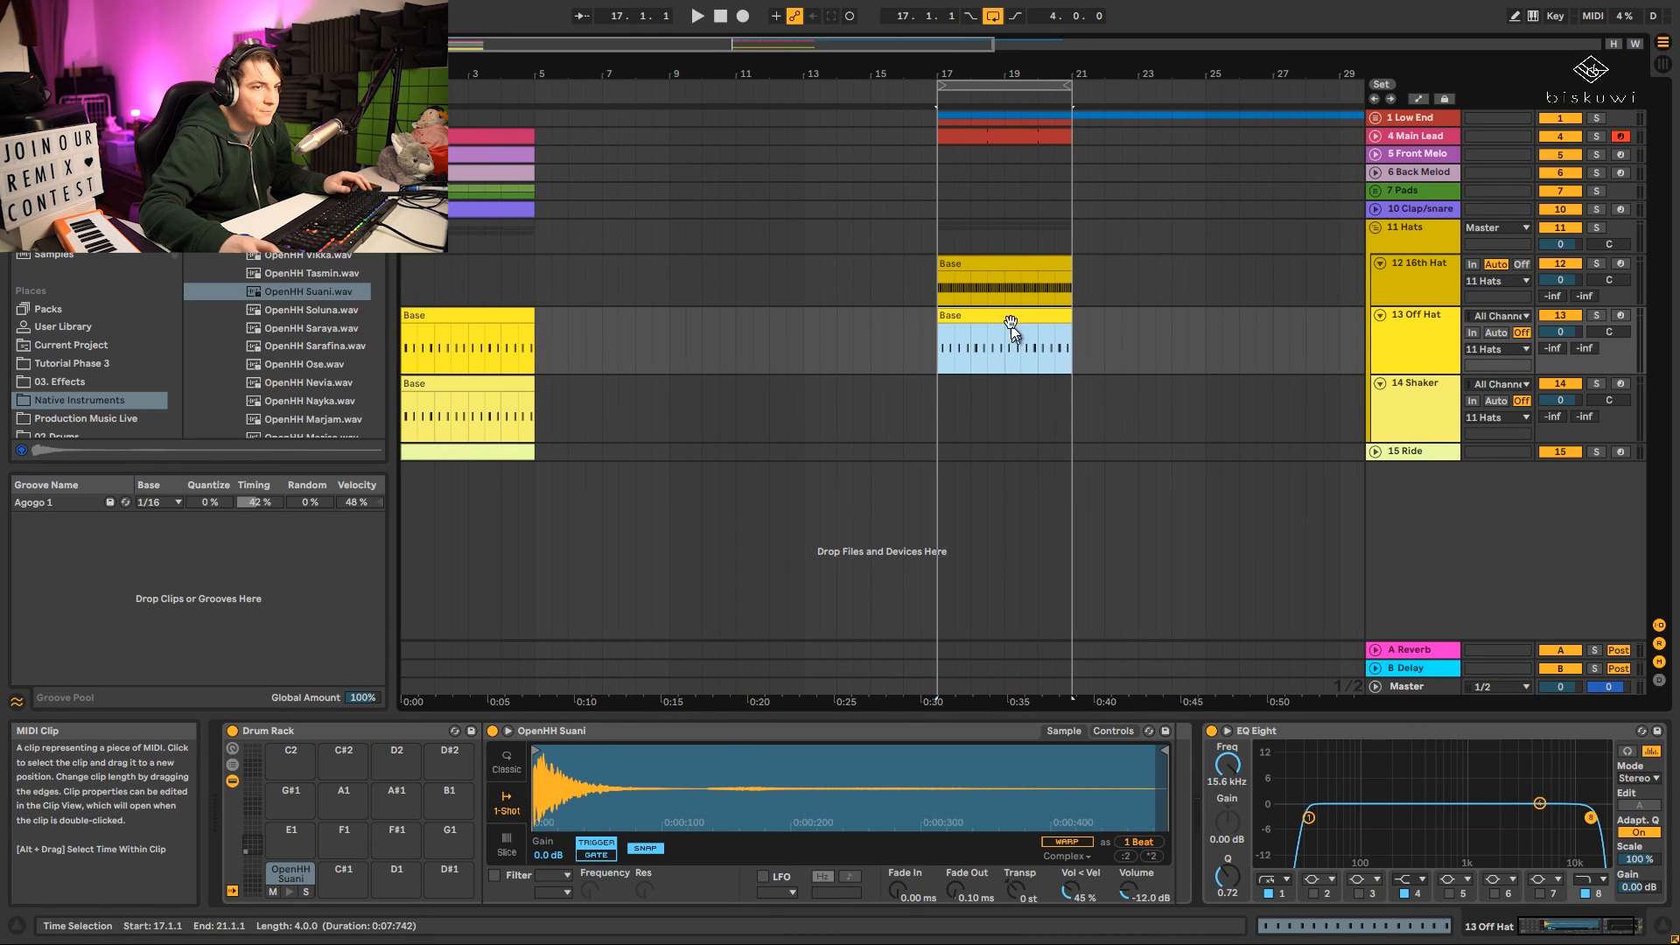
key(space)
drag(1560, 332, 1559, 386)
key(space)
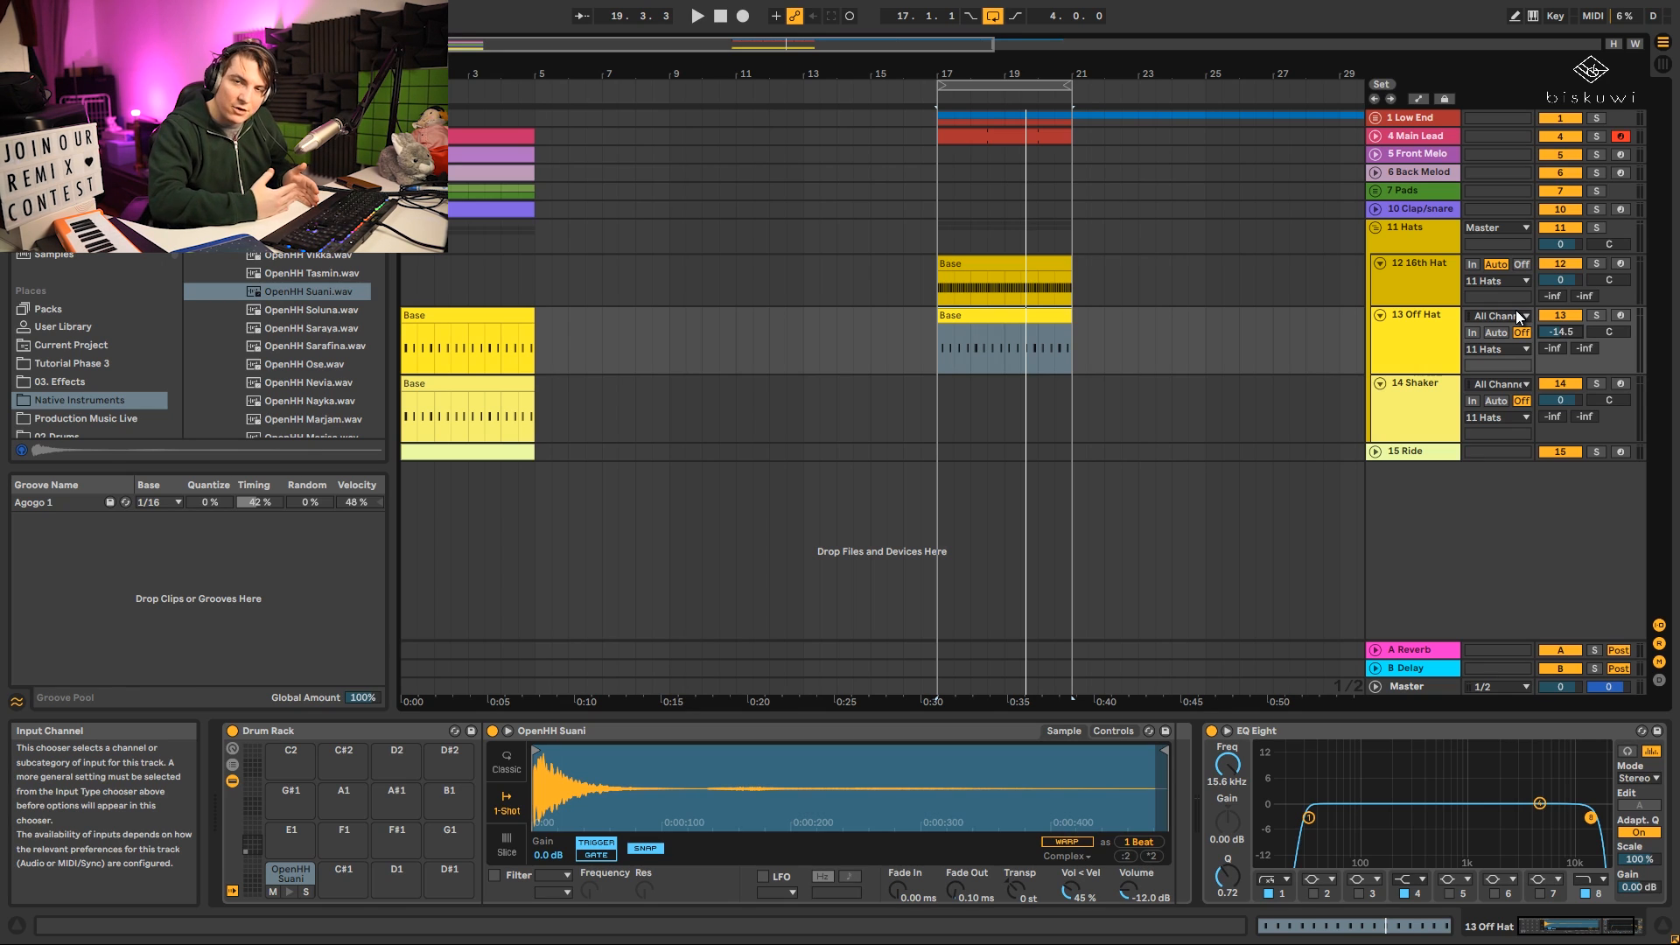
Shorten the OpenHH Suani sample's end to just past 100 ms and raise the Off Hat EQ Eight low cut to 391 Hz.
key(space)
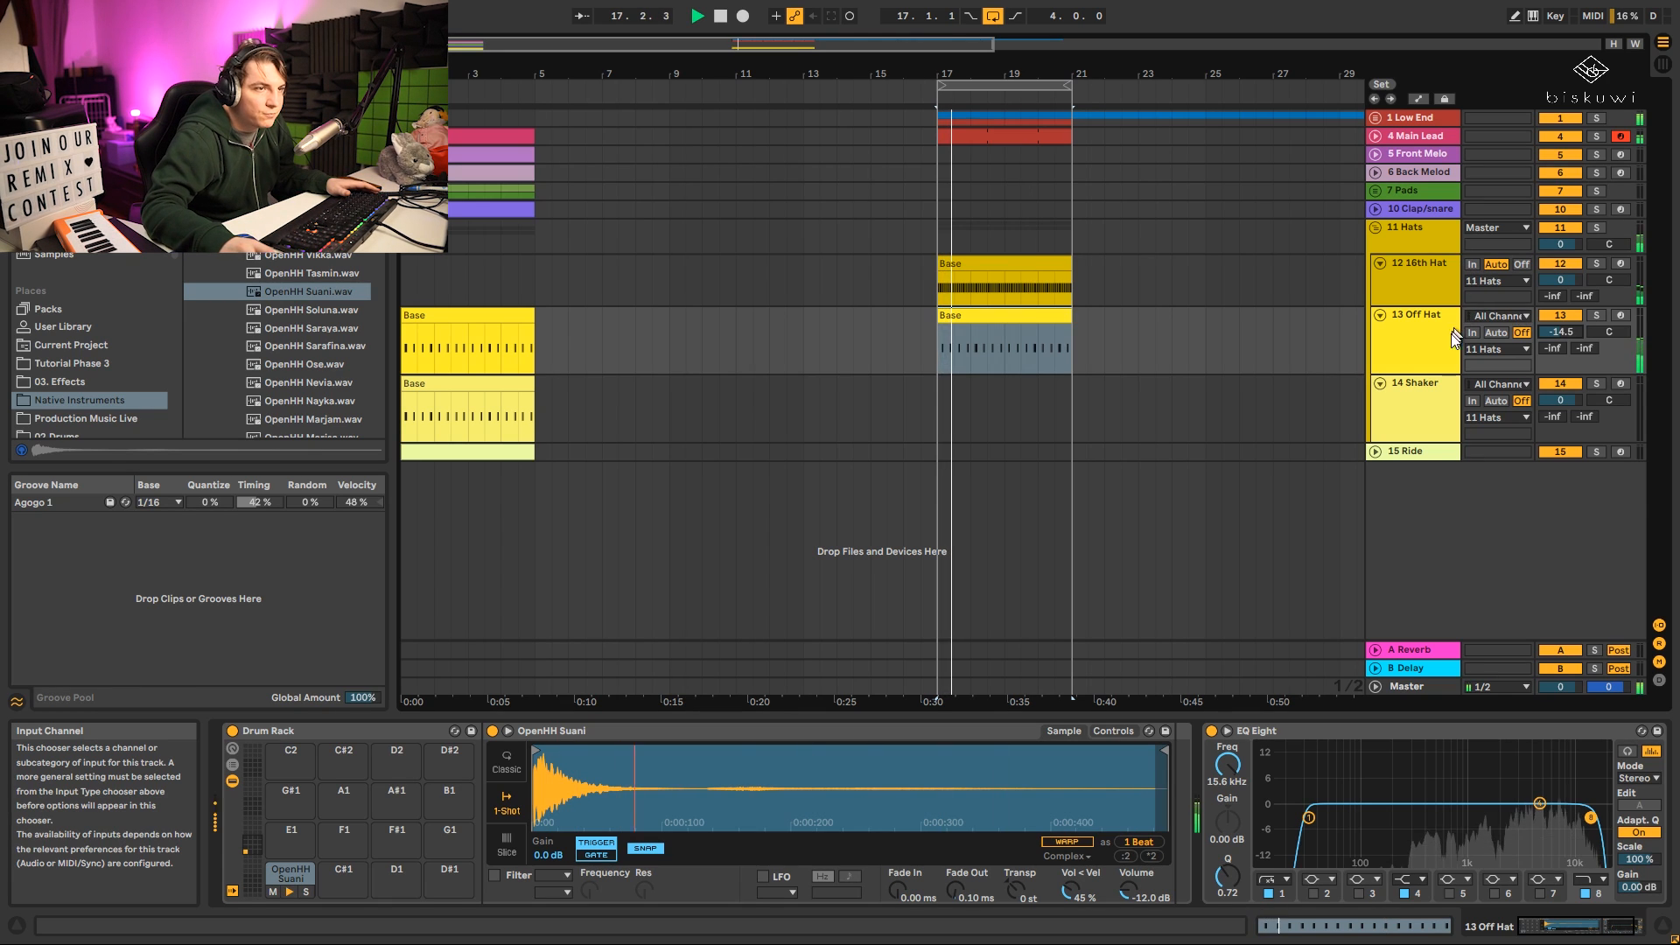
click(1431, 345)
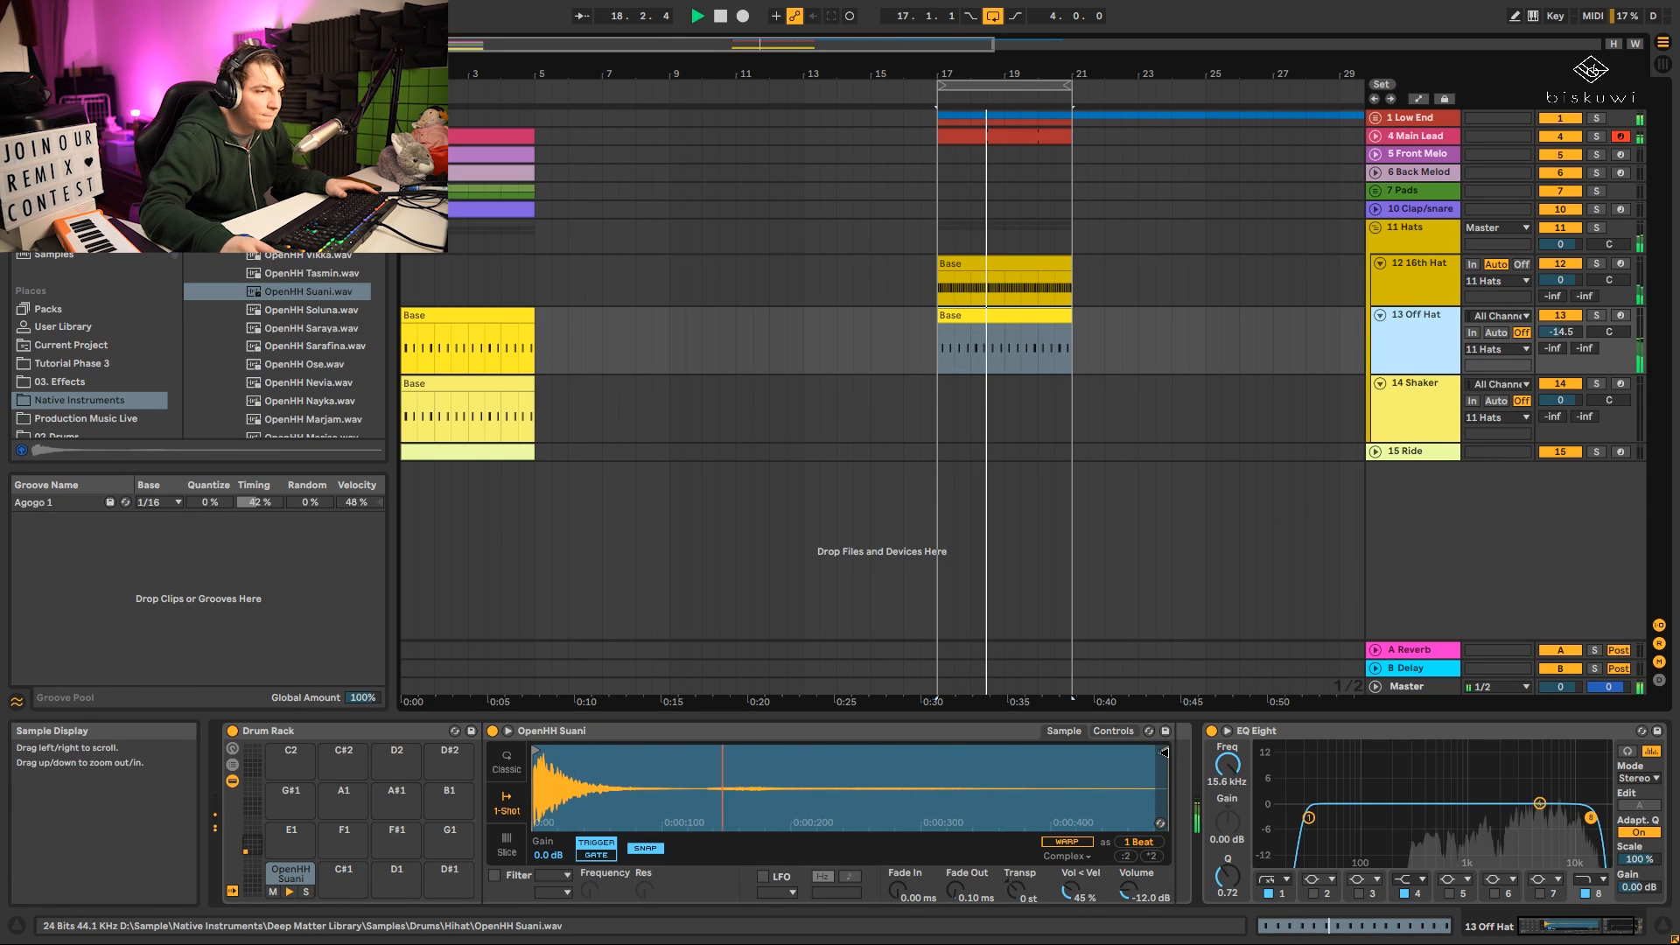
drag(1163, 790, 704, 784)
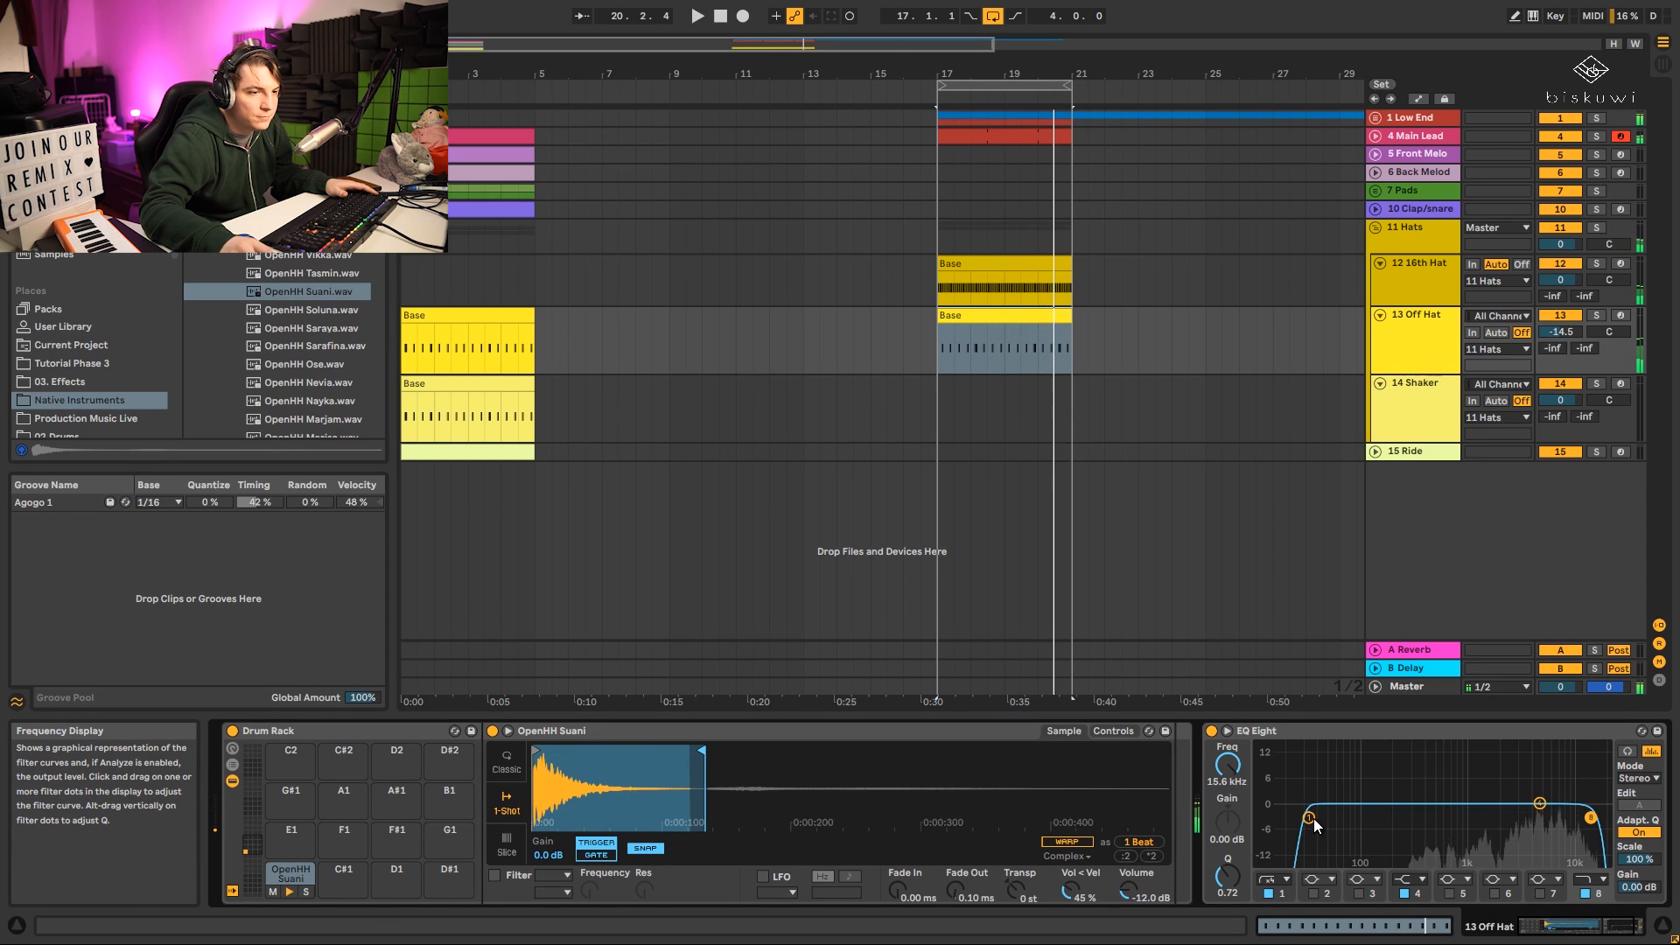
drag(1313, 817, 1422, 826)
key(space)
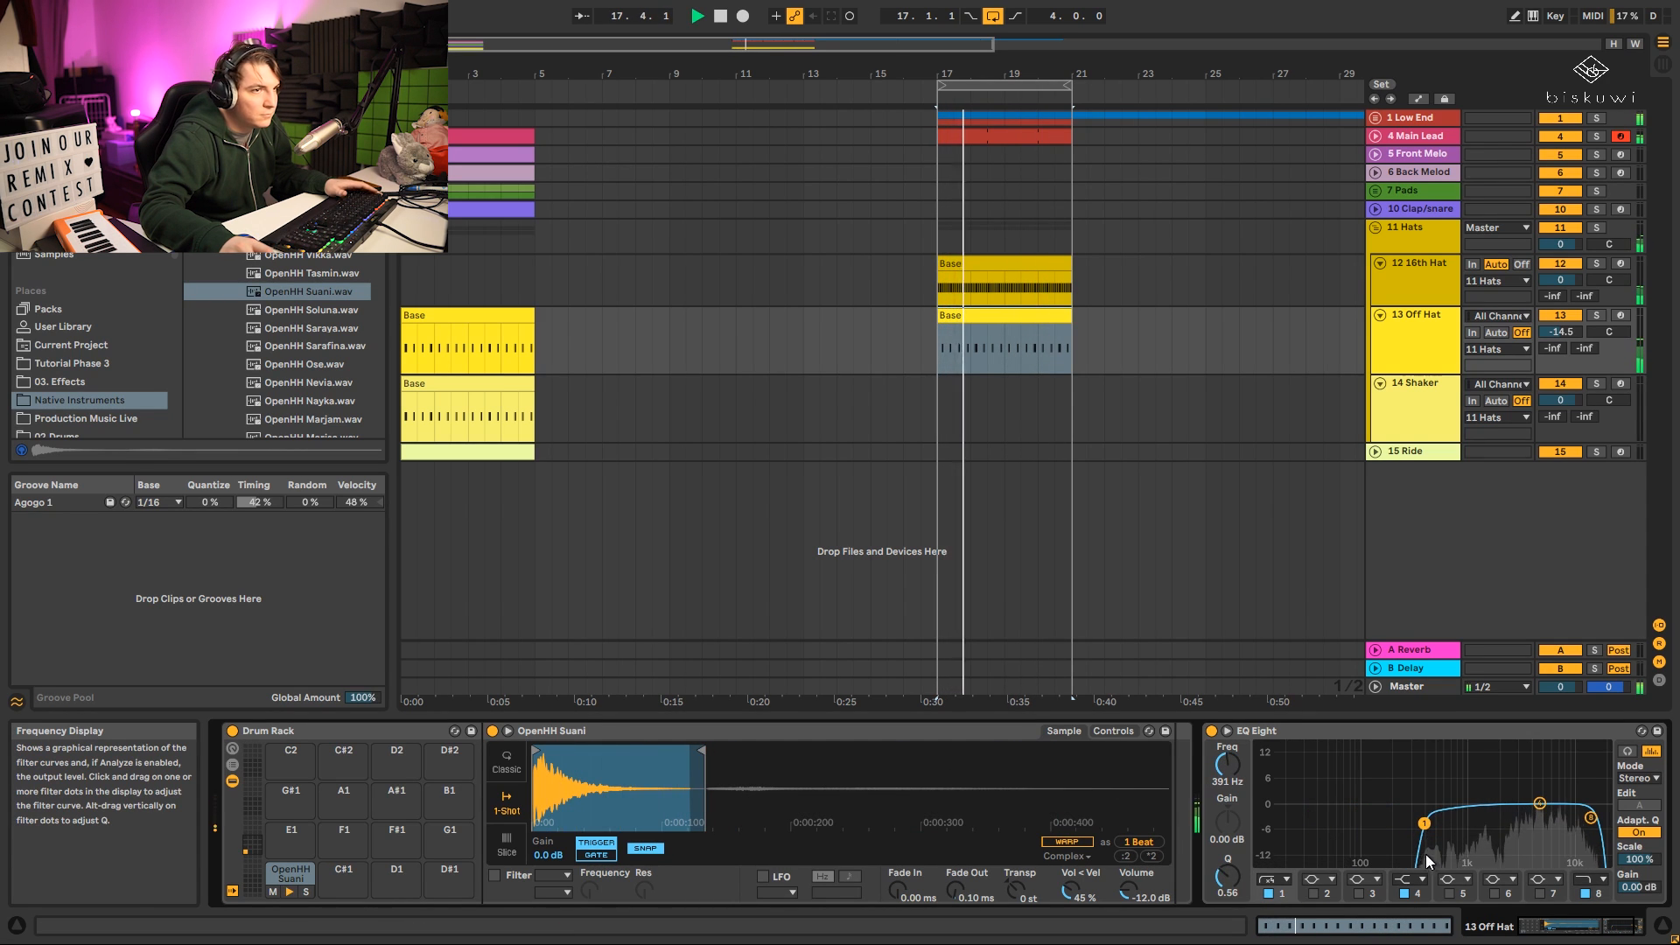
key(space)
Raise the Off Hat track's send to the A Reverb return to -10.3 dB while the loop plays.
key(space)
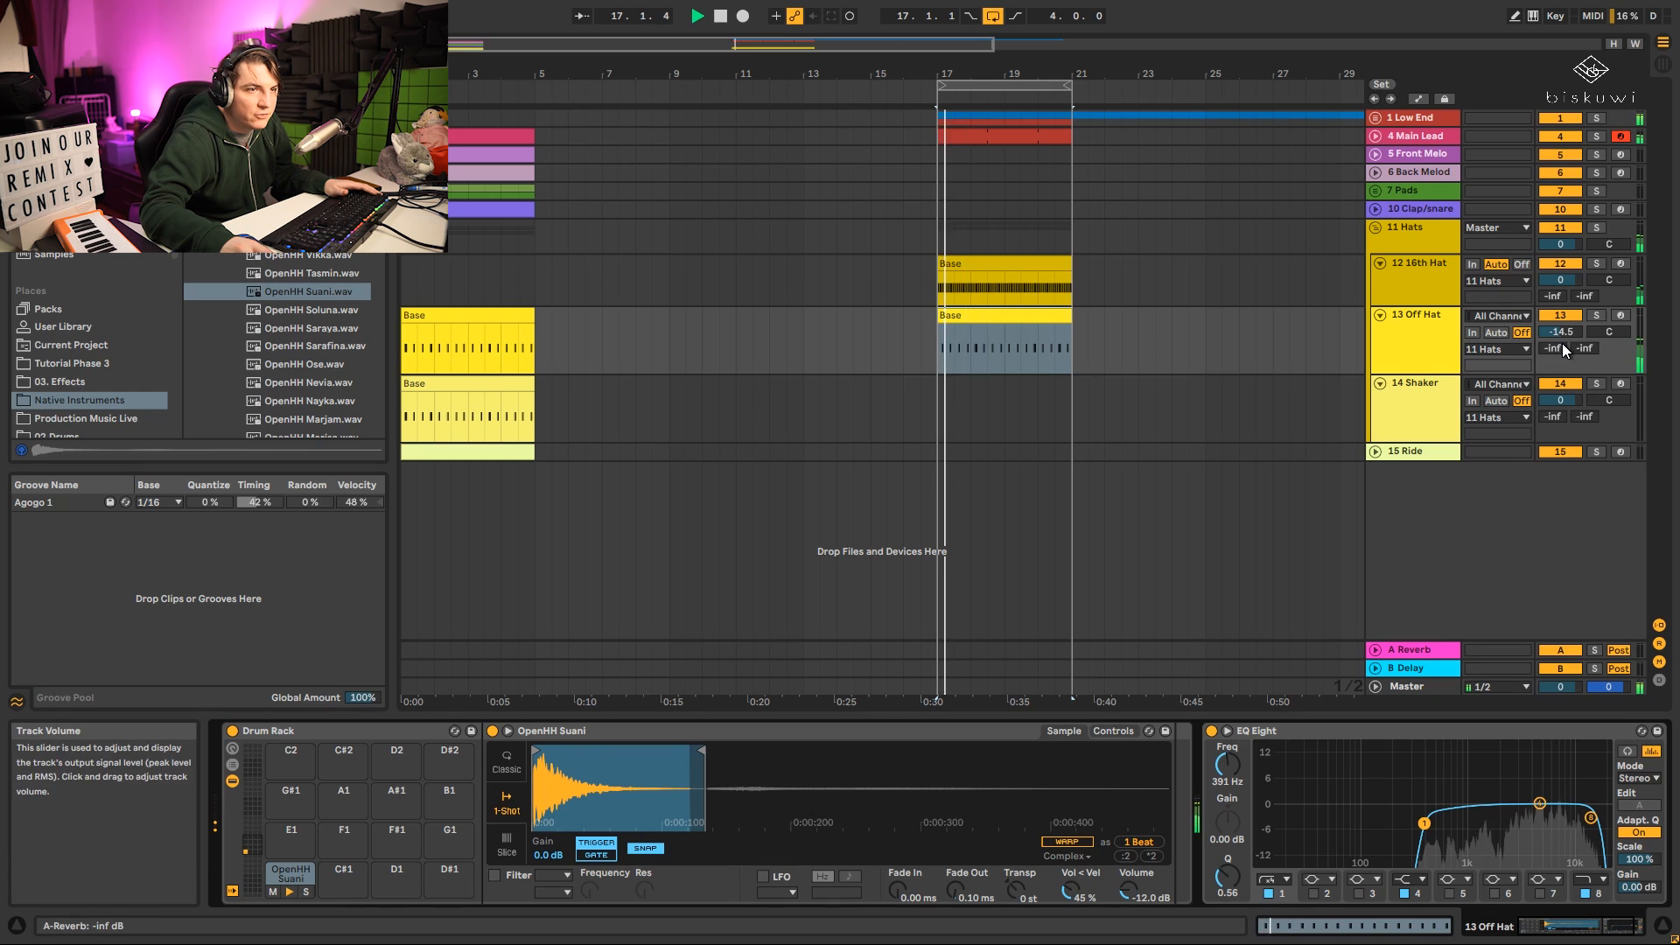
drag(1555, 347, 1555, 320)
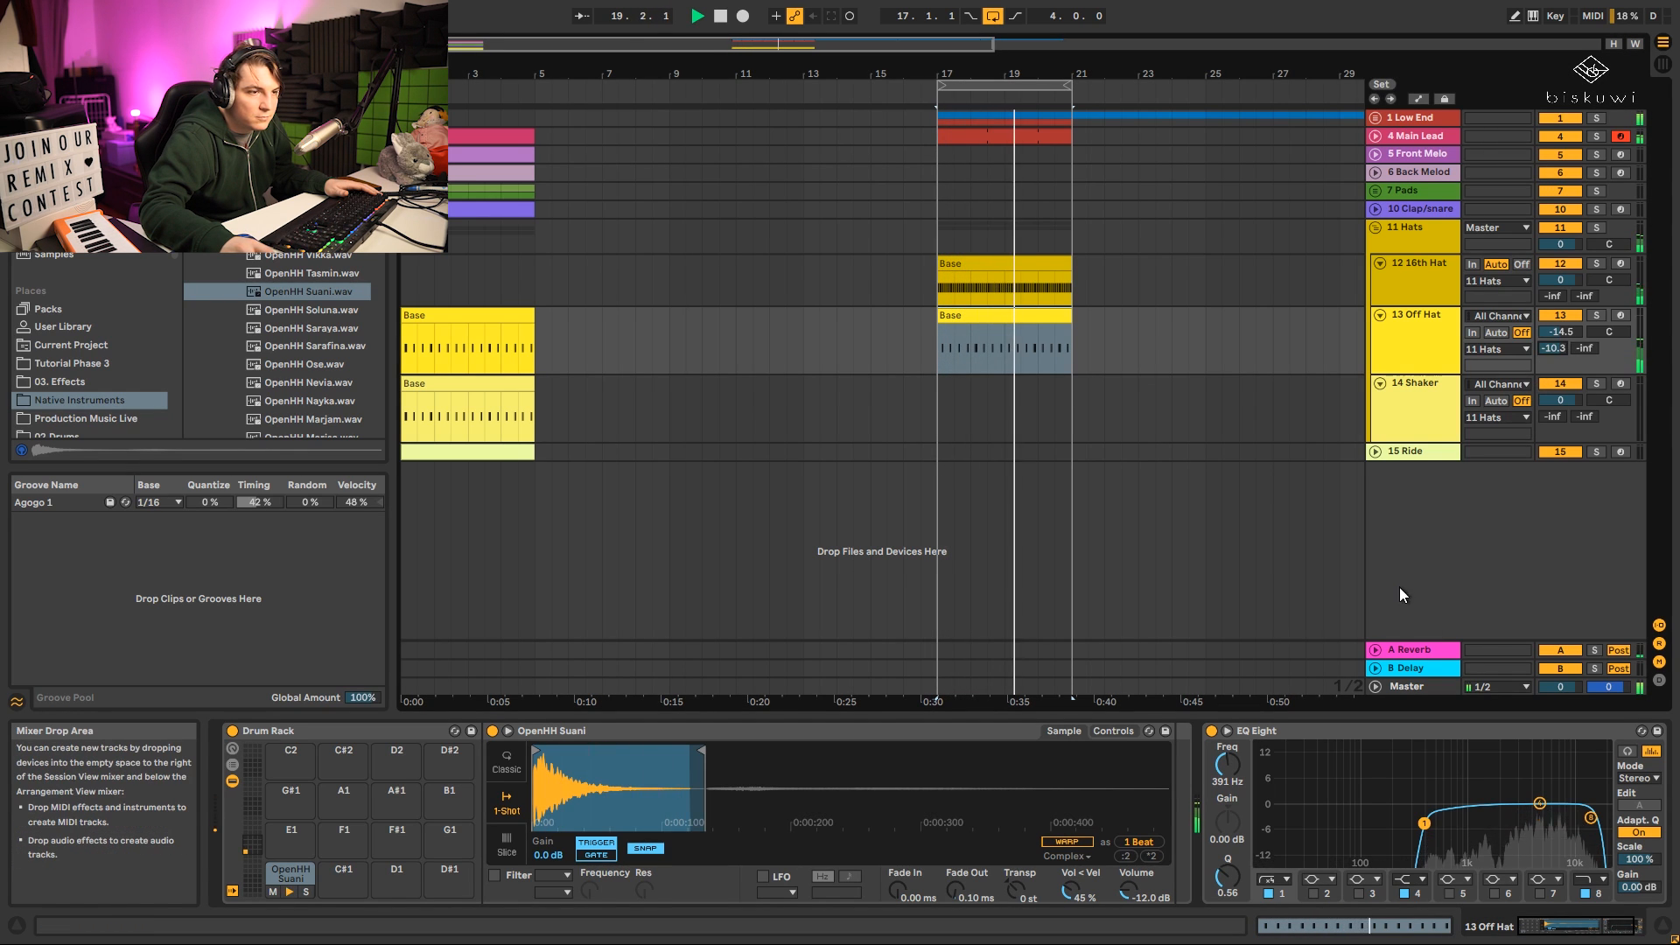
Turn off the return Reverb's Hi Cut and Chorus, set decay to 814 ms and quality to High, and set Off Hat's reverb send to -6.6 dB.
click(1378, 647)
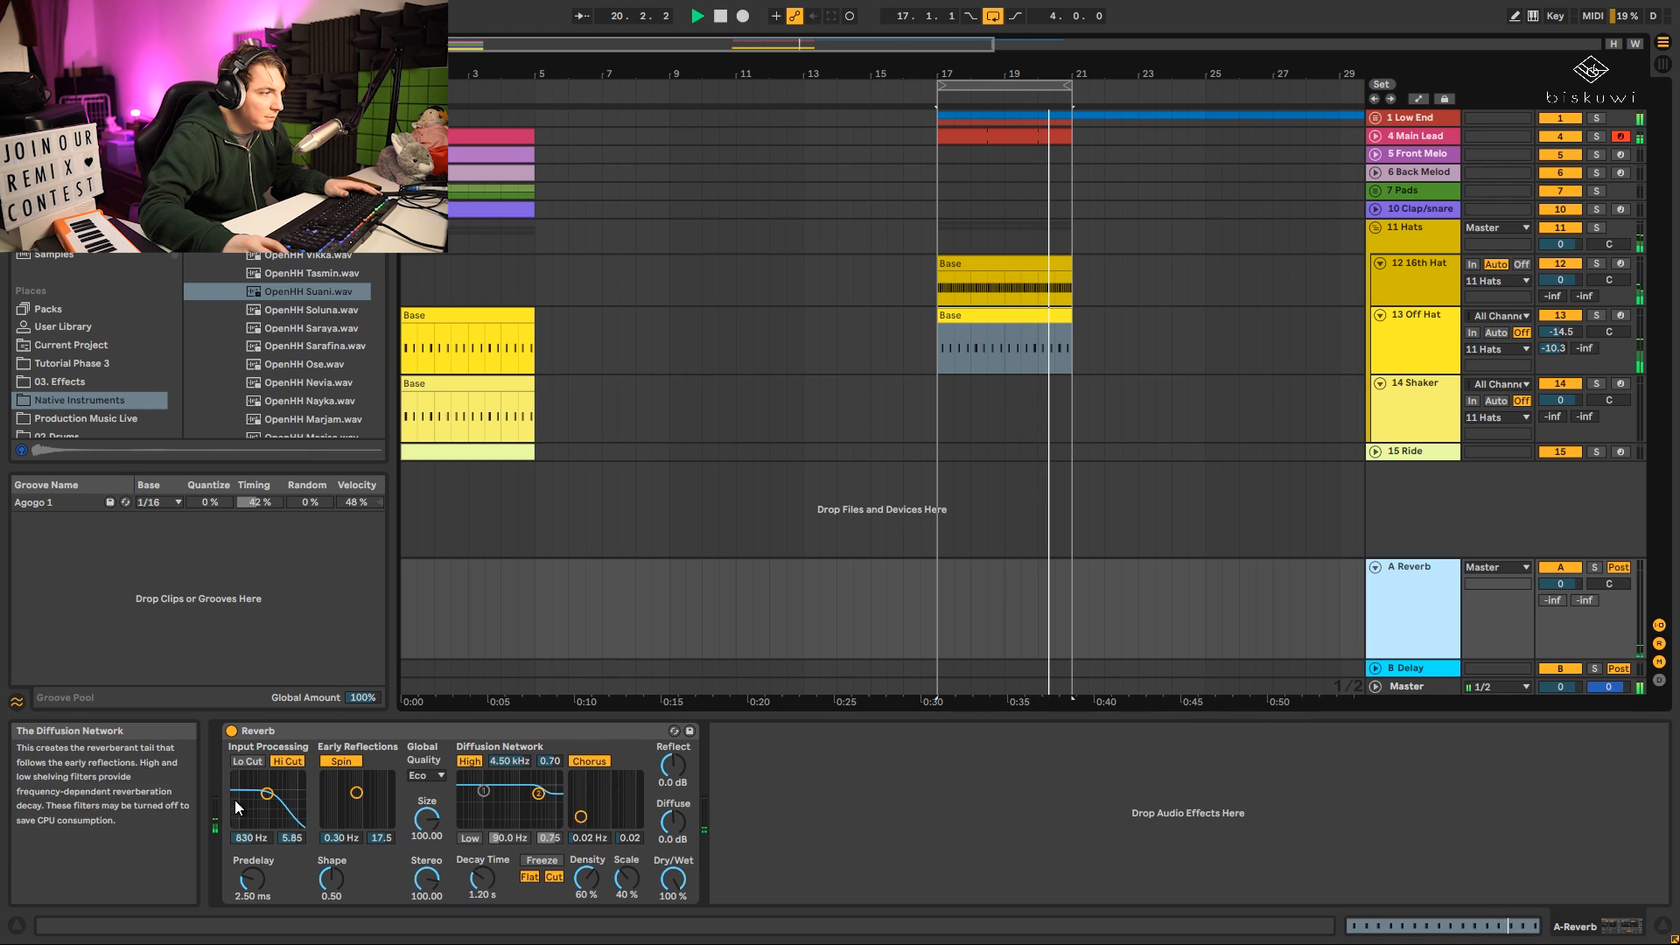
click(287, 761)
drag(464, 874, 463, 888)
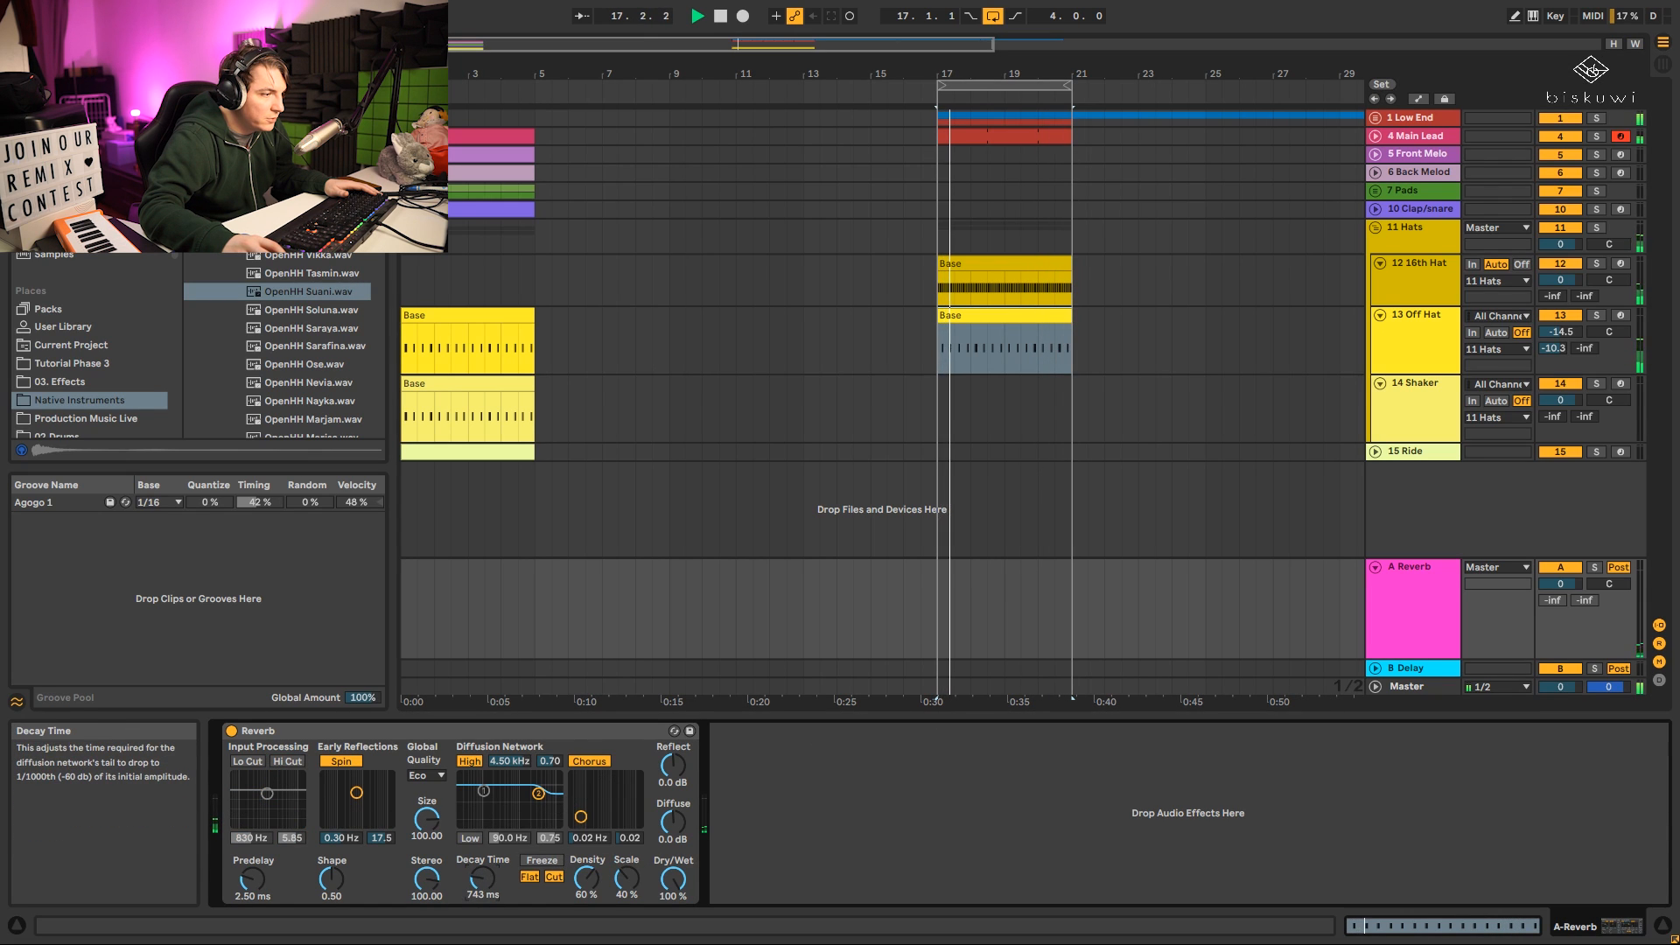
click(423, 776)
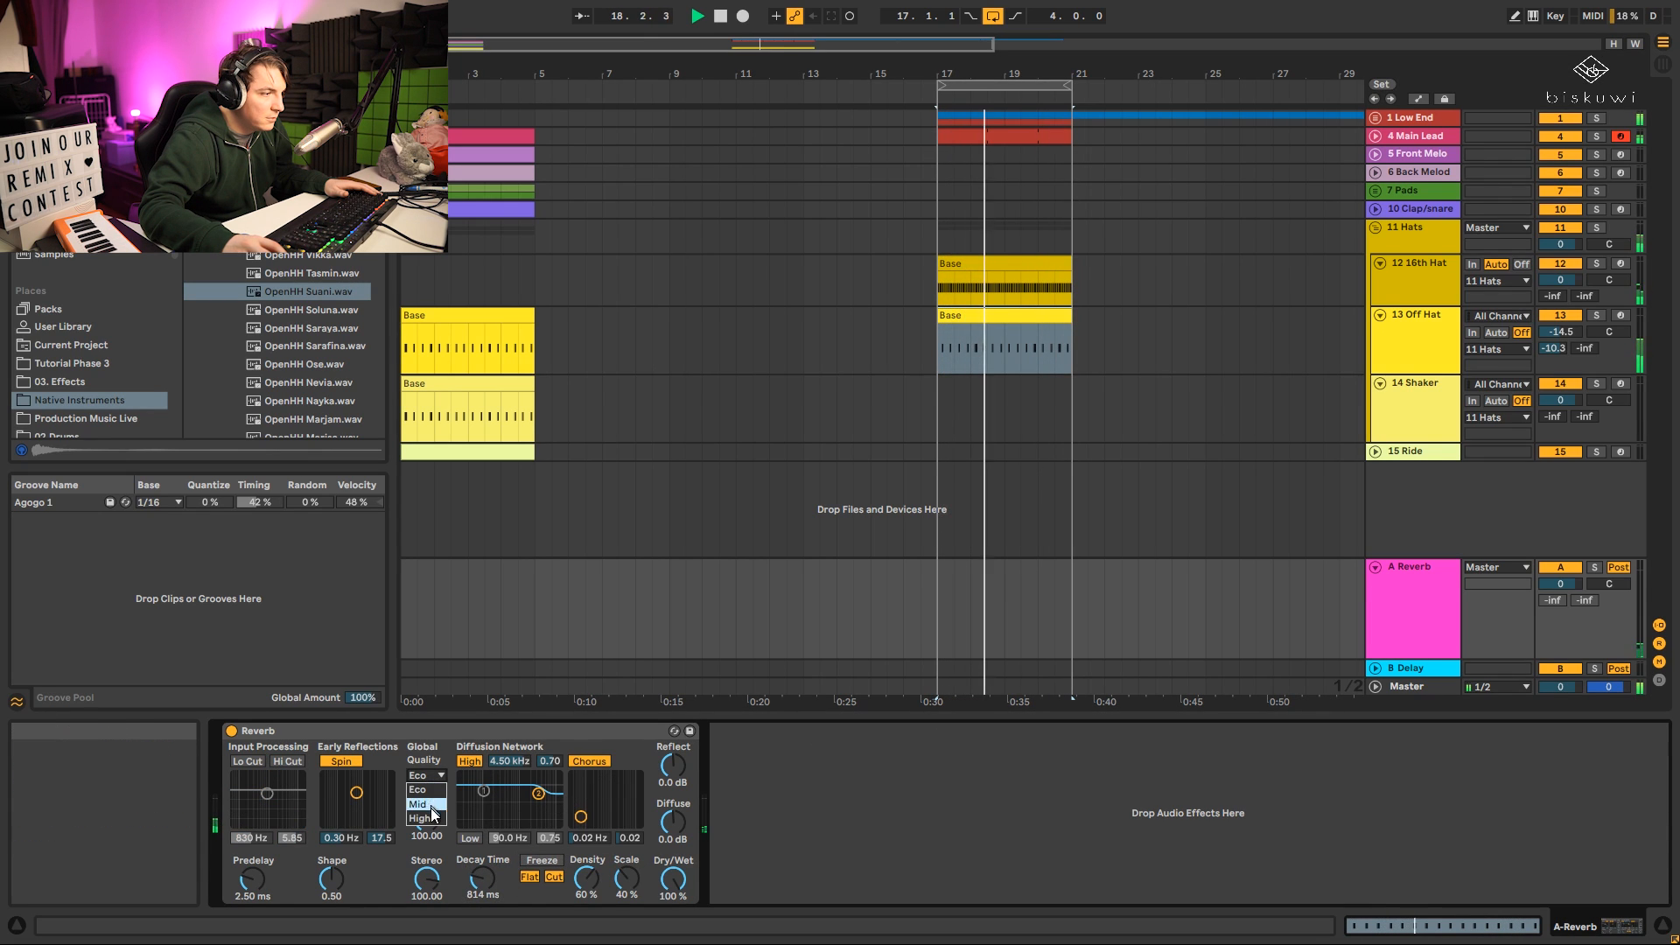
click(426, 815)
click(588, 761)
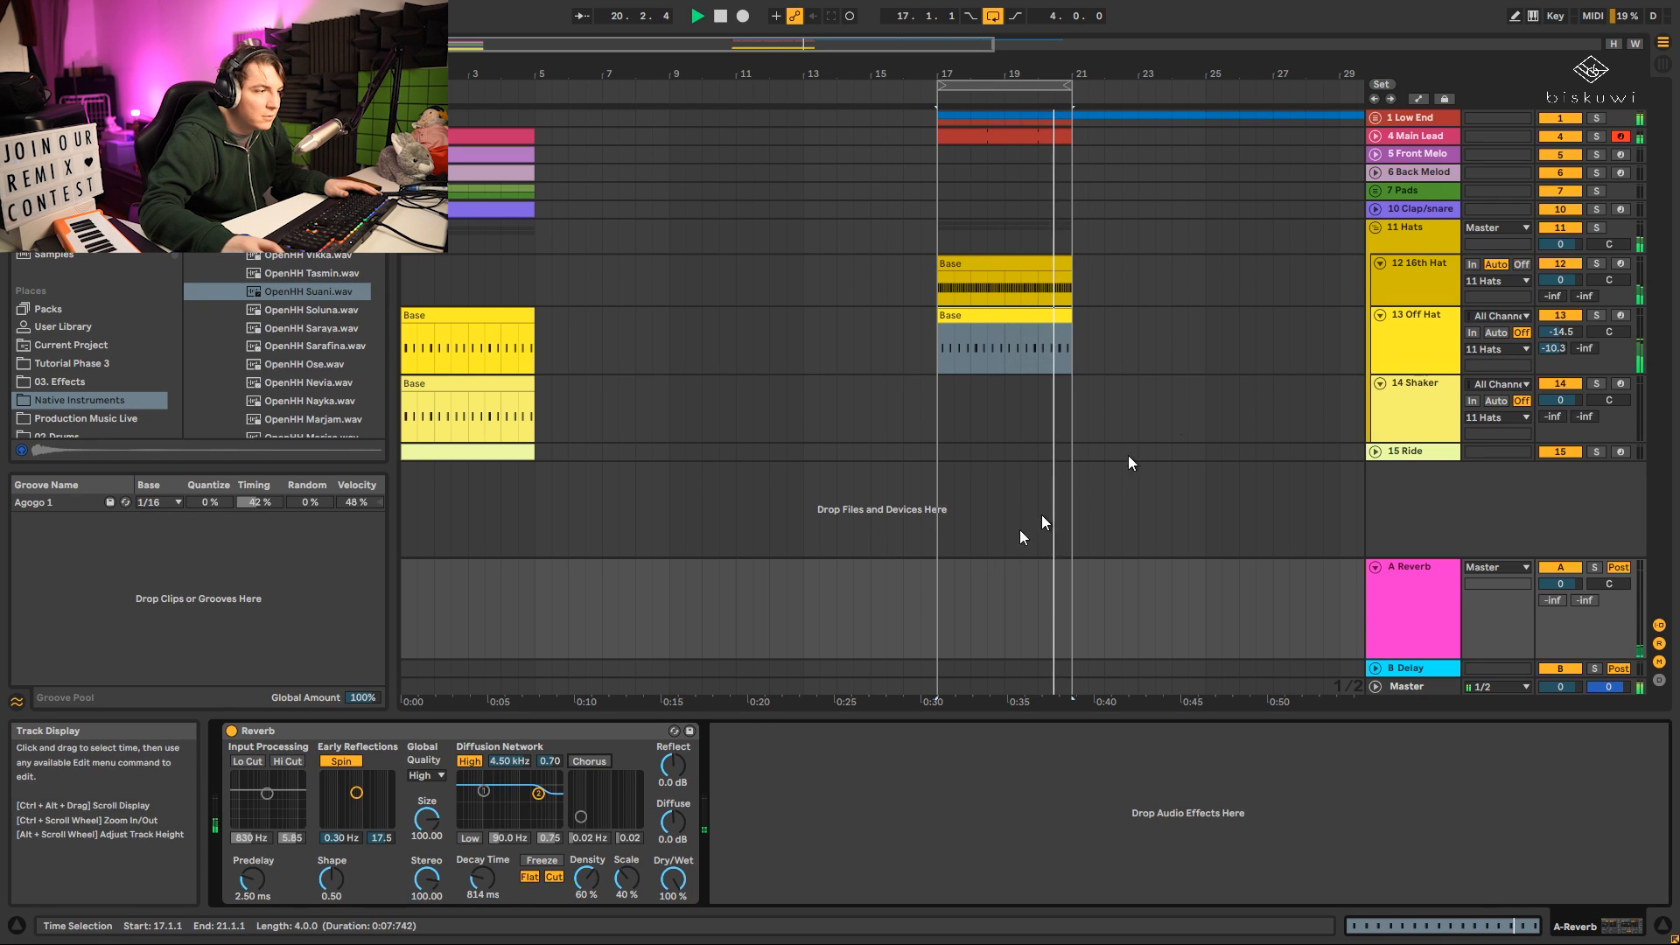
drag(1553, 348, 1553, 340)
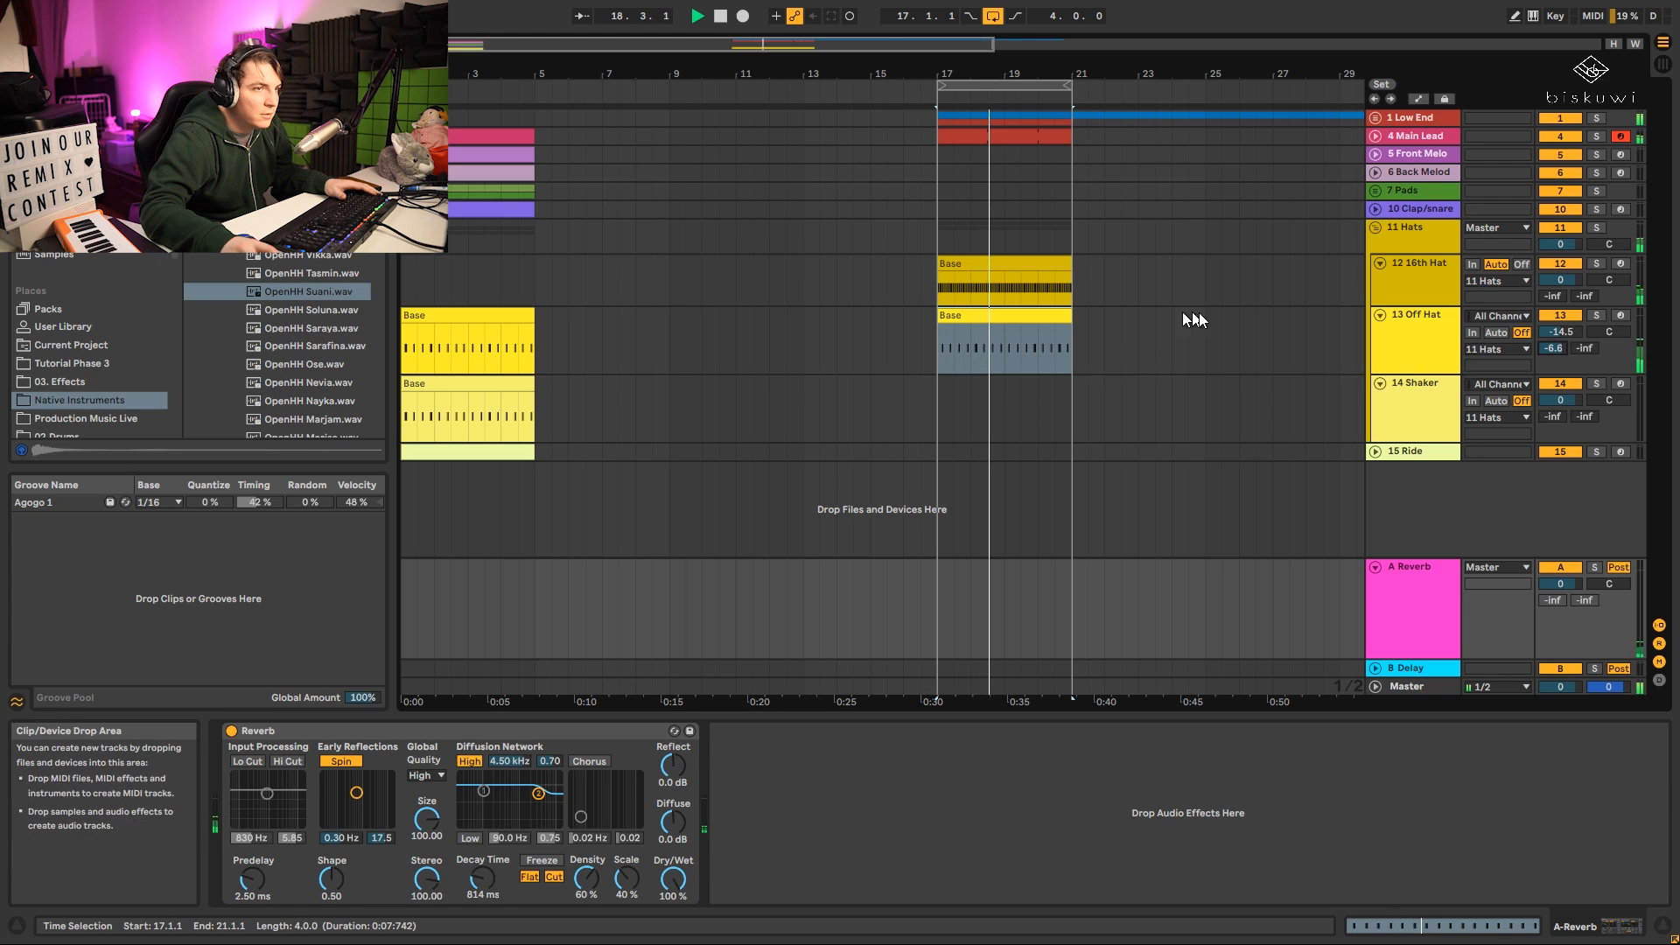
Copy the 16th Hat track's sidechain Compressor onto the A Reverb return and lower the copy's threshold to -19.1 dB.
click(1401, 278)
drag(1225, 730, 1439, 538)
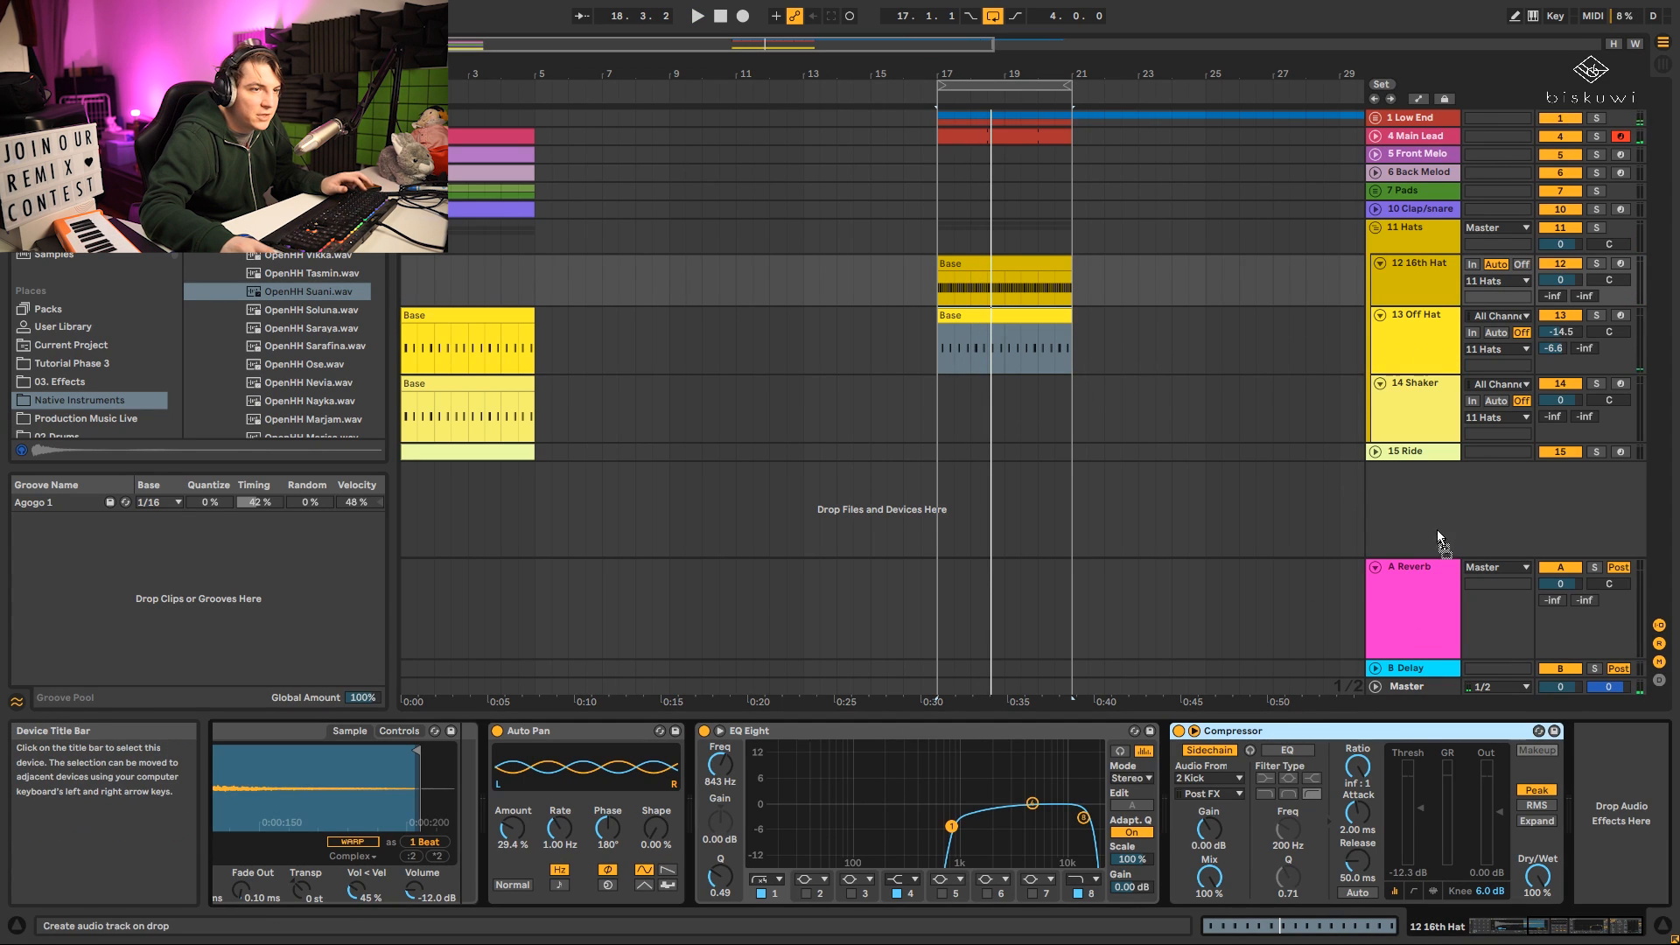
drag(1398, 610, 1409, 611)
key(space)
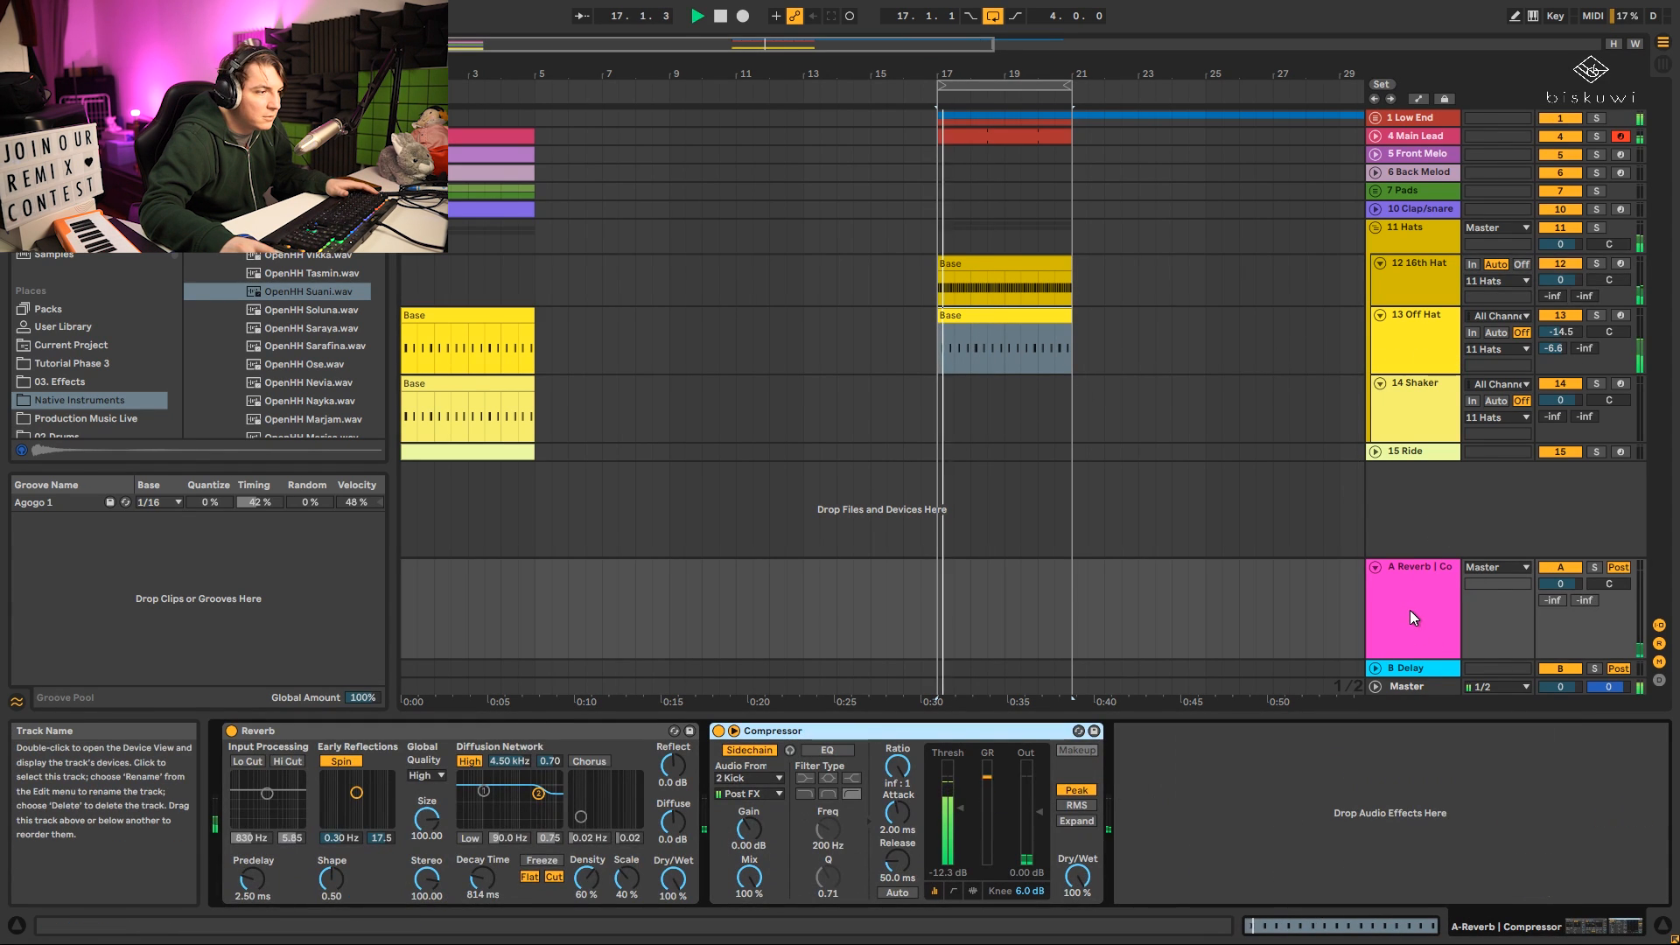
drag(948, 809, 948, 830)
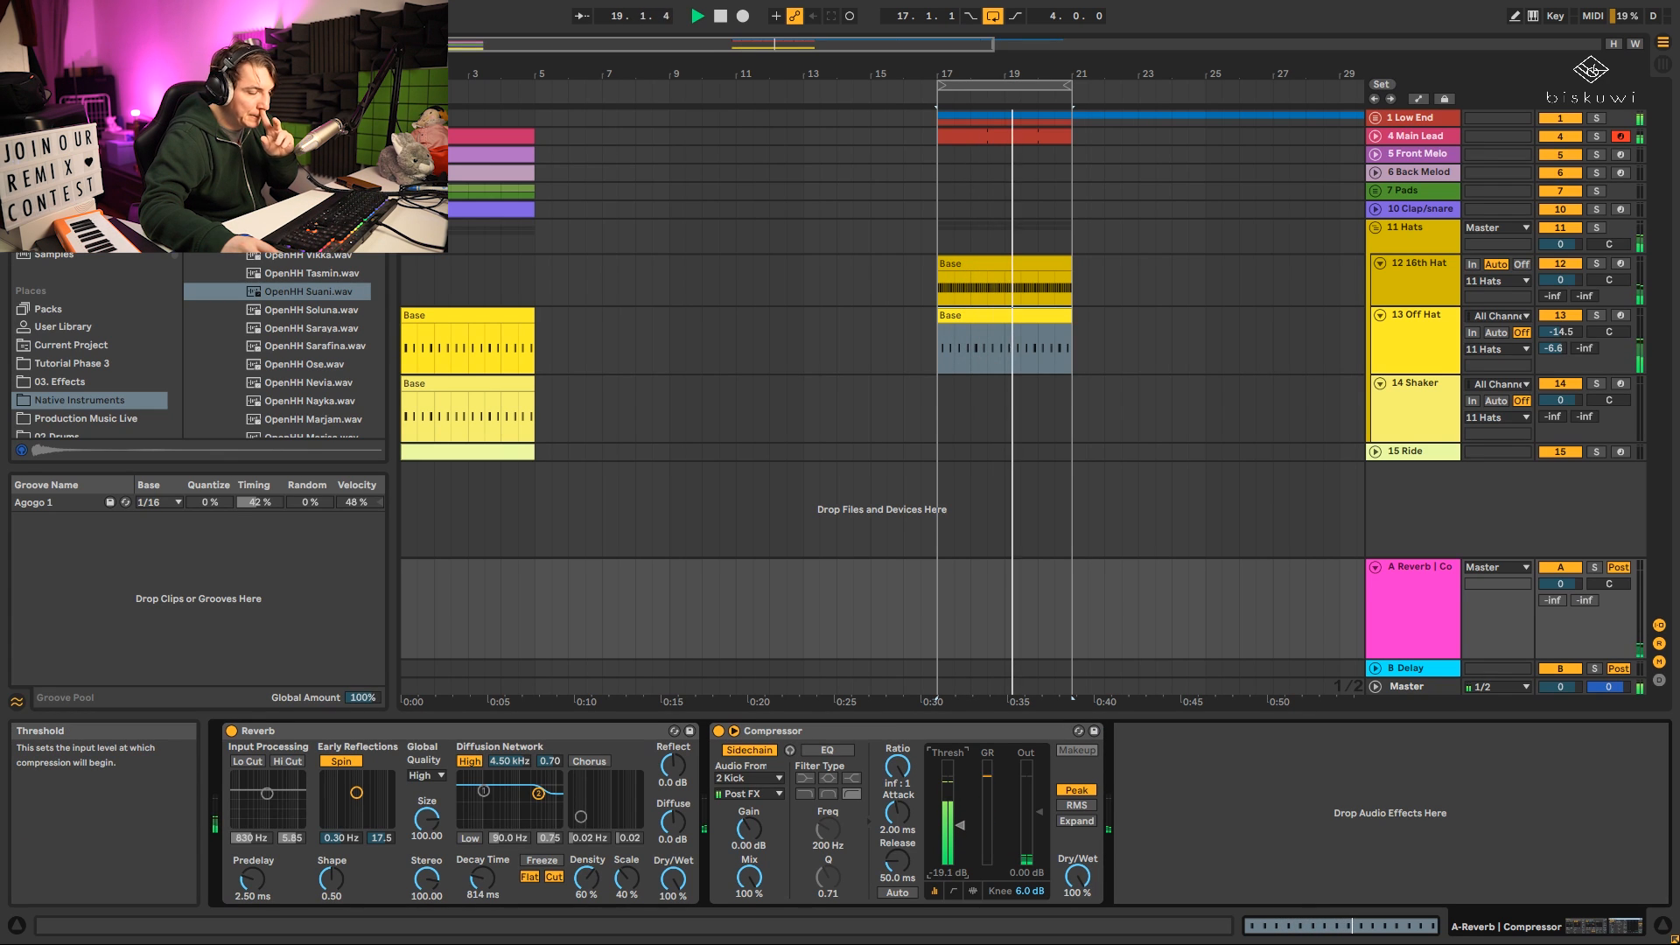
Load the Shaker Sarafina 1 sample from the Native Instruments shaker samples onto pad C1 of the Shaker track's Drum Rack.
click(1420, 338)
click(1382, 401)
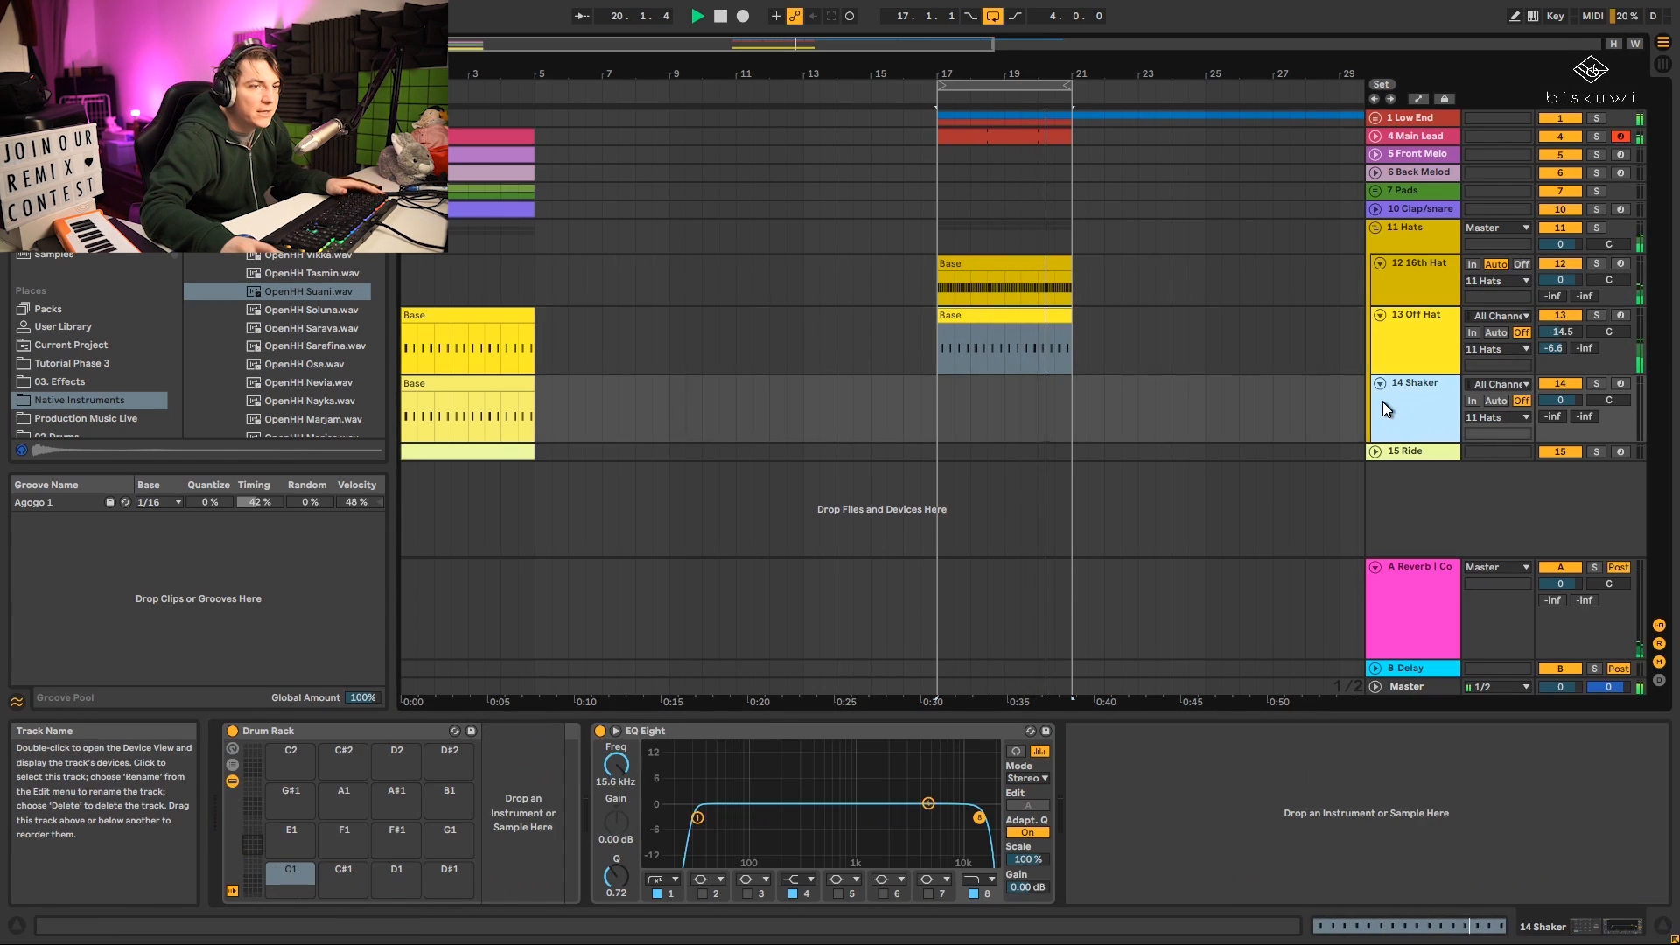
key(space)
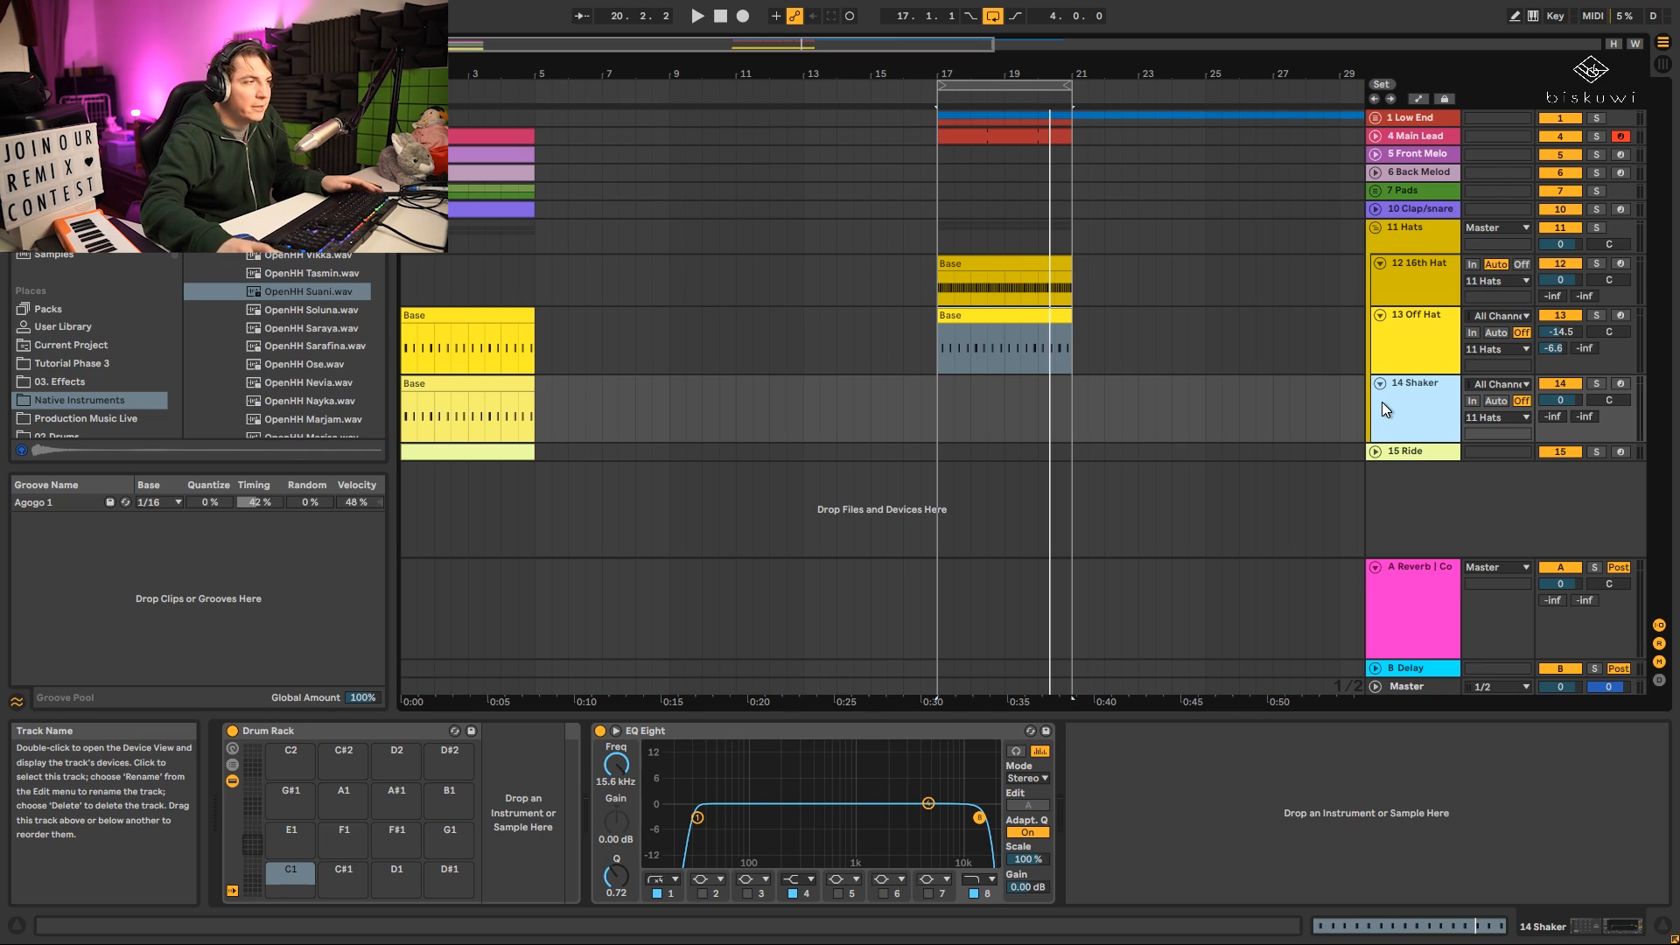
click(225, 189)
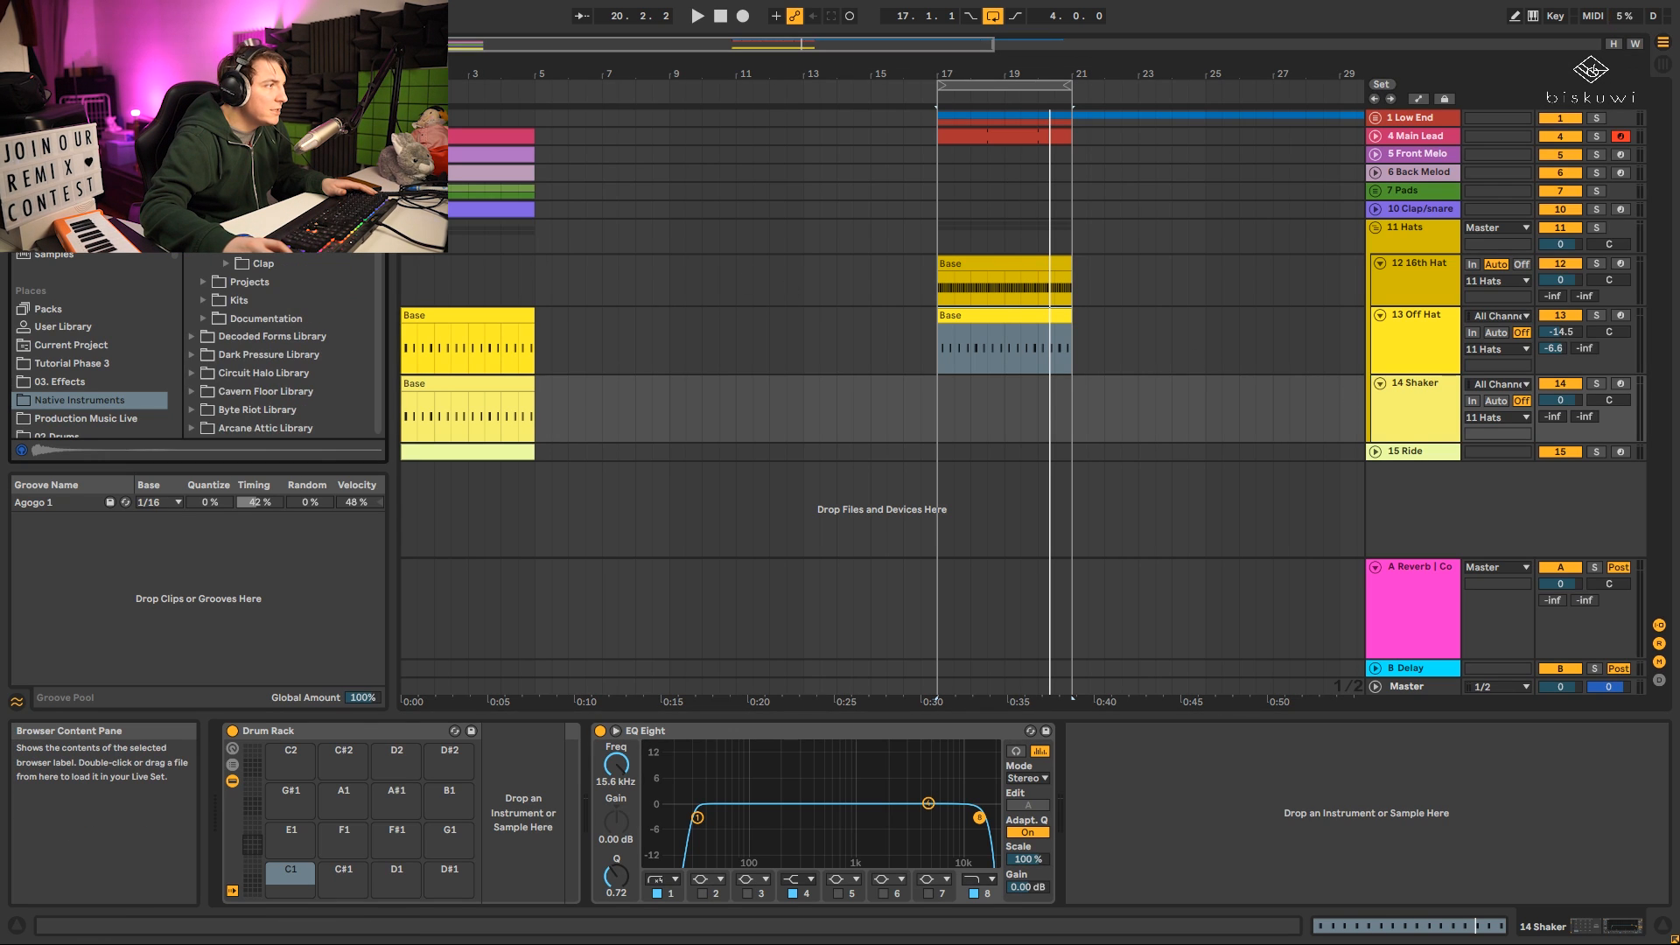
click(225, 173)
click(302, 245)
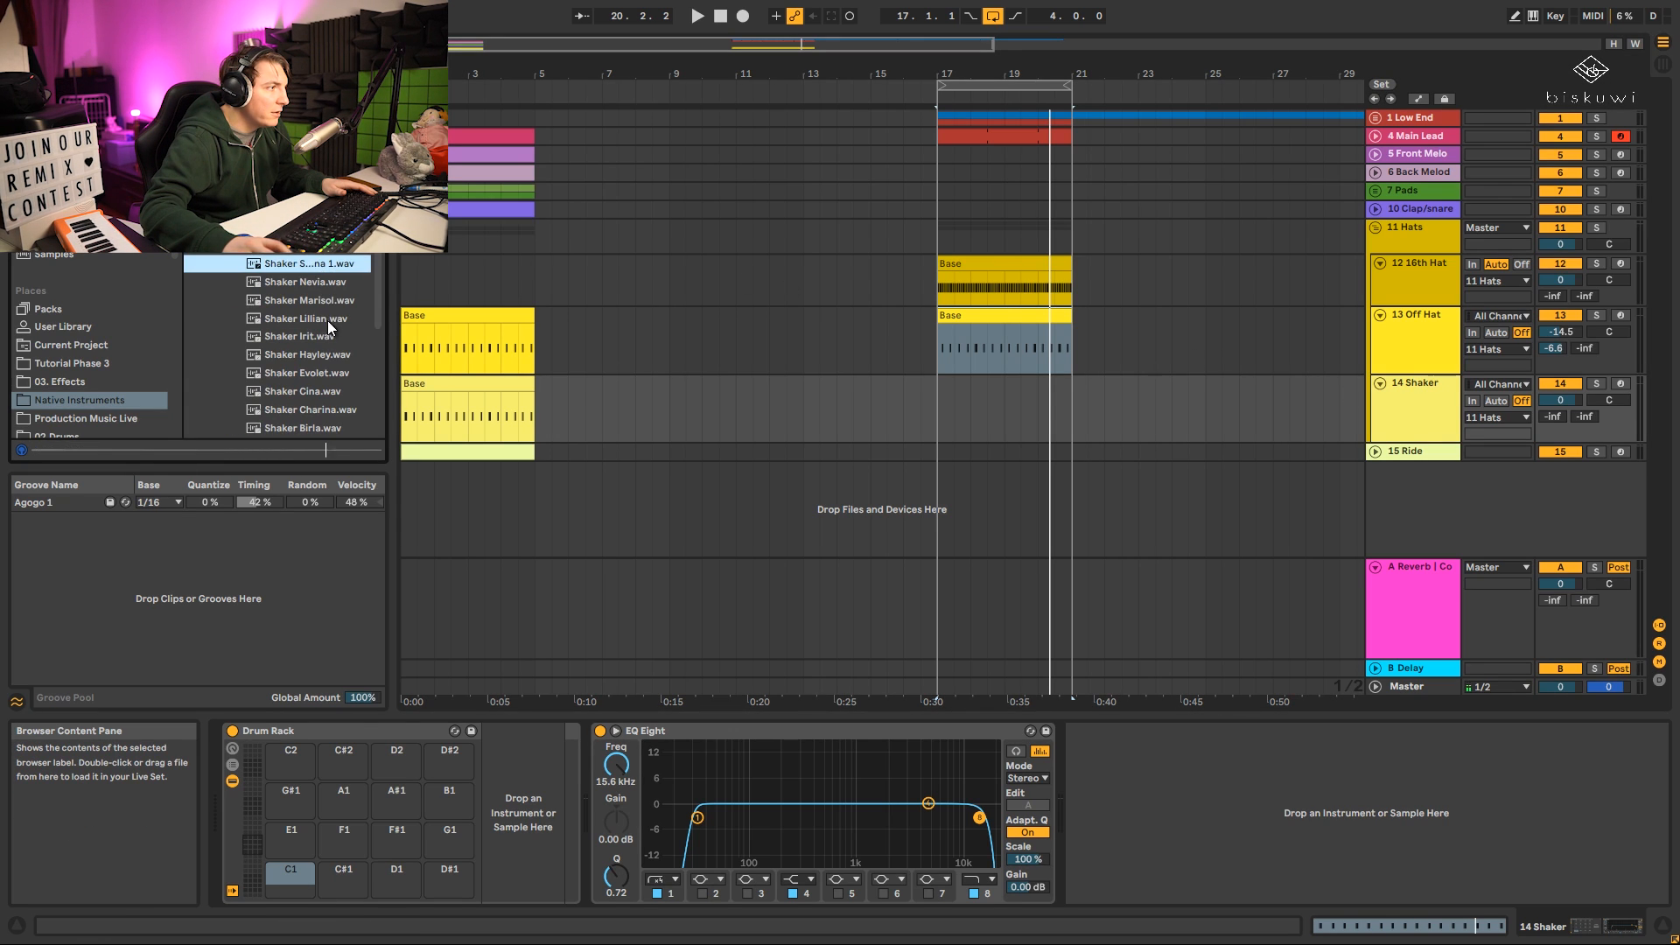
scroll(323, 351, down, 2)
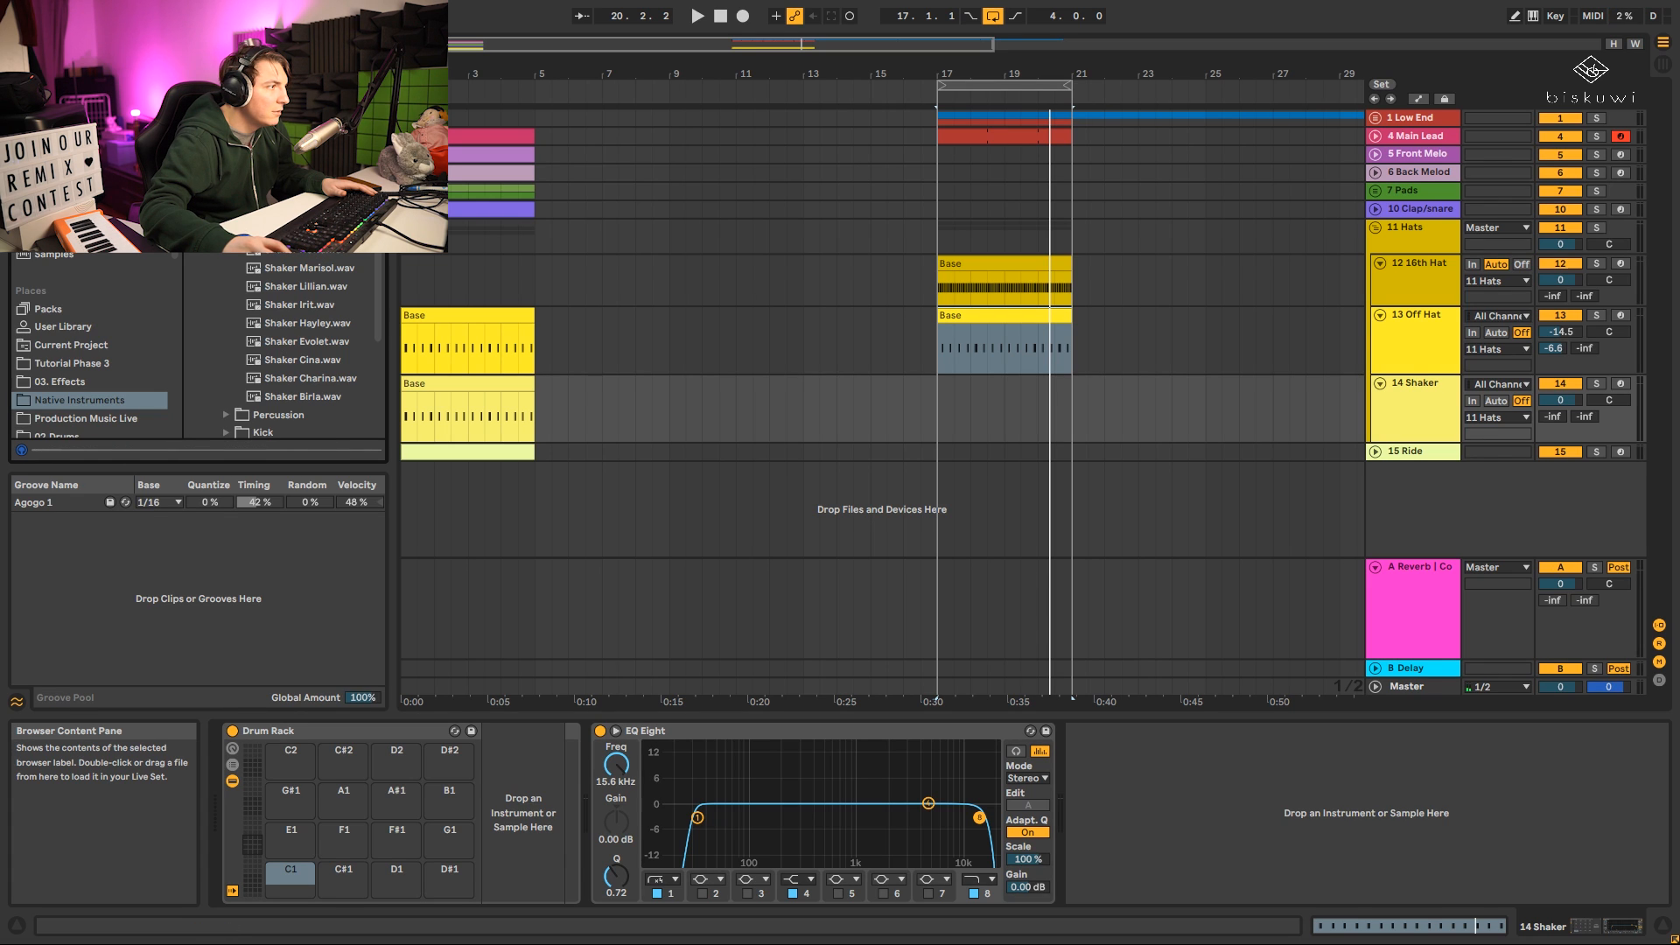
Copy the Shaker track's Base clip to bar 17 and activate the additional notes on each beat of its first bar.
drag(476, 384, 1005, 378)
double_click(1004, 377)
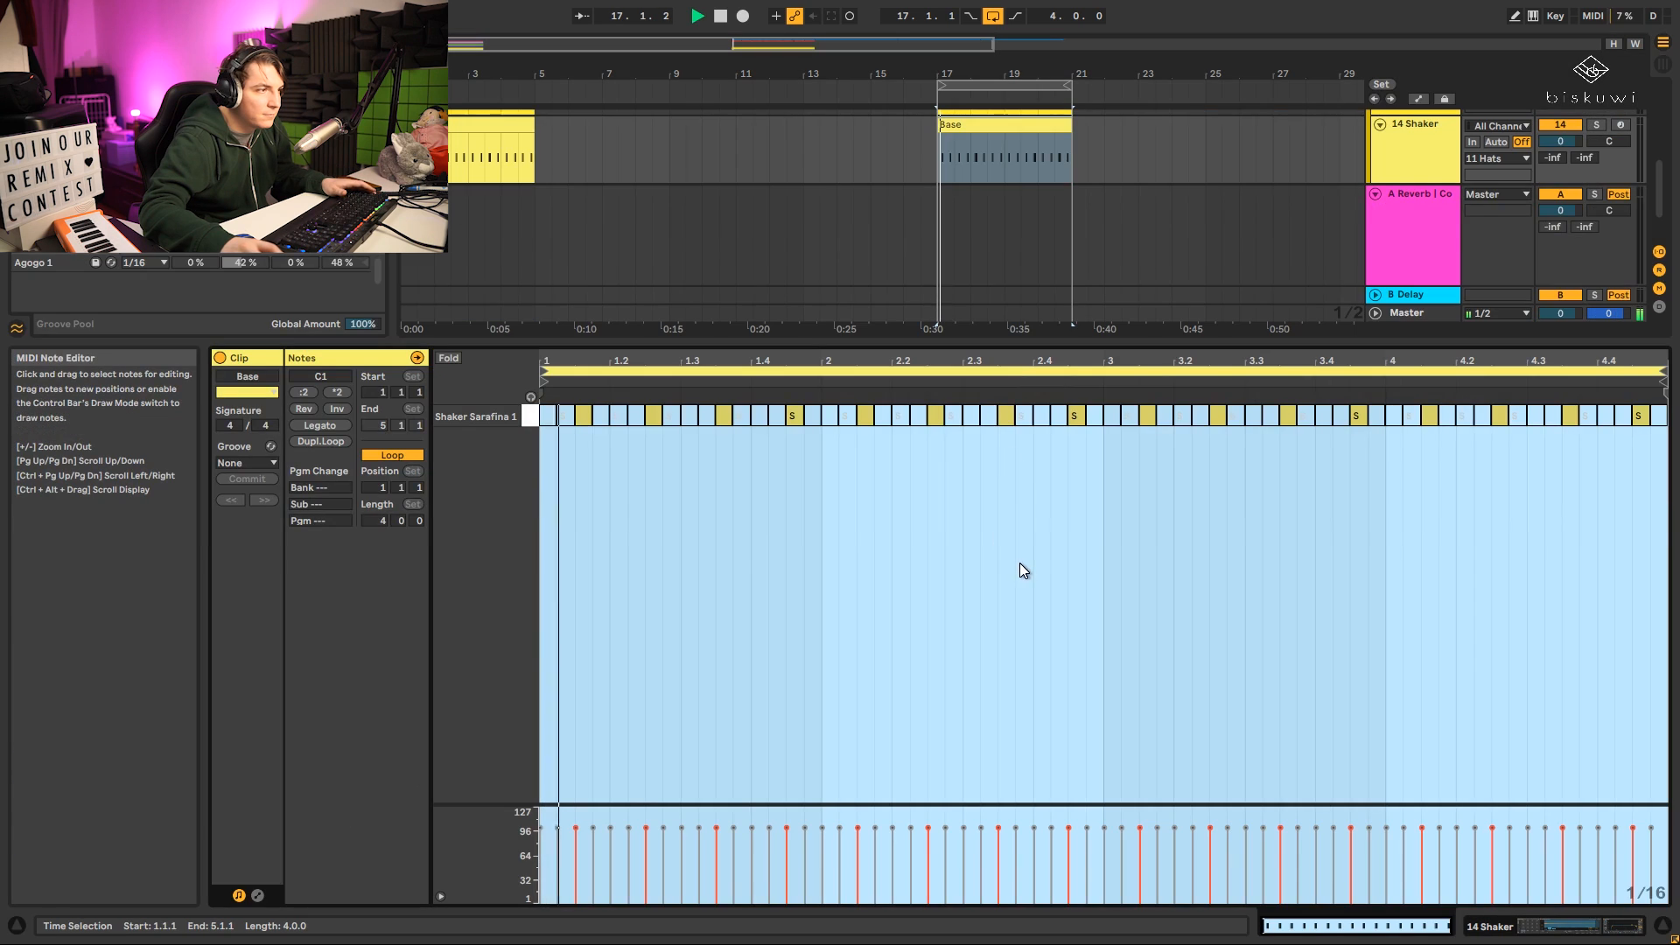
click(548, 418)
click(619, 415)
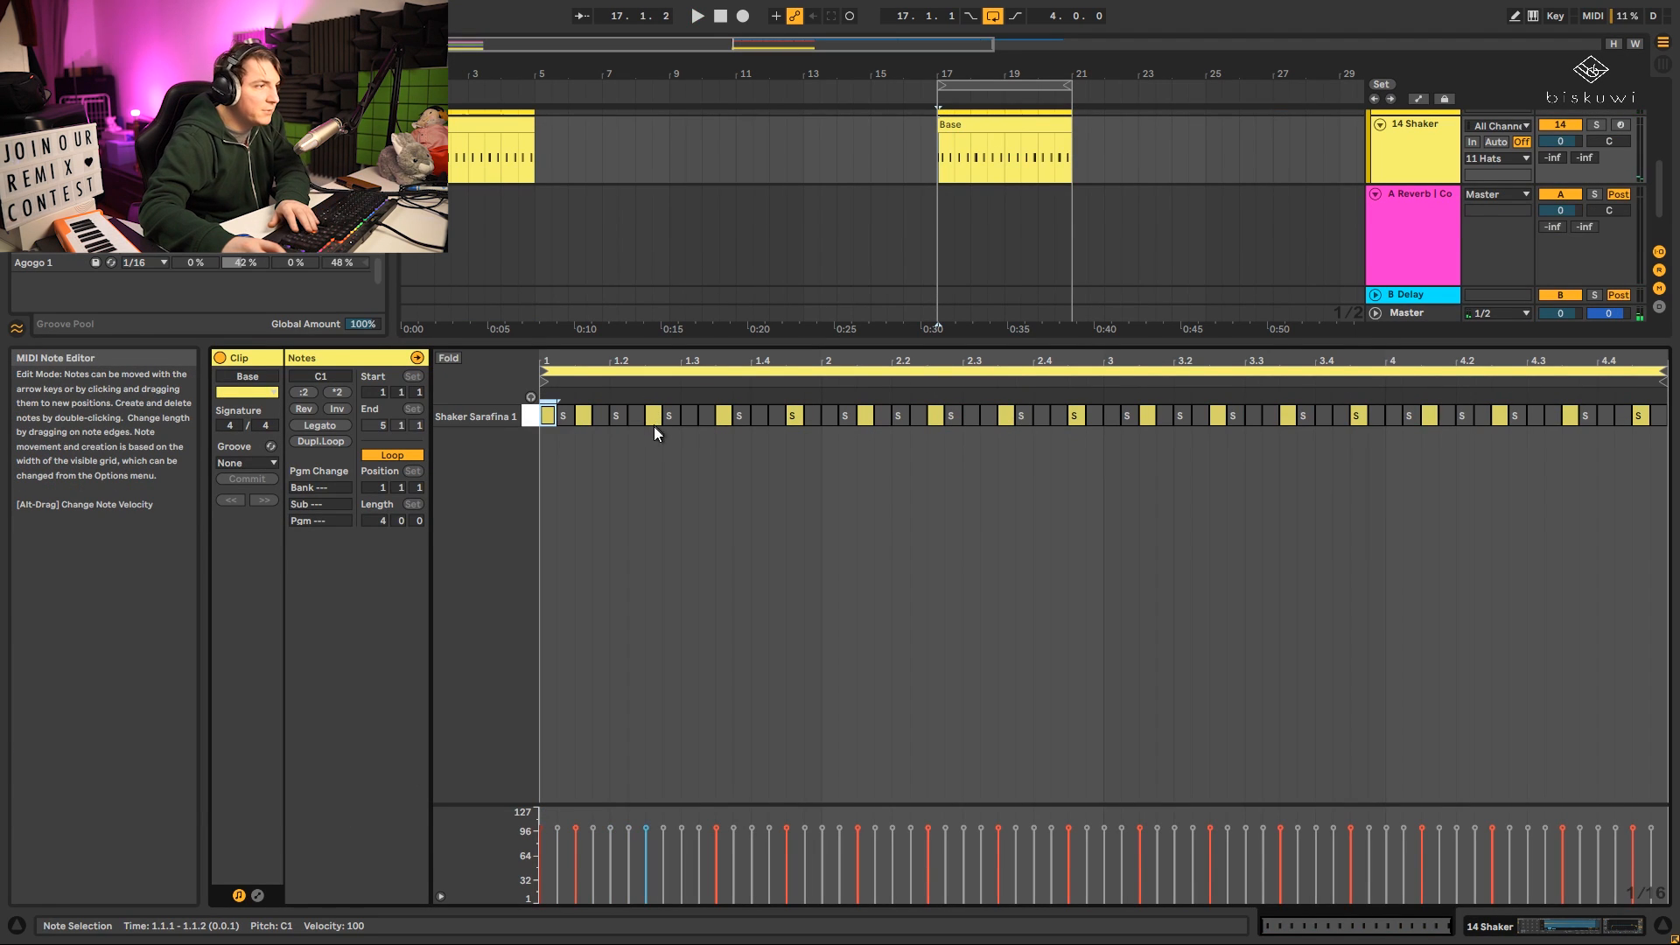
click(757, 422)
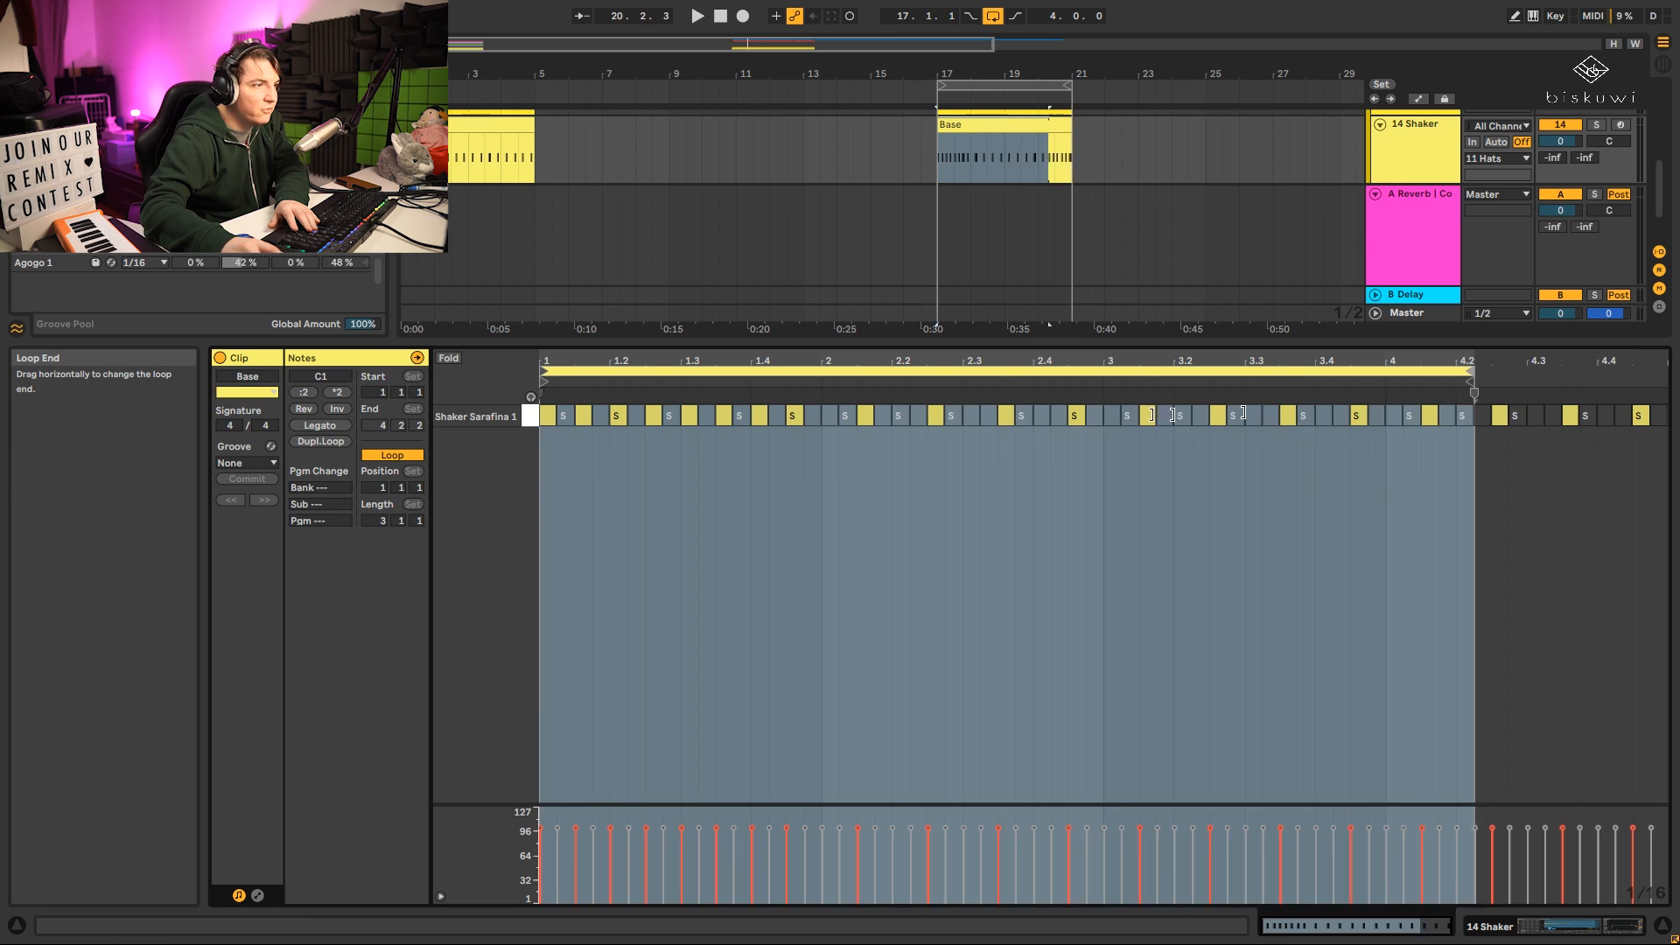
Shorten the bar 17 Shaker clip's loop to one bar and lower the Shaker track's volume to -5.2 dB.
drag(1661, 383, 823, 435)
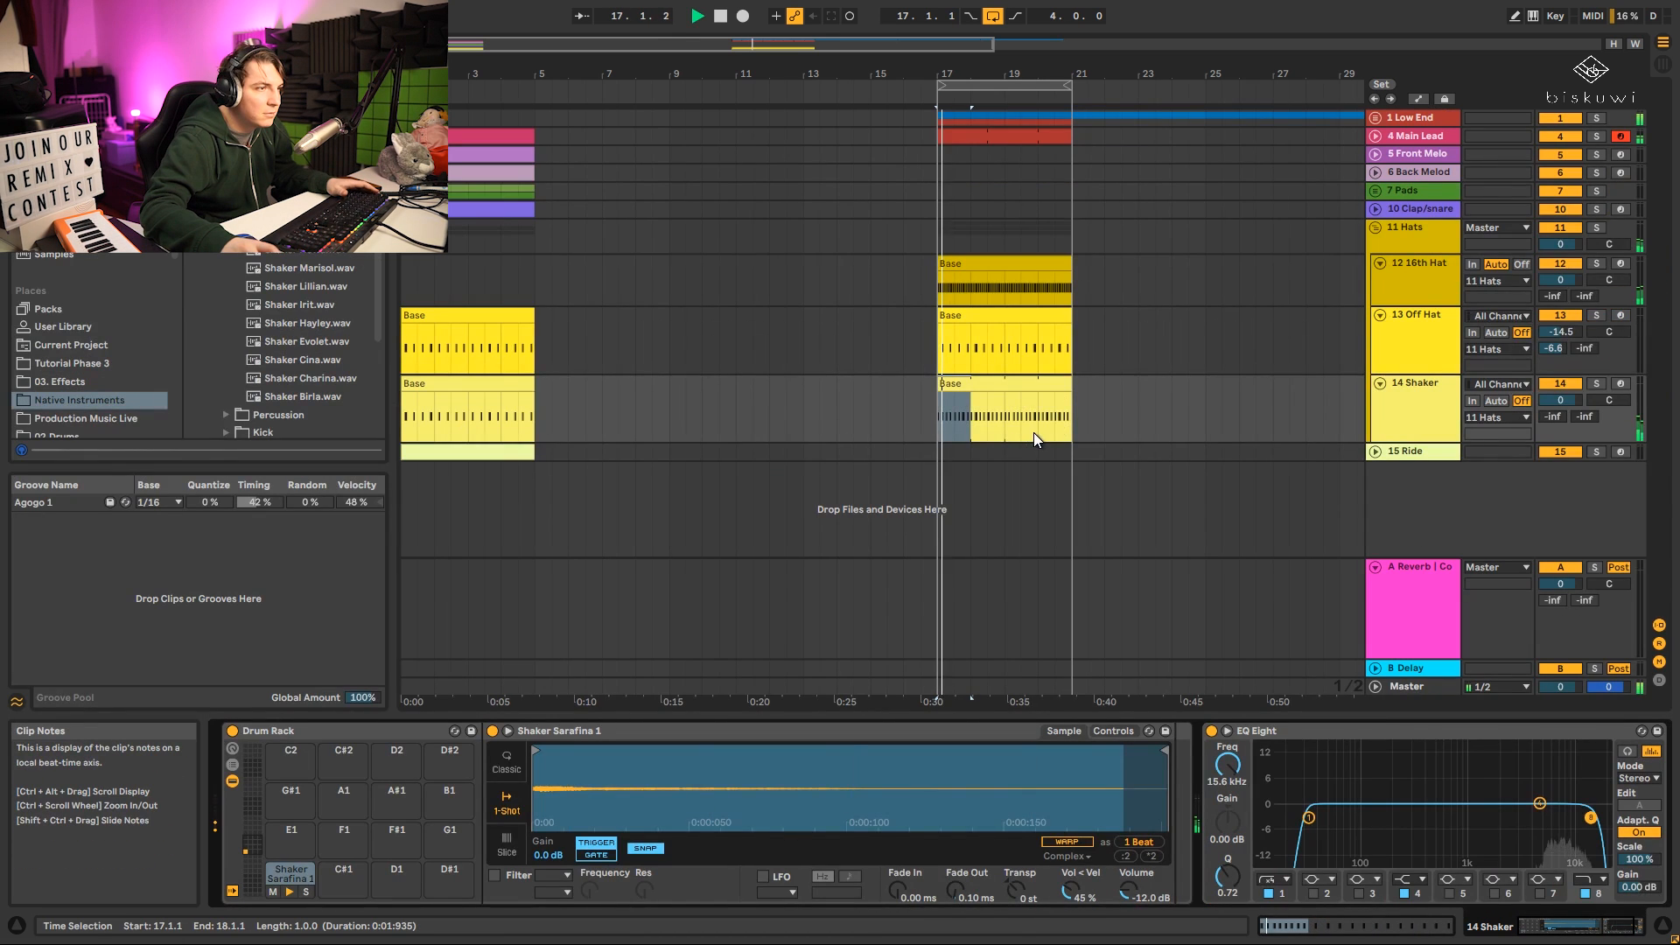
drag(1560, 399, 1560, 435)
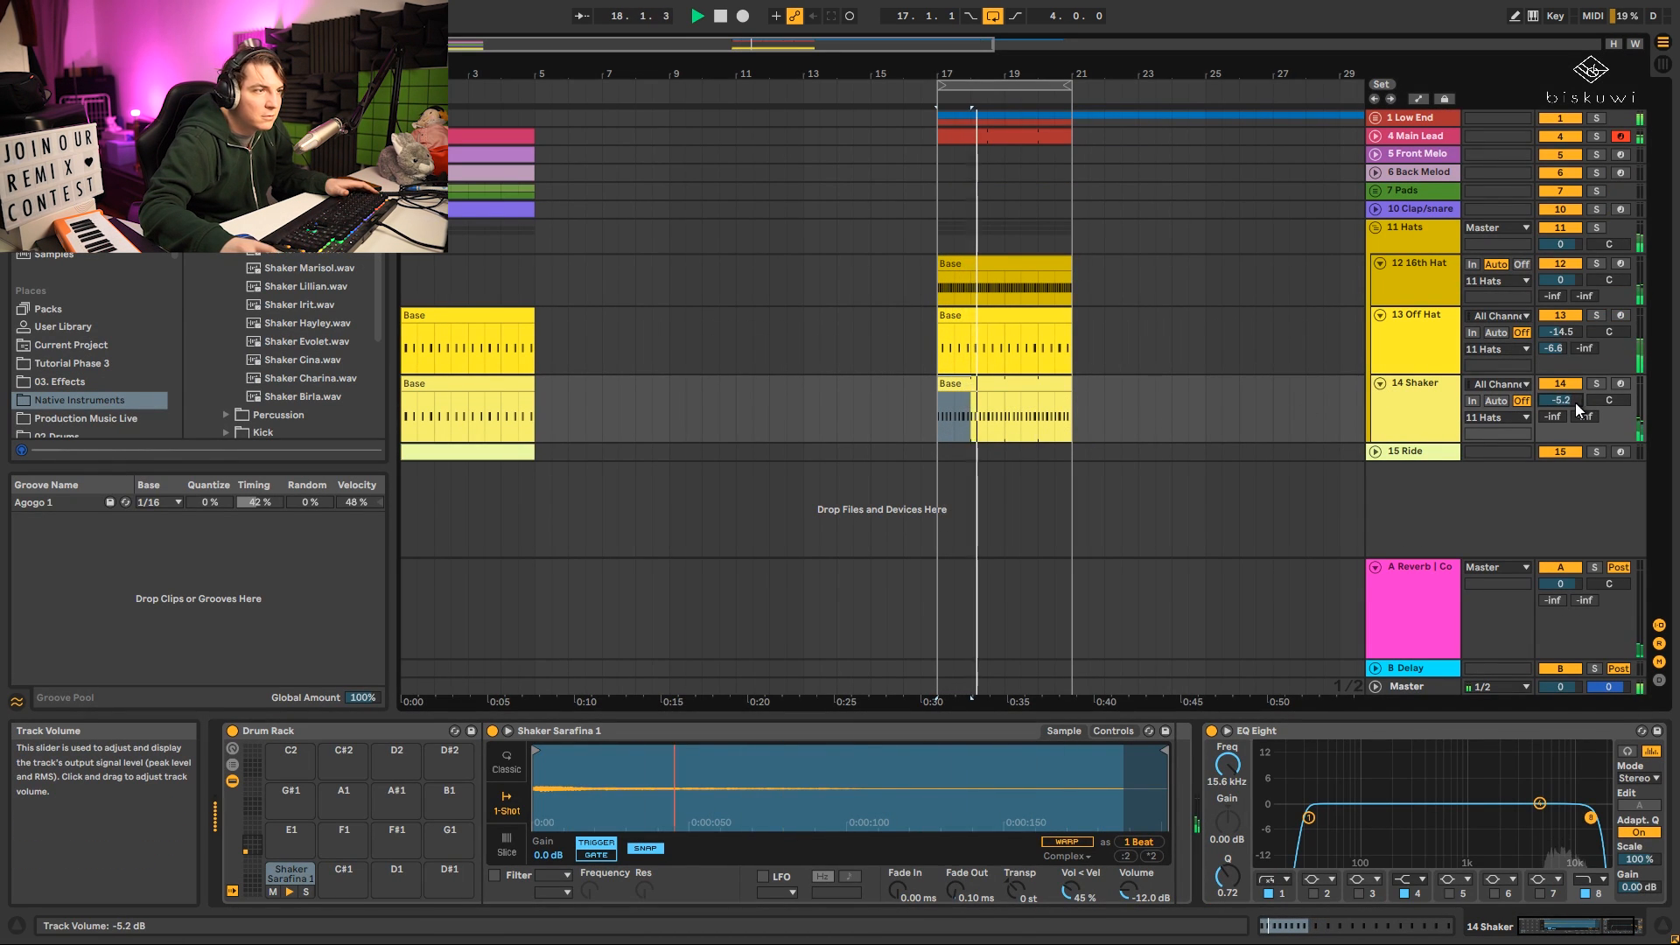
key(space)
Activate the shaker note at 1.3.2 in the bar 17 clip and play the loop.
double_click(968, 380)
click(746, 470)
click(692, 455)
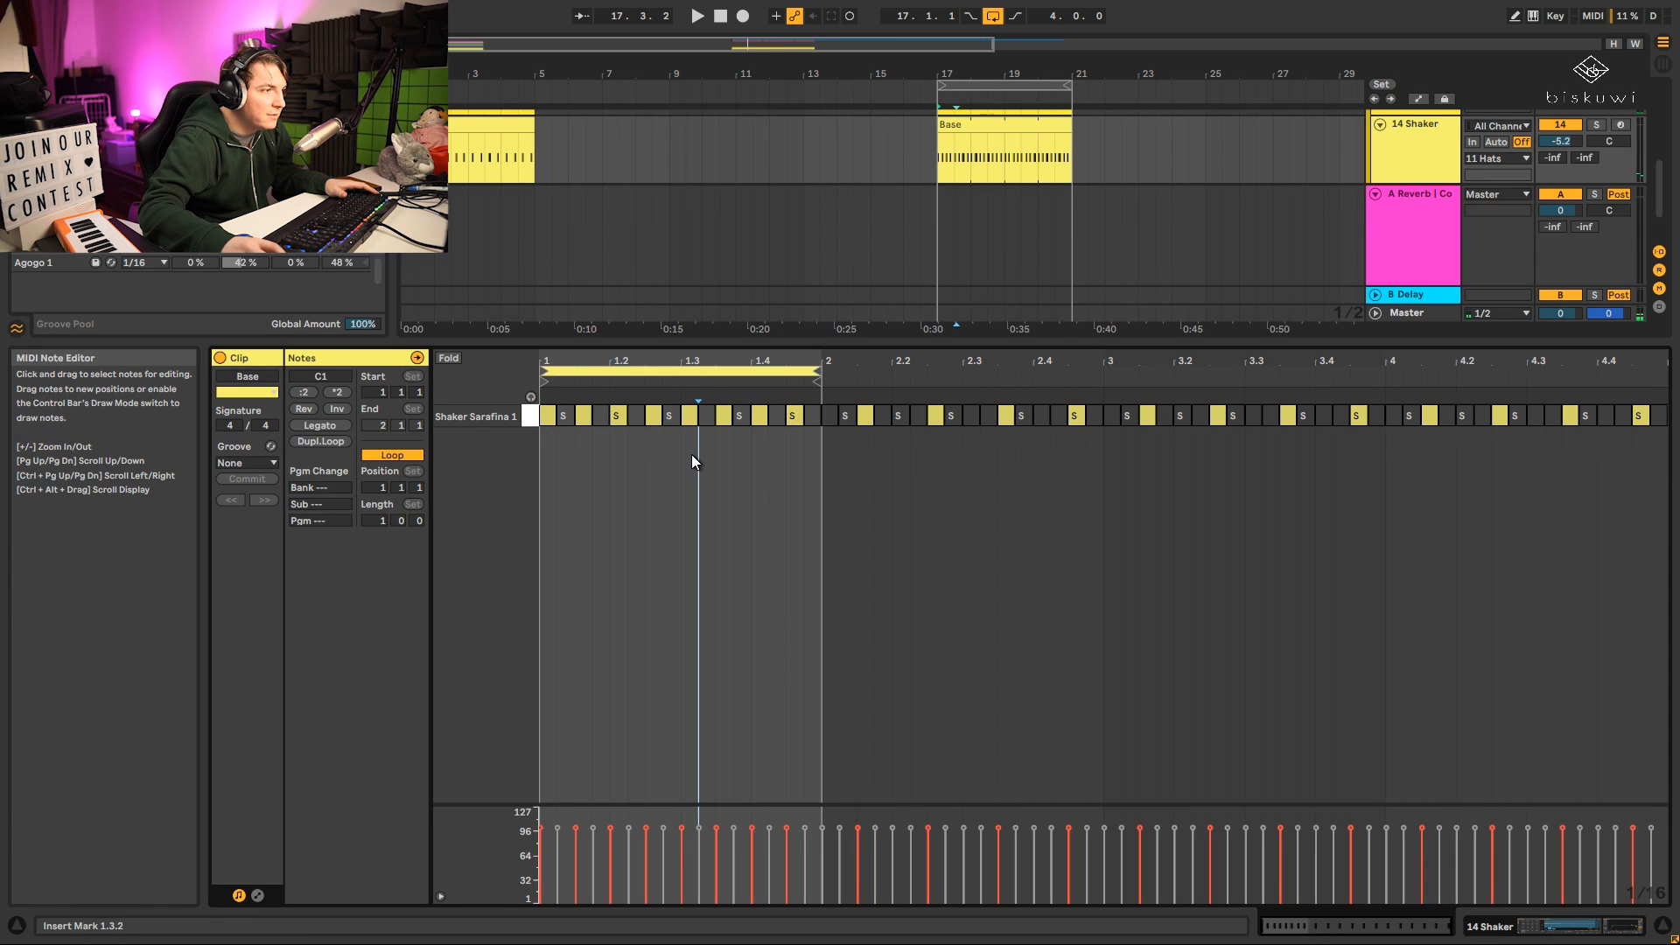
click(671, 422)
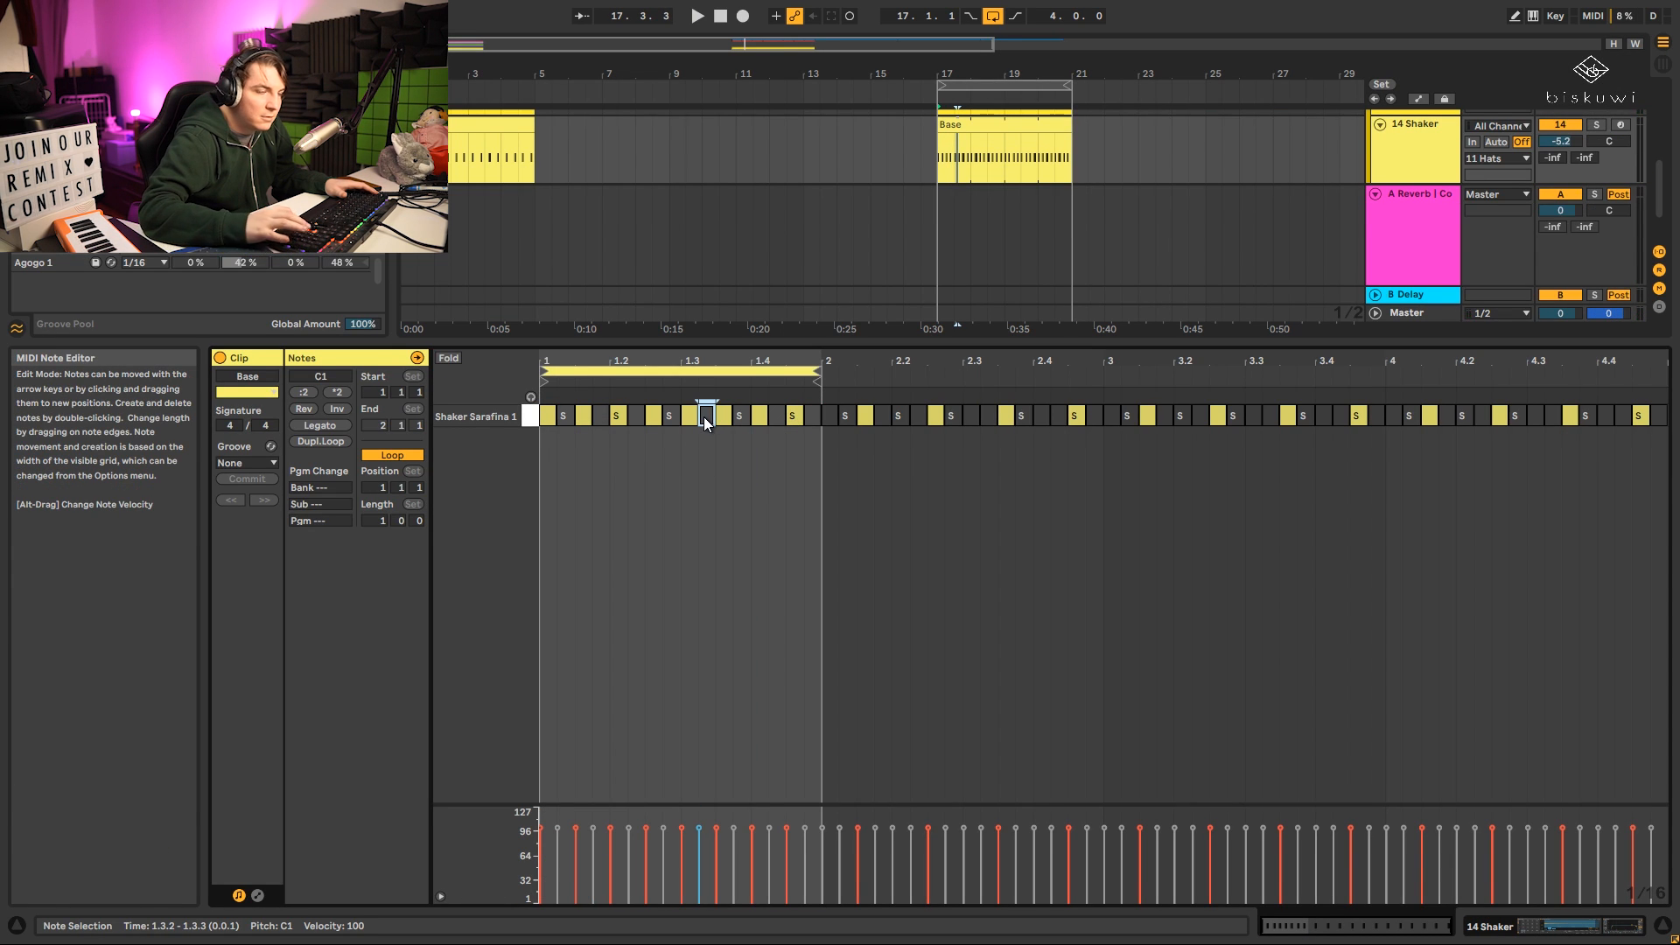
key(space)
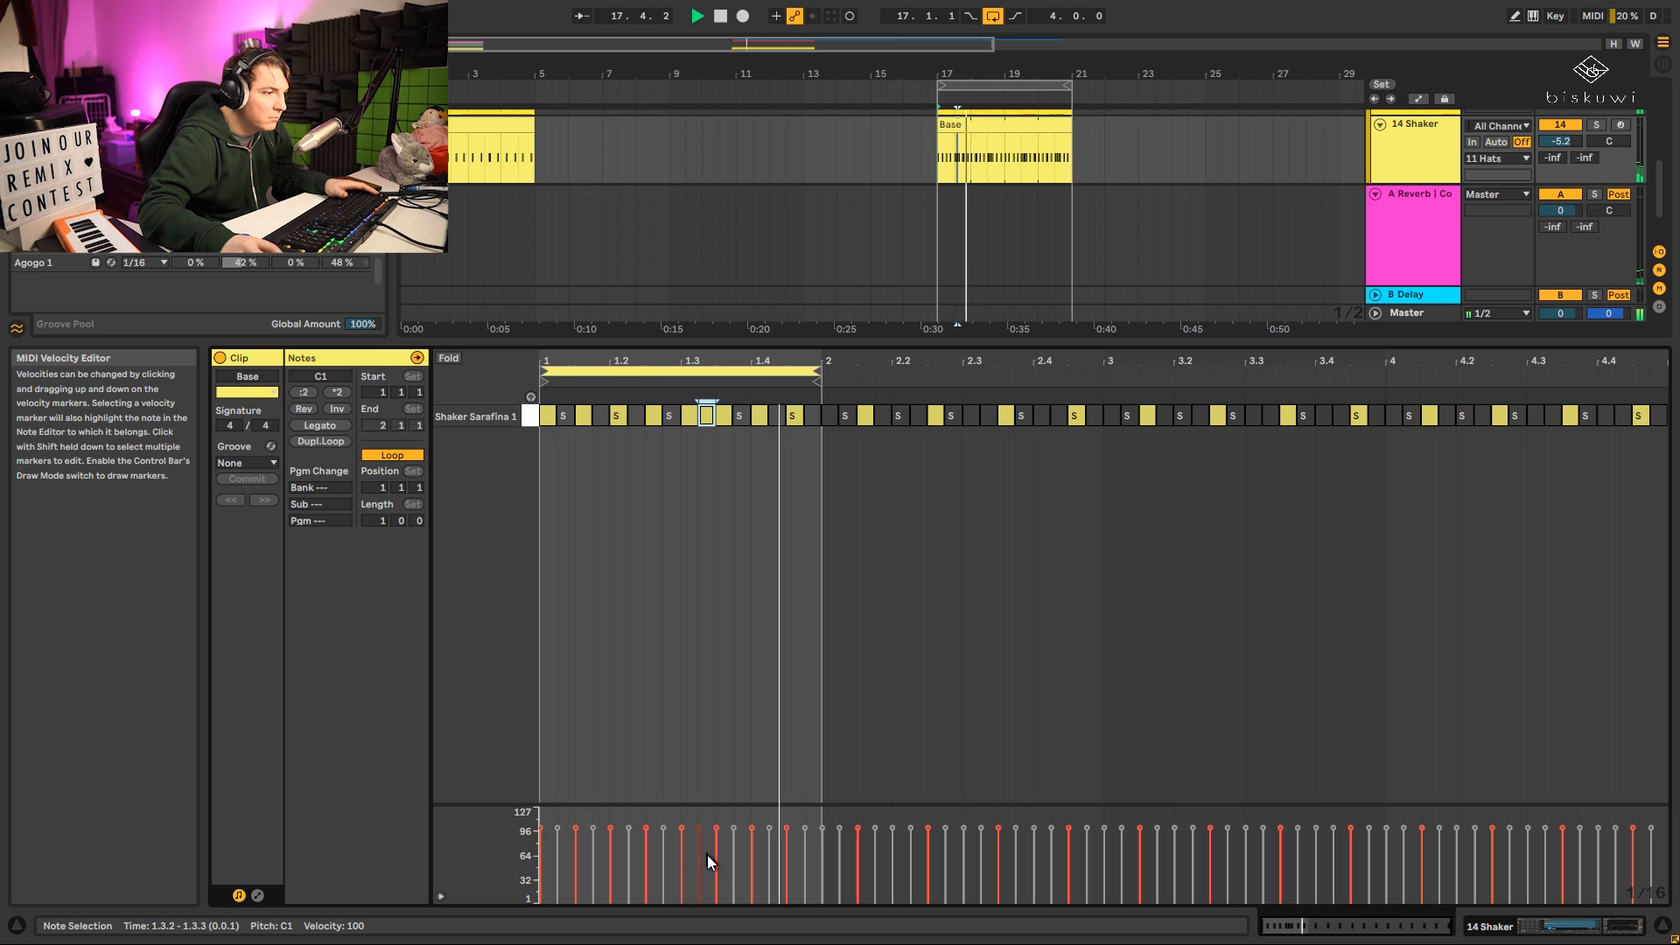
Activate the shaker note at 1.1.4, lower the velocities of notes 1.3.2 and 1.1.4, and set note 1.1.1's velocity to 82.
mouse_move(717, 829)
mouse_down()
mouse_move(717, 853)
mouse_move(703, 819)
mouse_move(696, 877)
mouse_up()
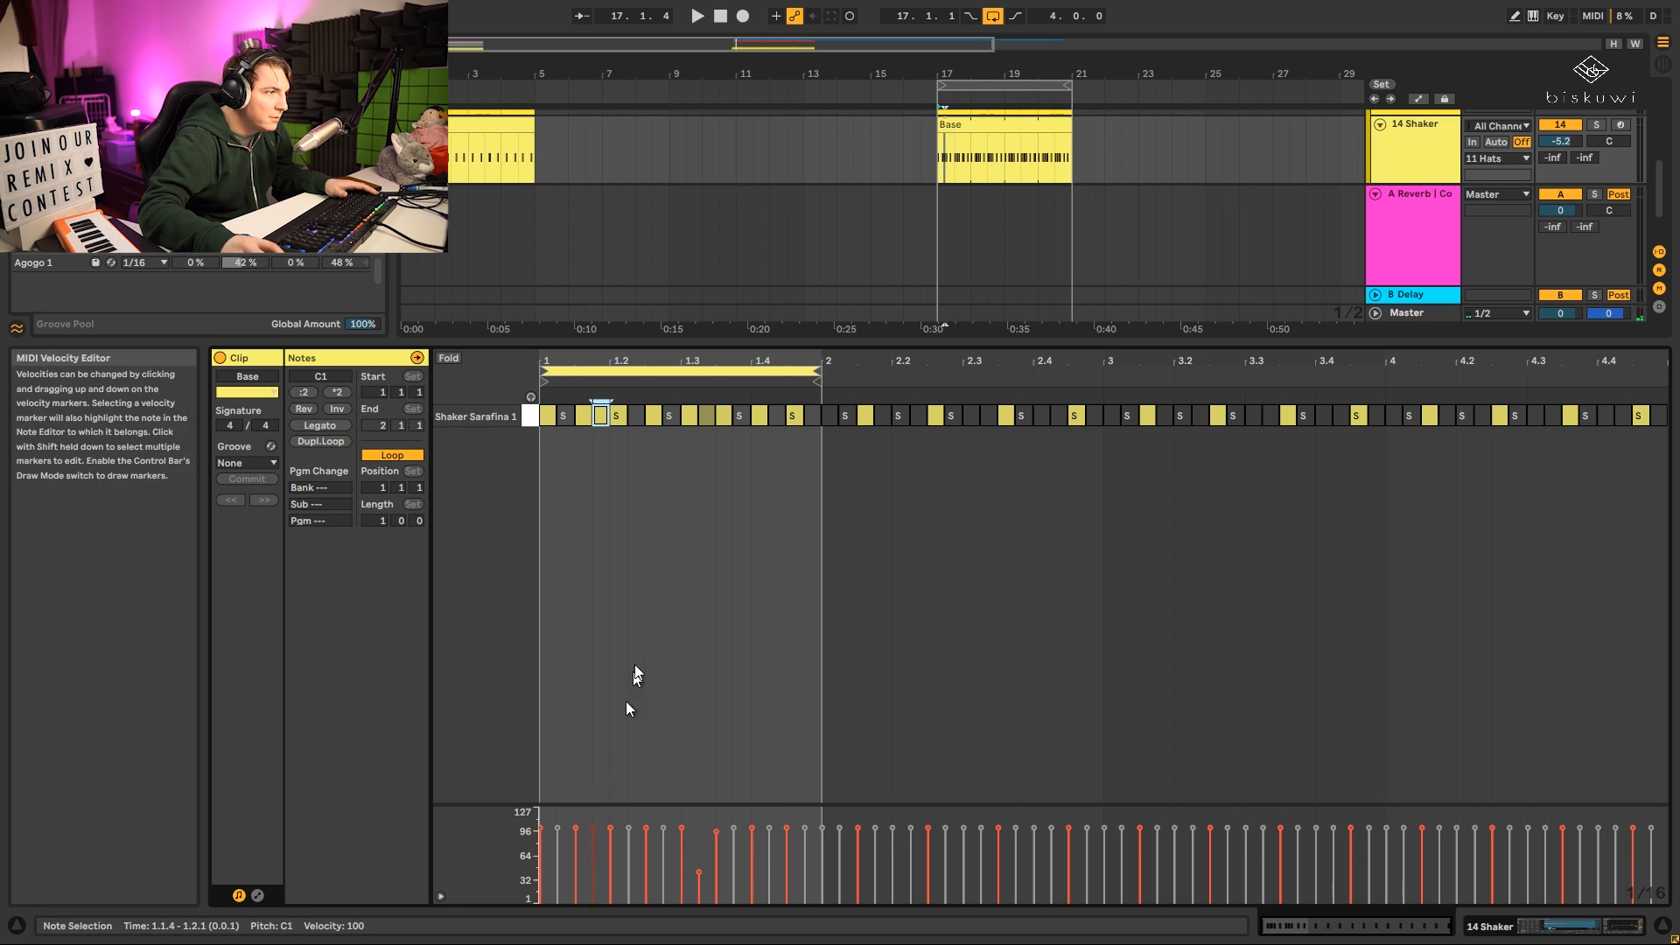
drag(593, 824, 540, 836)
key(space)
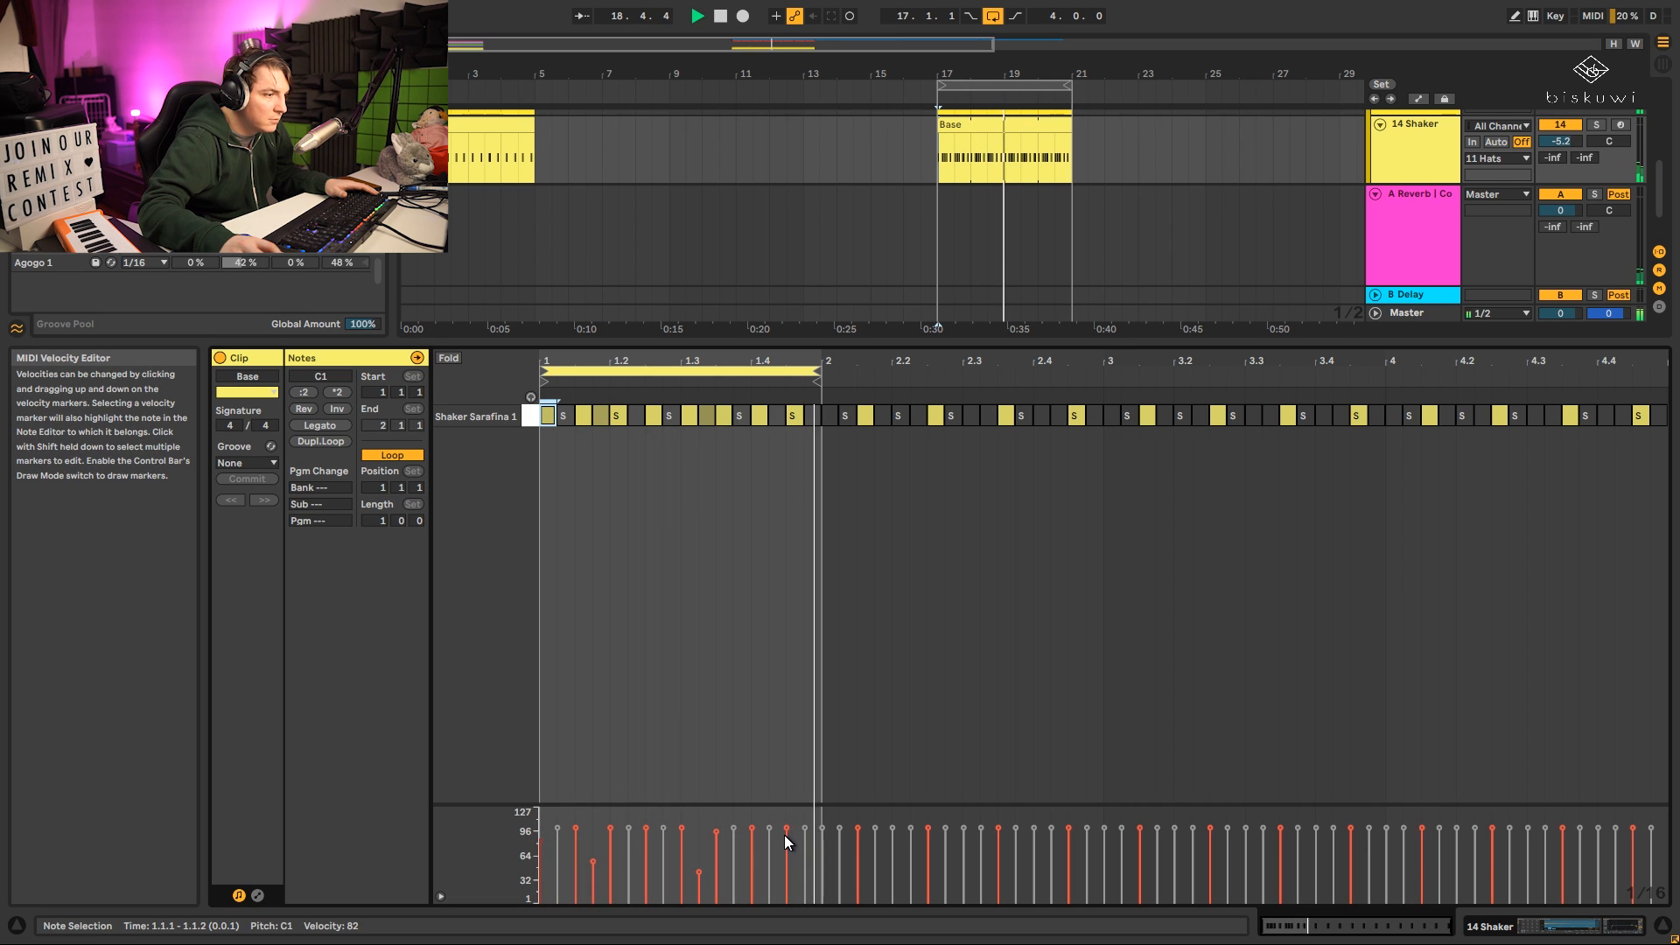
Extend the Shaker clip's loop to 1.2.0, activate notes 2.1.1, 2.1.4 and 2.2.1, and ramp the velocities up from 2.1.3.
key(space)
mouse_move(819, 376)
mouse_down()
mouse_move(973, 387)
mouse_move(902, 422)
mouse_up()
click(884, 416)
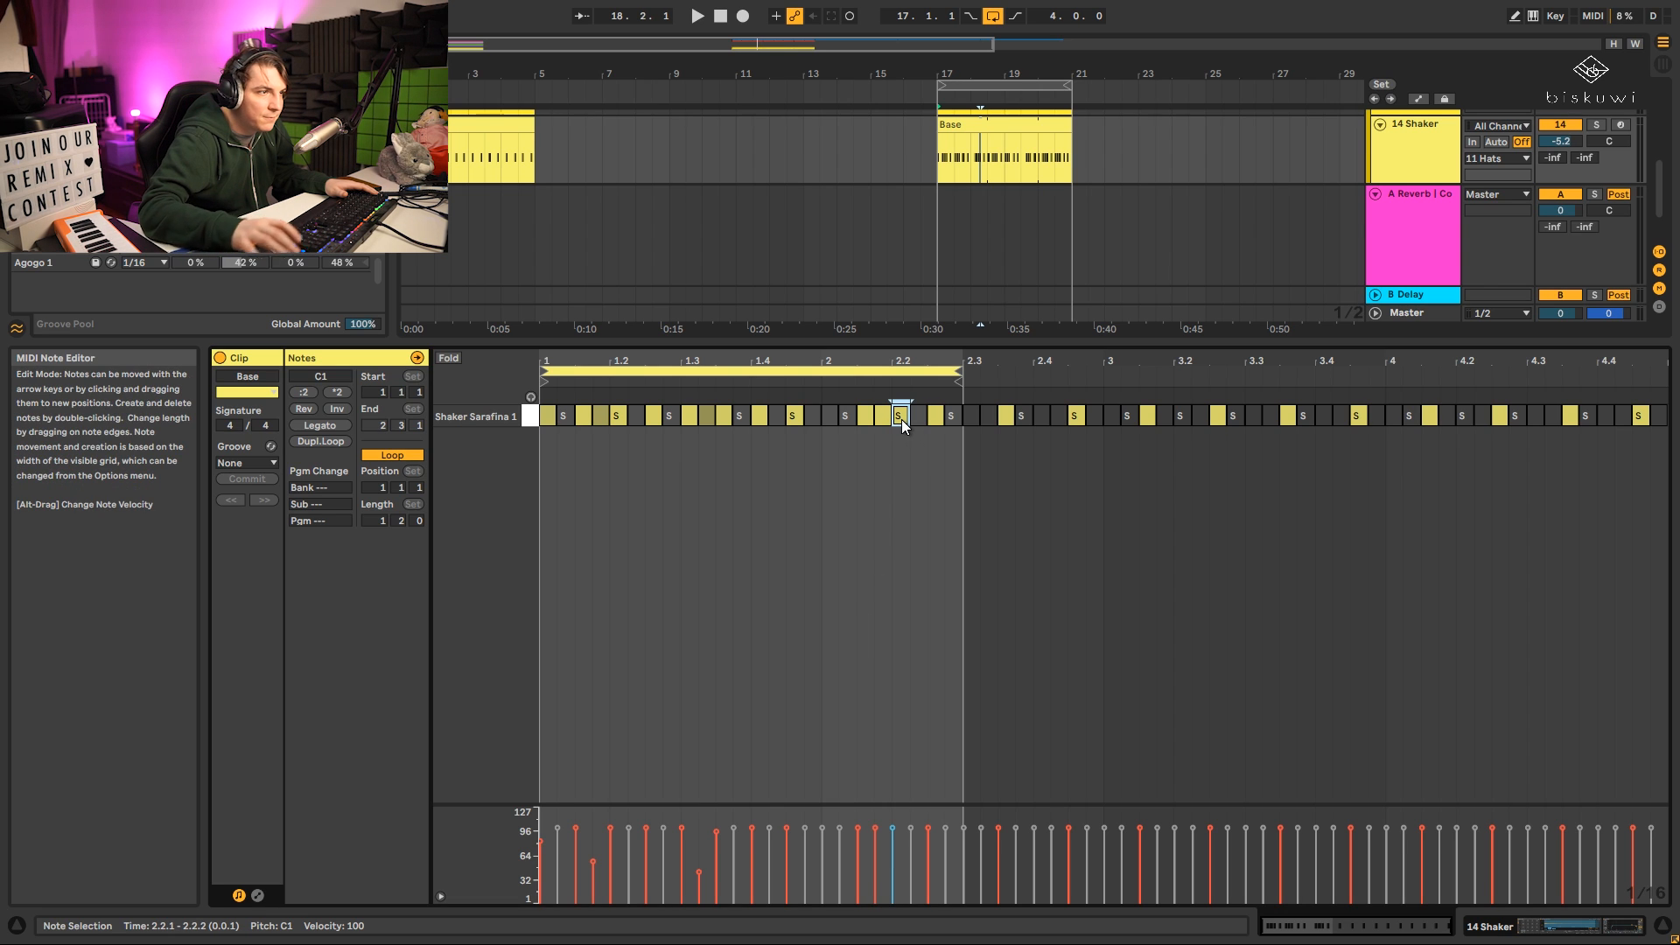
double_click(831, 415)
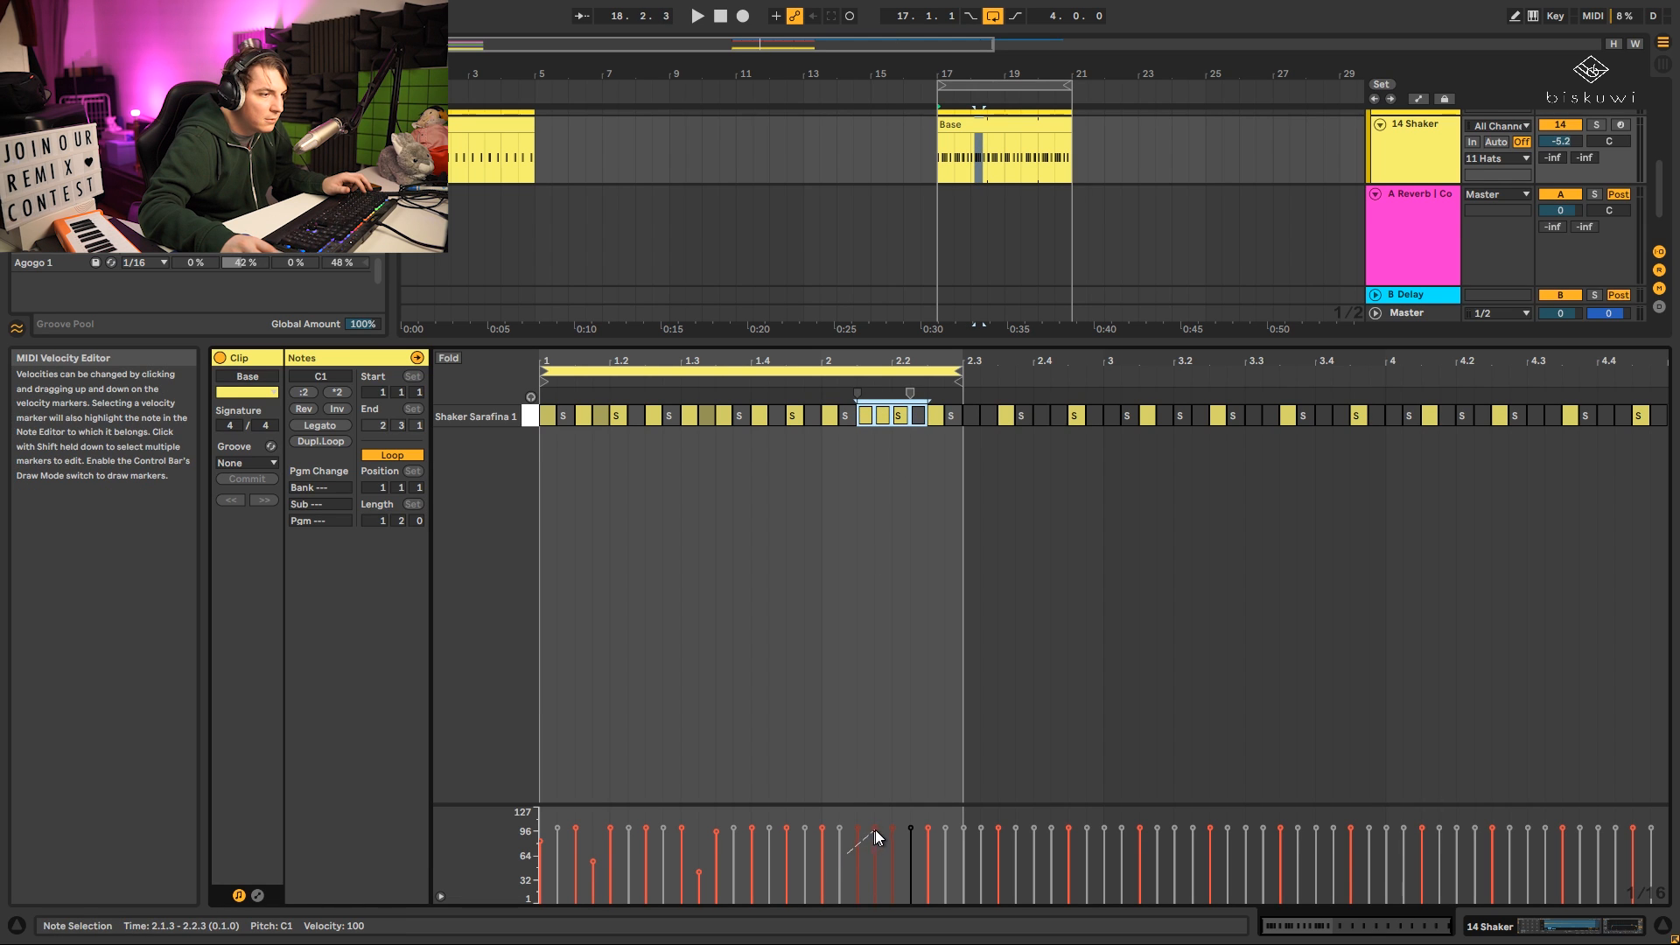
click(863, 607)
key(space)
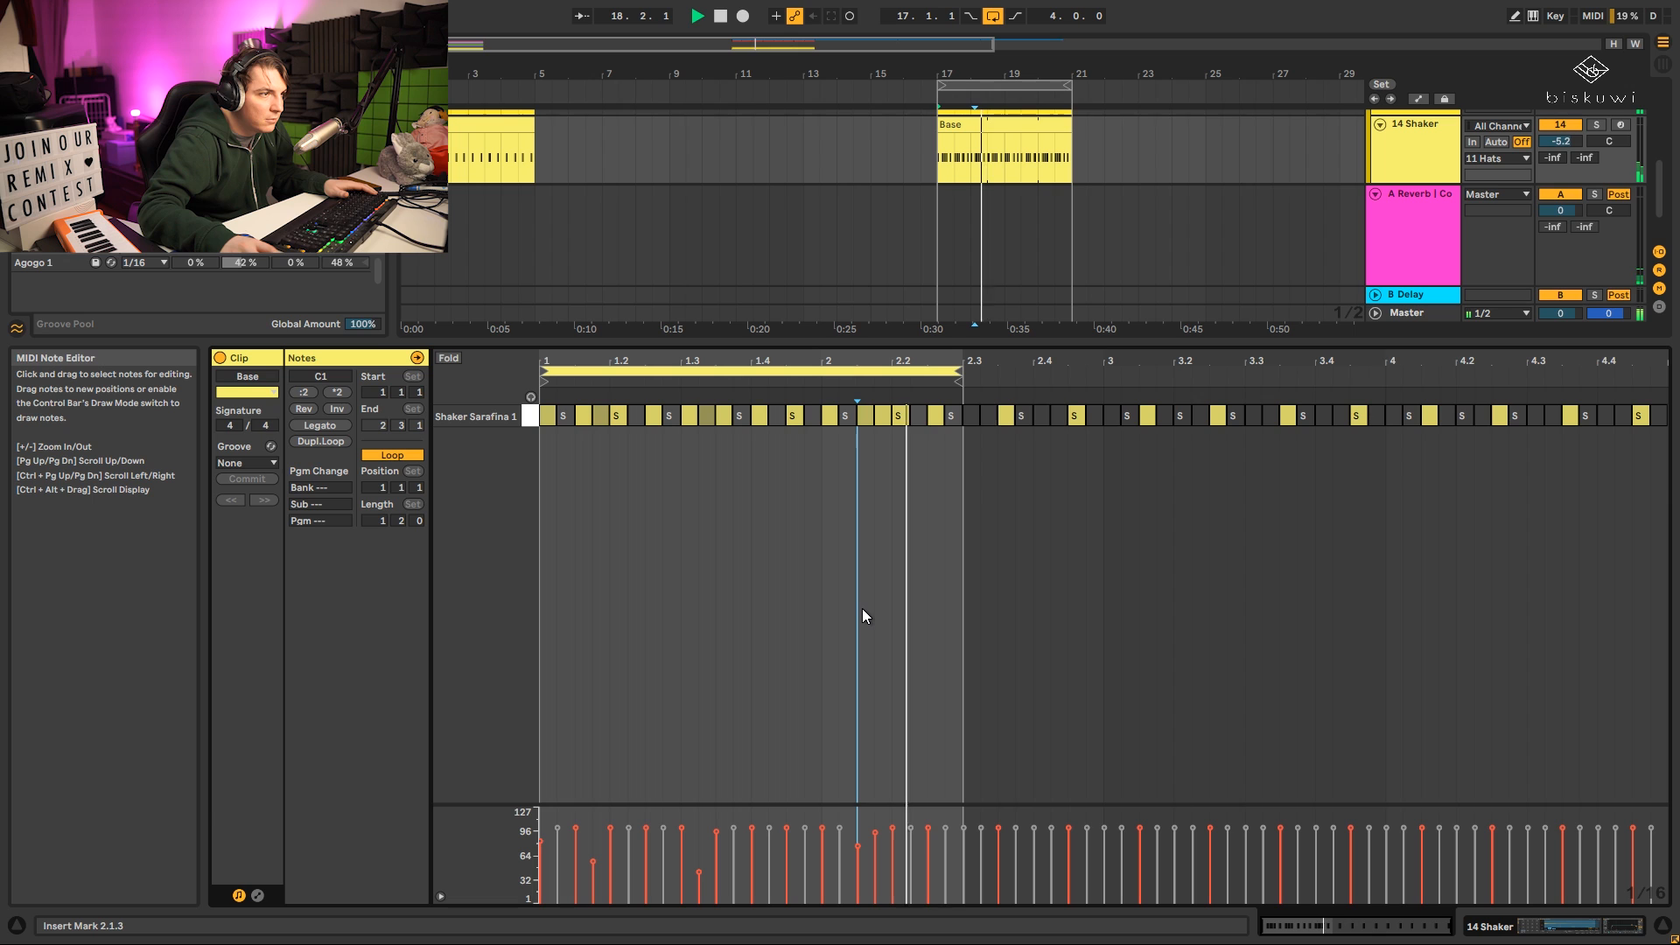
Set the Shaker track's volume to -3.8 dB and transpose its Shaker Sarafina 1 sample by -4 st while auditioning it soloed.
key(shift+Tab)
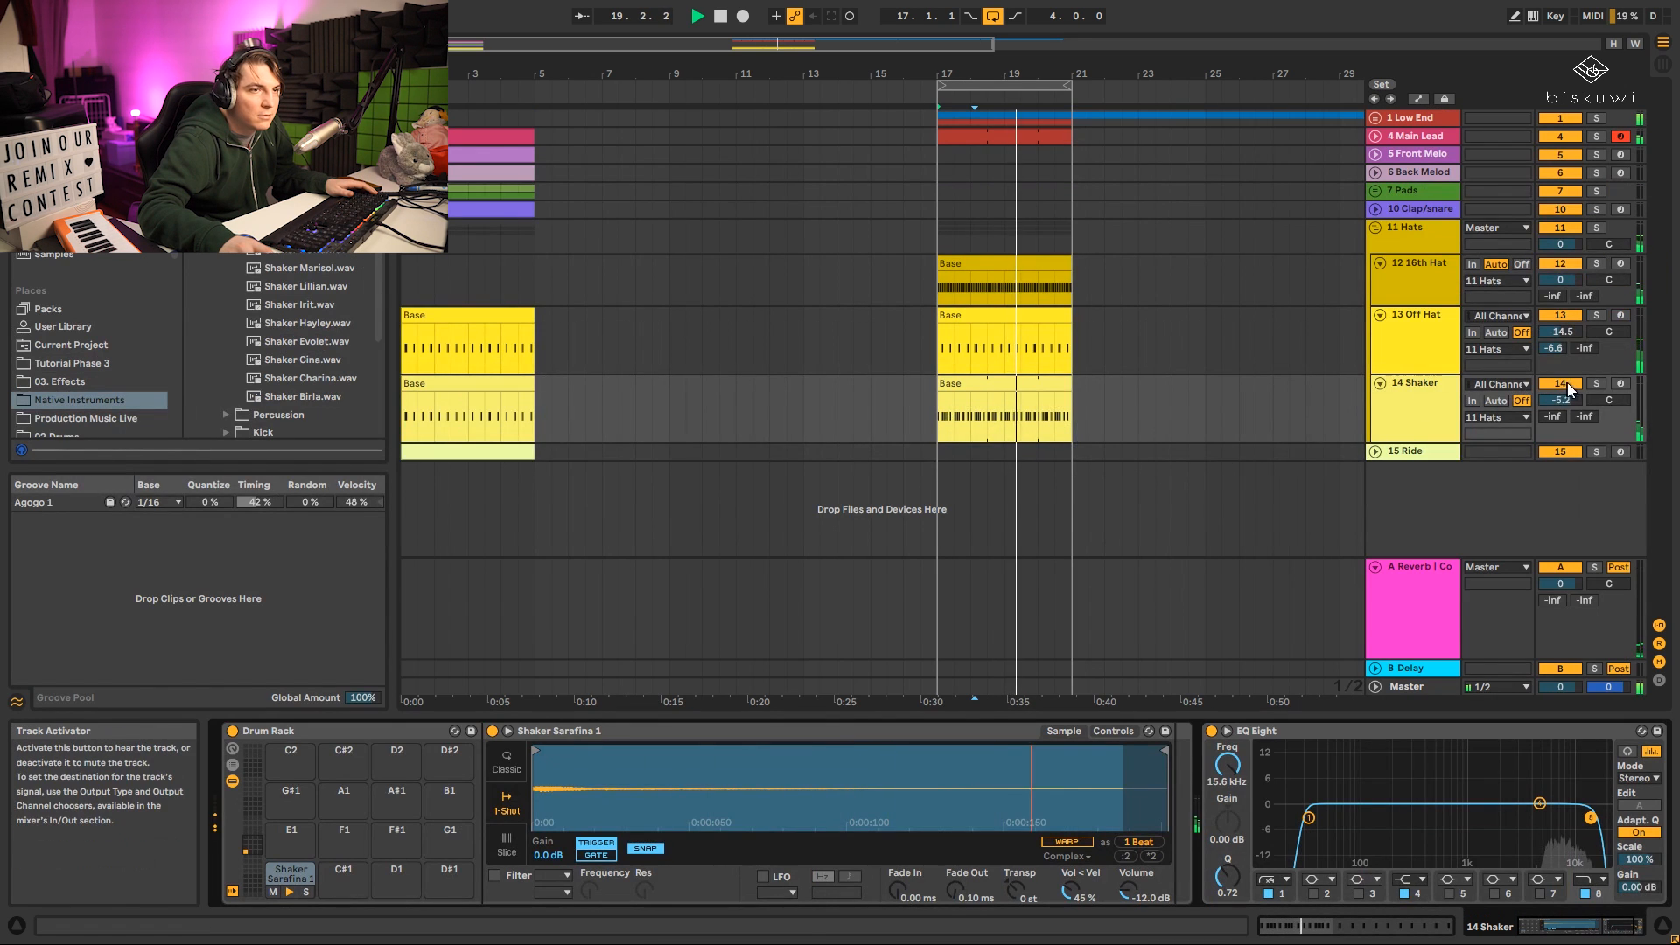
drag(1561, 400, 1561, 389)
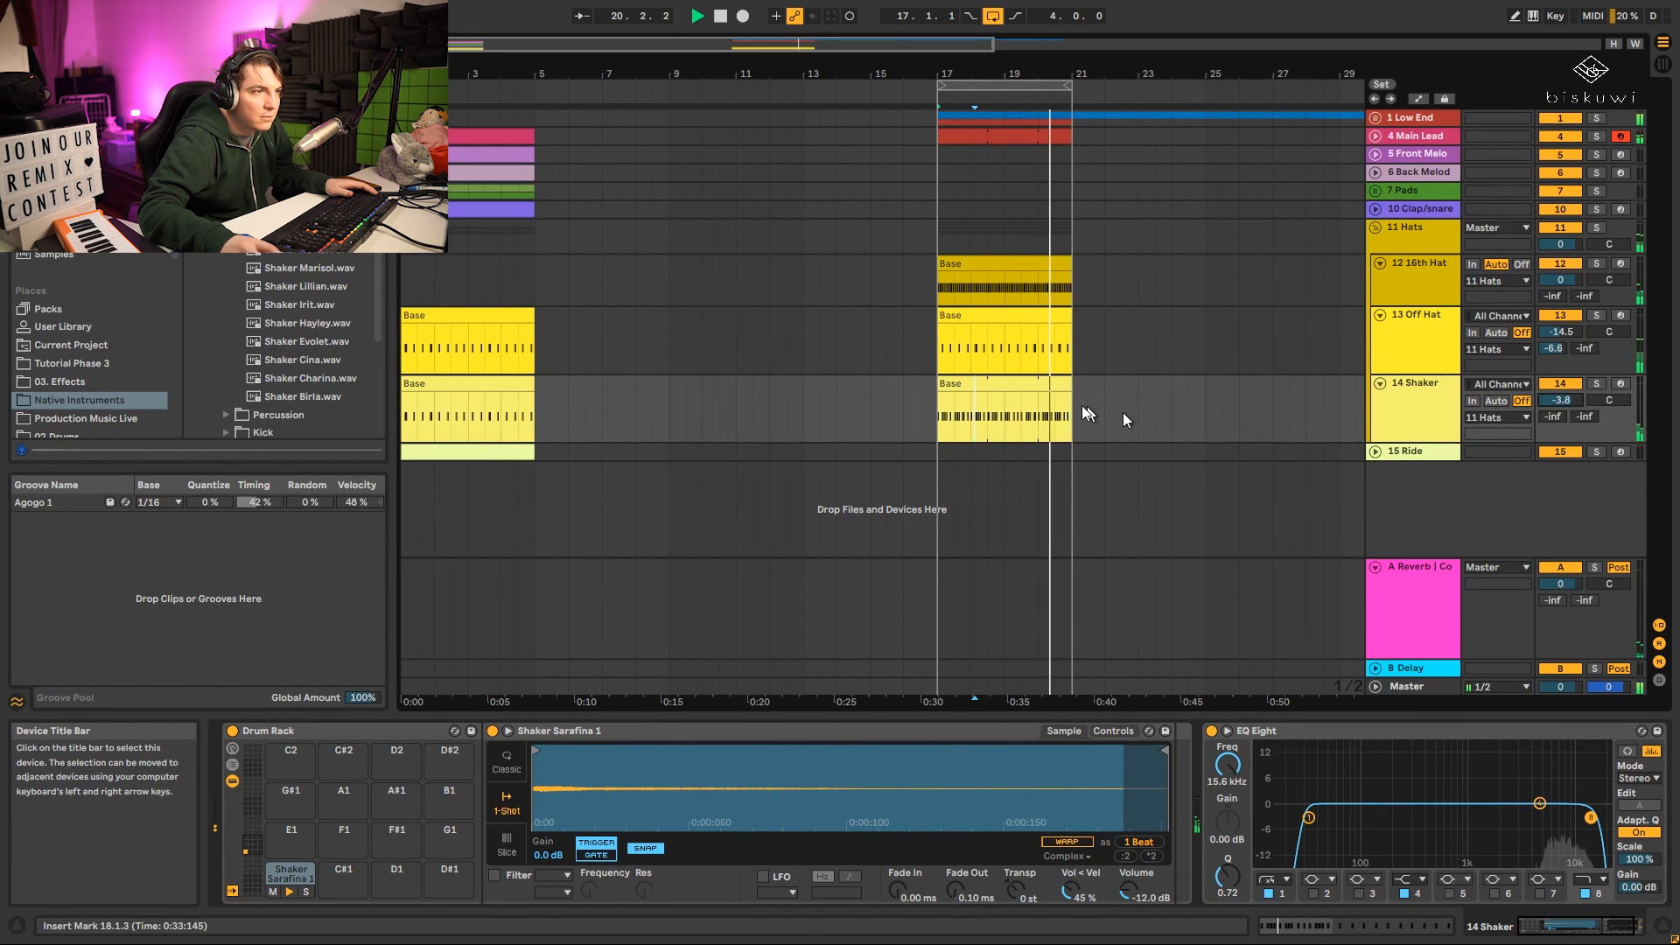
click(1596, 383)
drag(1017, 887, 1017, 910)
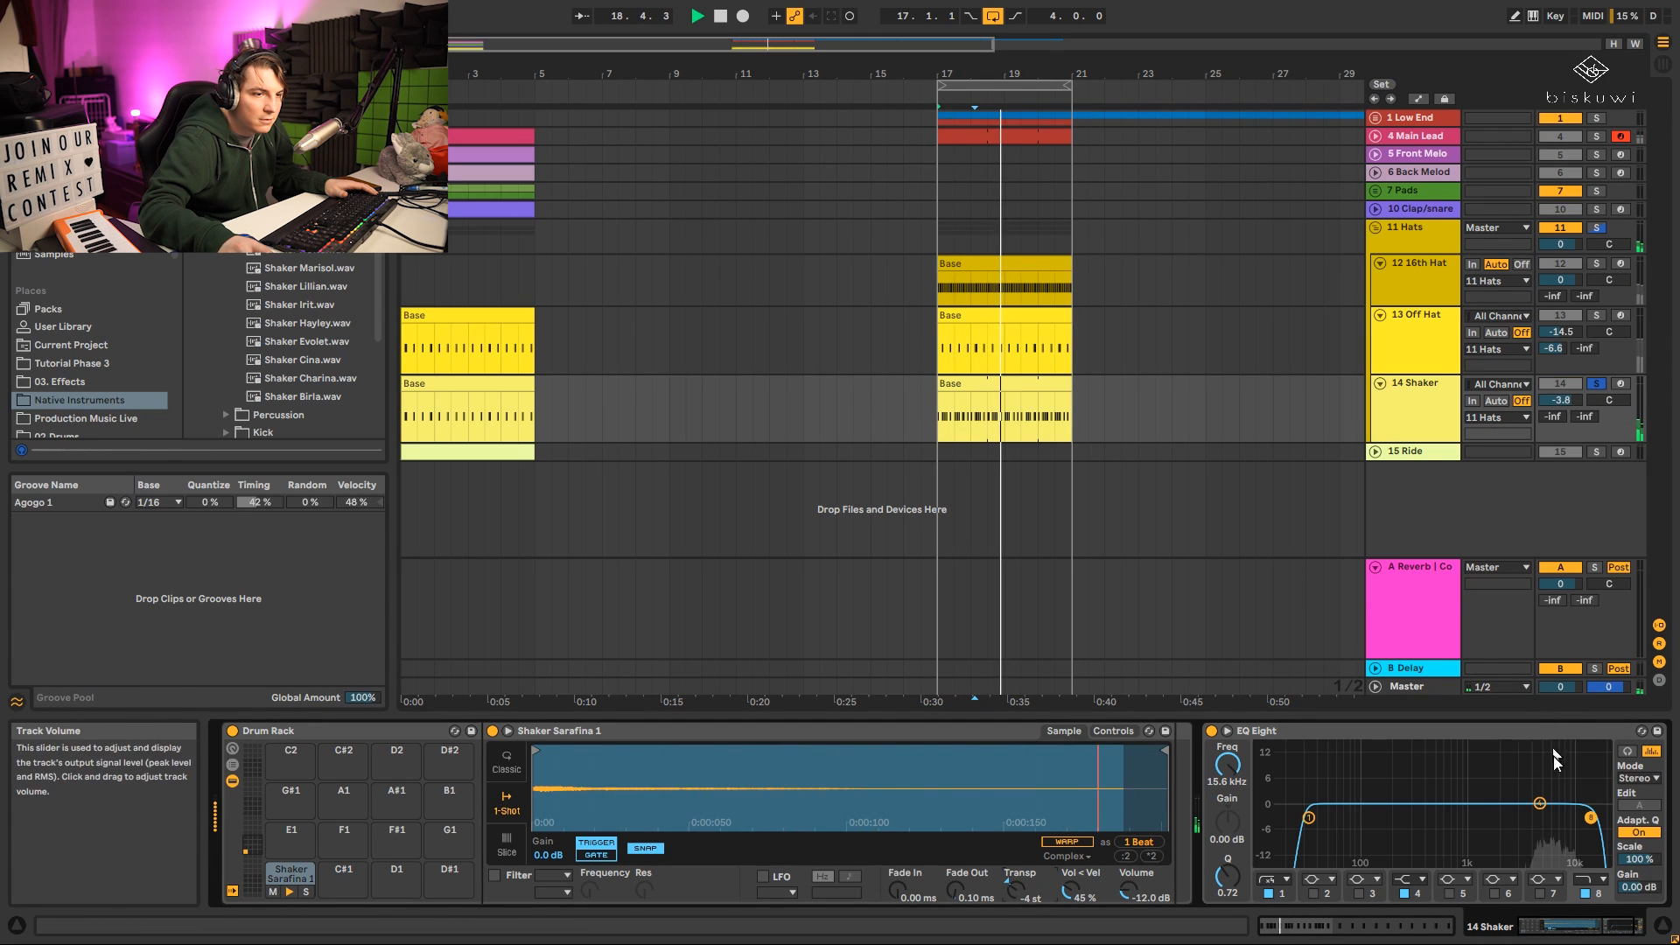
click(1595, 385)
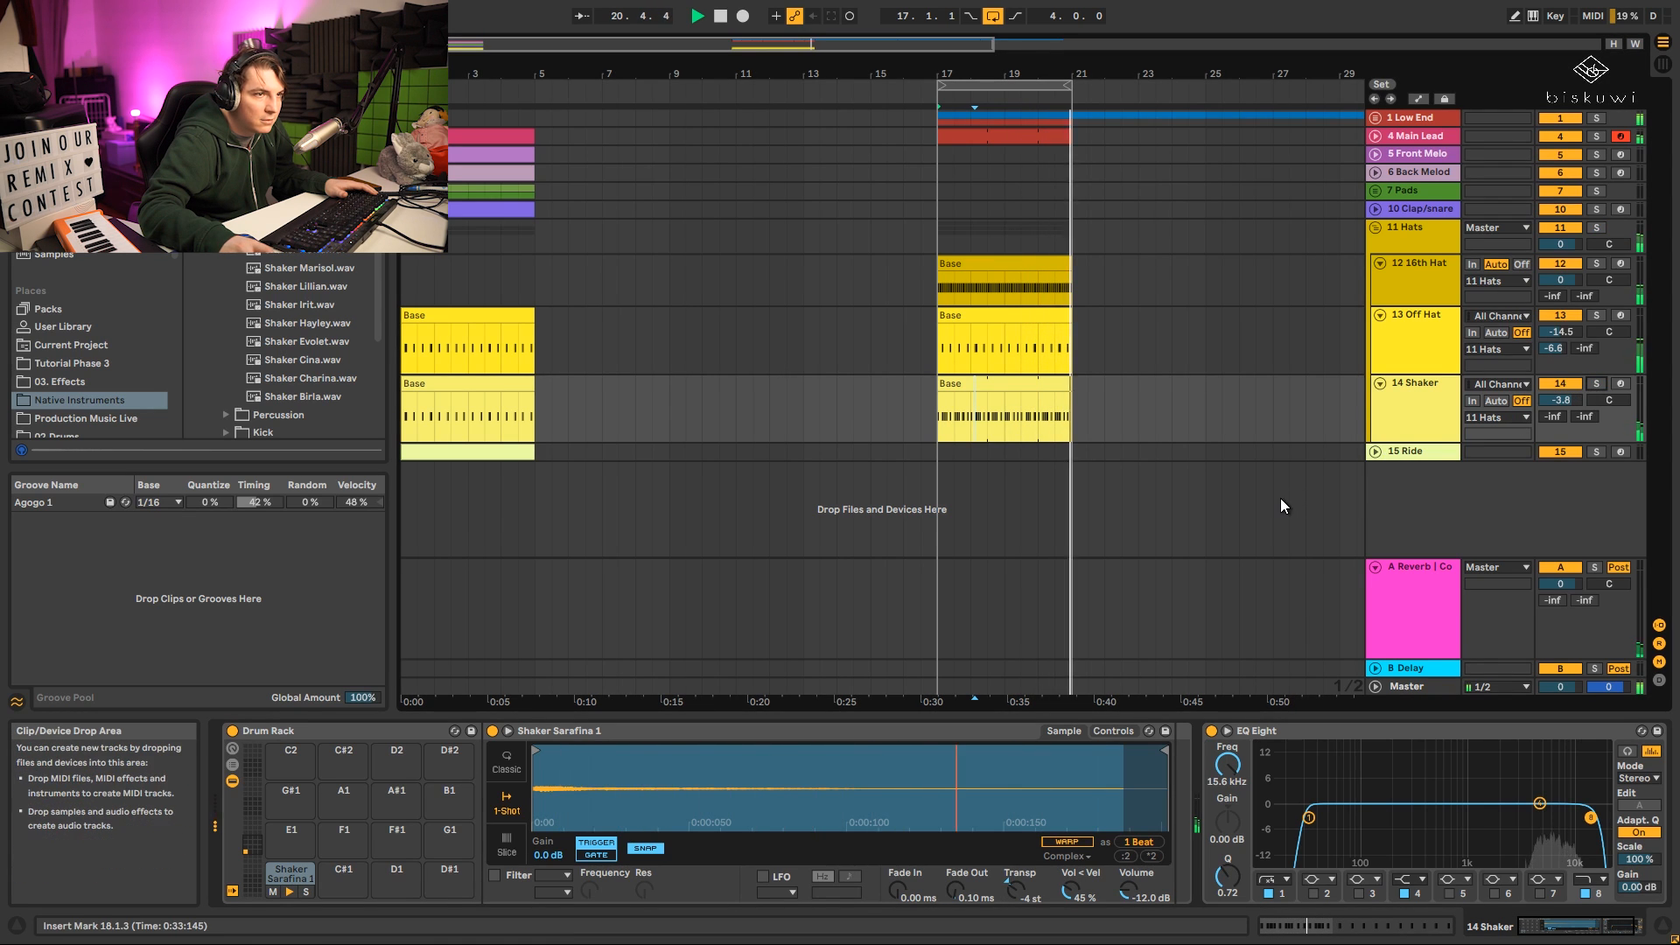
key(space)
Search the browser for "compress" and add a Compressor after the Shaker track's EQ Eight.
click(1399, 408)
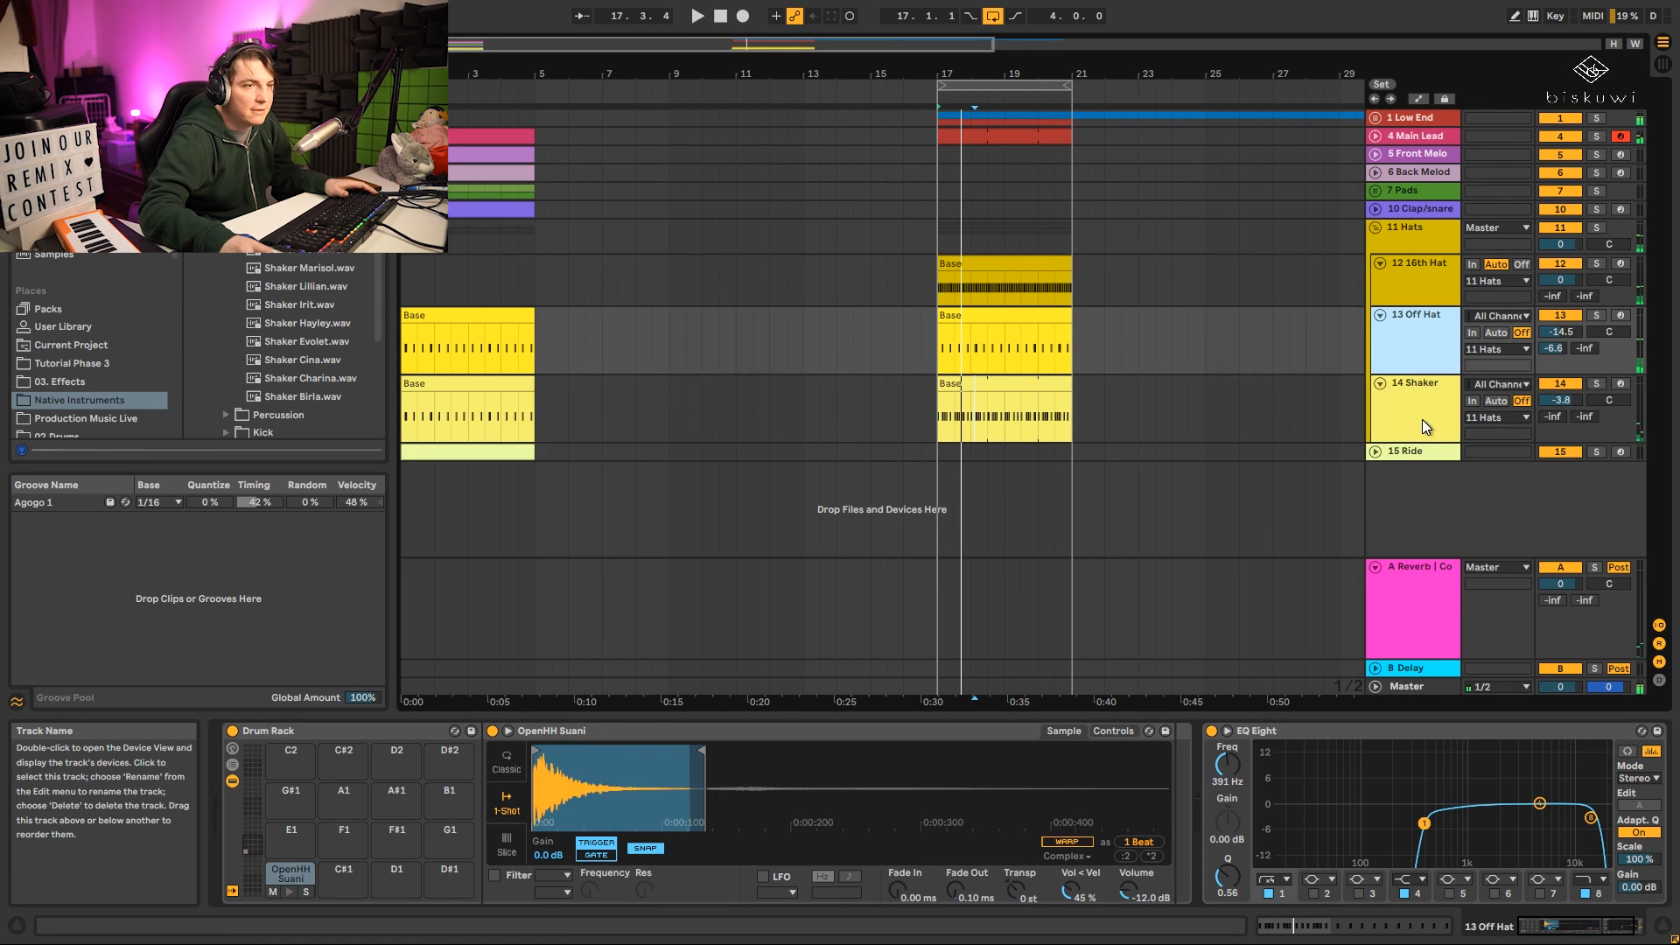
click(1632, 926)
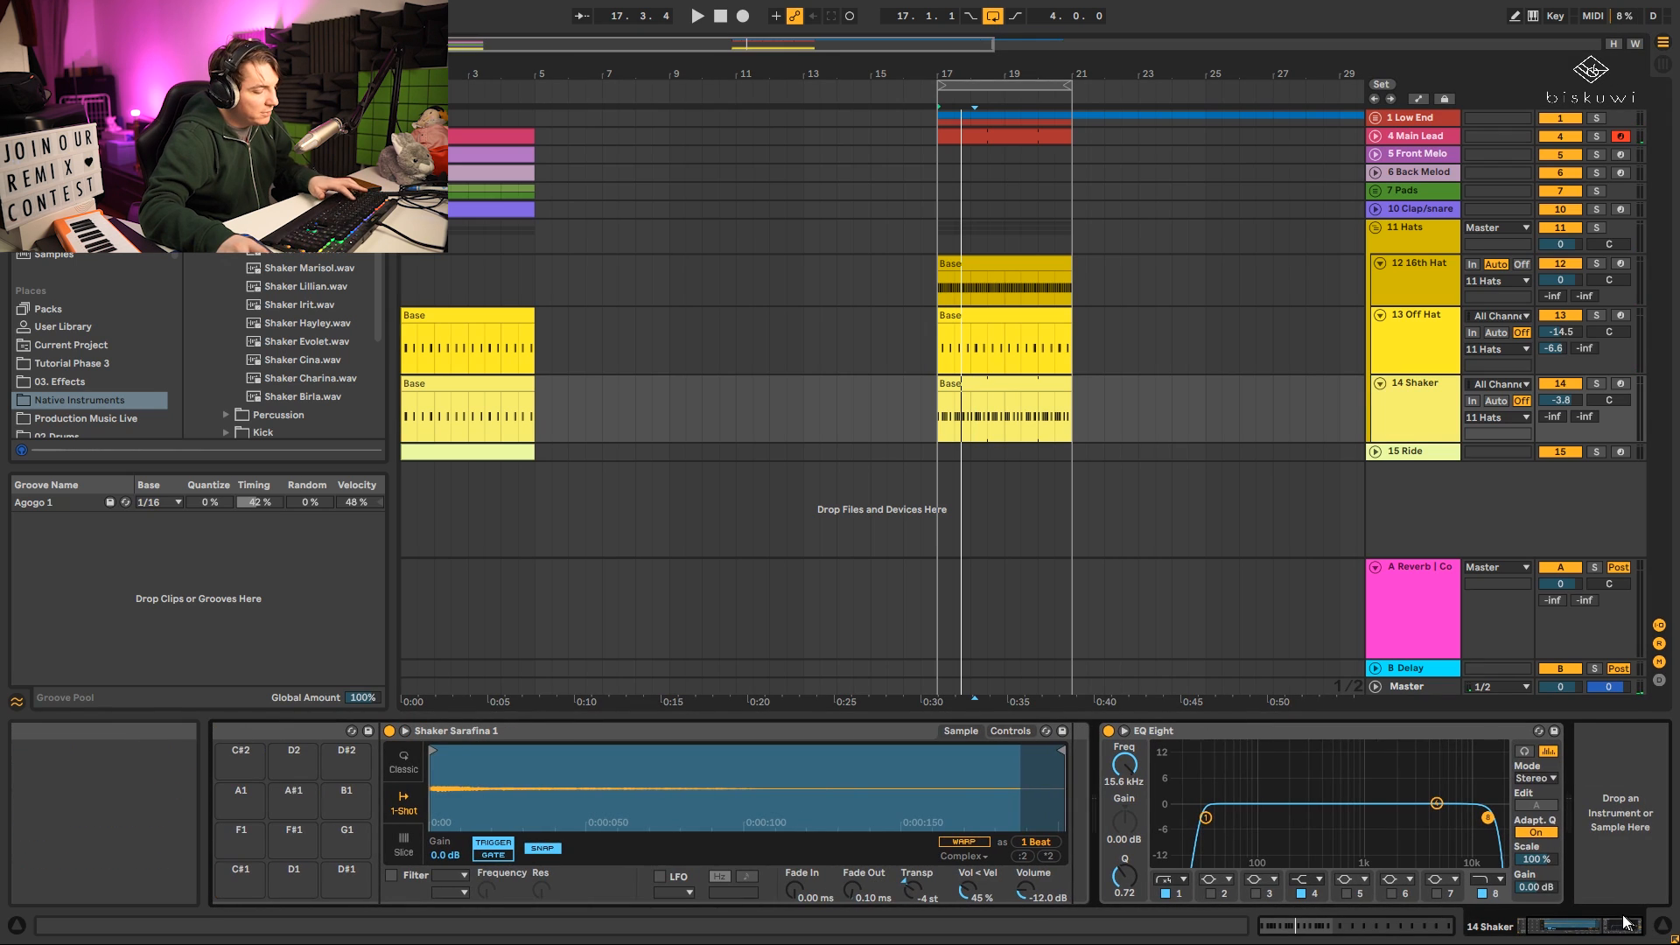
key(ctrl+f)
text(compress)
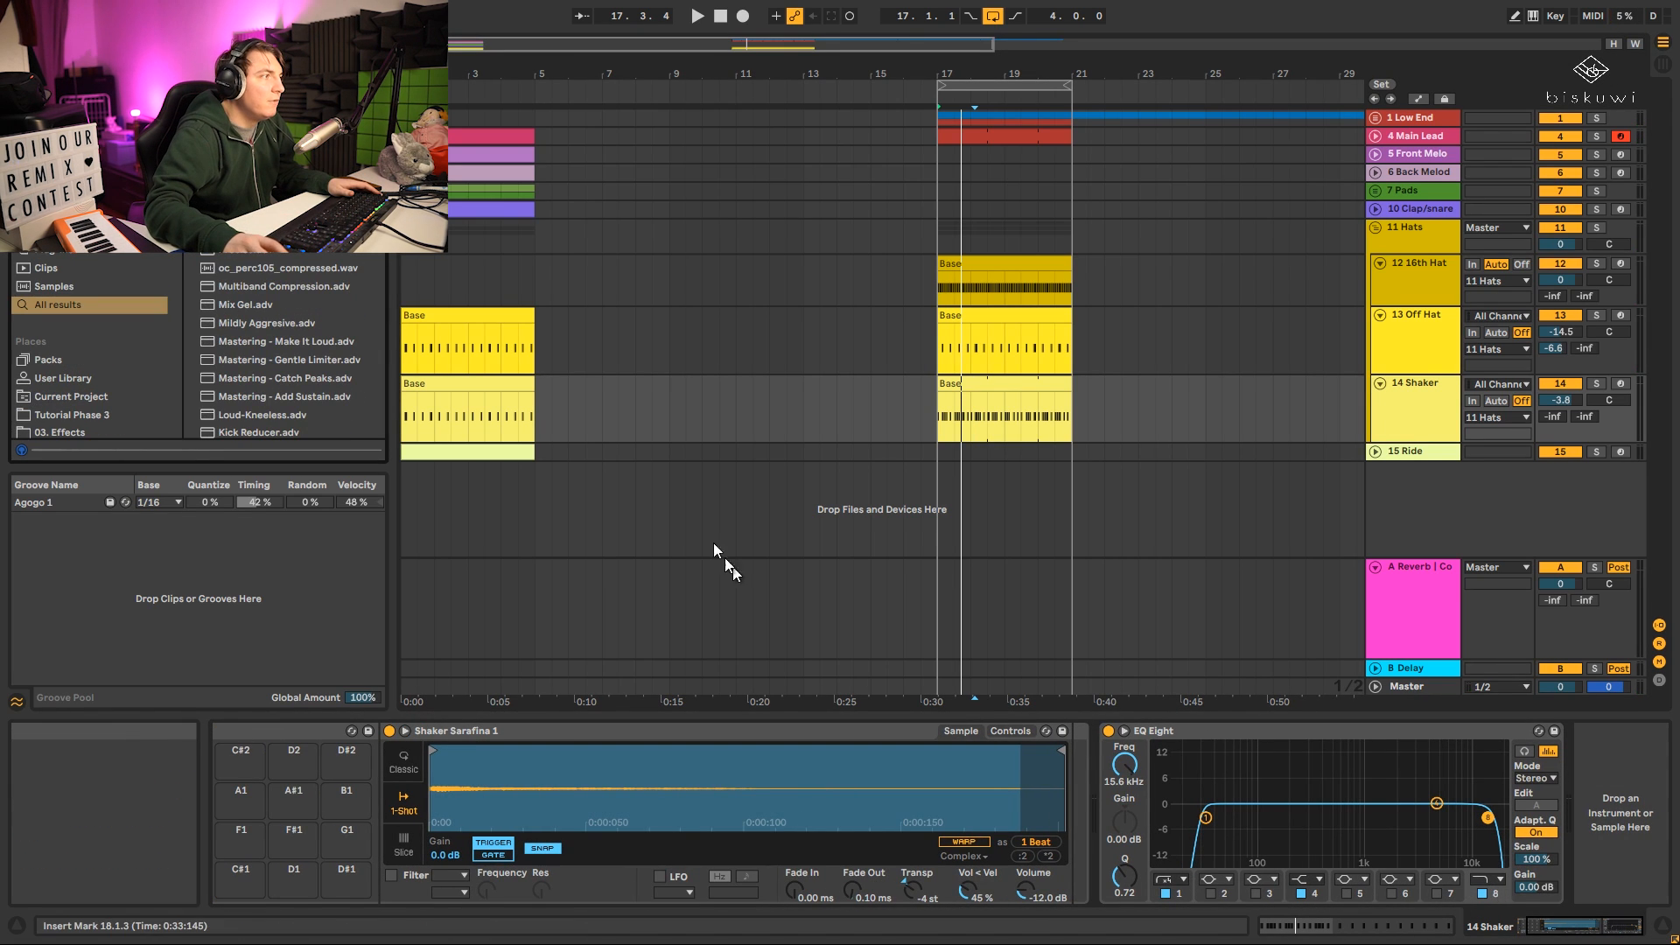
drag(1426, 428, 1399, 411)
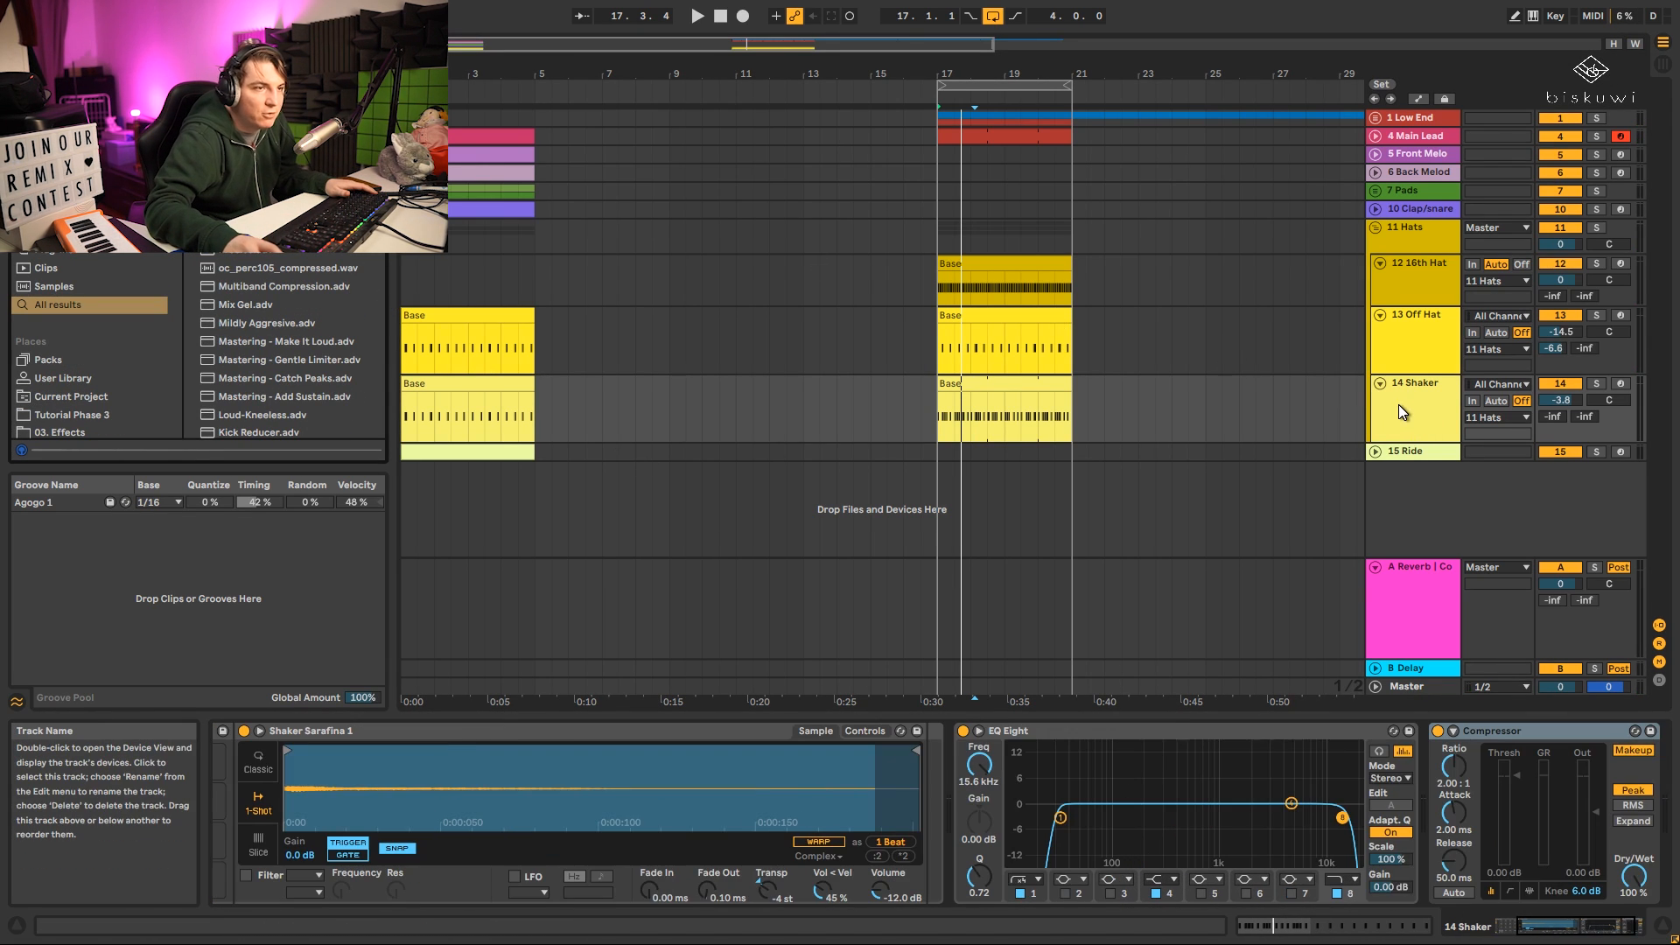
Enable the Shaker Compressor's sidechain with 13 Off Hat, Post FX, as its audio source and play the loop.
click(1453, 731)
click(1468, 777)
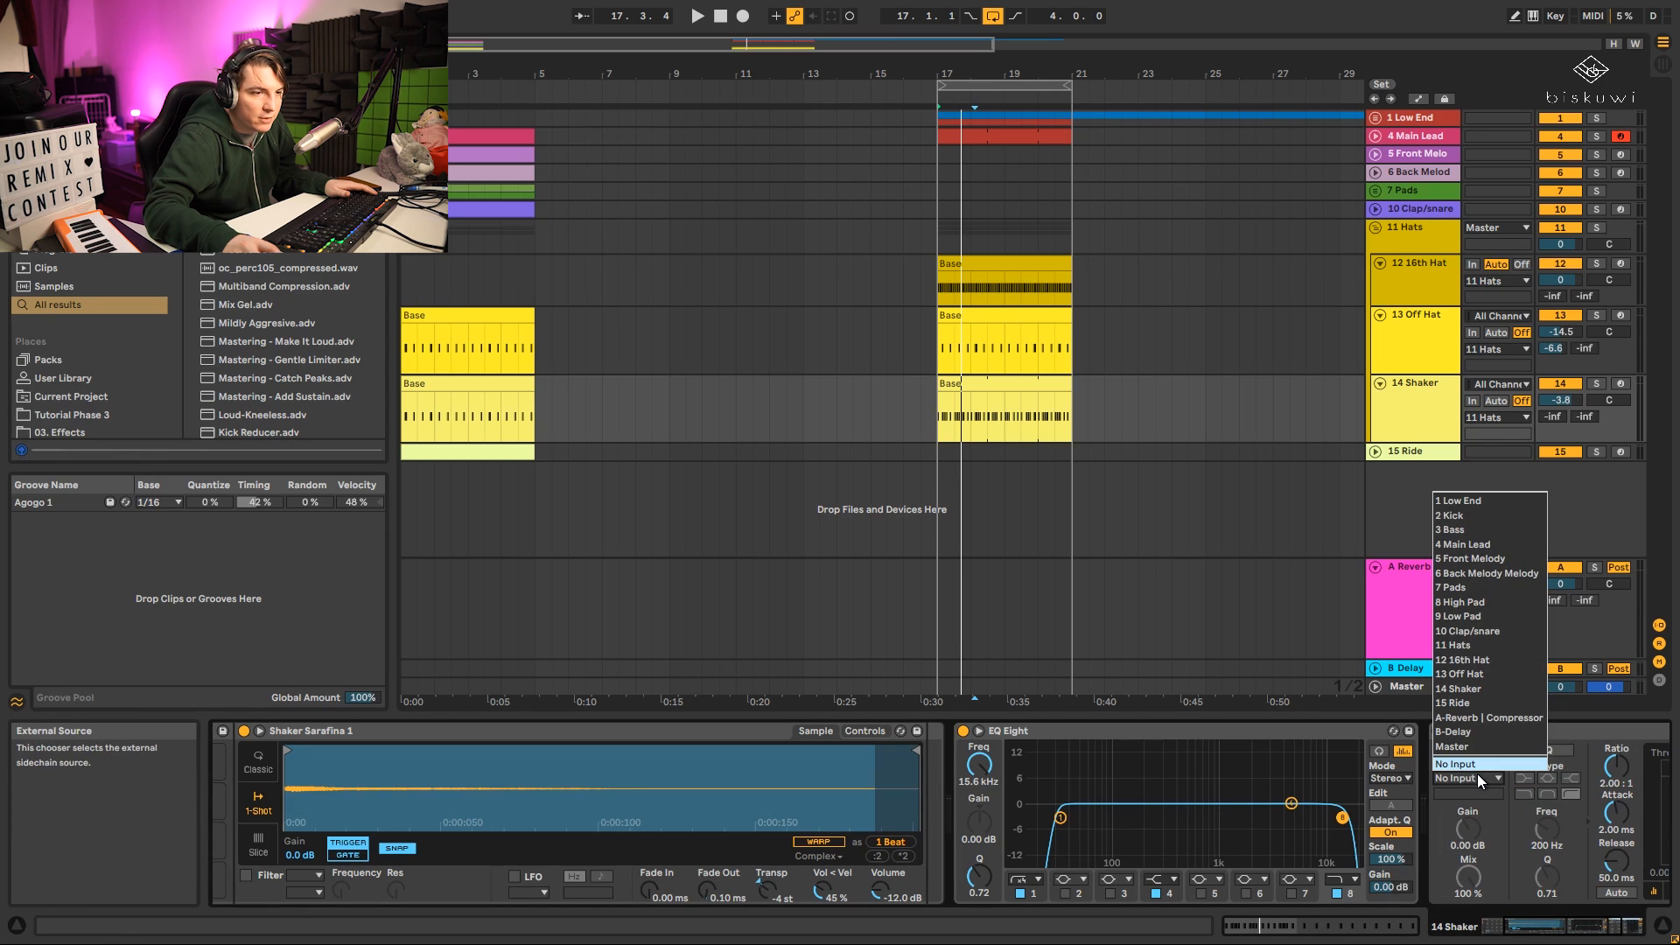
click(1459, 674)
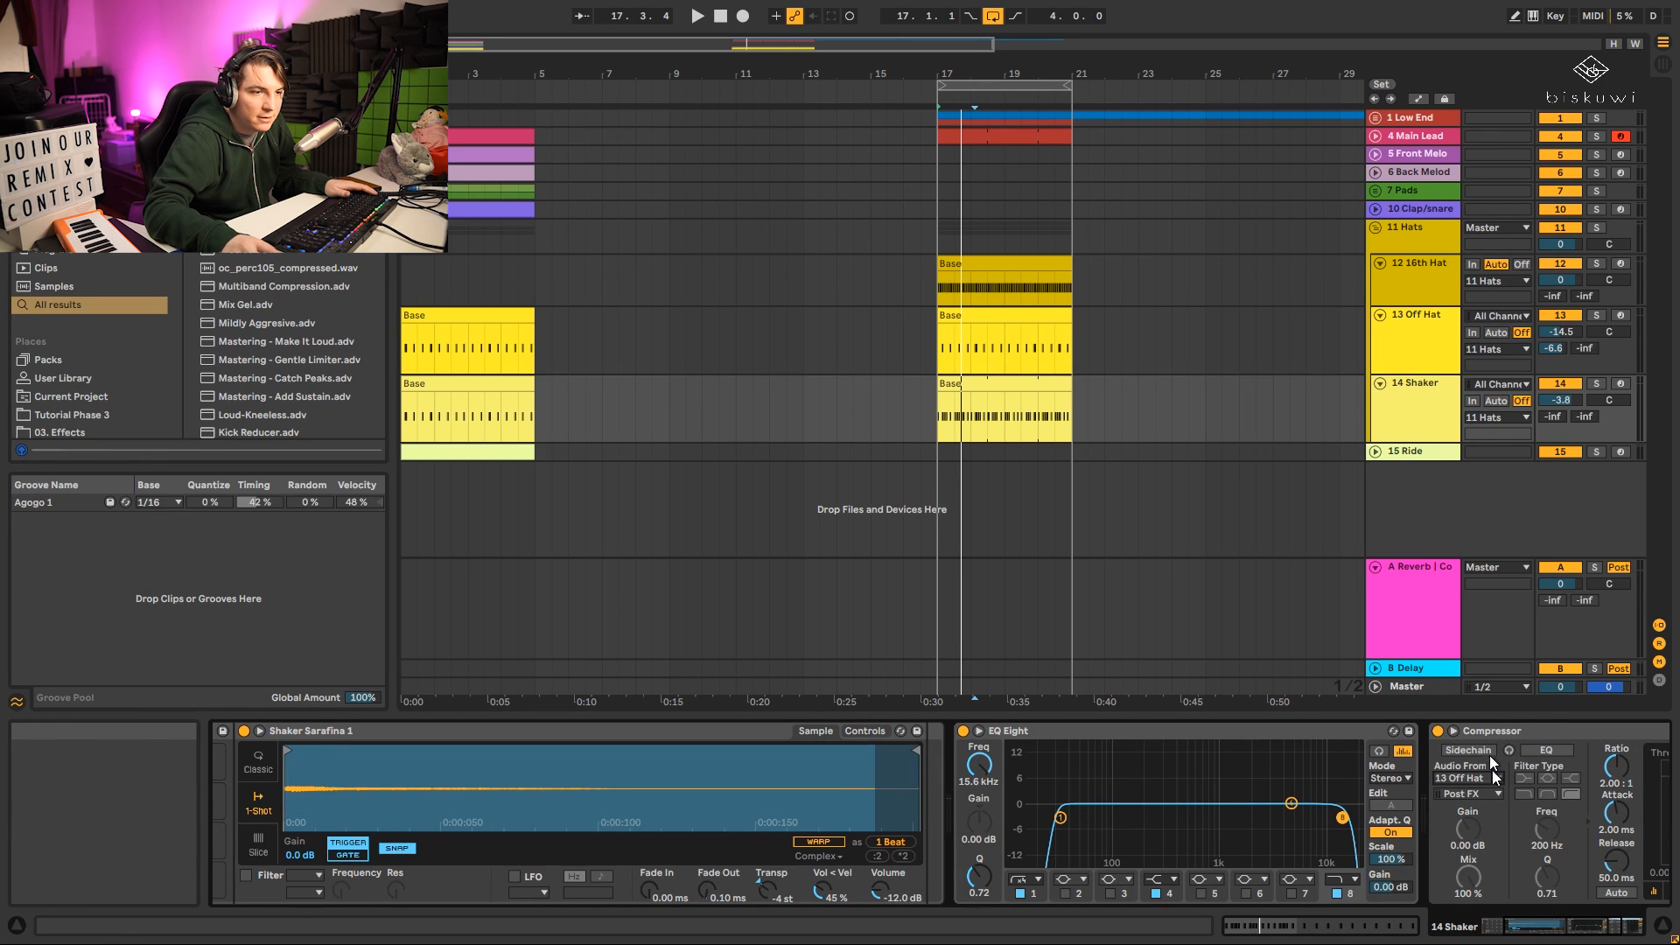
drag(1538, 935, 1564, 934)
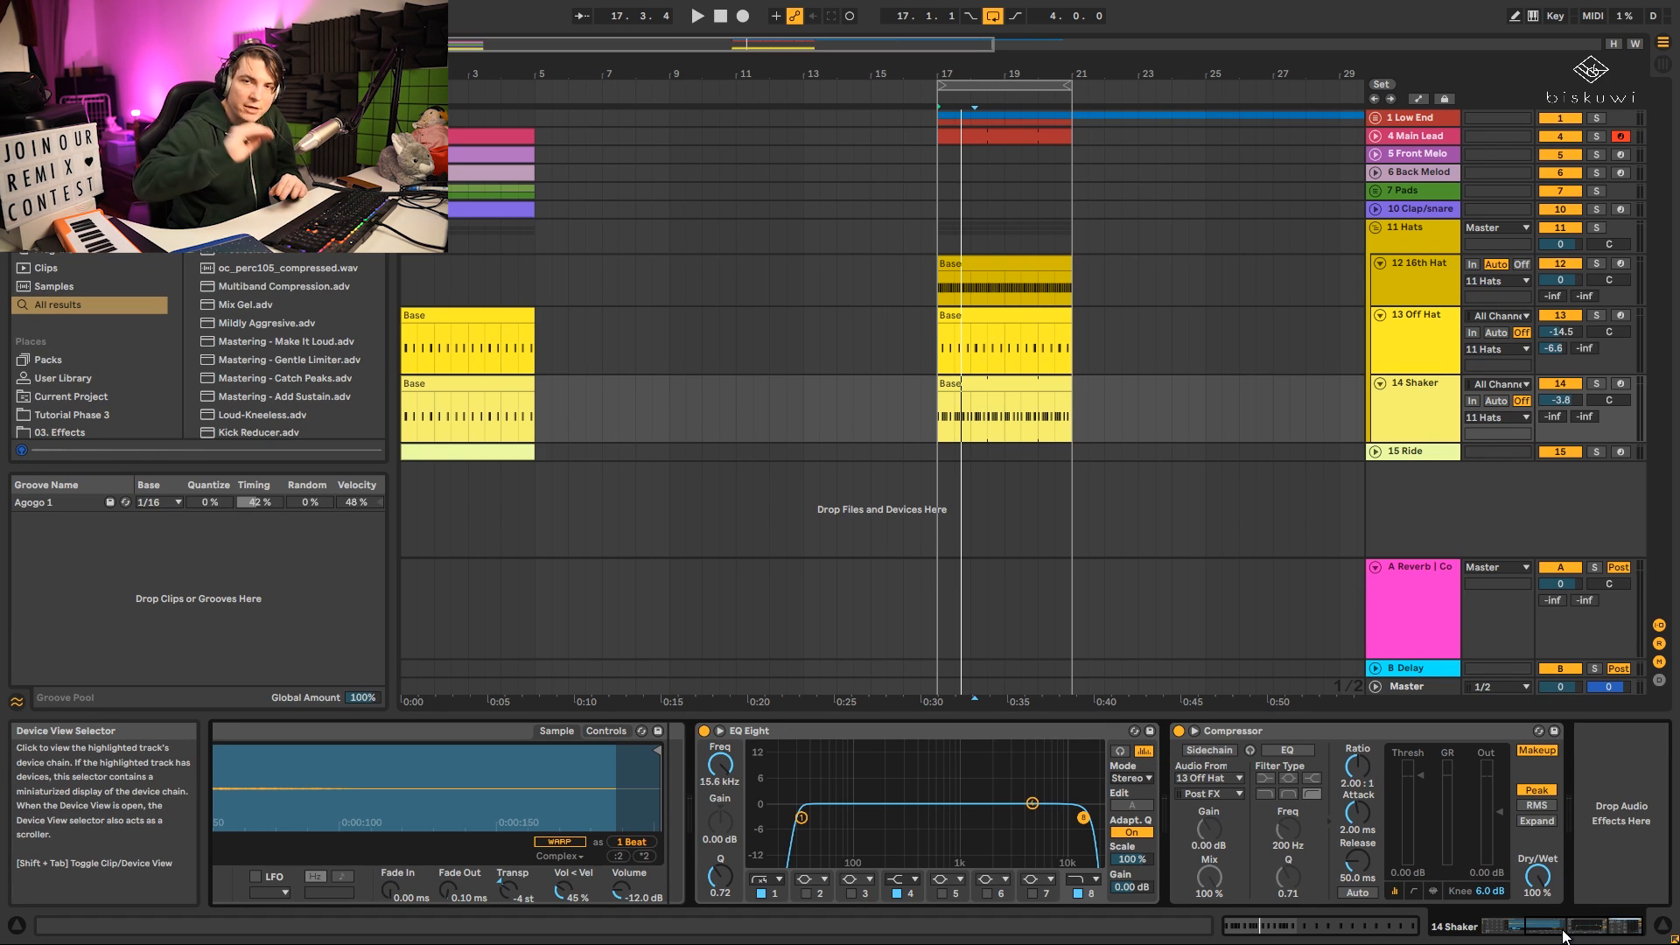
click(1209, 750)
key(space)
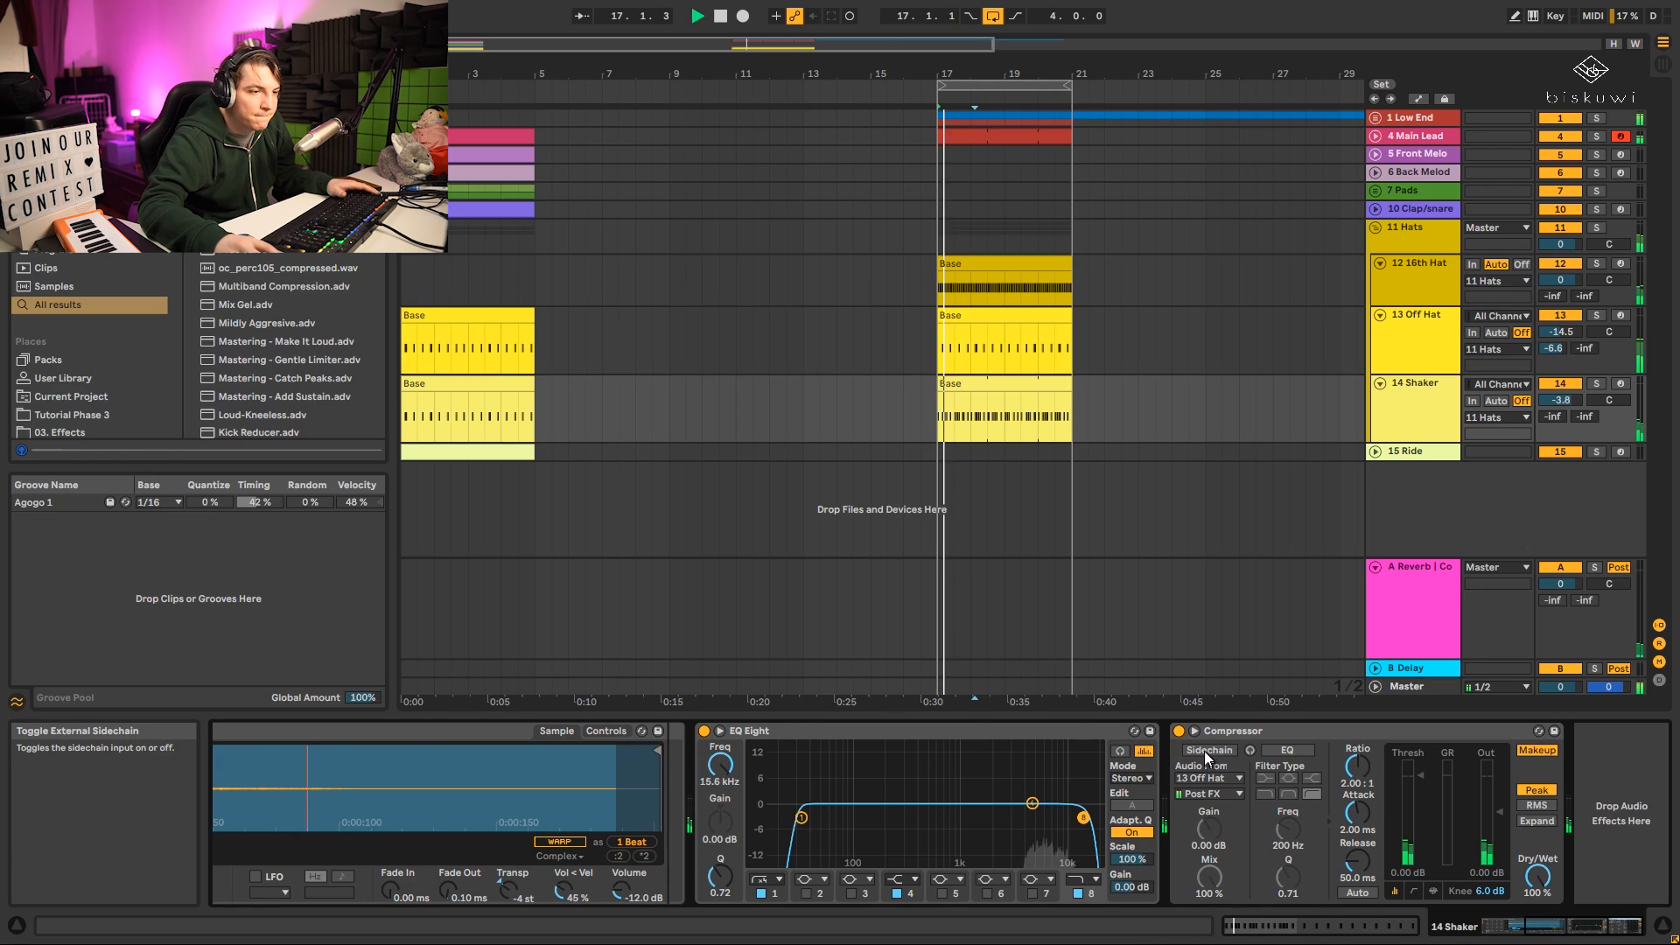
Set the Shaker's Off Hat sidechain Compressor to ratio inf:1, attack 0.61 ms, release 8.81 ms, lookahead 10 ms and threshold -23.2 dB.
drag(1419, 776, 1365, 683)
drag(1358, 813, 1357, 885)
click(1434, 891)
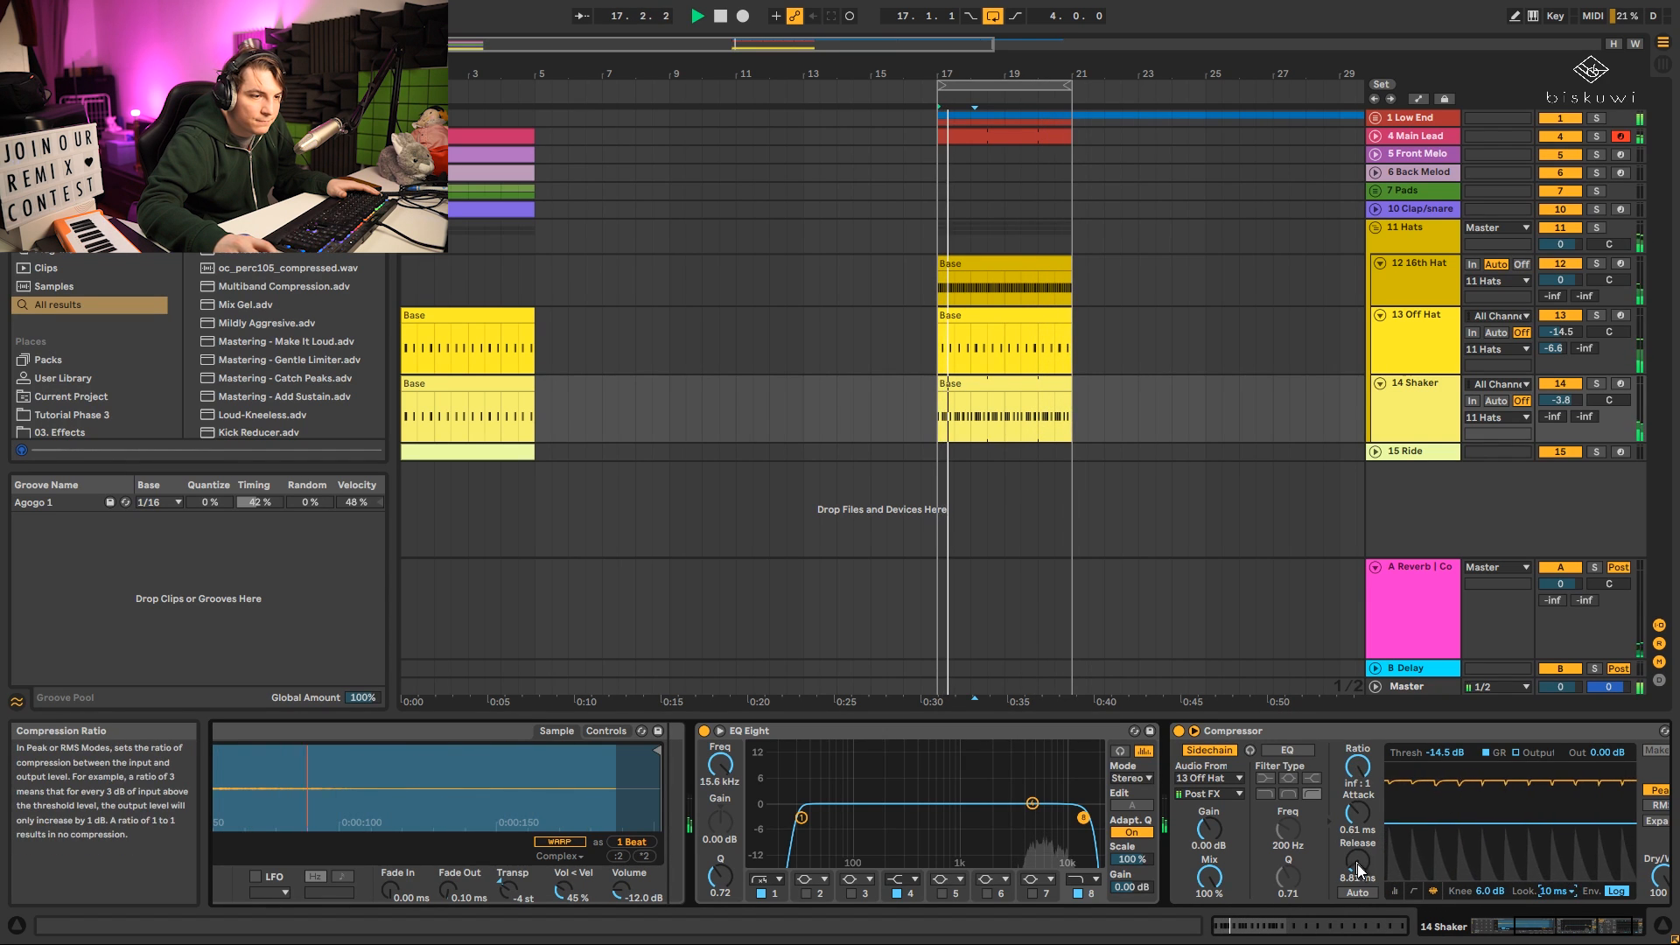
click(1394, 890)
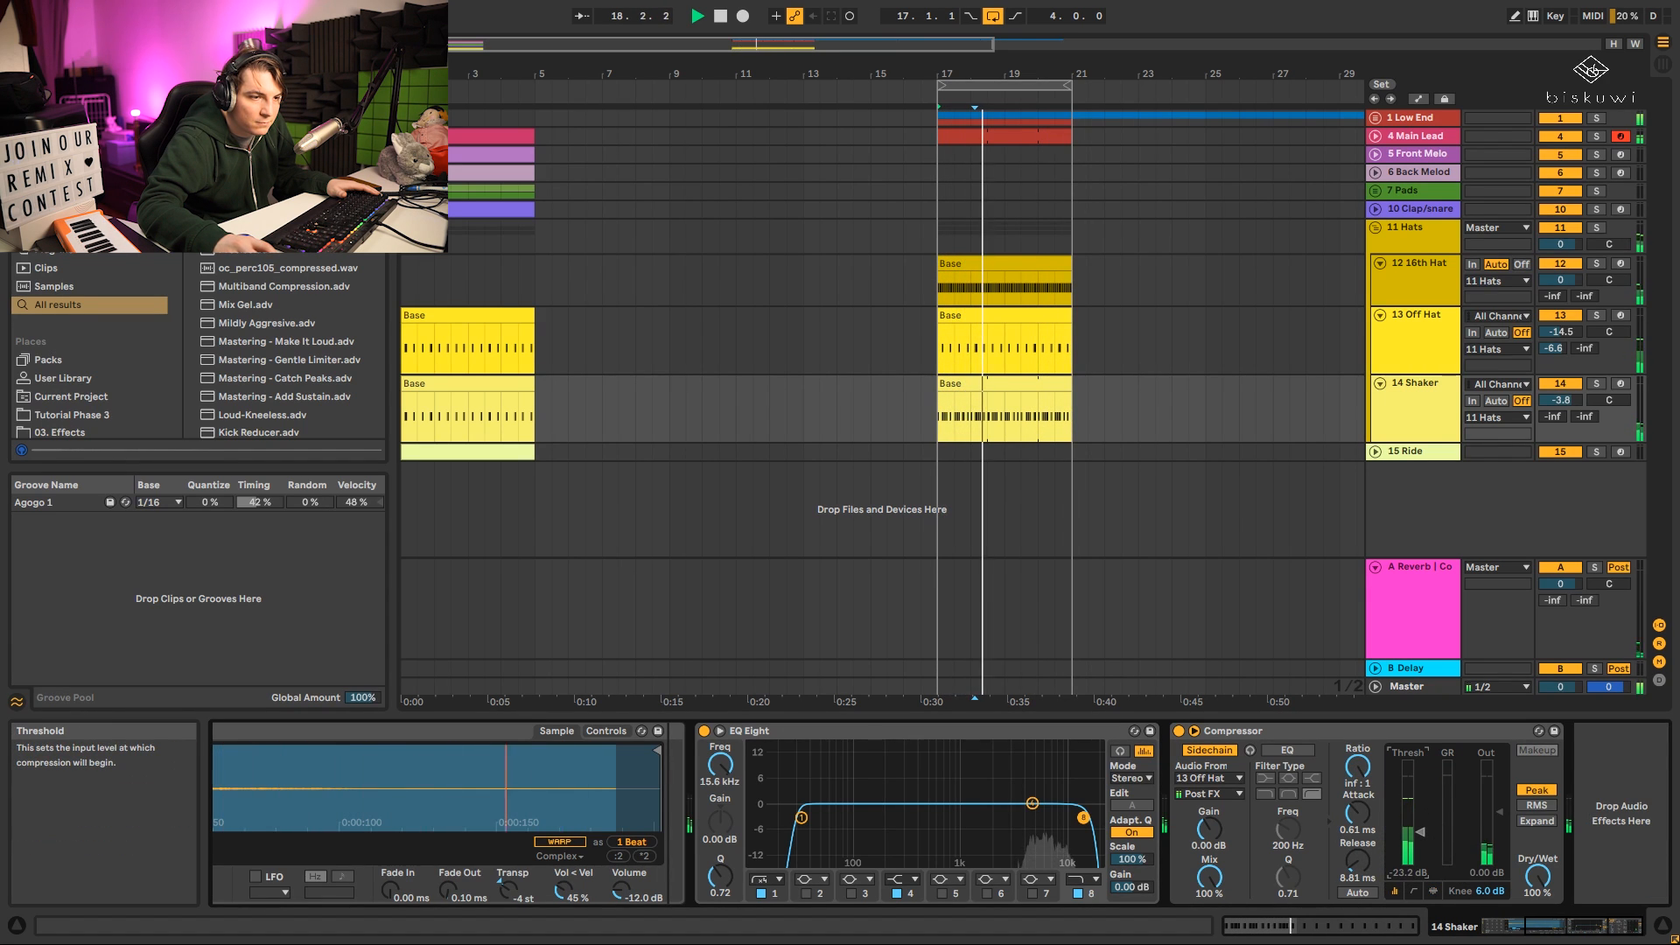
drag(1419, 810, 1419, 831)
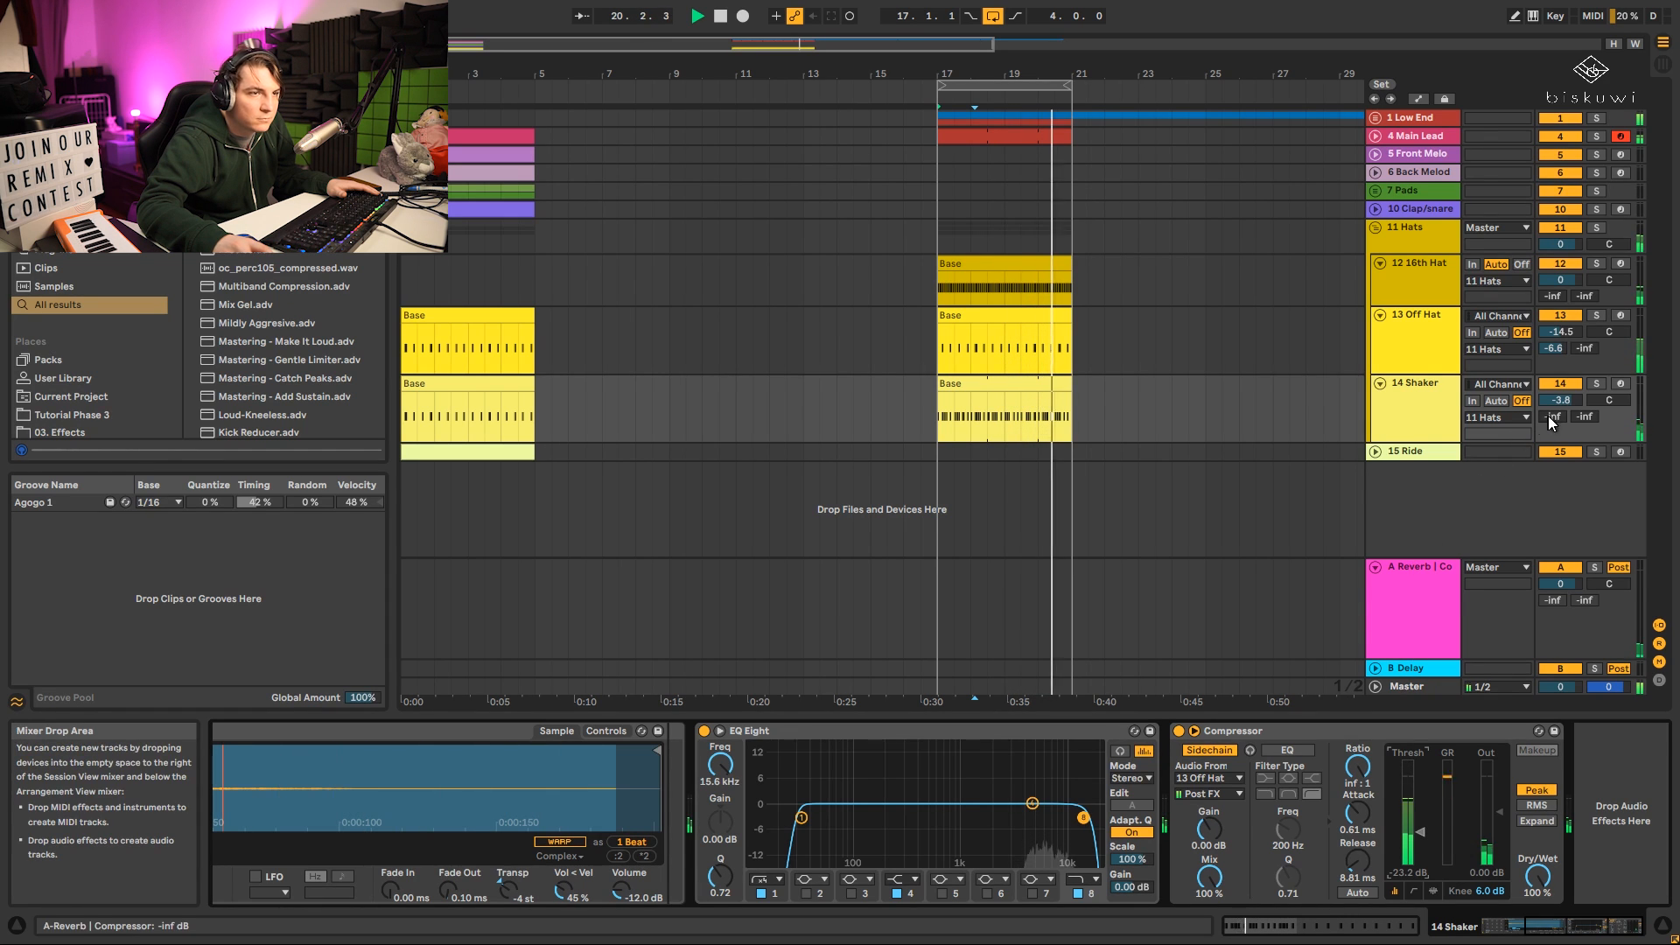
Copy the 16th Hat track's kick sidechain Compressor to the end of the Shaker chain and set the copy's threshold to -6.84 dB.
click(1381, 367)
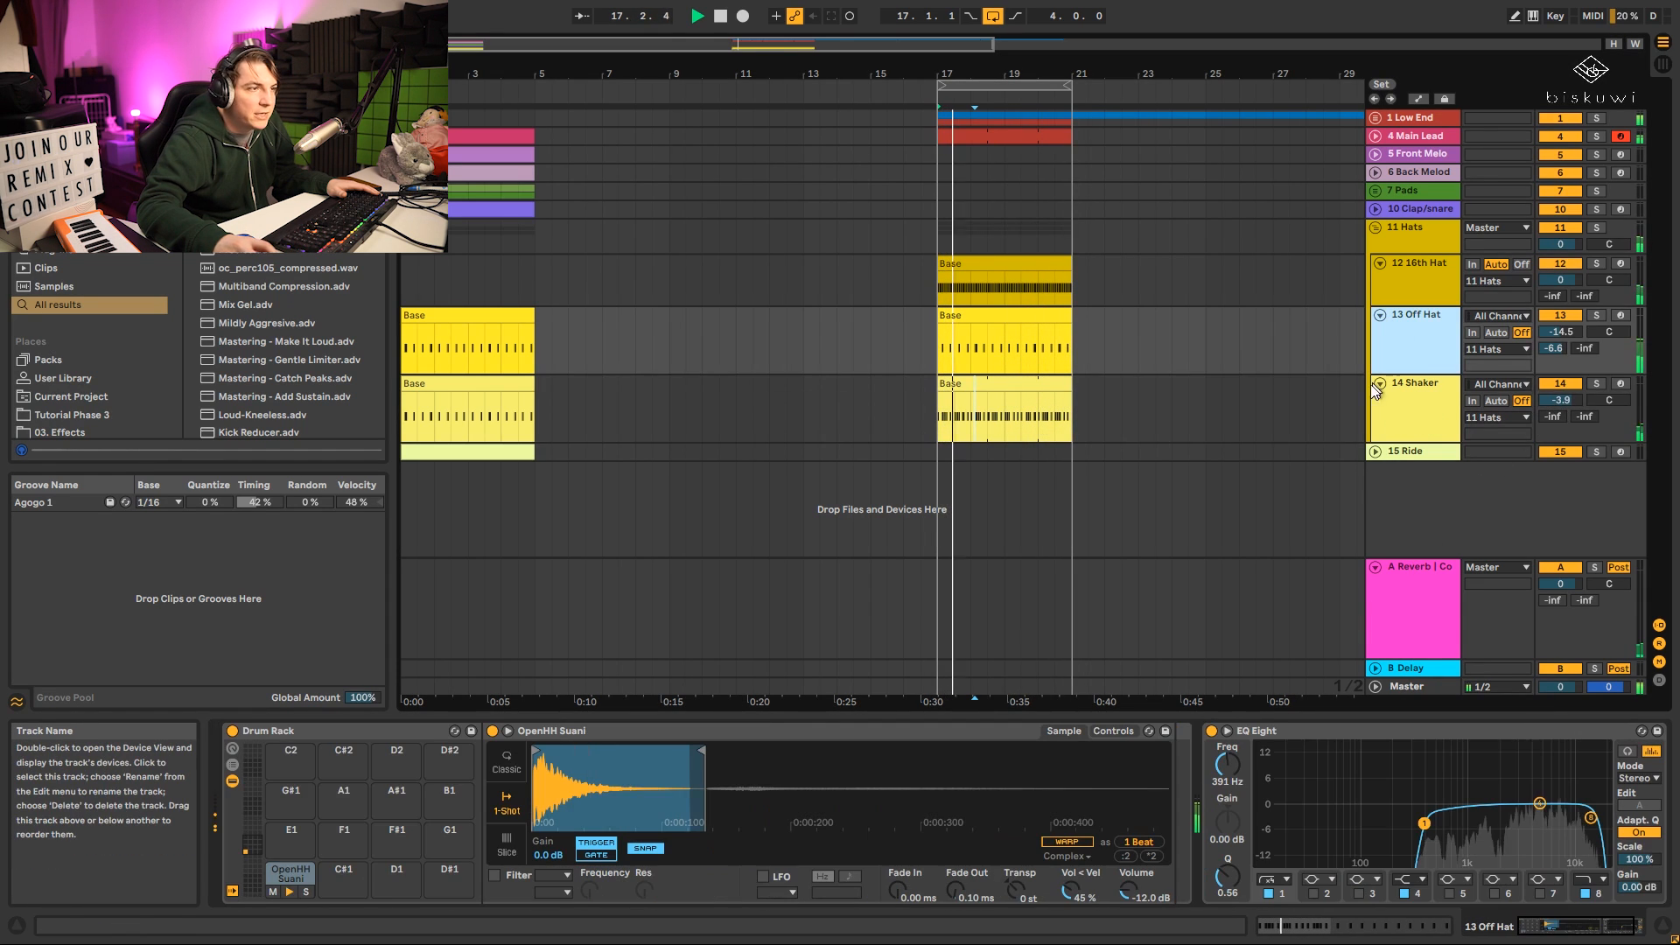
click(1387, 292)
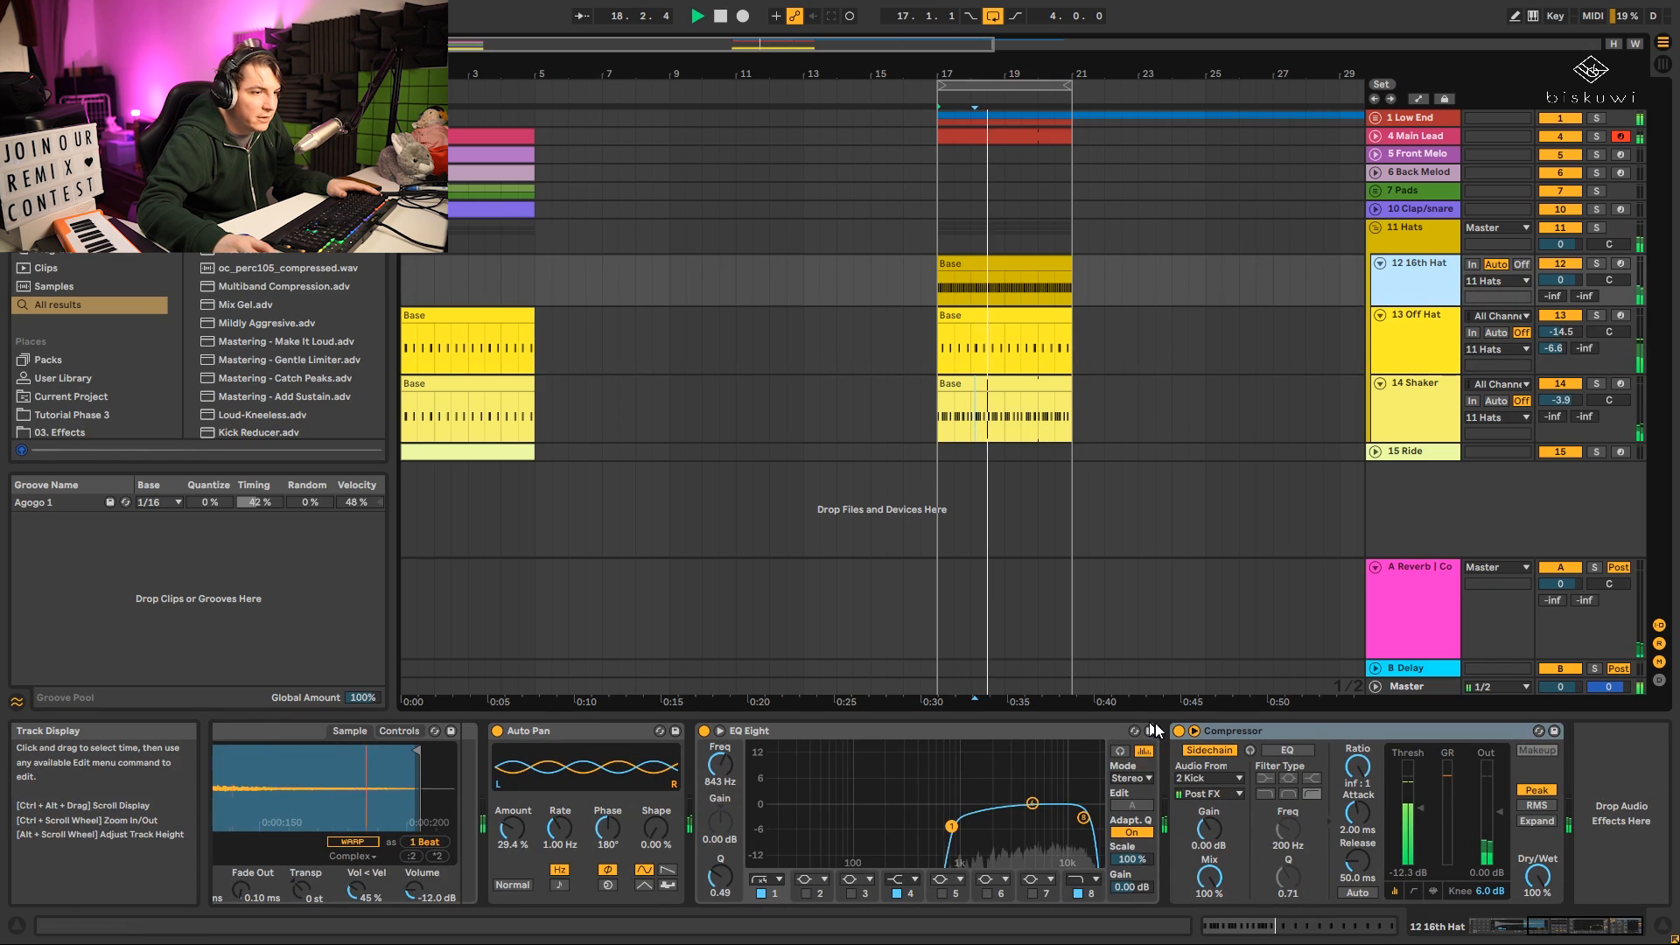
click(1419, 412)
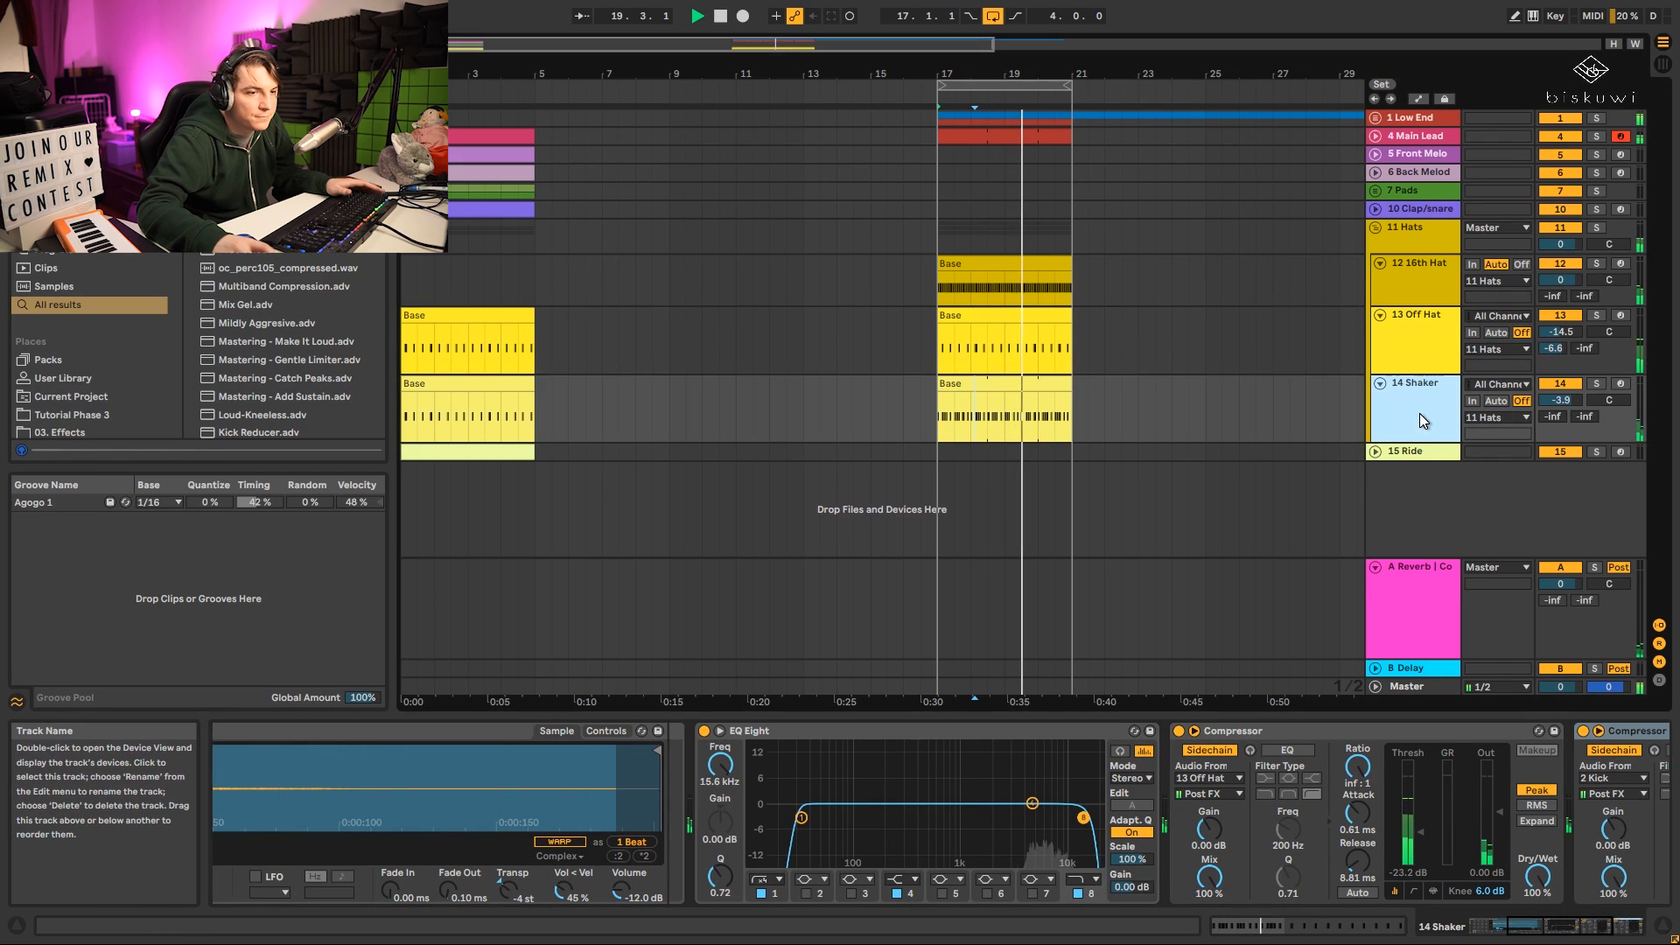
click(1625, 927)
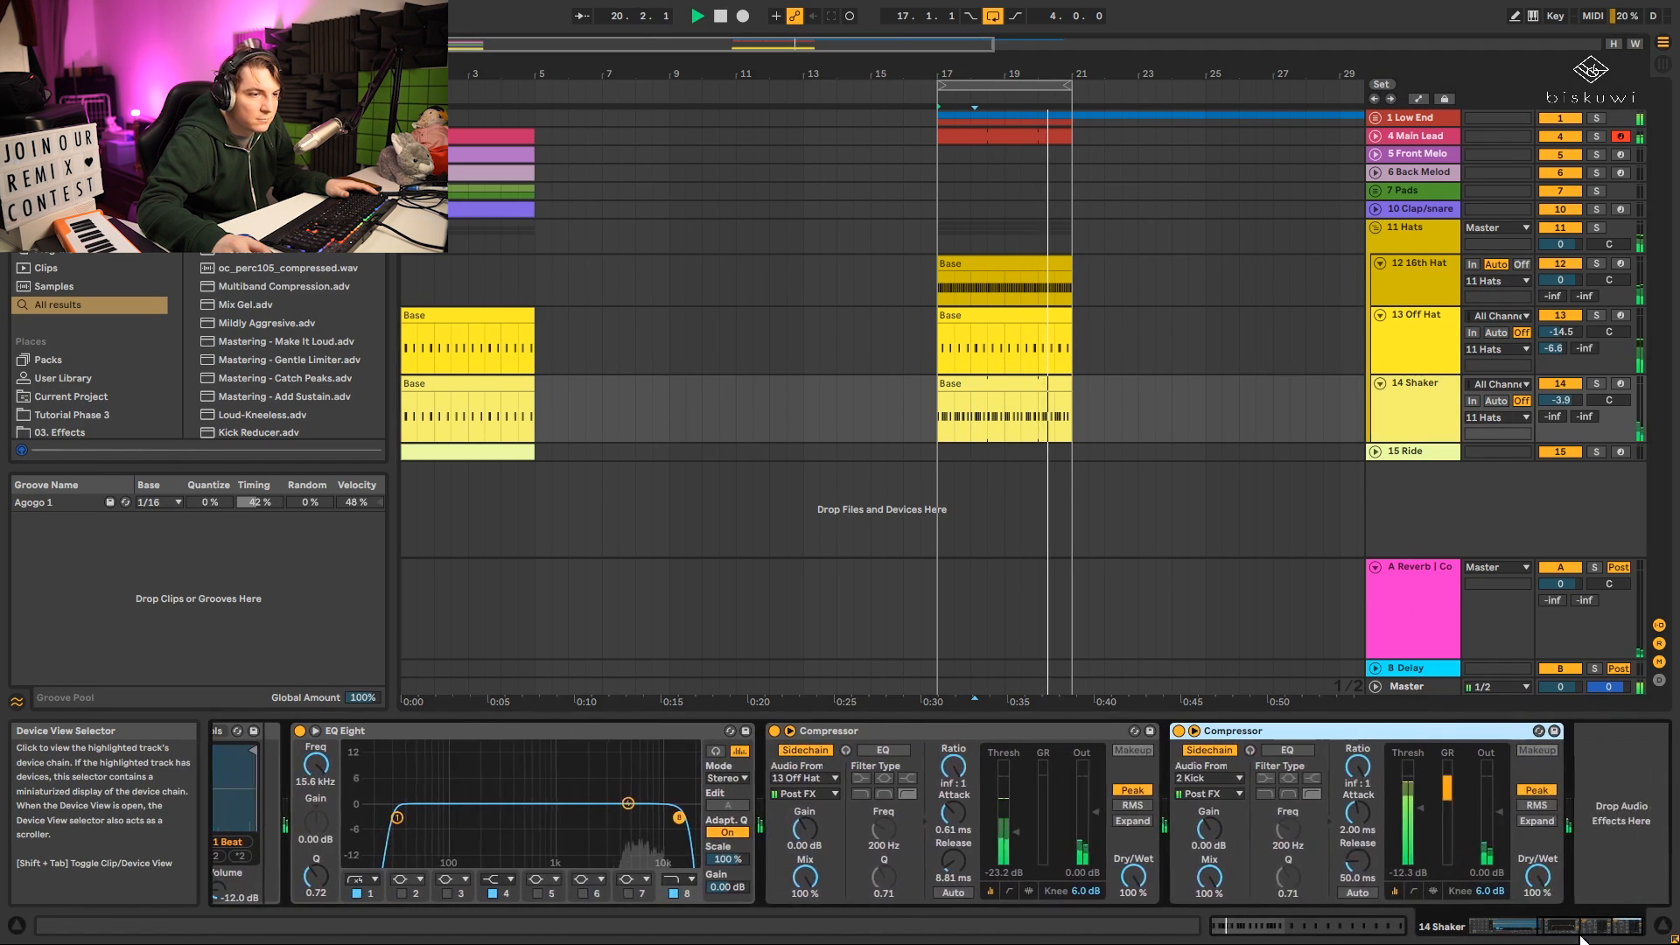
click(1421, 808)
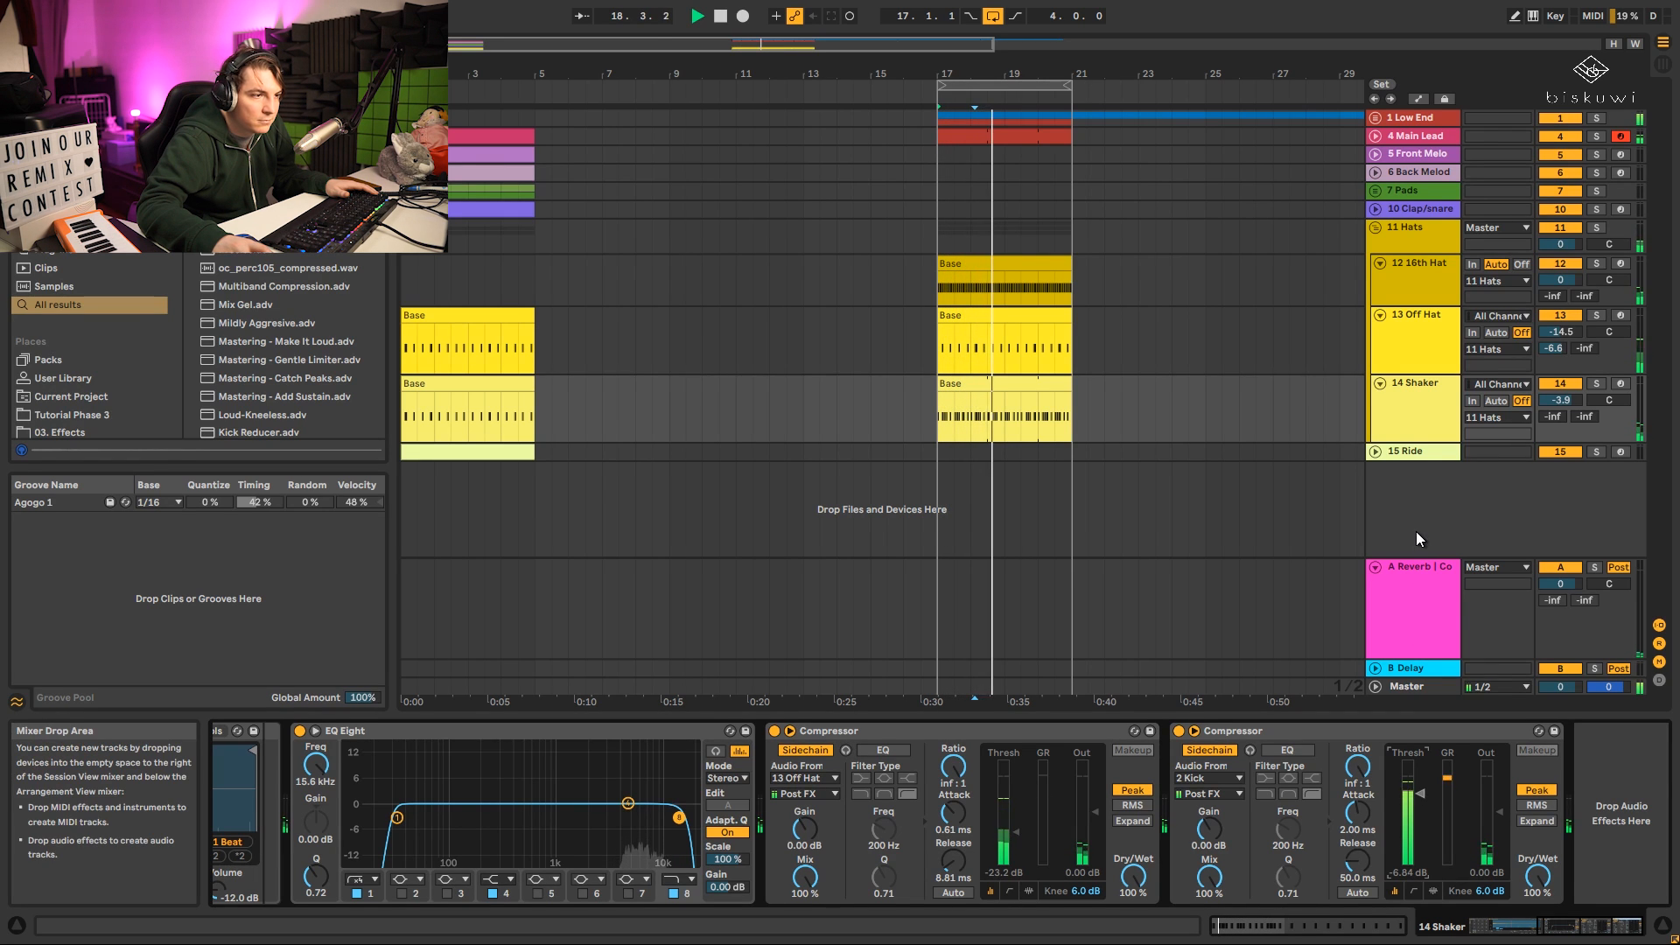
Search the browser for "delay", add a Delay to the Shaker track and place it between the EQ Eight and the first Compressor.
key(ctrl+f)
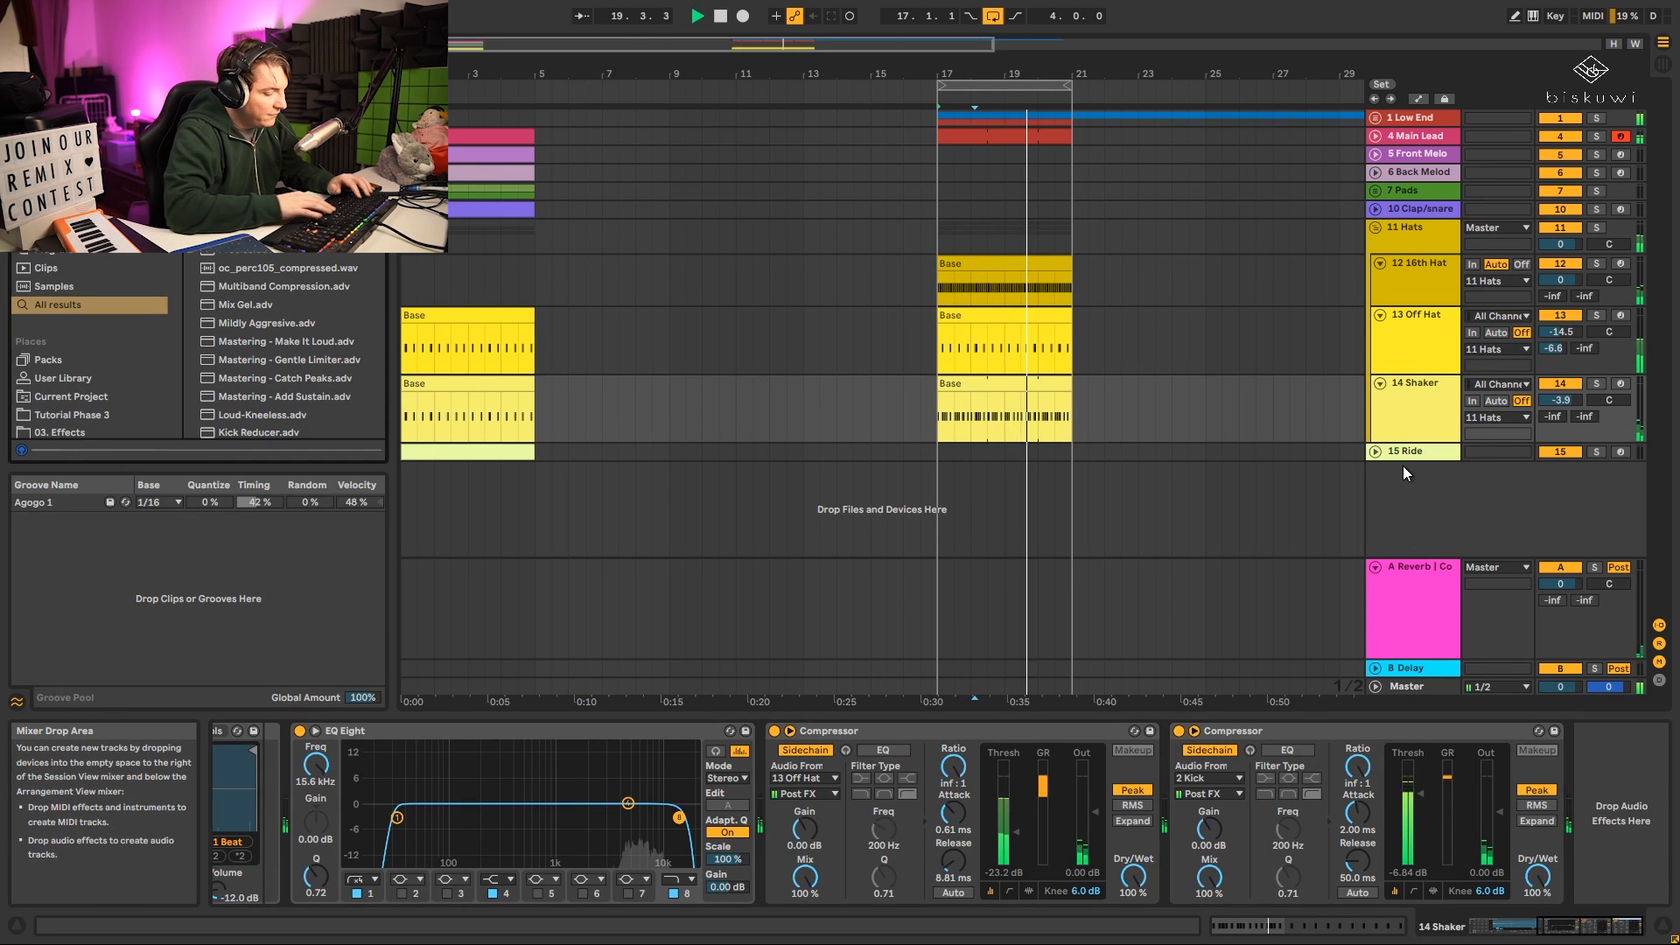
text(delay)
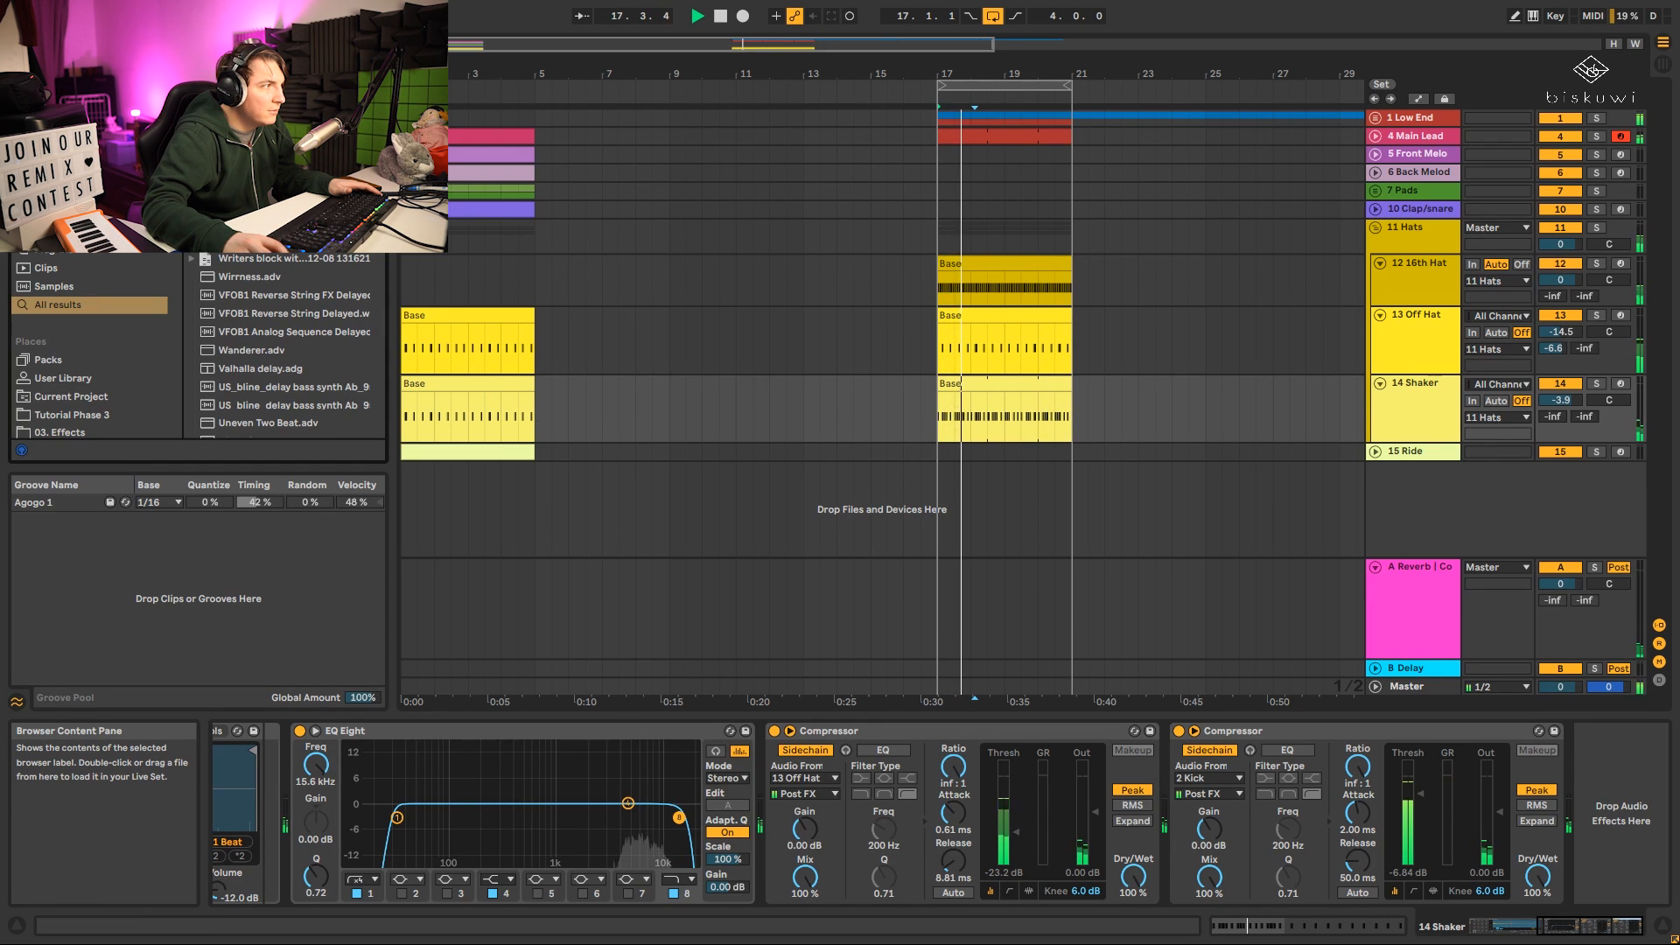
key(space)
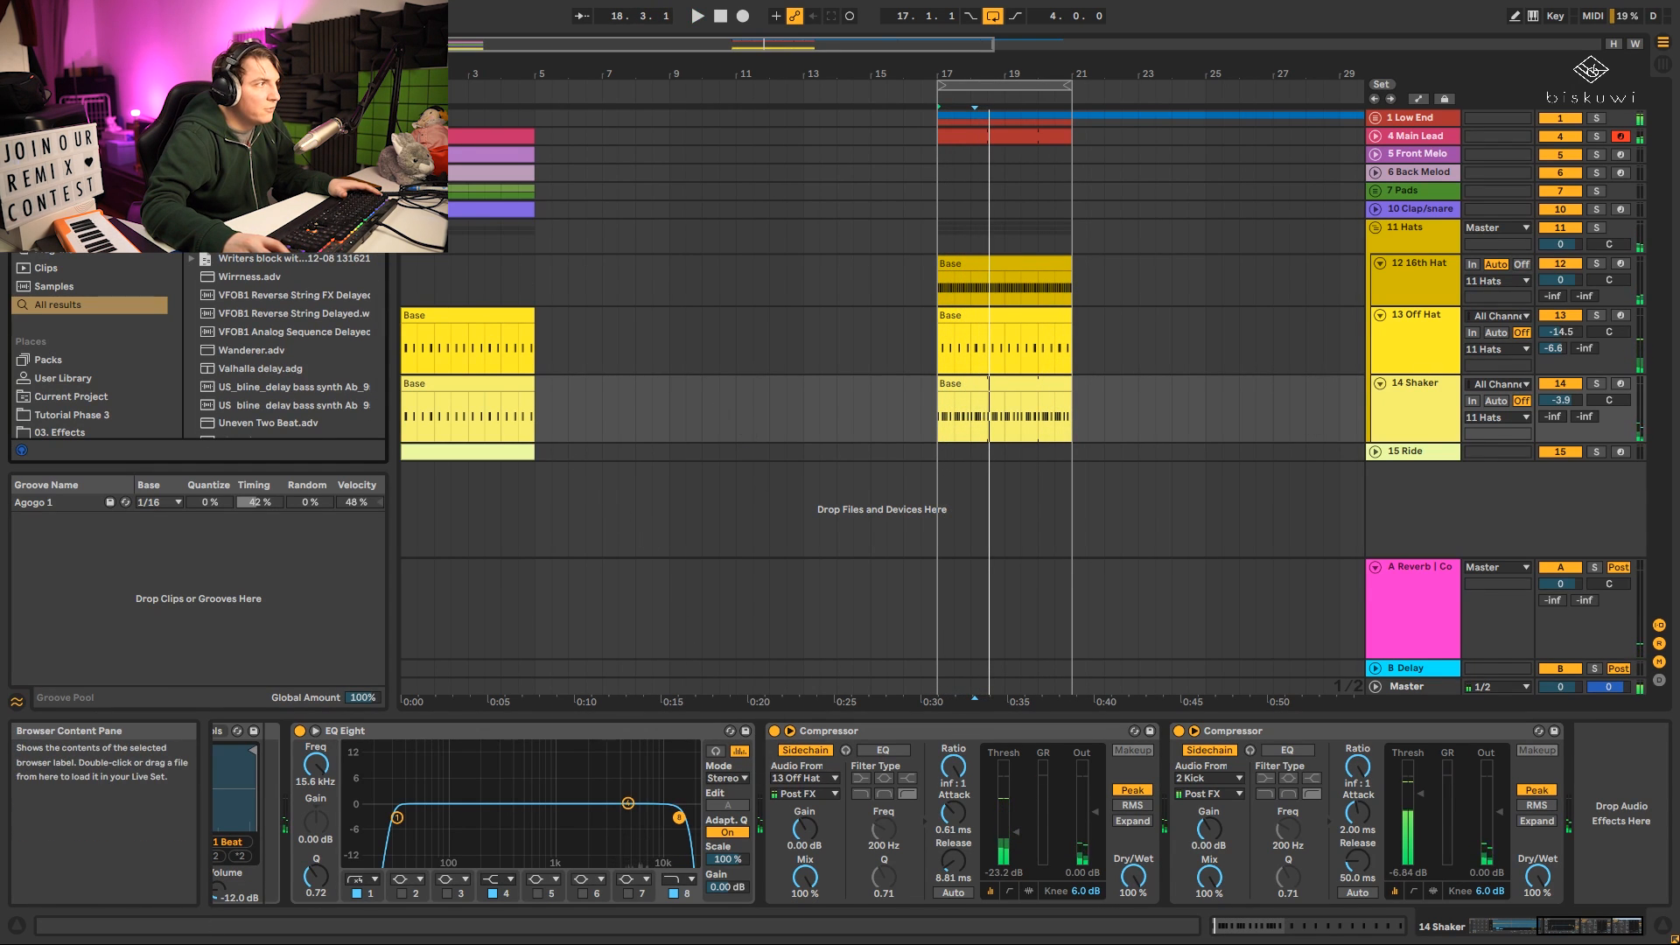
double_click(262, 111)
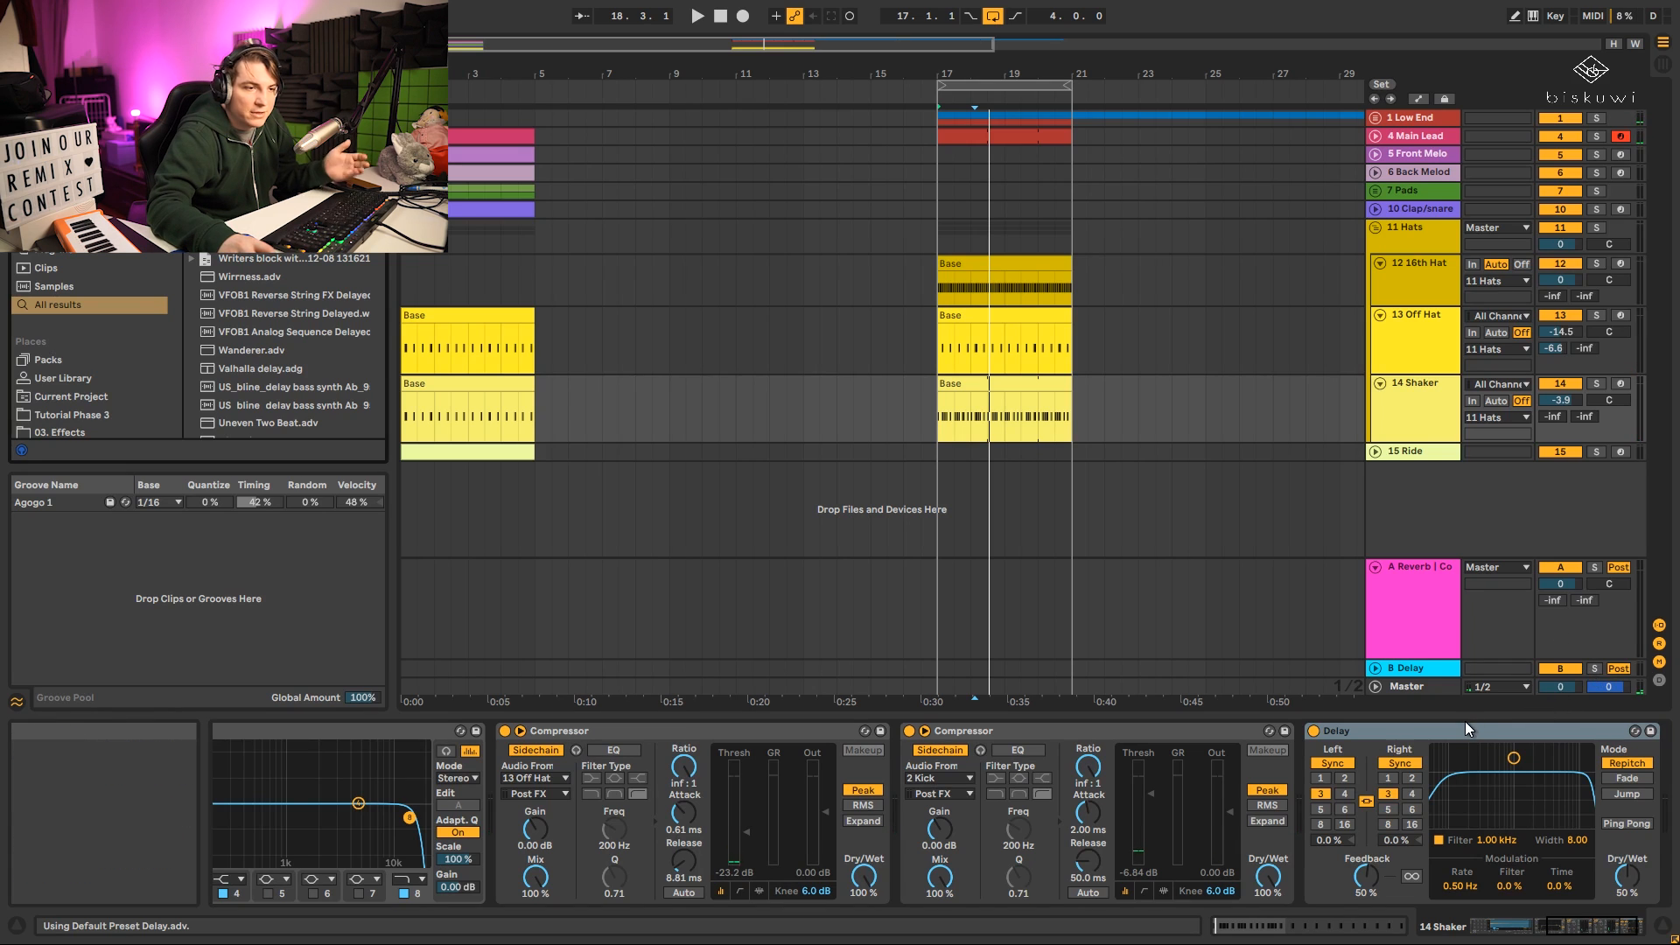
drag(1464, 728, 574, 770)
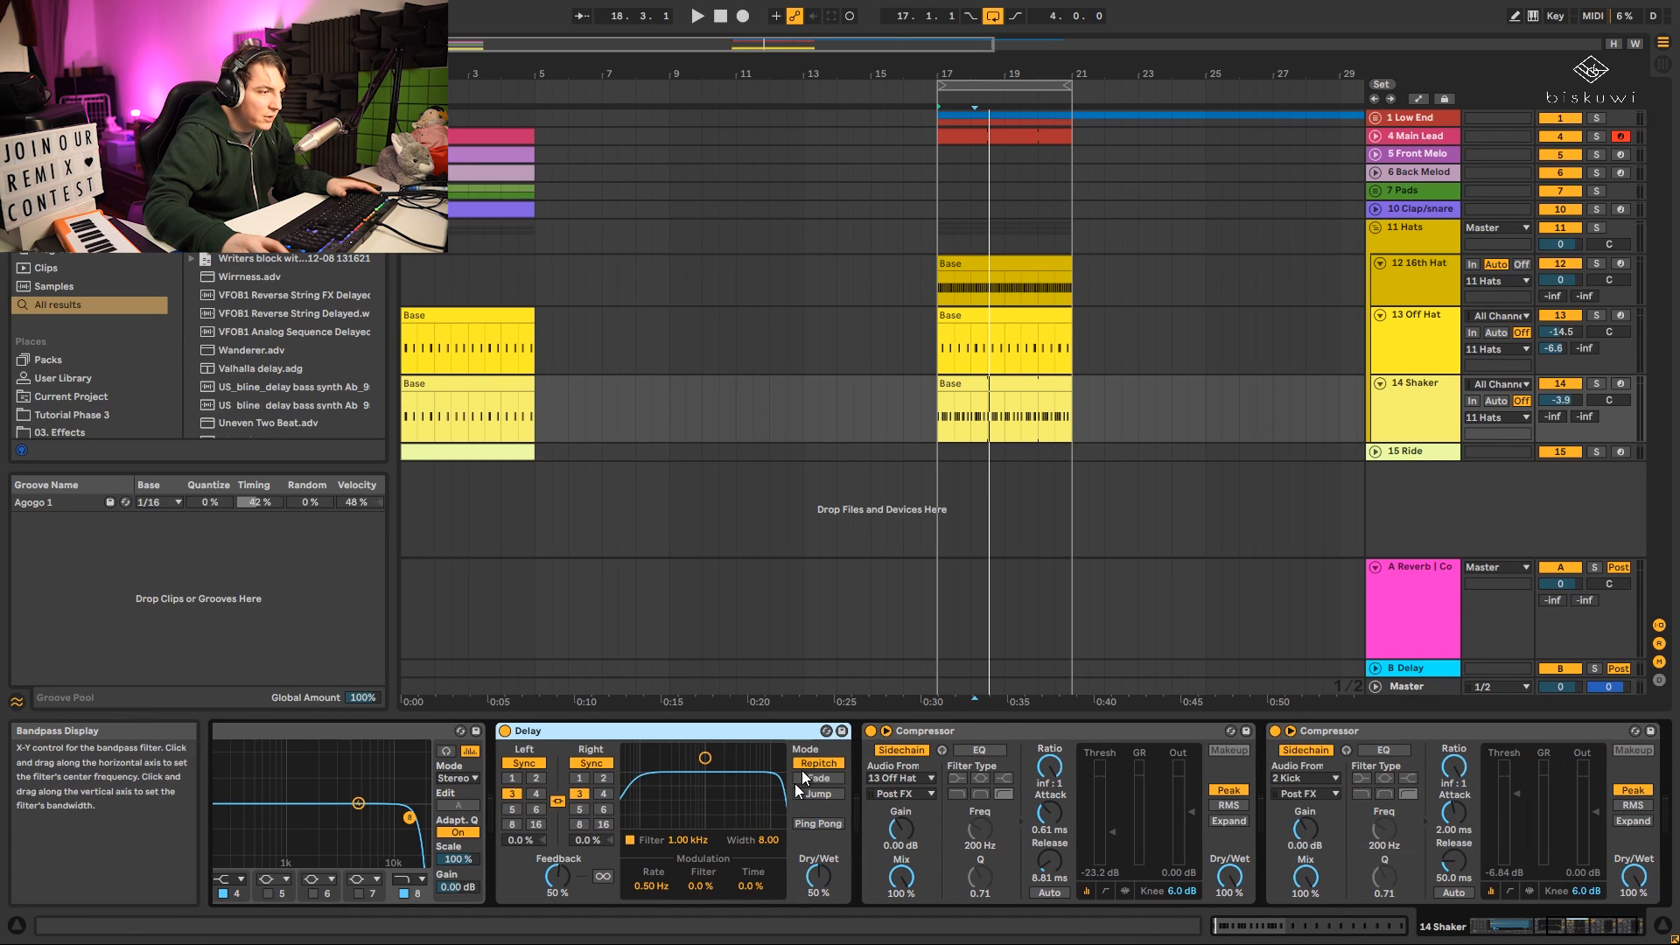
Set the Shaker Delay's filter to 4.49 kHz with width 3.30, feedback to 9.0% and delay time to 2 sixteenths while the loop plays.
key(space)
drag(705, 758, 743, 798)
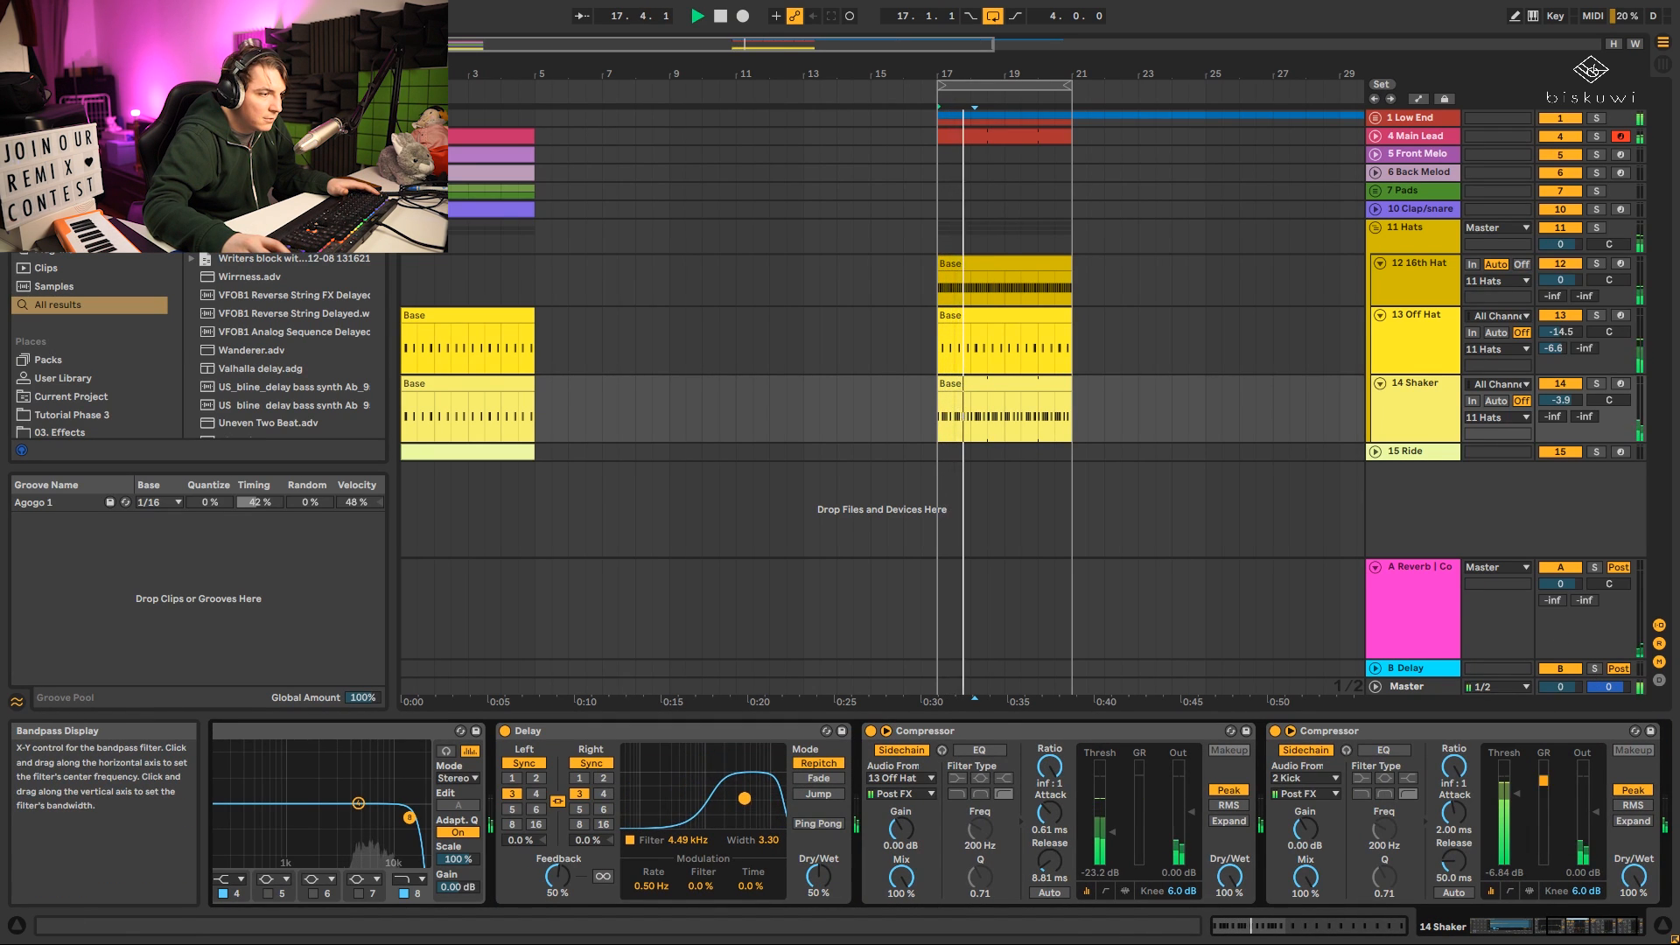
drag(577, 877, 578, 914)
click(536, 778)
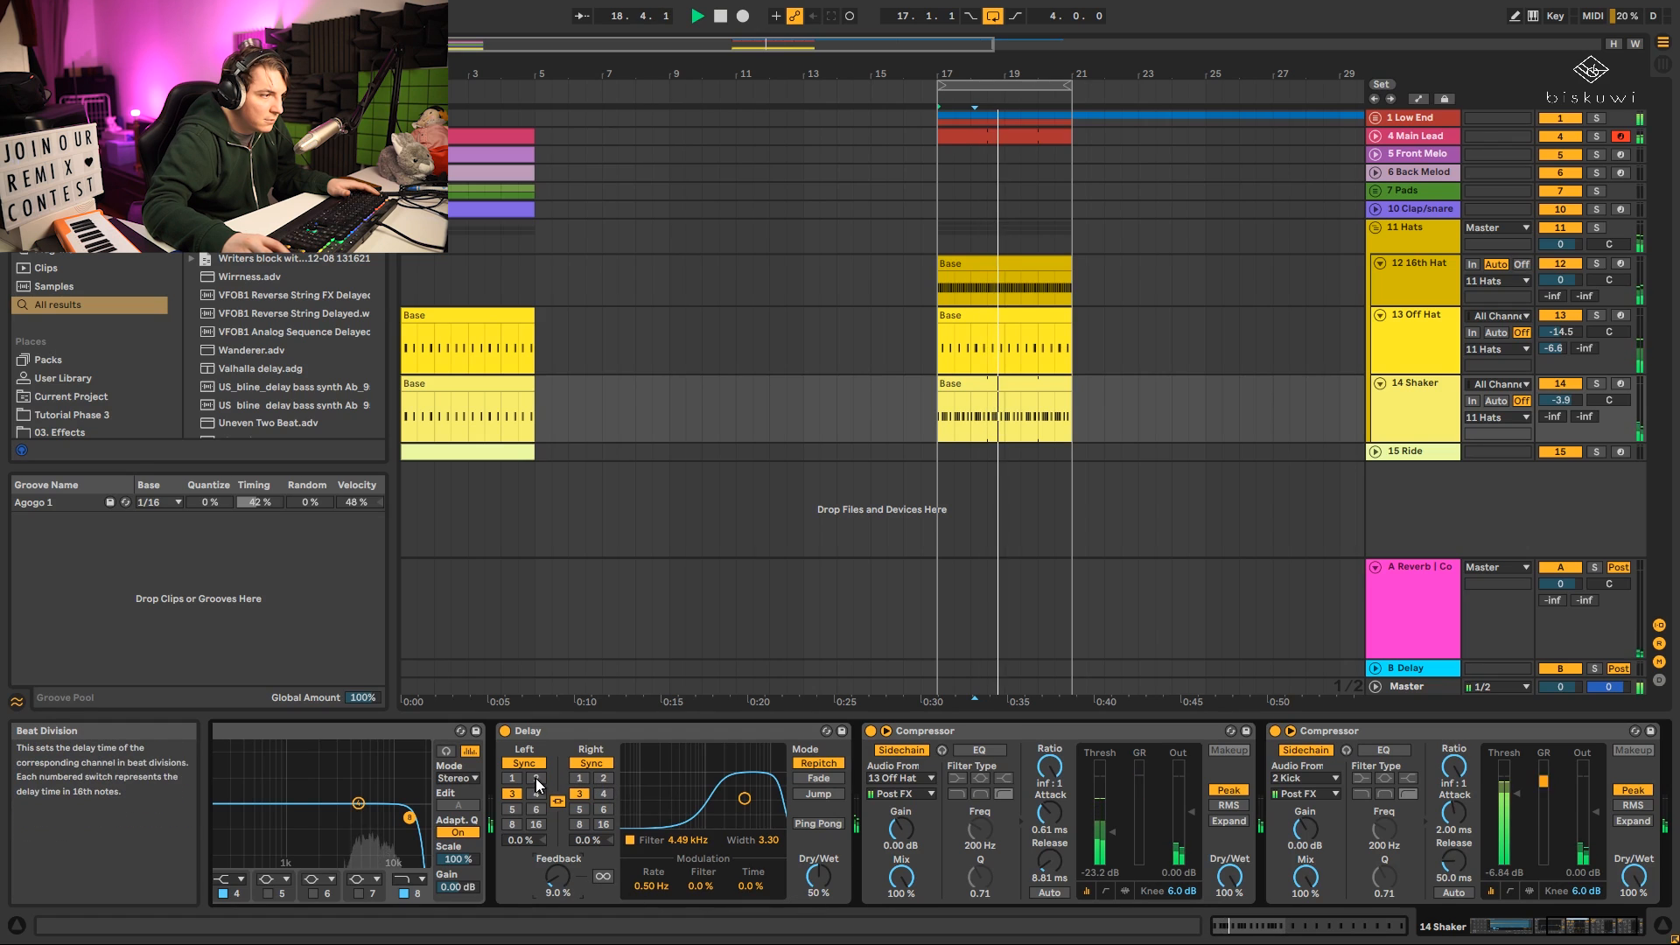
key(space)
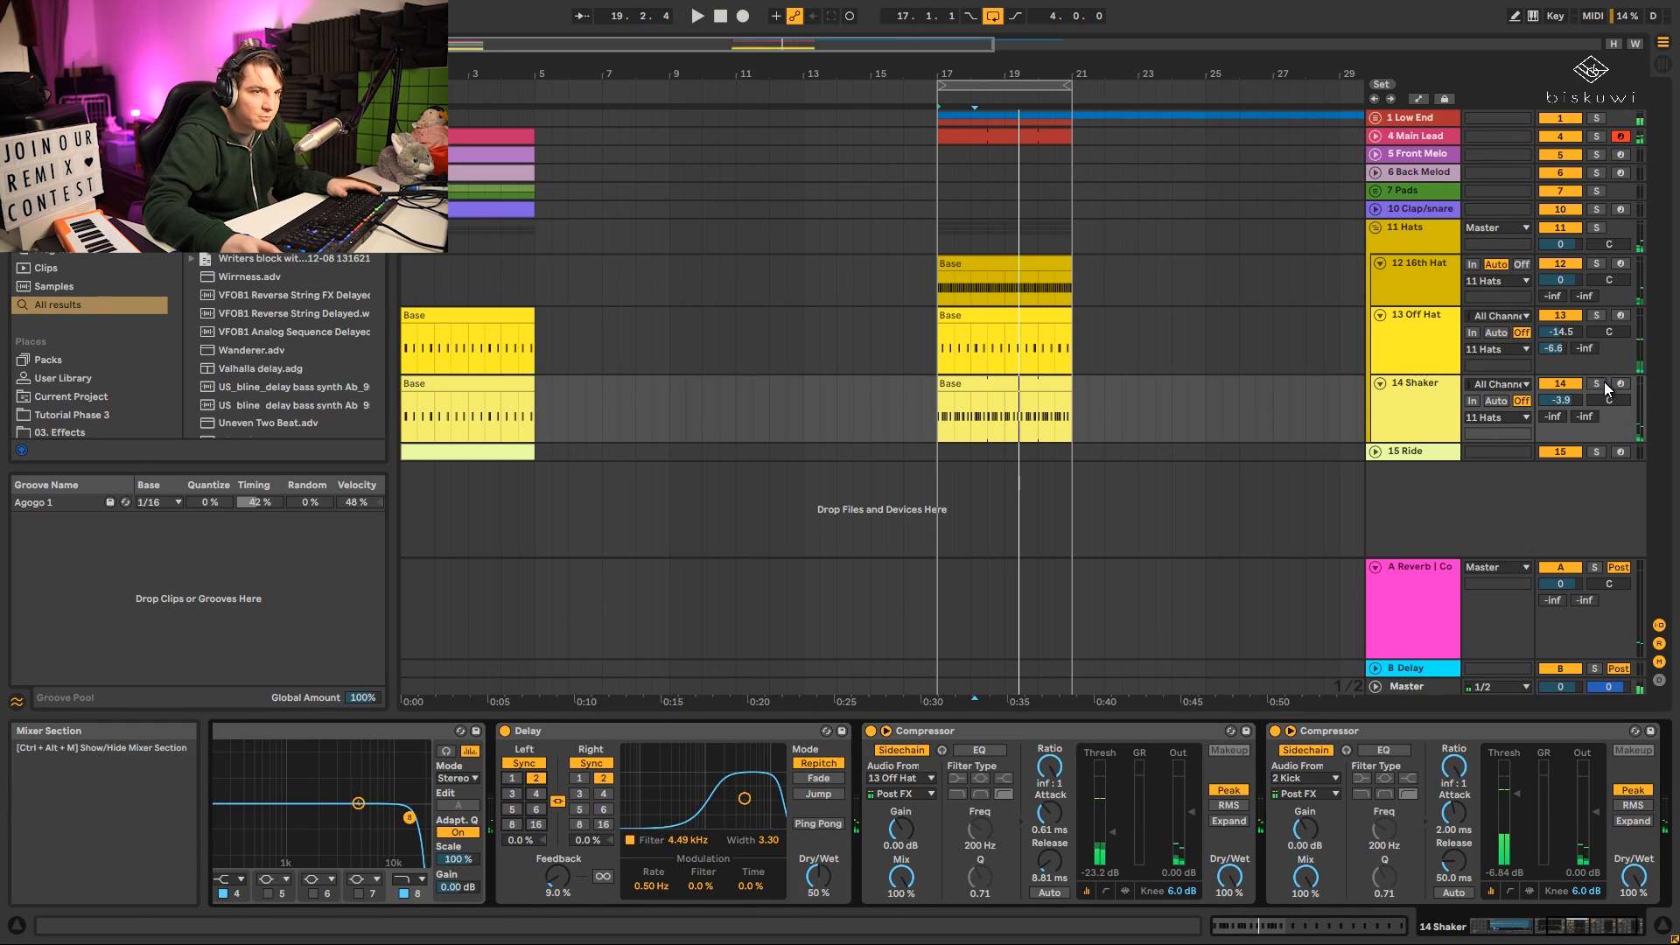
Solo the Shaker and set its Delay to 13% dry/wet, Ping Pong on and a delay time of 1 sixteenth.
click(1597, 382)
key(space)
drag(818, 875, 818, 915)
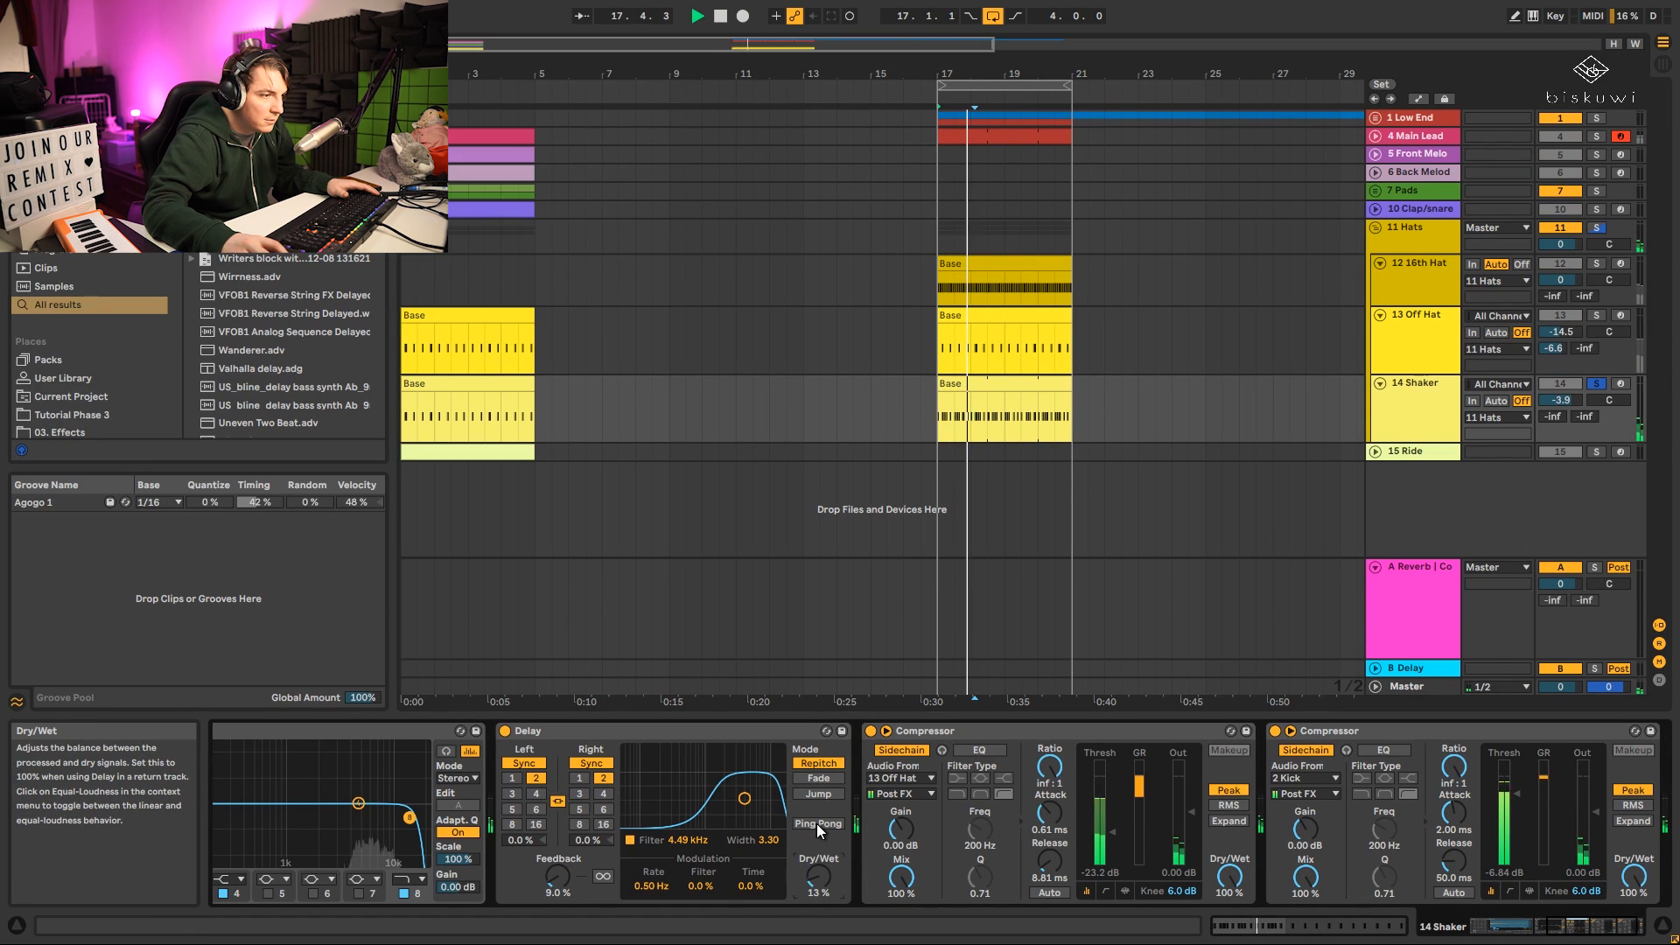
click(817, 824)
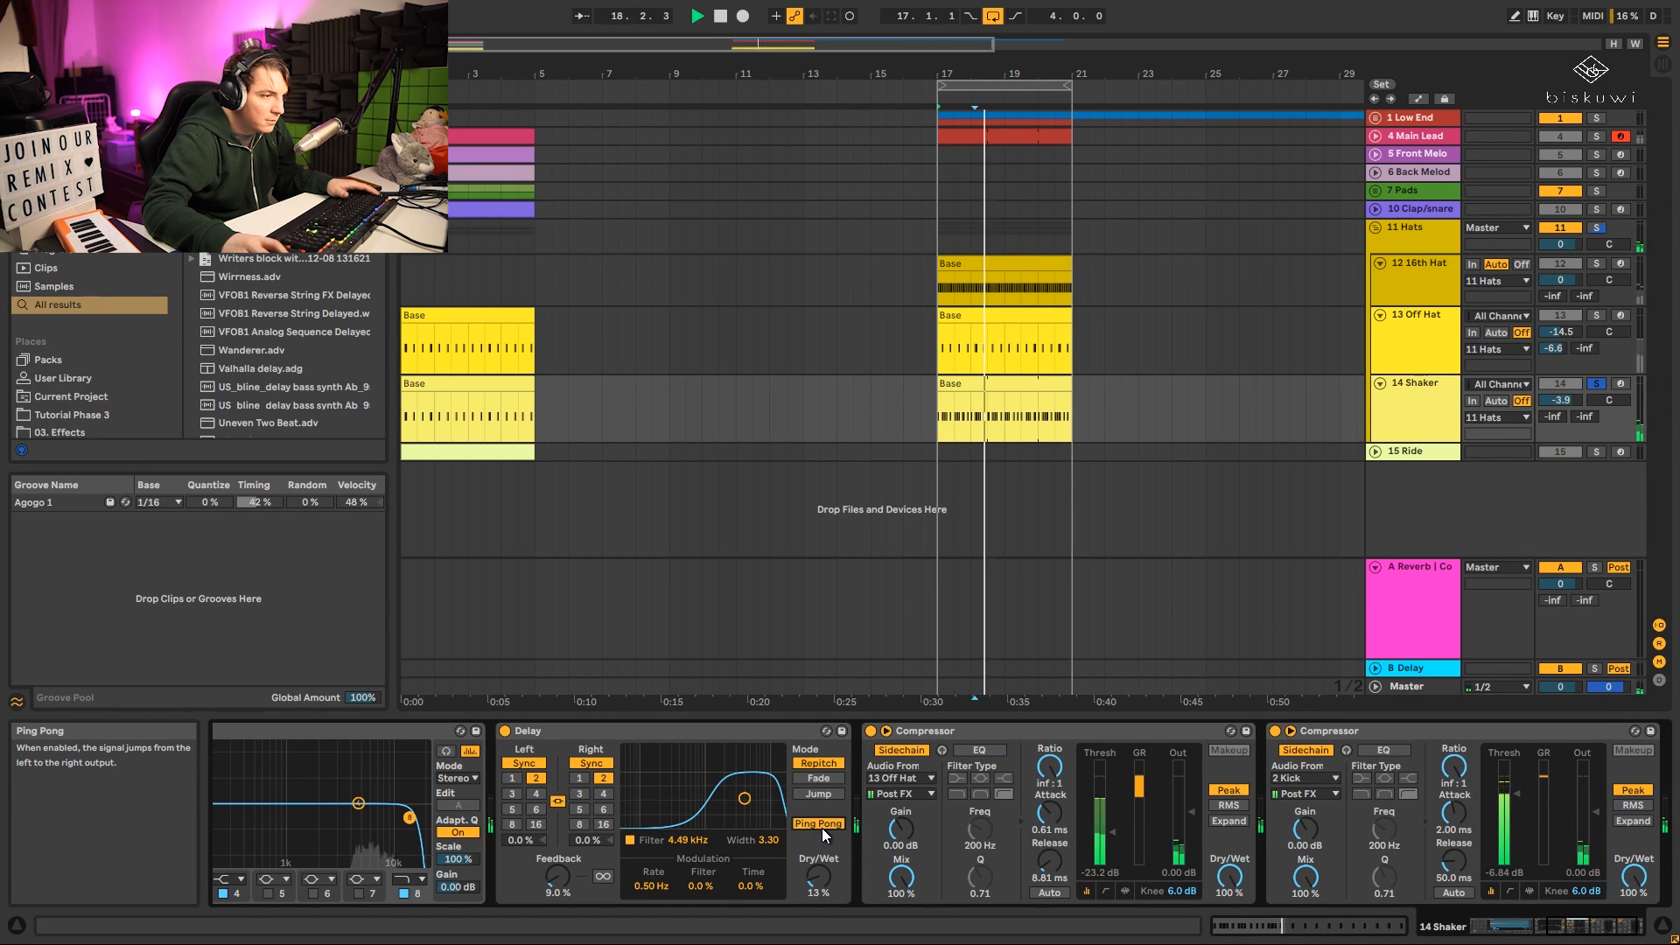
click(512, 778)
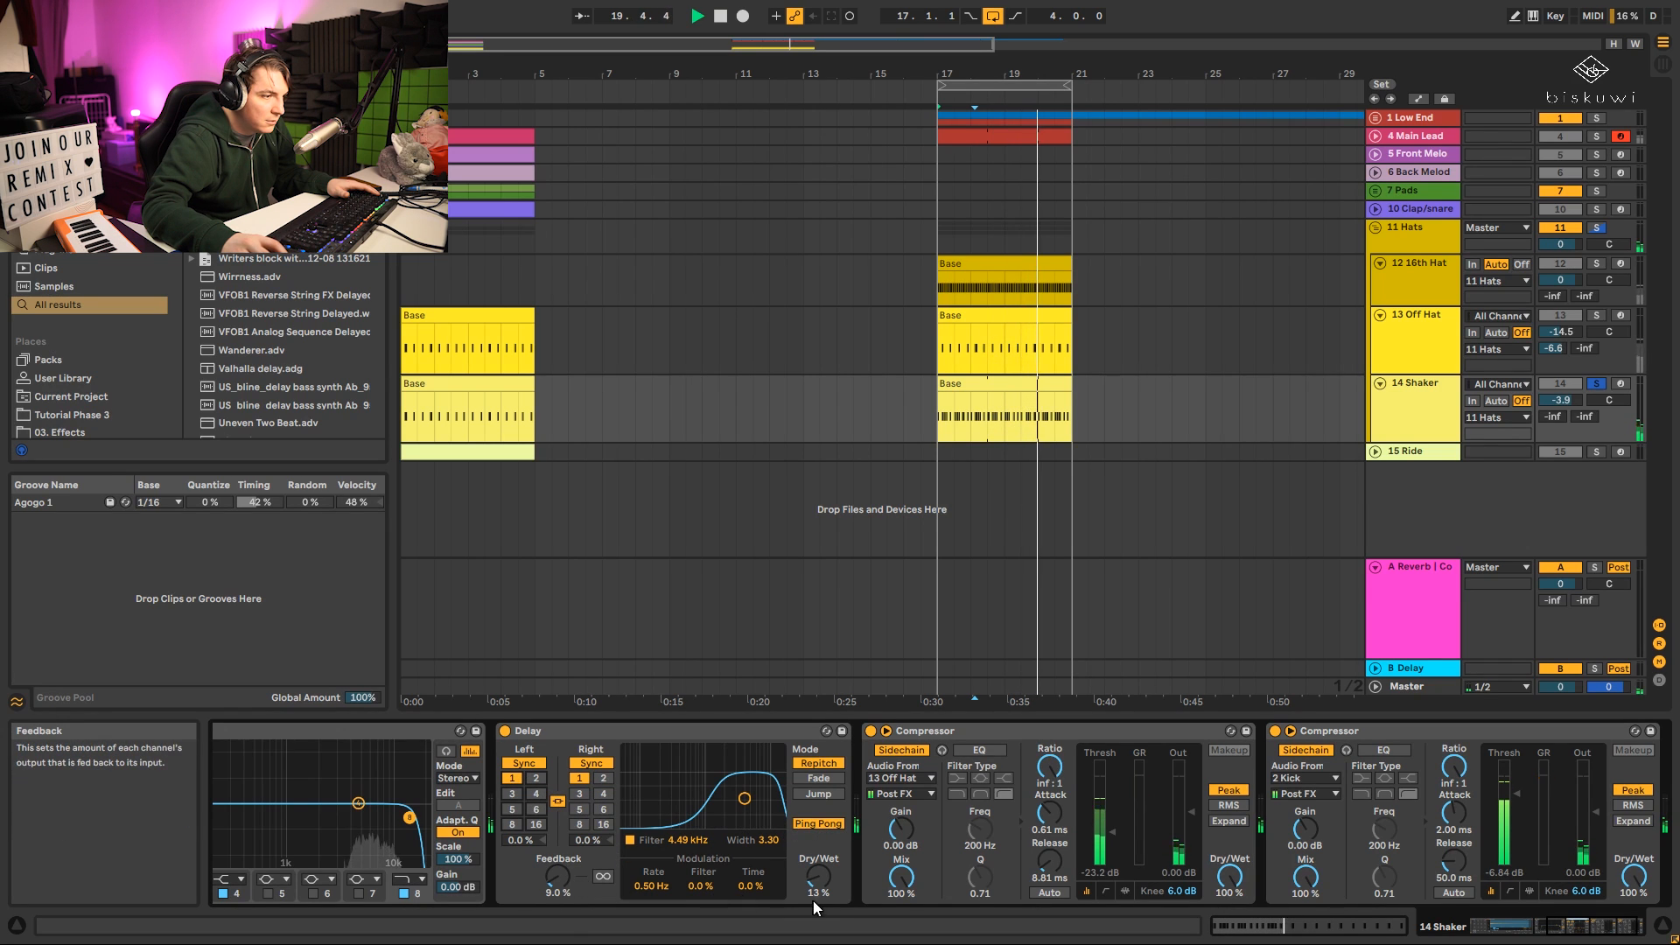
drag(814, 888, 814, 879)
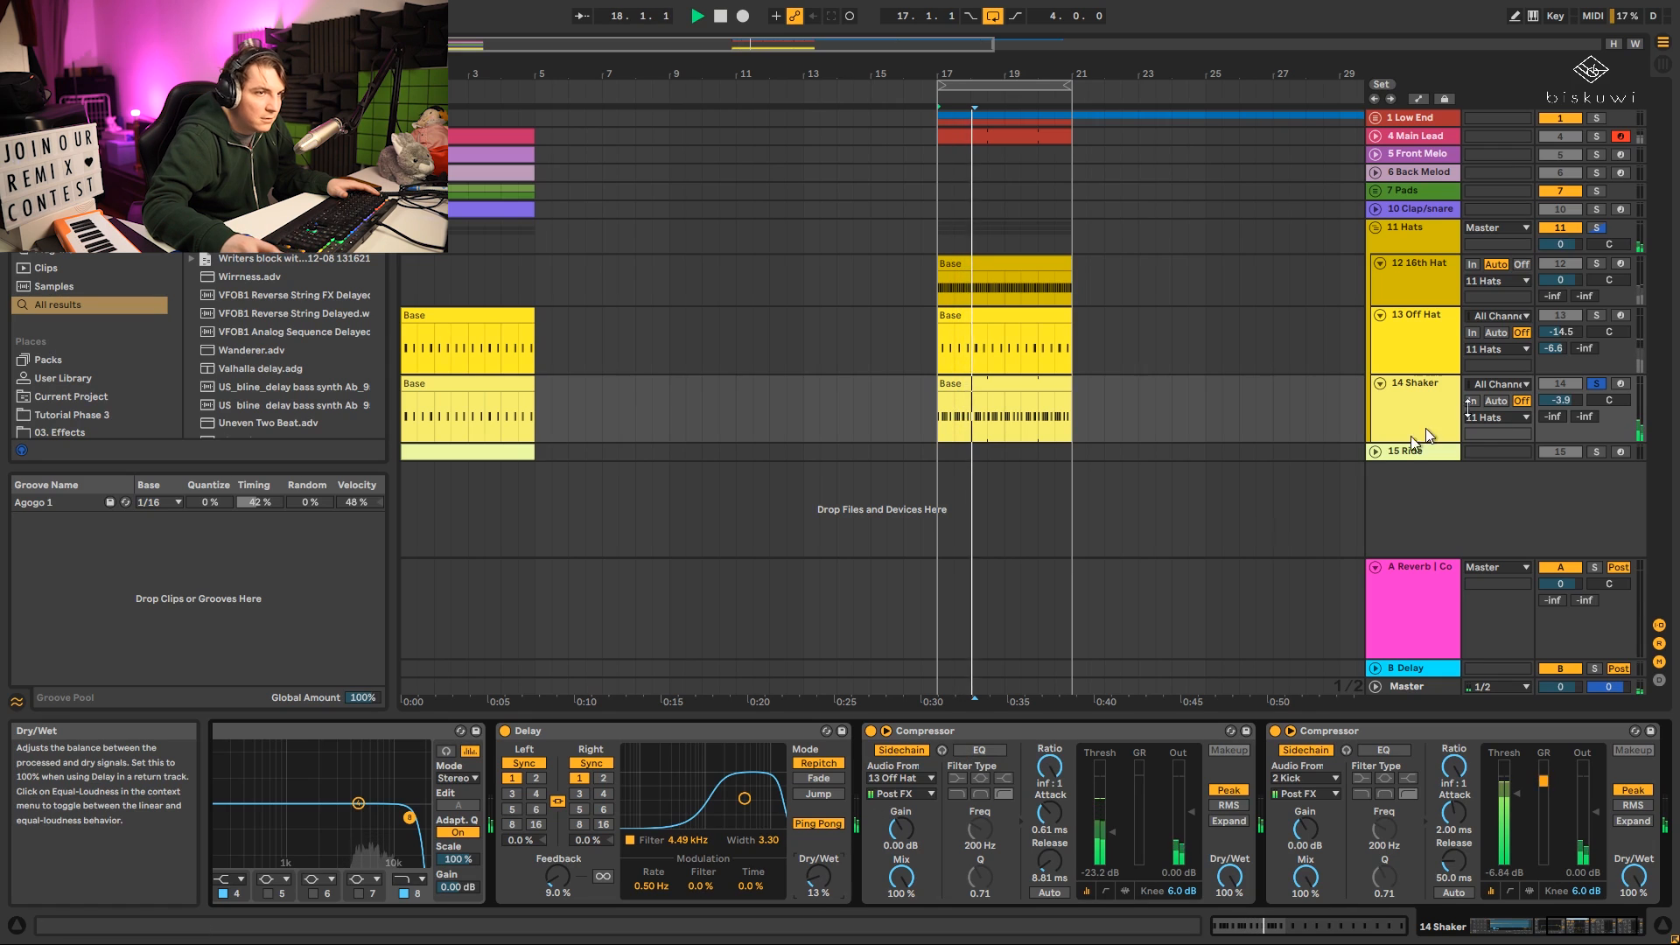
Set the Shaker's send to the A Reverb return to -5.3 dB and take the track out of solo.
drag(1553, 417, 1553, 412)
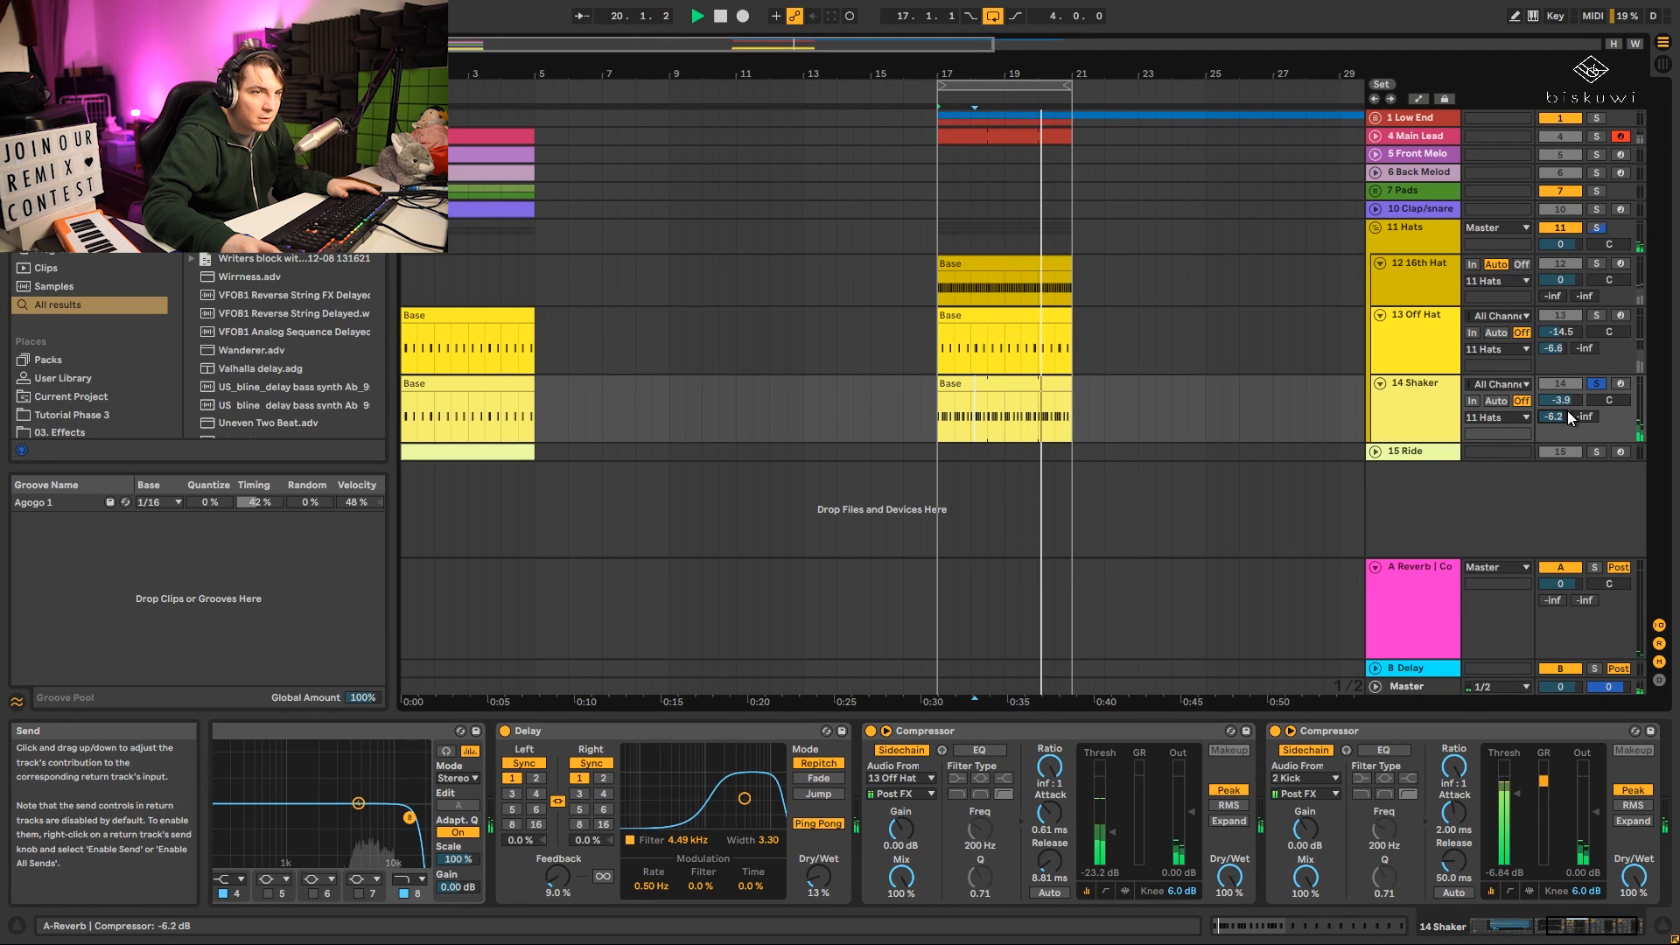
drag(1570, 418, 1571, 411)
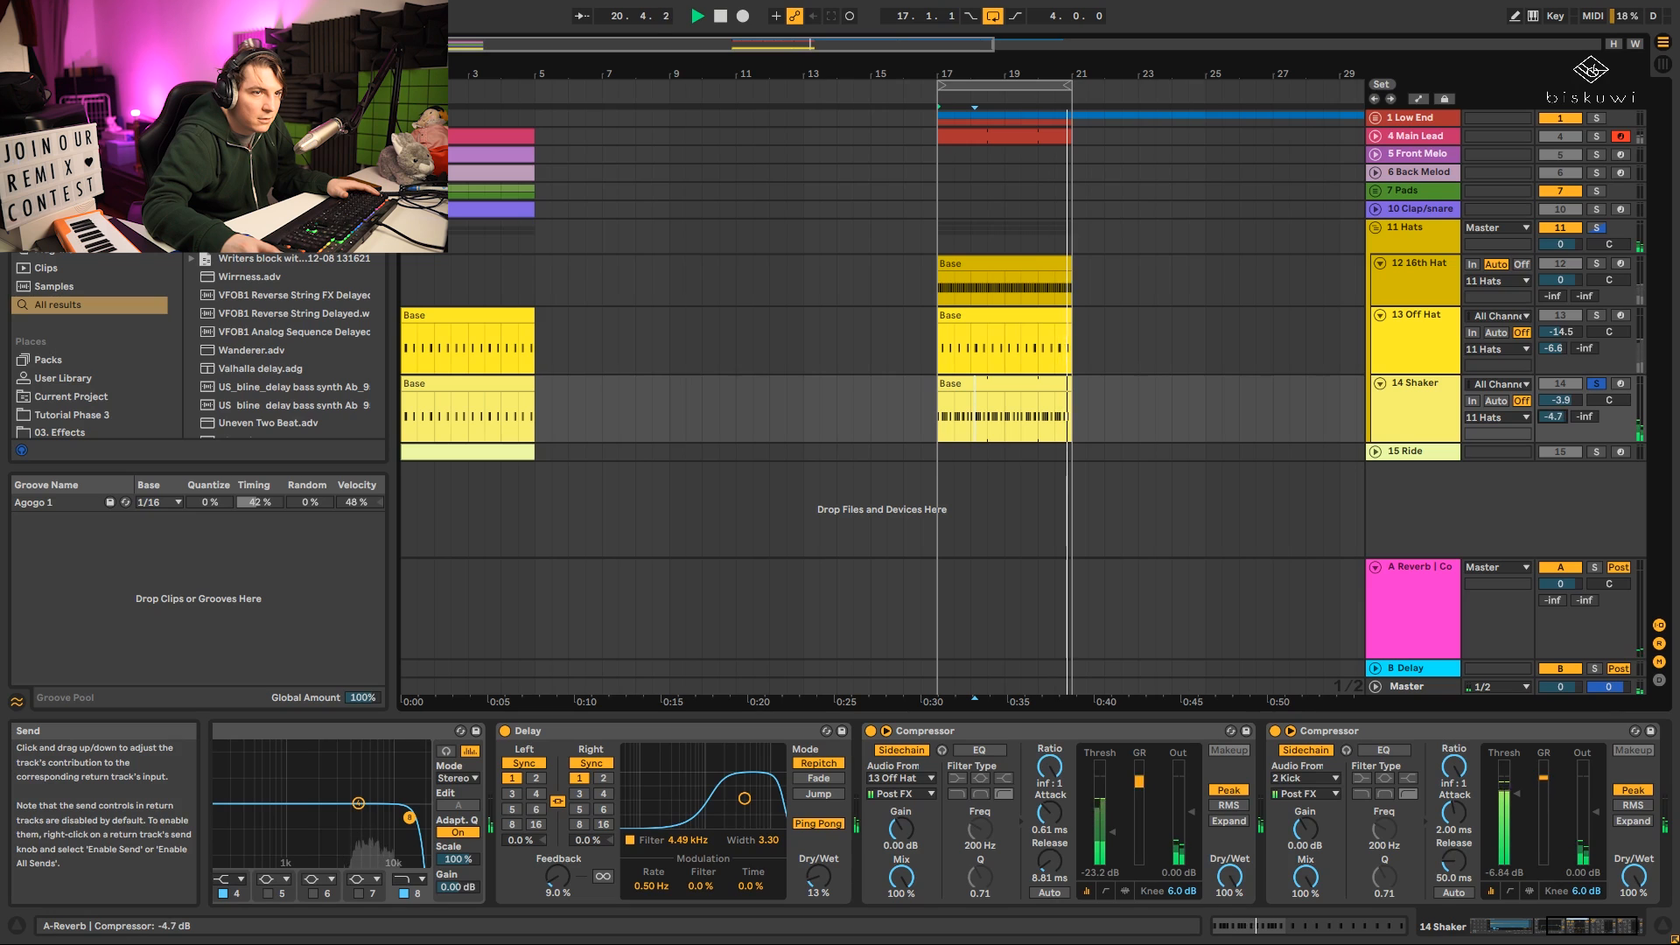
click(1593, 385)
drag(1554, 418, 1554, 417)
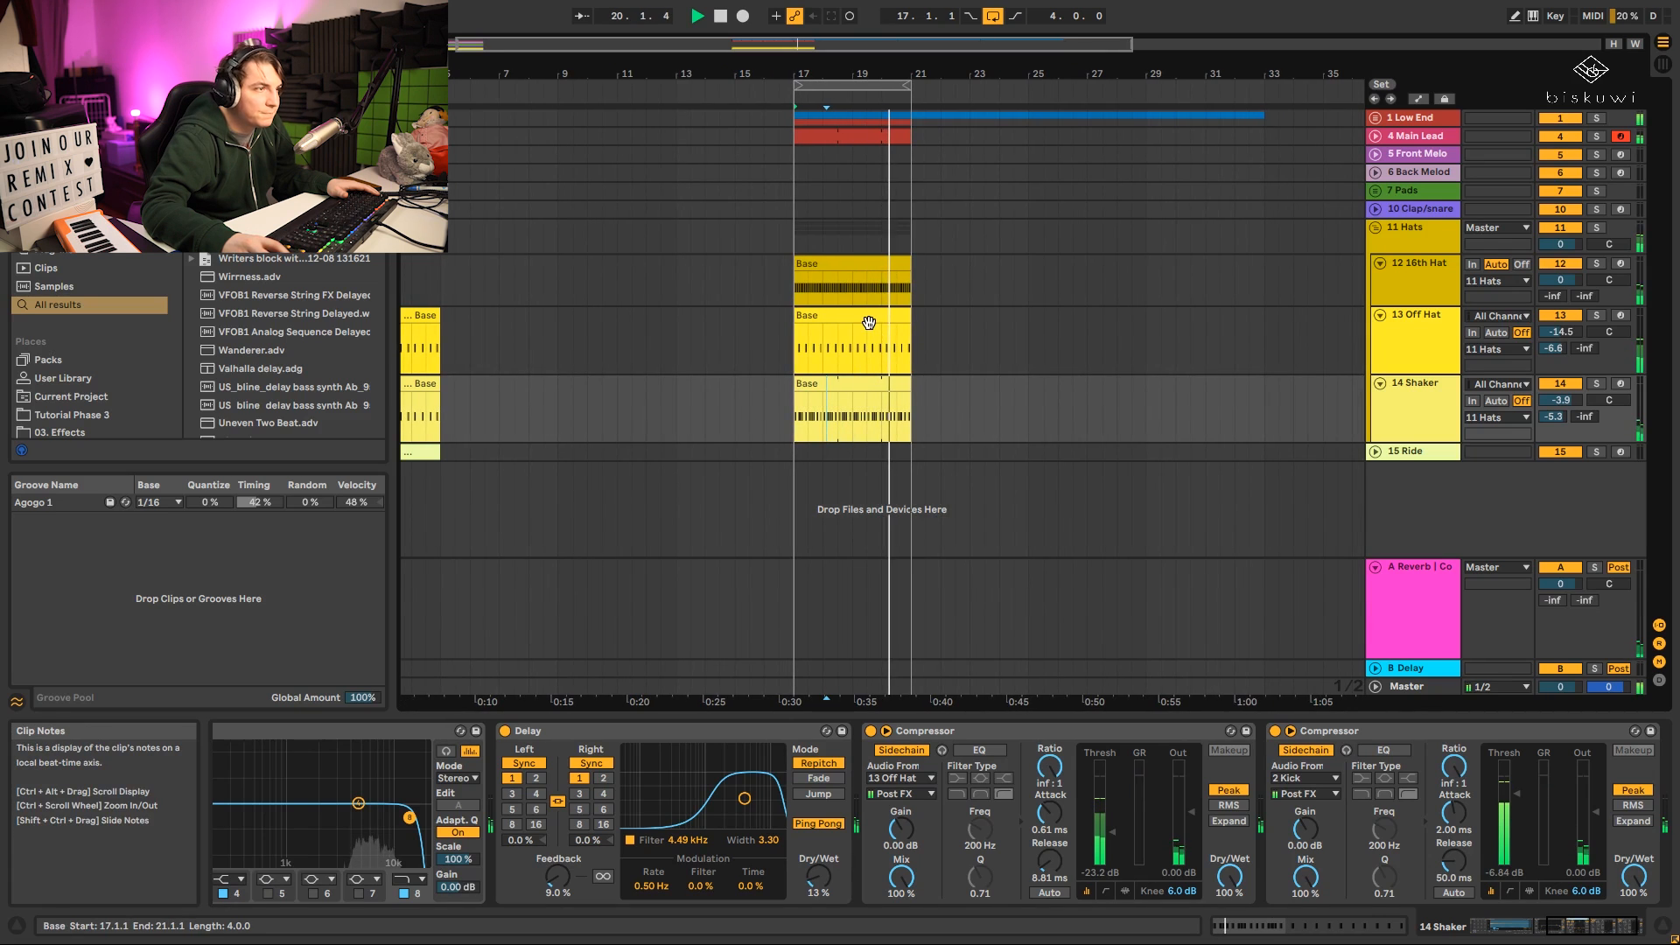
Show the 13 Off Hat track's devices, collapse the 11 Hats group and audition the loop at bar 17.
double_click(869, 322)
key(shift+Tab)
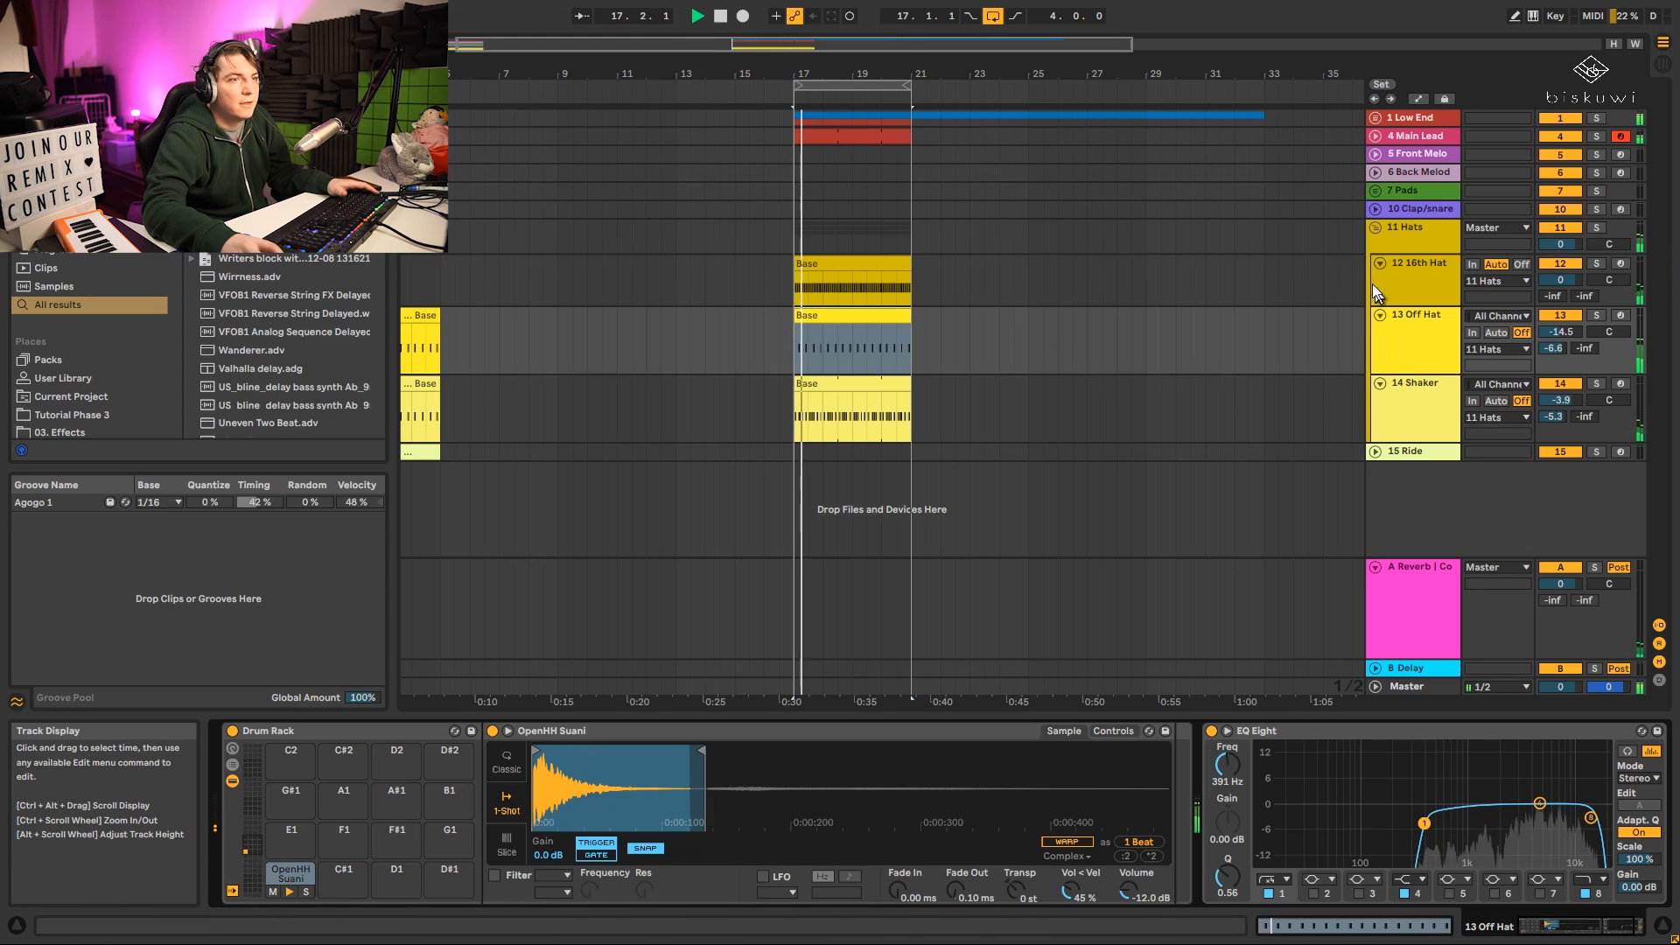
click(1374, 228)
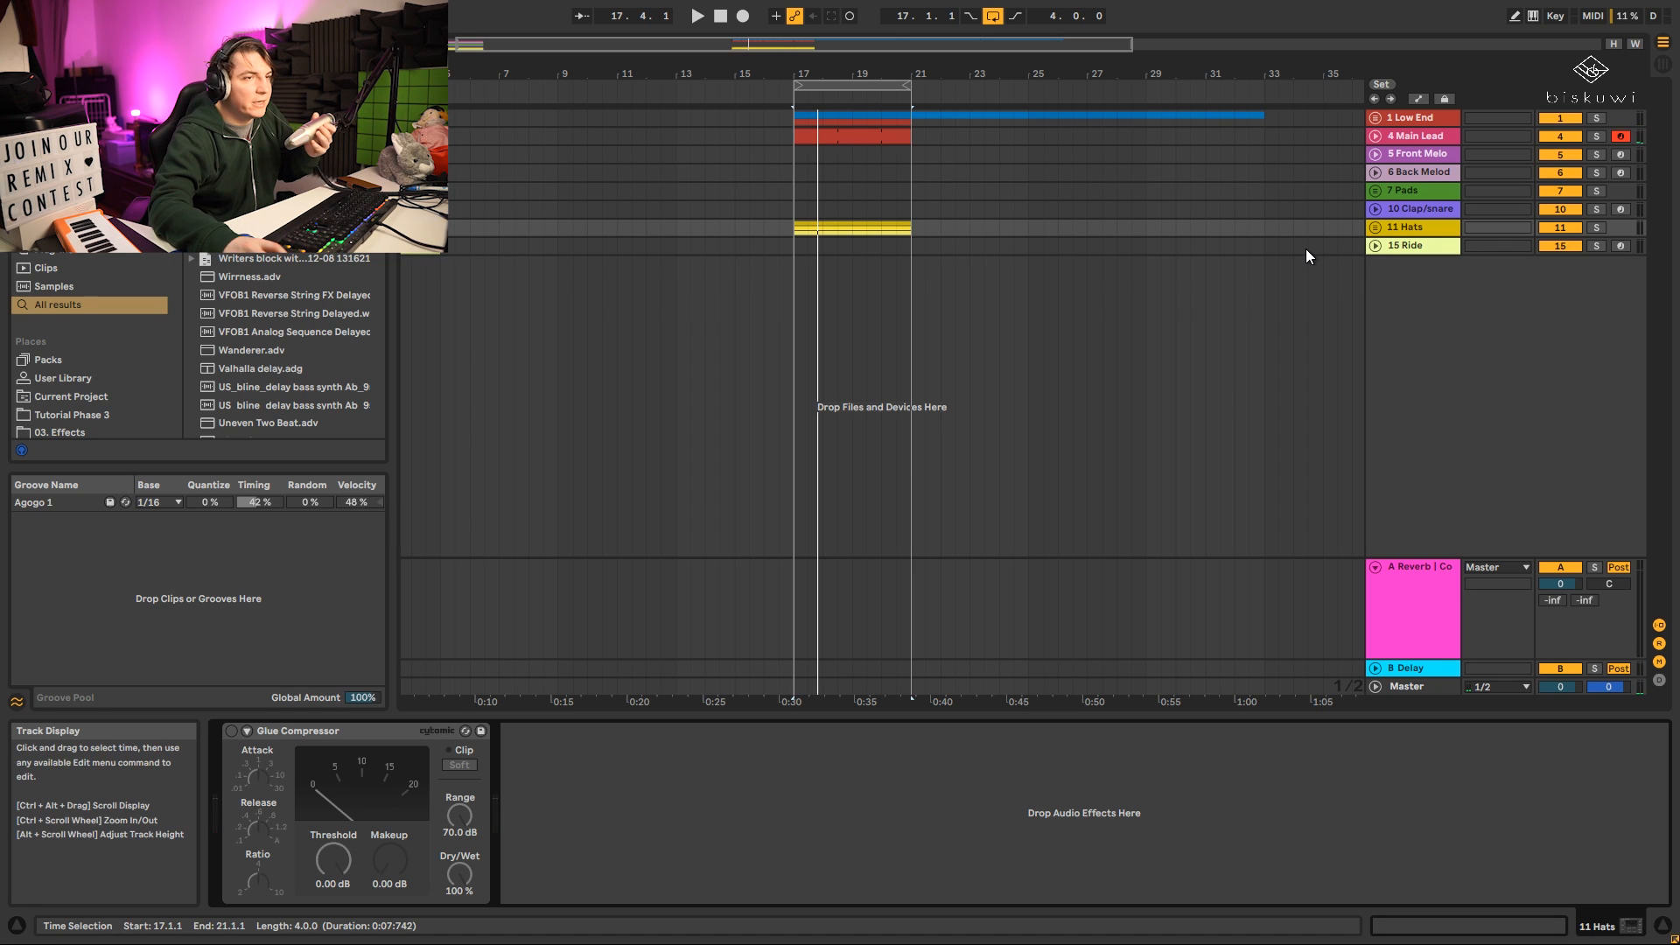
key(space)
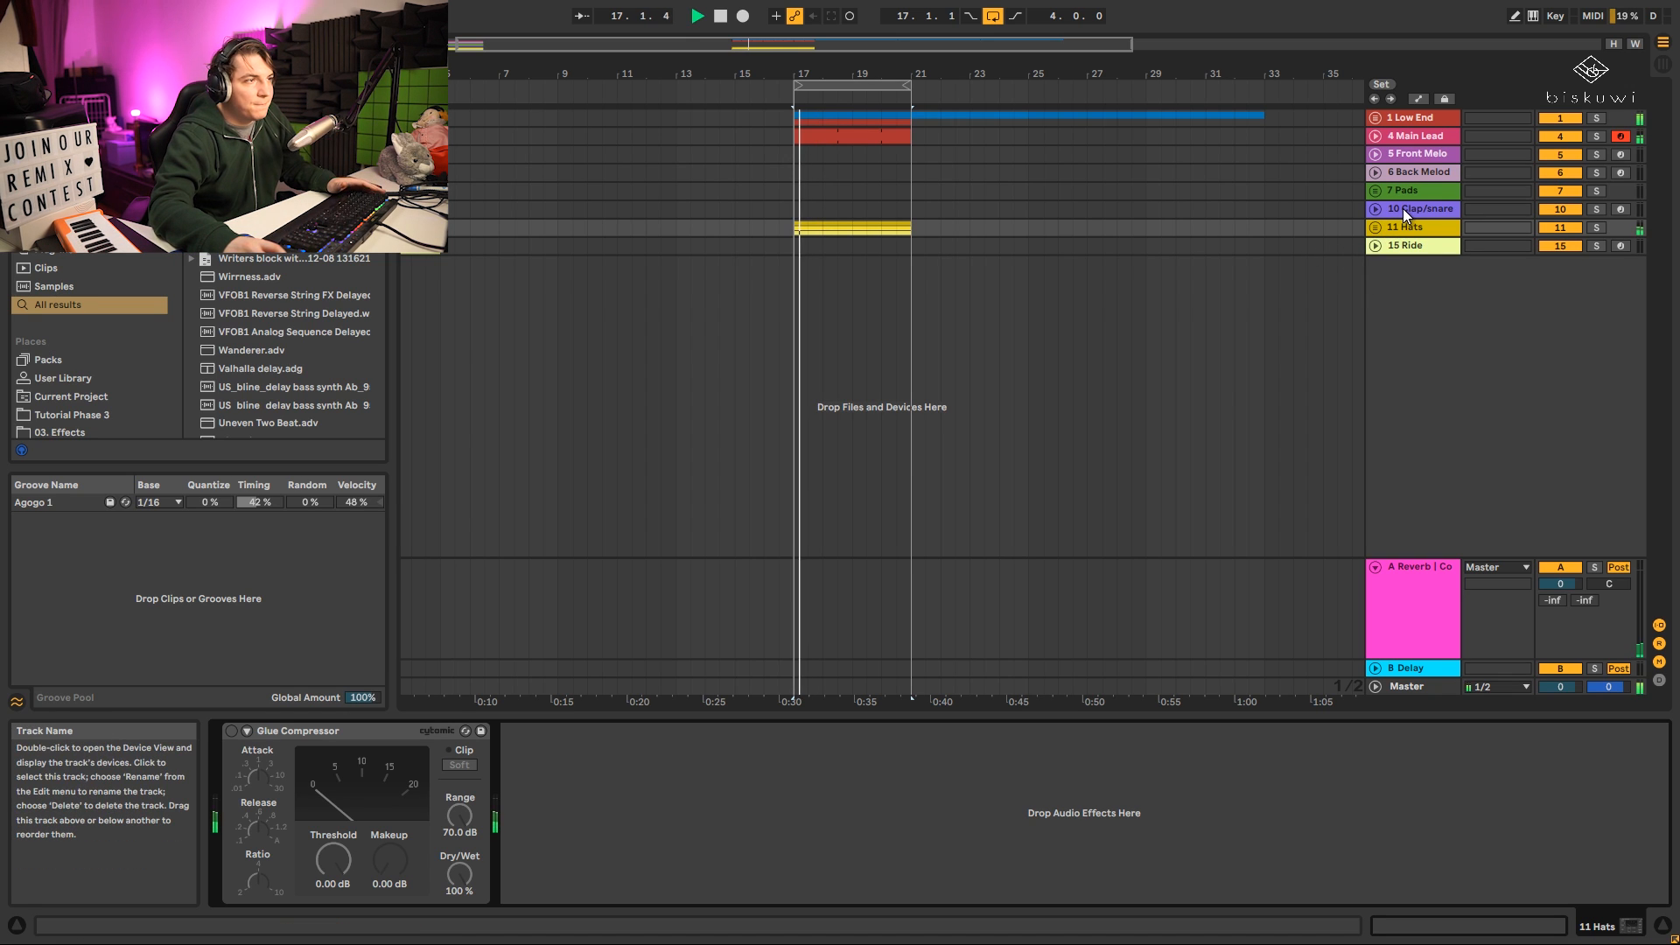
key(space)
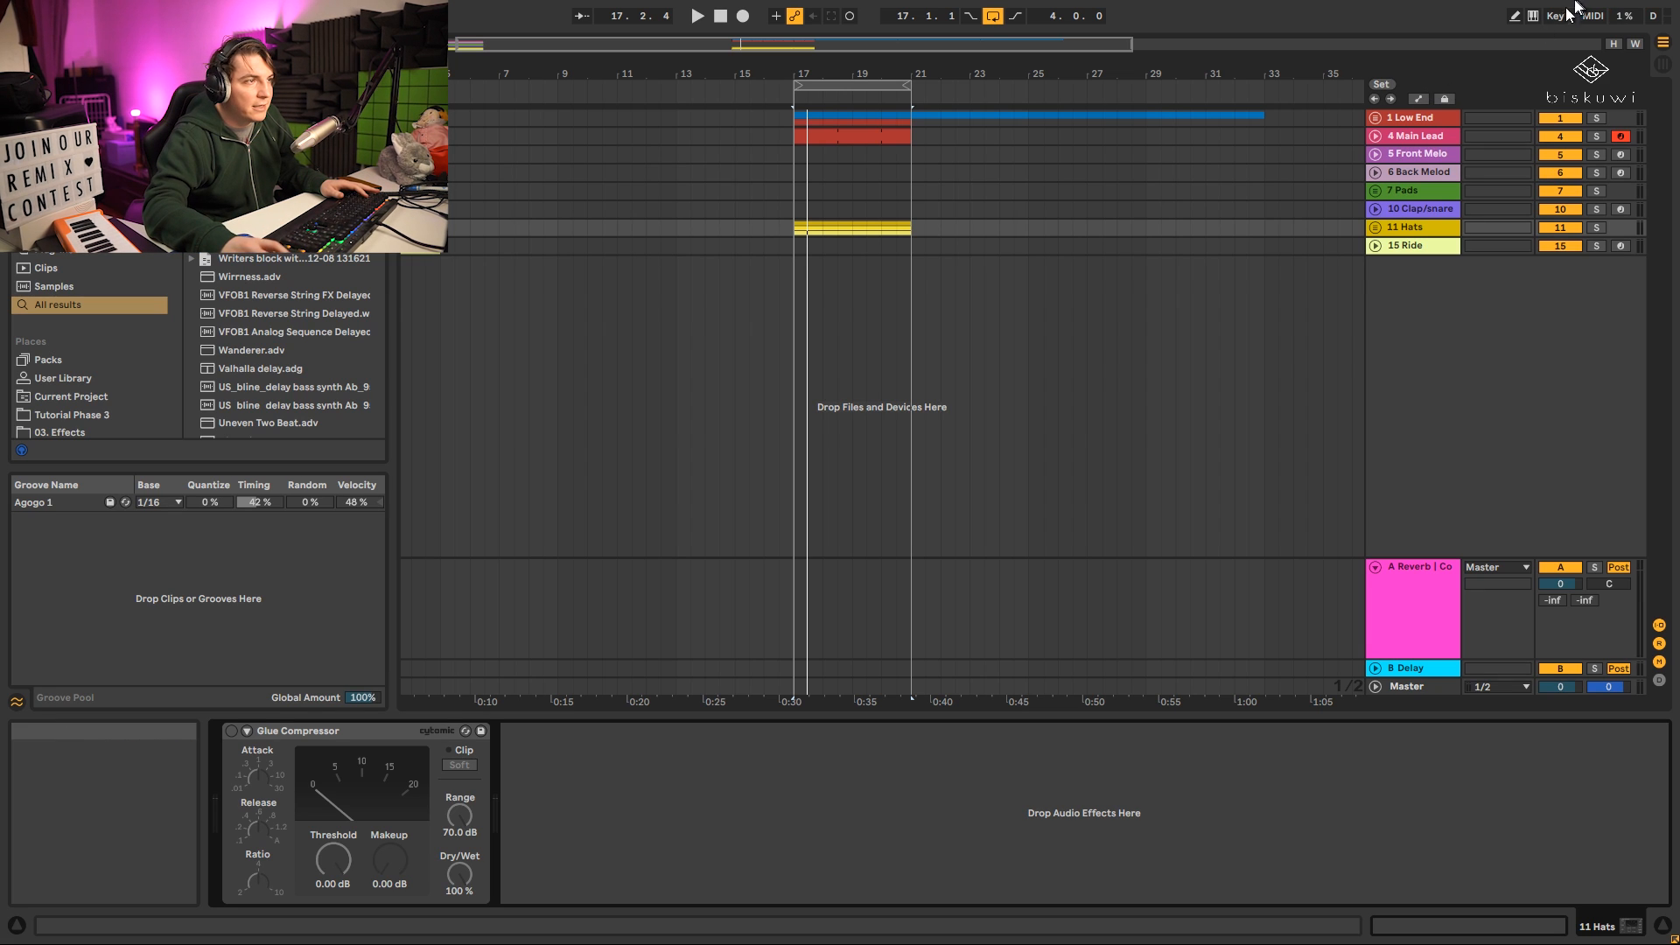
Extend the loop to 8 bars, ending at bar 25, and duplicate bars 17 to 21 of all tracks directly after themselves.
drag(911, 85, 1026, 90)
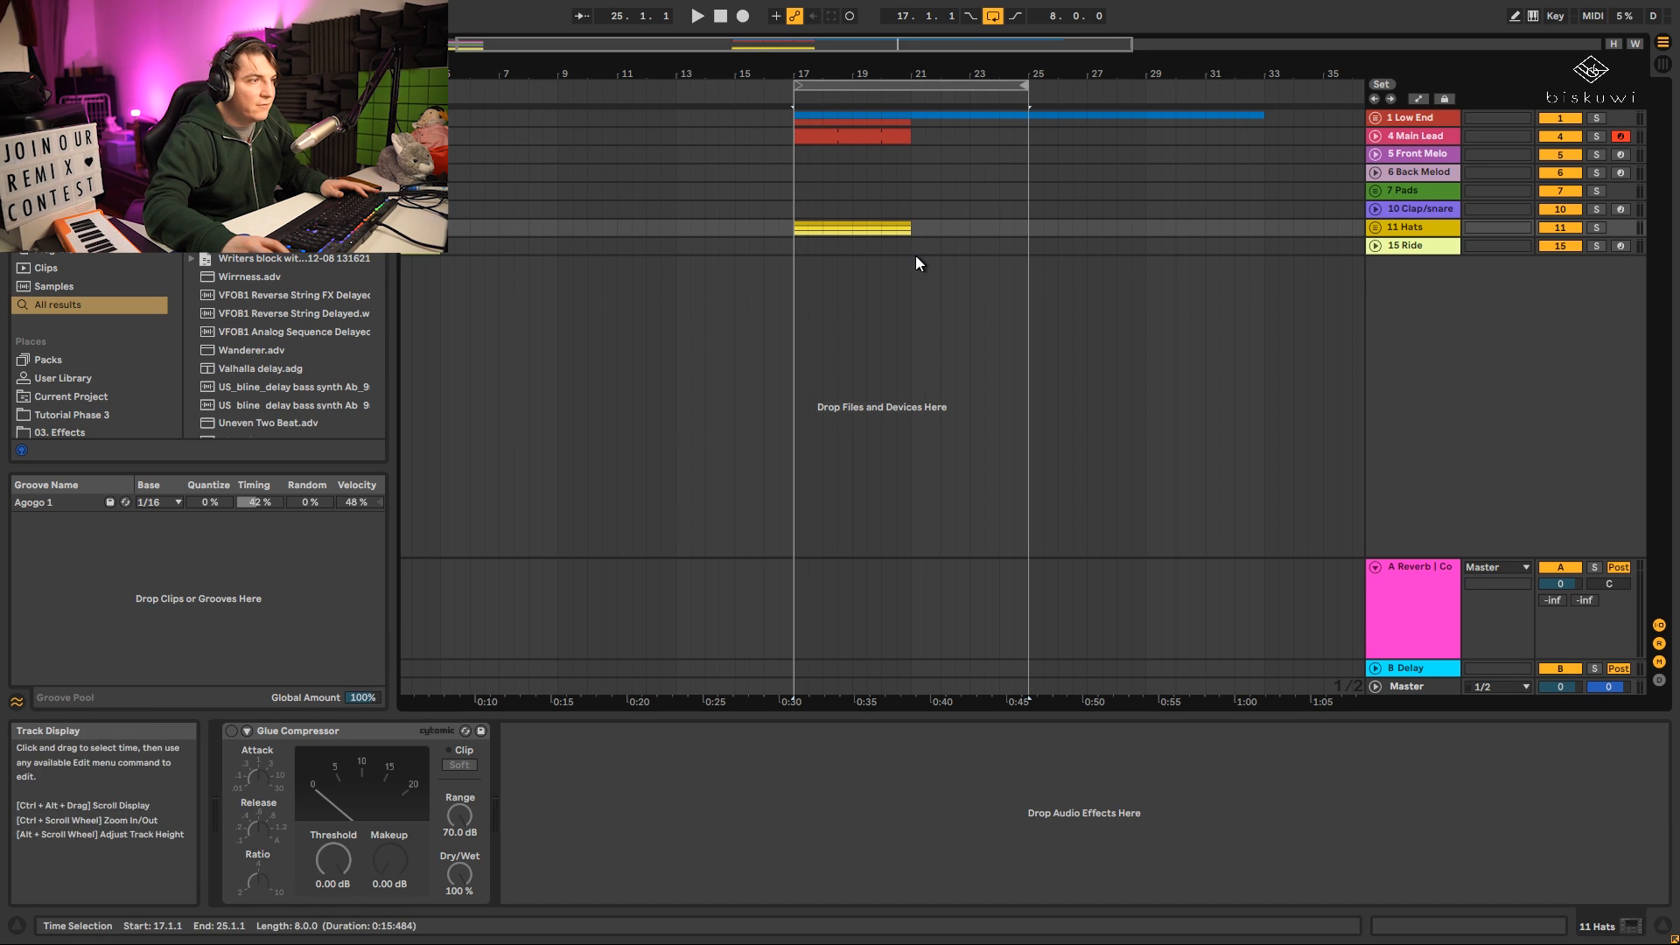
drag(913, 255, 791, 119)
key(ctrl+d)
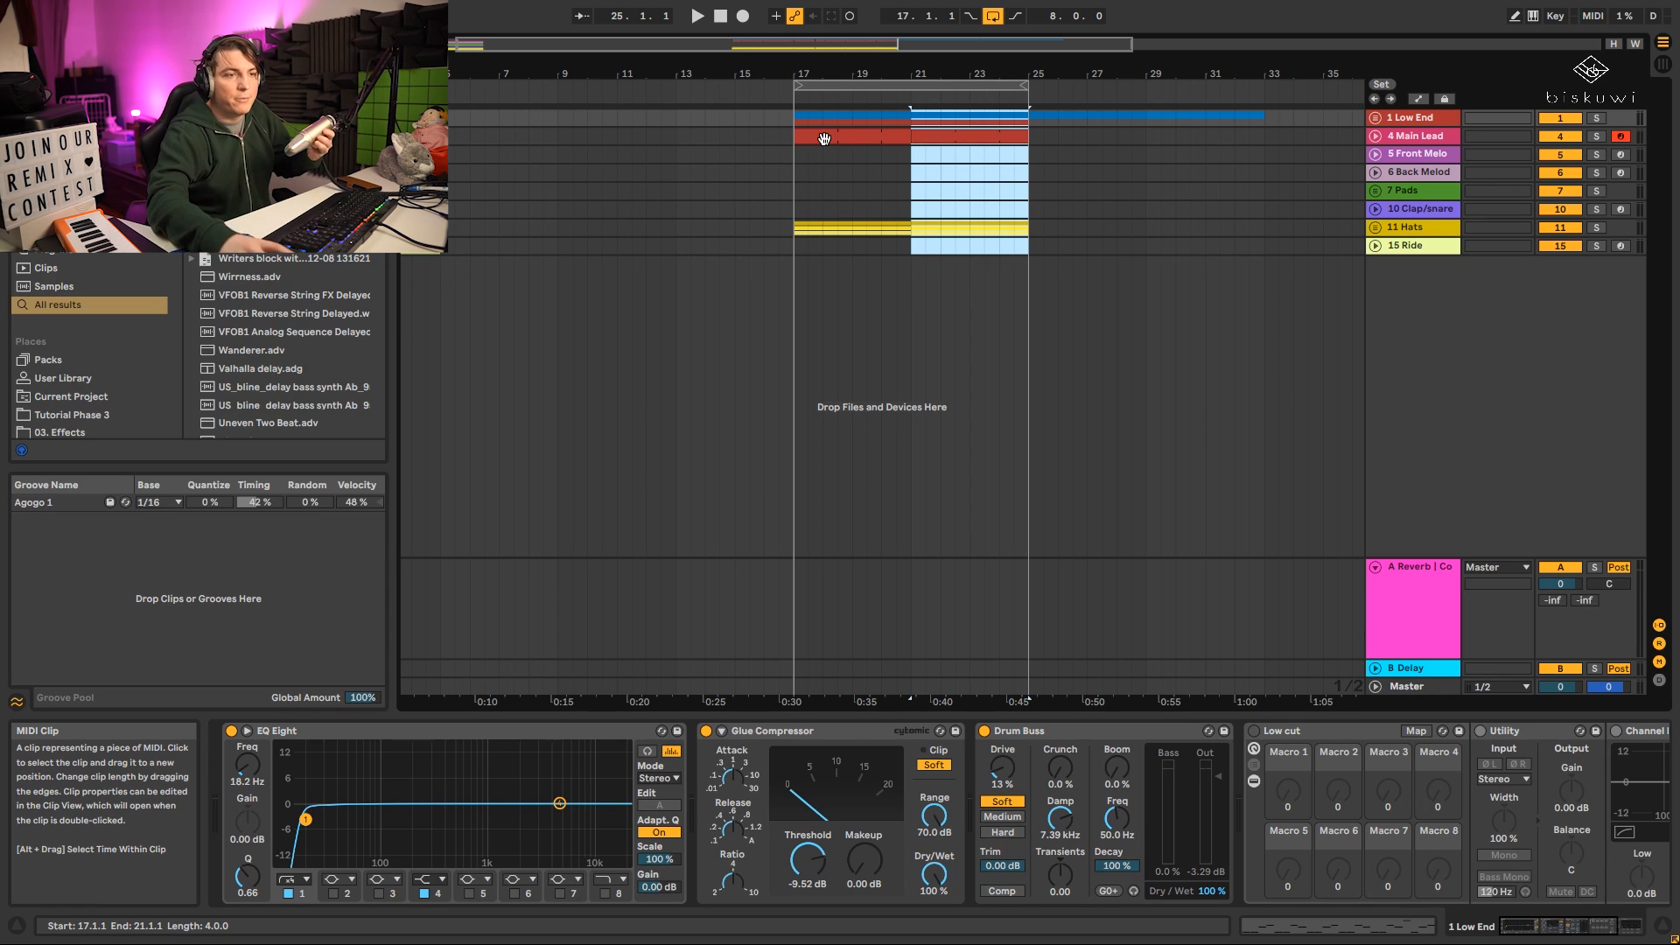
Insert a third return track and collapse the A Reverb return track.
right_click(1443, 490)
click(1496, 522)
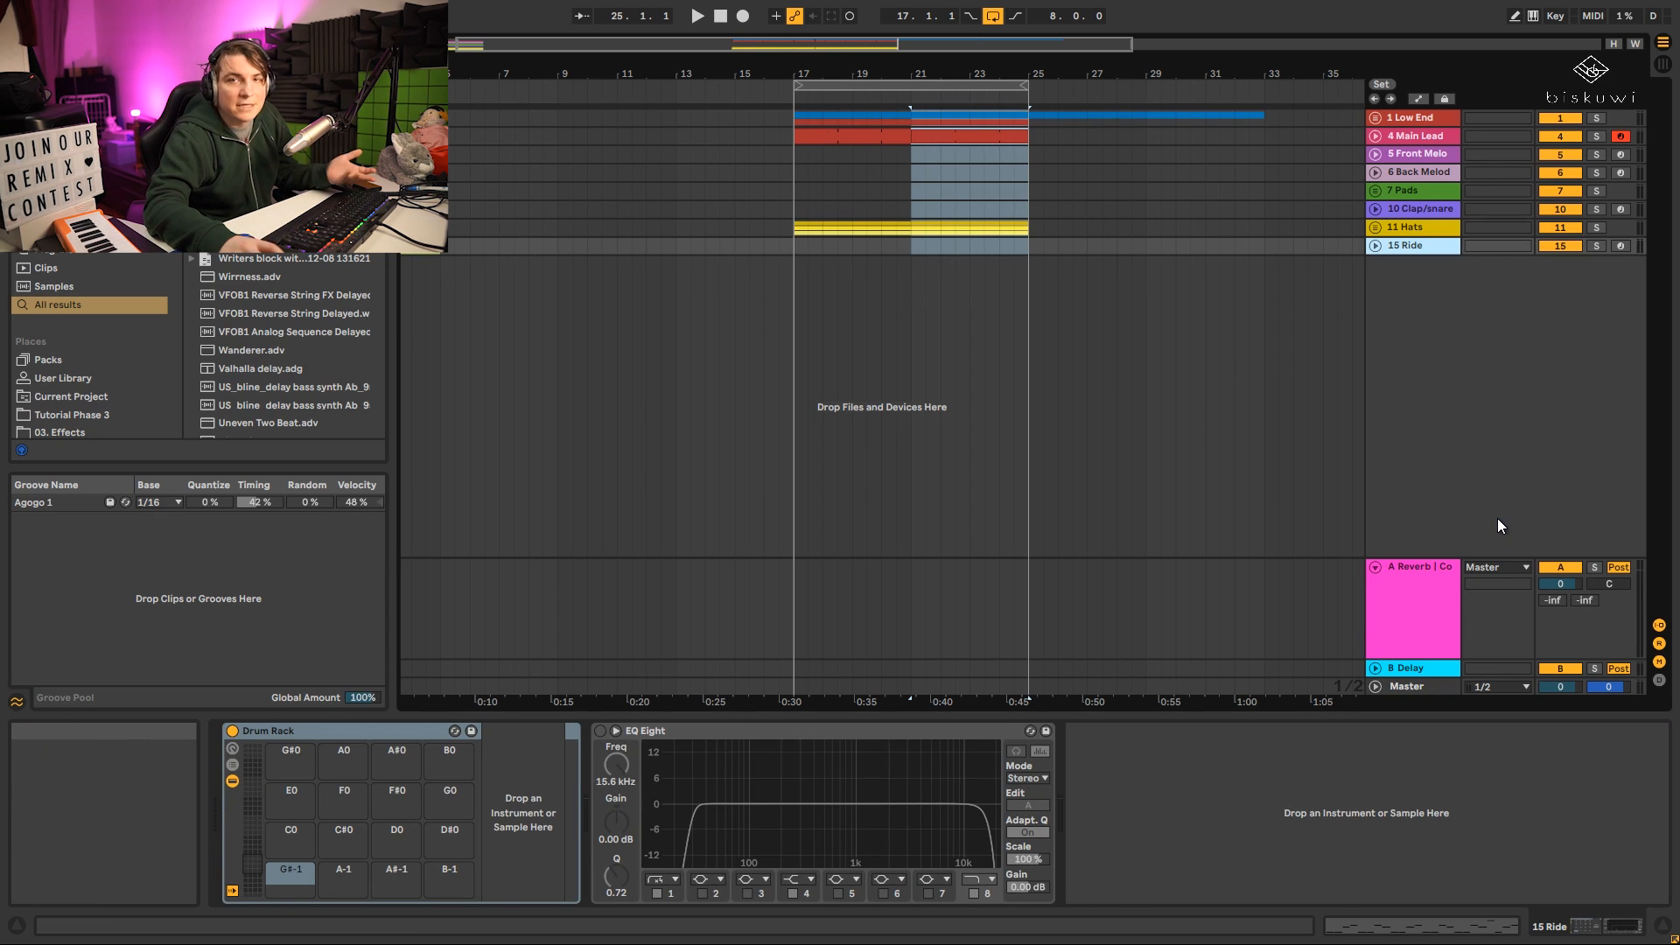
click(1426, 548)
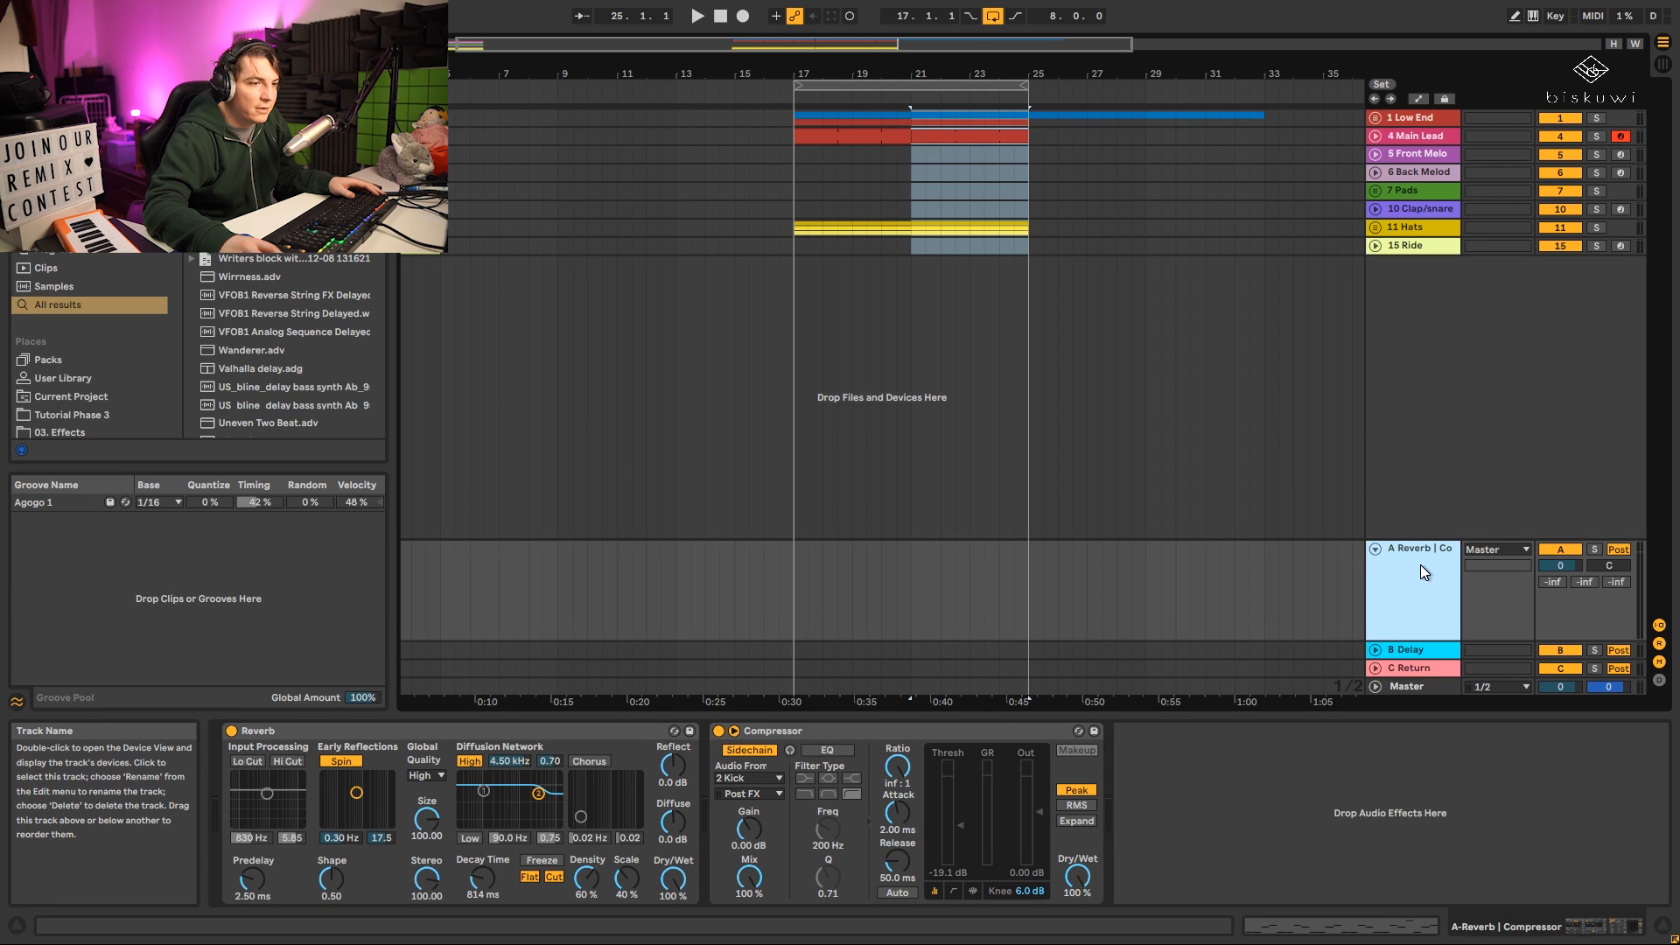
click(1376, 551)
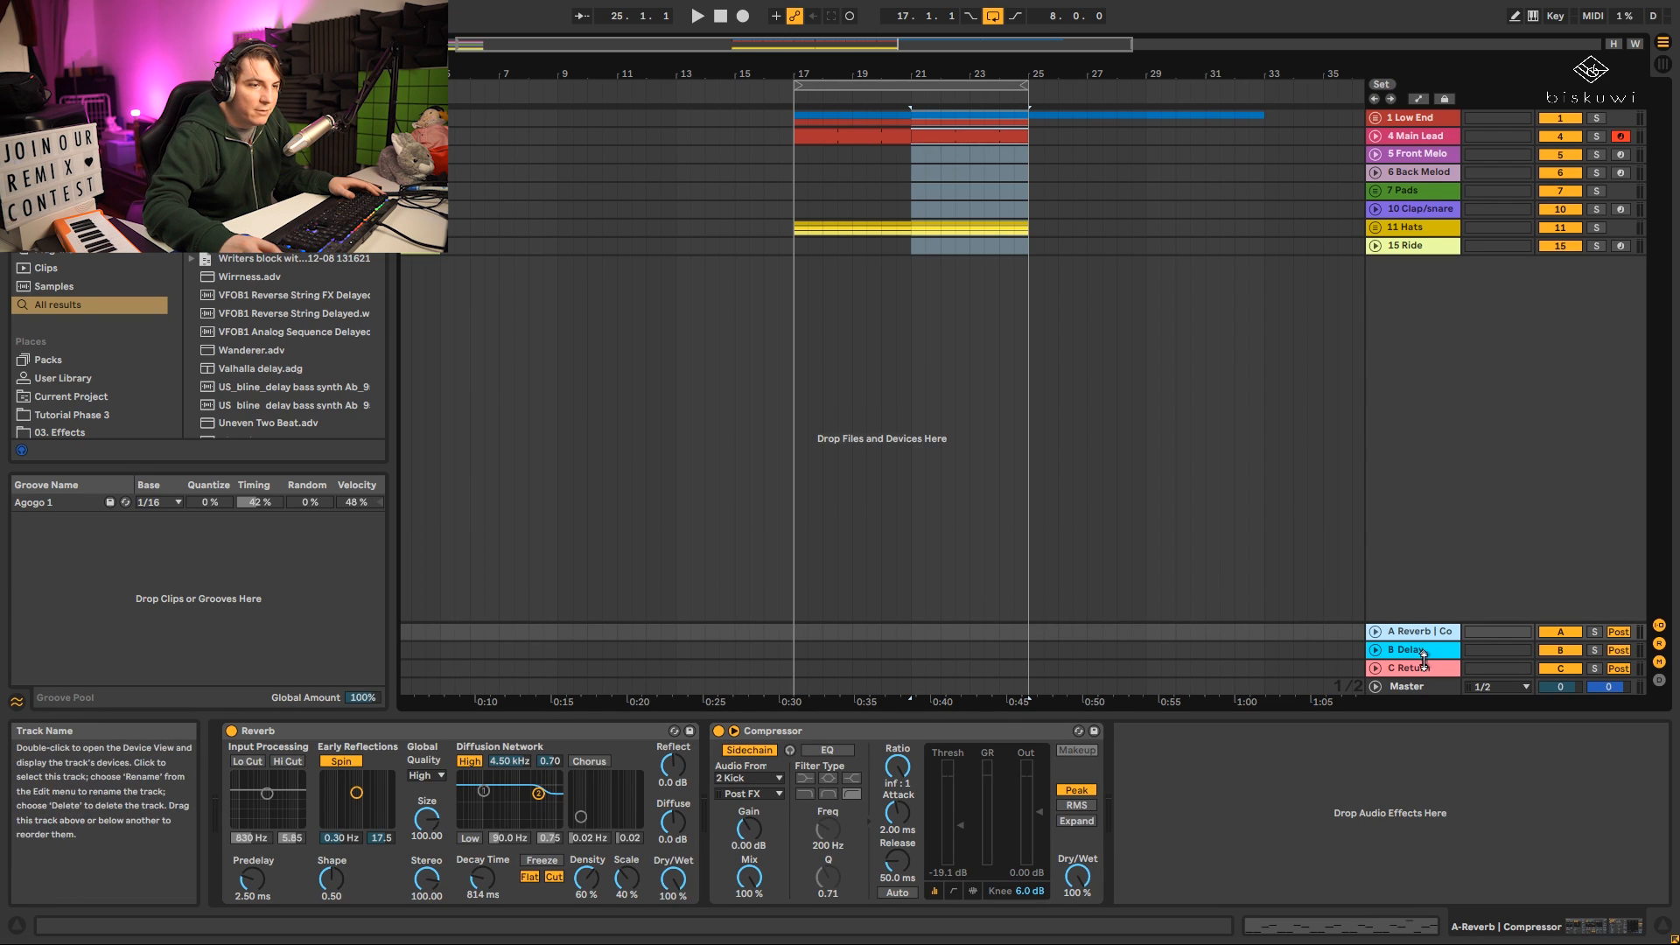
Rename return track C to "Big reverb".
click(1426, 669)
key(super+r)
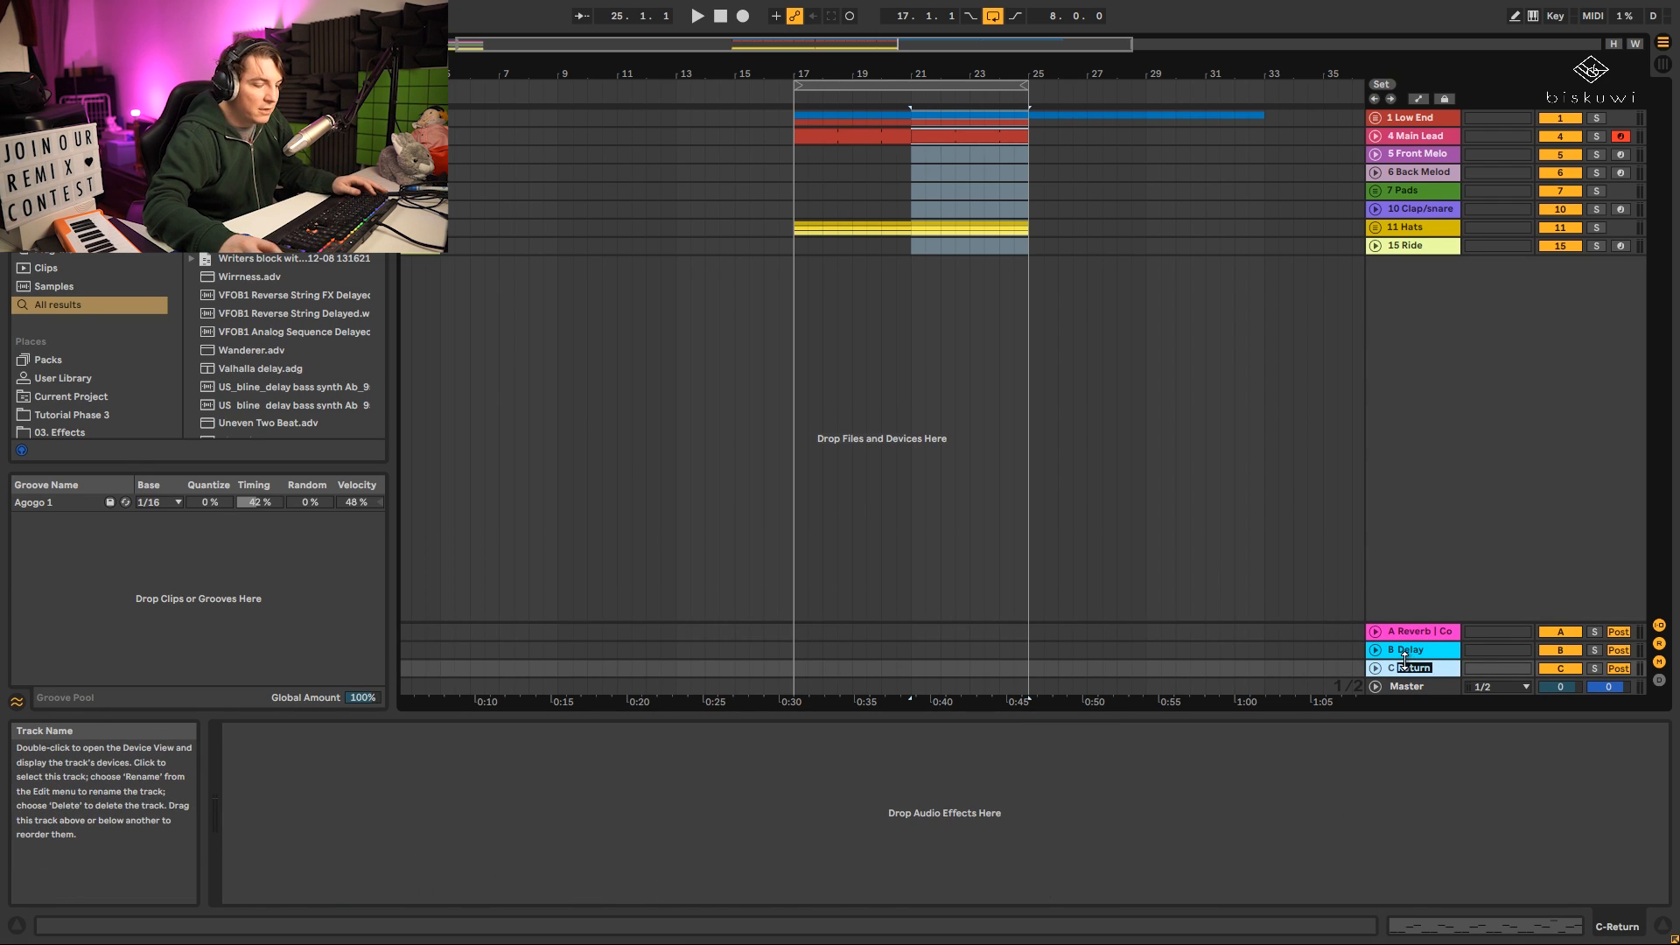
text(Big rever)
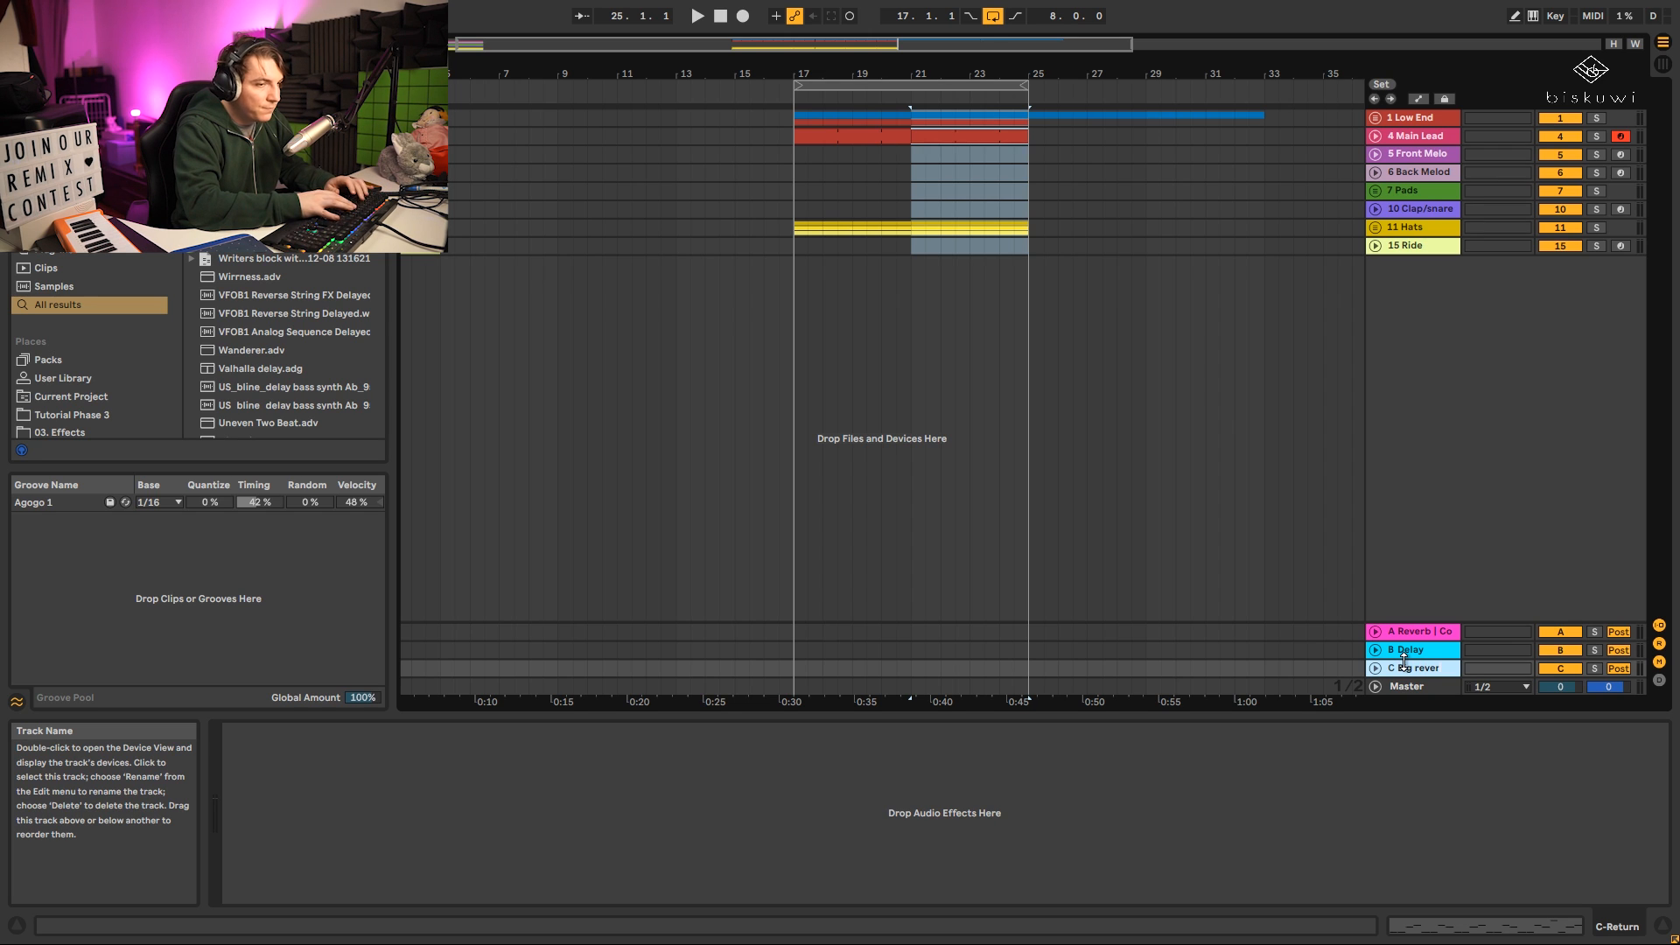
text(b)
key(Return)
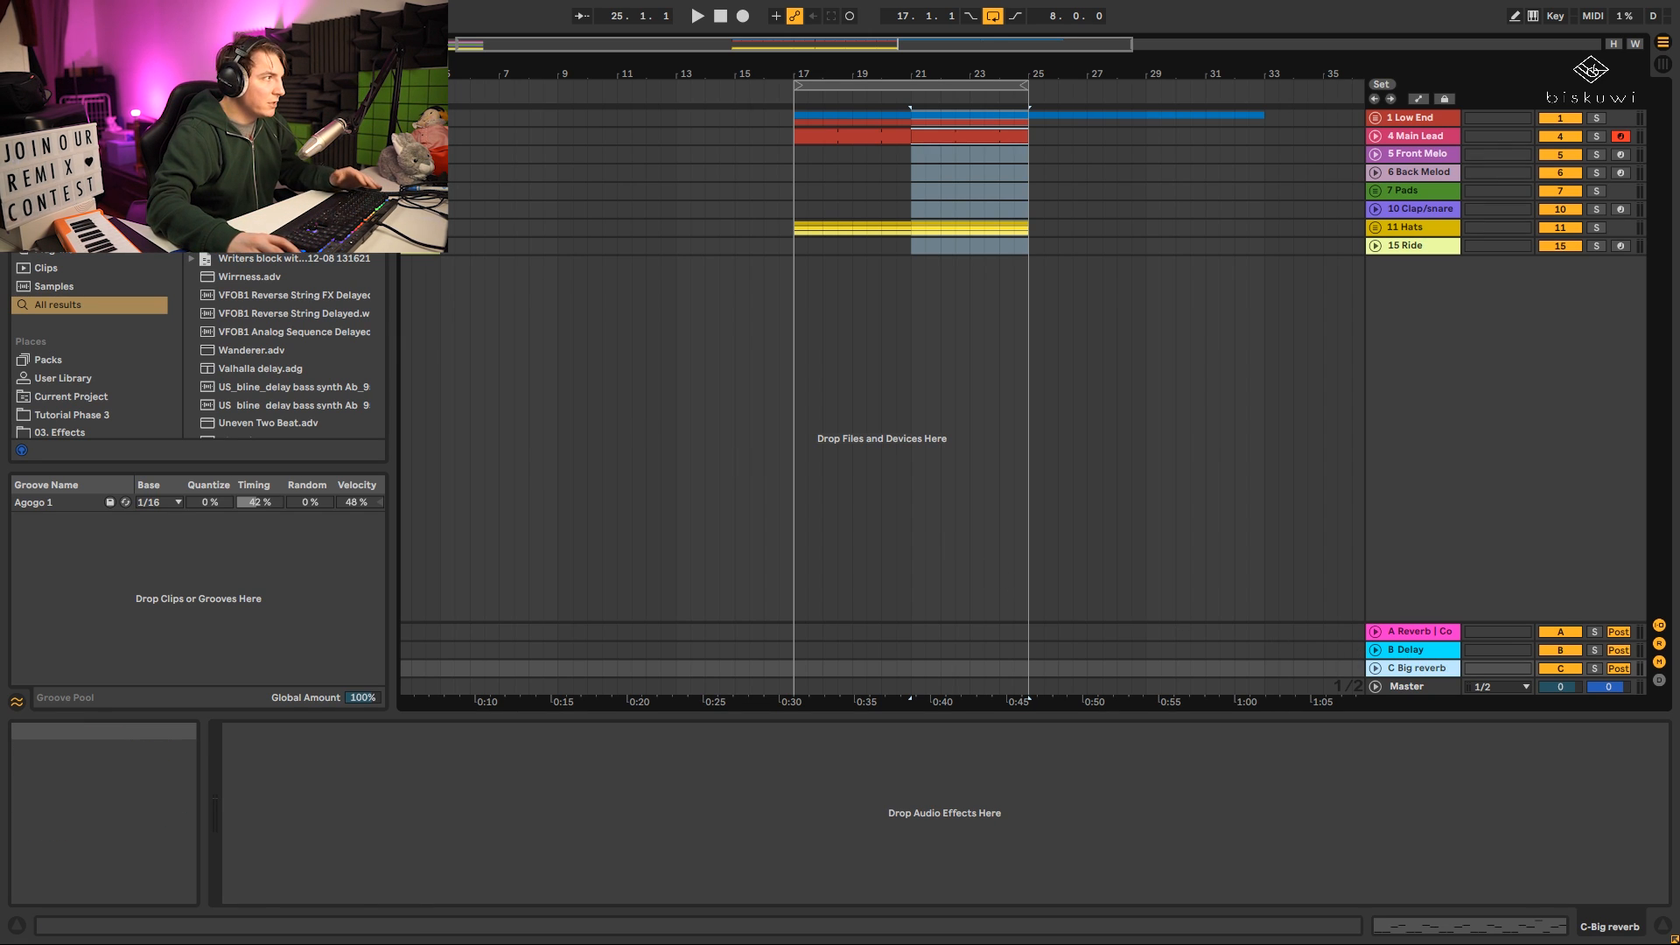
Search the browser for "reverb", add a Reverb to the Big reverb return and set its decay time to 5.41 s.
text(reverb)
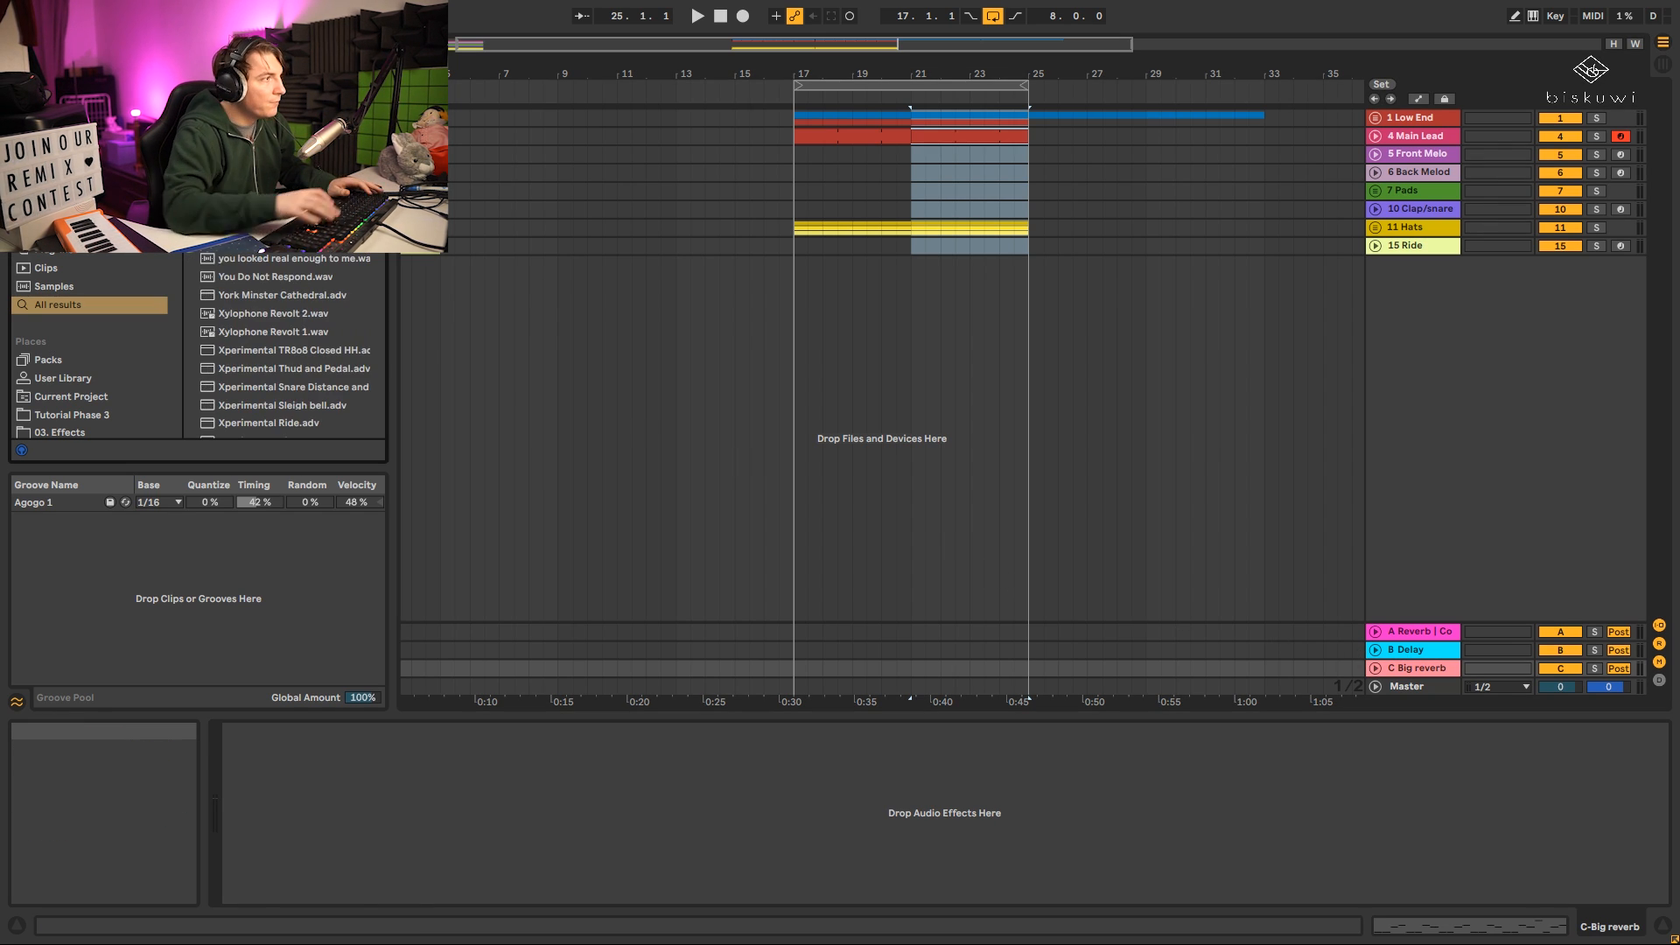
scroll(285, 341, up, 1)
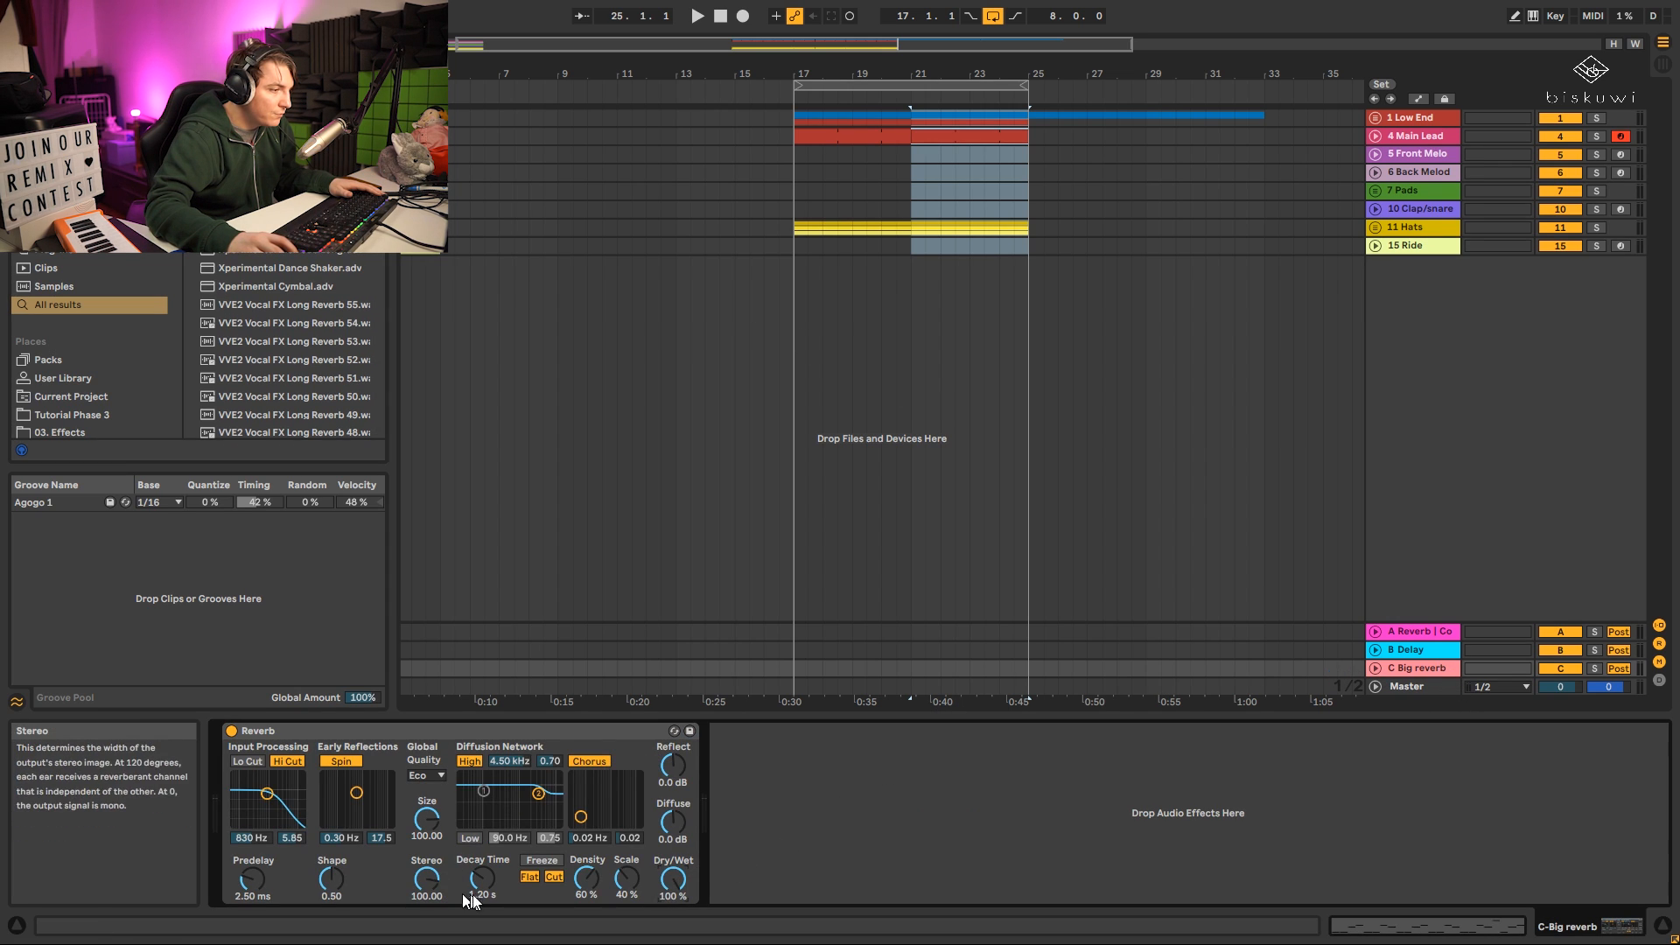
mouse_move(472, 894)
mouse_down()
mouse_move(473, 862)
mouse_move(482, 883)
mouse_up()
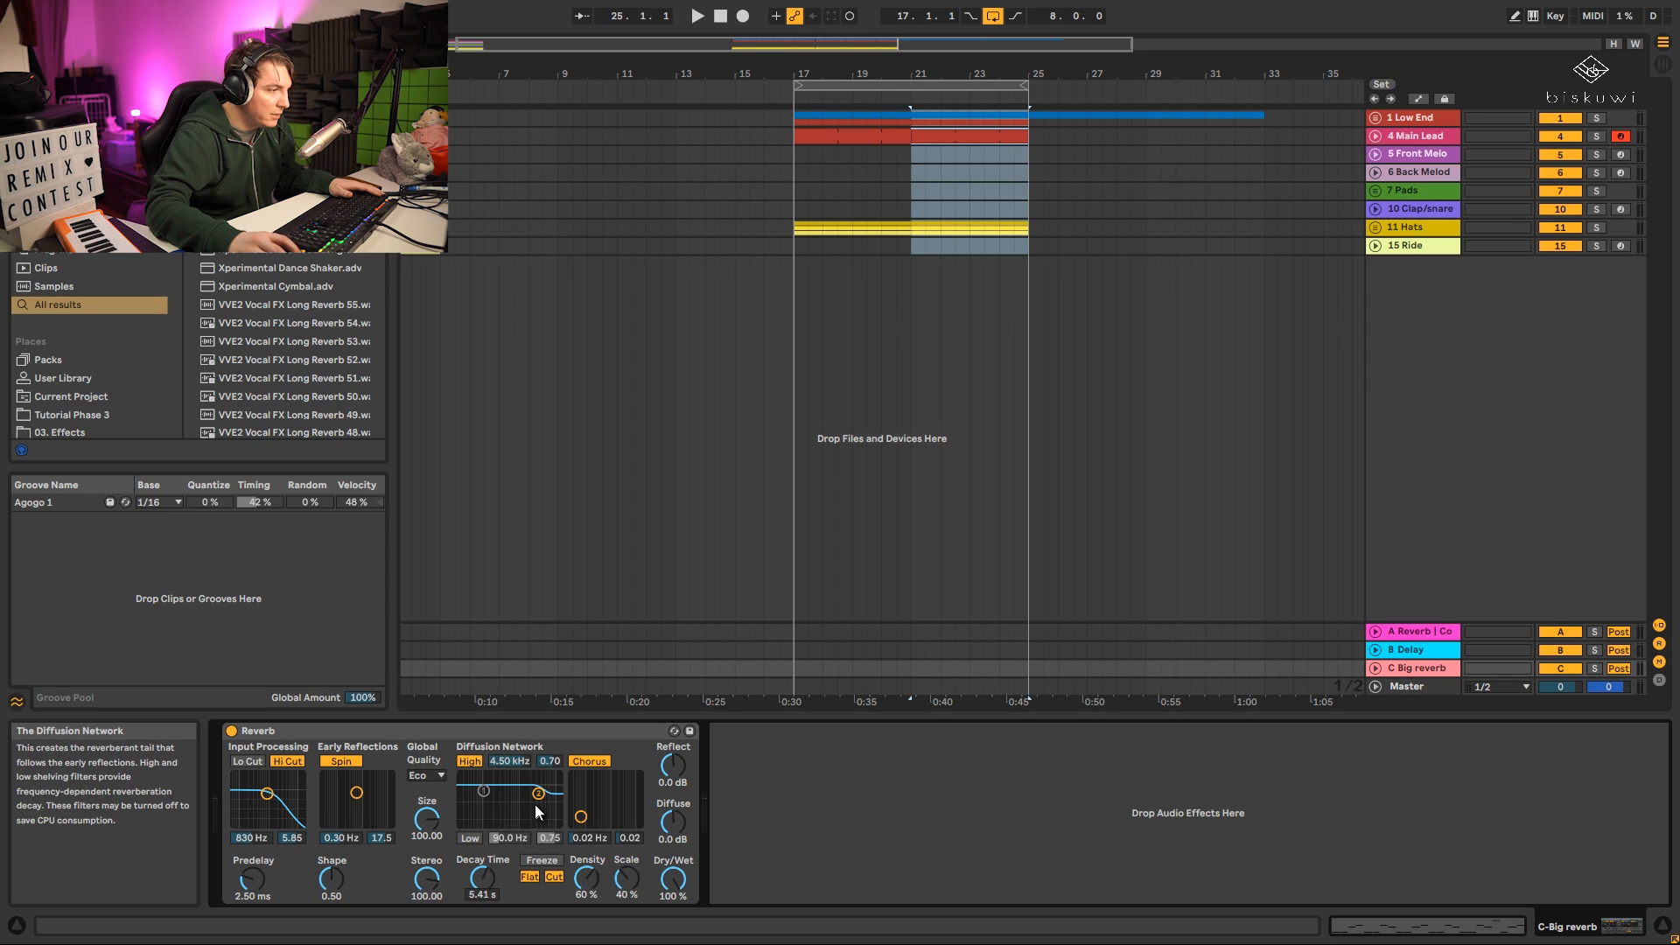
Set the Reverb's input filter to 4.72 kHz and 6.34, switch off Hi Cut, the High diffusion filter, Spin and Chorus, and set quality to High.
drag(267, 793, 274, 791)
click(289, 763)
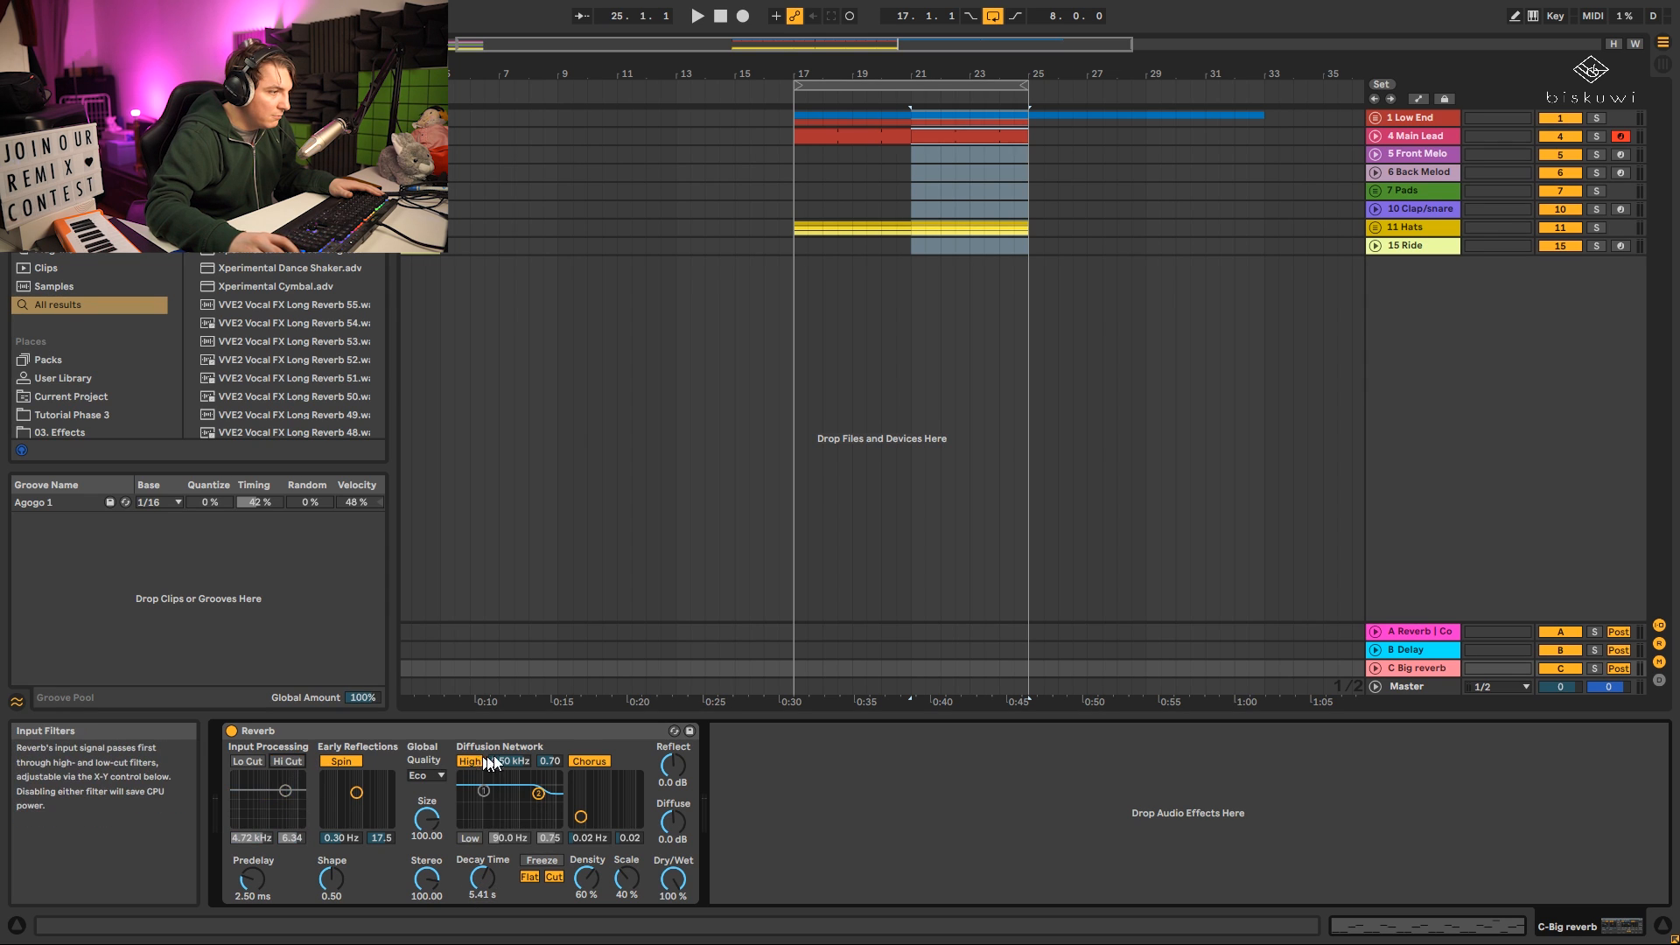
click(470, 761)
click(341, 761)
click(443, 776)
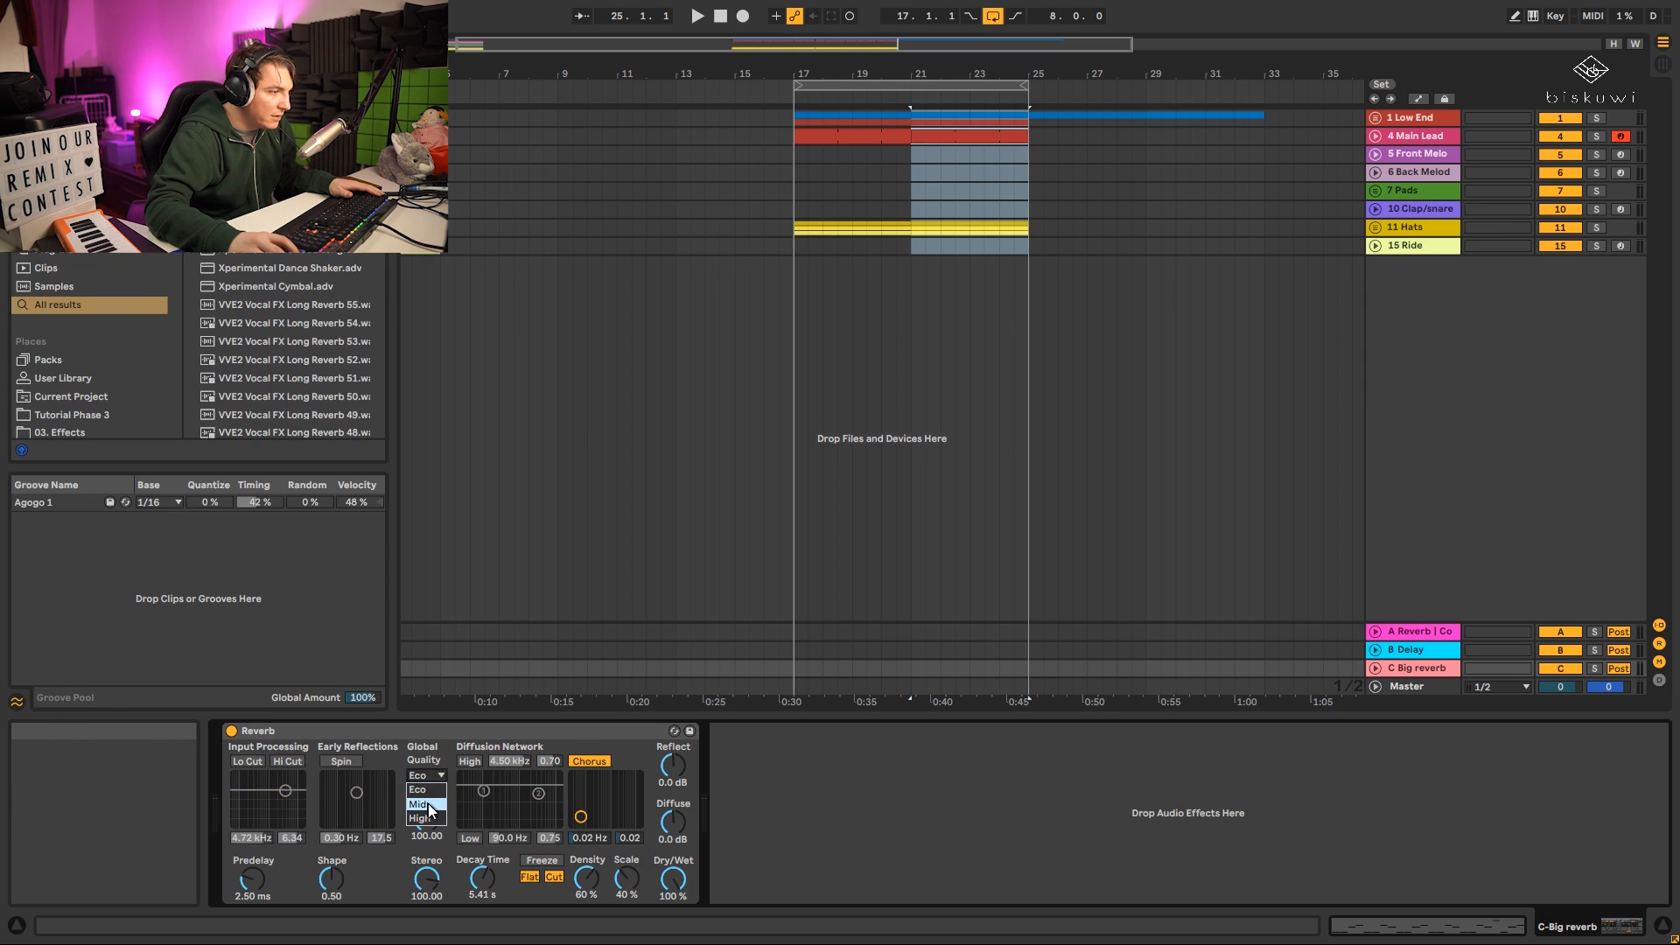
click(426, 814)
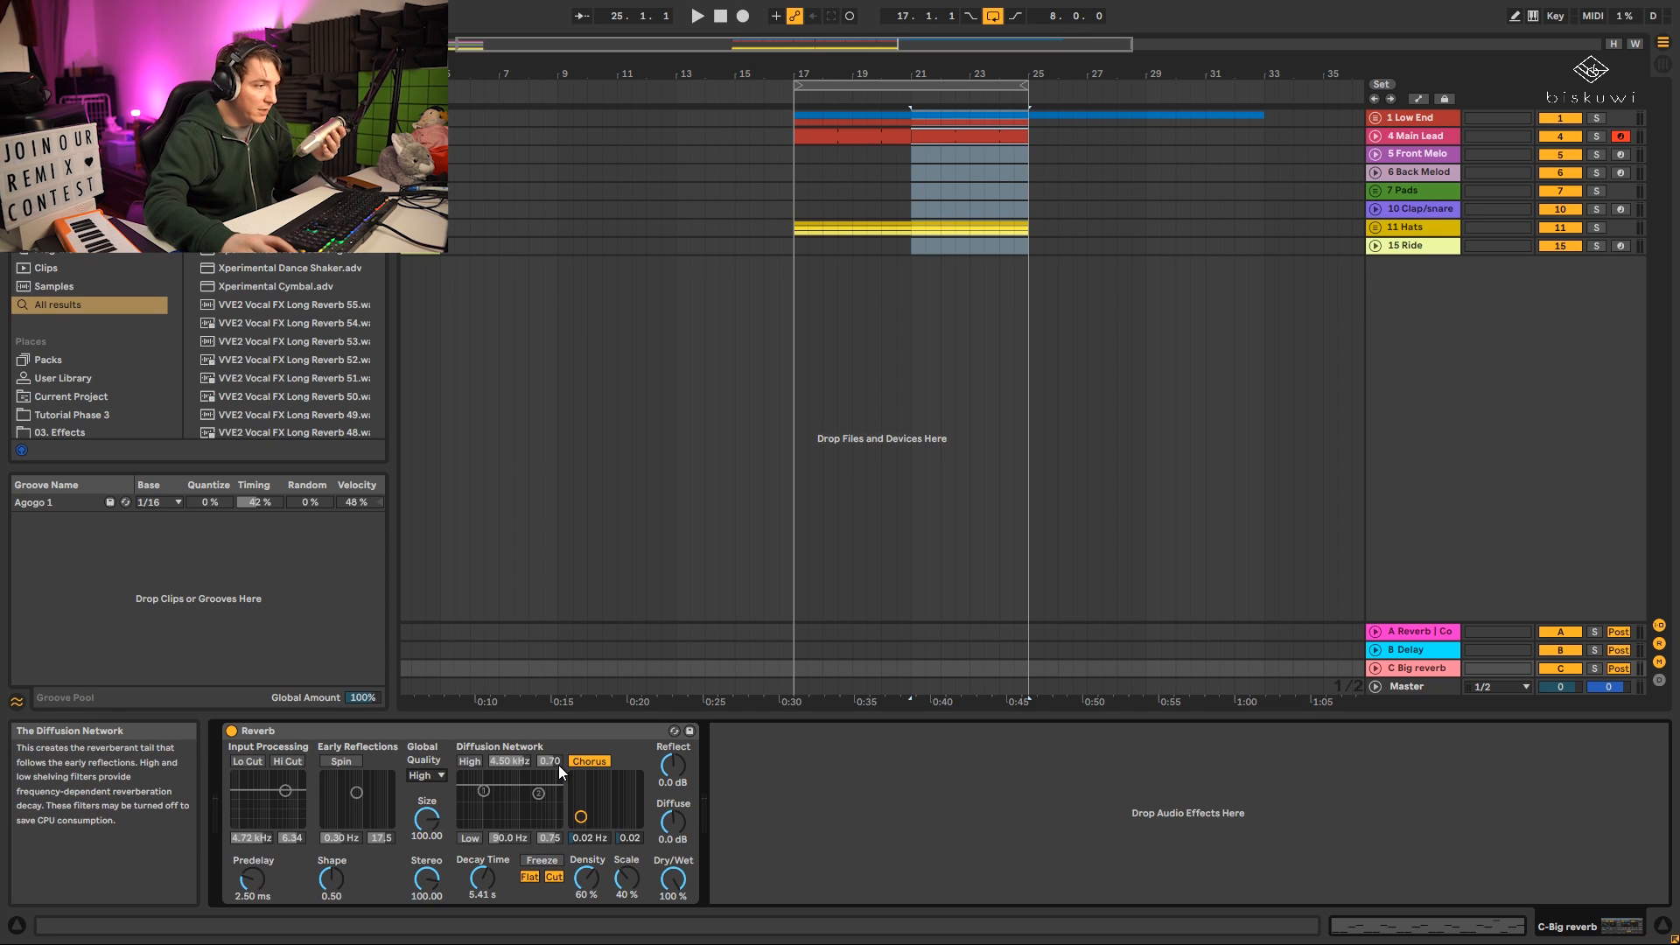
click(606, 759)
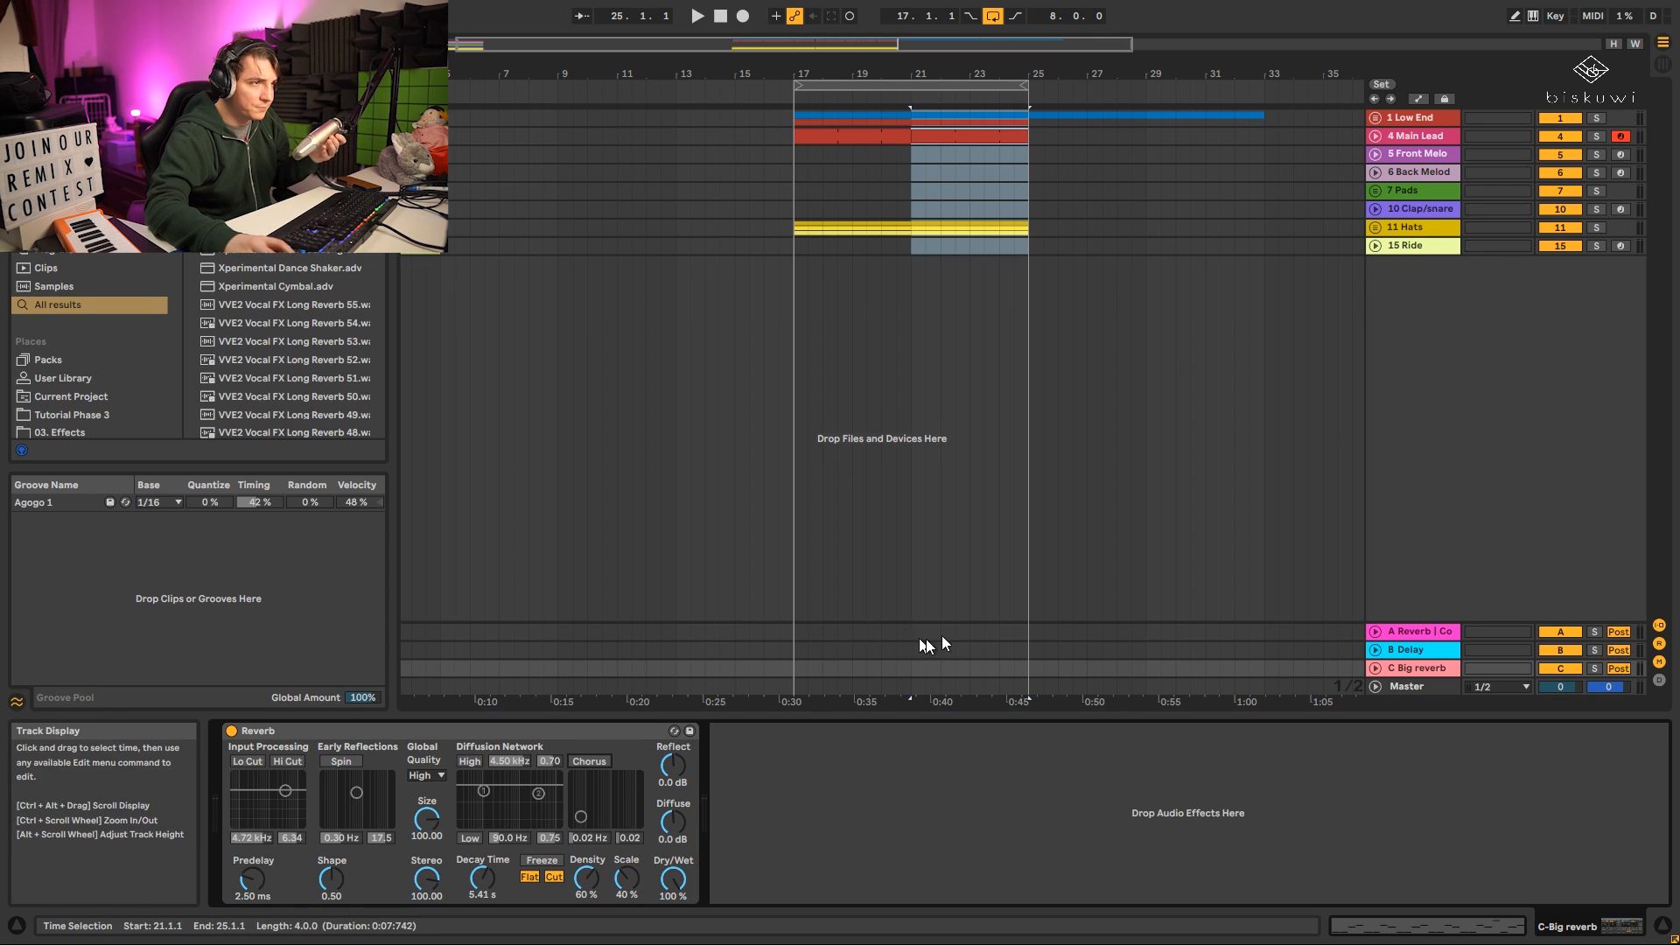
Rename the Ride track as "# Percussion" and unfold it in the arrangement.
click(1382, 245)
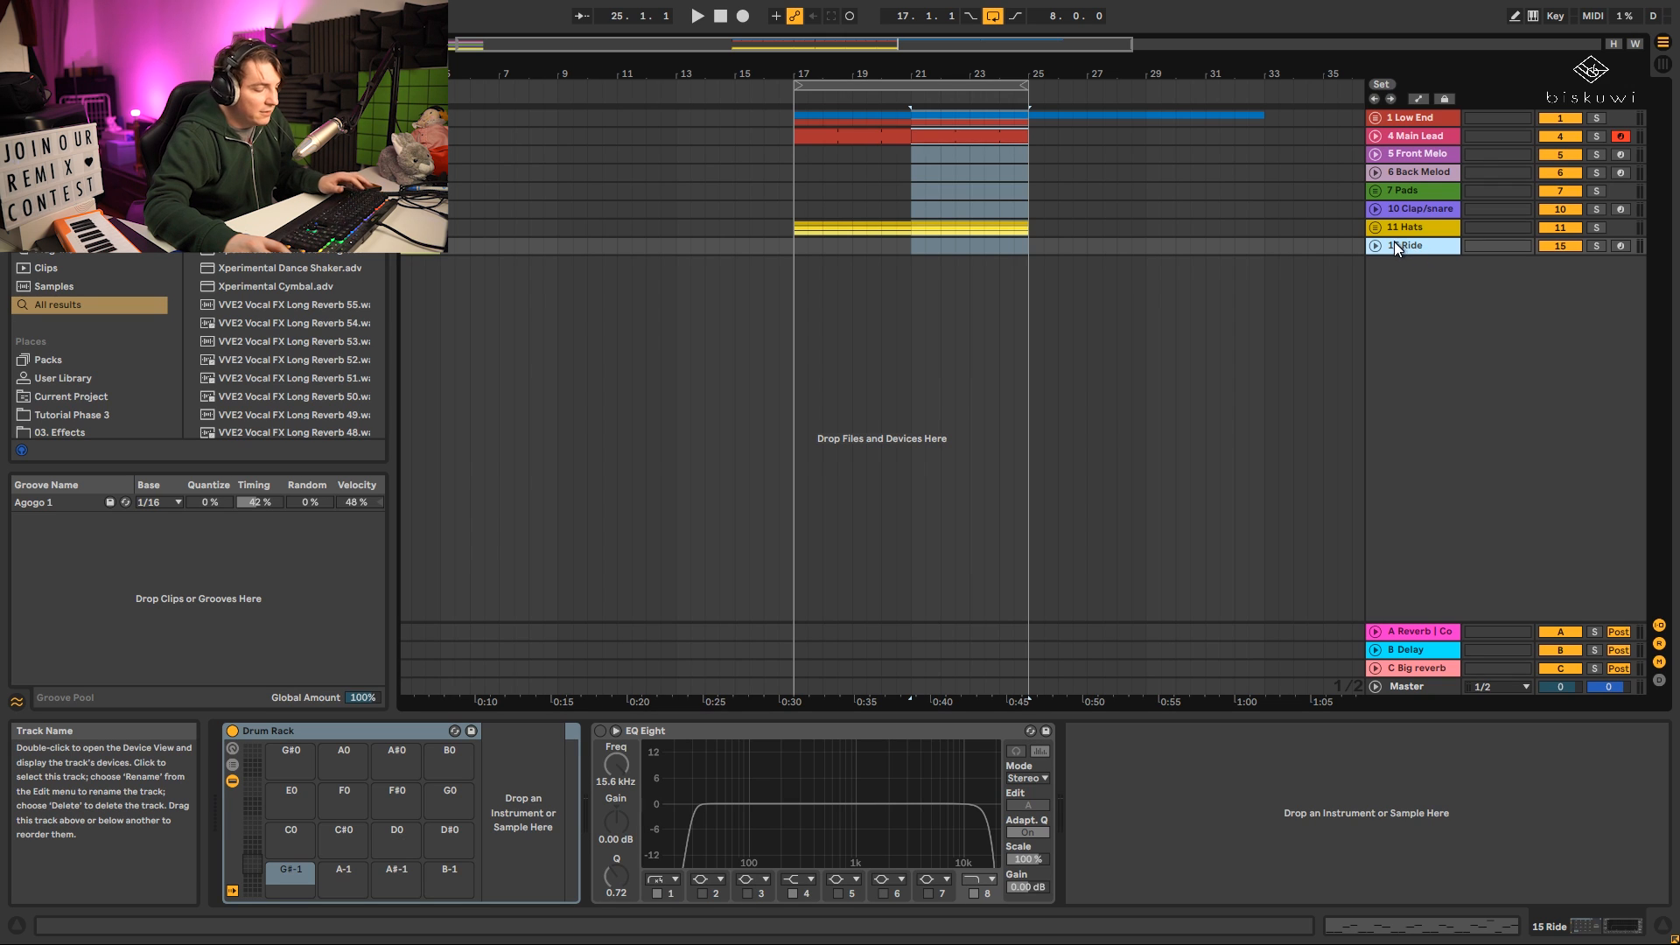
text(# Pe)
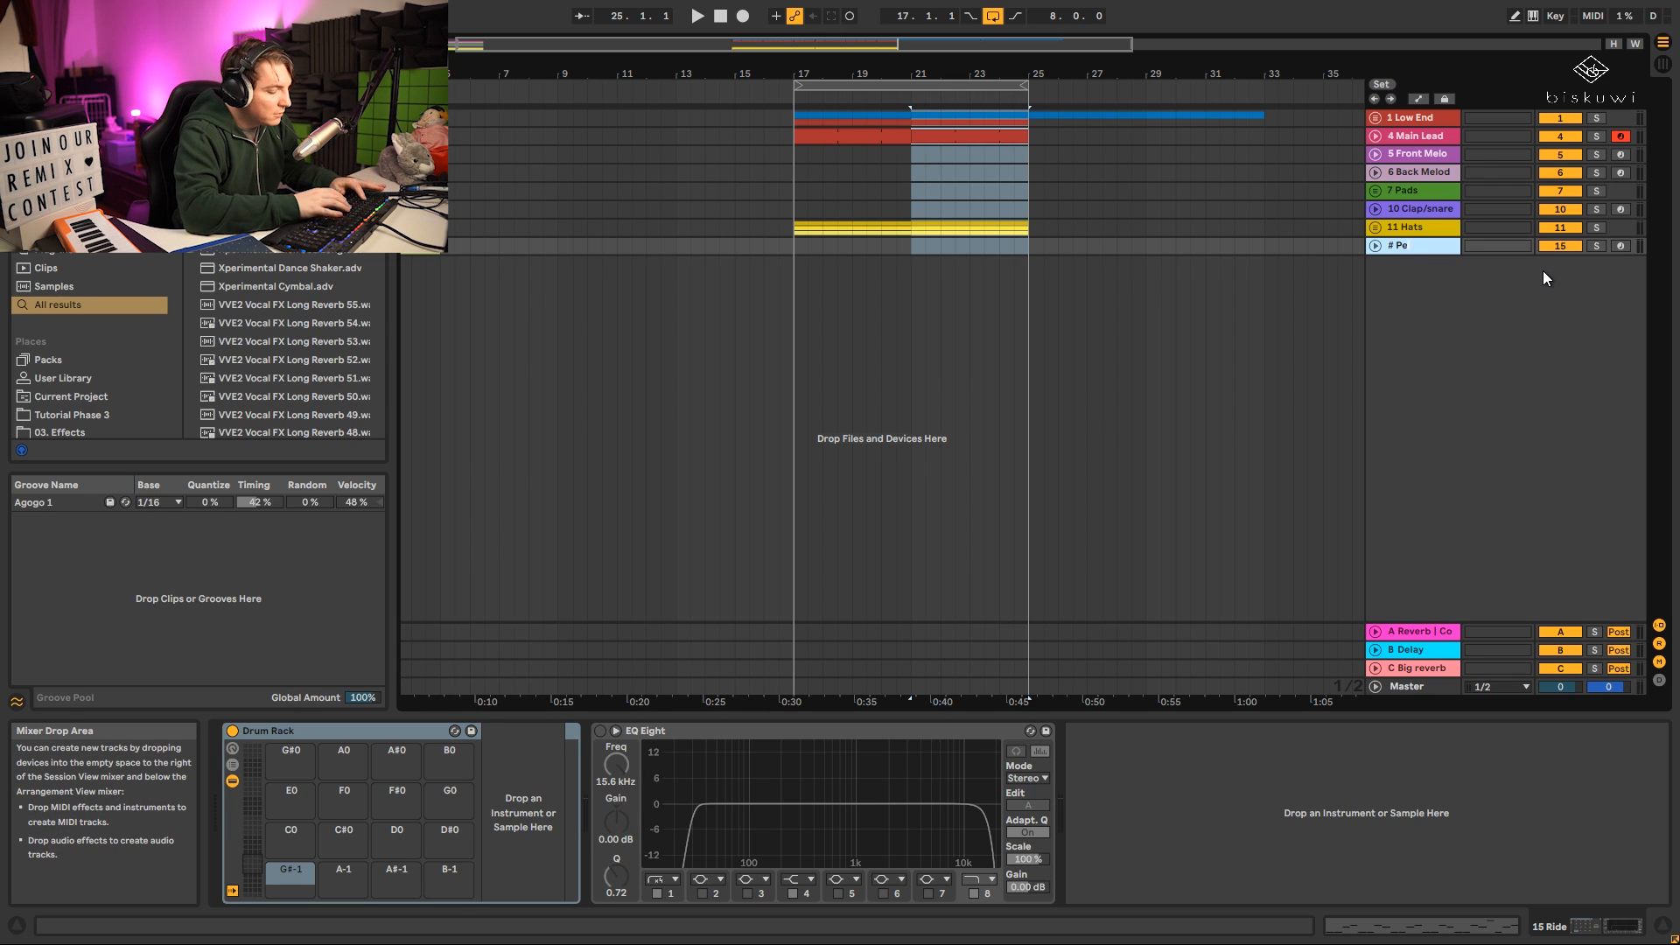
text(rcussion)
key(Return)
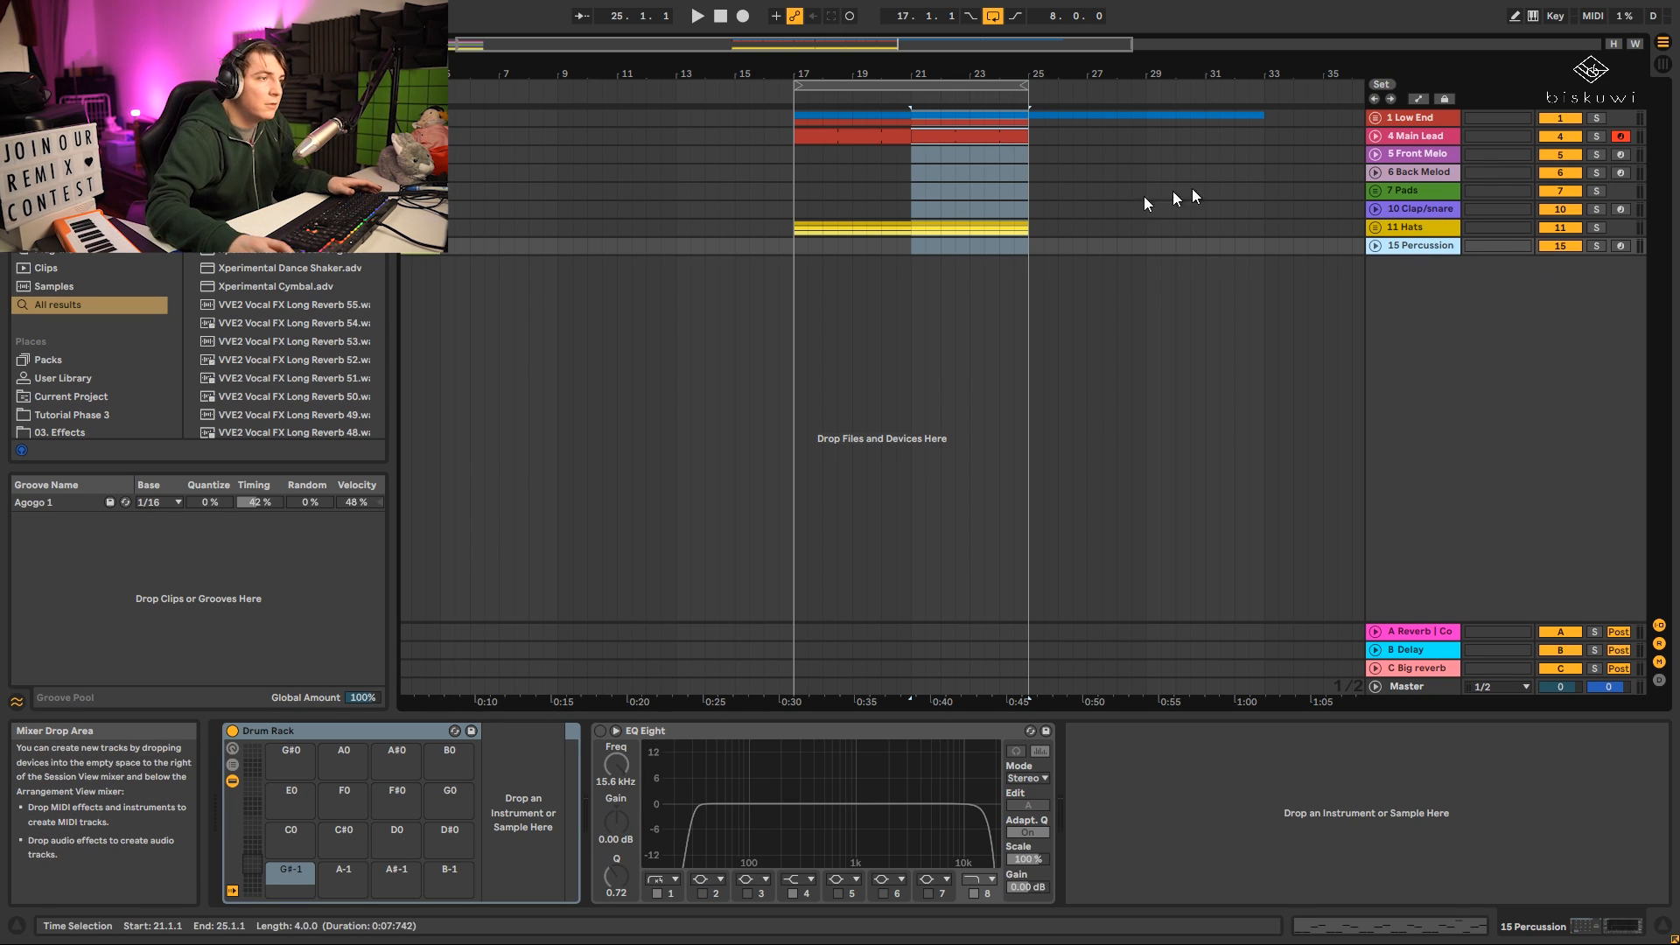
click(945, 267)
scroll(832, 119, up, 3)
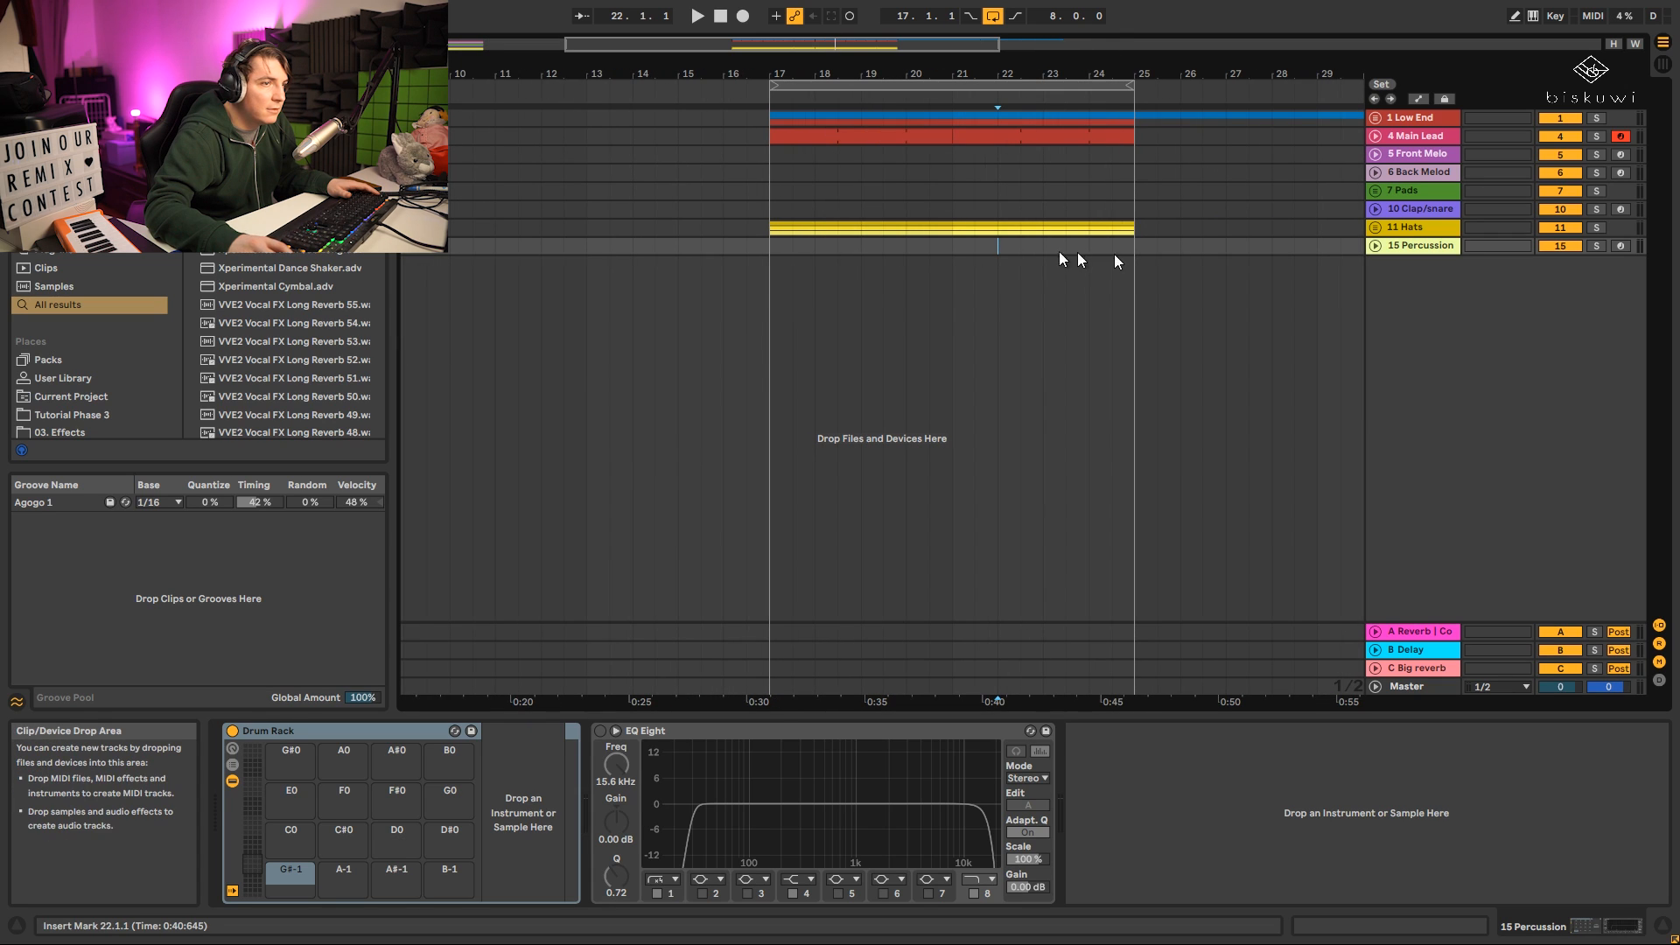
click(1373, 246)
Load the organic percussion 001 sample from the Production Music Live PERC folder onto Drum Rack pad G#-1.
scroll(130, 380, down, 4)
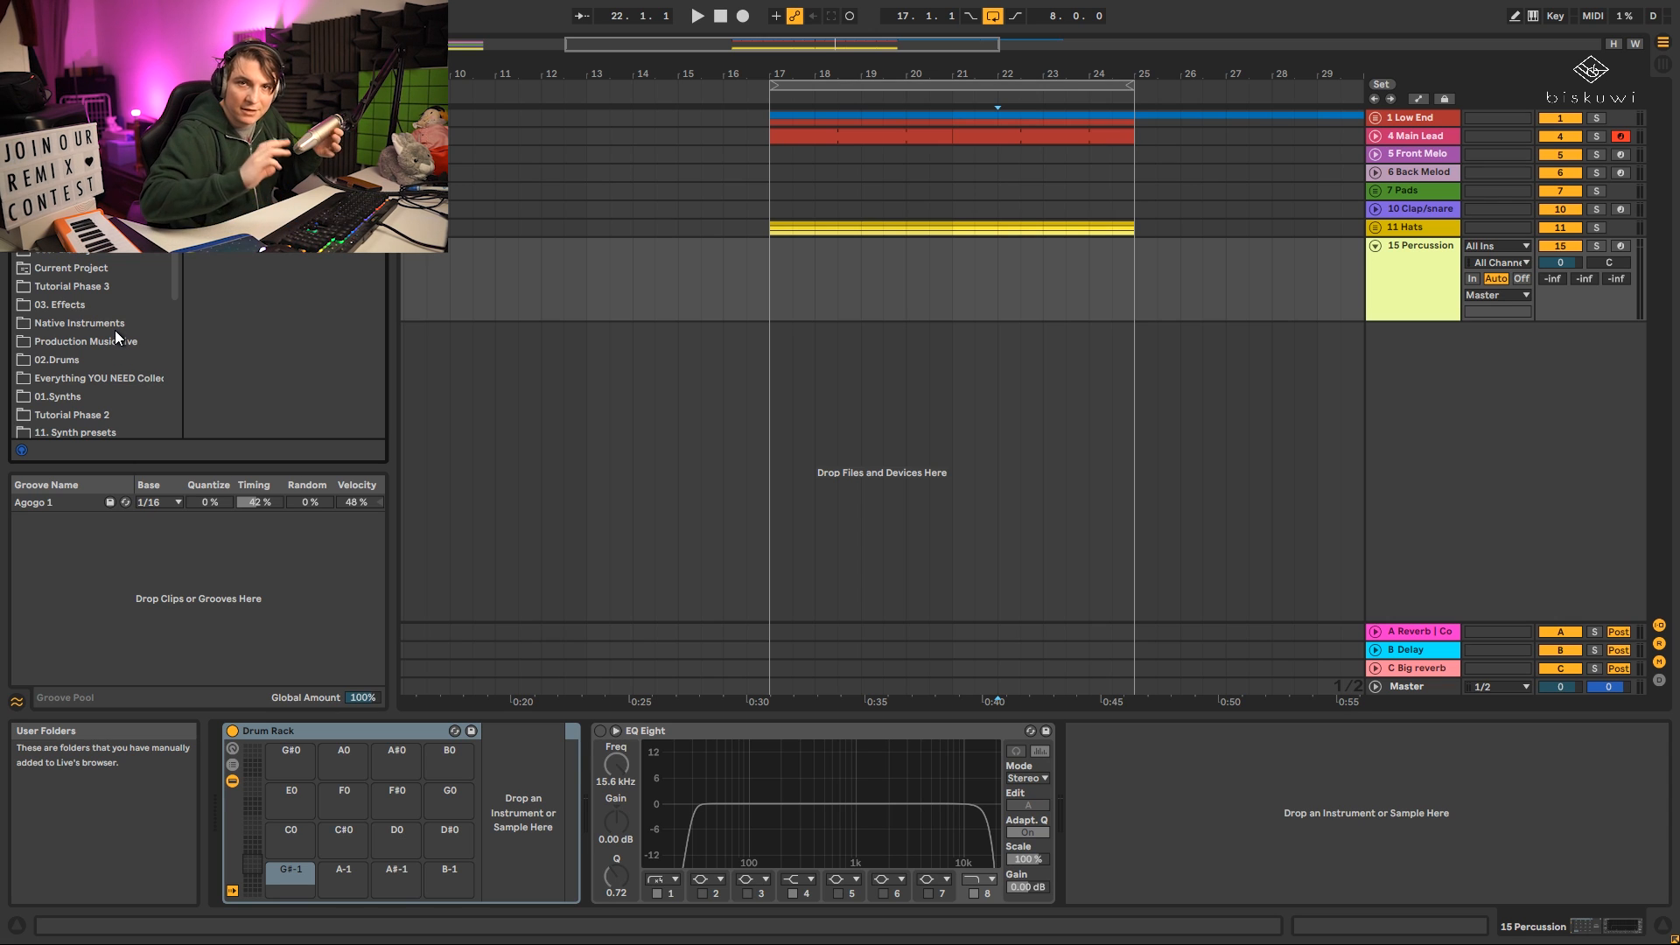
click(128, 340)
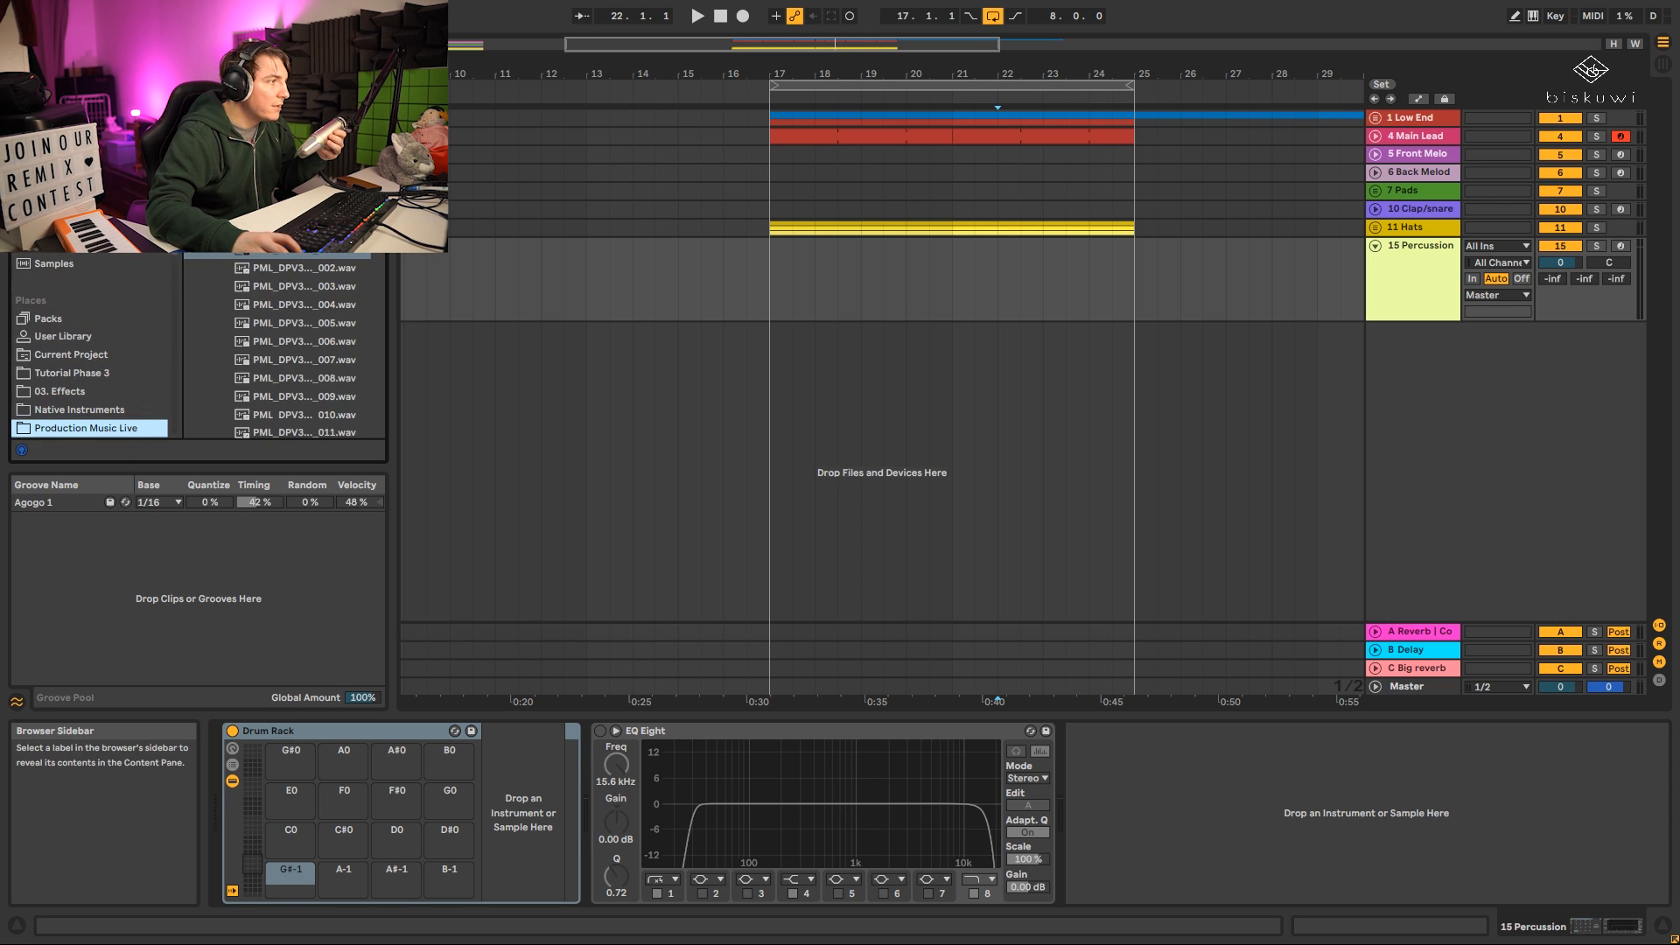
click(215, 232)
click(229, 323)
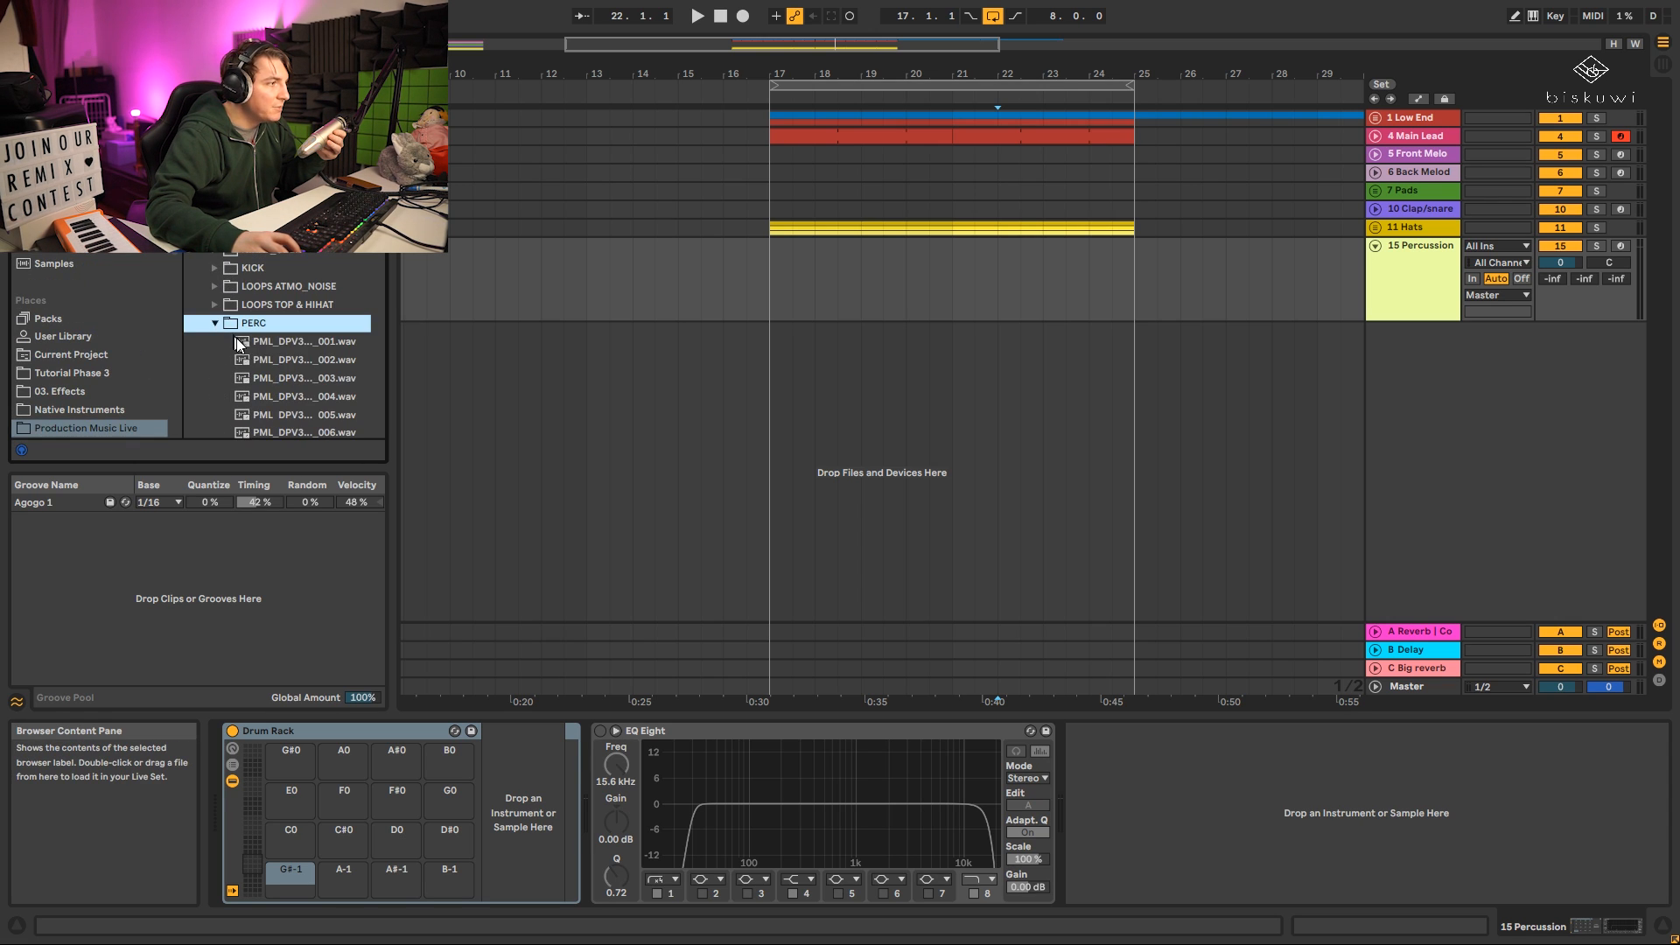
click(273, 341)
drag(278, 342, 279, 867)
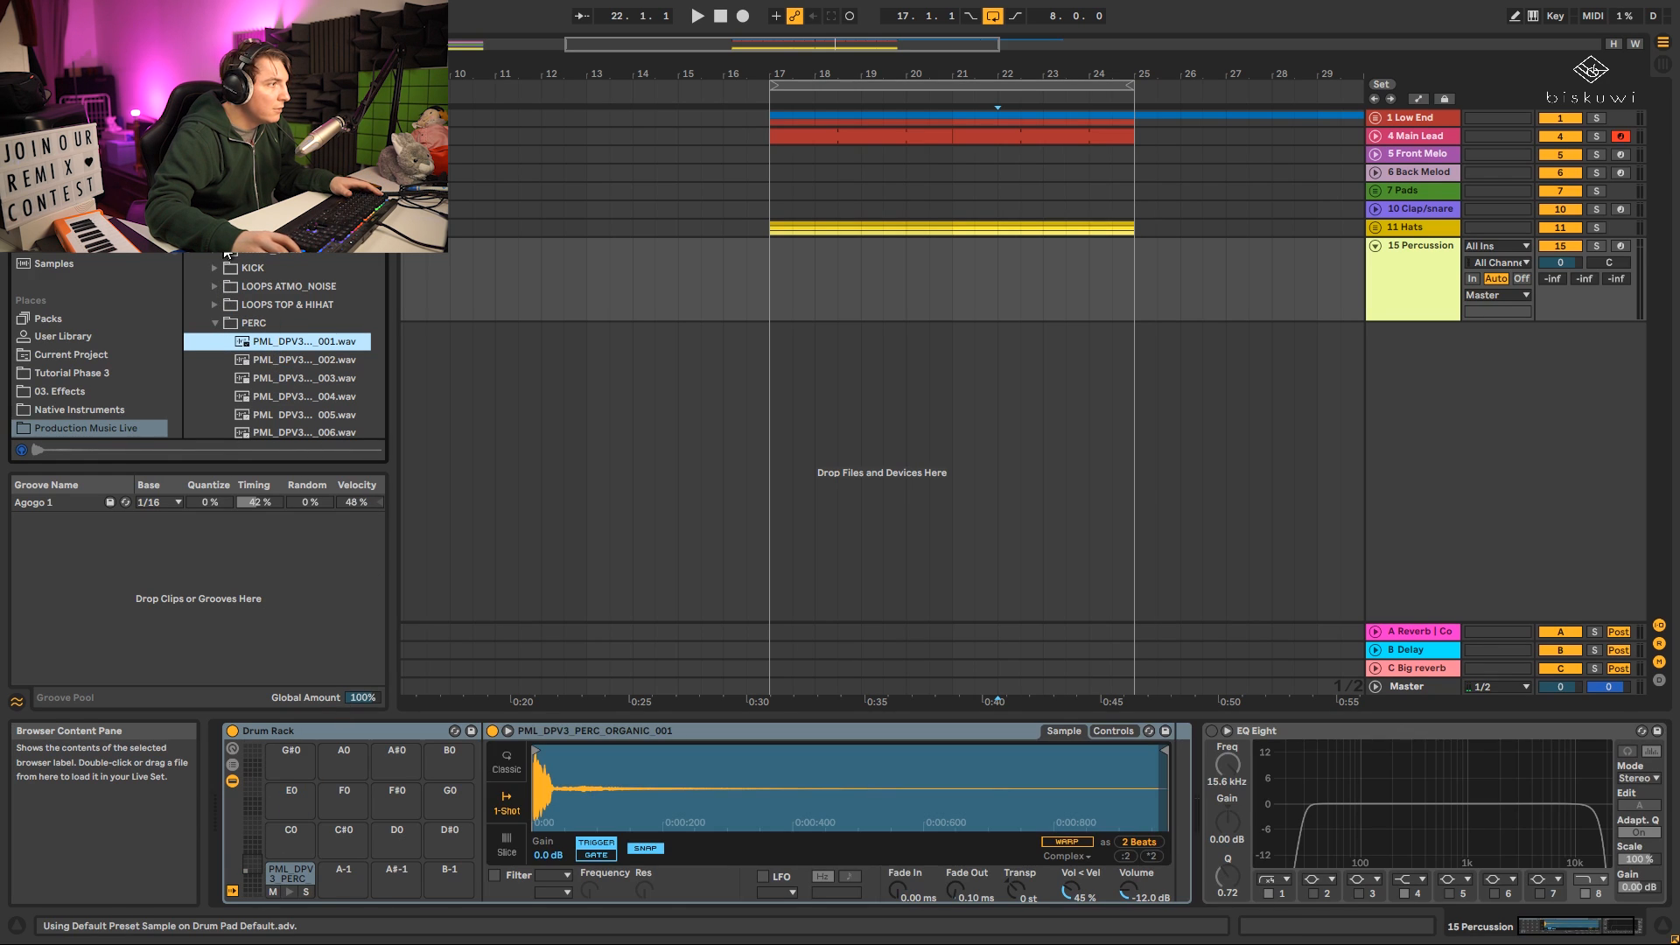
Load the closed hi-hat 018 sample onto pad A-1 and the crash 001 sample onto pad A#-1.
click(225, 252)
drag(279, 269, 343, 895)
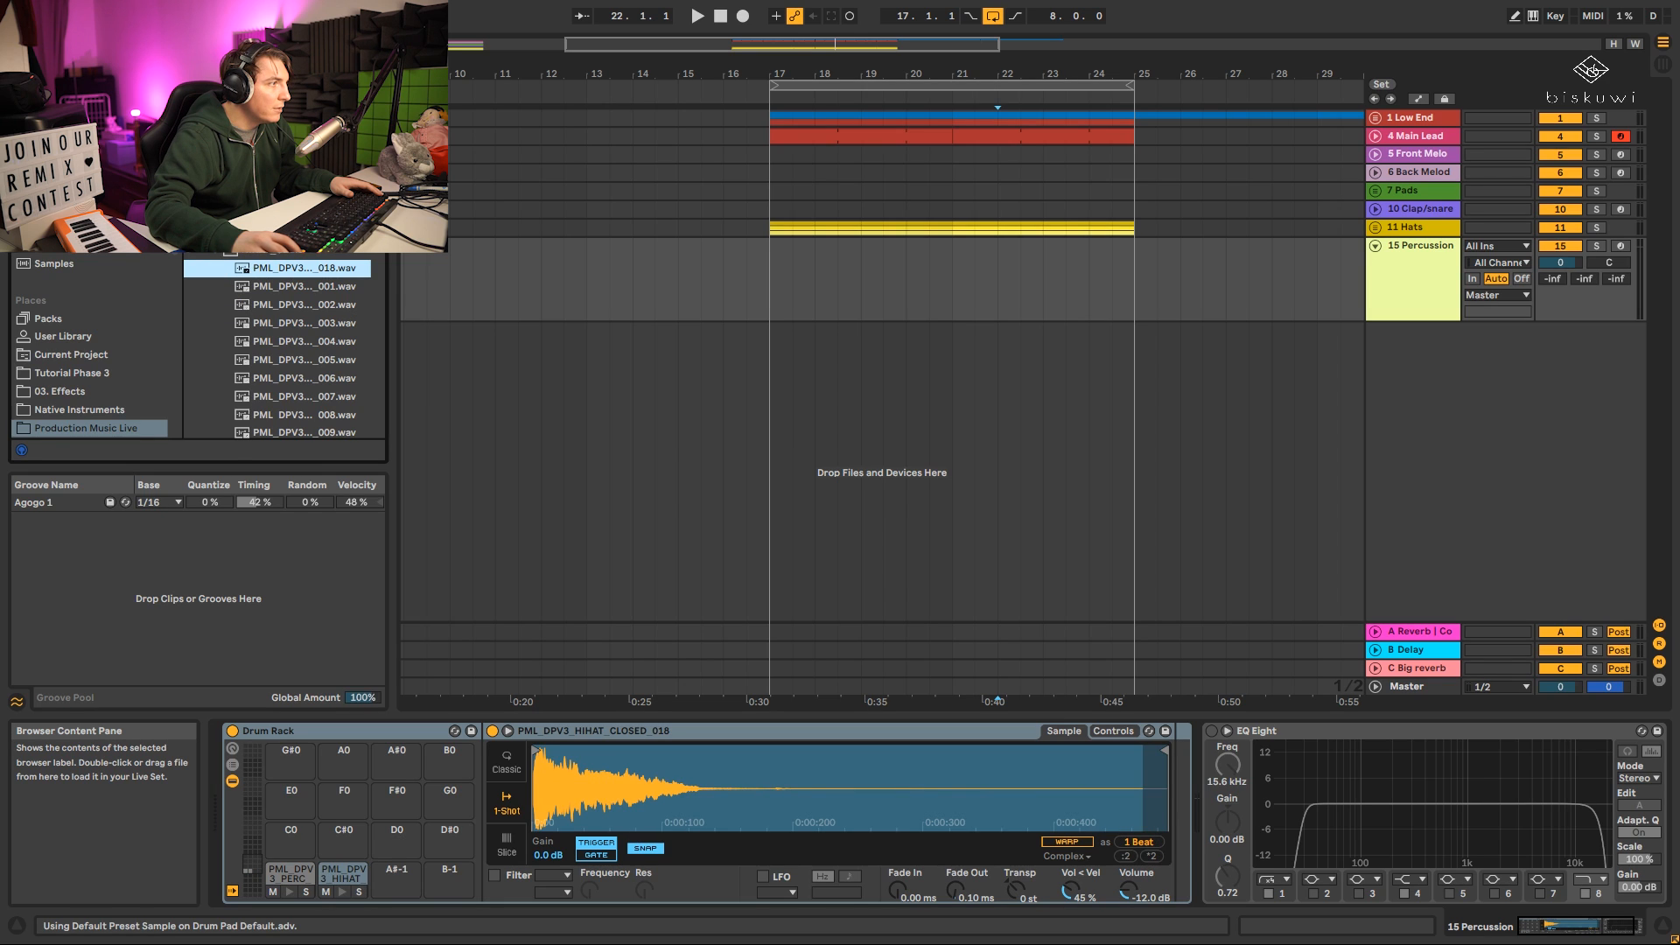
scroll(289, 350, down, 3)
drag(396, 833, 396, 833)
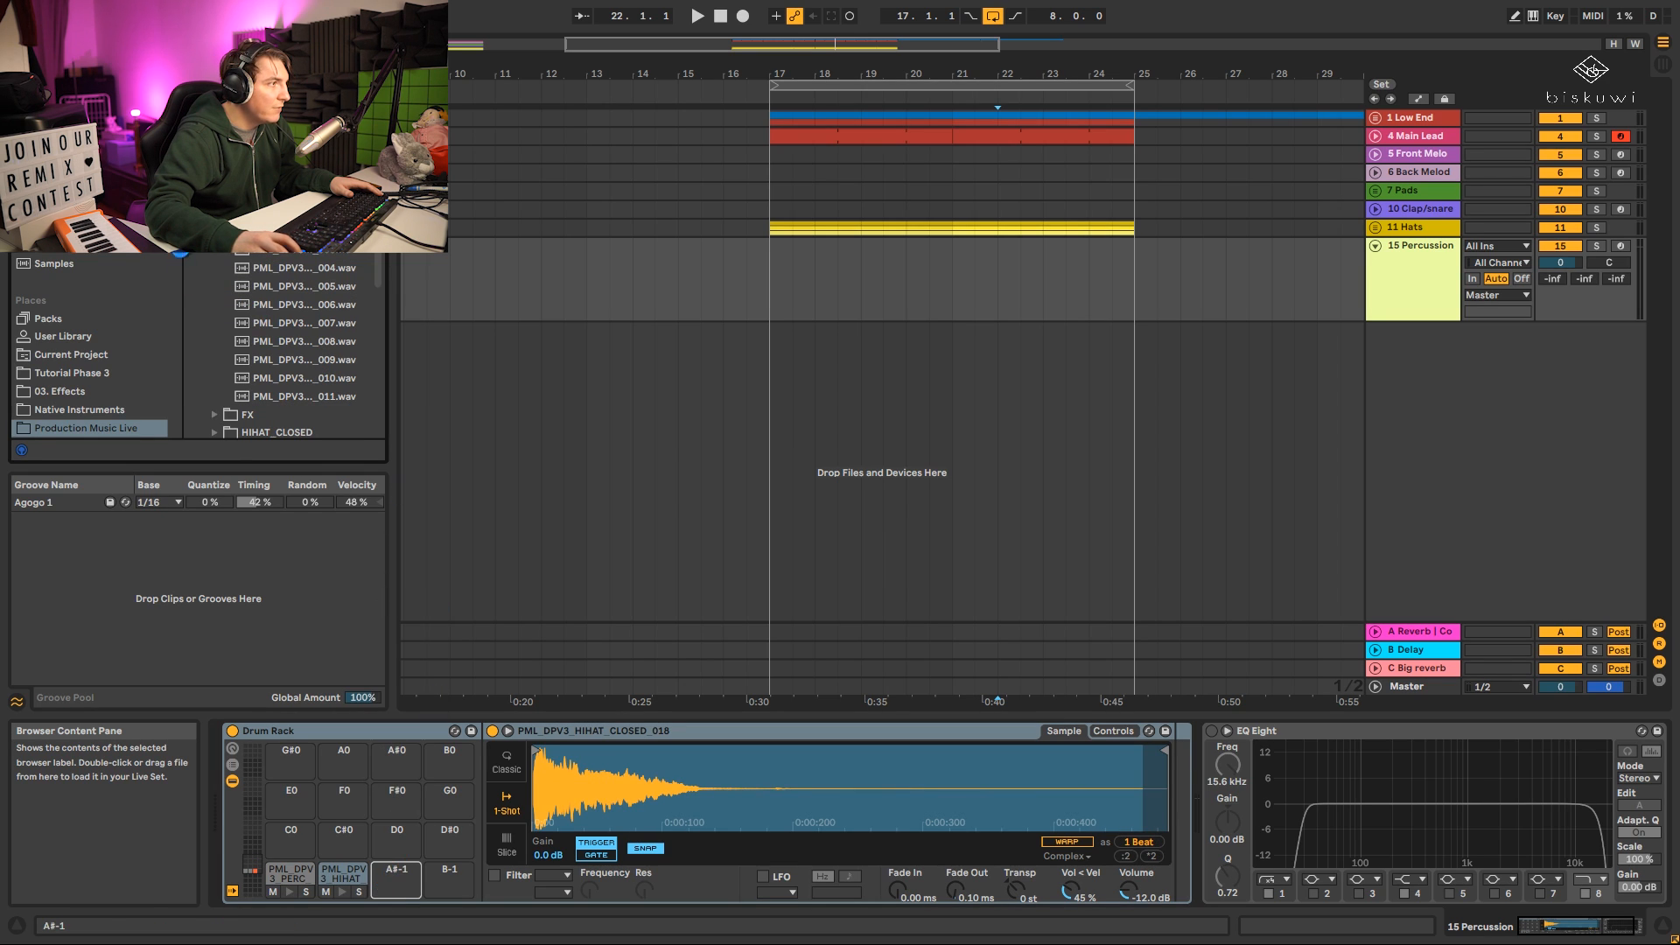
Audition further one-shot samples from the Production Music Live pack for the empty B-1 pad.
scroll(224, 266, down, 6)
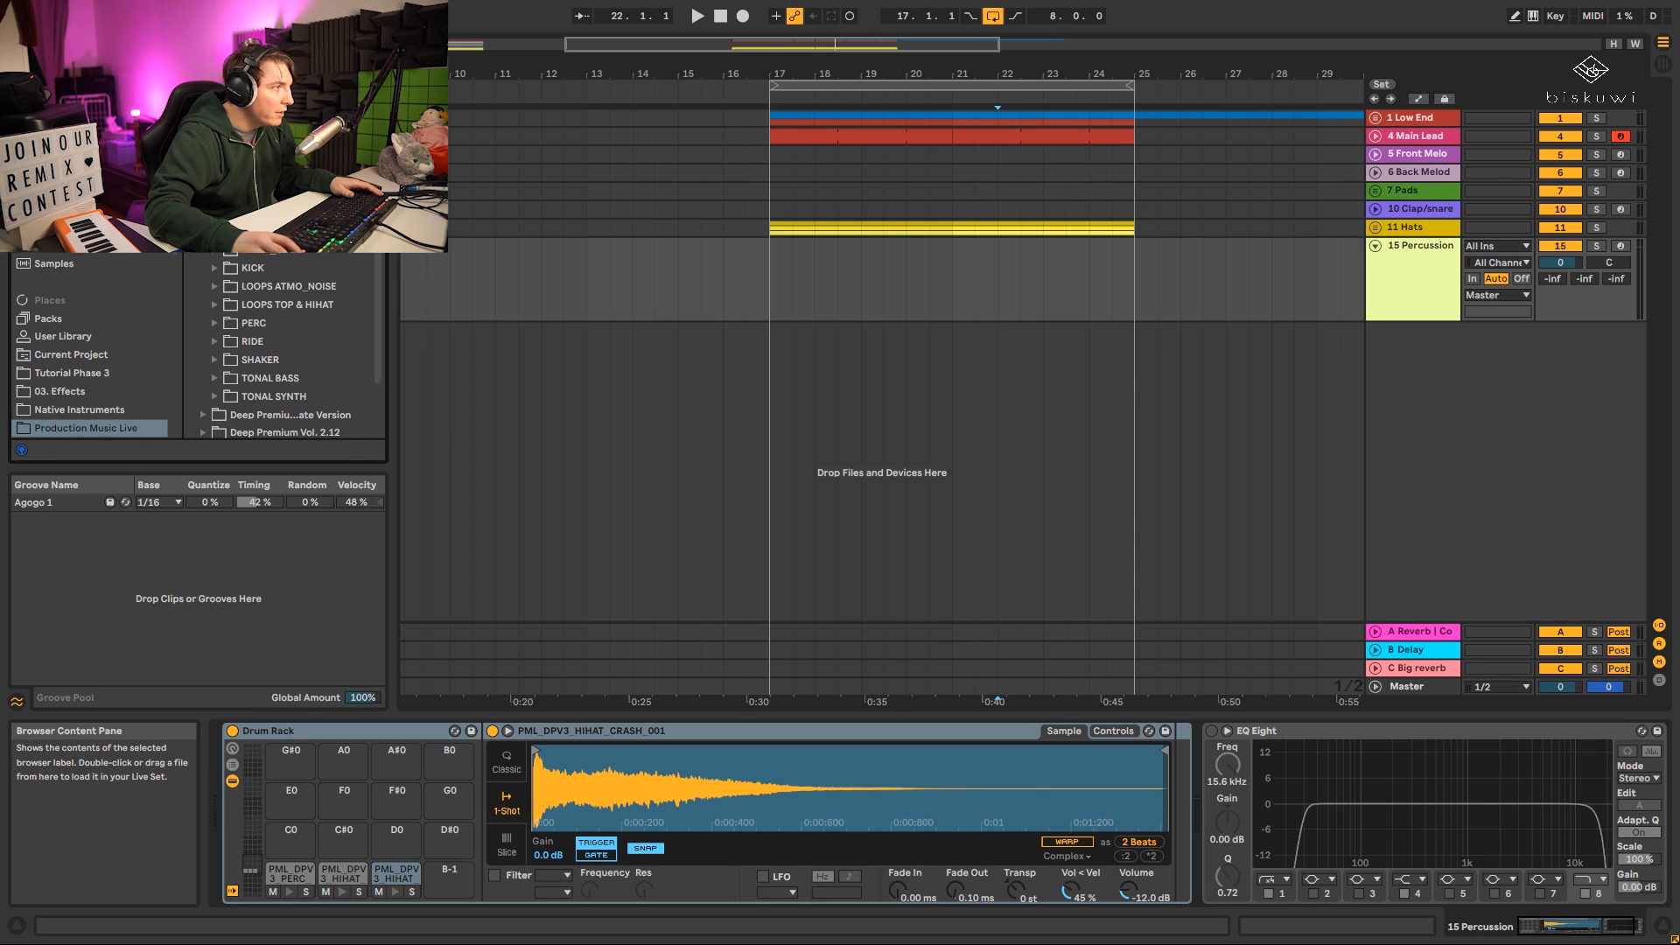
click(214, 176)
click(289, 194)
drag(288, 195, 450, 860)
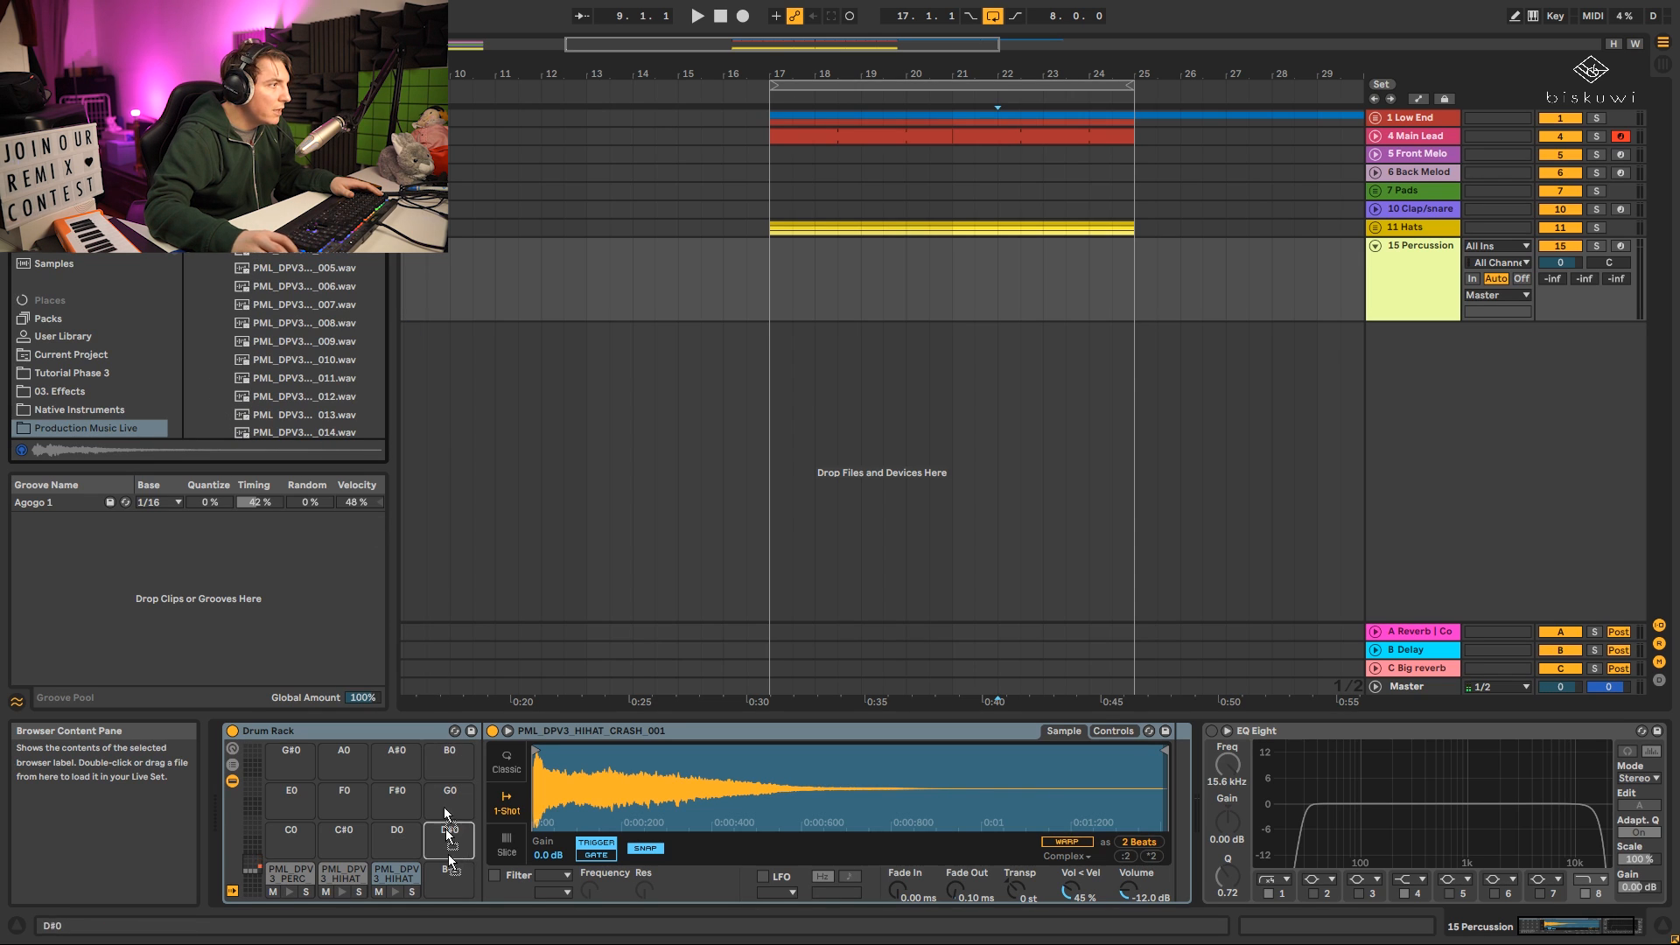
scroll(299, 325, down, 4)
click(301, 335)
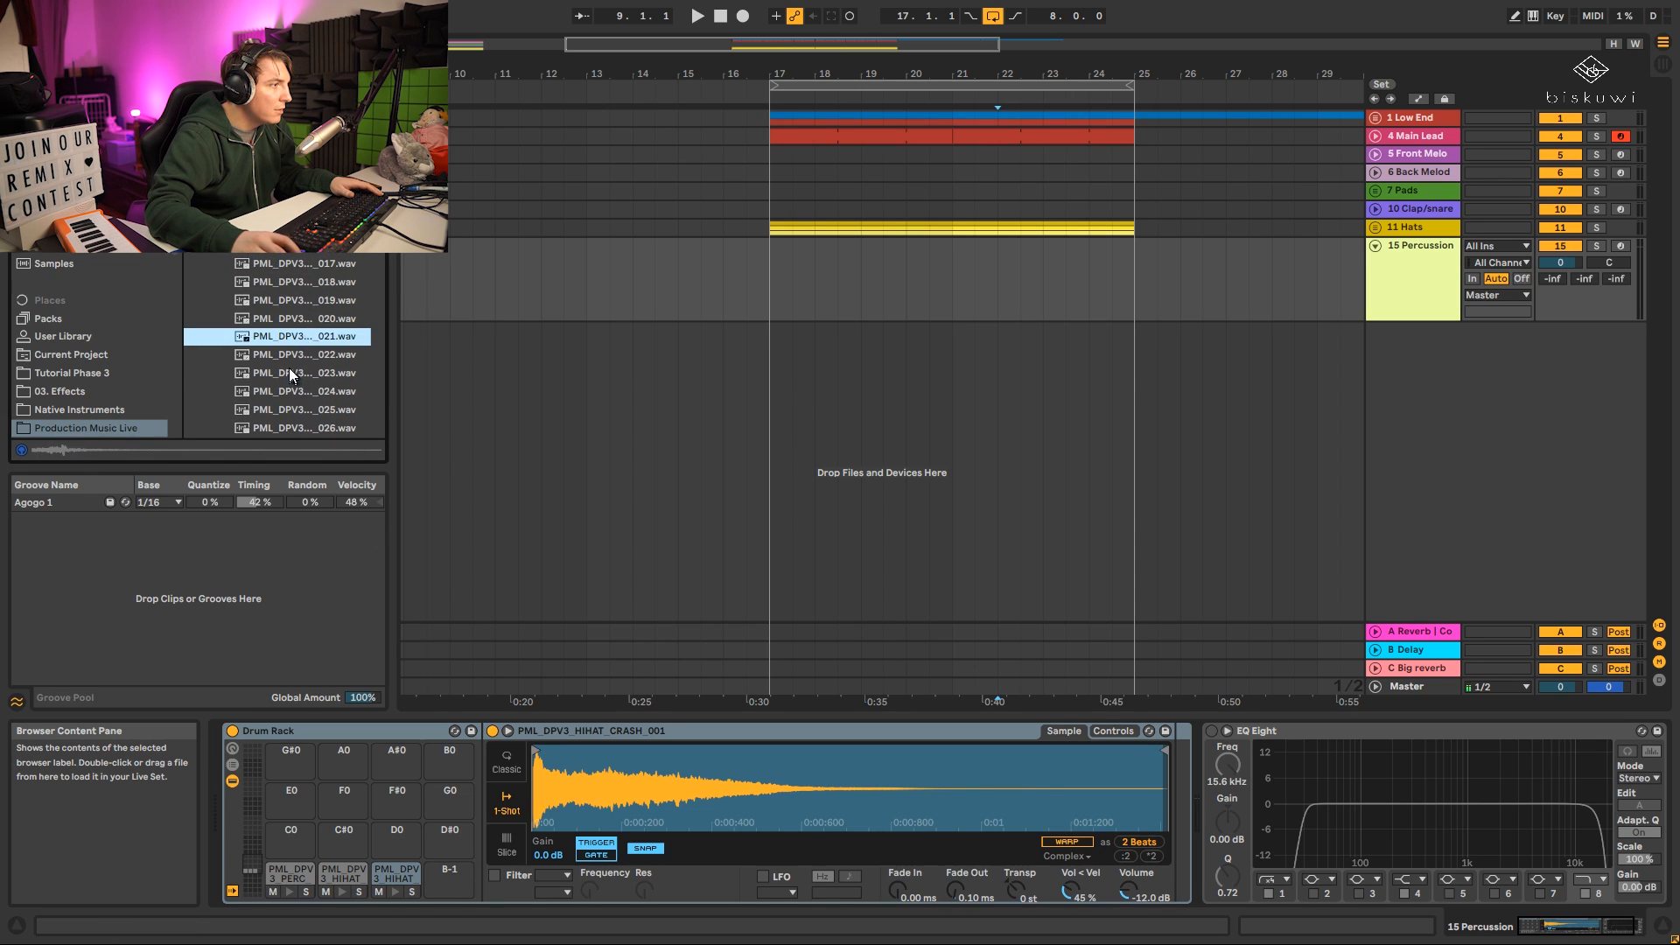
click(290, 370)
scroll(291, 389, down, 2)
click(295, 320)
scroll(296, 383, down, 3)
click(297, 338)
scroll(294, 351, down, 2)
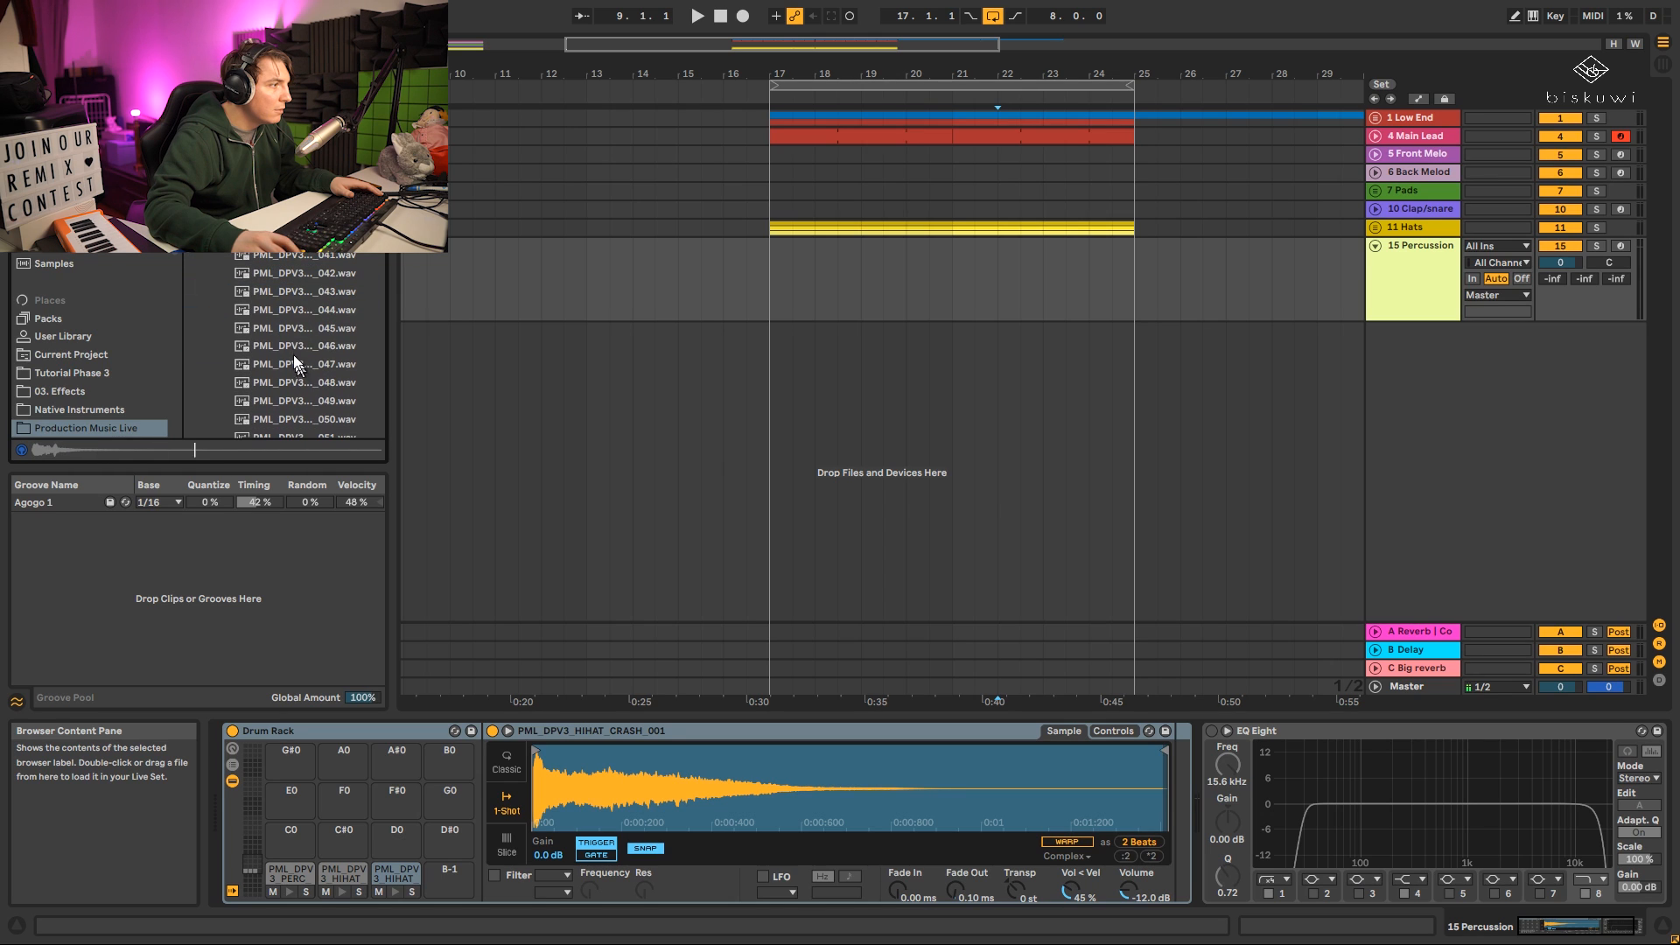
click(293, 355)
click(302, 401)
click(298, 351)
click(298, 372)
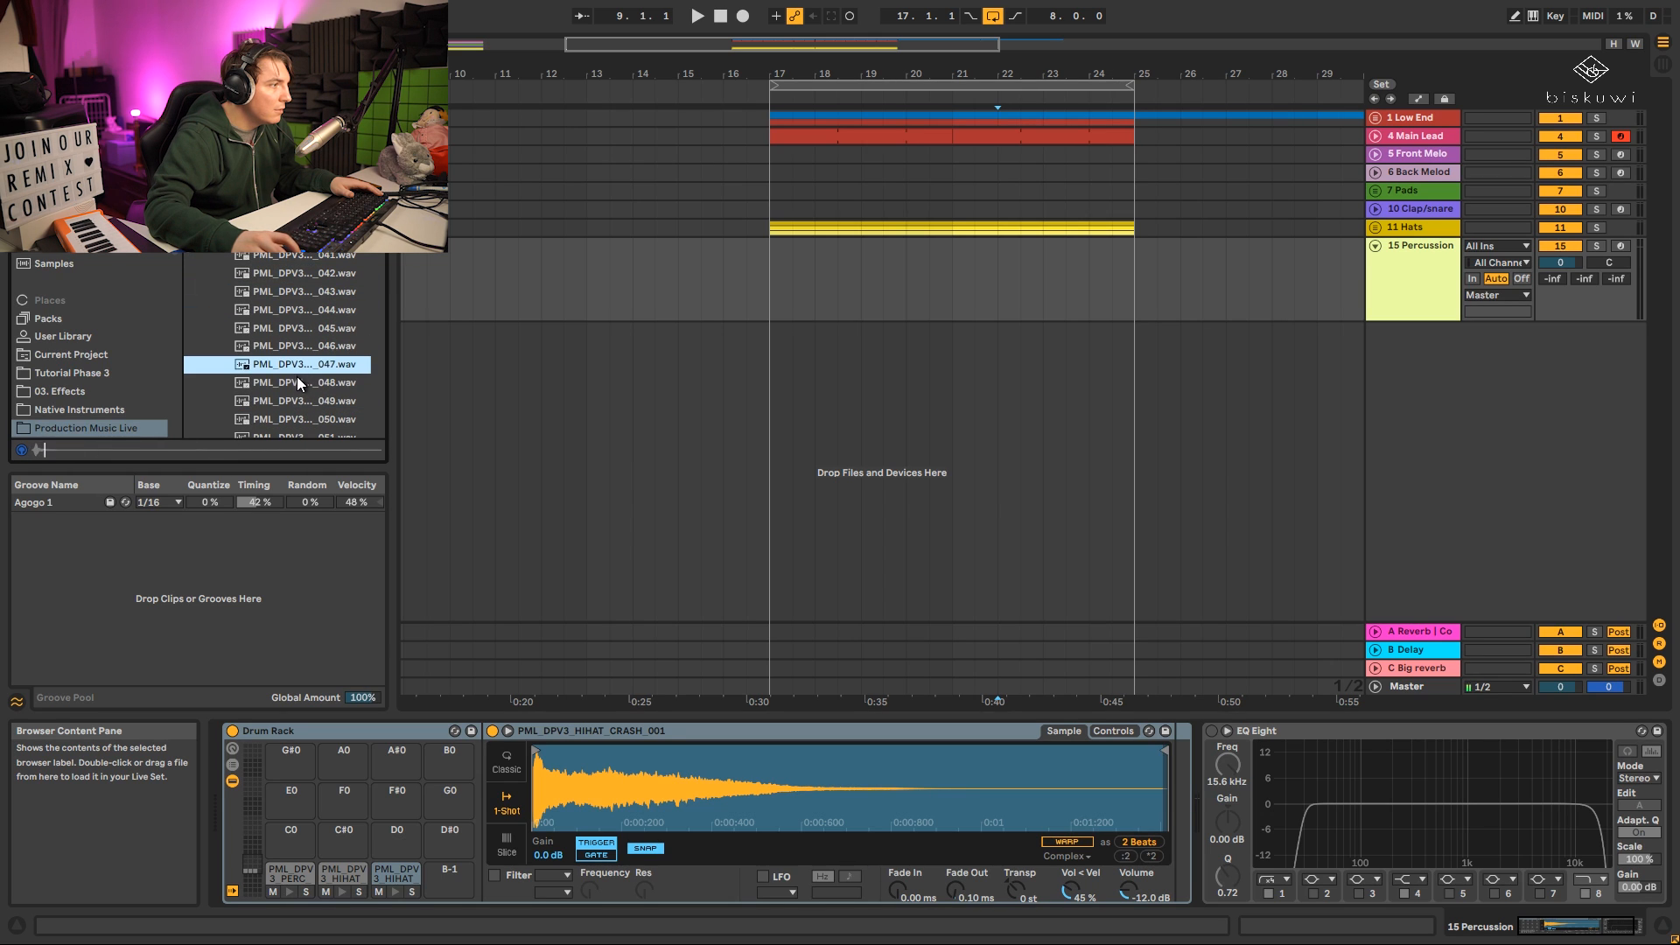
click(301, 401)
Search the browser for "snare" and load Zomboy Skull 'n Bones Snare 1 onto pad B-1.
key(ctrl+f)
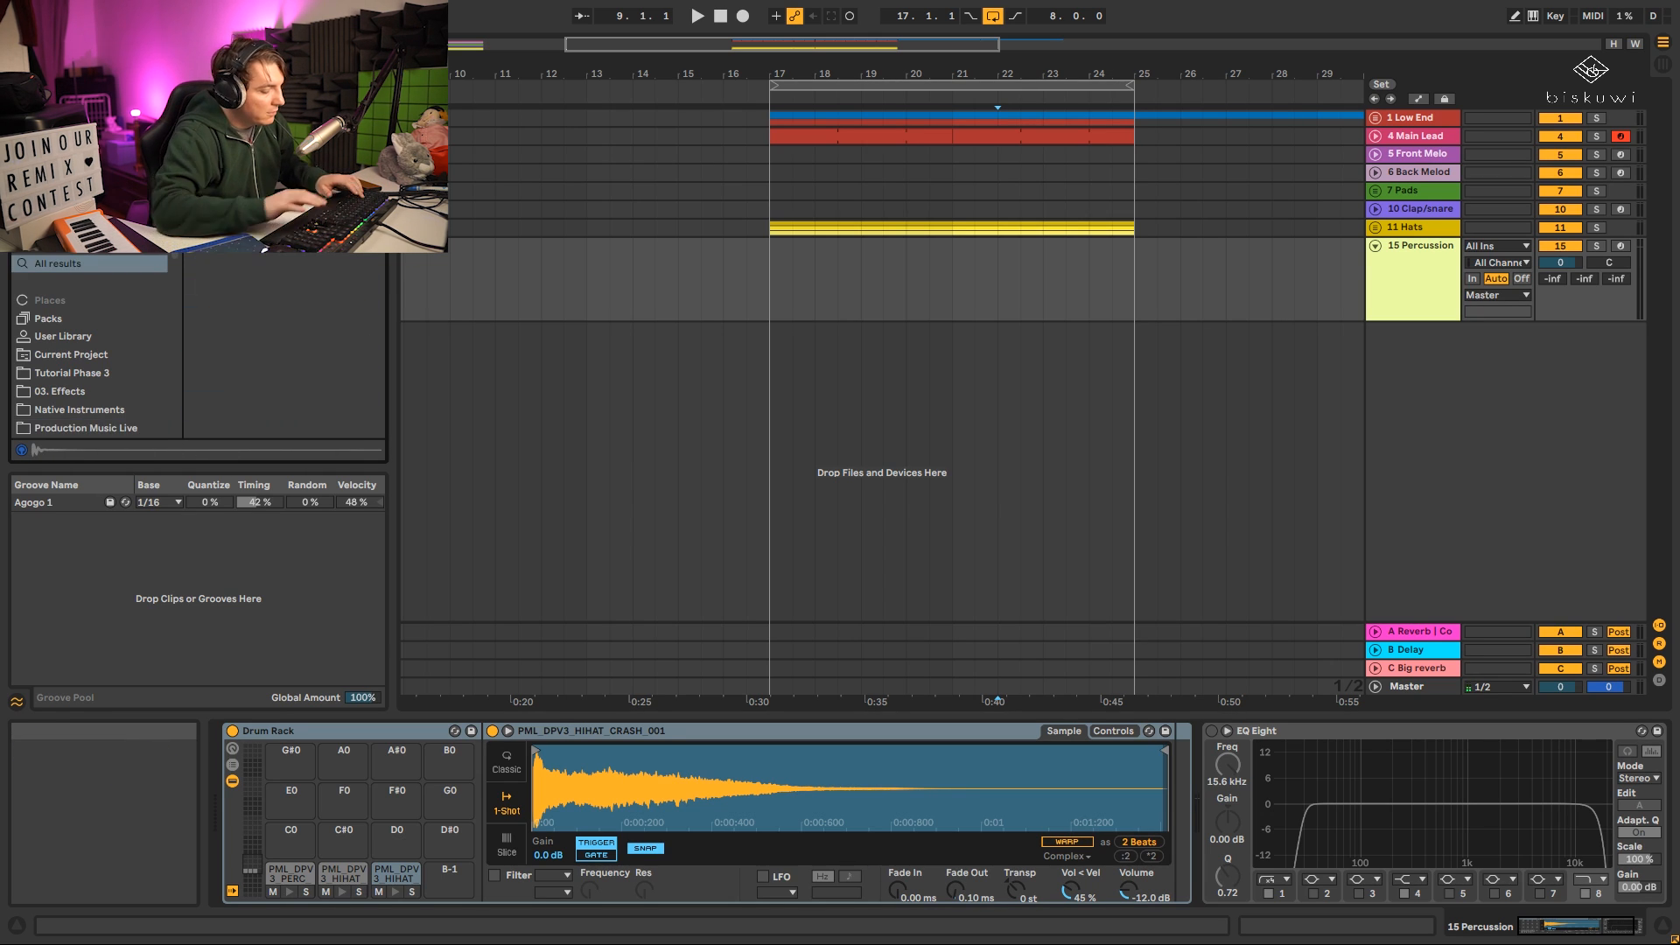
text(snare)
key(Return)
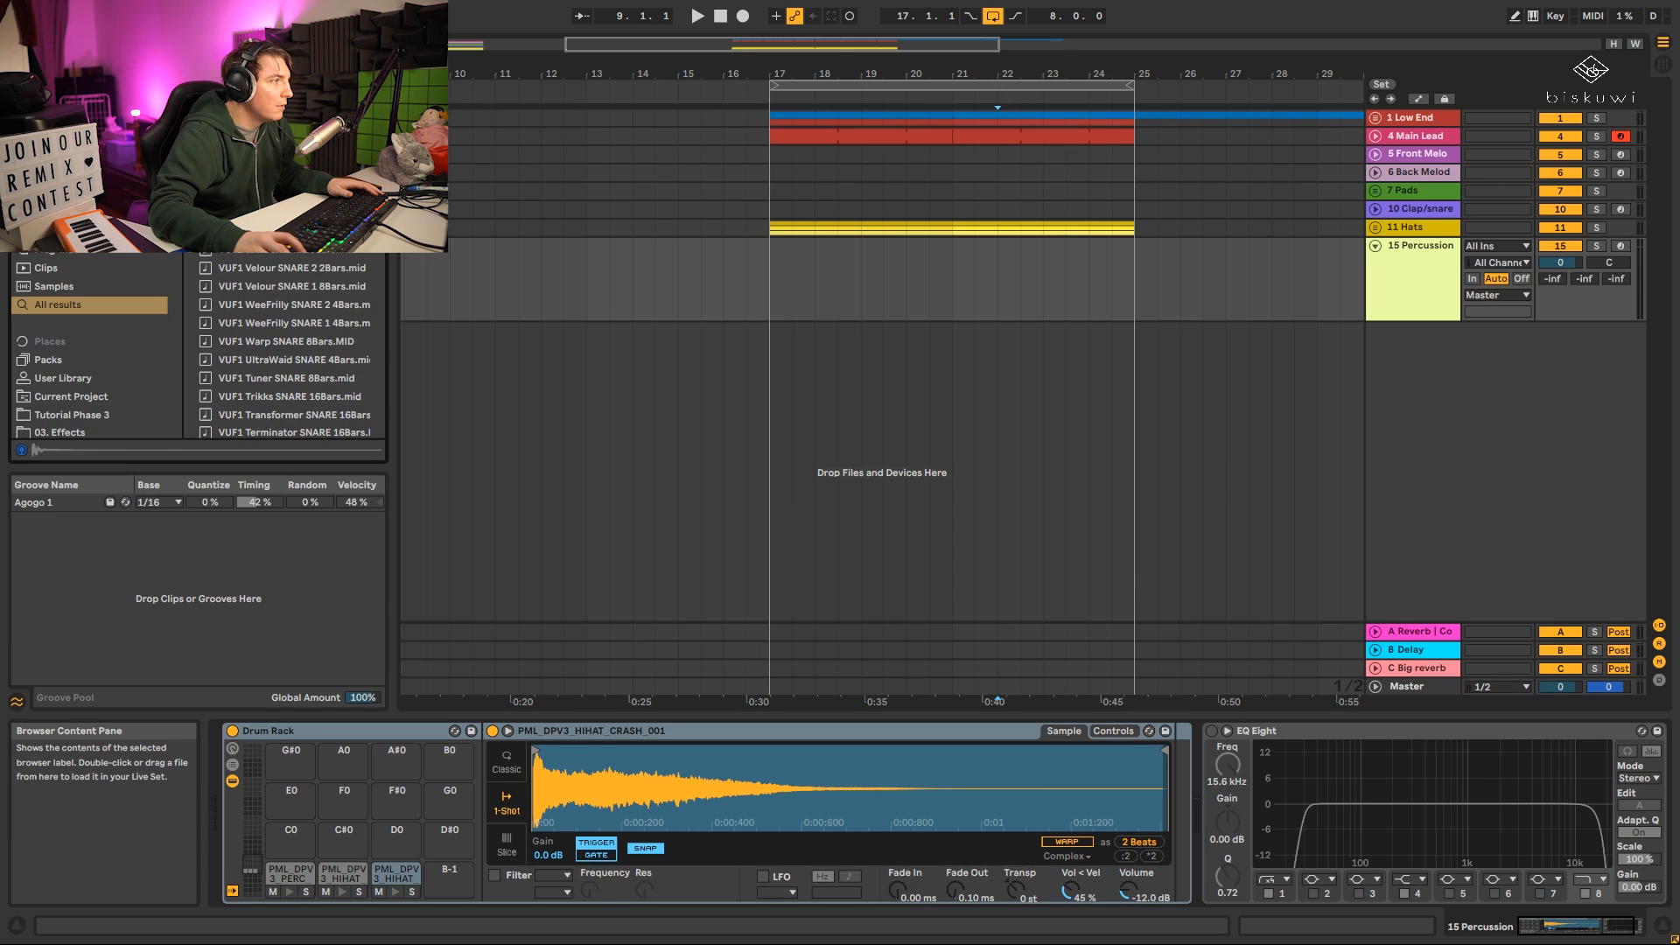
key(Down)
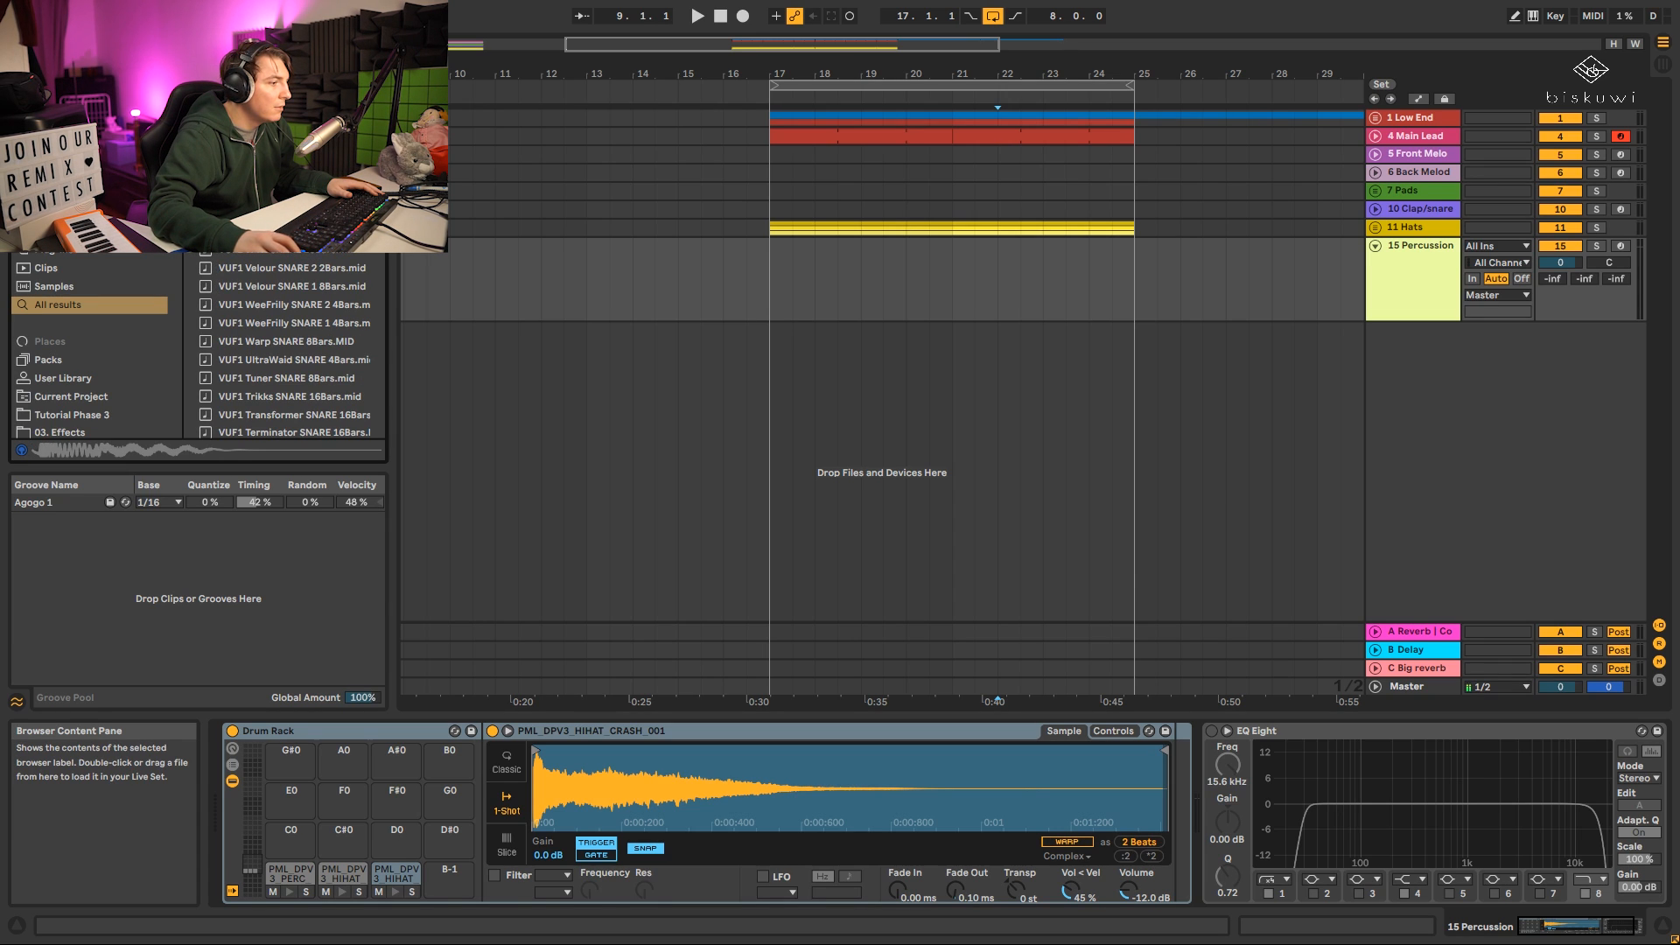
drag(280, 192, 444, 891)
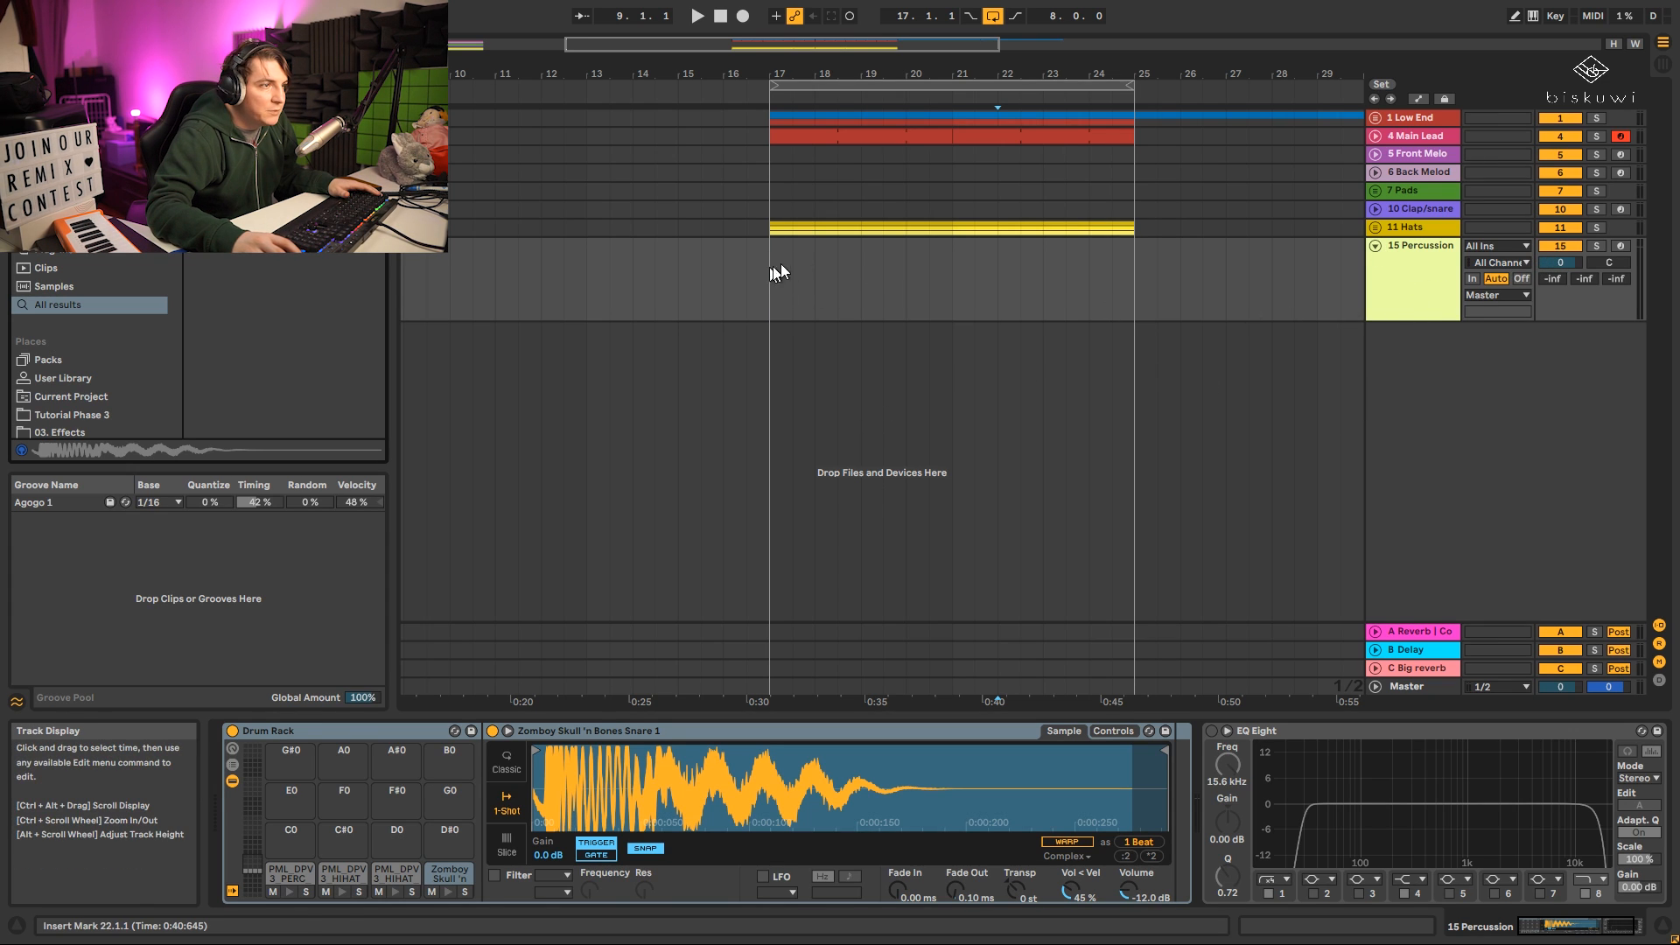
Create an eight-bar MIDI clip from bar 17 on the Percussion track and add an organic percussion note in beat 4 of its first bar.
drag(773, 265, 1136, 242)
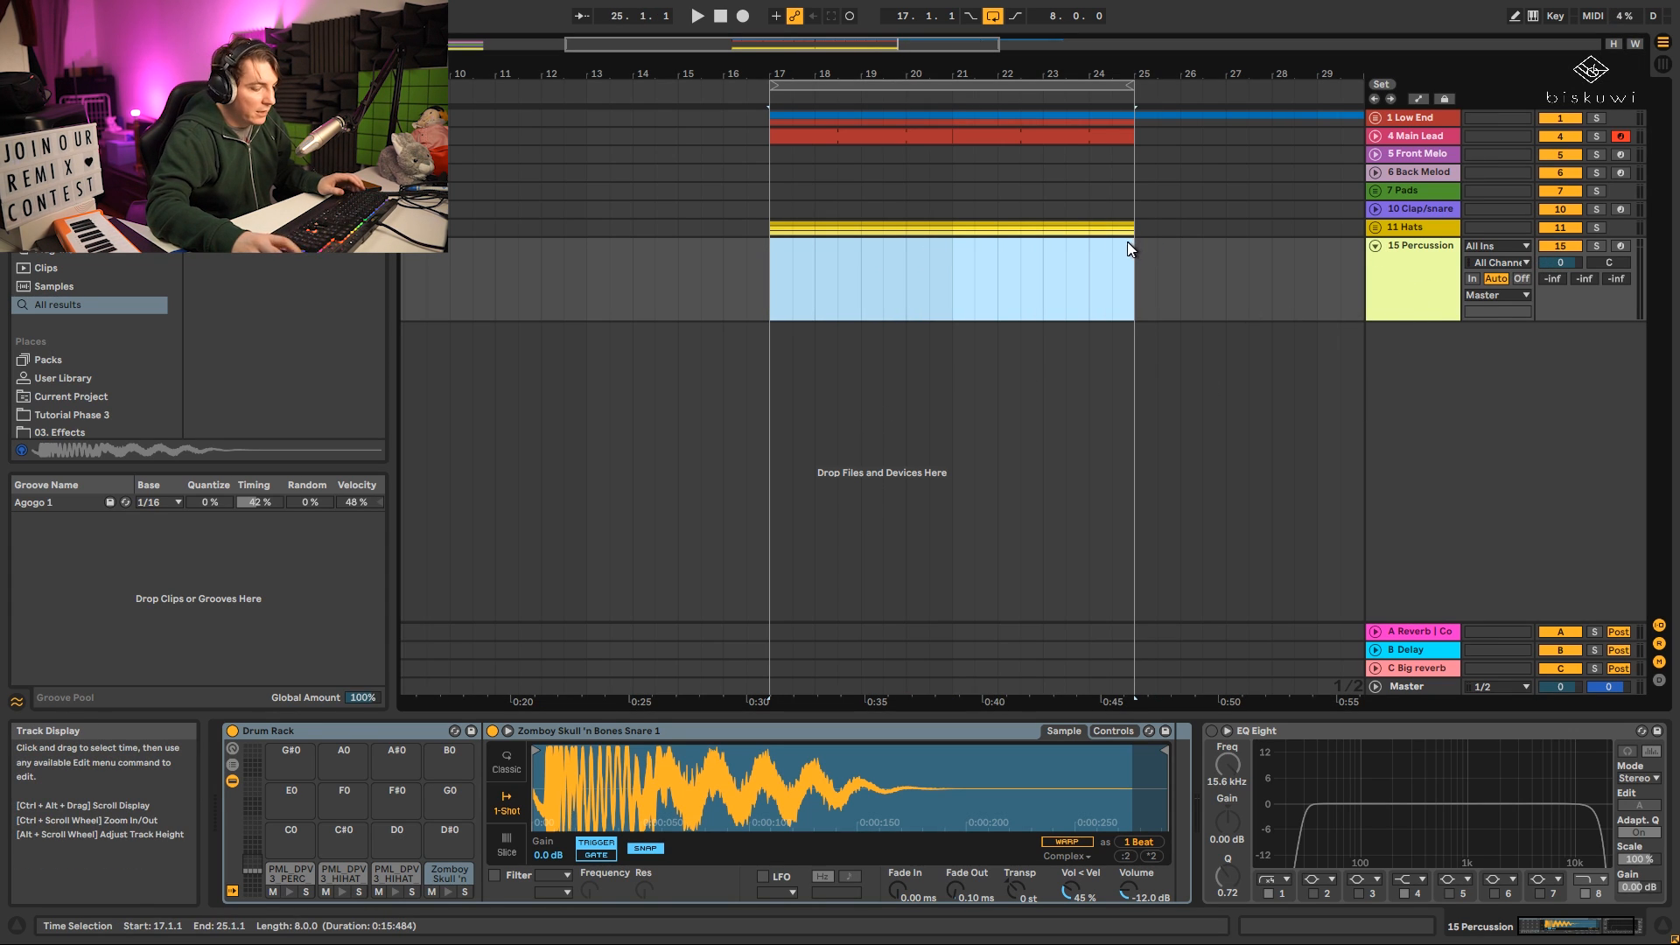
key(ctrl+shift+m)
key(space)
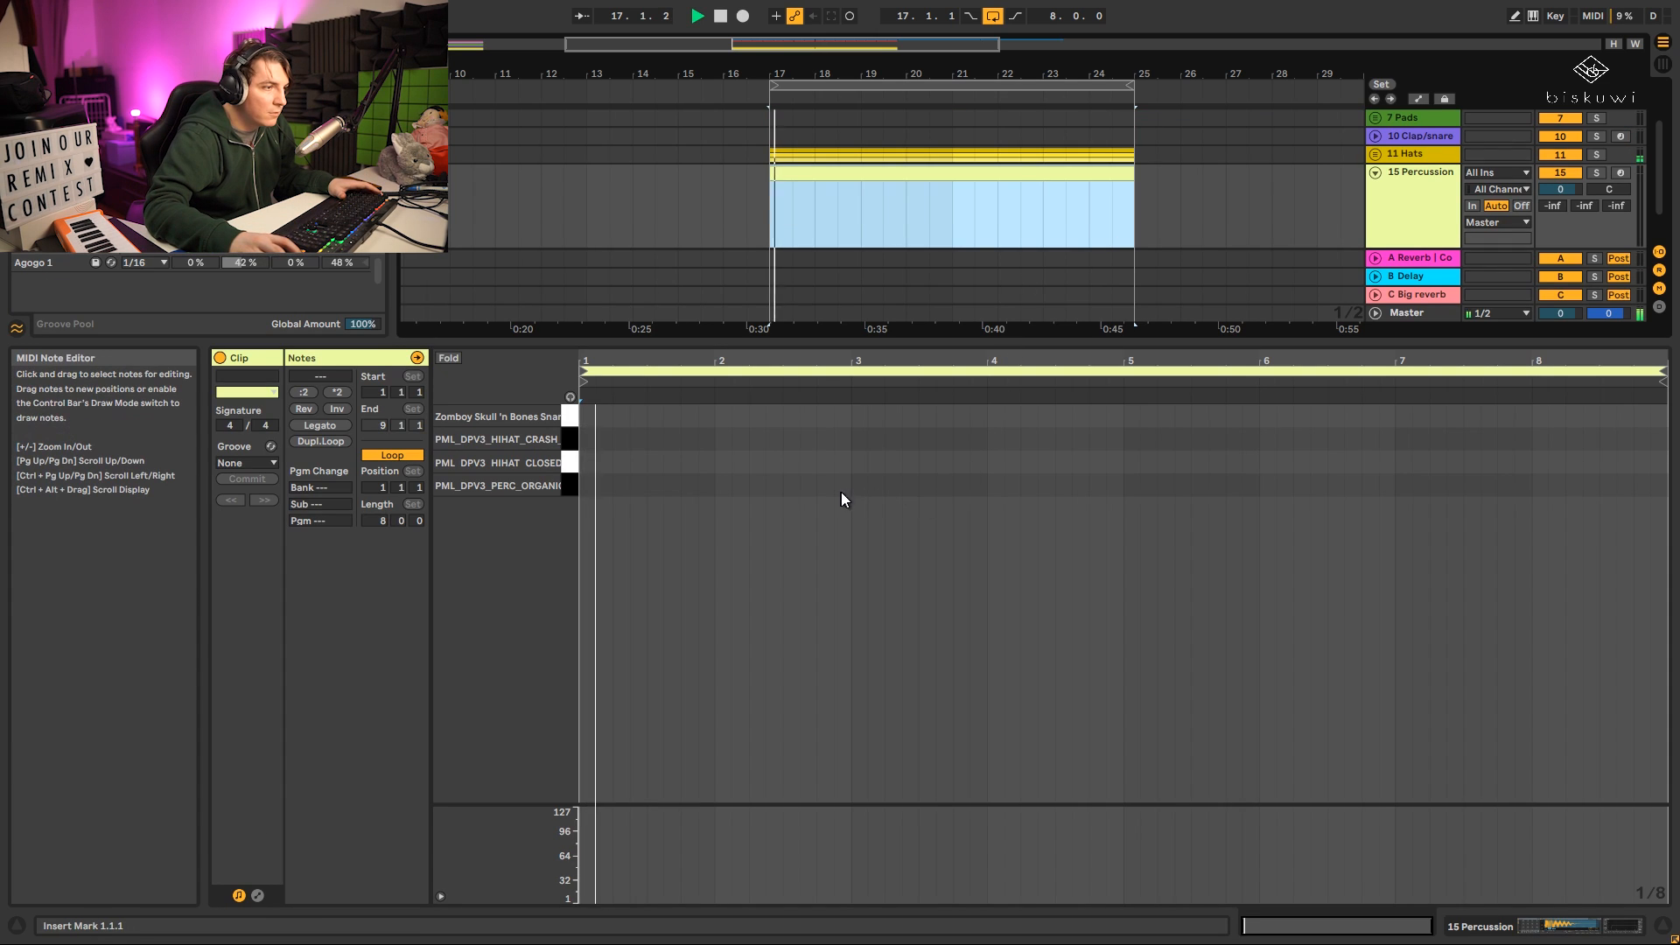
double_click(690, 484)
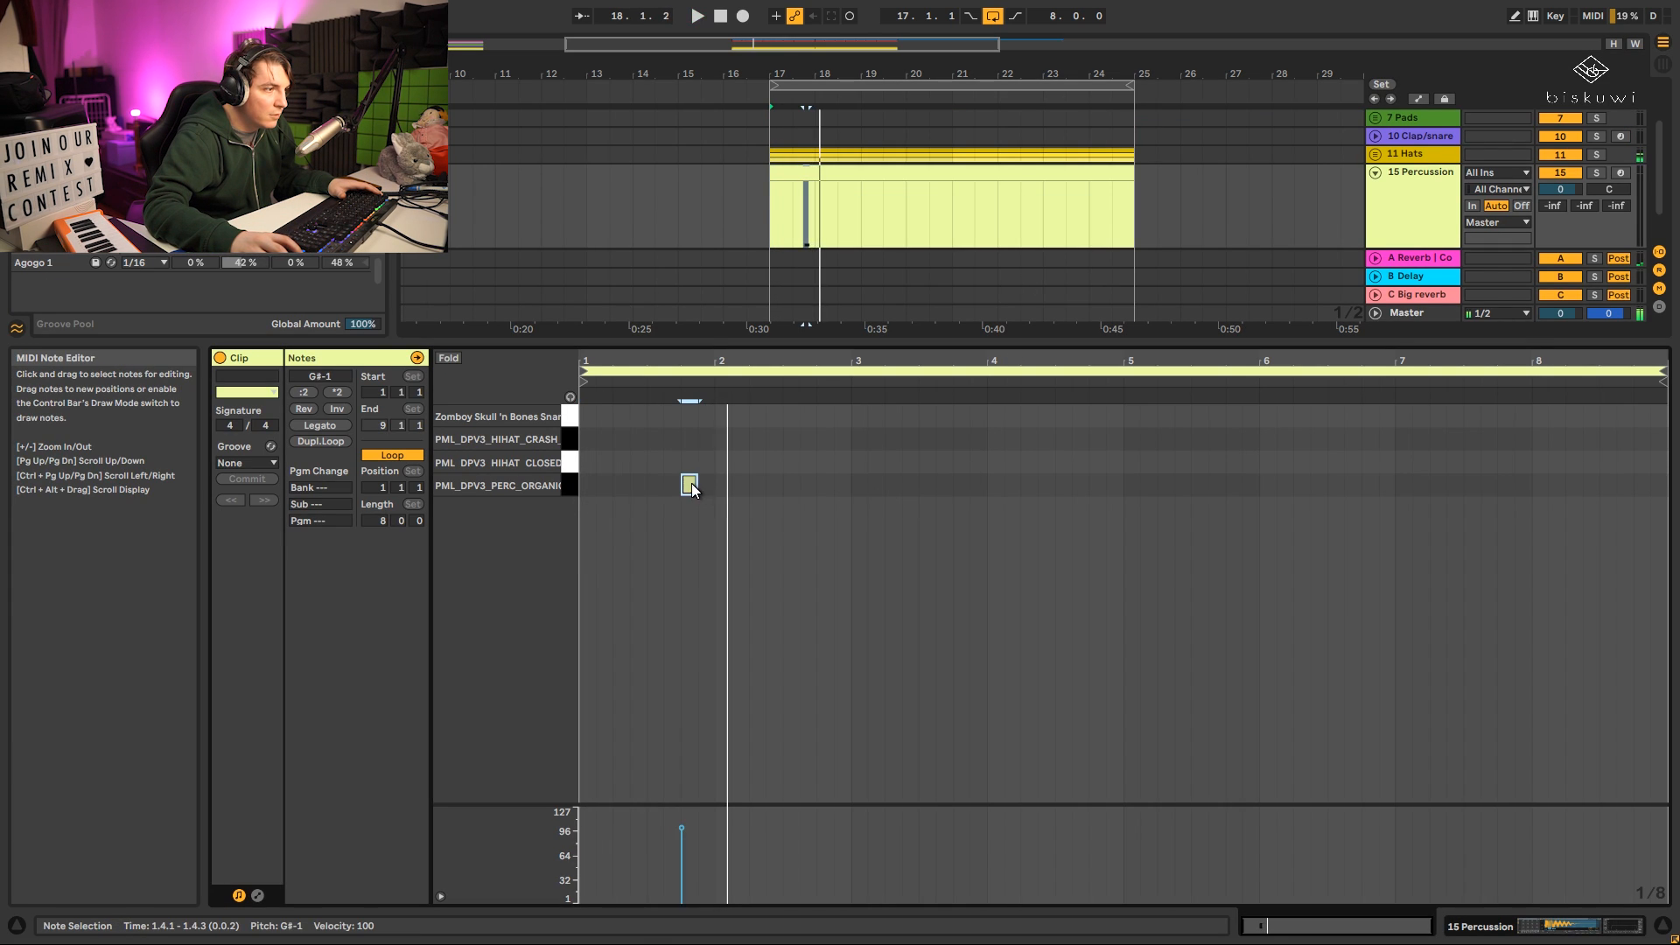
Set the Percussion track's send to the Big reverb return to 0 dB and play the loop to hear it.
key(shift+Tab)
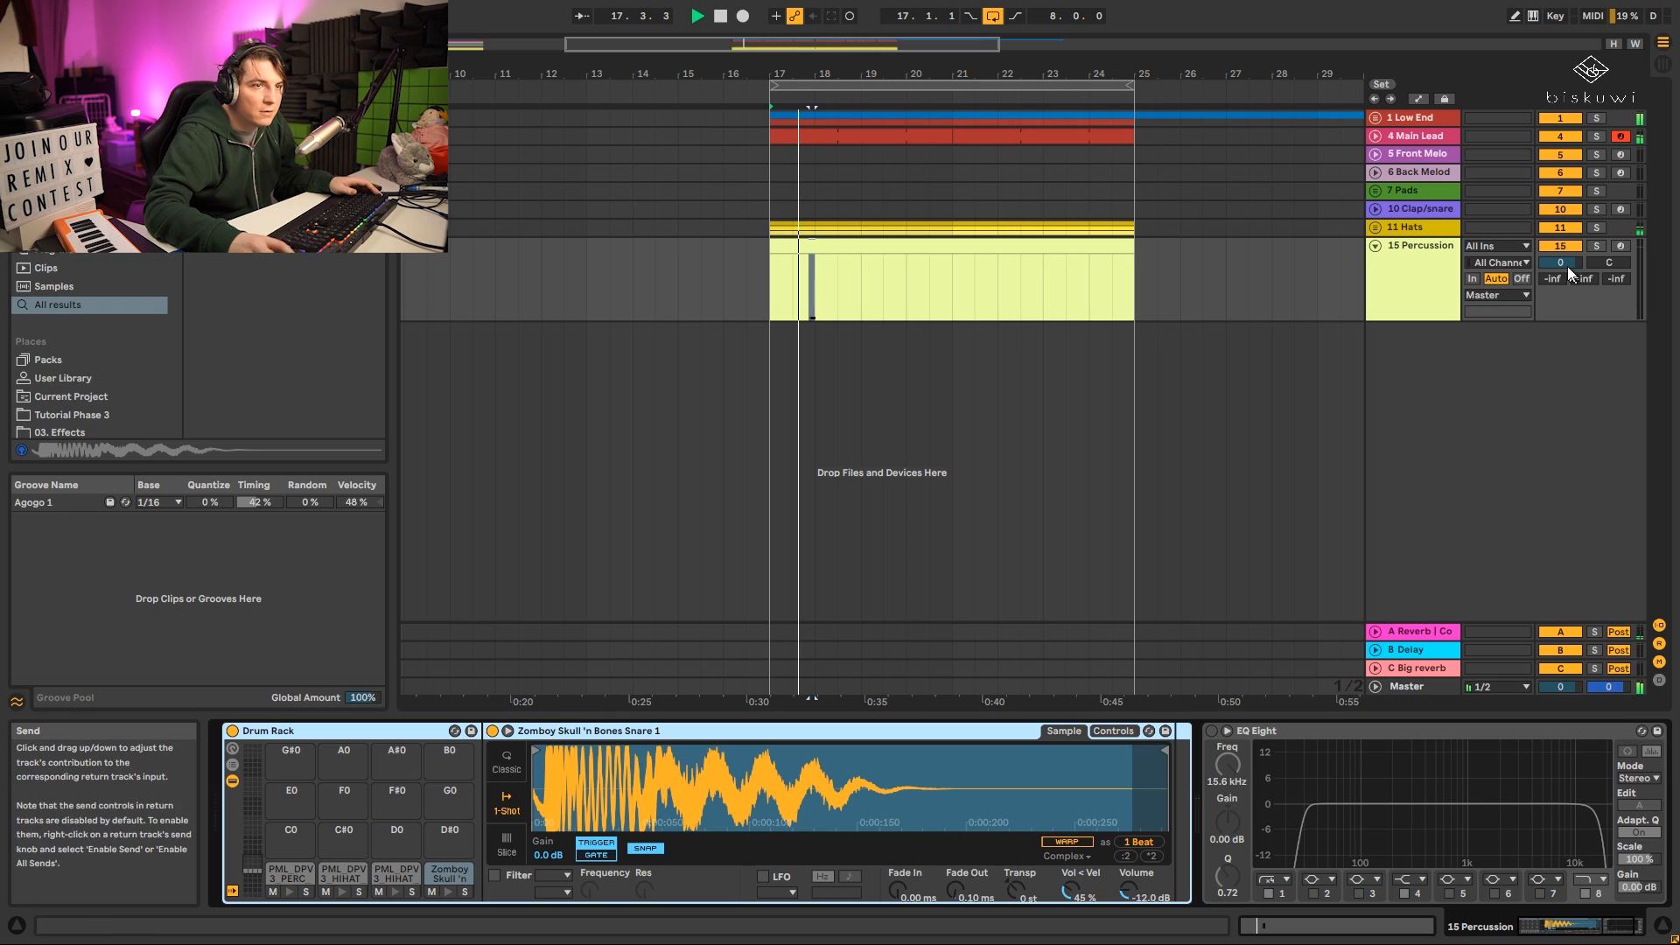
drag(1555, 280, 1612, 210)
key(space)
key(space)
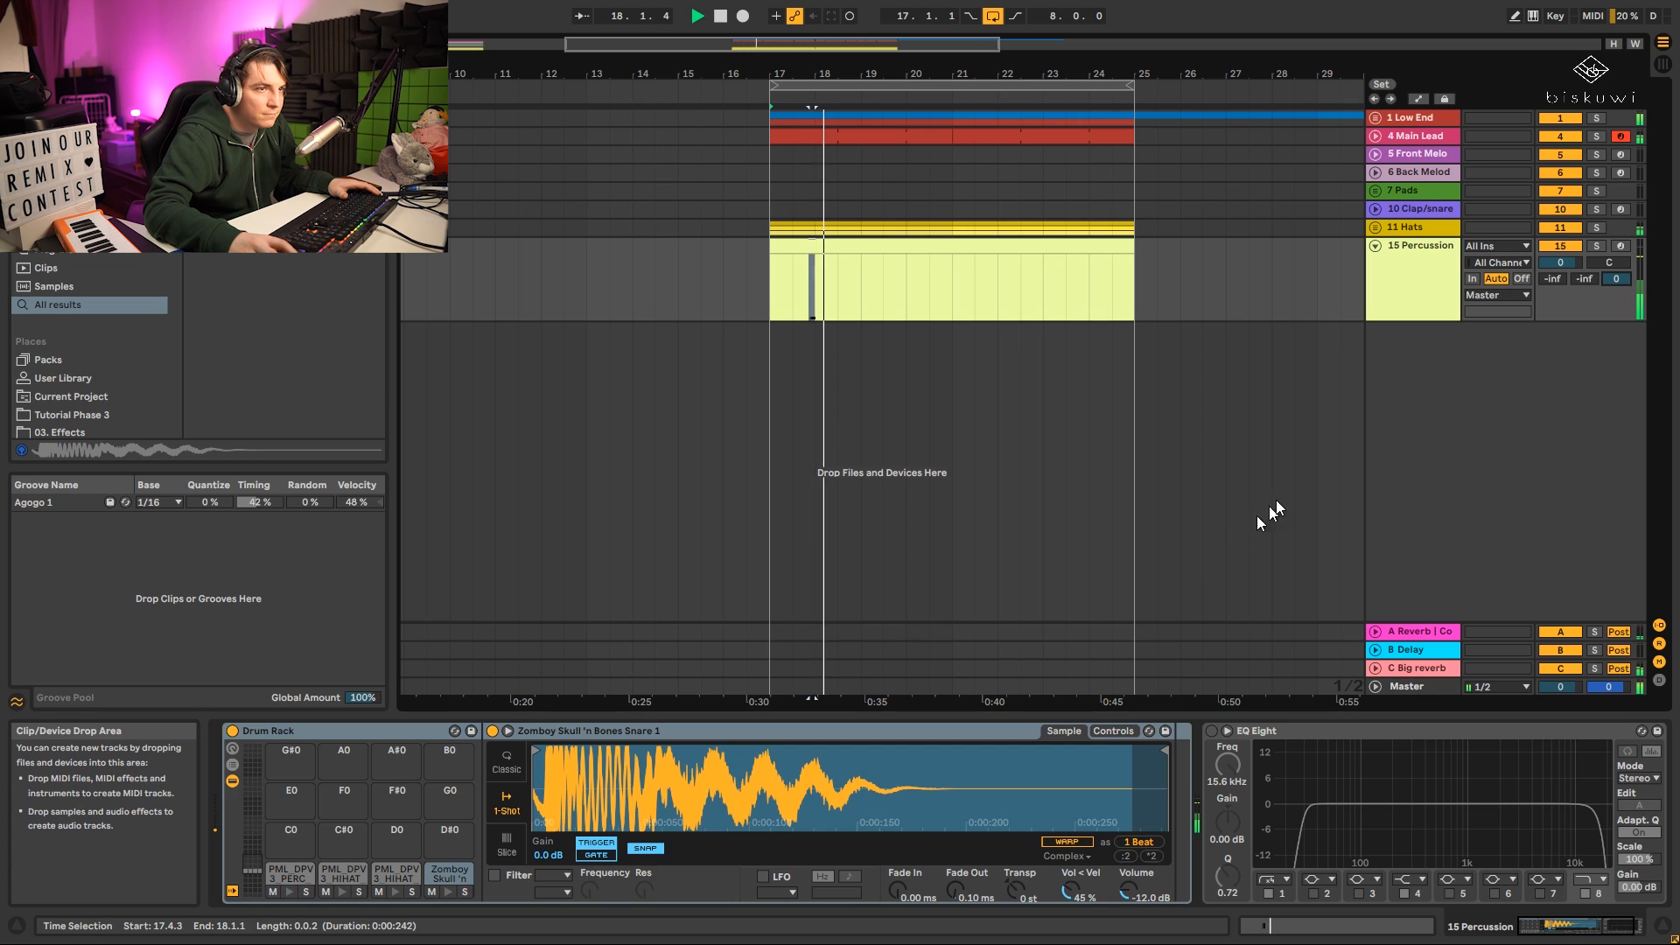
key(space)
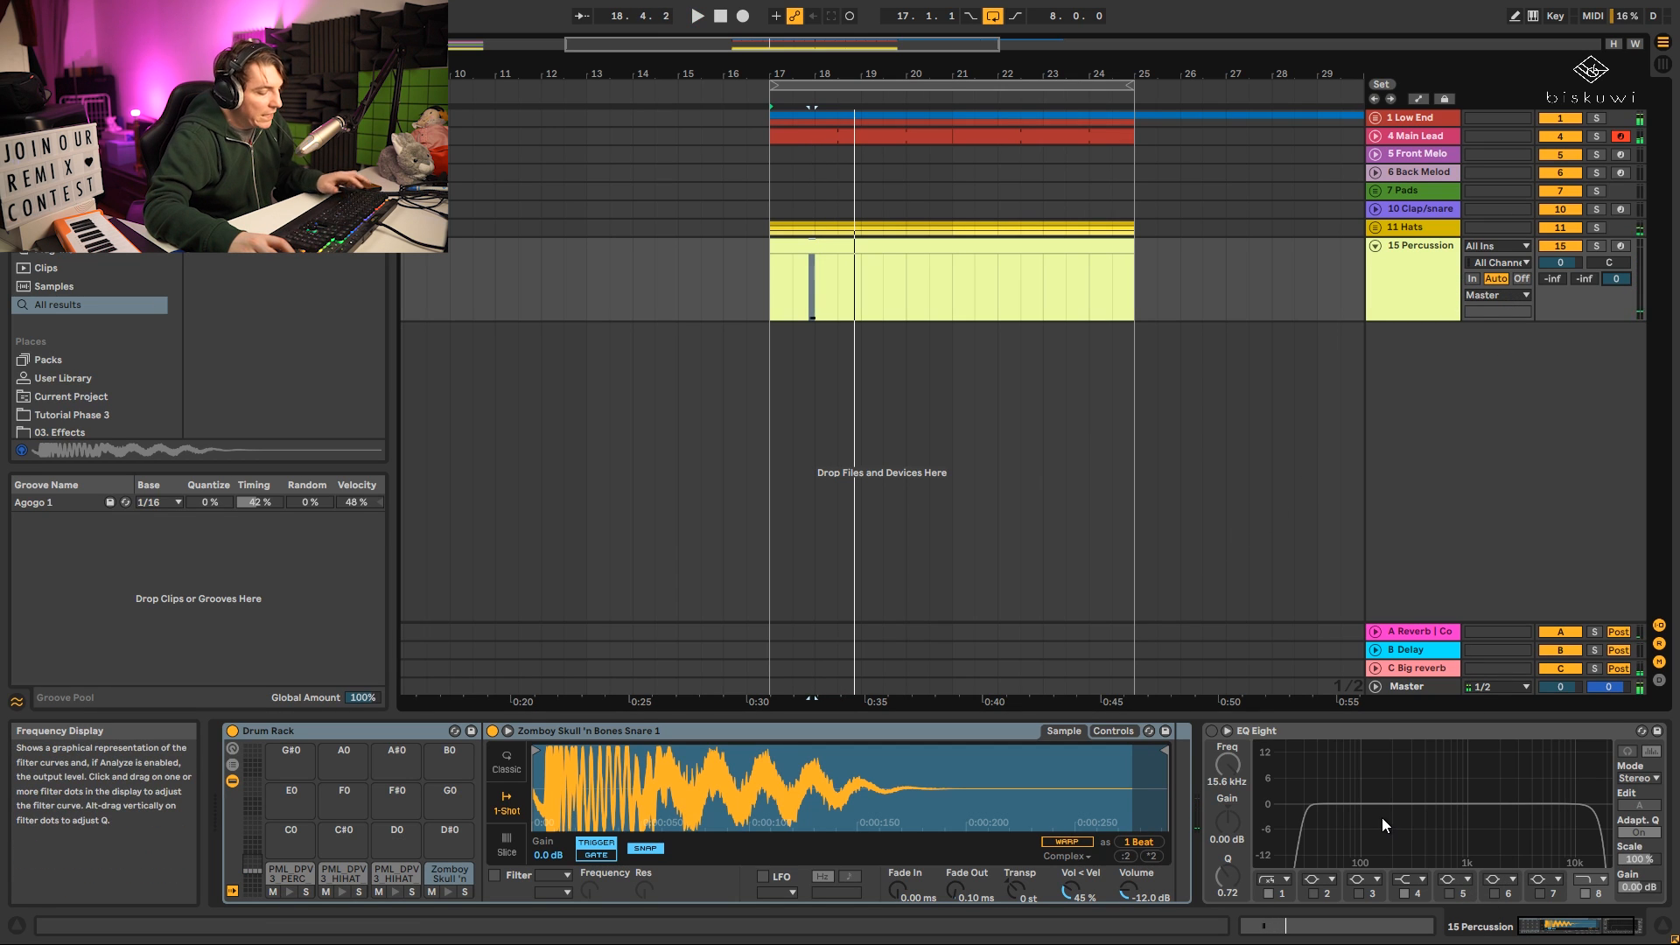
Search the browser for "reverb" and add a Reverb to the end of the Percussion track's device chain.
key(ctrl+f)
text(reverb)
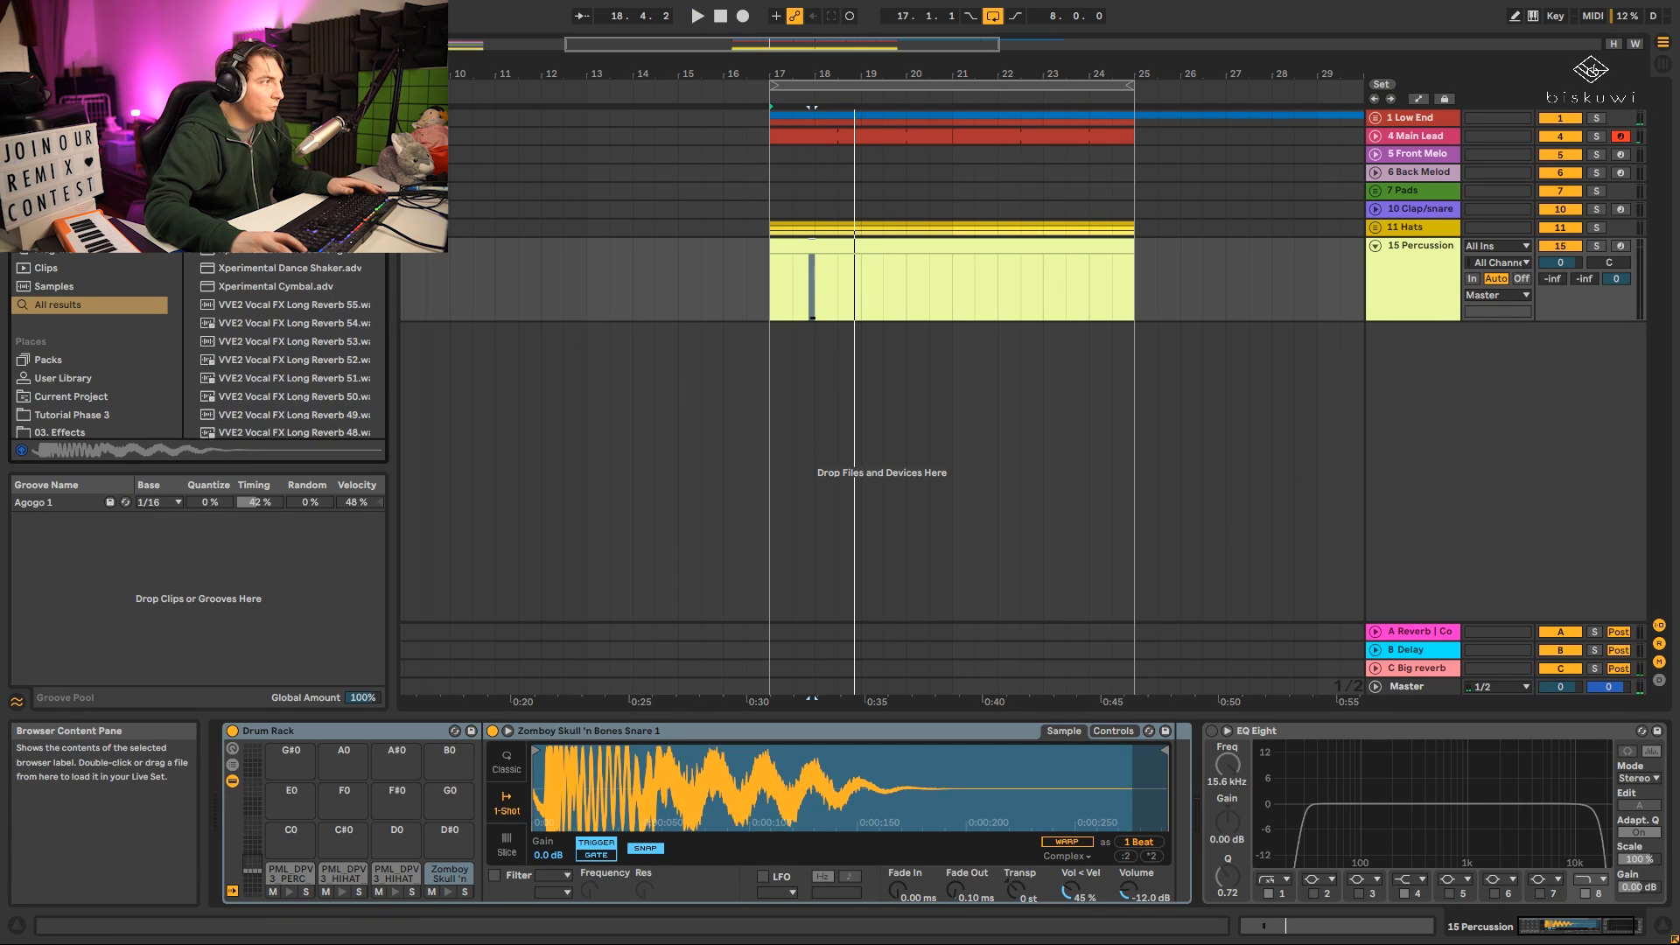
drag(618, 333, 1212, 781)
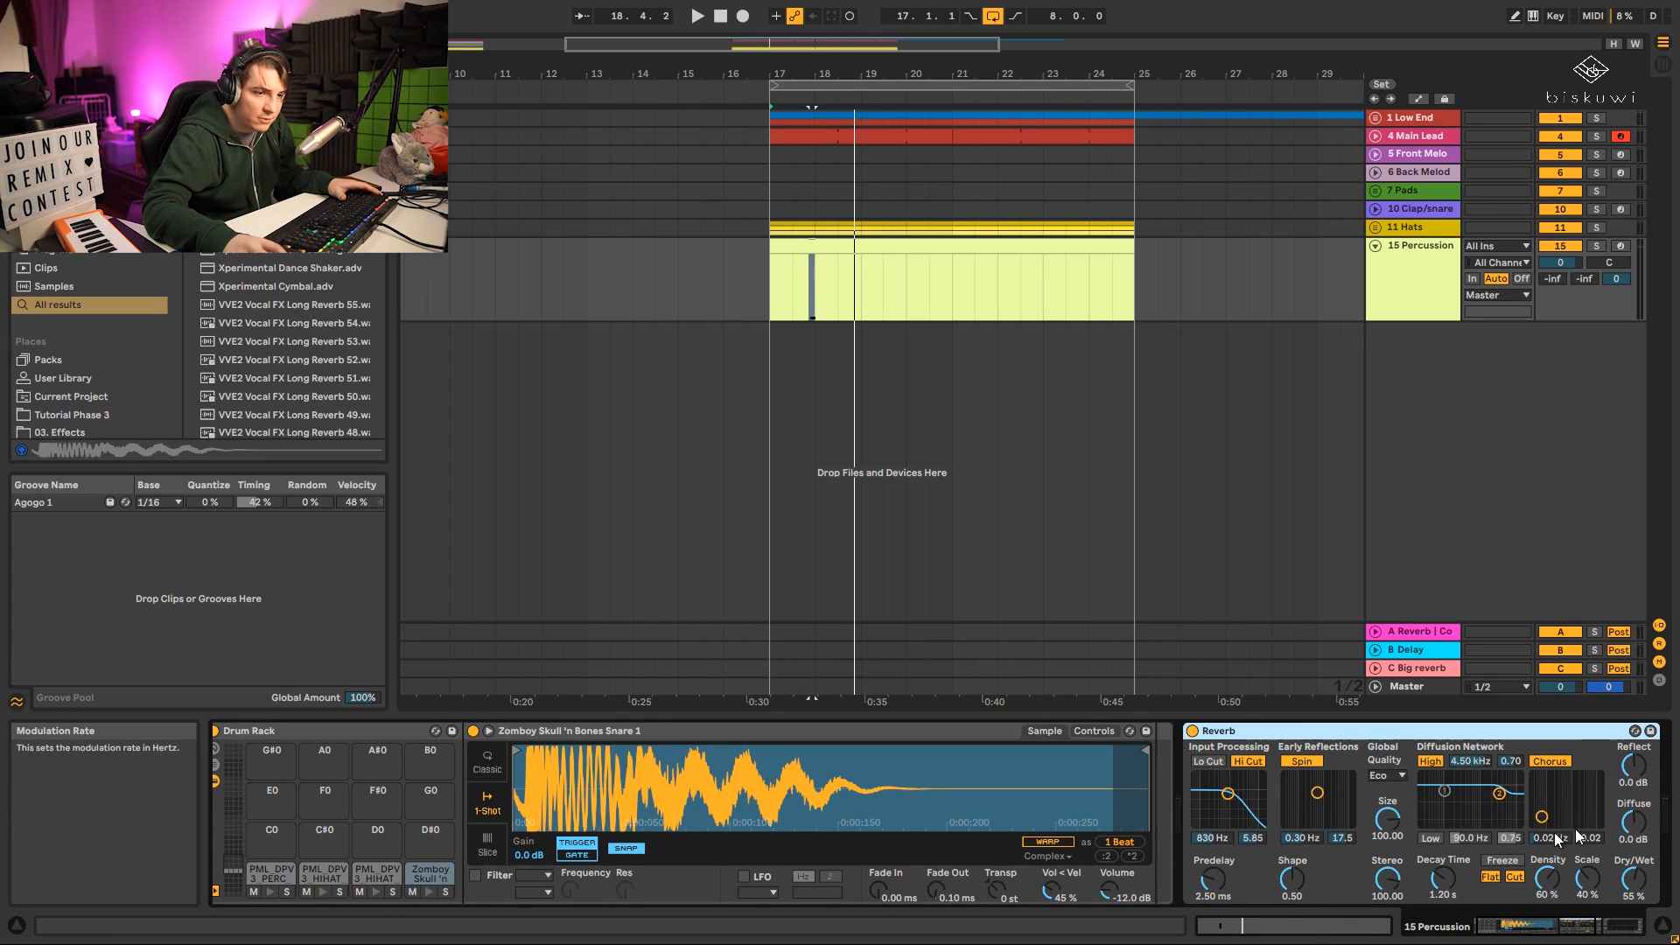
Set the Percussion track's volume to -15.1 dB while playing the loop.
key(space)
drag(1572, 267, 1557, 379)
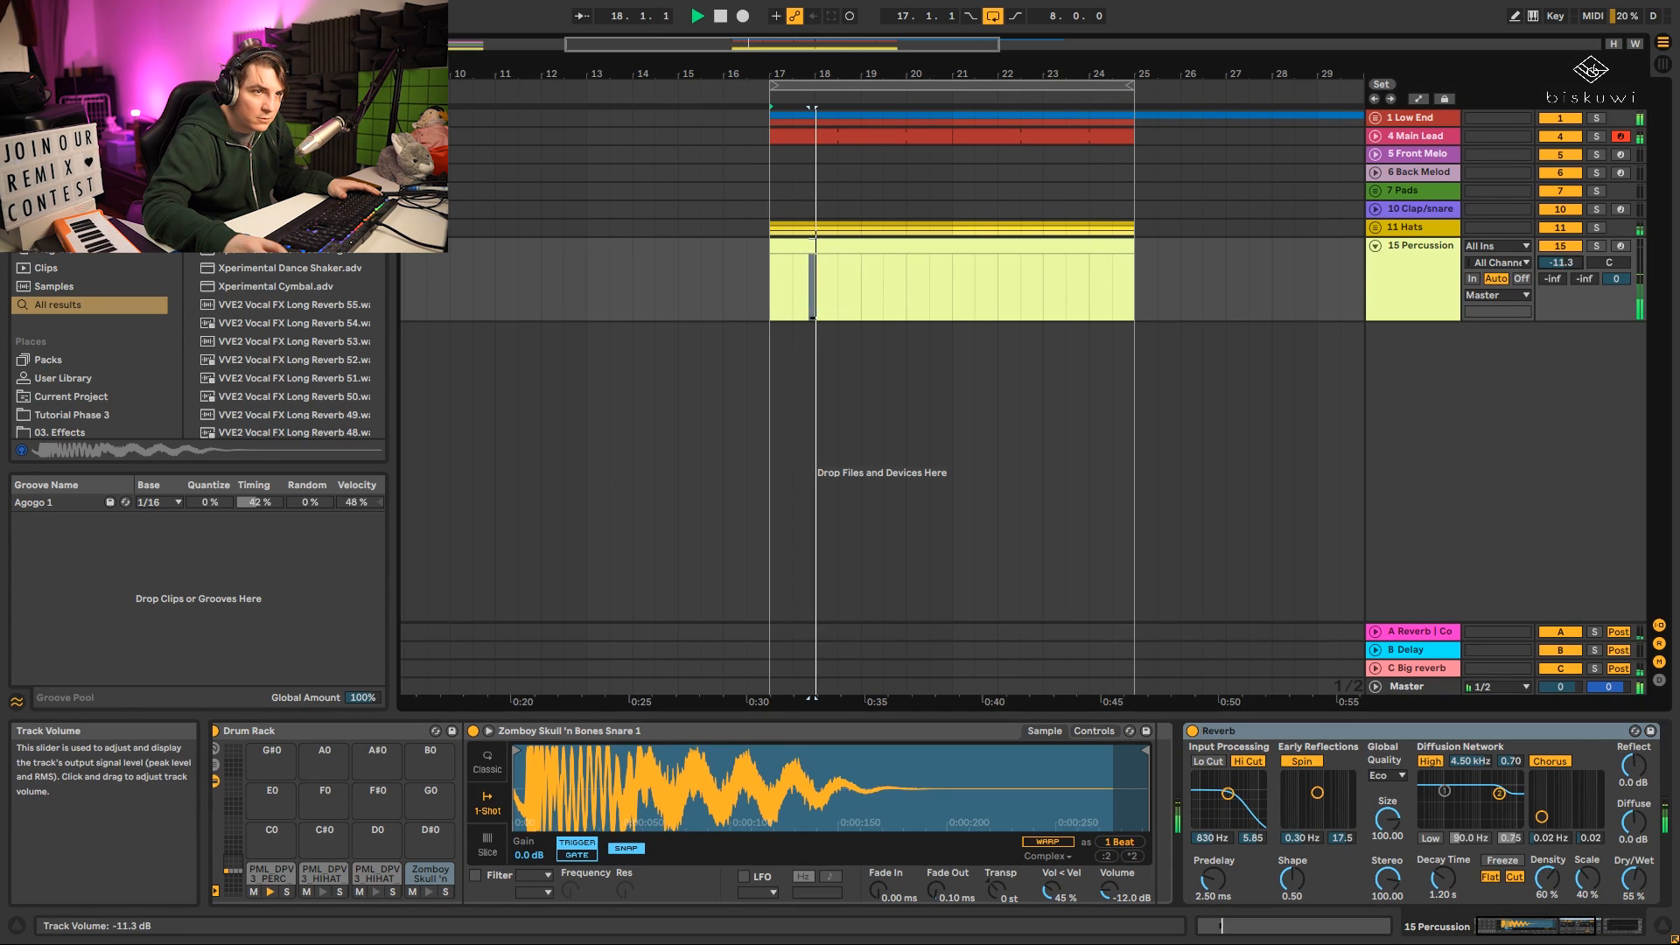
key(space)
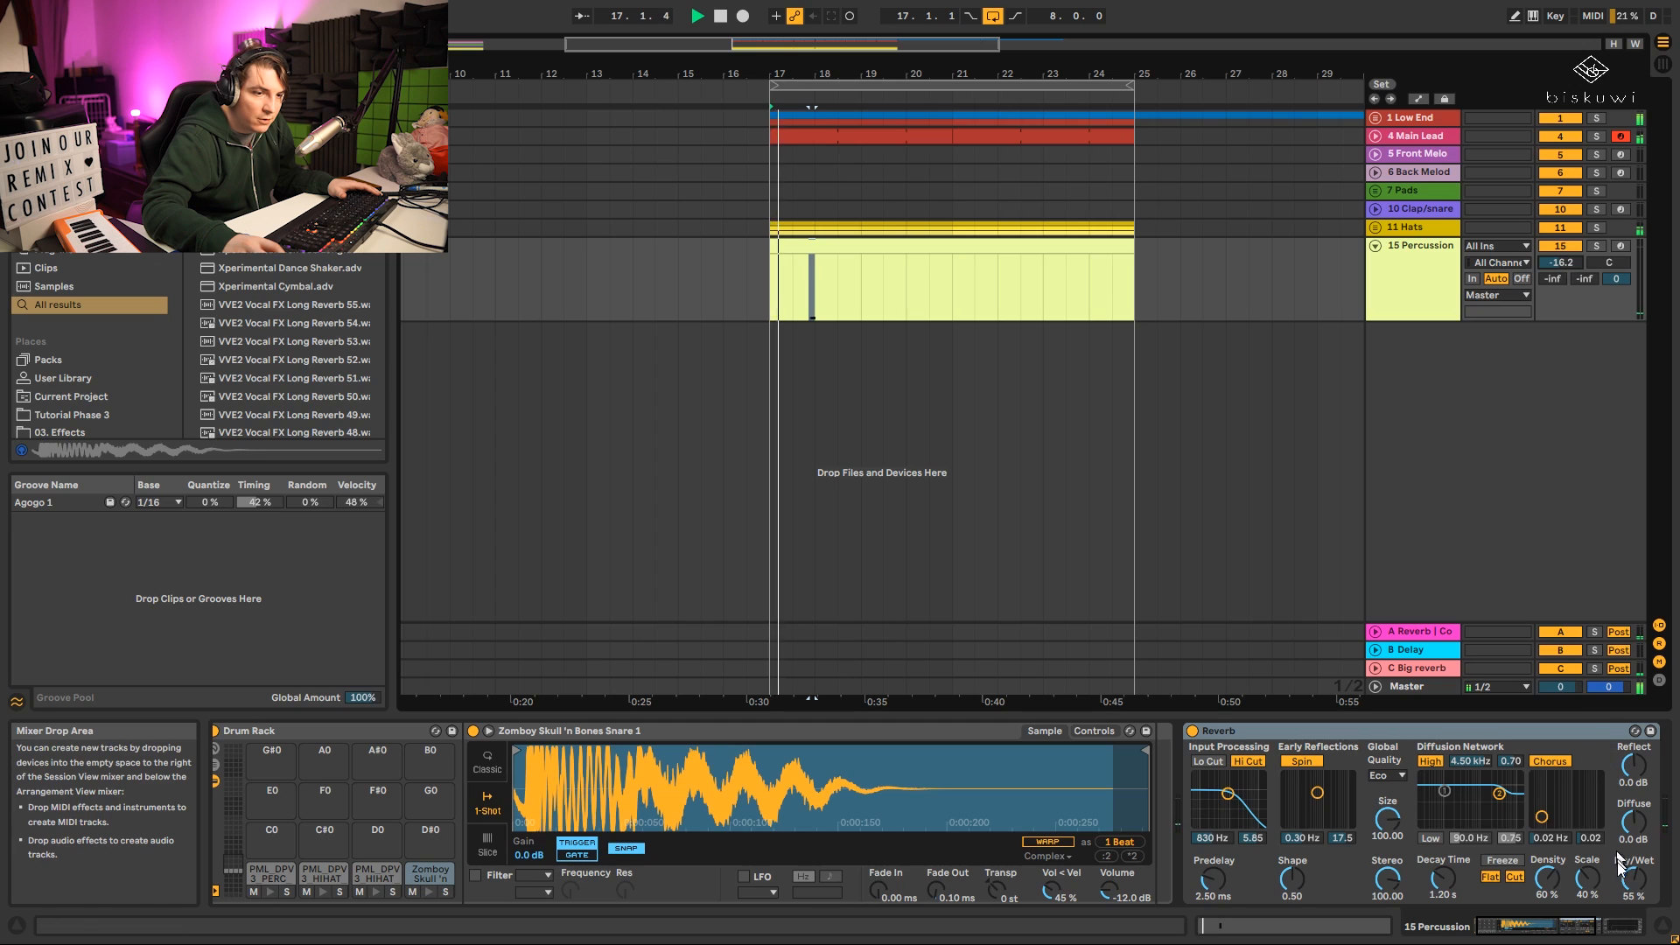
drag(1563, 265, 1563, 257)
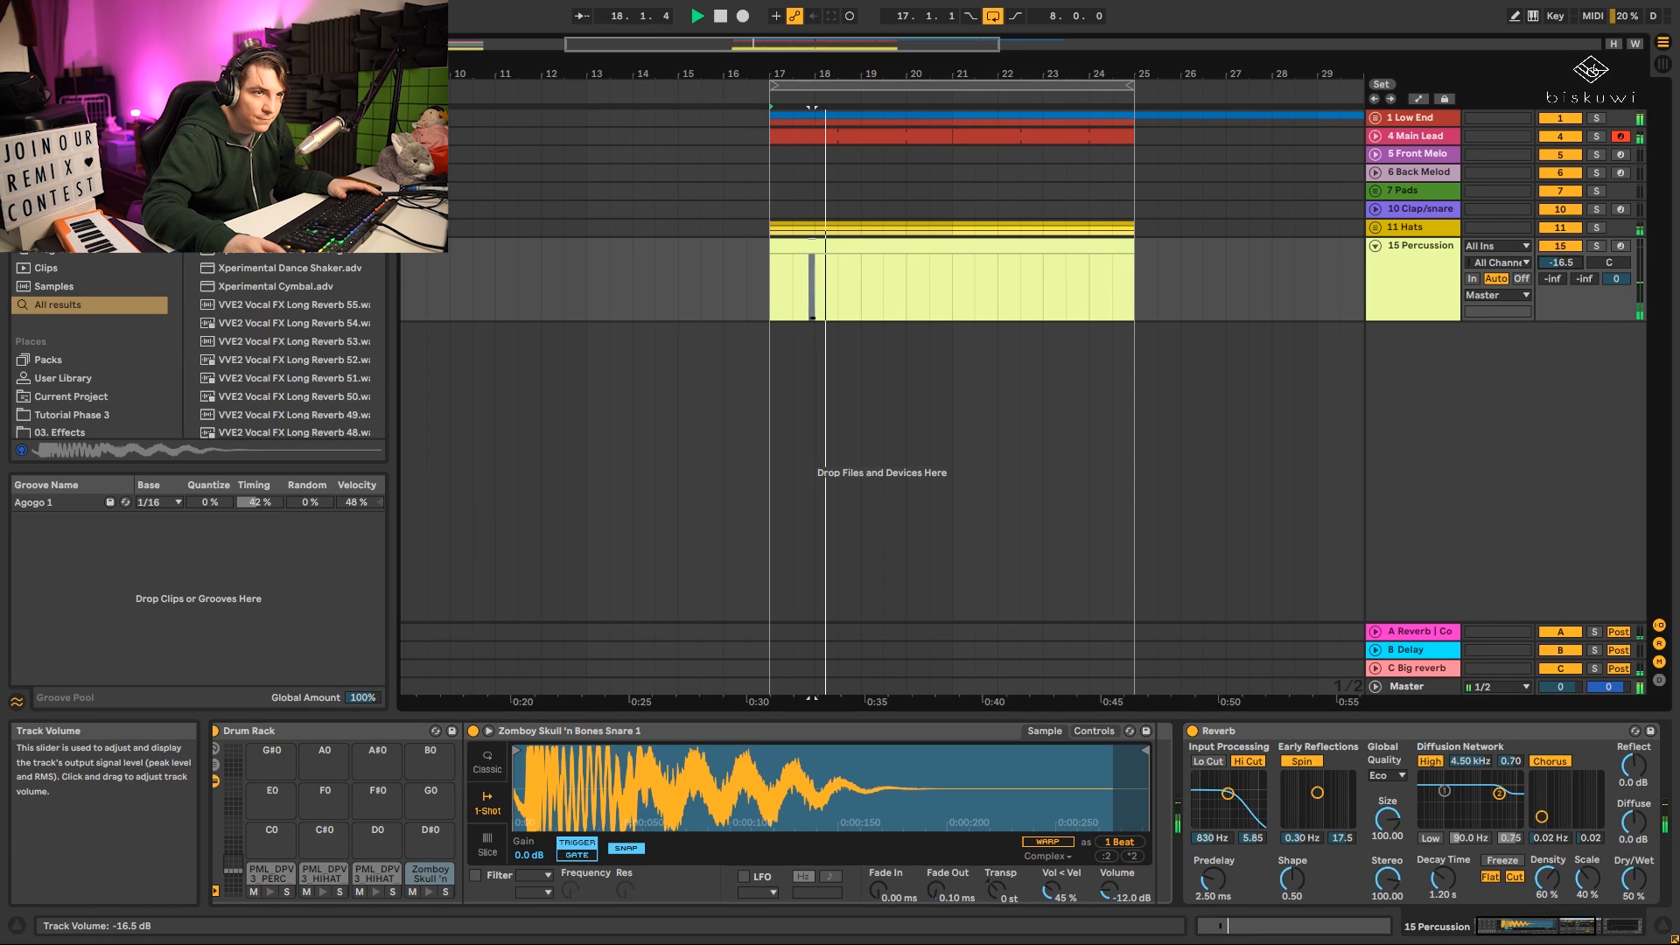
key(space)
key(space)
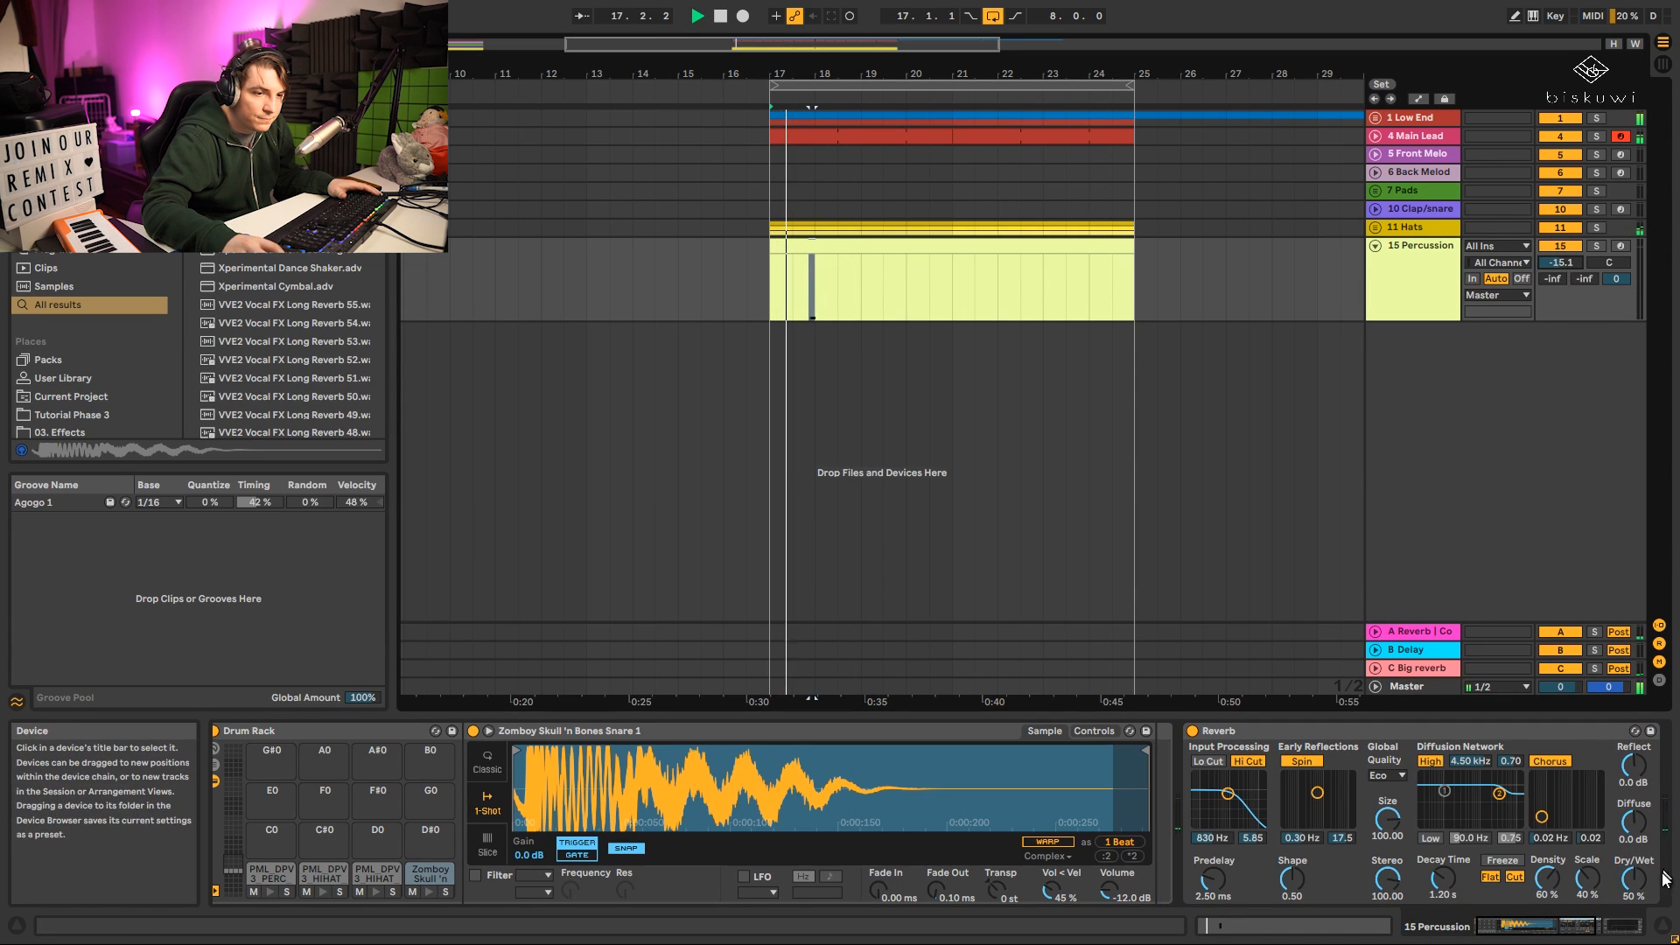
Set the Percussion Reverb's Dry/Wet to 36 % while playing the loop.
drag(1633, 880, 1633, 892)
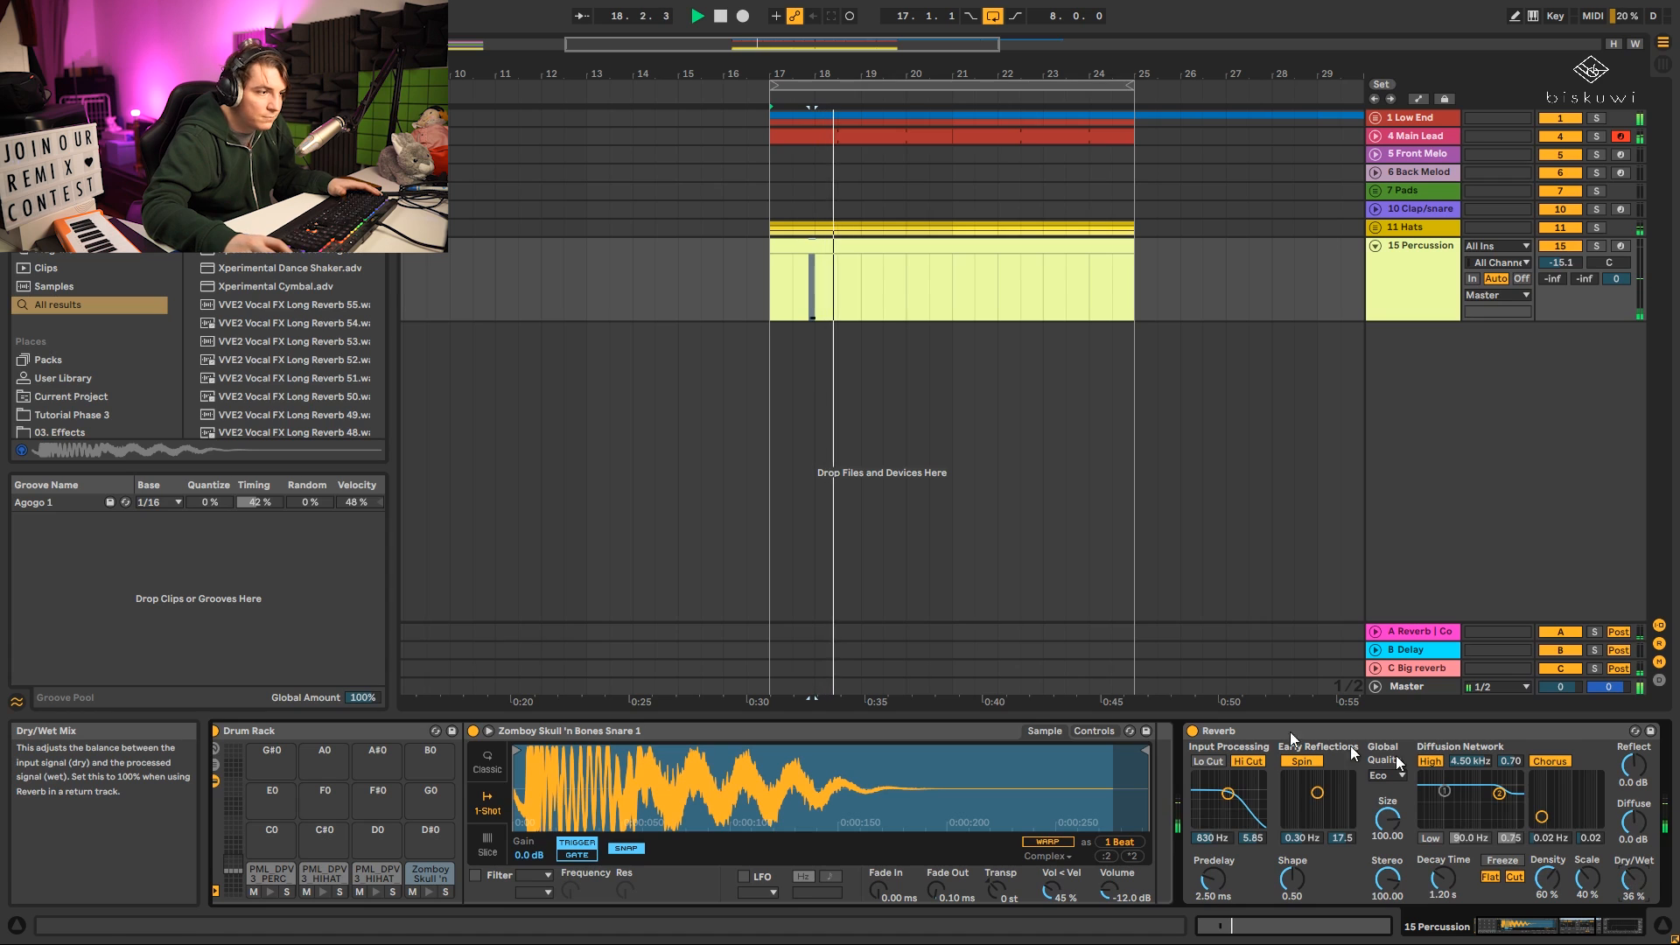
key(space)
key(space)
key(space)
Preview the percussion, closed hi-hat, crash and snare pads of the Drum Rack one after another.
click(269, 894)
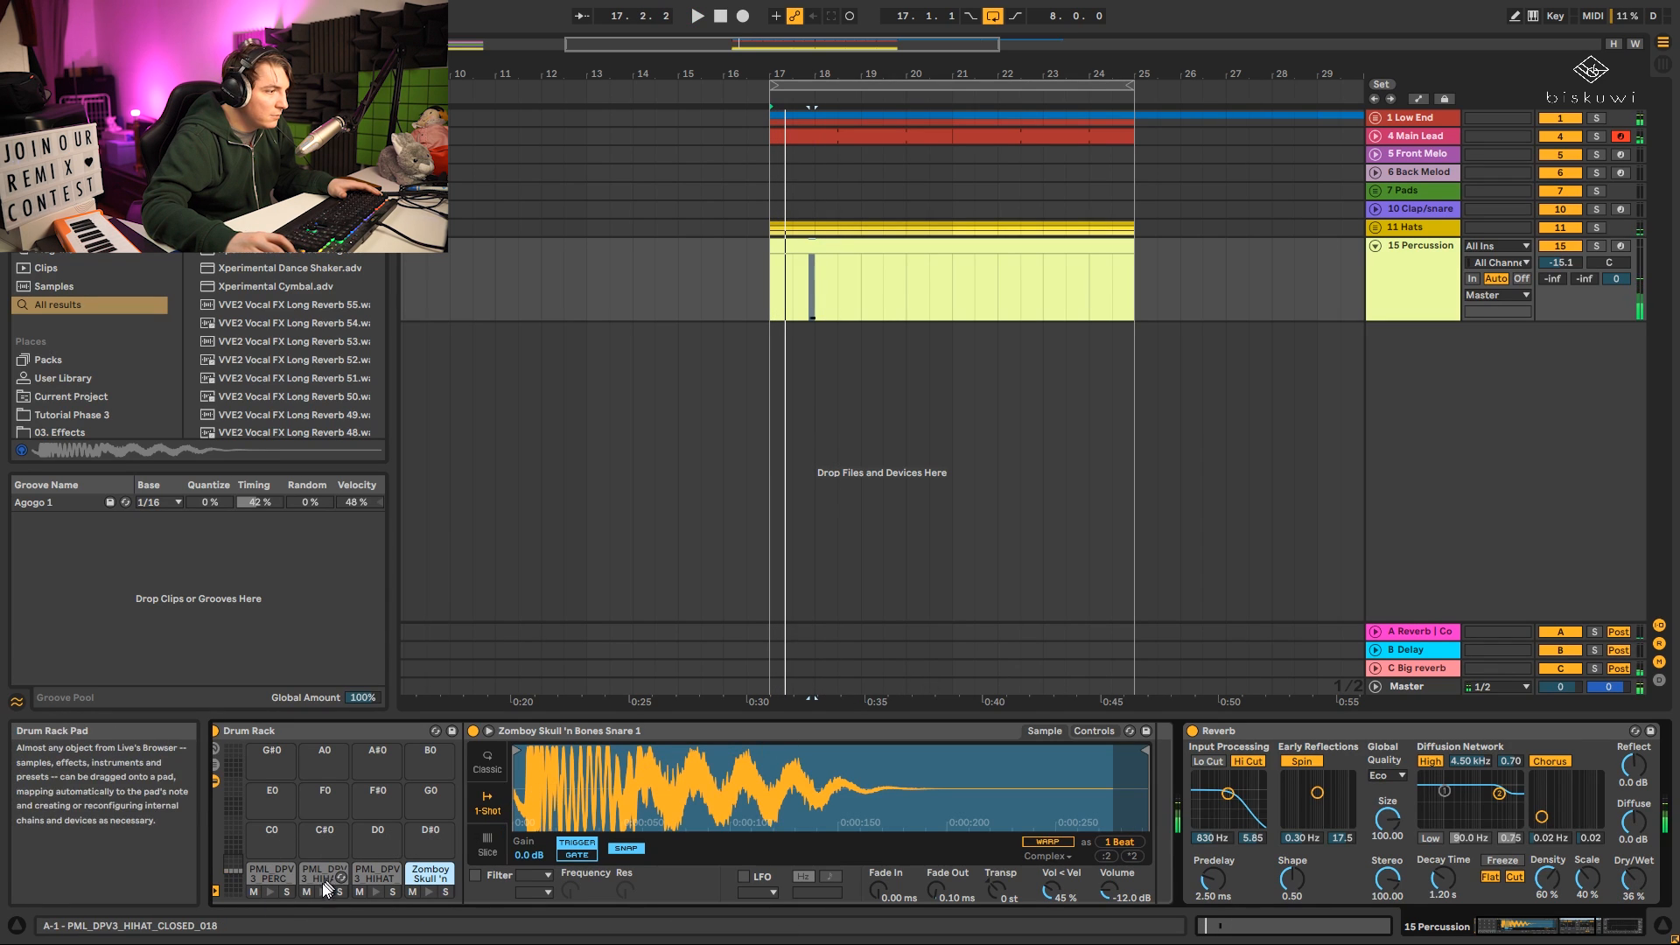
click(322, 893)
click(376, 894)
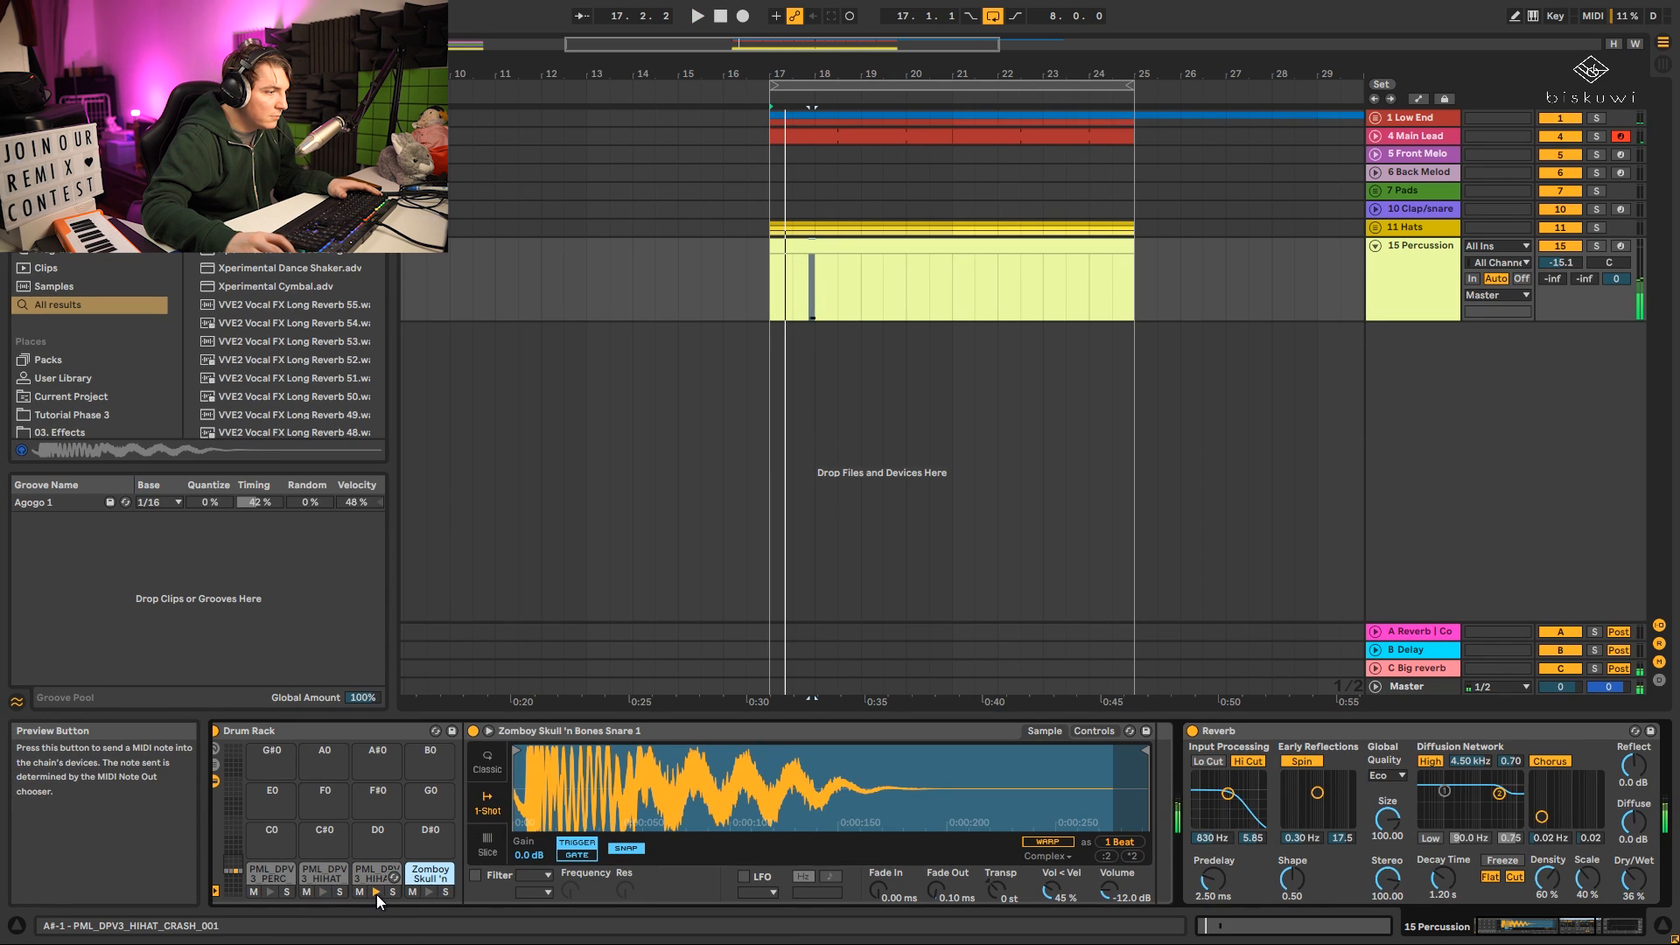
click(429, 893)
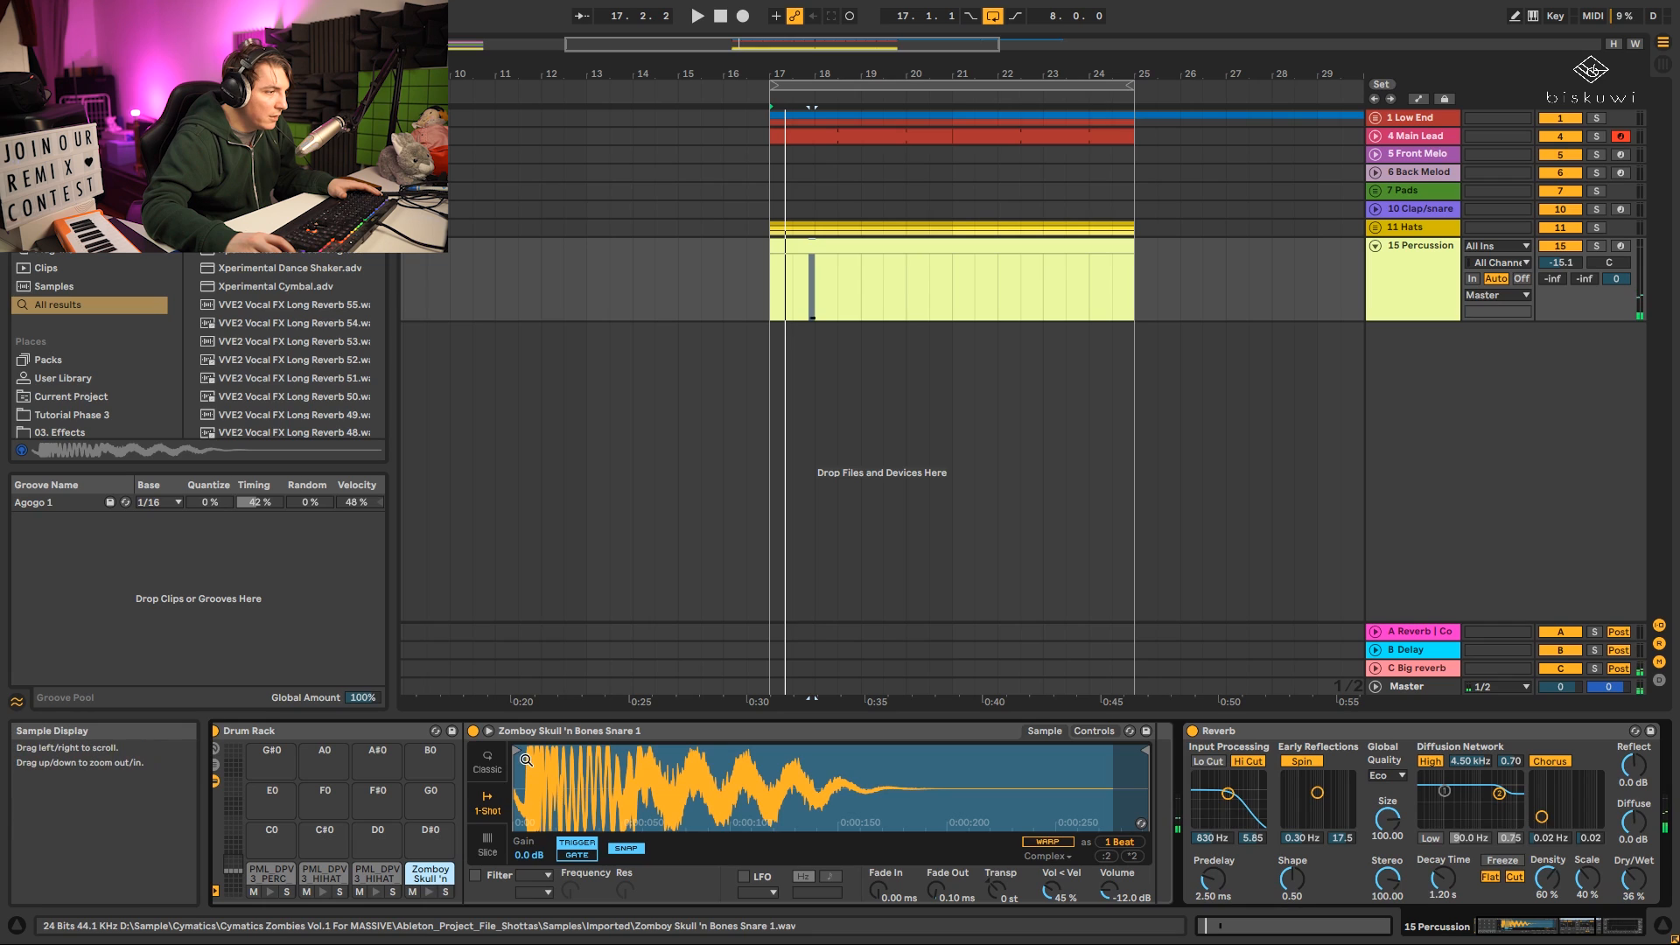
Move the Zomboy snare sample's start point about a third of the way into its waveform and preview the snare and crash pads.
drag(516, 750, 722, 763)
click(431, 892)
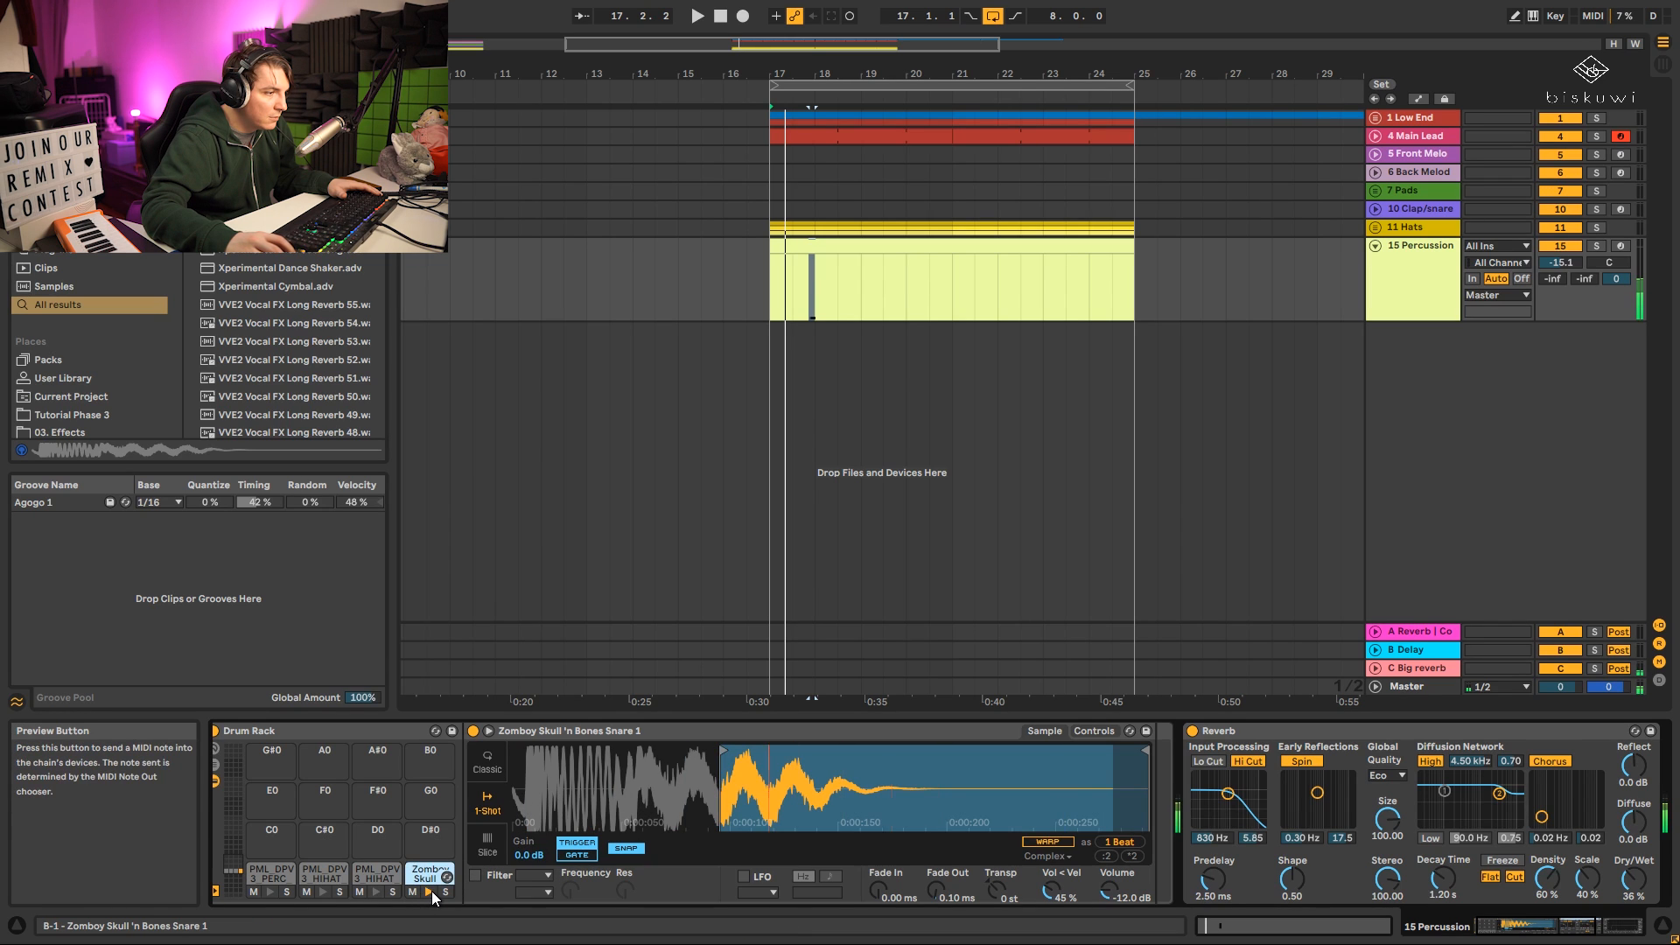
click(377, 892)
Add a closed hi-hat note at 3.4.1 in the Percussion clip, trying it at 3.4.3 as well while the loop plays.
double_click(899, 261)
key(space)
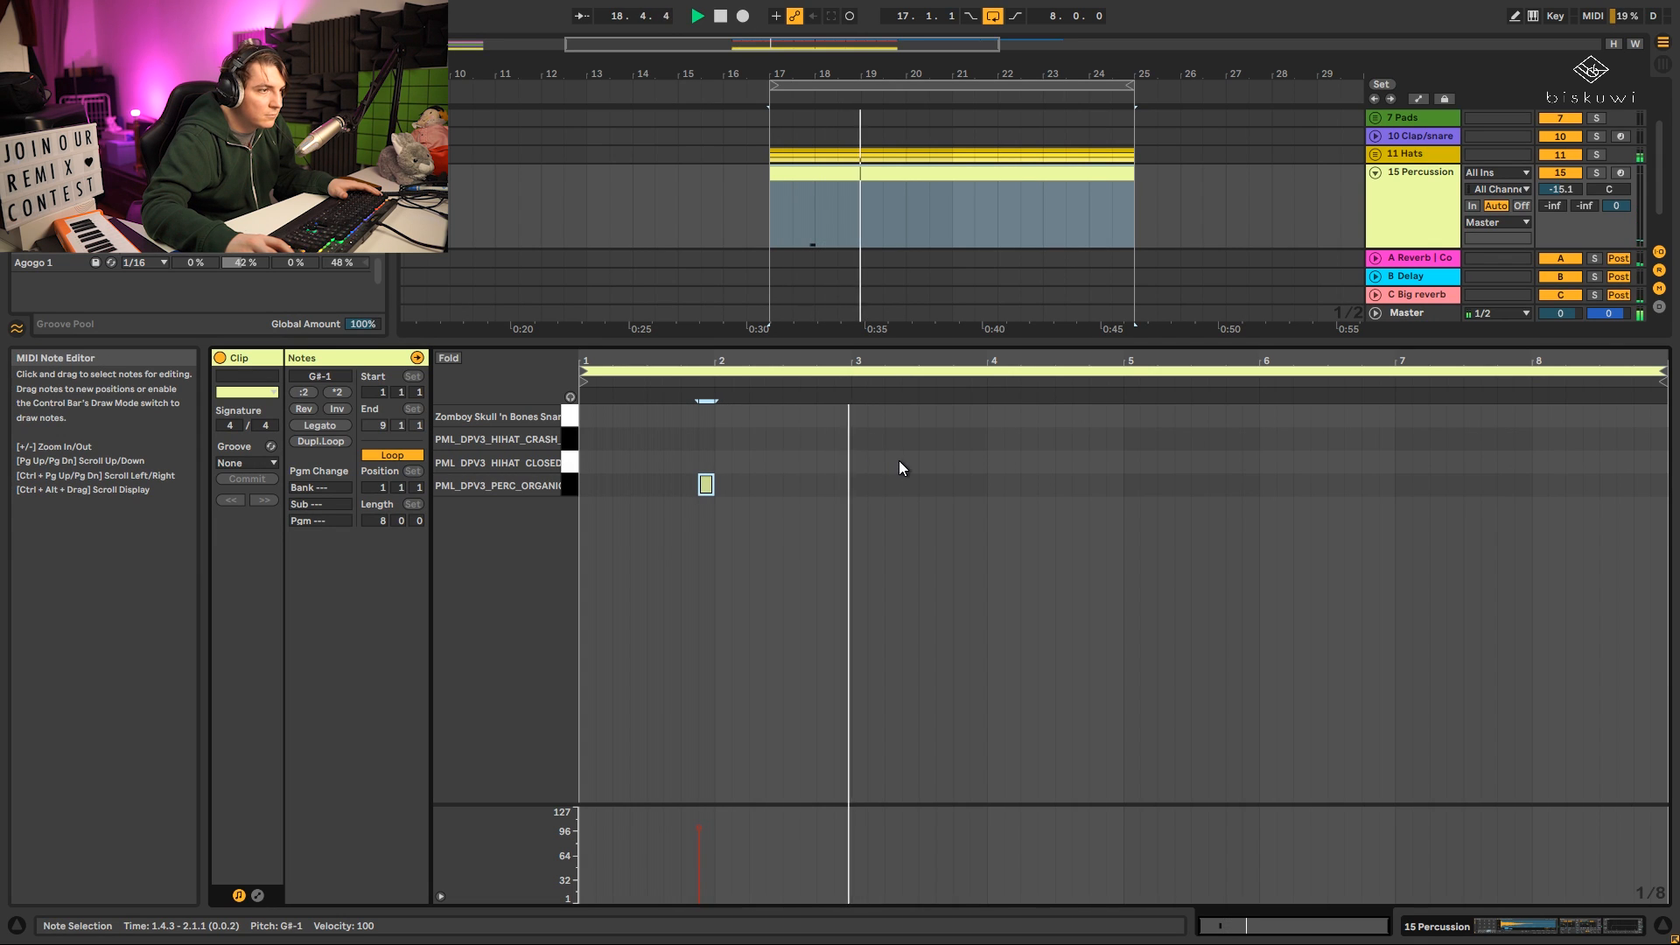
double_click(957, 461)
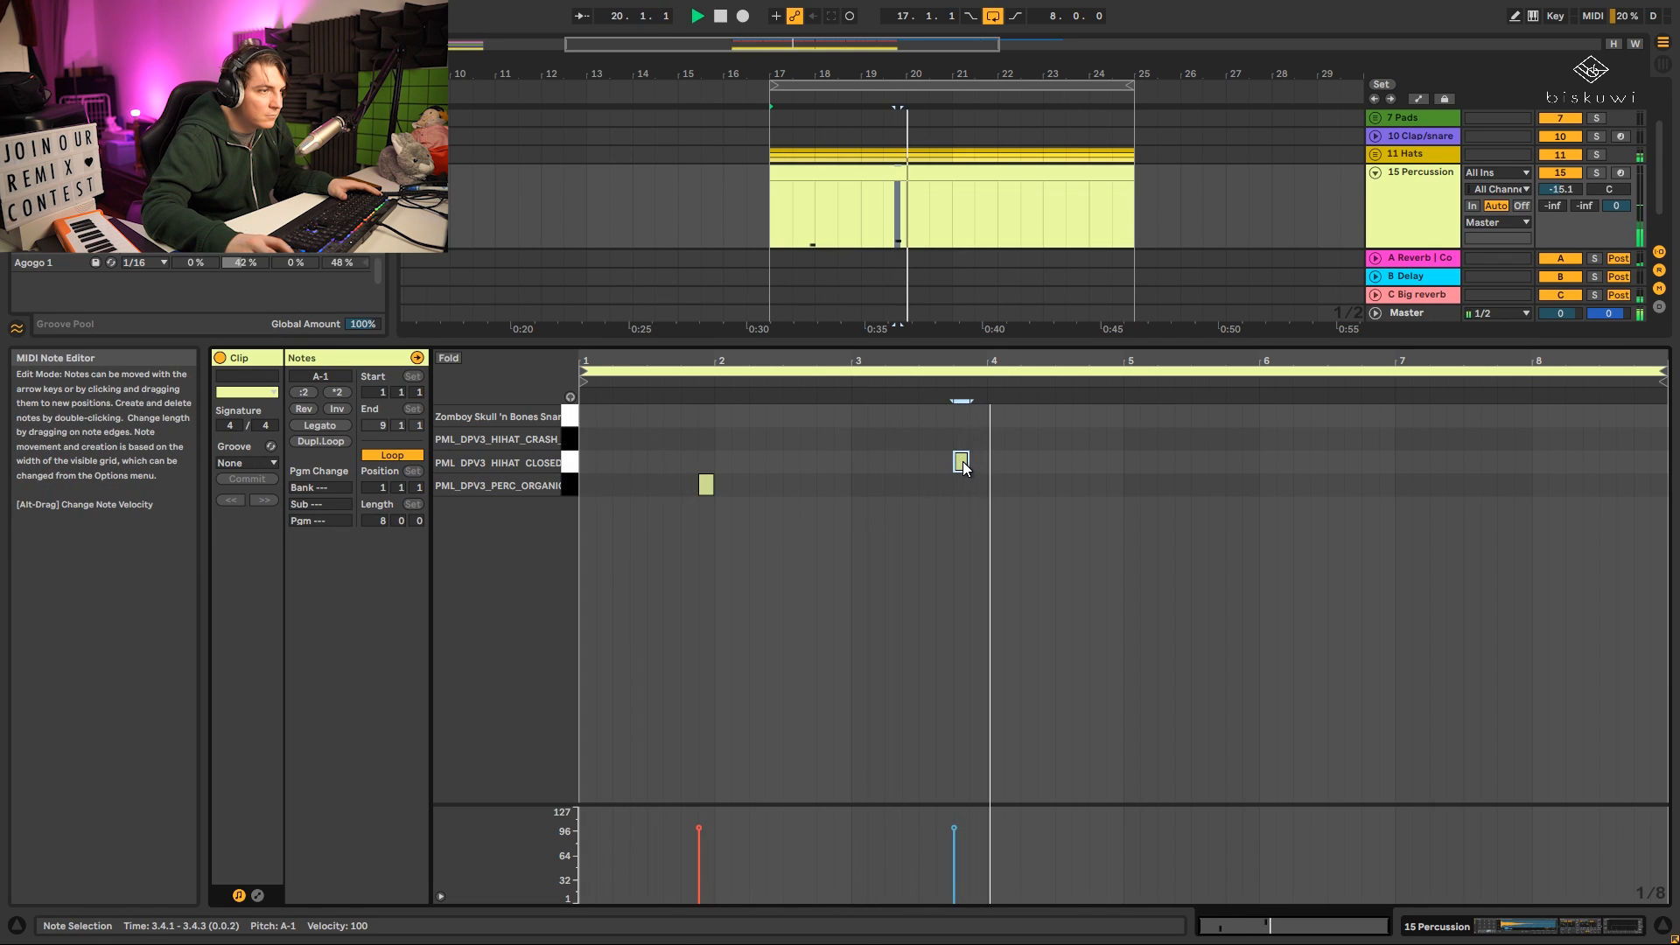
drag(963, 466, 977, 477)
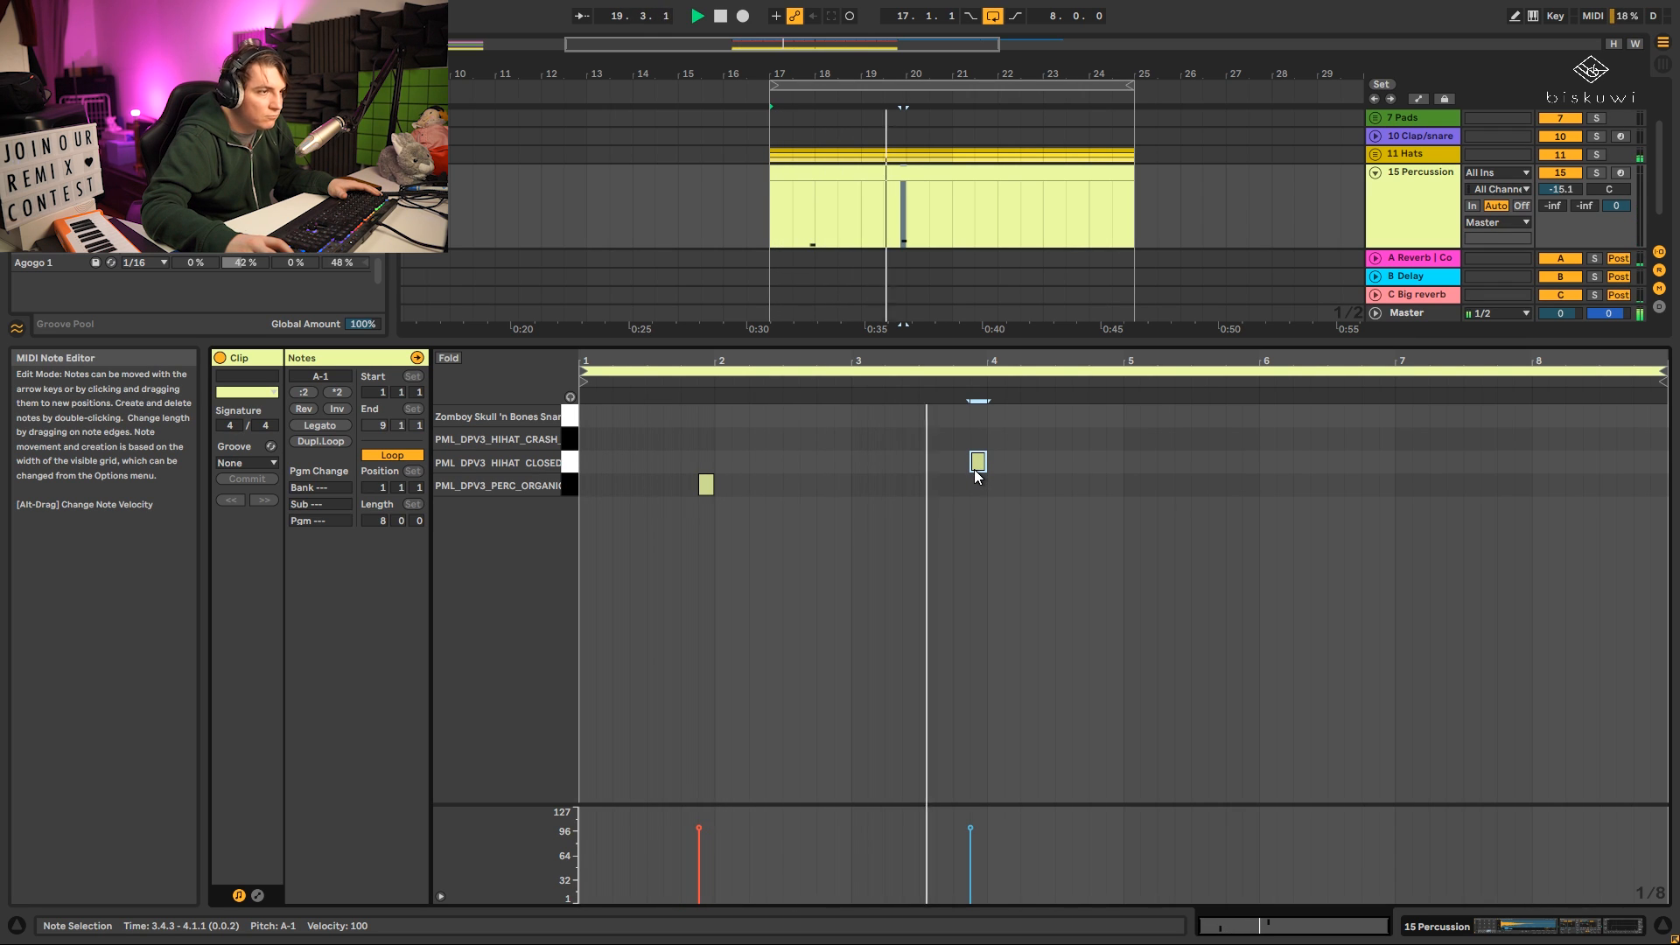
drag(974, 469, 958, 462)
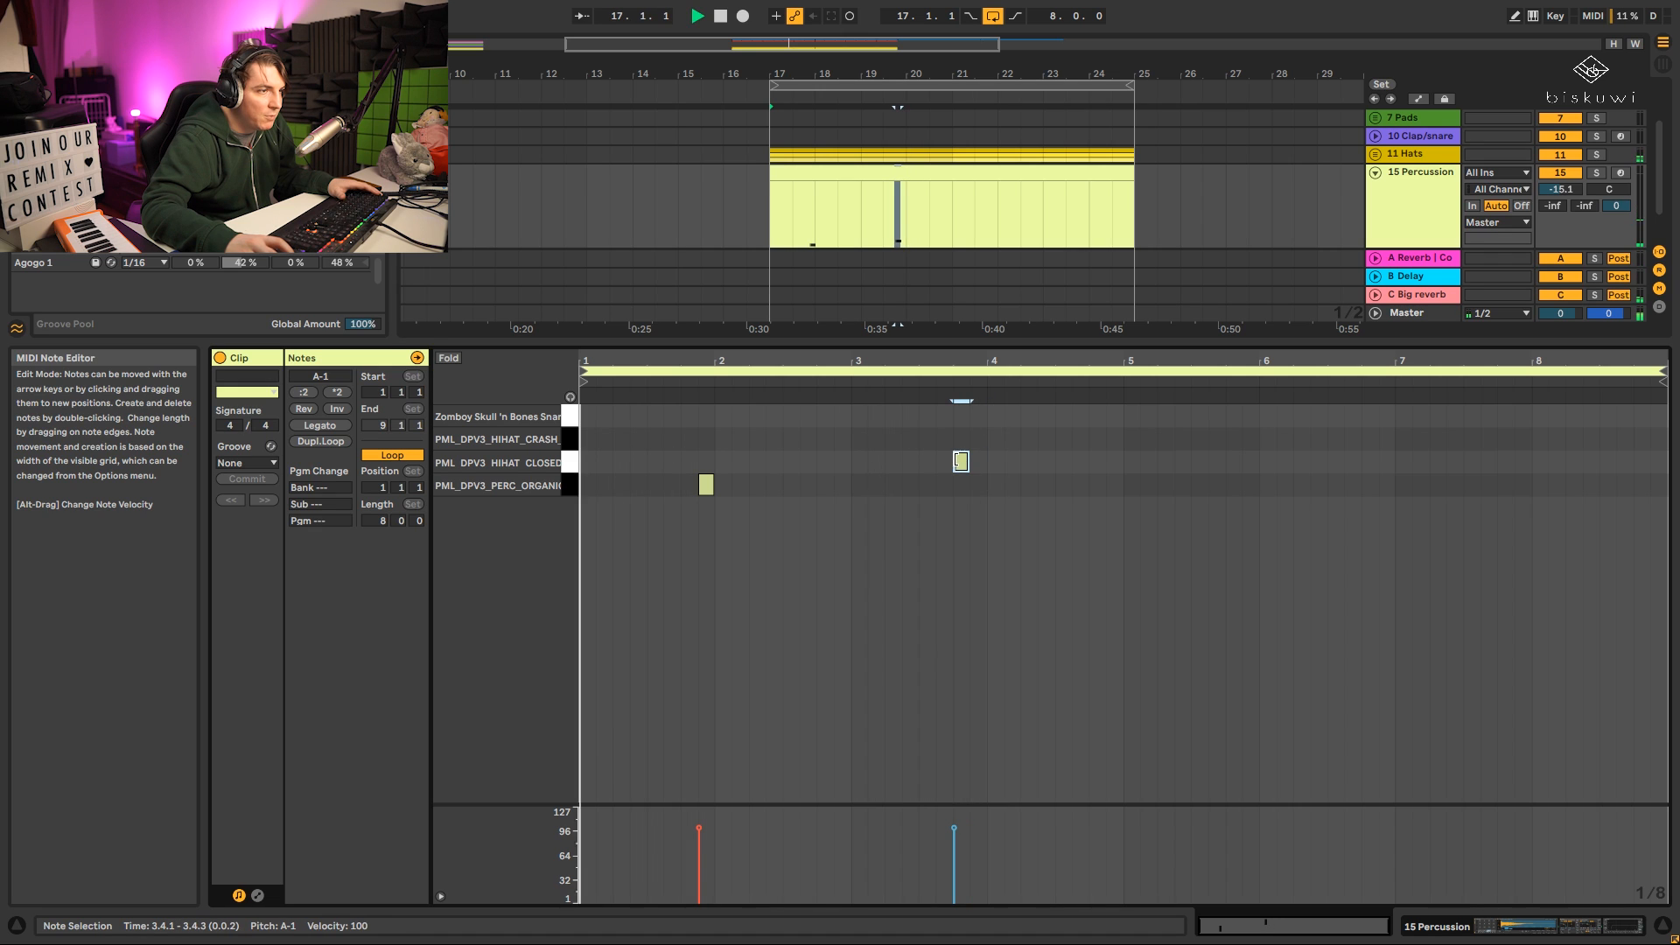
Shift the closed hi-hat note to 3.4.2 on a 1/16 grid and play the loop to check its timing.
click(921, 456)
click(961, 461)
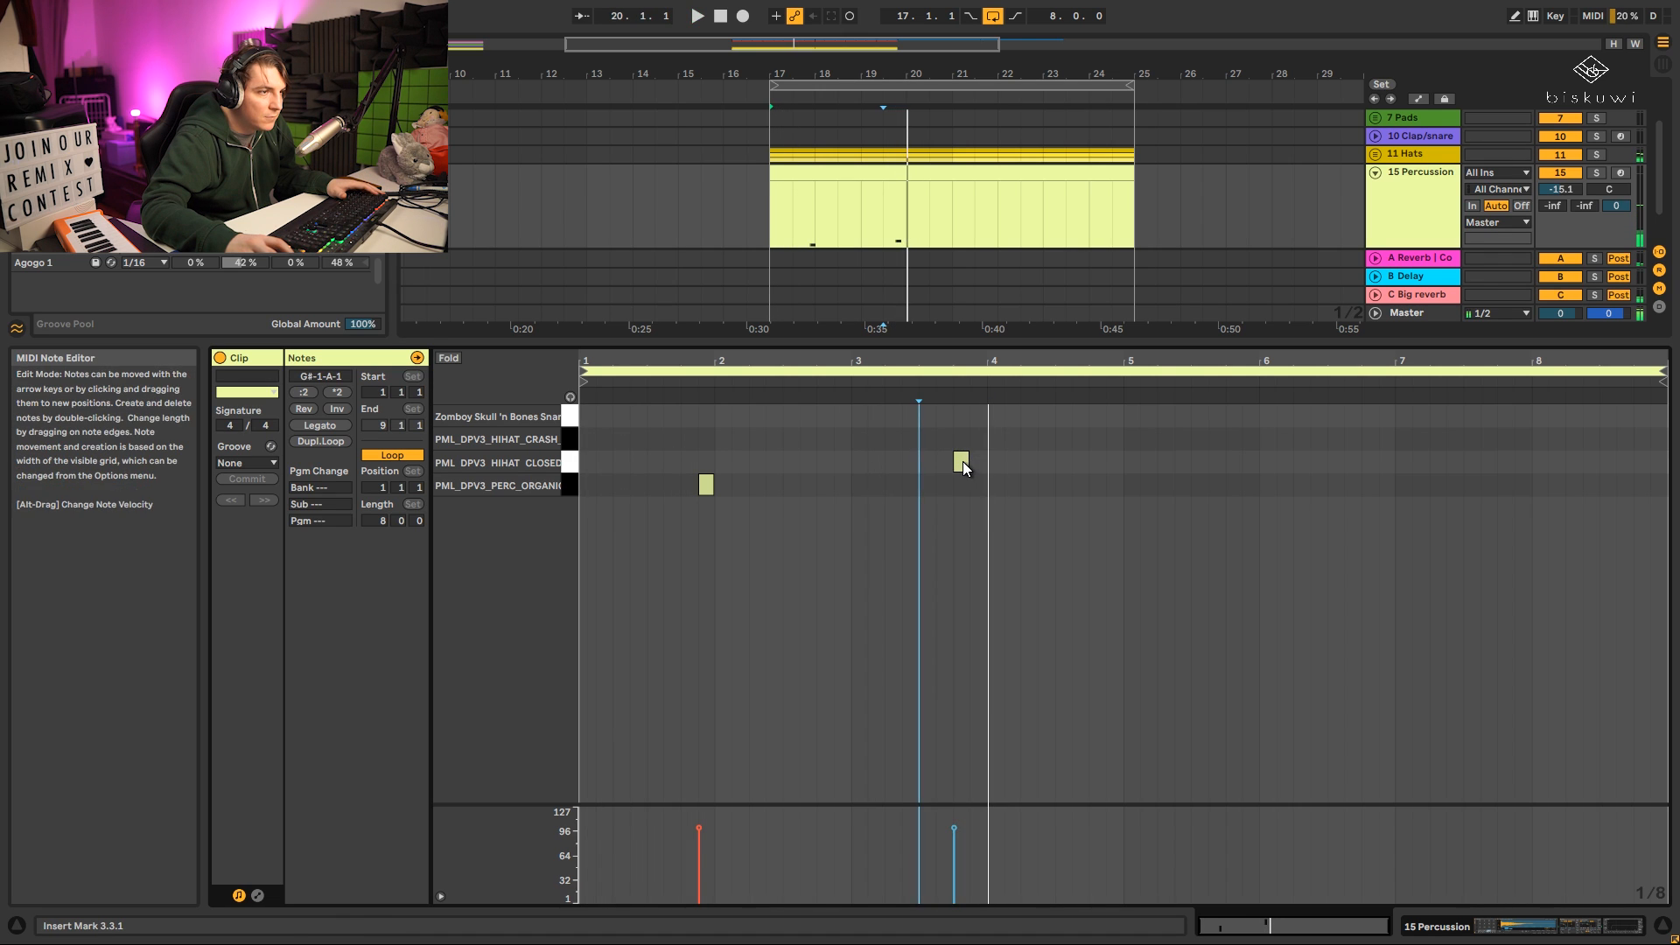
key(space)
drag(957, 360, 994, 475)
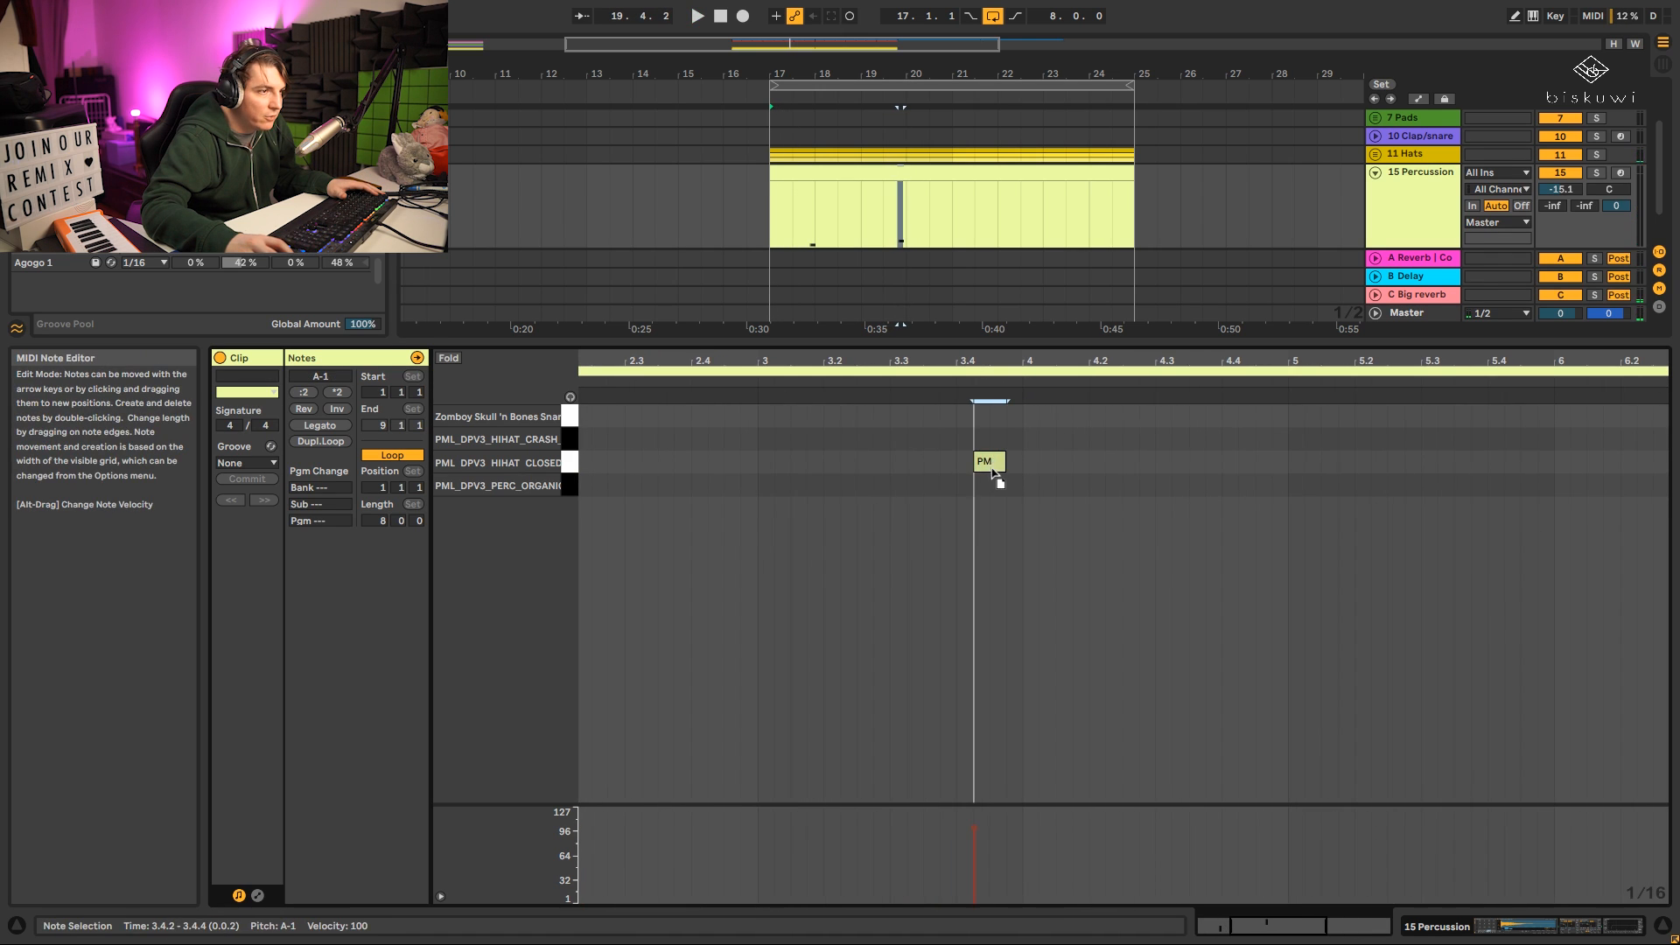
click(723, 460)
key(space)
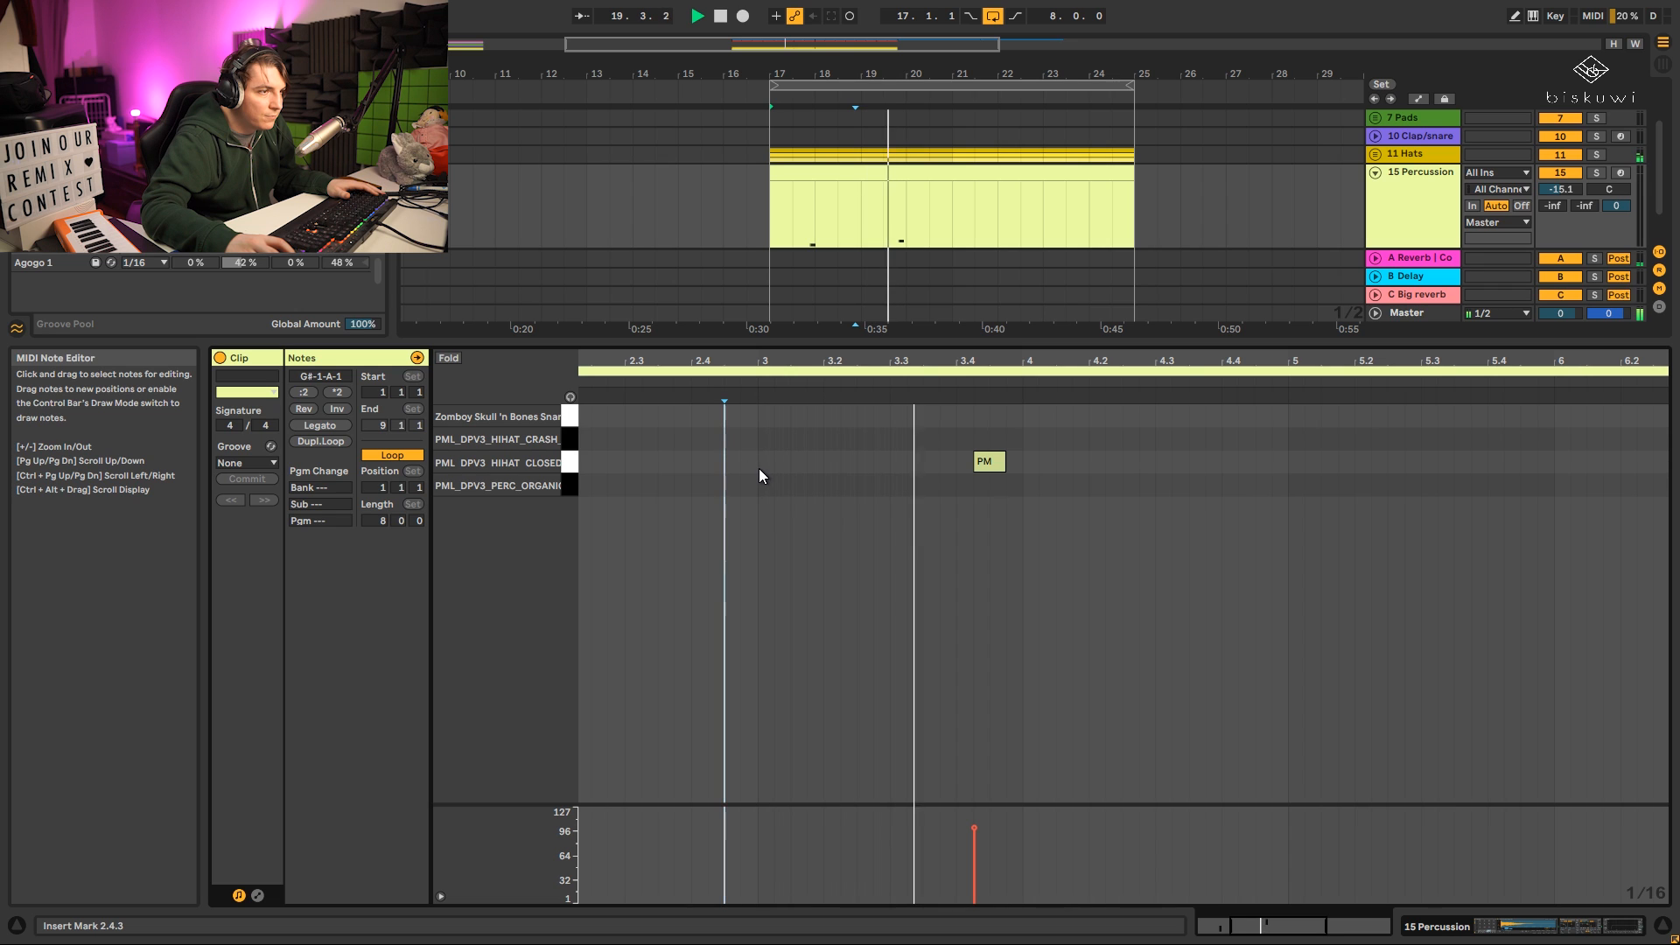
drag(1076, 361, 1074, 307)
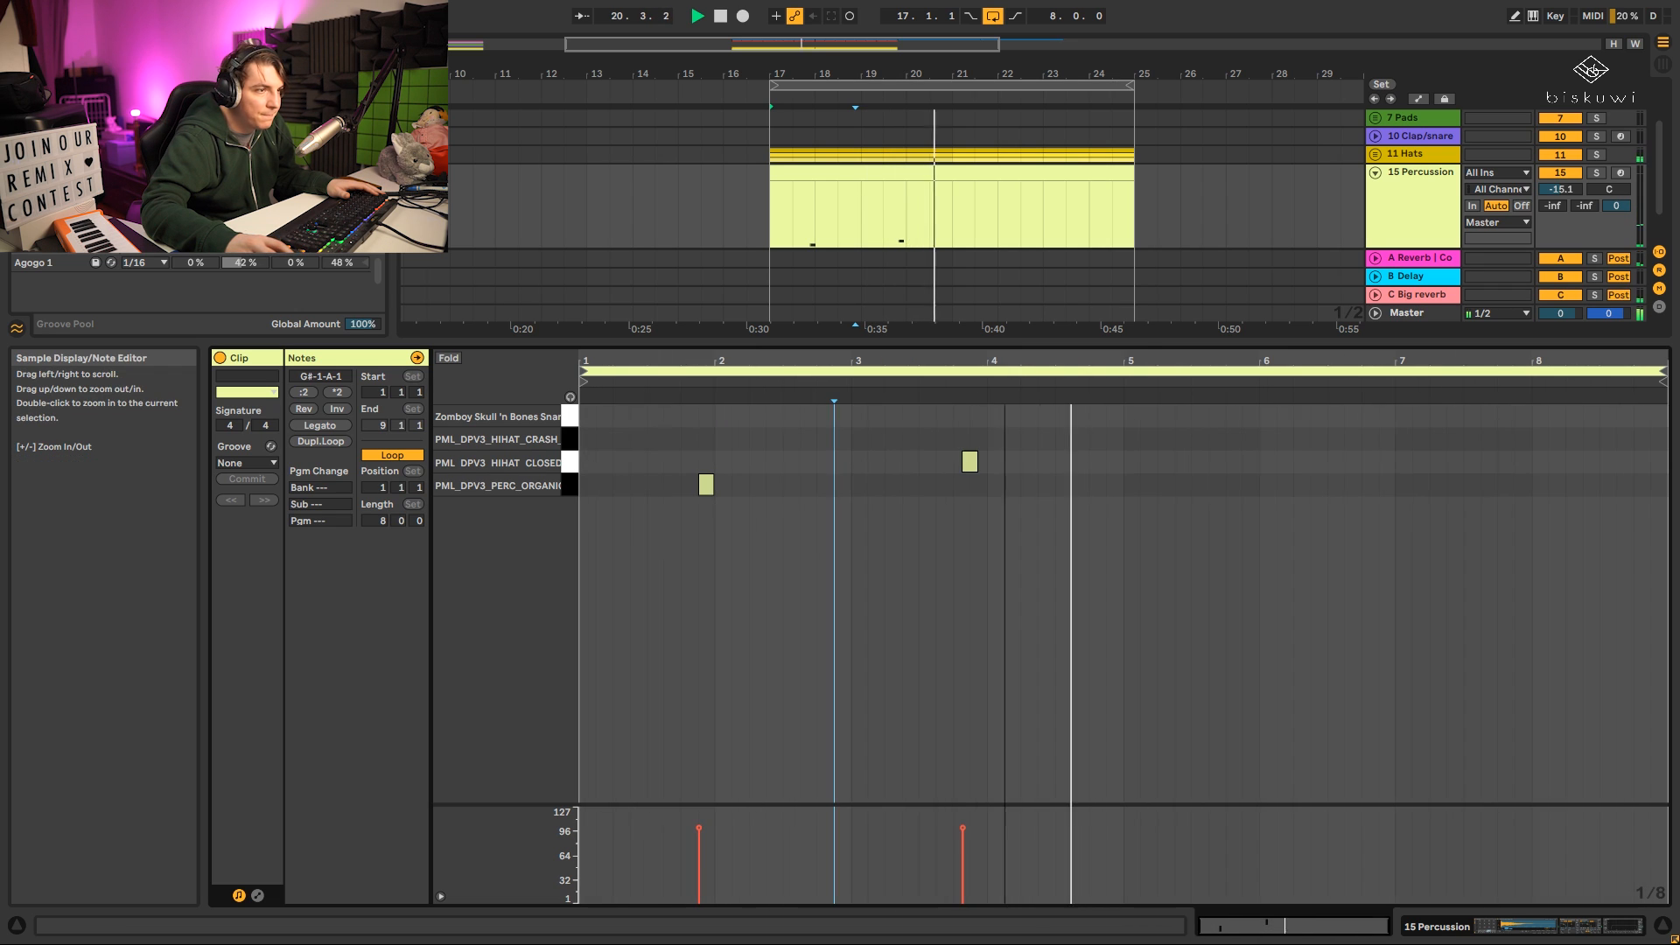
Duplicate the notes of the clip's first three bars into bars 4 to 6 and shorten the clip loop to six bars.
drag(985, 523, 568, 383)
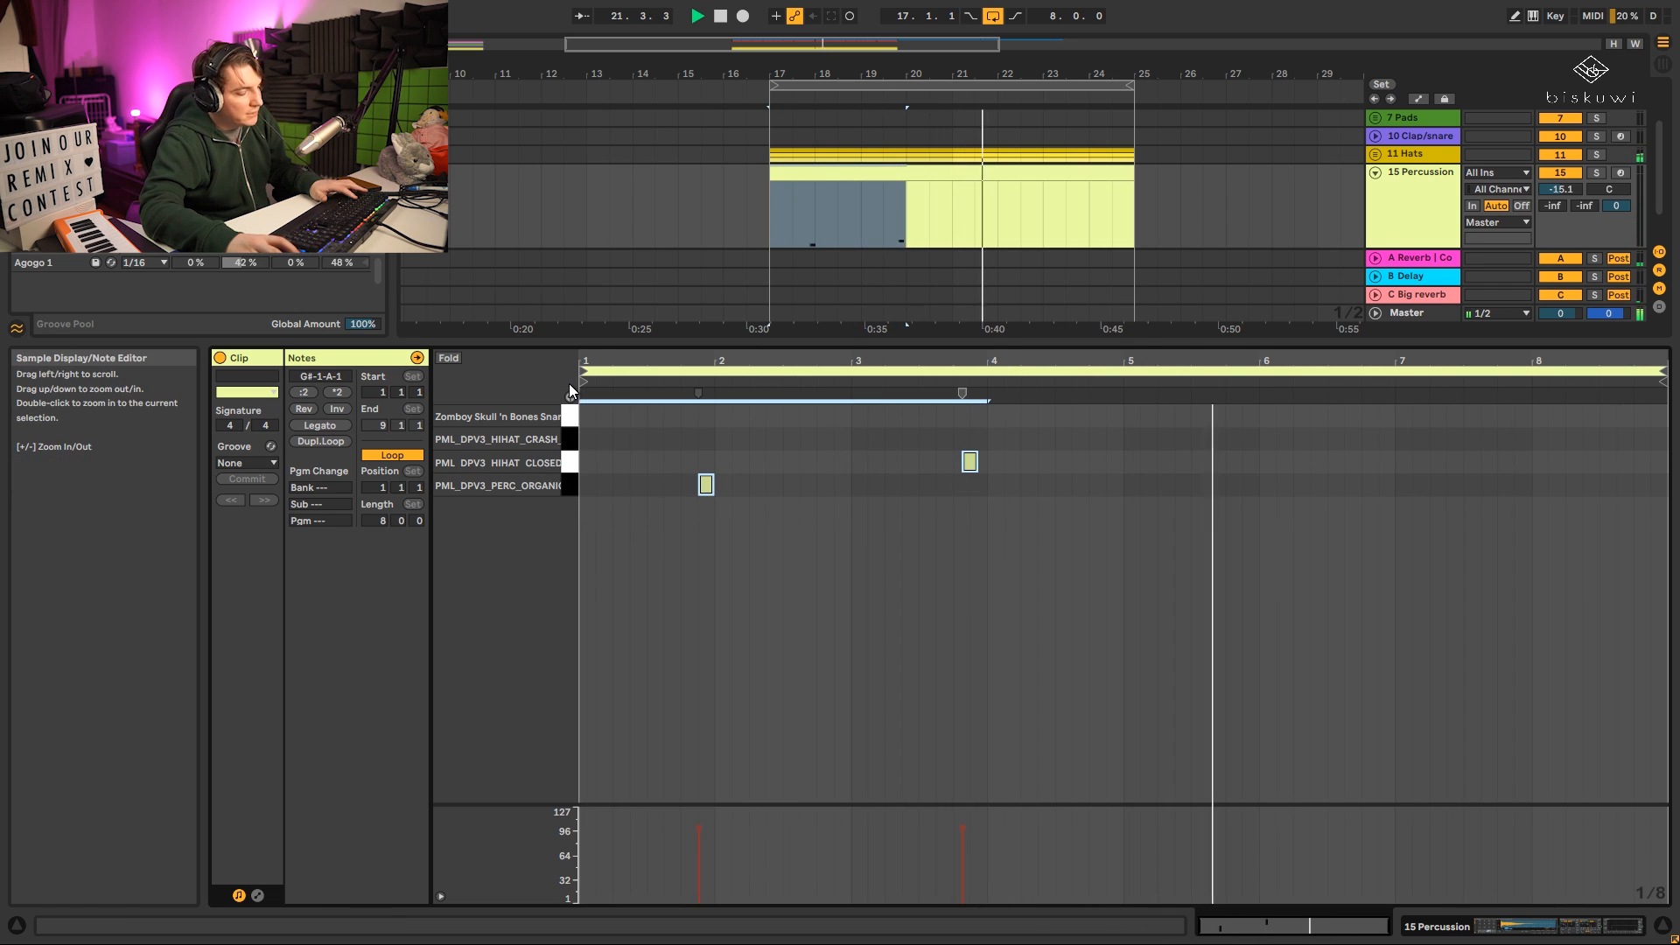
key(ctrl+d)
key(space)
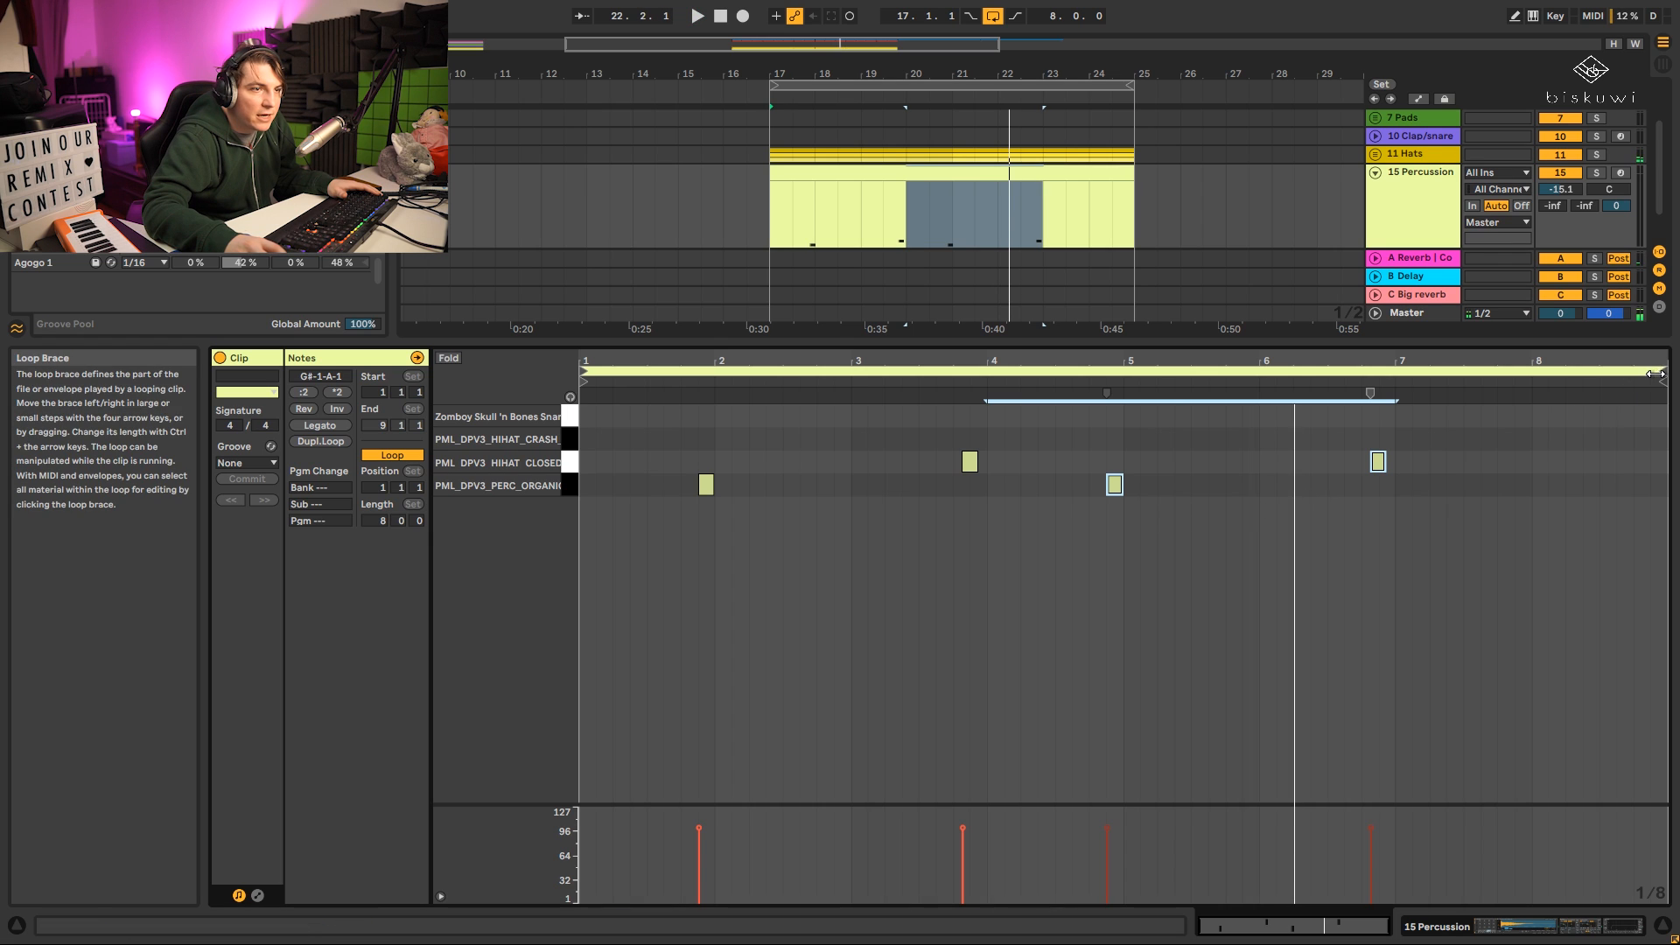
click(1662, 373)
drag(1664, 376, 1394, 375)
key(space)
Transpose the two duplicated notes up so they trigger the hi-hat crash and the Zomboy snare.
mouse_move(1060, 577)
mouse_down()
mouse_move(1260, 465)
mouse_move(1417, 446)
mouse_up()
key(Up)
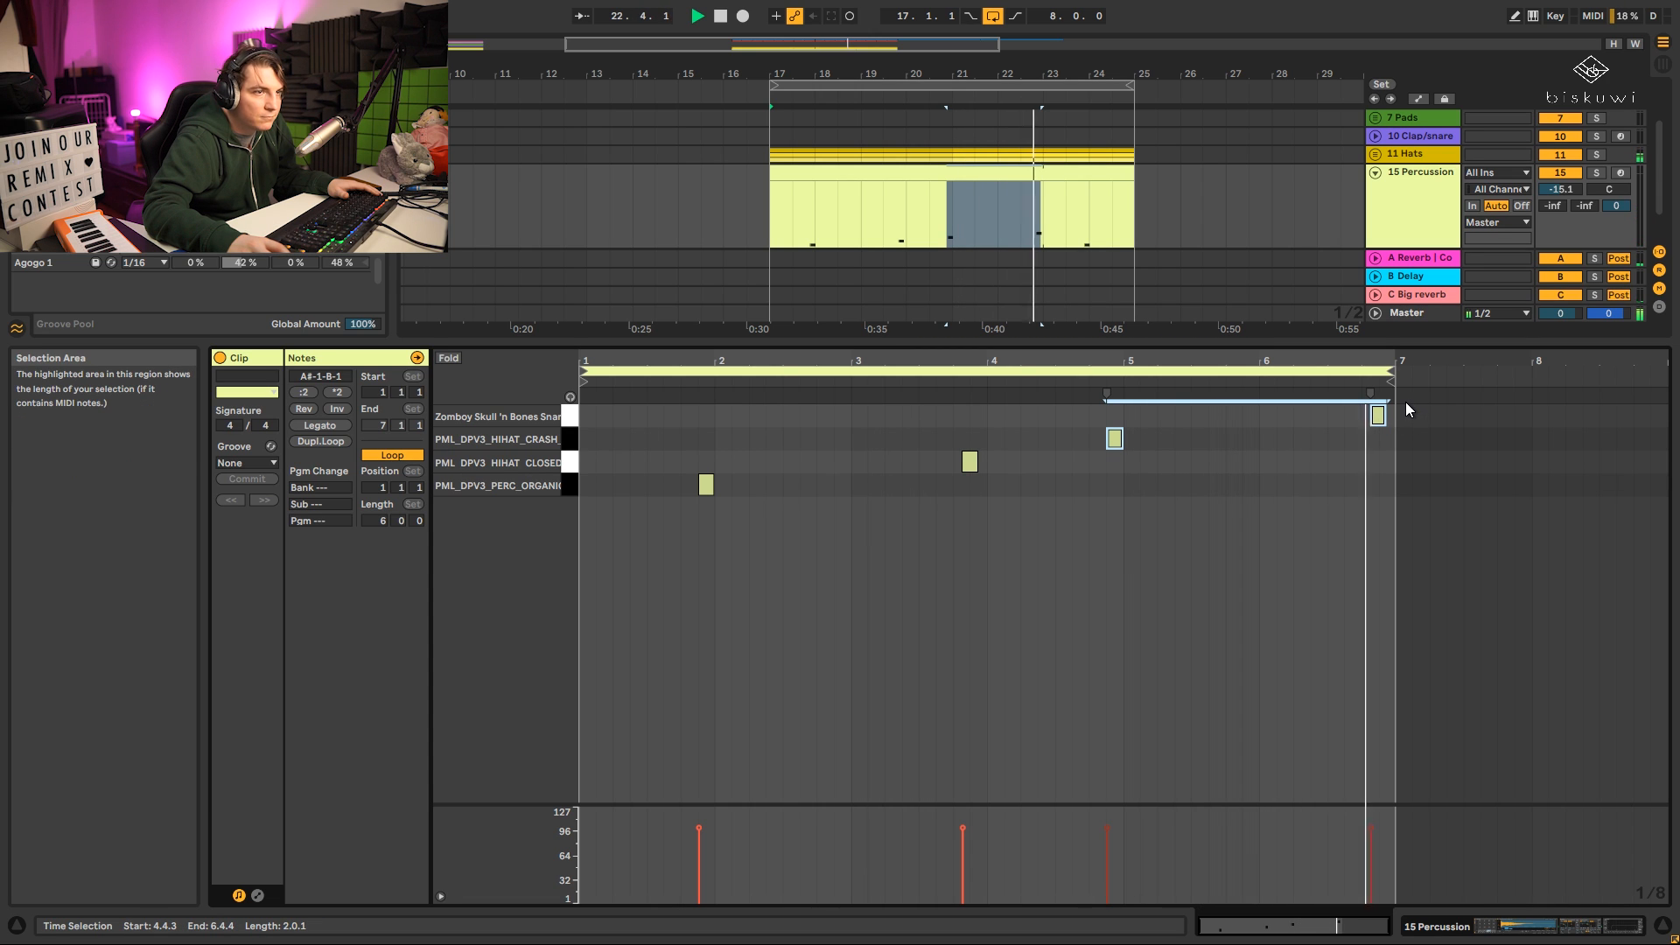
Search the browser for "over" and insert an Overdrive between the Percussion track's Reverb and EQ Eight.
key(shift+Tab)
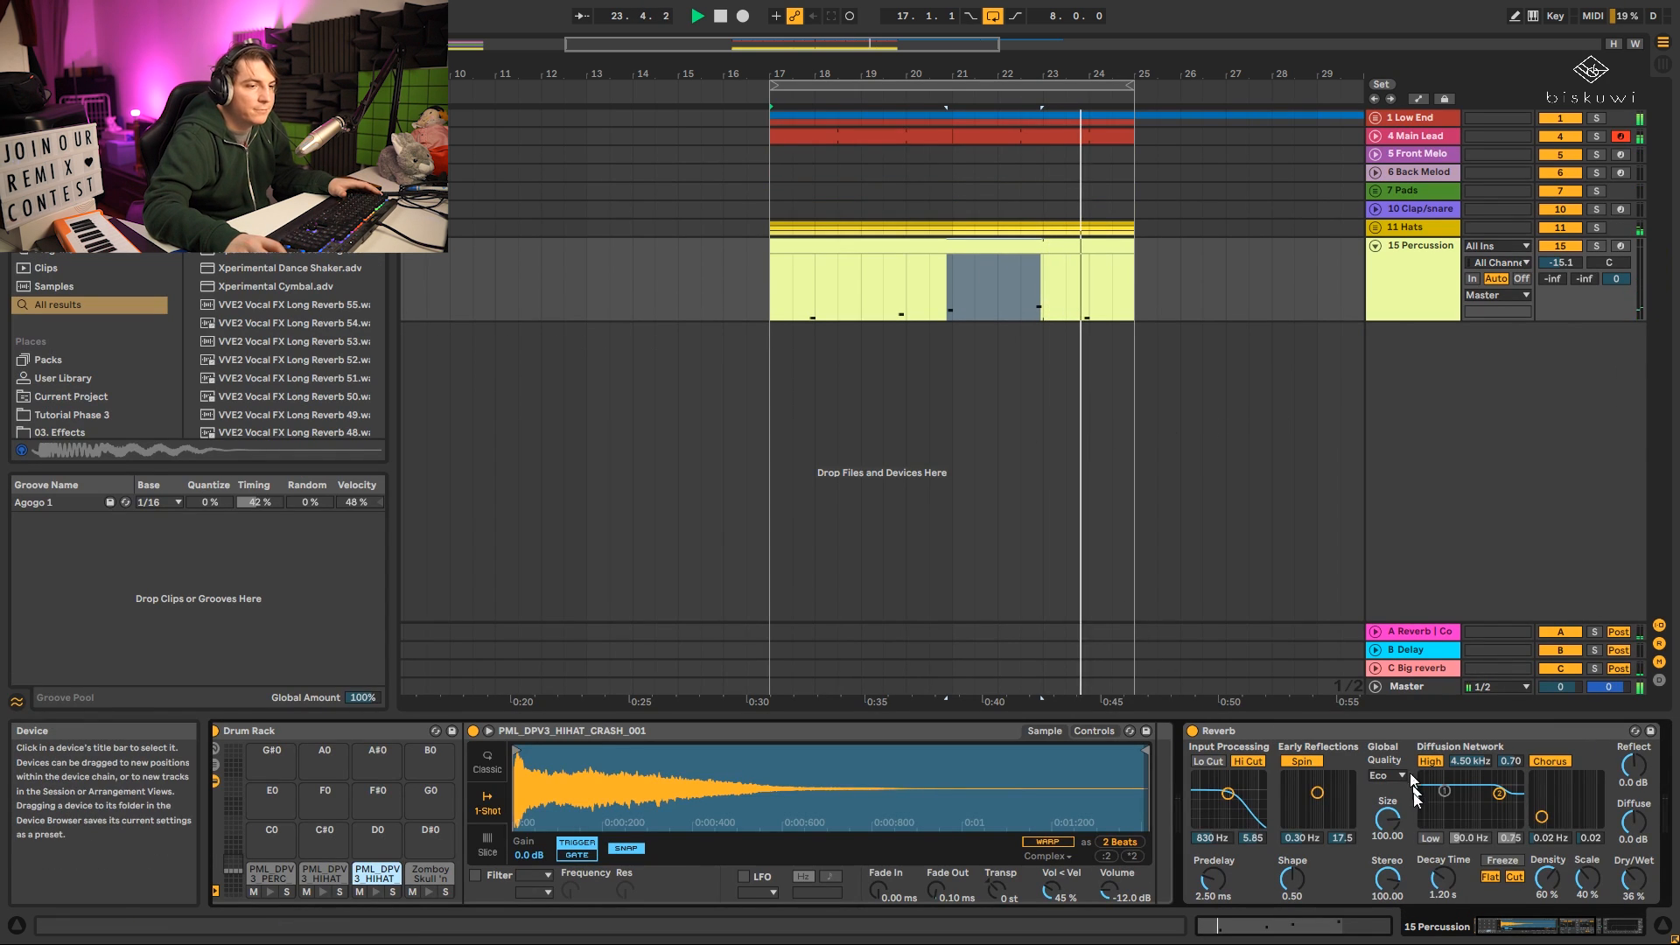
drag(1547, 925, 1564, 926)
key(space)
key(ctrl+f)
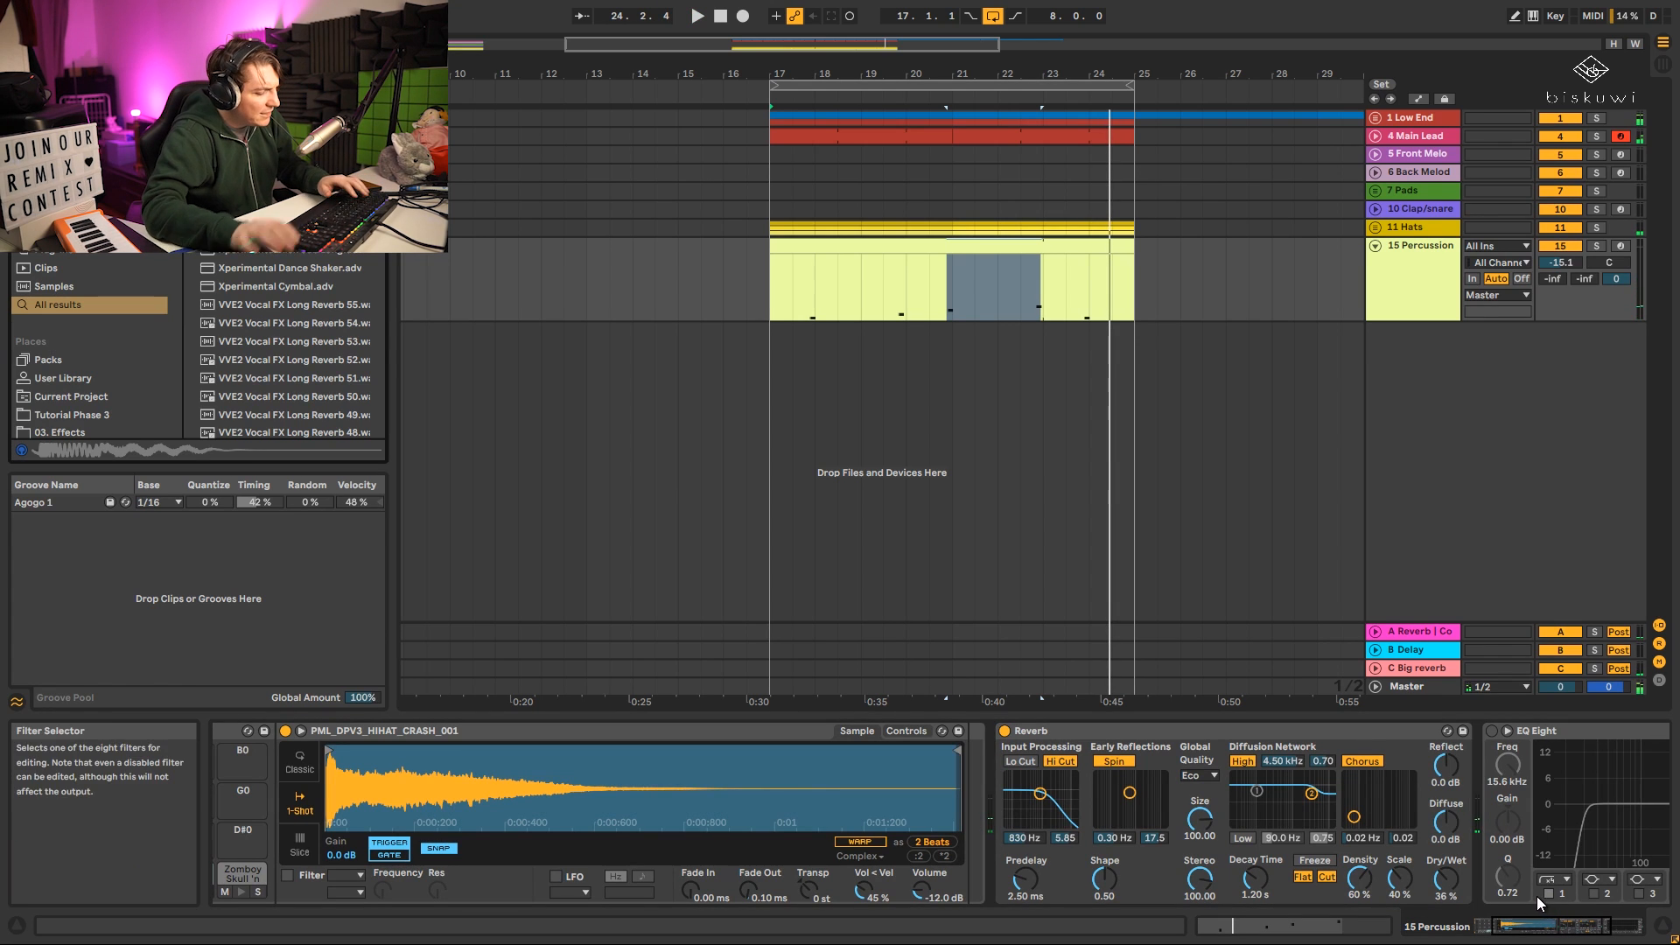
text(over)
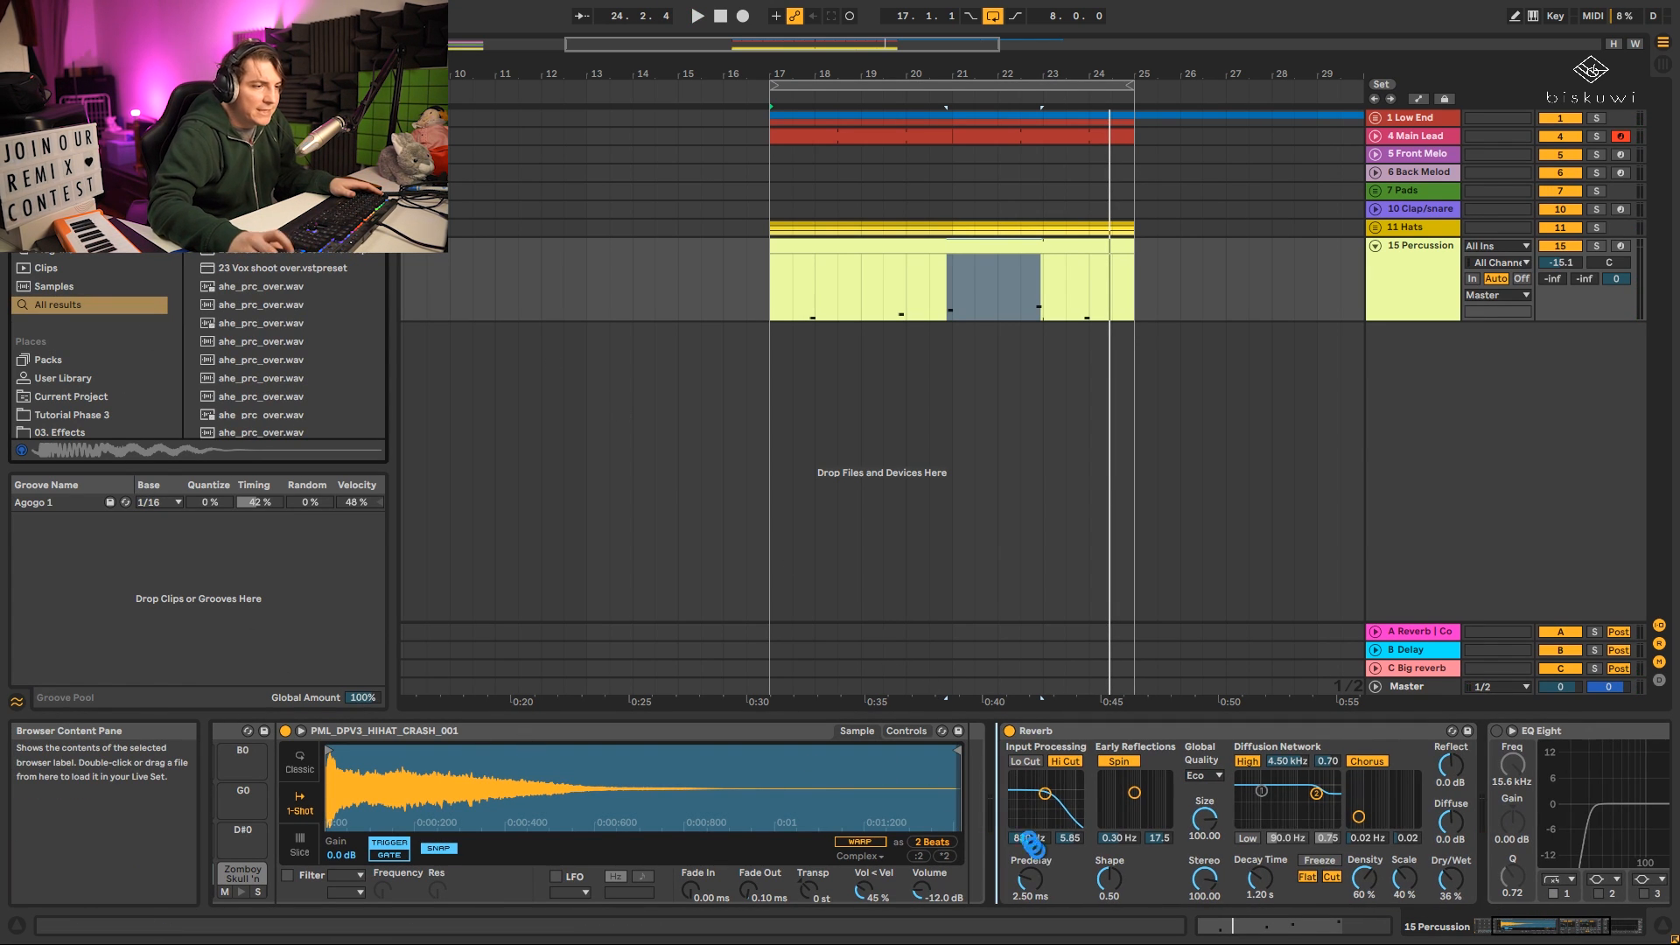
drag(1030, 845, 1613, 775)
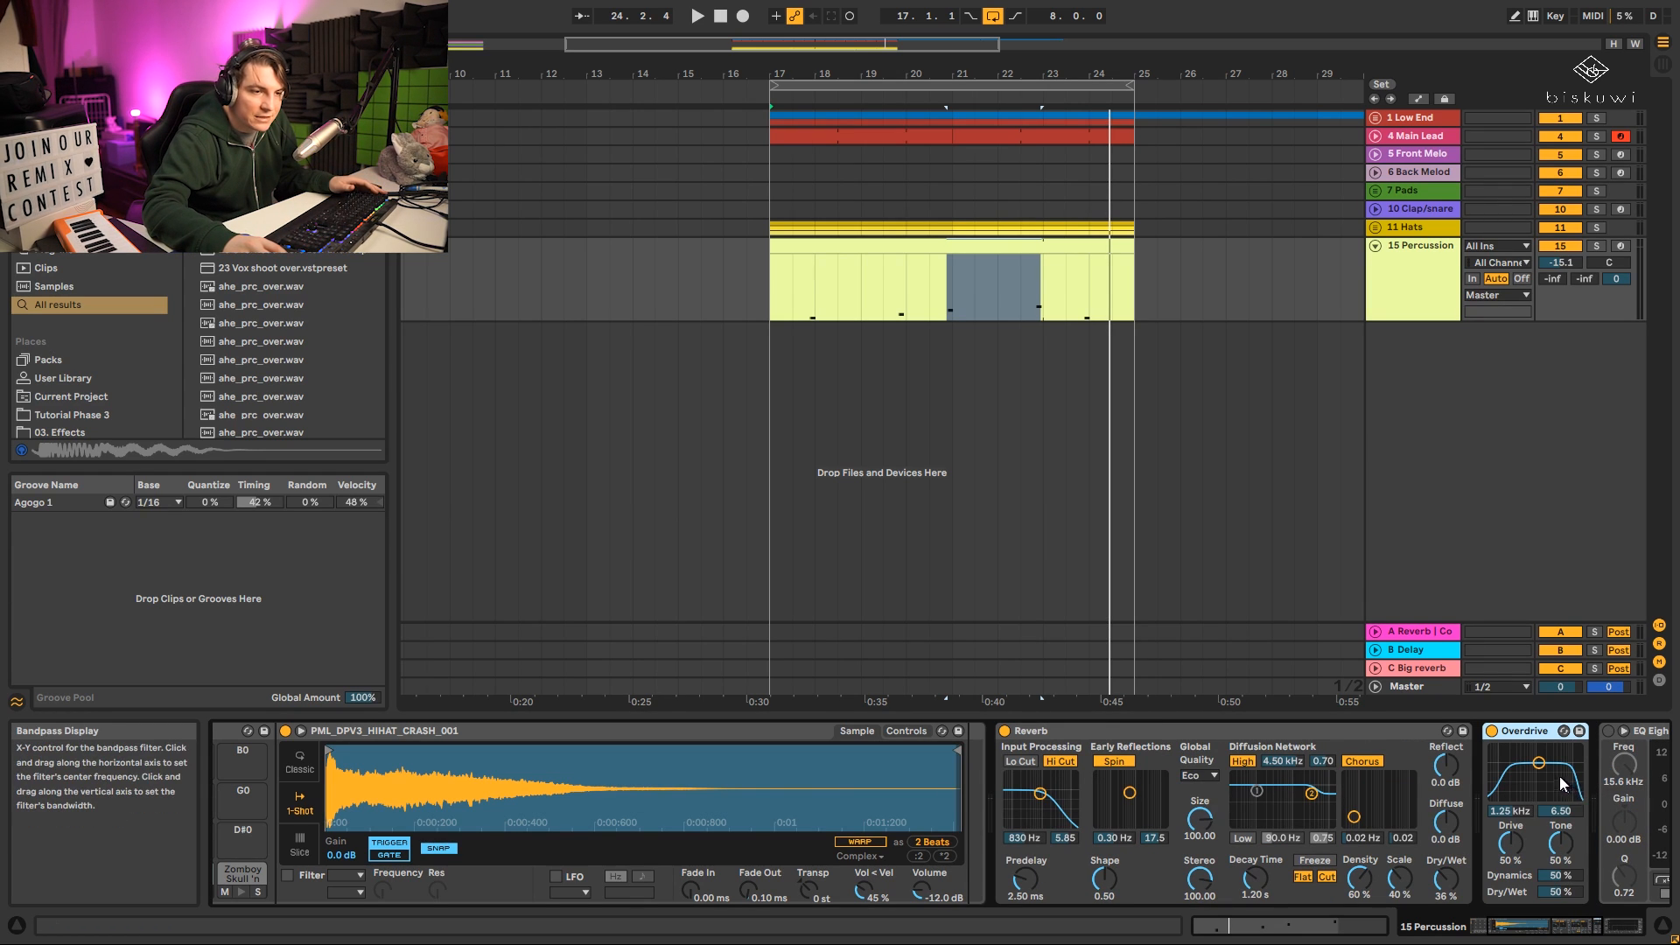
Set the Overdrive's filter to 1.19 kHz with bandwidth 3.51 and its Drive to 34 %, checking against playback.
key(space)
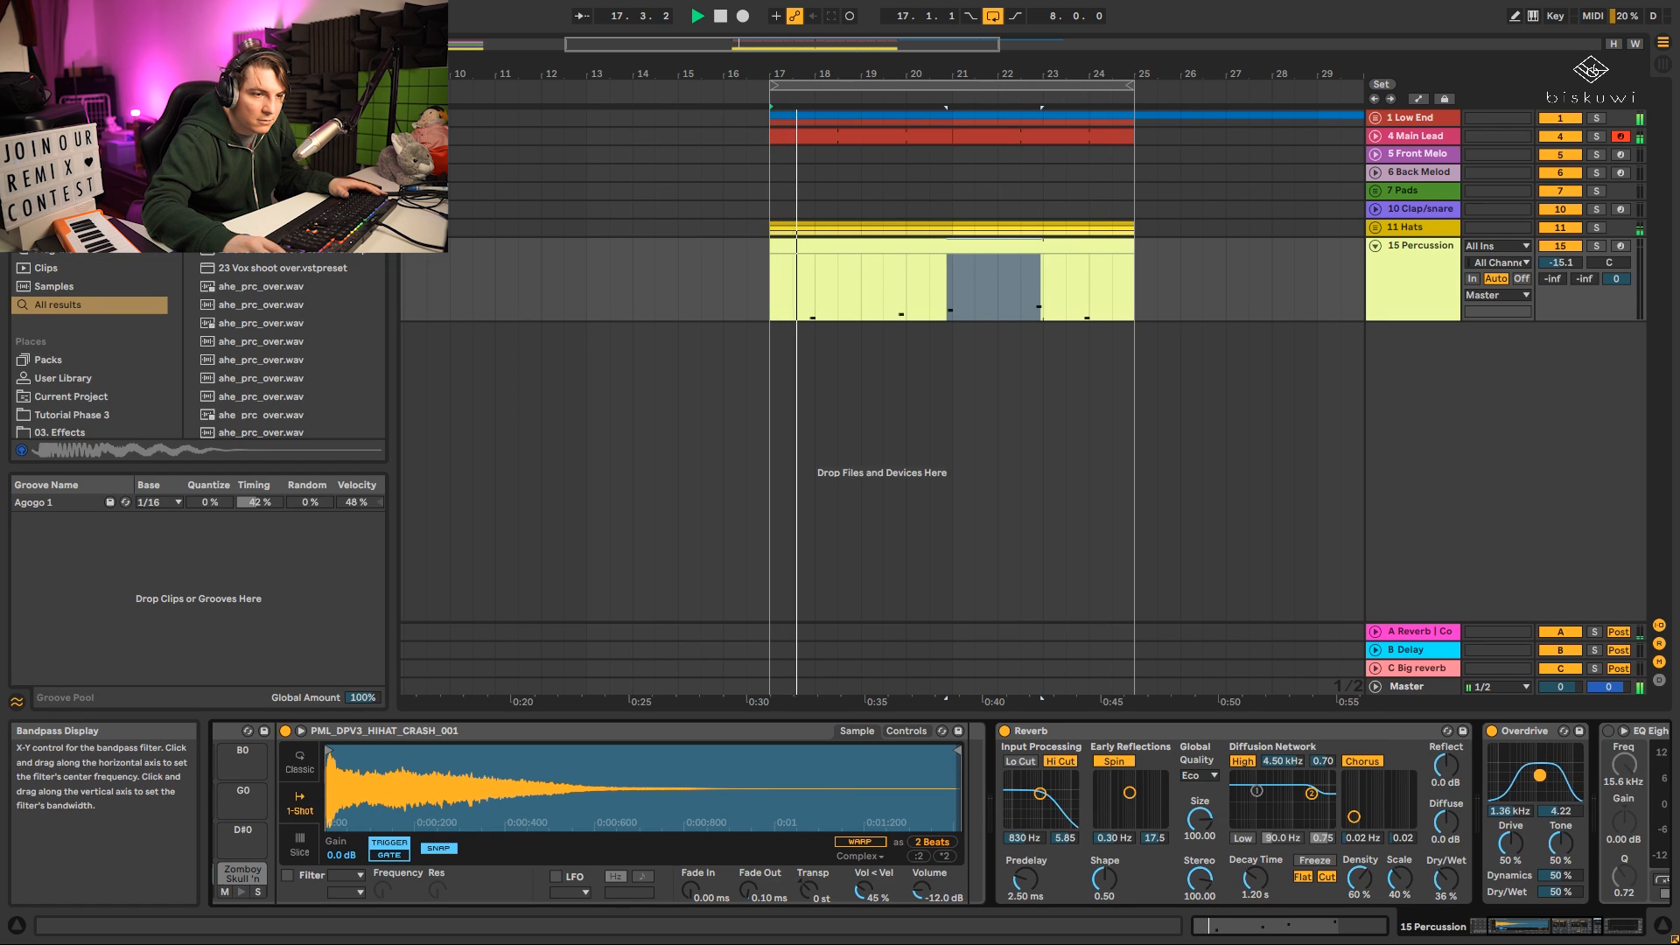
drag(1545, 768, 1537, 779)
key(space)
drag(1511, 842, 1511, 855)
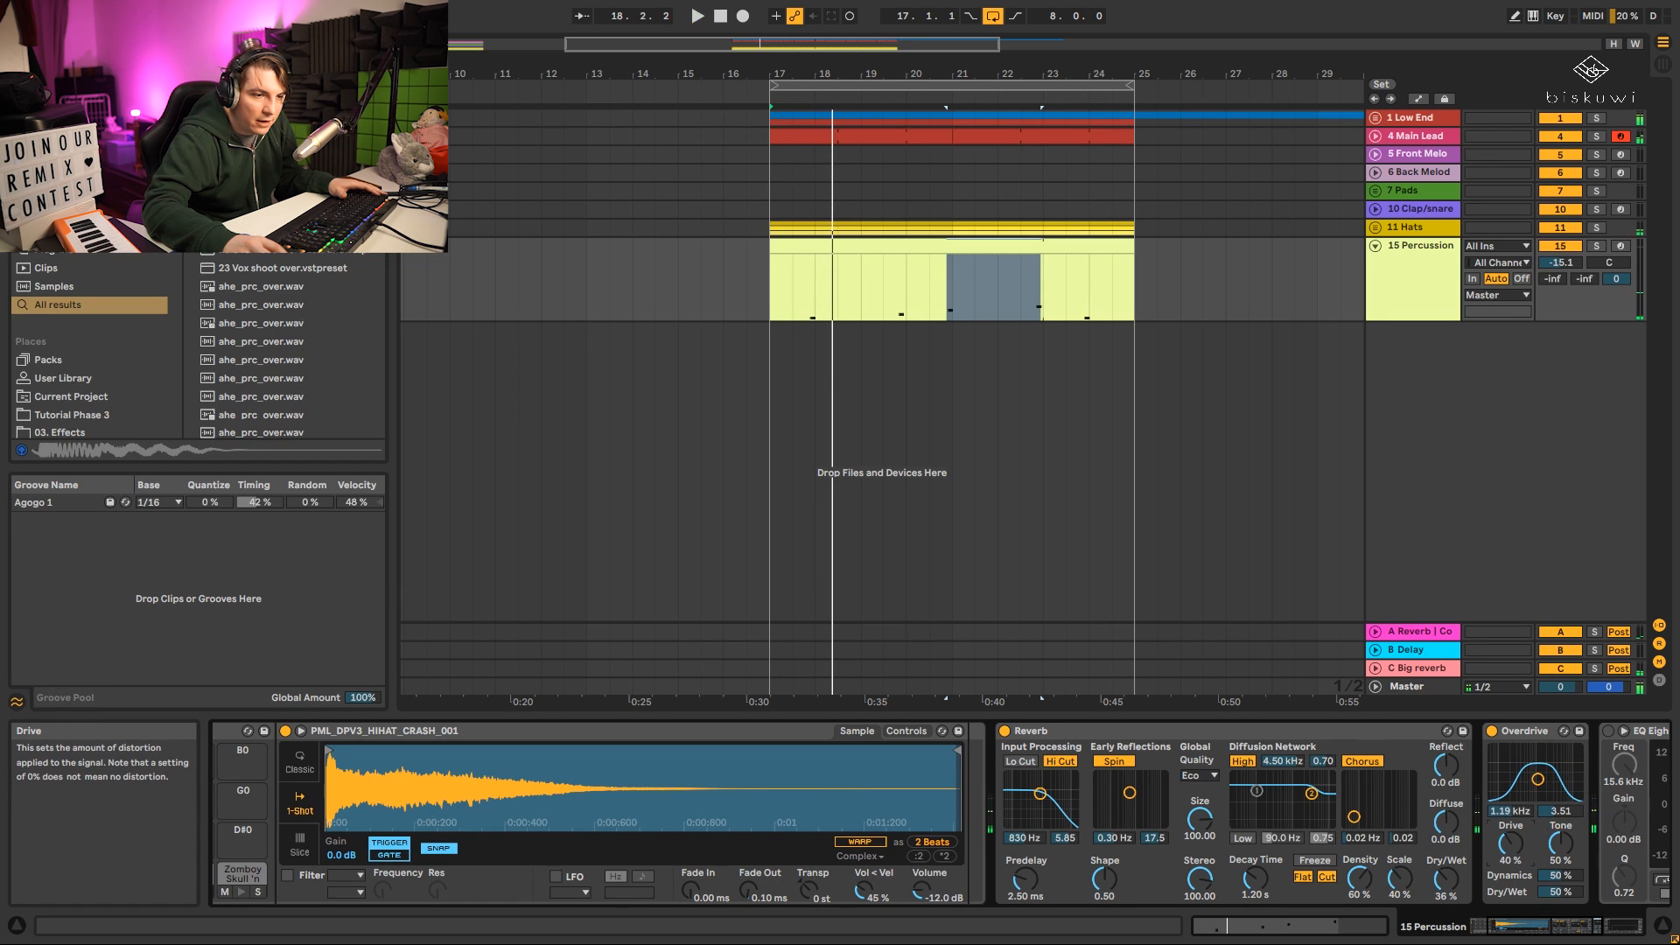
key(space)
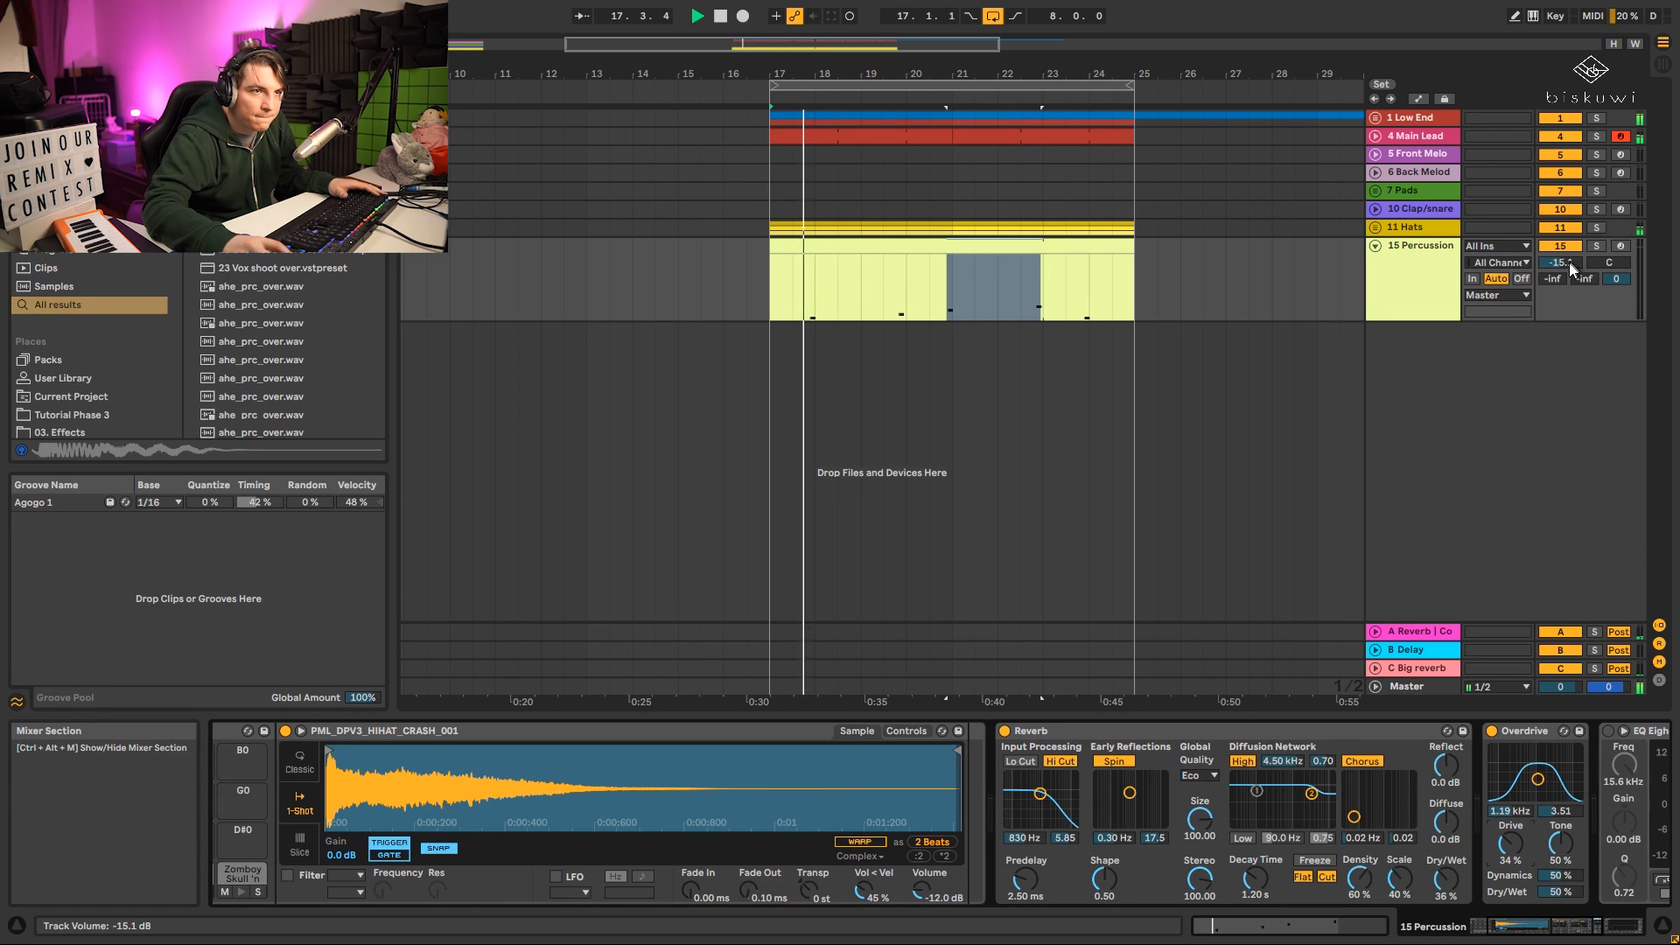
Set the Percussion track's volume to -22.8 dB and the Overdrive's filter to 1.36 kHz with bandwidth 4.04.
drag(1563, 262, 1563, 292)
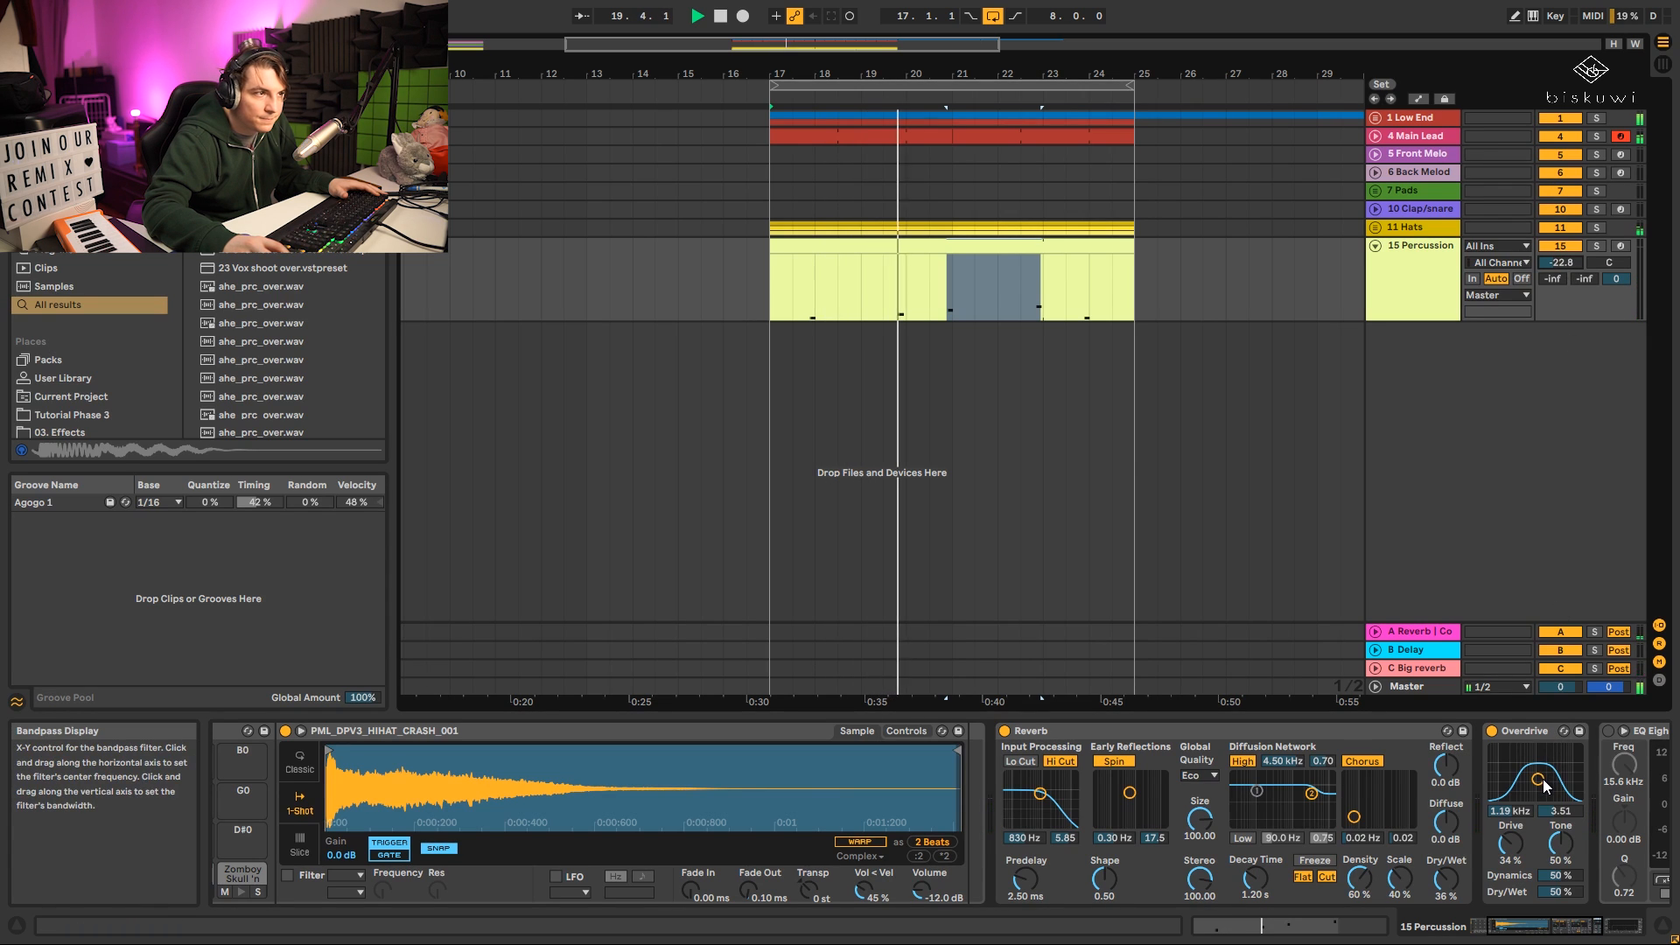
drag(1545, 785, 1550, 779)
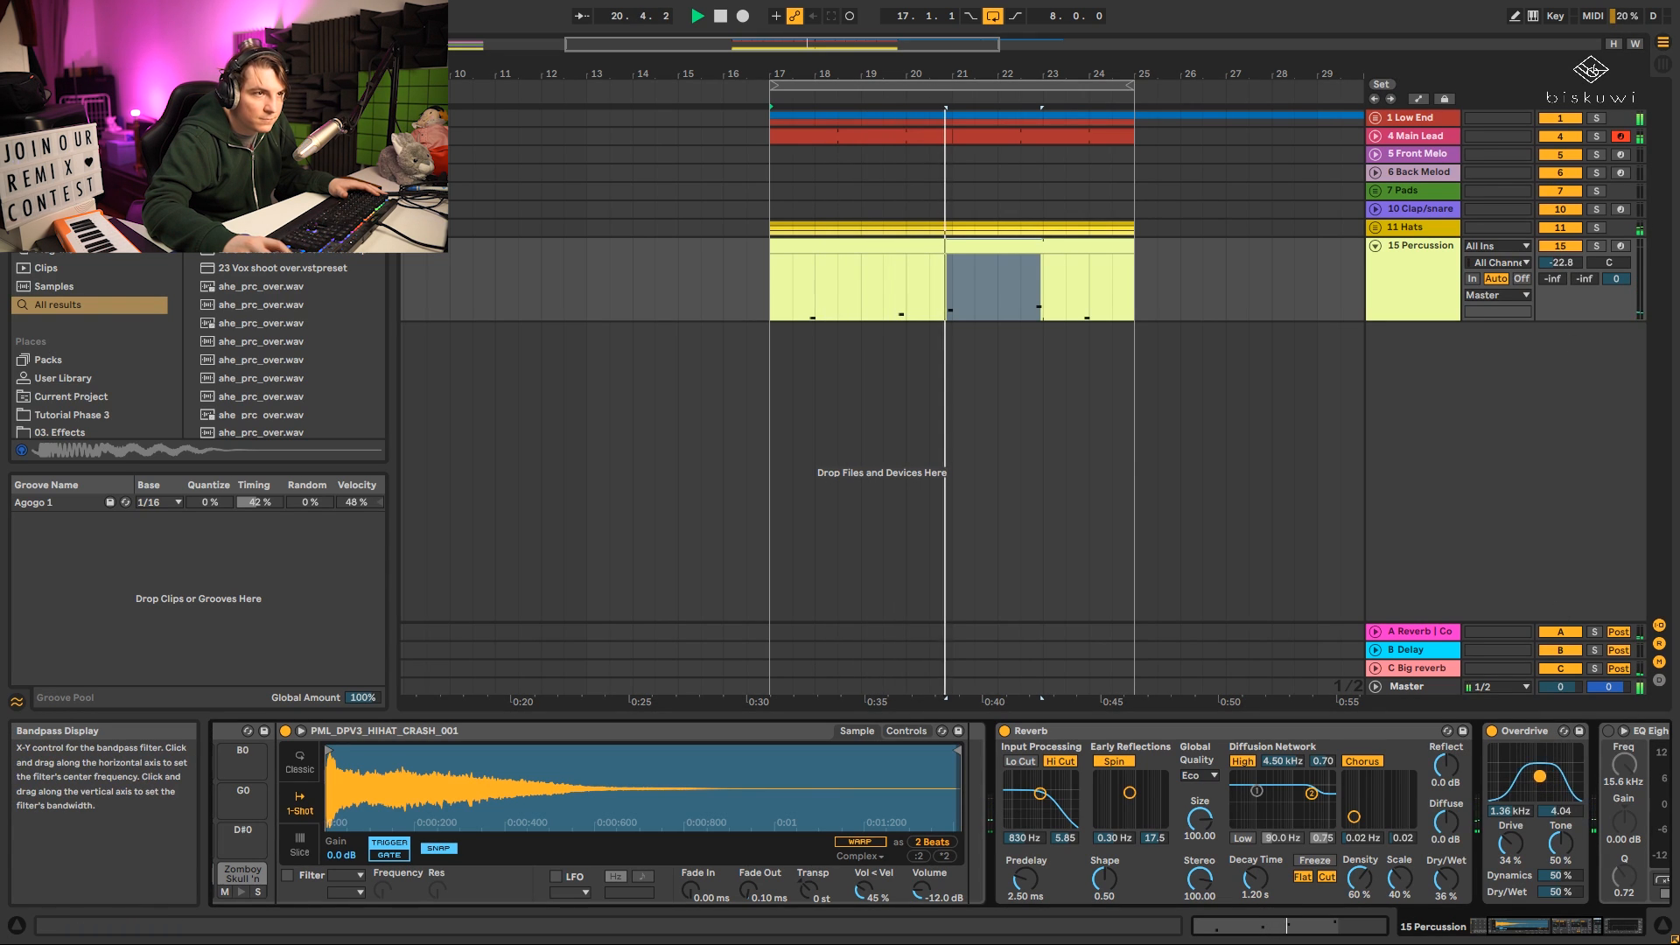
key(space)
Copy the sidechained Compressor from the A Reverb return to the C Big reverb return, after its Reverb.
click(1396, 632)
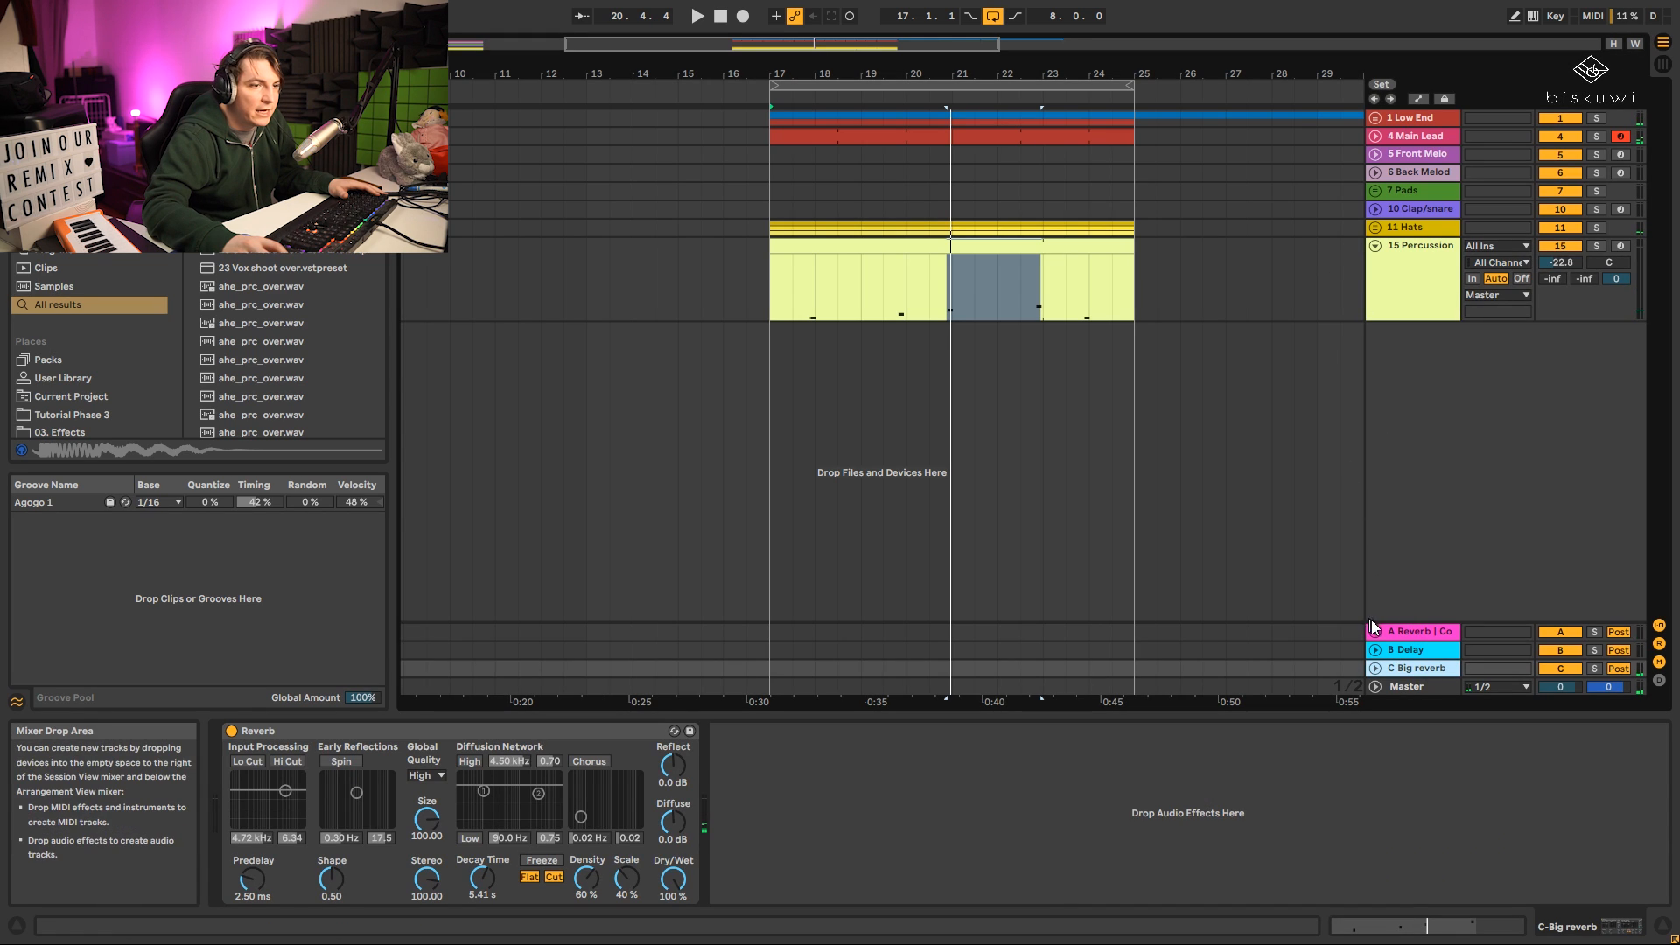
click(852, 731)
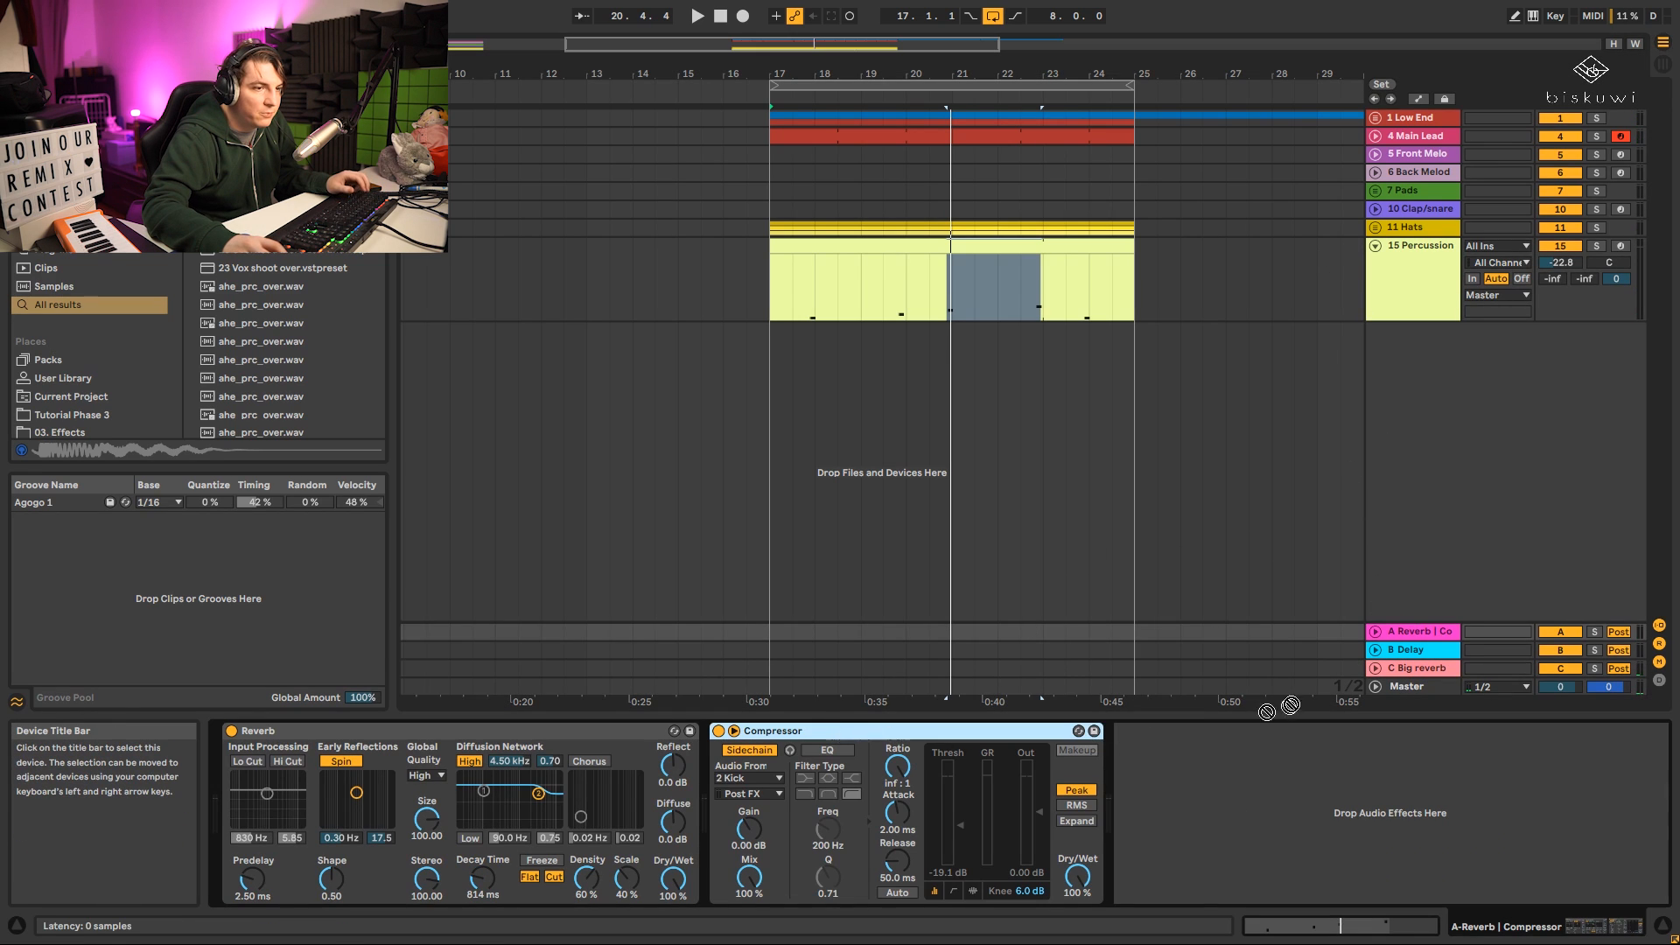
click(1406, 668)
Set the Big reverb Compressor's threshold to -6.84 dB while playing the loop.
key(space)
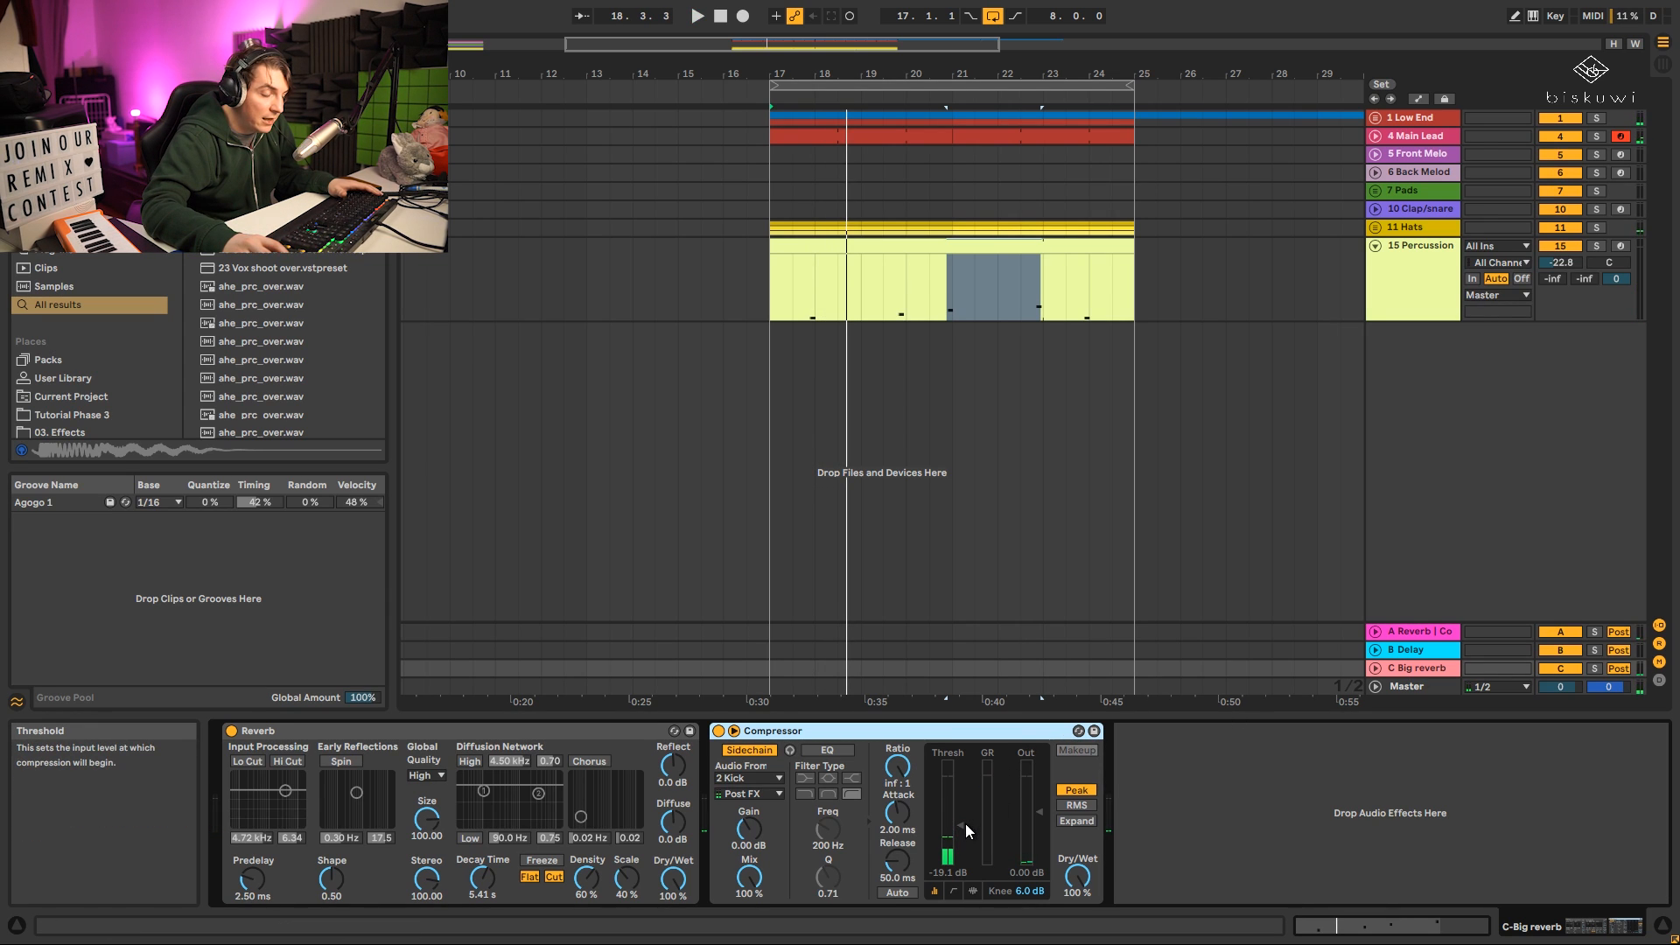
key(space)
drag(971, 812, 971, 779)
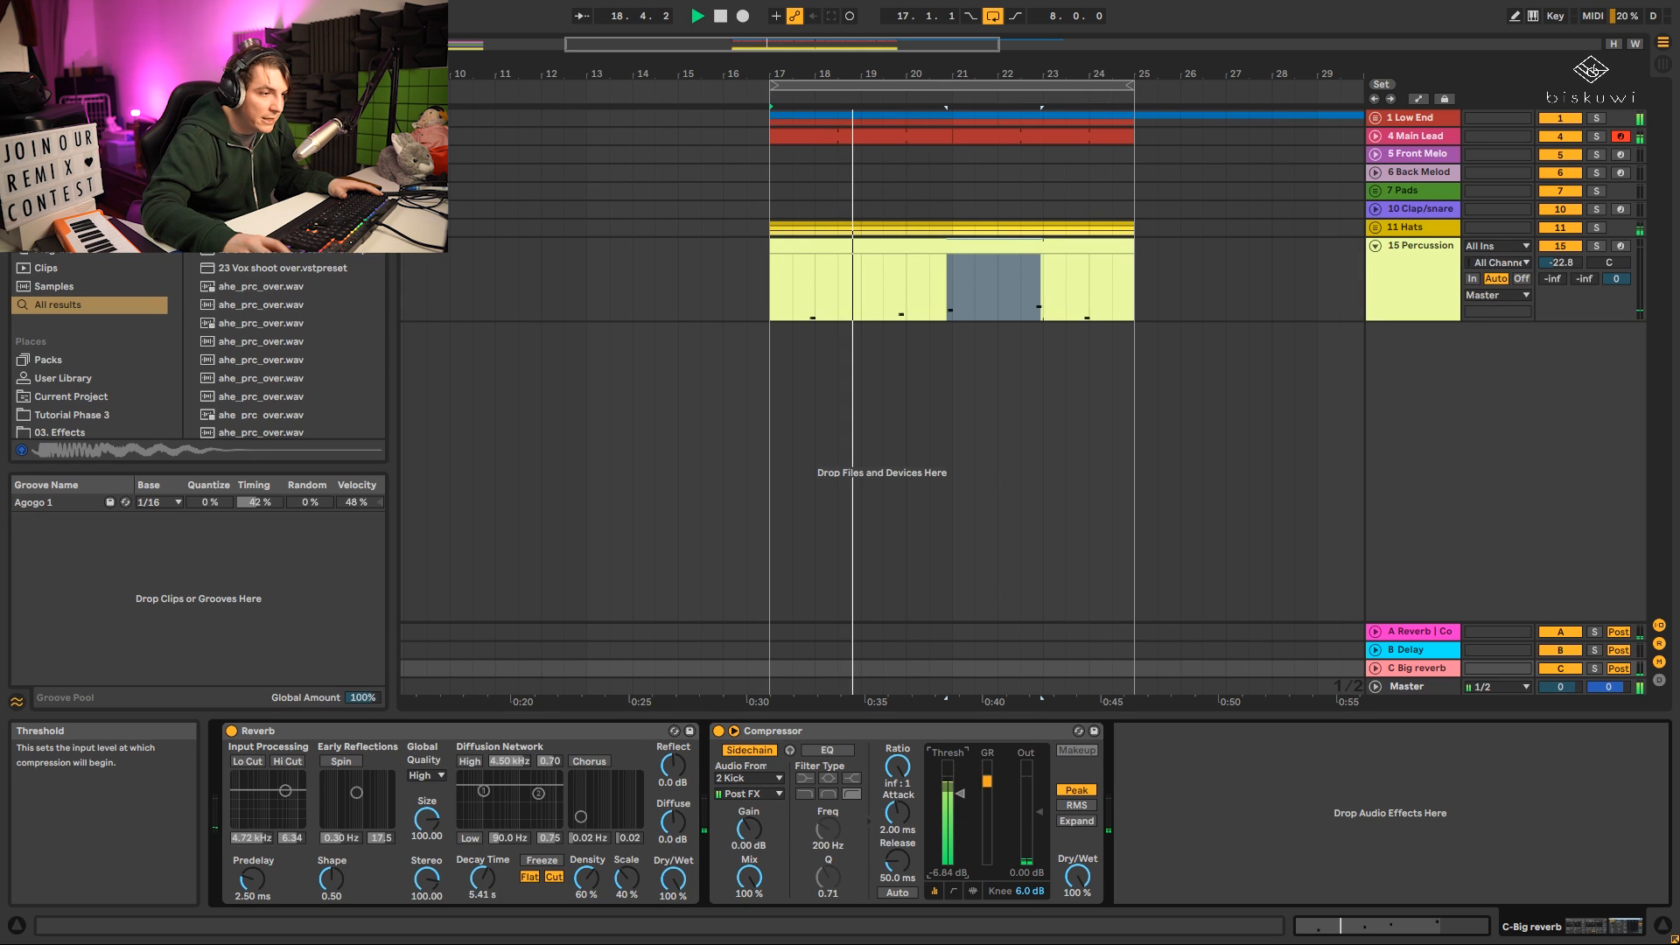
Rename the Percussion track to "# Ambients" and fold the track.
click(1391, 249)
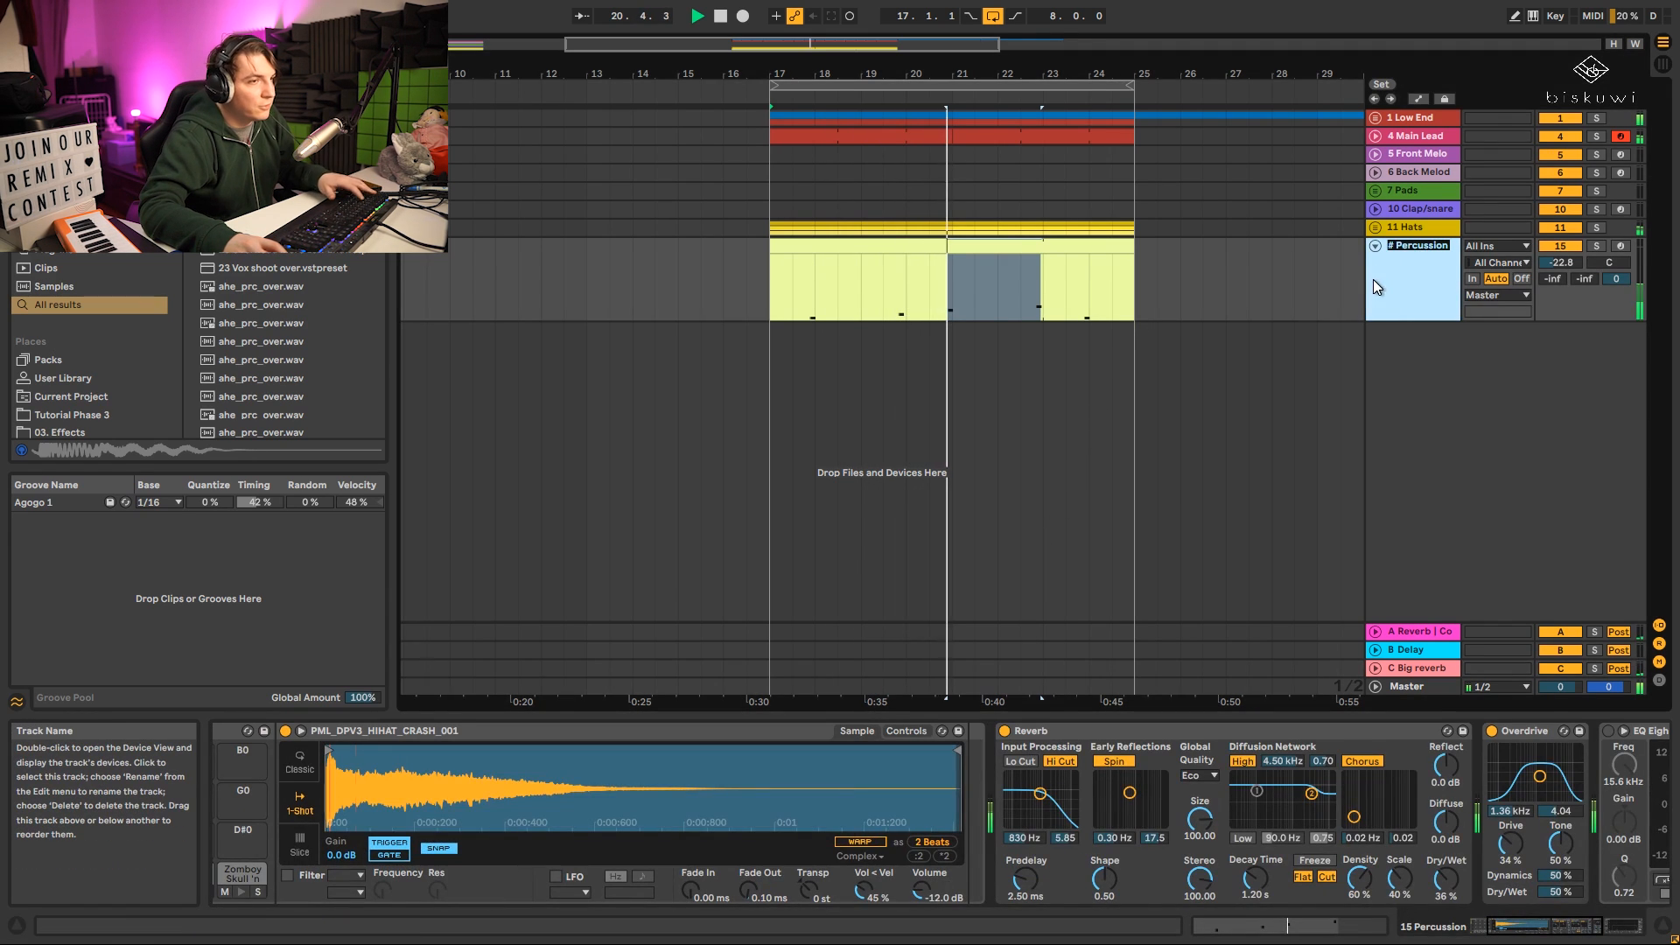
key(ctrl+r)
text(# Am)
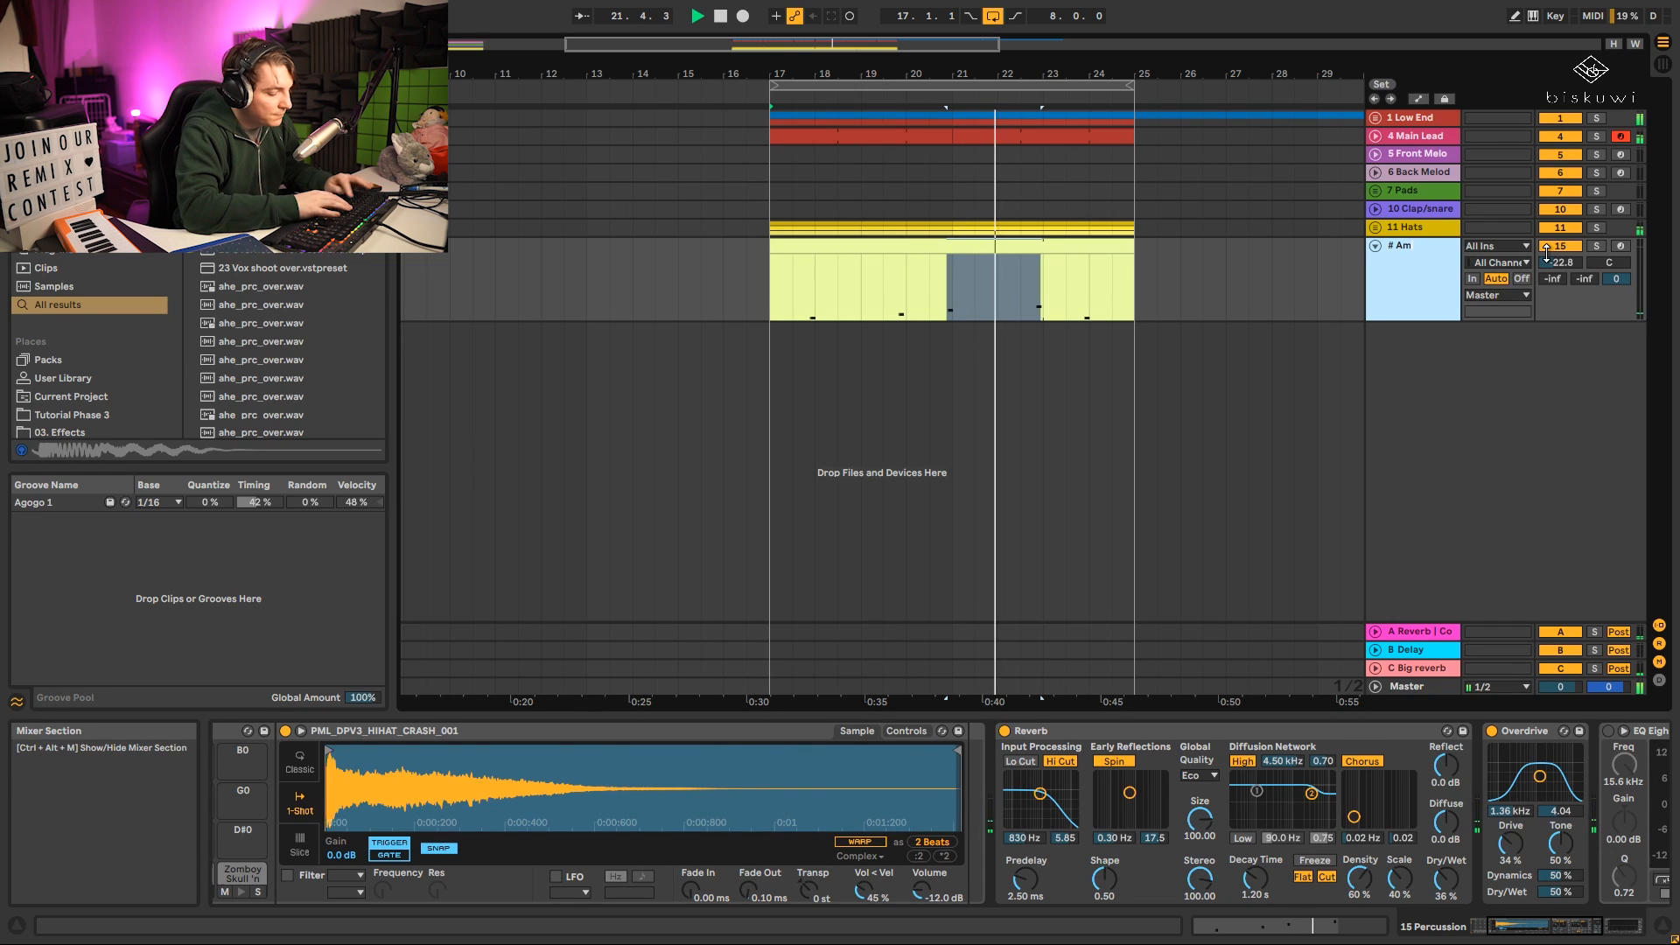
text(bients)
key(Return)
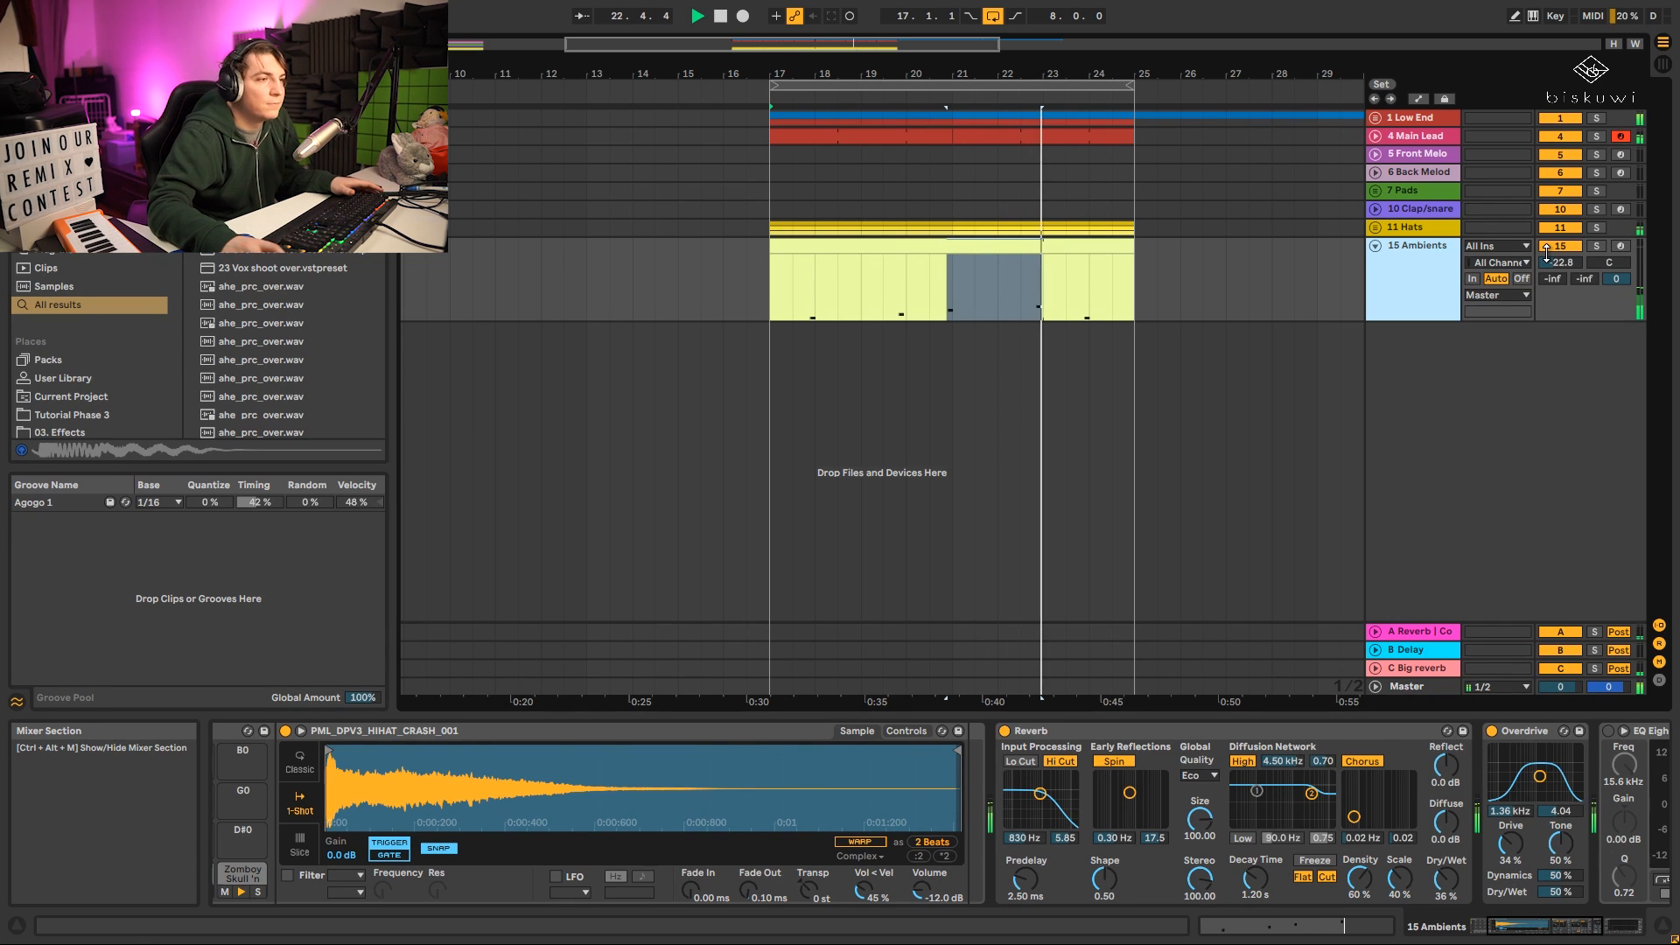
click(1375, 246)
Expand the Pads group and unfold its Low Pad track to work on that track.
drag(1031, 72, 1055, 70)
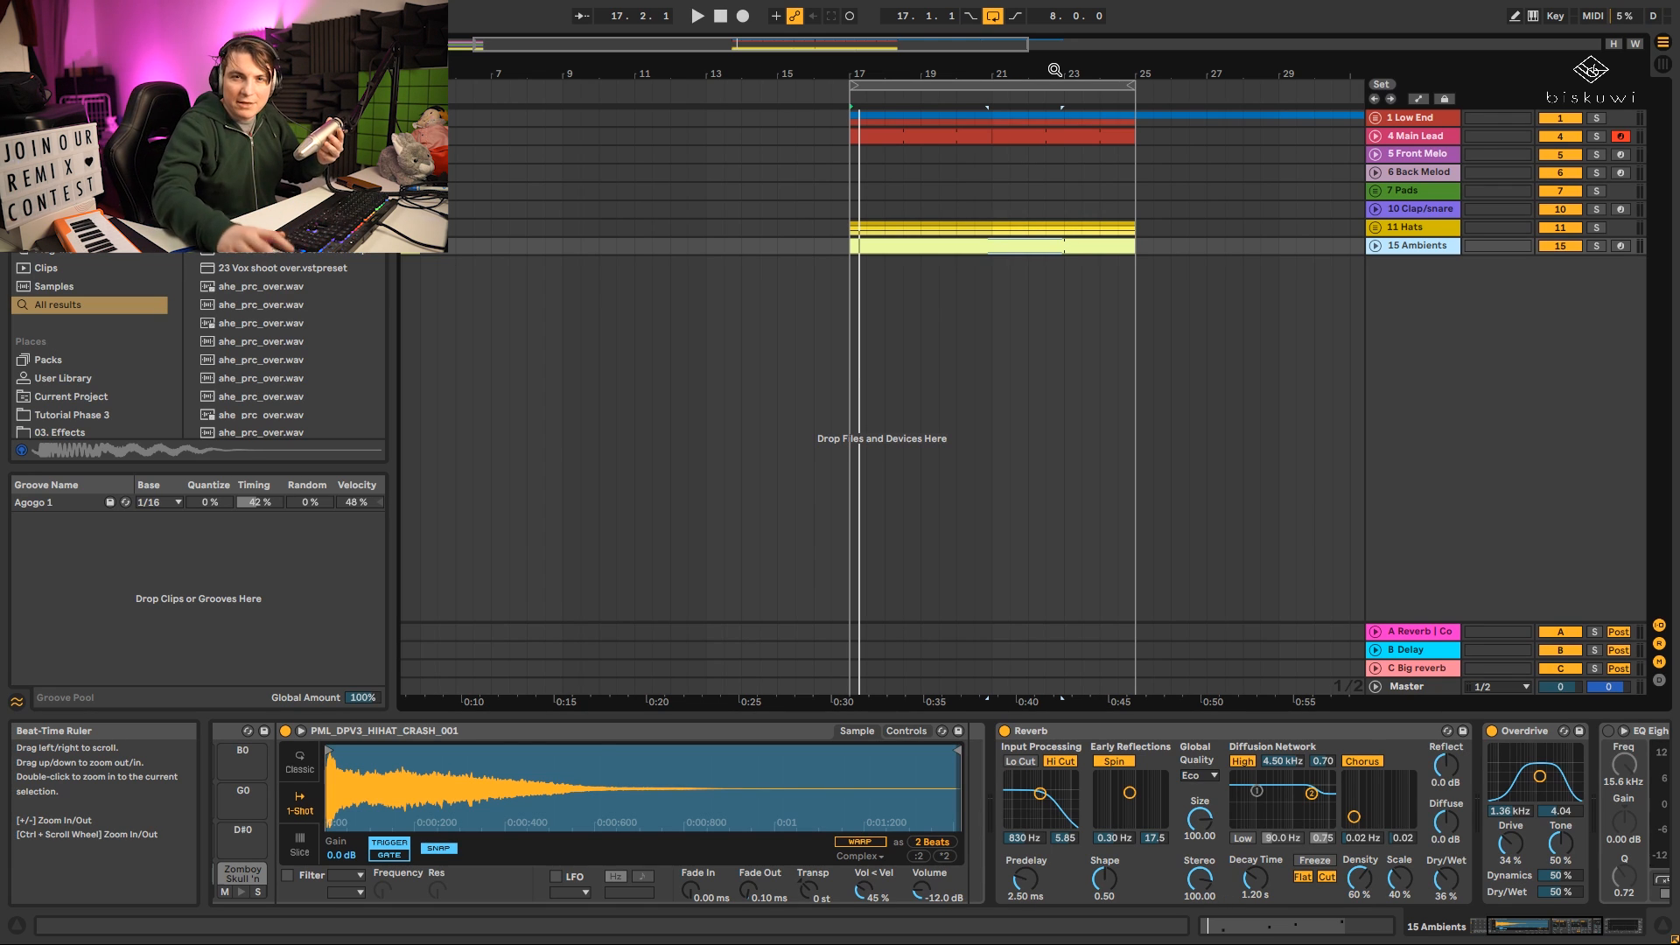
click(1376, 191)
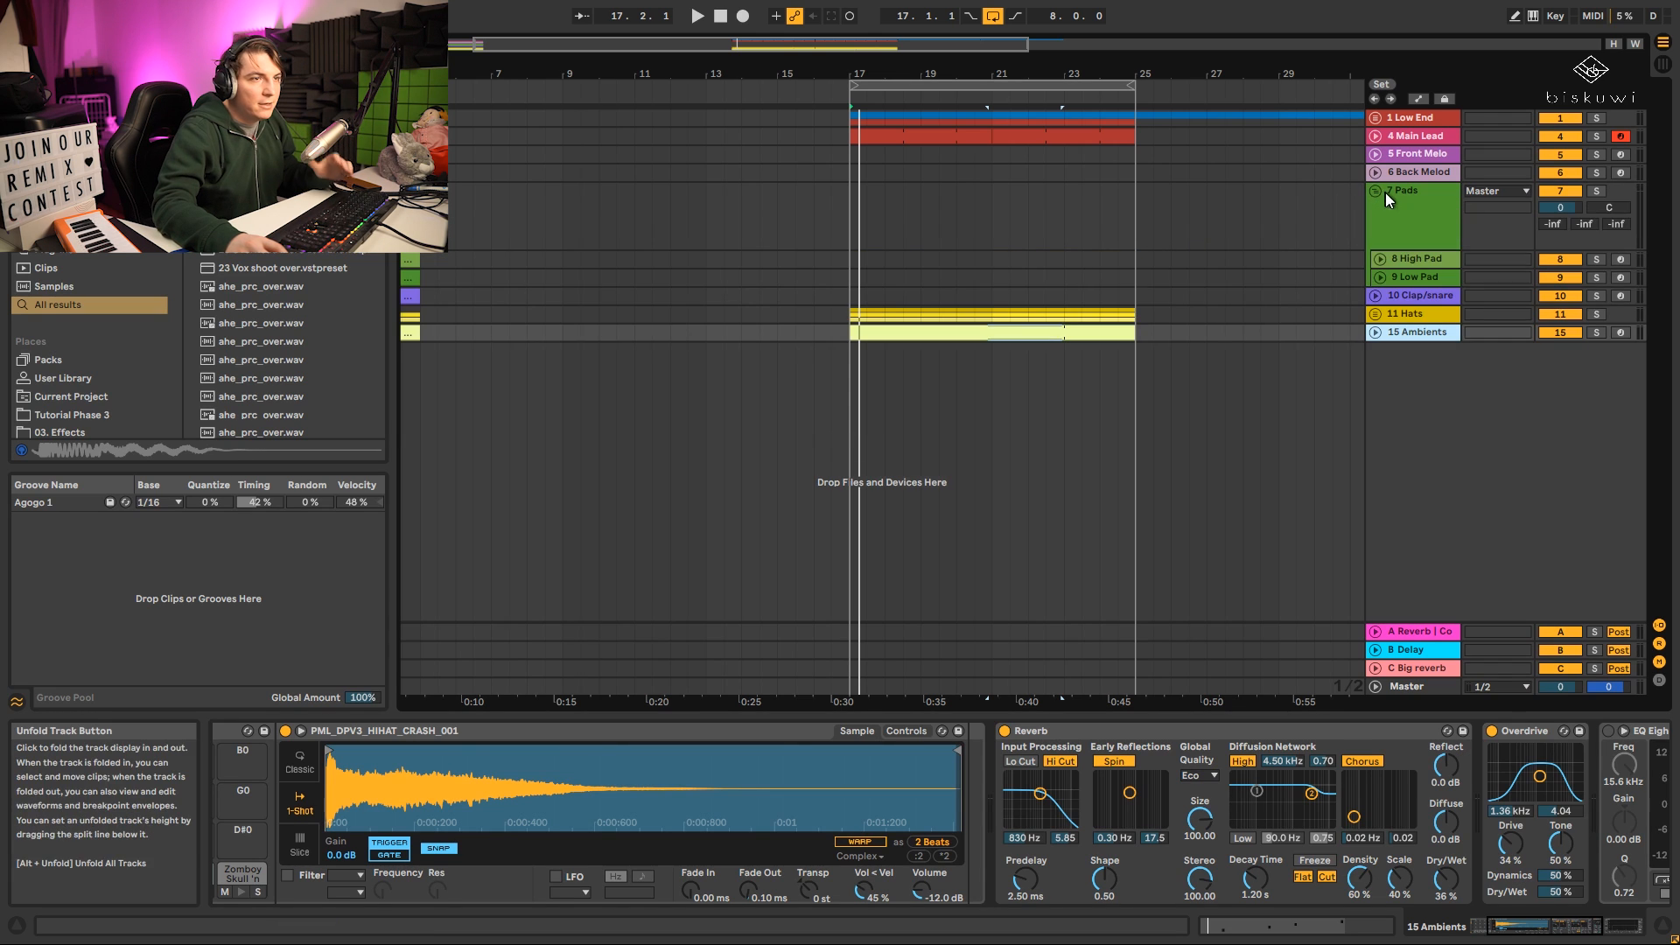
click(1419, 259)
click(1424, 279)
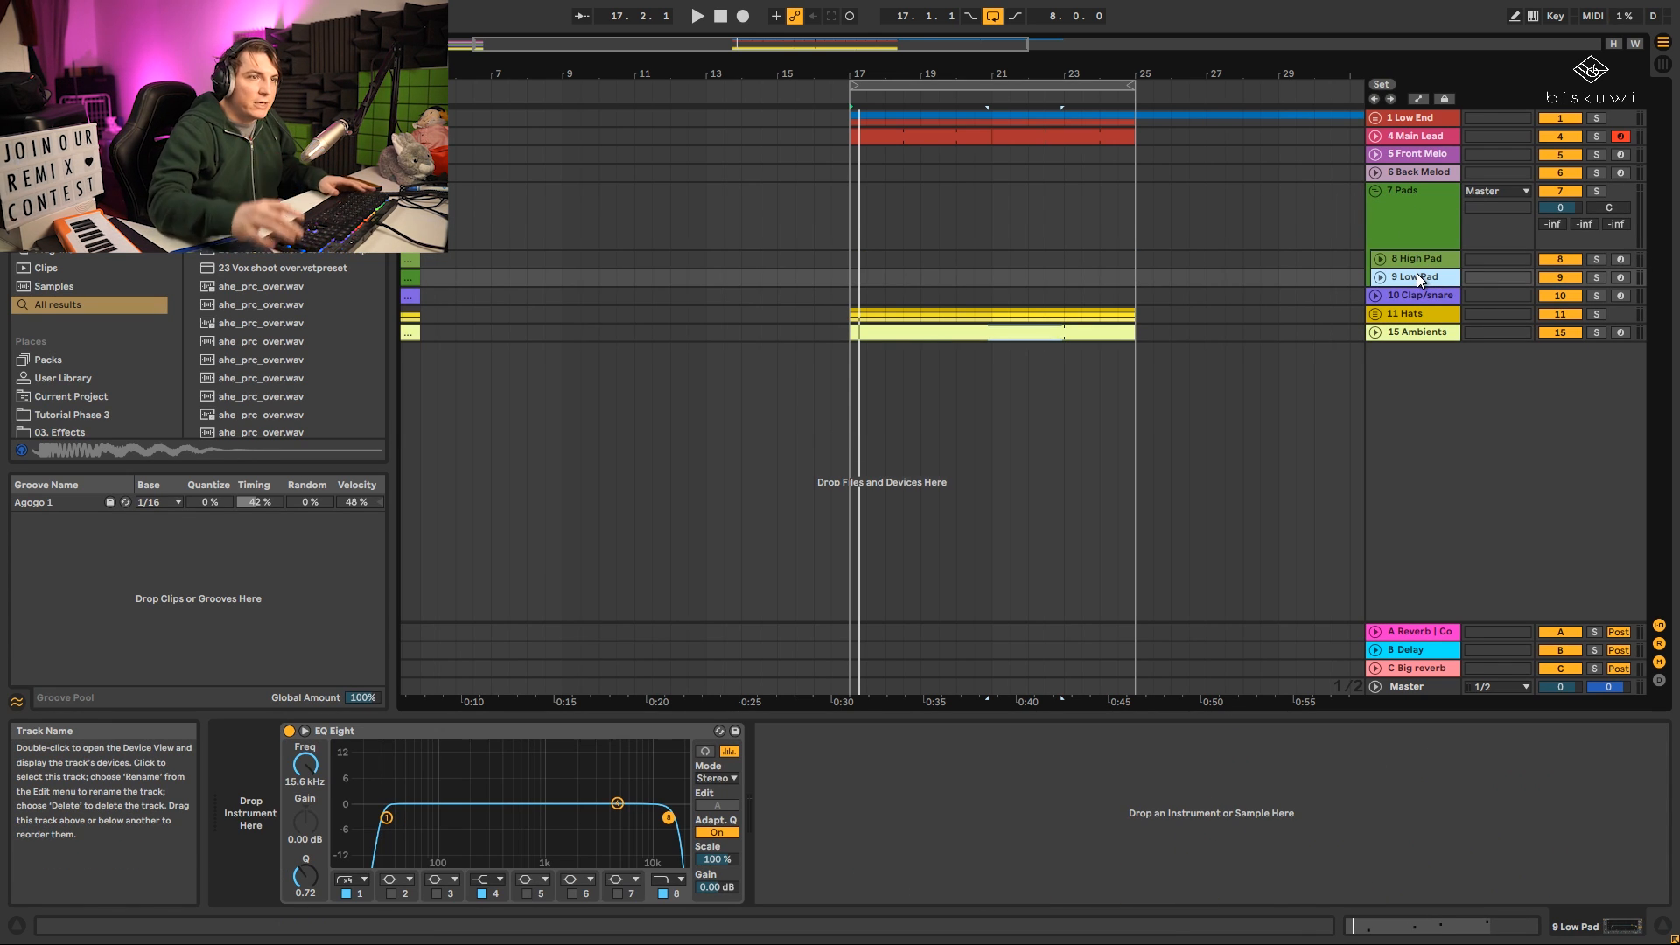
click(1379, 277)
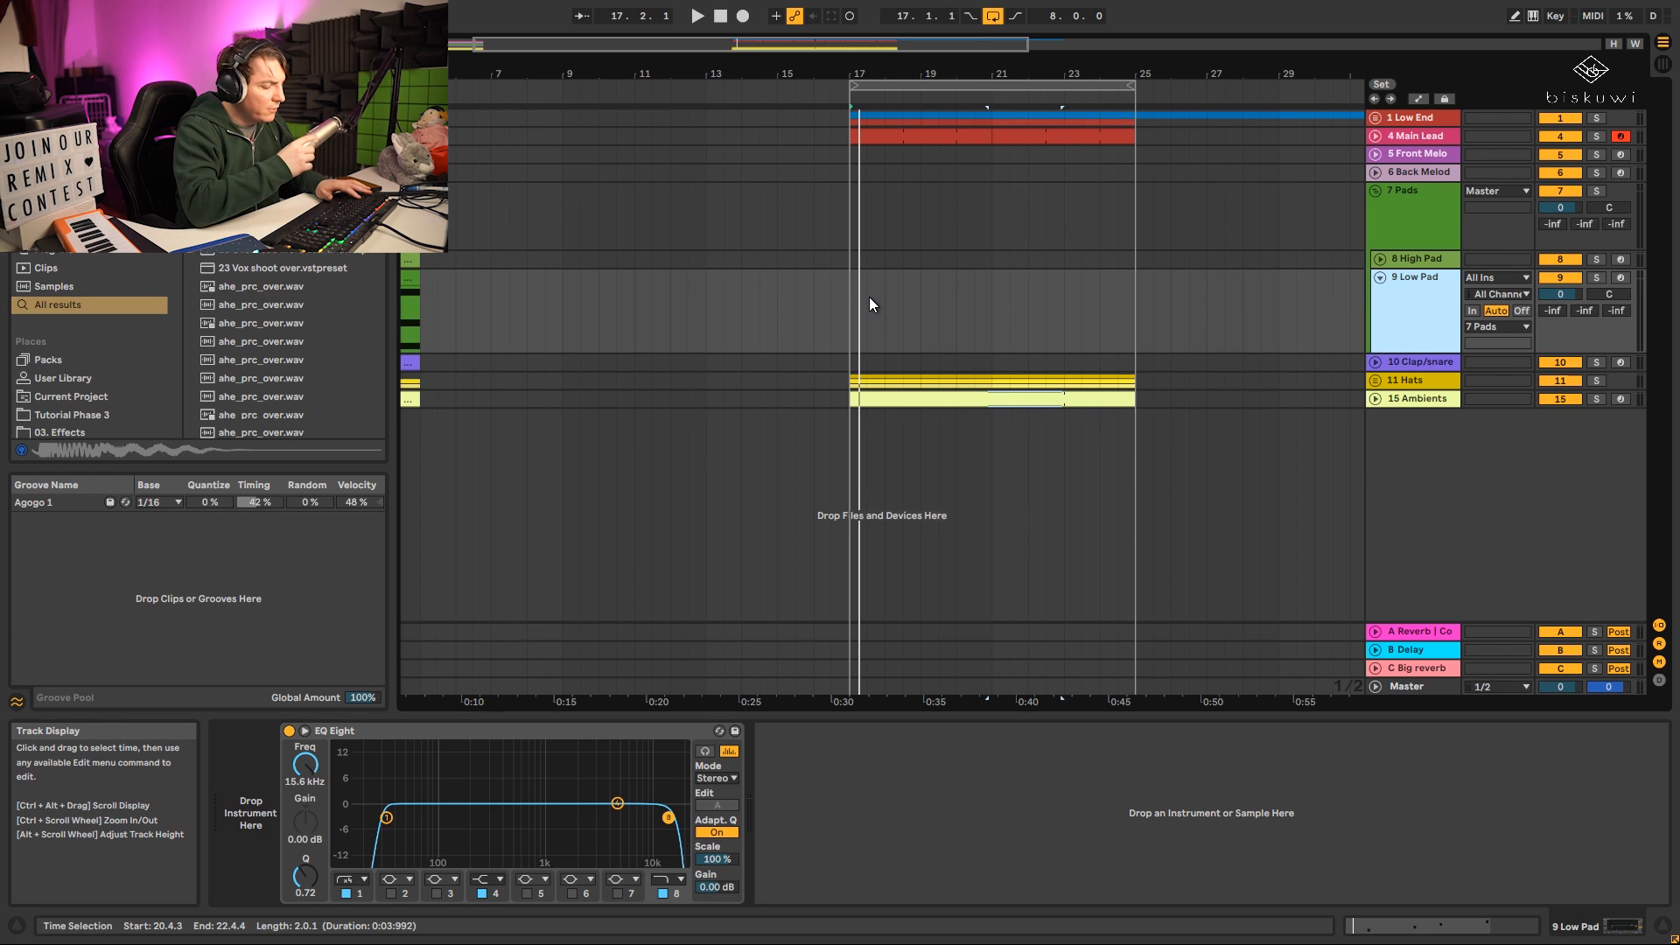
Find the Diva synth in the browser, load it on the Low Pad track and enable its Multicore option.
key(ctrl+f)
text(serum)
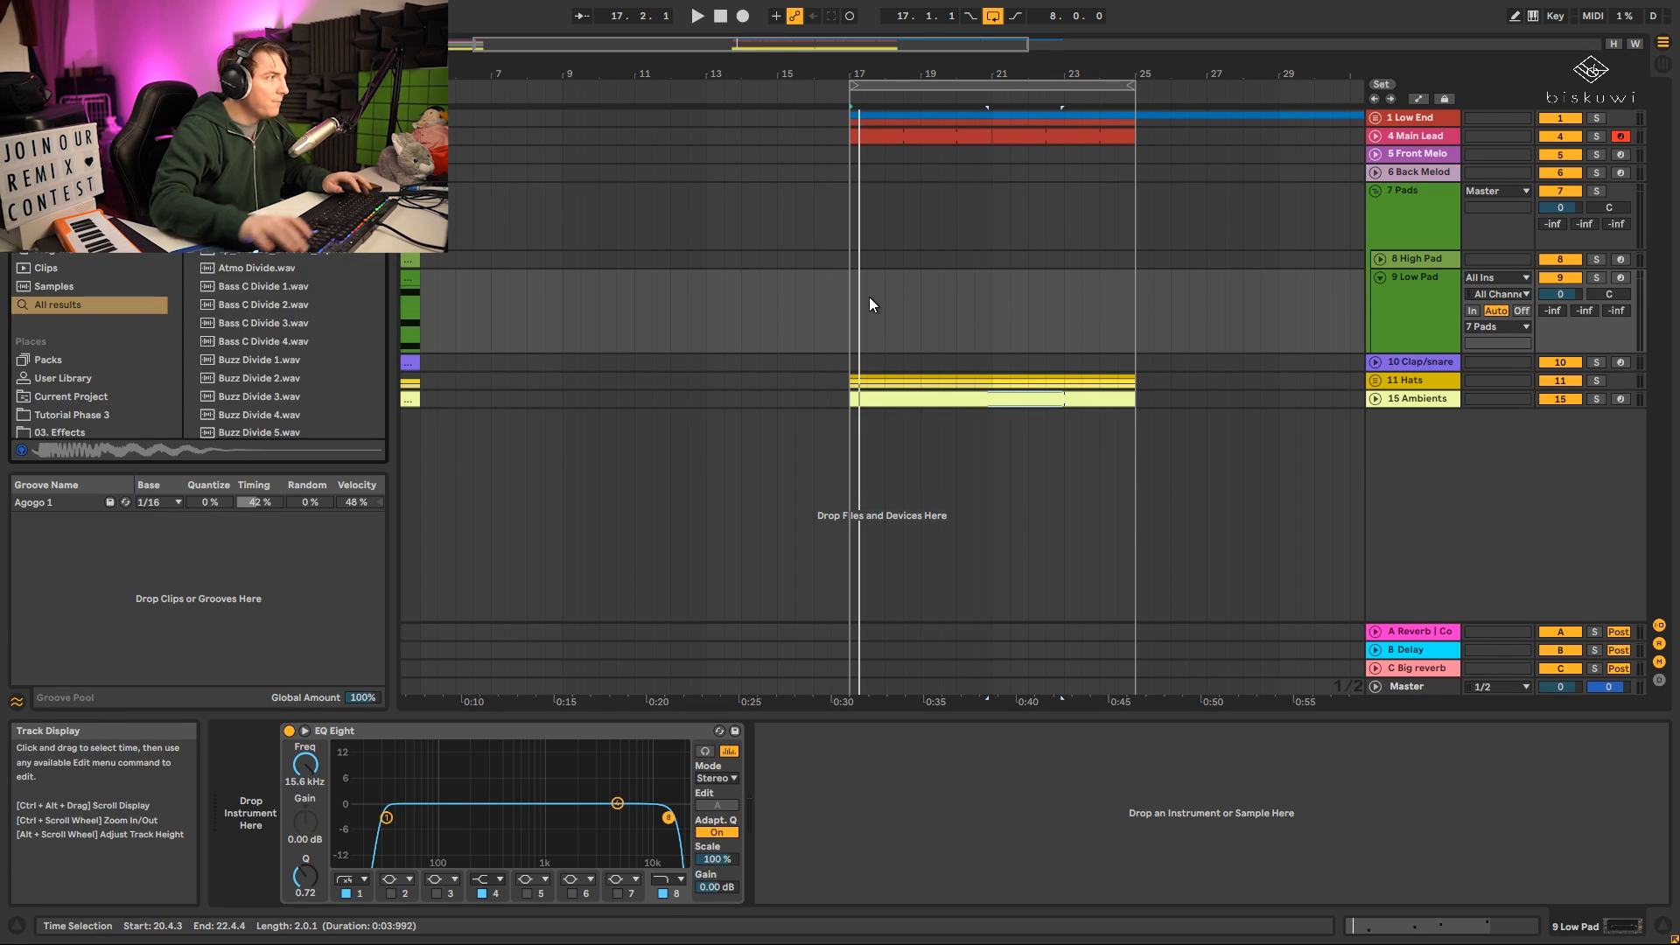
click(1421, 323)
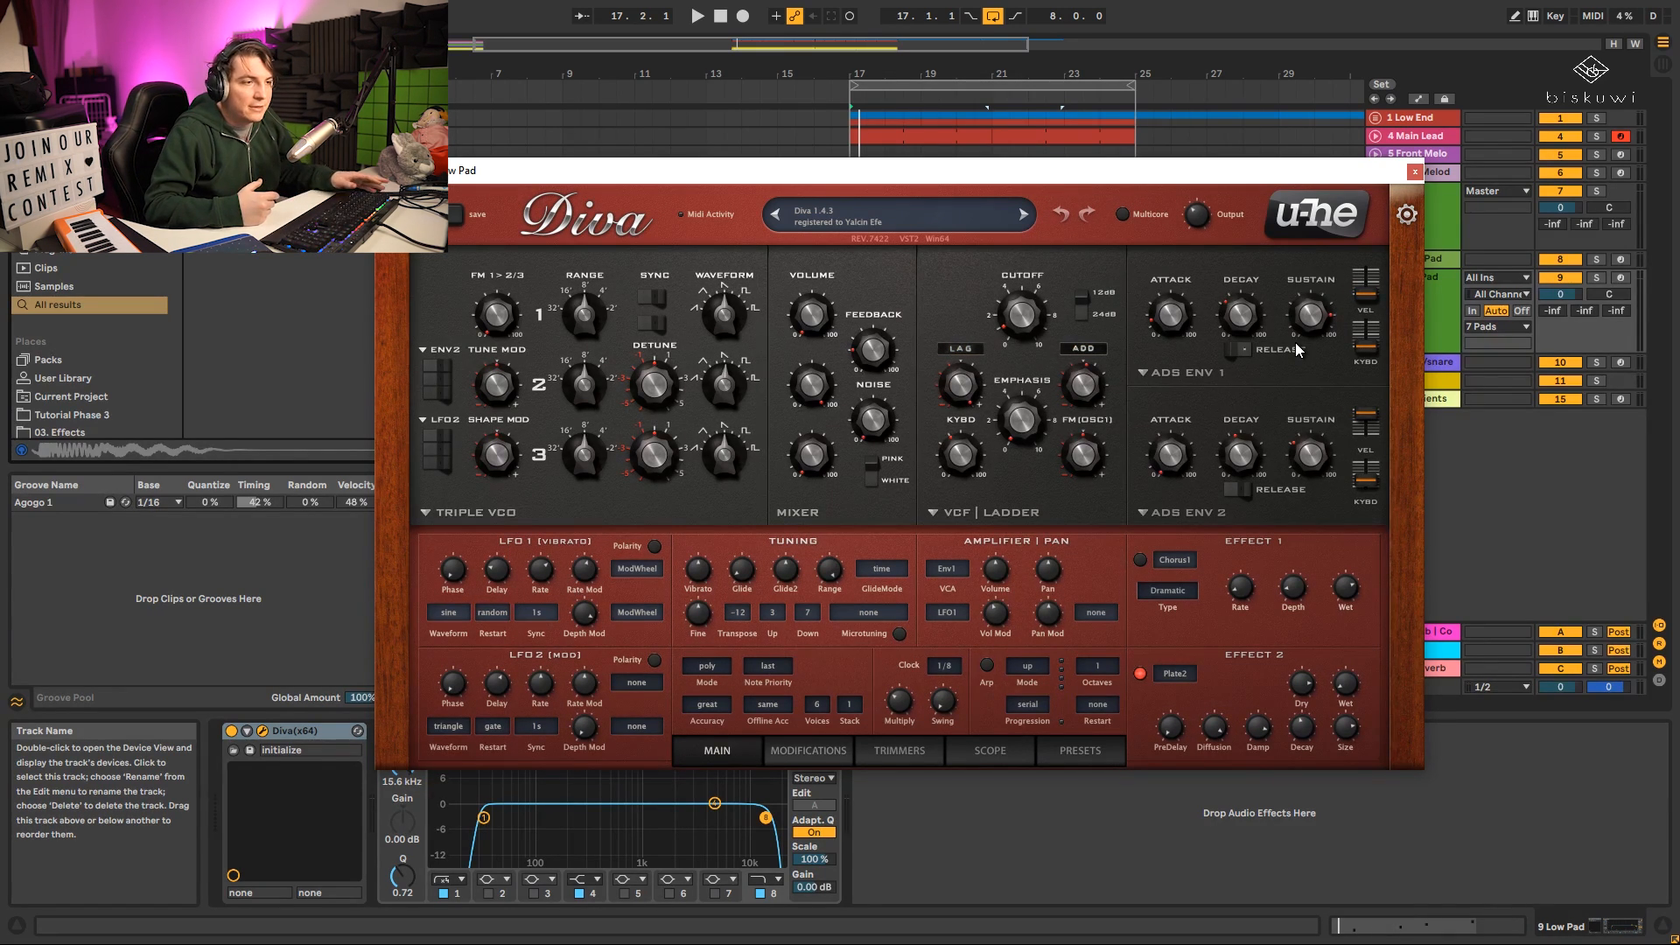
click(1118, 214)
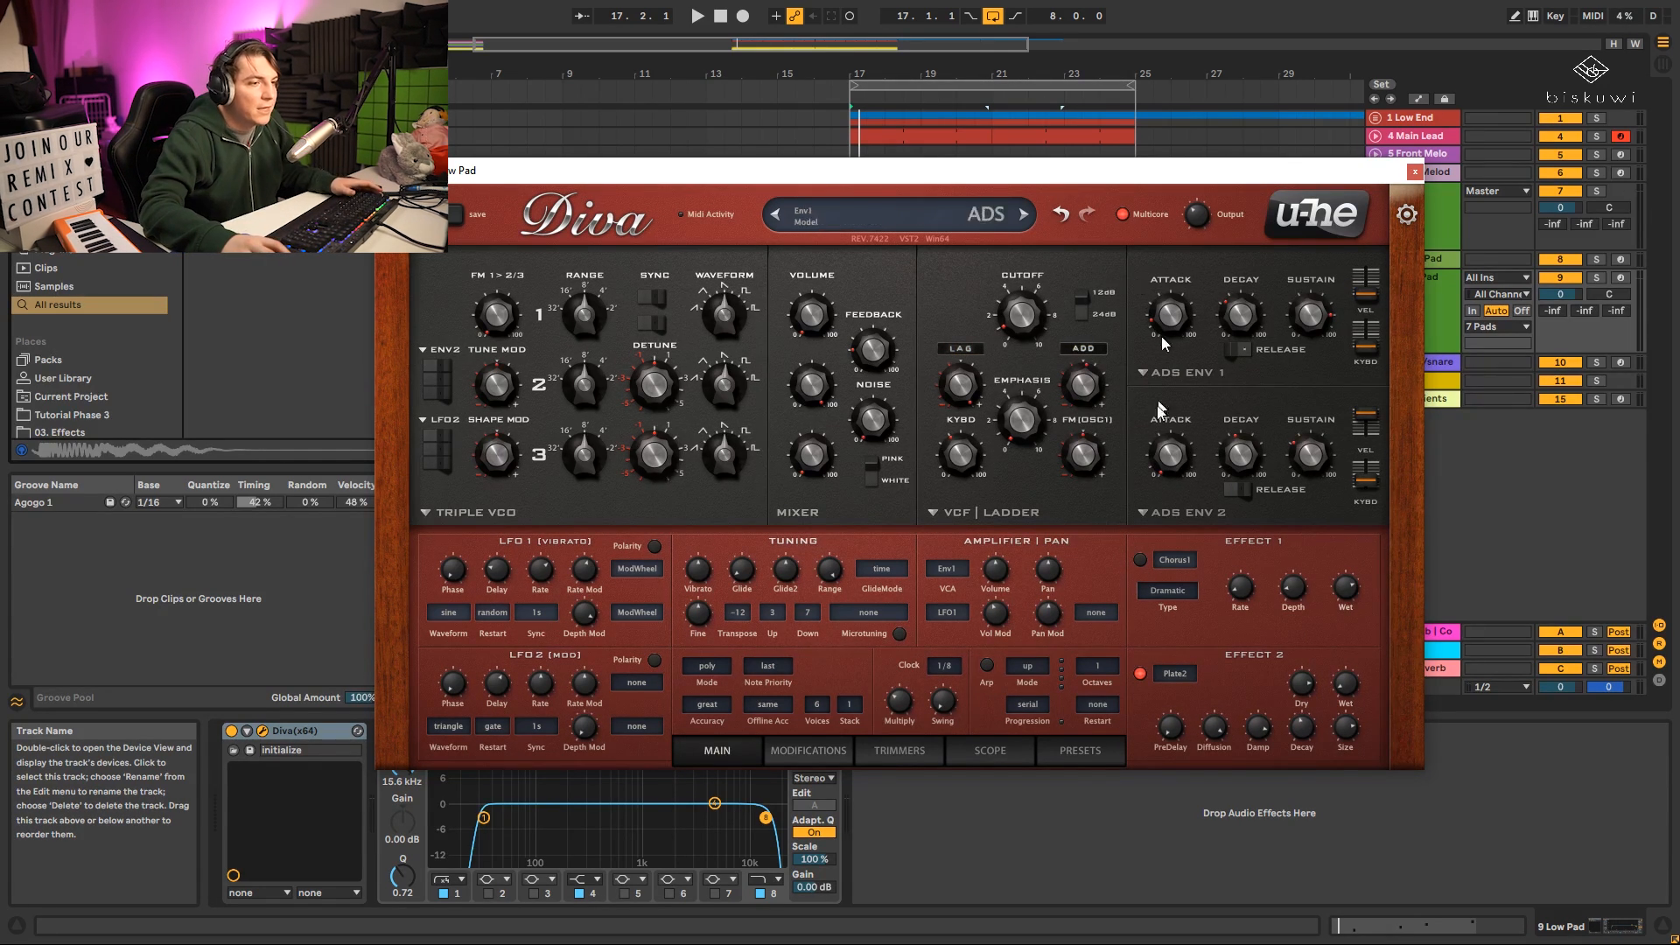
Switch off Diva's Effect 2 and load the INIT June-60 preset from the 8 TEMPLATES folder, returning to the main synth page.
click(1139, 672)
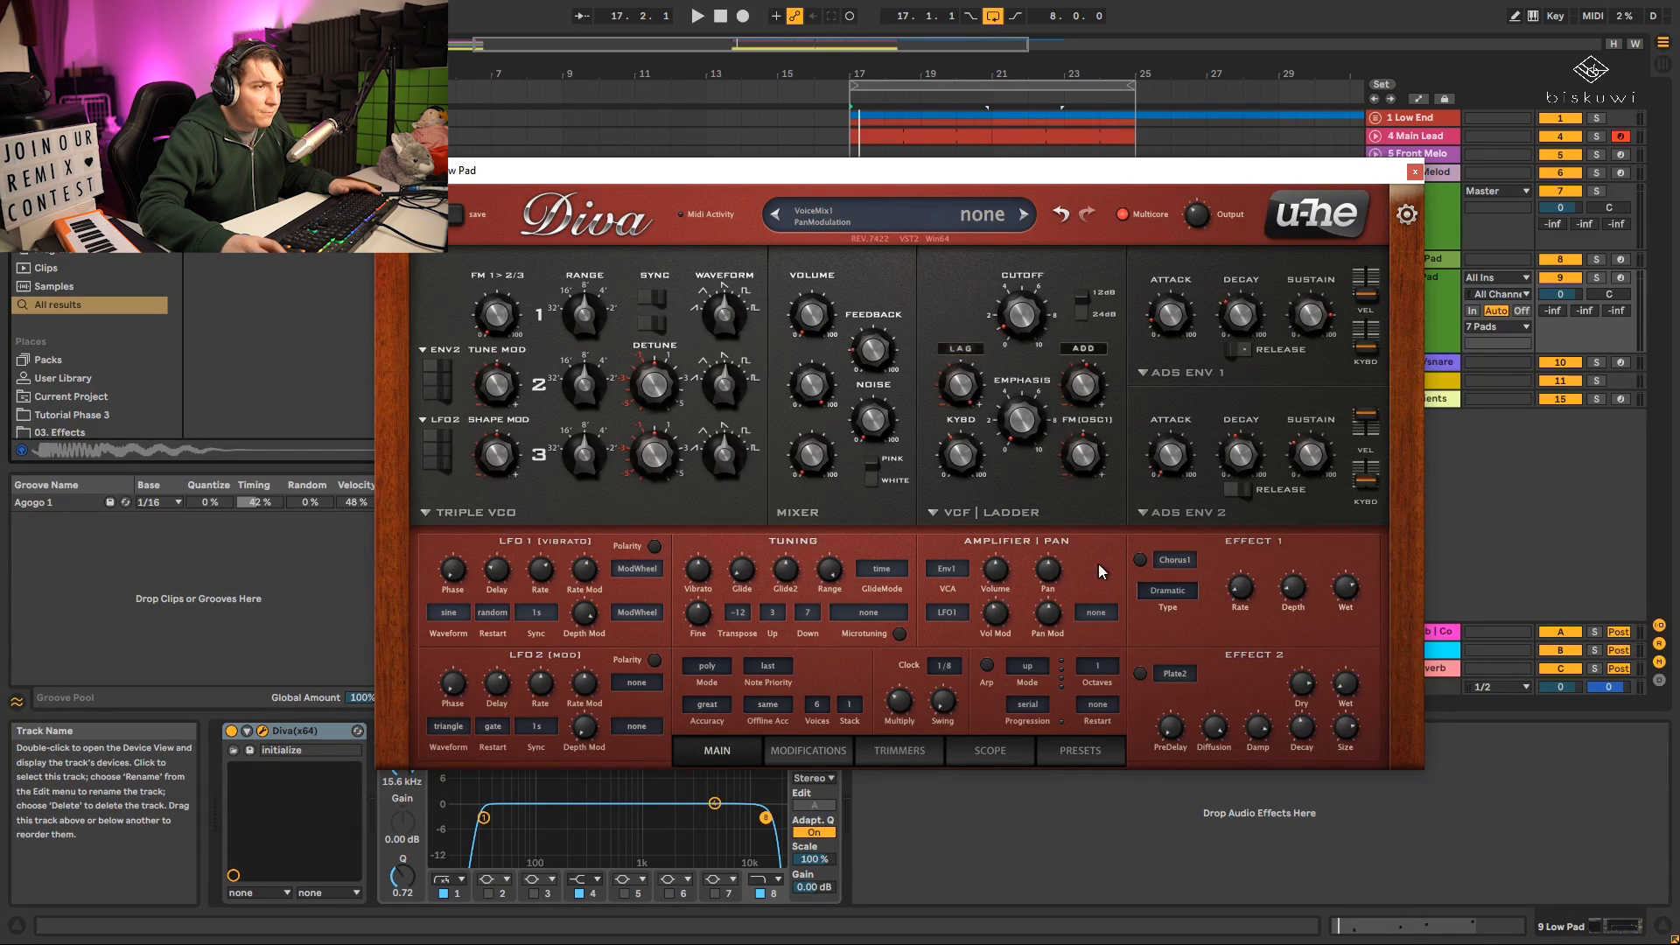
click(1069, 752)
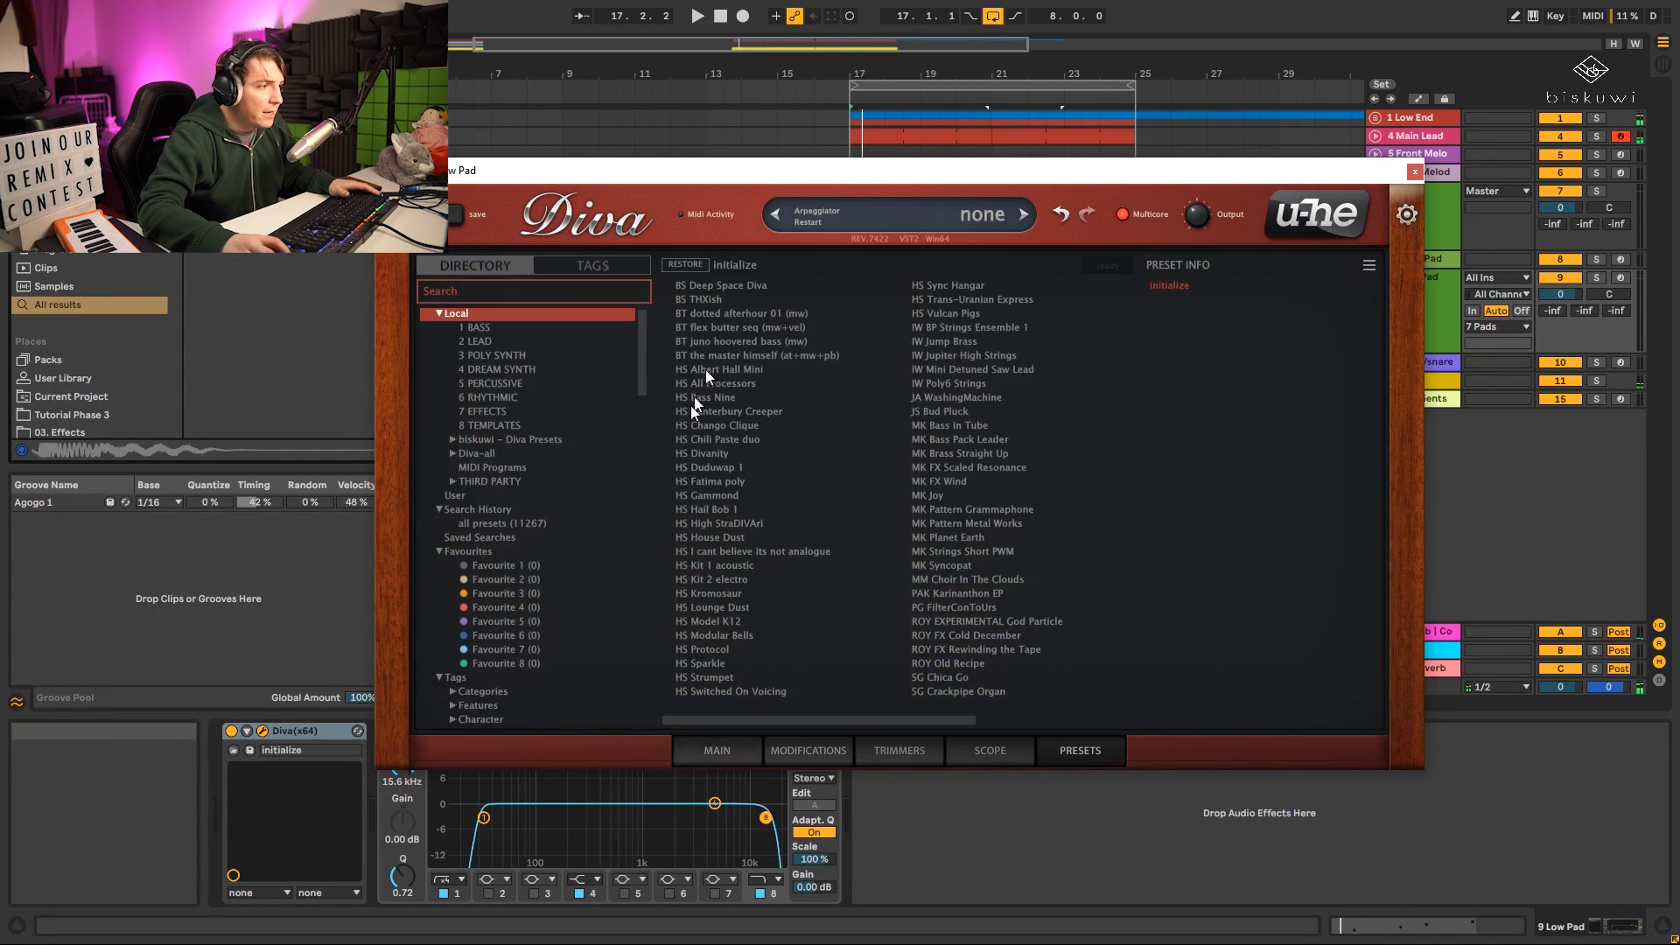
click(497, 425)
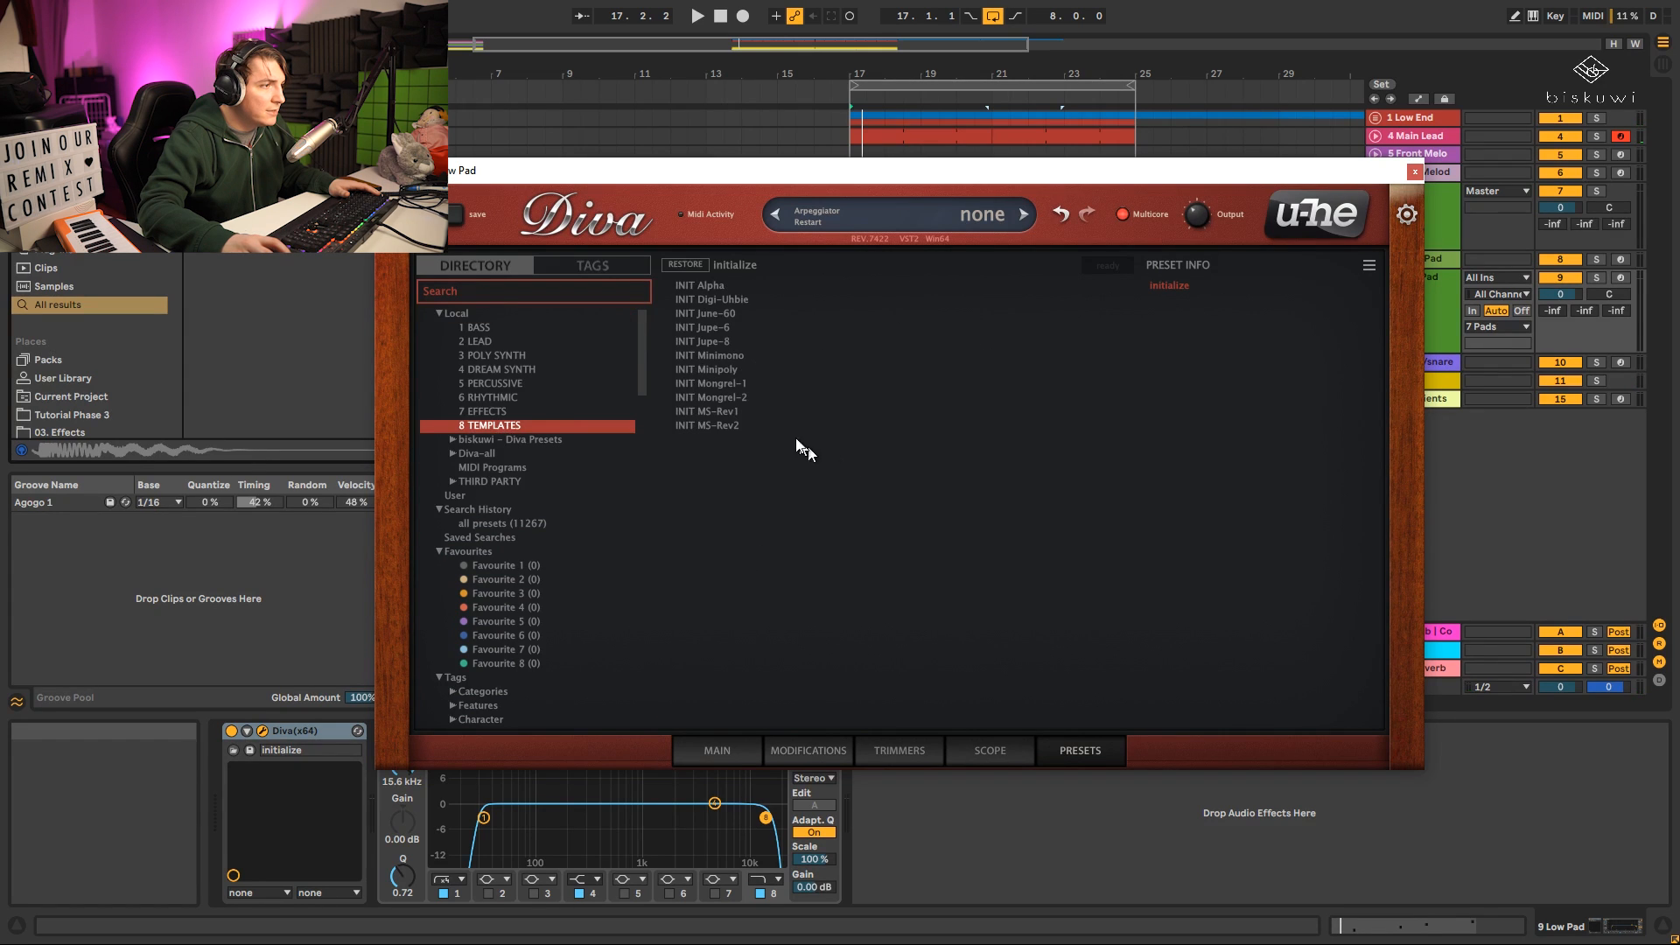
click(721, 313)
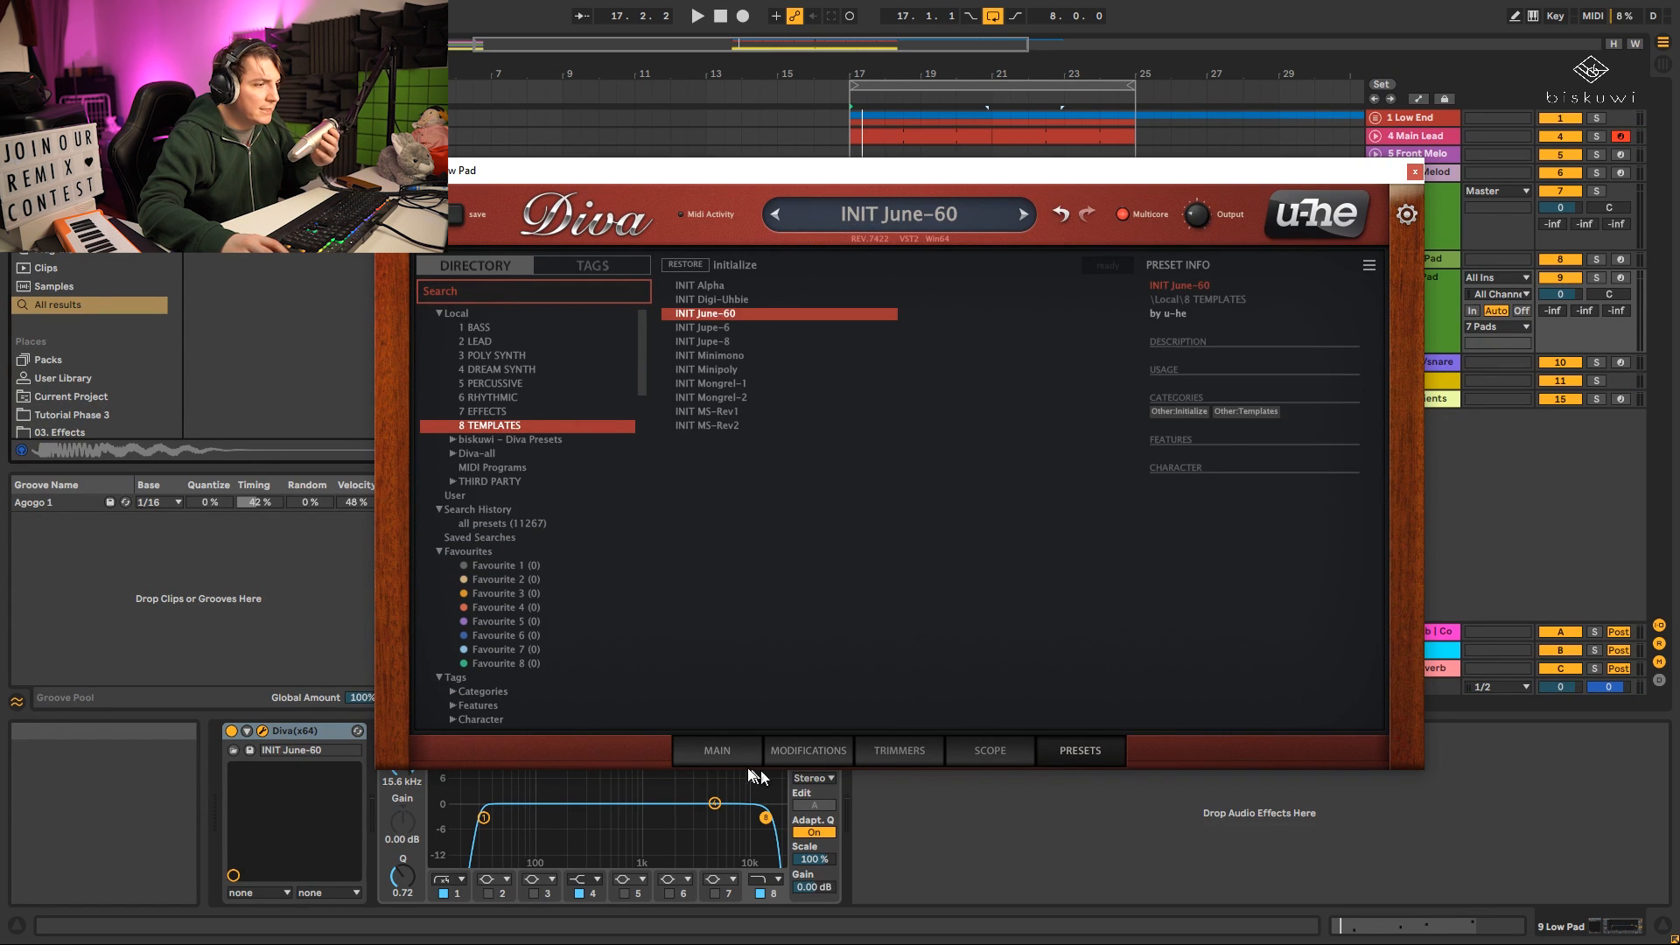
click(726, 750)
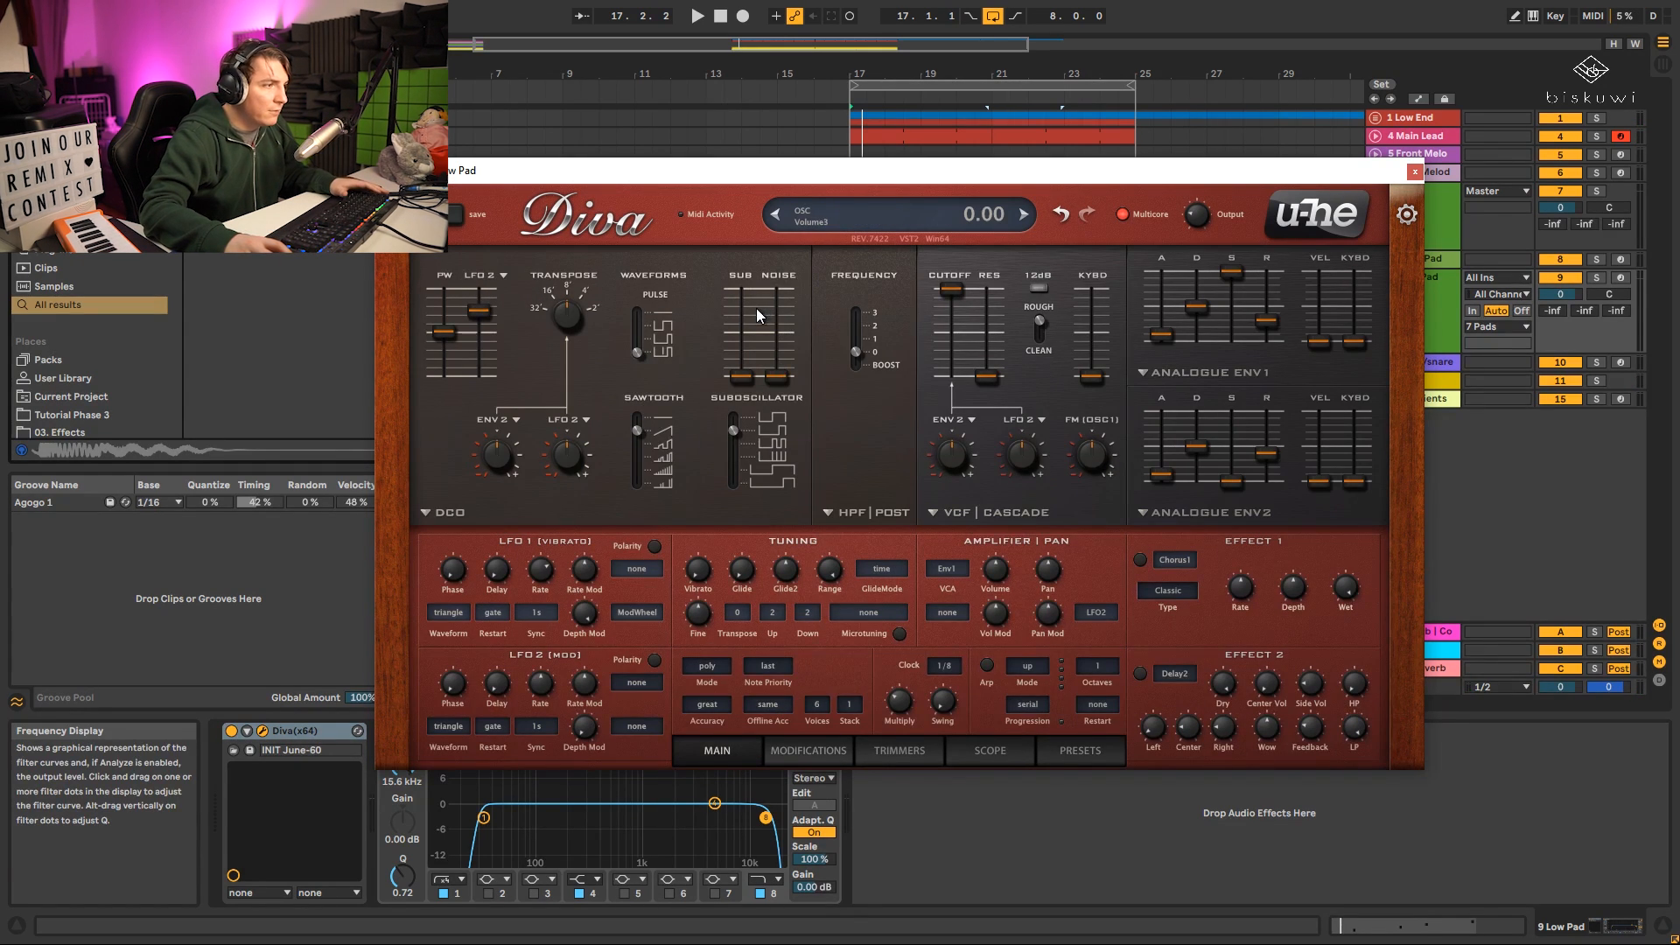
Solo the Low Pad track and create an empty four-bar MIDI clip on it from bar 17 to bar 21.
key(space)
drag(1088, 171, 1044, 472)
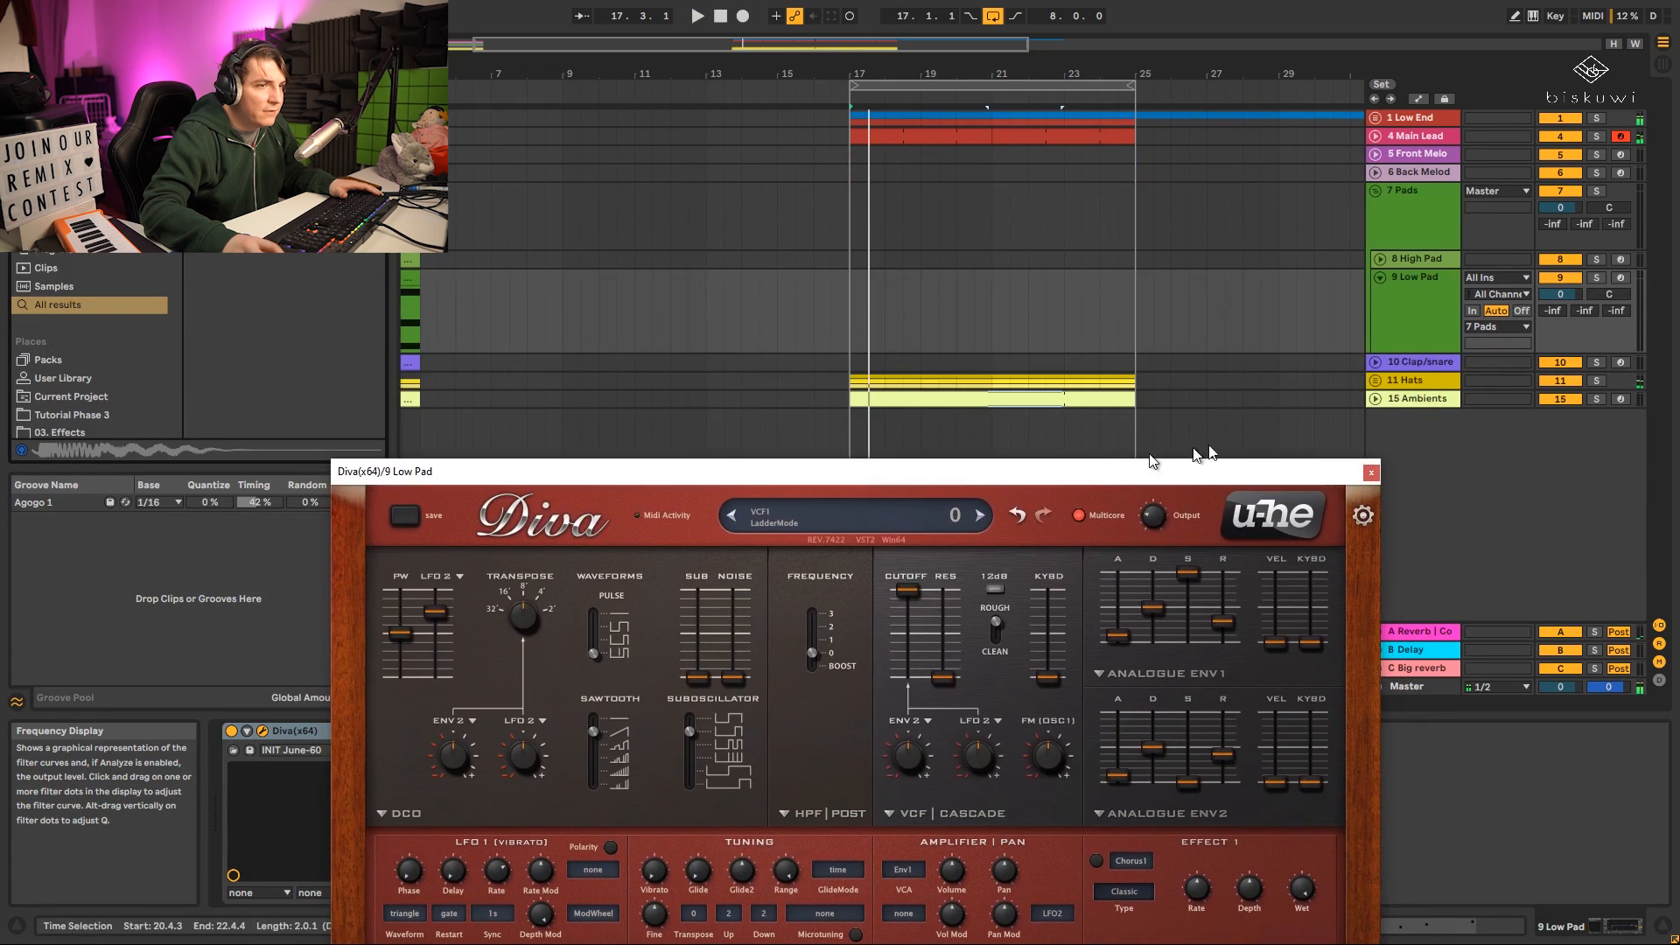
click(1596, 278)
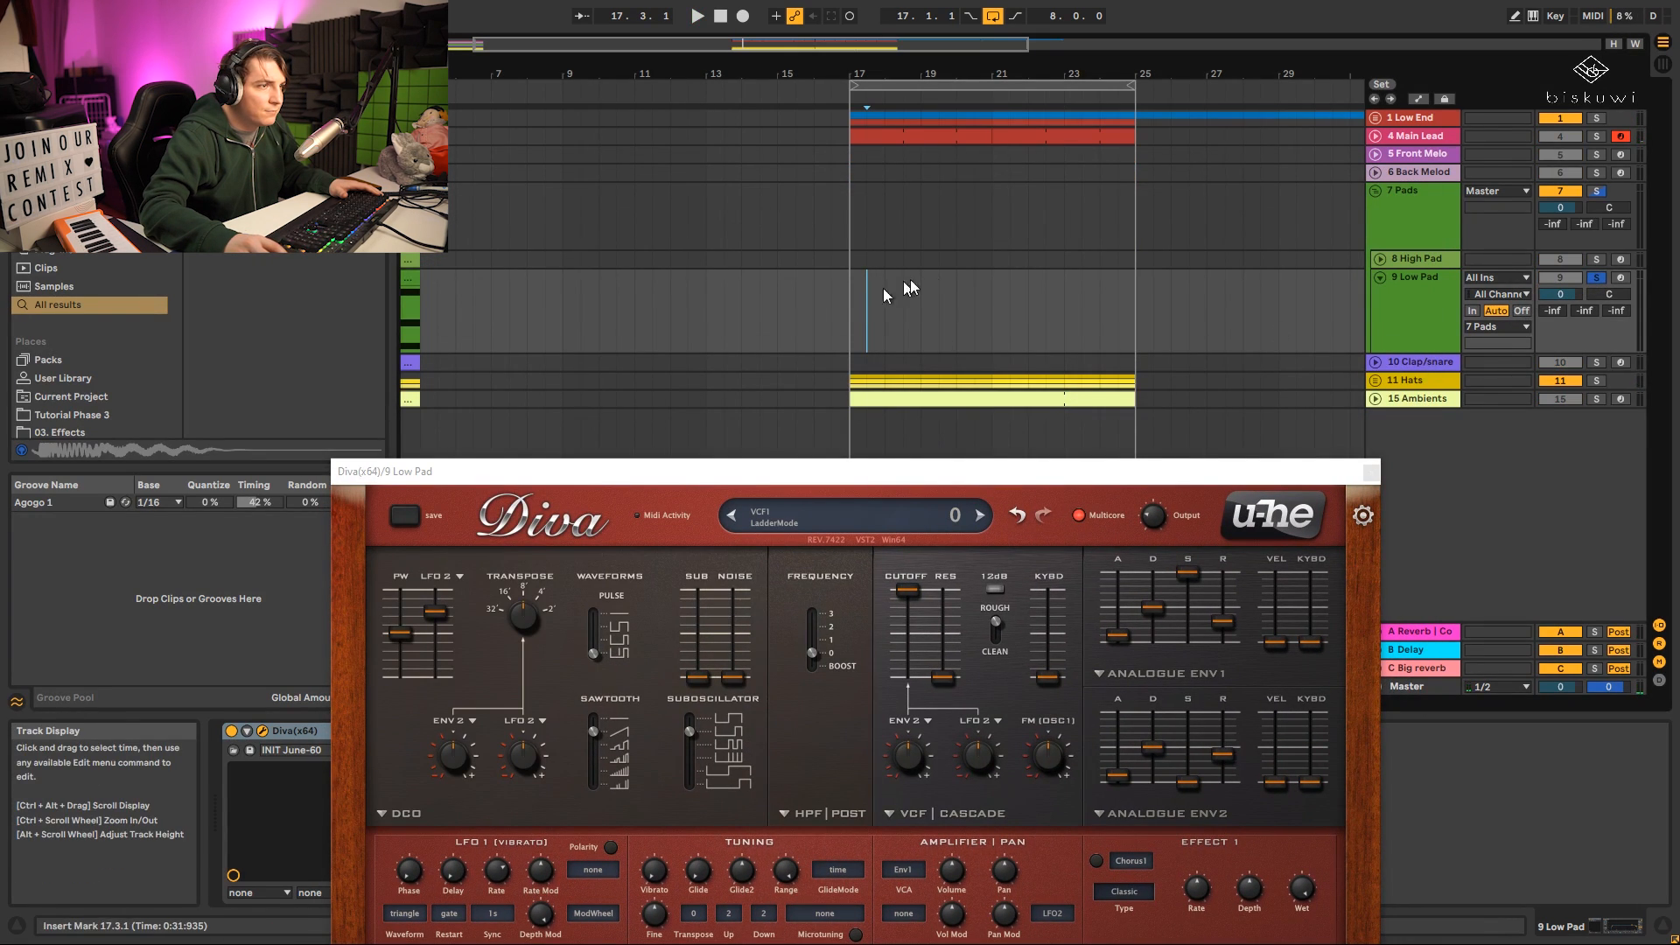
drag(884, 286, 999, 270)
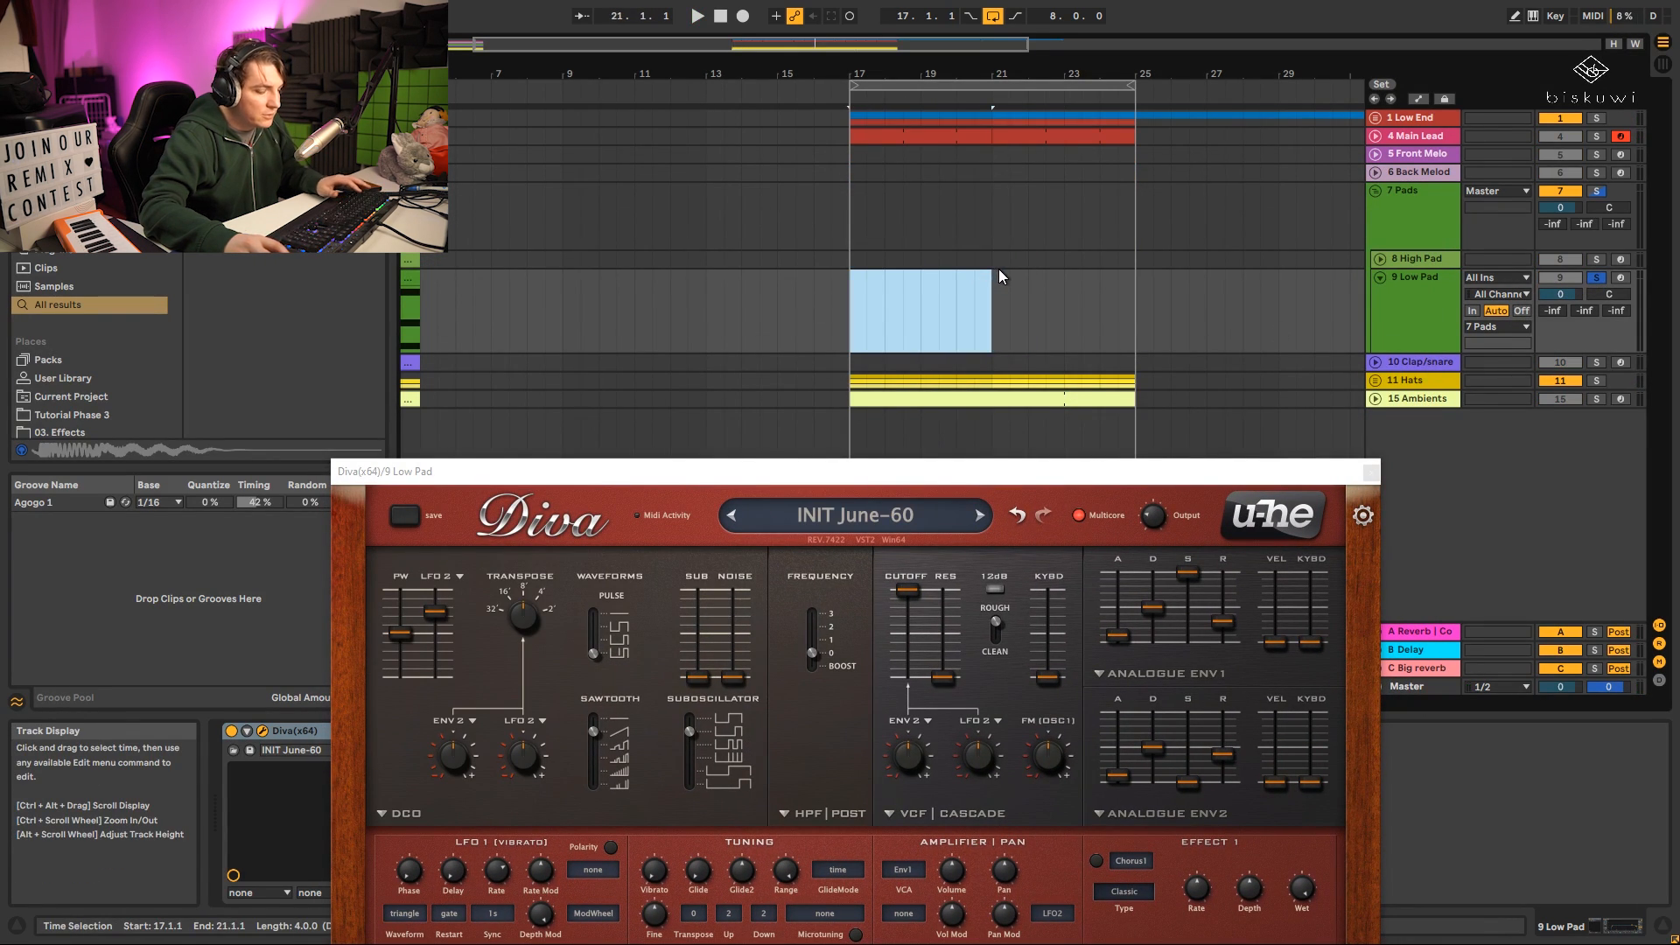
key(ctrl+shift+m)
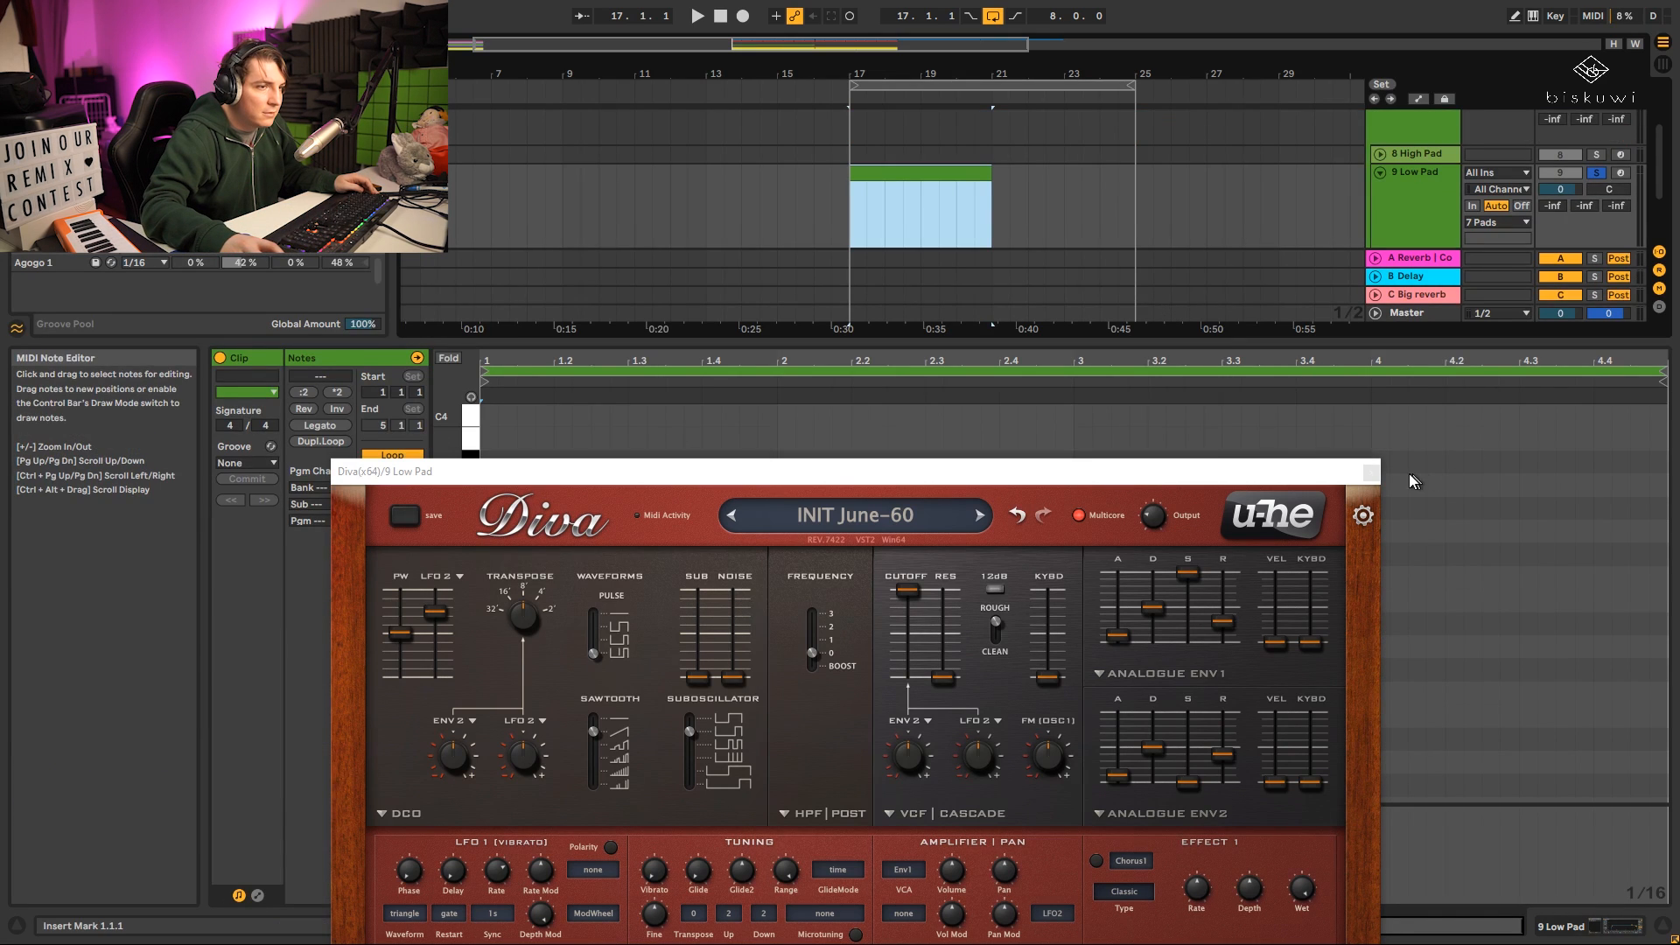
Draw an A minor chord in the Low Pad clip with notes A2, C3 and E3, each held for the full four bars.
click(1370, 472)
drag(458, 632, 458, 436)
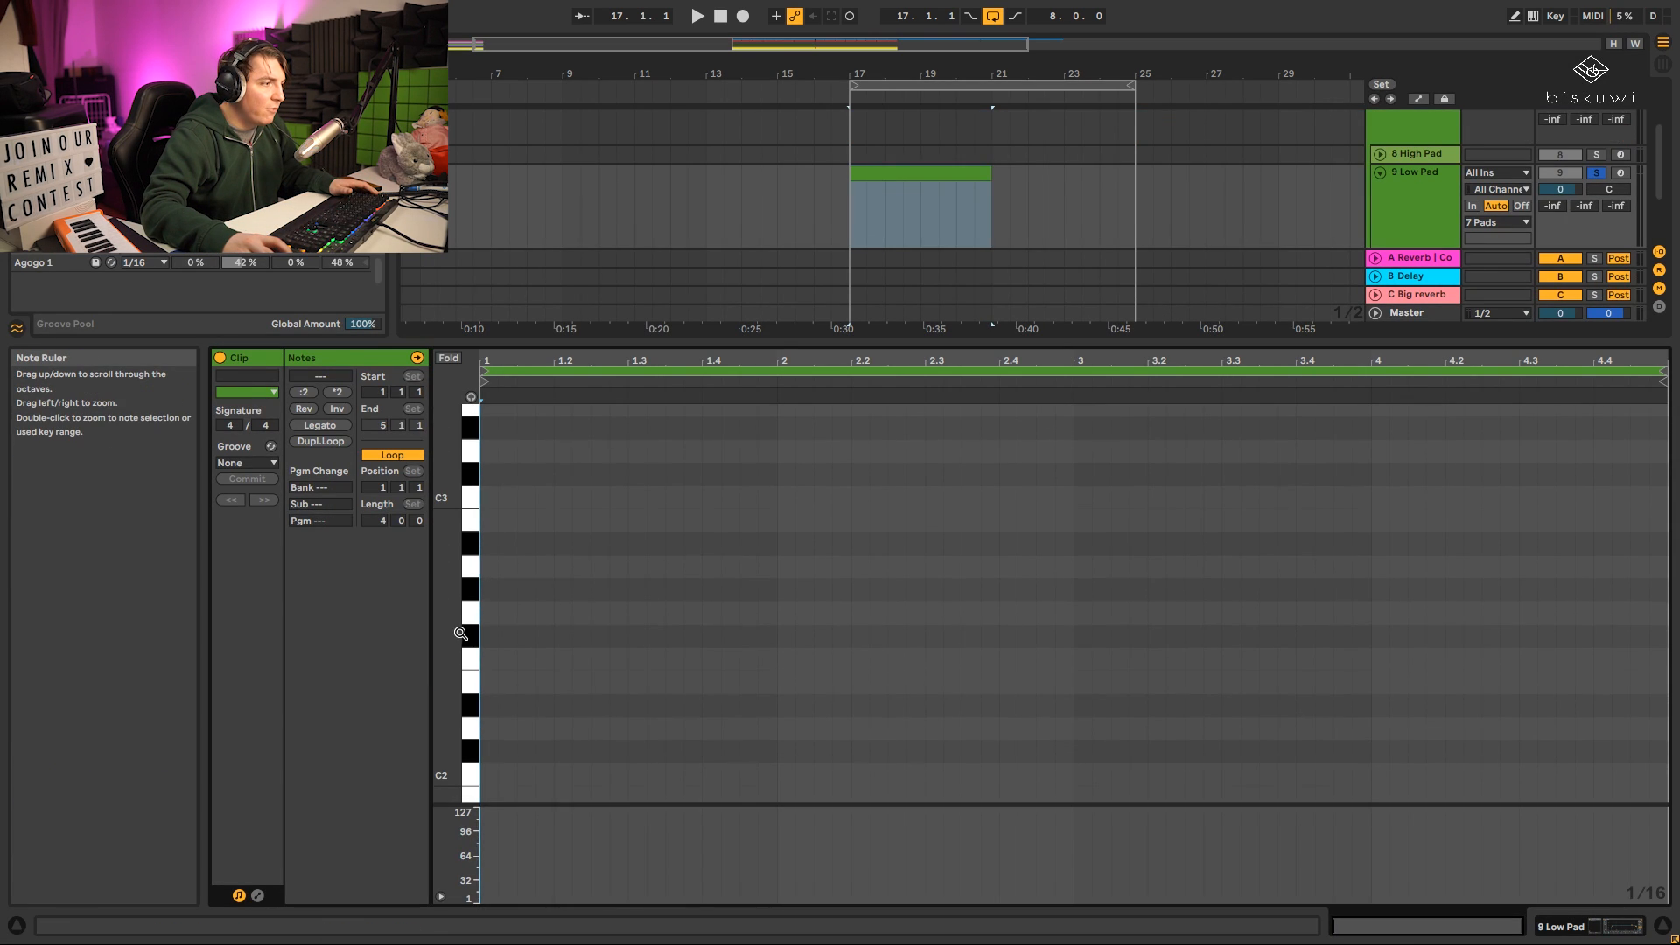
double_click(486, 564)
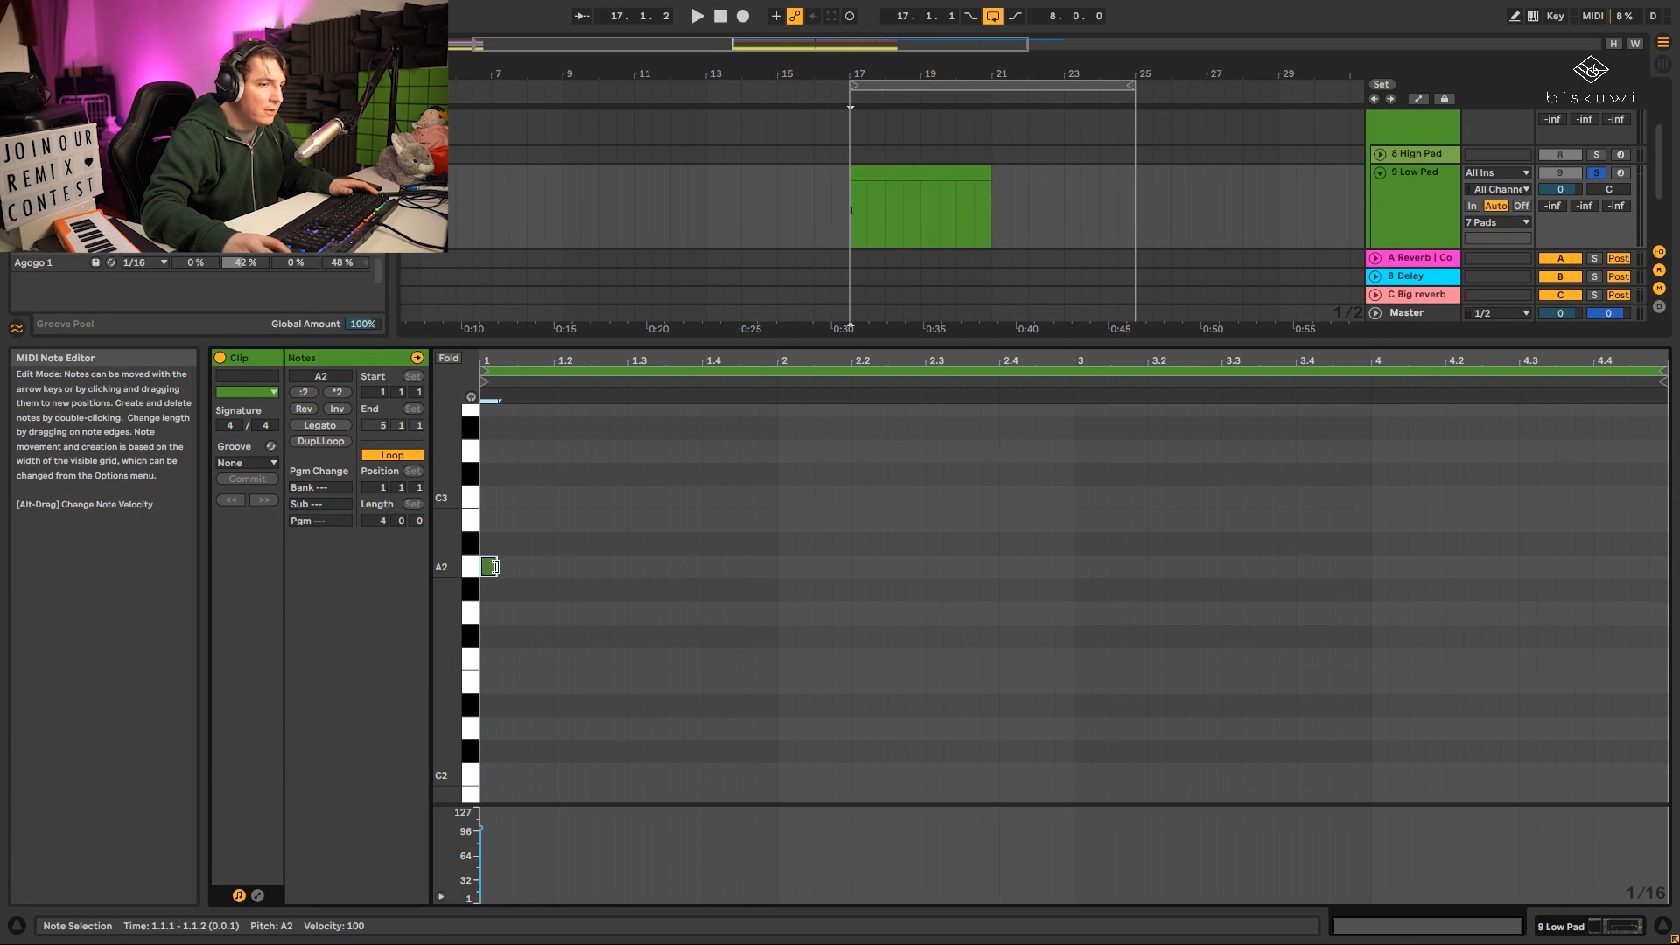
drag(496, 566, 1667, 603)
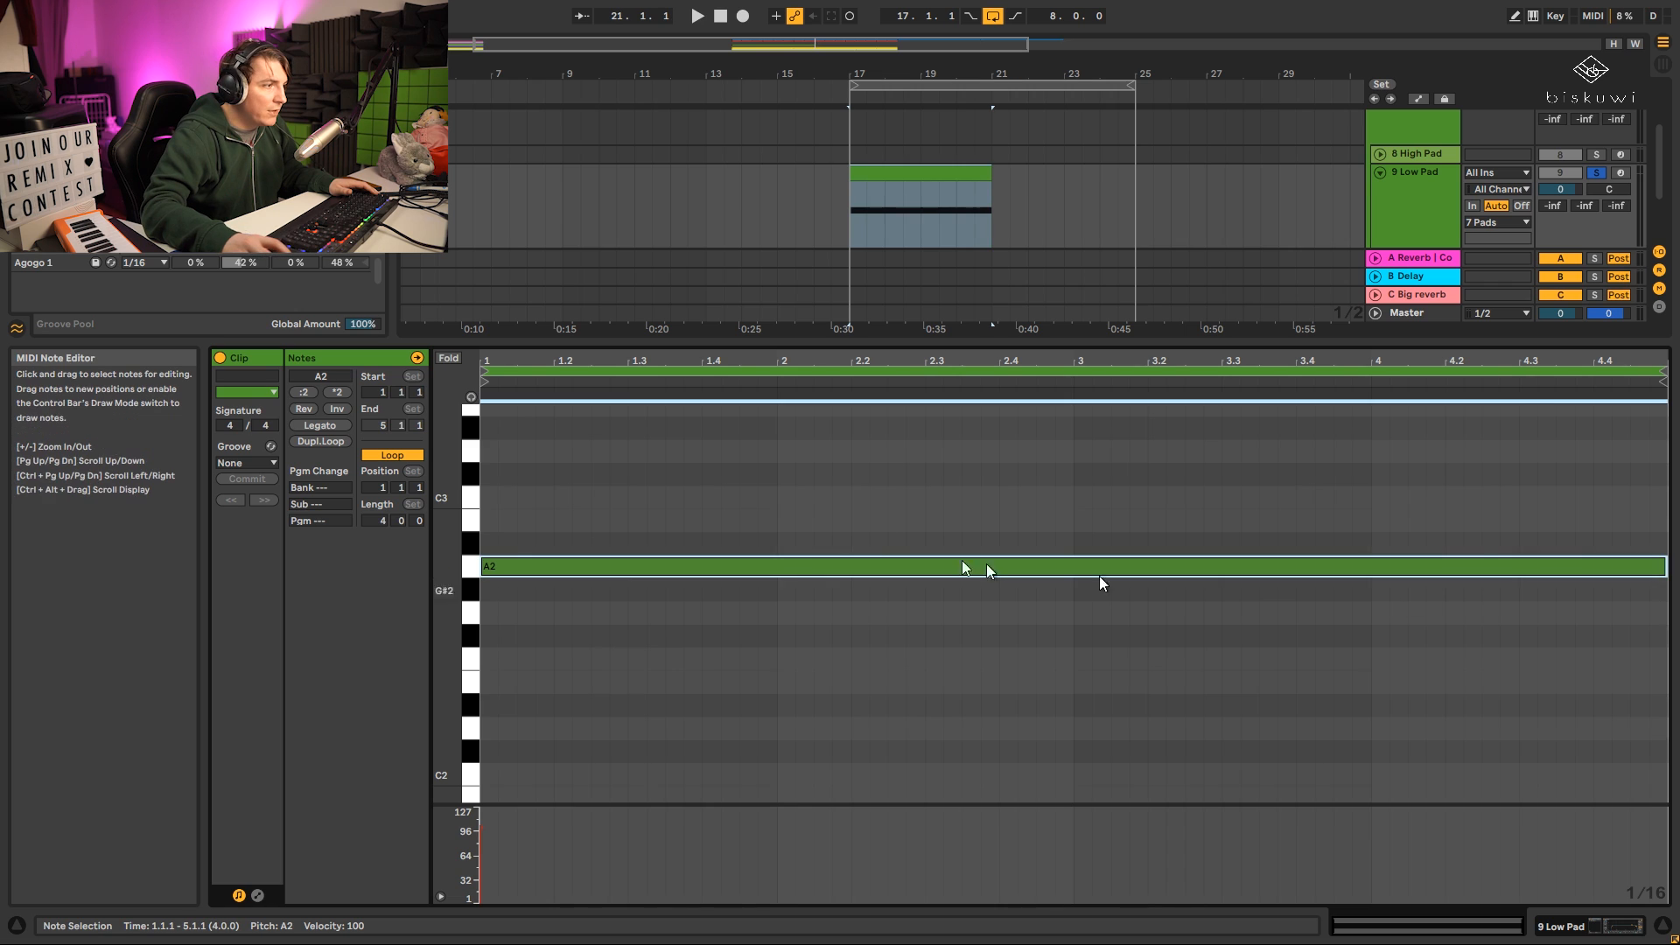
double_click(495, 491)
drag(496, 494, 1666, 496)
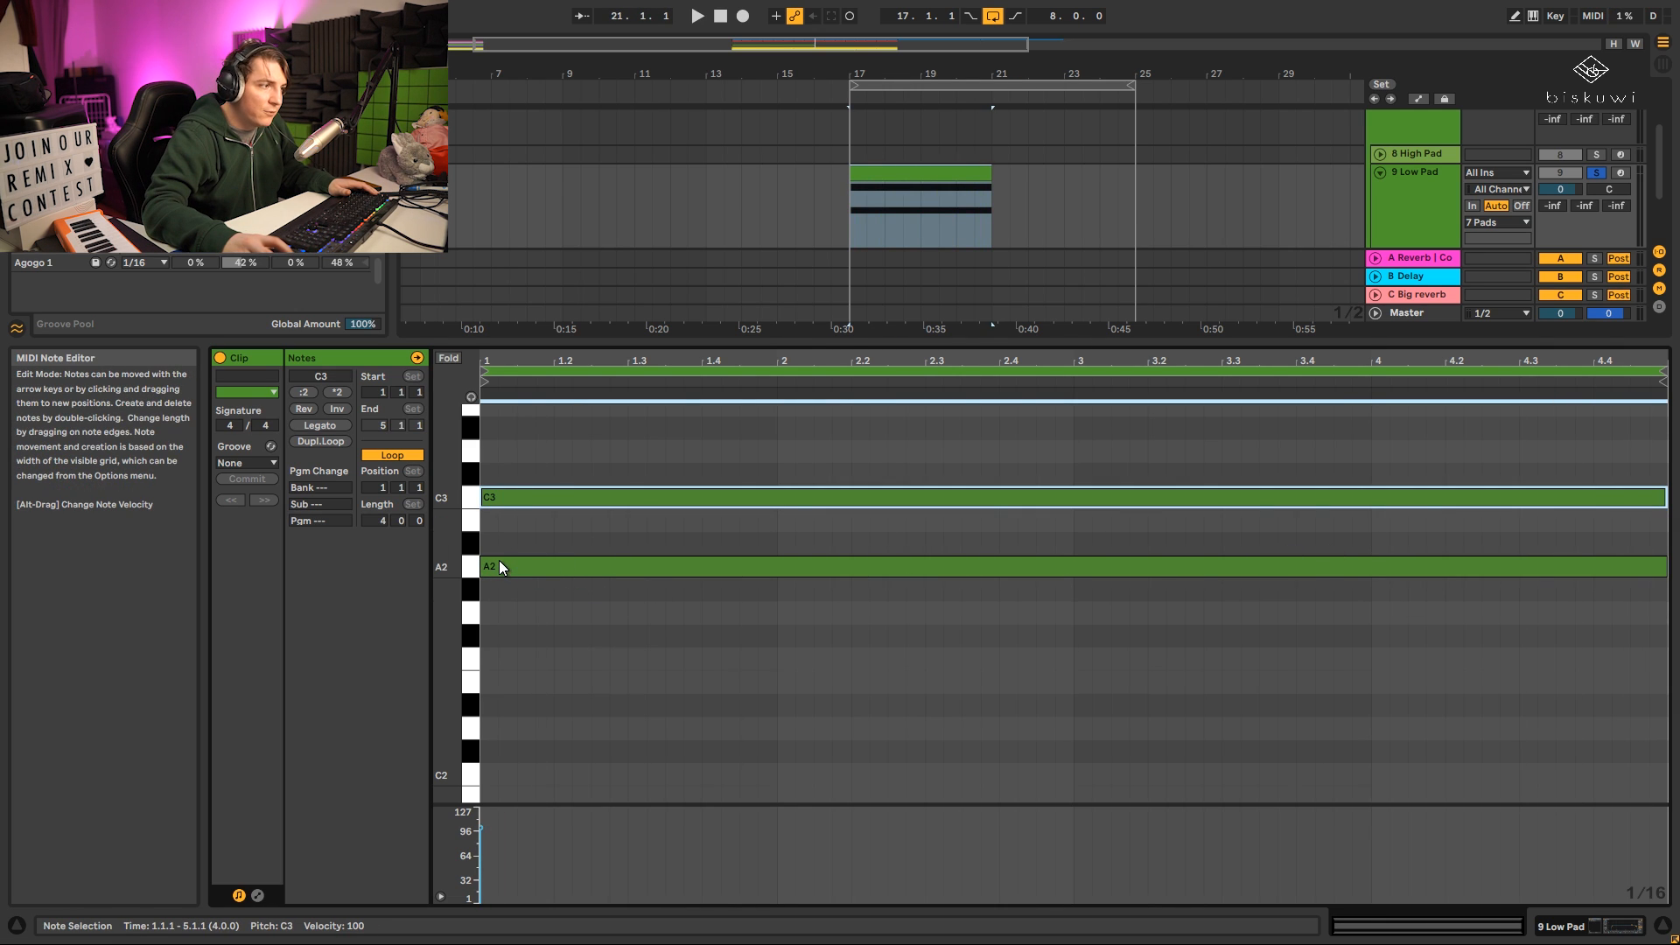
scroll(497, 496, up, 1)
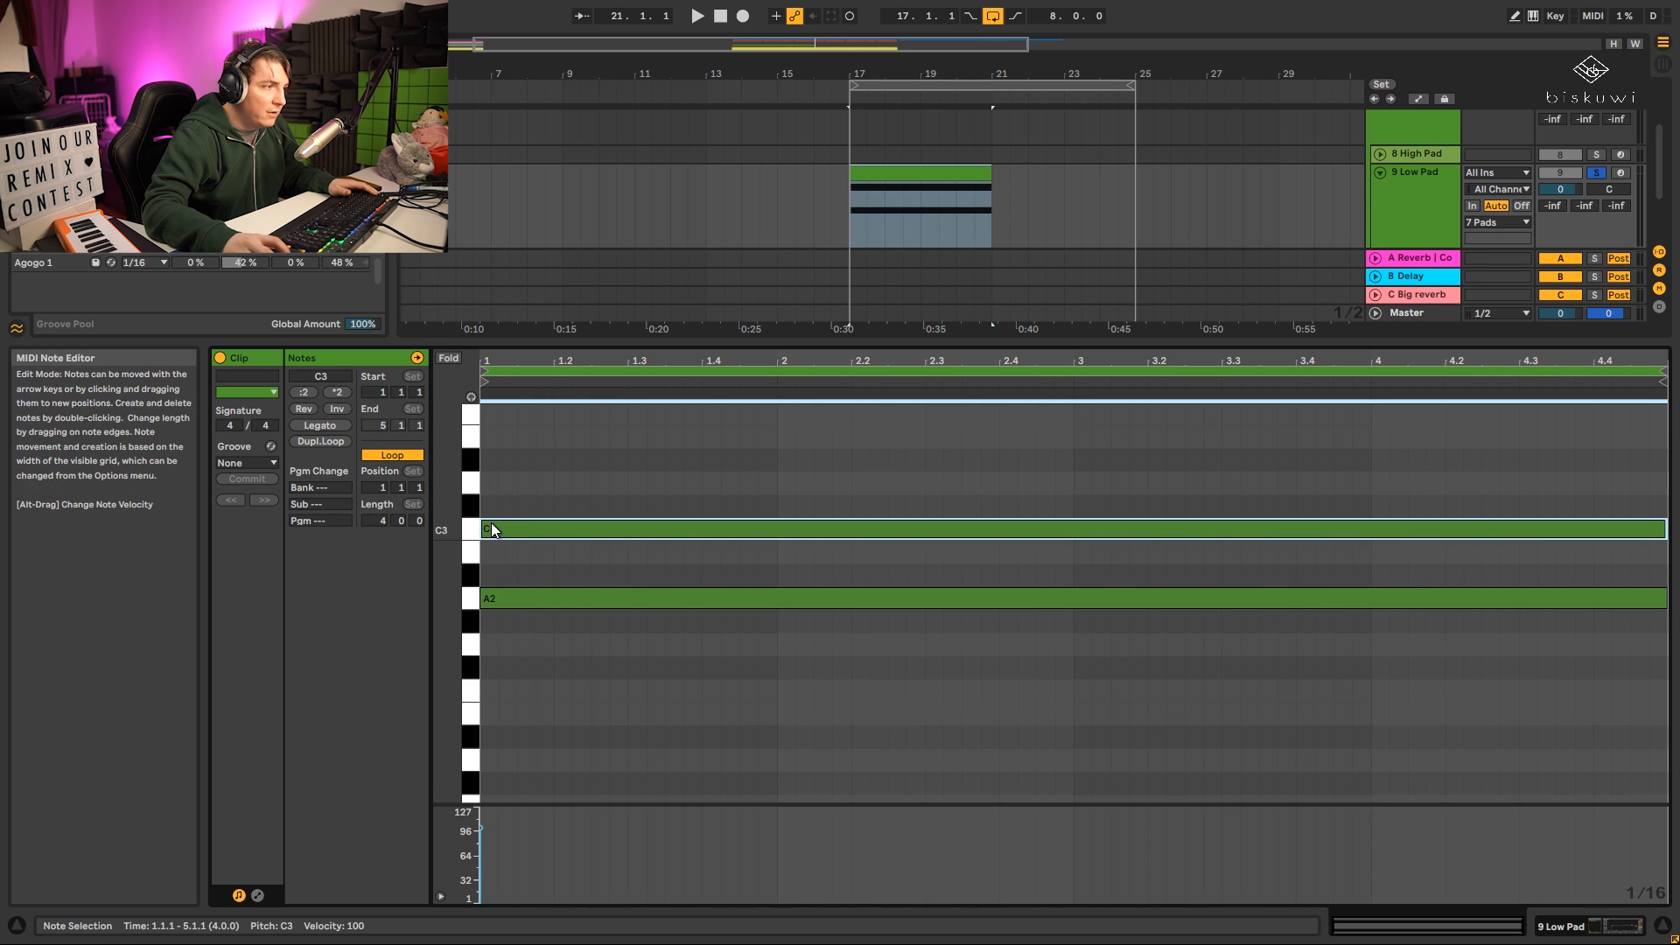
double_click(486, 438)
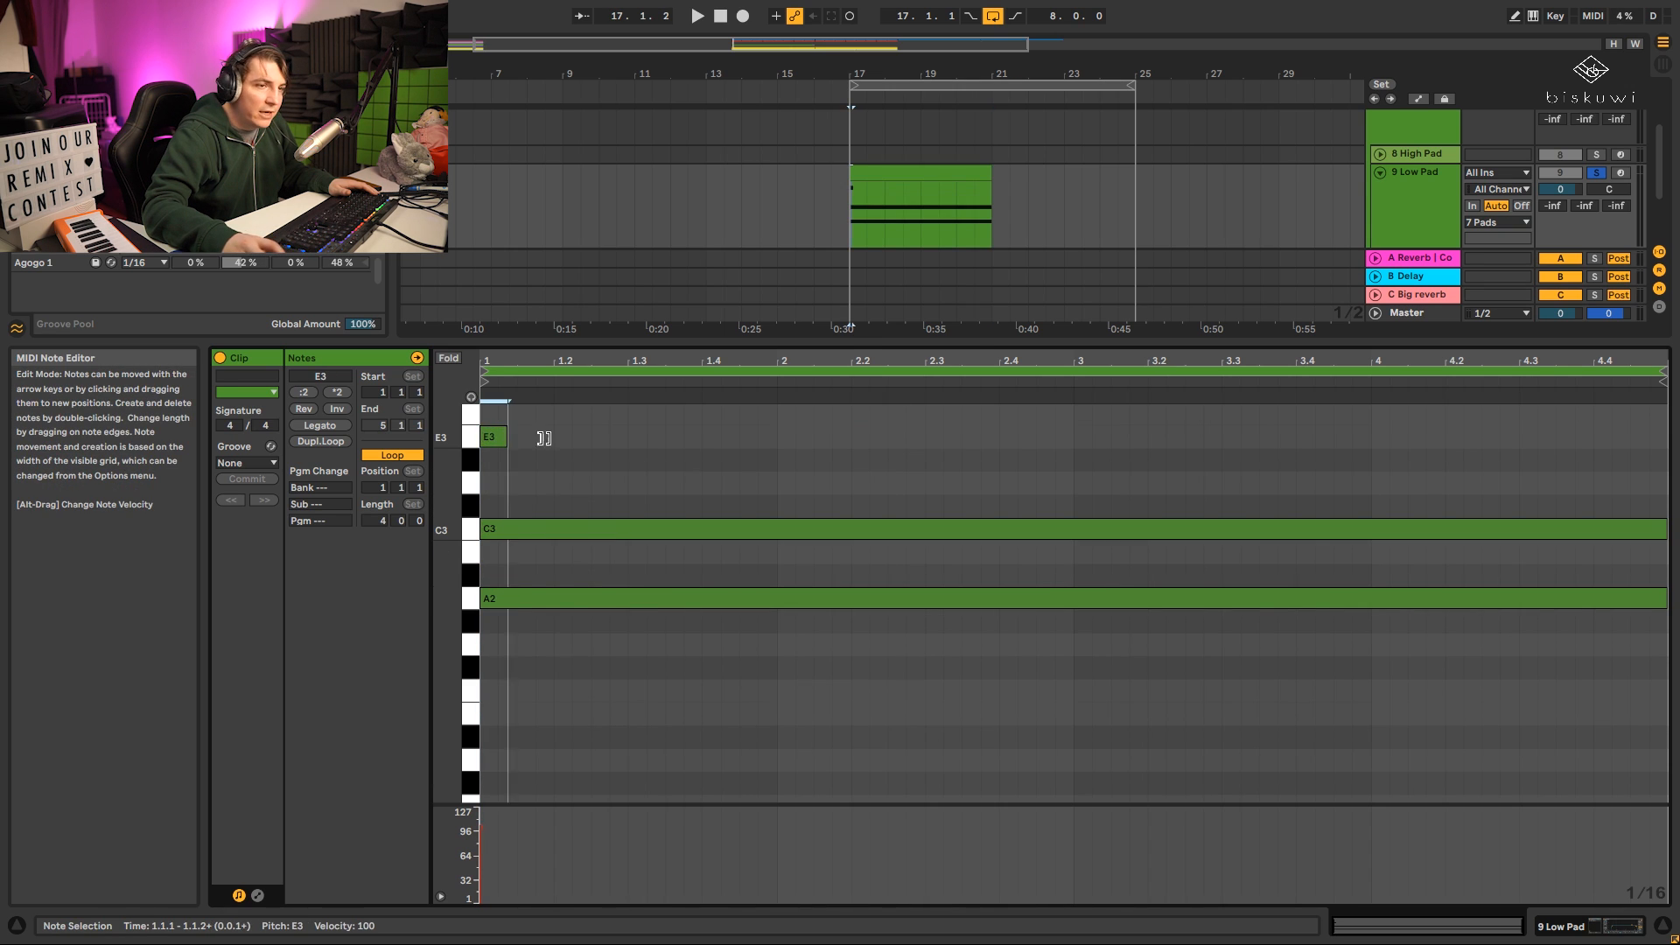
drag(510, 437, 1557, 442)
Set the Low Pad track's volume to -14.3 dB while playing the chord.
key(shift+Tab)
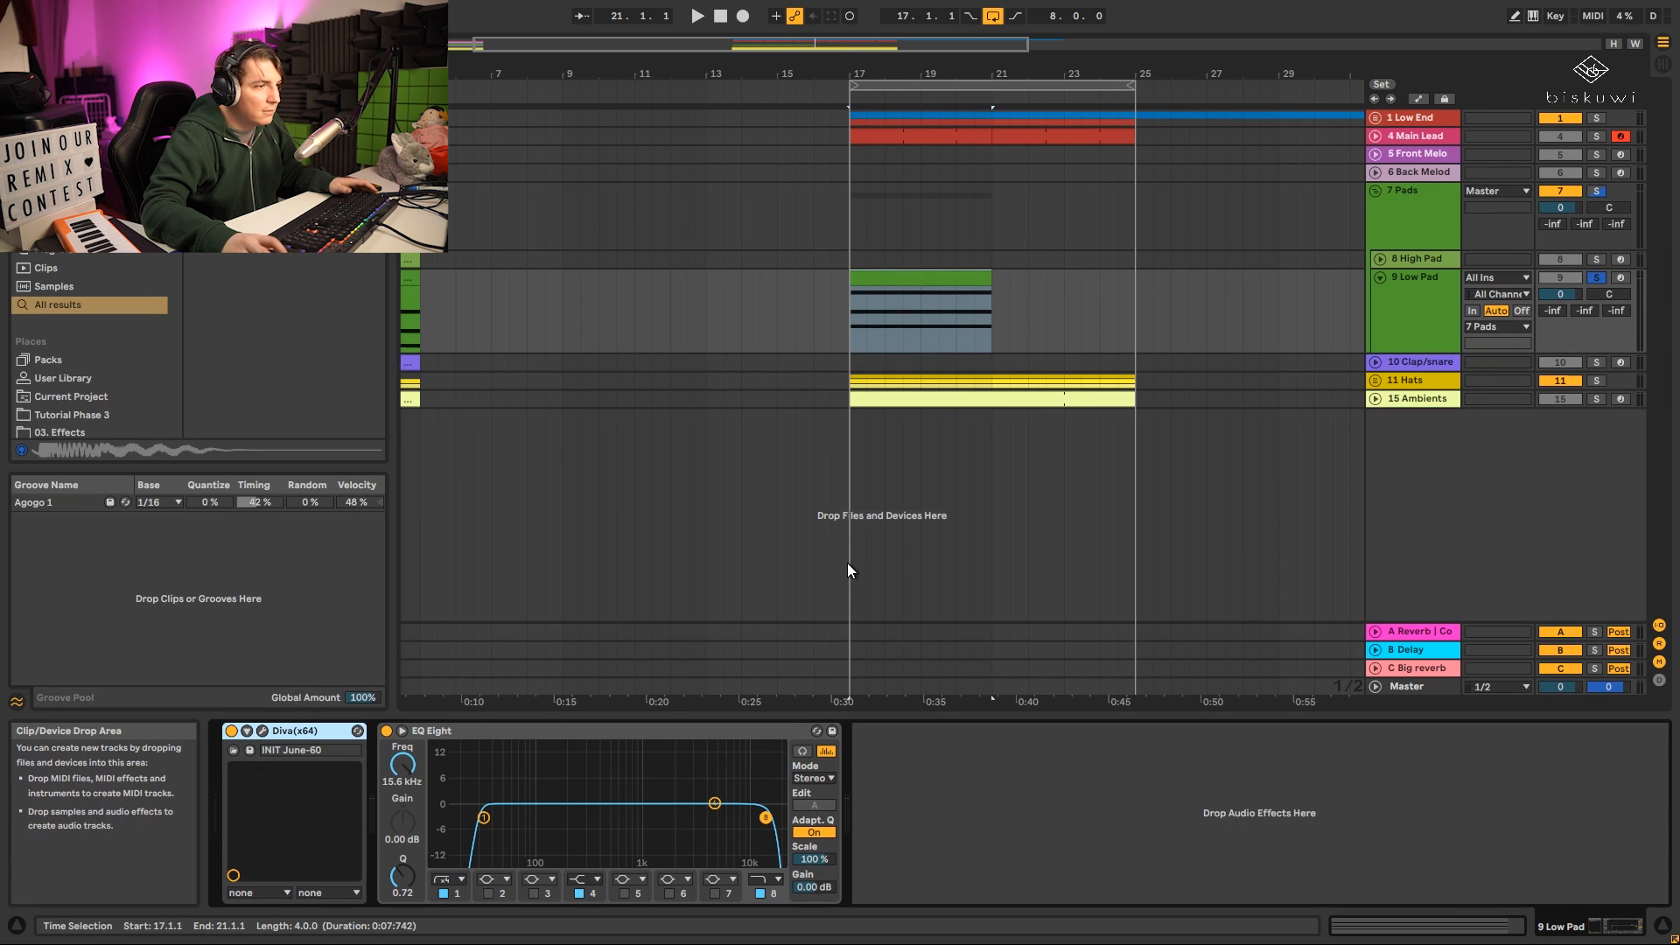
key(space)
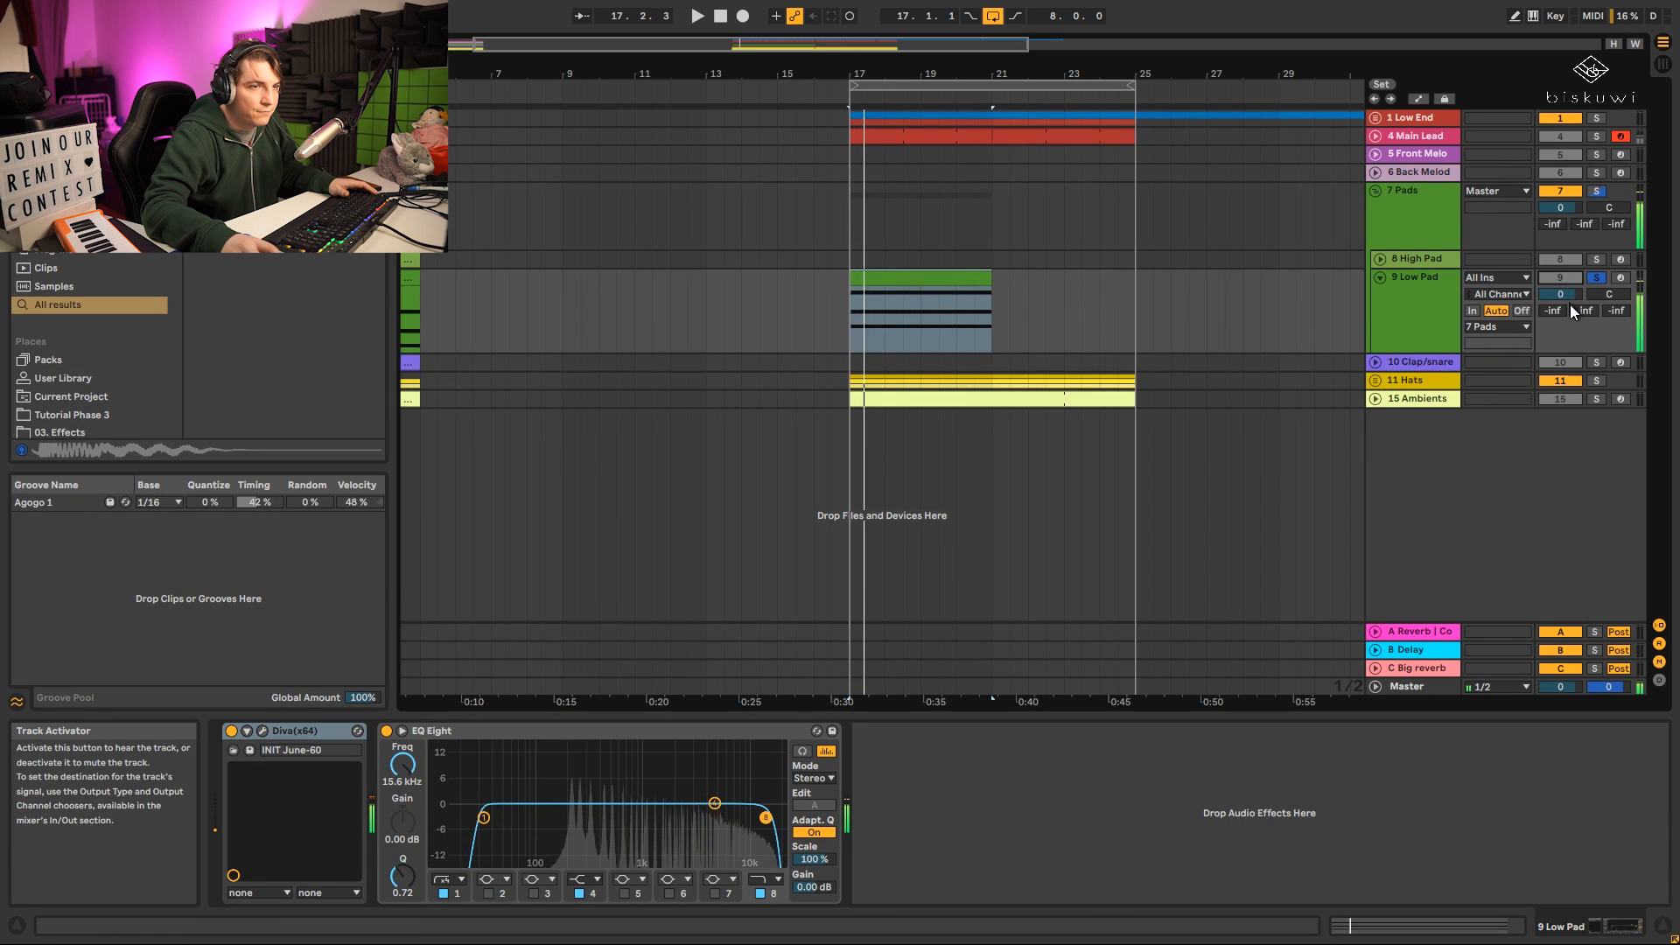
drag(1561, 295, 1560, 337)
key(space)
key(space)
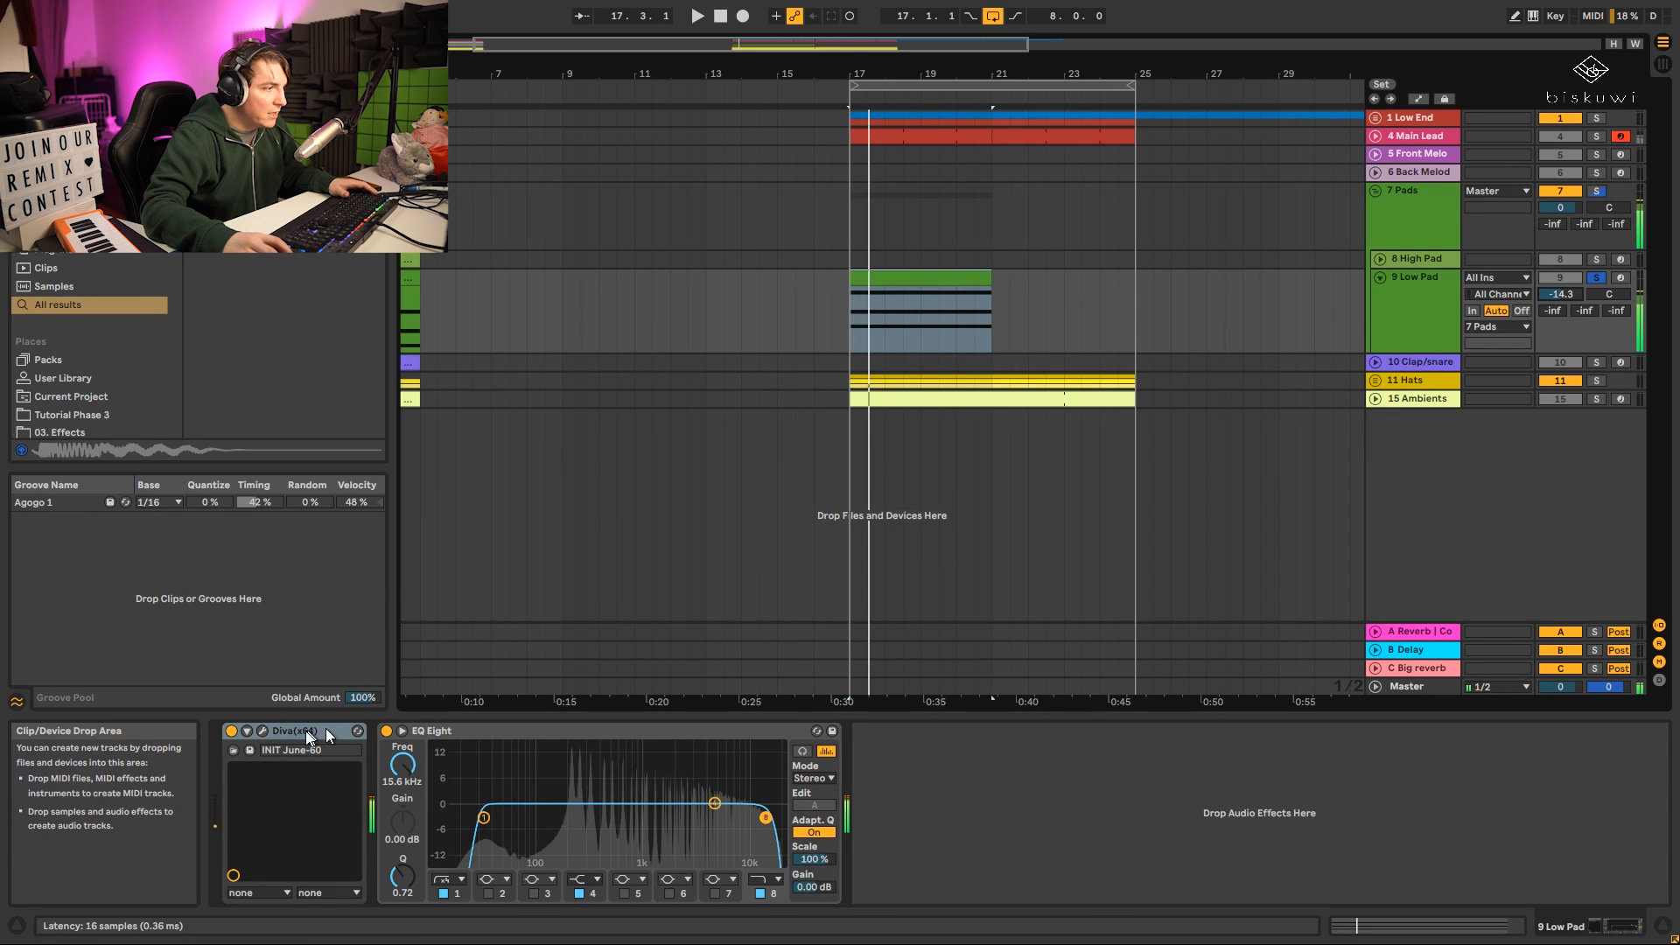
Lower Diva's filter cutoff to about 88 and enable the Chorus1 effect while auditioning the pad.
click(263, 730)
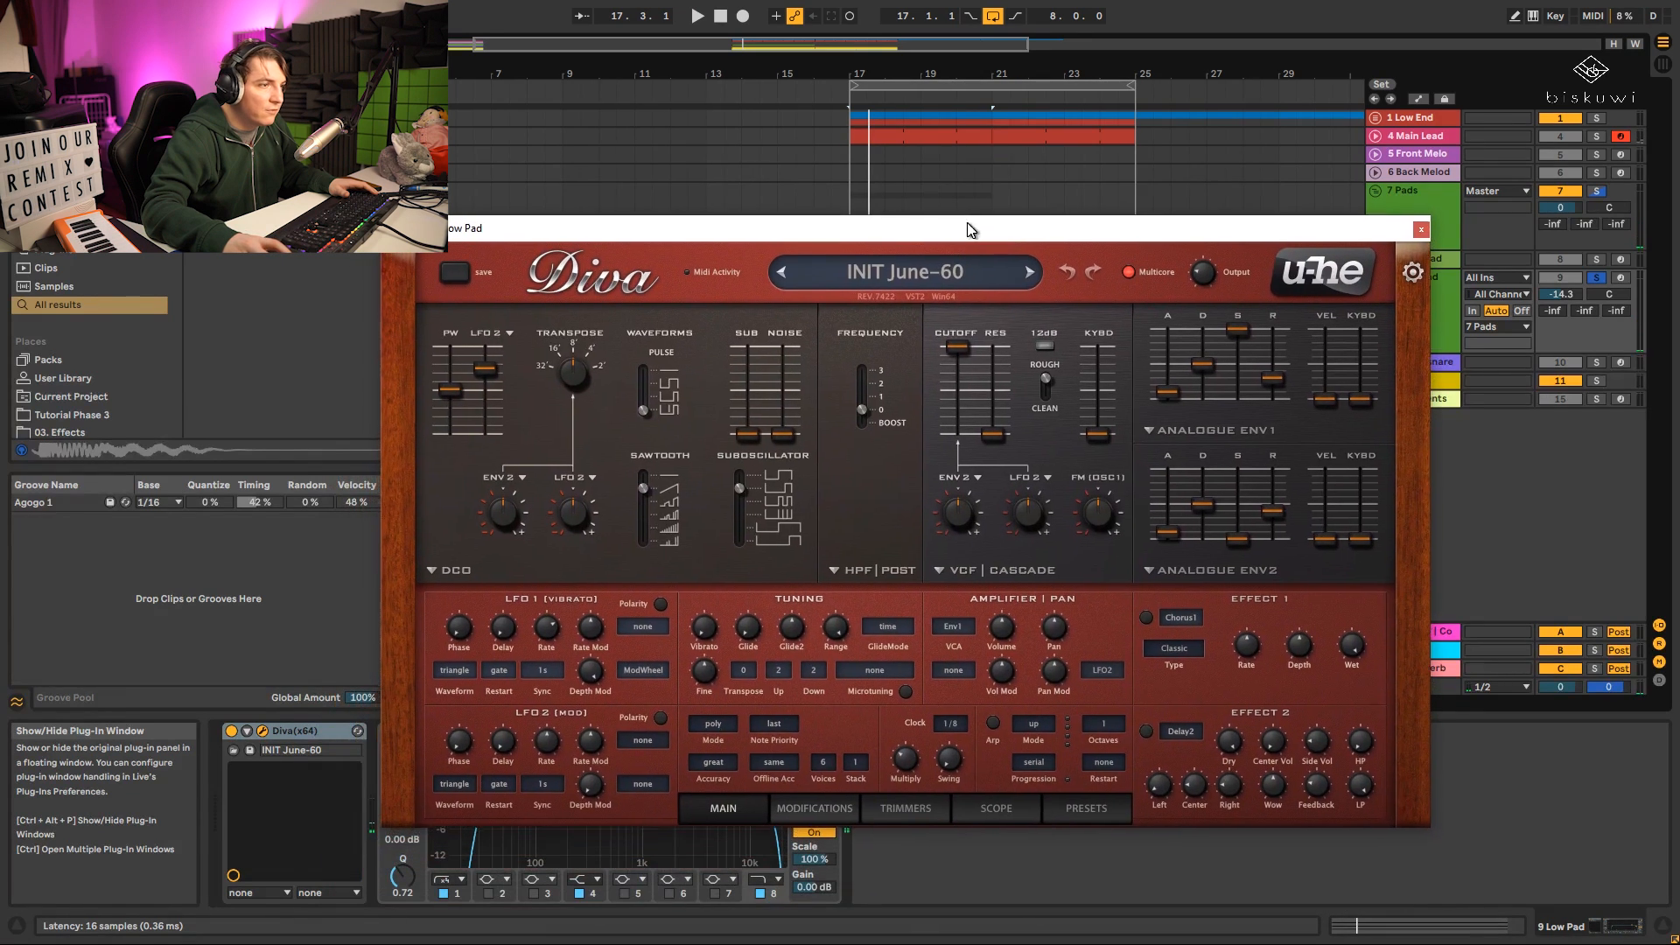
drag(958, 346, 980, 401)
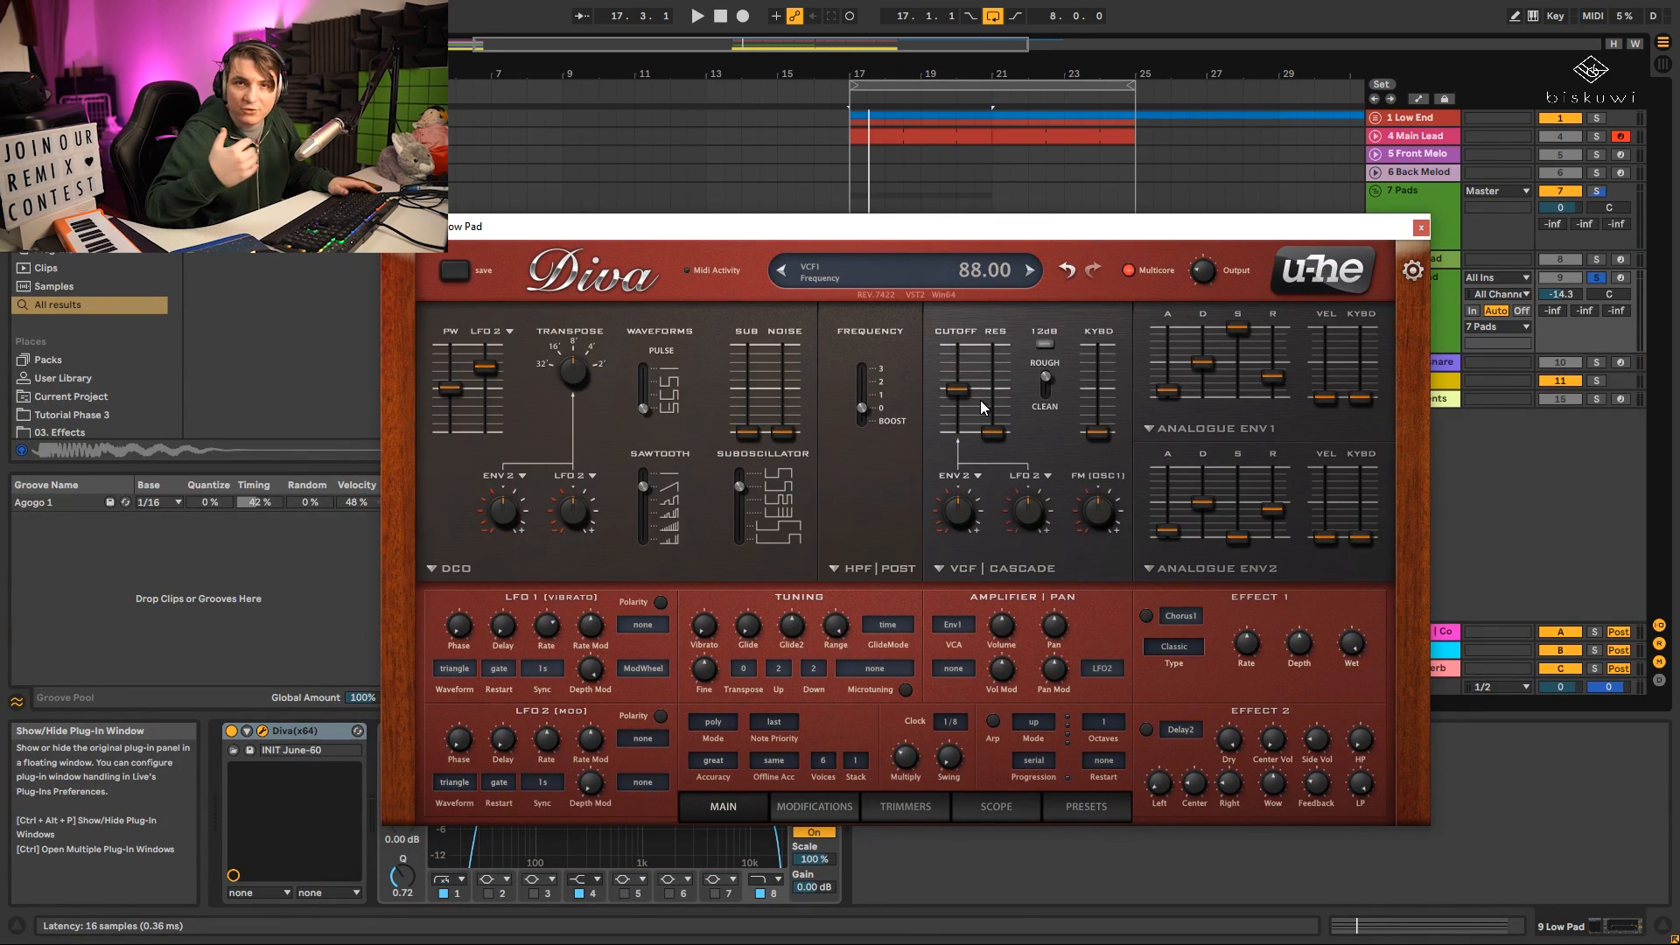
key(space)
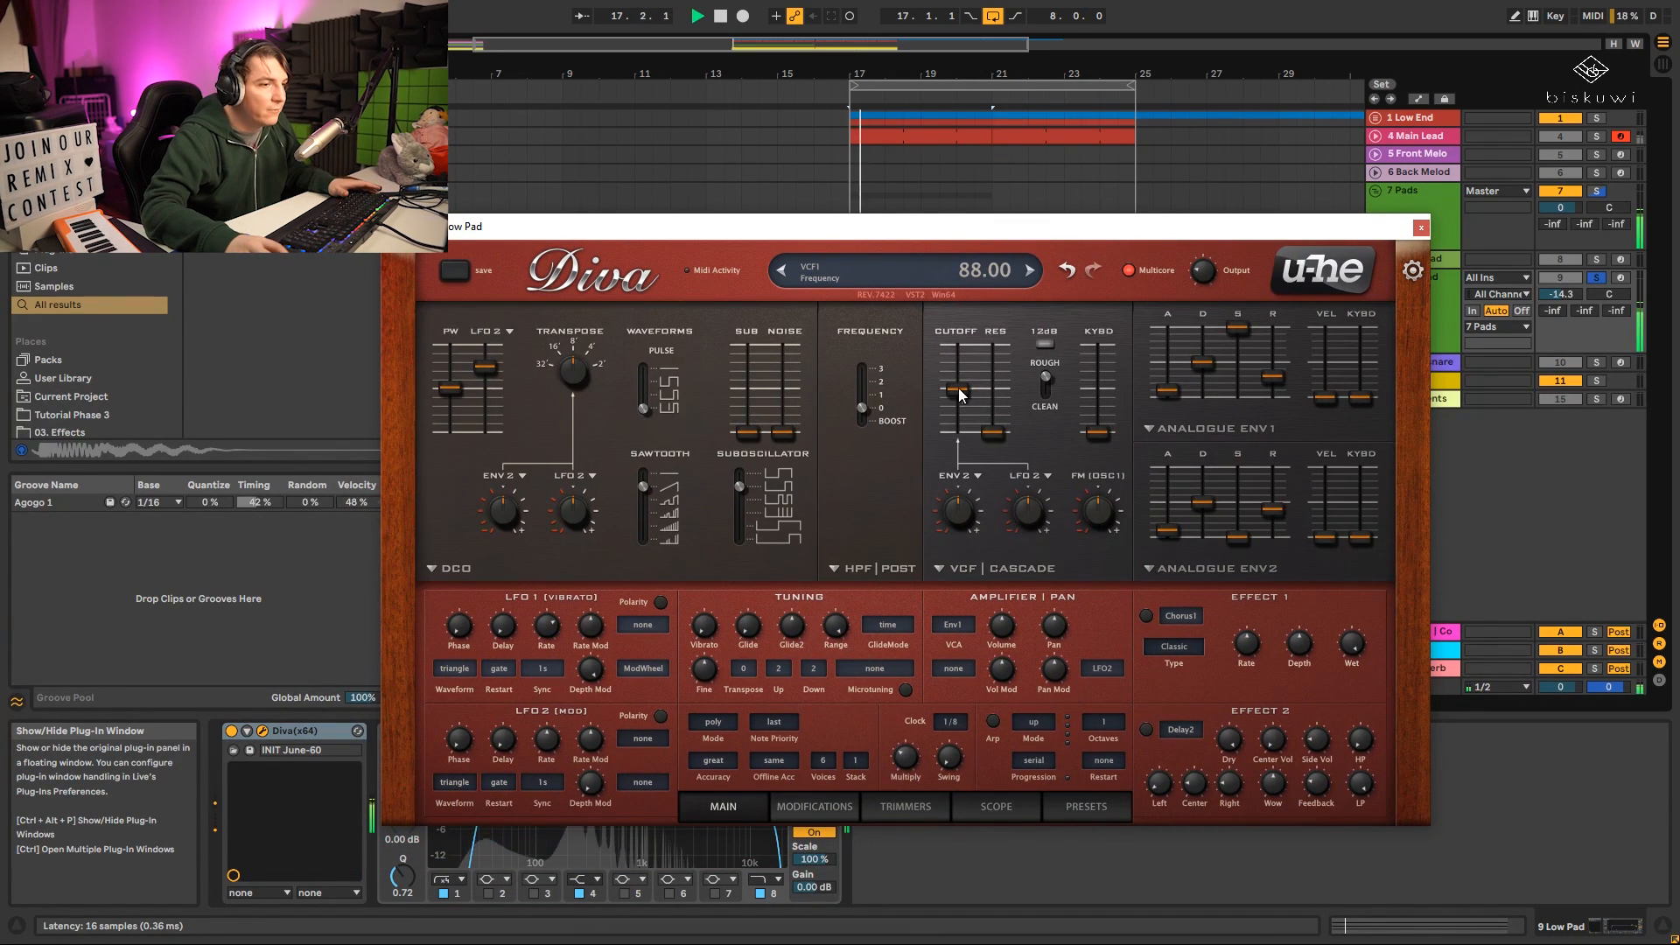
click(1145, 616)
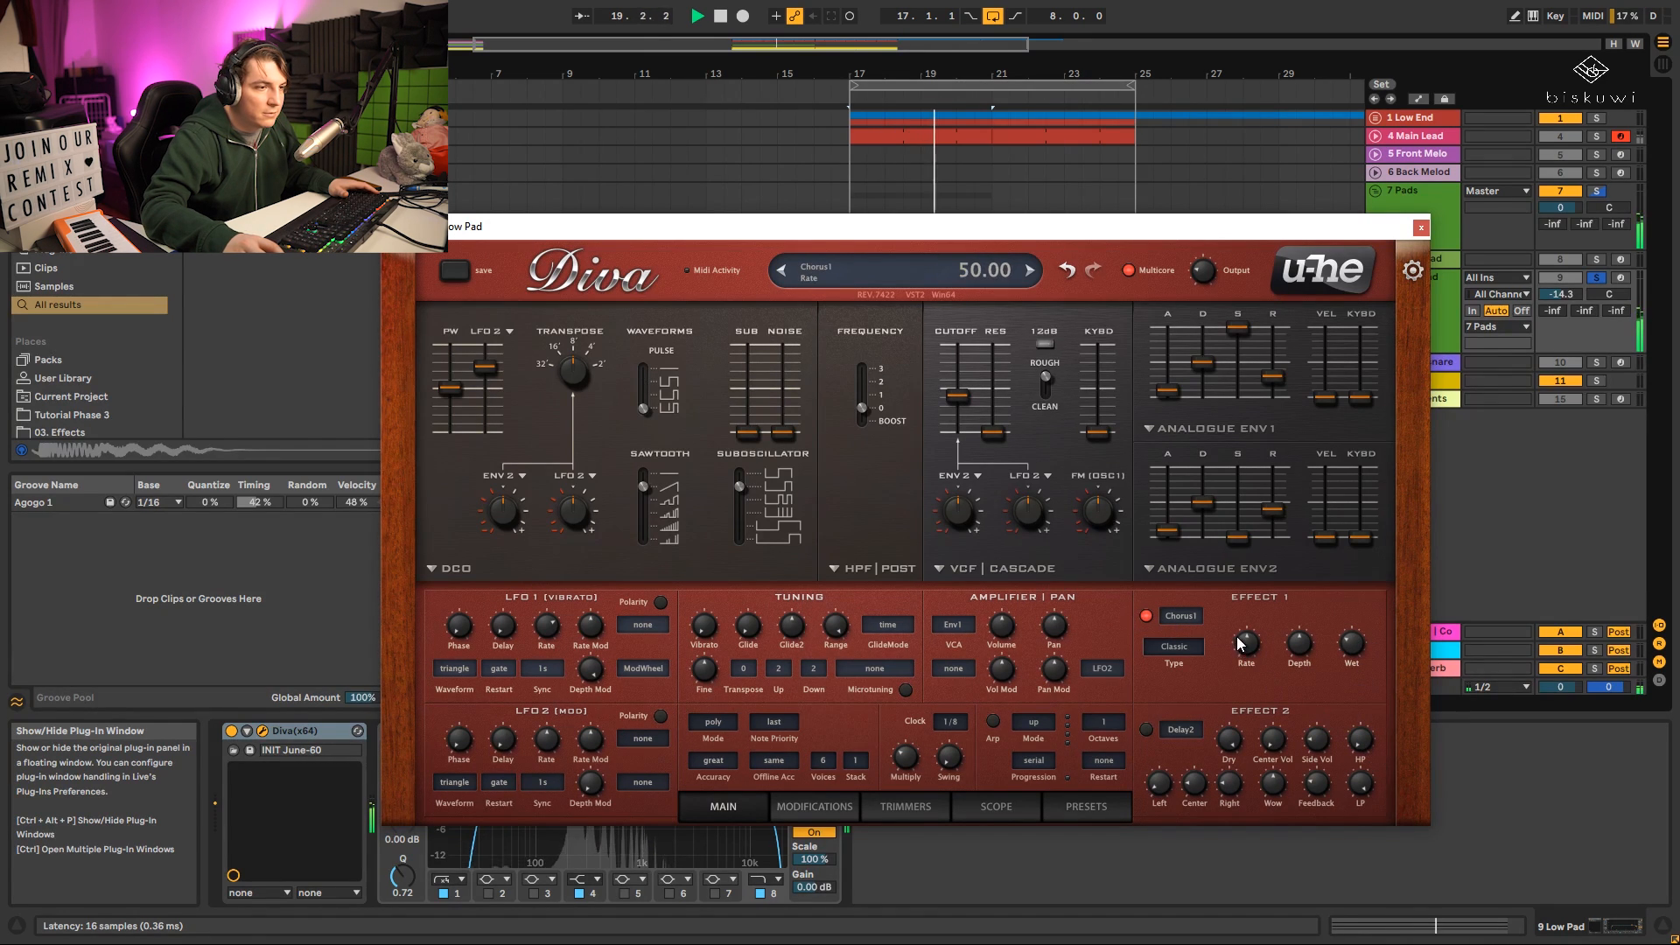
drag(1246, 642, 1244, 647)
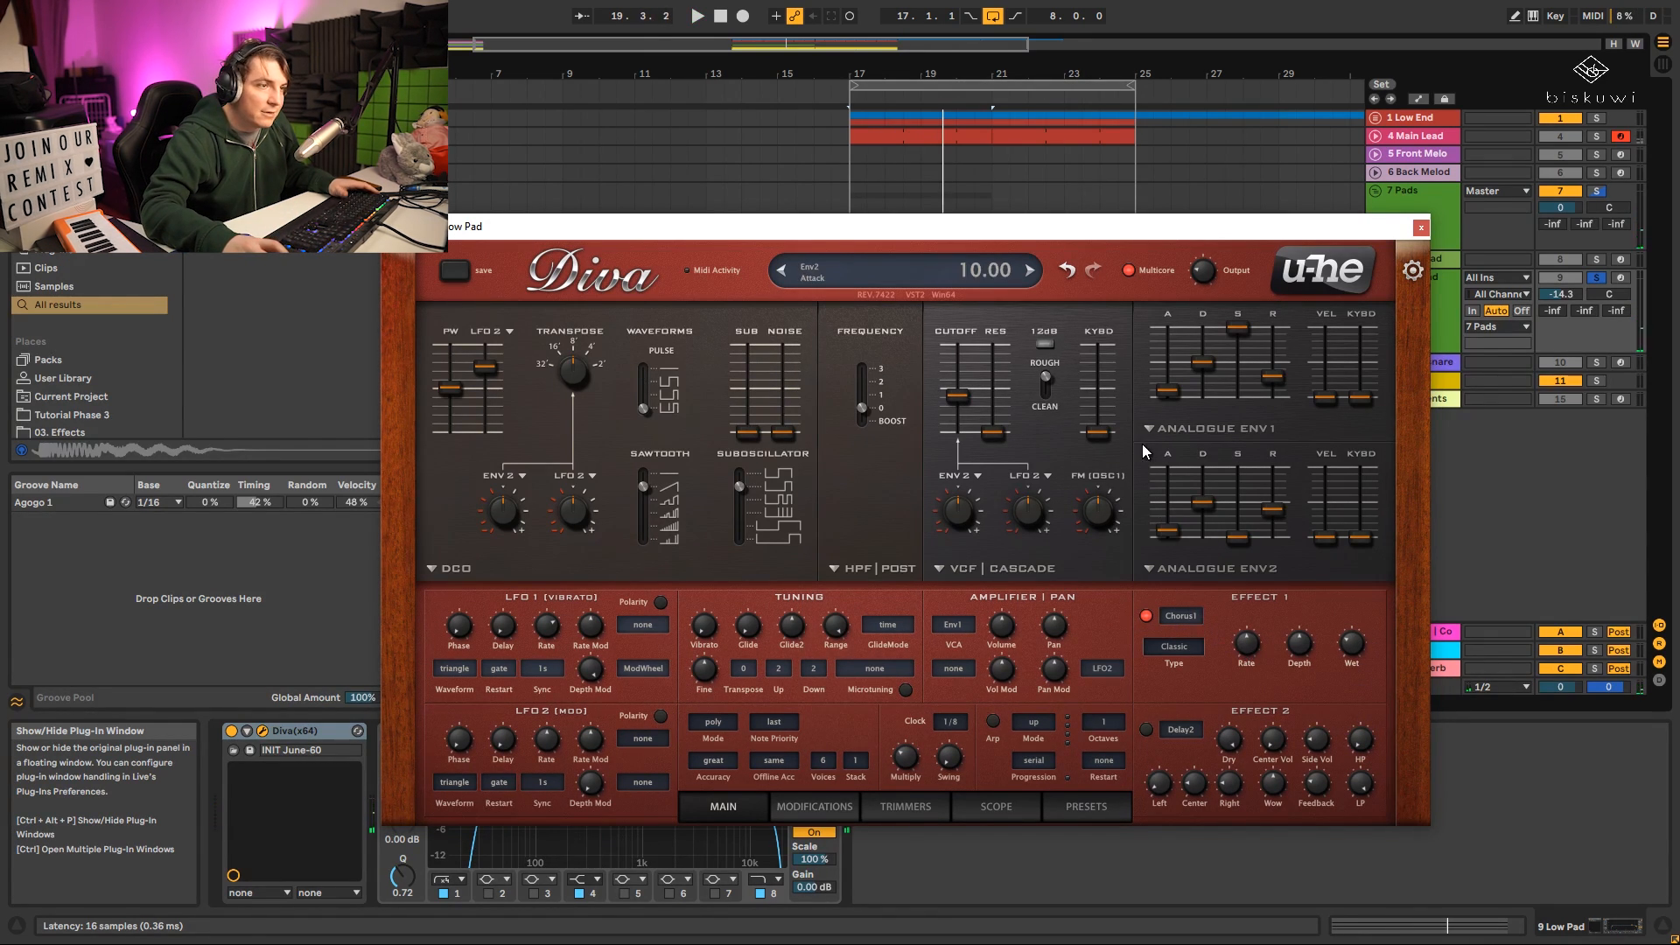
Raise the attack of both Diva envelopes during playback, bringing Envelope 2's attack to 48.
key(space)
drag(1174, 384, 1172, 361)
drag(1172, 533, 1173, 500)
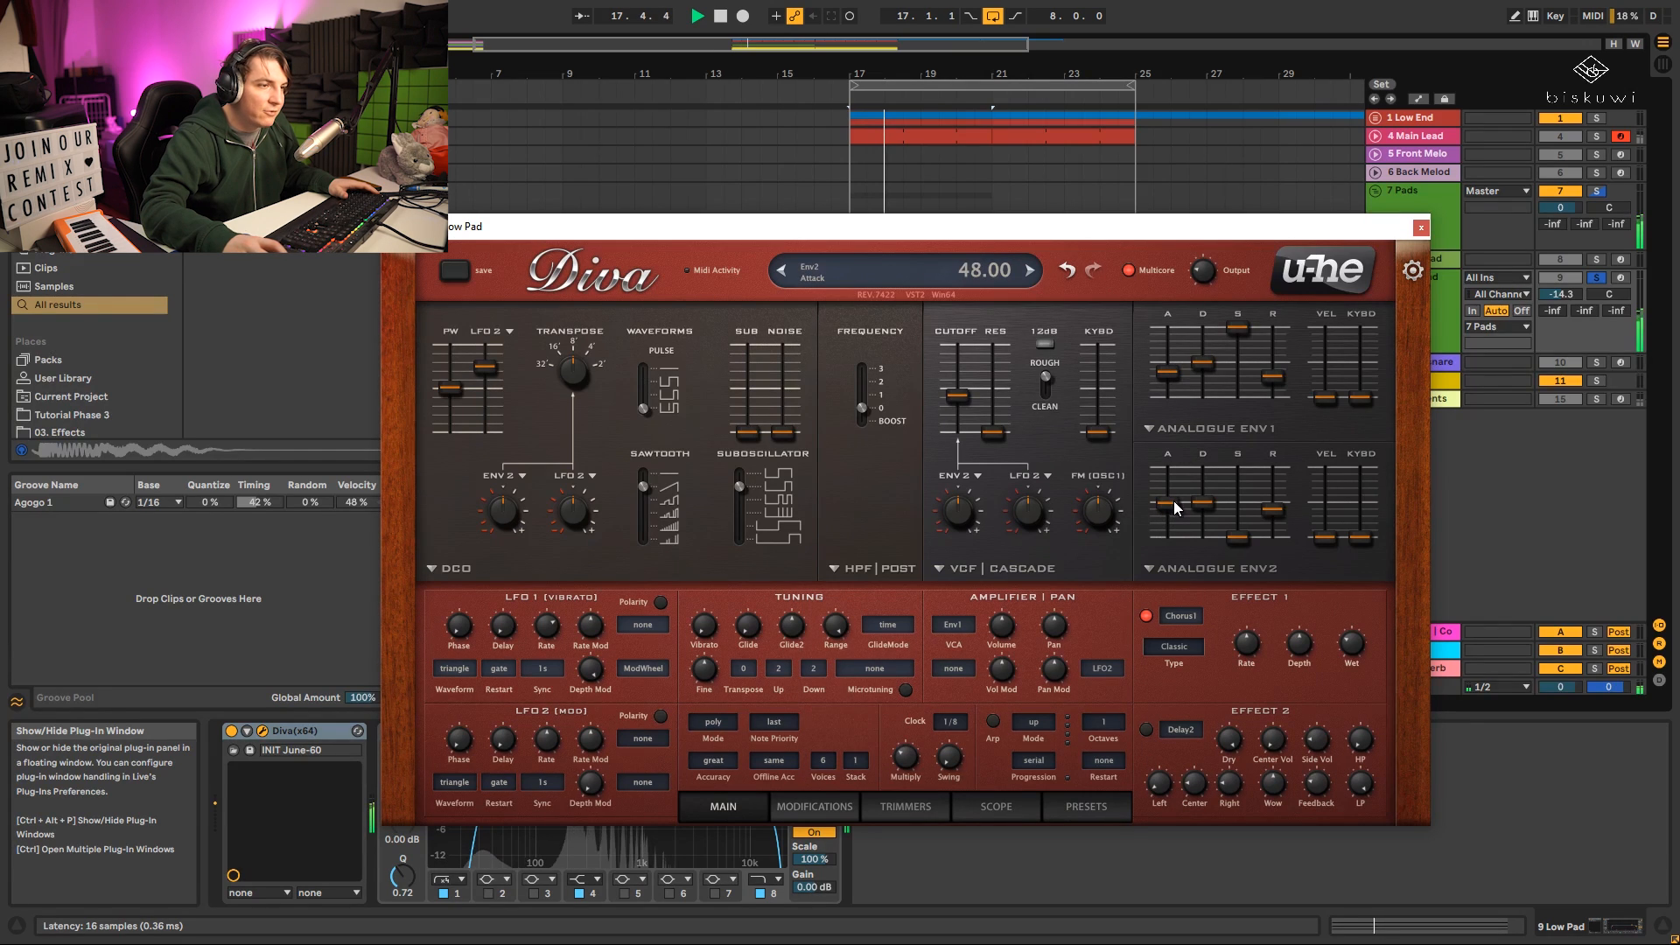
key(space)
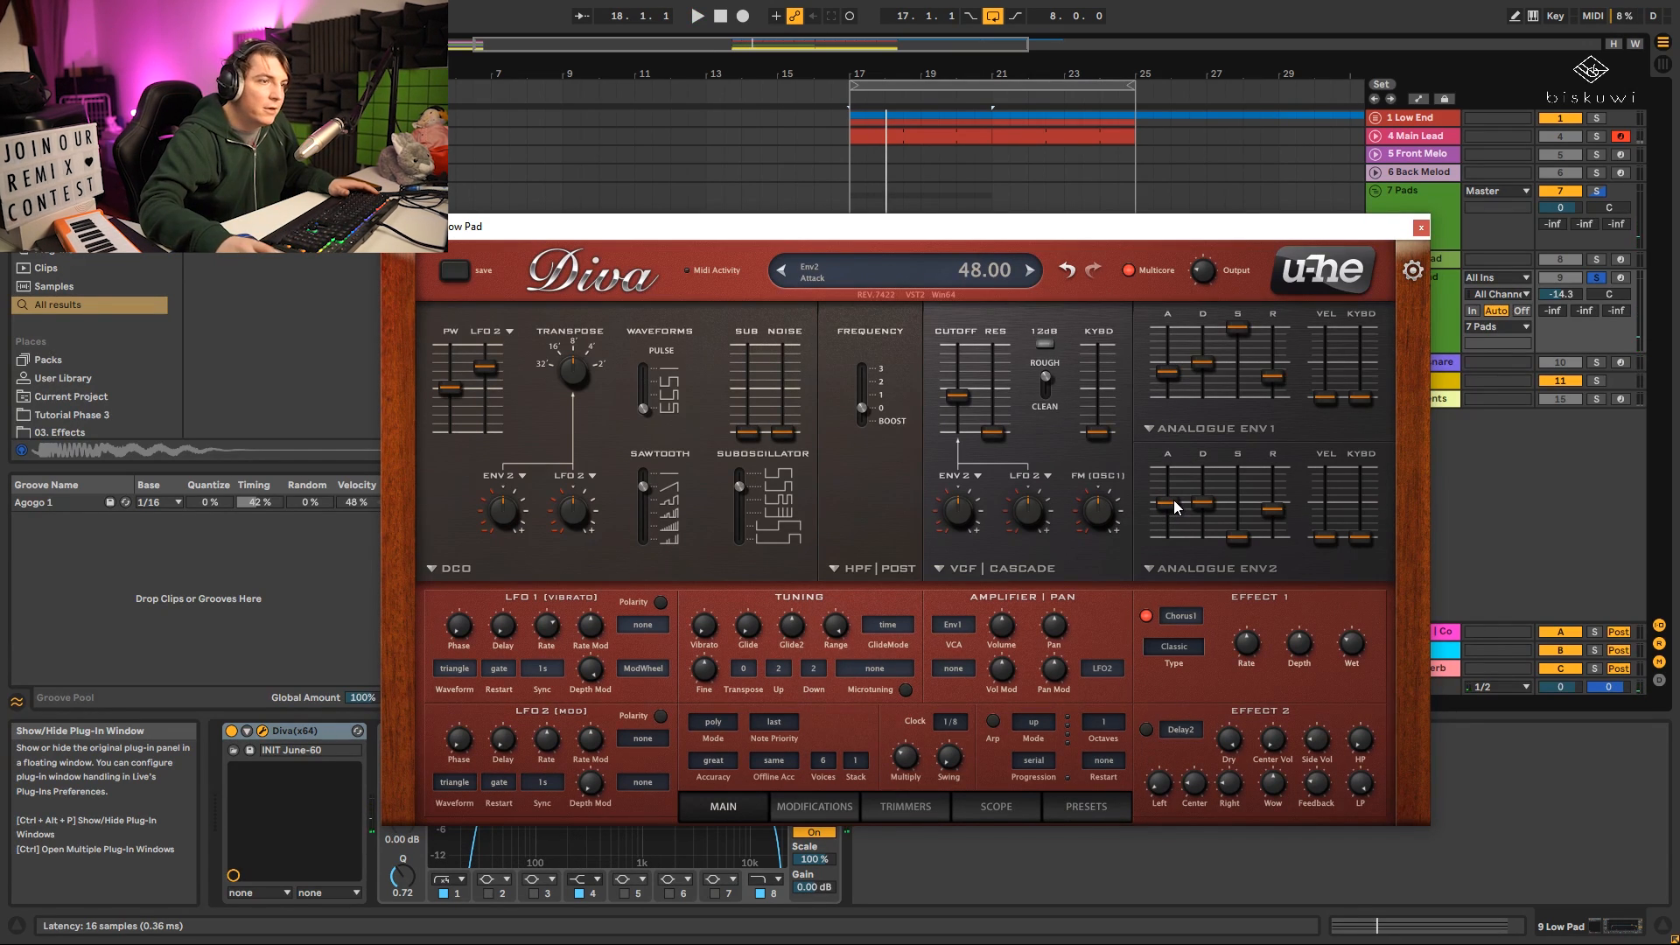
Lower Envelope 1's sustain to about halfway, raise Envelope 2's sustain and slightly reduce its attack while listening to the pad.
drag(1242, 329, 1253, 382)
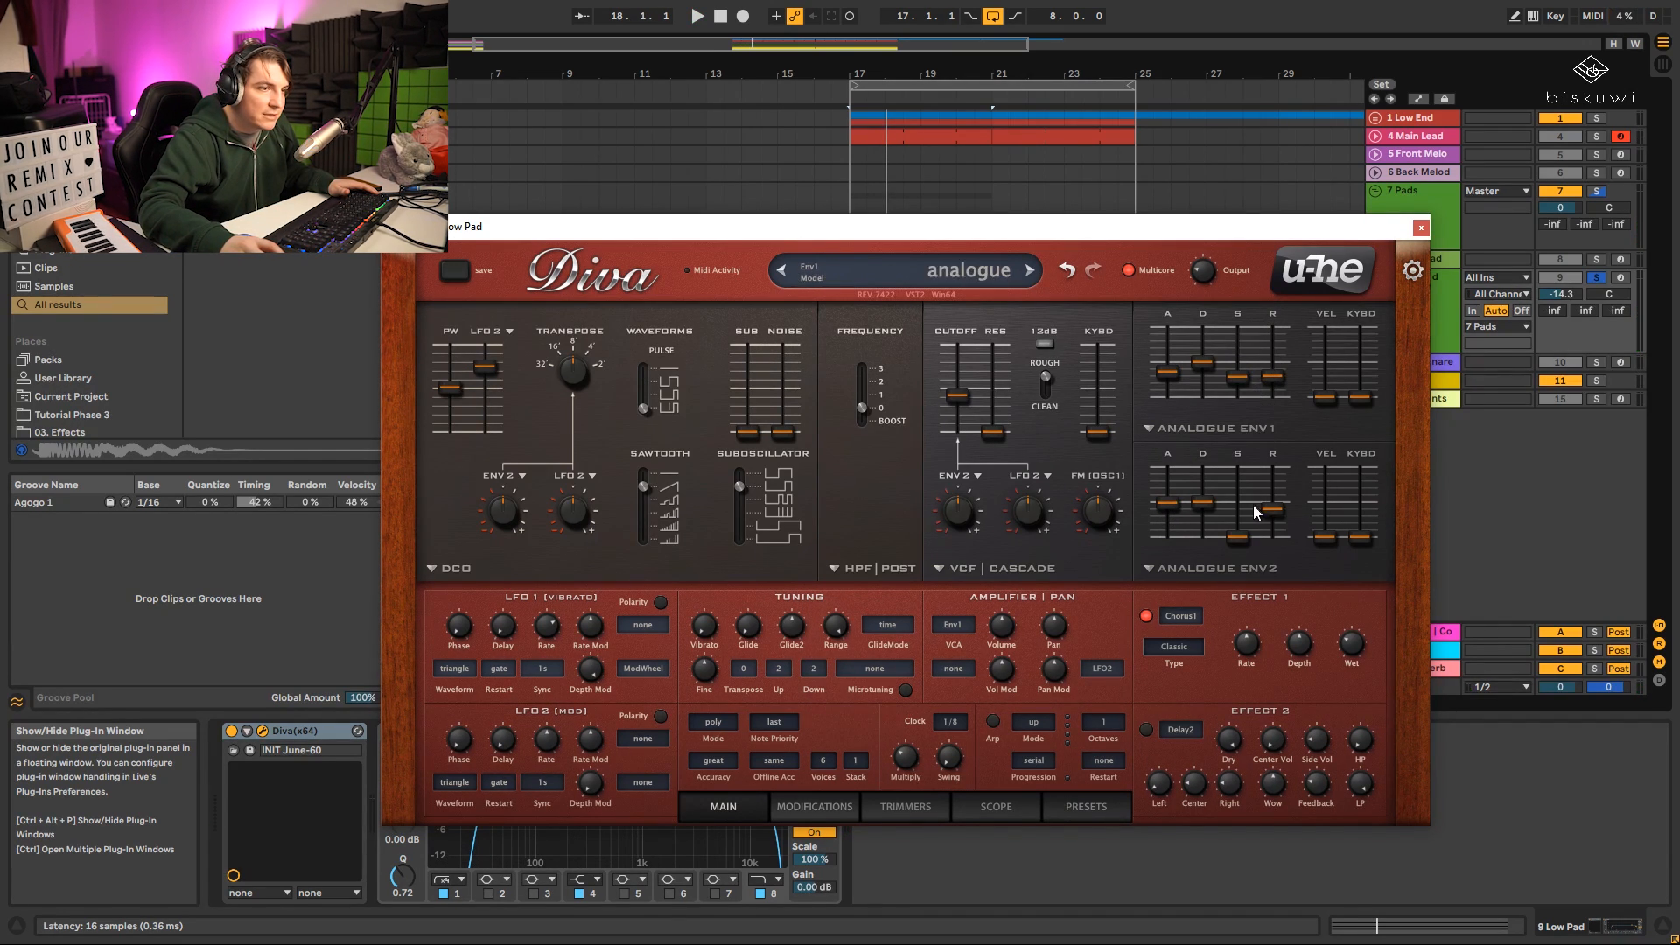
key(space)
drag(1173, 505, 1176, 510)
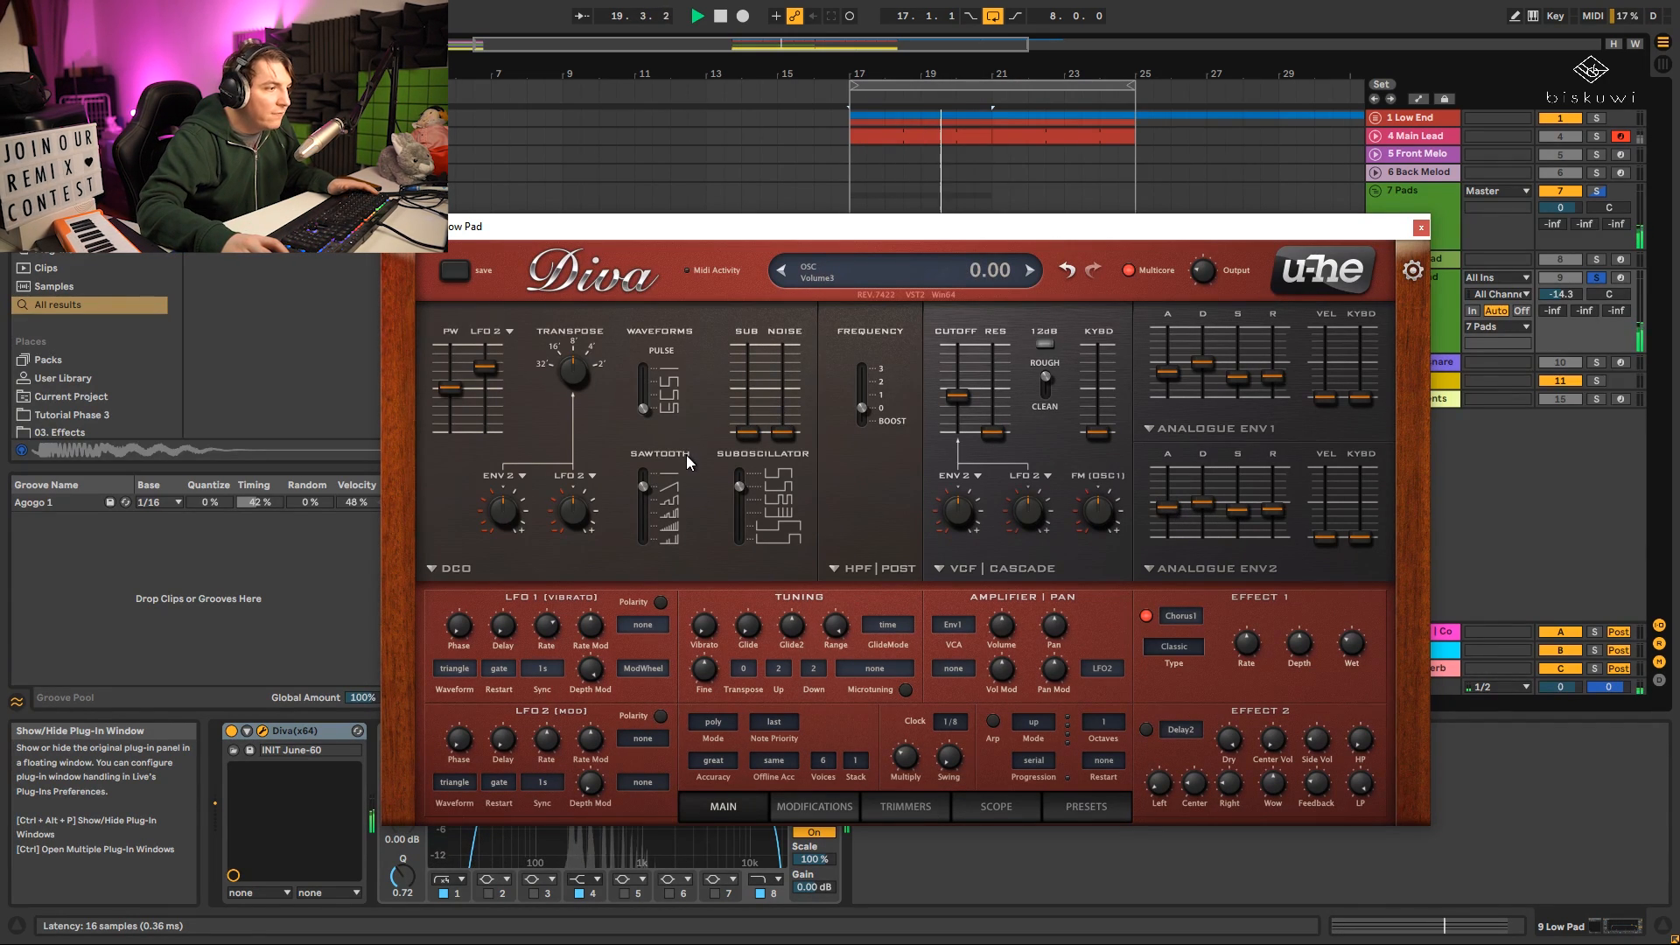
key(space)
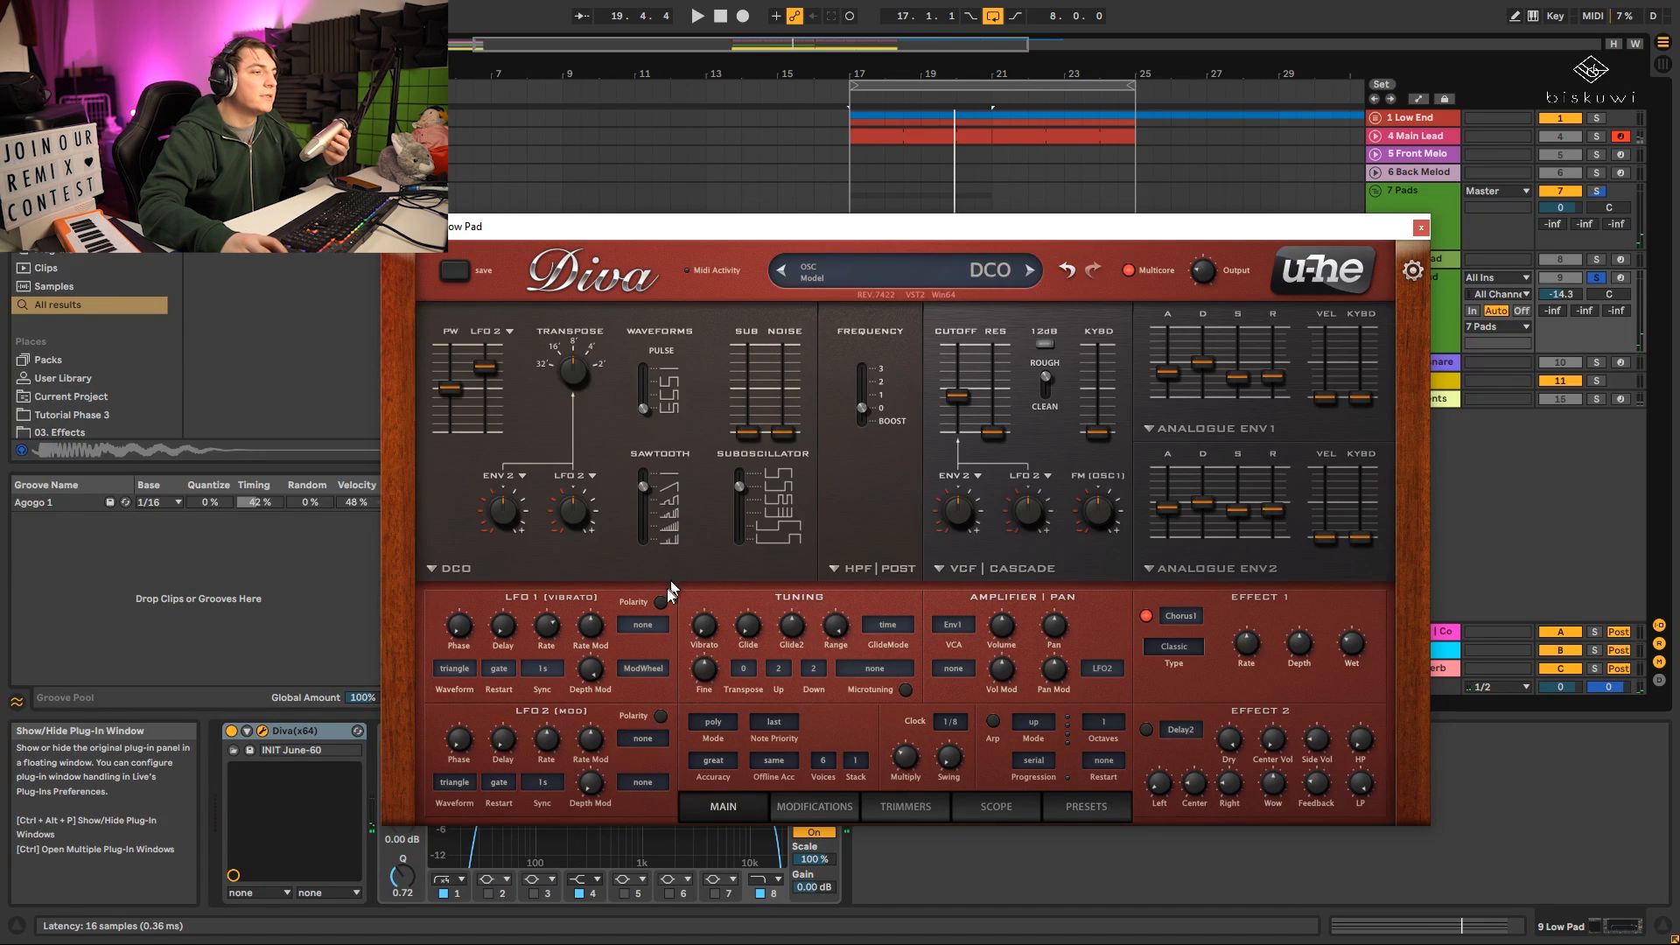
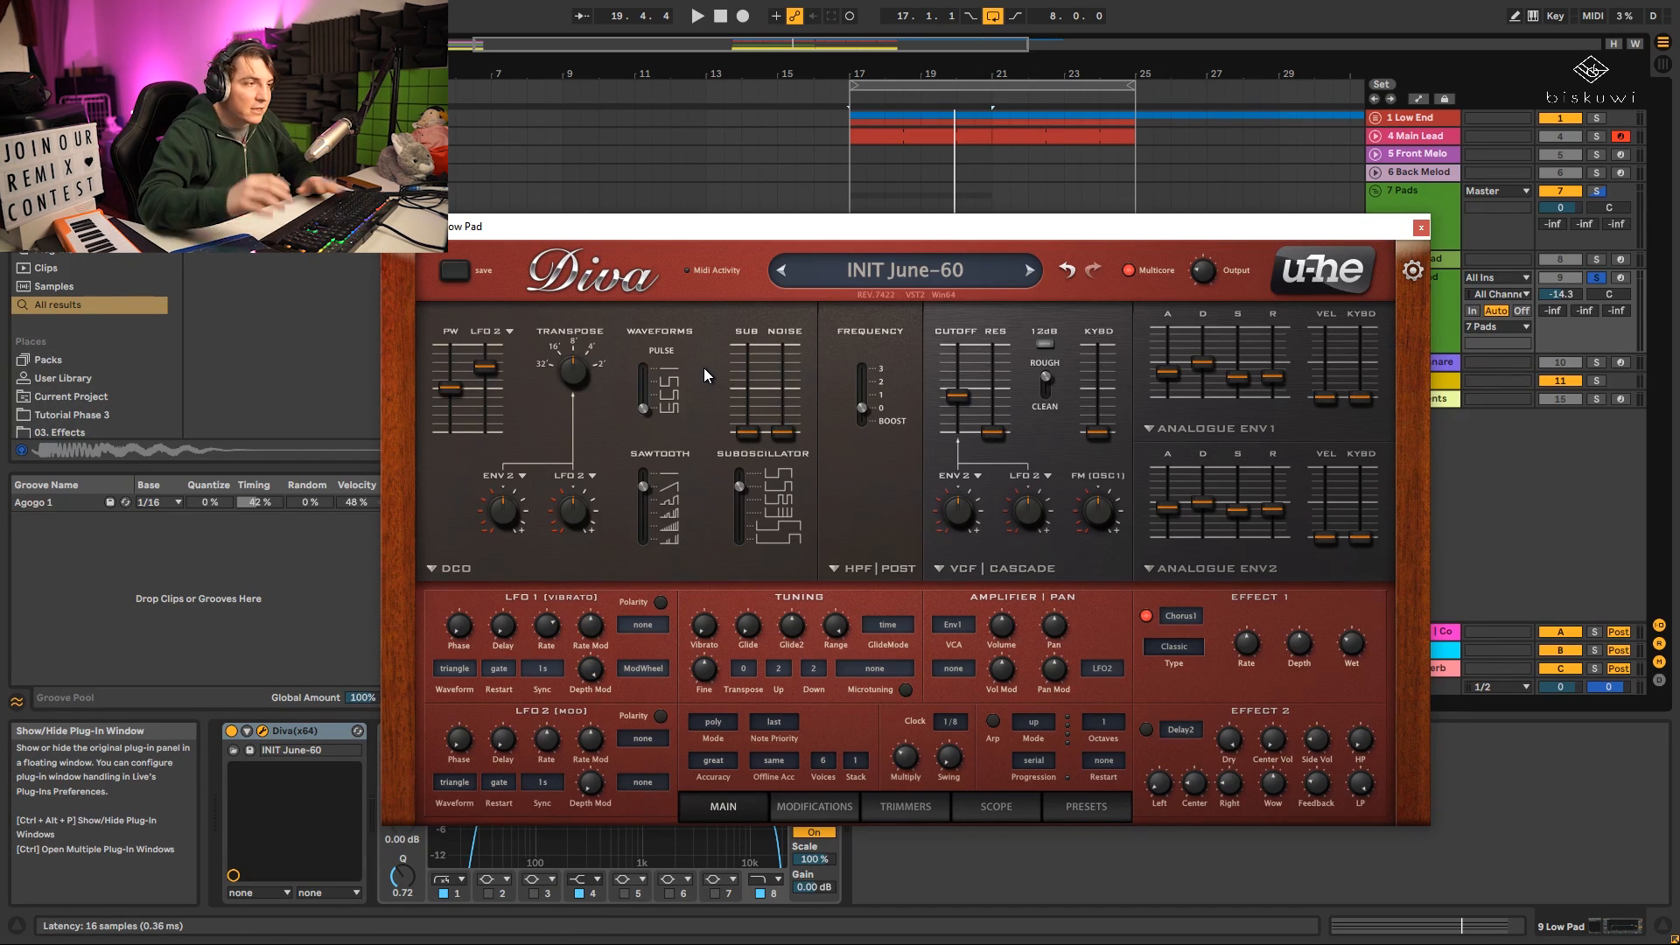
Enable Diva's Effect 2 with the Plate2 reverb while the pad plays, and close the synth window.
key(space)
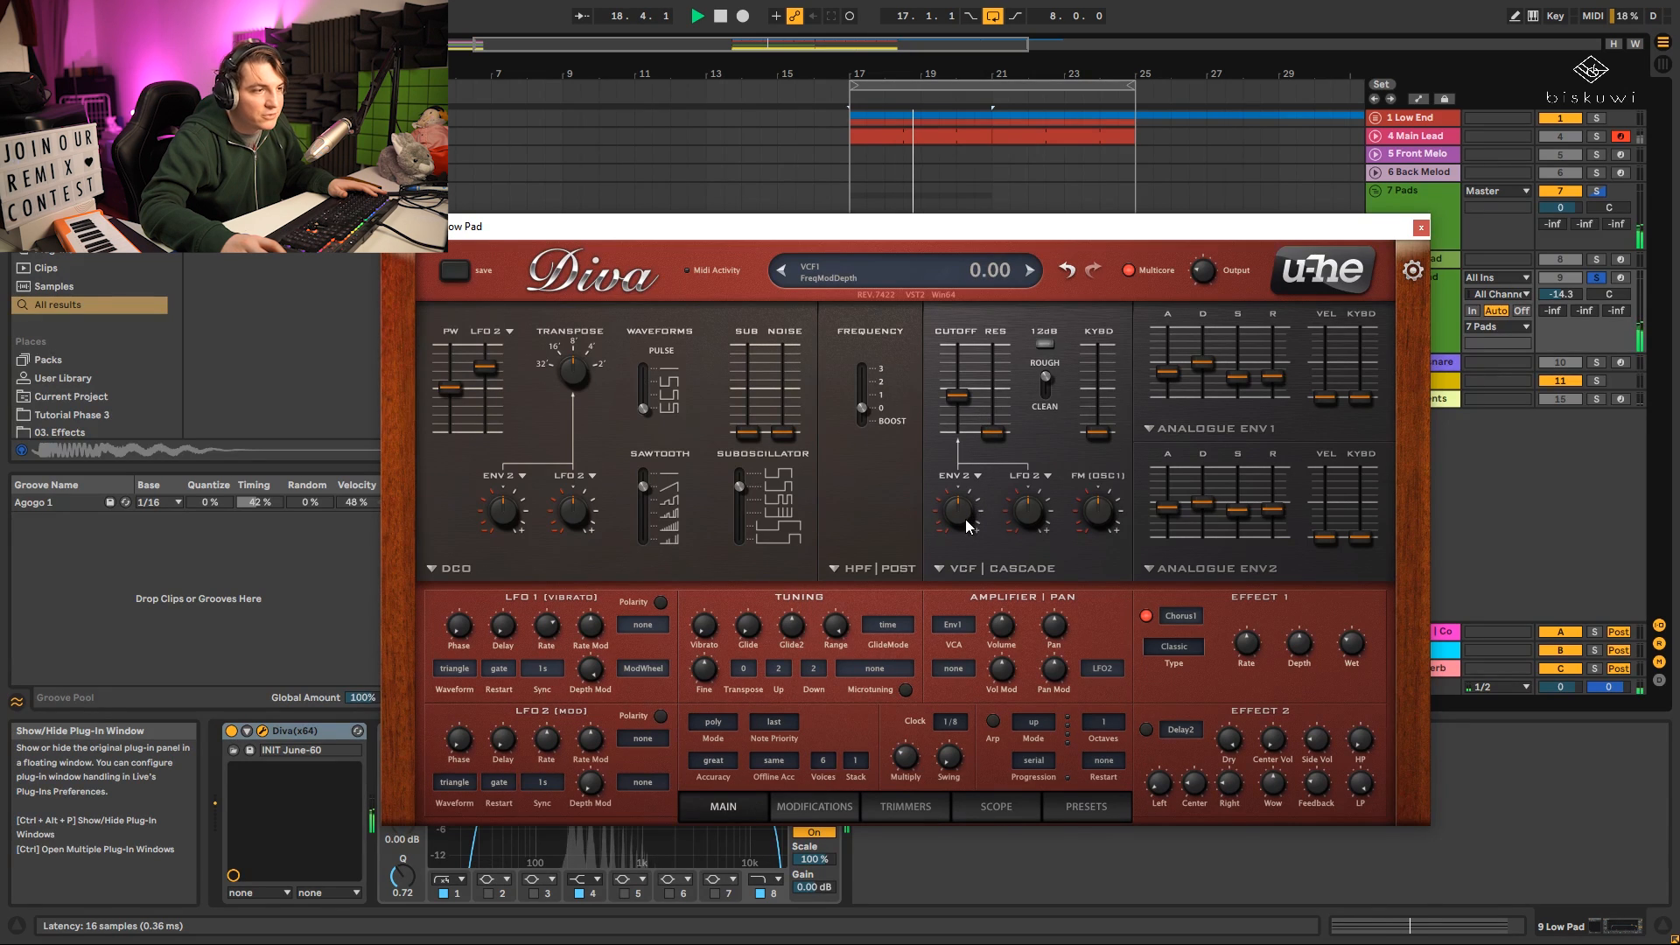
click(1145, 729)
click(1192, 737)
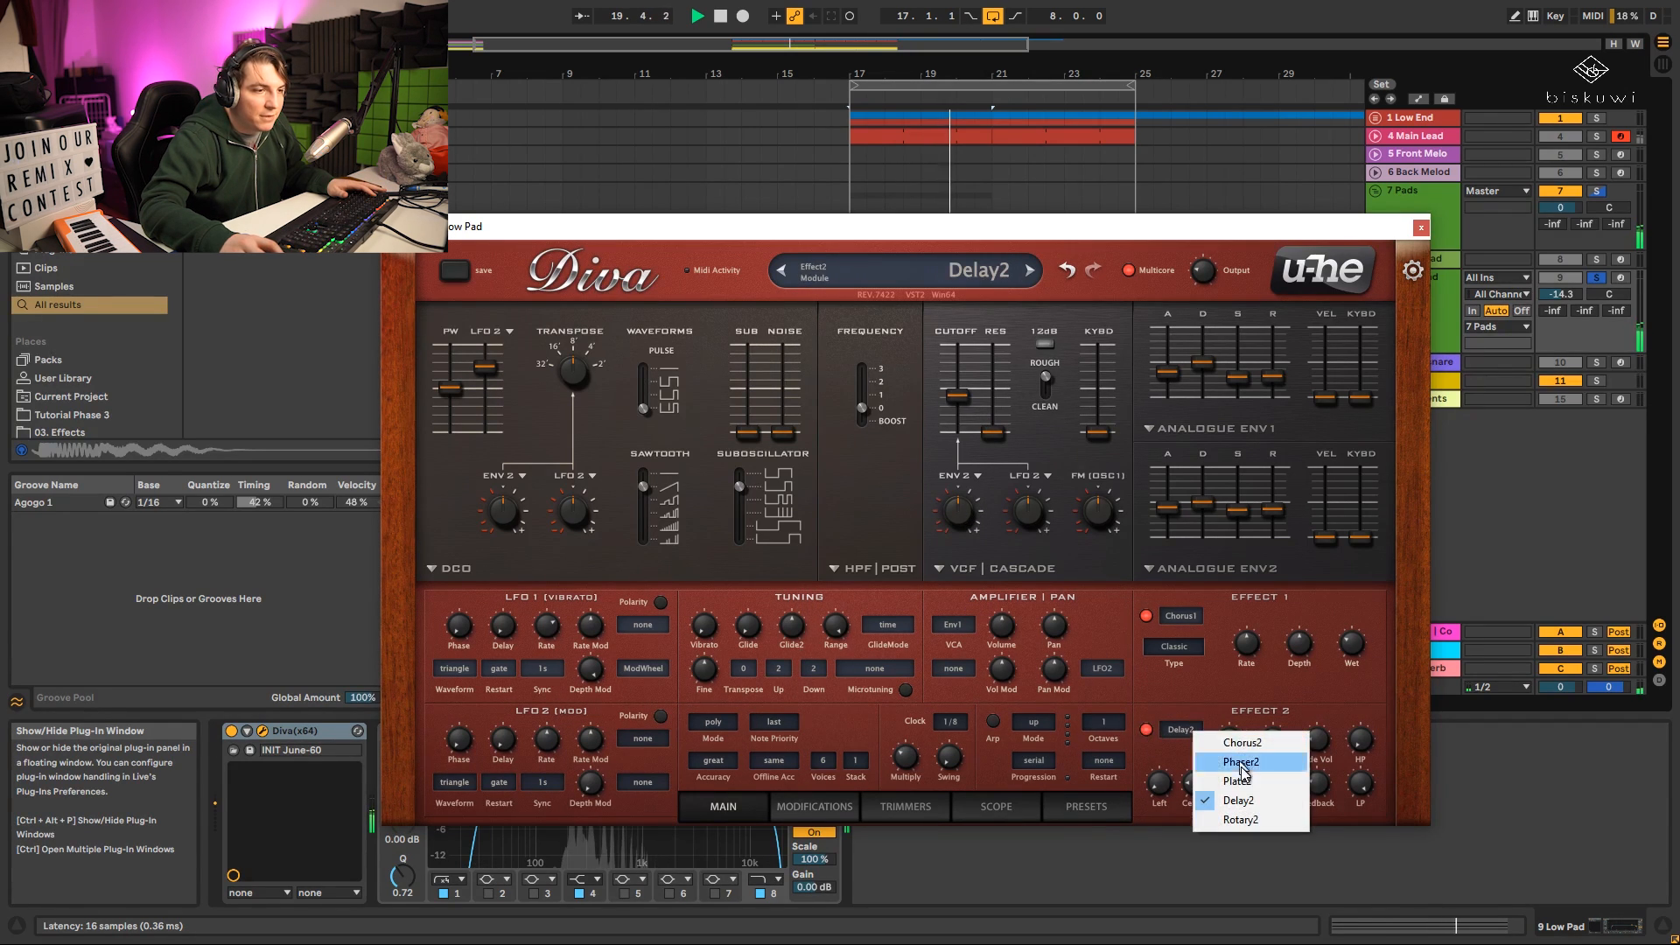
click(1229, 773)
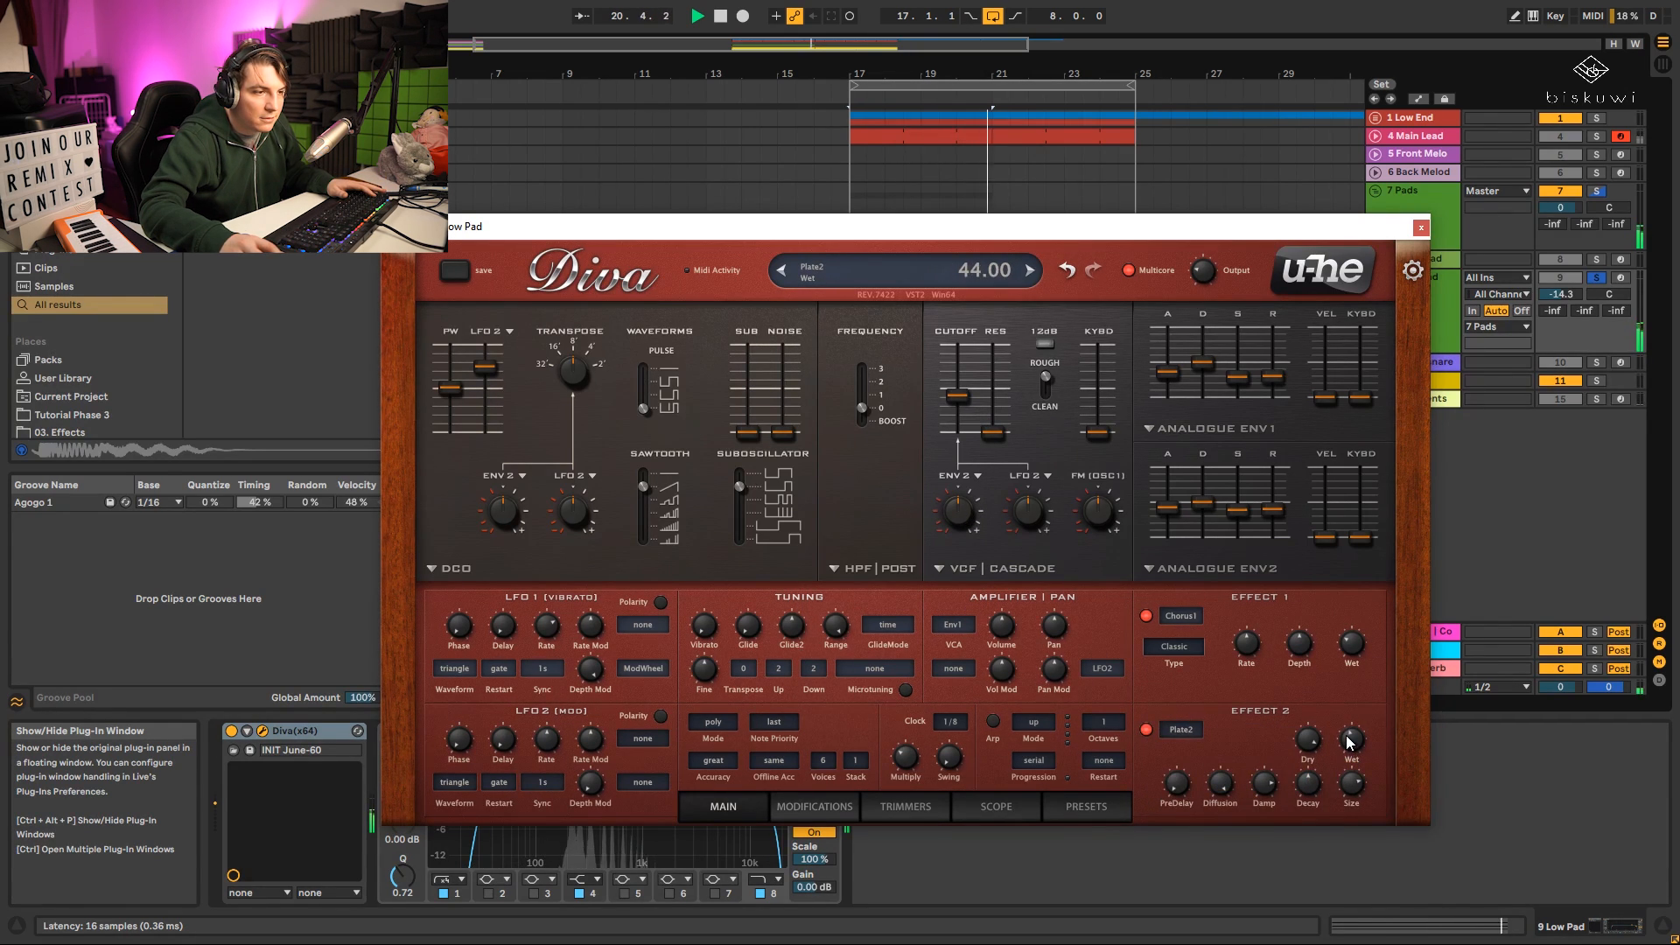
click(1420, 226)
Extend the Low Pad clip to bar 25 and set the unsoloed track's volume to -9.5 dB against the full loop.
drag(987, 278, 1134, 277)
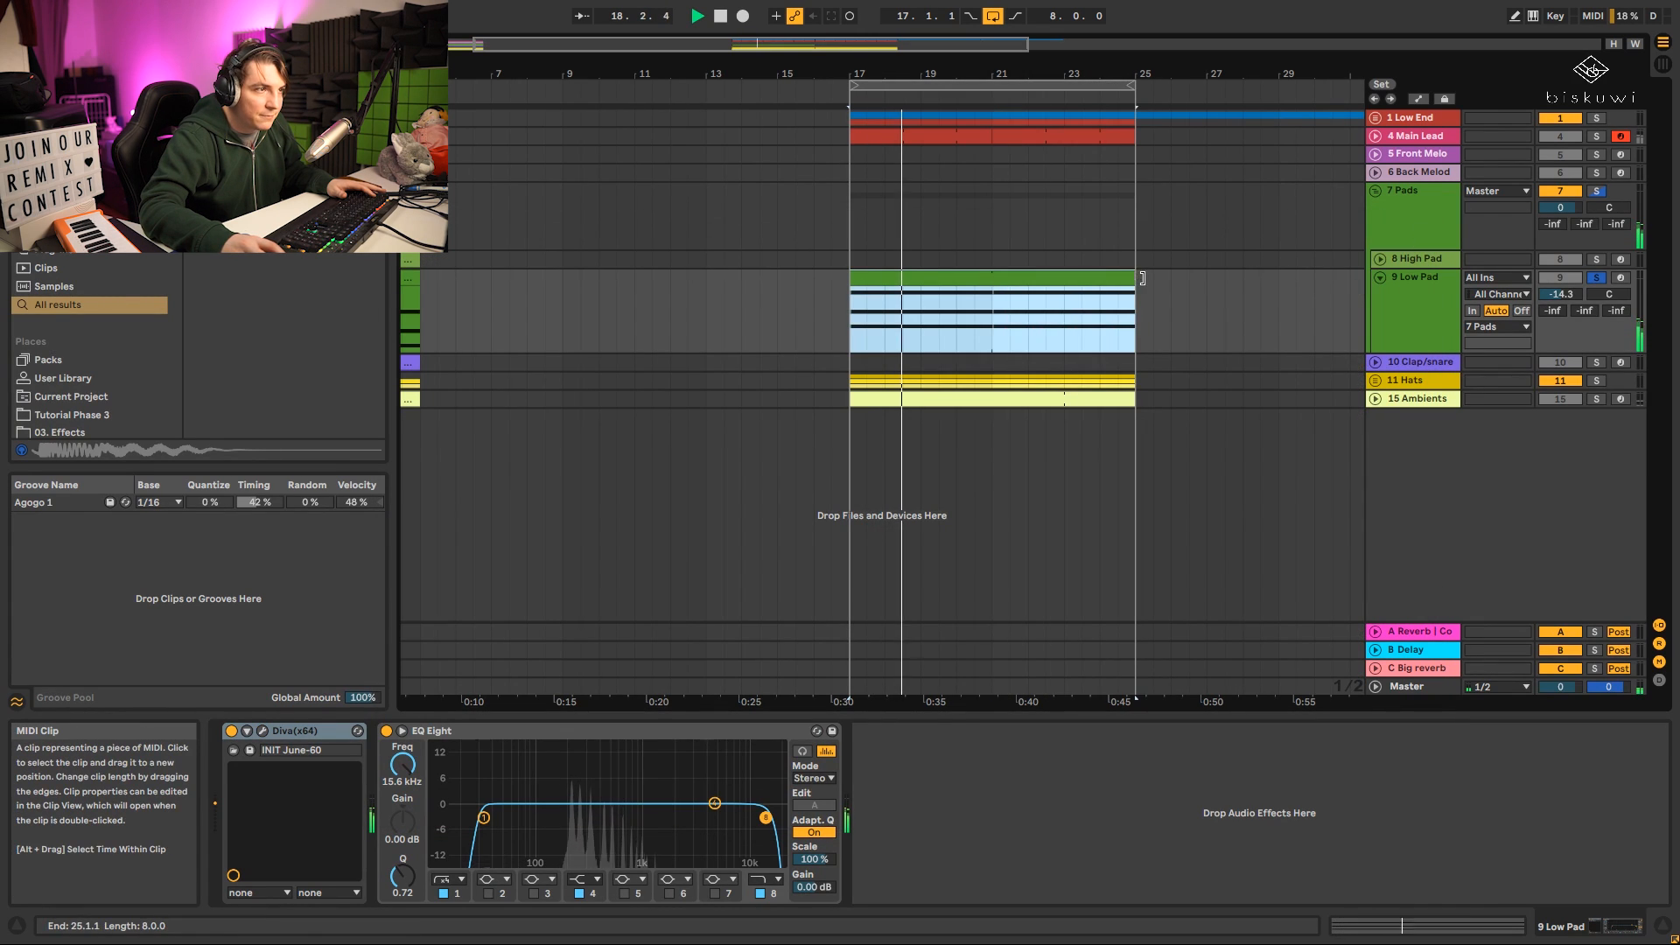
click(1593, 277)
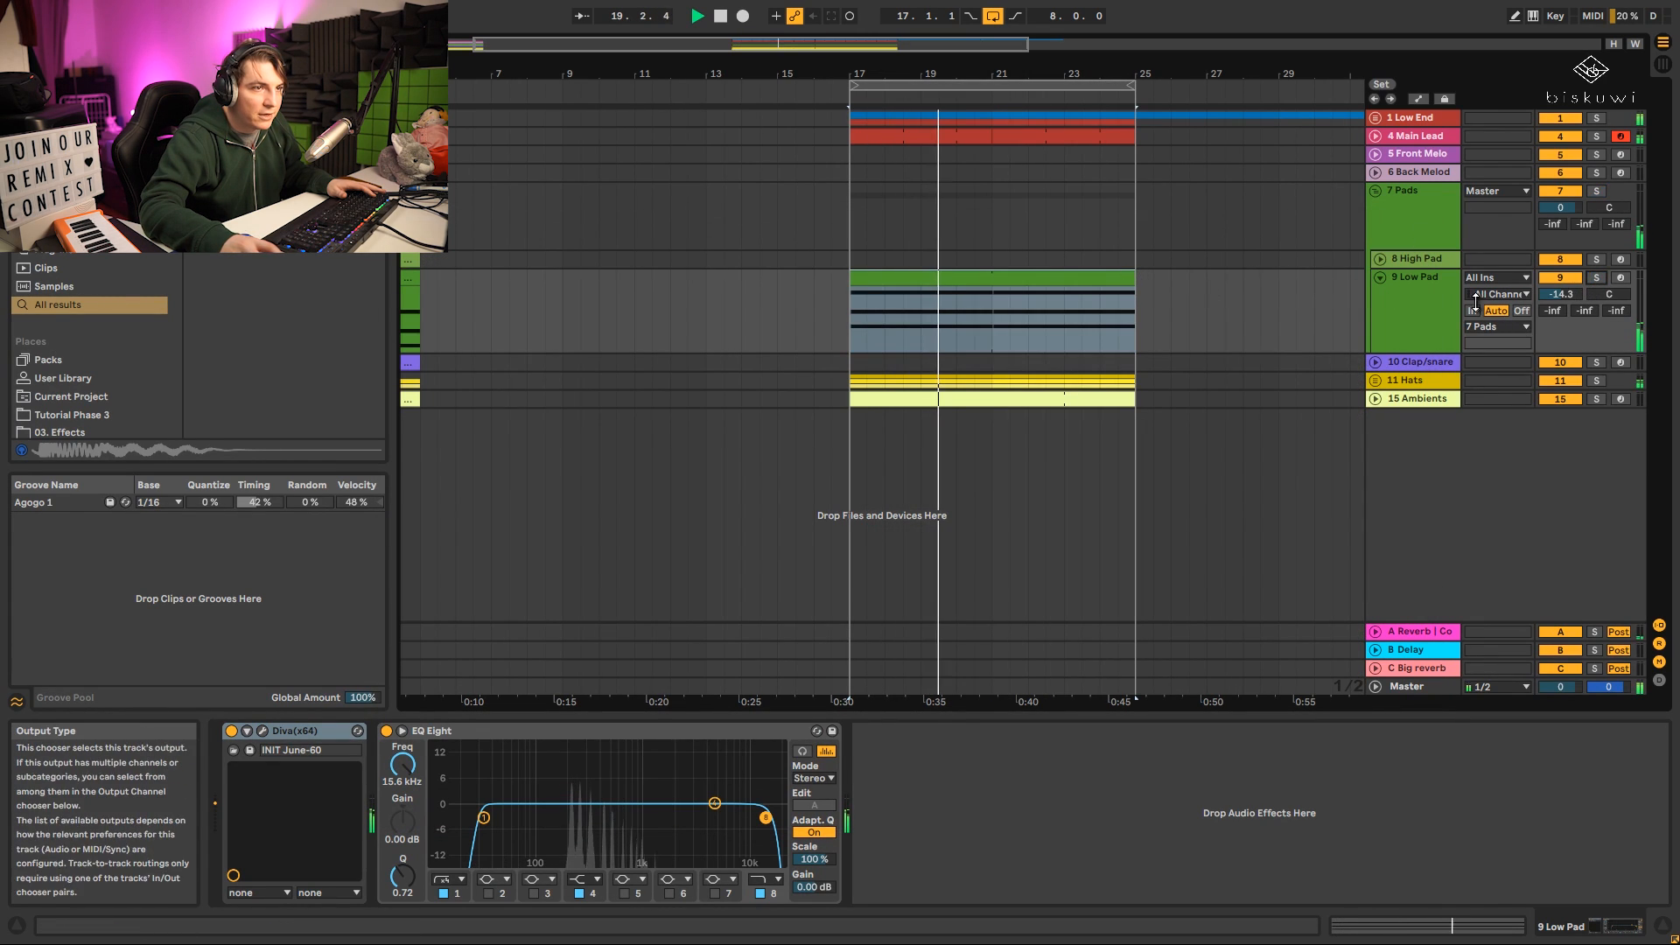
drag(1560, 294, 1560, 252)
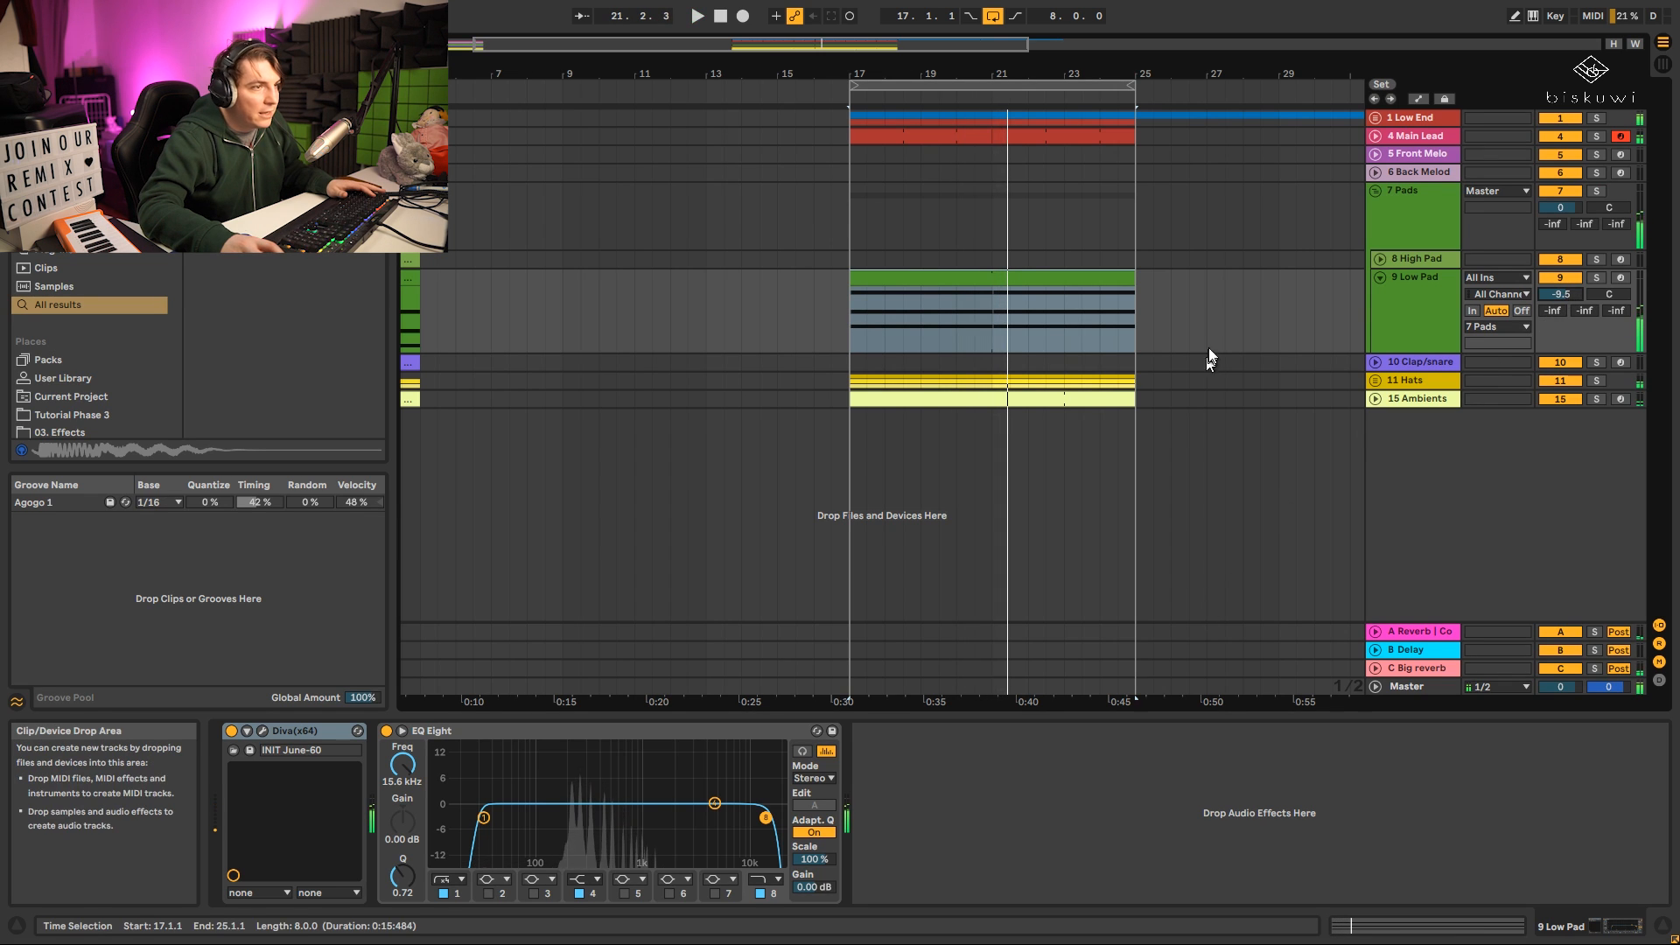
Copy the kick-sidechained Compressor from the 16th Hat track onto the Low Pad track and play the loop.
click(1424, 395)
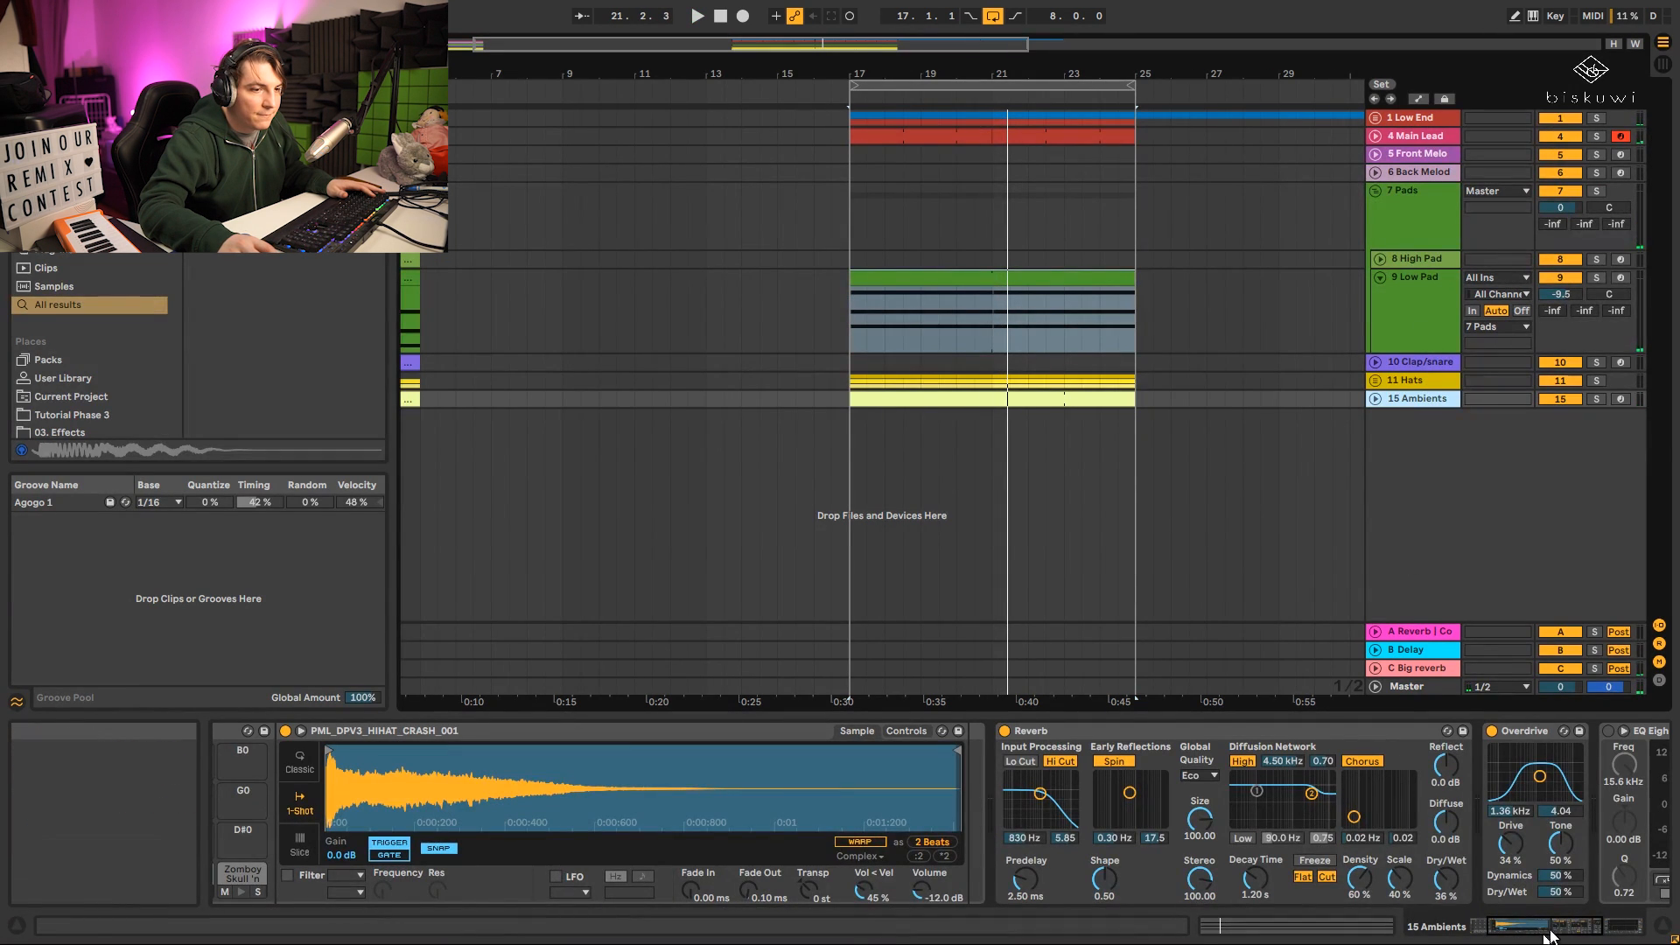
drag(1548, 927, 1634, 927)
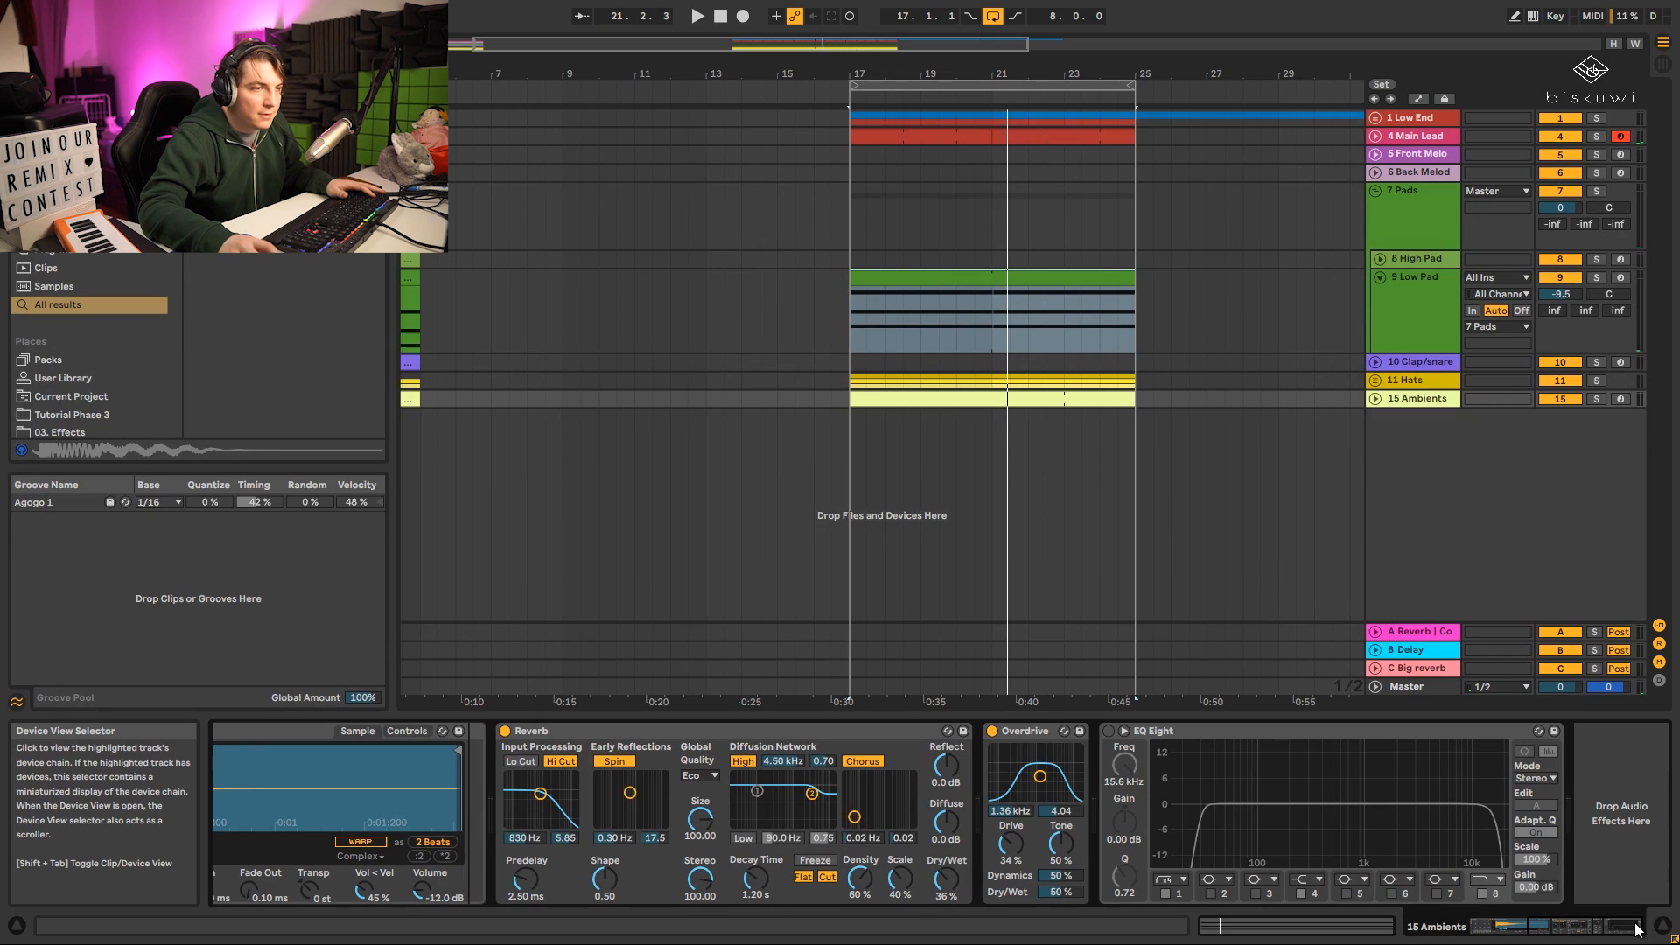
click(1419, 381)
click(1375, 381)
click(1429, 428)
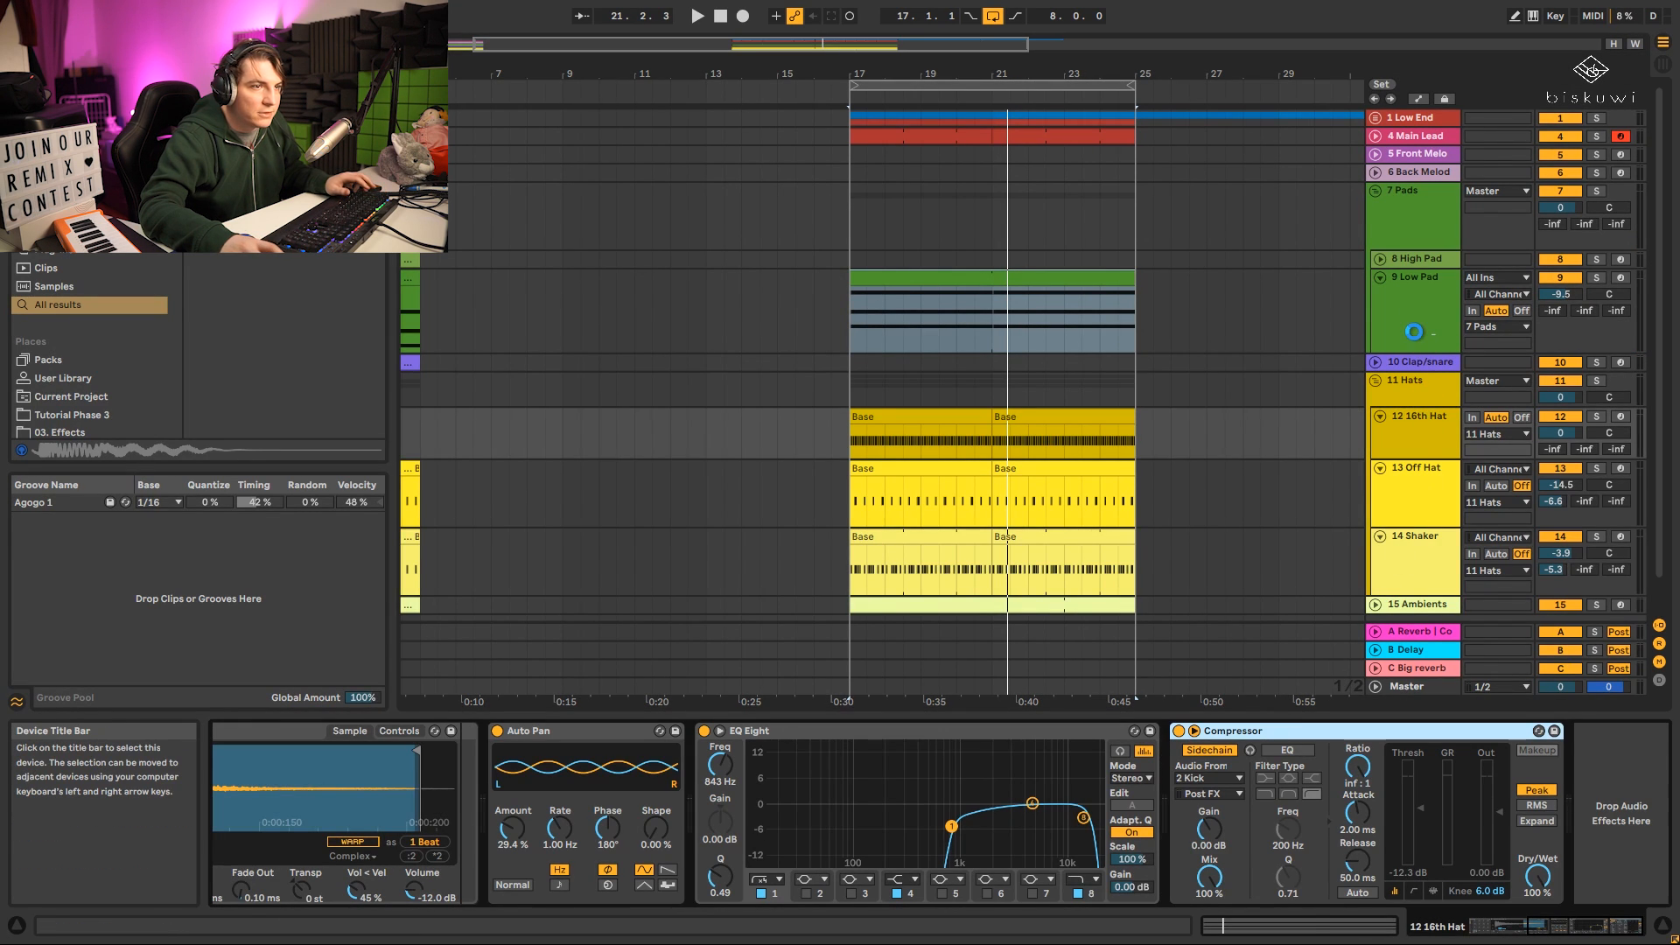
click(1414, 331)
key(space)
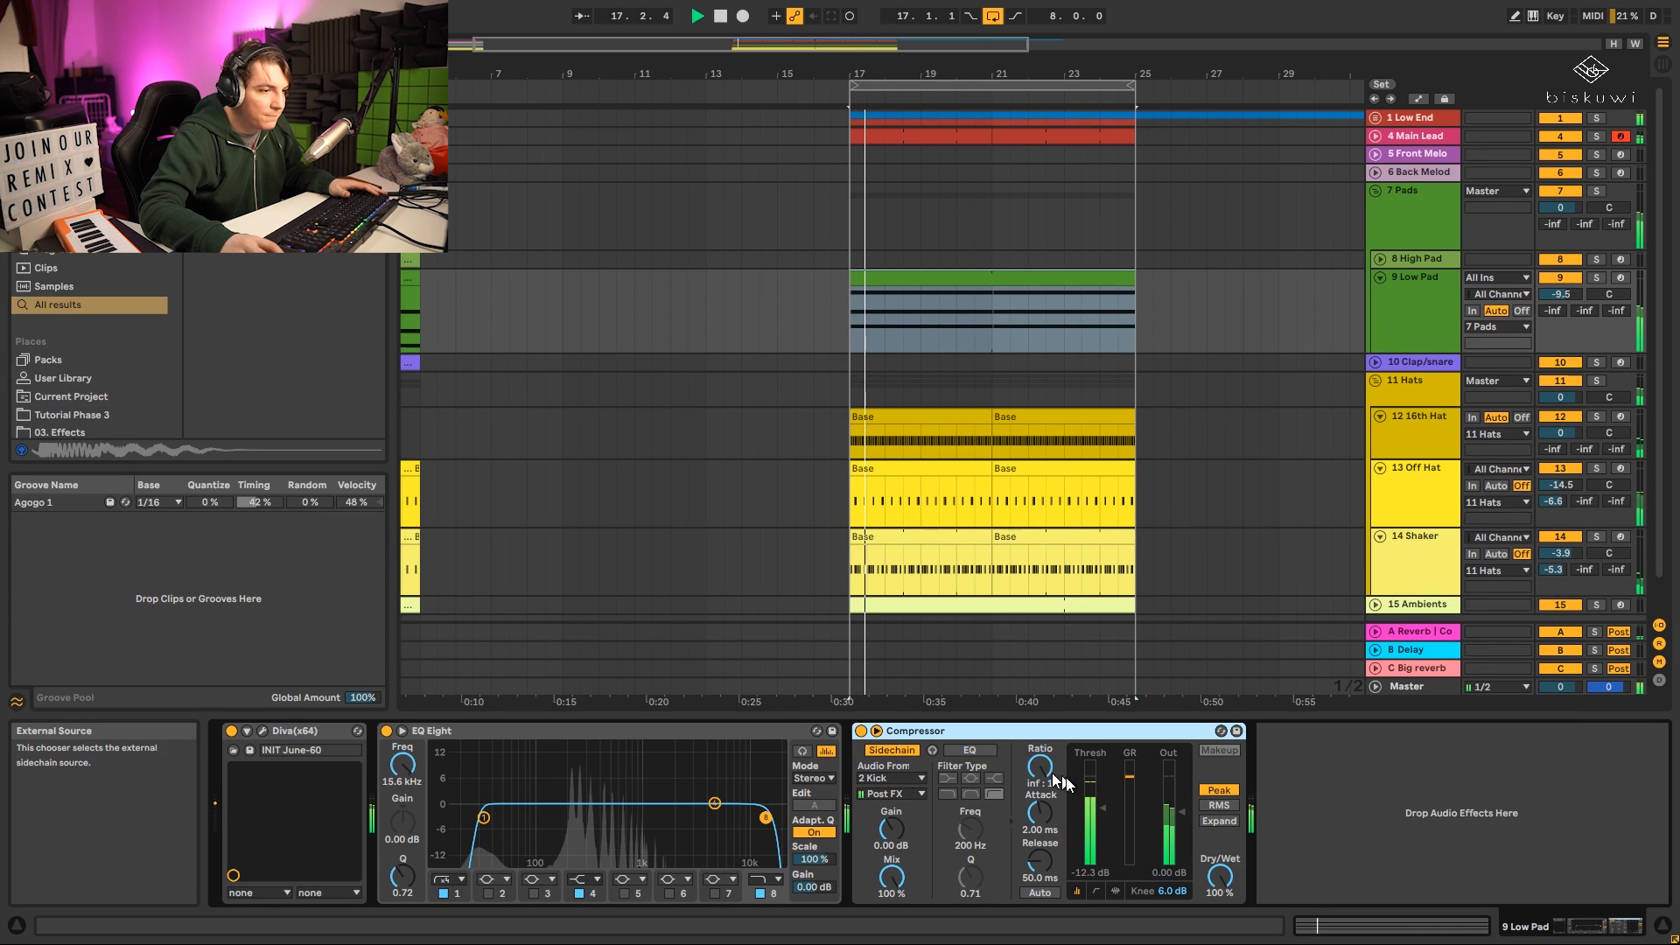
Enable the kick-sidechained Compressor on the Pads group and lower its threshold to -6.11 dB during playback.
click(1410, 219)
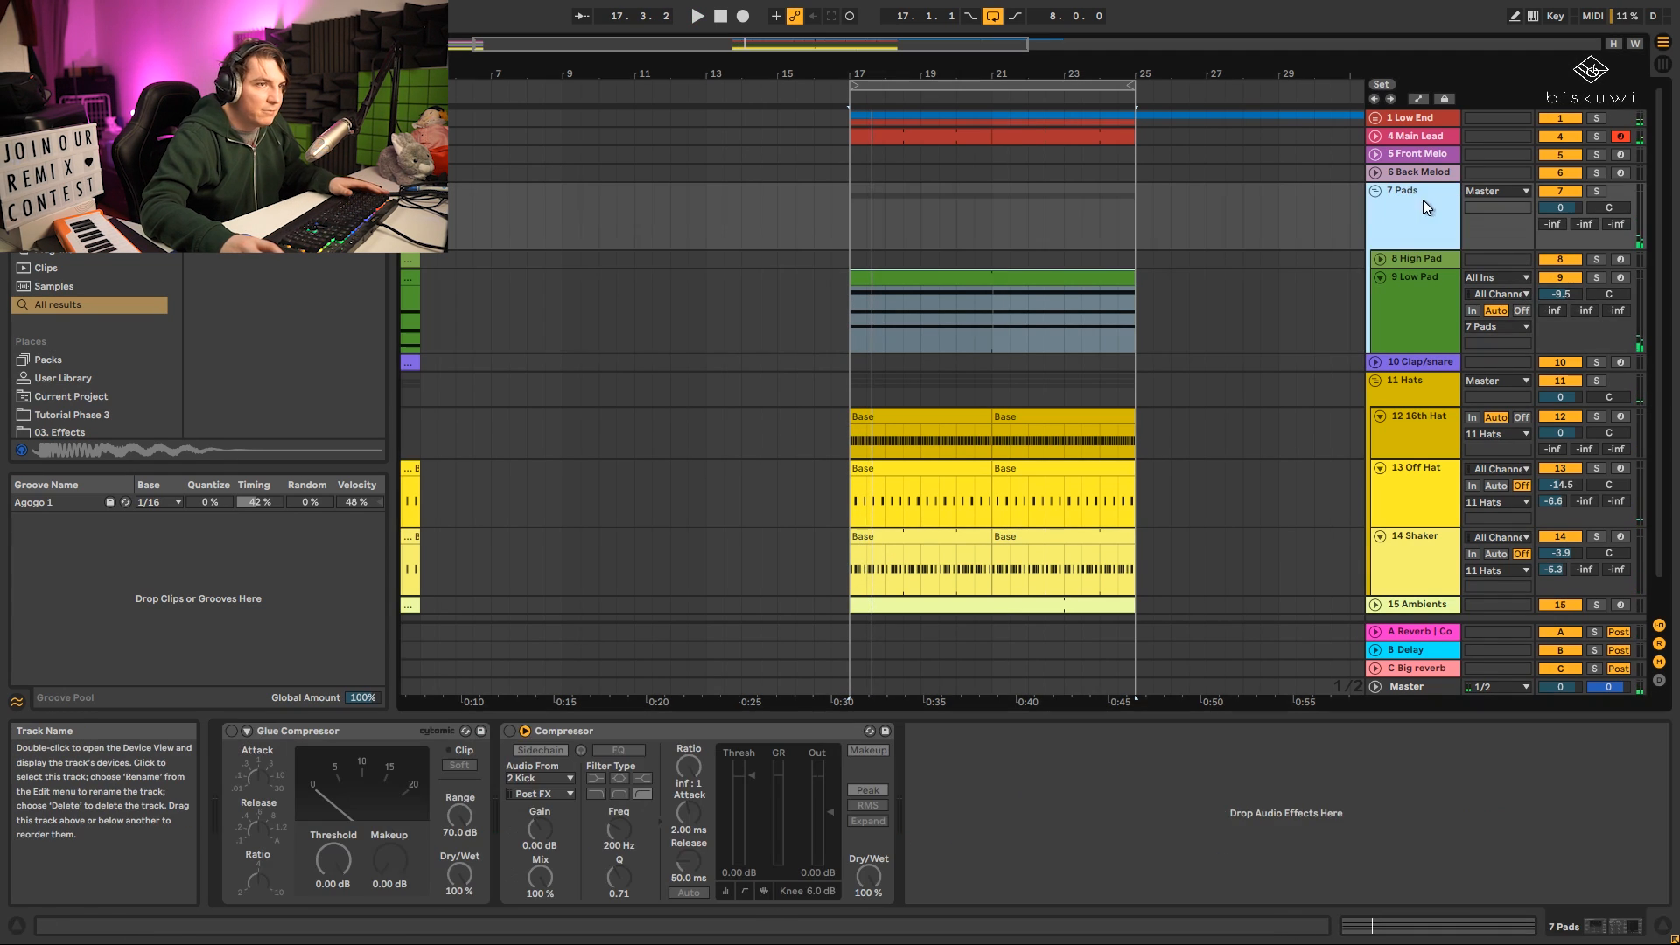
key(space)
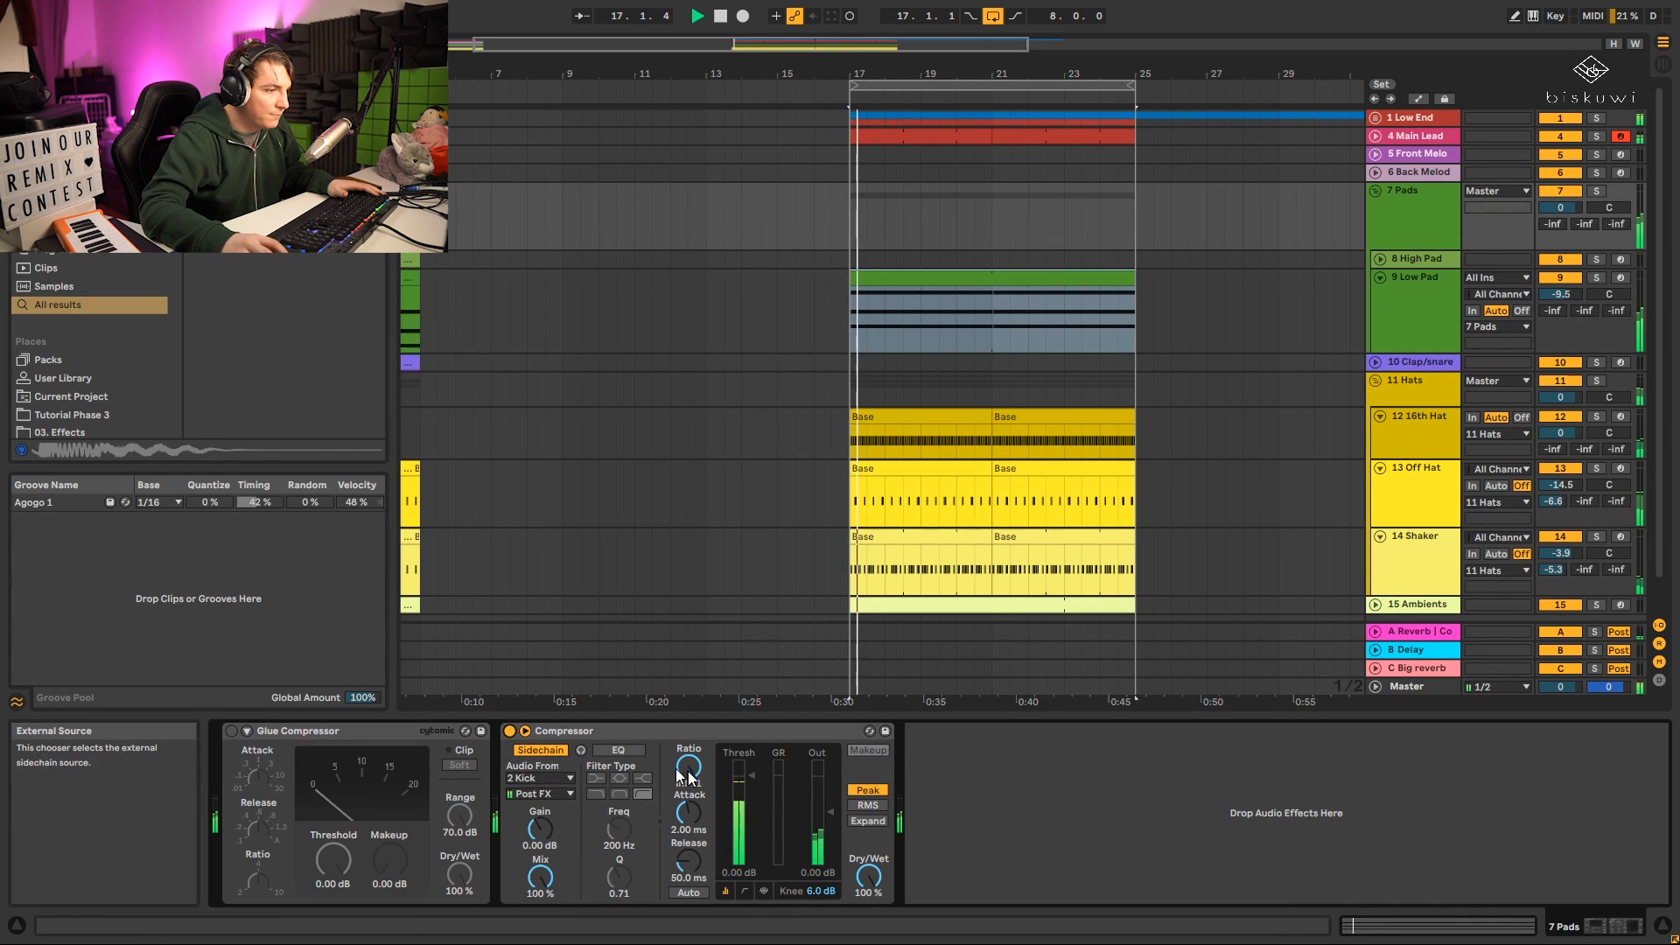
drag(754, 791, 754, 794)
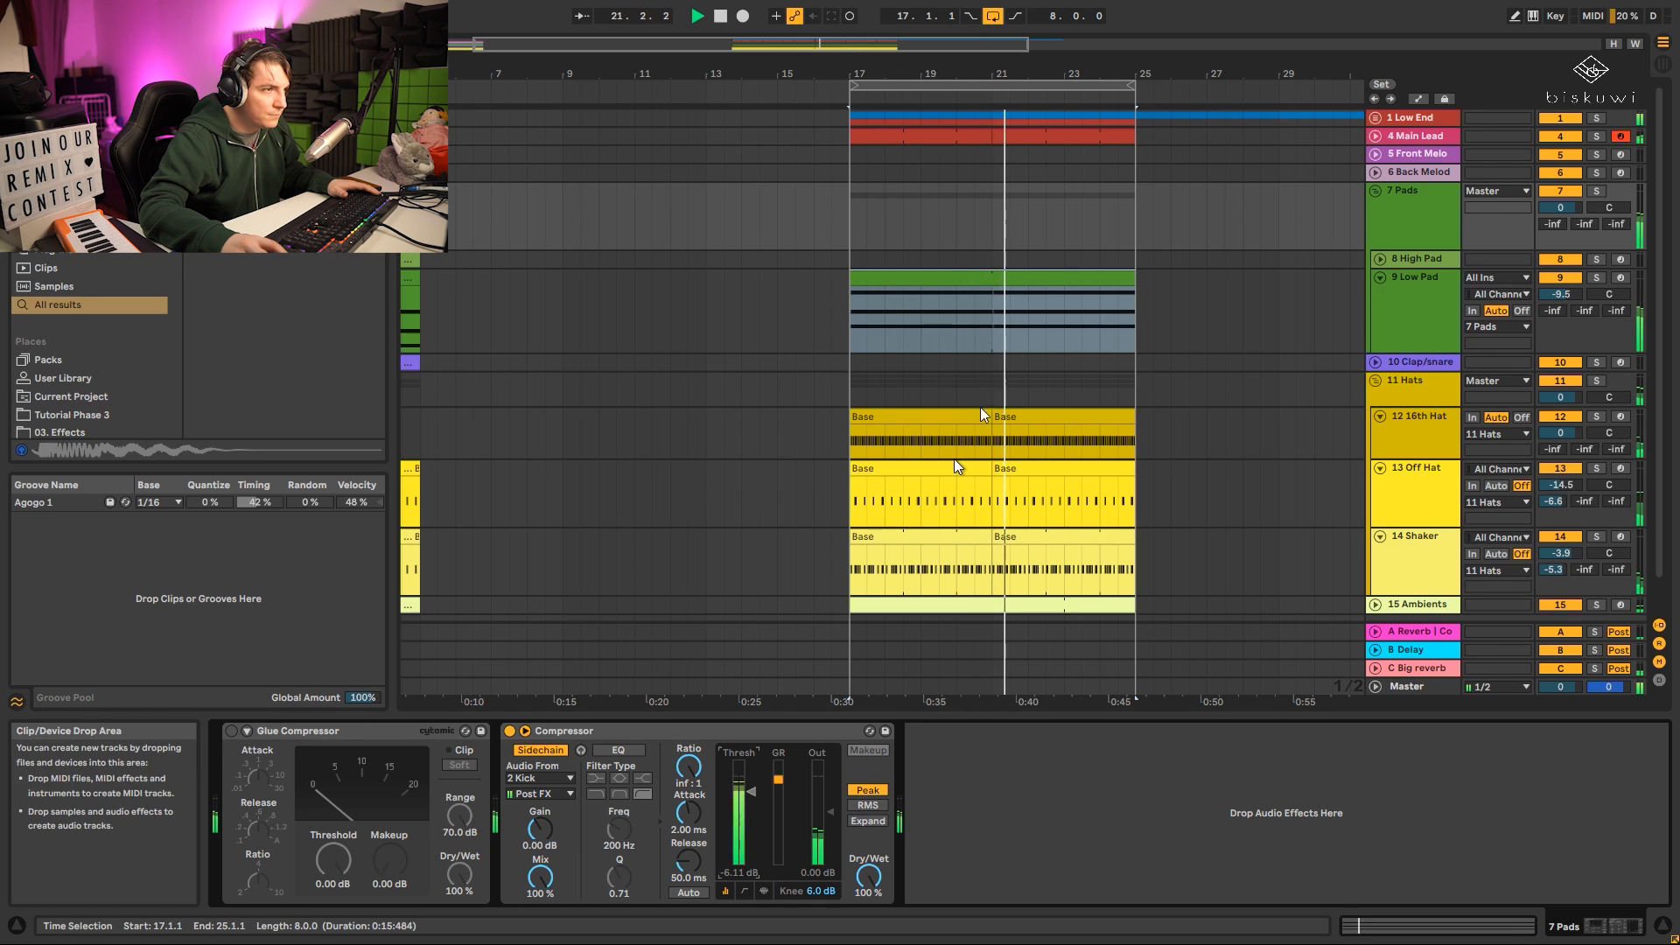
Audition the Low Pad clip's C3 note an octave higher, and settle it an octave lower at C2 during playback.
double_click(1028, 277)
key(space)
click(747, 526)
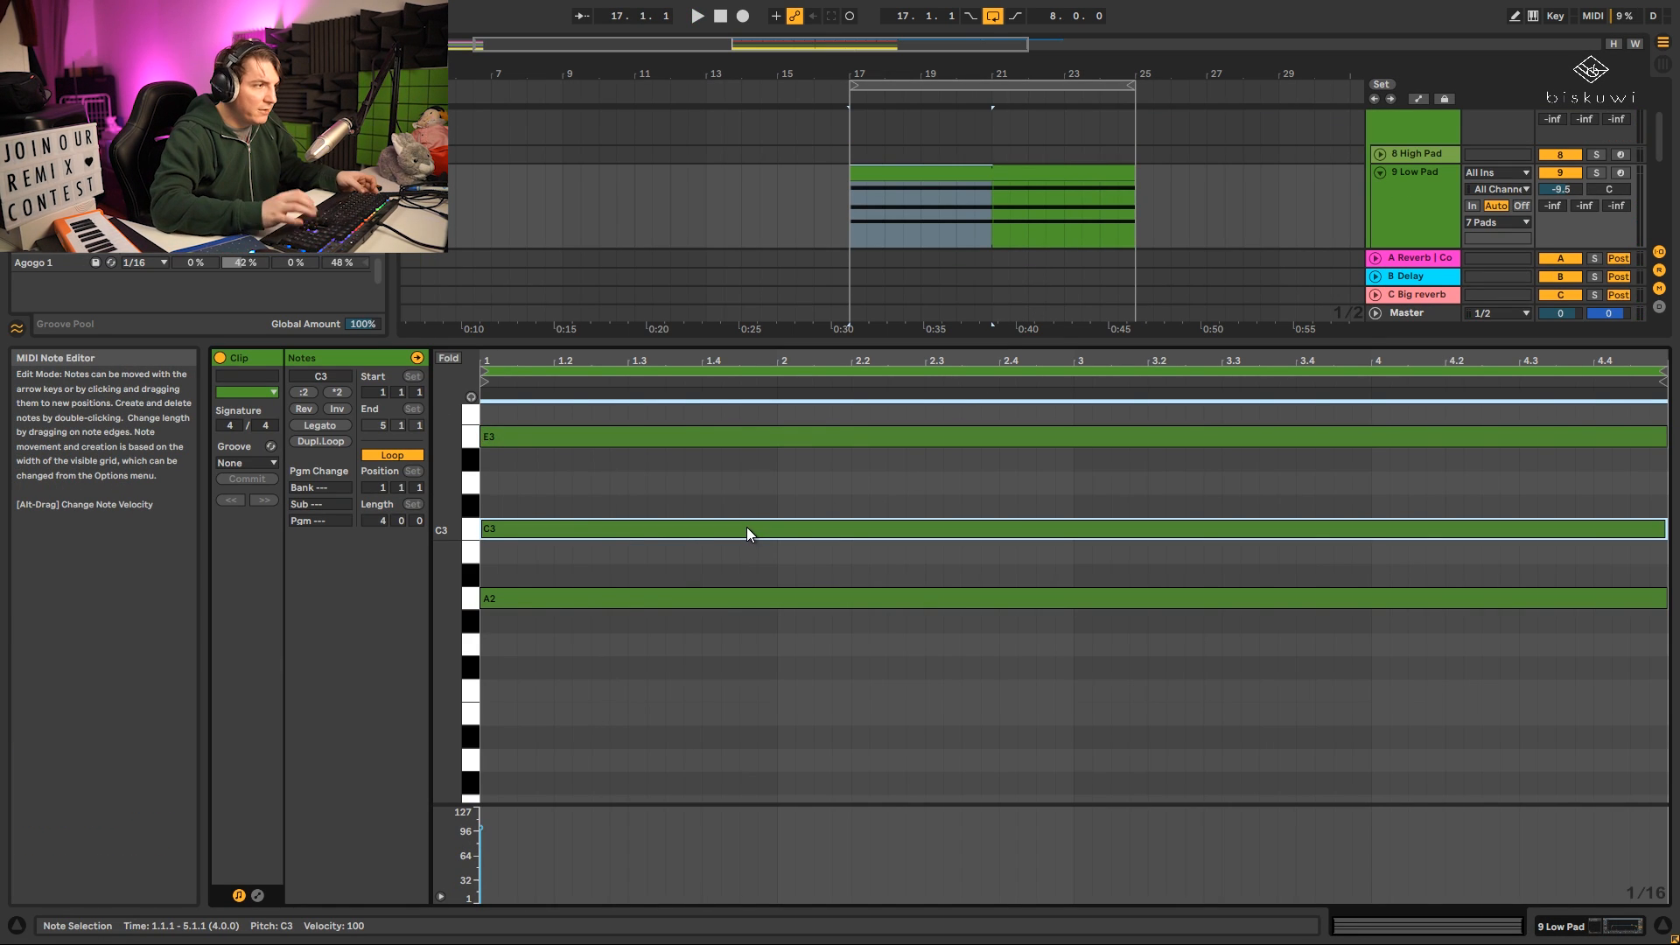
key(shift+Up)
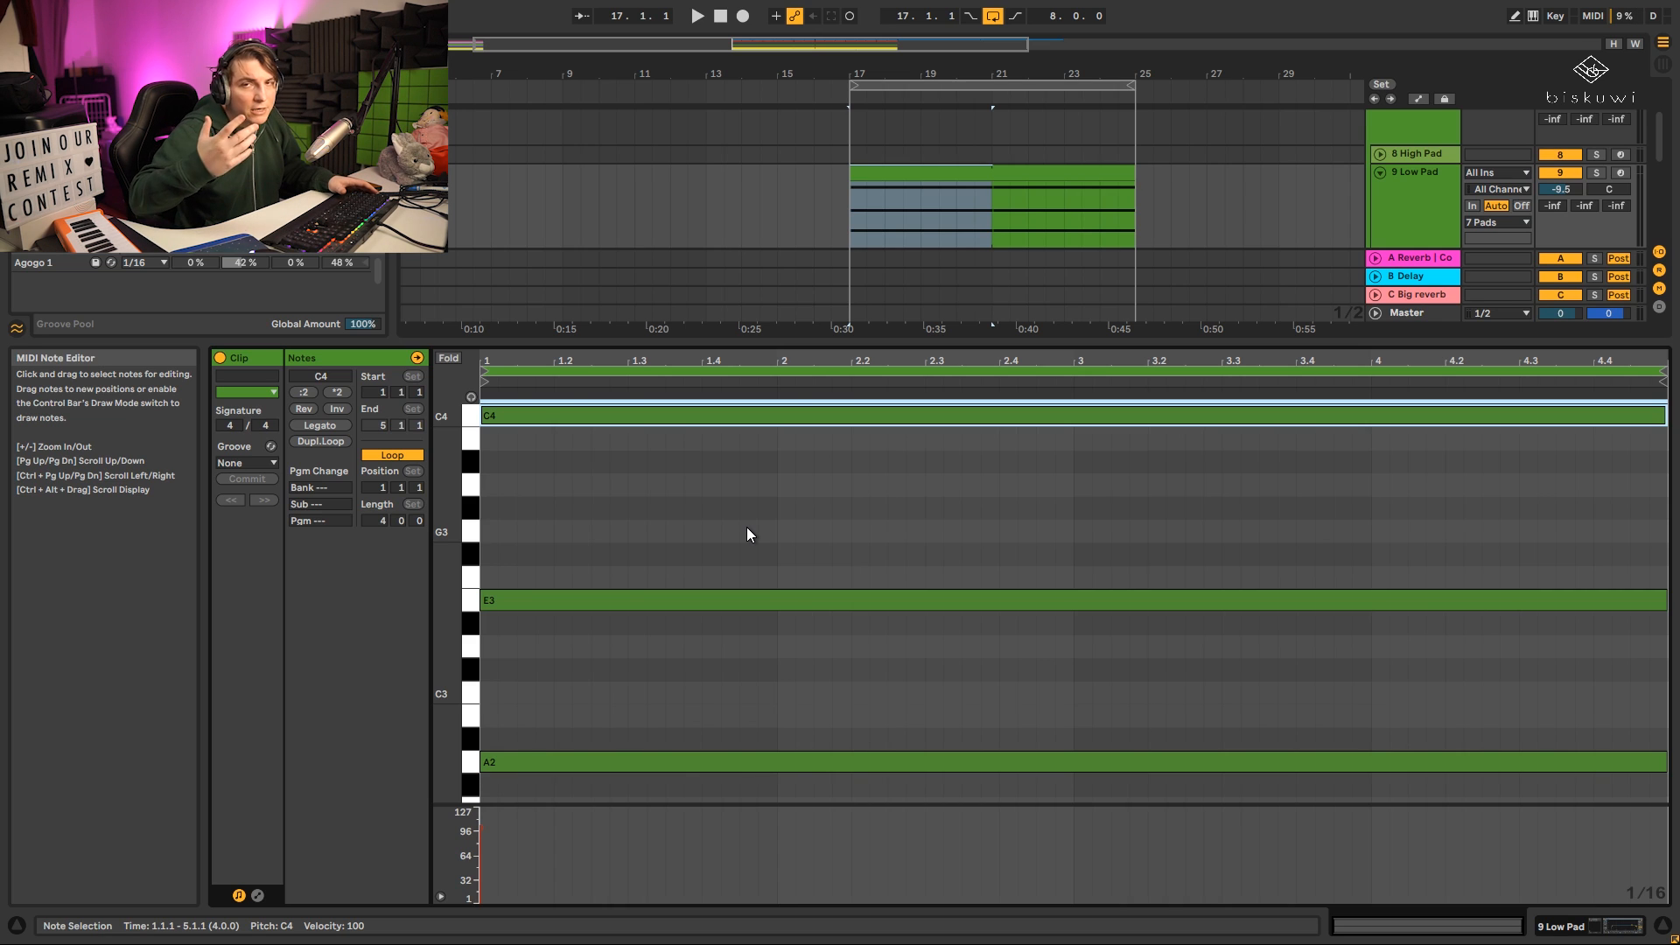
key(space)
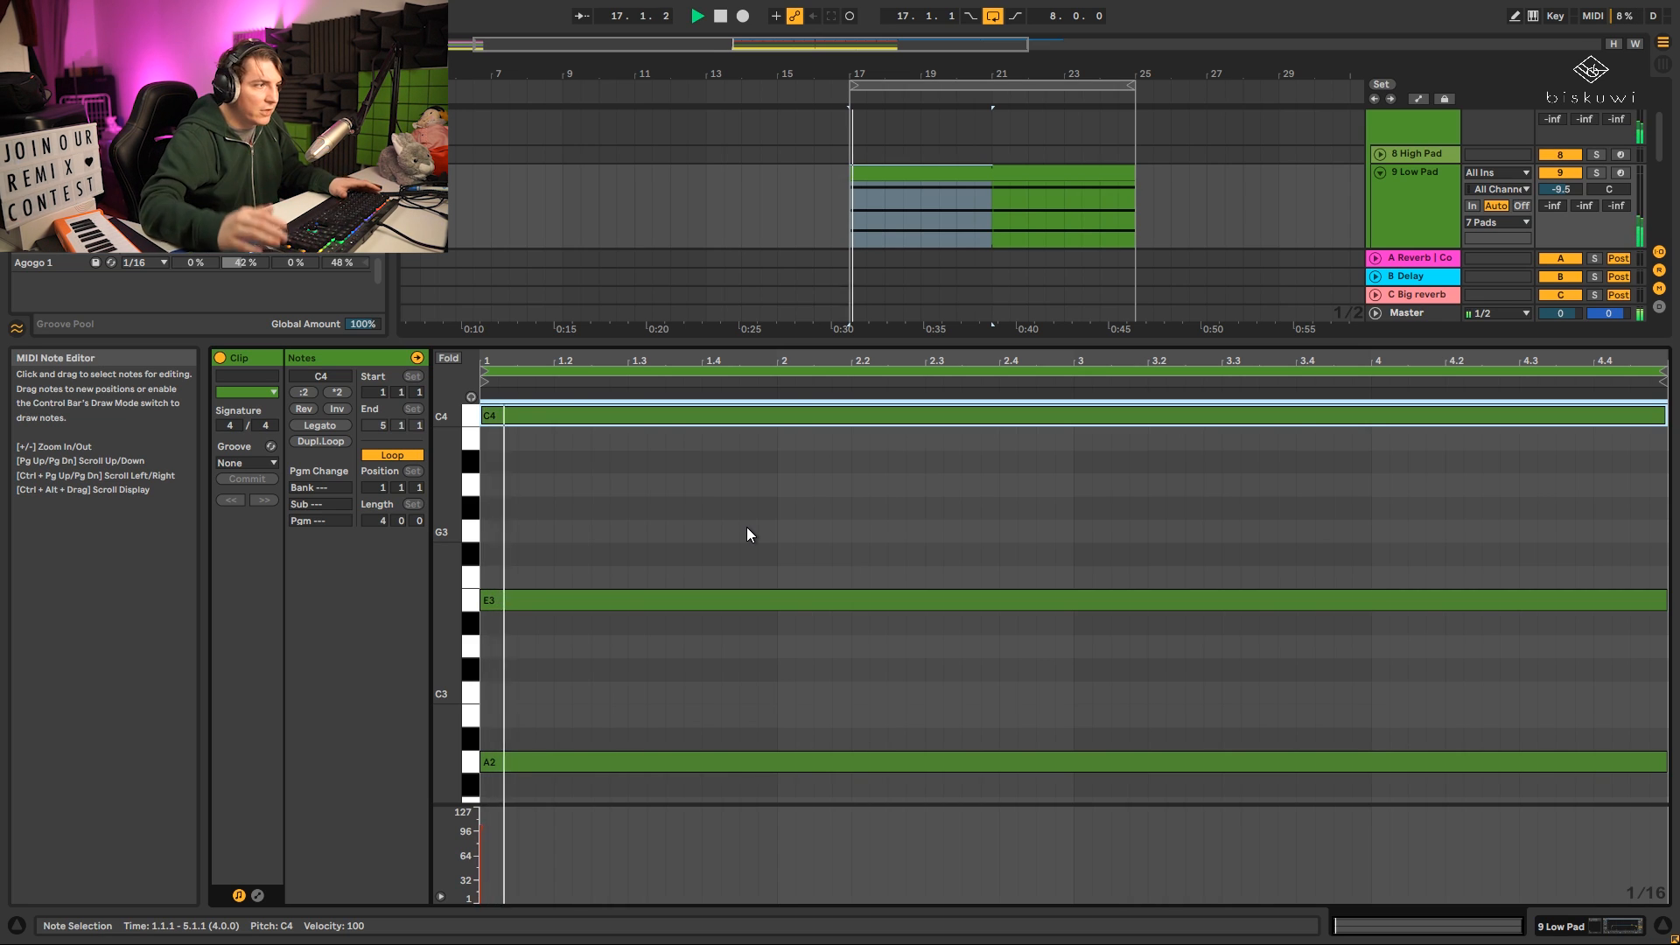
key(shift+Down)
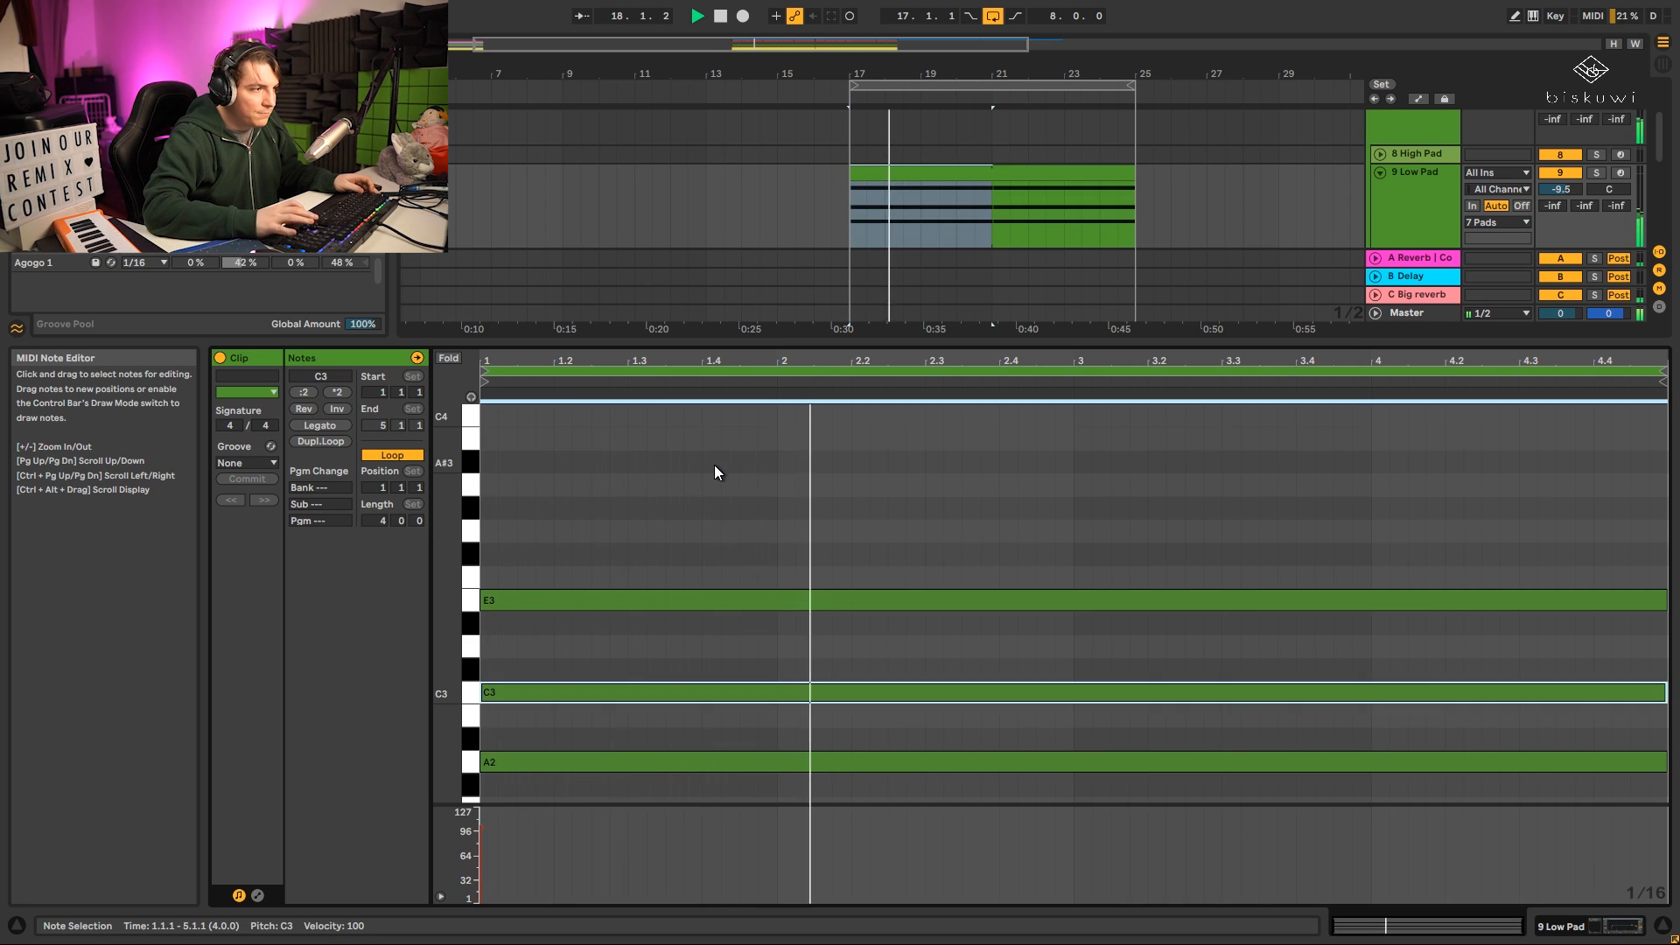
key(shift+Down)
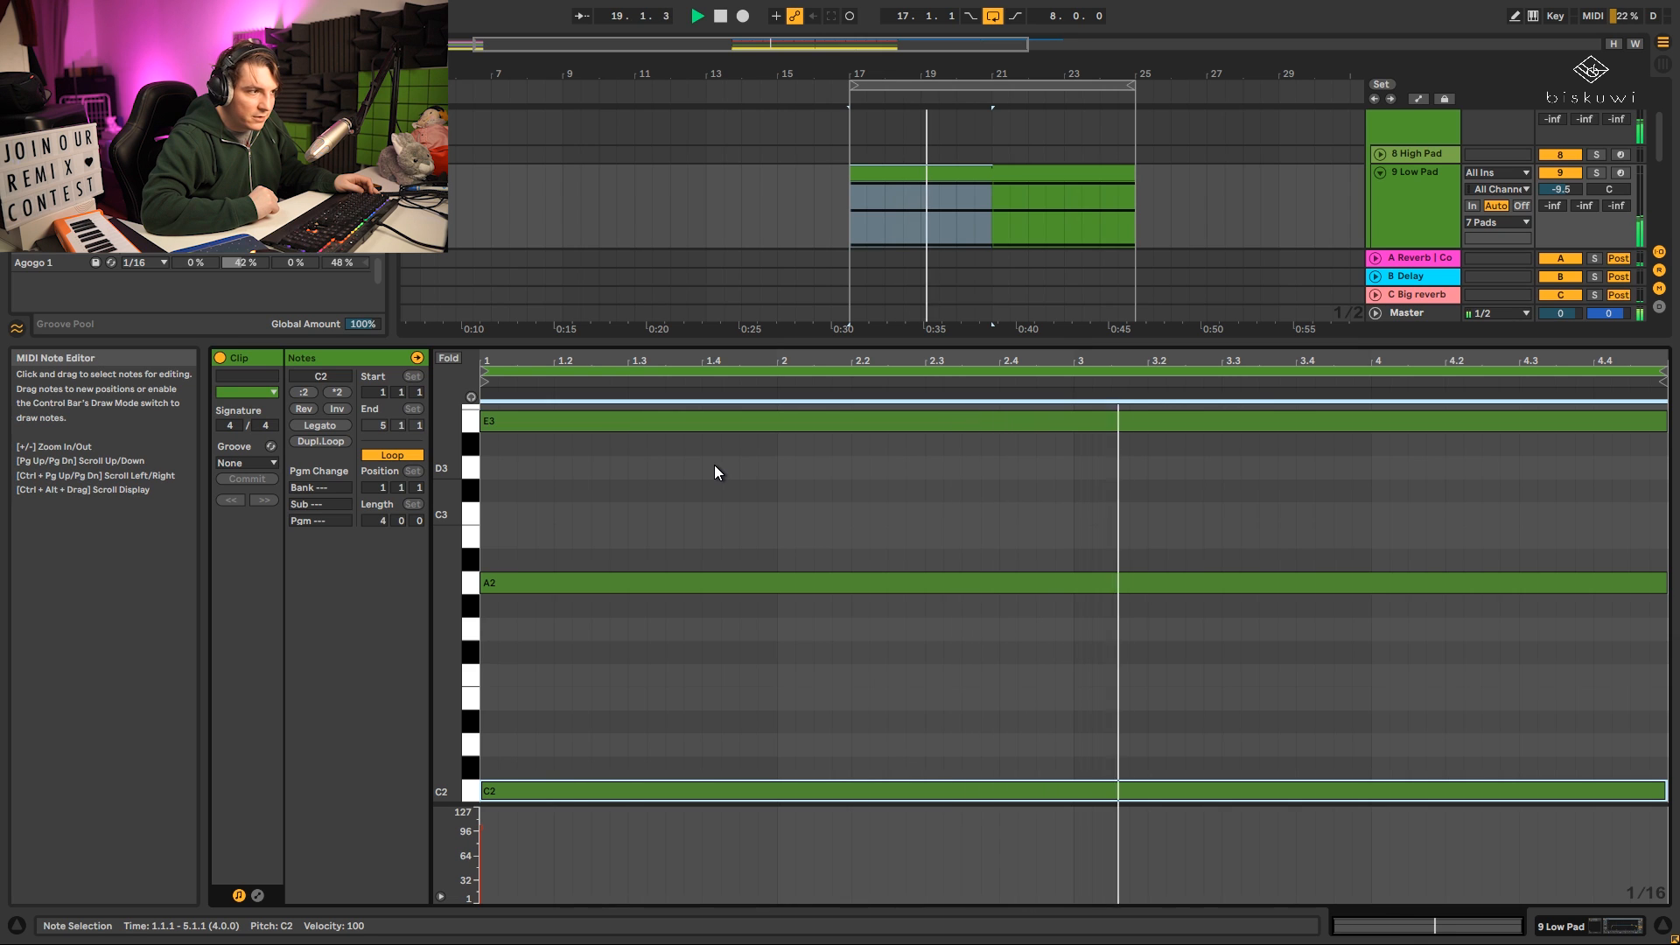
Raise the Low Pad EQ Eight's low cut to 170 Hz with a Q of 0.41, and extend the edited clip to bar 25.
key(shift+Tab)
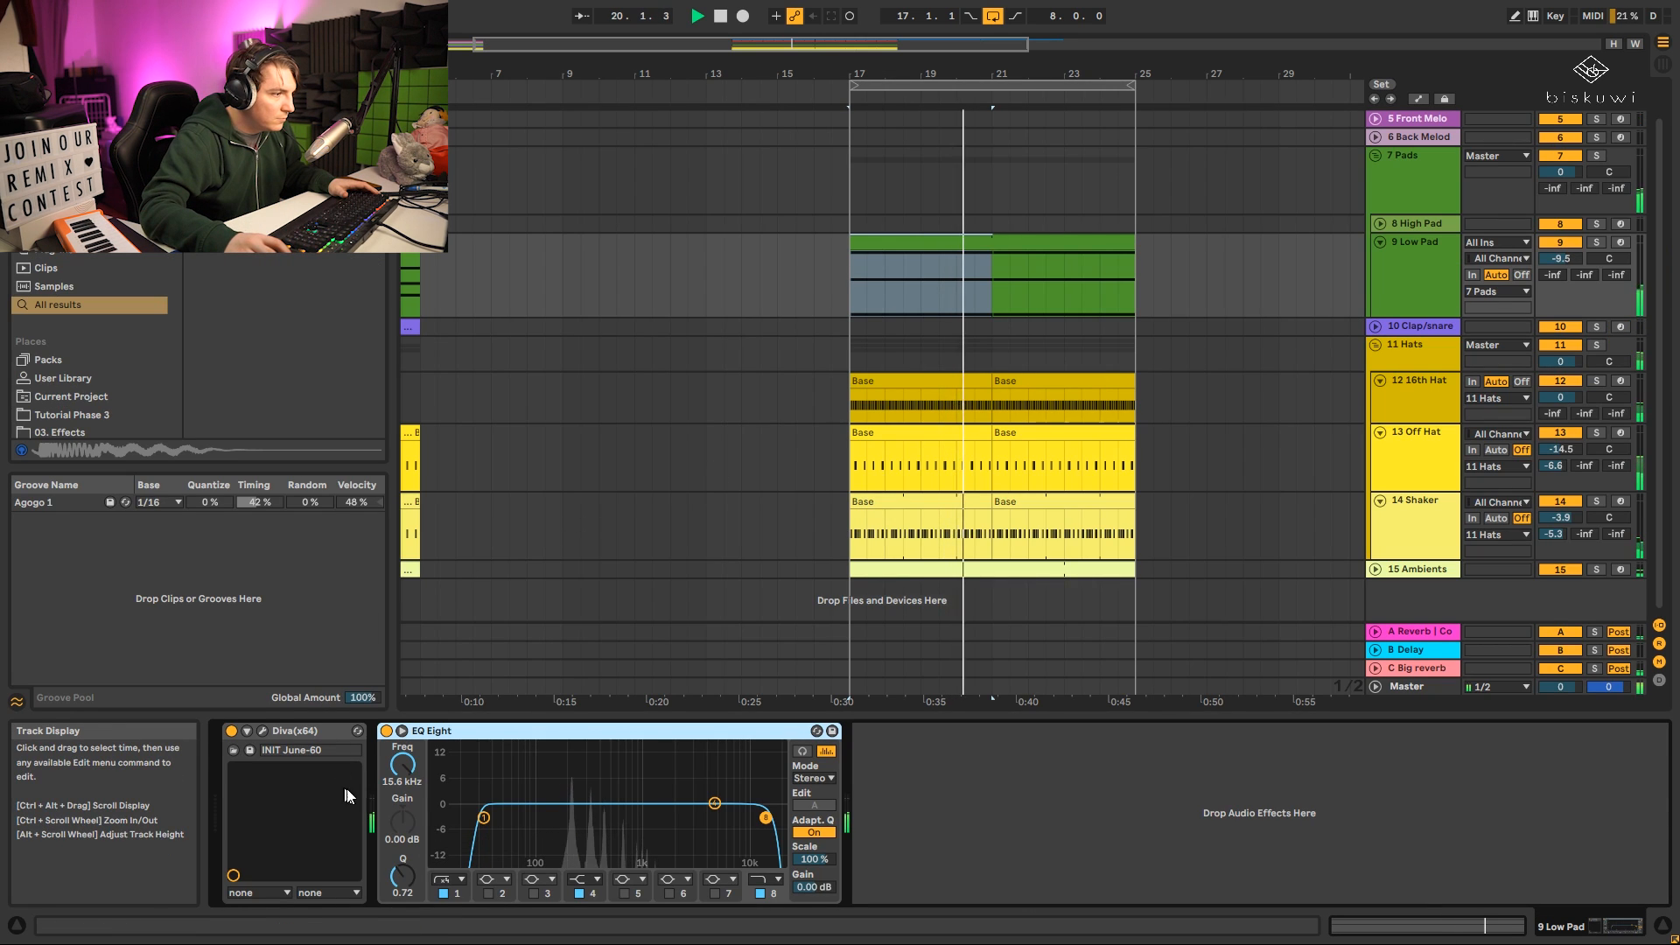
drag(483, 817, 561, 829)
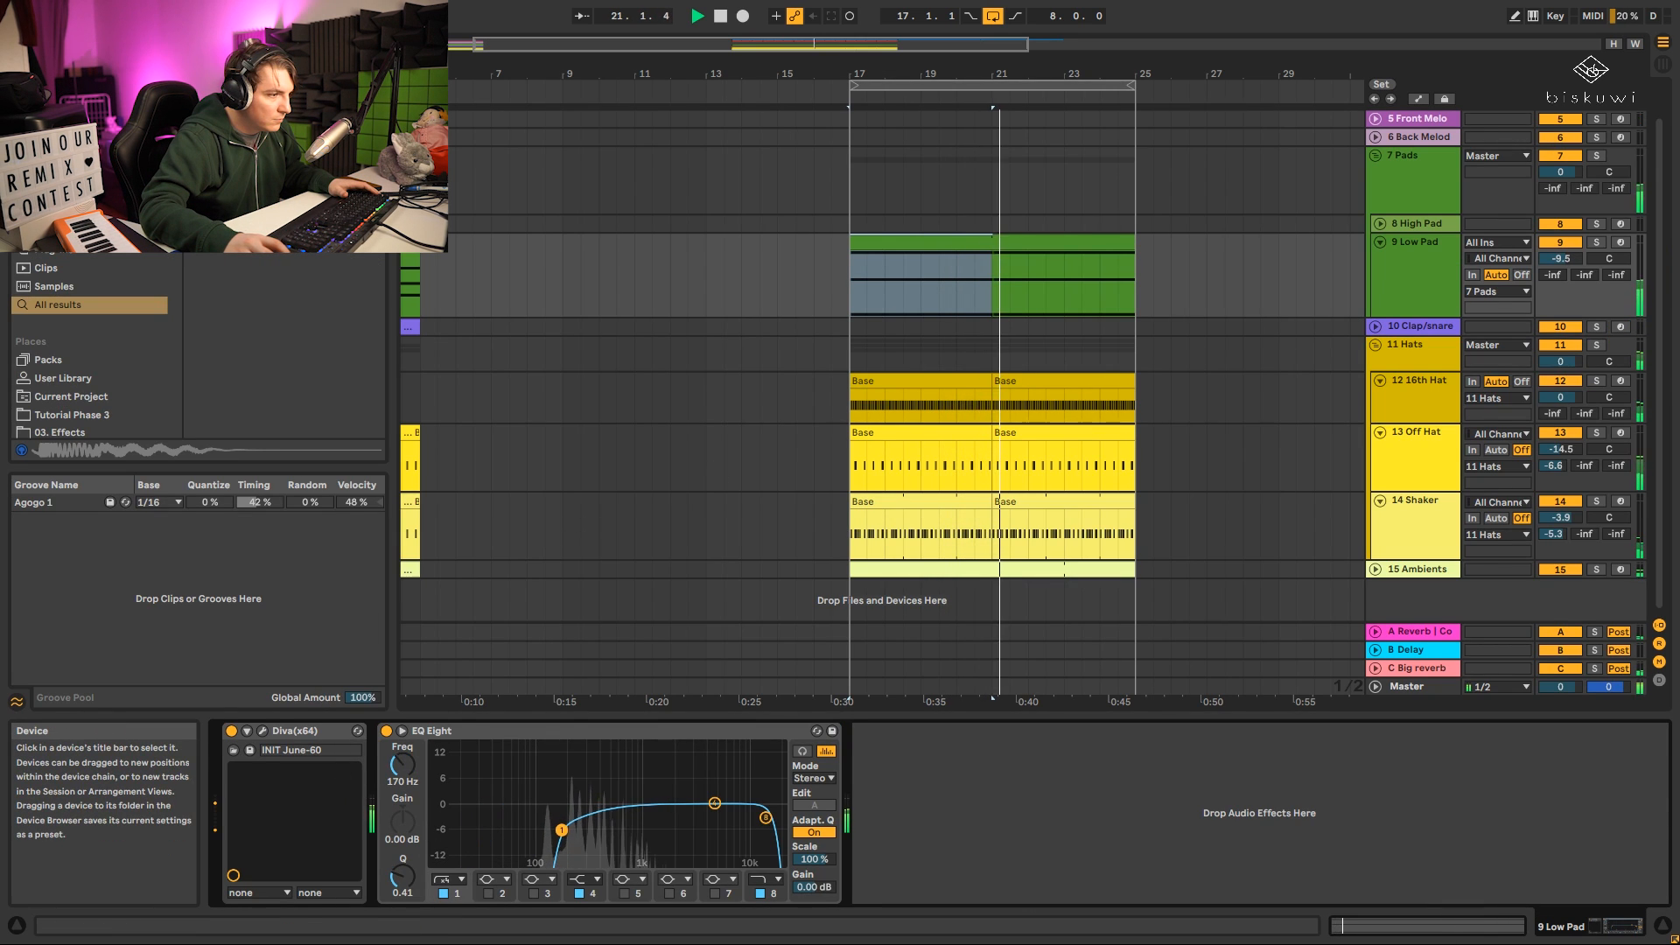
click(1426, 266)
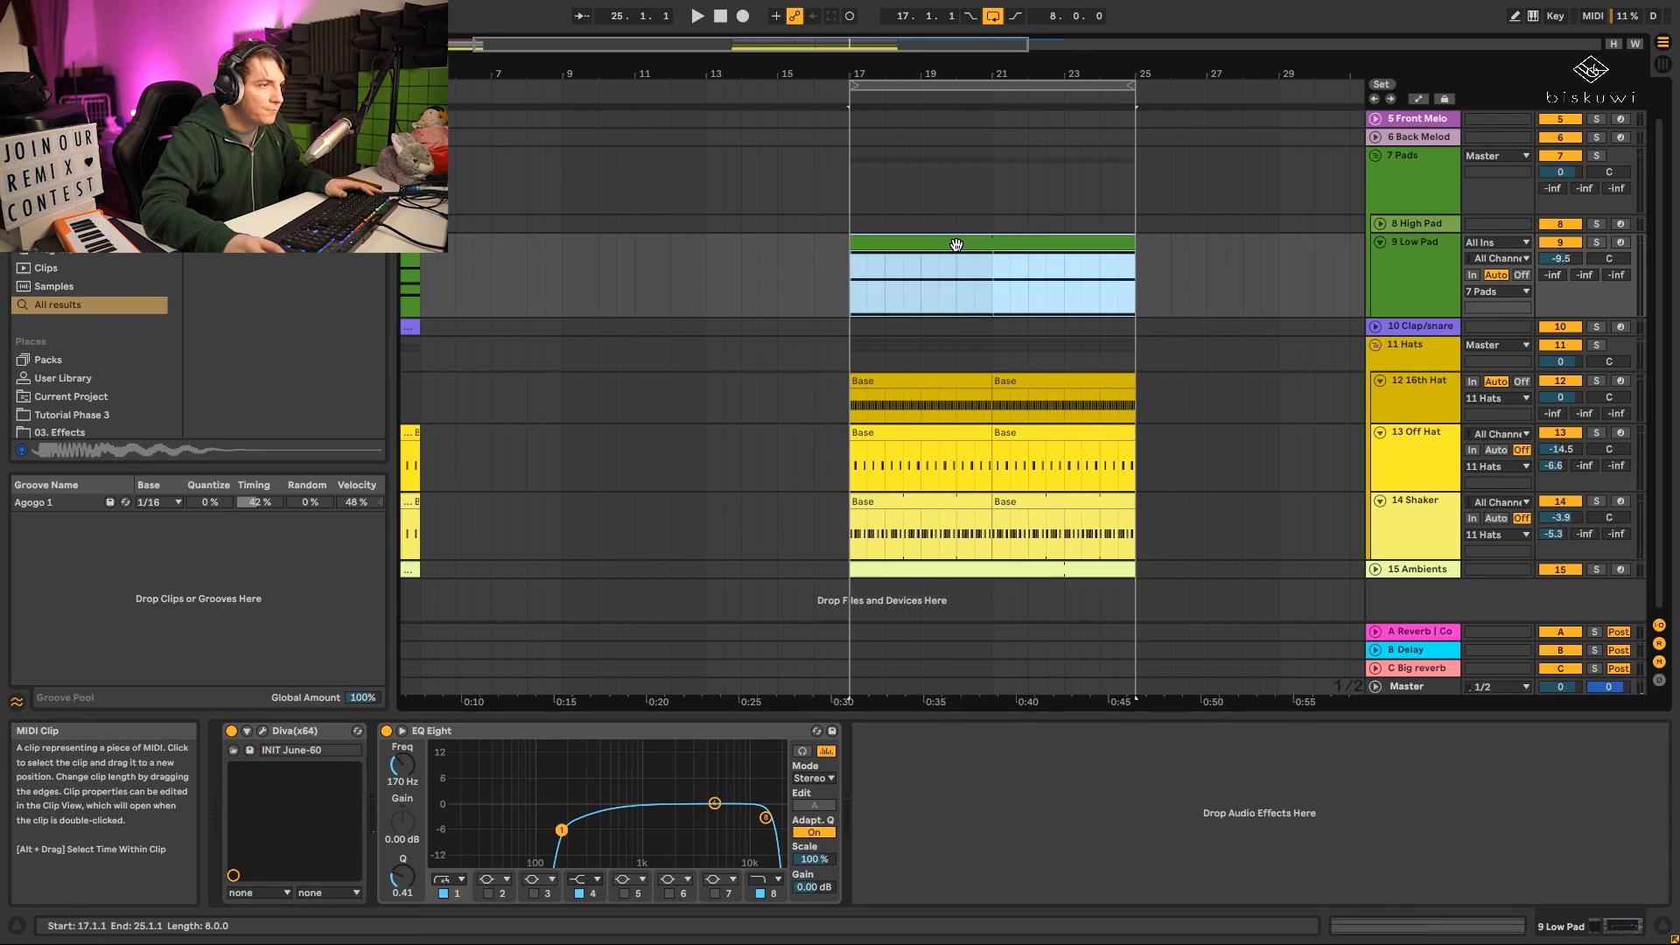
Copy the Low Pad's clip from bar 17 to 25 and its Diva synth onto the High Pad track.
double_click(982, 298)
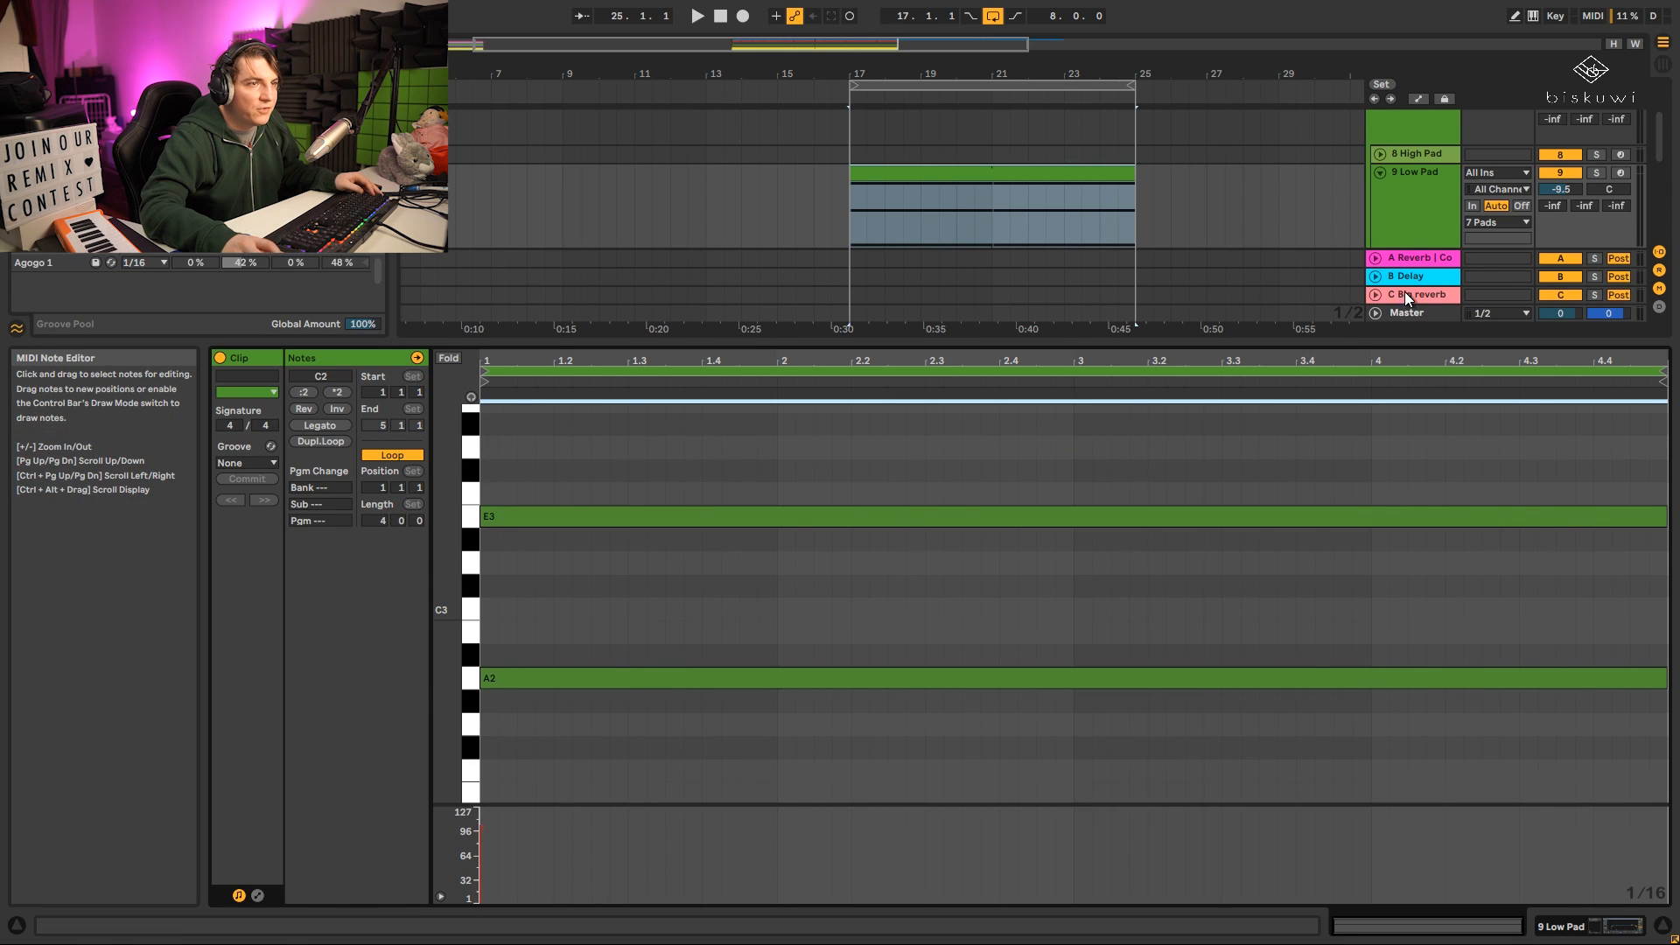
click(1440, 244)
click(1442, 223)
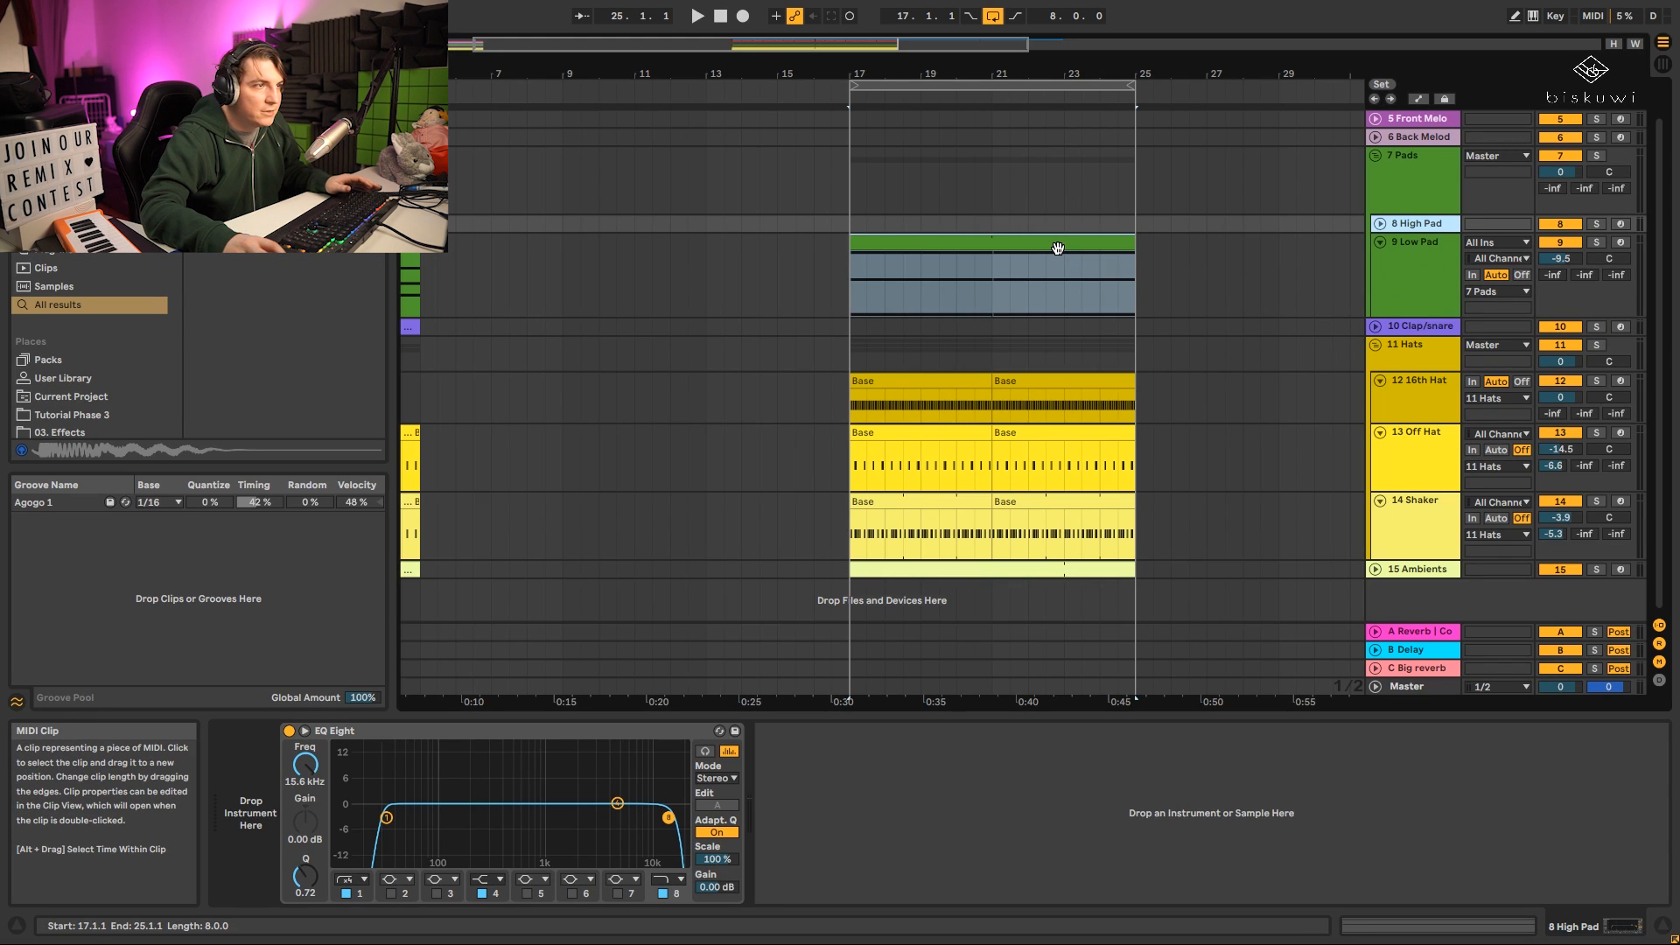
drag(1061, 251, 1056, 230)
click(1399, 243)
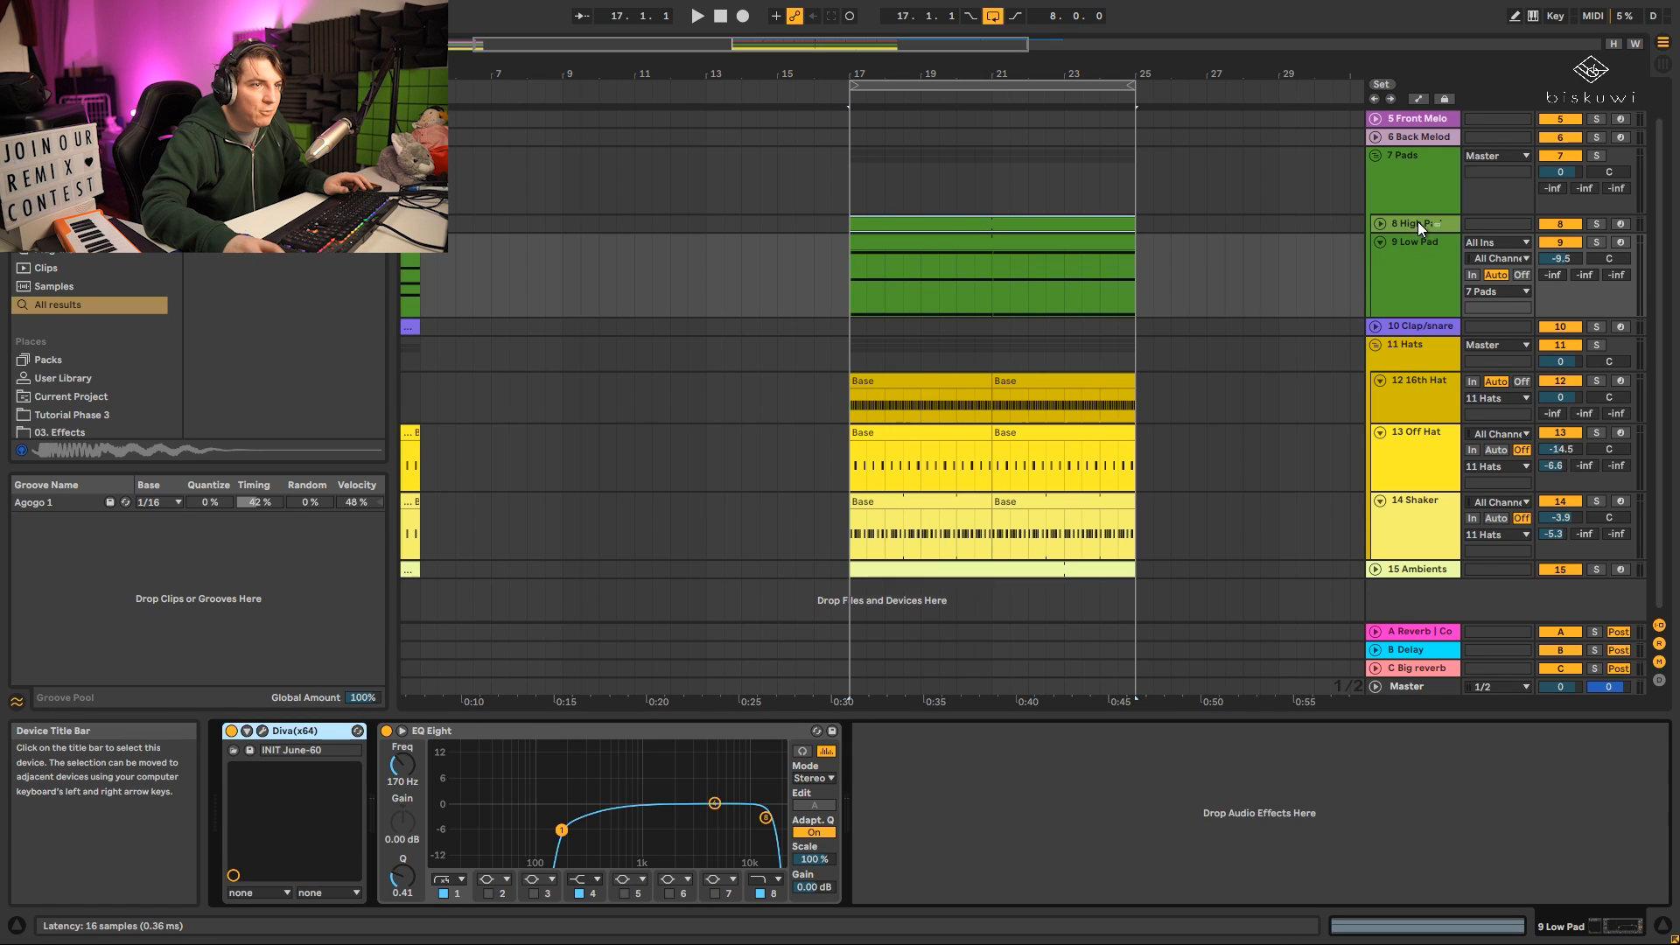
click(1418, 222)
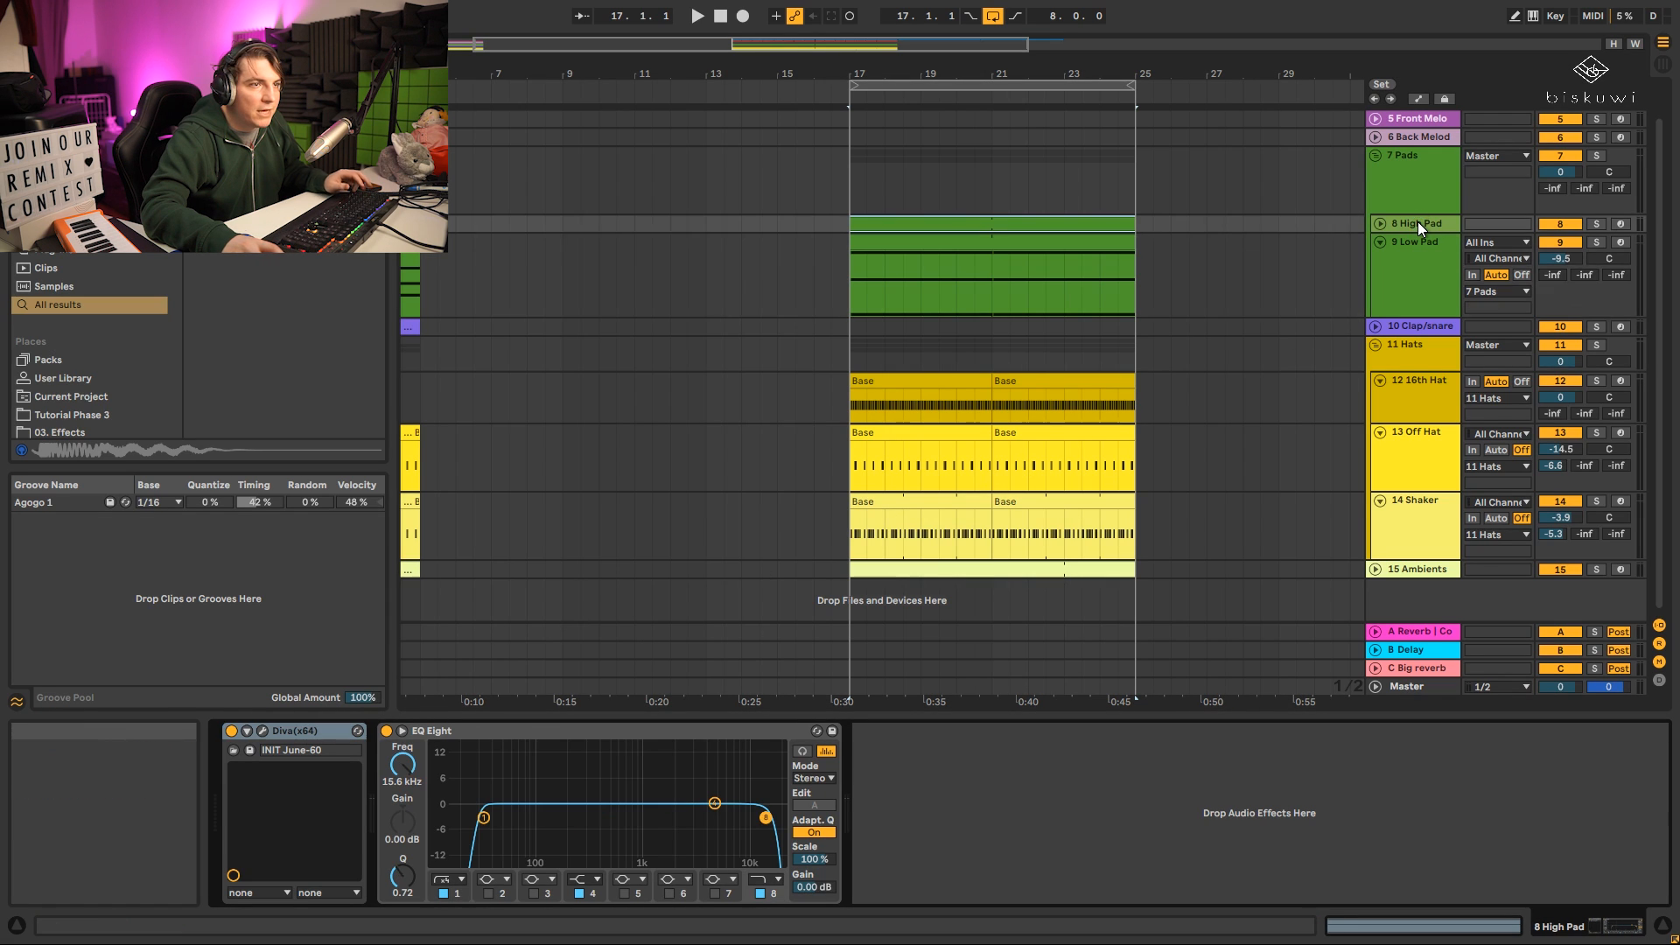
Switch the High Pad Diva's oscillator model from DCO to Triple VCO and adjust oscillator 1's waveform while playing.
click(263, 730)
key(space)
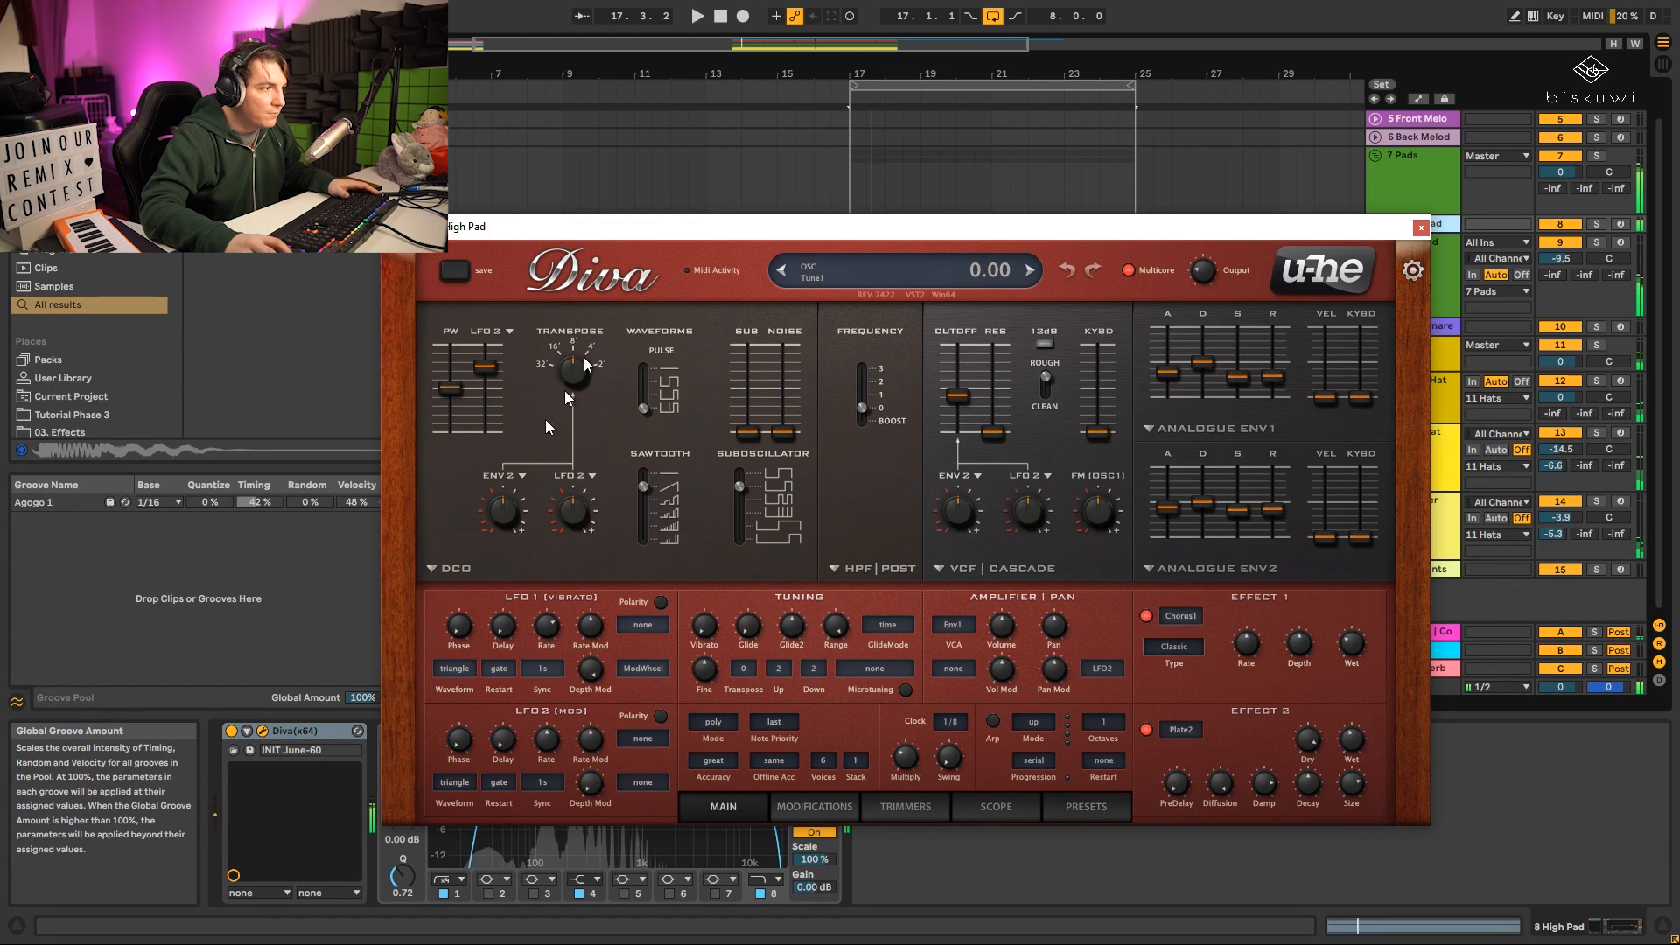
click(450, 568)
click(486, 565)
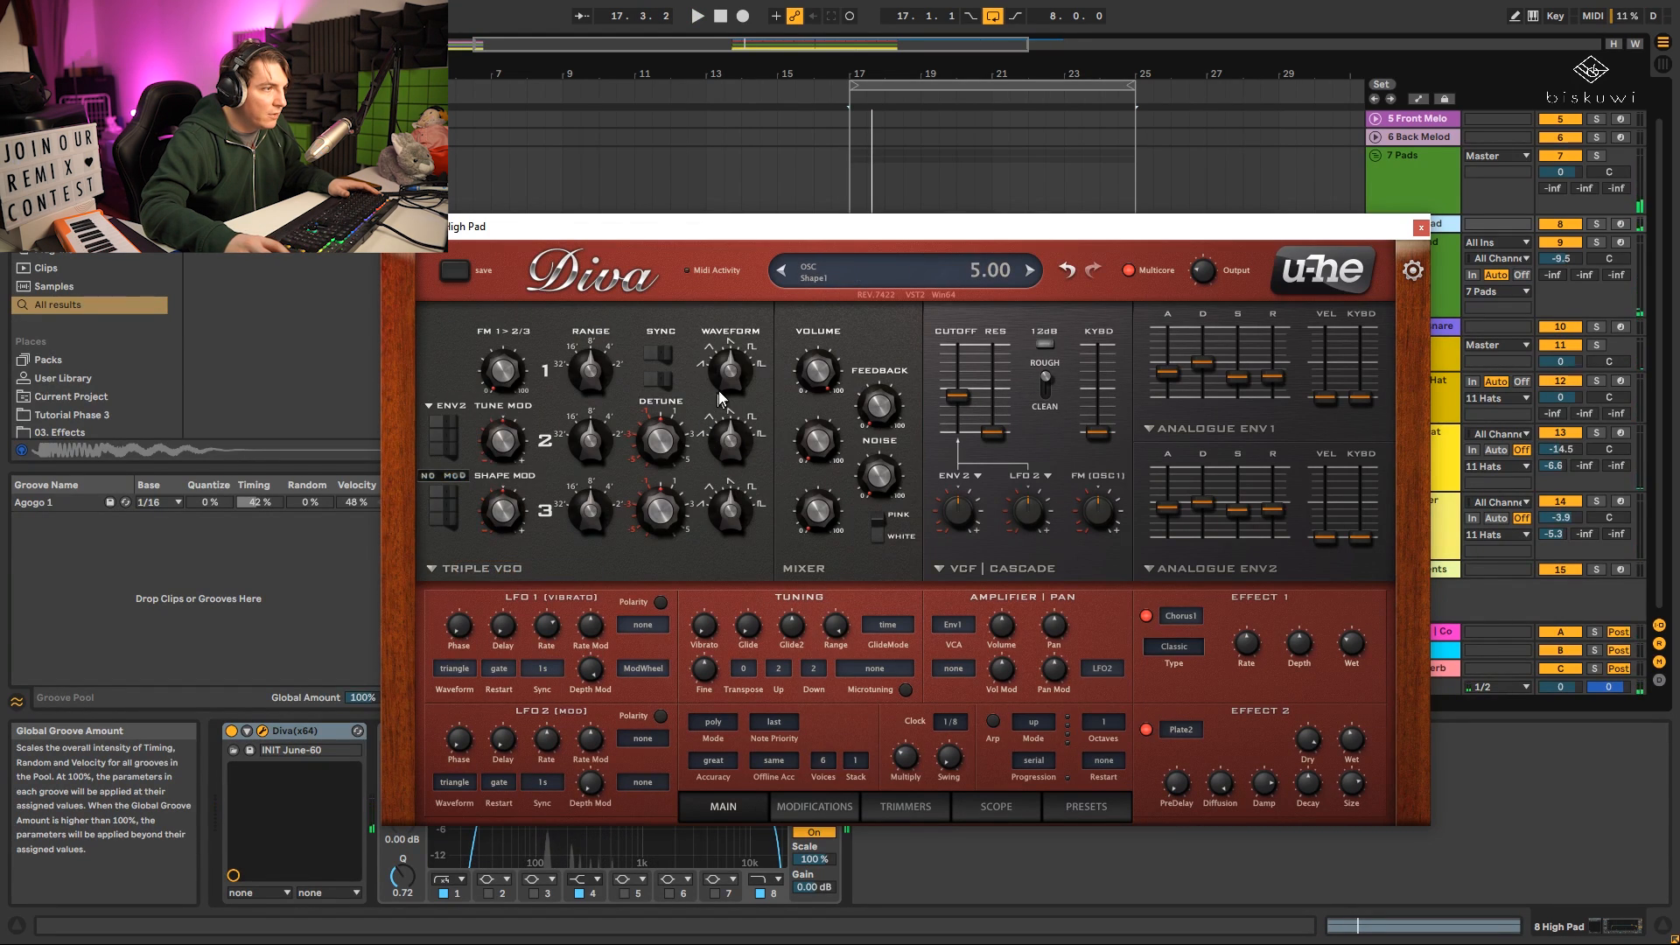
drag(739, 367, 743, 349)
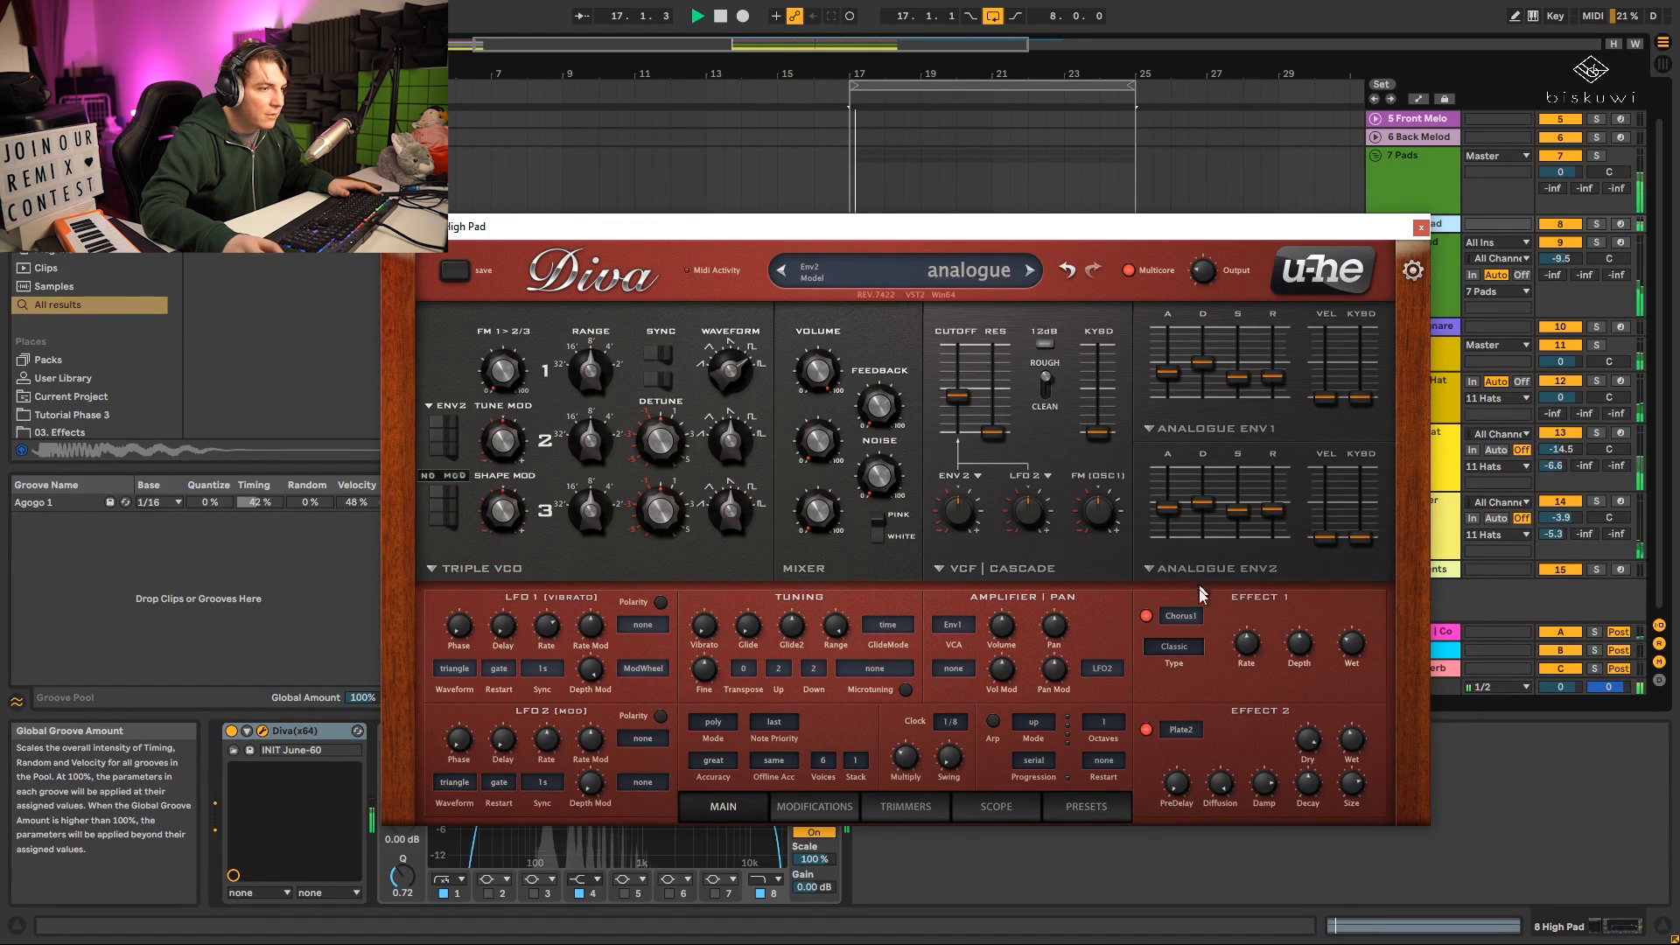
key(space)
Solo the High Pad and, during playback, lower Diva's filter cutoff, enable its 12 dB mode and refine oscillator 1's waveform.
drag(1350, 224, 1371, 284)
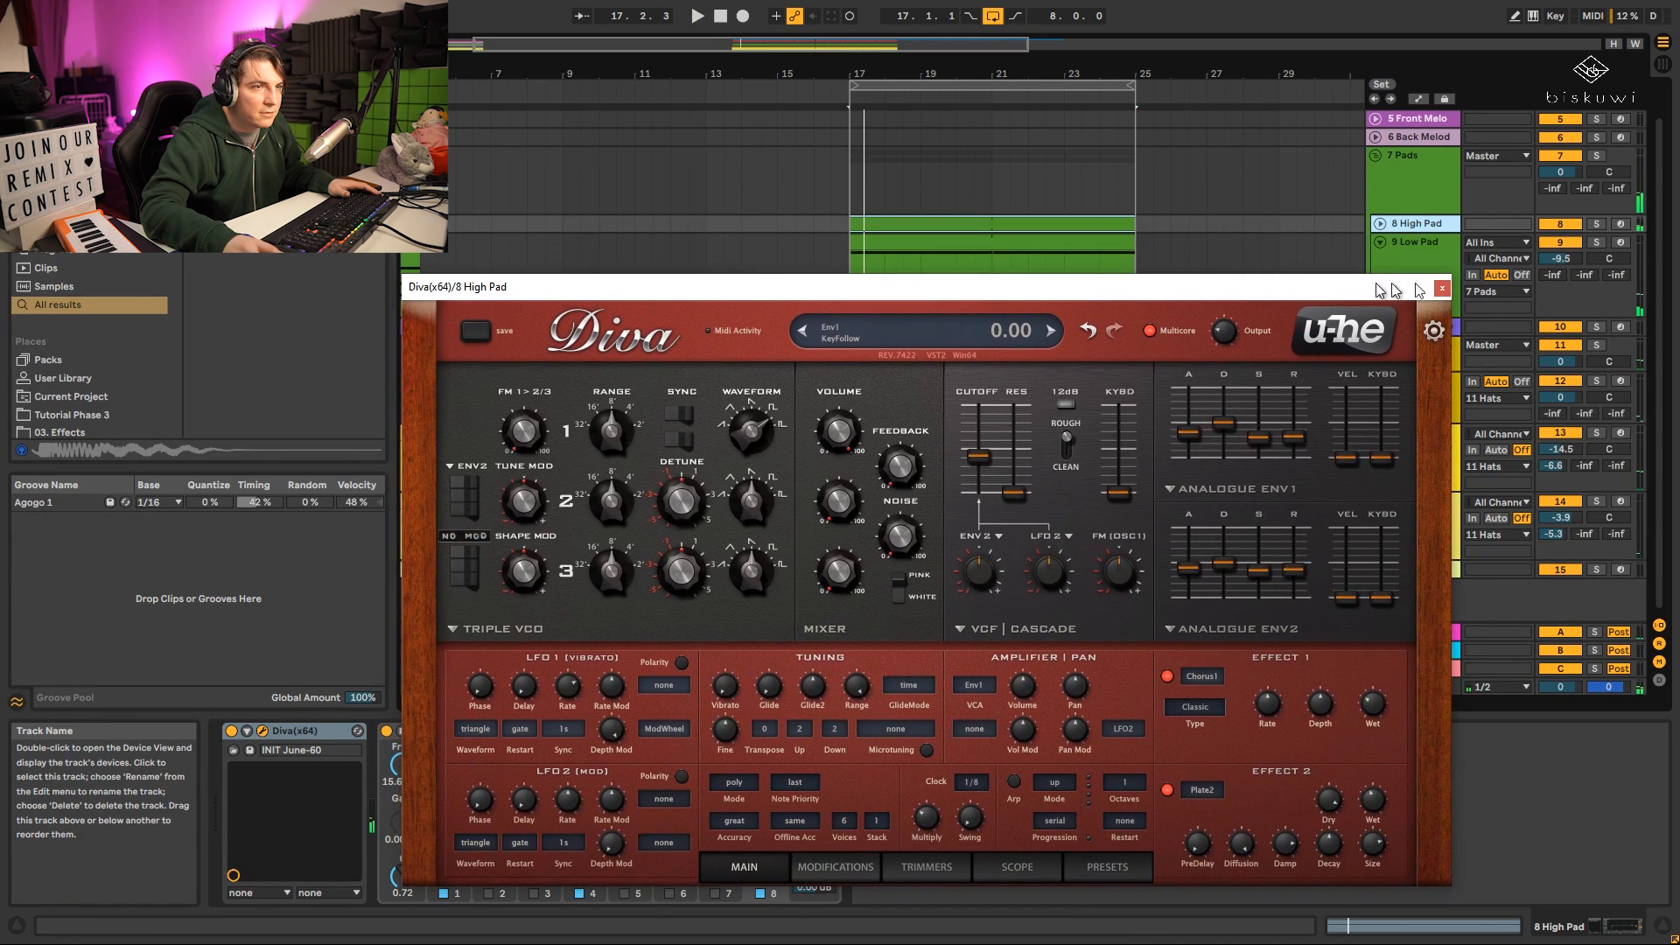
click(1597, 224)
key(space)
drag(1158, 296, 1153, 187)
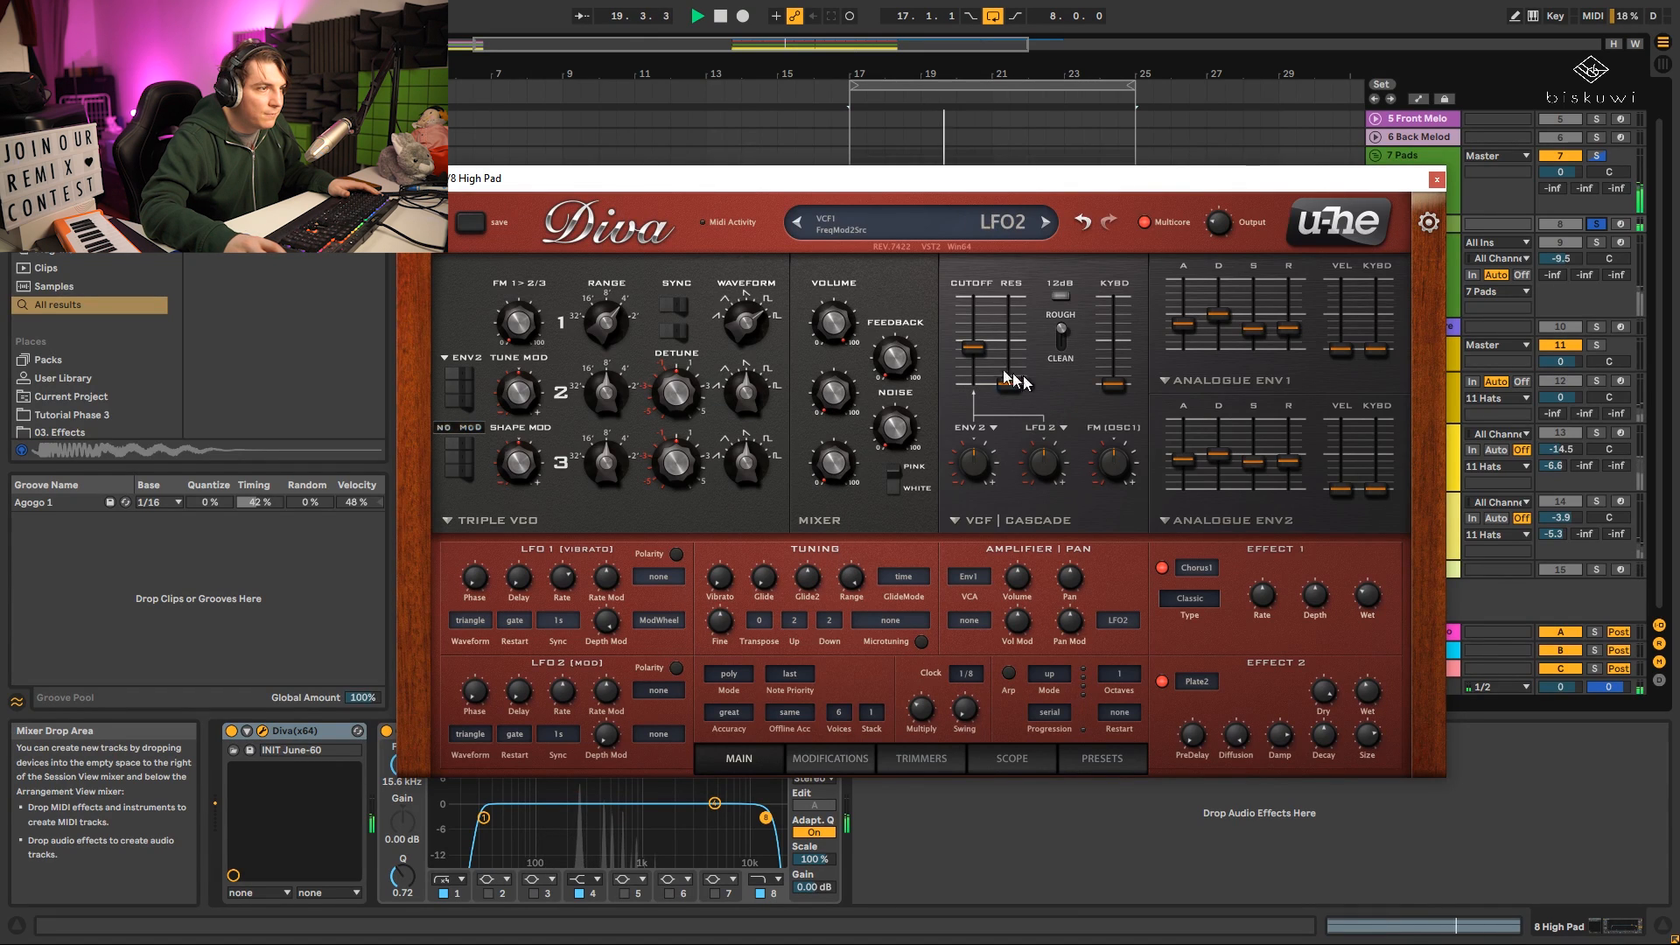
drag(978, 348, 980, 354)
drag(742, 328, 743, 327)
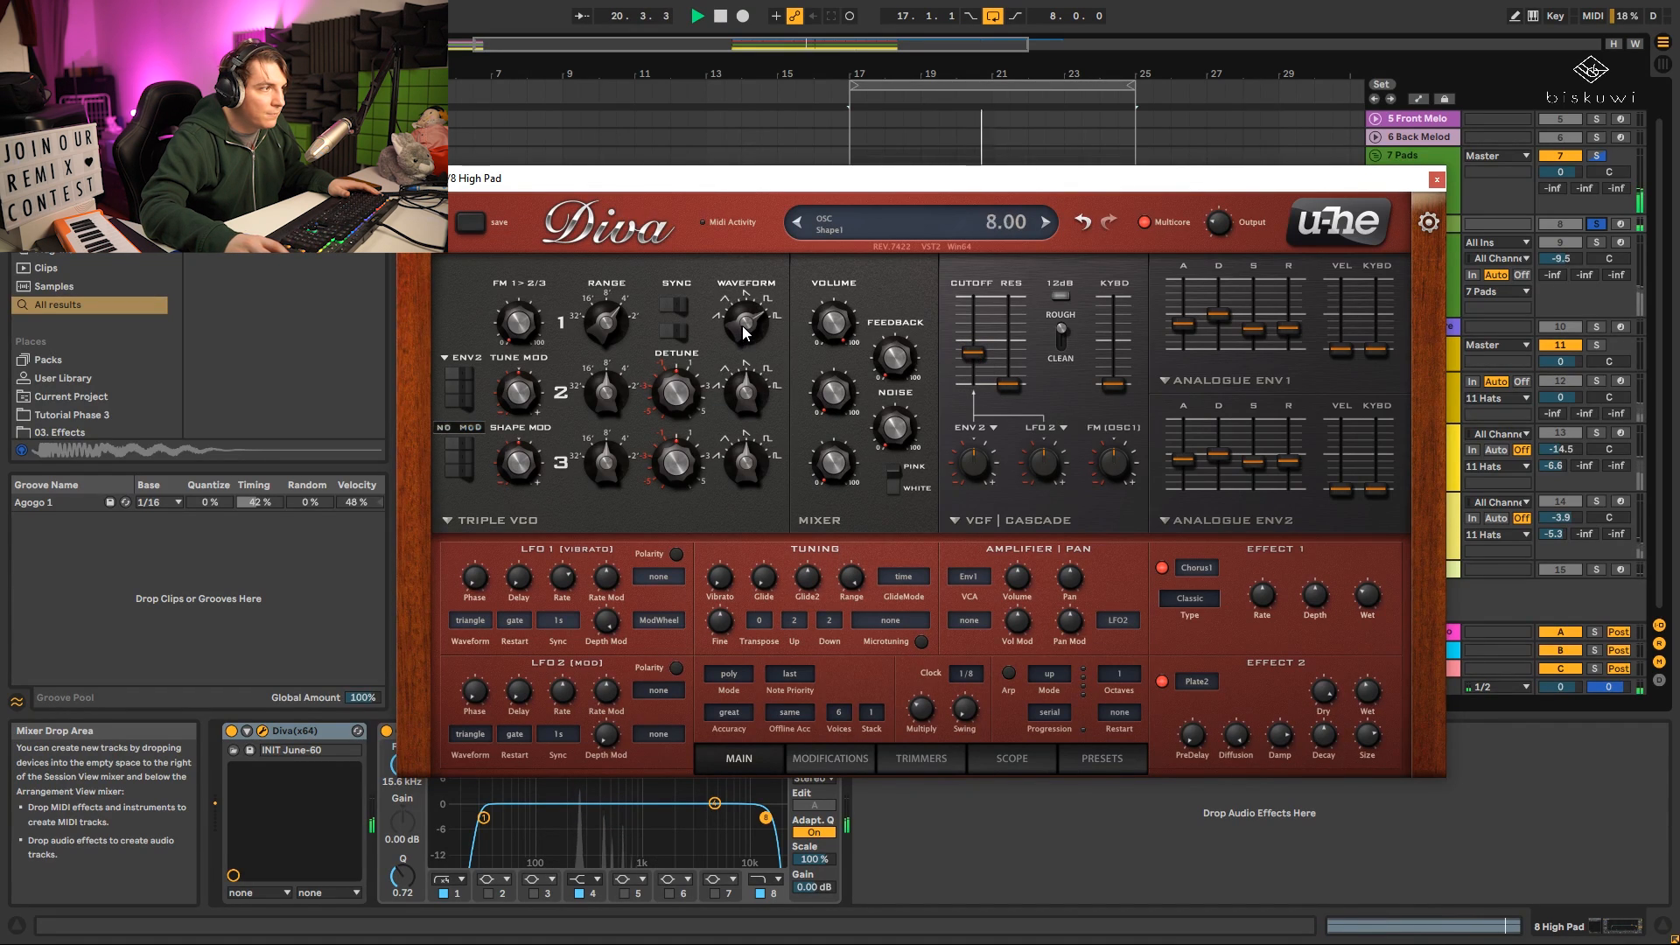
click(1063, 295)
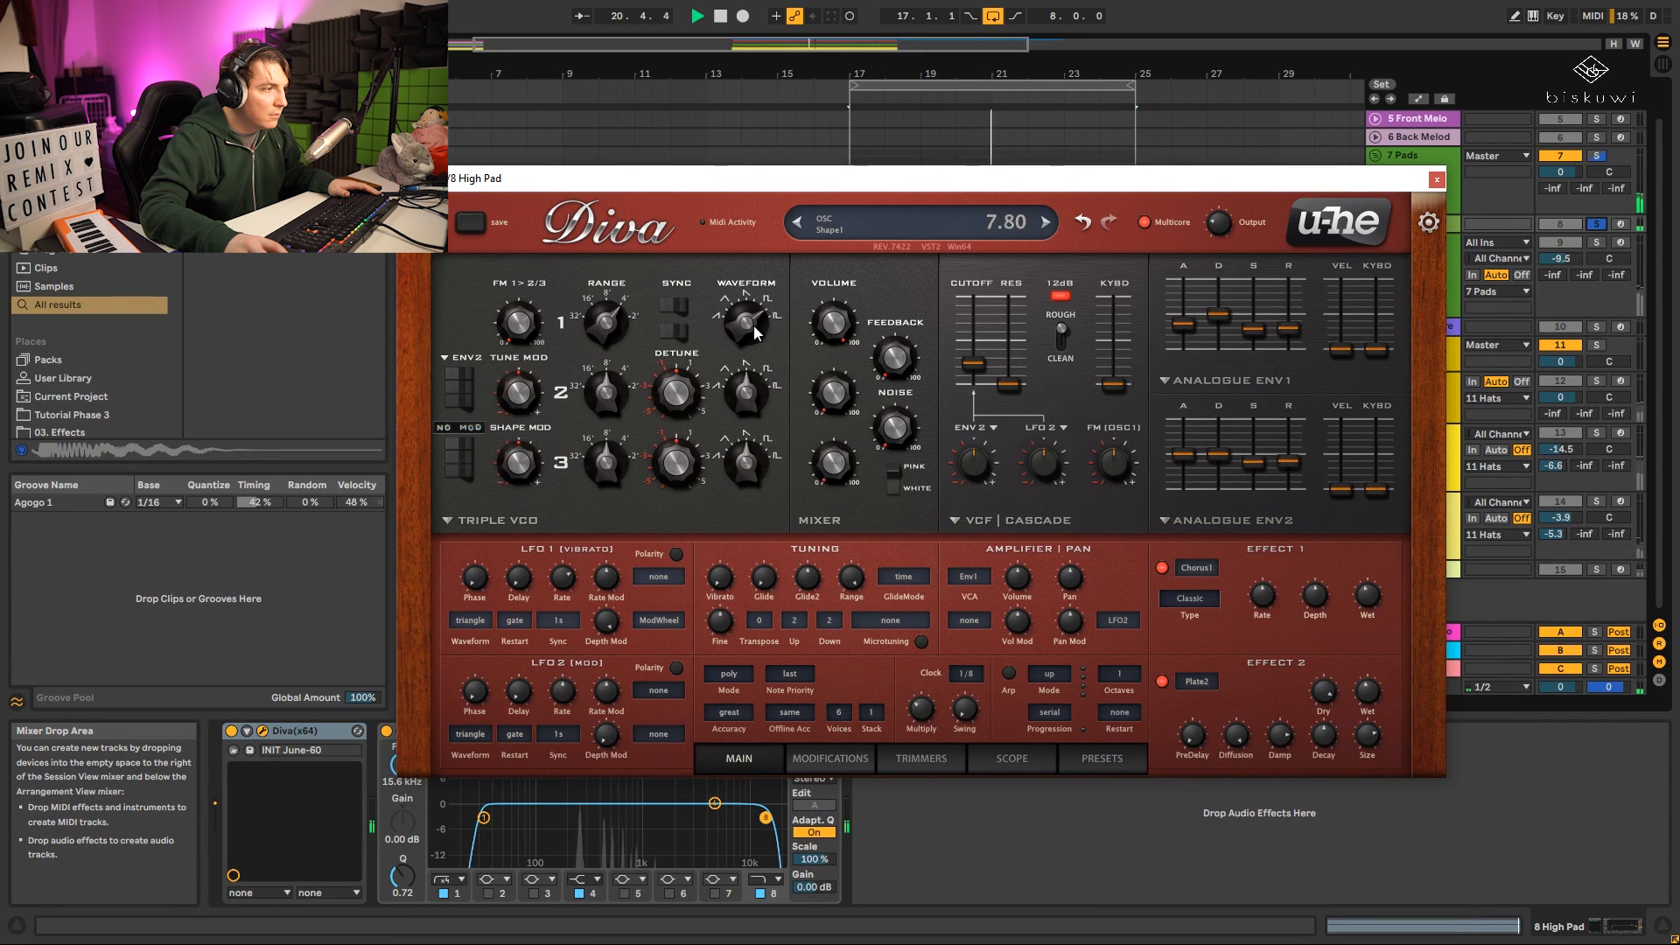
drag(756, 328, 757, 322)
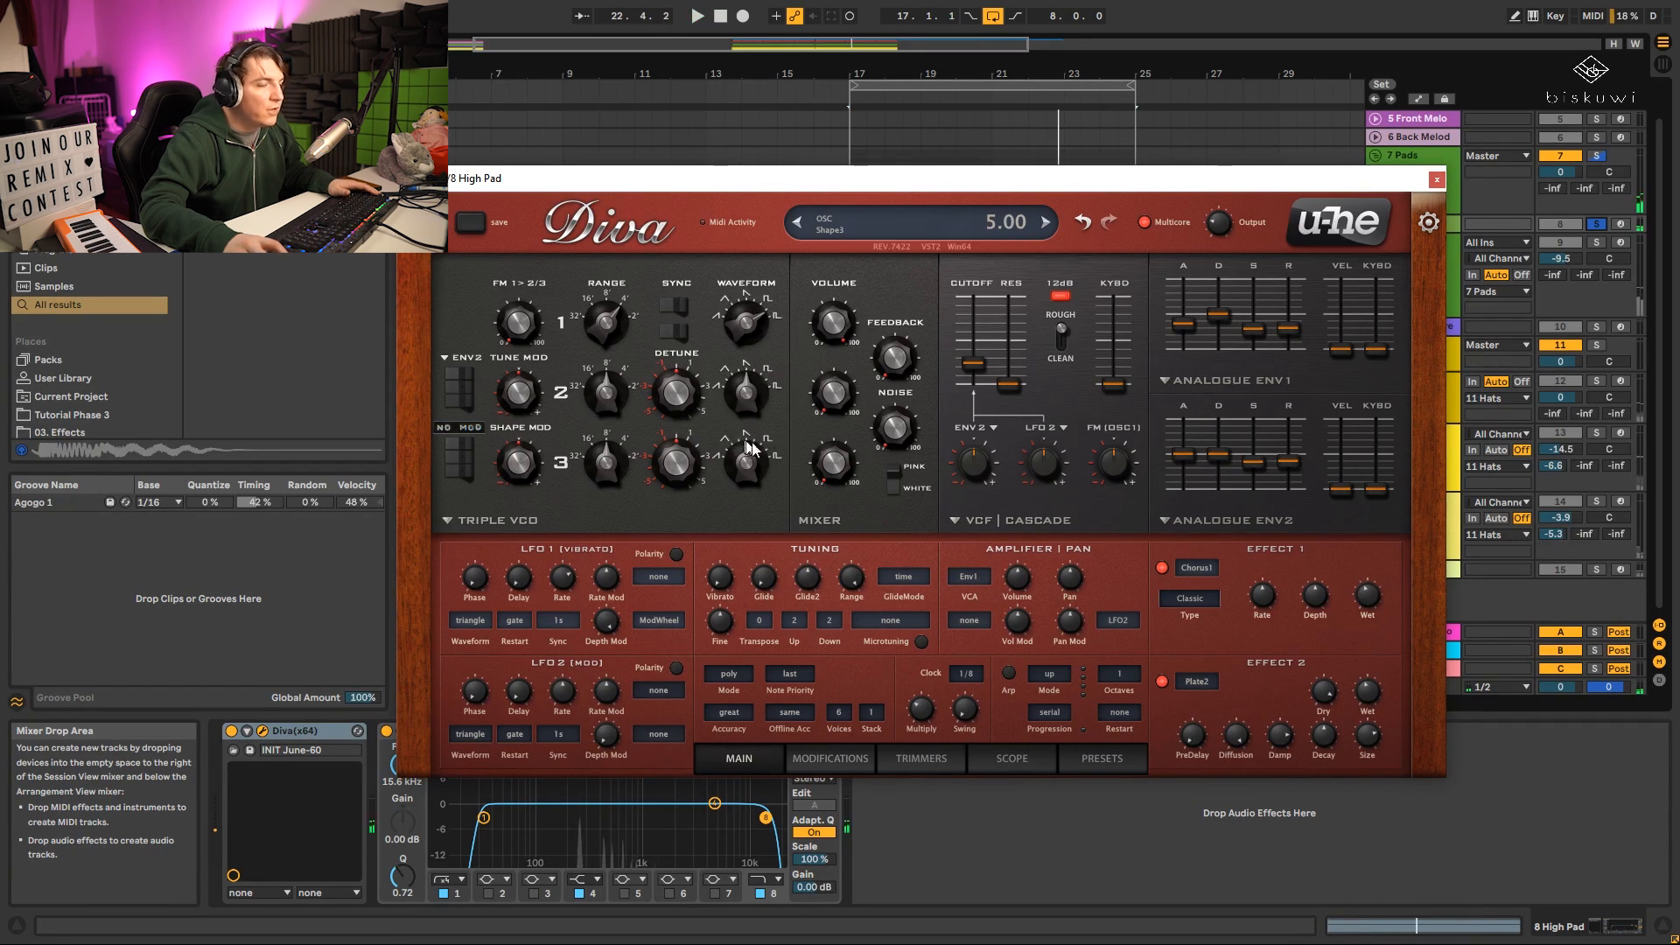
Change the High Pad Diva's filter model to Uhbie and set its cutoff to 58.50 during playback.
click(827, 521)
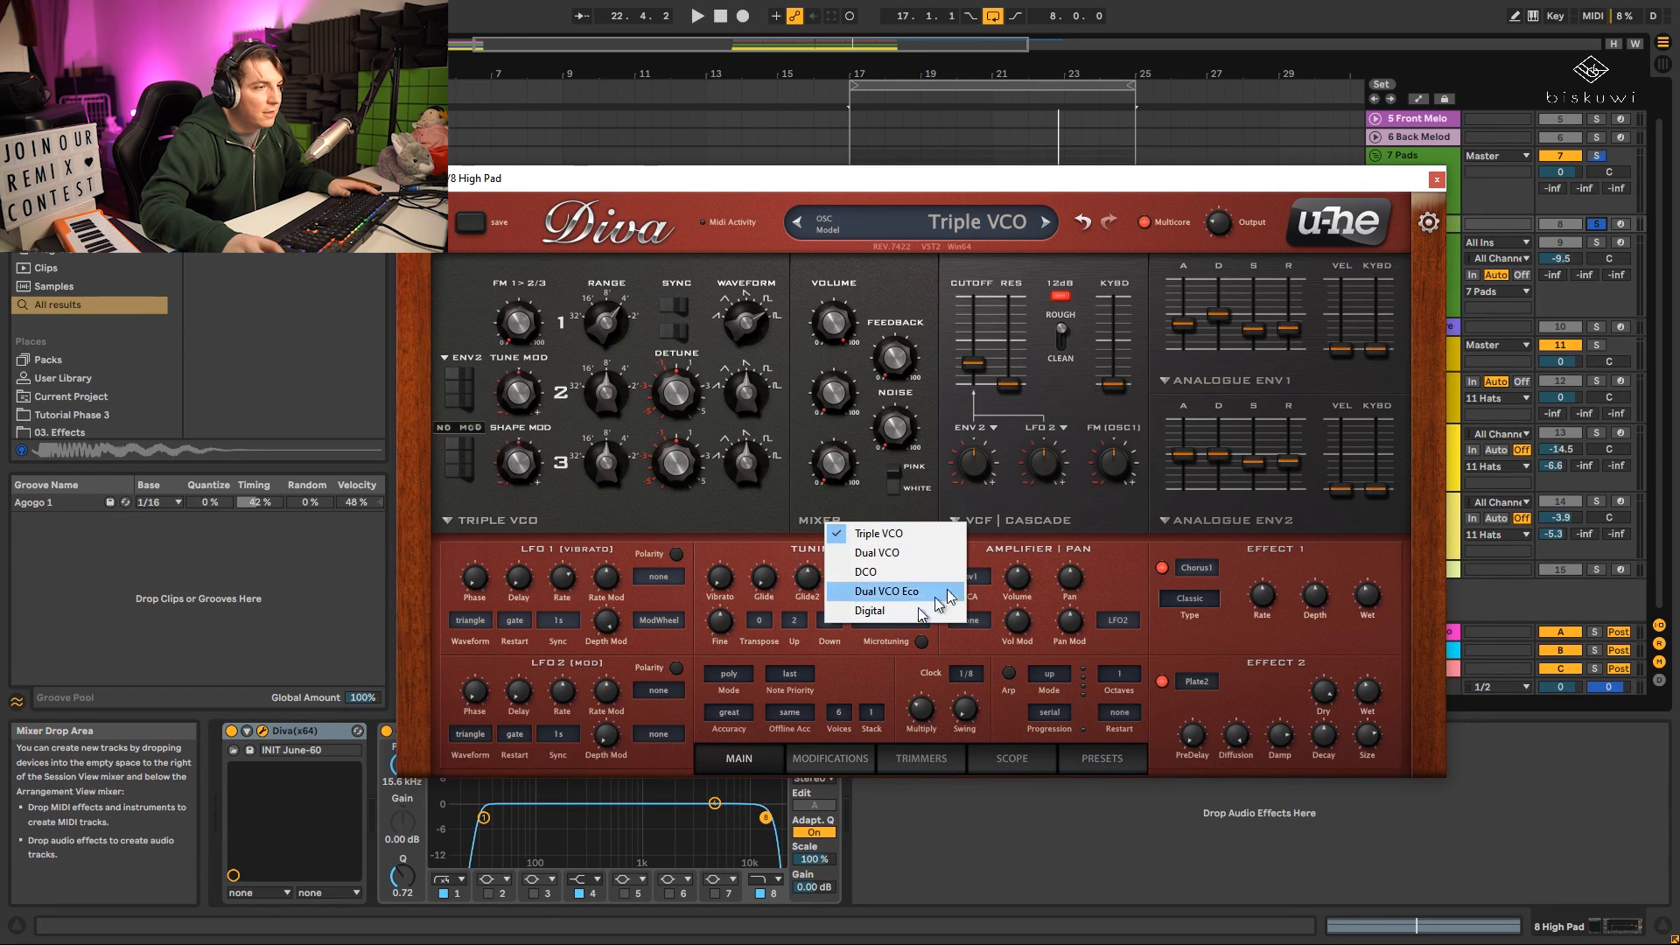
click(980, 521)
click(996, 519)
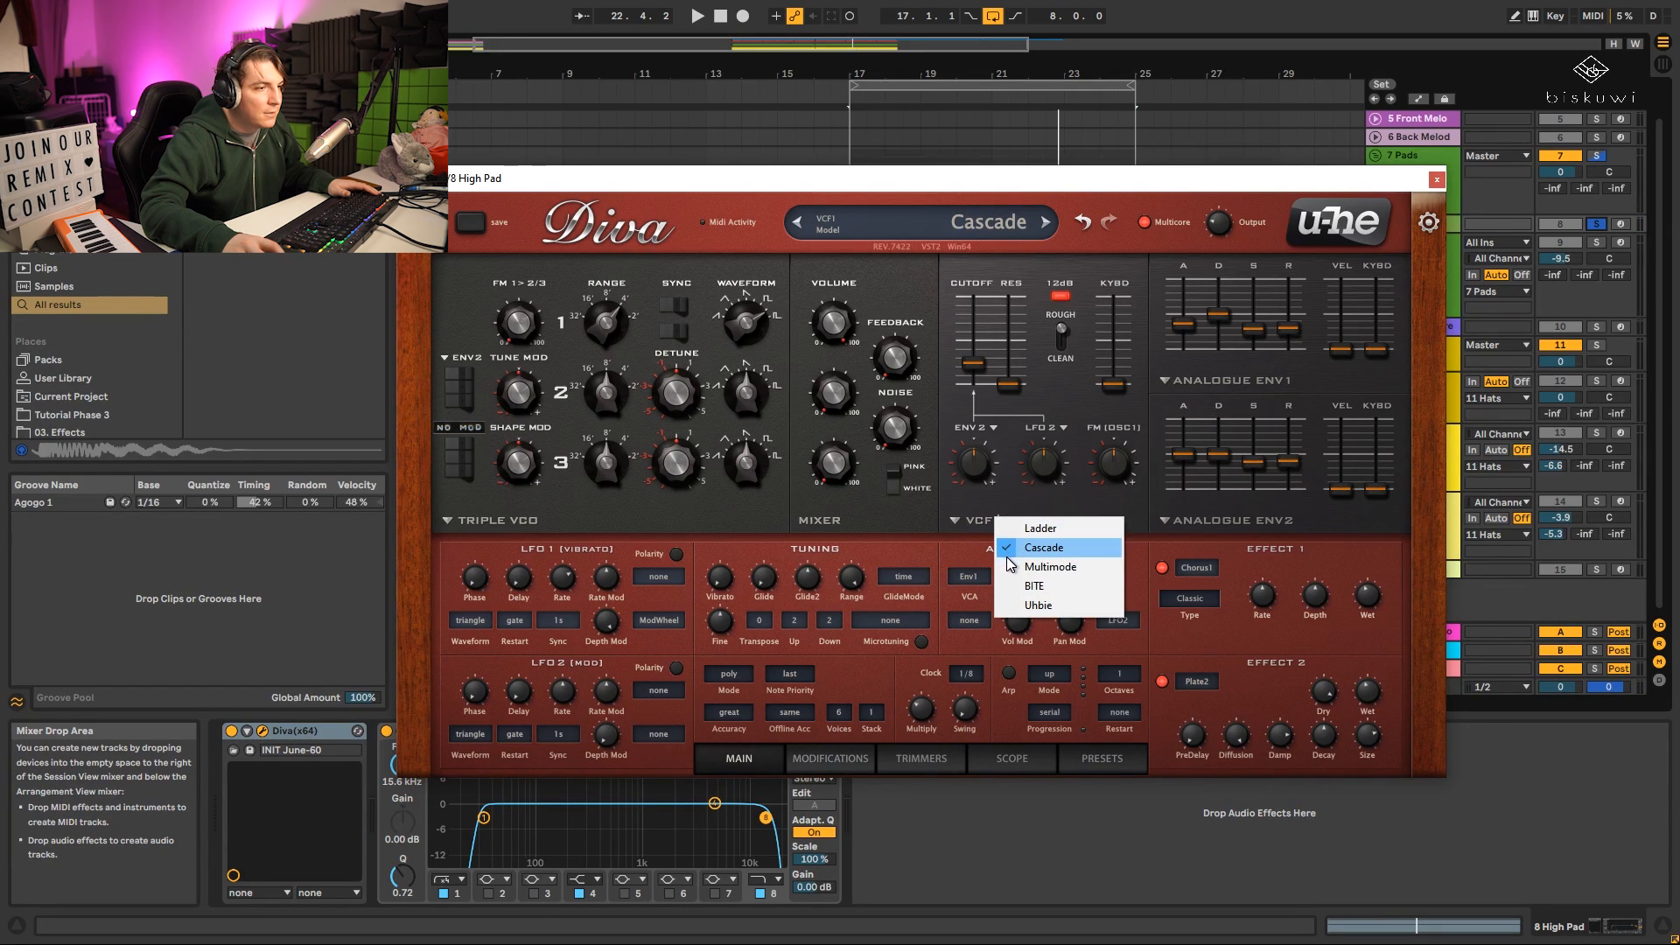
click(1038, 605)
key(space)
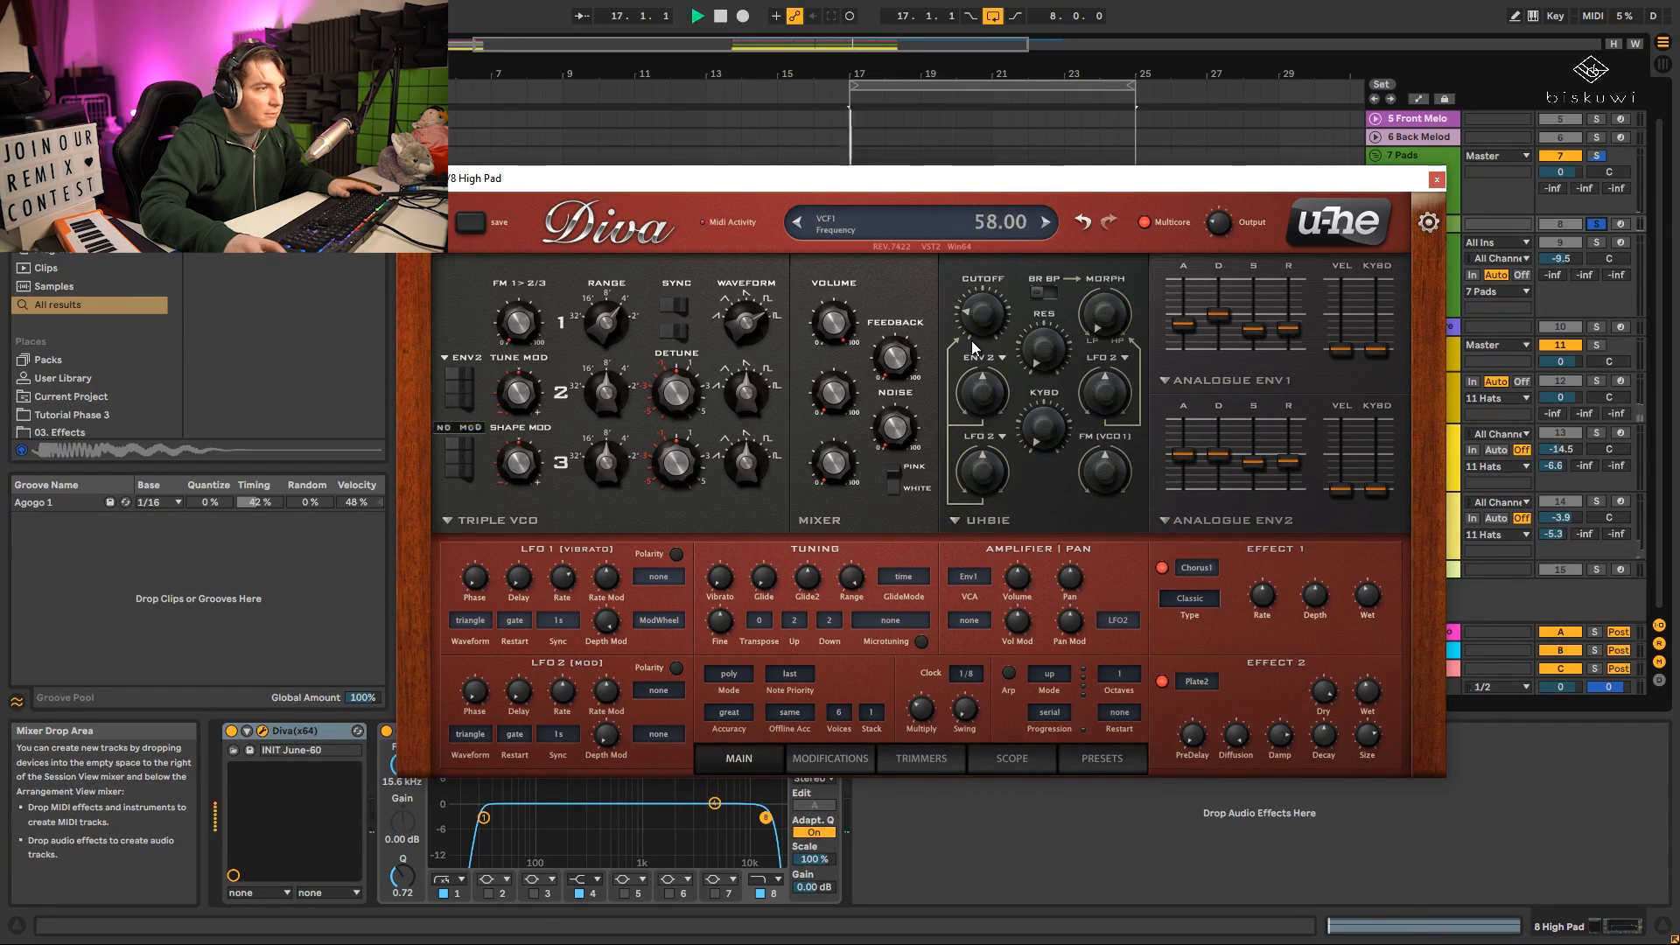
mouse_move(973, 346)
mouse_down()
mouse_move(985, 316)
mouse_move(996, 330)
mouse_up()
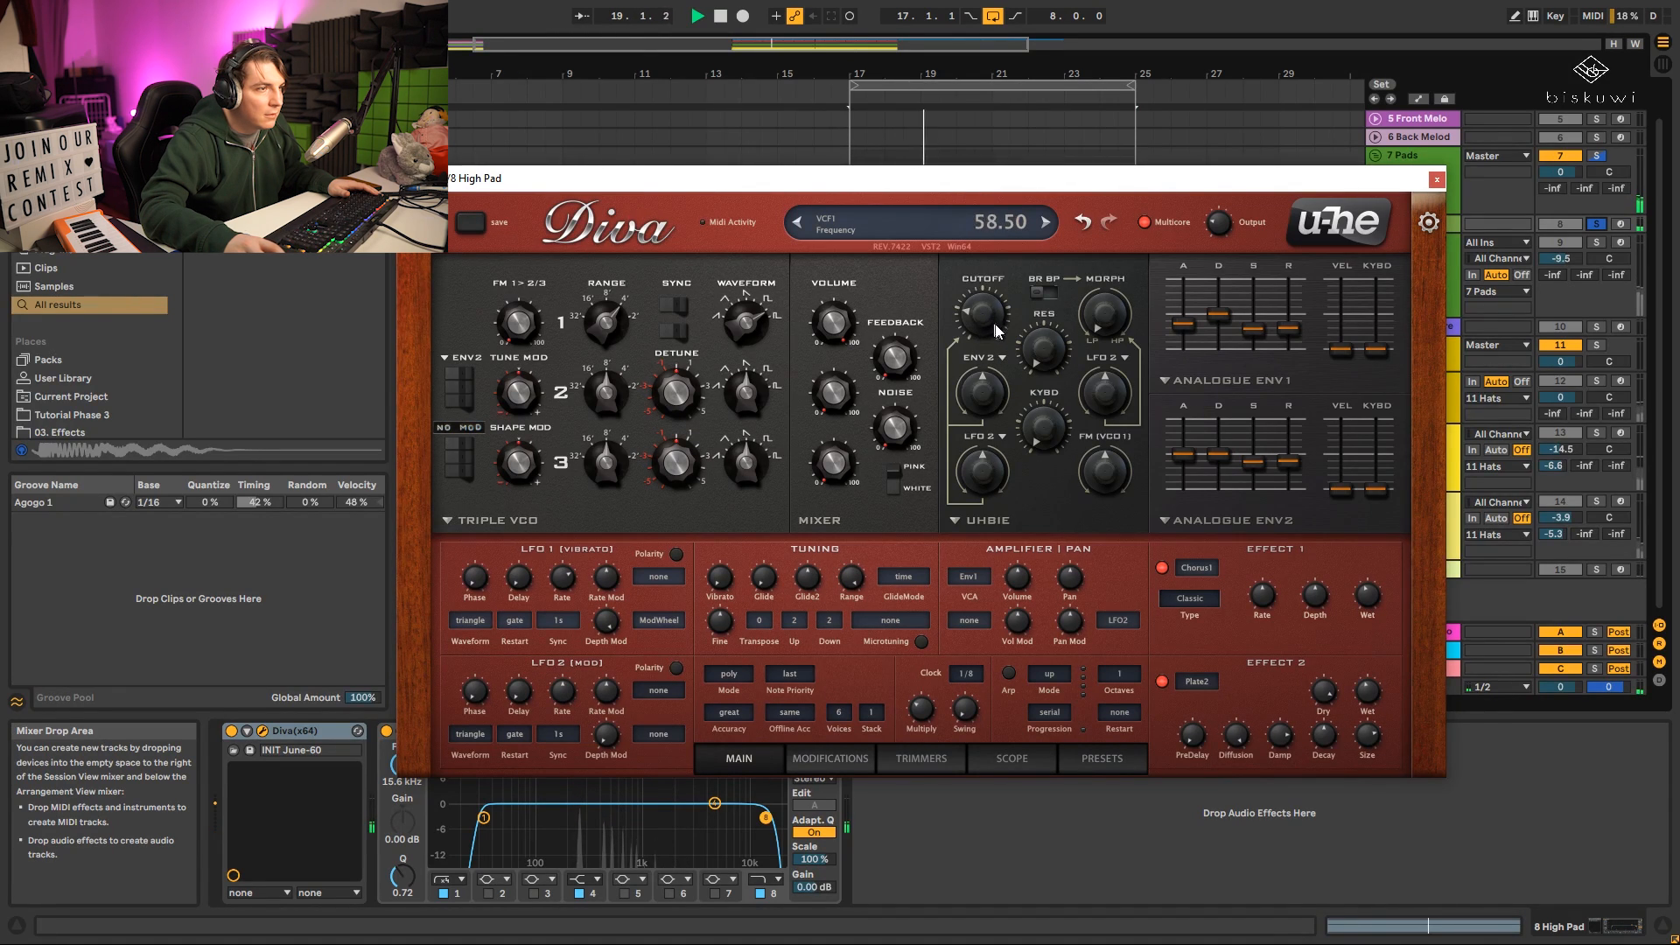
Experiment with the Uhbie filter's morph, oscillator 2's waveform and oscillator 1's range while listening to the High Pad.
mouse_move(1104, 321)
mouse_down()
mouse_move(1124, 298)
mouse_move(1111, 319)
mouse_up()
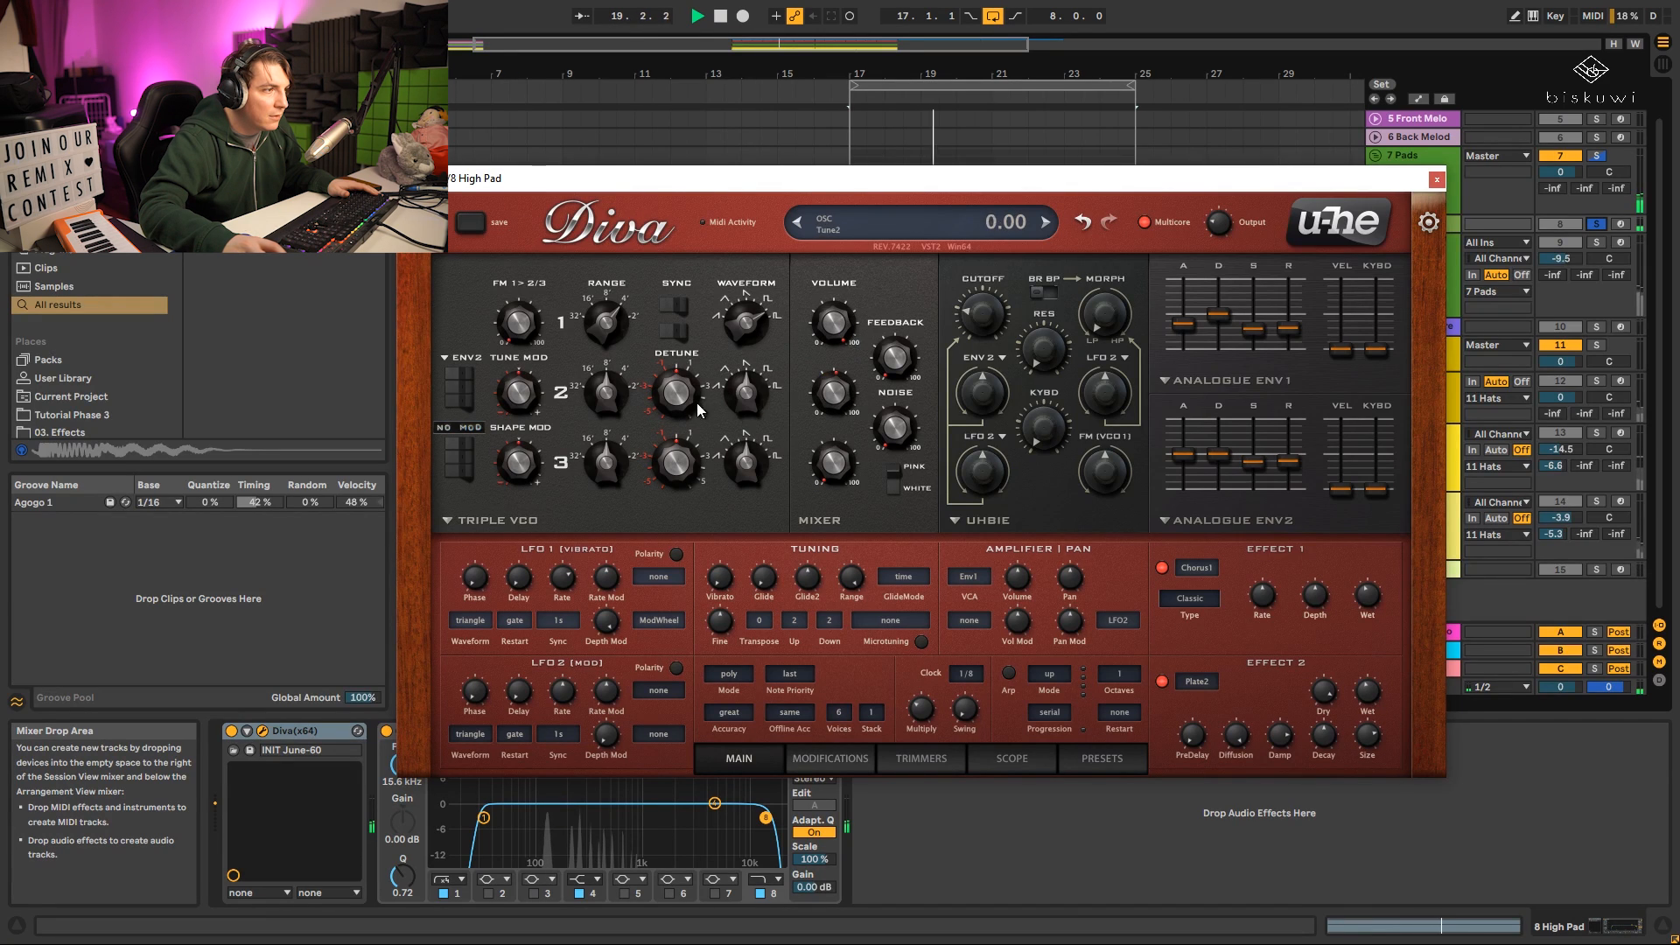
drag(768, 385, 770, 363)
drag(617, 323, 629, 235)
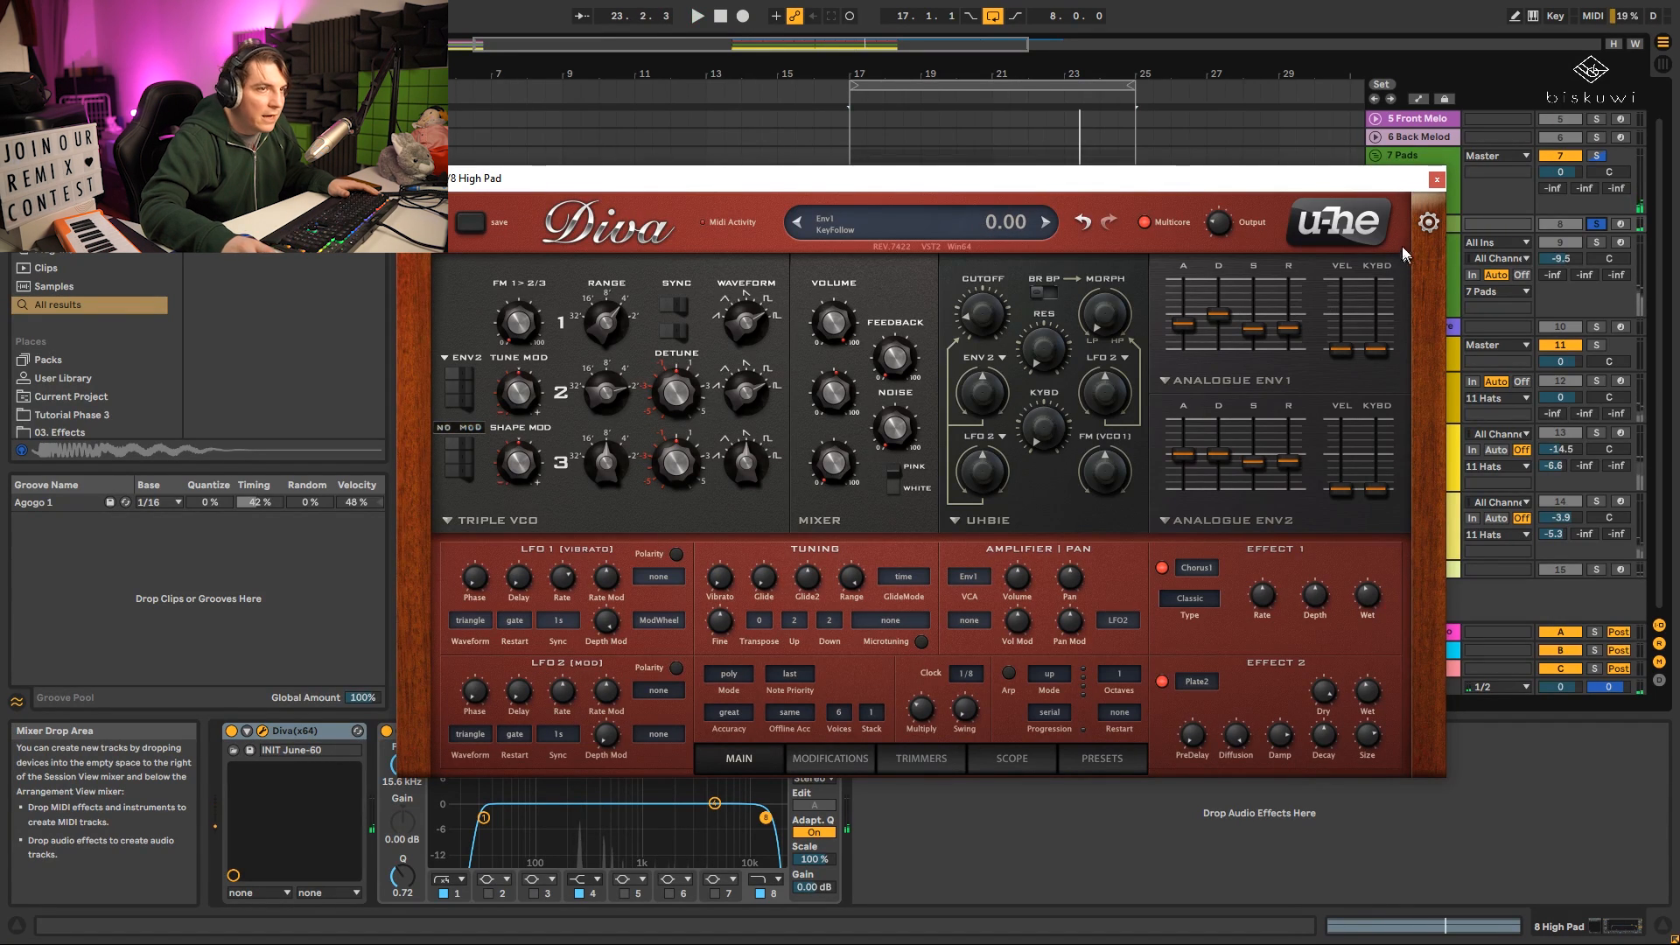
Close the Diva window, unsolo the High Pad and mute the Pads group to compare the loop without pads.
click(1436, 182)
key(space)
click(1596, 224)
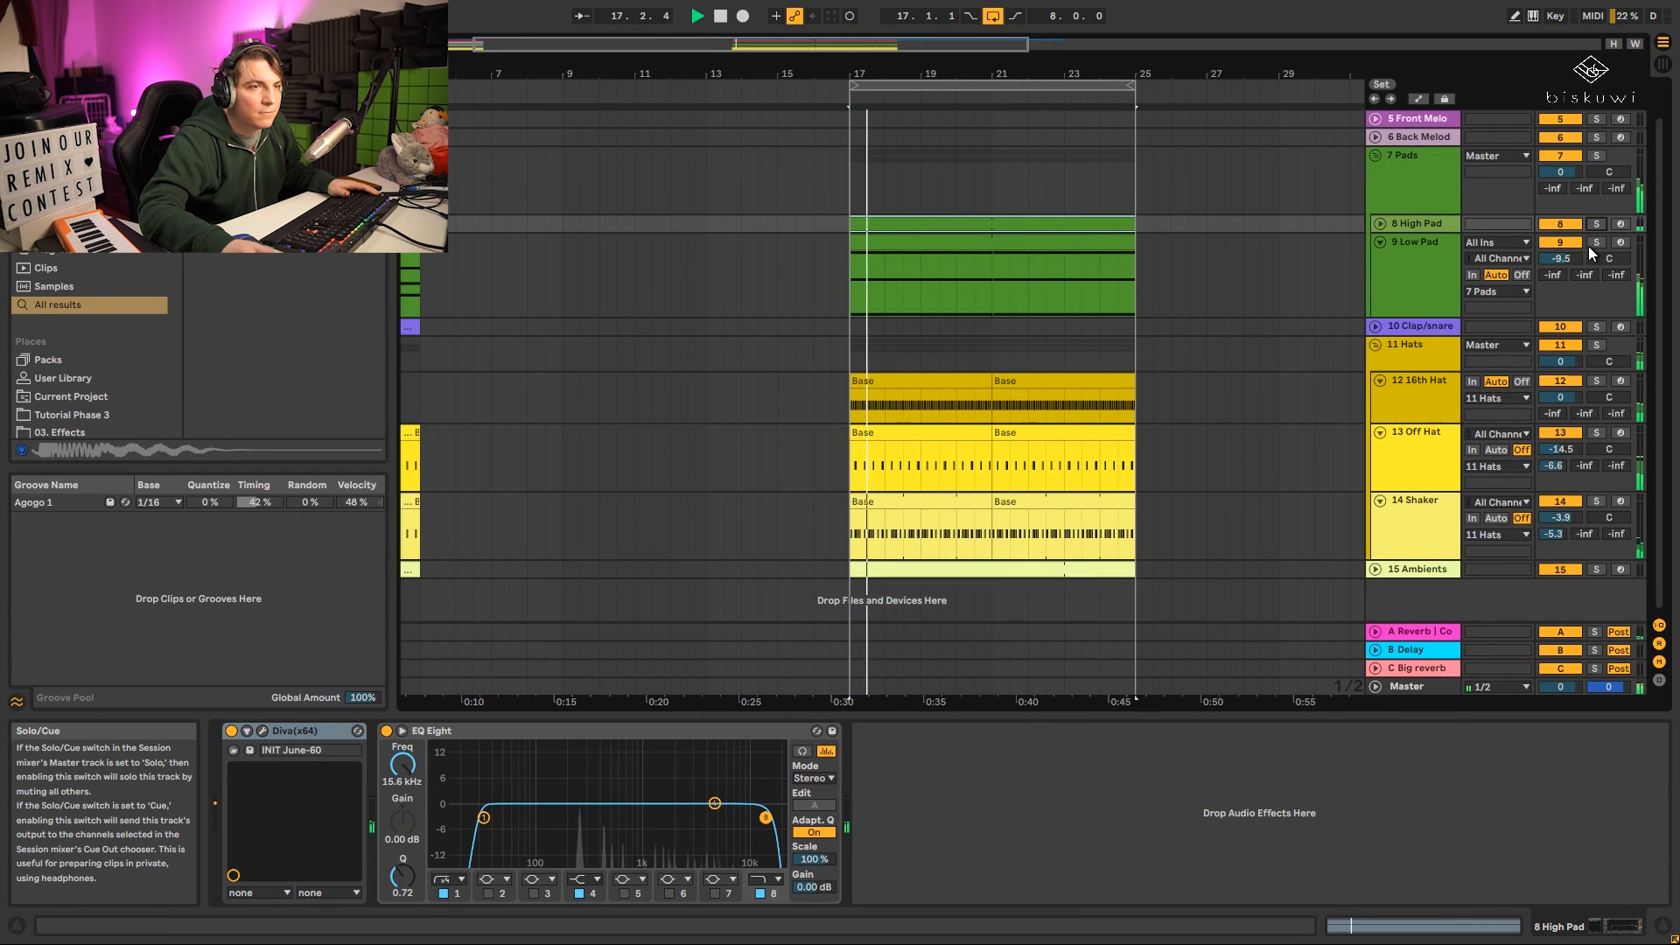
click(1555, 155)
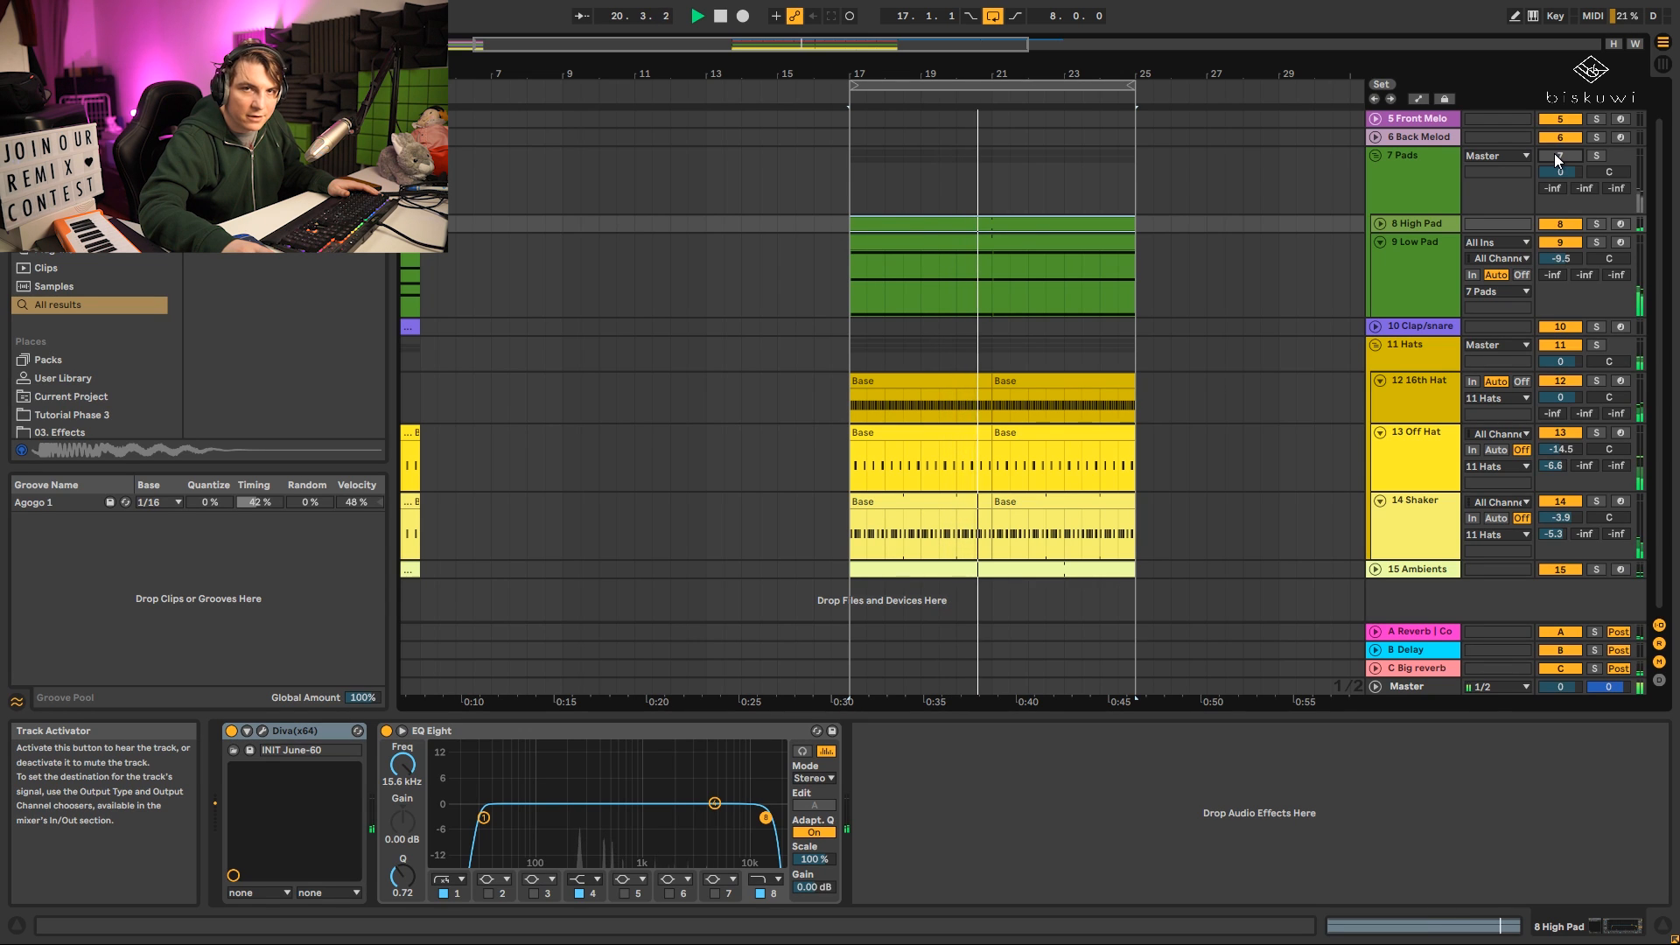
Unmute the Pads group and enable its Glue Compressor with -31.4 dB threshold, 1.43 dB makeup and soft clipping.
click(1555, 156)
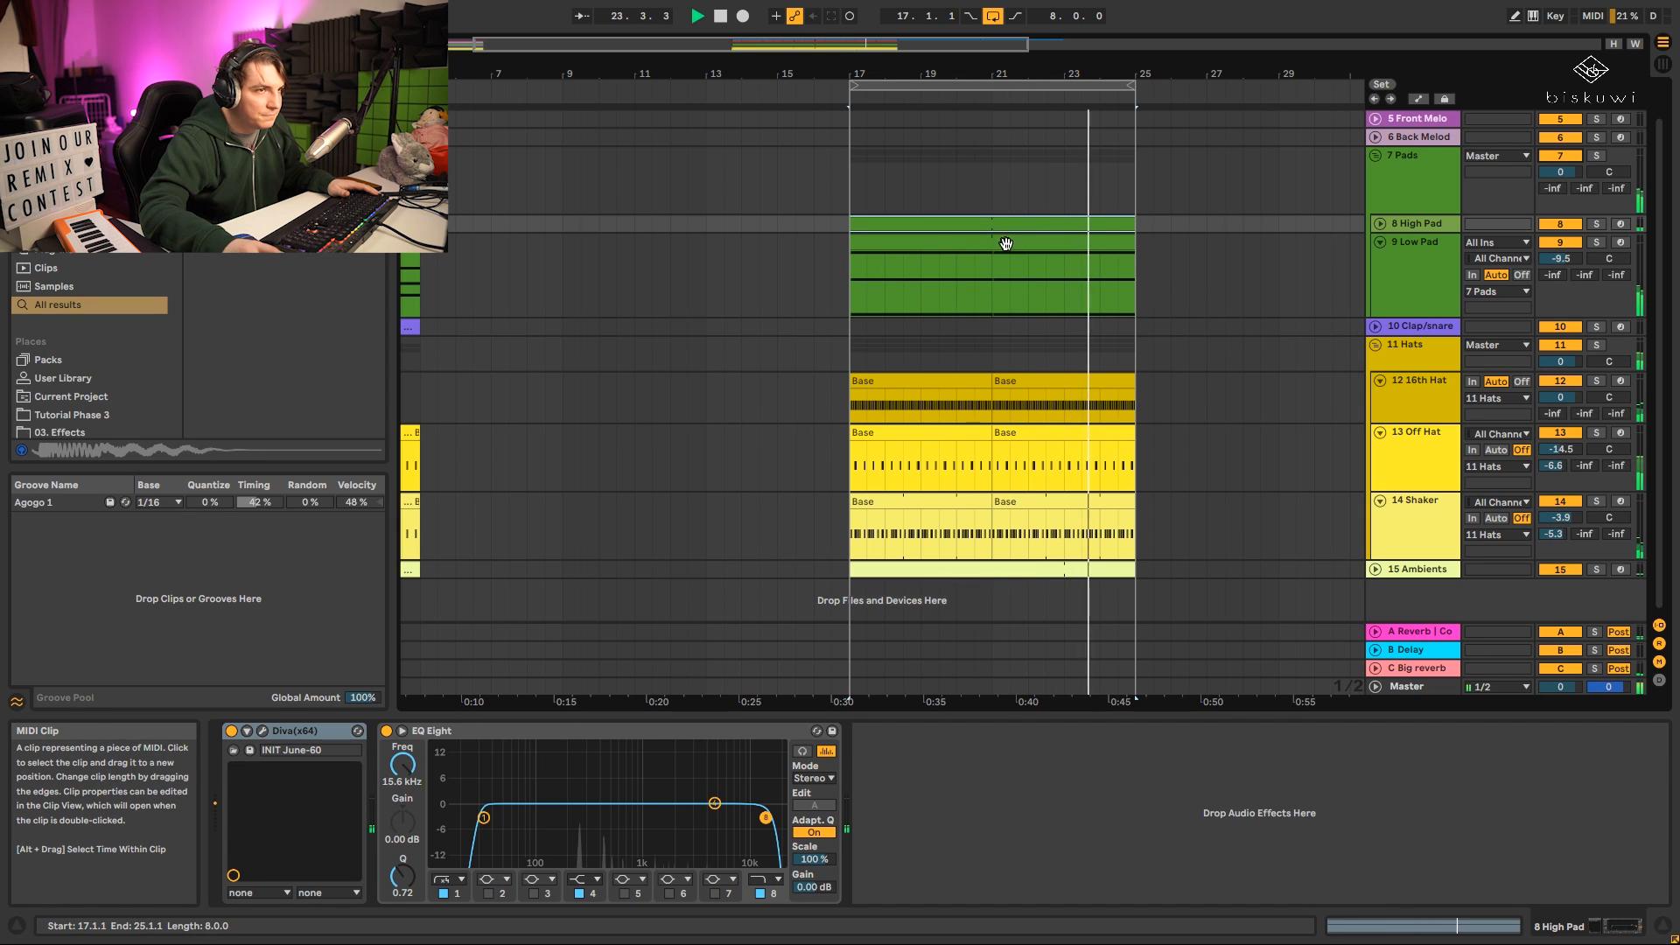
click(1386, 169)
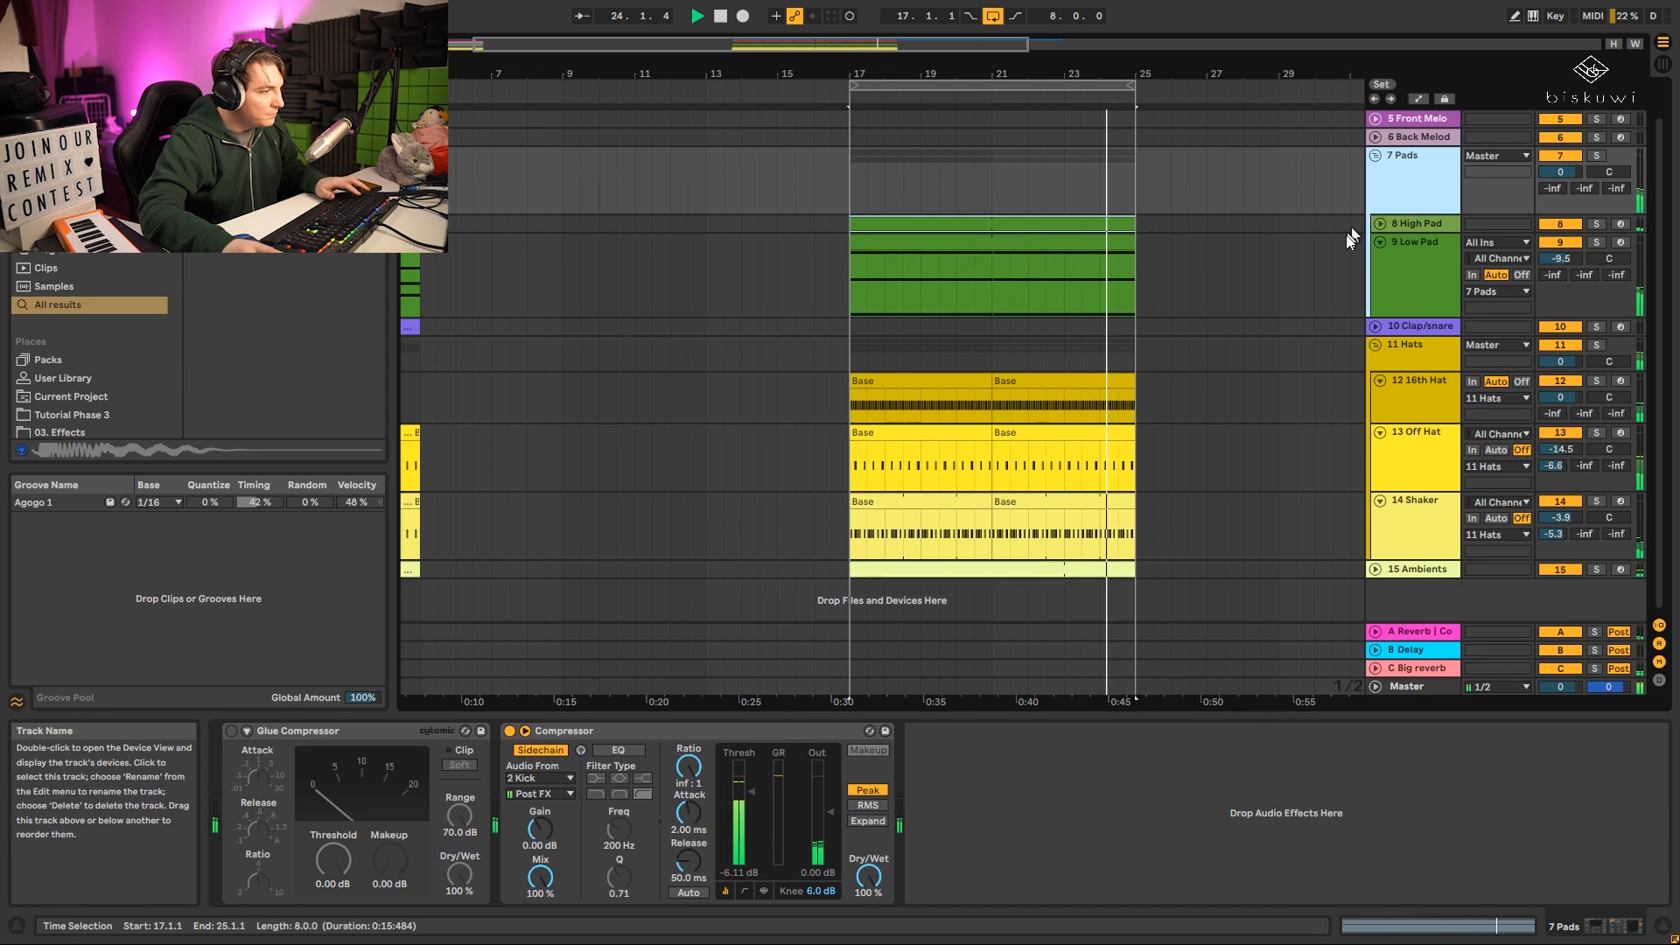
click(231, 732)
drag(331, 859, 330, 930)
drag(389, 860, 389, 846)
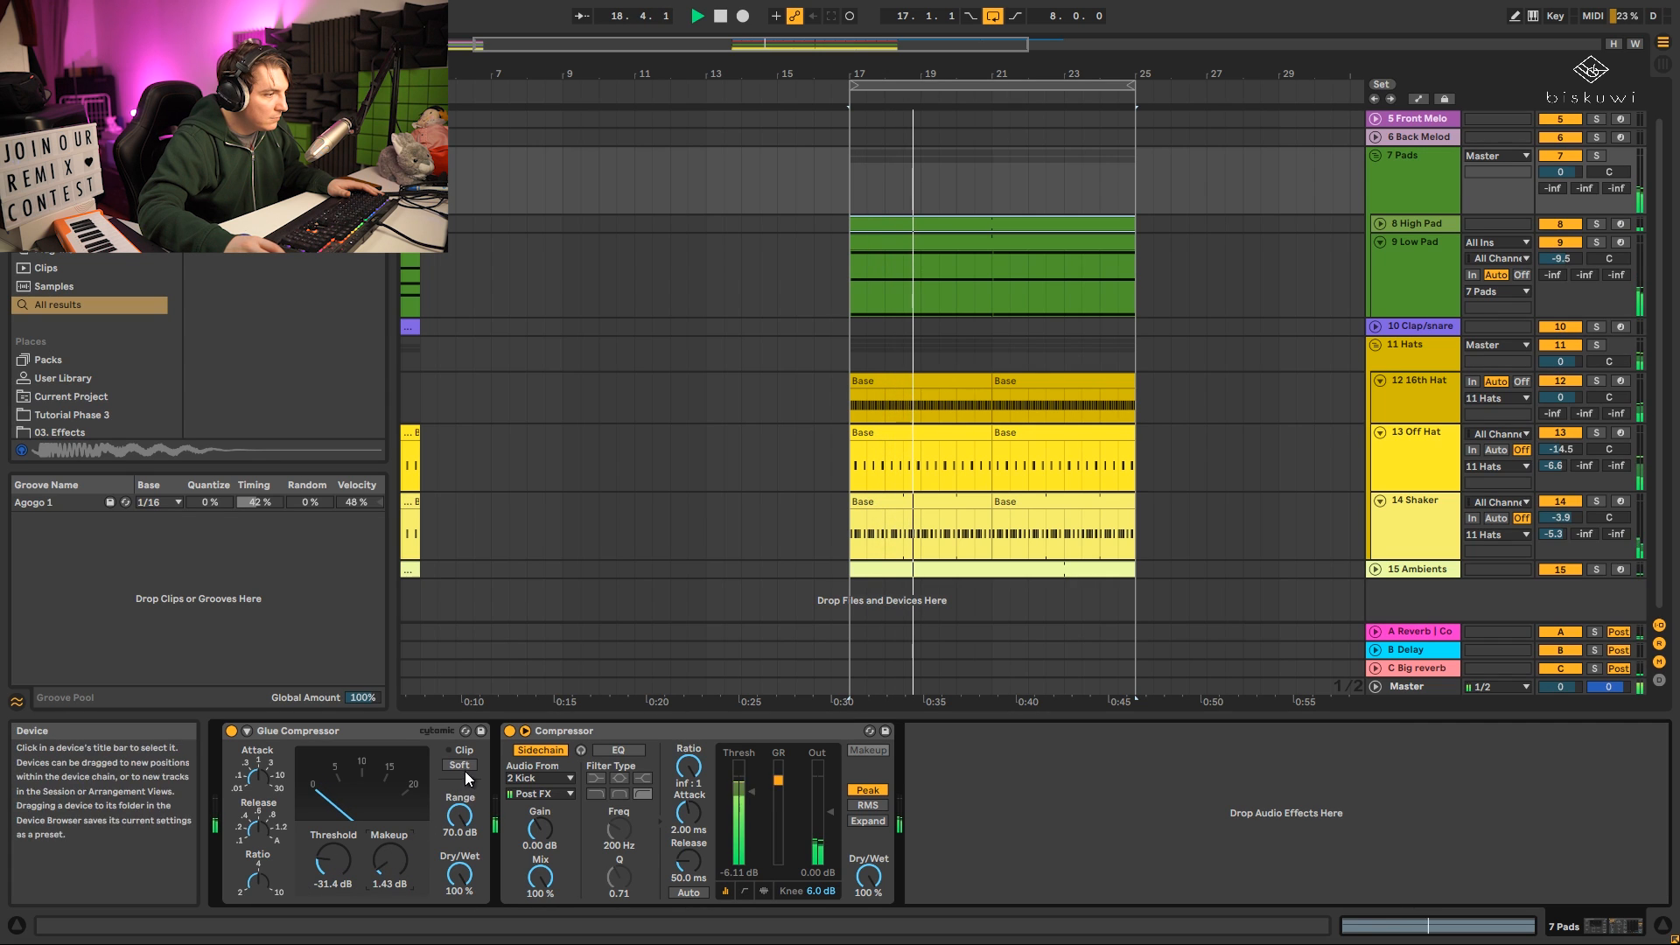
click(460, 765)
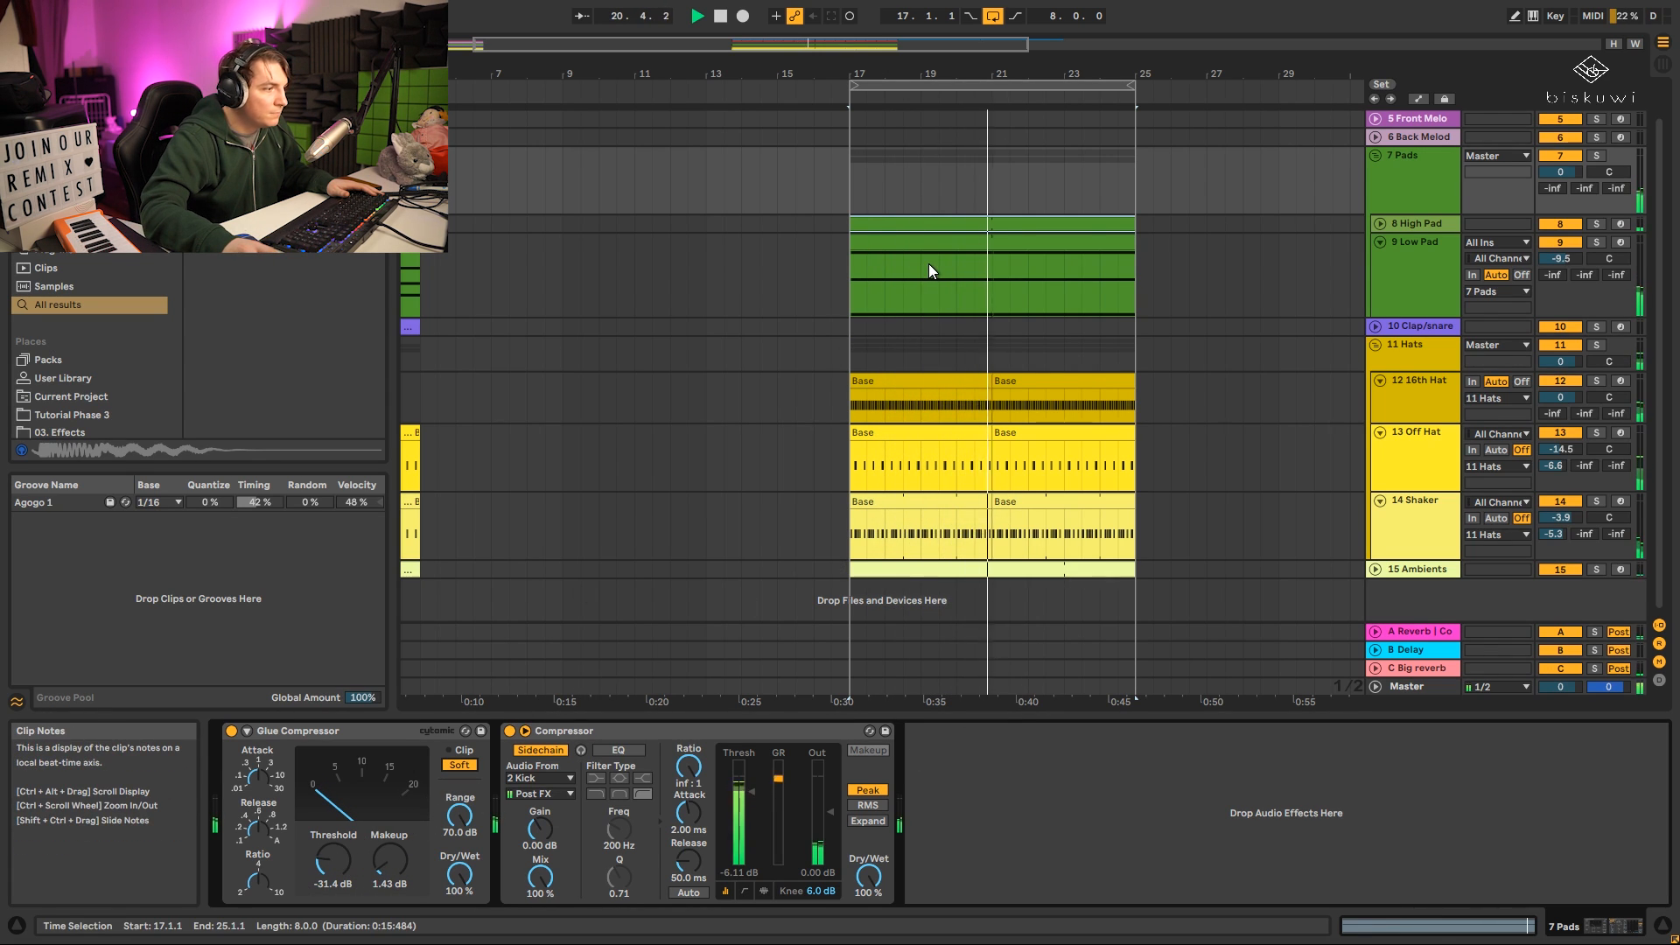
Stop playback and consolidate the Low Pad clips between bars 17 and 25 into one eight-bar clip.
key(space)
double_click(949, 241)
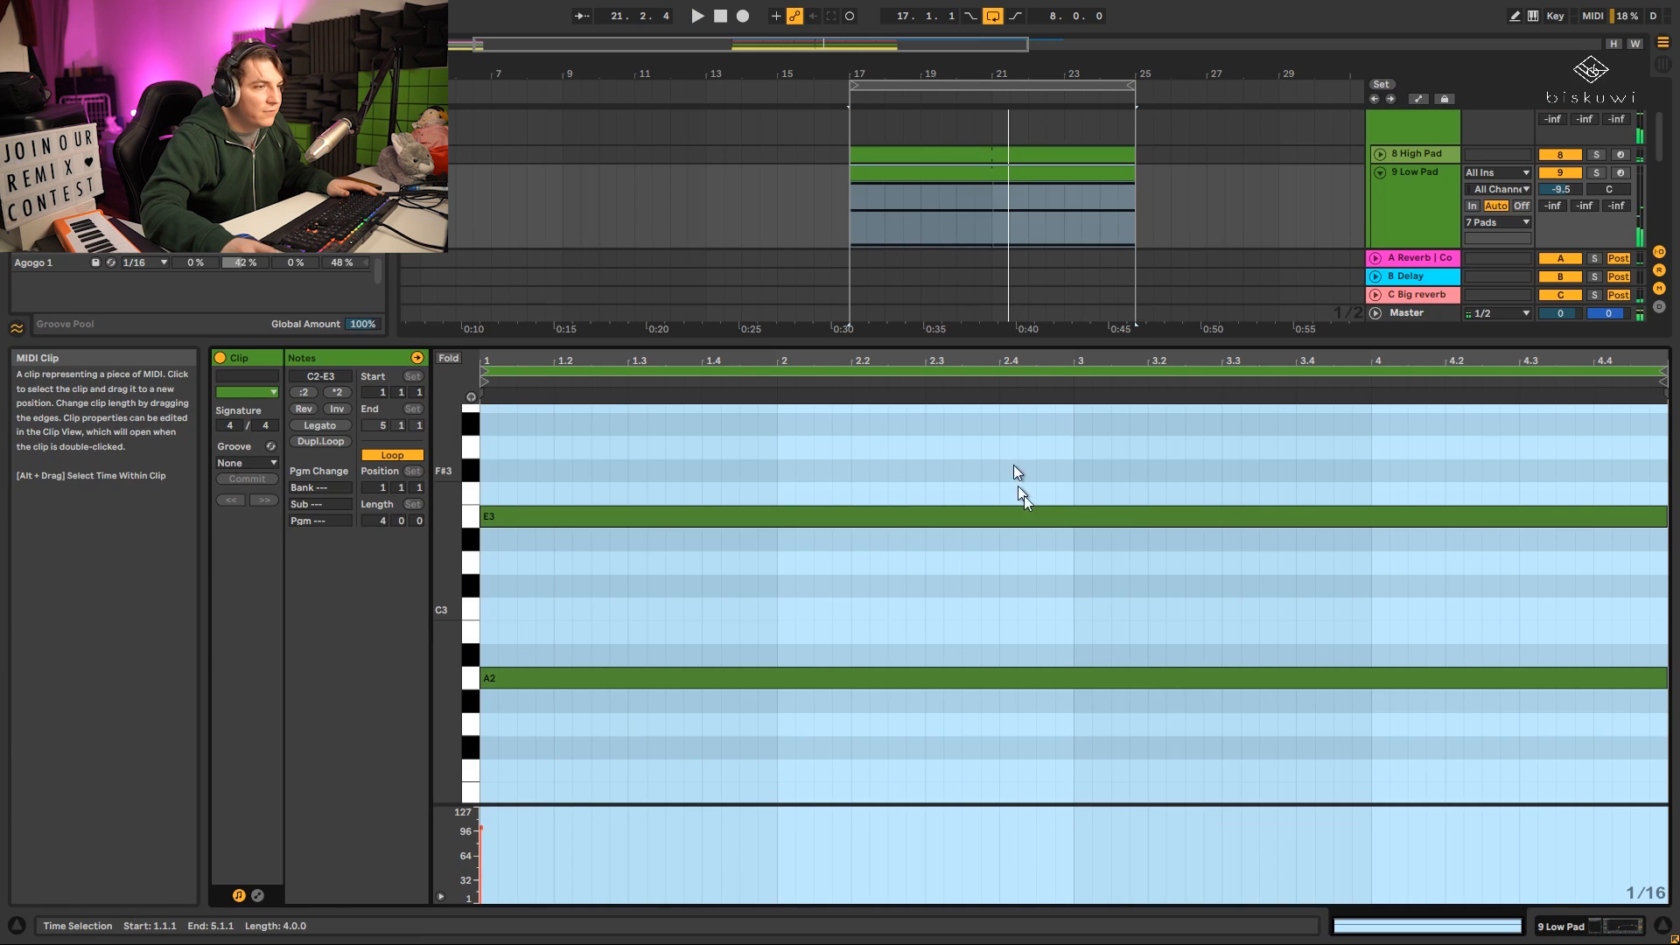
click(985, 167)
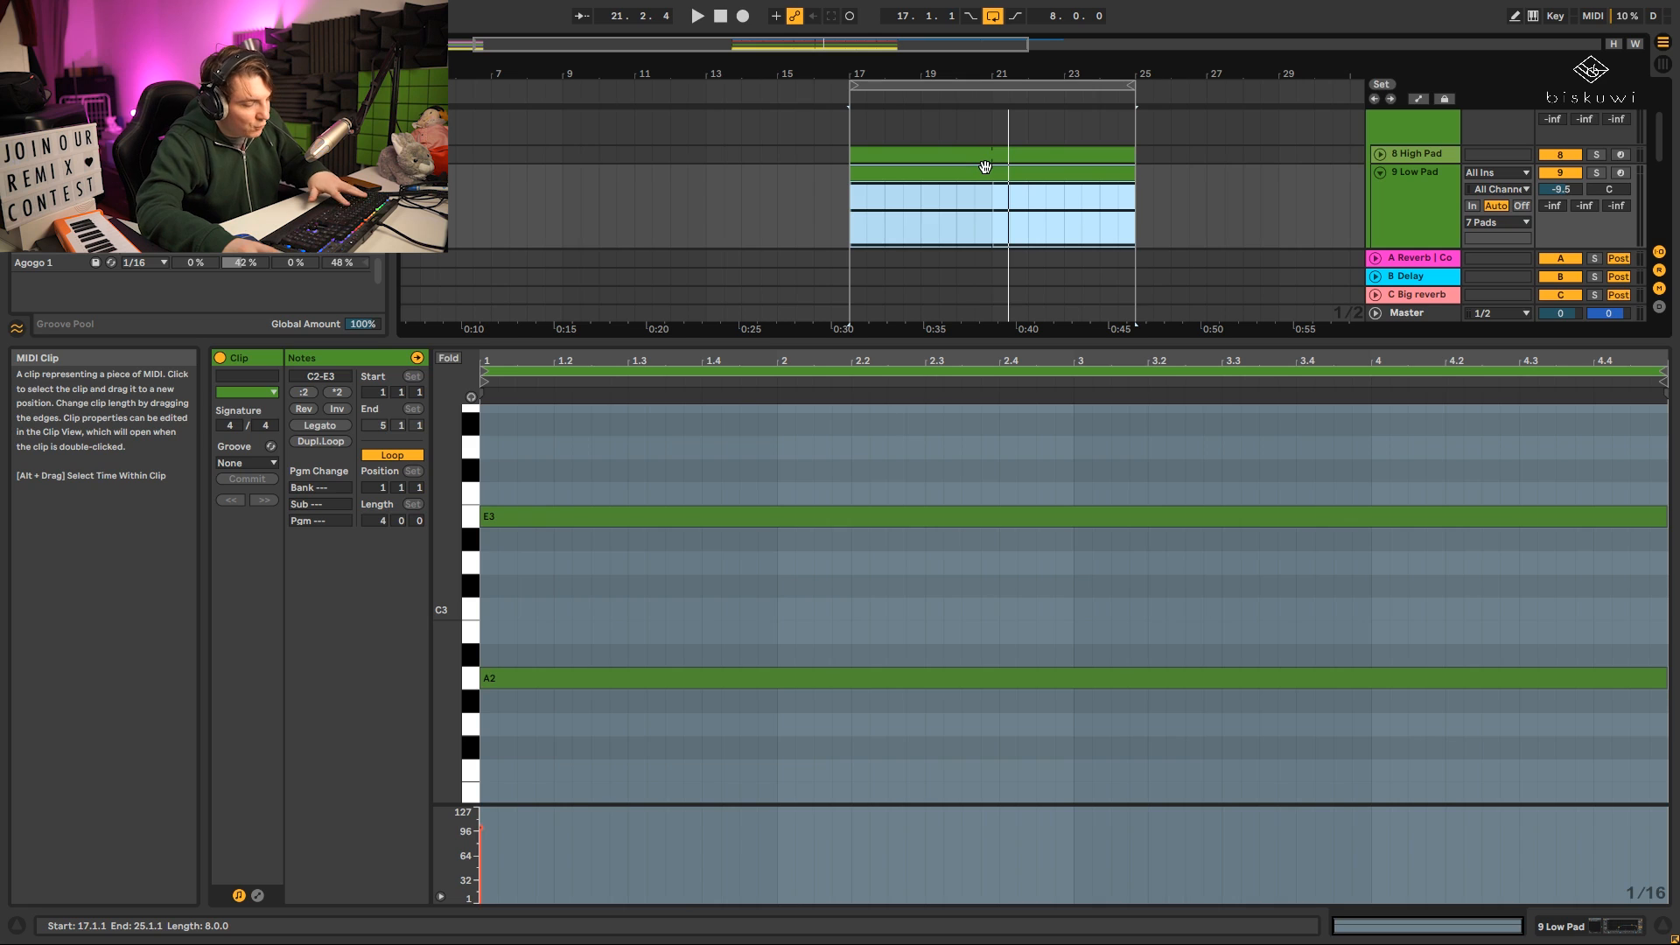
key(ctrl+j)
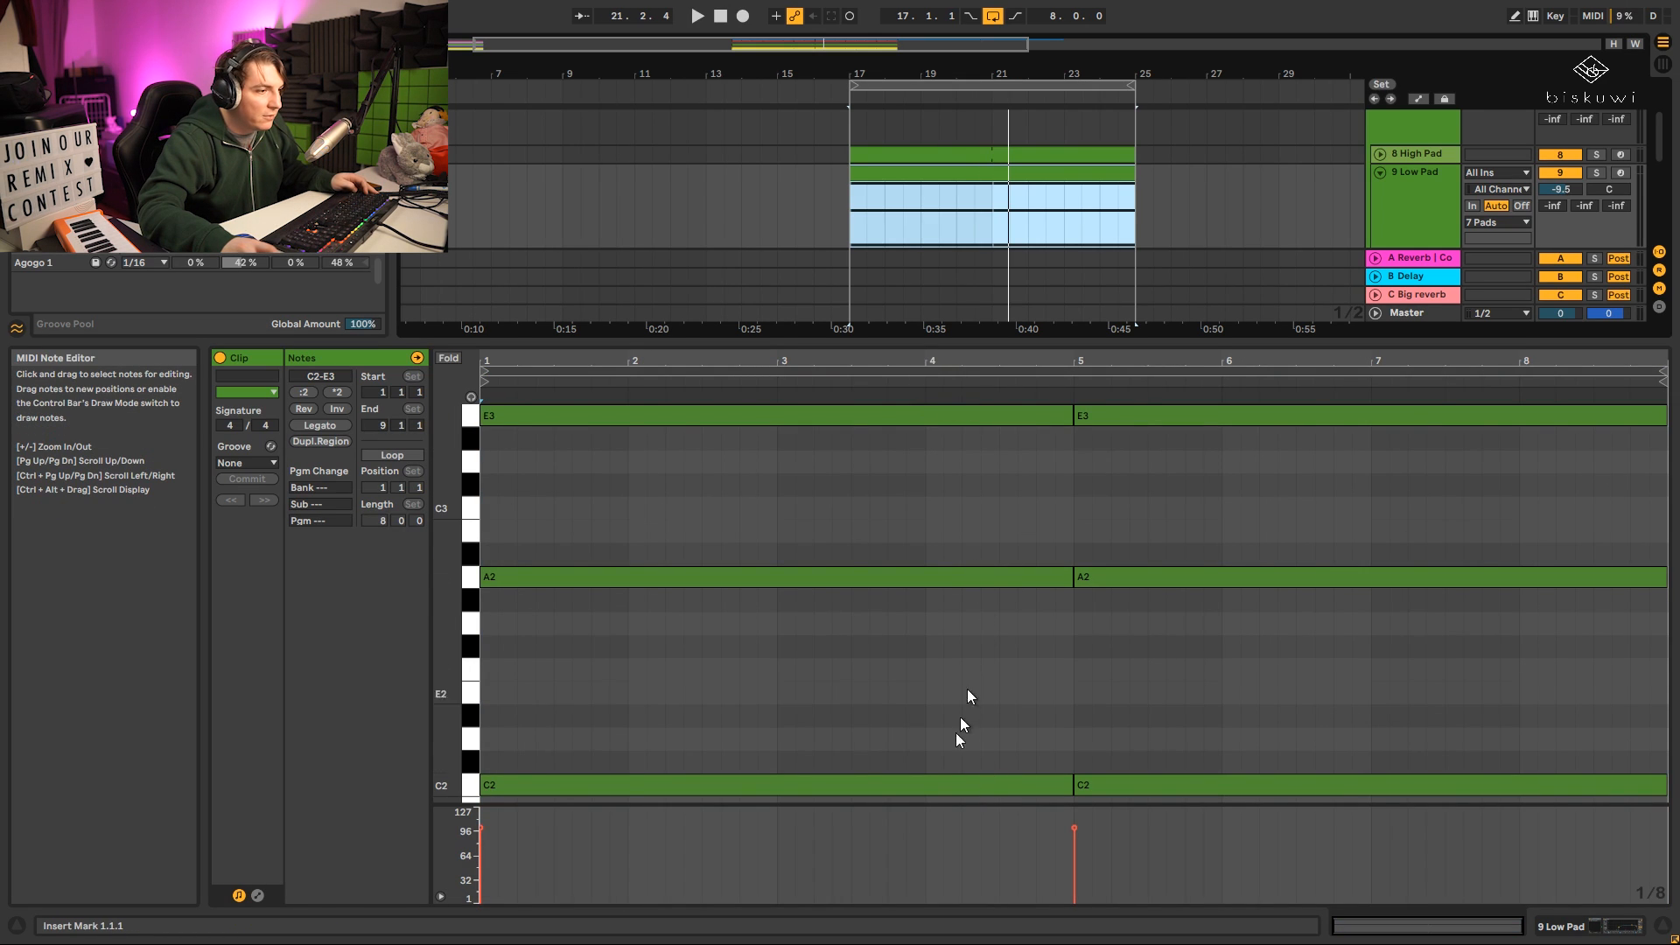
Extend the Low Pad's first C2, A2 and E3 notes across the full eight bars of the consolidated clip.
click(911, 784)
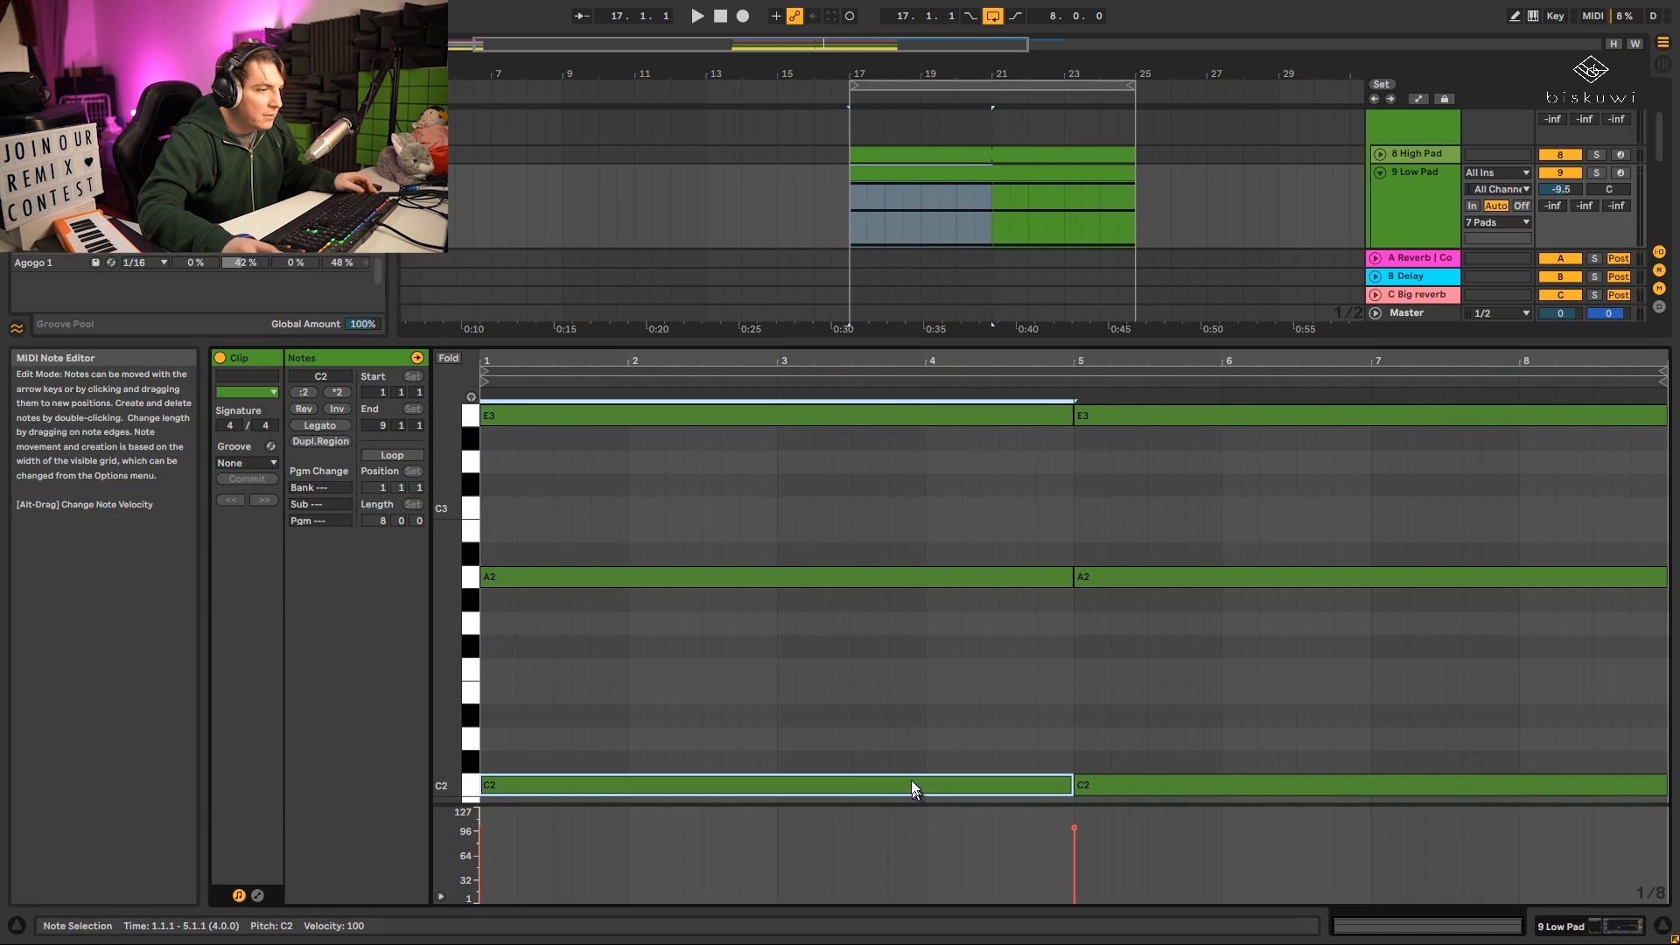
shift+click(922, 580)
shift+click(953, 411)
drag(1076, 415, 1277, 423)
click(976, 783)
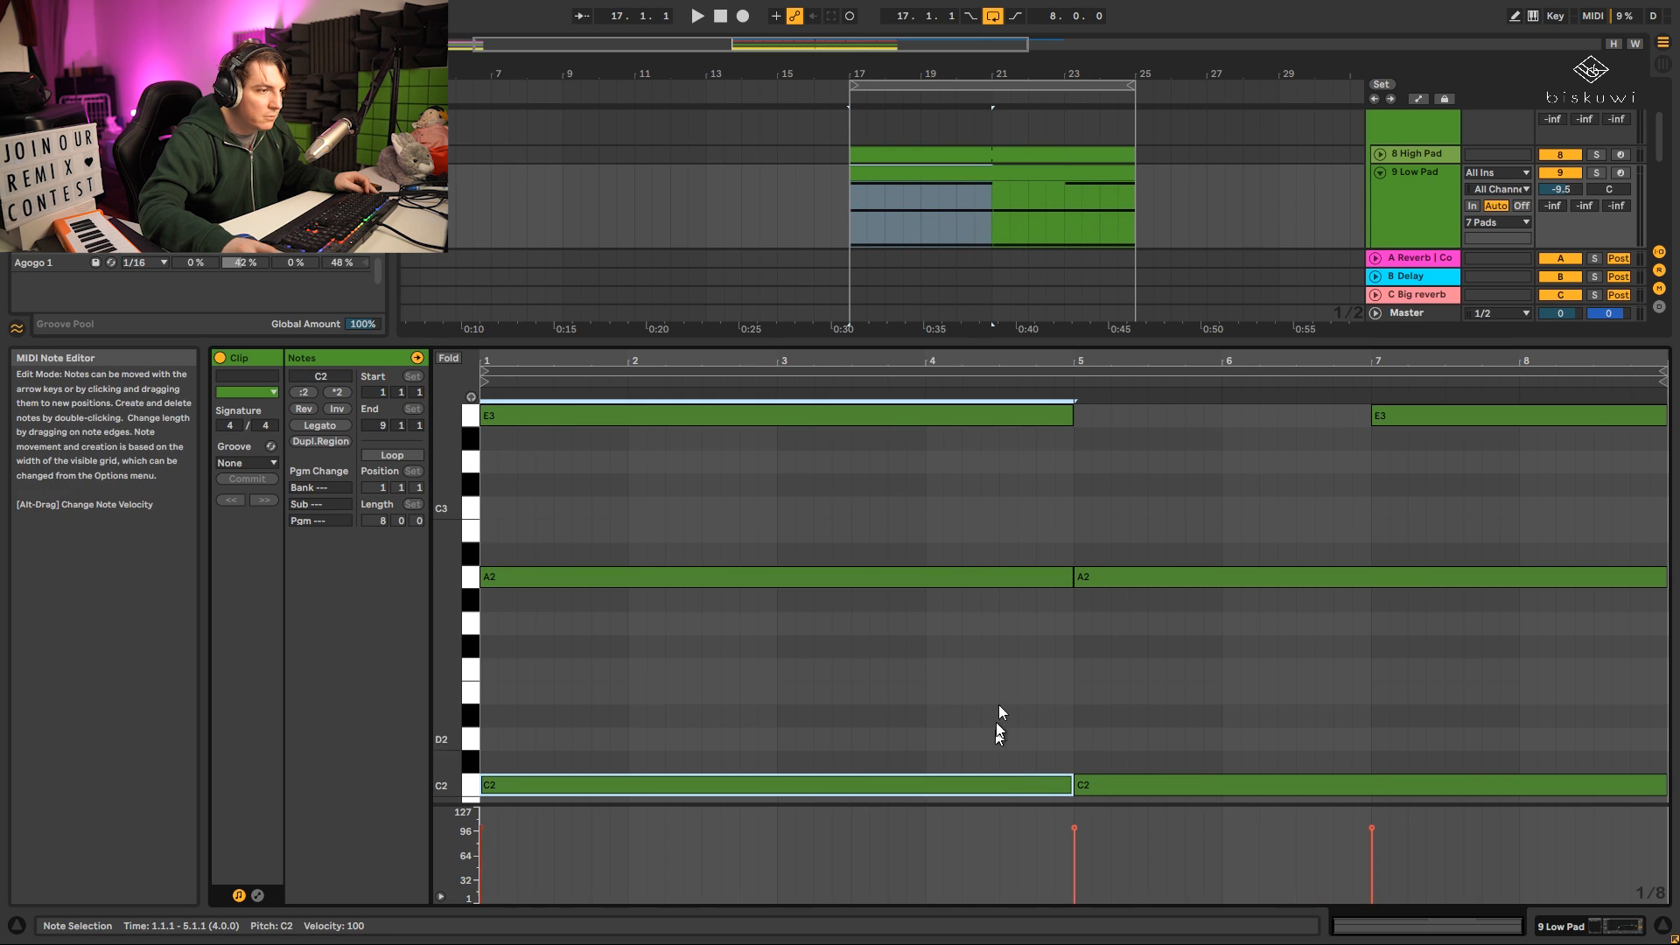
shift+click(1005, 577)
shift+click(1050, 417)
drag(1069, 416, 1672, 415)
Lower the Pads group's volume to -0.6 dB during playback and fold the group.
key(shift+Tab)
drag(1012, 243, 1011, 224)
key(space)
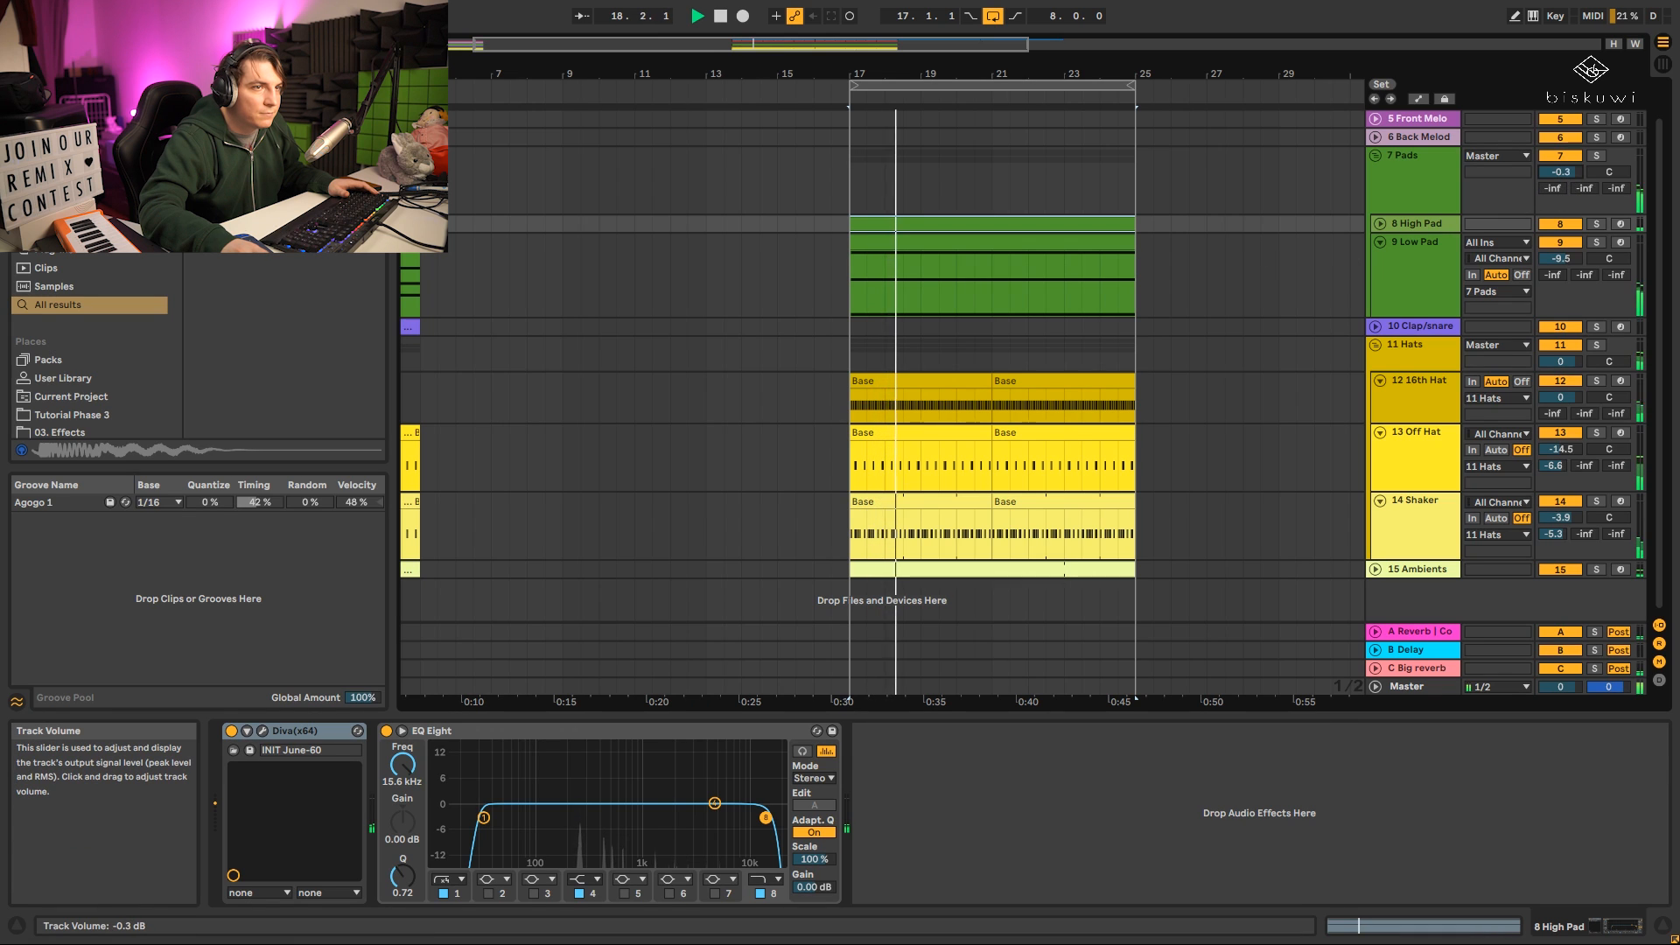
drag(1567, 177, 1565, 175)
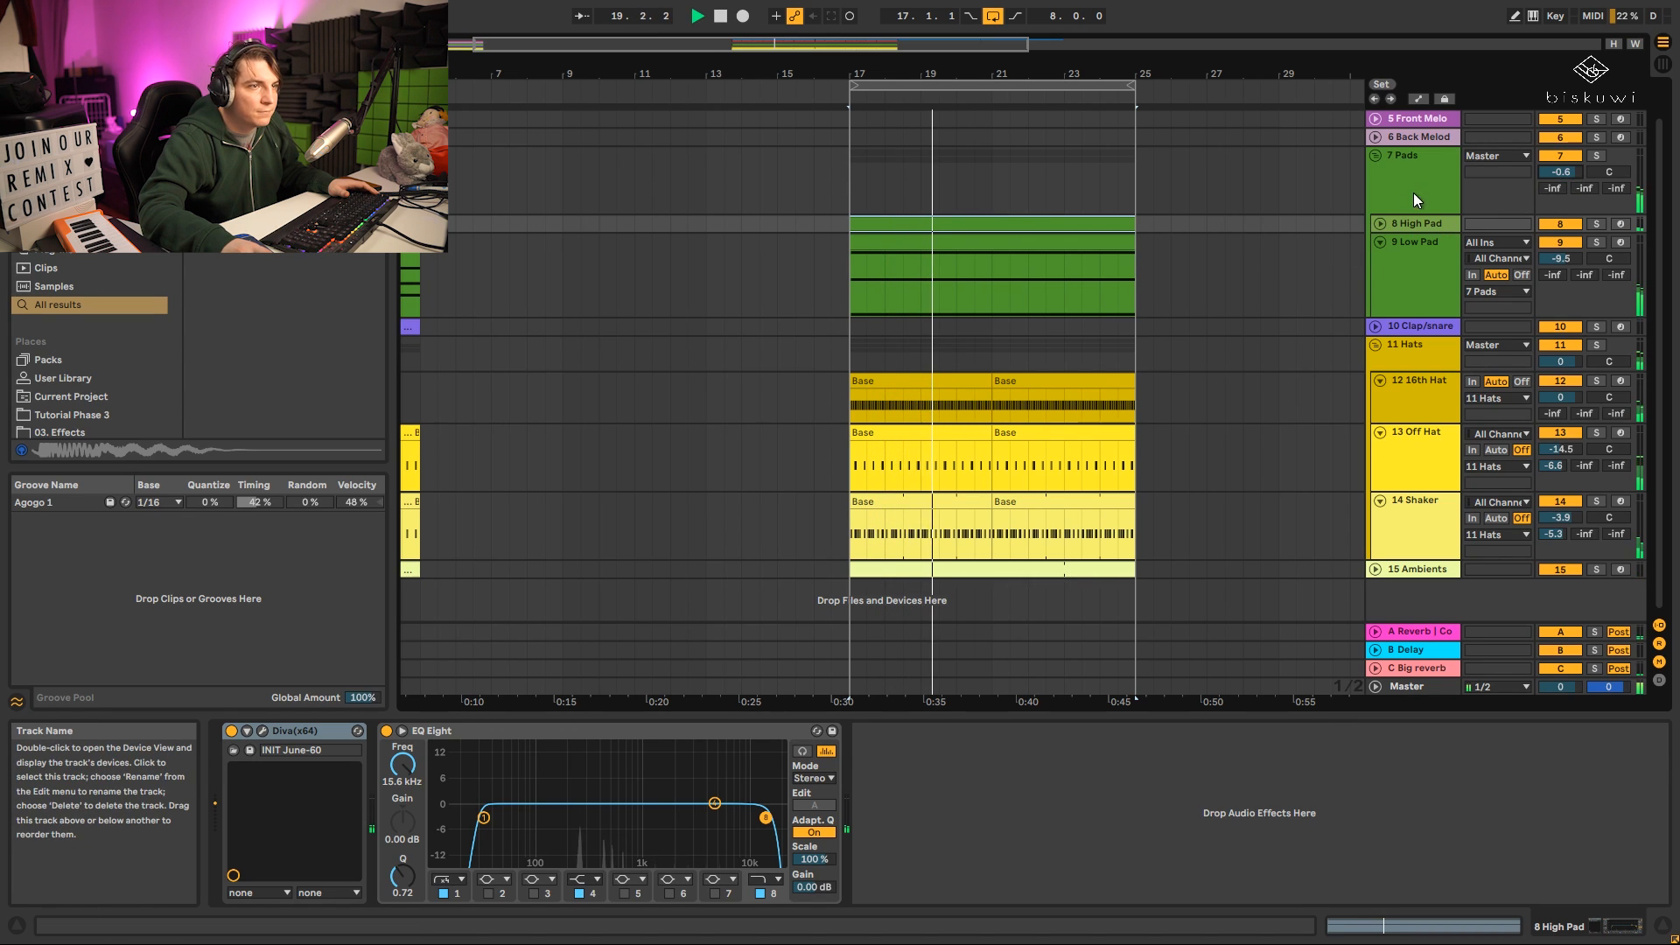
click(1375, 155)
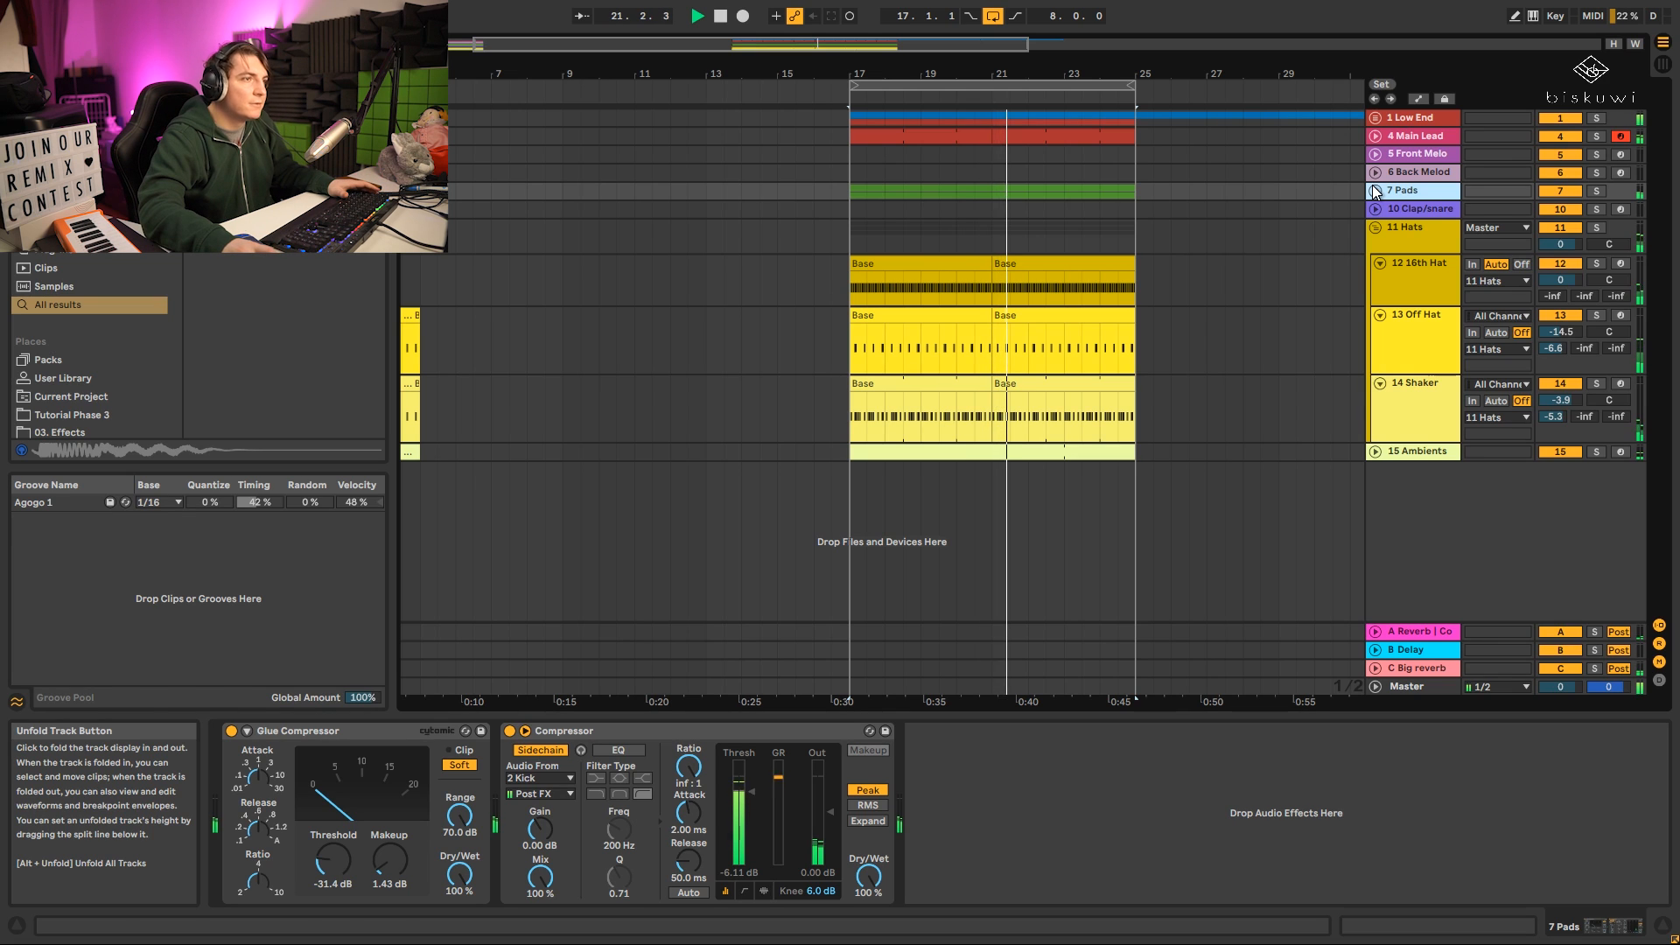
Duplicate all tracks' material from bars 17–25 to bars 25–33 and extend the loop to 16 bars.
drag(1067, 70, 760, 47)
key(space)
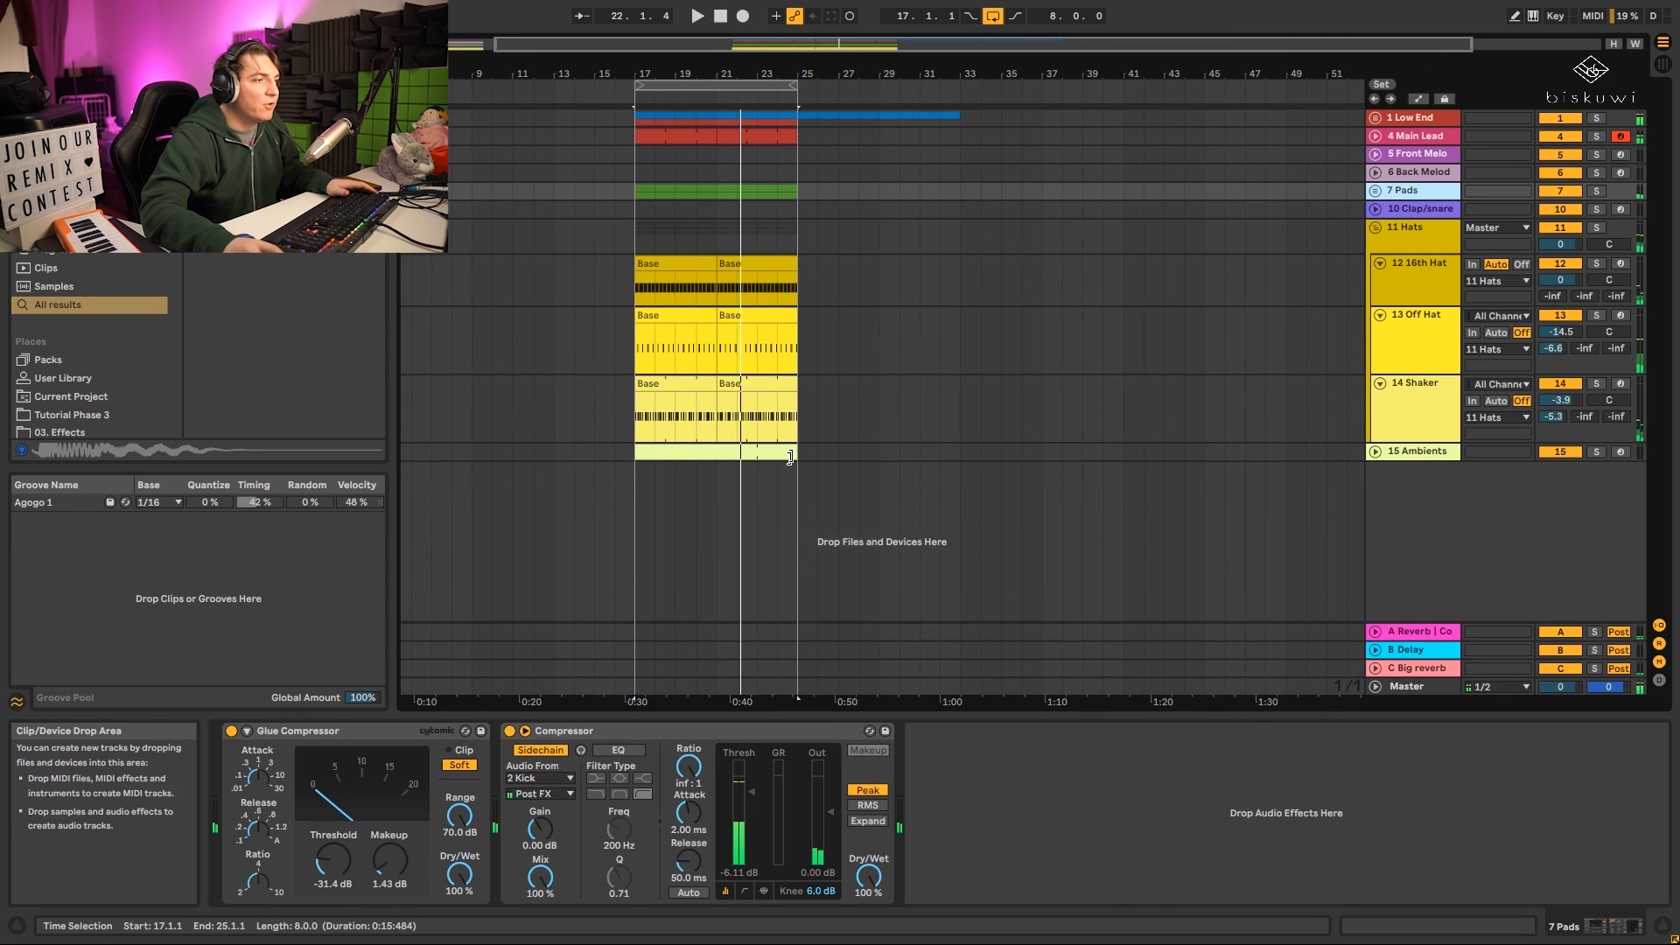
drag(801, 454, 628, 122)
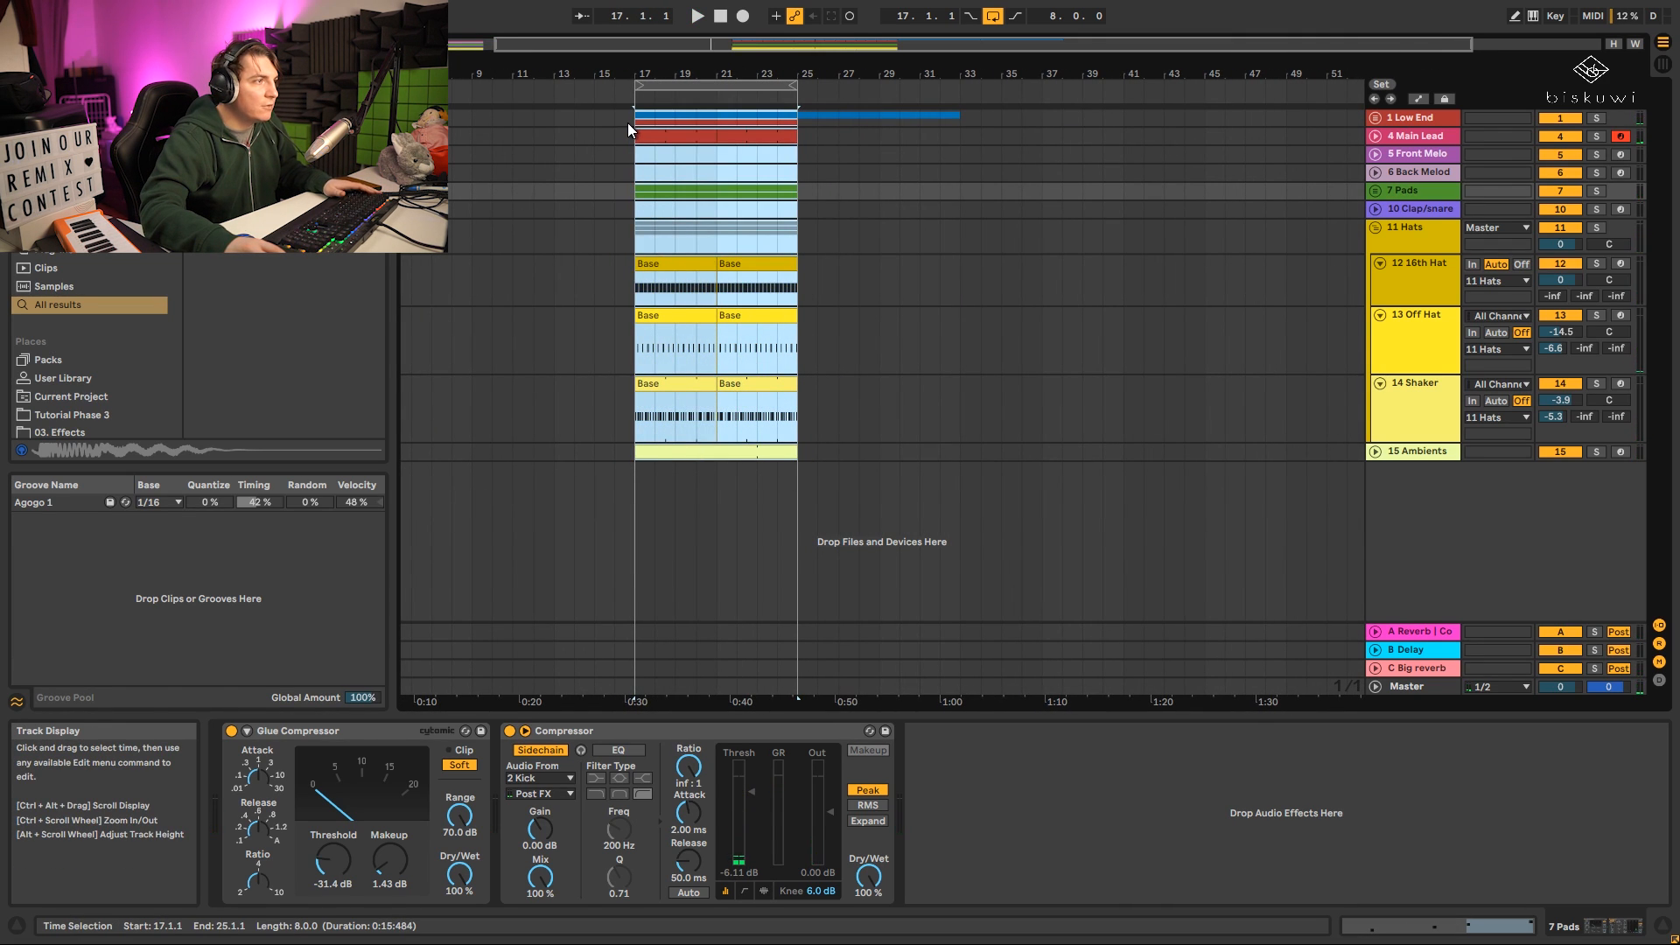
key(ctrl+d)
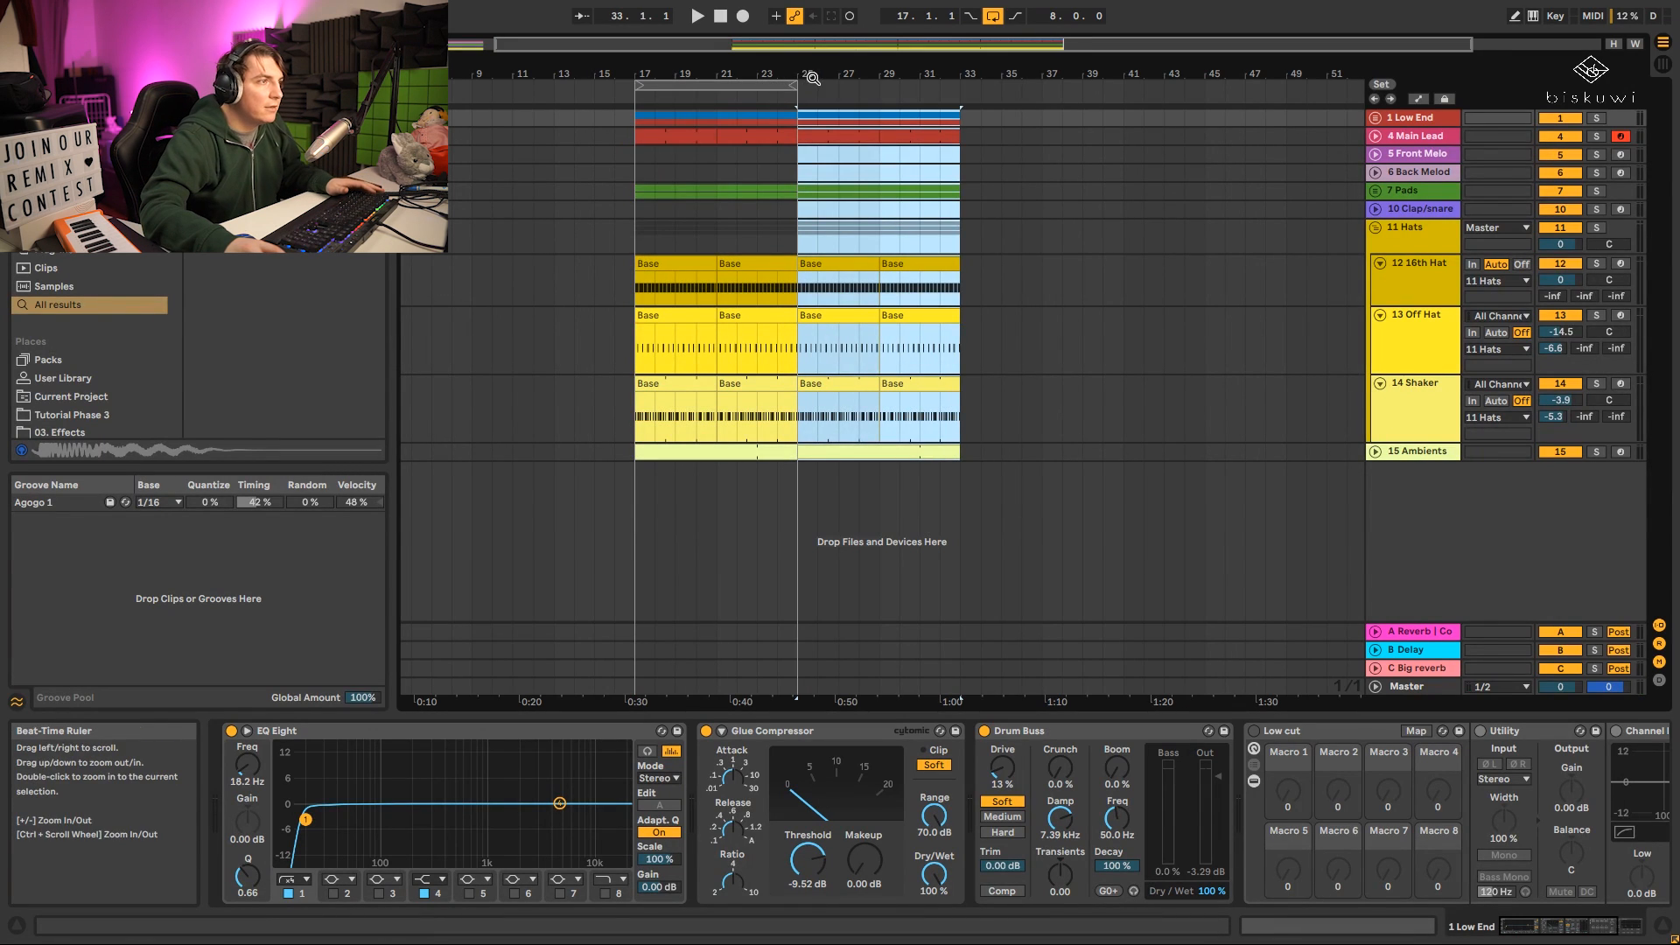
drag(796, 84, 959, 90)
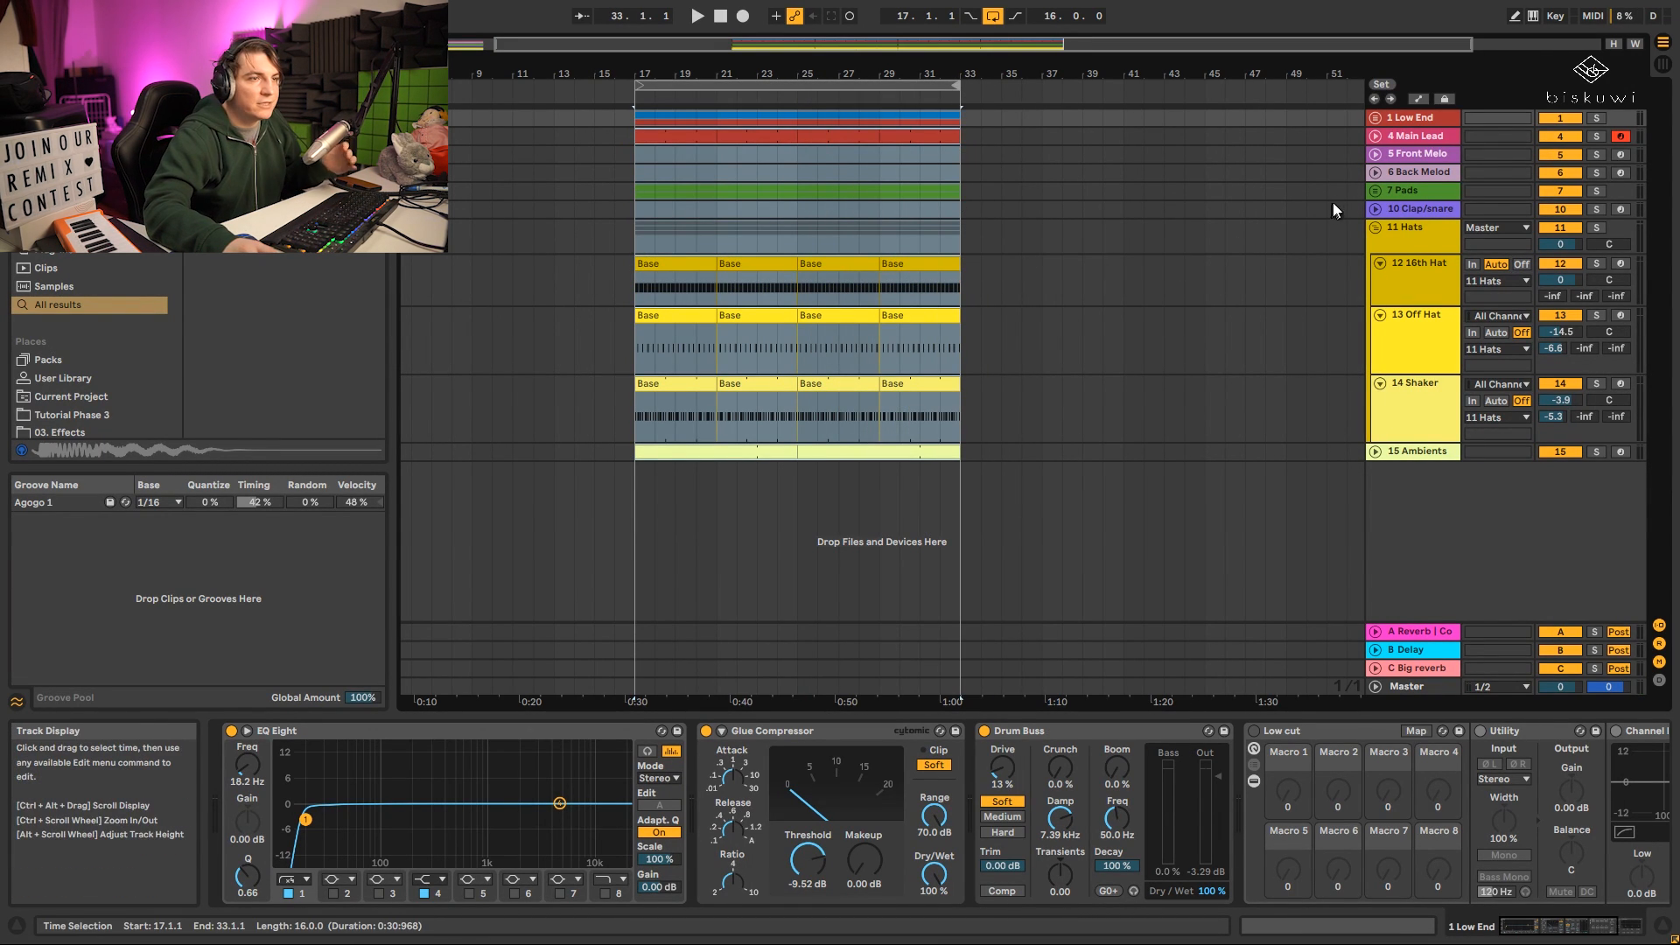
Fold the Hats group and shorten the loop so it covers only bars 25 to 33.
click(1392, 209)
click(1376, 228)
click(1393, 241)
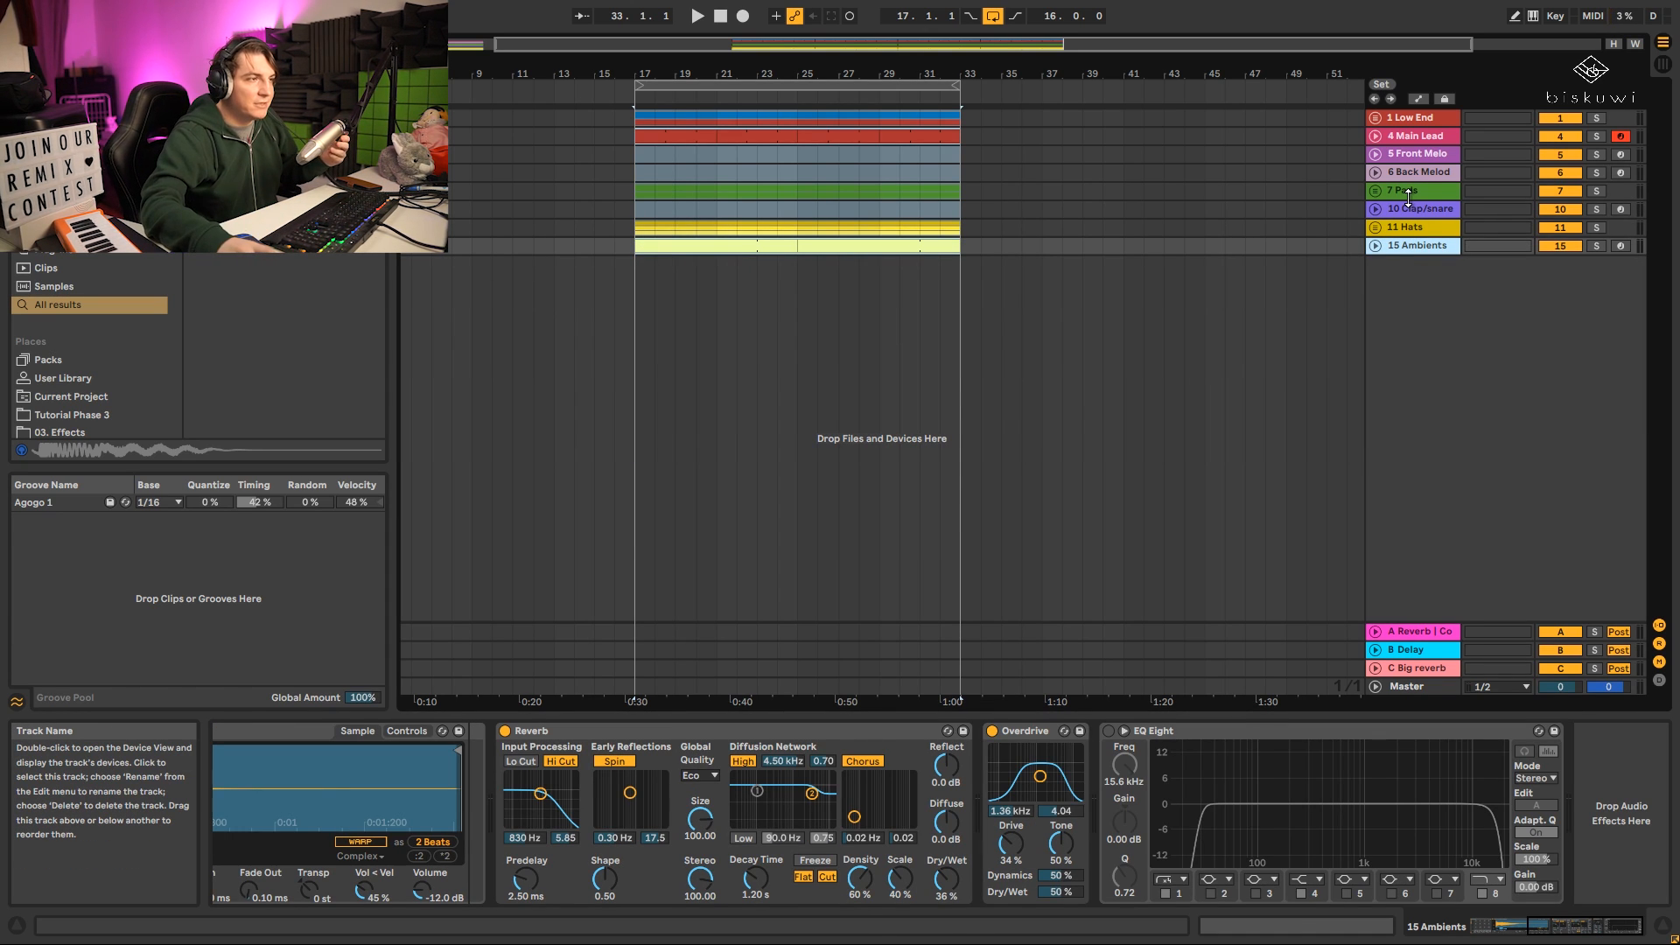
drag(639, 85, 794, 80)
Load Diva on the Back Melody track and set its oscillator model to Digital.
click(1422, 168)
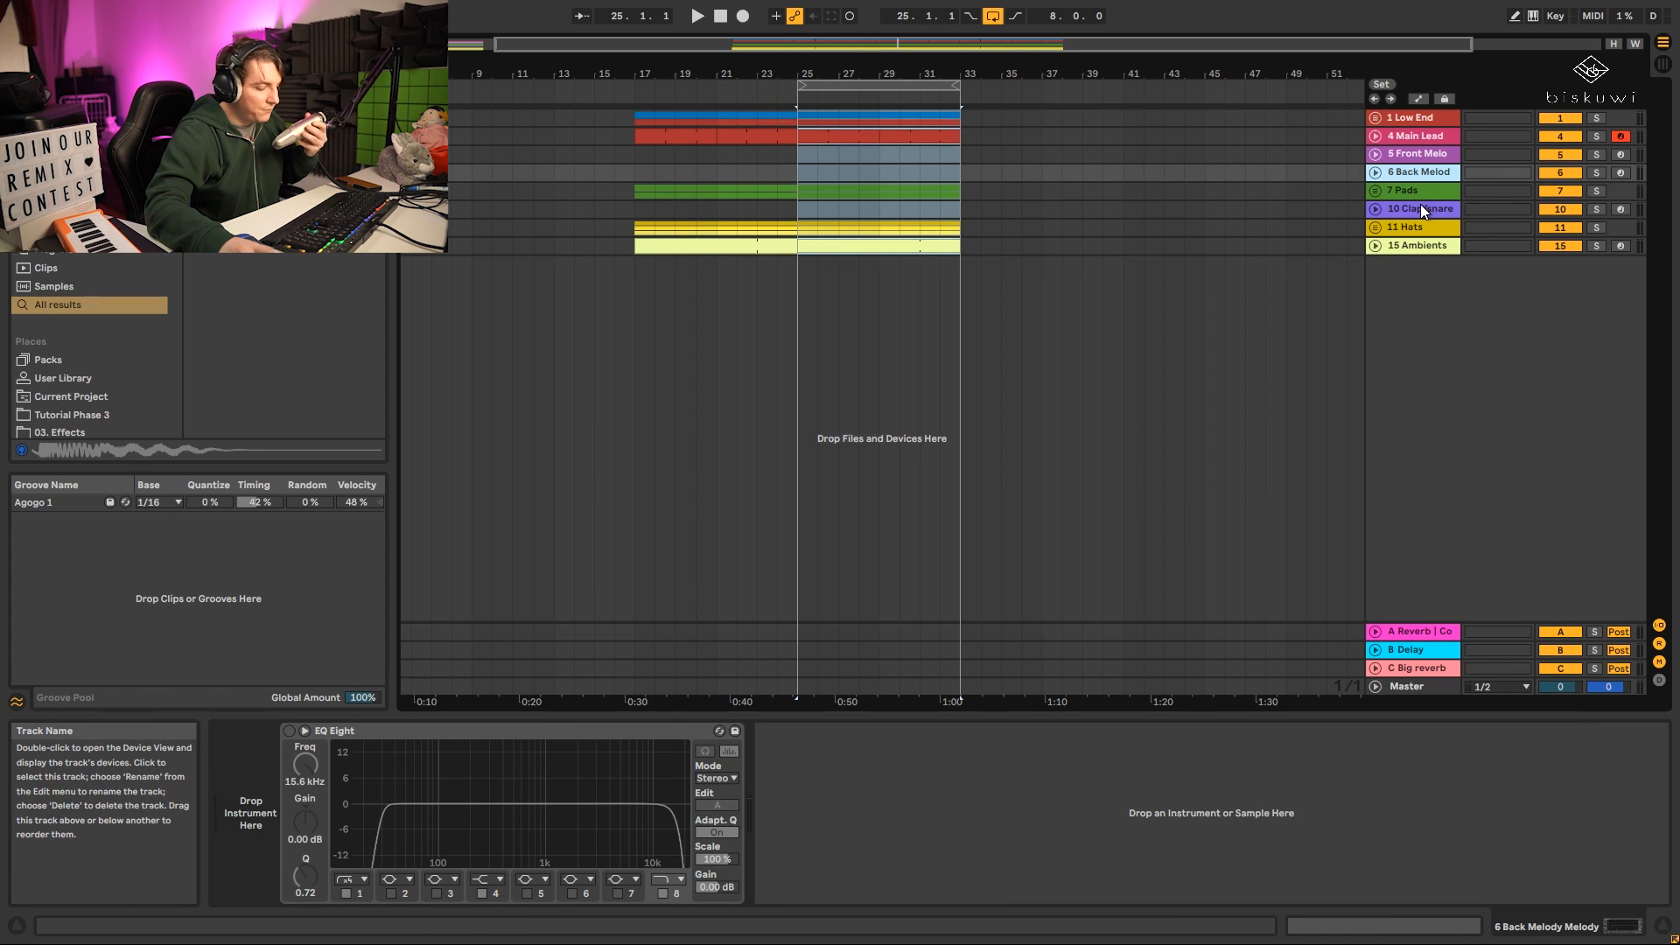
key(ctrl+f)
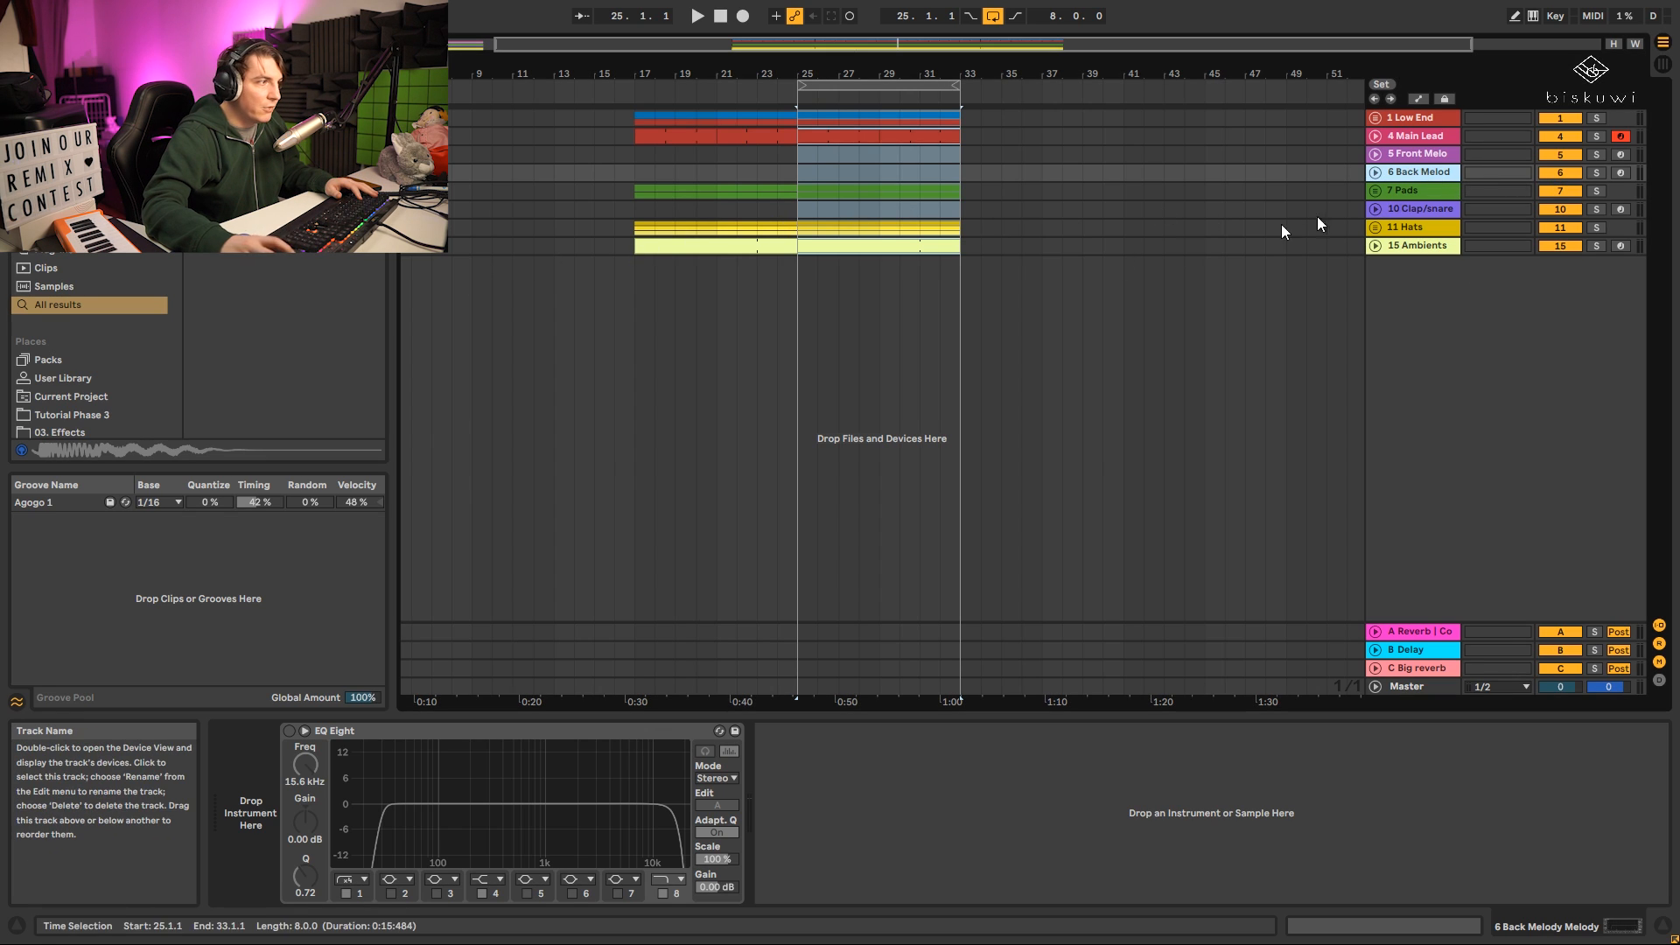
click(1429, 170)
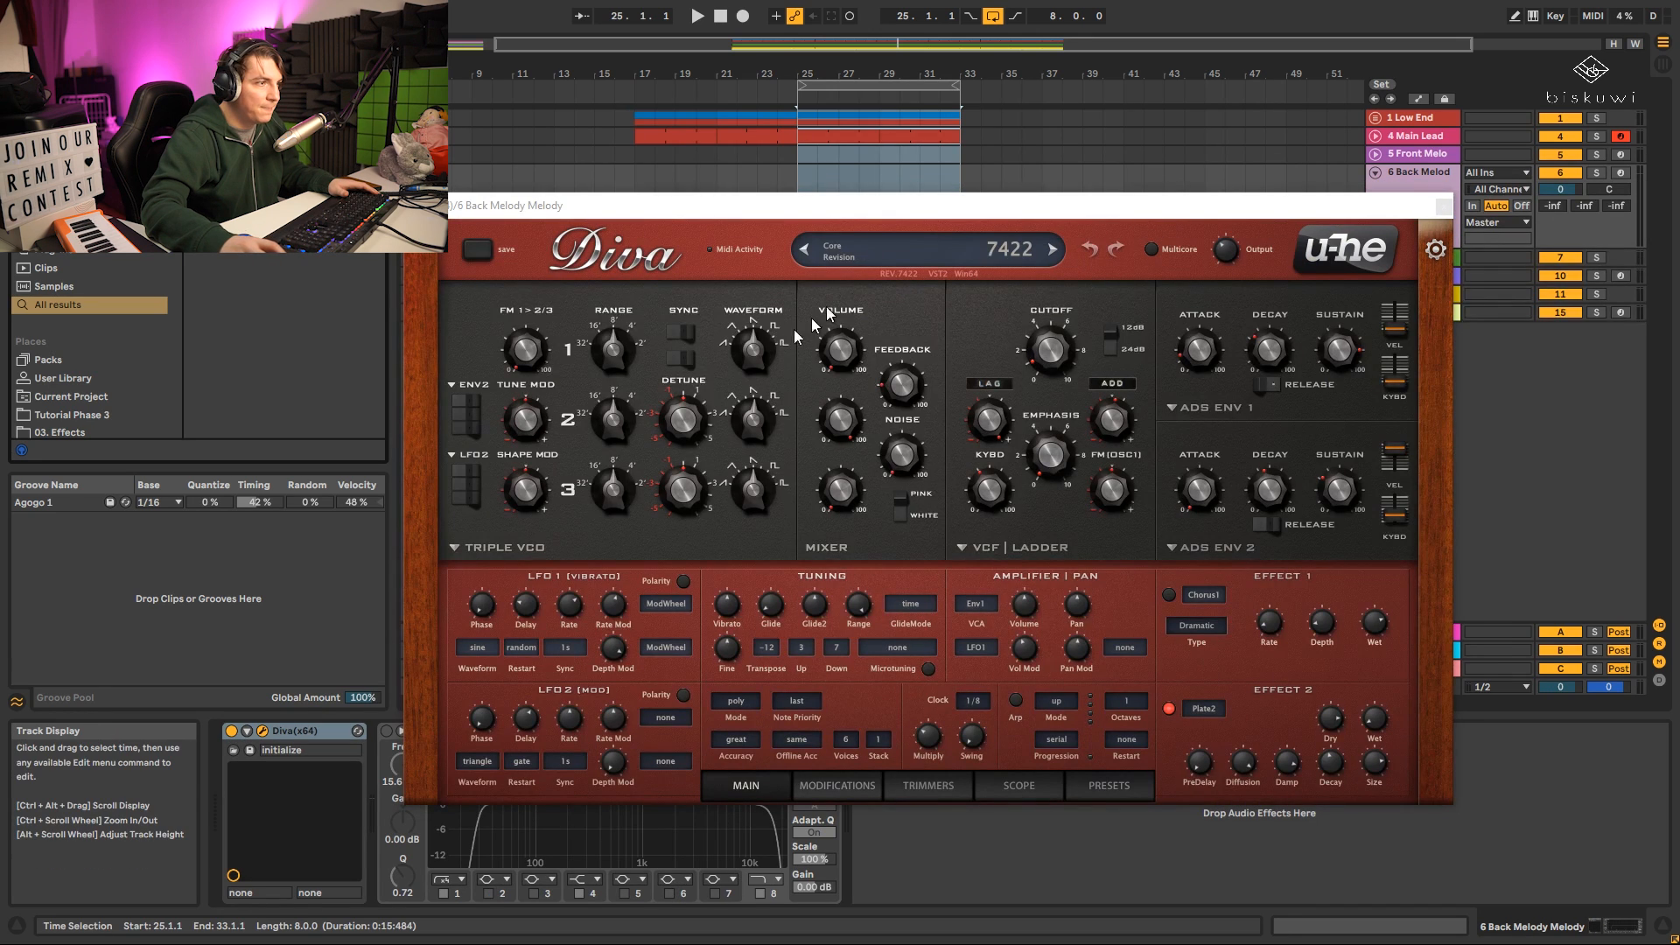
click(504, 547)
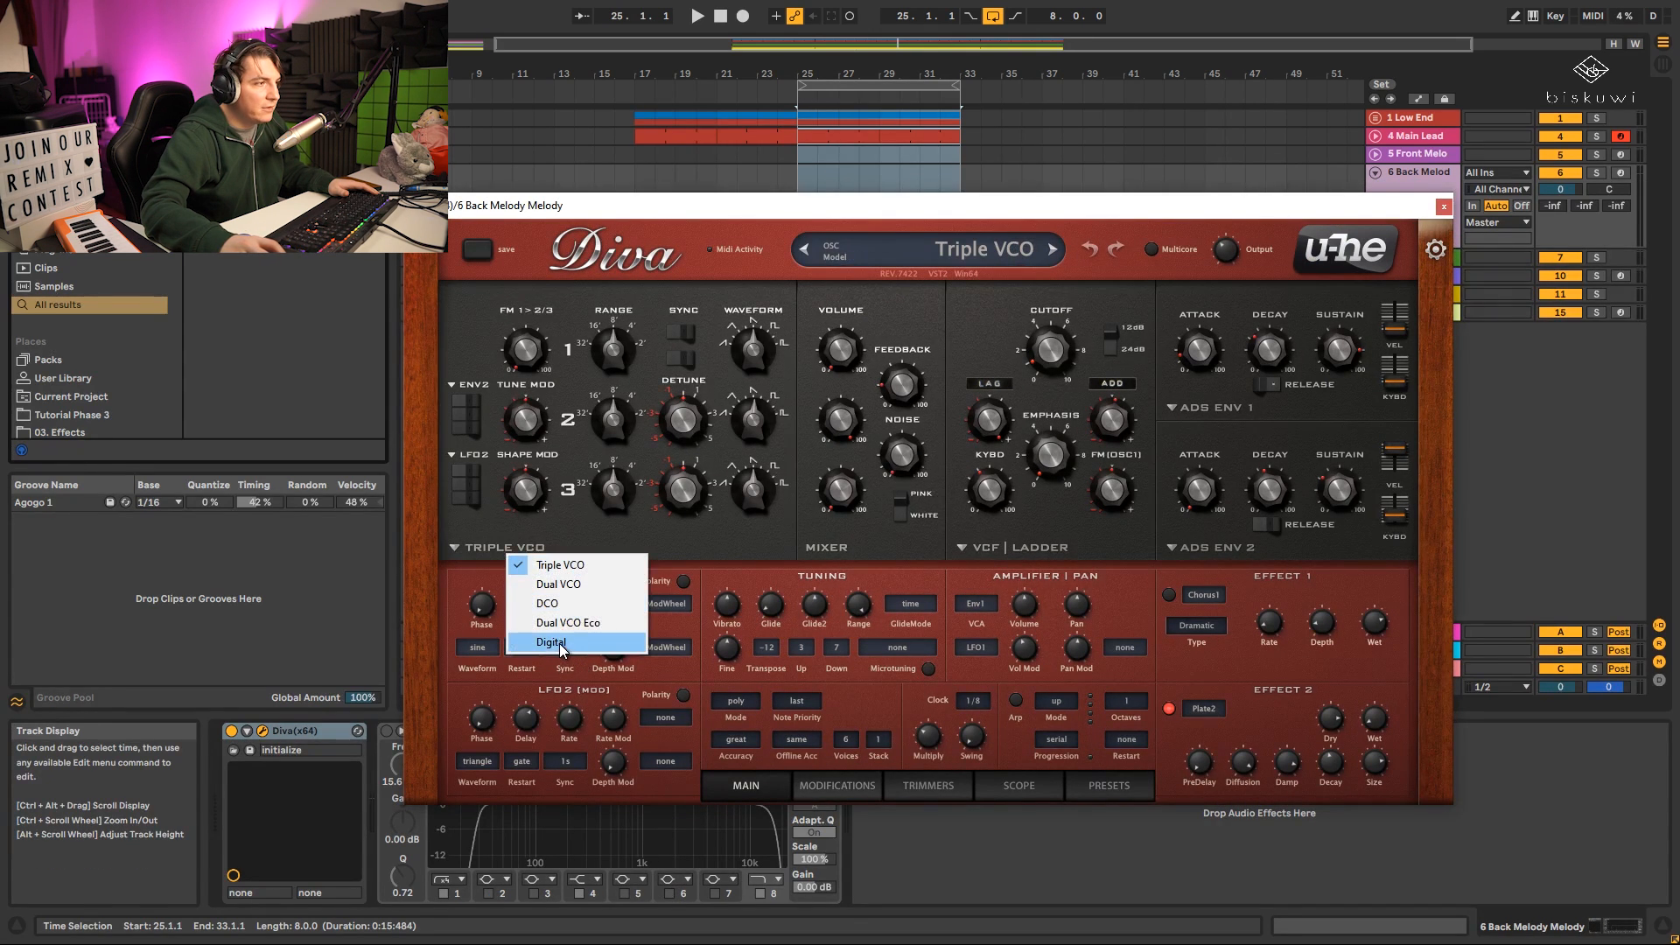
click(565, 650)
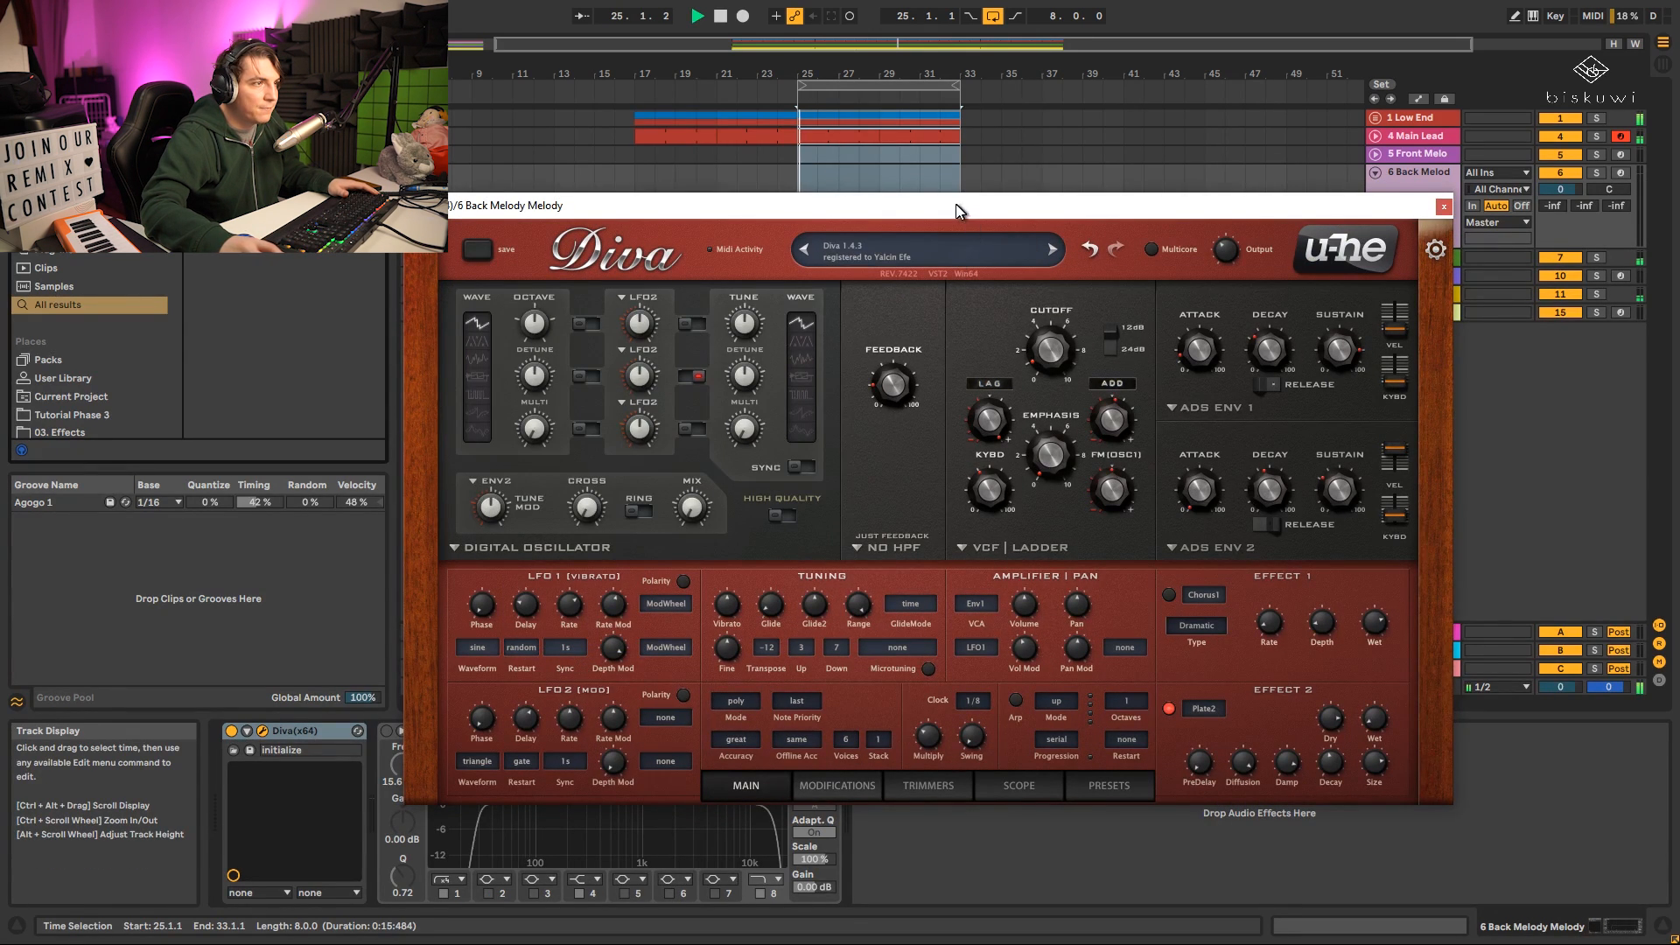
Arm the Back Melody track, play a melody along with the loop and capture the performance as a MIDI clip.
drag(961, 211, 924, 534)
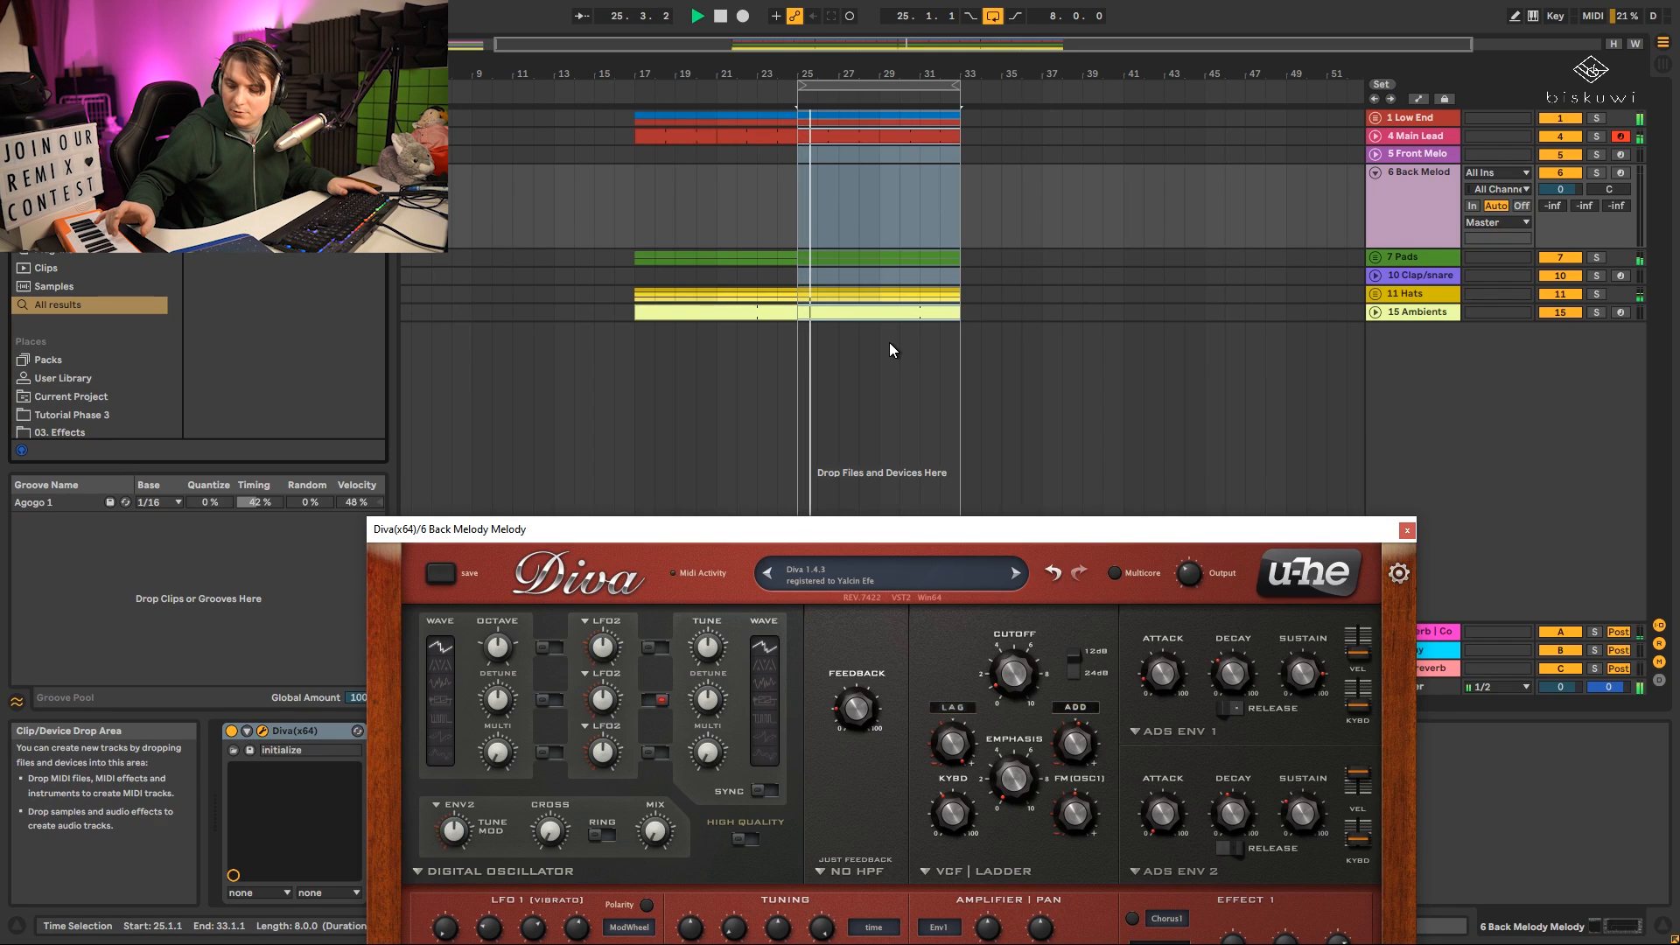
key(space)
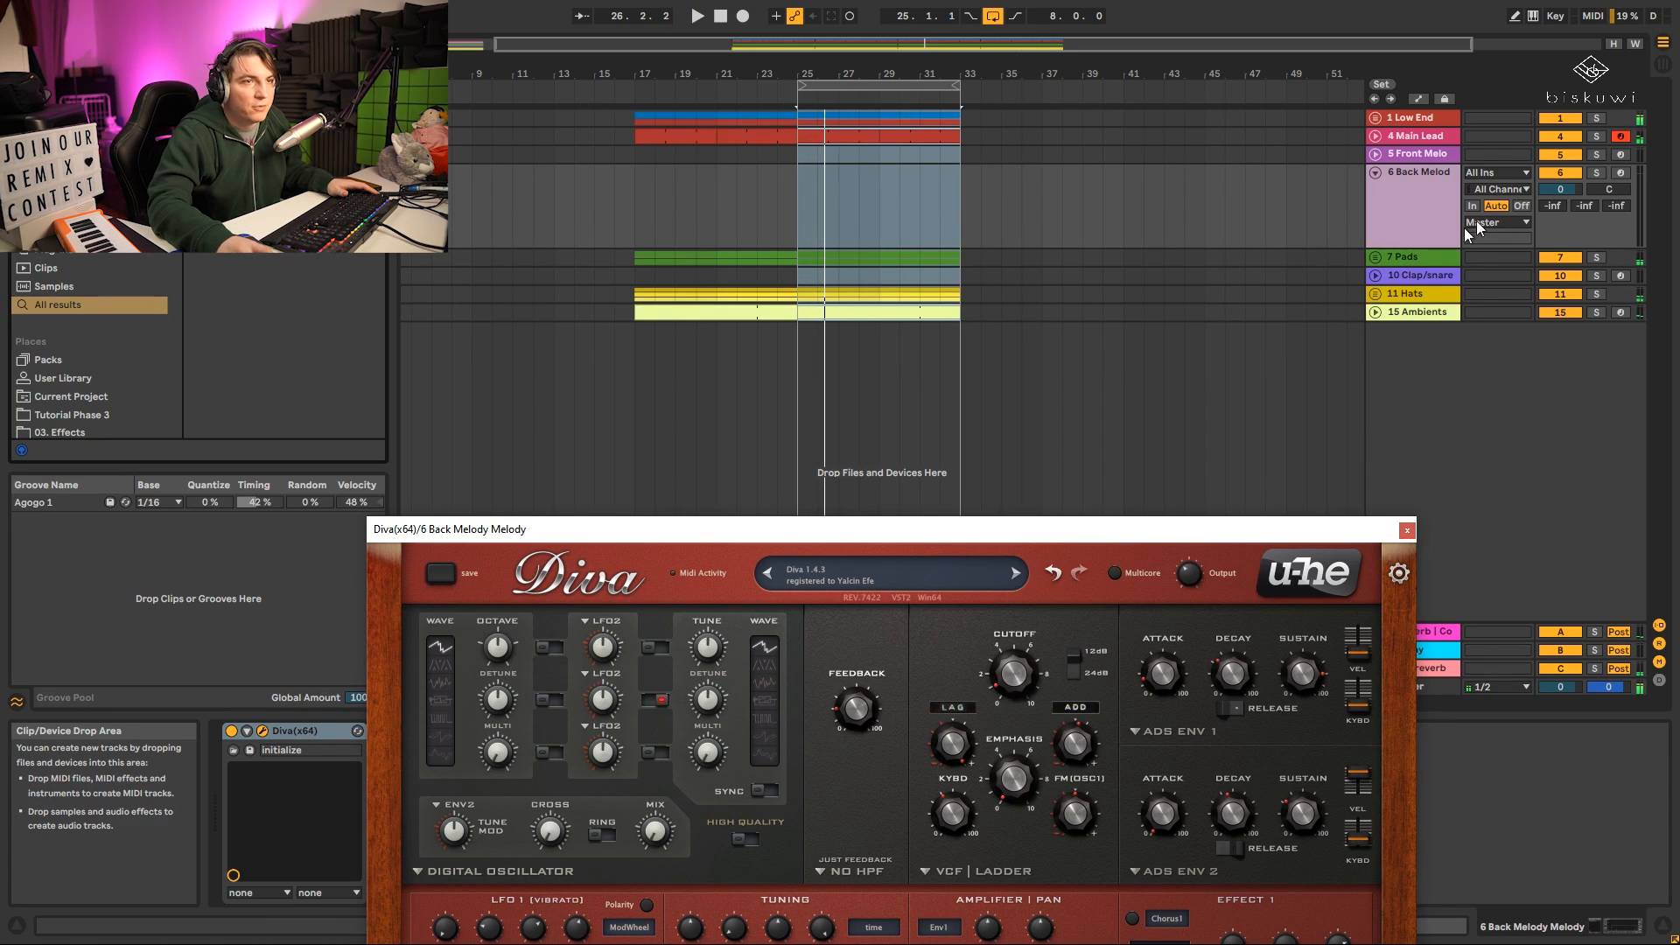
click(1620, 172)
key(space)
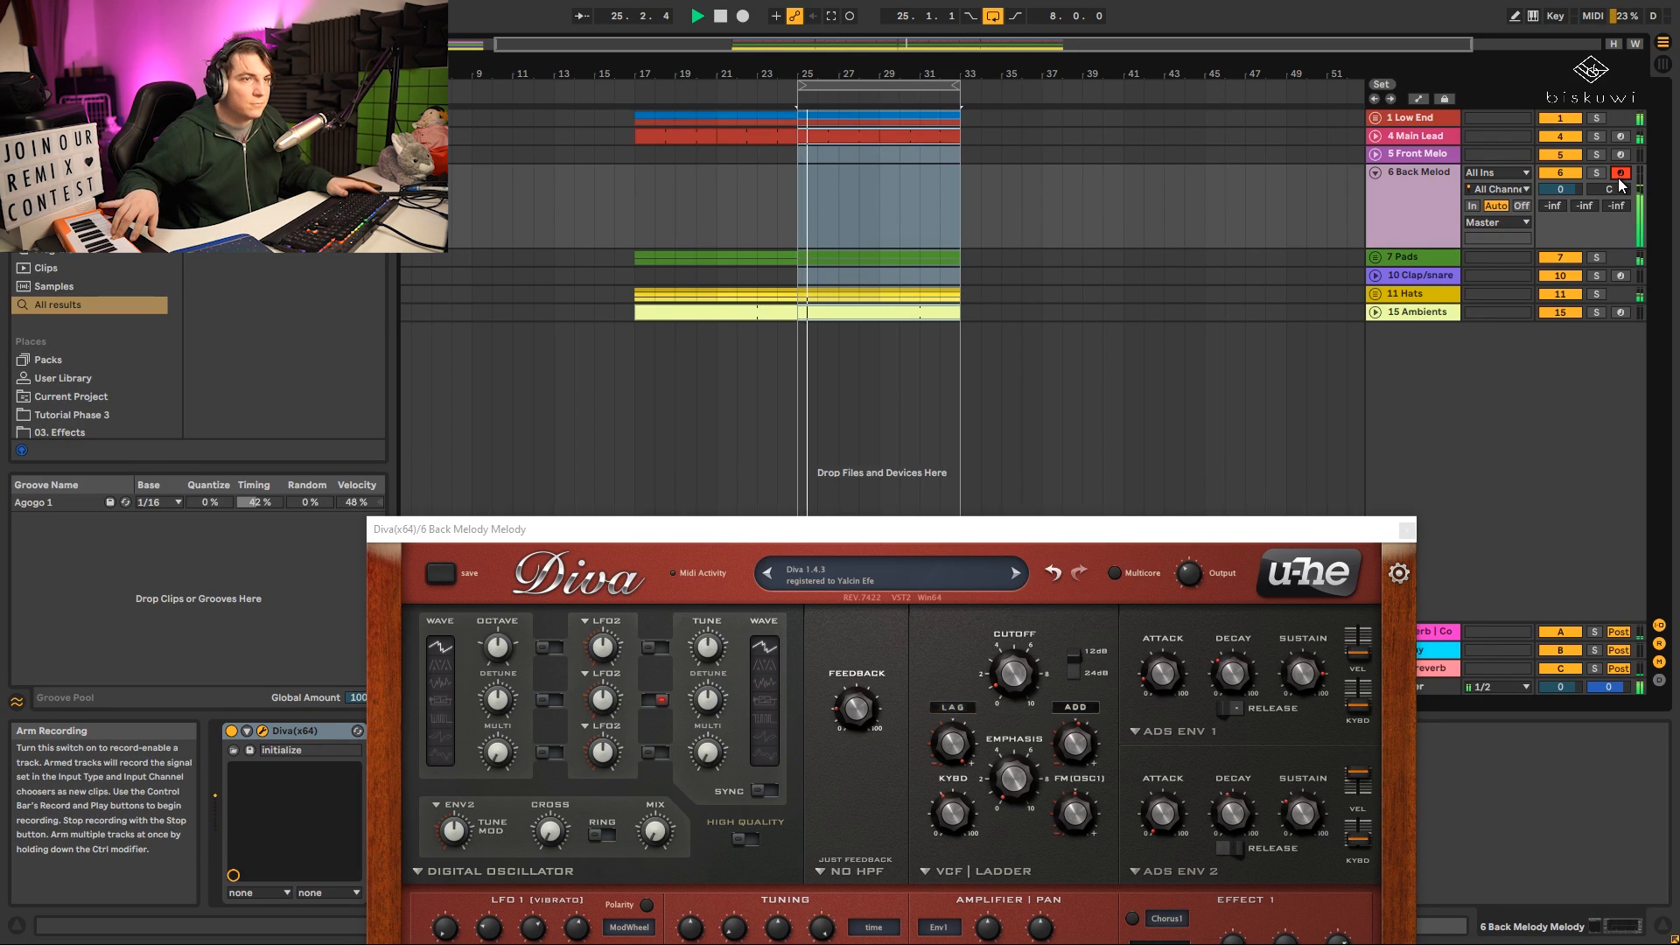
key(space)
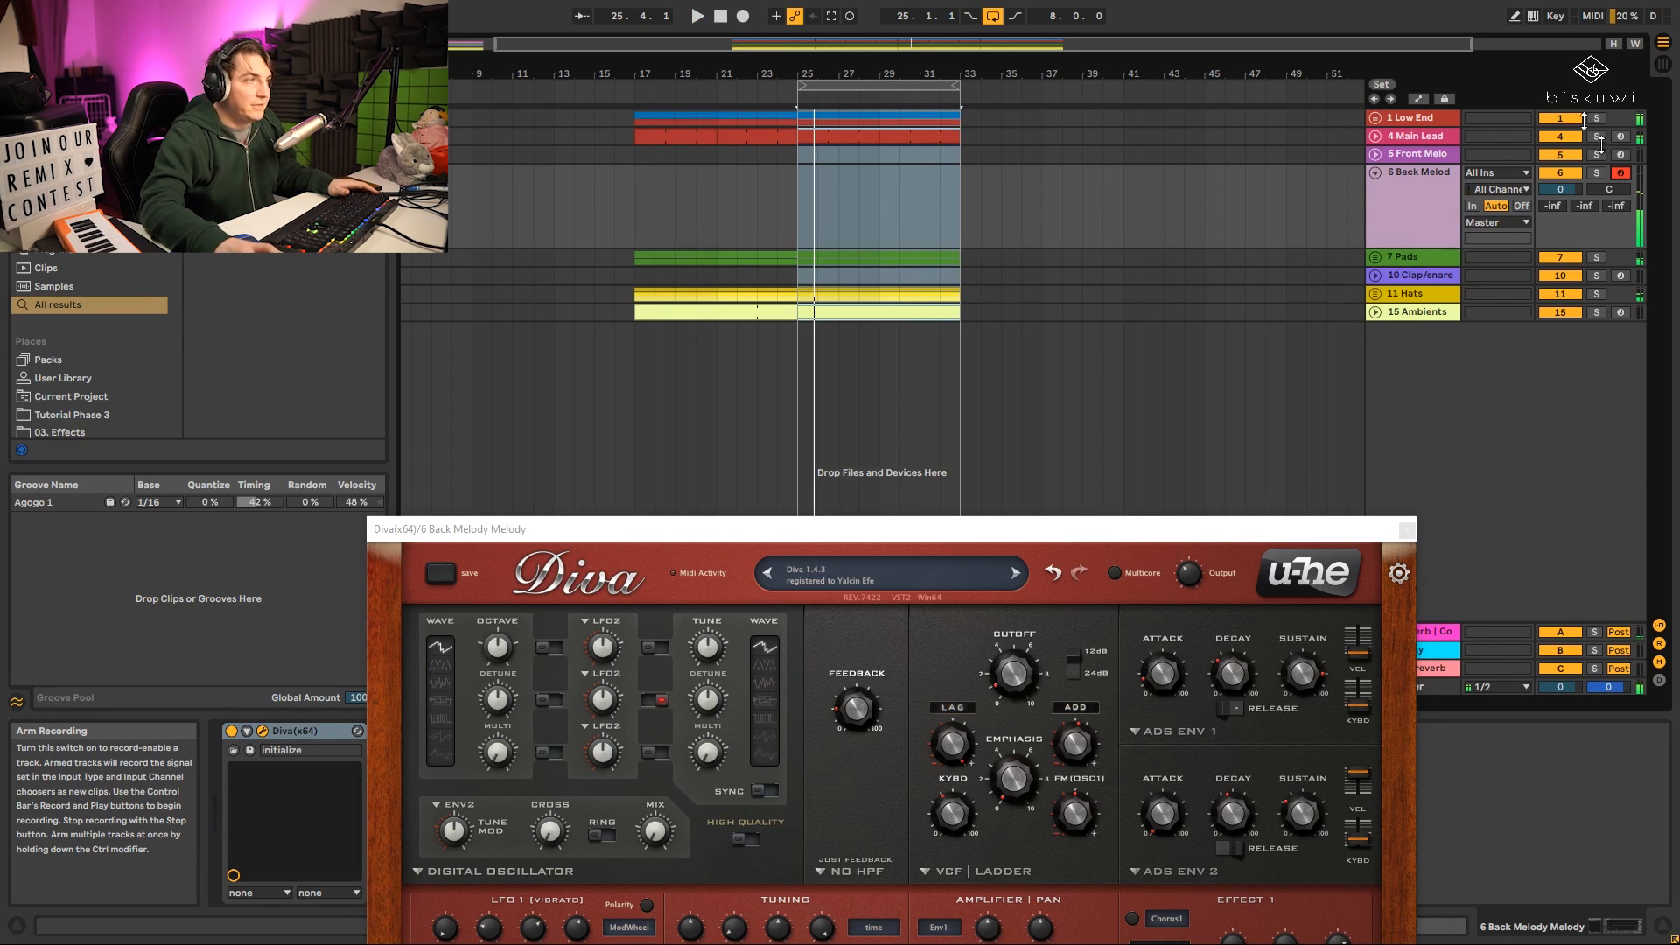
click(832, 18)
Fit the captured Back Melody clip to bars 25–33, open its notes and close the Diva window.
drag(791, 175, 829, 195)
double_click(842, 173)
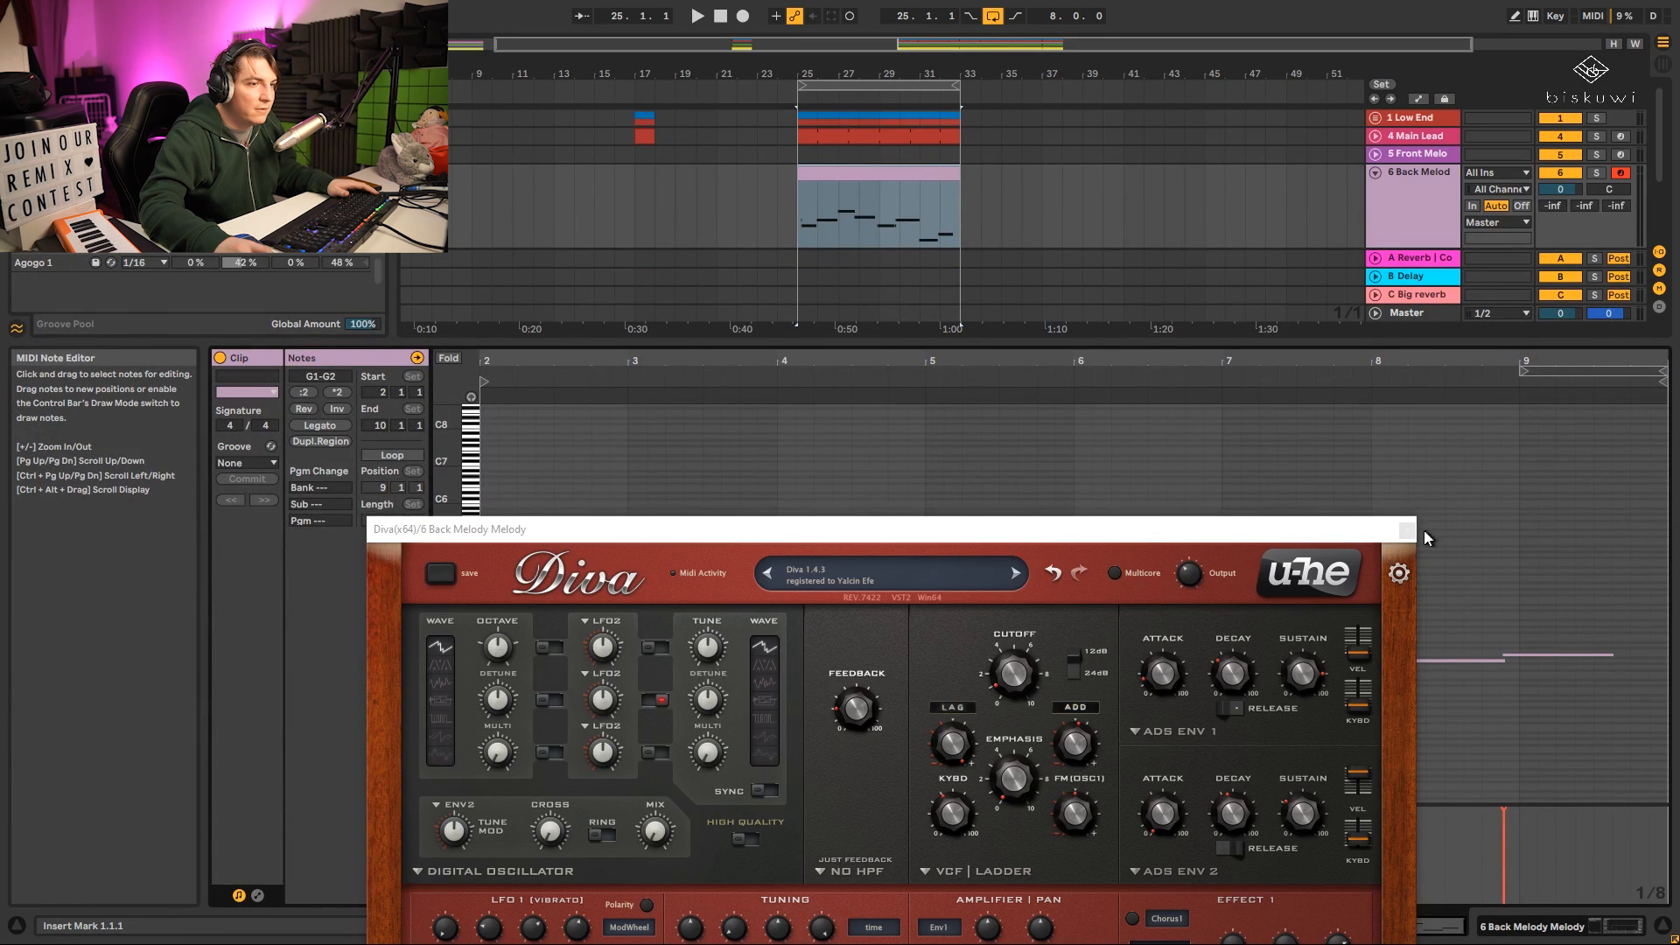
click(1407, 530)
drag(452, 646, 452, 581)
key(space)
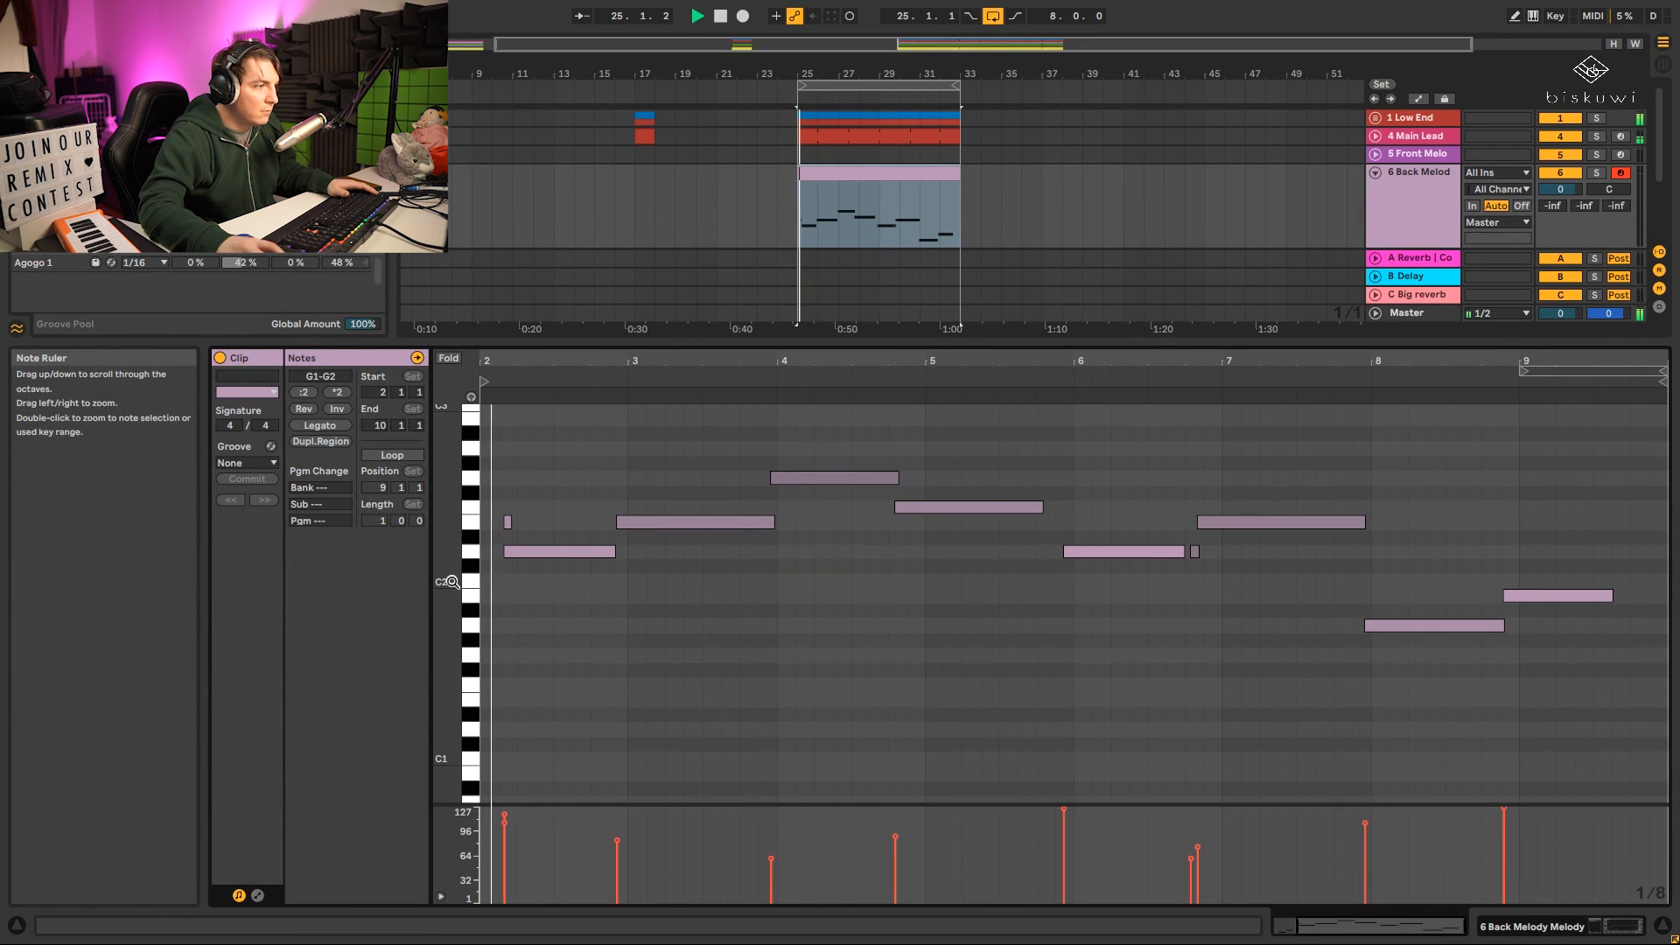
Delete the stray short note at the melody's beginning and shift all remaining notes to the clip's start.
drag(541, 514, 507, 554)
key(space)
key(Delete)
key(space)
key(ctrl+a)
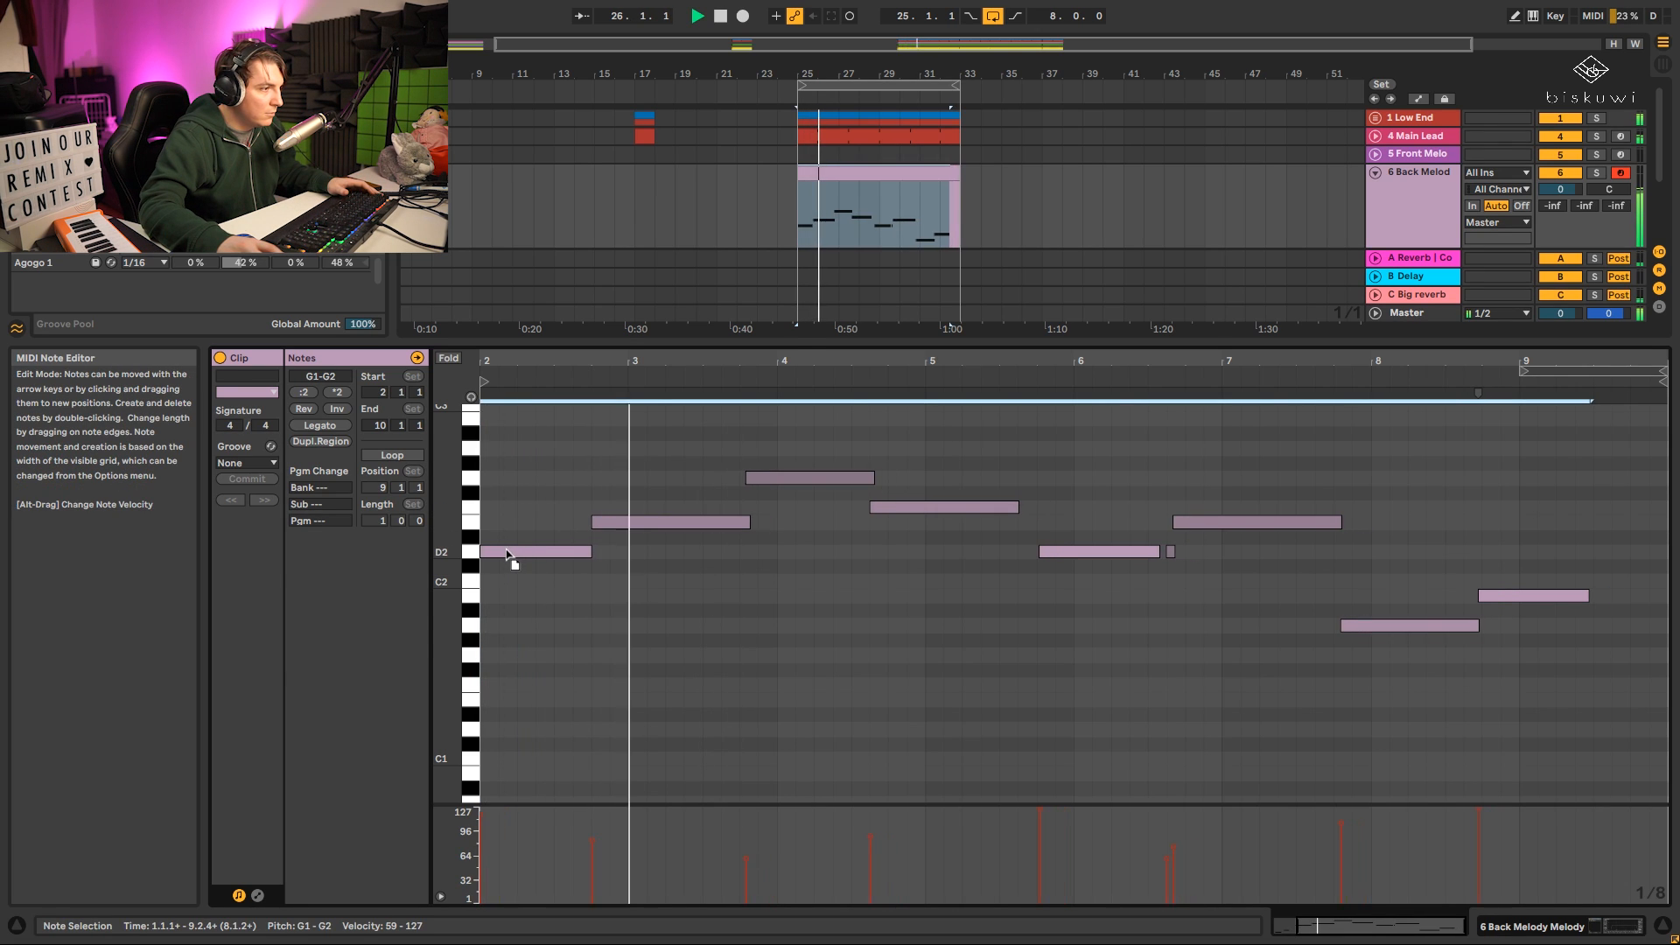
key(space)
Move every Back Melody note after the first so the second note starts at clip bar 3.
drag(1526, 476, 663, 695)
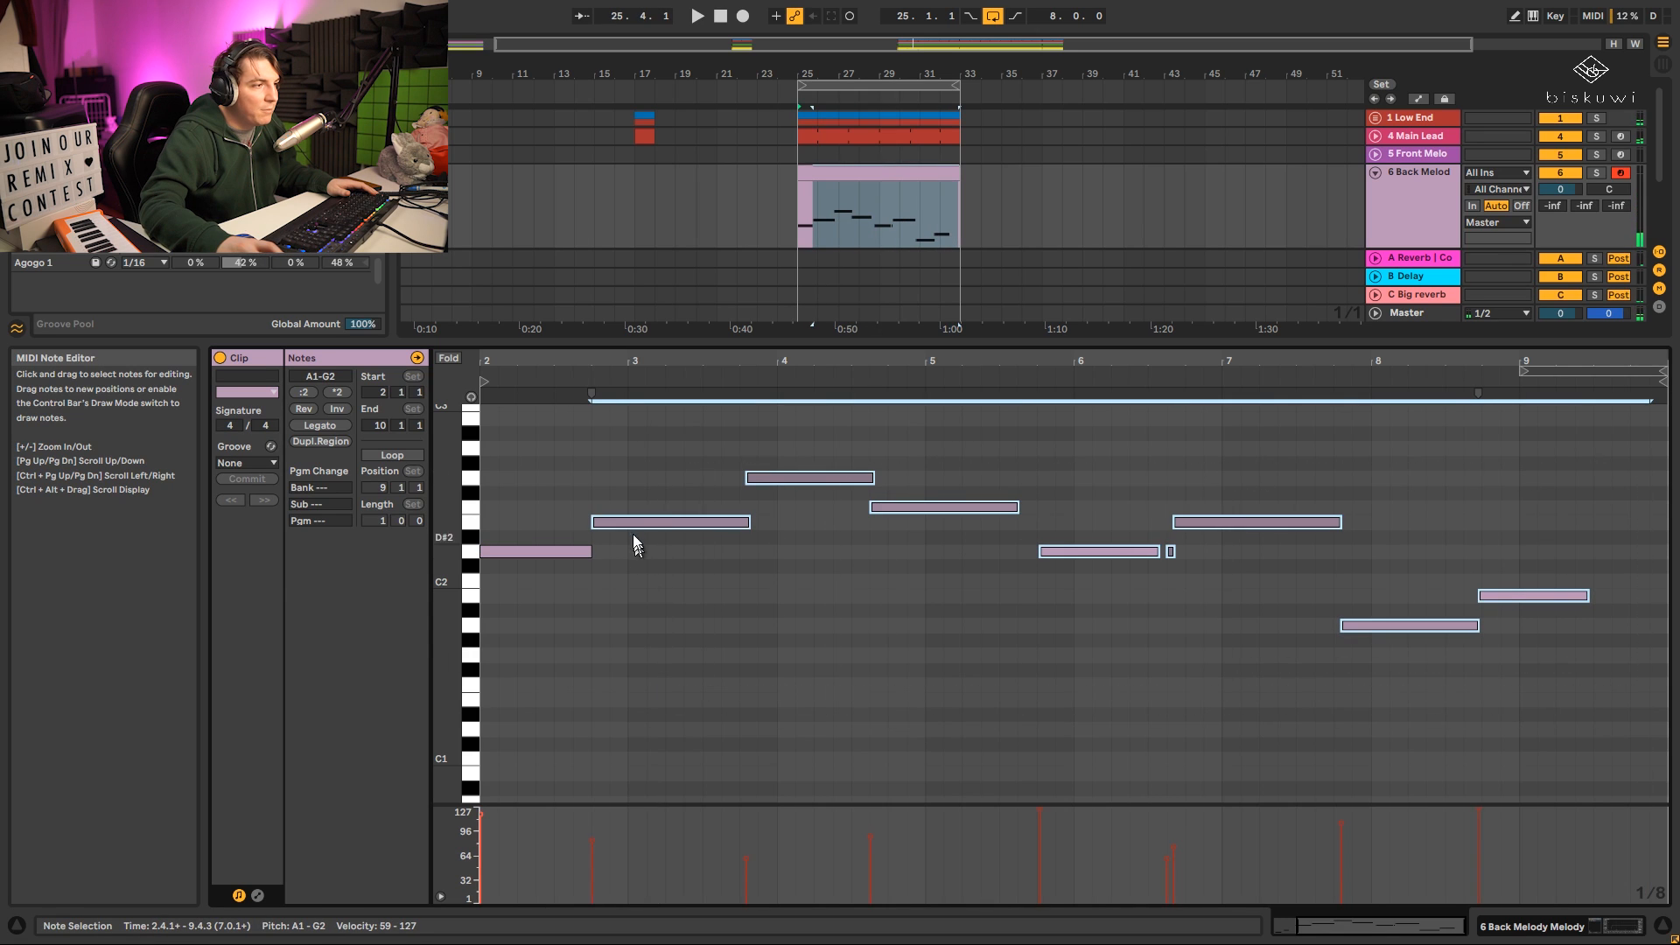
drag(634, 536, 667, 527)
scroll(563, 637, up, 1)
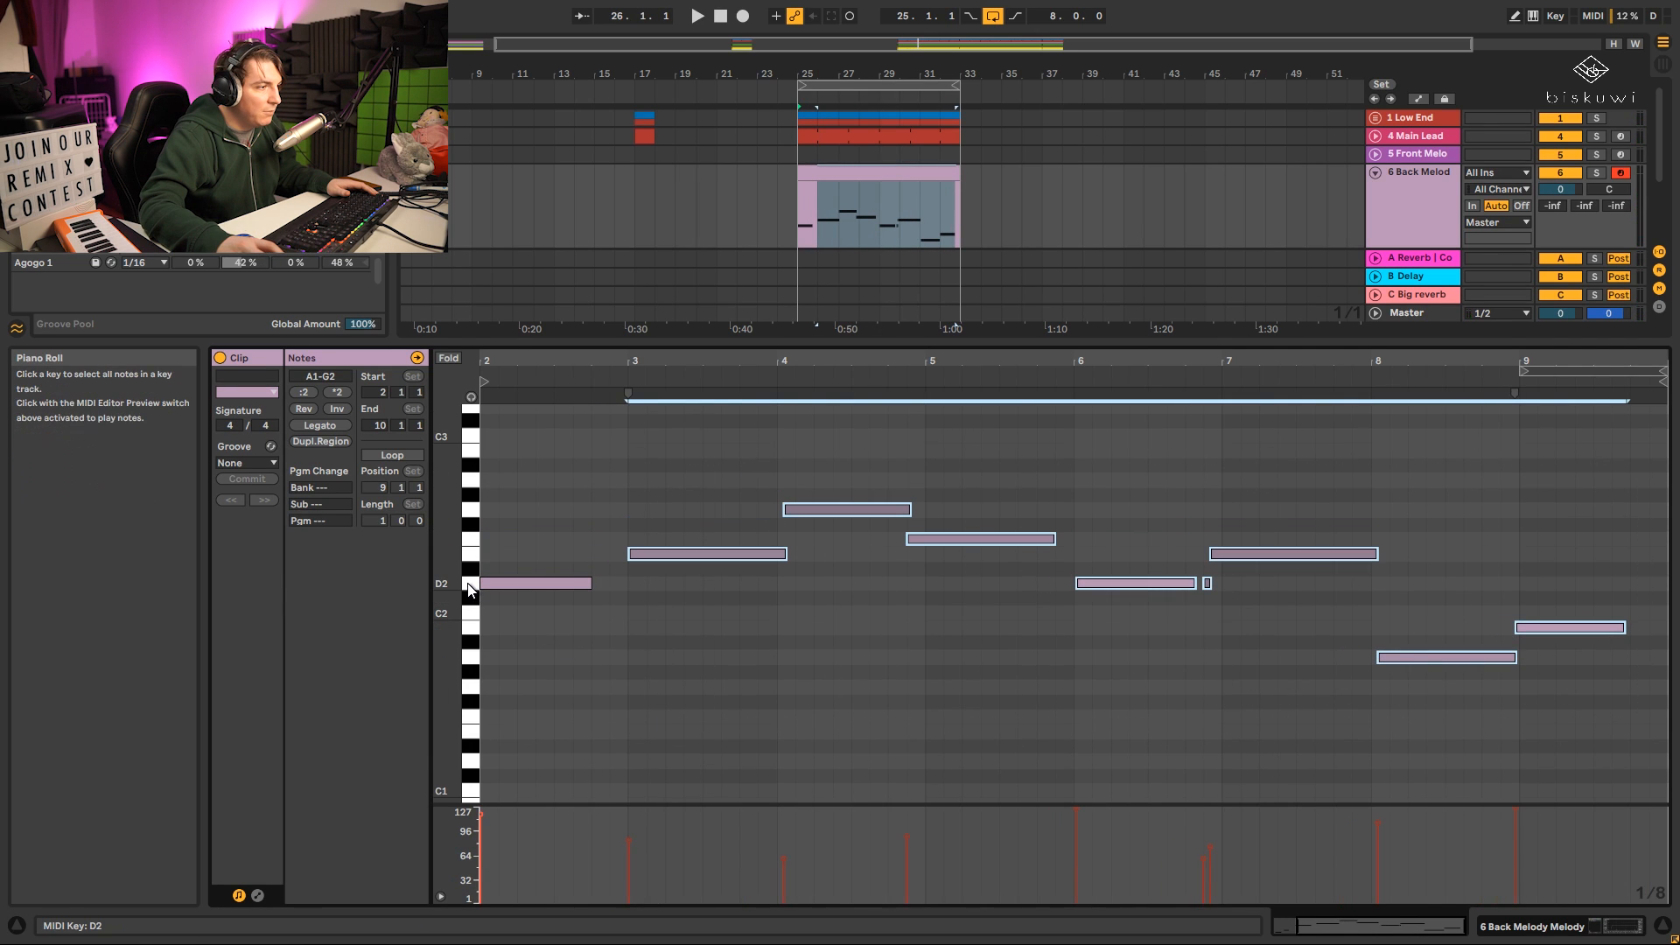
Change the first three Back Melody notes to A1, C2 and D2, fitting the first two to one bar each.
click(521, 584)
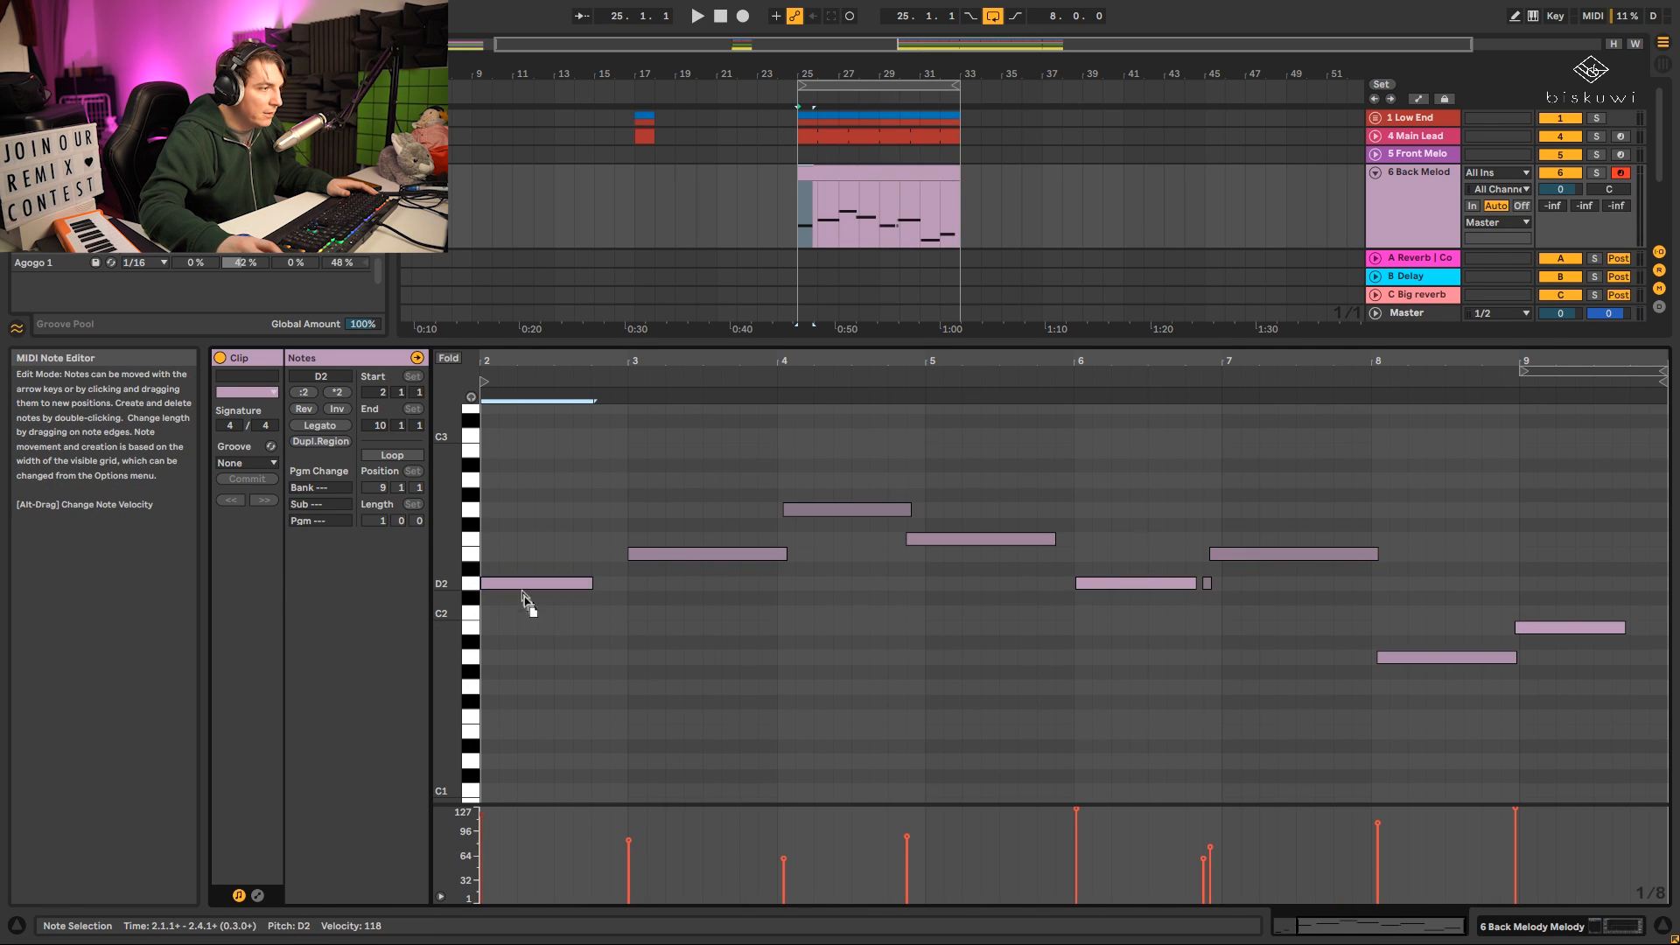
drag(527, 583, 633, 659)
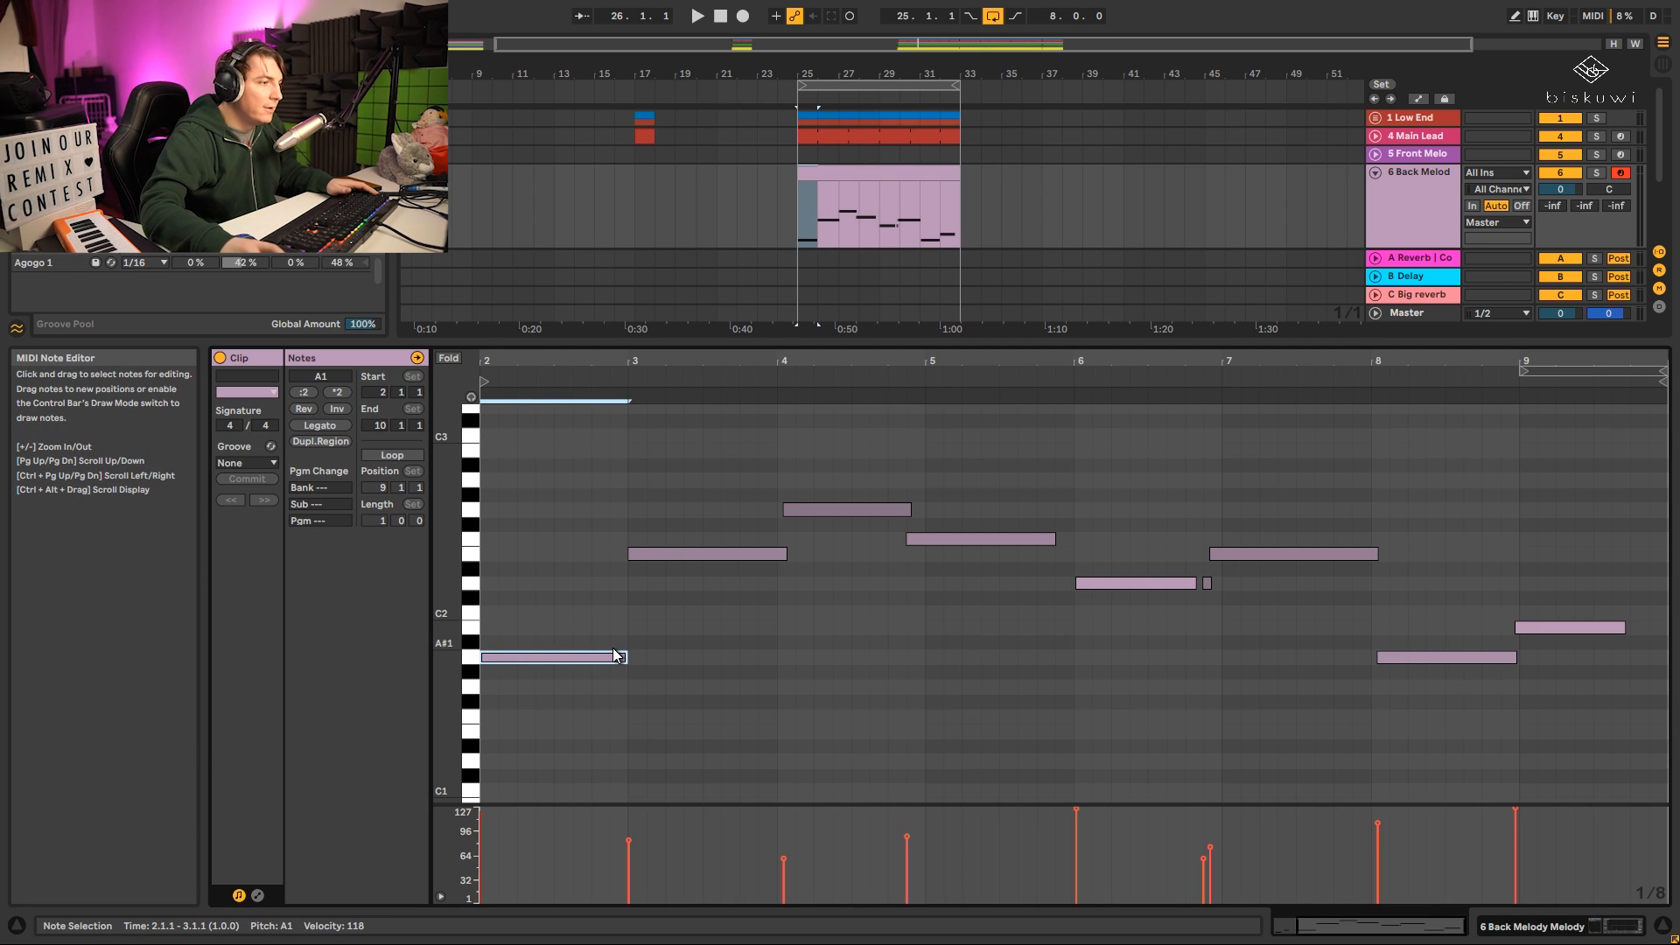
key(space)
drag(664, 553, 663, 619)
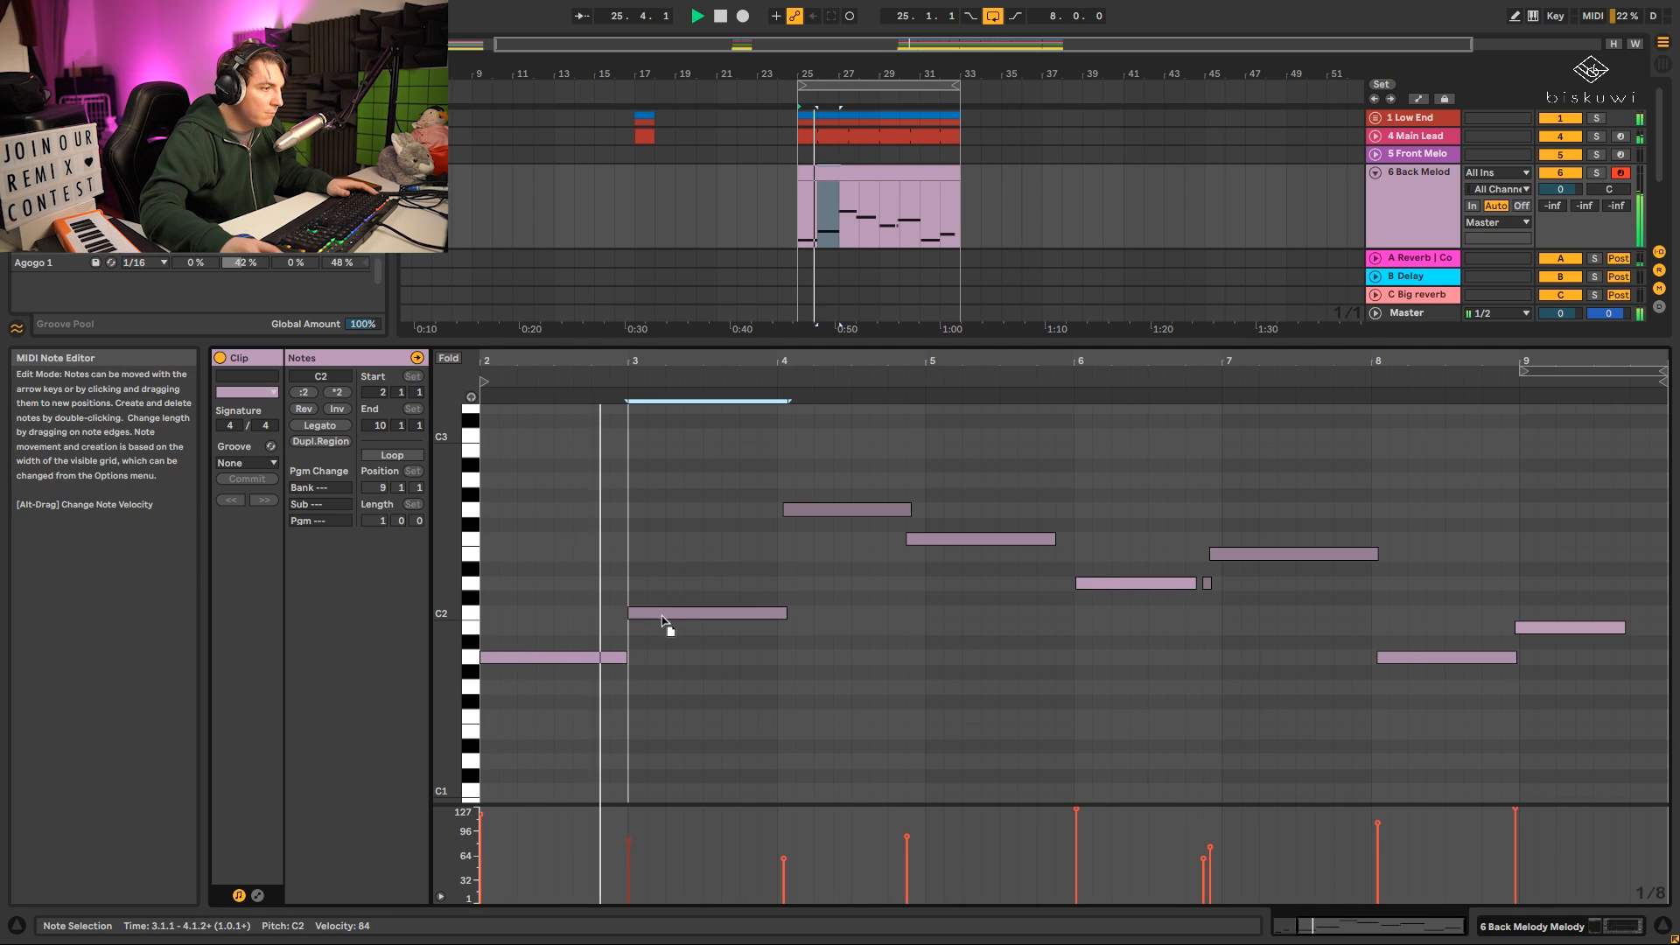
drag(810, 513, 777, 612)
key(space)
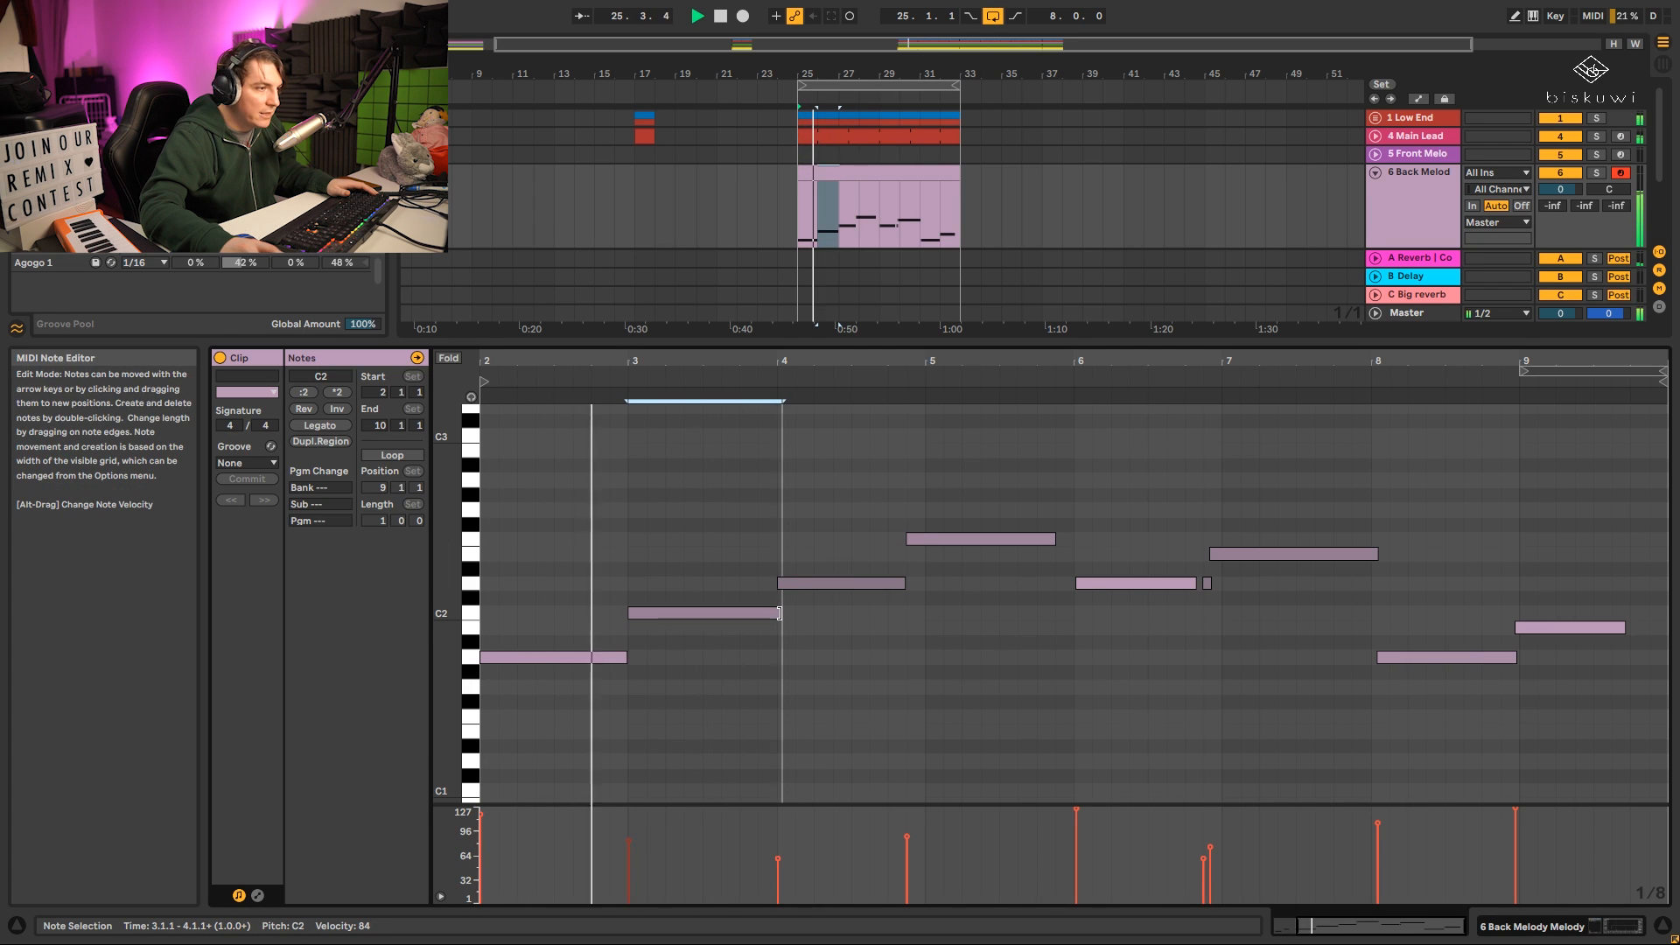
Delay the second Back Melody note's start to 3.1.3 and lengthen the first note to meet it.
key(space)
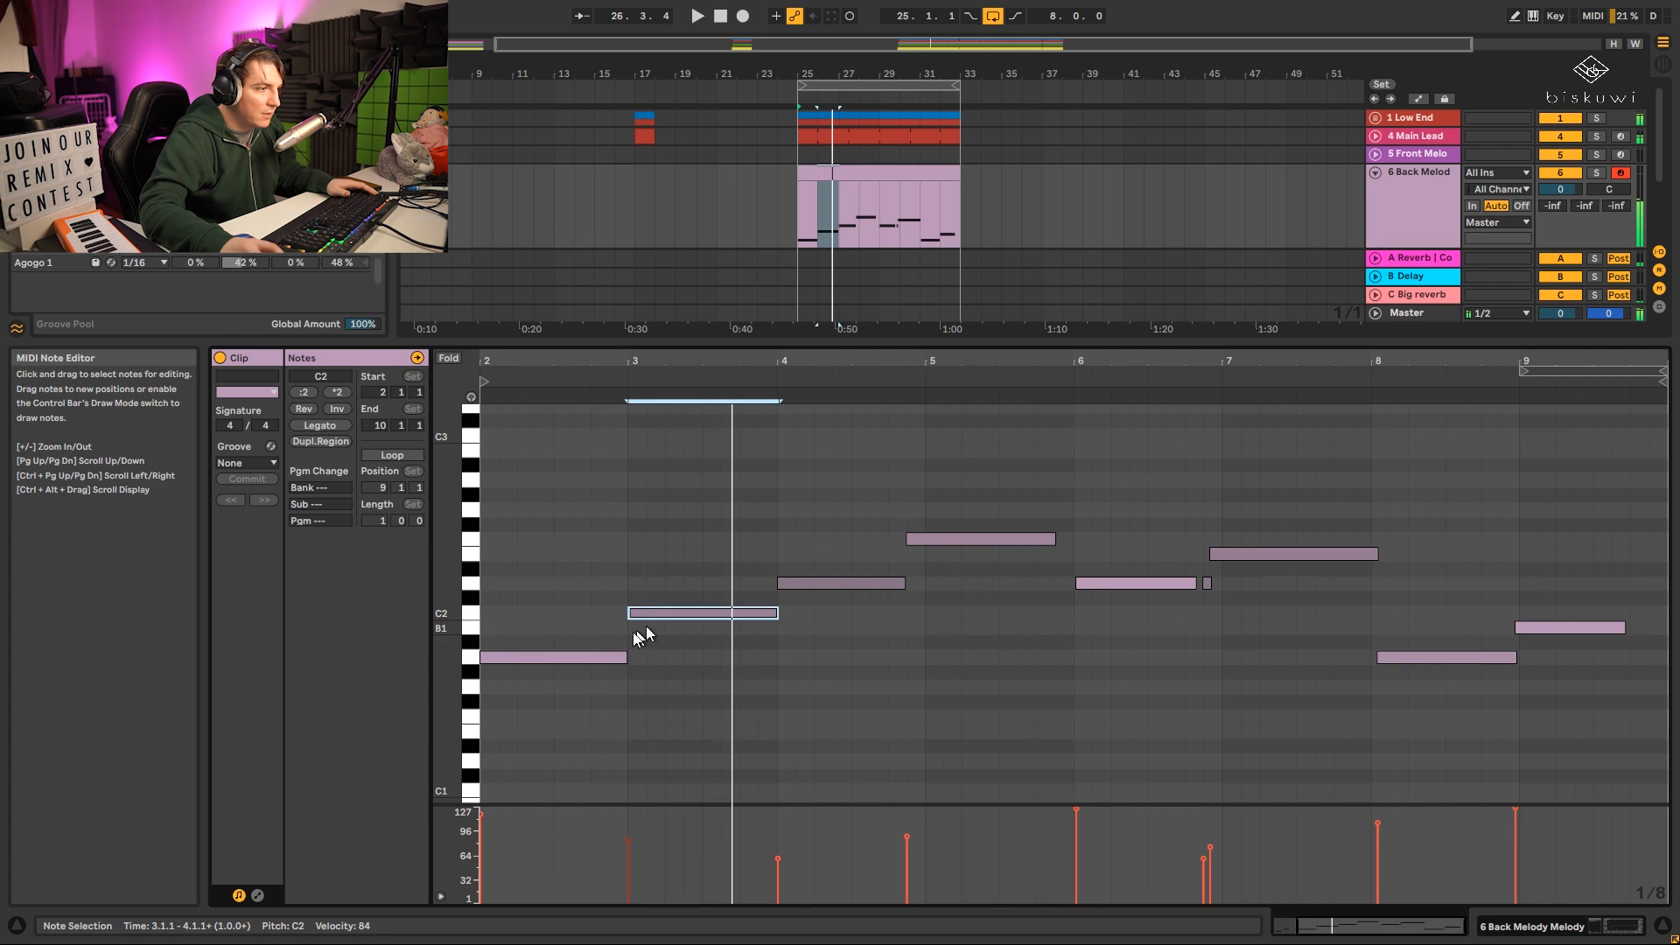
drag(621, 658, 643, 618)
key(space)
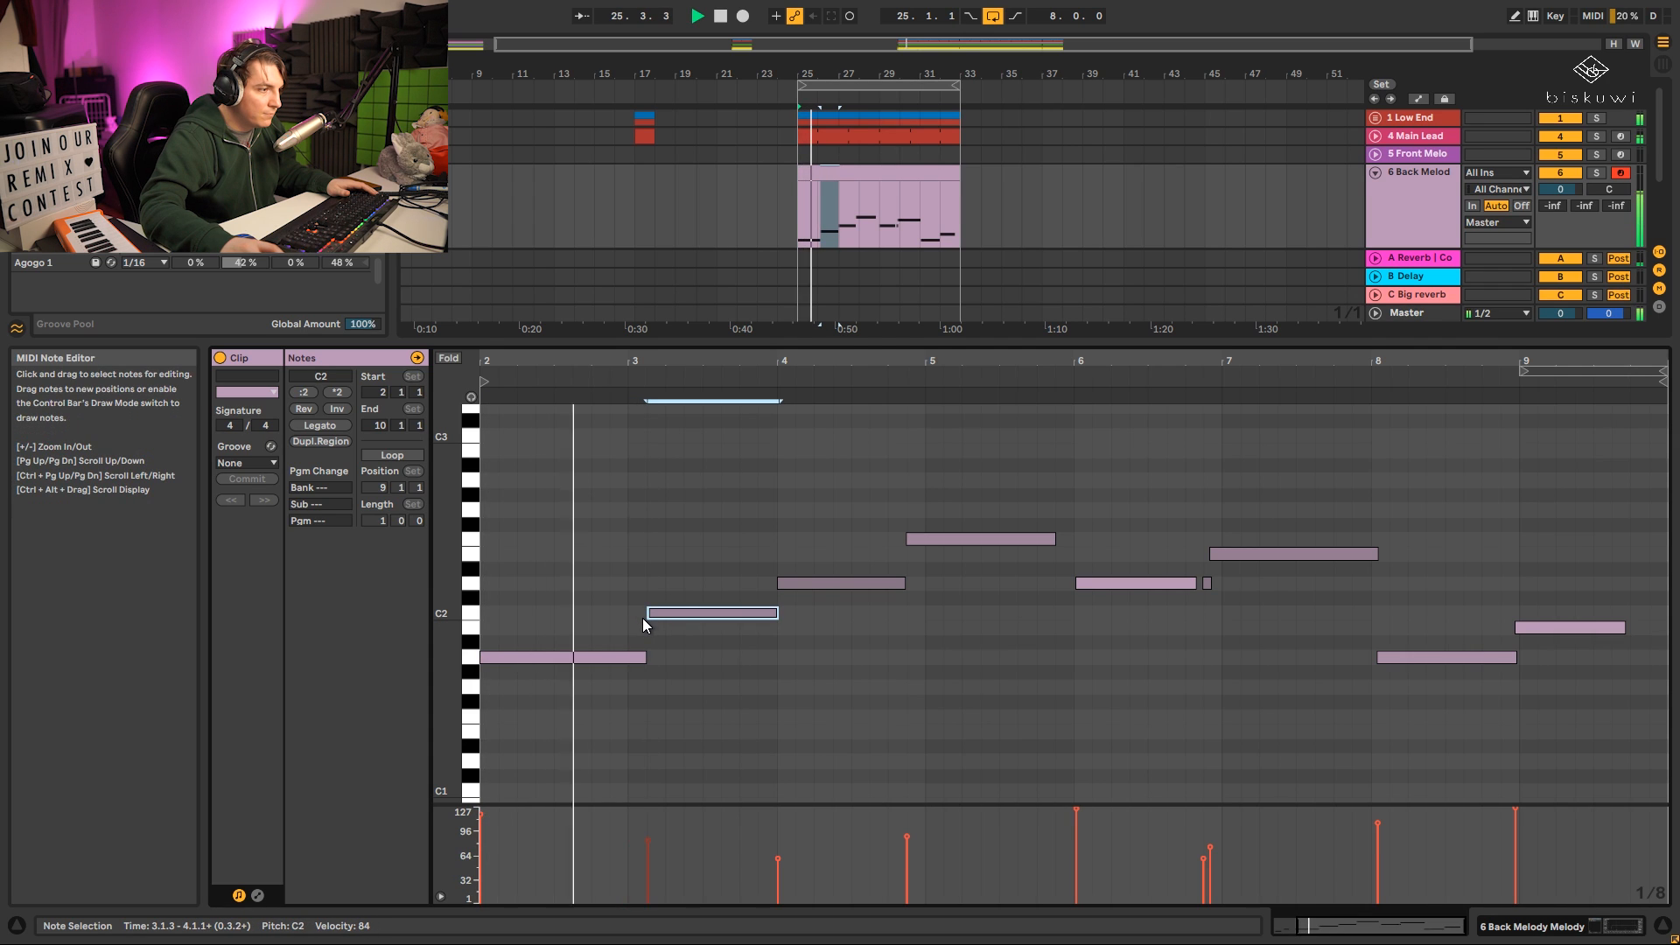
Move the fourth note down to C2 just after clip bar 5 begins and extend the preceding D2 note up to it.
click(806, 581)
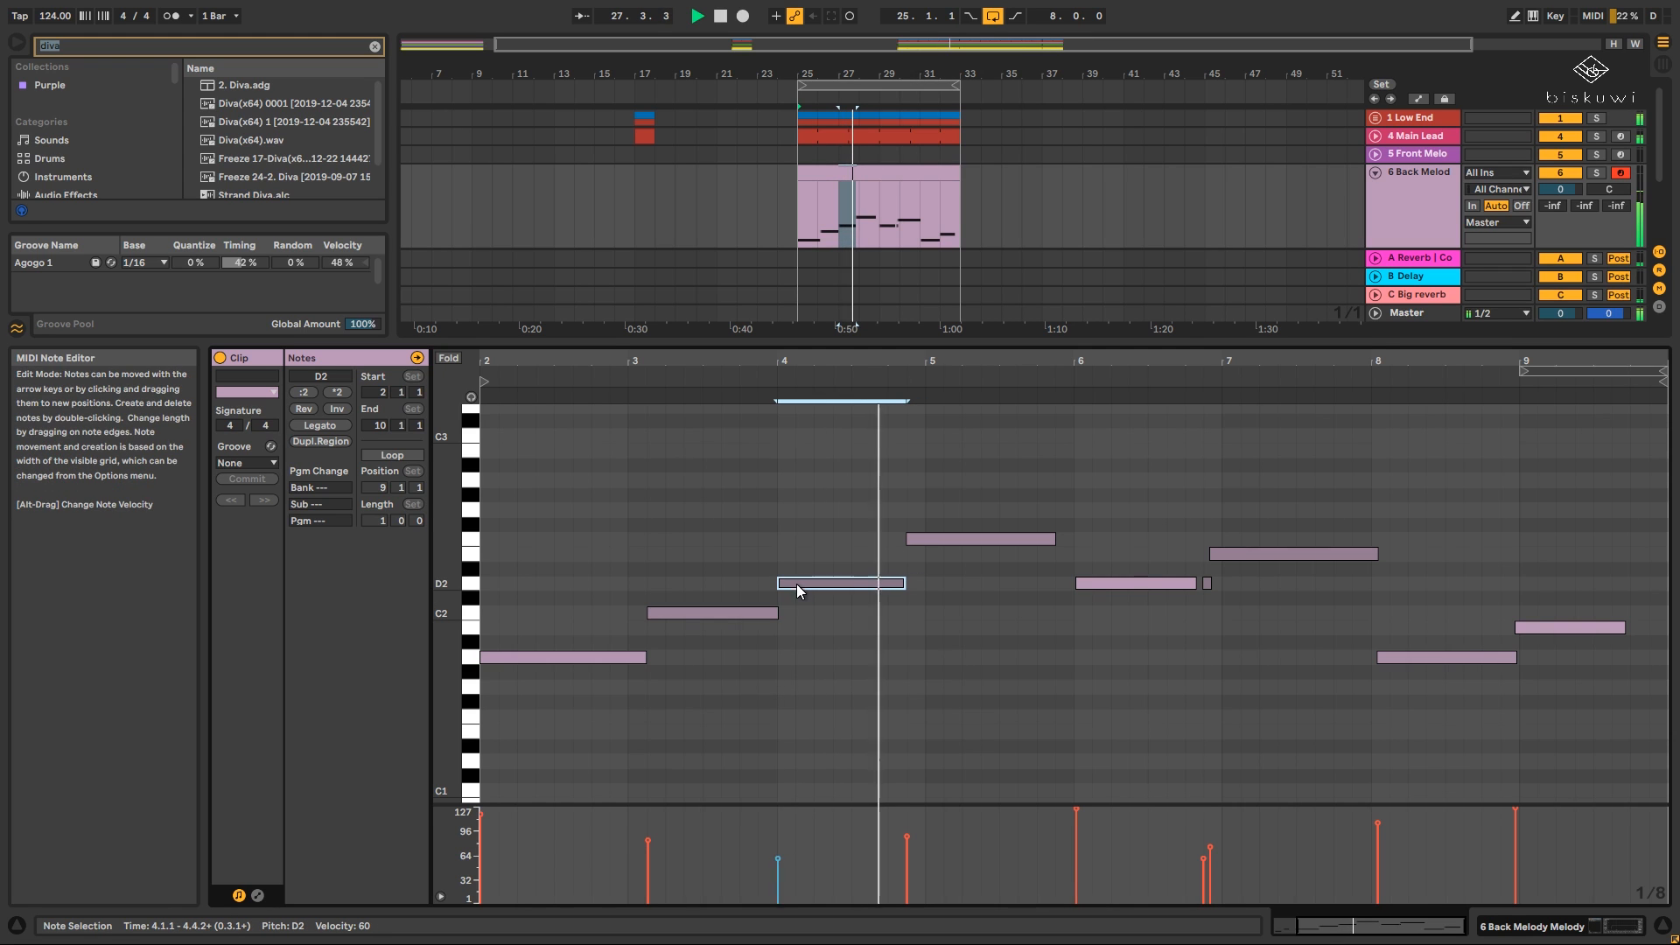
key(space)
drag(936, 538, 971, 626)
drag(903, 584, 939, 595)
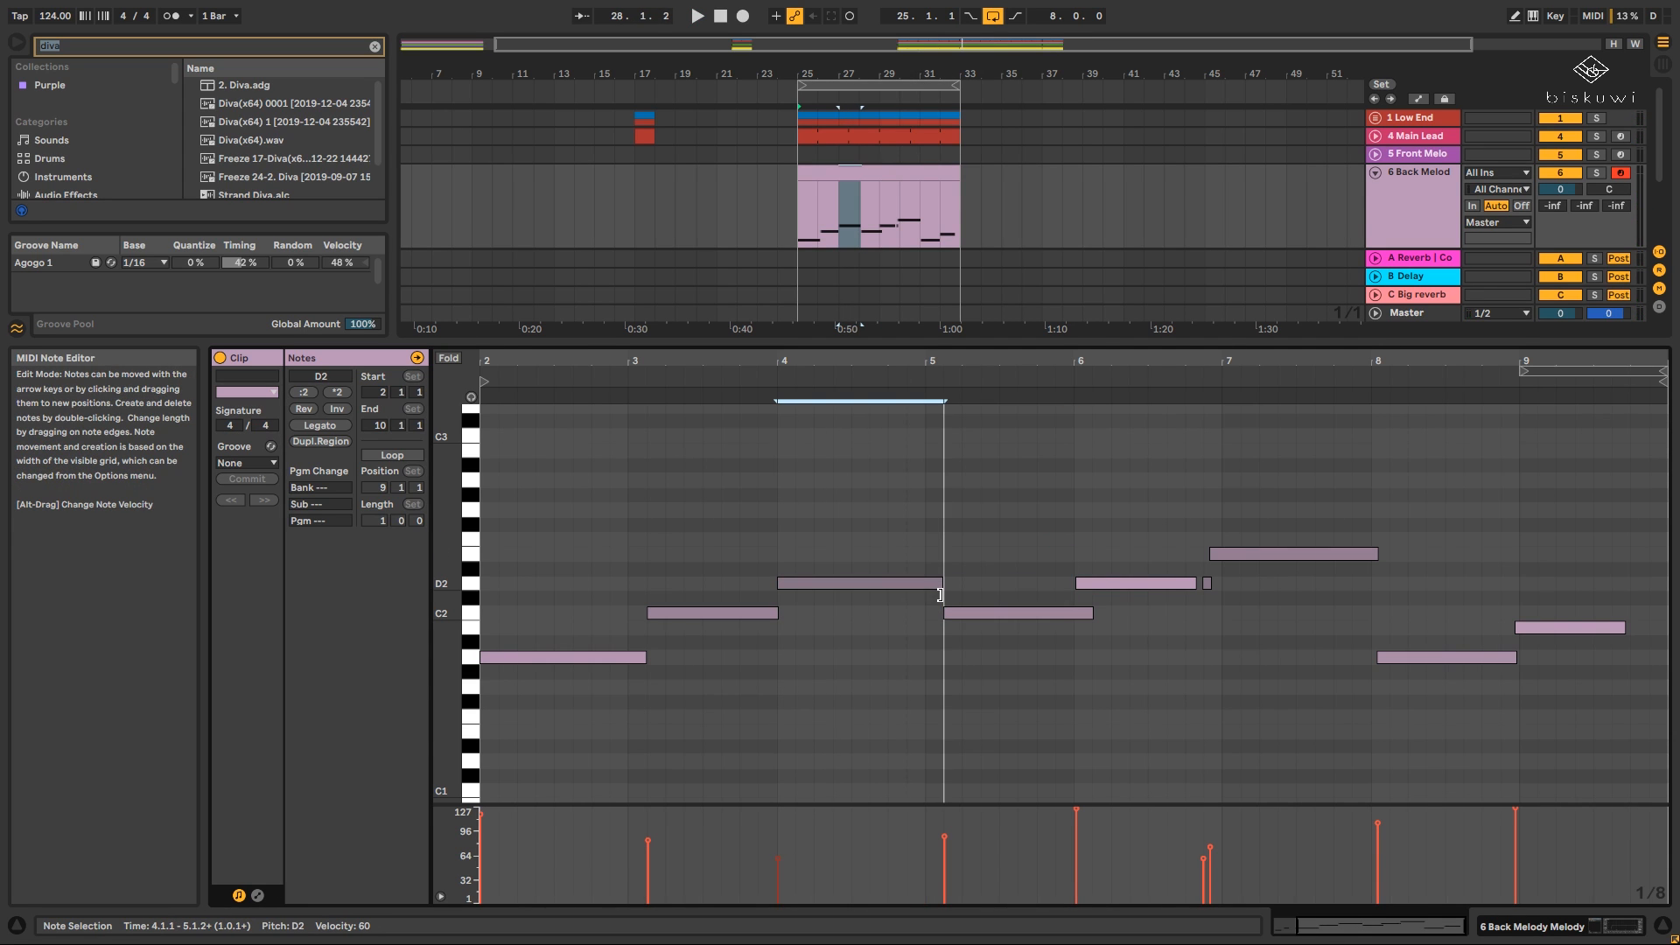
key(space)
Delete every note after the fourth one and shorten the fourth note to end at about 5.4.3.
drag(1645, 456, 1162, 775)
key(Delete)
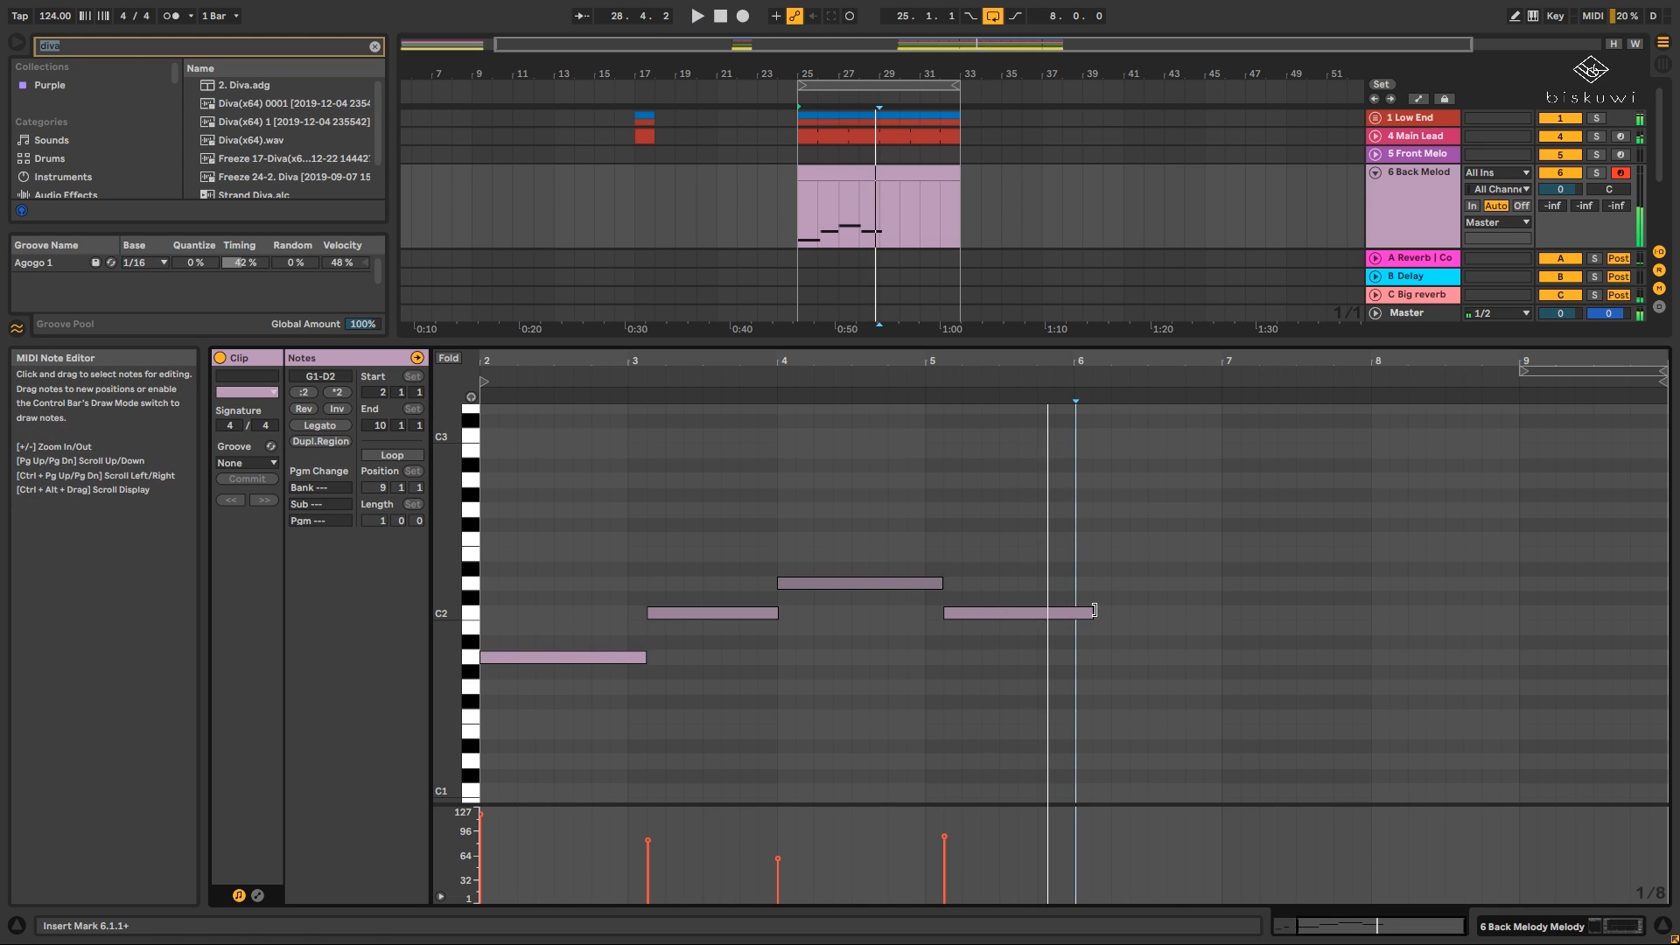
drag(1094, 610, 1050, 603)
Add a short A2 note from 5.4.1 to the start of clip bar 6.
double_click(1048, 555)
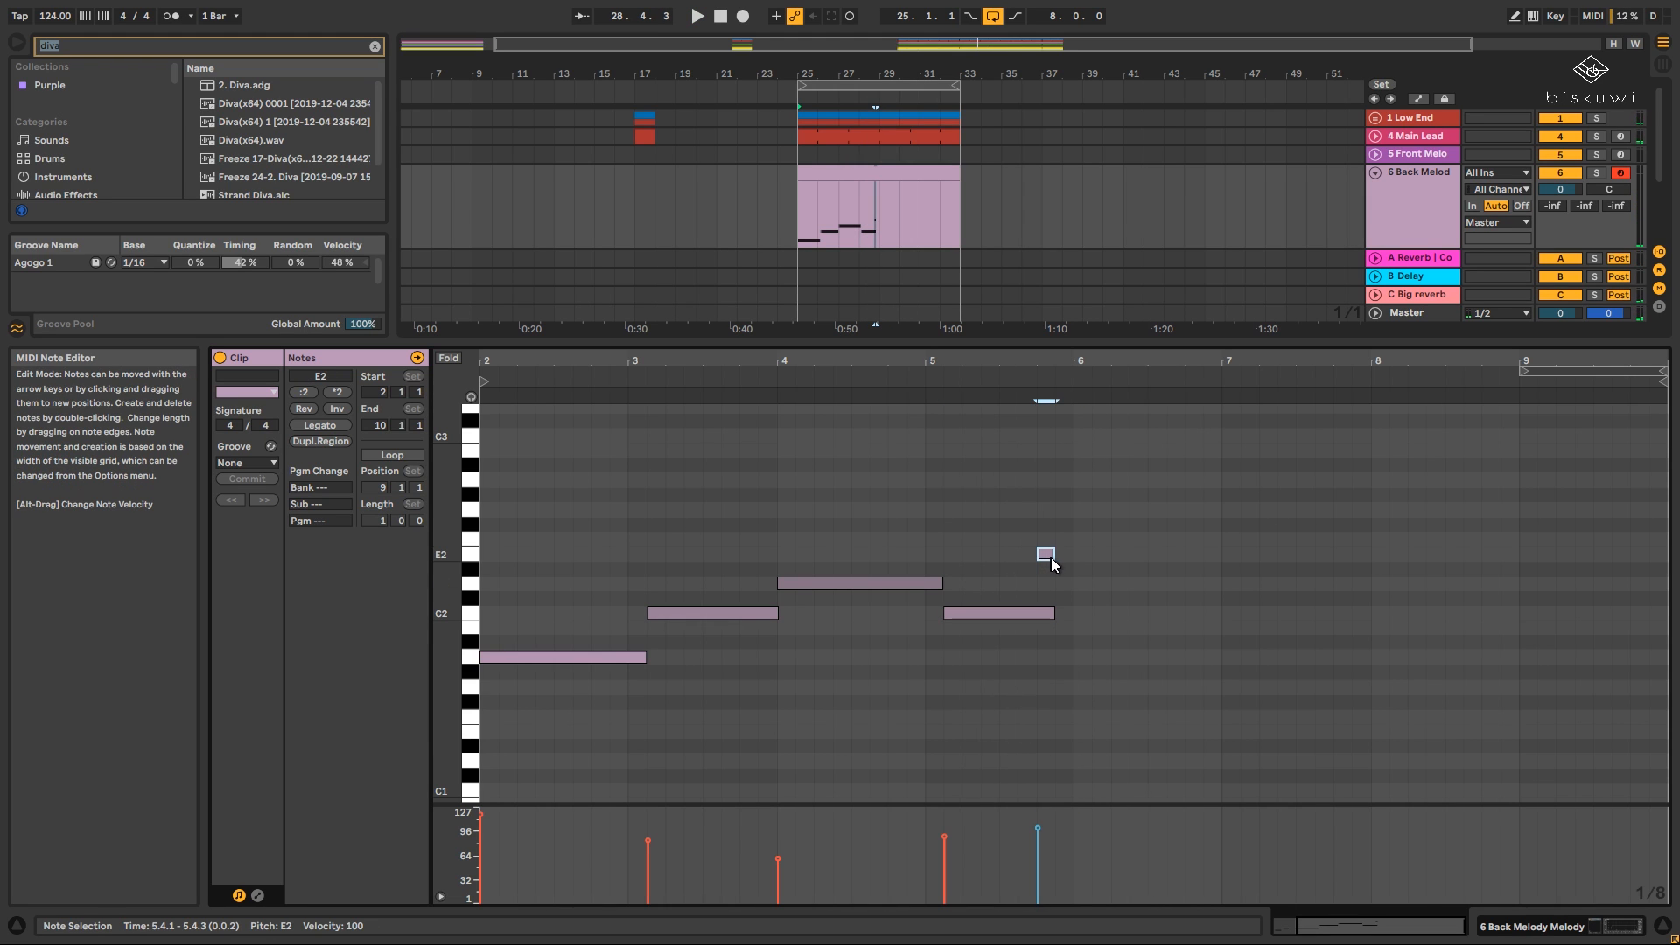
key(space)
drag(1059, 560, 1056, 481)
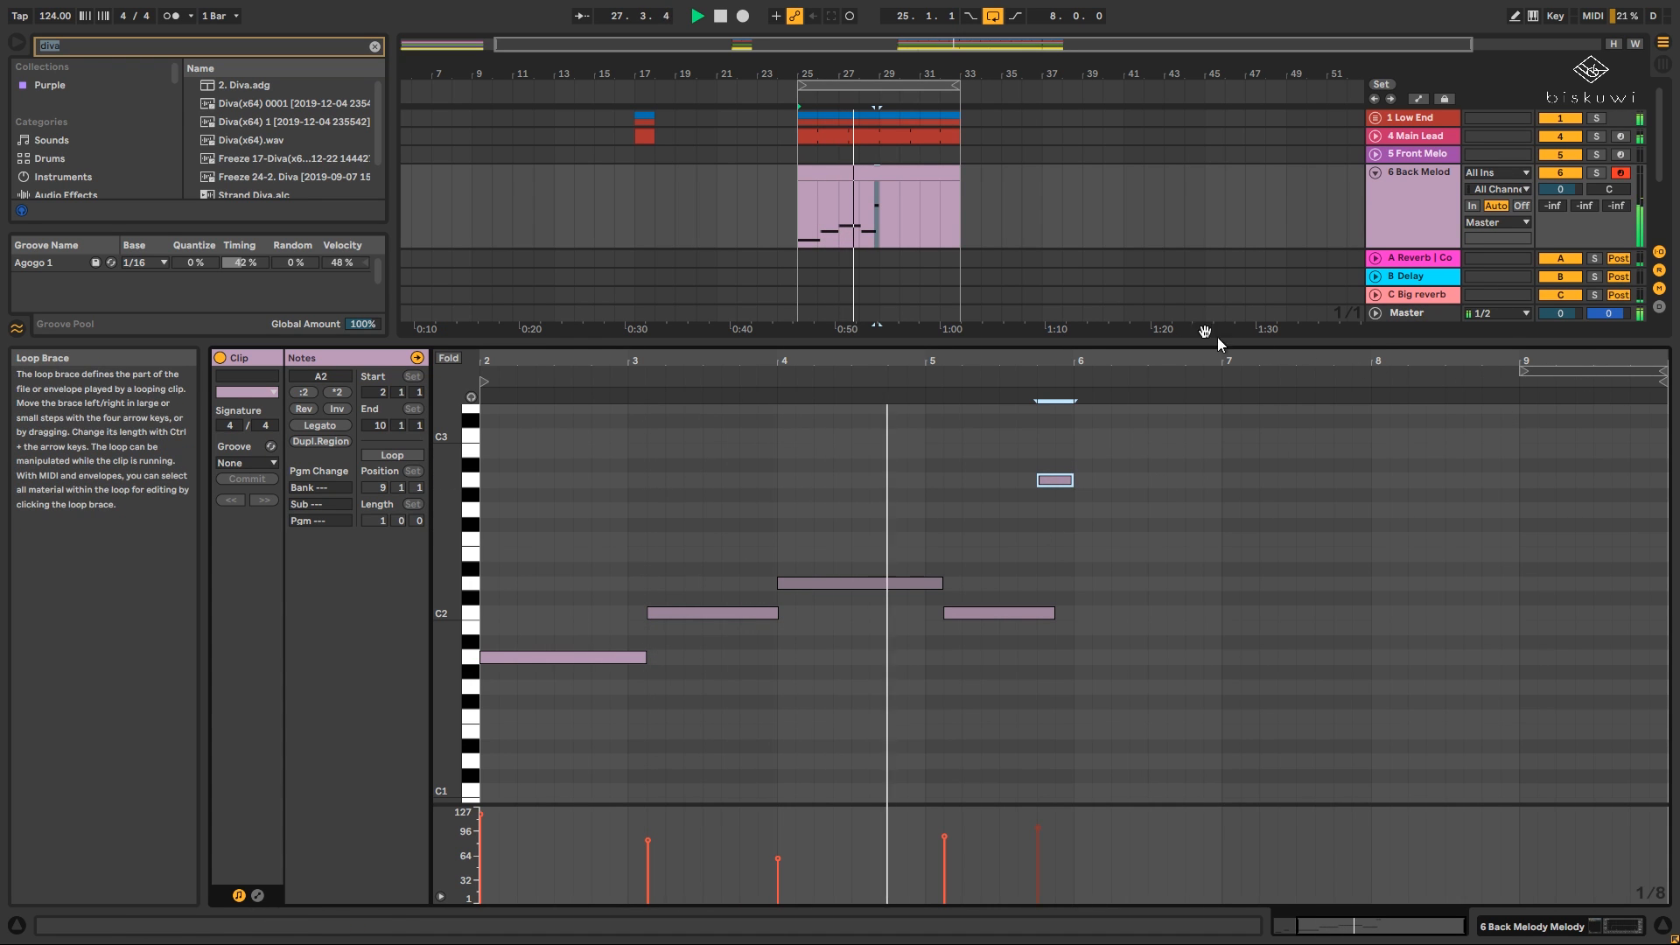
Trim the Back Melody clip to bars 25–29 and consolidate it.
click(952, 171)
drag(952, 171, 879, 175)
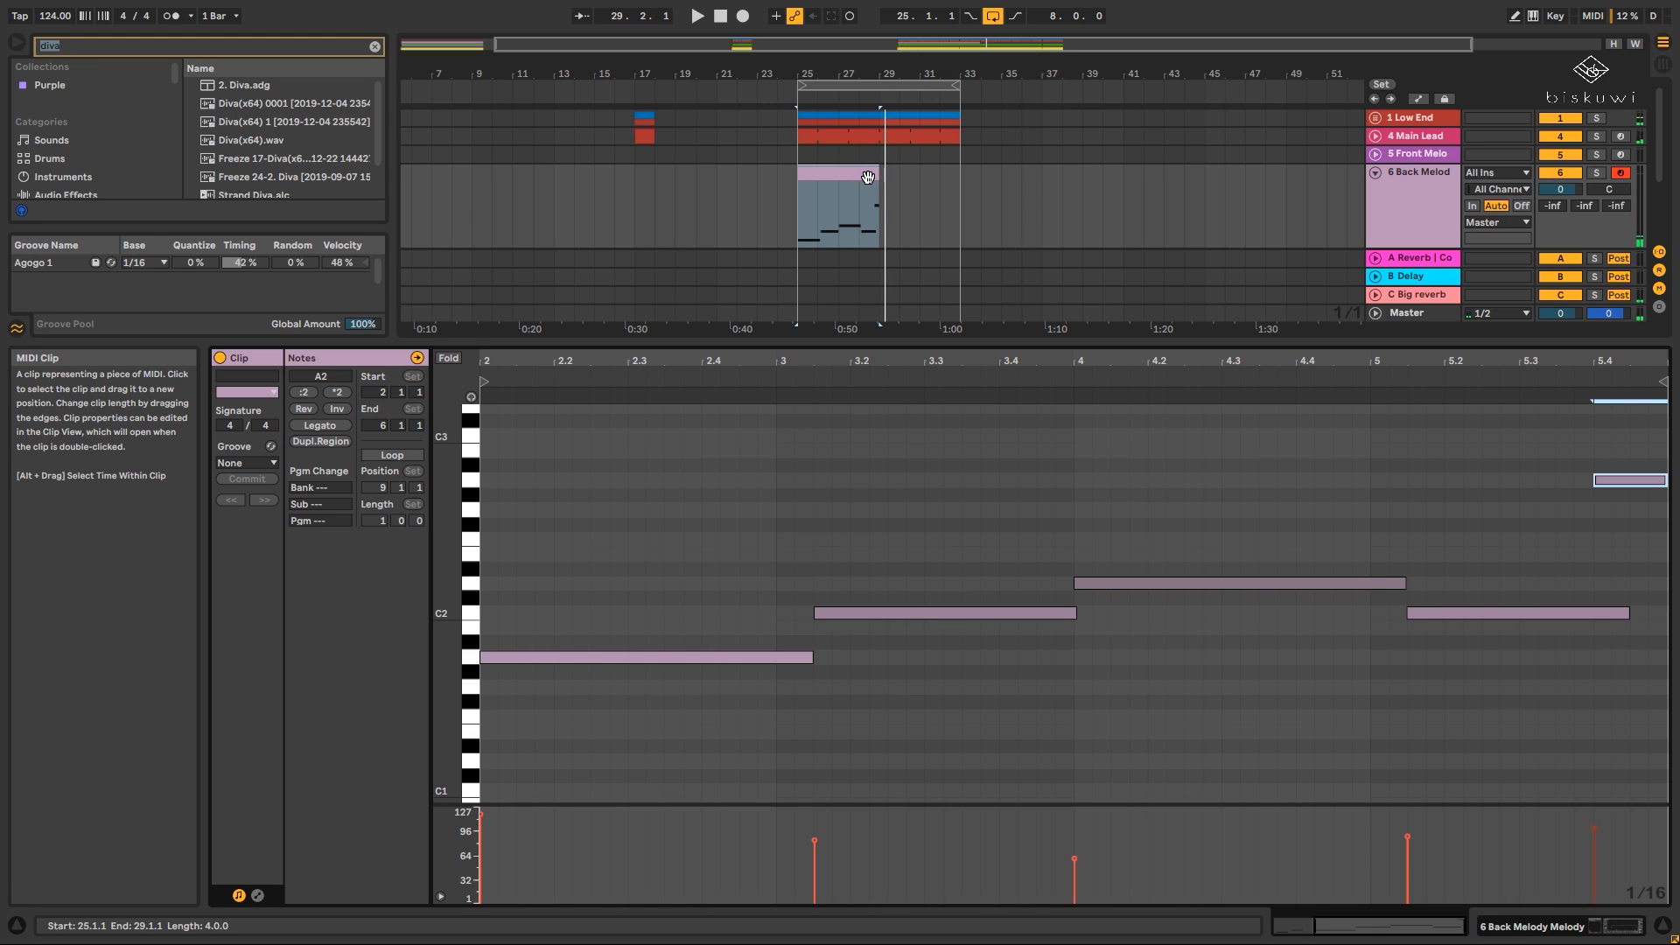
click(393, 454)
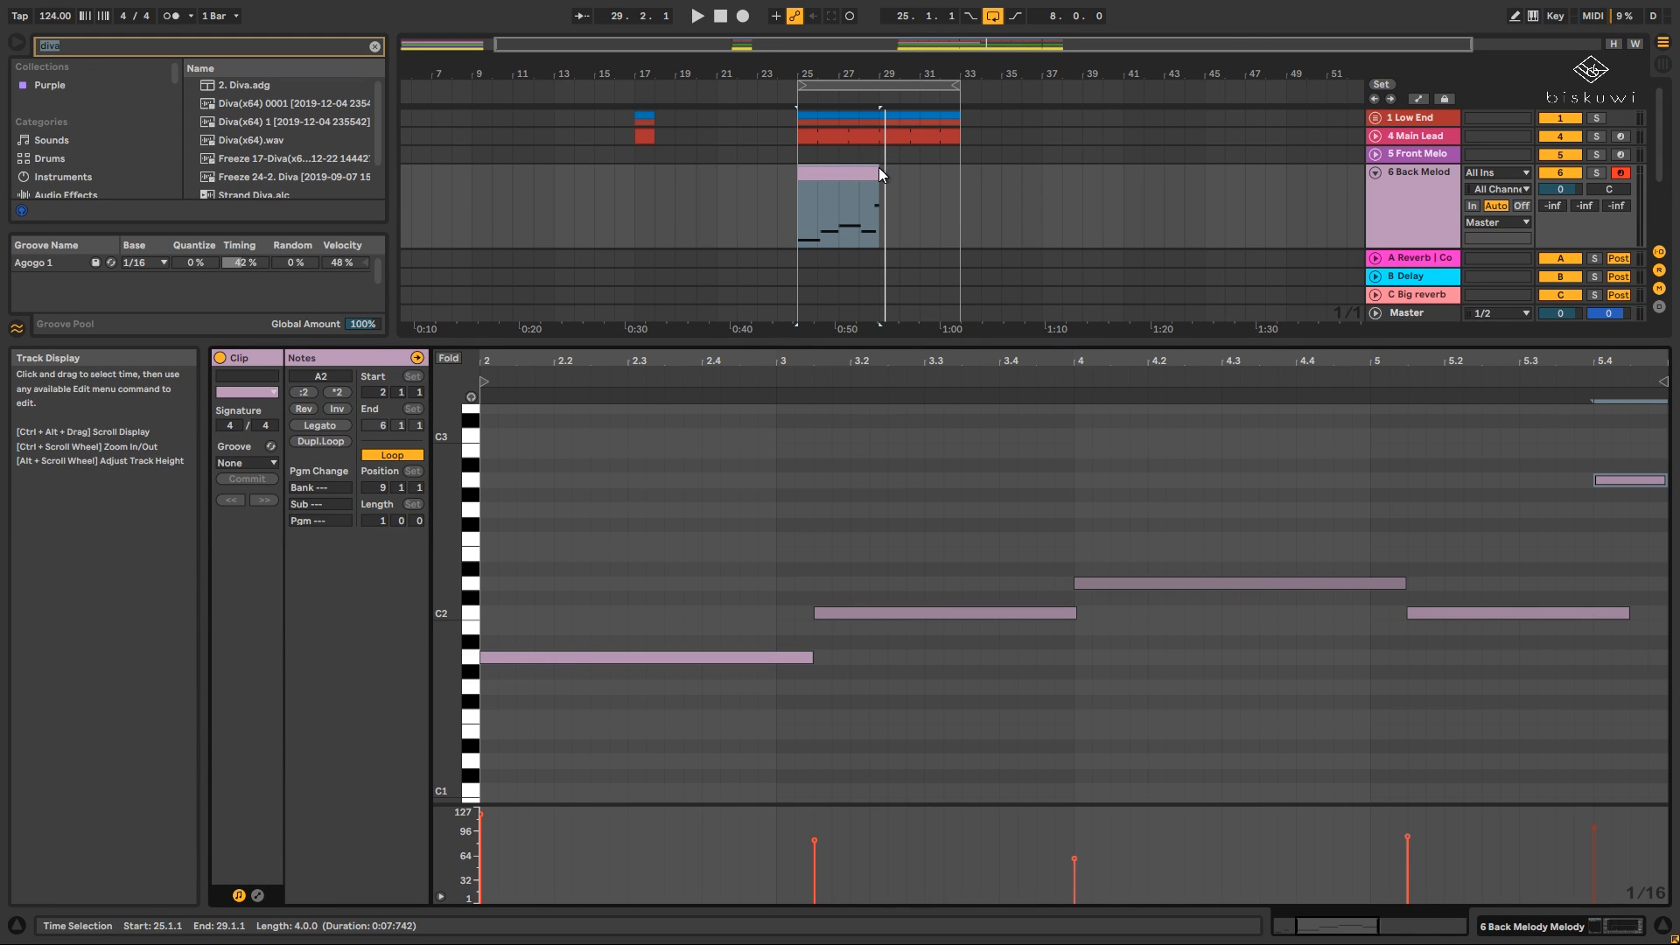
mouse_move(878, 167)
mouse_down()
mouse_move(960, 181)
mouse_move(881, 181)
mouse_up()
key(ctrl+j)
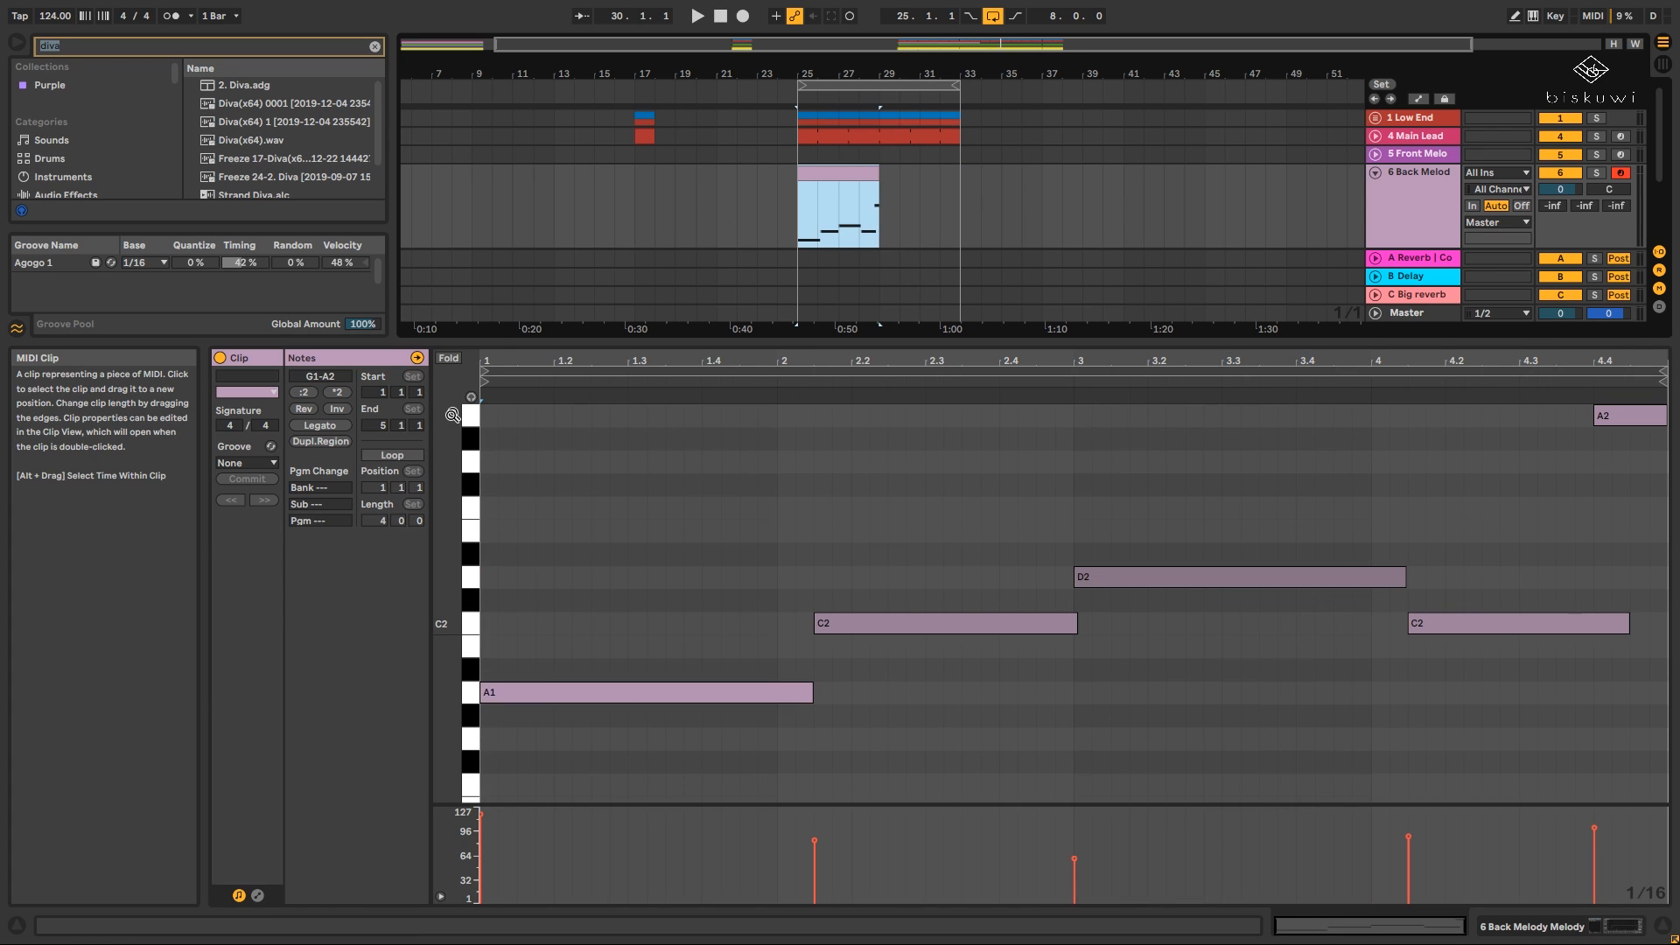
Loop the consolidated Back Melody clip out to bar 33 and fold its track.
click(406, 458)
key(shift+Tab)
drag(879, 174, 955, 174)
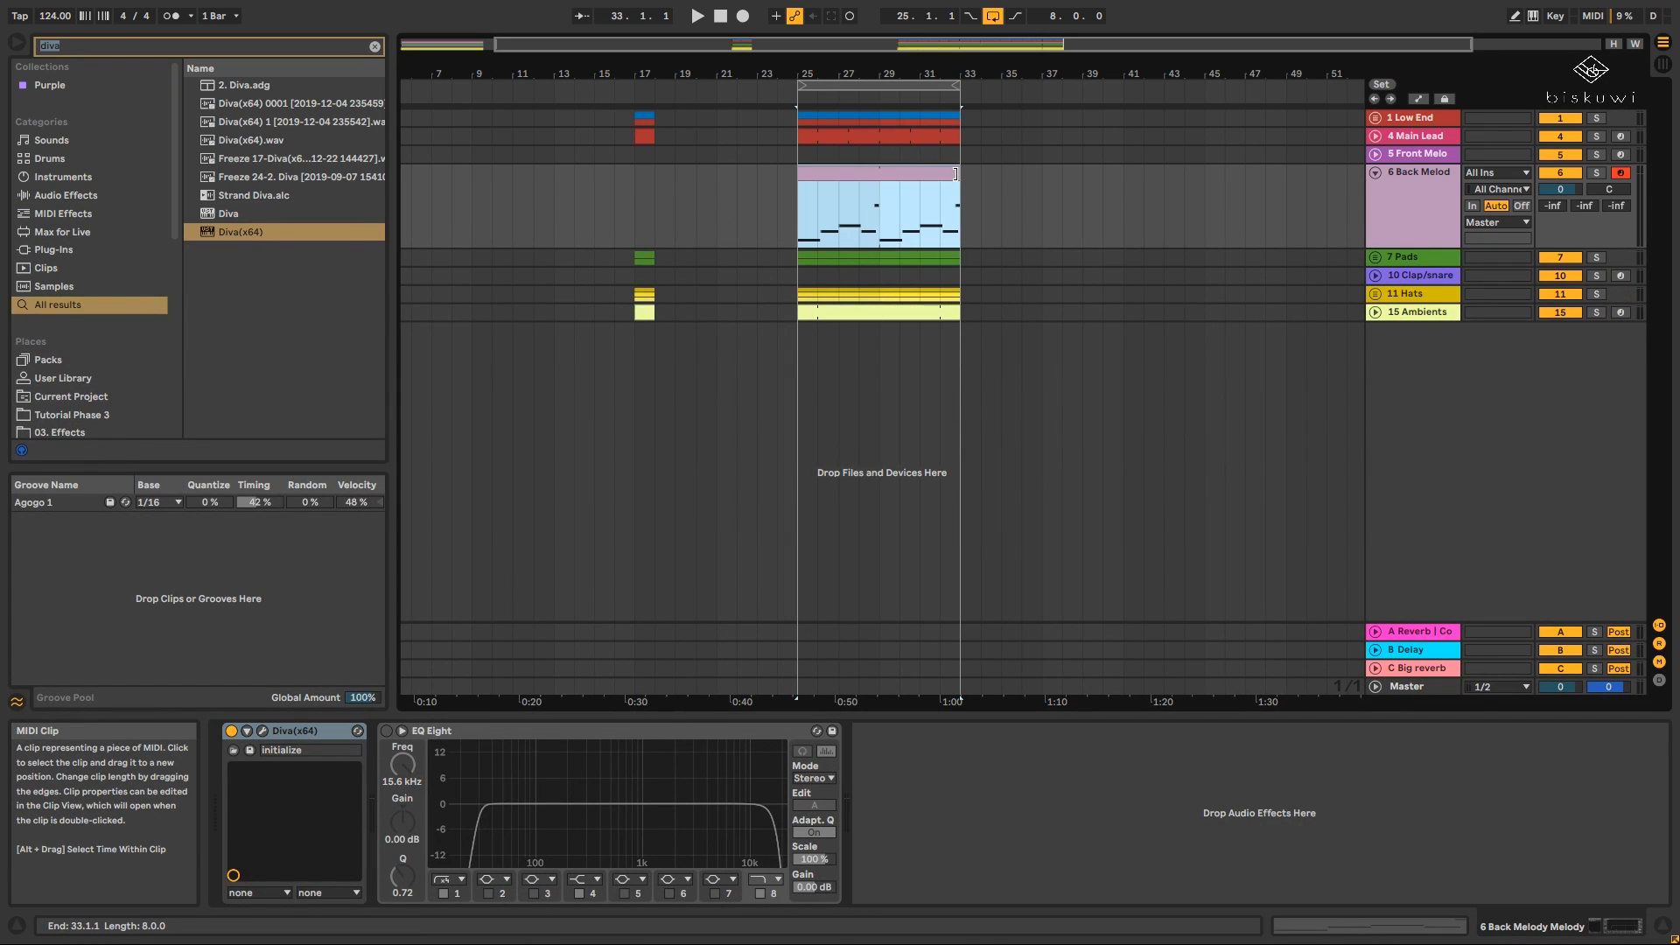
key(space)
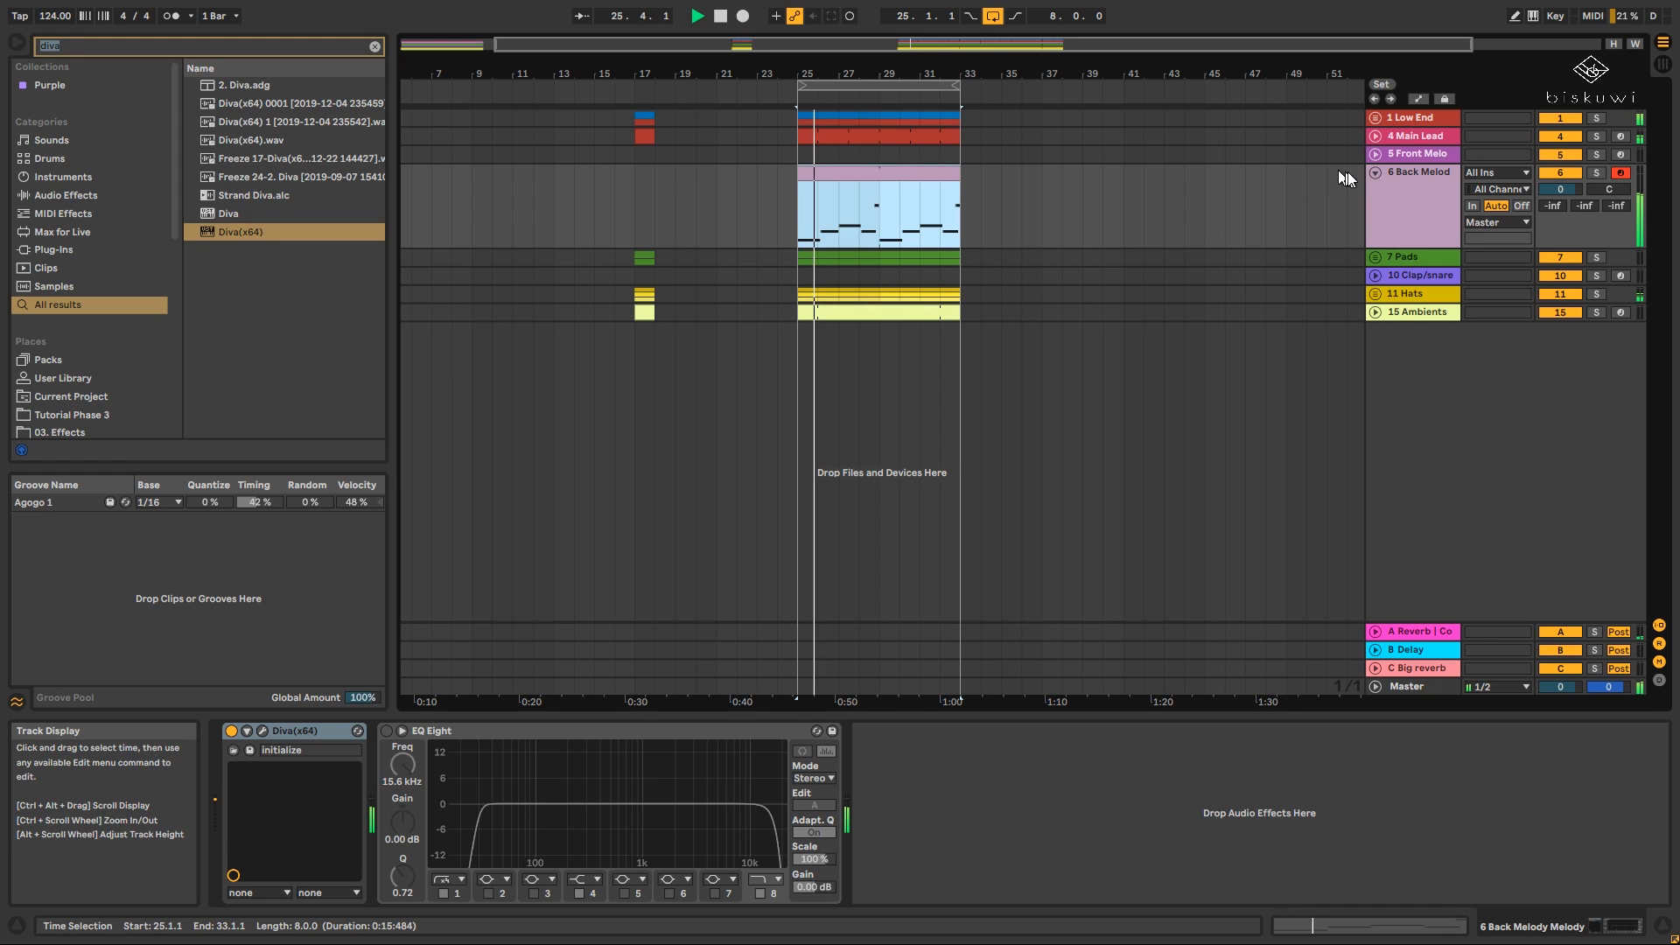
click(1377, 172)
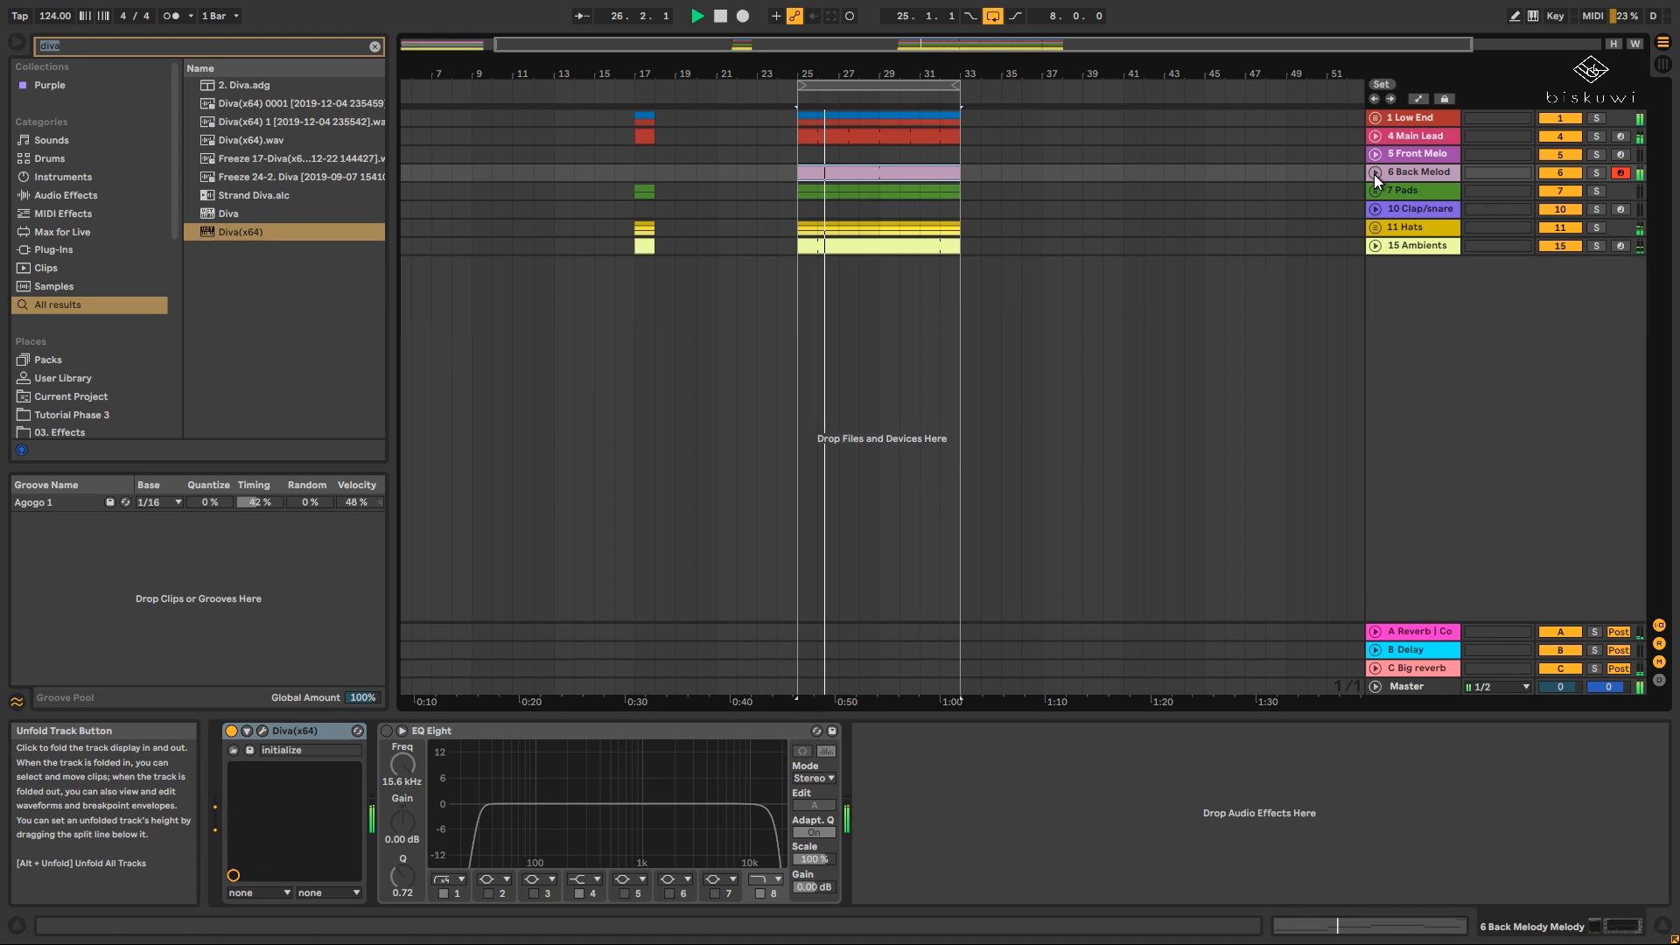
Open Diva, load the INIT Jupe-6 preset from the 8 TEMPLATES folder and show its main controls.
click(262, 731)
drag(775, 308, 781, 188)
click(524, 530)
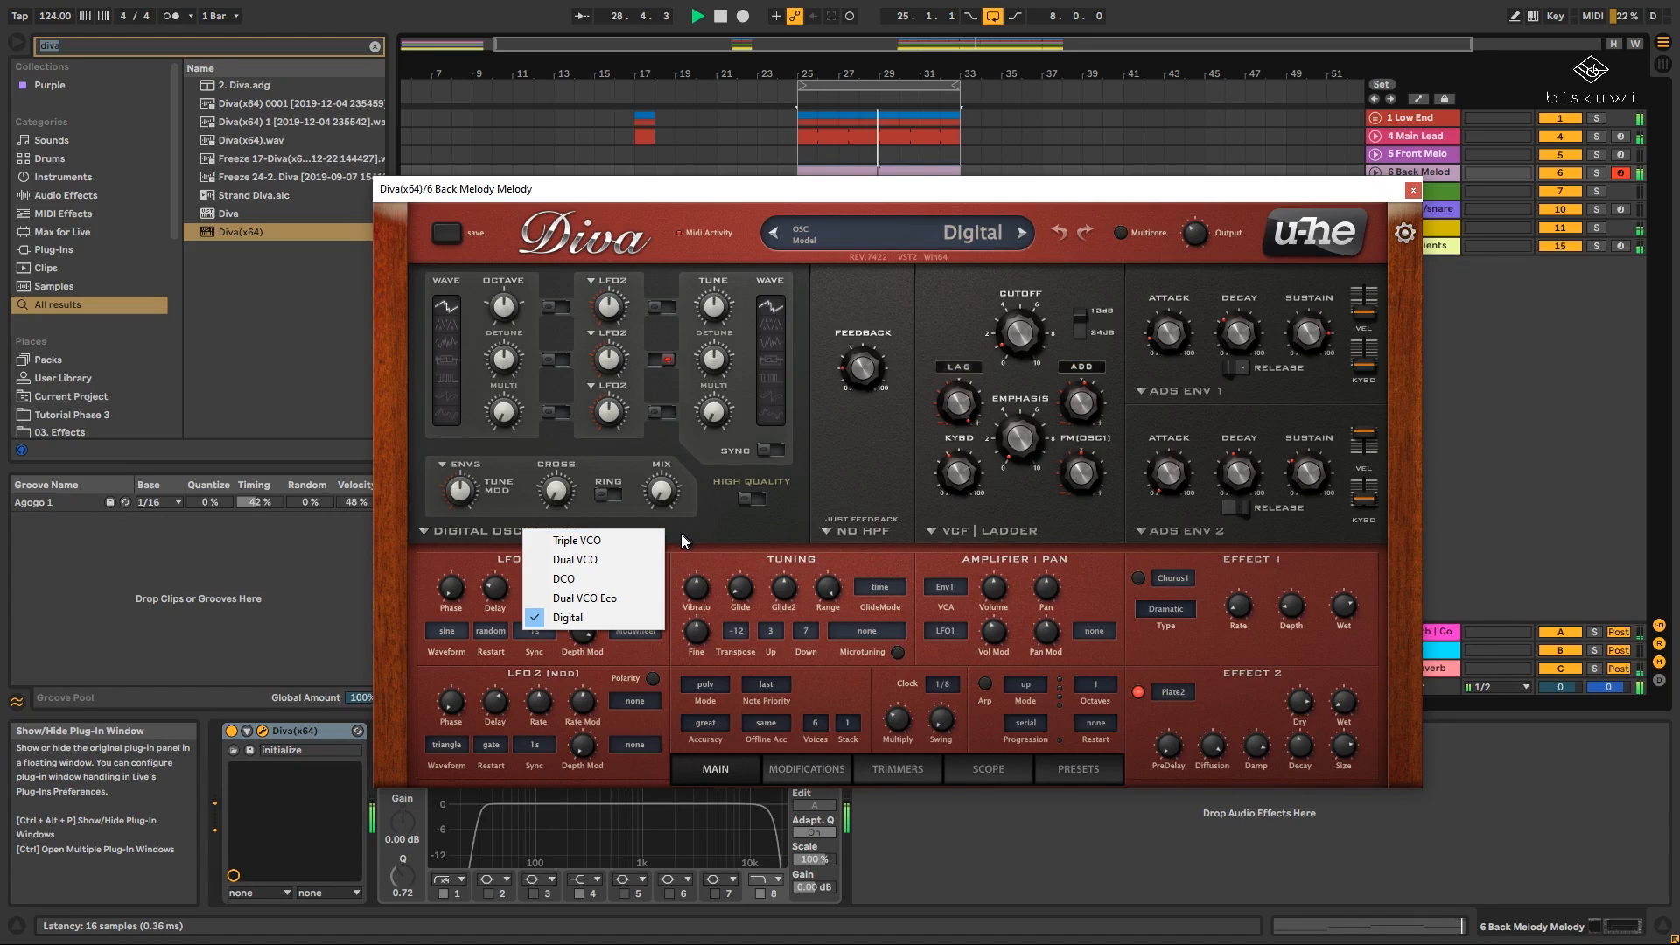
click(863, 436)
key(space)
click(1075, 766)
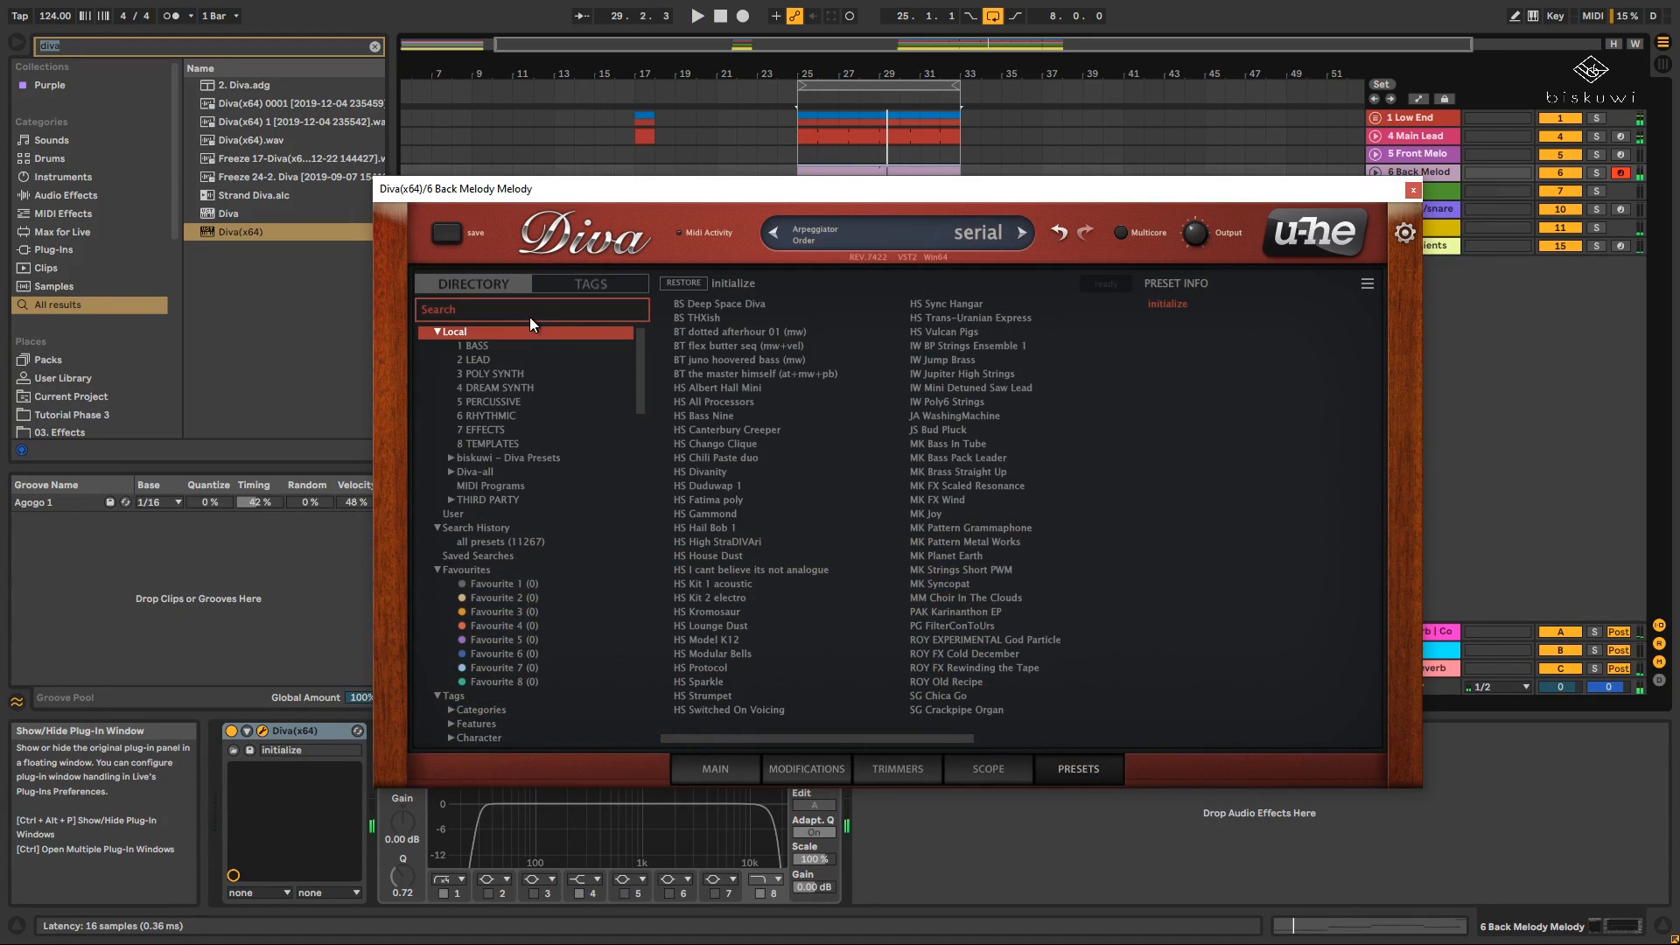
click(498, 442)
click(719, 336)
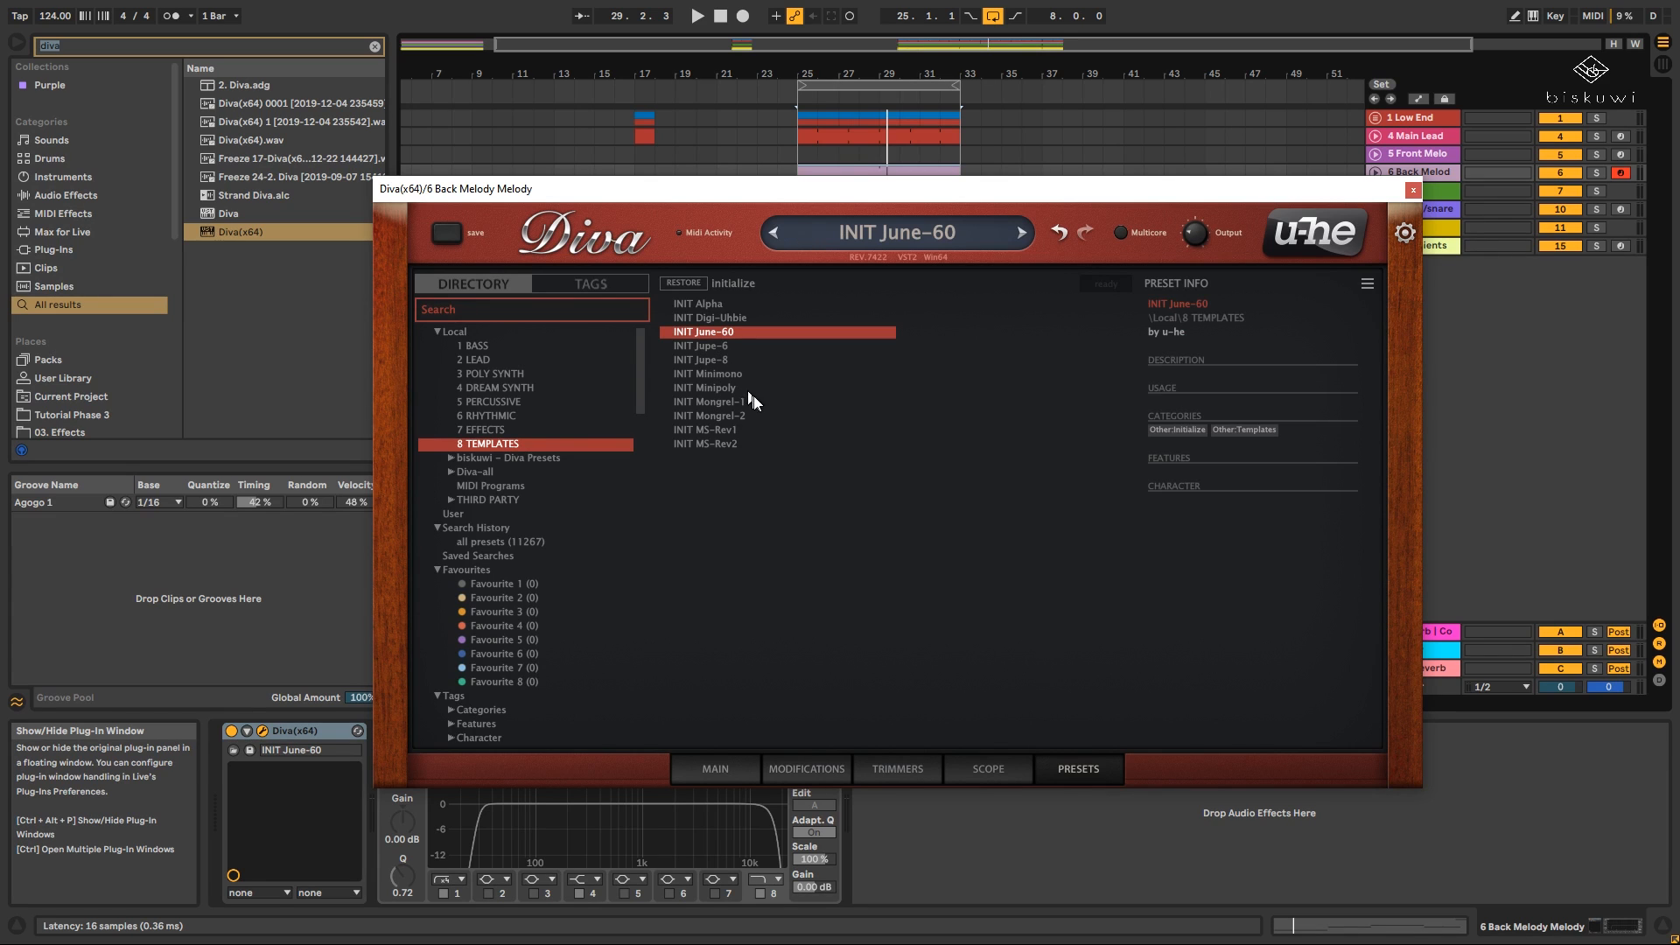
click(722, 346)
click(736, 770)
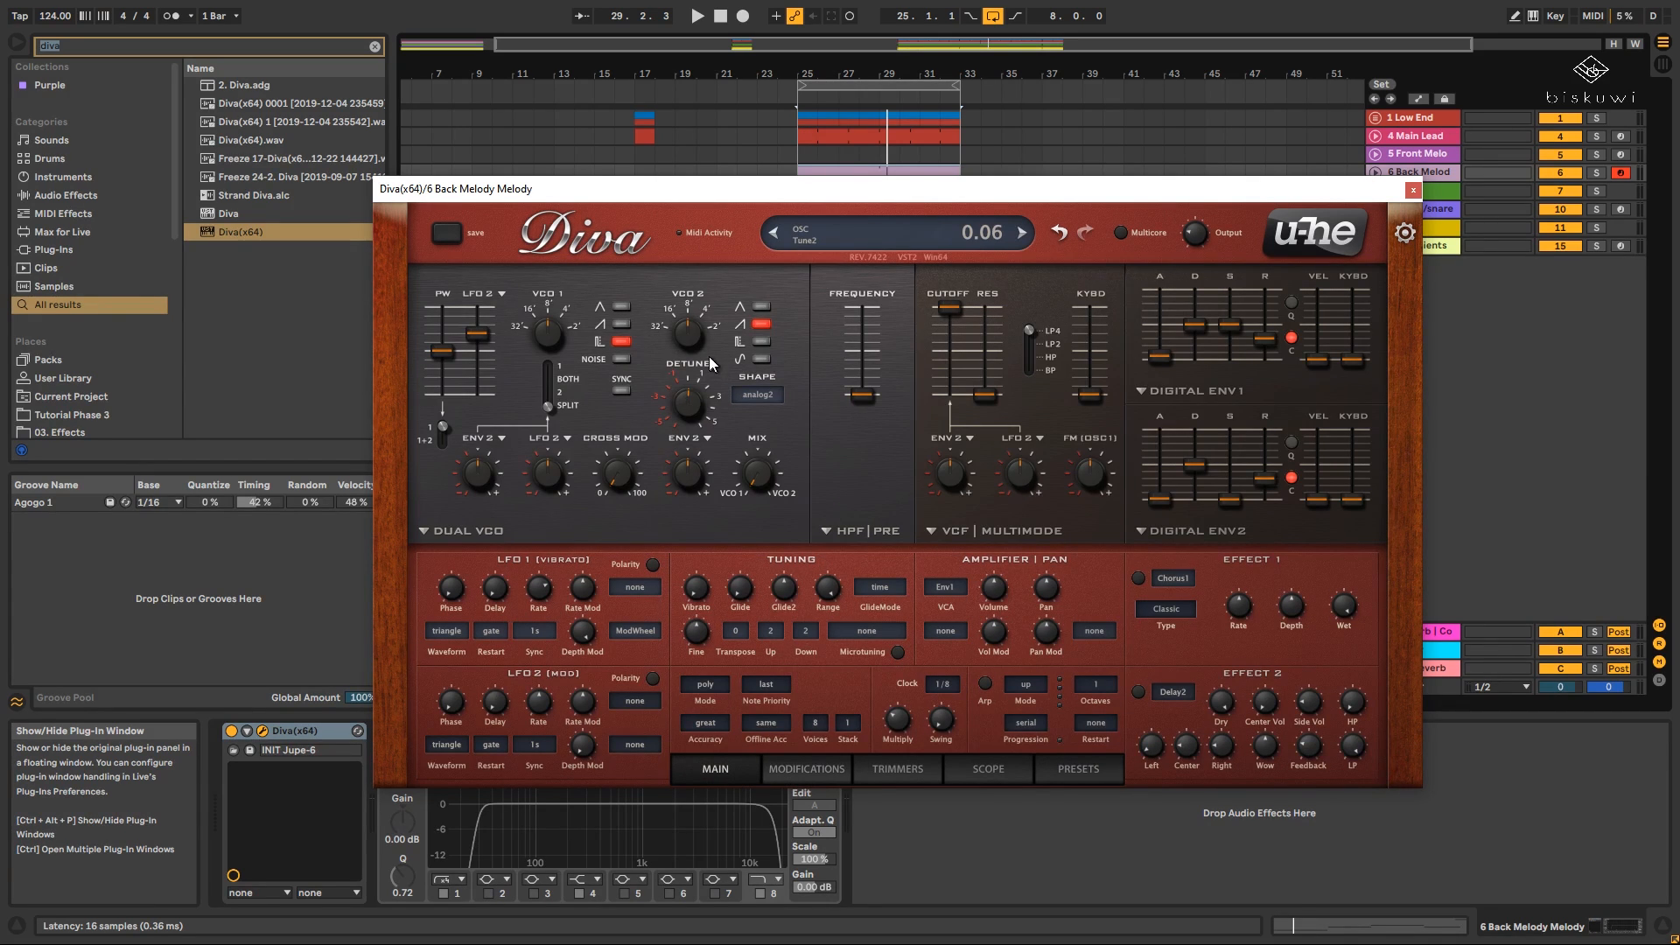
Lower Diva's filter cutoff to roughly the middle of its range and switch VCO 1 to the sawtooth wave.
key(space)
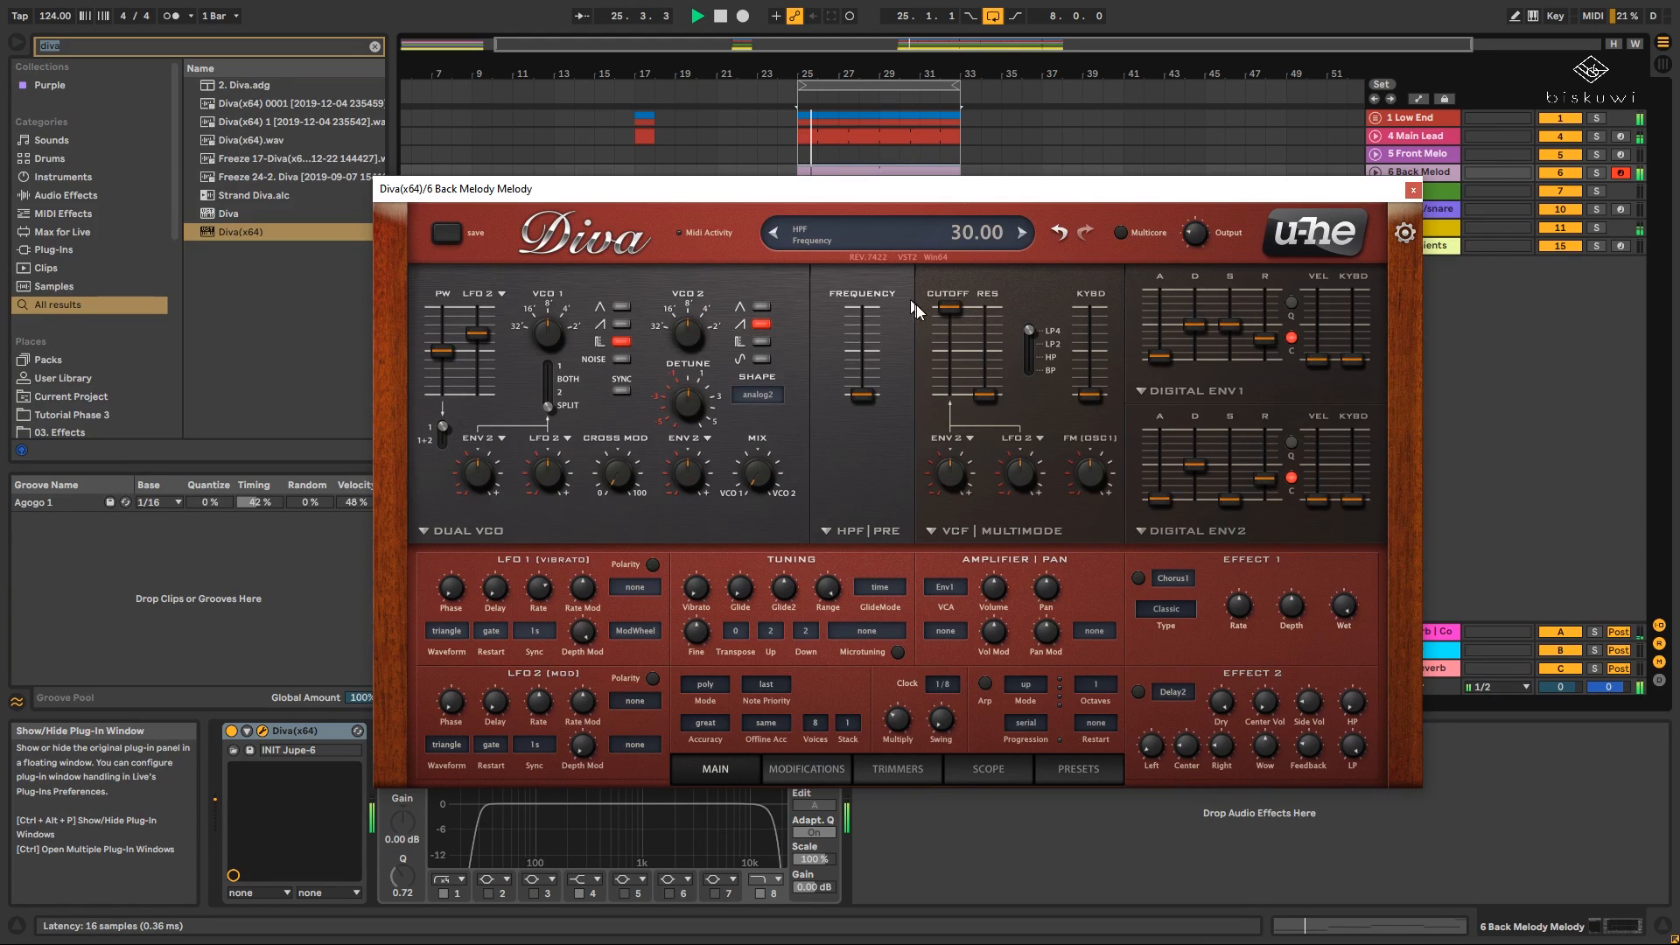
drag(954, 359, 954, 351)
click(629, 341)
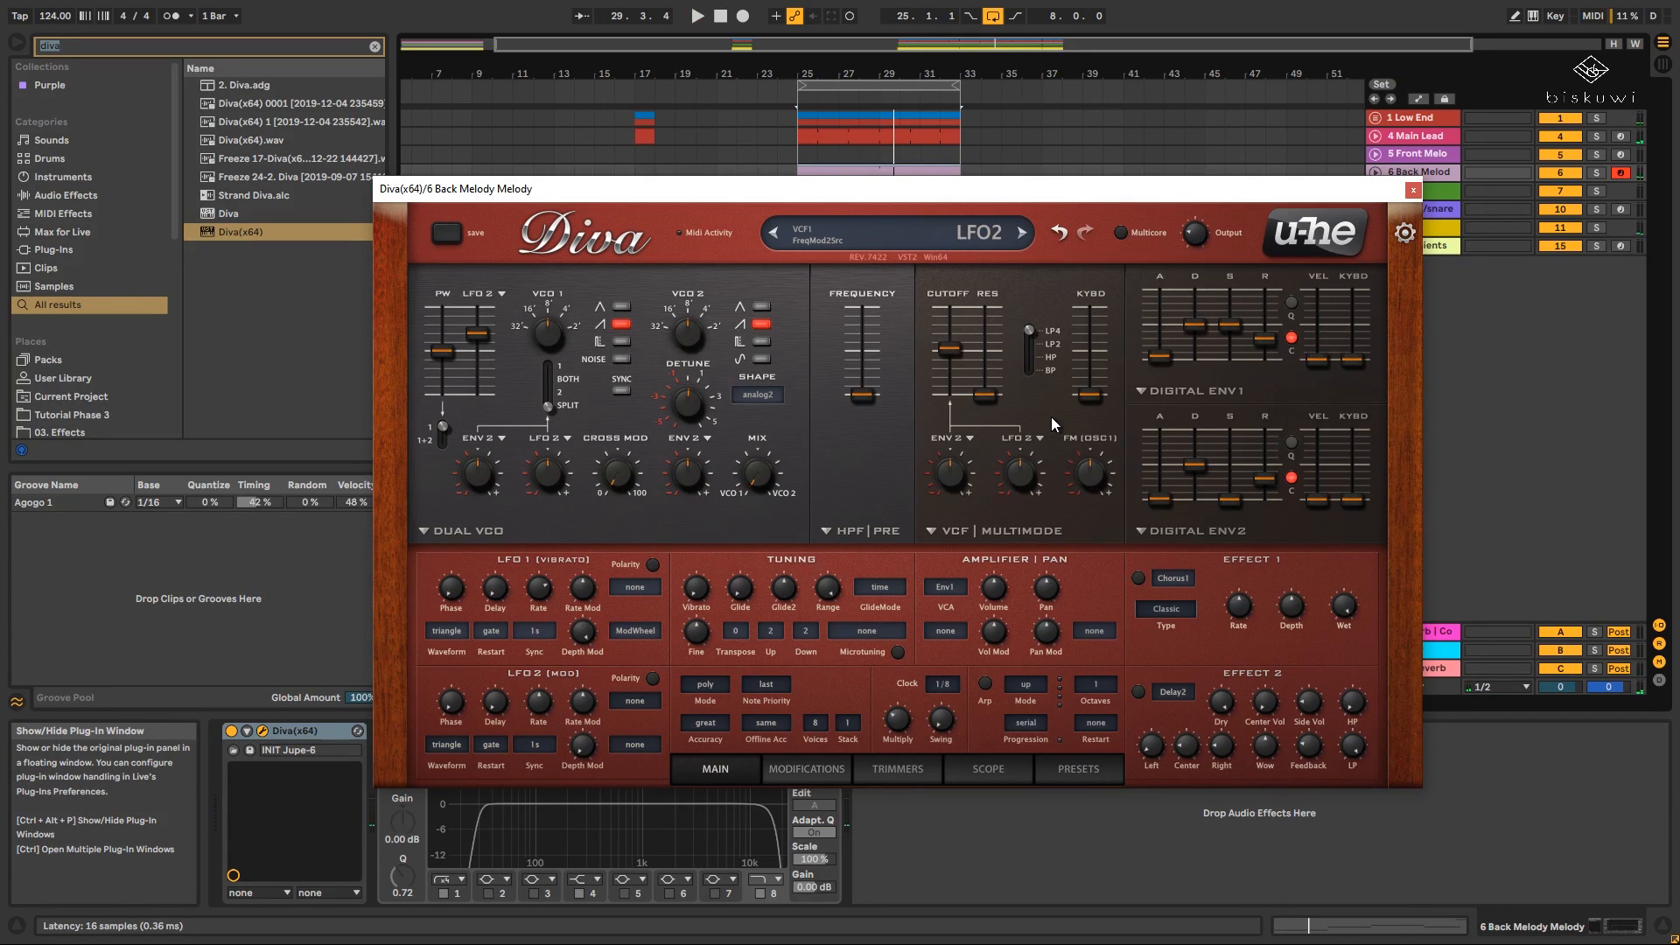
drag(955, 350, 969, 374)
Enable Diva's Chorus1 effect and switch Effect 2 on as Plate2.
key(space)
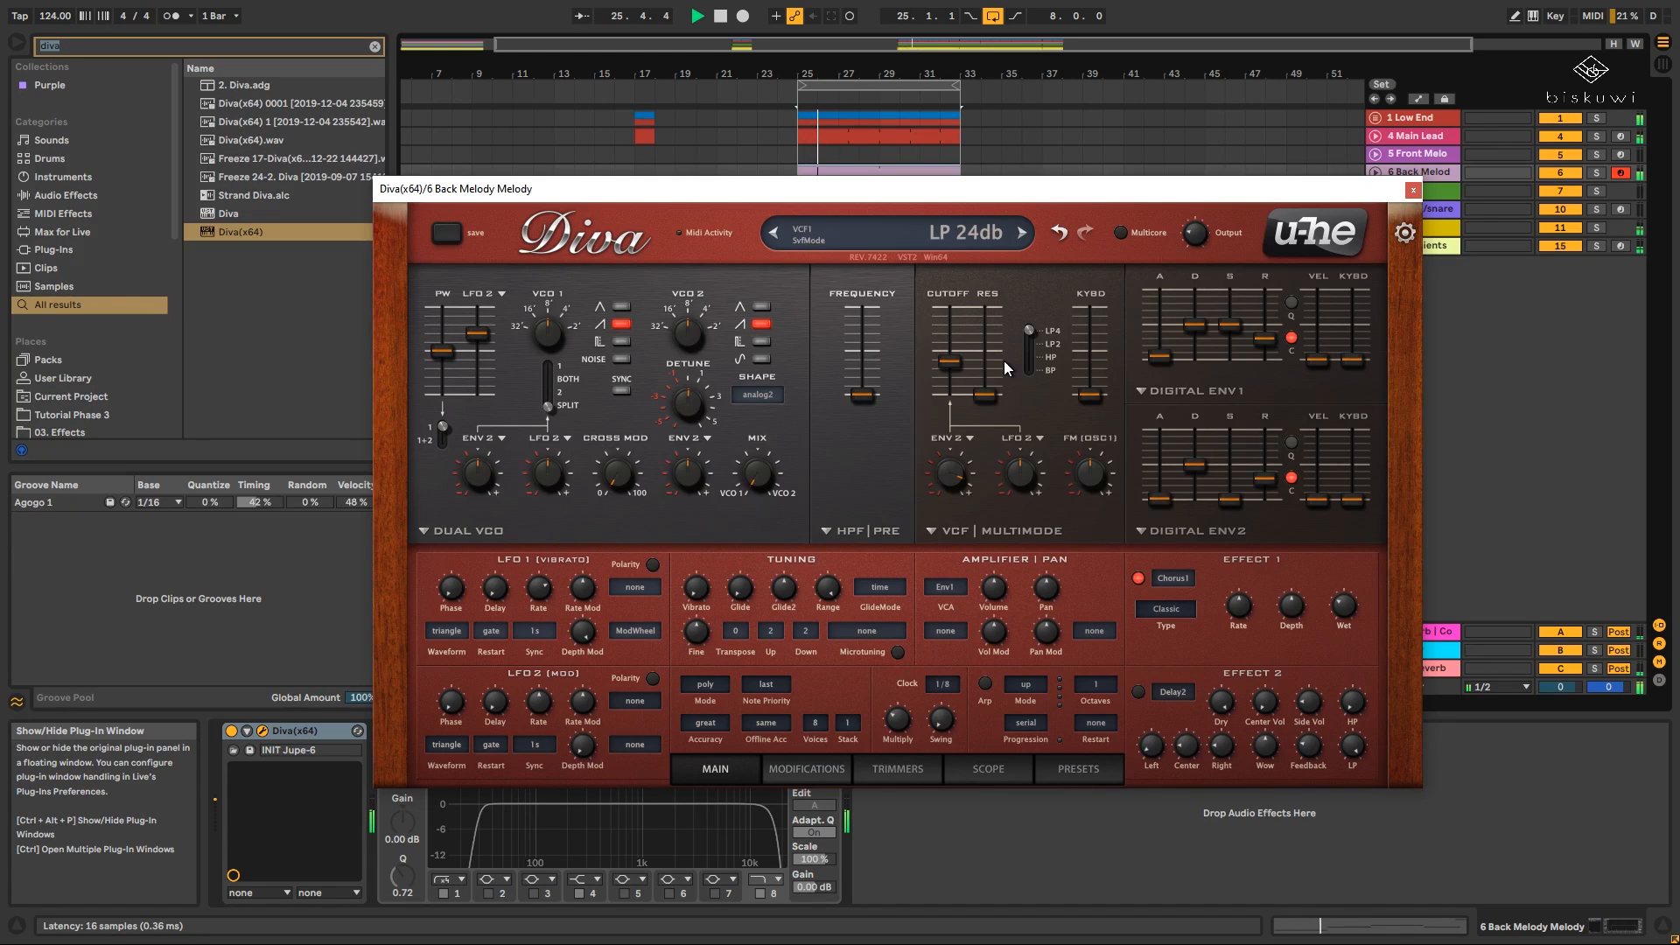
click(1170, 692)
click(1225, 748)
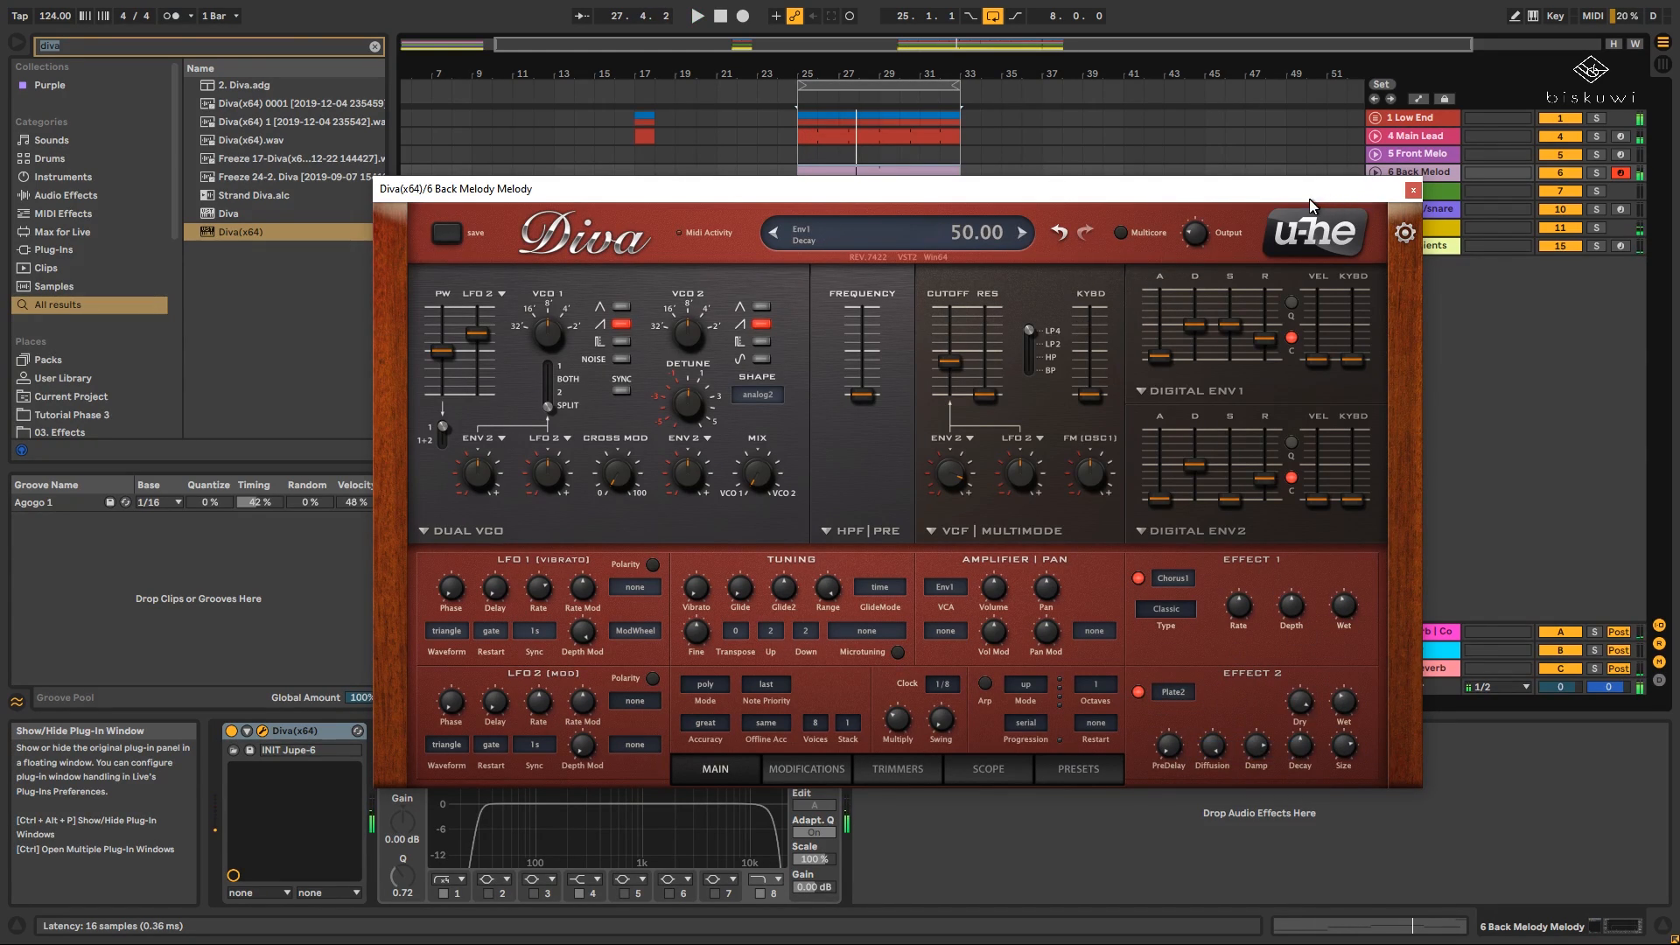
Unfold the Back Melody track, lower its volume to -10.9 dB and enable Multicore in Diva.
drag(1310, 206, 1146, 269)
click(1375, 171)
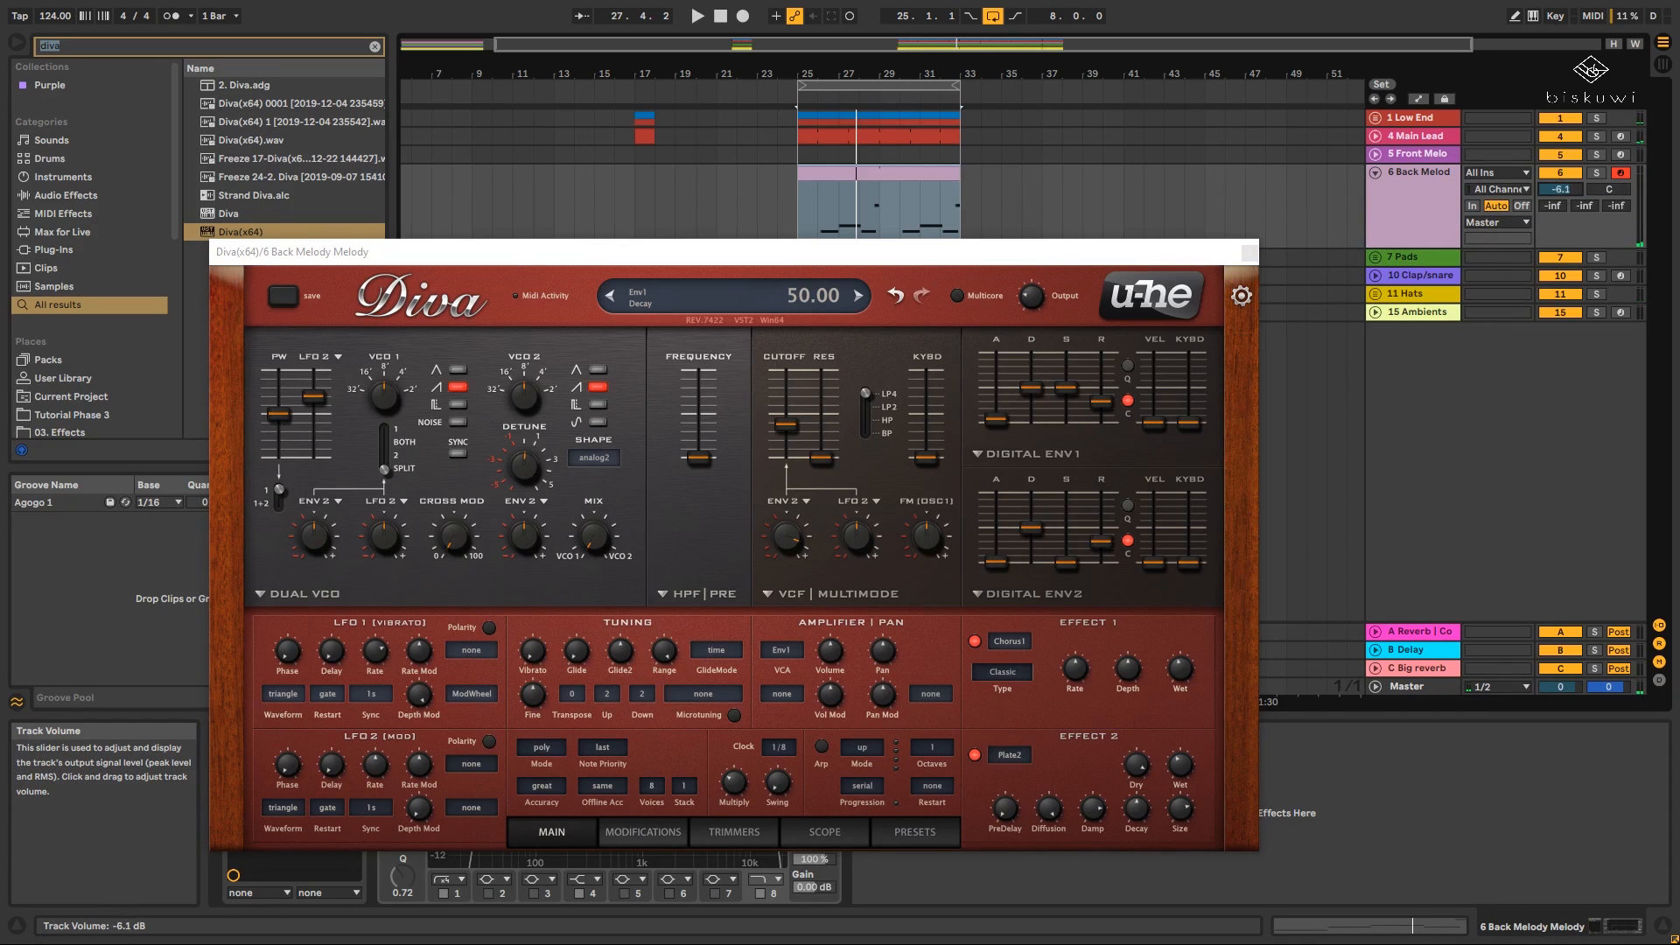
drag(1054, 262, 1111, 268)
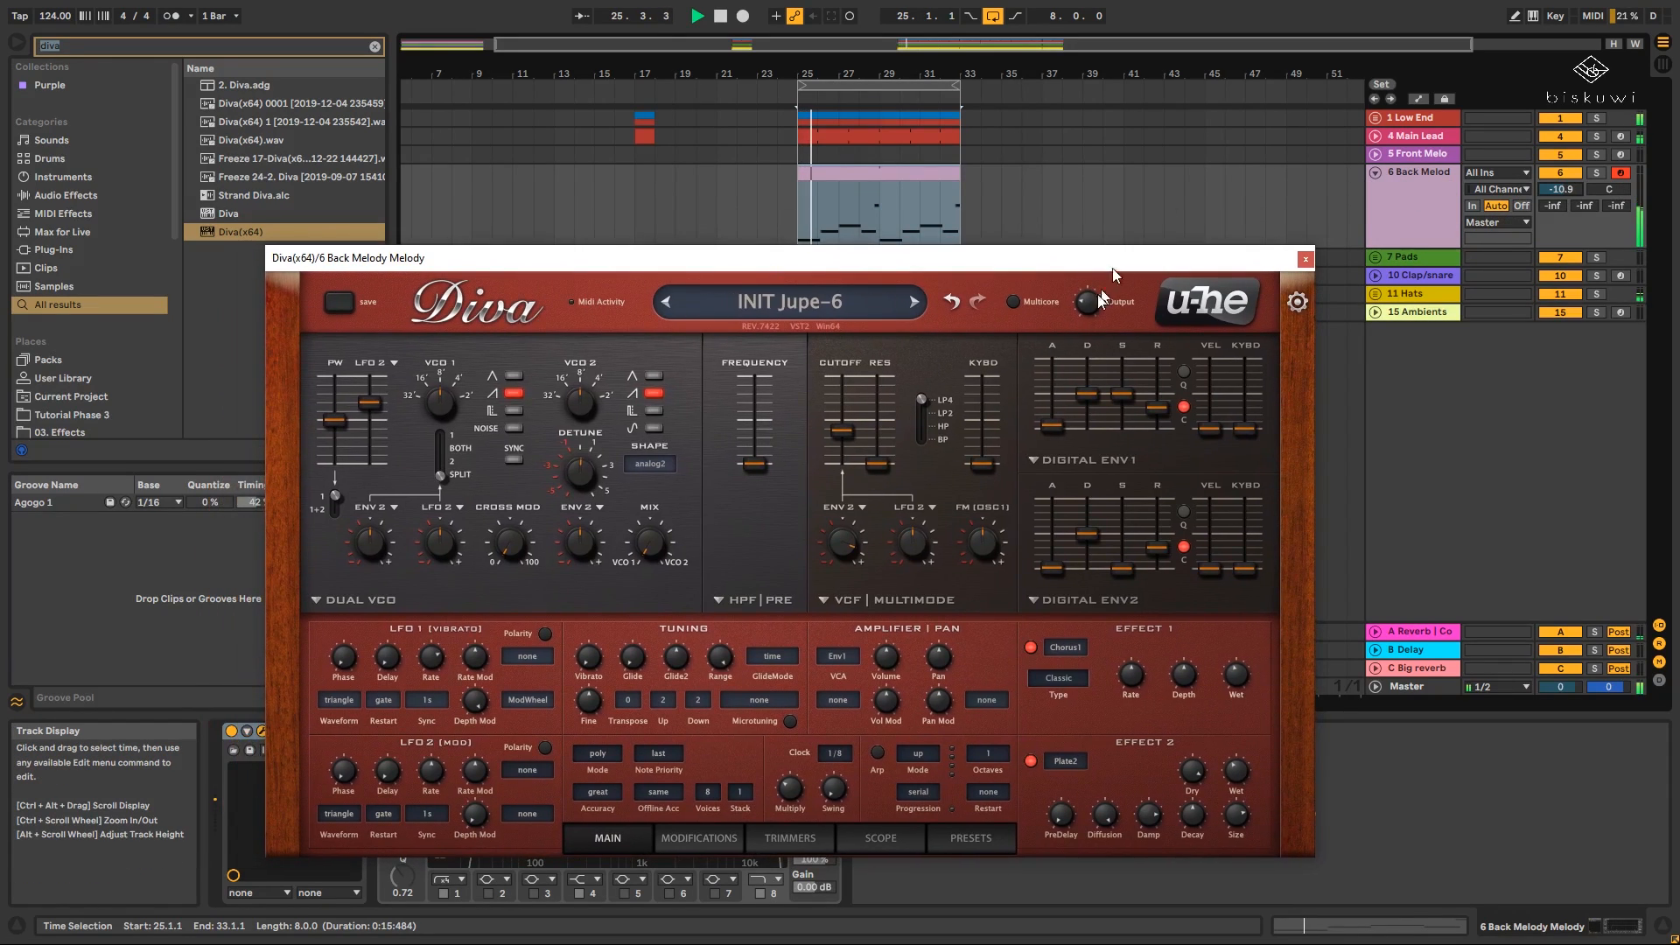
click(1012, 303)
drag(840, 258, 896, 207)
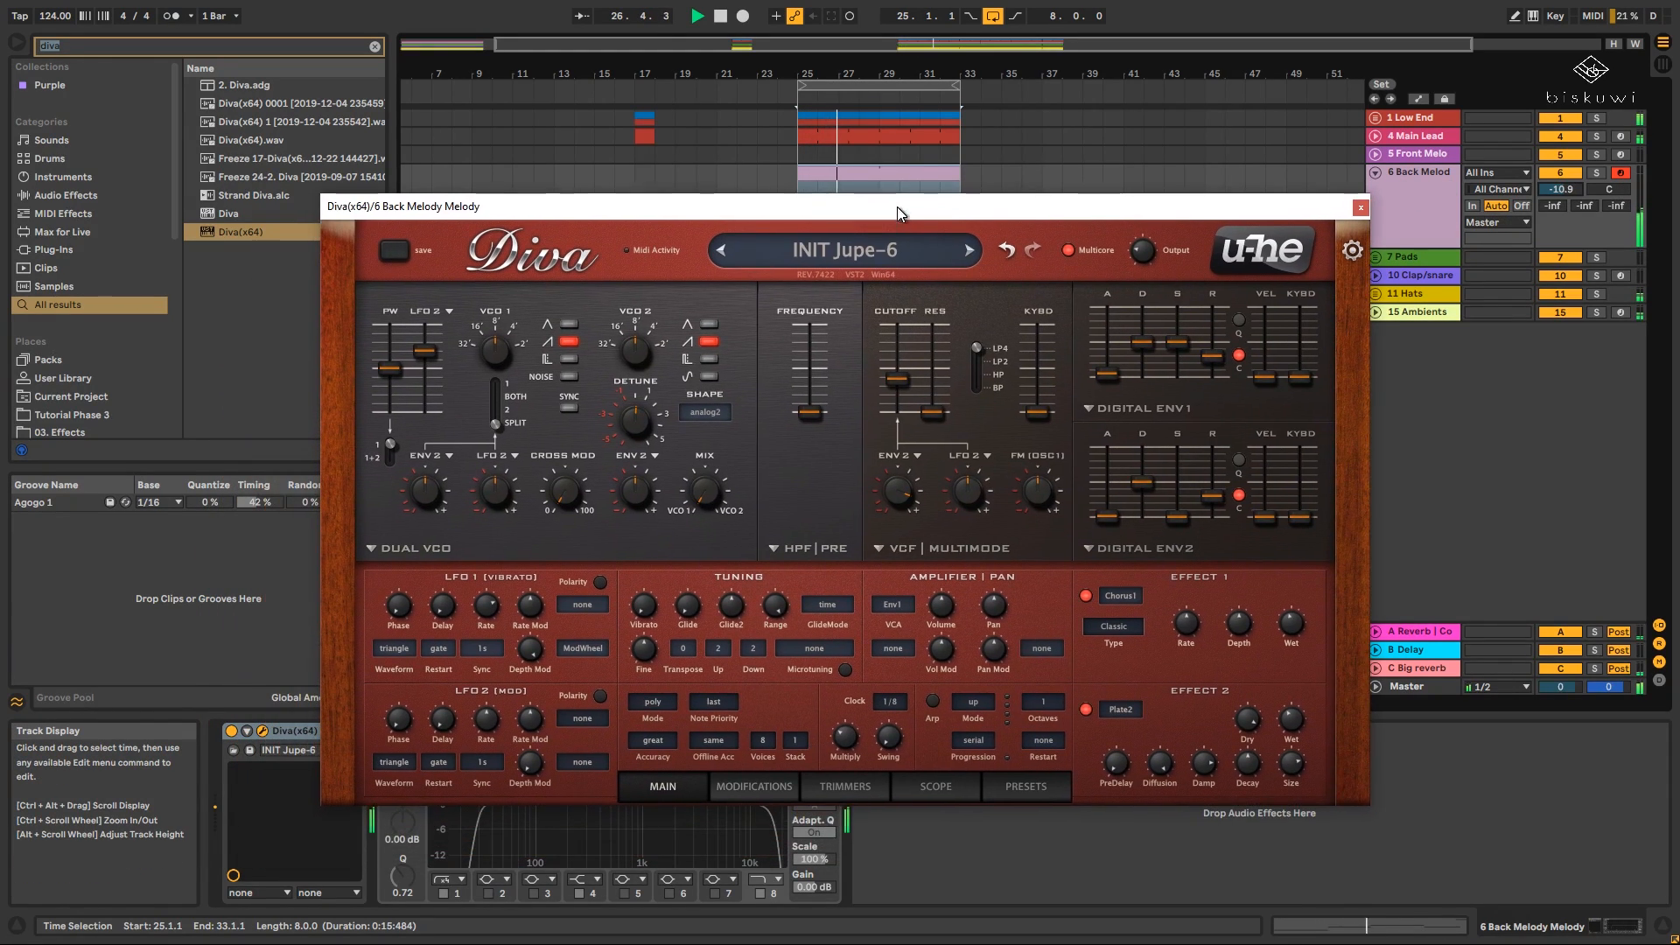
Fine-tune Diva's filter cutoff and its ENV 2 modulation depth, switch off the Plate2 effect and close the plug-in window.
drag(901, 382, 901, 385)
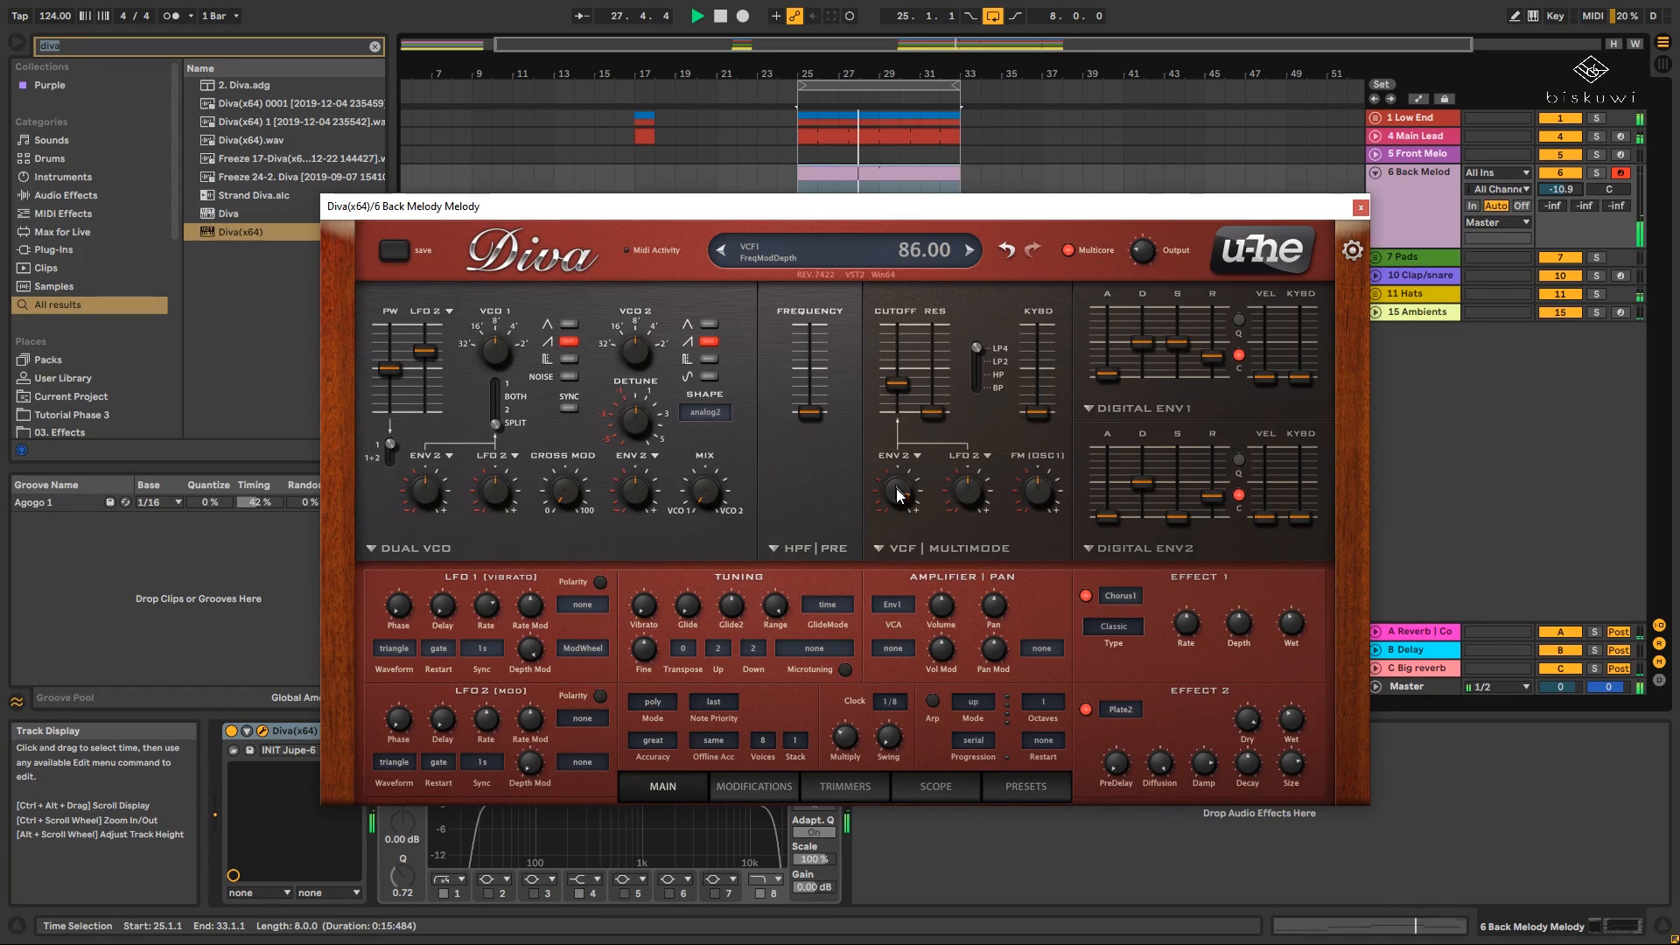
drag(894, 503, 891, 499)
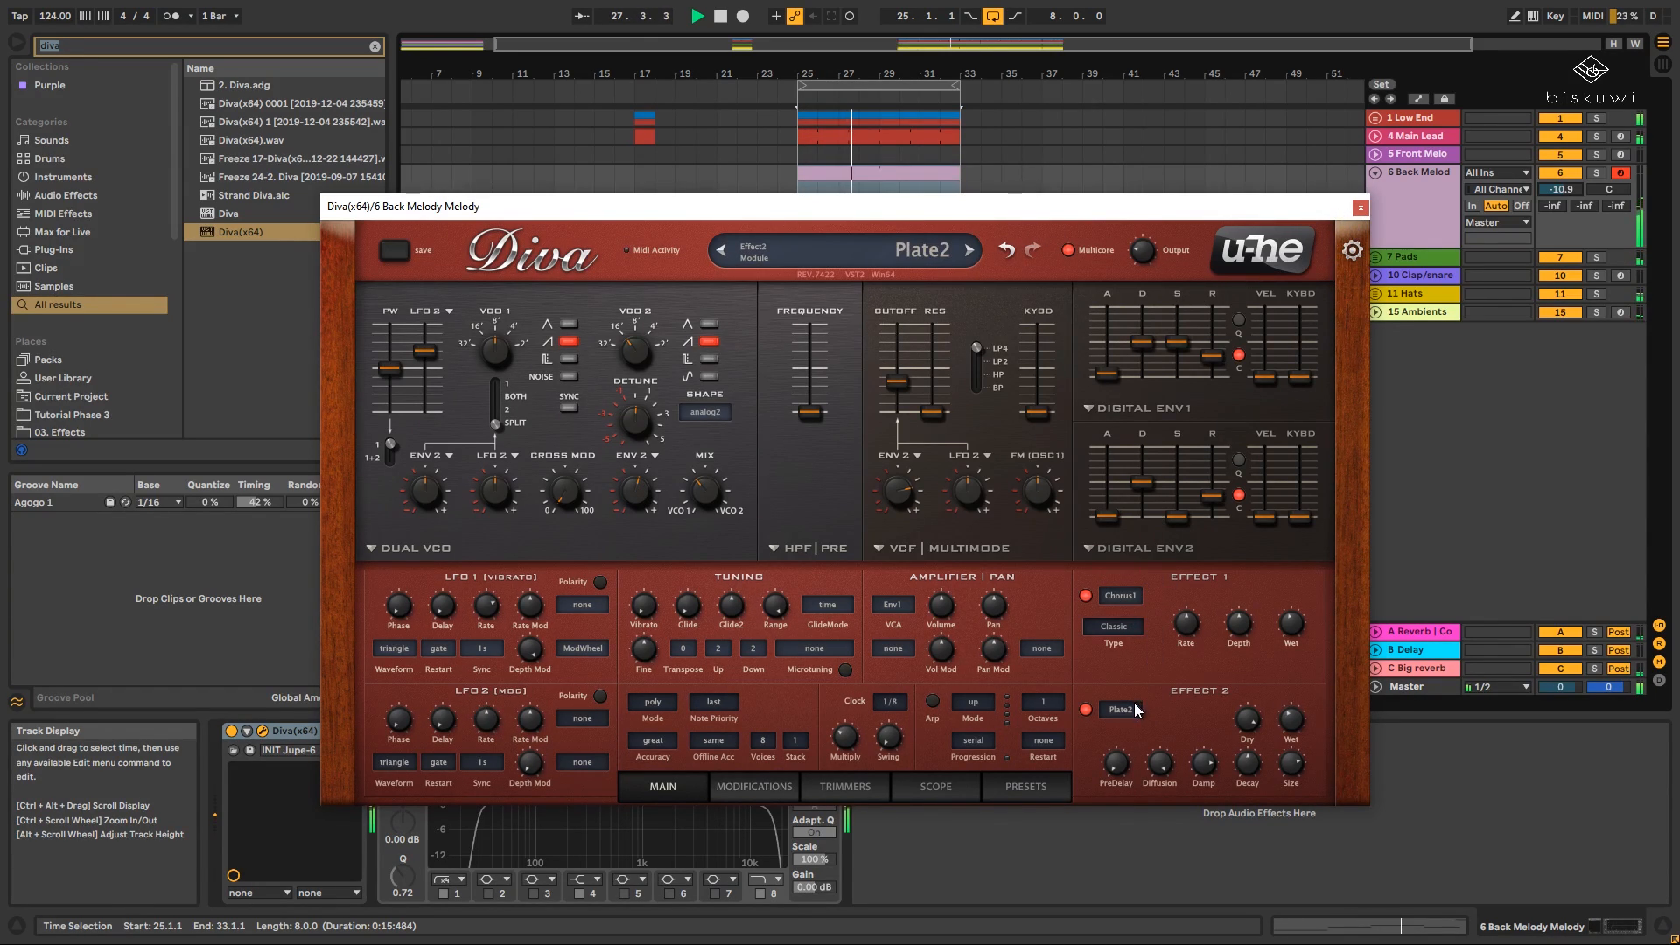
click(1102, 704)
click(1082, 716)
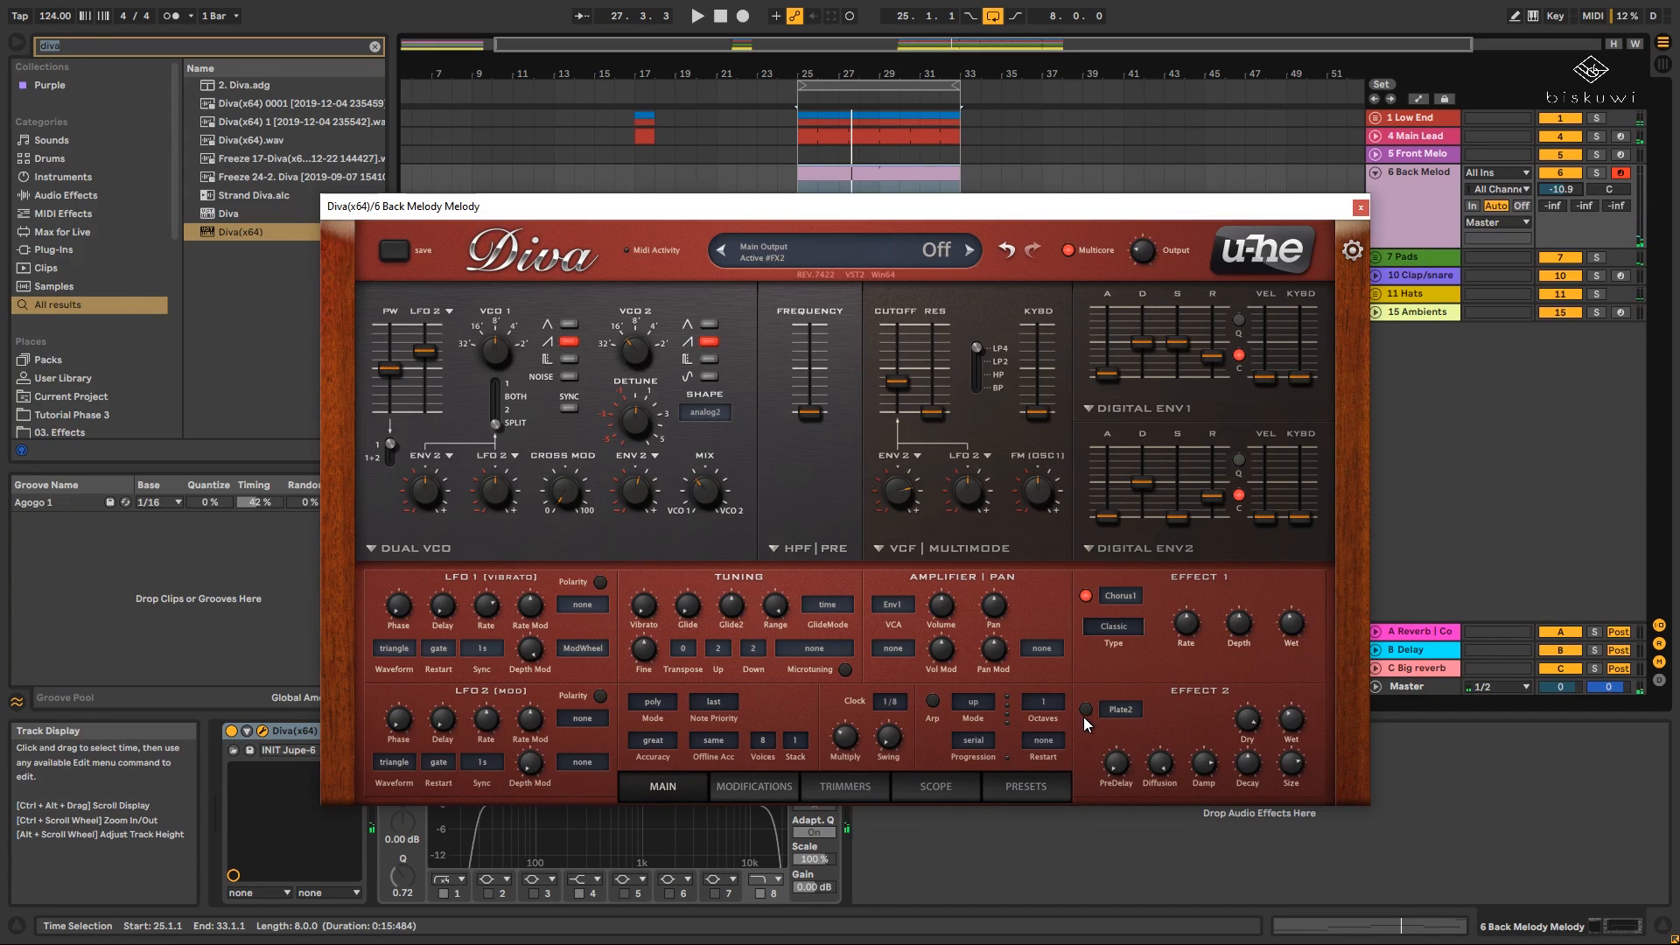
click(1360, 208)
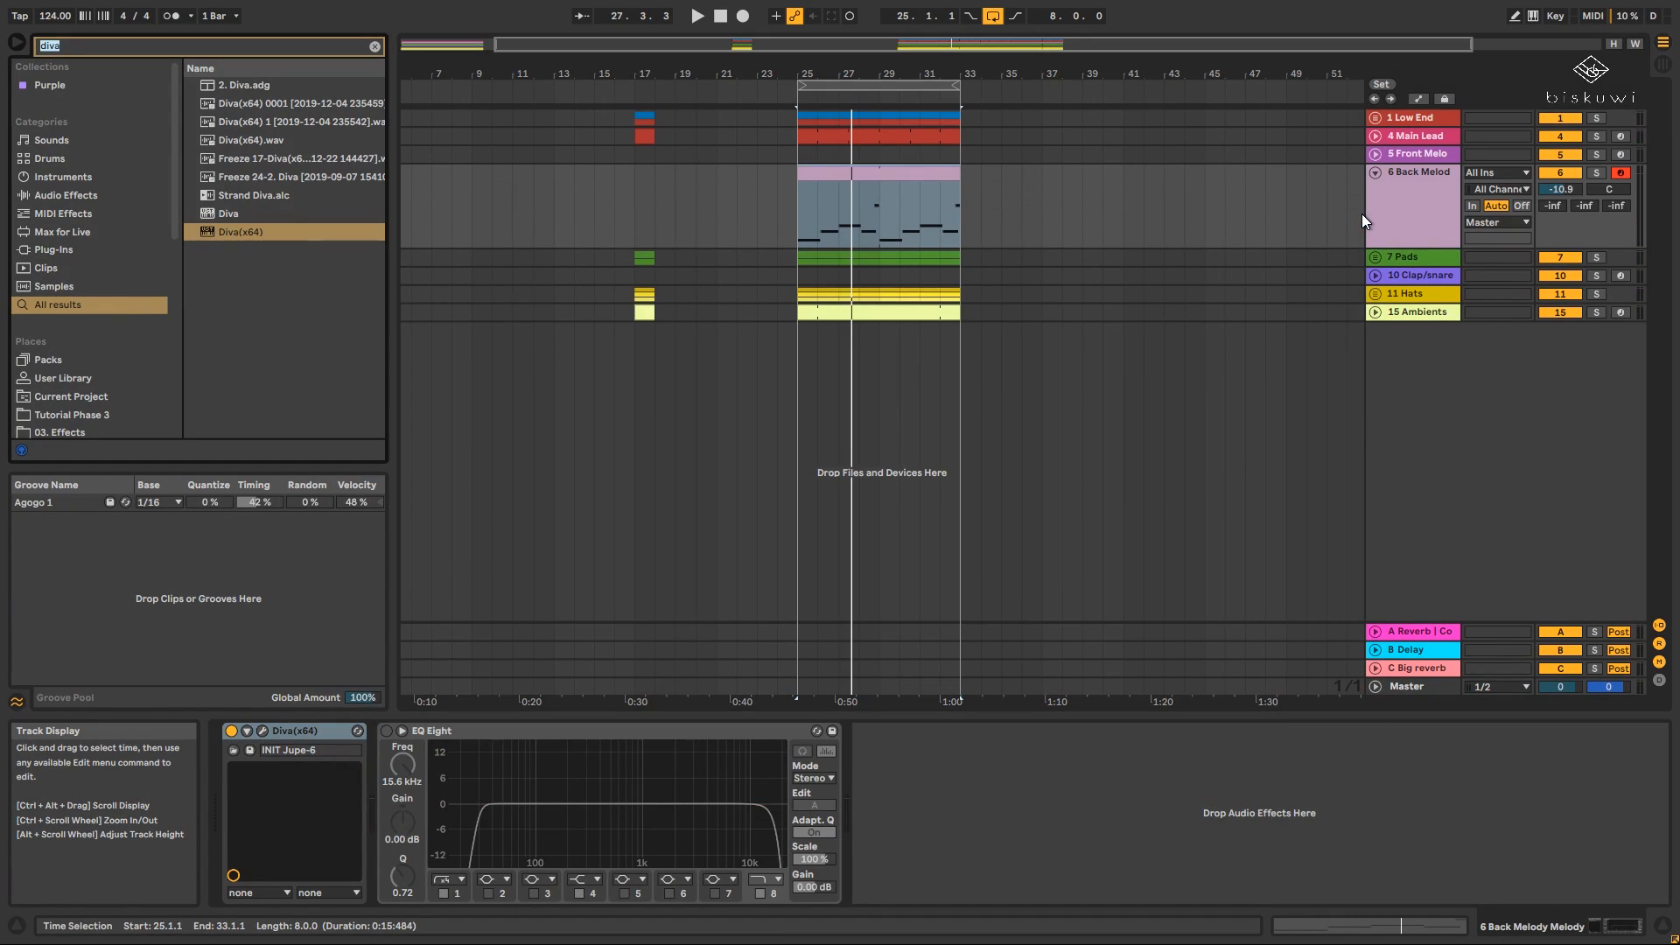
Search the browser for "reverb" and insert Reverb between Diva and EQ Eight on the Back Melody track.
text(reverb)
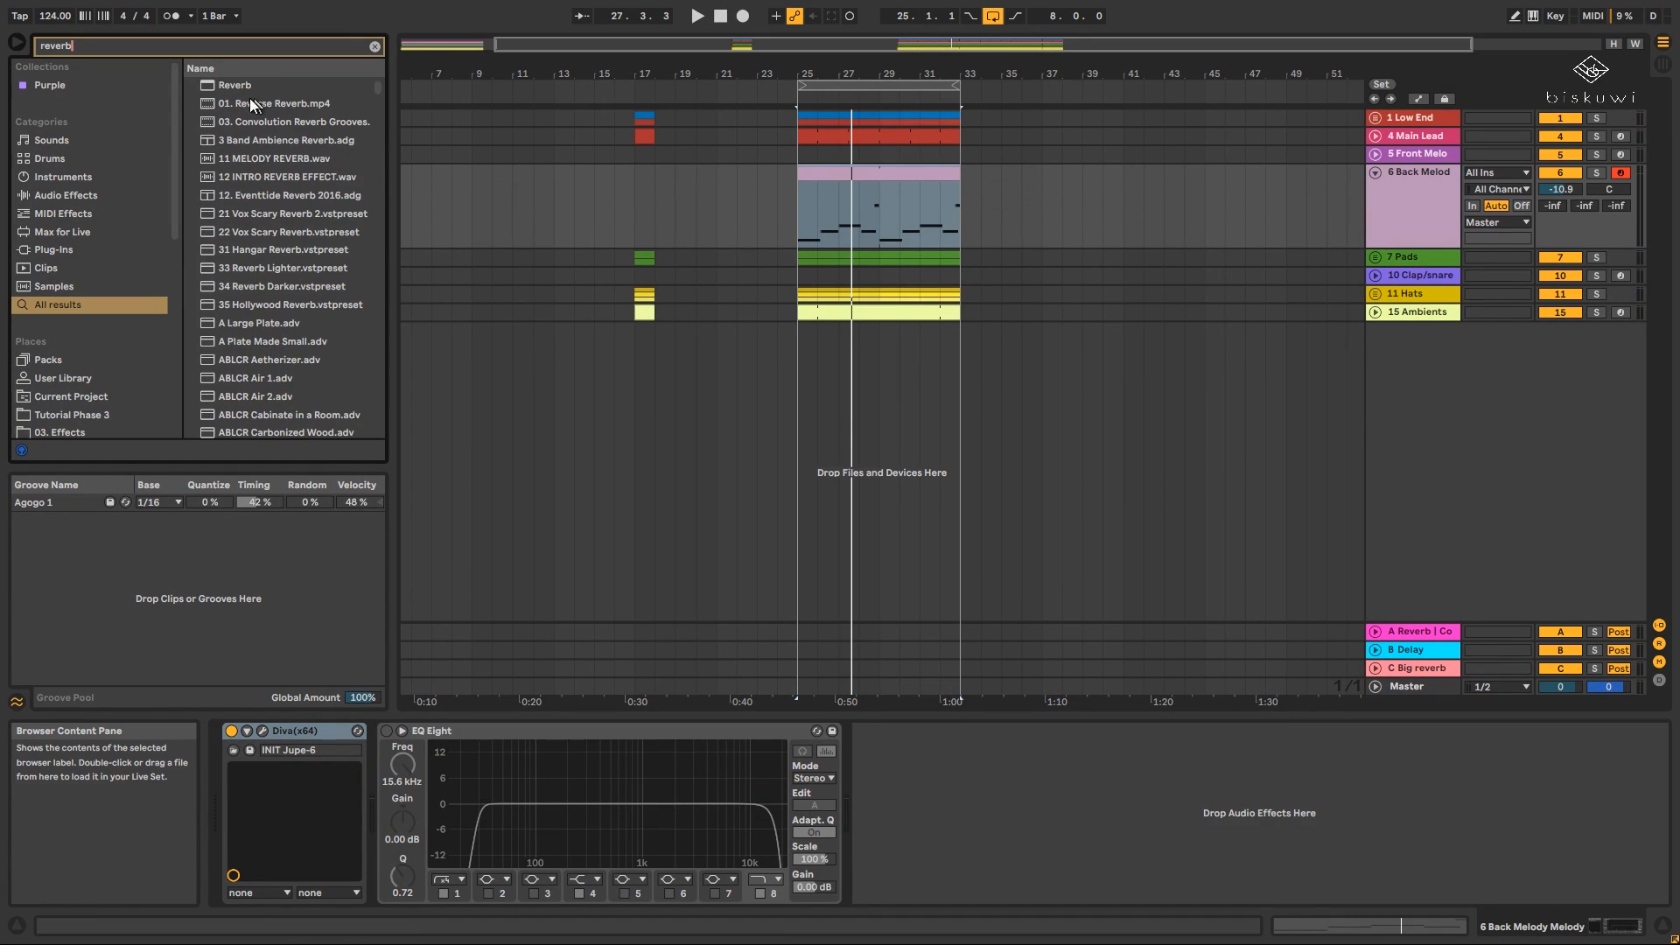
drag(401, 626, 429, 761)
key(space)
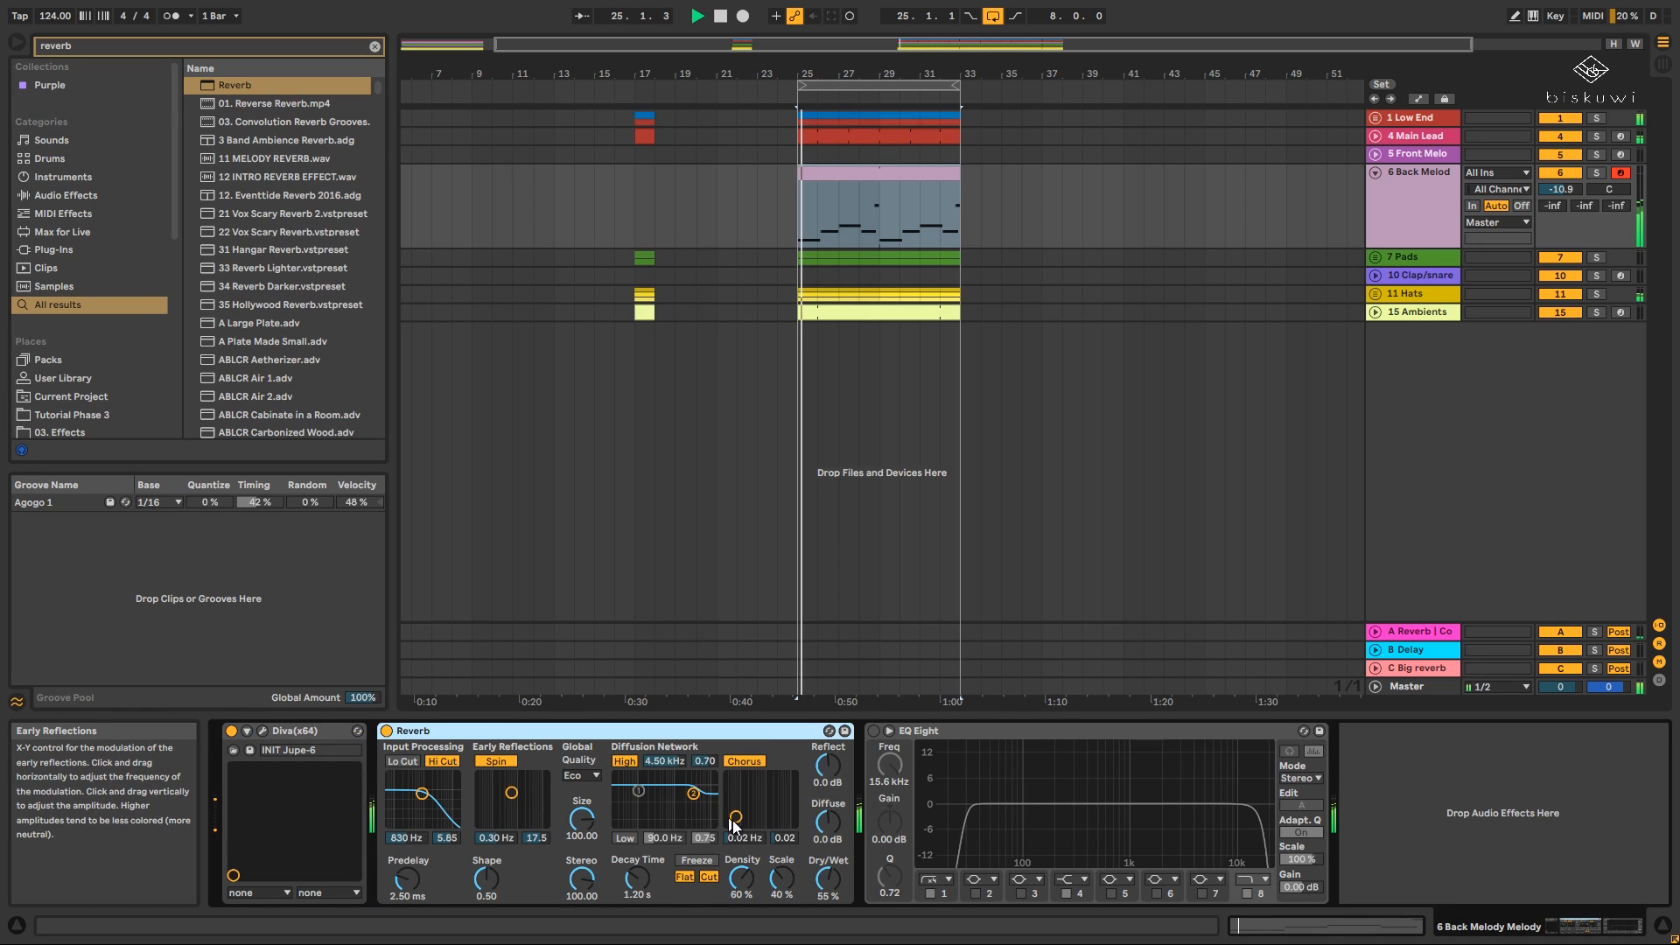
Set the Reverb's quality to High and Dry/Wet to 44%, and lengthen its decay time.
drag(826, 882, 827, 898)
mouse_move(638, 877)
mouse_down()
mouse_move(638, 861)
mouse_move(638, 883)
mouse_up()
click(583, 776)
click(582, 819)
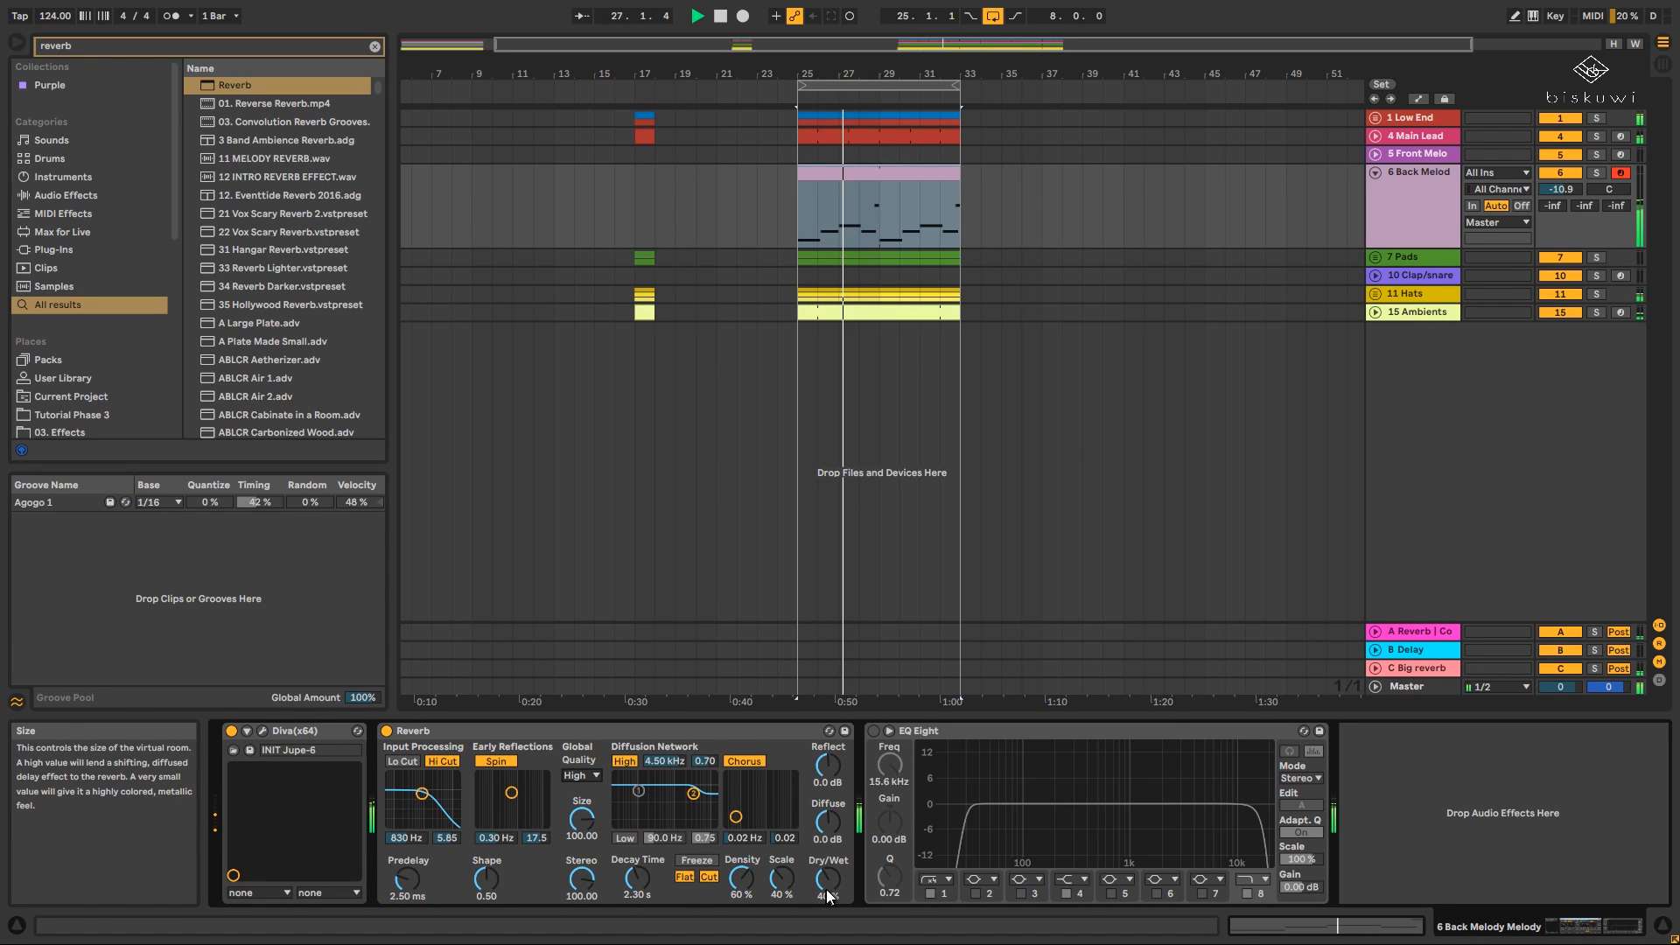
drag(826, 888, 827, 883)
drag(638, 878, 638, 870)
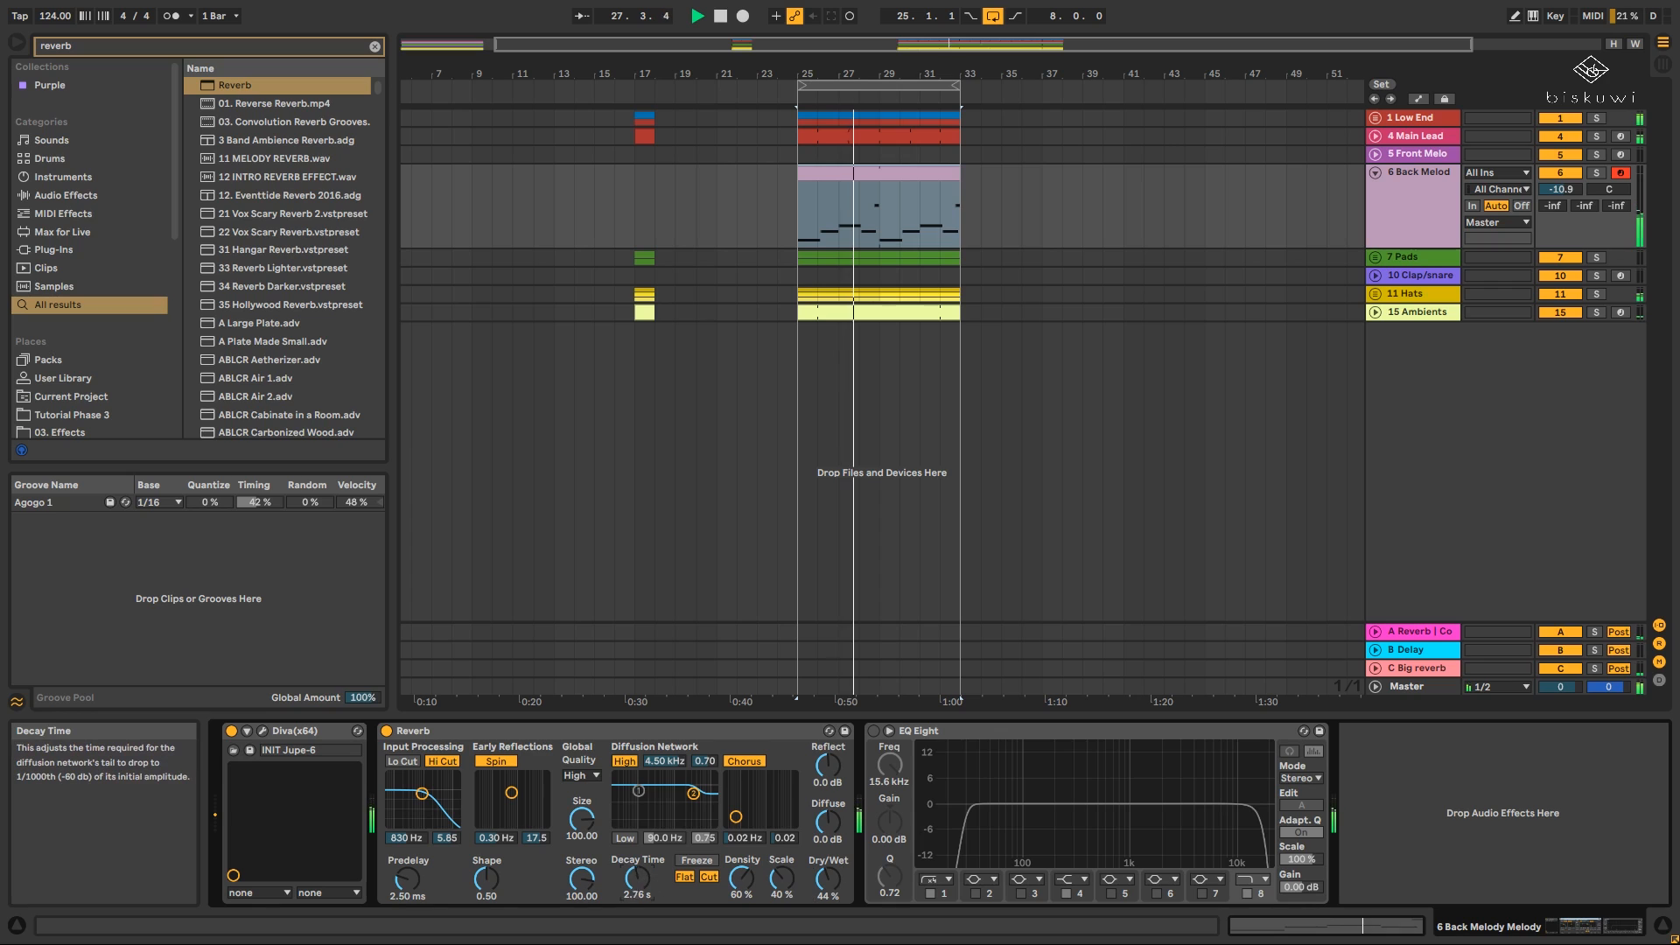
Turn off the Reverb's Chorus and Hi Cut and set its decay time to 6.83 s.
click(745, 760)
click(442, 760)
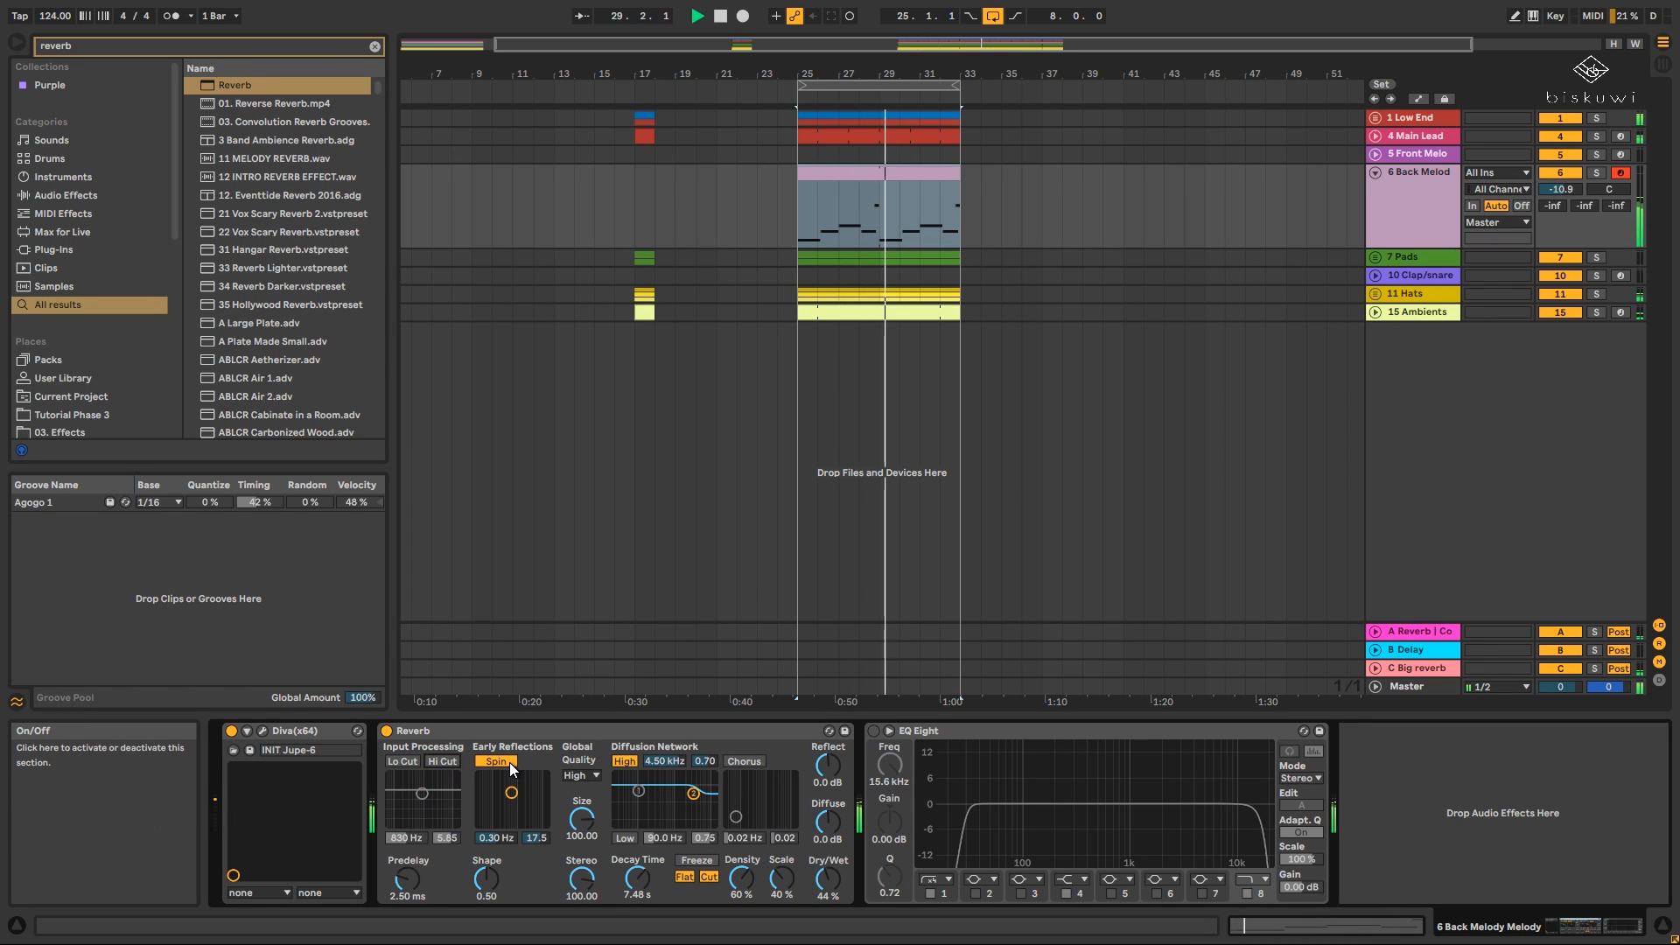
drag(637, 879, 637, 882)
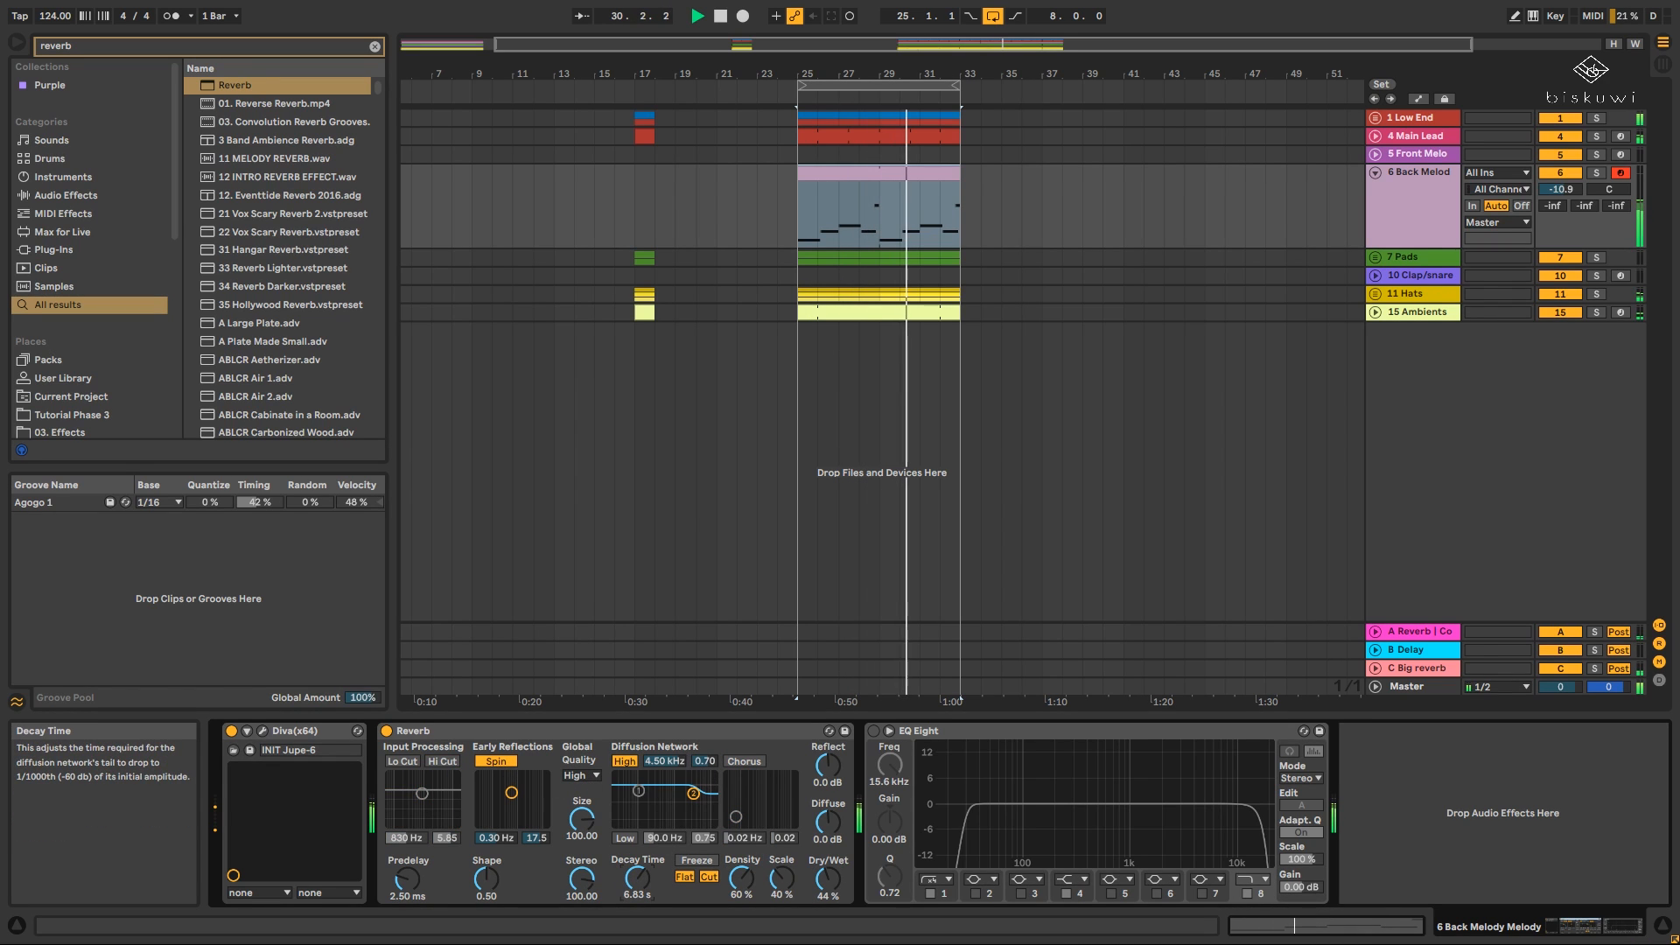
Activate EQ Eight on the Back Melody track and set its low-cut band to about 47.4 Hz.
click(873, 731)
drag(970, 818, 993, 820)
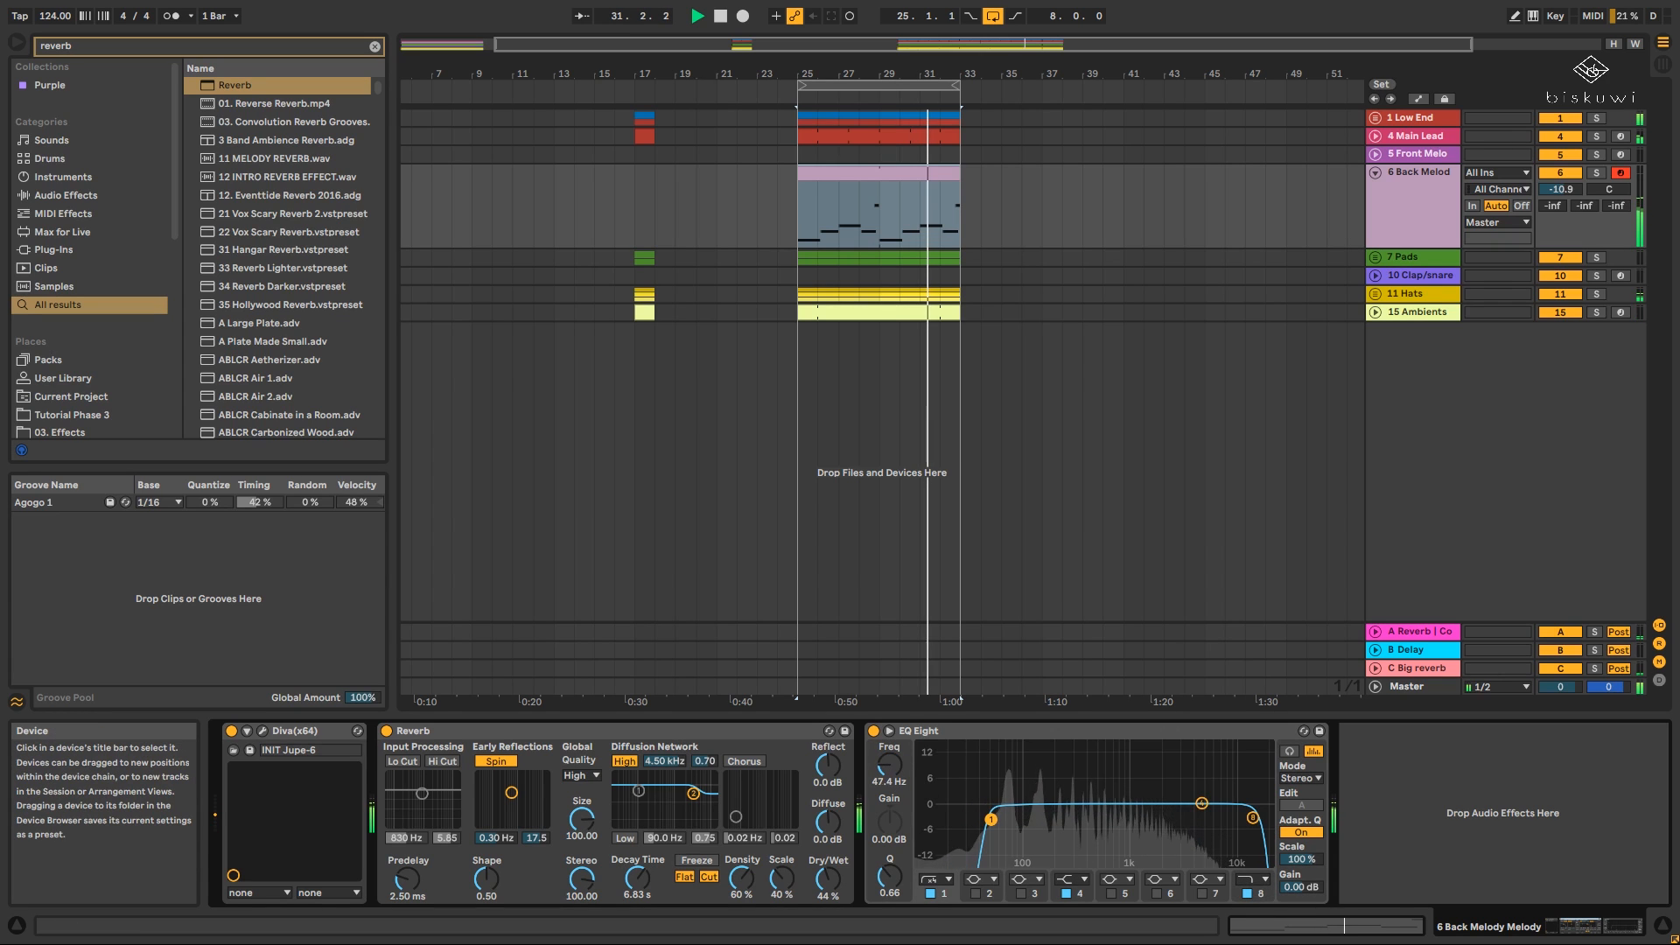
In the Back Melody's EQ Eight, set the low cut to 97.9 Hz, lower the high cut to about 10 kHz and reduce the high shelf.
drag(1253, 817, 1235, 831)
drag(1202, 803, 1147, 818)
drag(994, 820, 1023, 822)
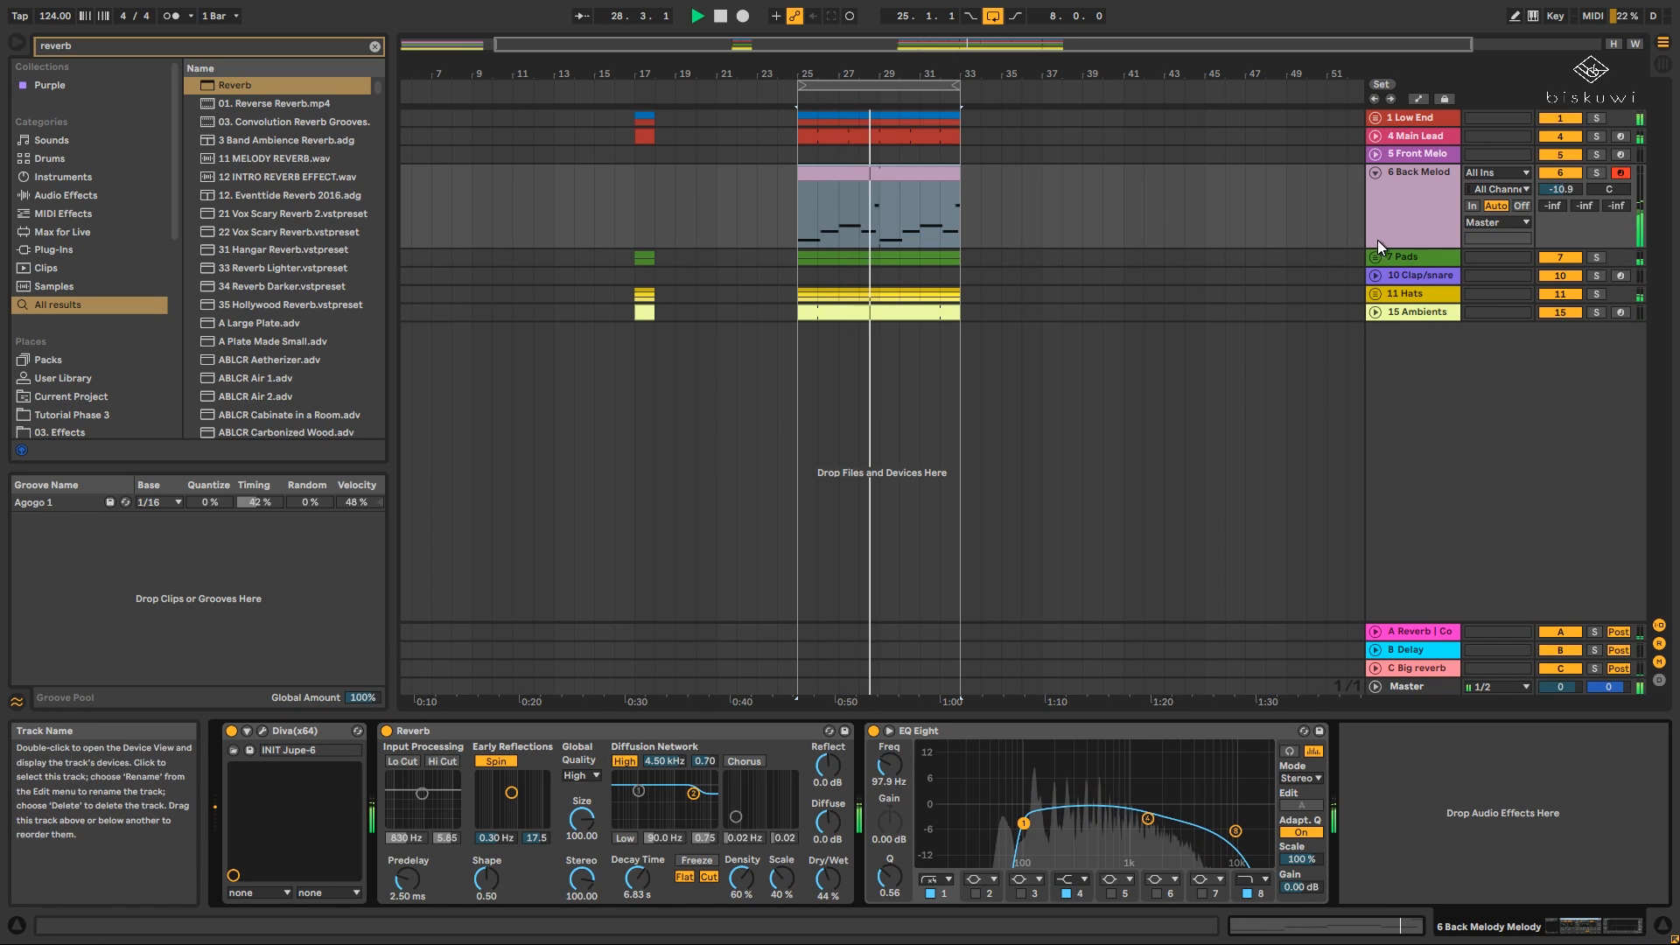
Check the device chain on the Pads track, and unfold the Front Melody and Main Lead tracks.
click(1440, 212)
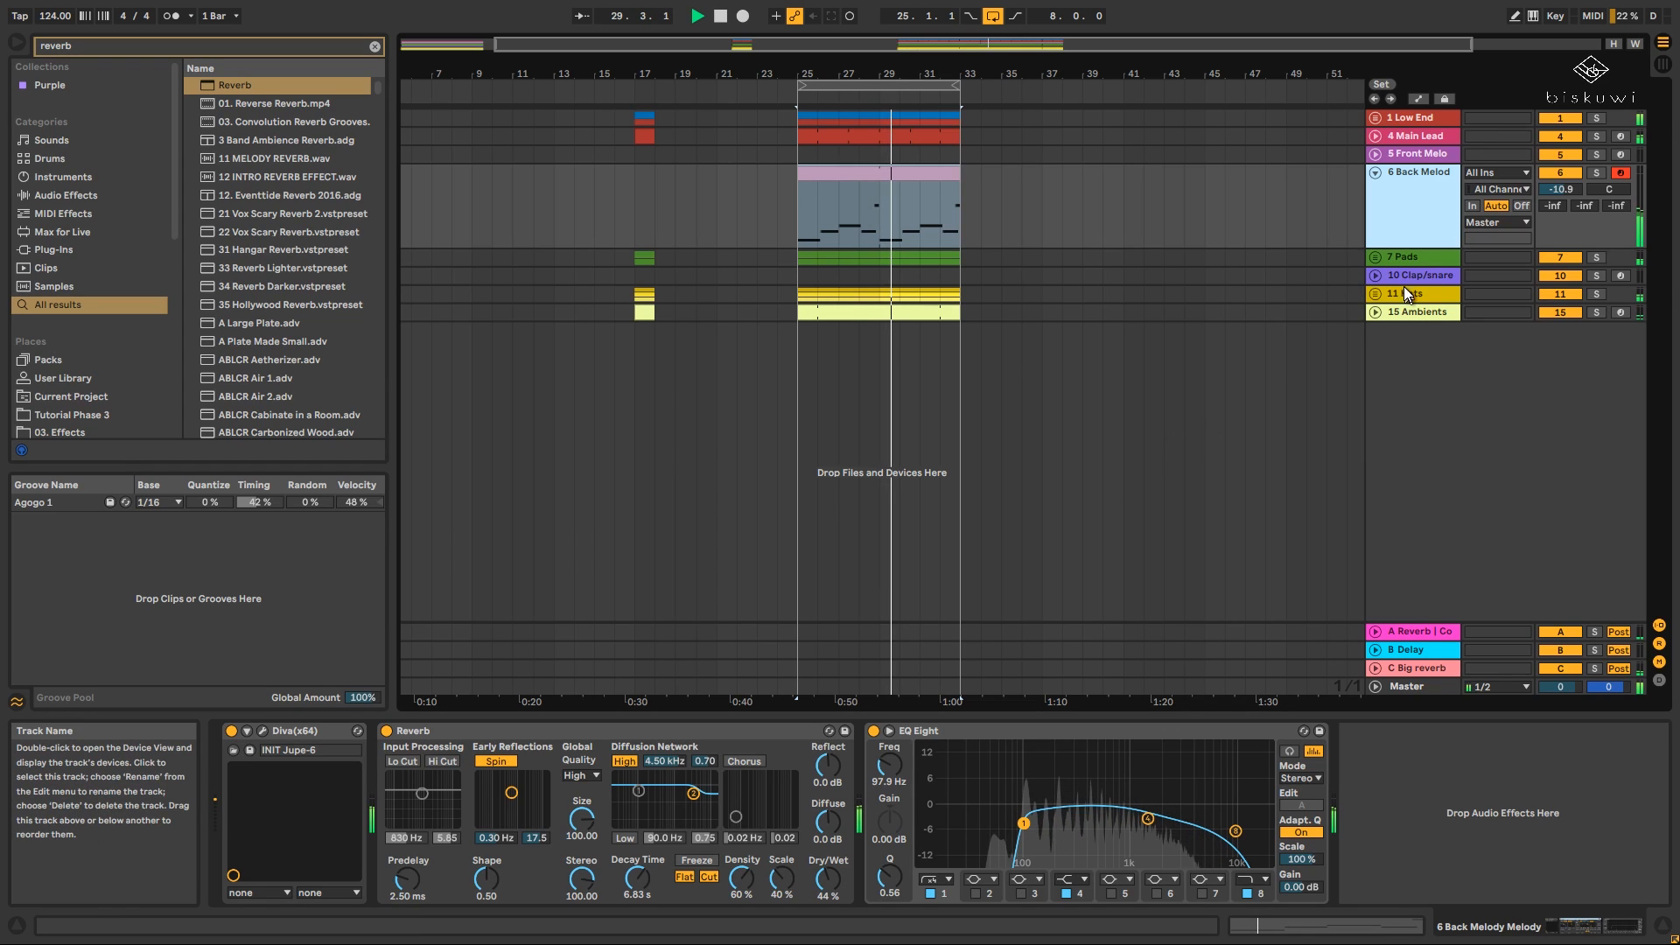
click(1431, 255)
key(ctrl+f)
key(BackSpace)
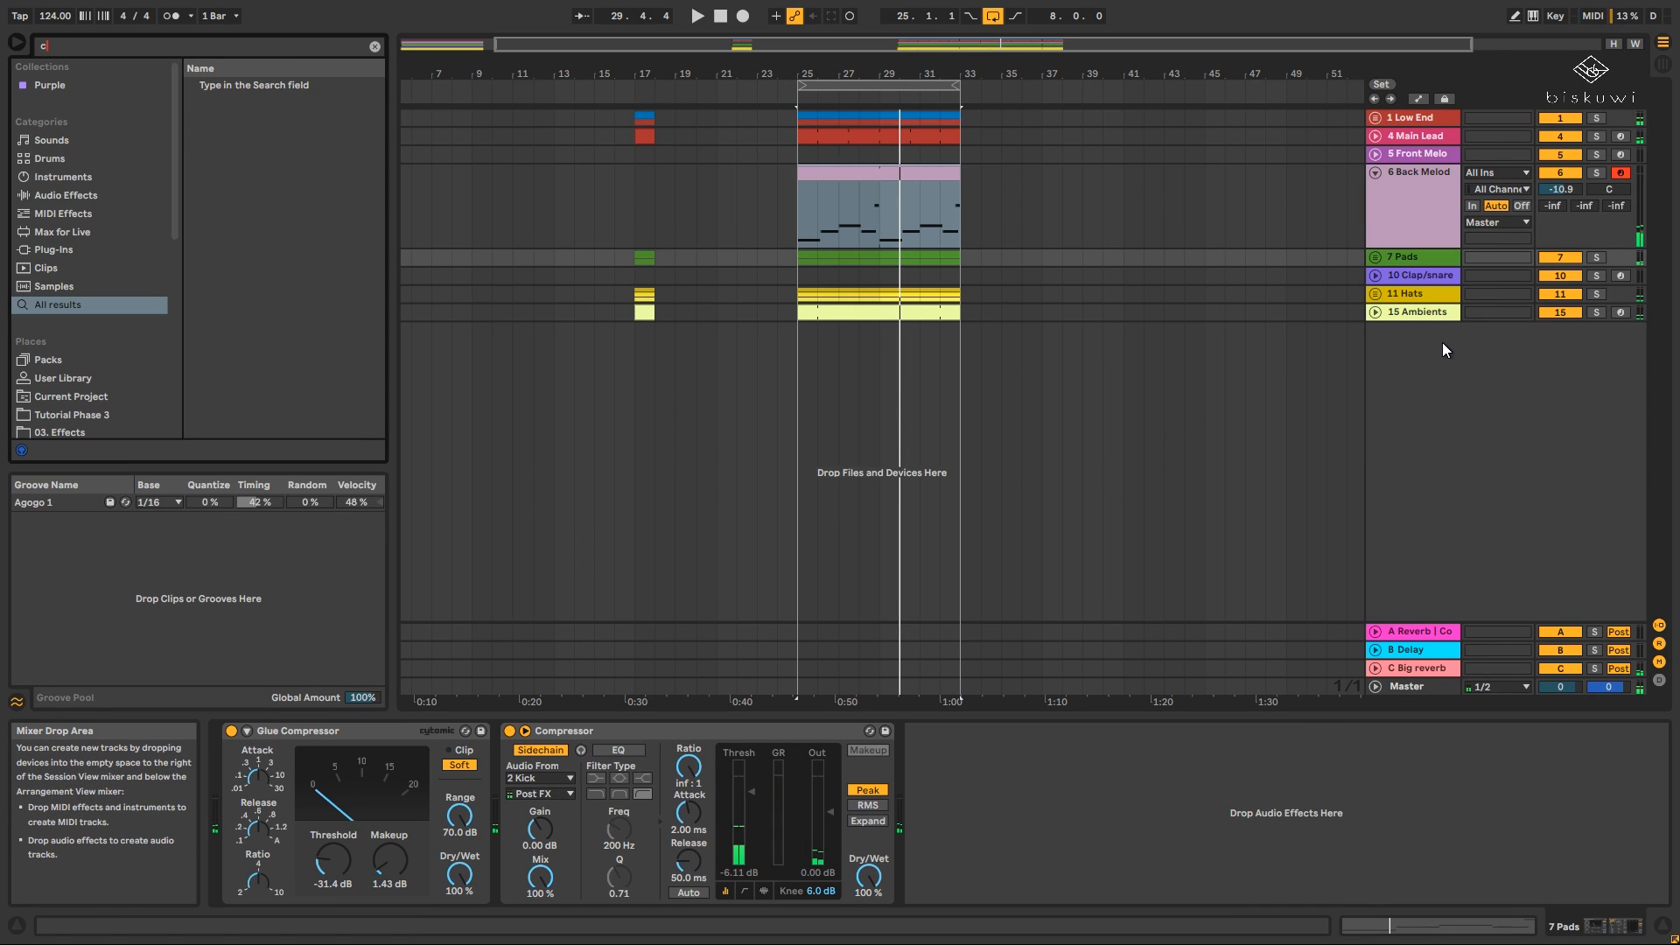
text(c)
click(1377, 153)
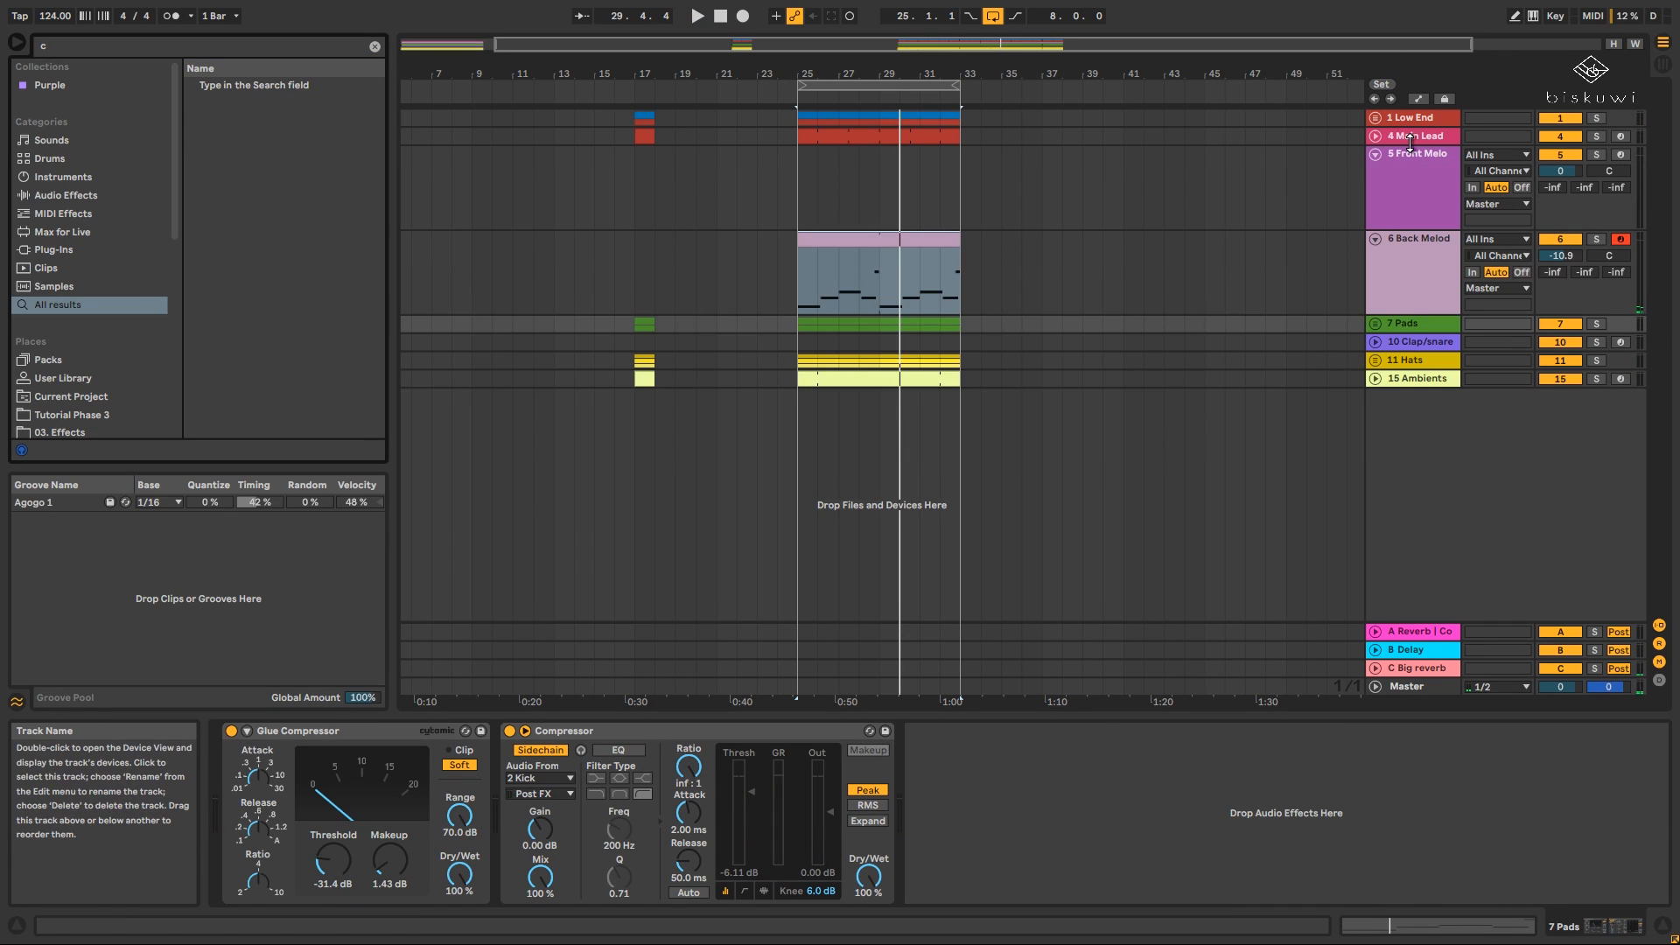
click(1410, 138)
click(1375, 137)
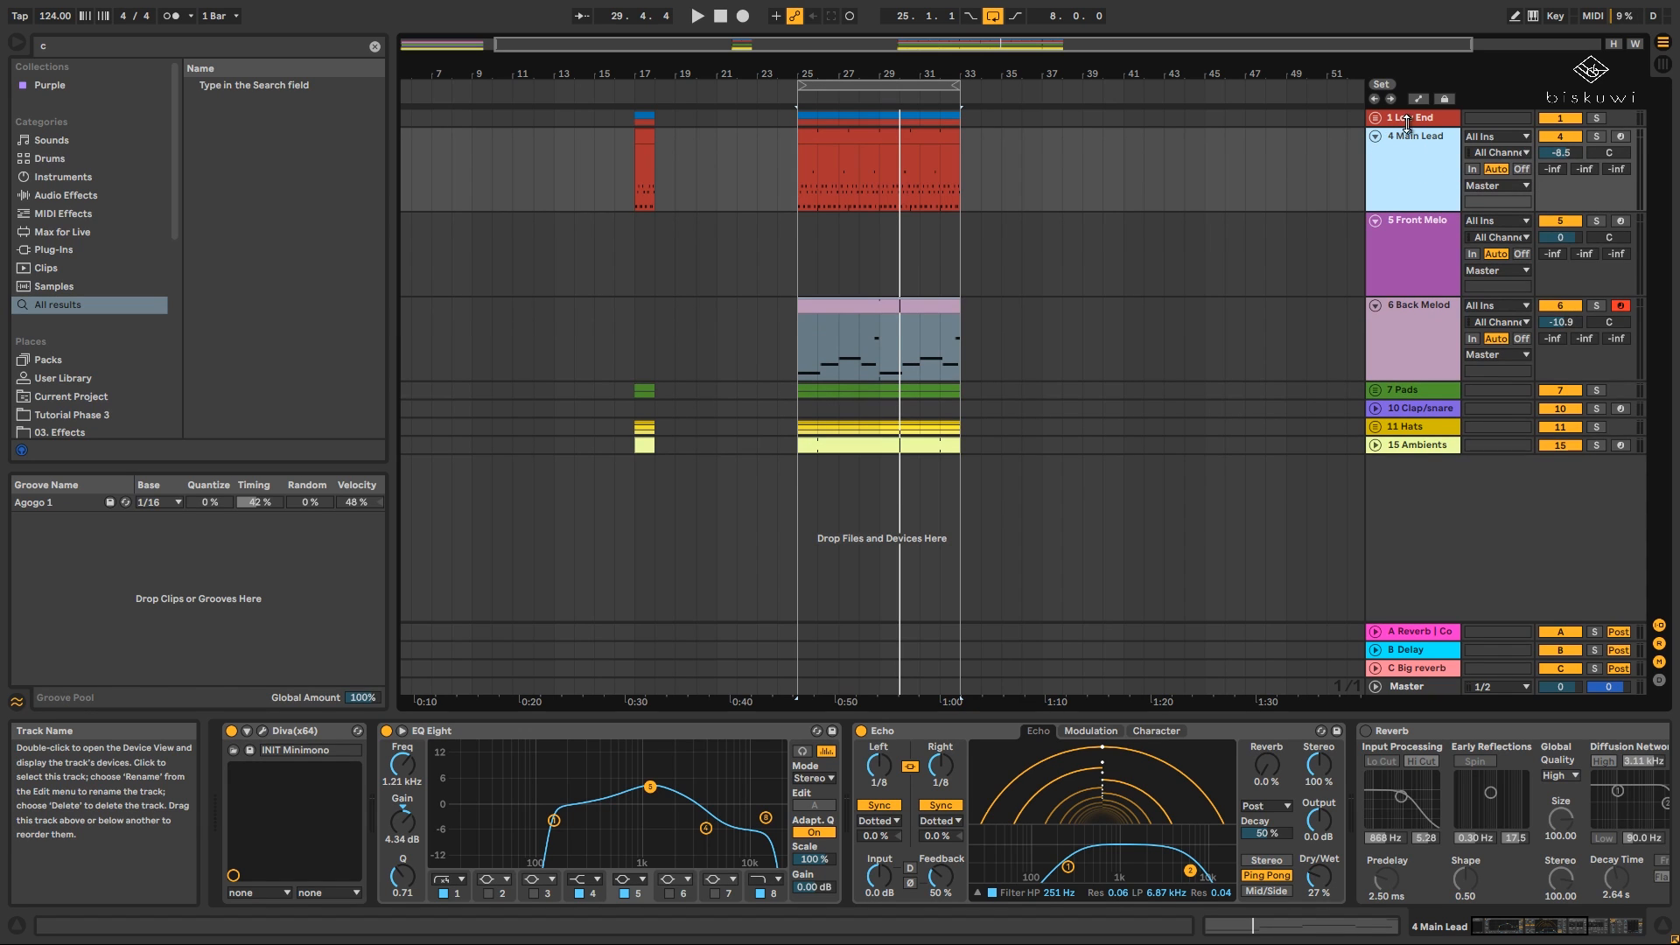
Unfold the Hats group and copy the kick-sidechained Compressor from the 12 16th Hat track to the end of the Back Melody chain.
click(1370, 424)
click(1375, 426)
click(1404, 462)
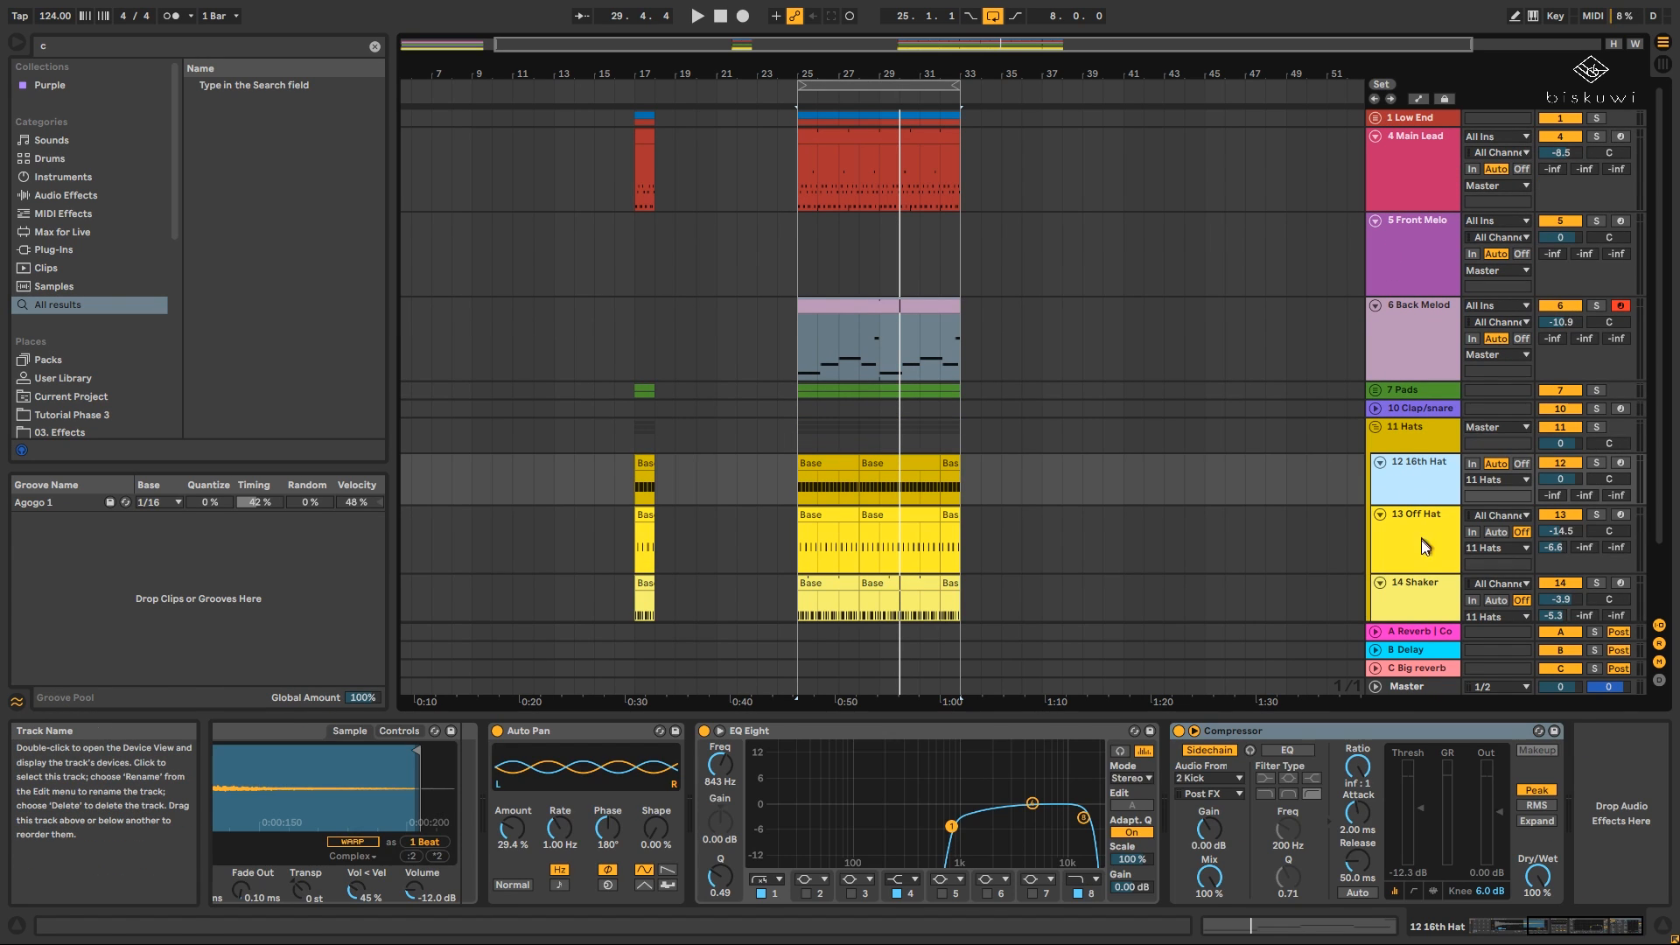
drag(1312, 732, 1395, 599)
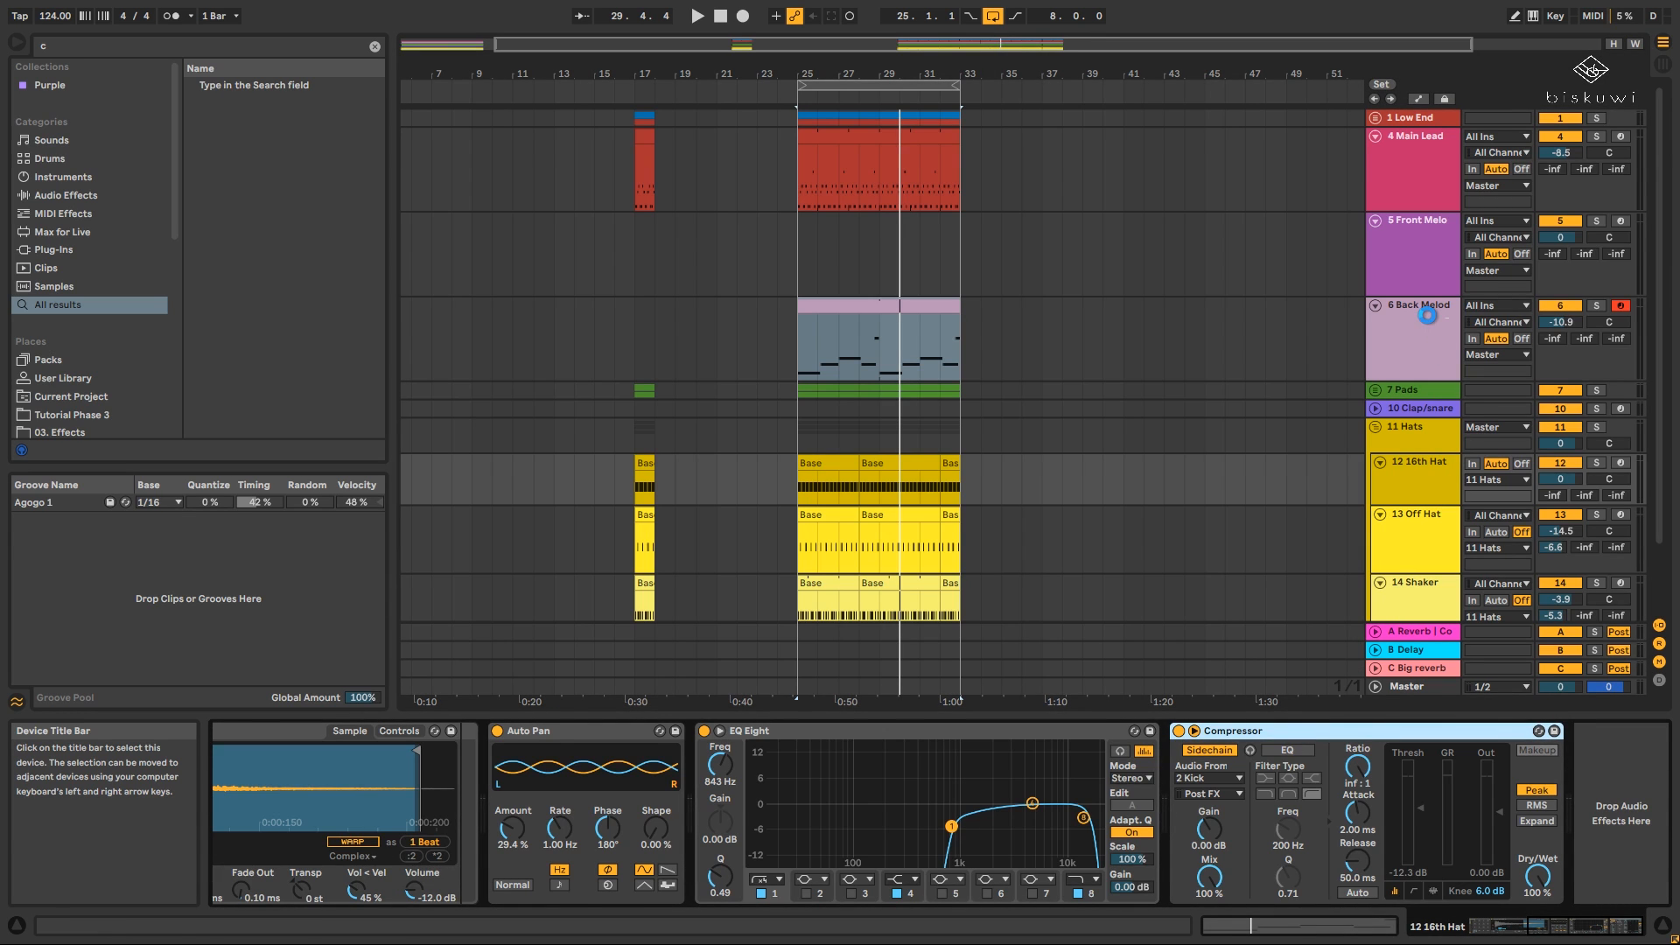
click(1427, 316)
During playback, set the Back Melody Compressor's threshold to -6.84 dB and the track volume to -7.5 dB.
key(space)
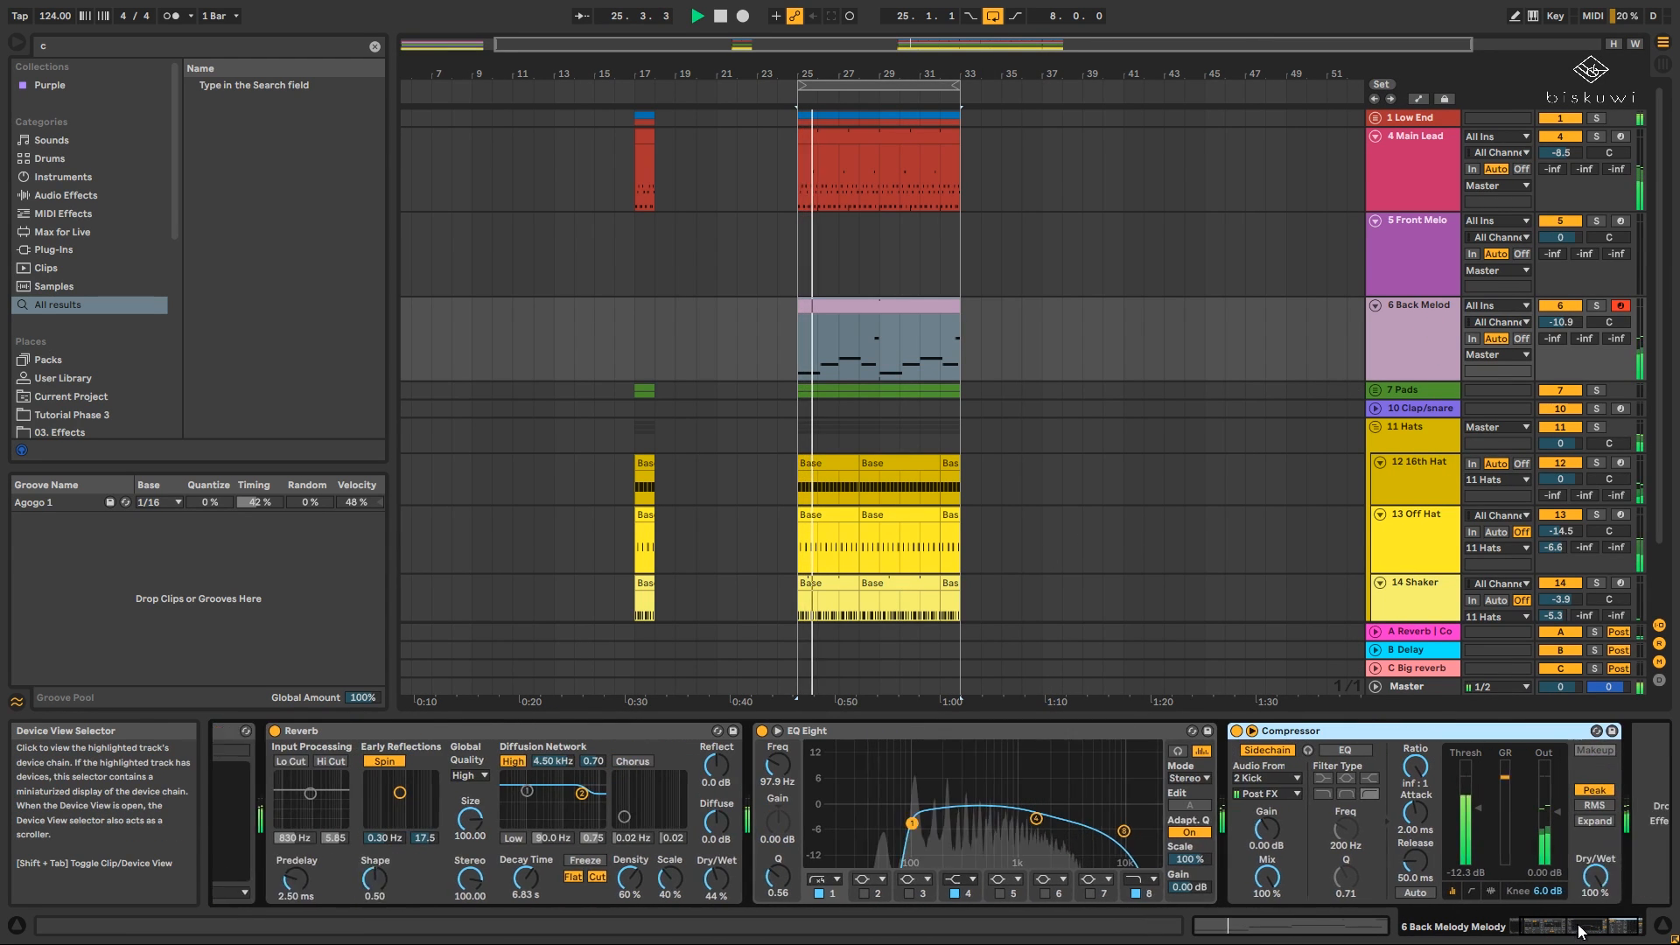
drag(1579, 932, 1594, 930)
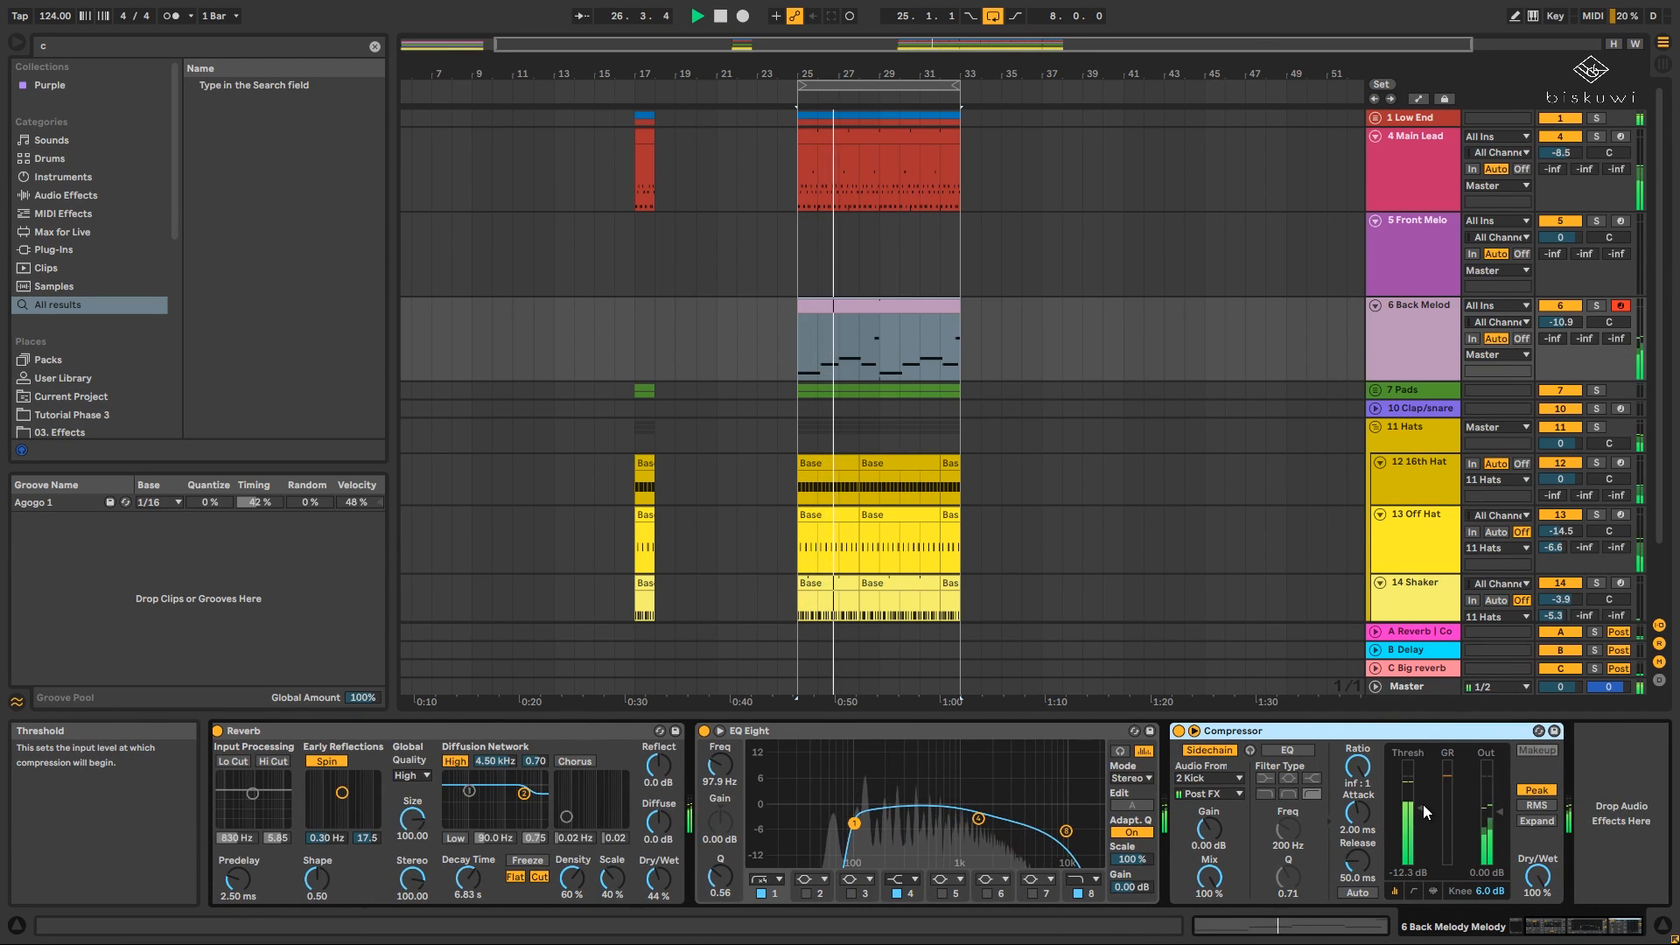
drag(1423, 804, 1423, 791)
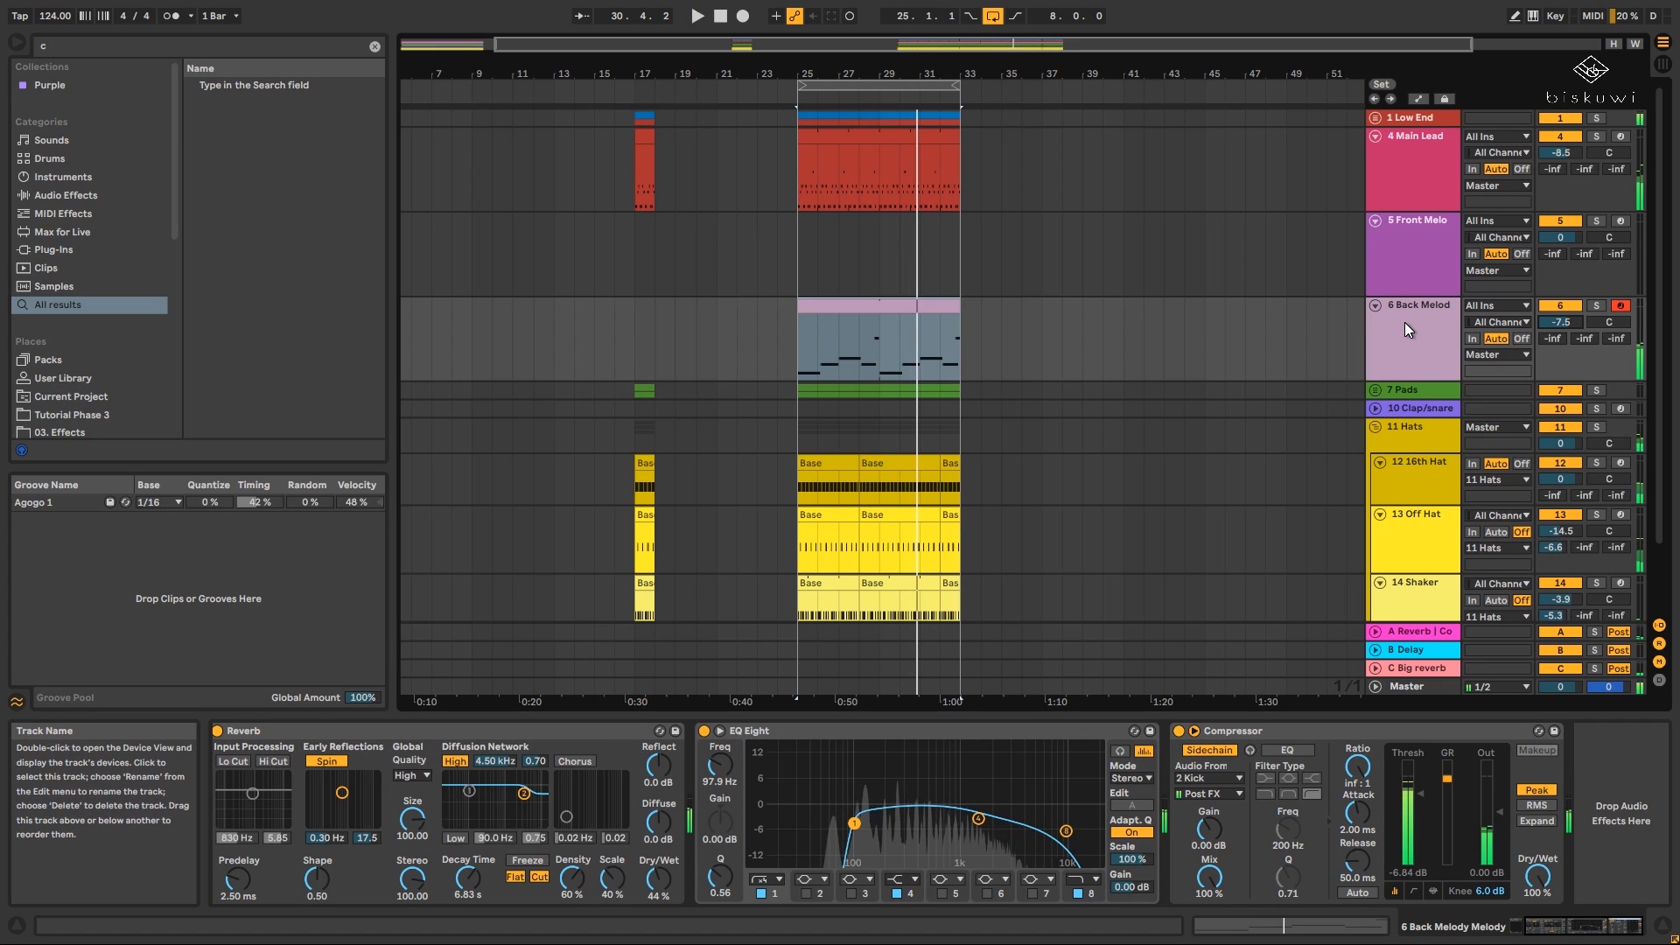
Search the browser for "comp", add a second Compressor at the end of the Back Melody chain and sidechain it from 4 Main Lead.
key(ctrl+f)
text(comp)
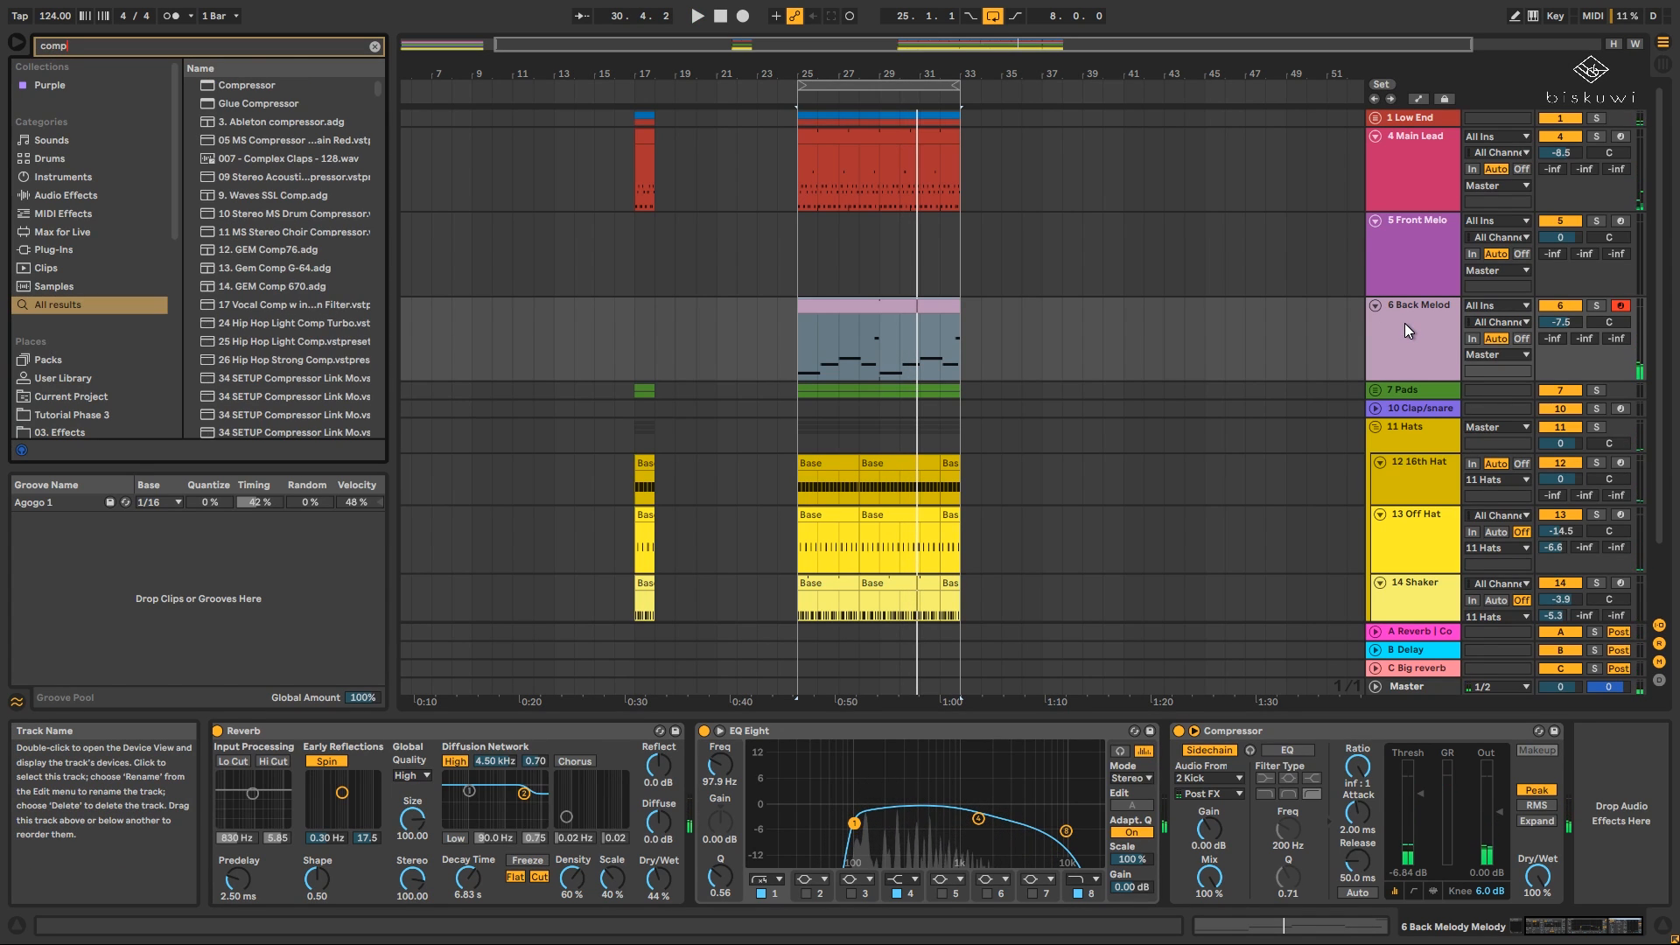
drag(247, 85, 1617, 783)
click(1454, 731)
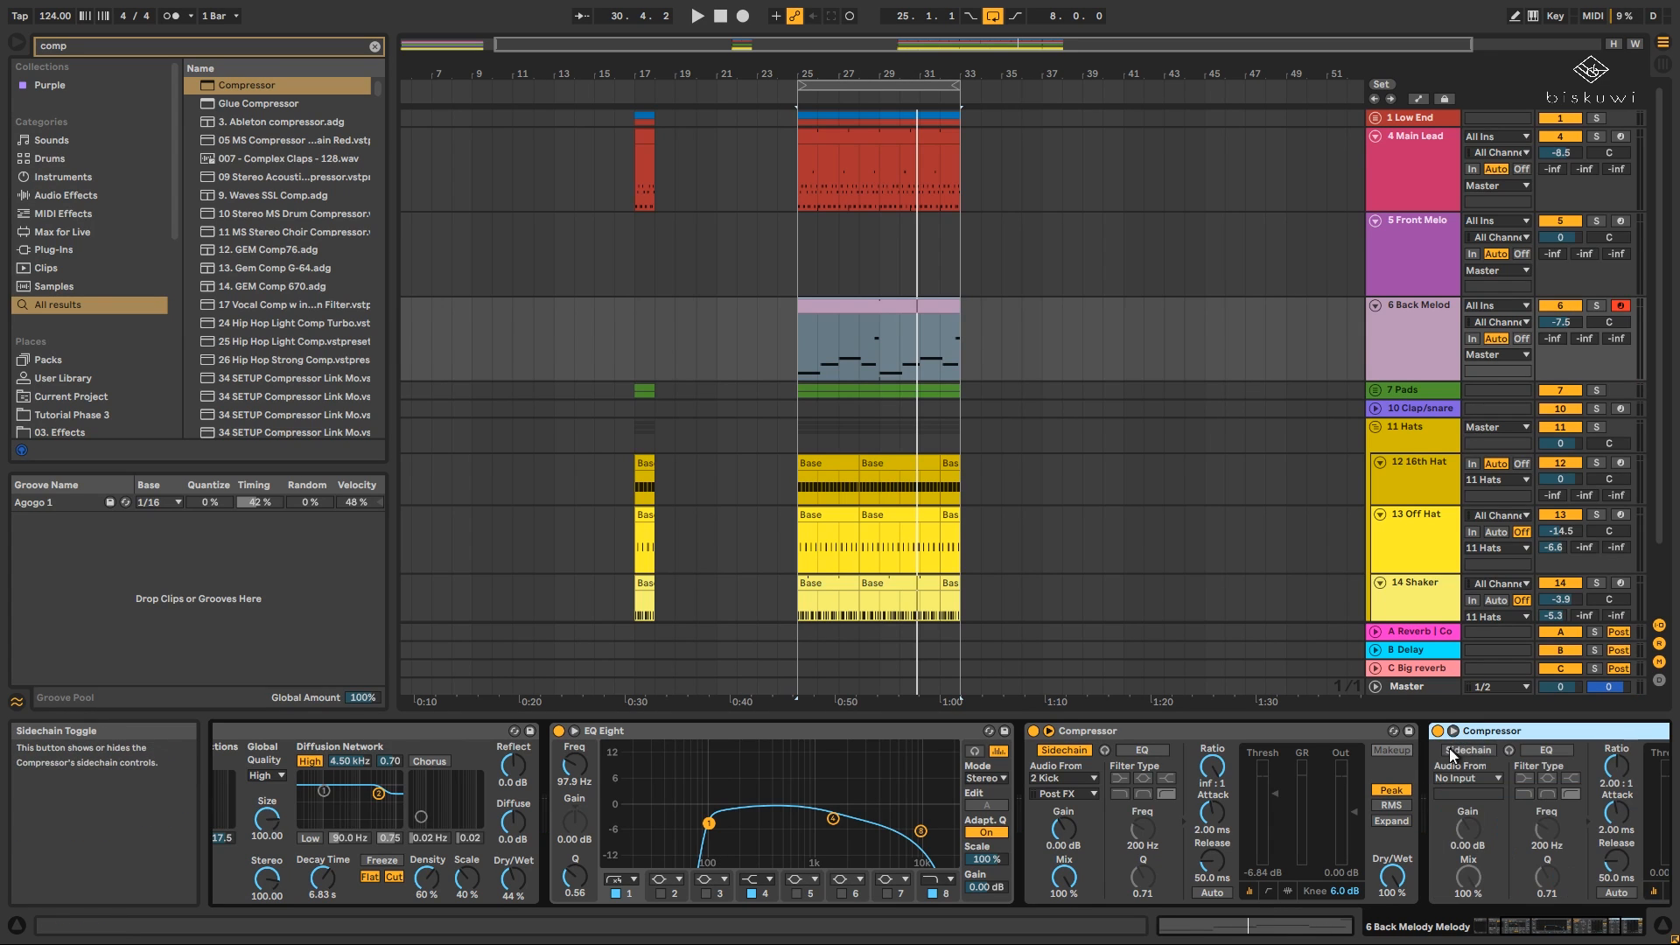
click(1425, 178)
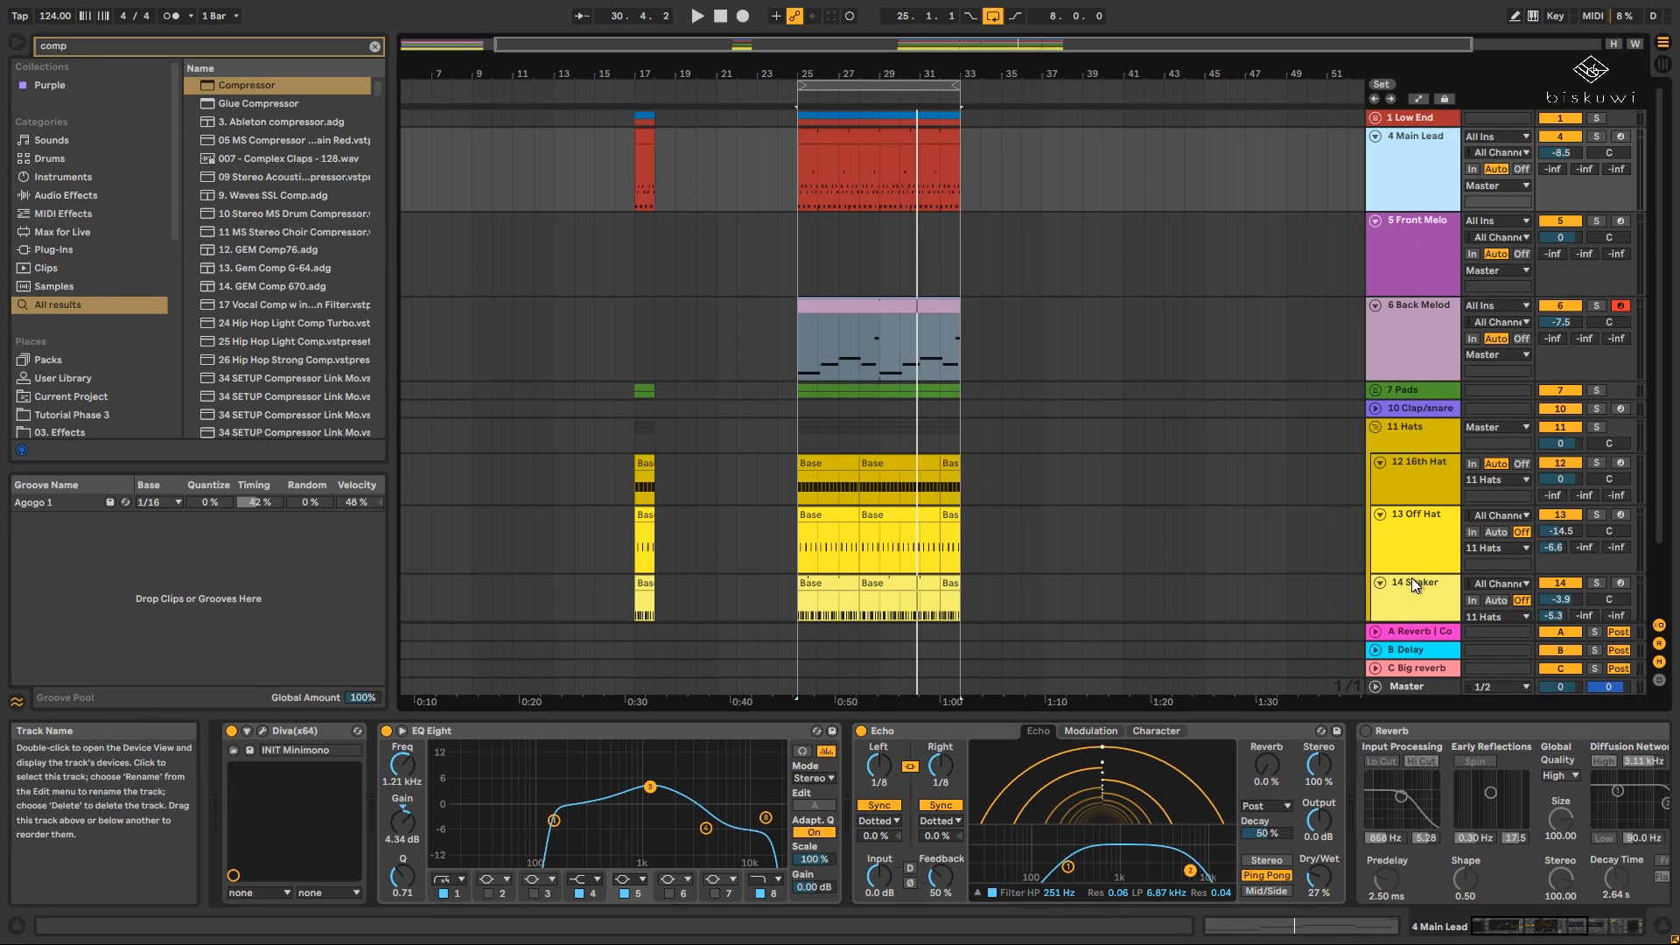
click(1428, 334)
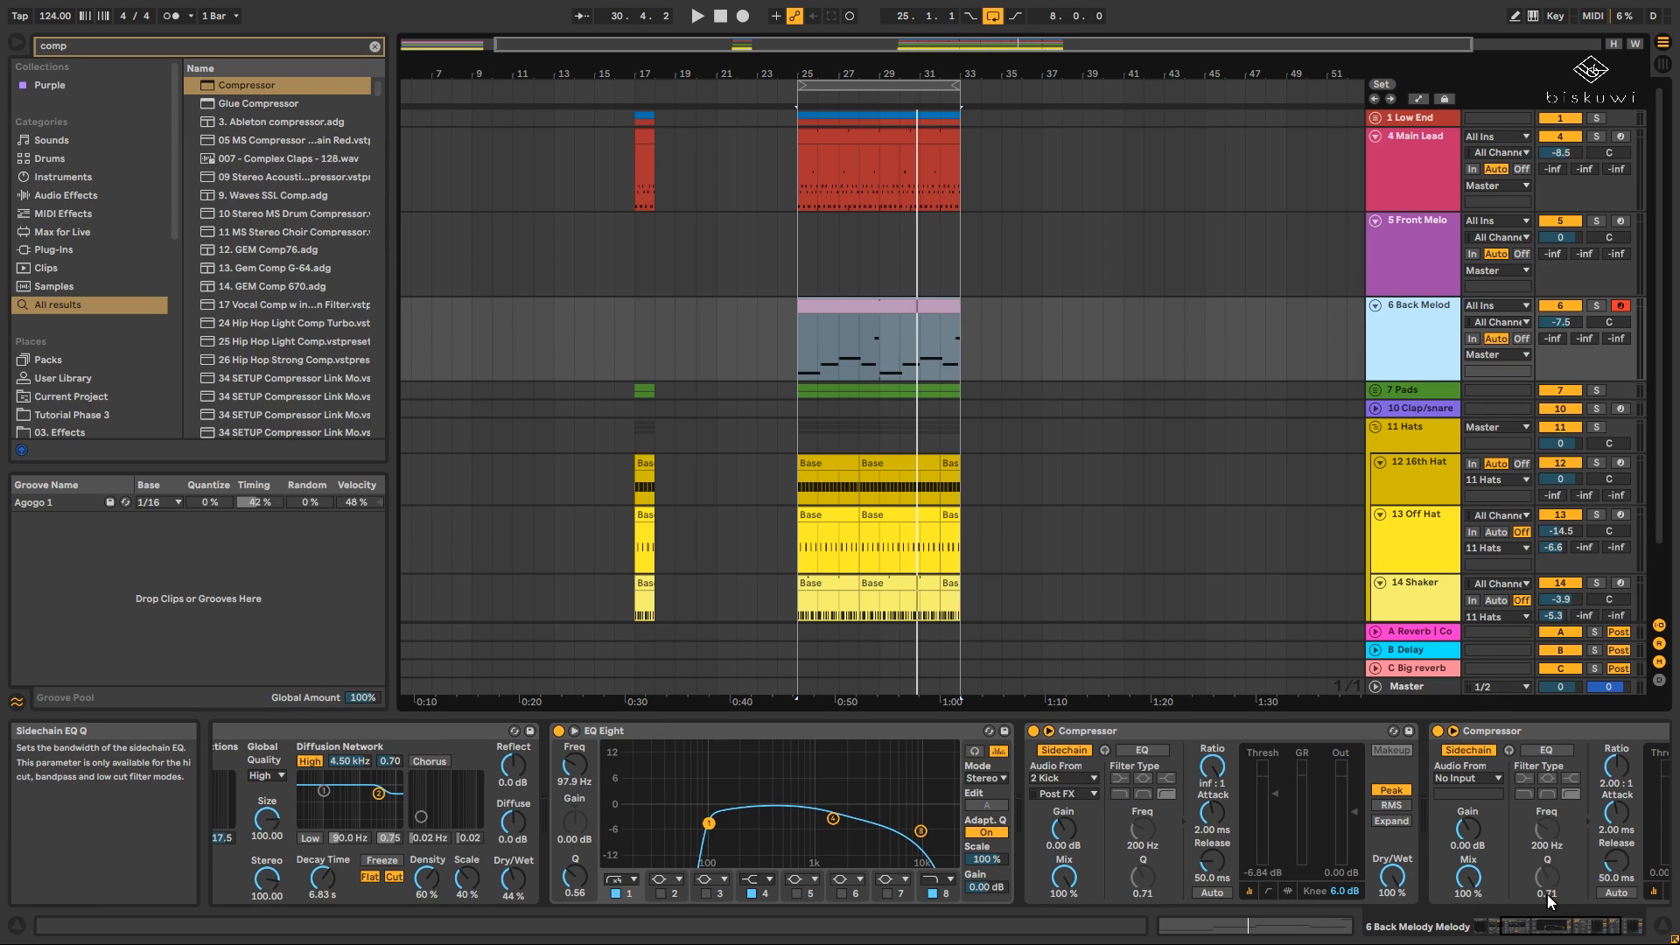
drag(1566, 926, 1594, 926)
click(1208, 778)
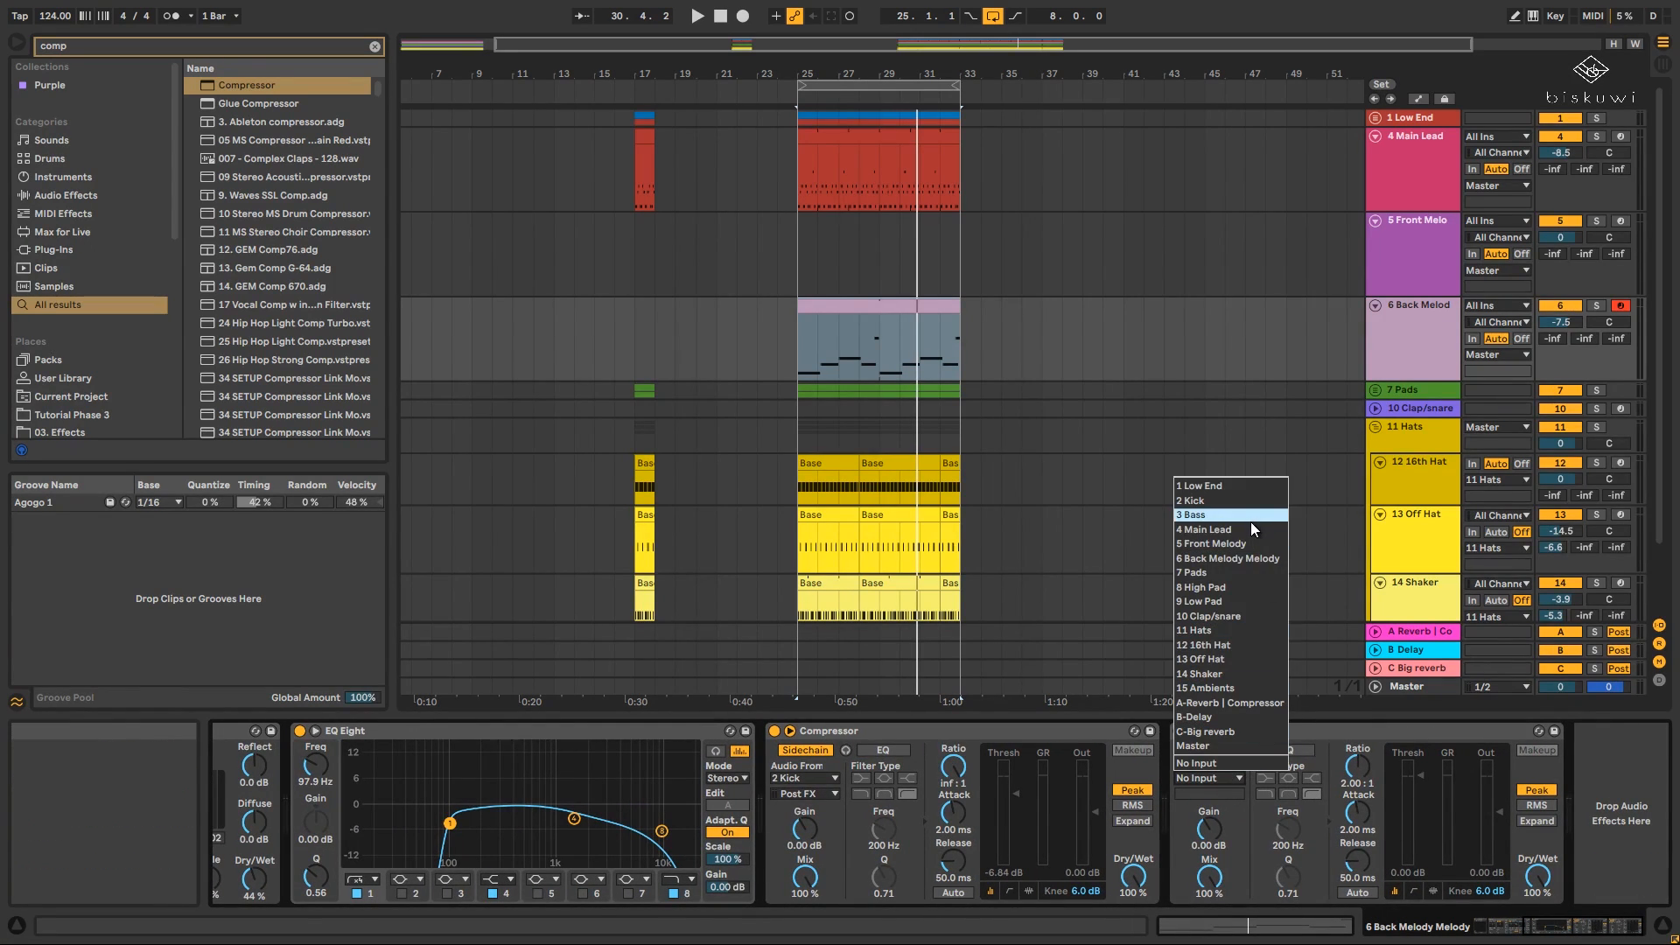
click(1224, 527)
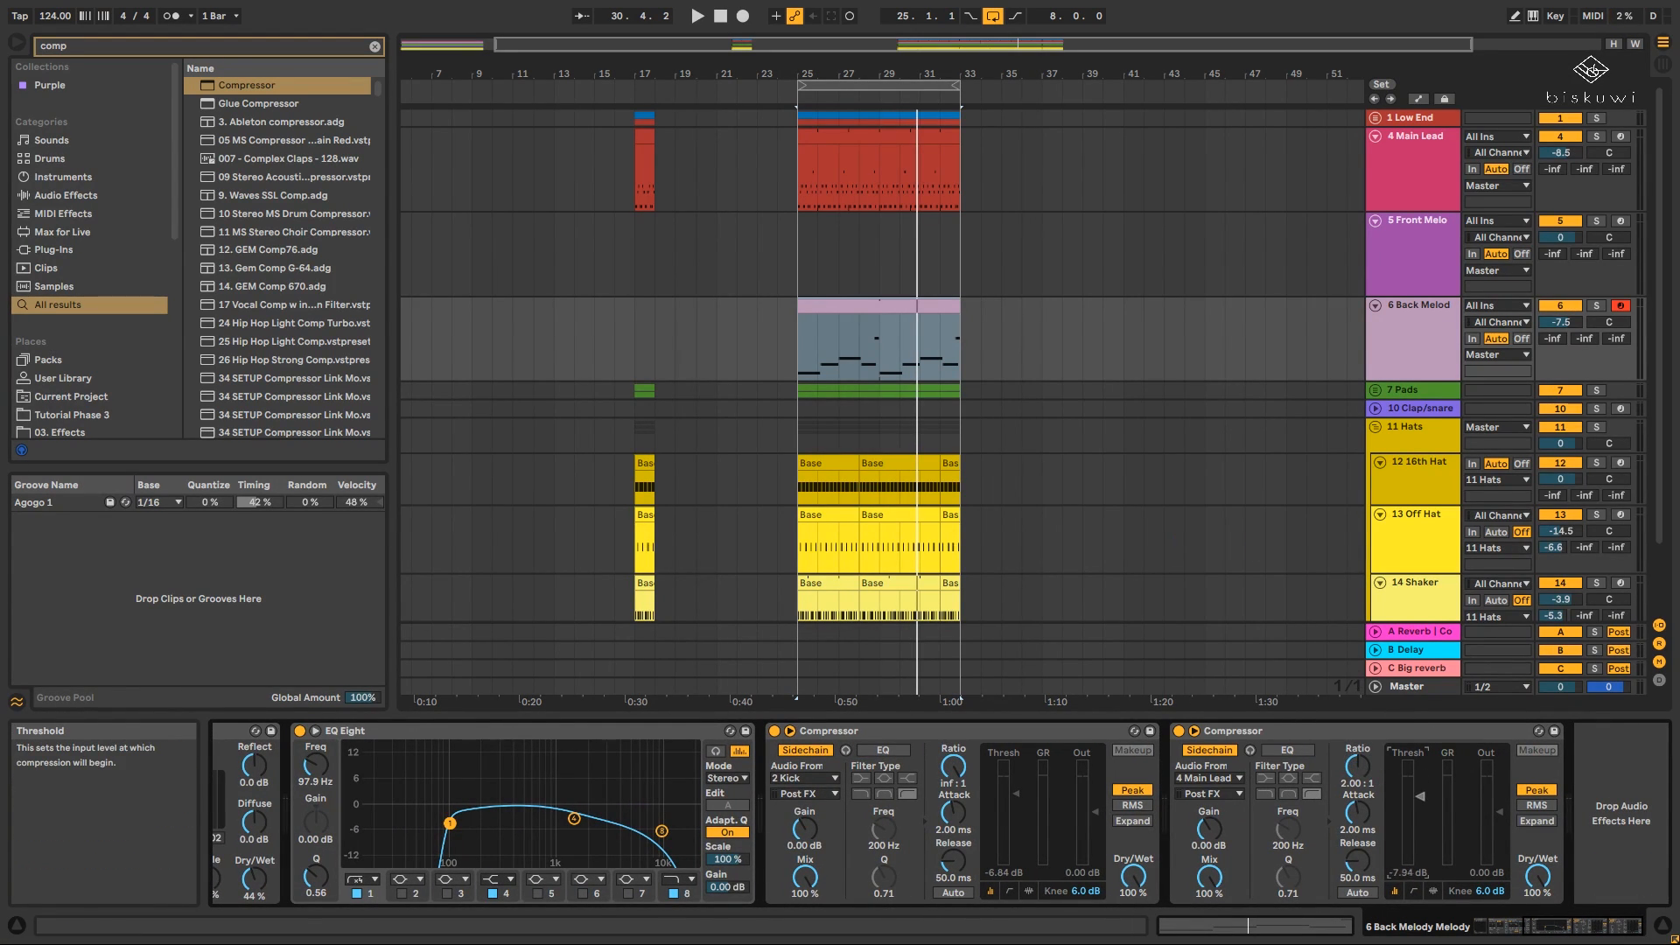
Try an inf:1 ratio, 0.39 ms attack, 15.5 ms release and -21.3 dB threshold on the second Compressor, and delete that device.
drag(1419, 796, 1366, 700)
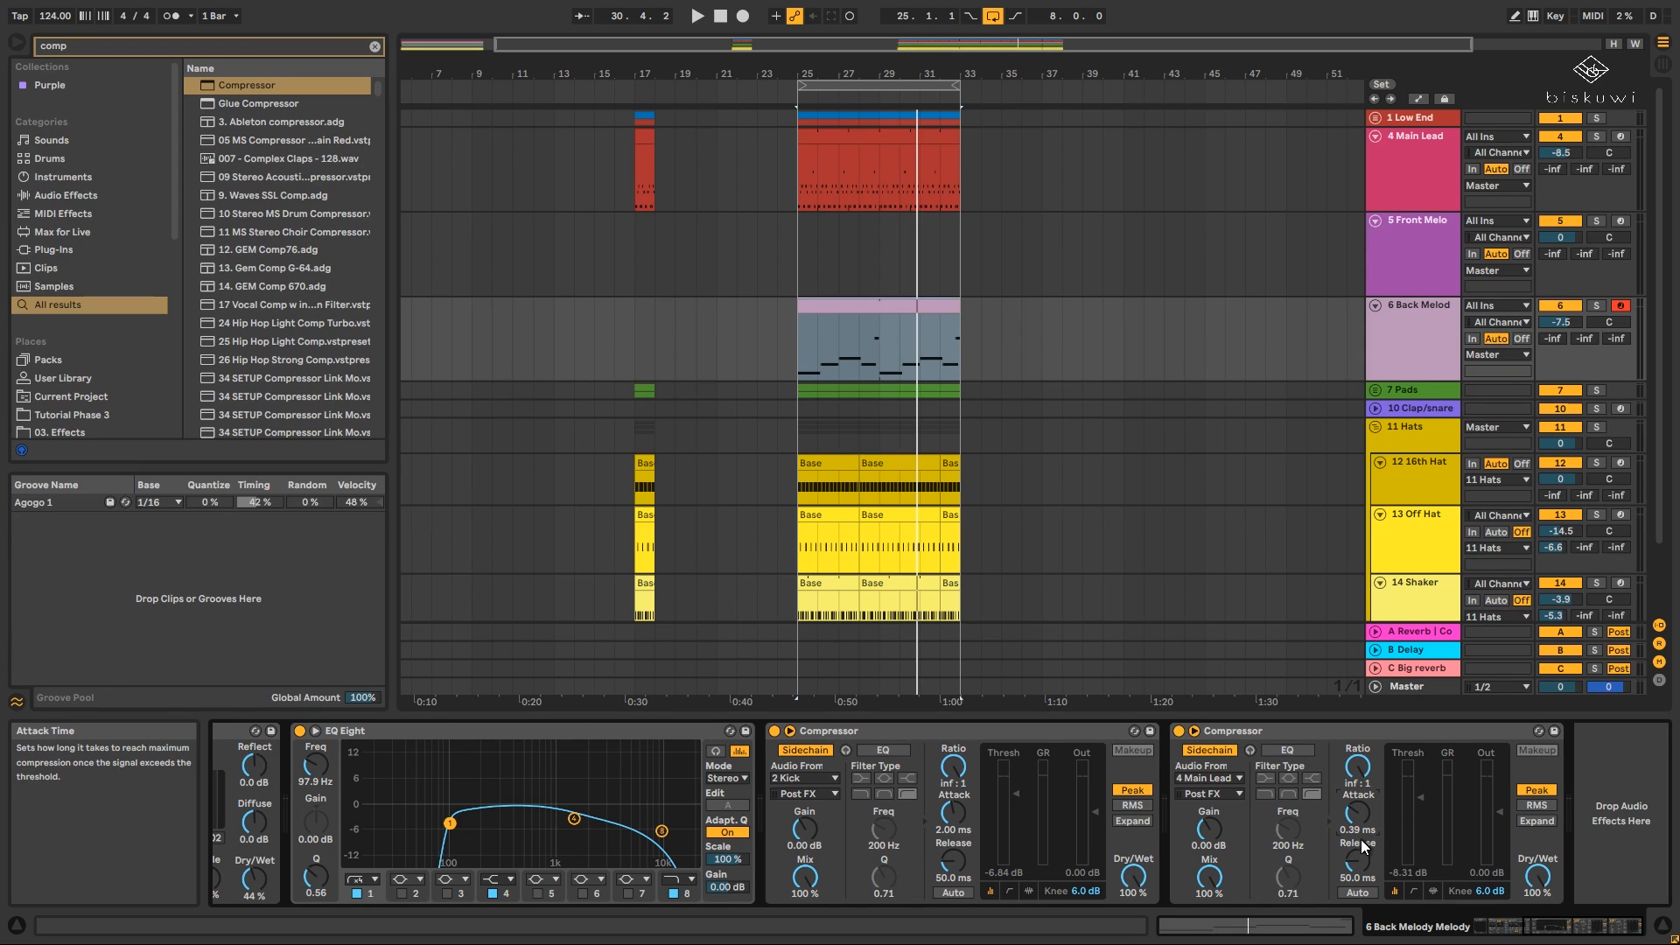
key(space)
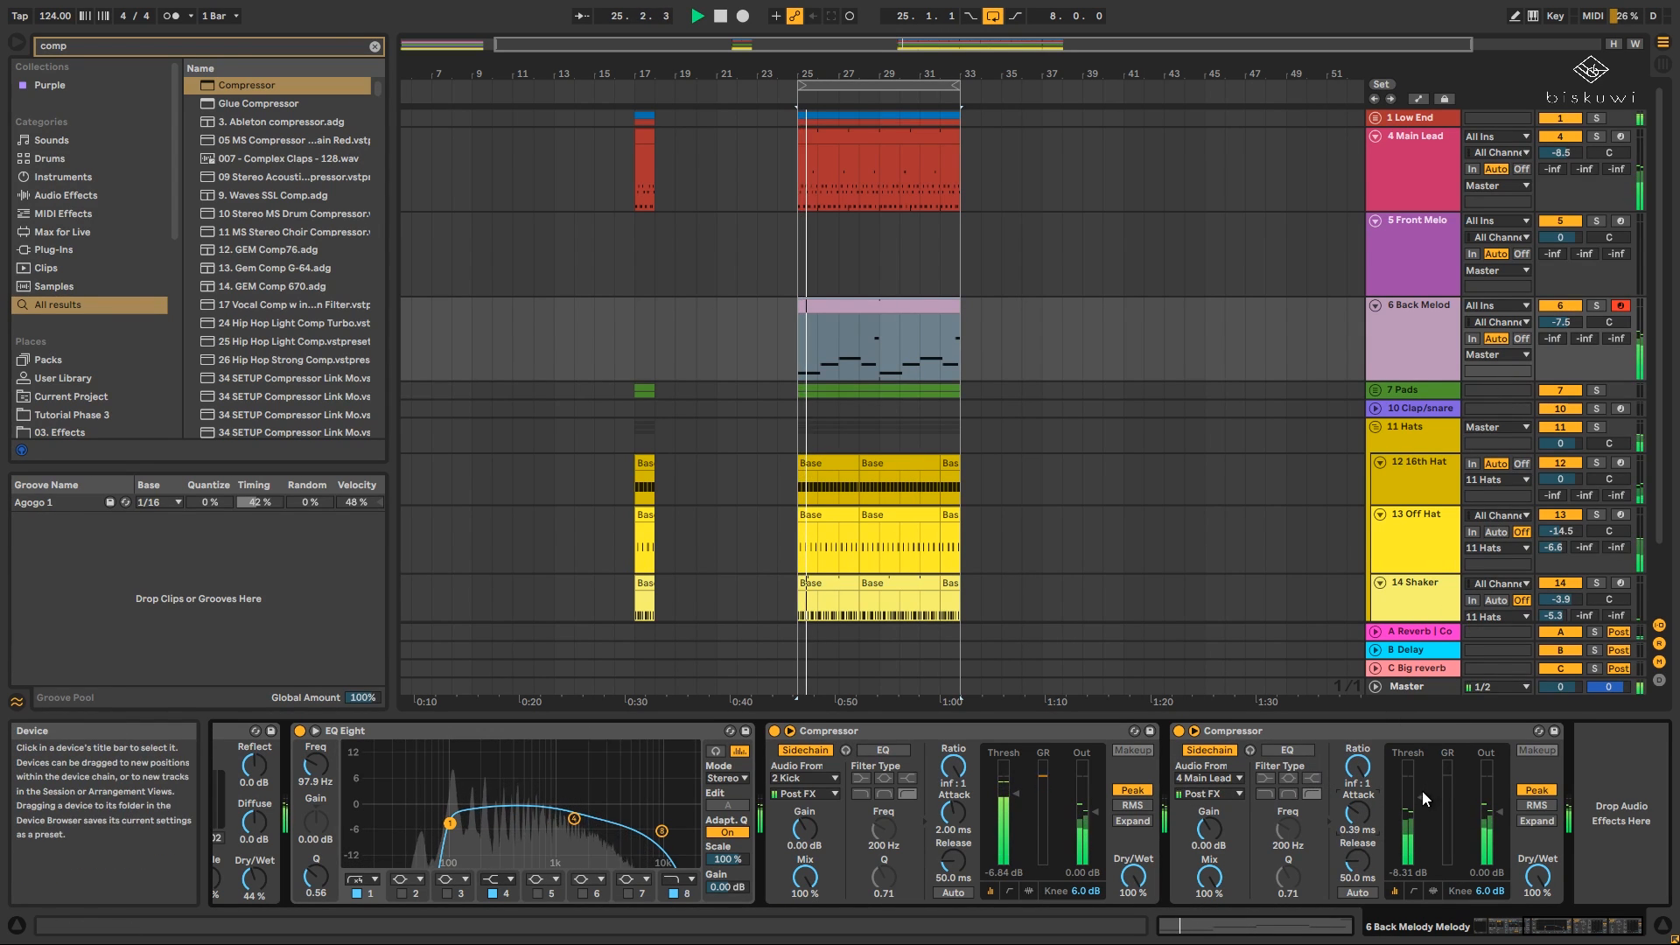
drag(1420, 793, 1420, 828)
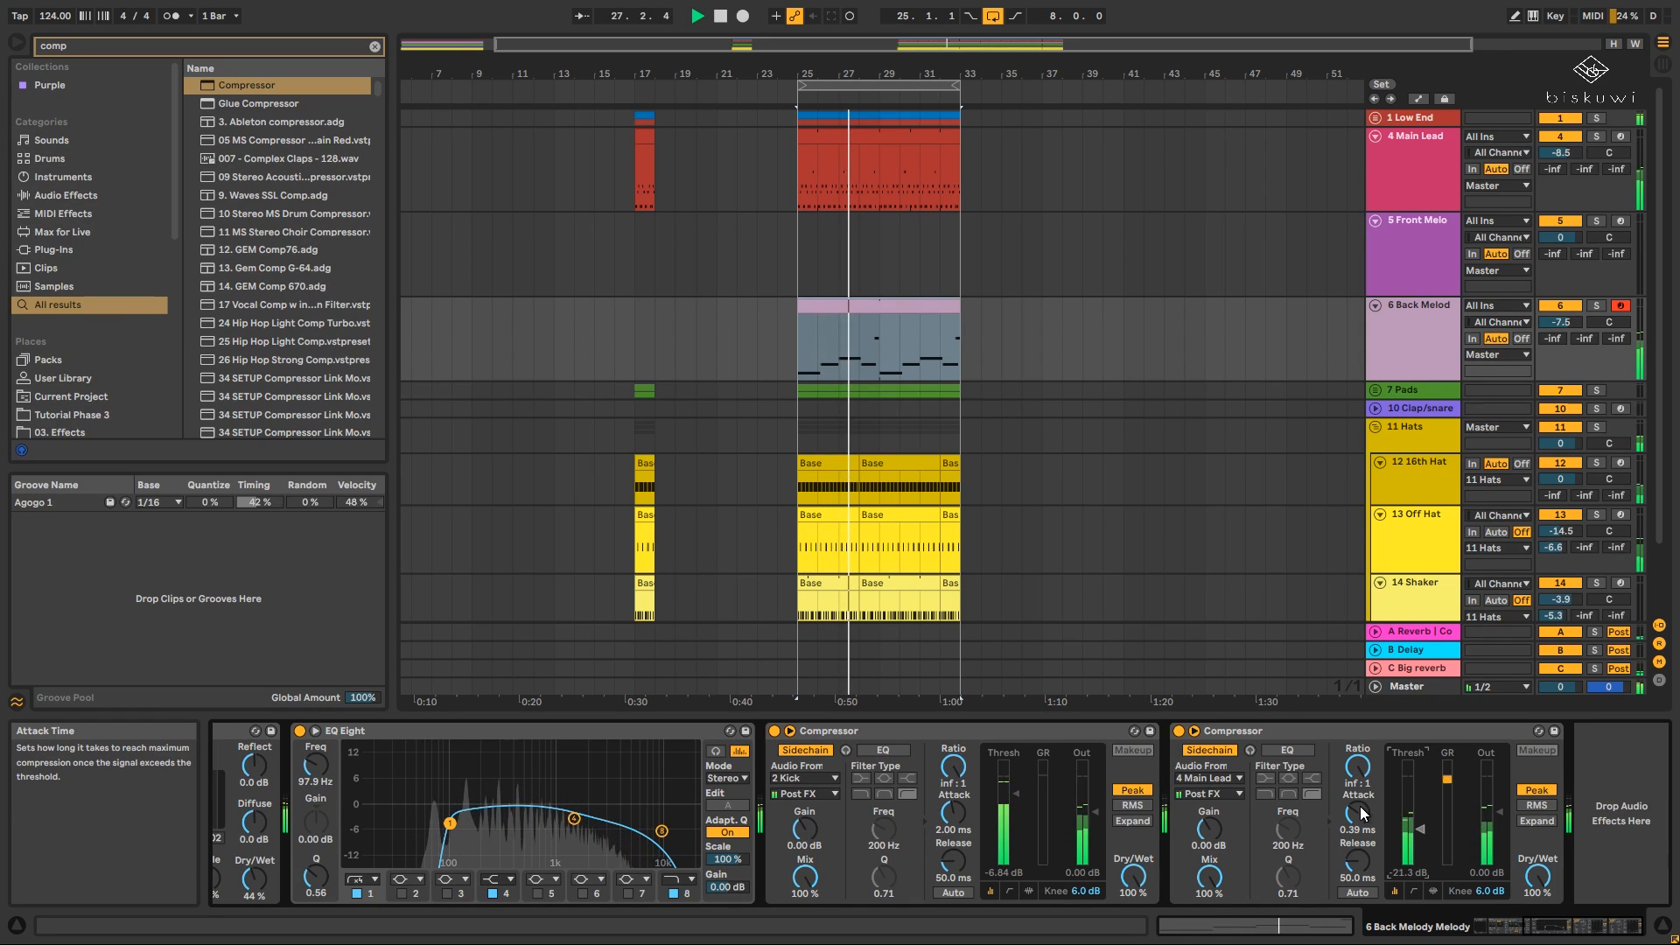
drag(1357, 861, 1358, 885)
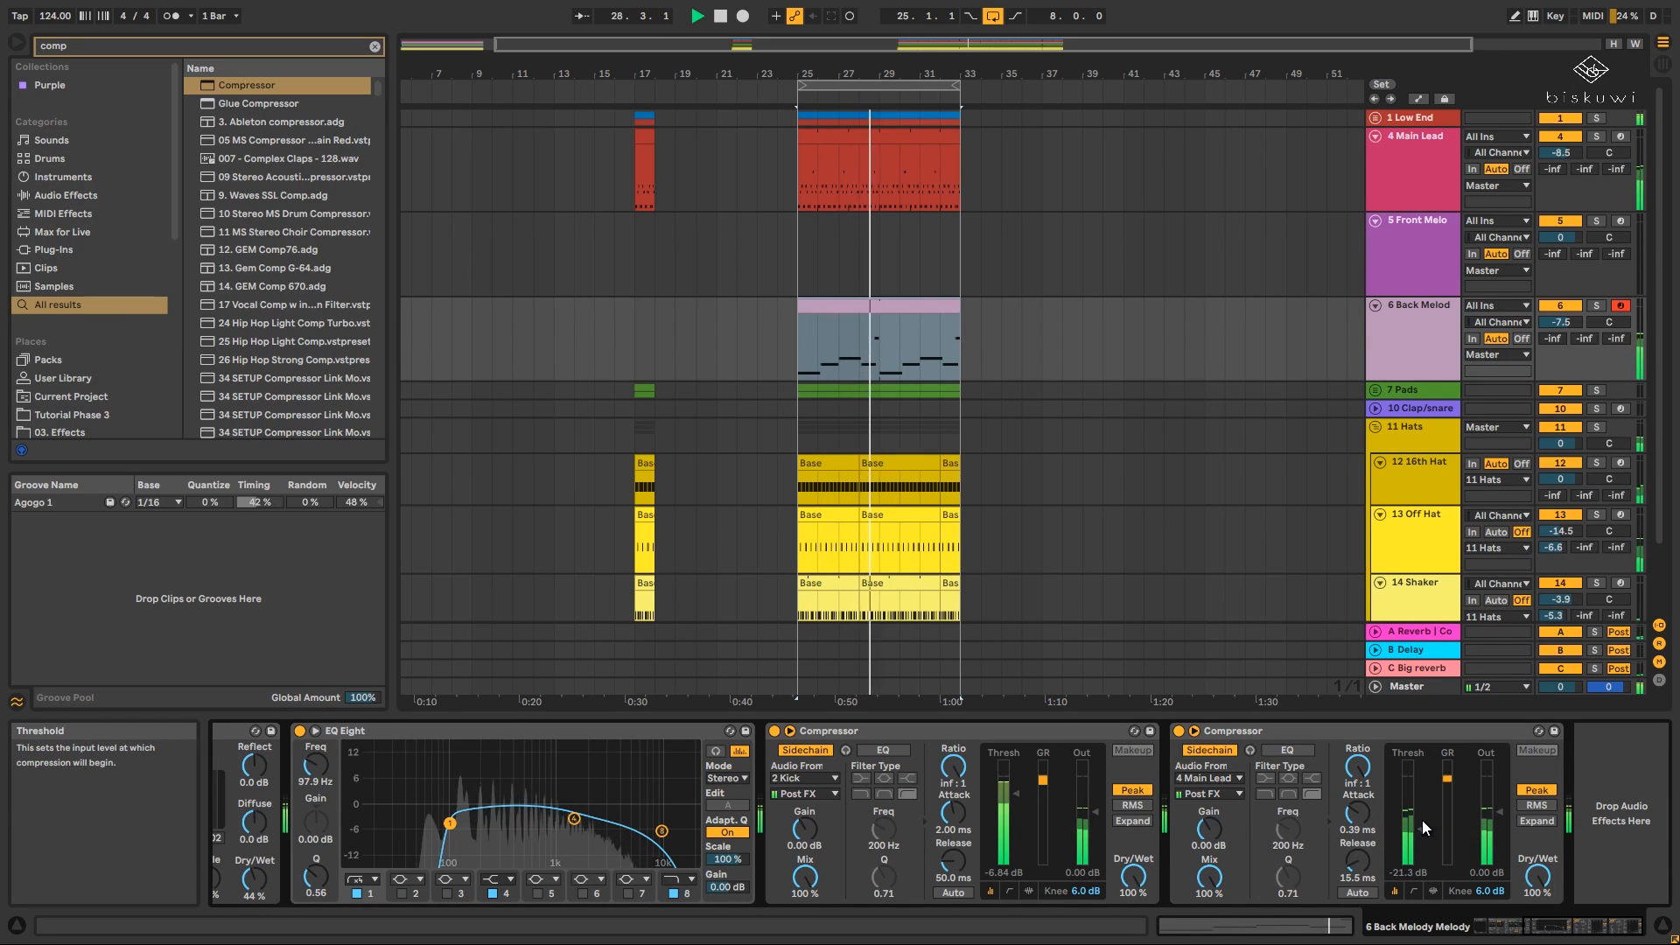
click(1385, 739)
key(Delete)
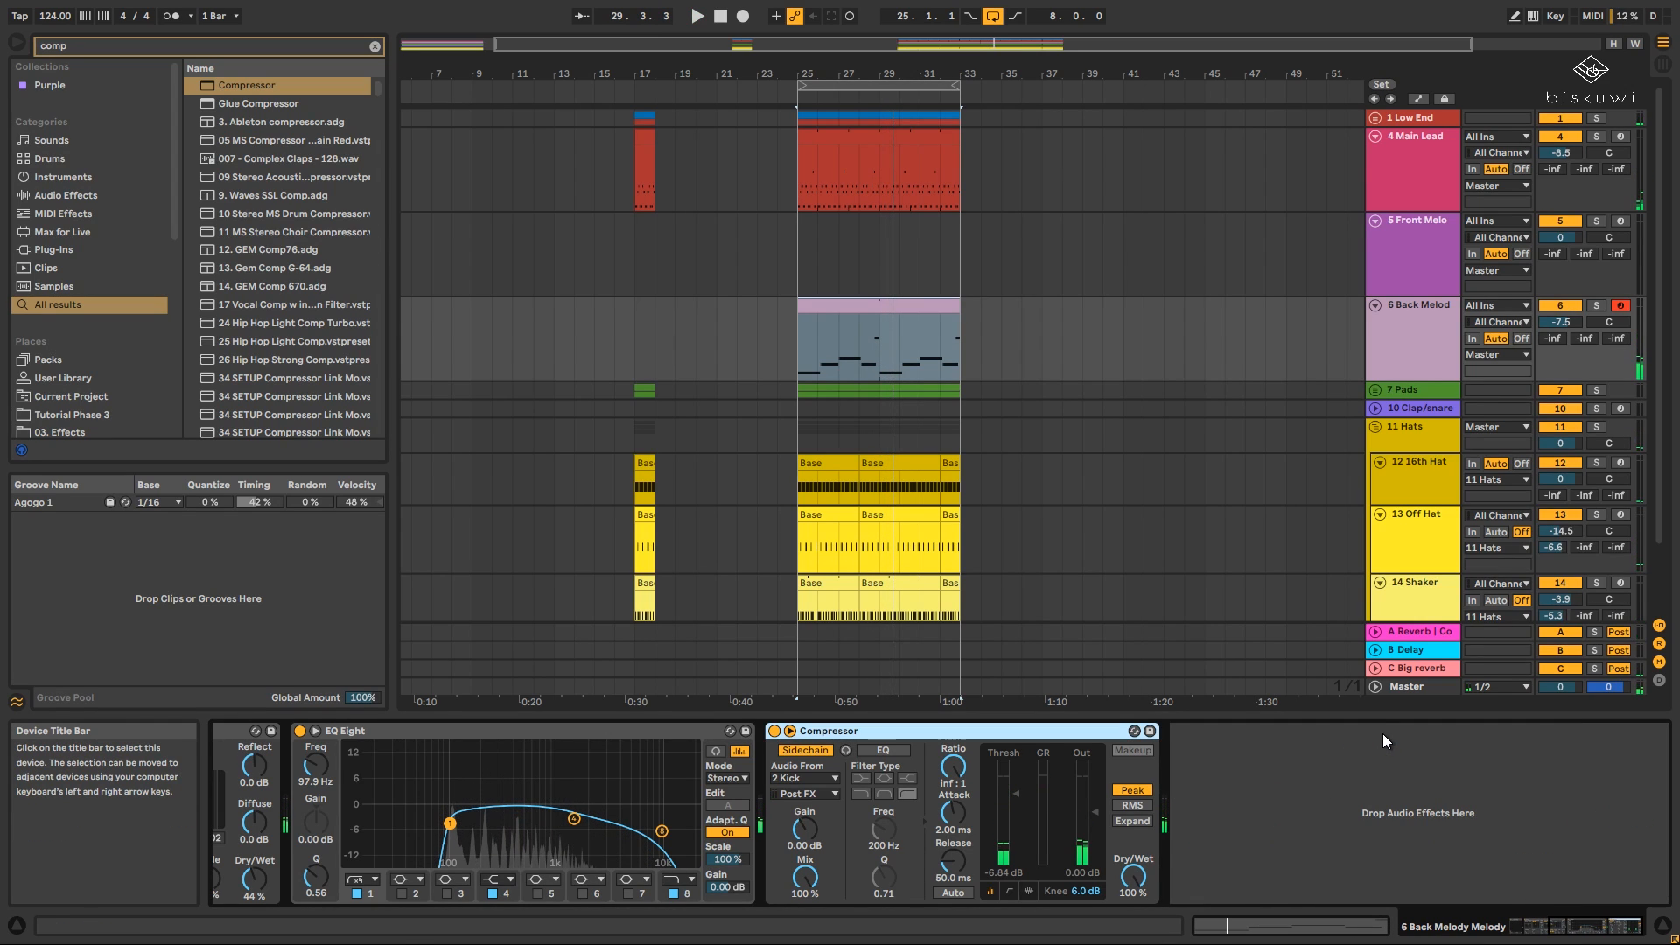
Group the remaining Compressor into an Audio Effect Rack and insert FabFilter Pro-MB after it, searching the browser for "pro mb".
key(ctrl+g)
key(ctrl+f)
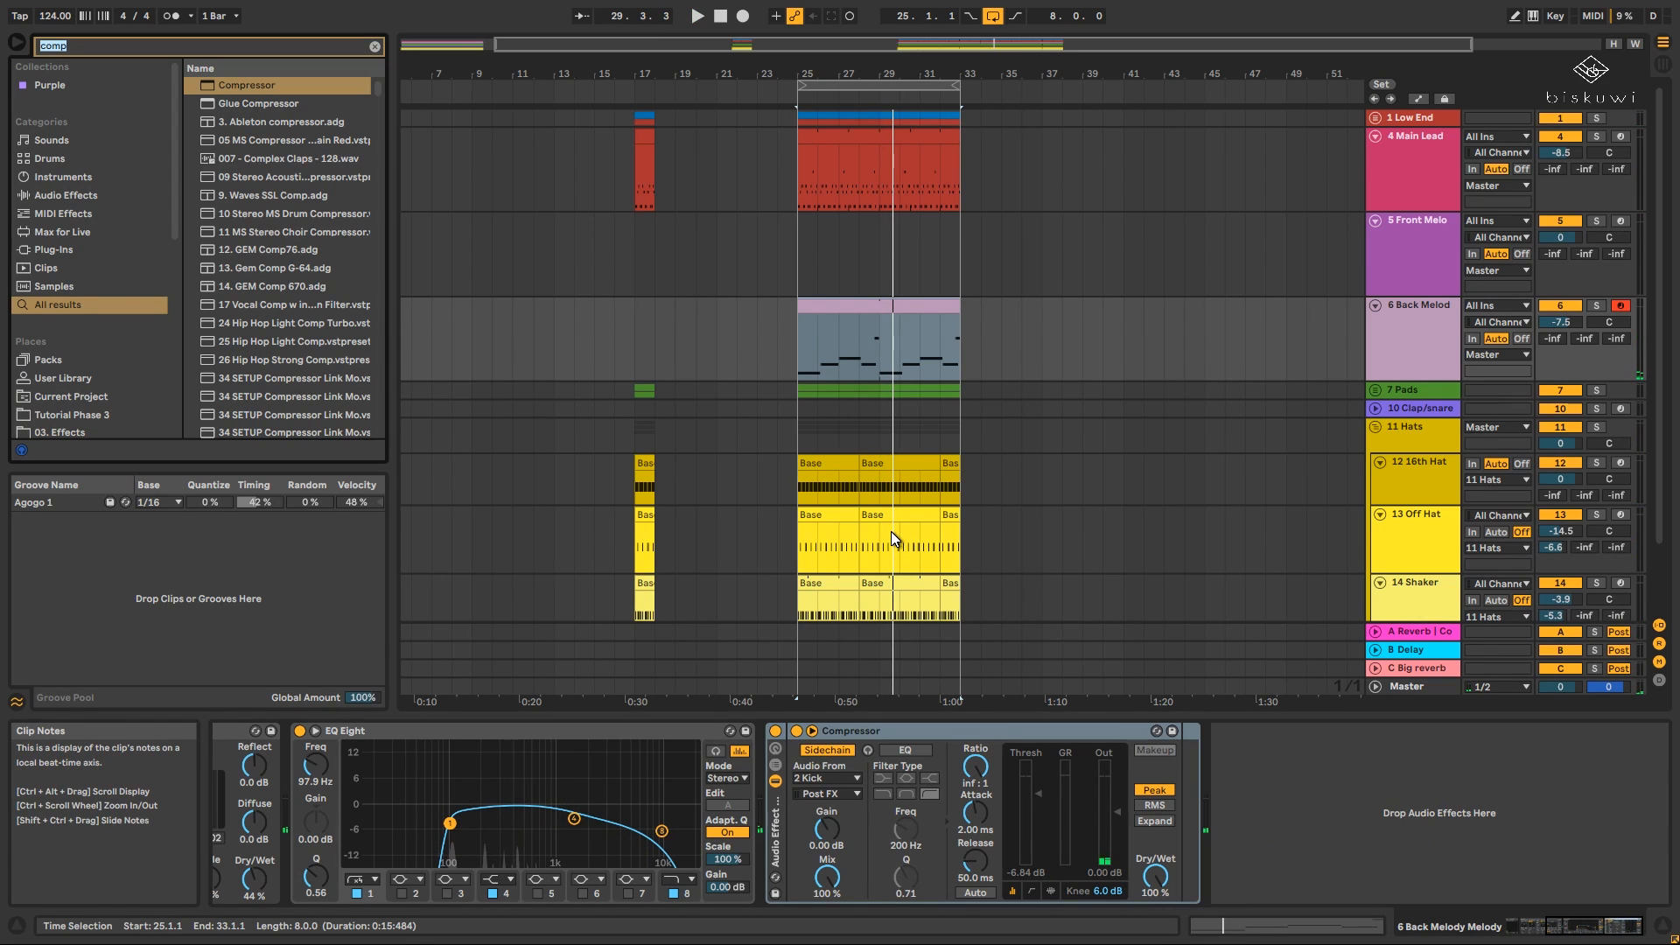
text(pro )
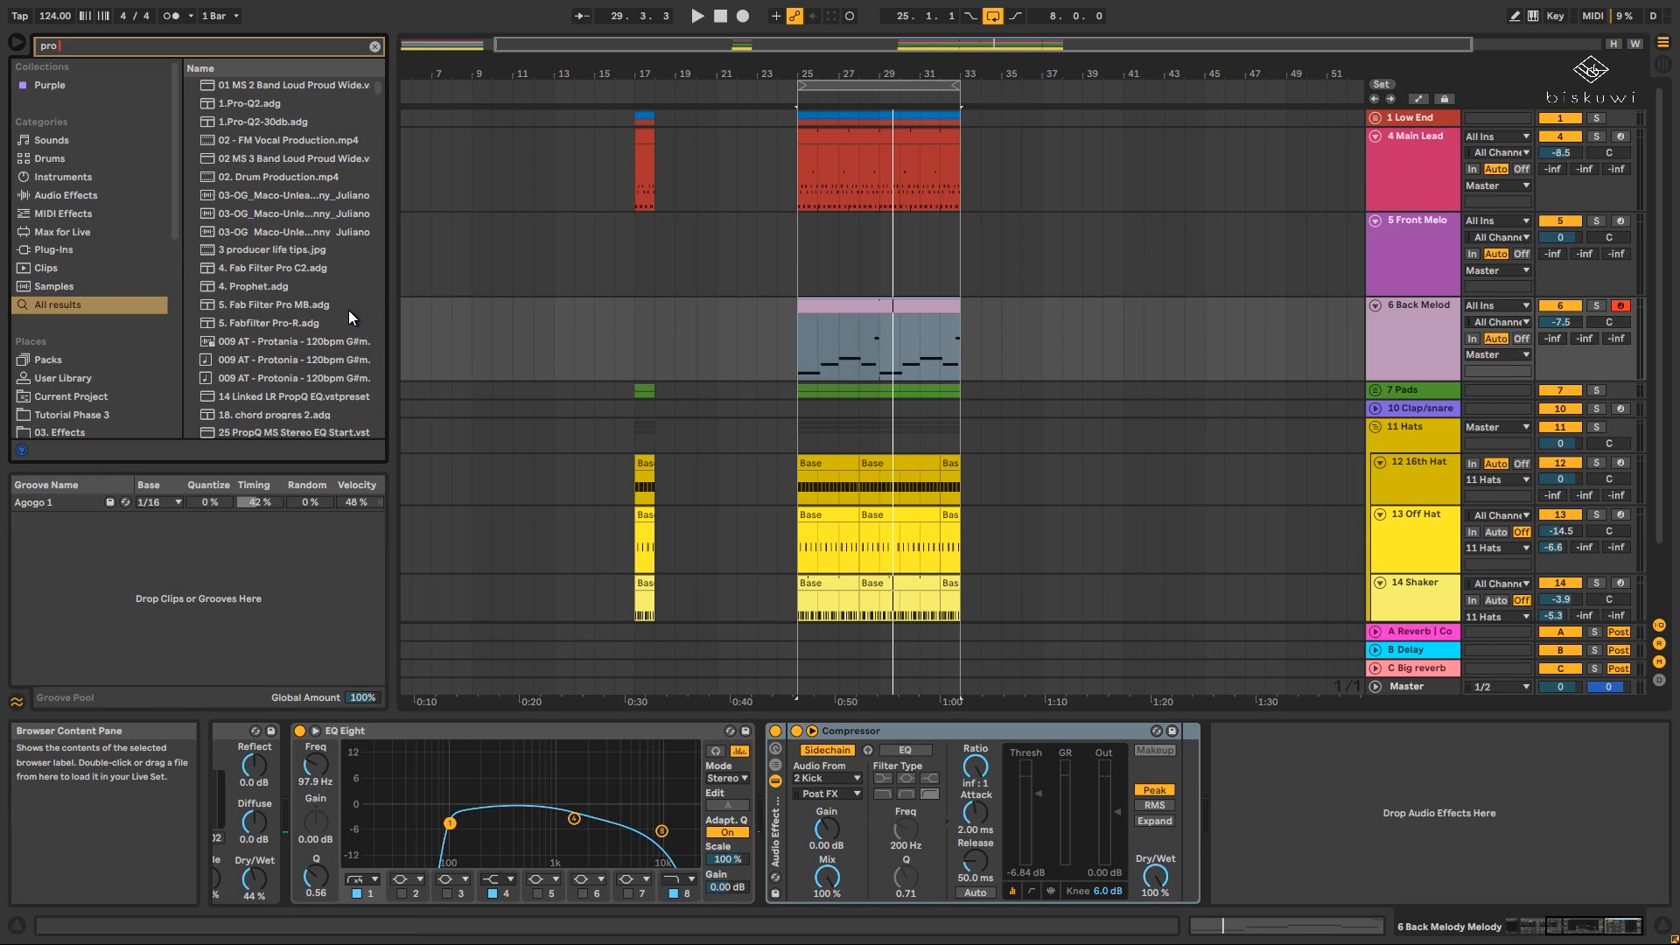
text(mb)
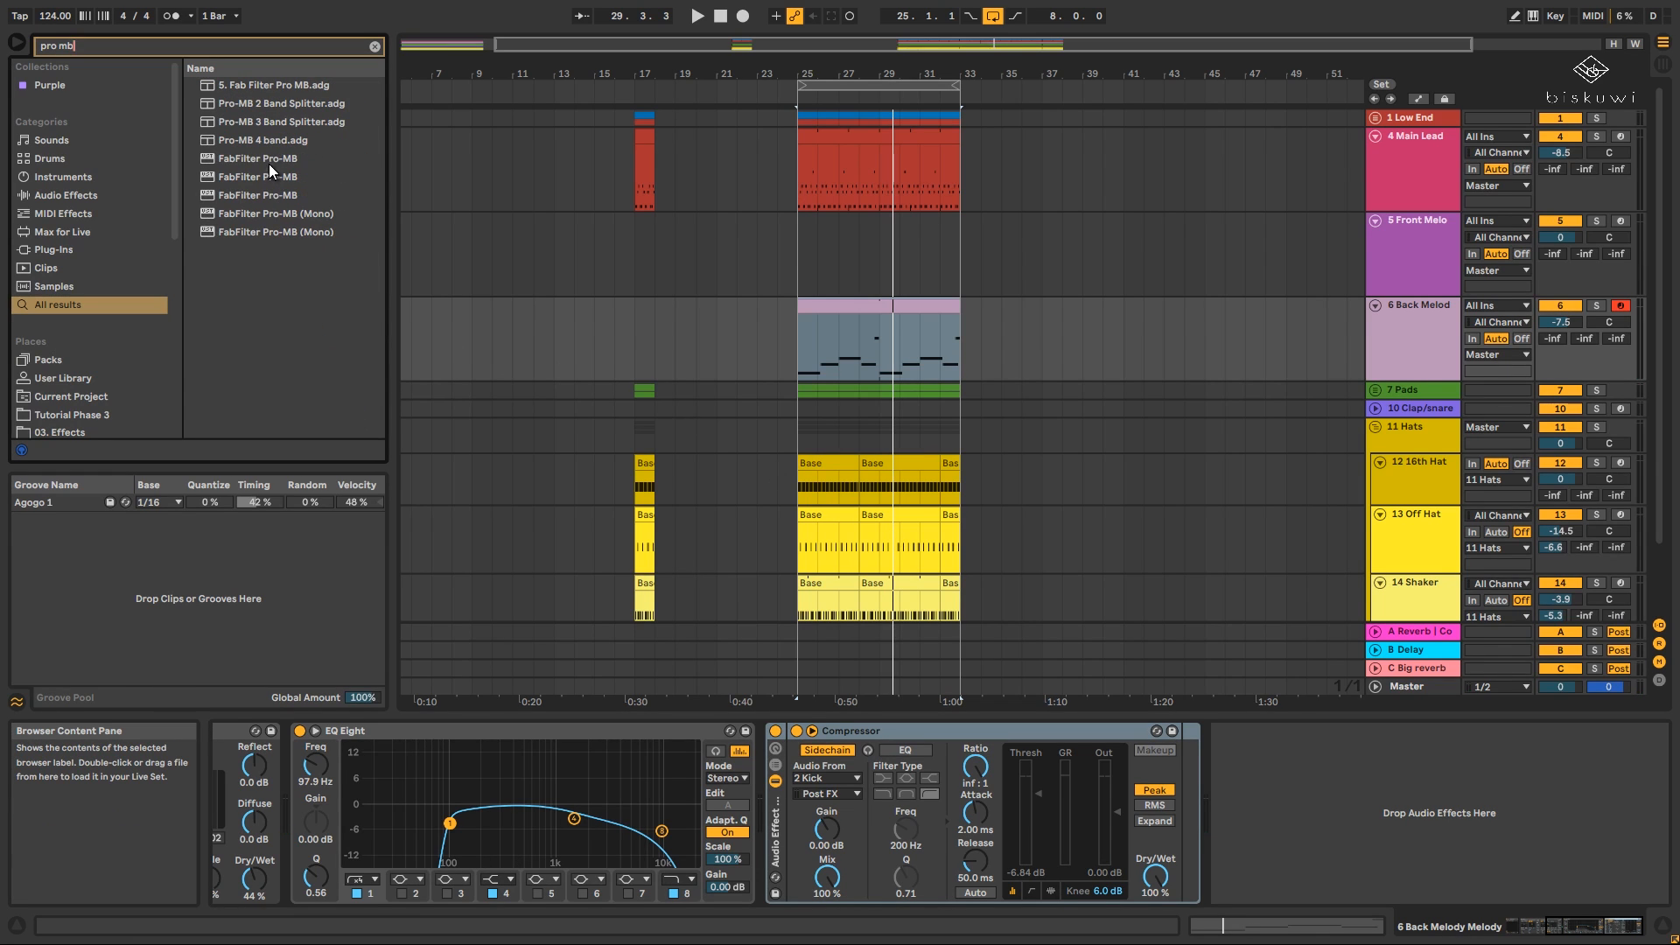
drag(1317, 815, 1315, 813)
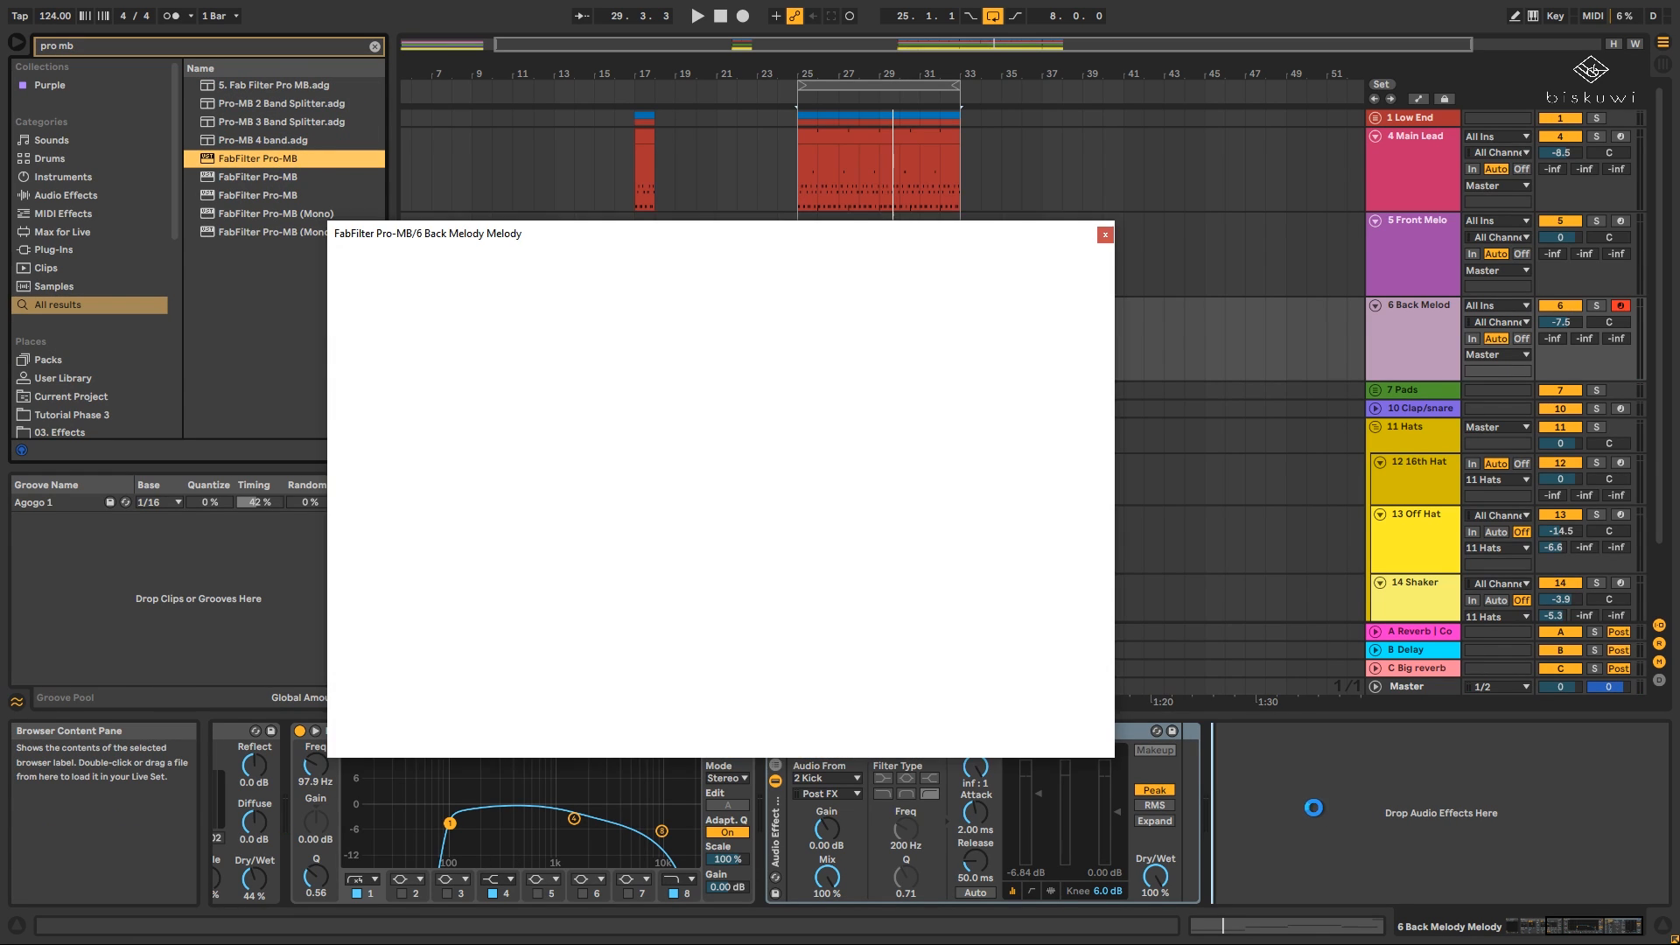
drag(946, 240, 1062, 237)
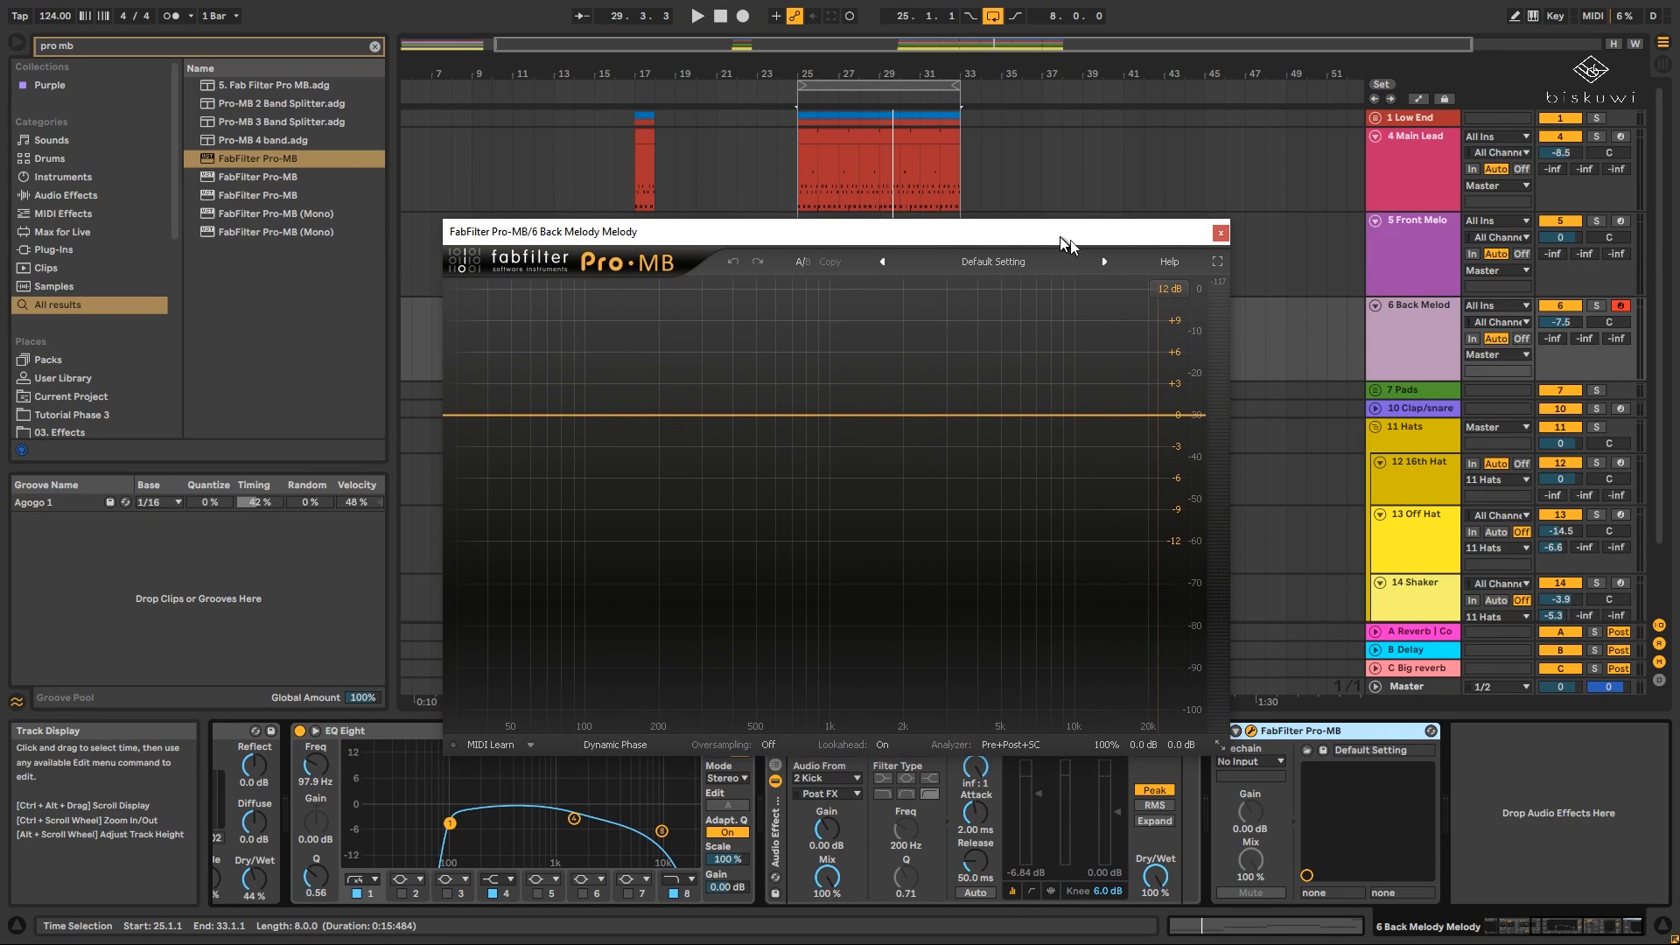
drag(1172, 240, 864, 223)
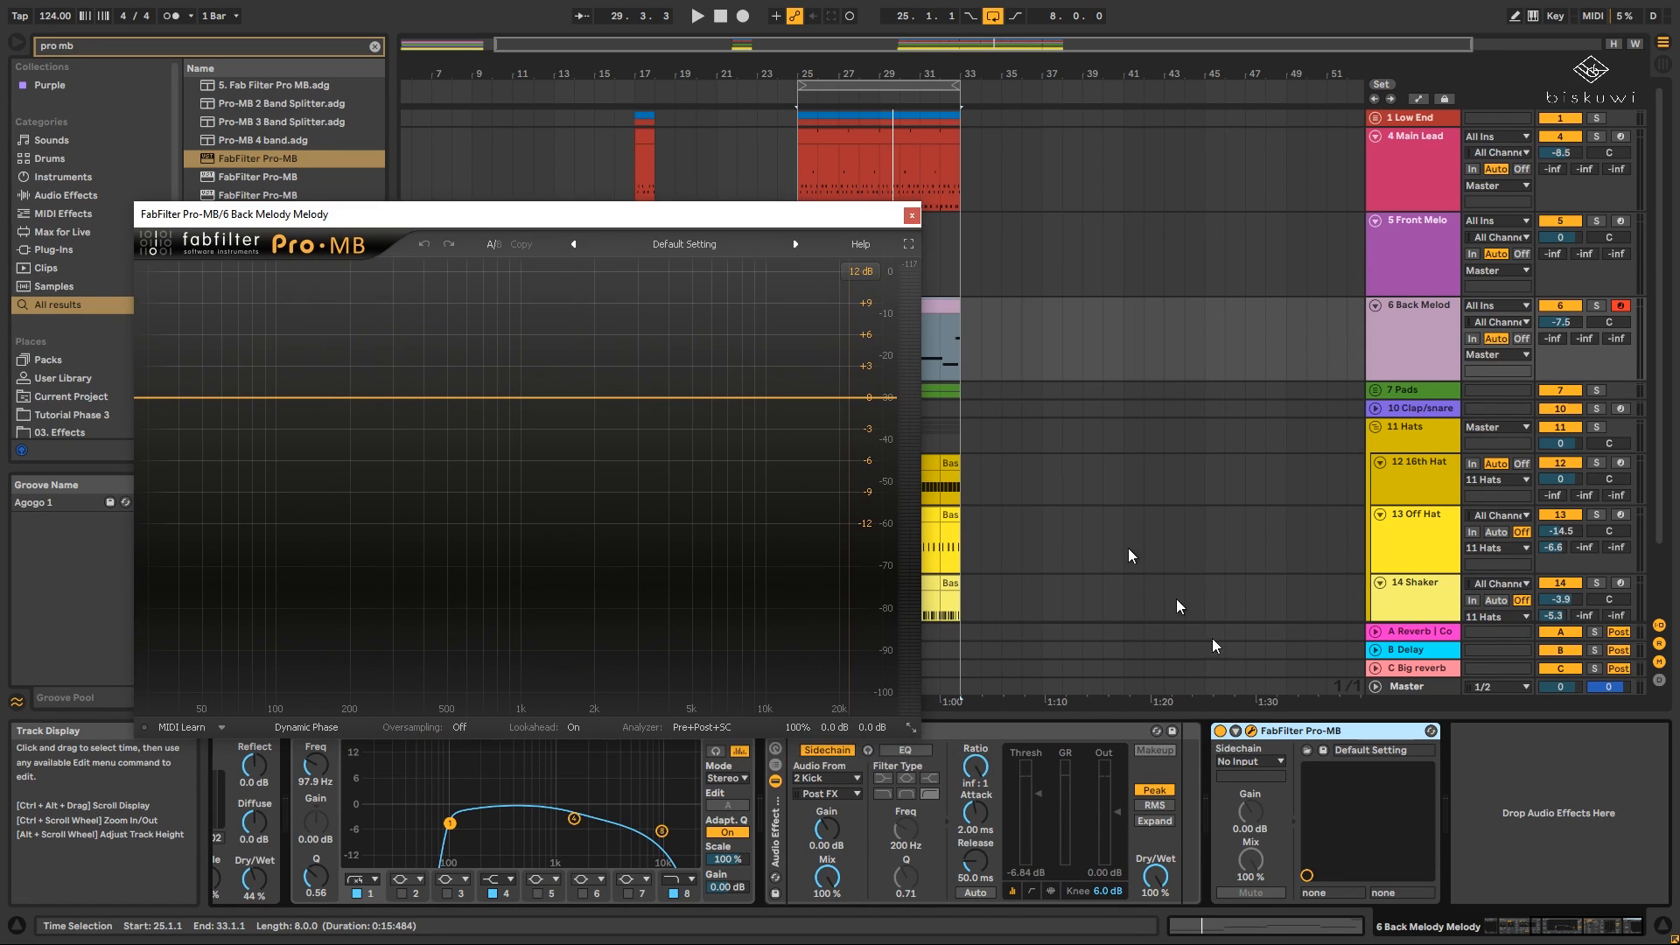
Set Pro-MB's external sidechain source to 4 Main Lead and check the EQ curve on the Main Lead track.
click(1249, 761)
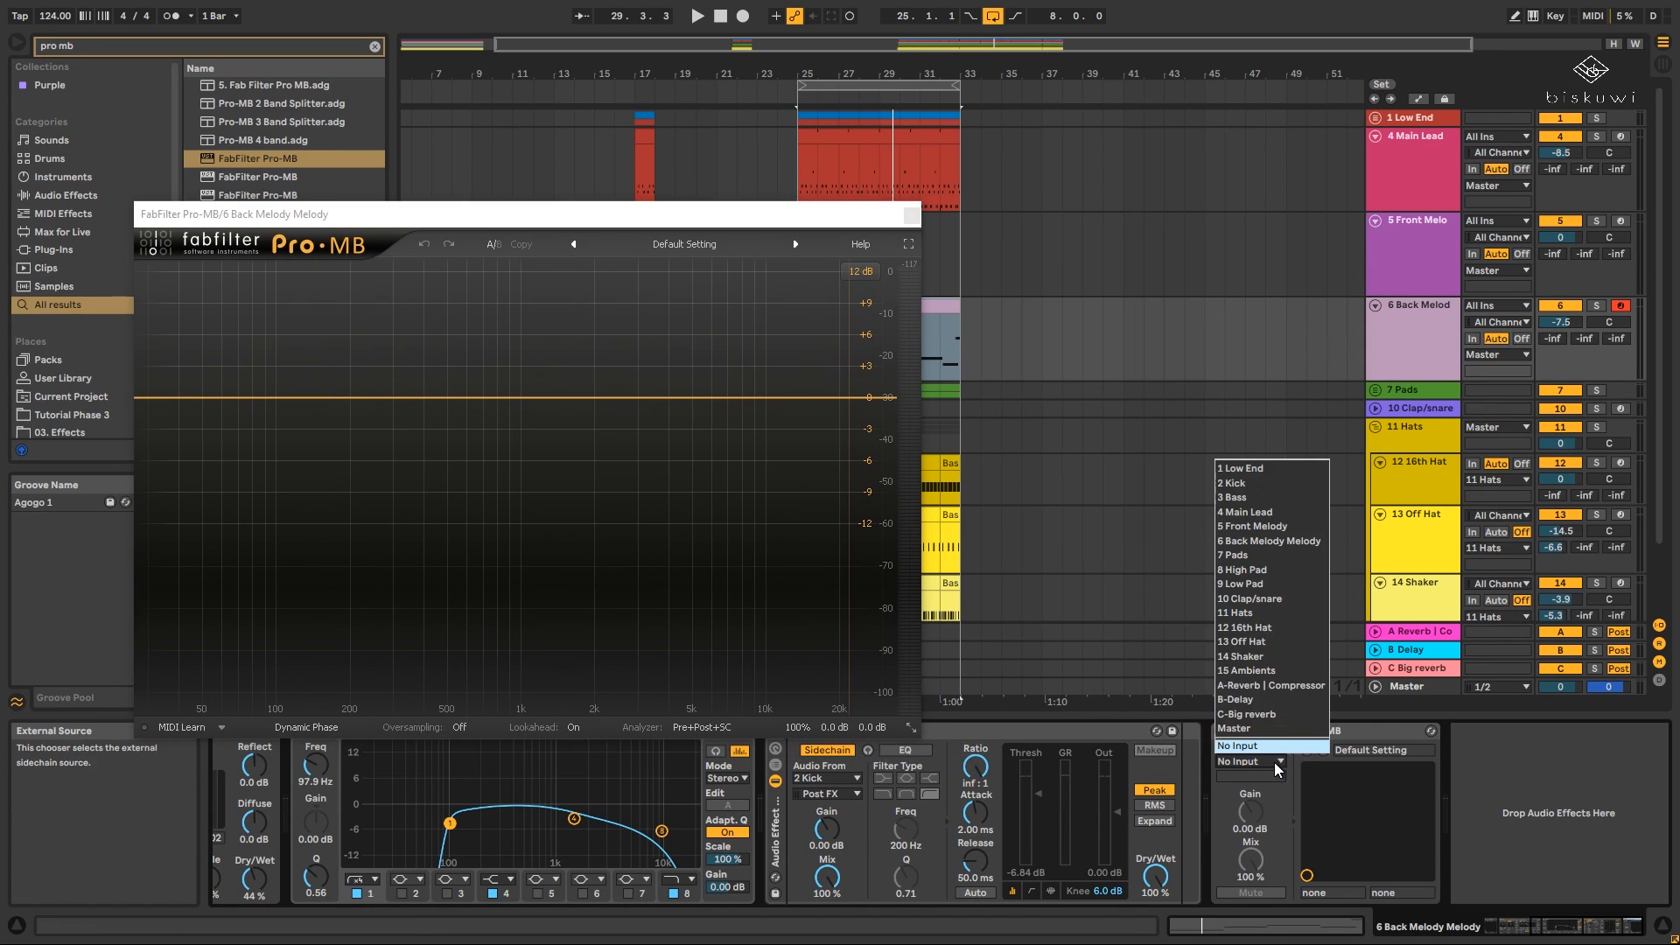
click(1286, 511)
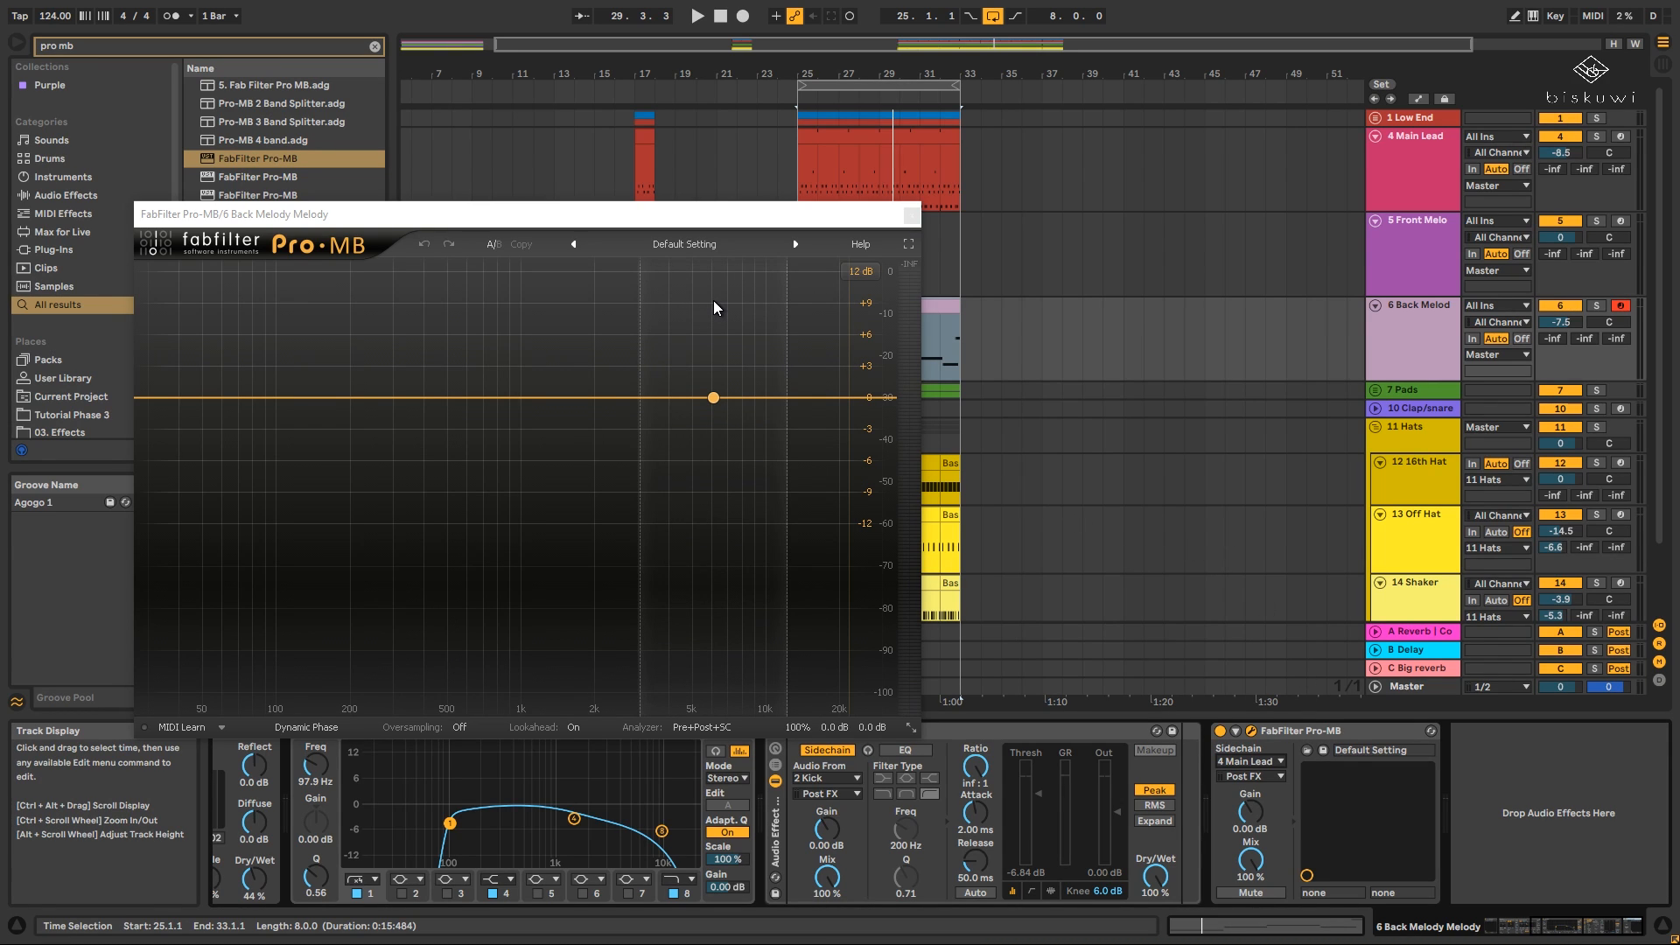
click(911, 217)
click(1431, 138)
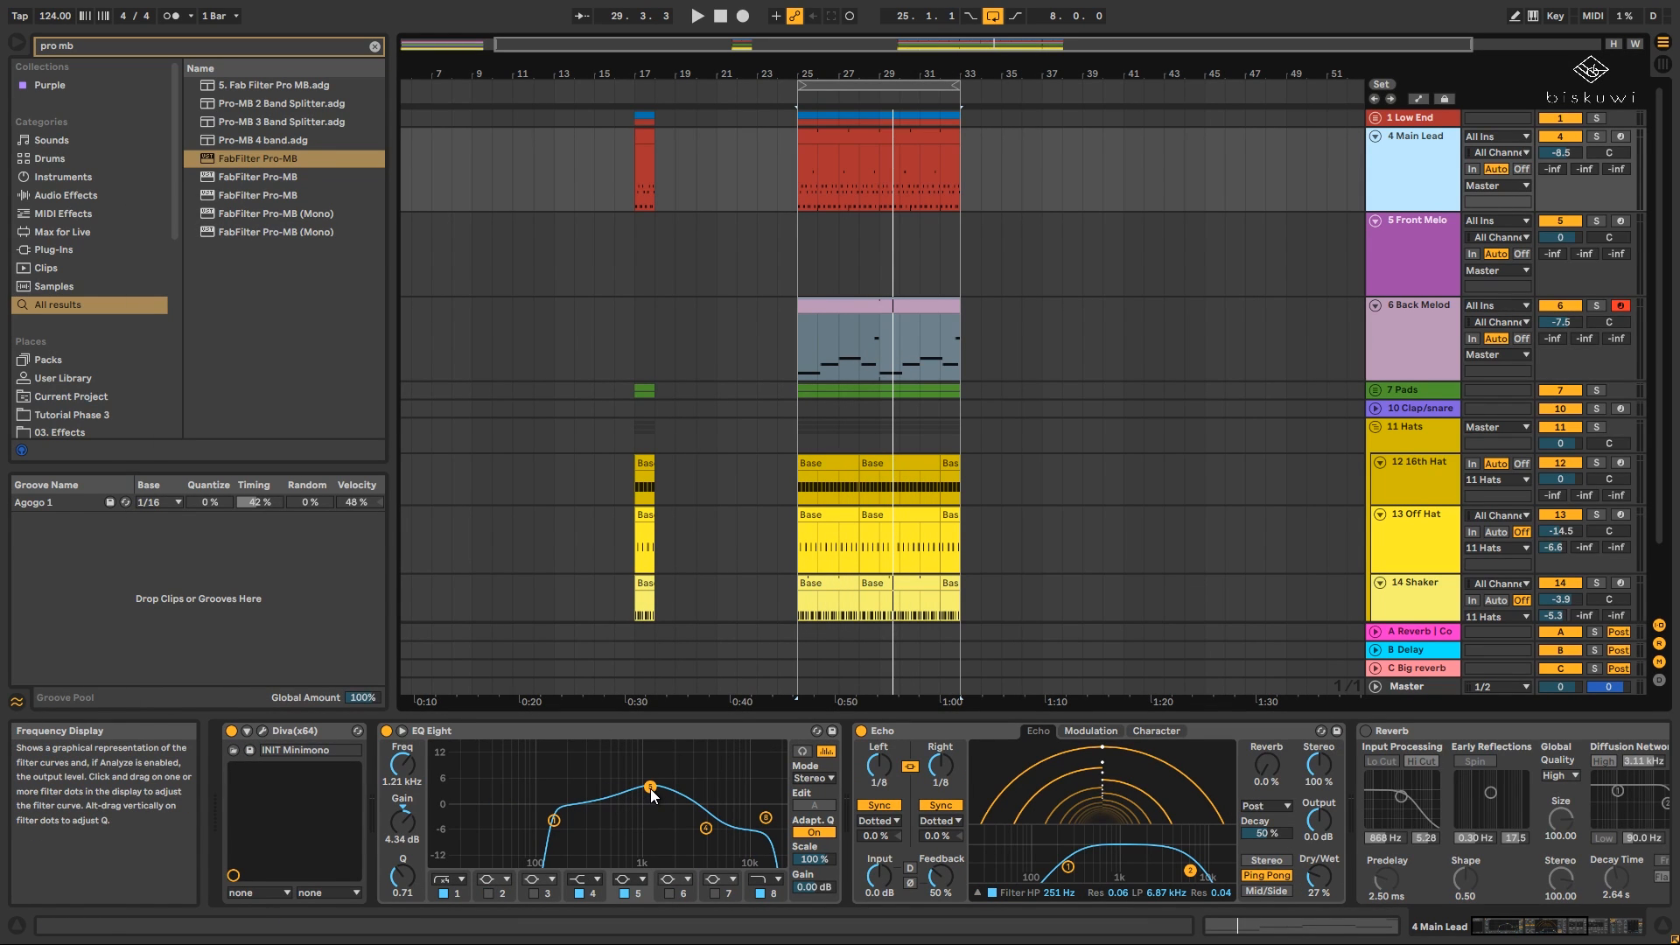
click(1430, 334)
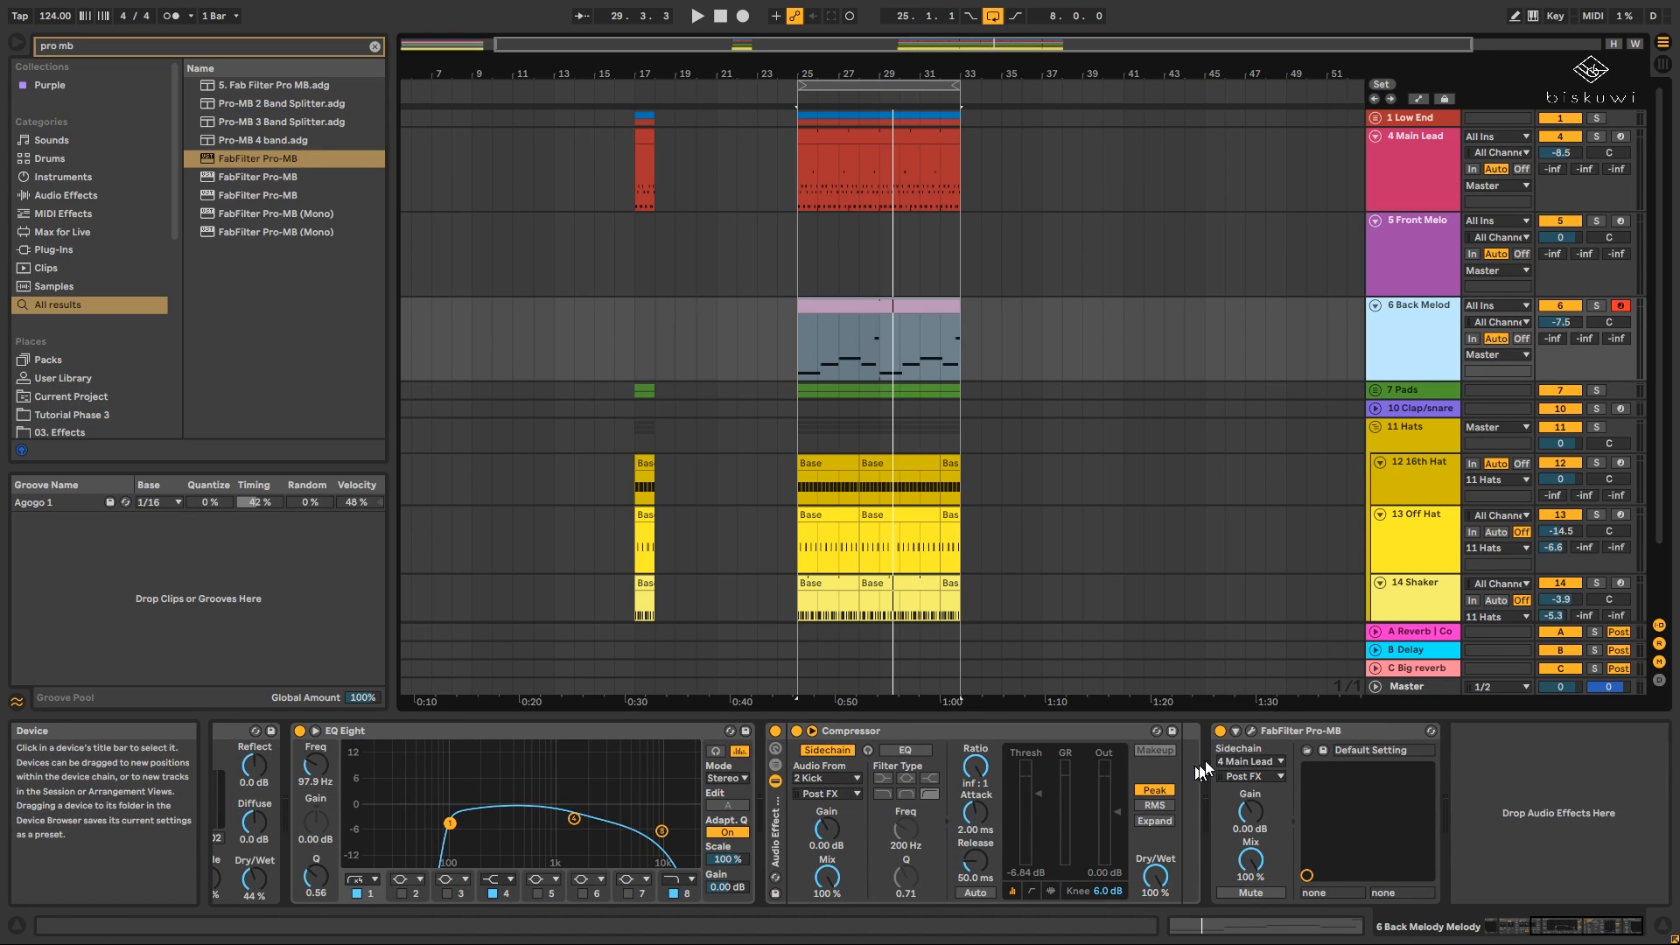
Create a compression band in Pro-MB between 1 and 2 kHz, switch its side chain to Ext and play the section.
click(1253, 731)
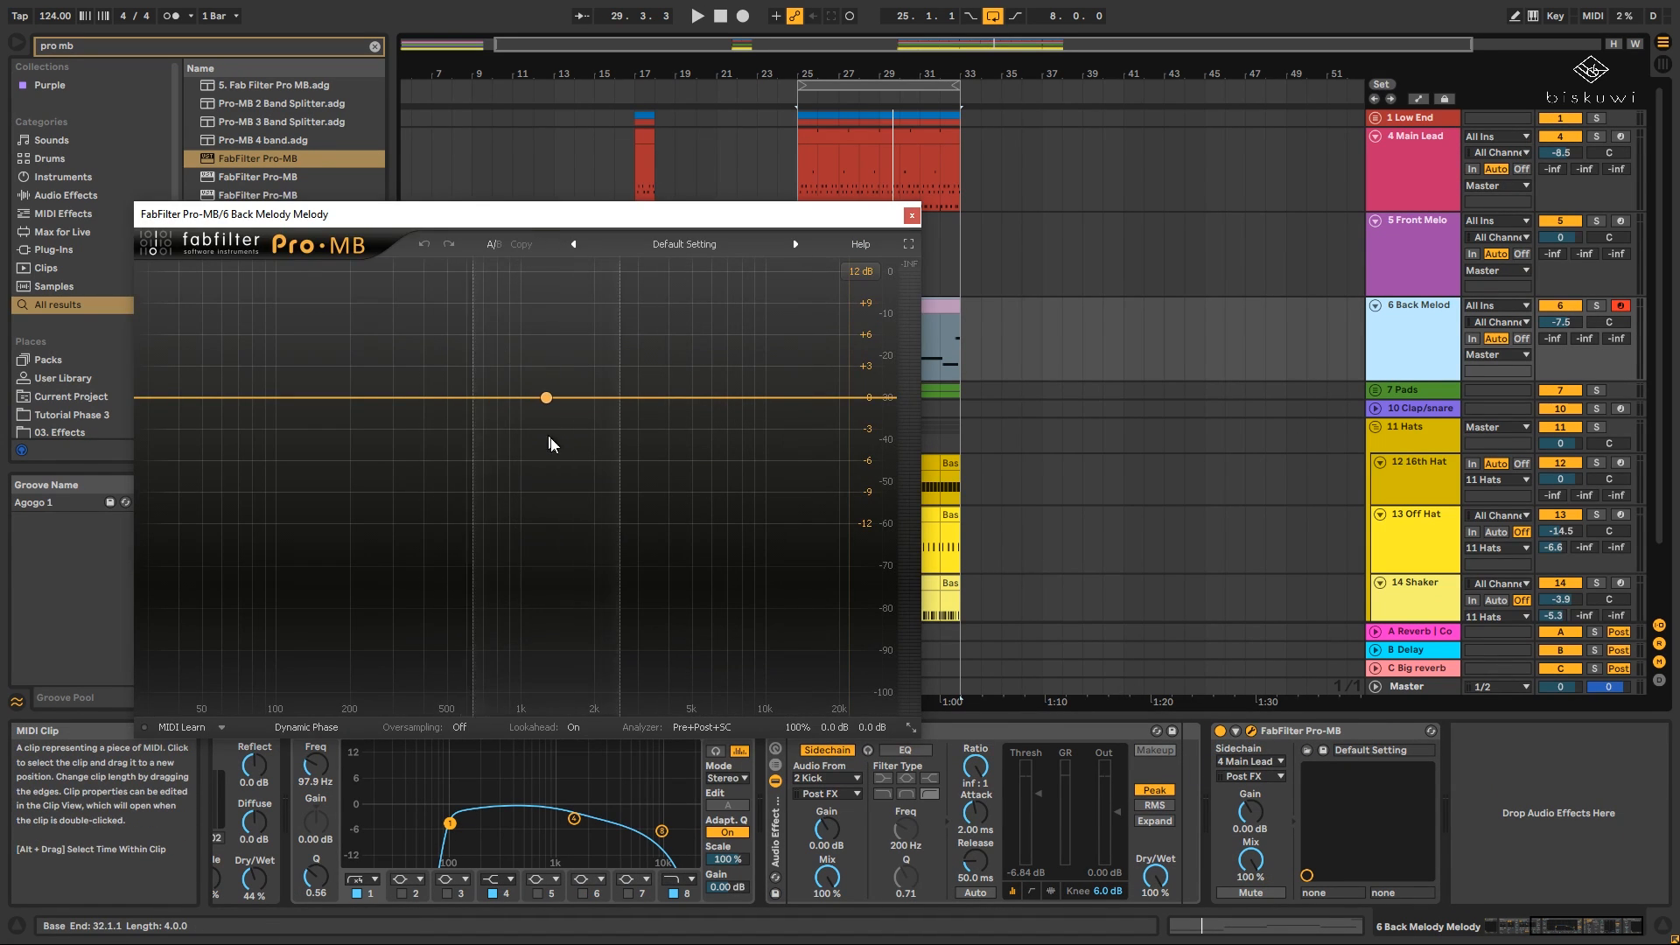
click(570, 446)
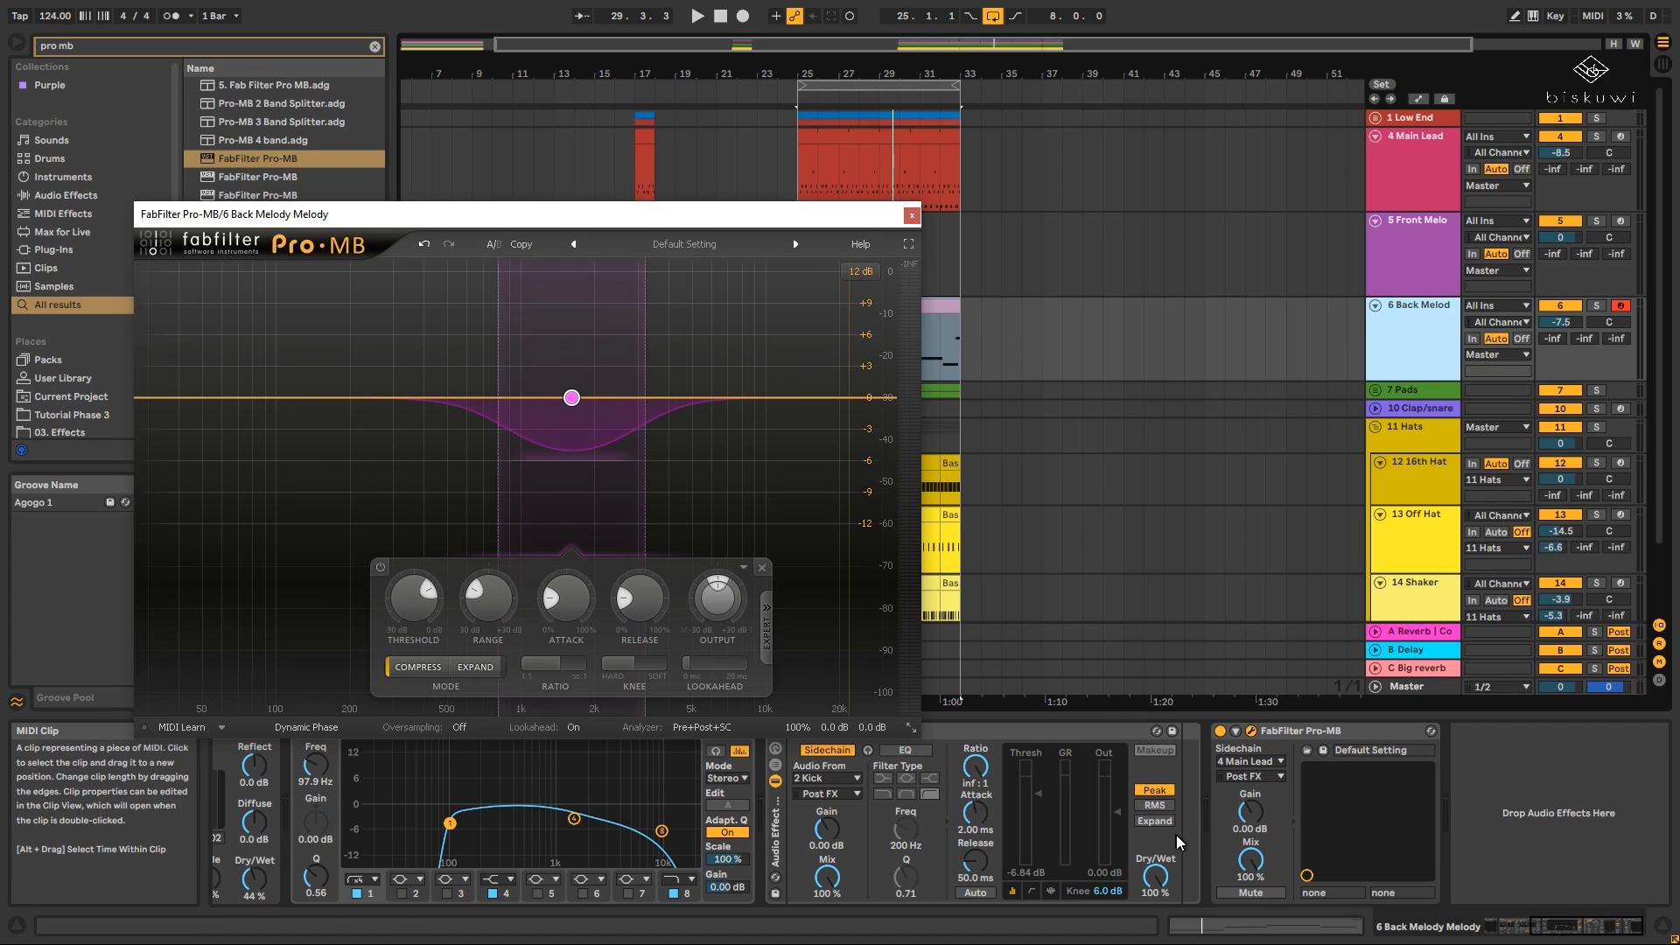
click(767, 630)
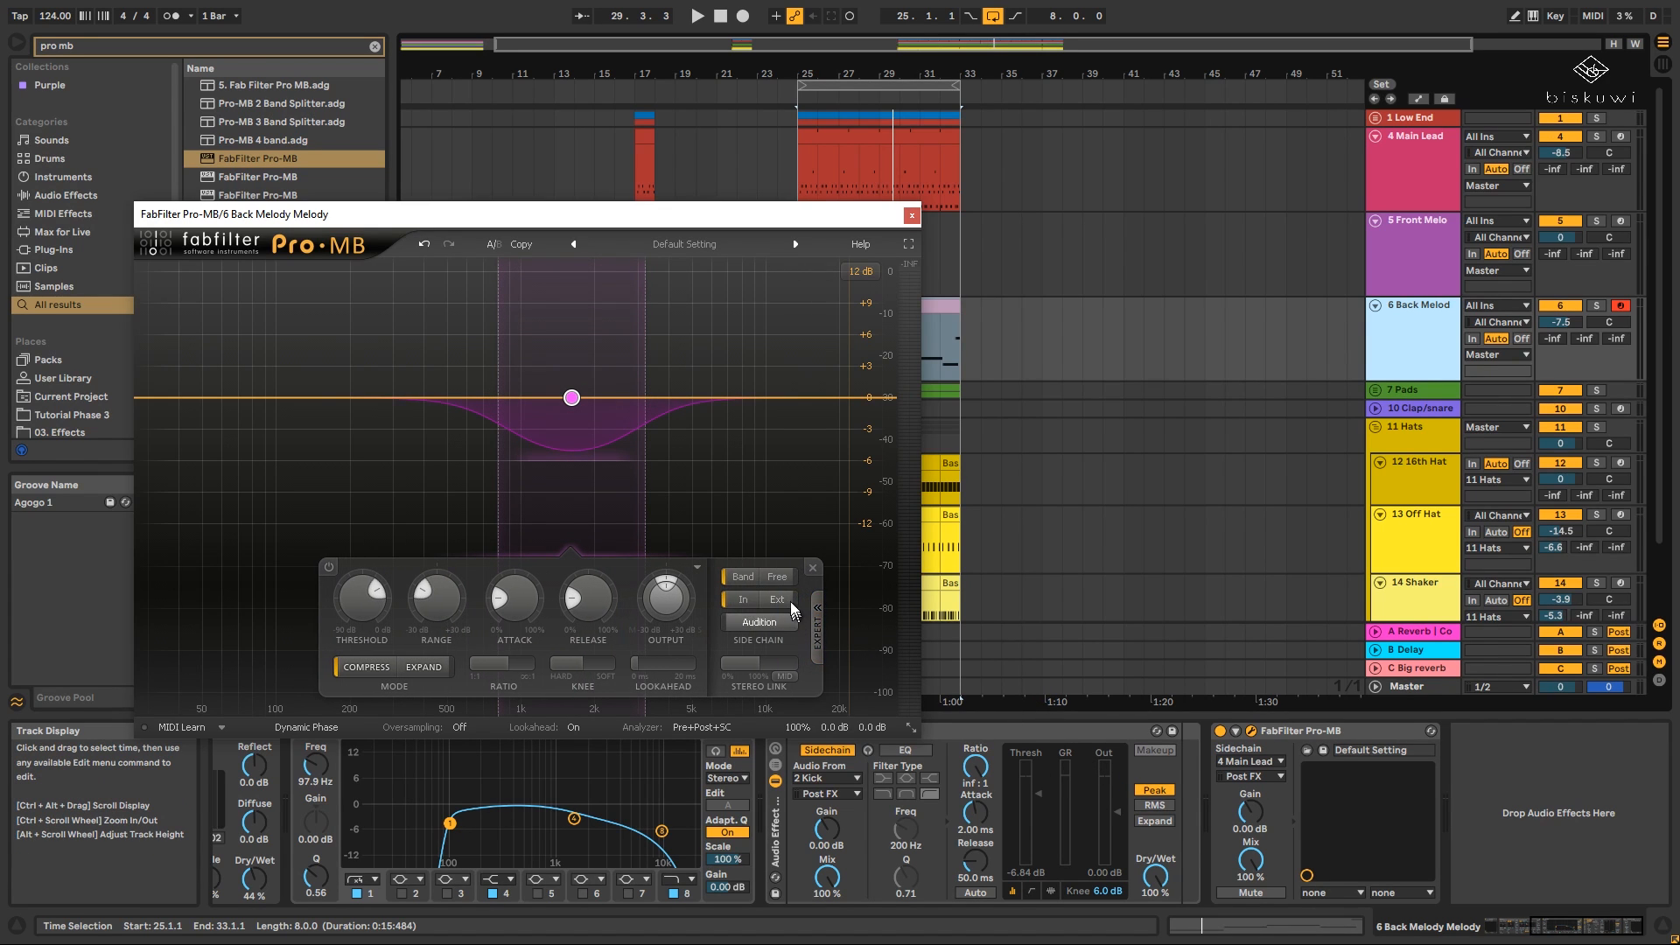
drag(616, 214, 1106, 295)
key(space)
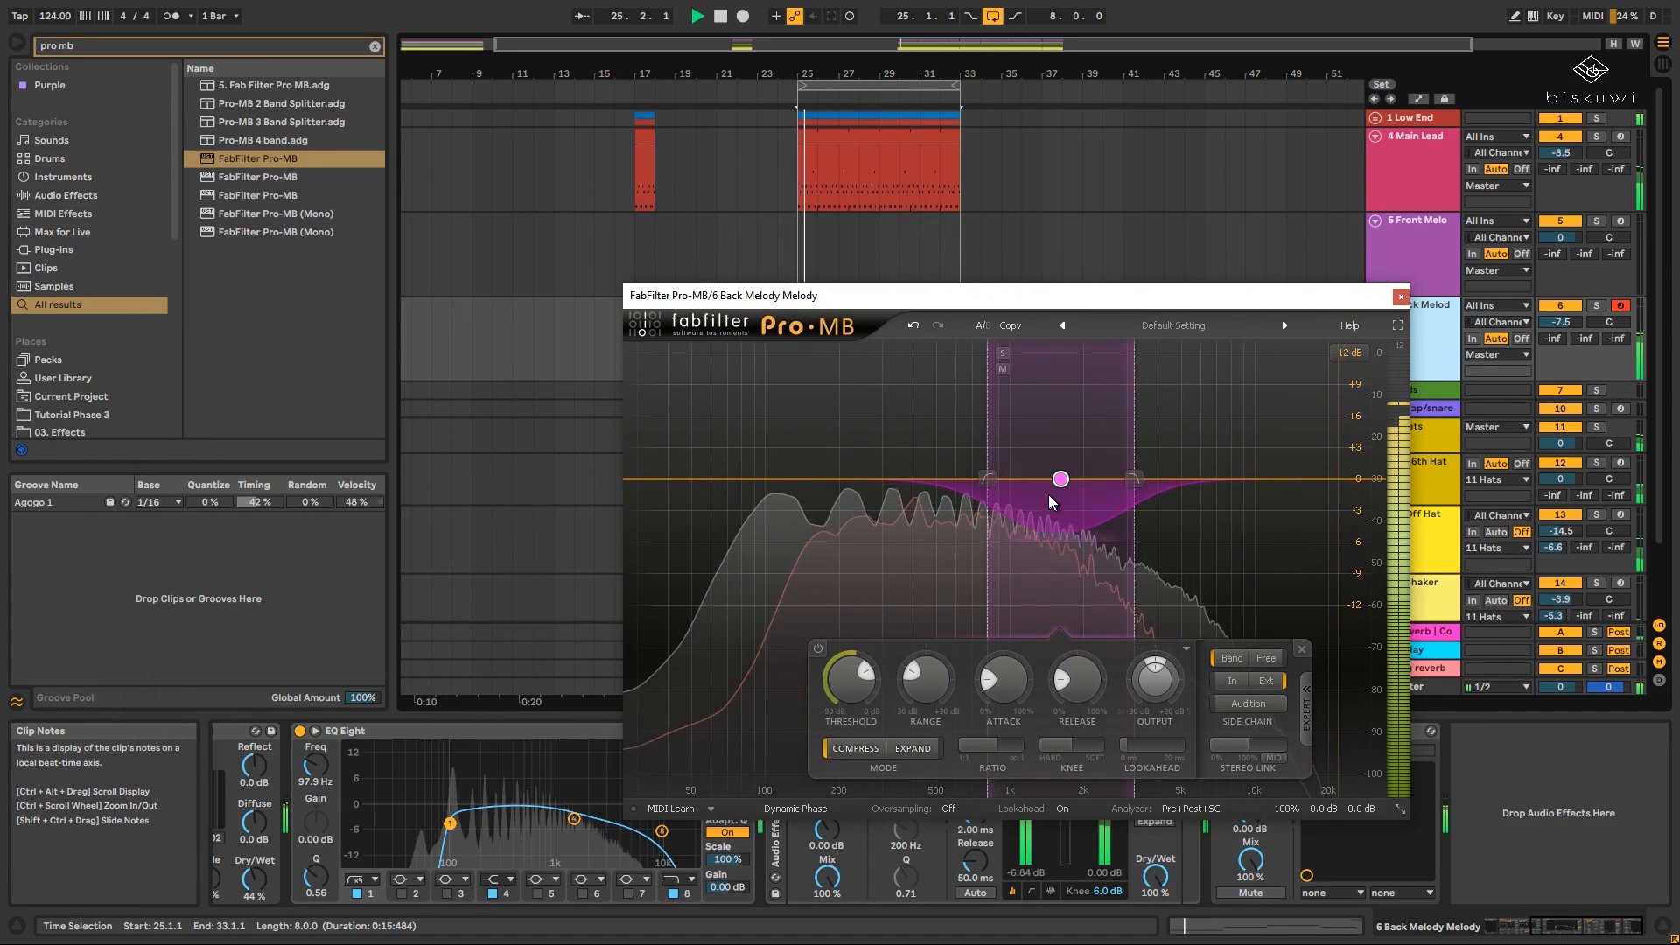
Slightly lower the output level of Pro-MB's compression band, reduce its threshold and shorten its release.
drag(1061, 479, 1059, 486)
drag(858, 682, 877, 764)
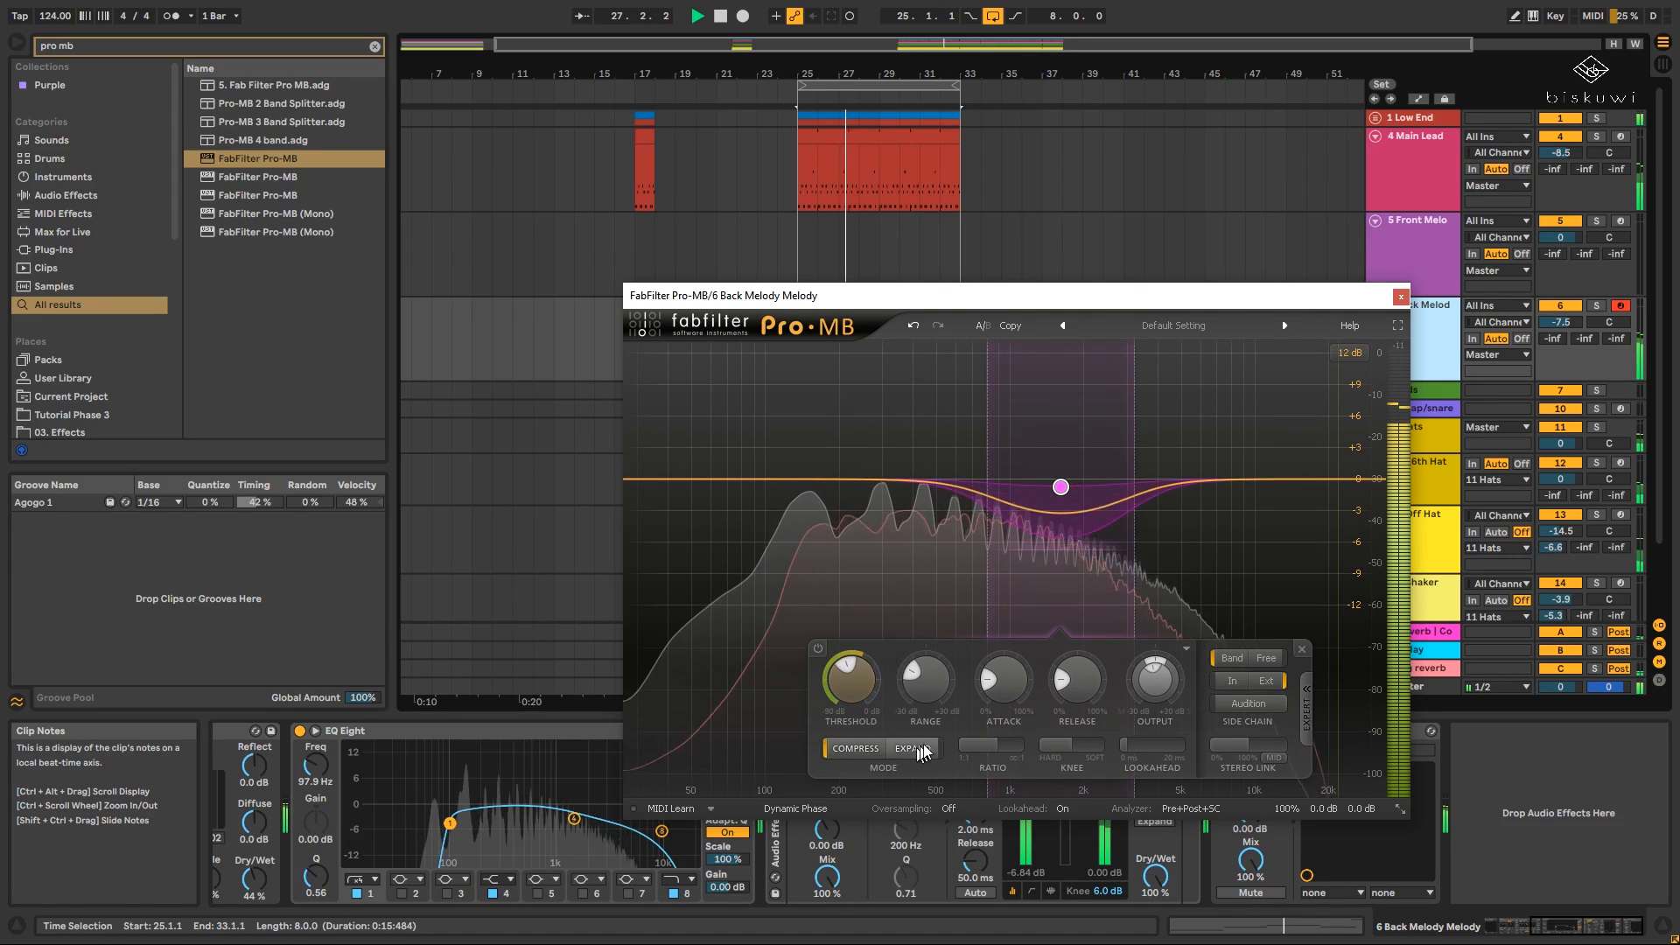
drag(923, 683, 951, 692)
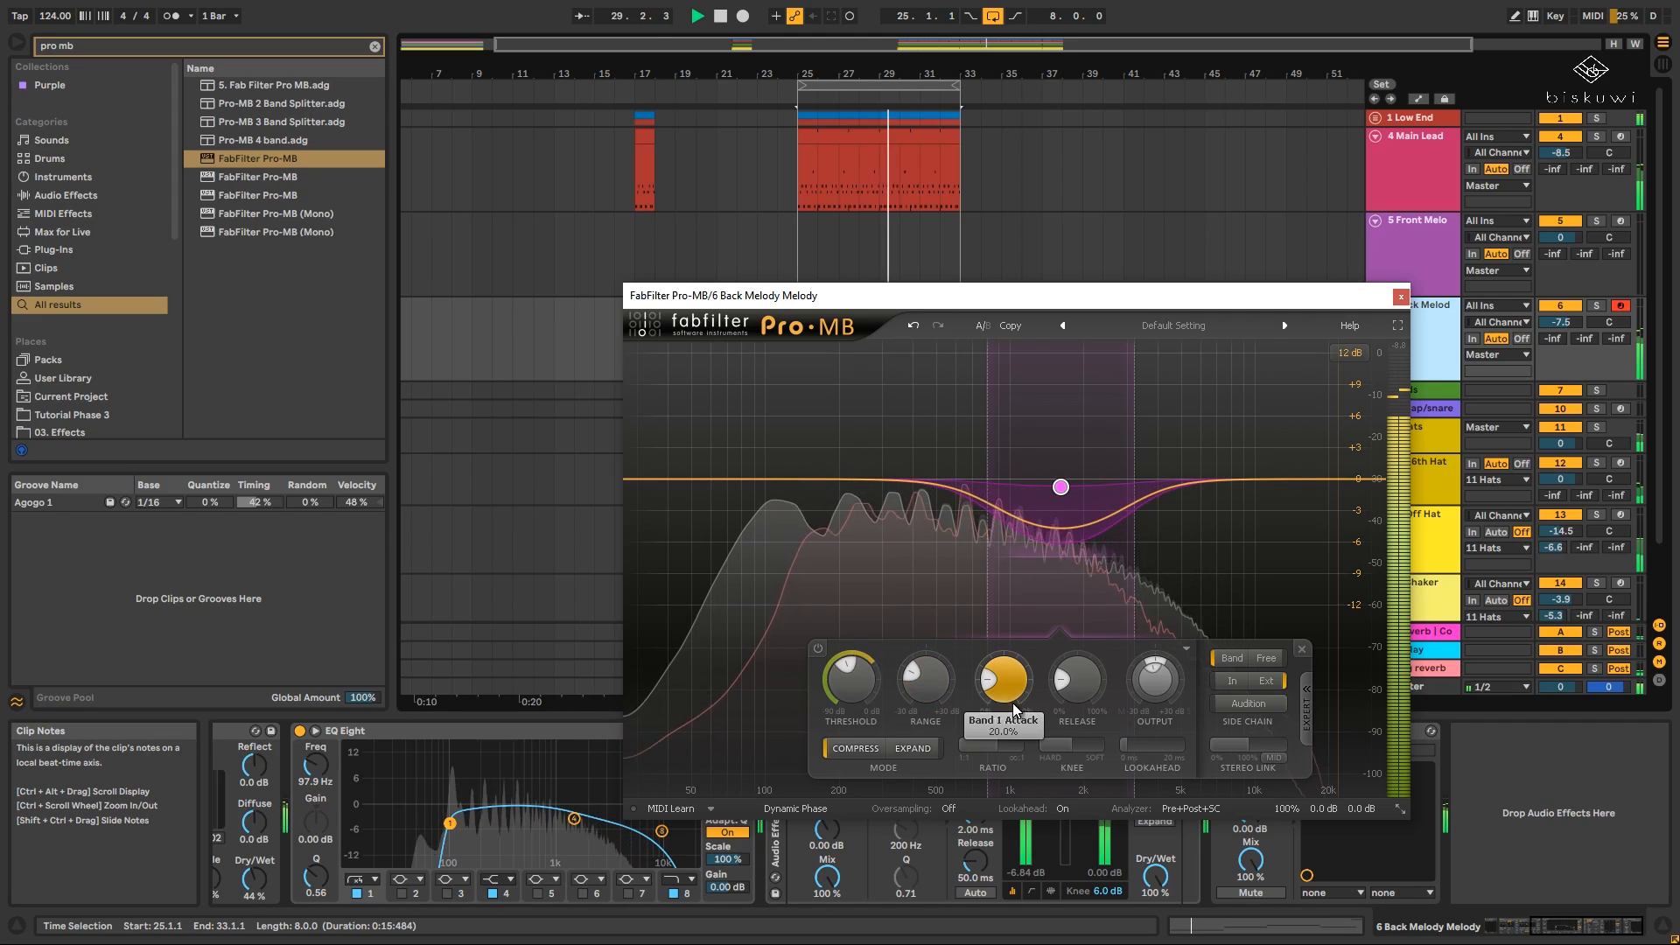
drag(1064, 698, 1064, 711)
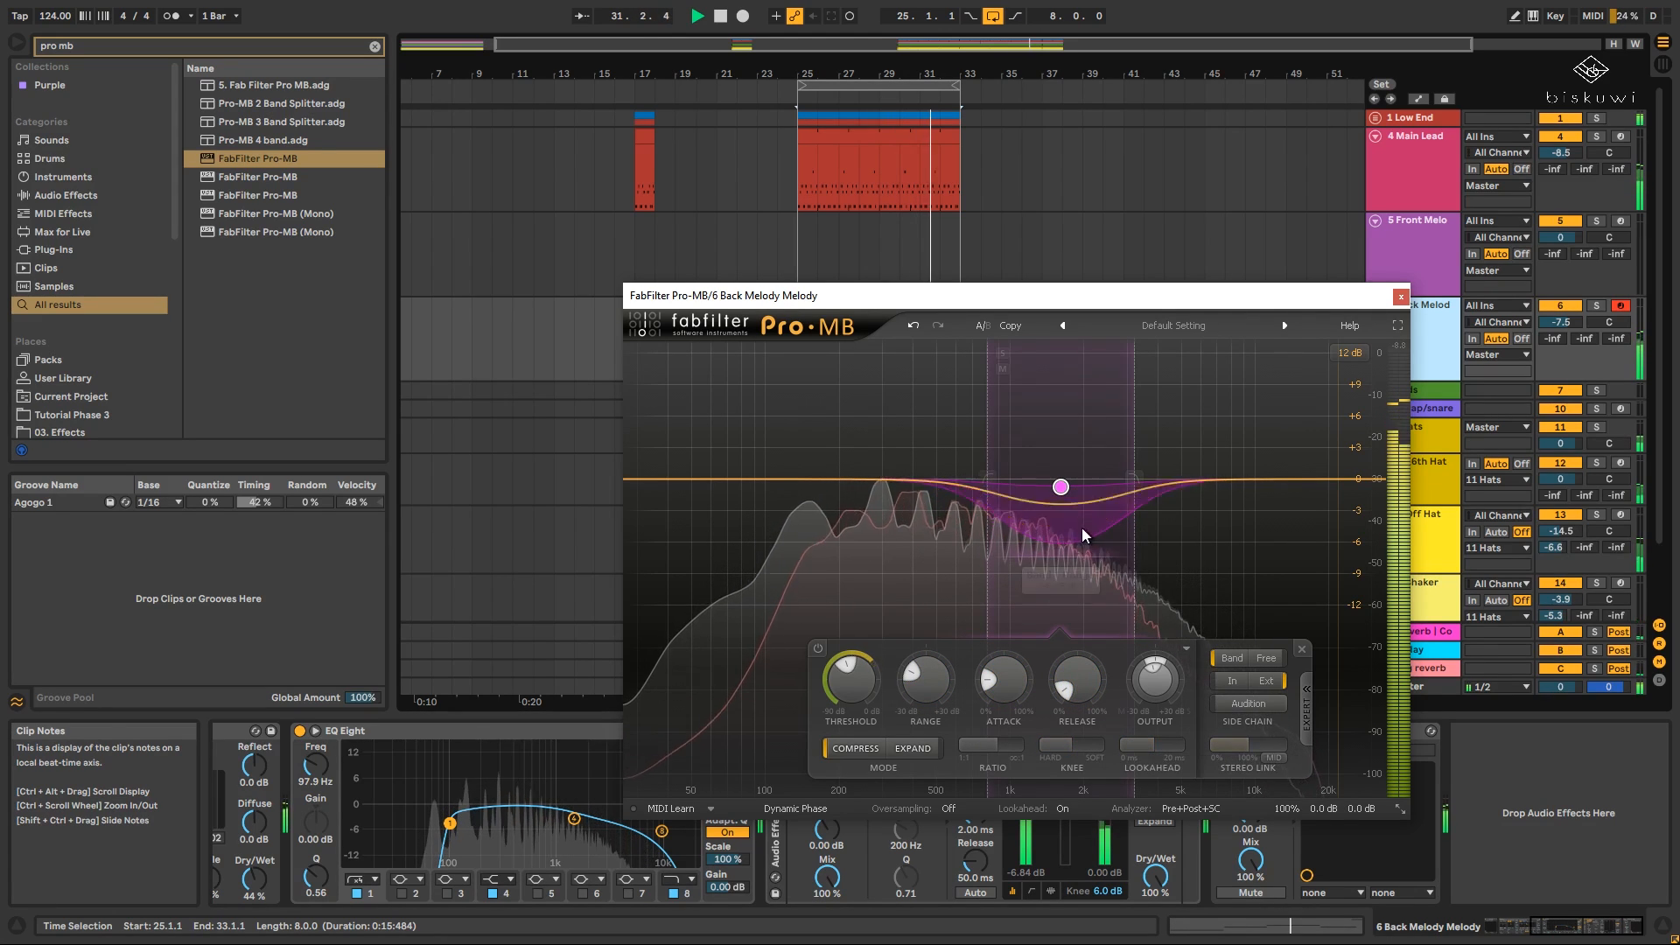
Widen the Pro-MB band slightly at both crossover edges, raise its threshold a little and close the plug-in window.
drag(988, 481, 975, 481)
drag(1136, 489, 1159, 485)
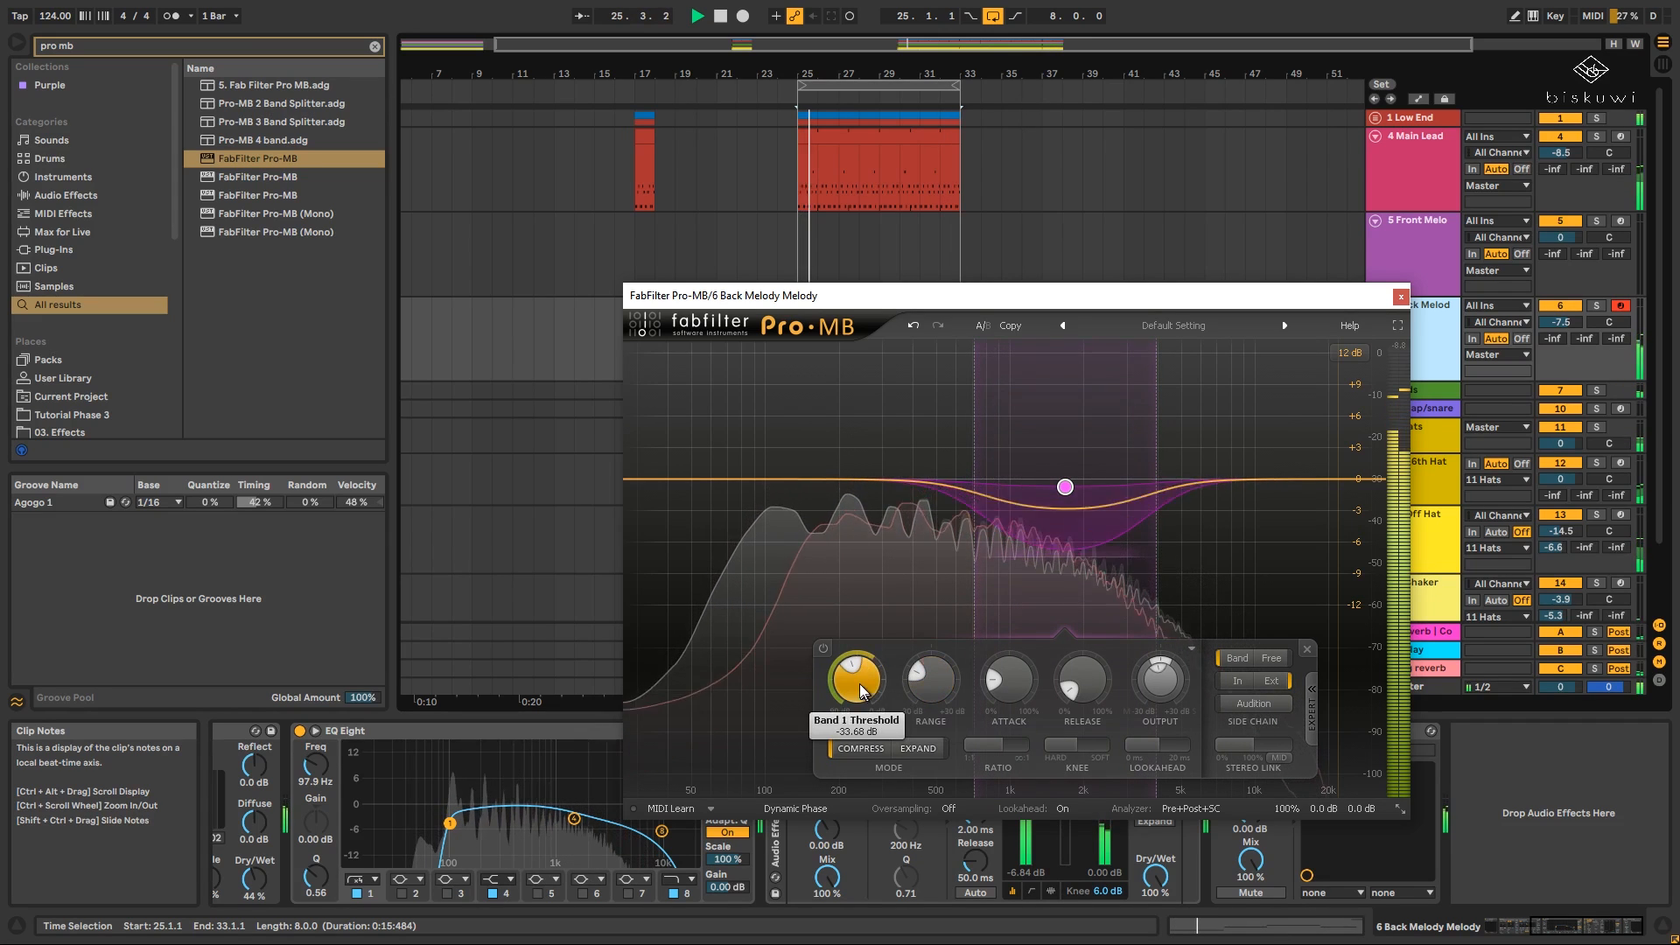
drag(858, 682, 867, 667)
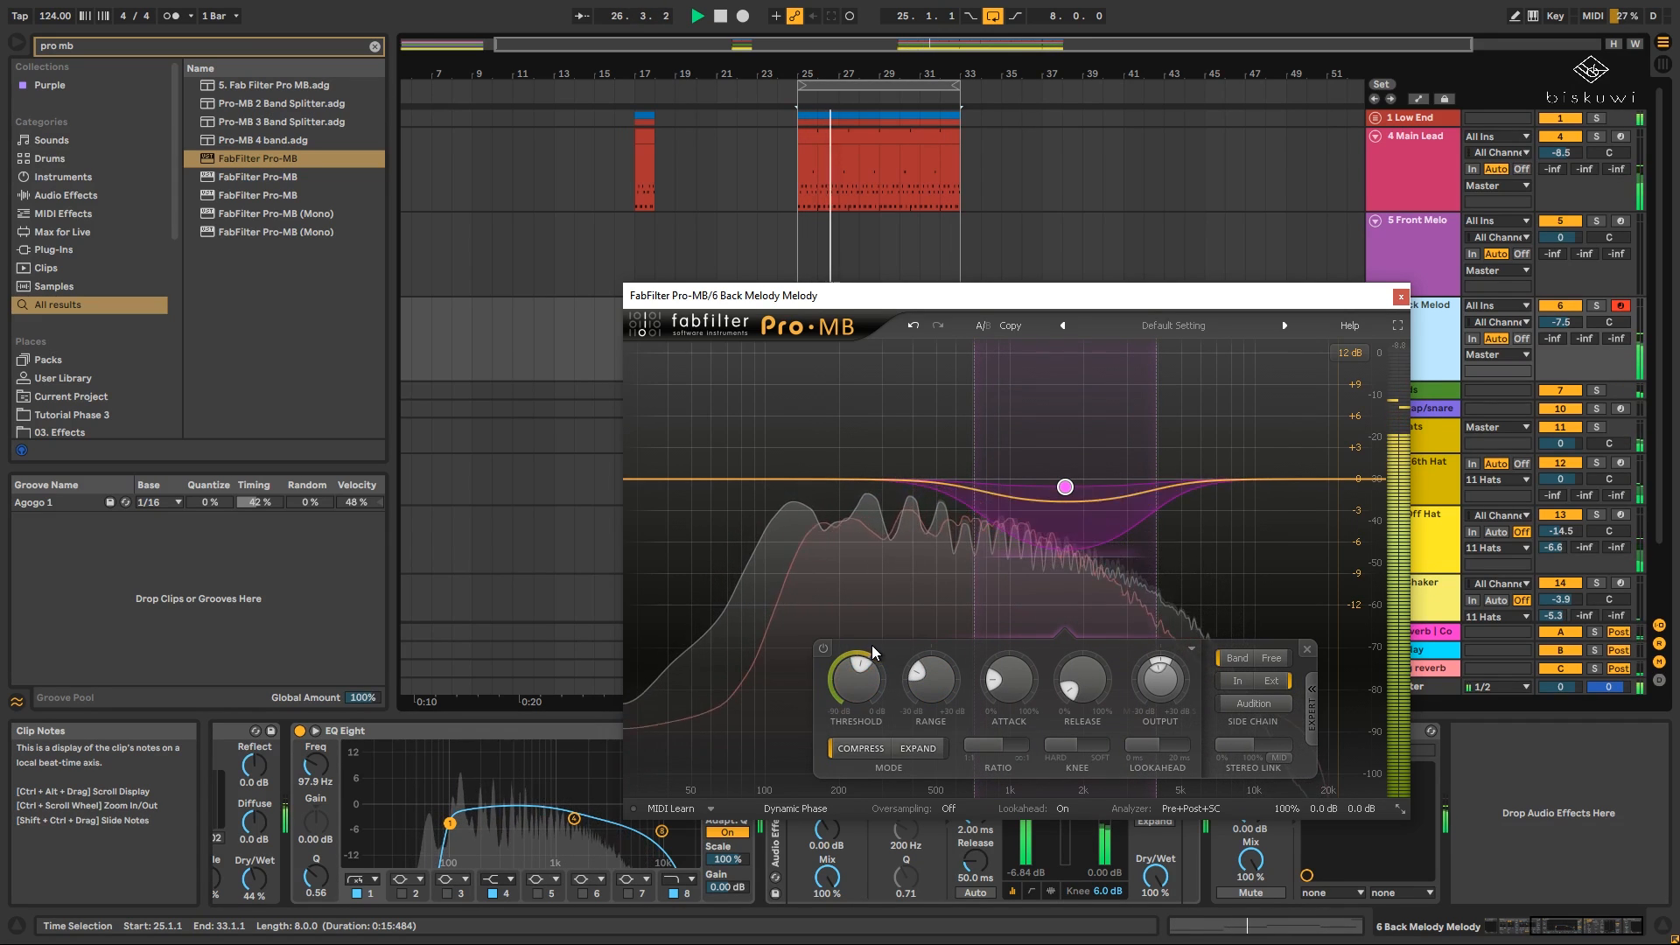
click(1400, 297)
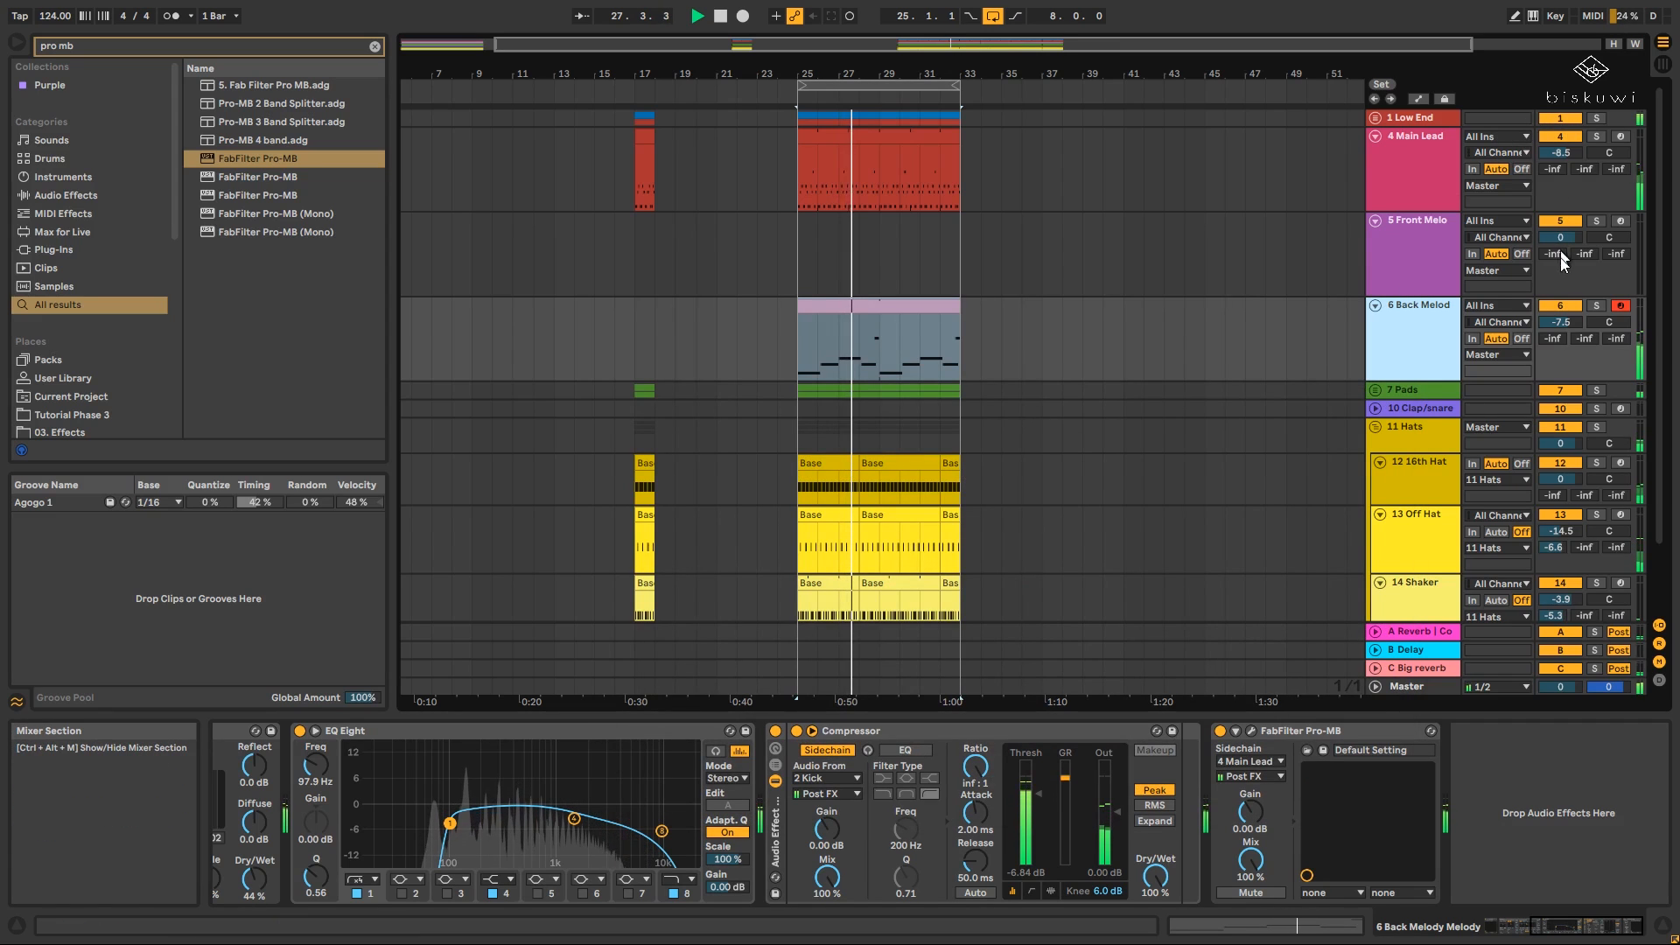
Set the Back Melody track's volume to -10.4 dB and compare the playing section with Pro-MB off and on.
drag(1561, 322, 1561, 344)
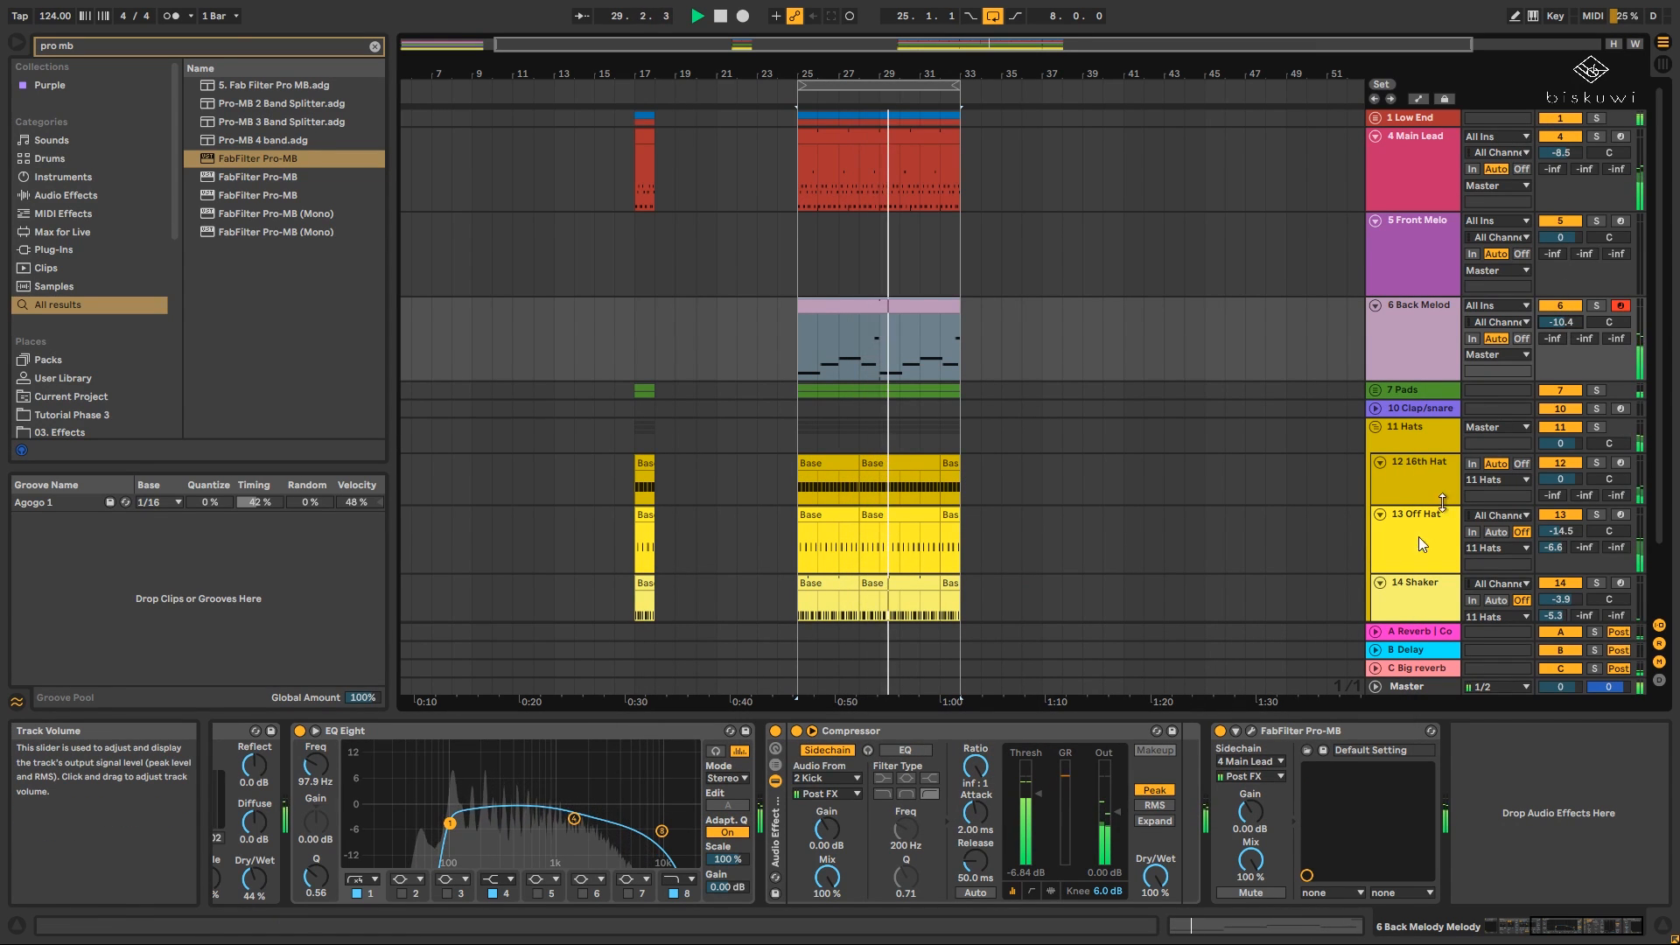
click(1220, 733)
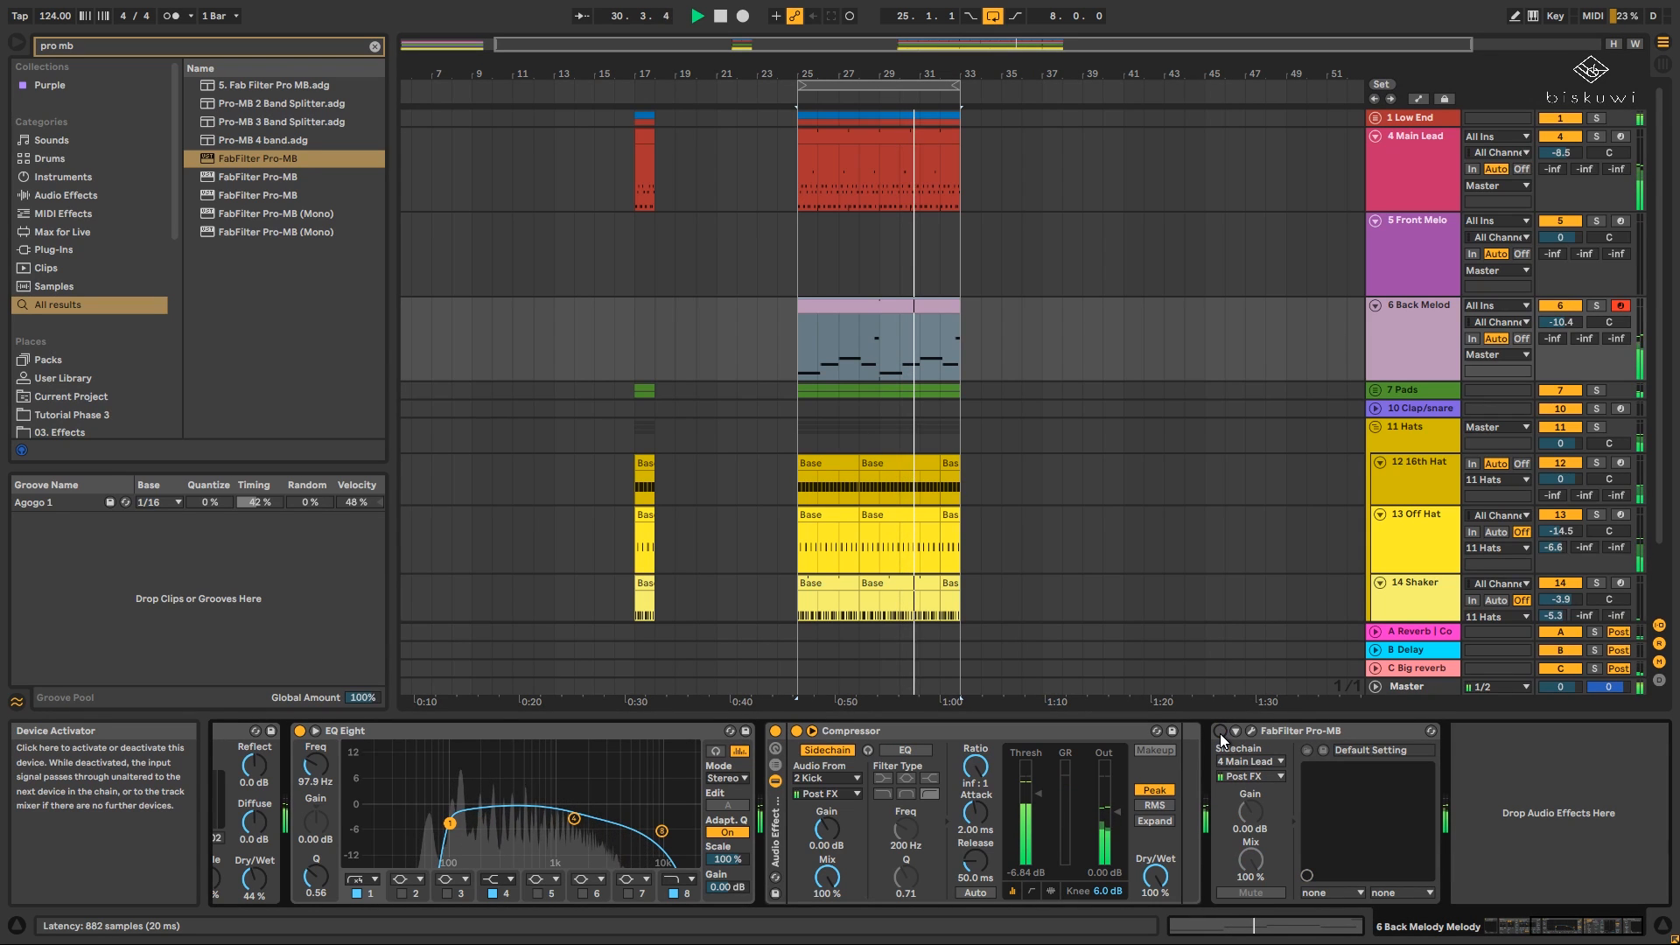
click(1220, 733)
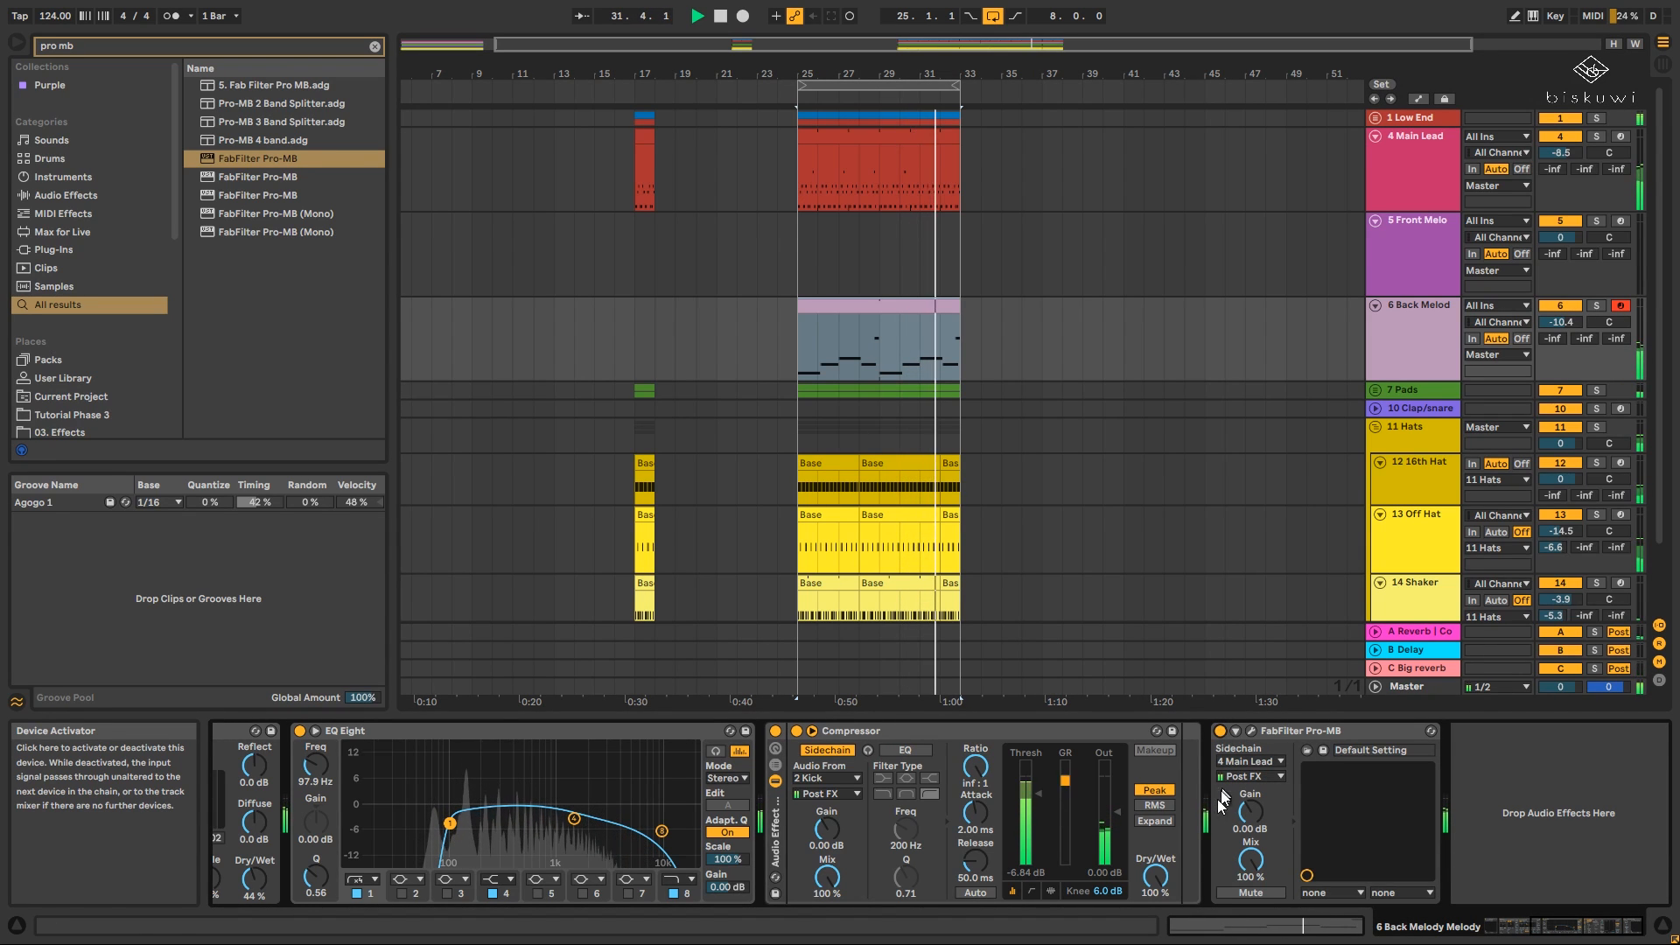
click(1462, 317)
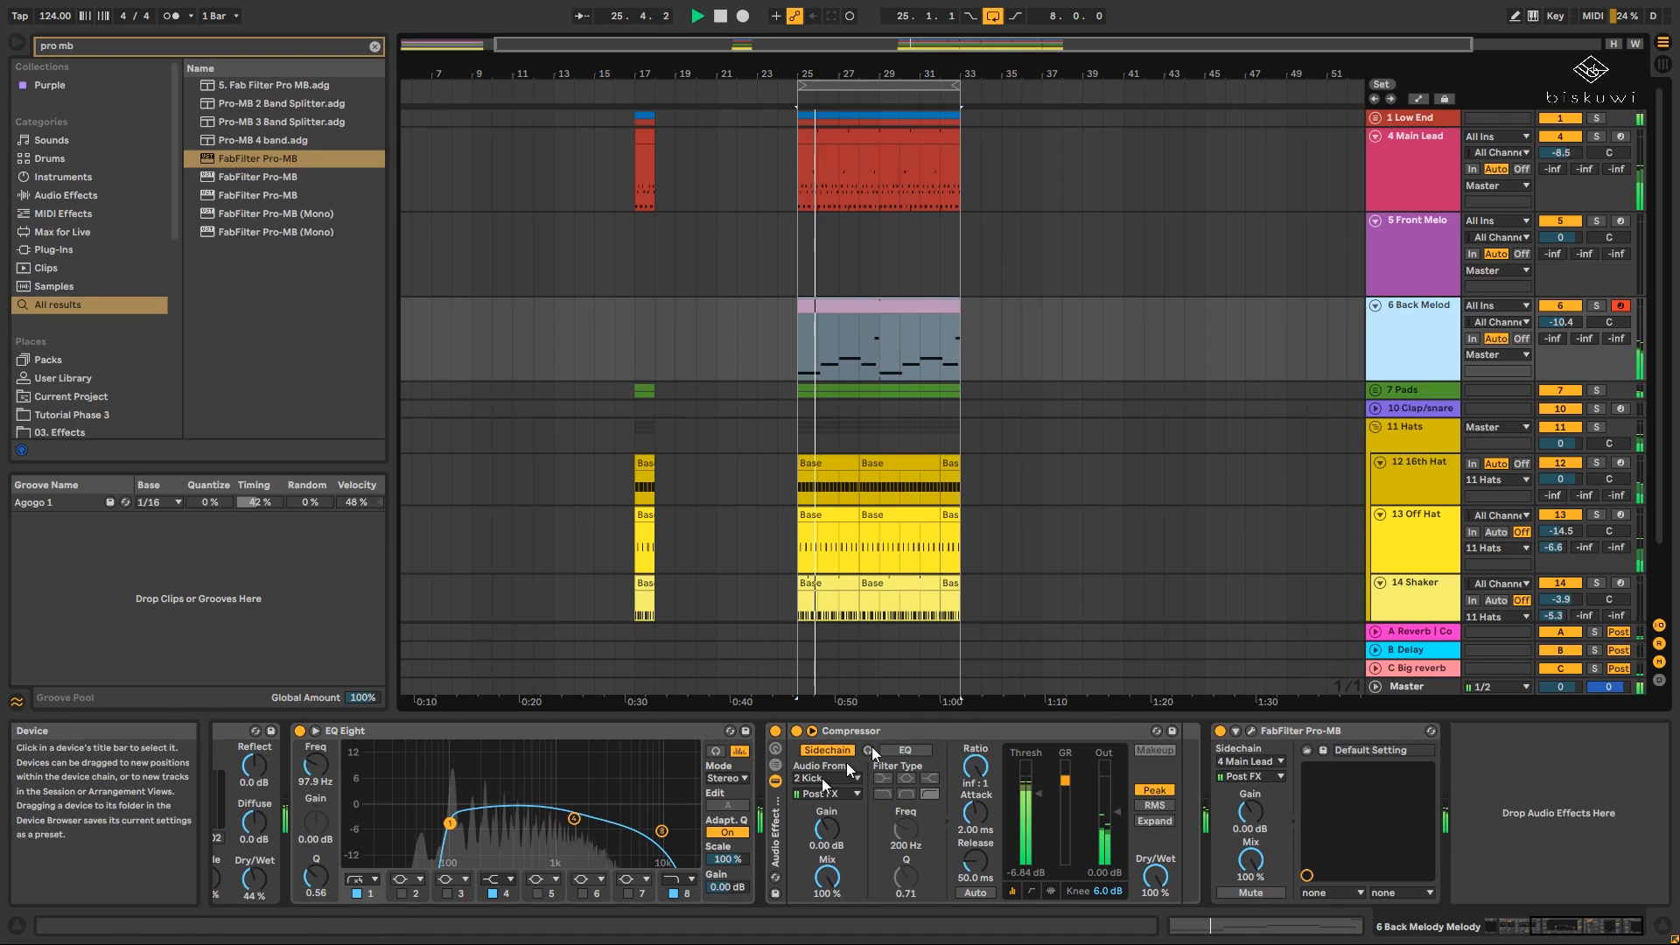
click(725, 18)
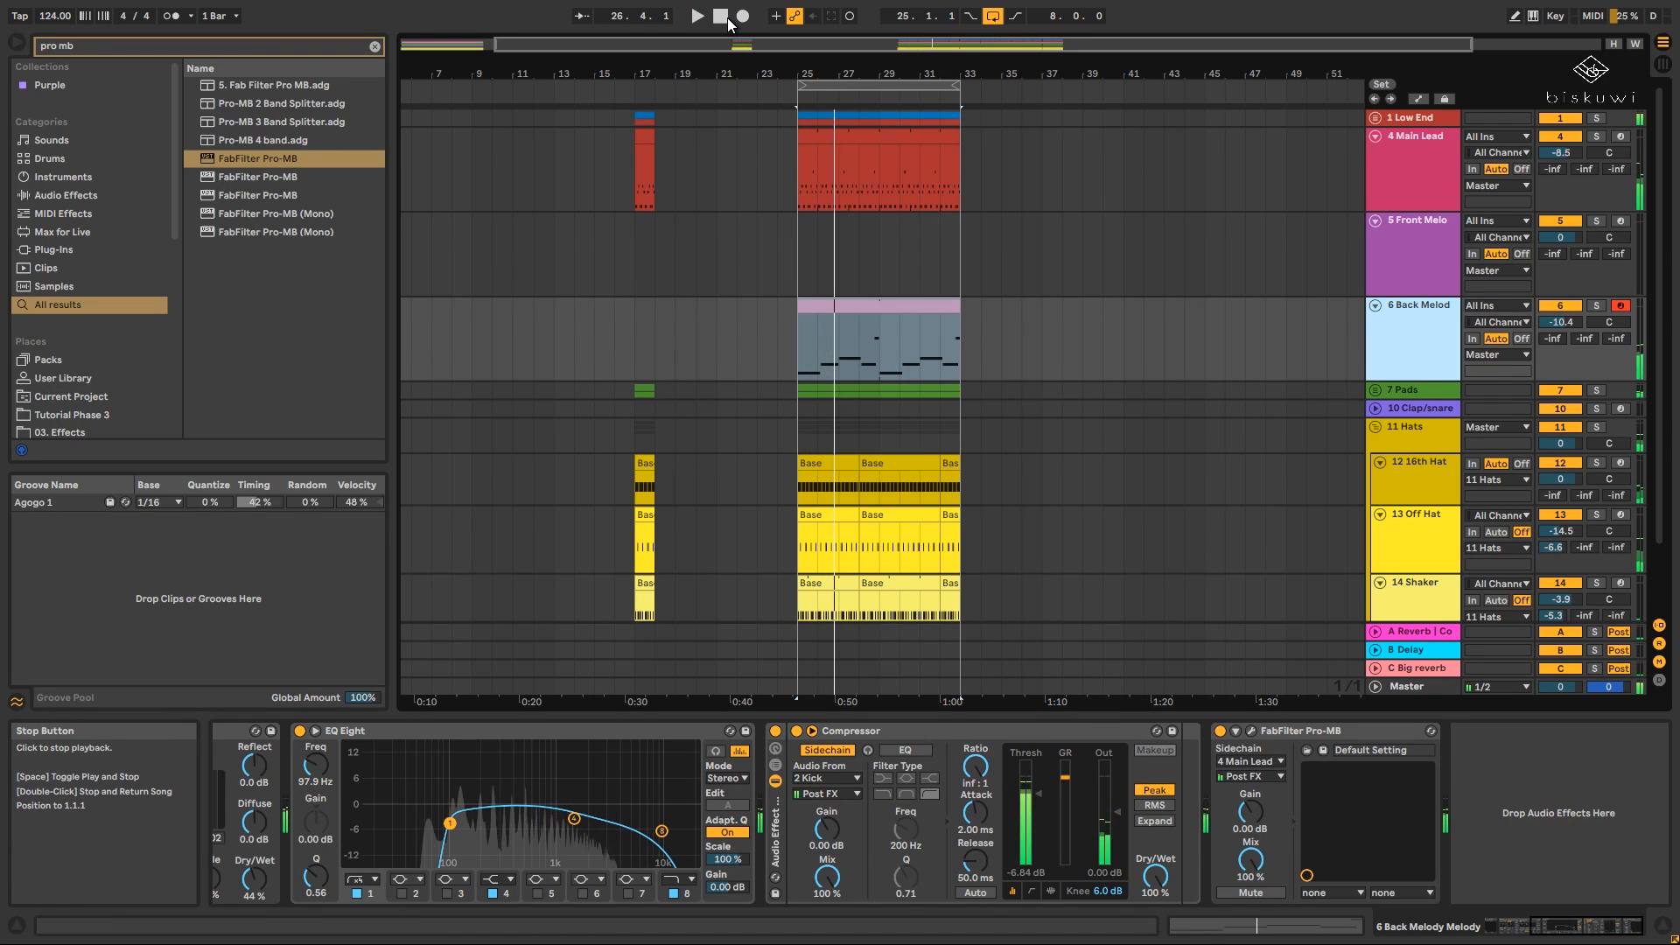